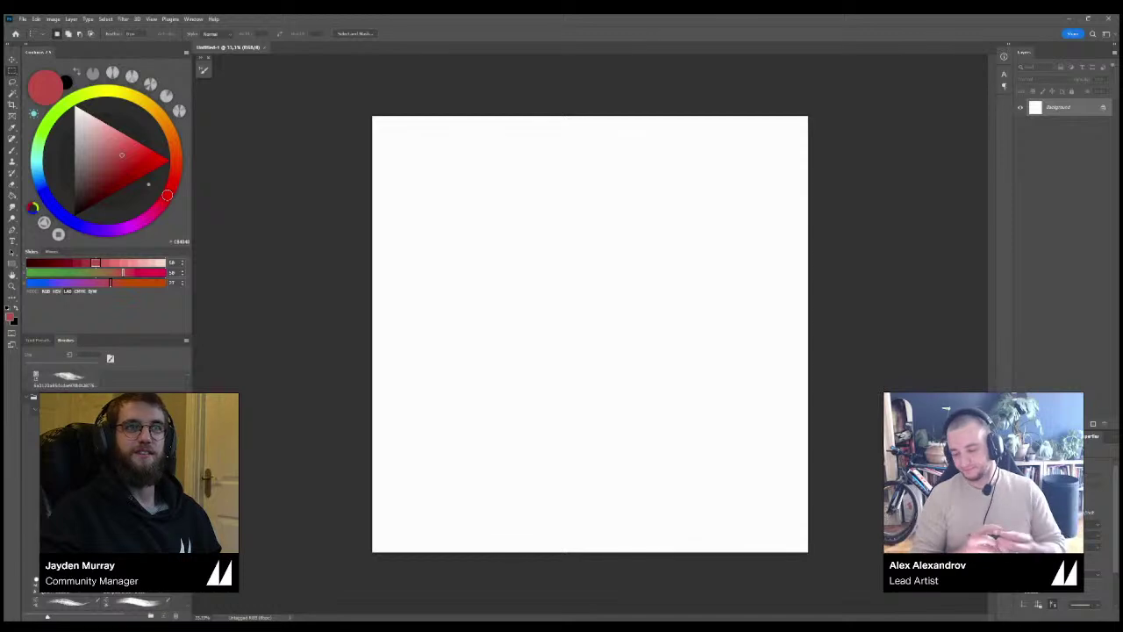
# Fill the blank white background with a neutral mid grey.
pyautogui.click(74, 150)
pyautogui.moveTo(75, 149); pyautogui.dragTo(74, 167)
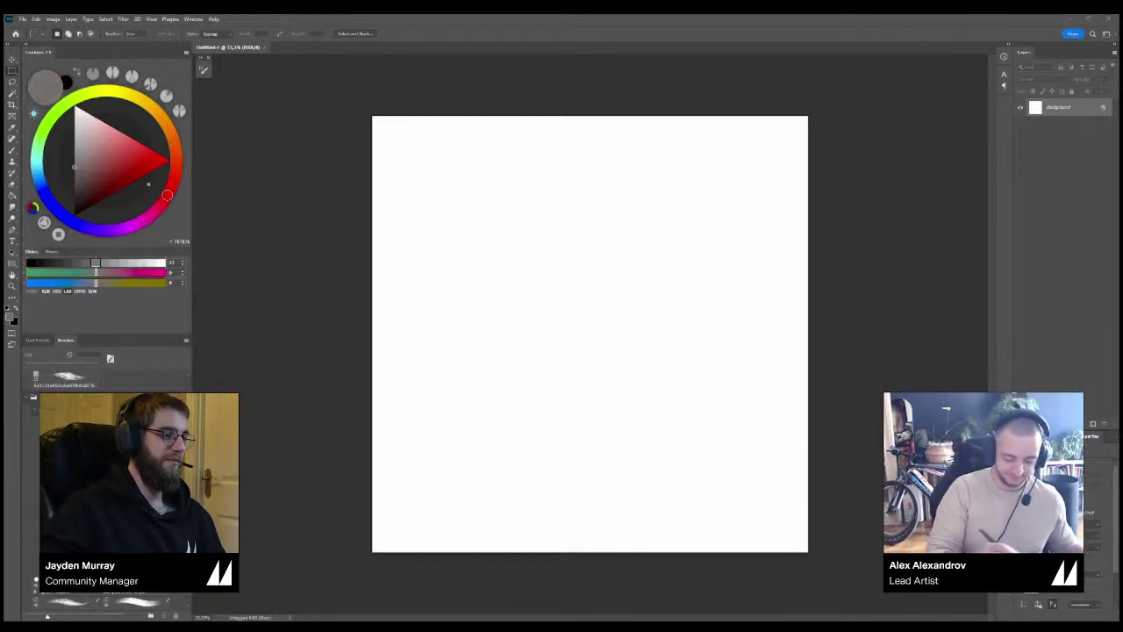
pyautogui.press('g')
pyautogui.click(589, 333)
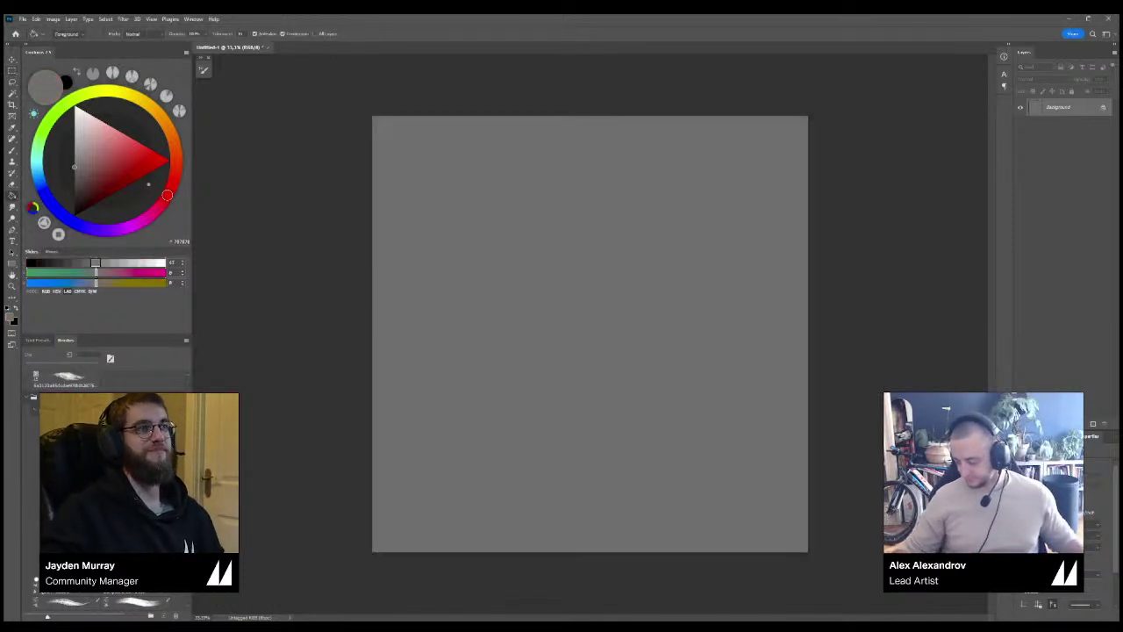
# Add a new layer and marquee four separate upright rectangles of varying size across the upper part of the canvas as one selection.
pyautogui.hotkey('ctrl', '+')
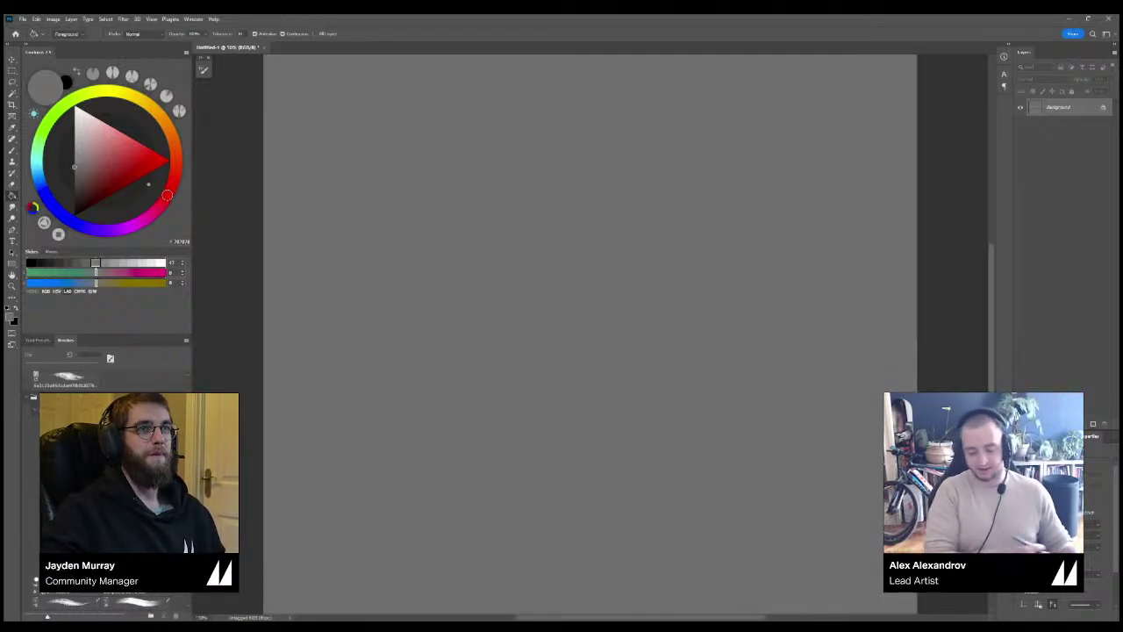
pyautogui.hotkey('ctrl', '-')
pyautogui.hotkey('ctrl', '+')
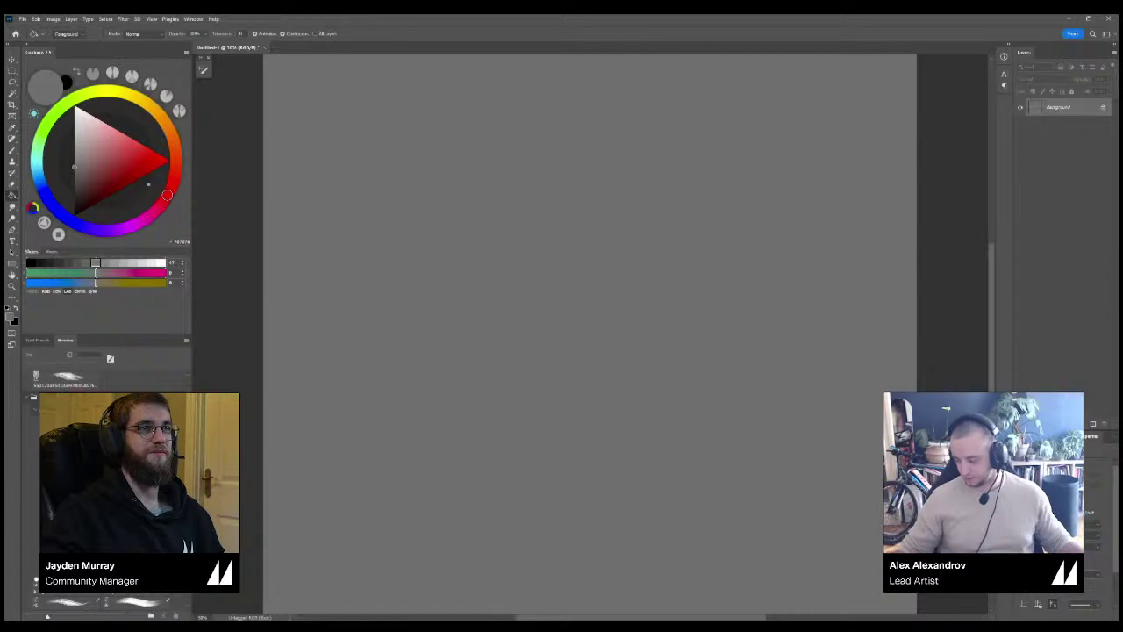
pyautogui.hotkey('ctrl', 'shift', 'alt', 'n')
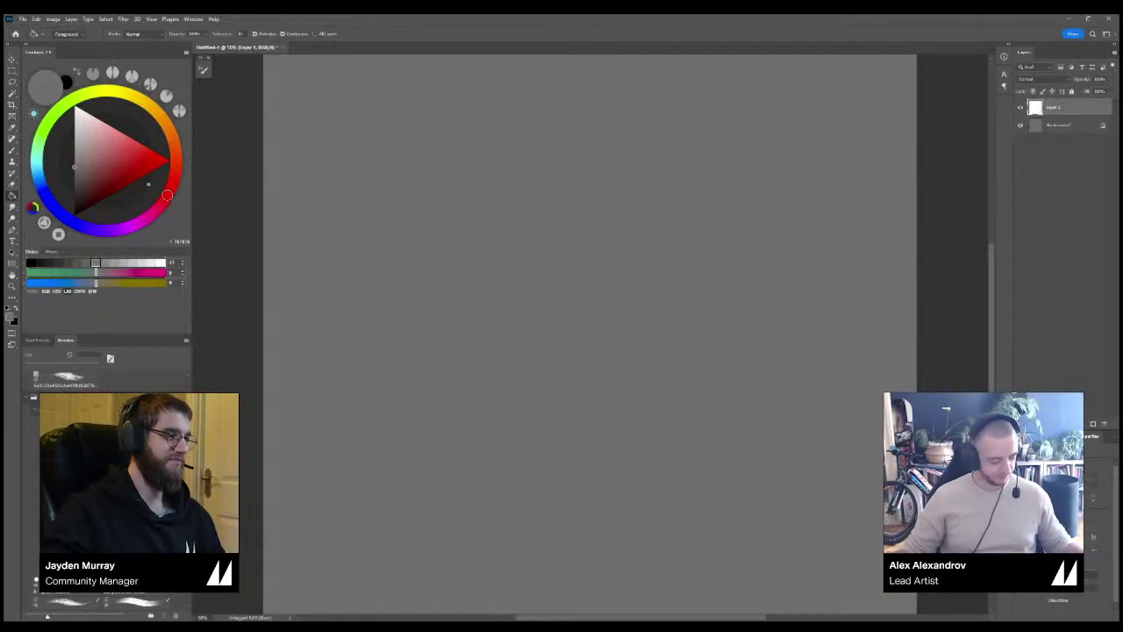
pyautogui.press('m')
pyautogui.moveTo(393, 70); pyautogui.dragTo(276, 256)
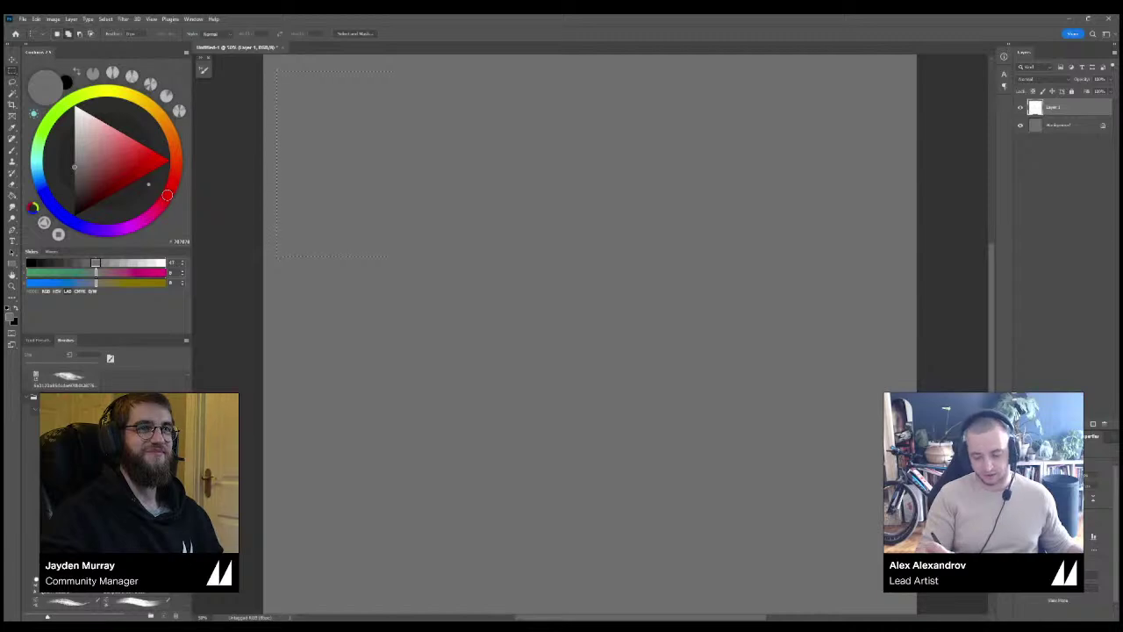
pyautogui.moveTo(566, 63); pyautogui.dragTo(440, 273)
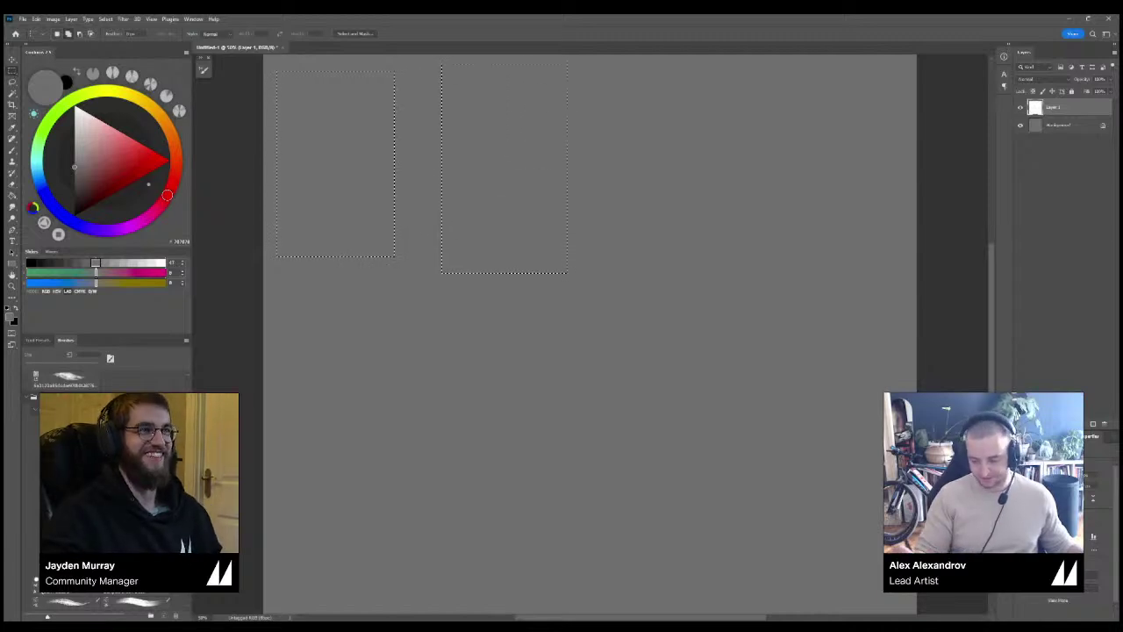
pyautogui.moveTo(744, 73); pyautogui.dragTo(595, 231)
pyautogui.moveTo(906, 110); pyautogui.dragTo(763, 406)
# Add six more rectangles of varying size to the selection, filling the middle and lower canvas and leaving narrow gaps between them.
pyautogui.hotkey('ctrl', '-')
pyautogui.moveTo(693, 280); pyautogui.dragTo(587, 443)
pyautogui.moveTo(567, 304); pyautogui.dragTo(463, 419)
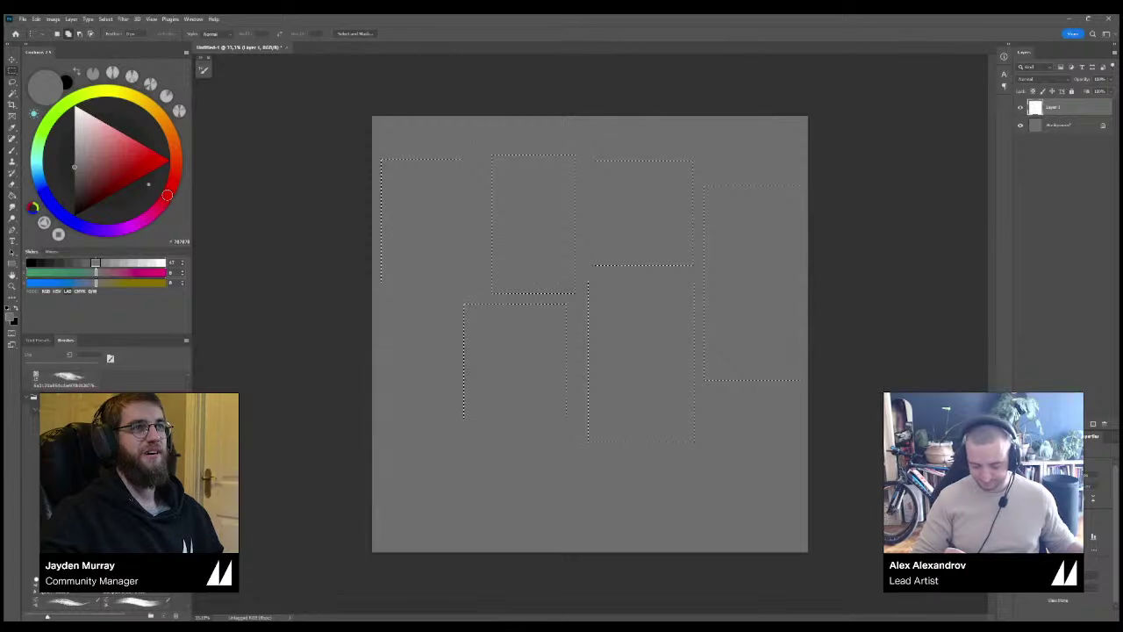
pyautogui.moveTo(447, 327); pyautogui.dragTo(381, 500)
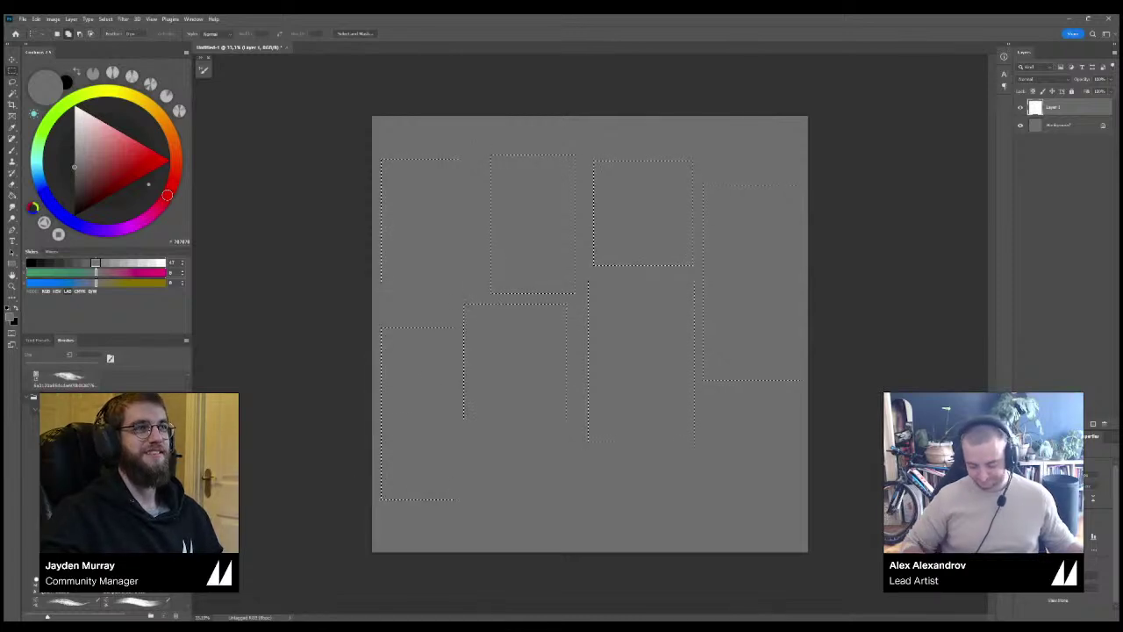
pyautogui.moveTo(577, 433); pyautogui.dragTo(464, 533)
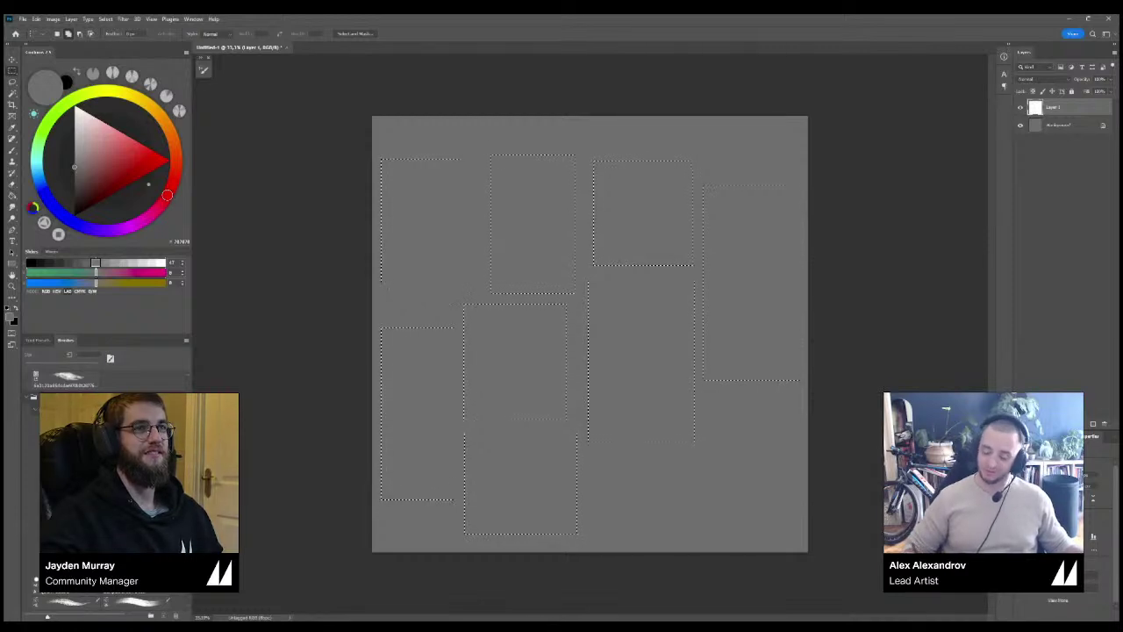
pyautogui.moveTo(797, 404); pyautogui.dragTo(705, 535)
pyautogui.moveTo(685, 456); pyautogui.dragTo(593, 542)
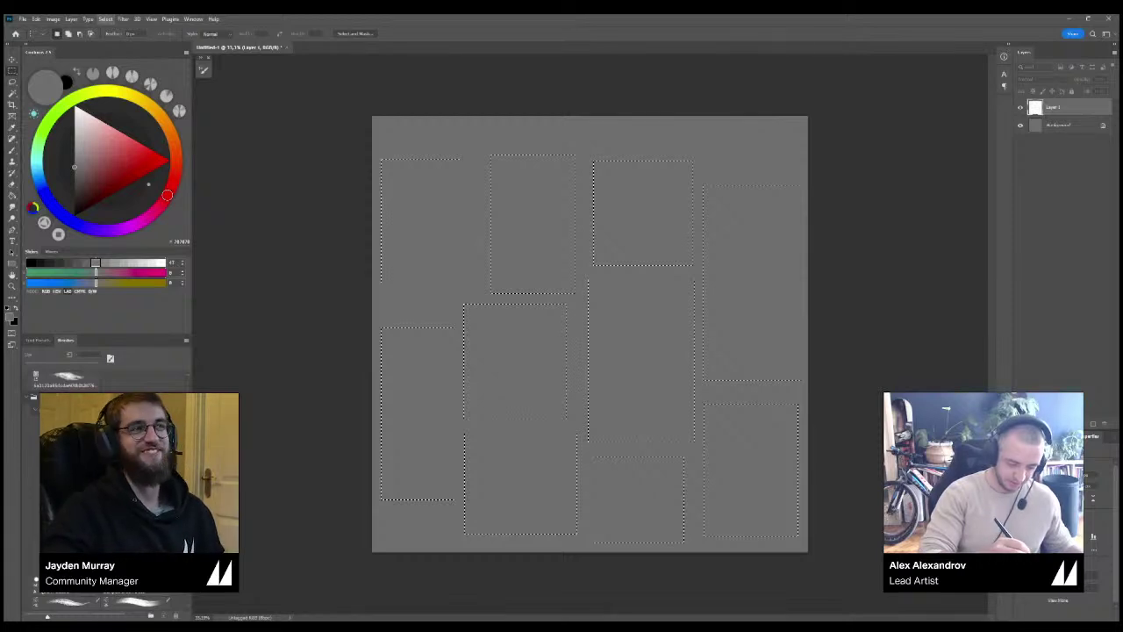
# Transform the ten-rectangle selection, moving it up and stretching its height while narrowing it slightly to leave even margins around the canvas.
pyautogui.hotkey('ctrl', 't')
pyautogui.moveTo(652, 253); pyautogui.dragTo(652, 234)
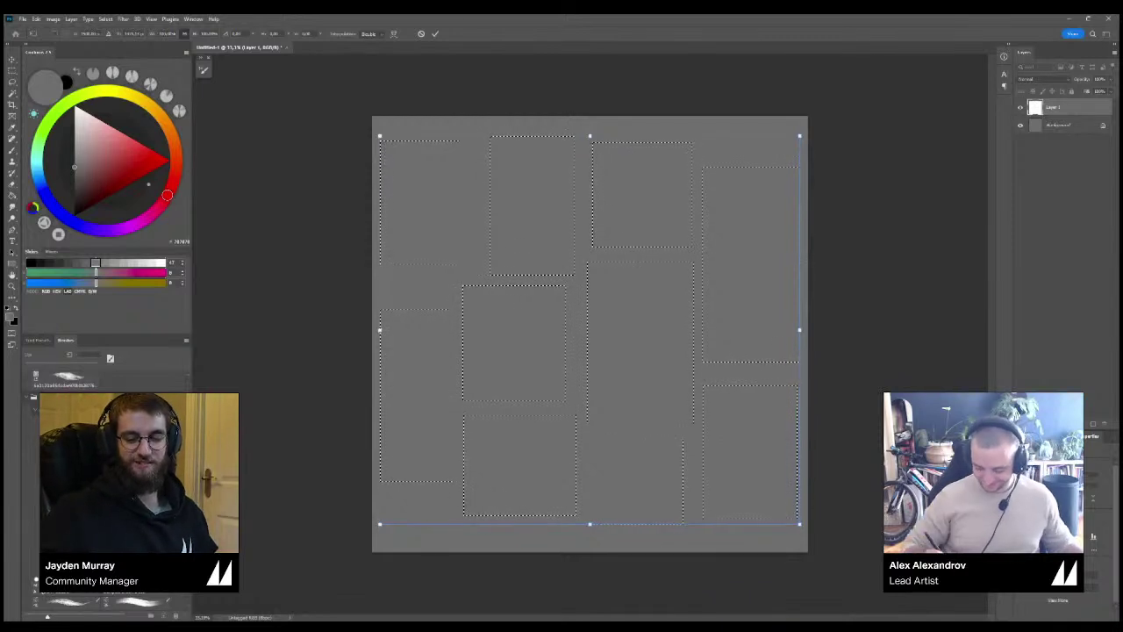
pyautogui.moveTo(589, 524); pyautogui.dragTo(590, 537)
pyautogui.moveTo(590, 136); pyautogui.dragTo(590, 126)
pyautogui.moveTo(753, 440); pyautogui.dragTo(753, 442)
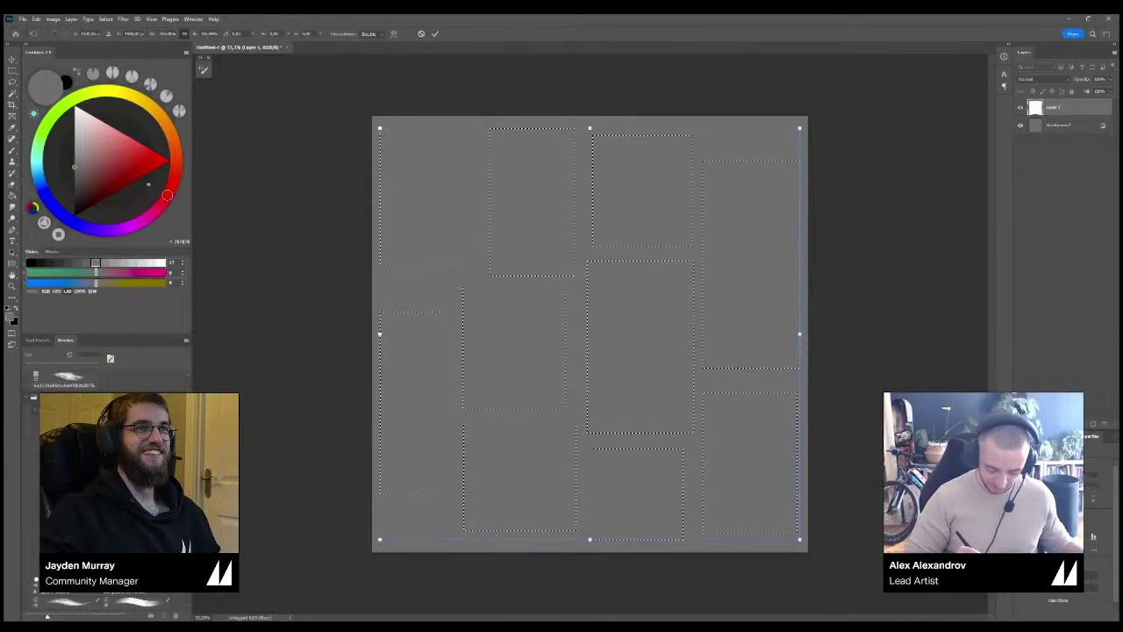
pyautogui.moveTo(379, 333); pyautogui.dragTo(383, 334)
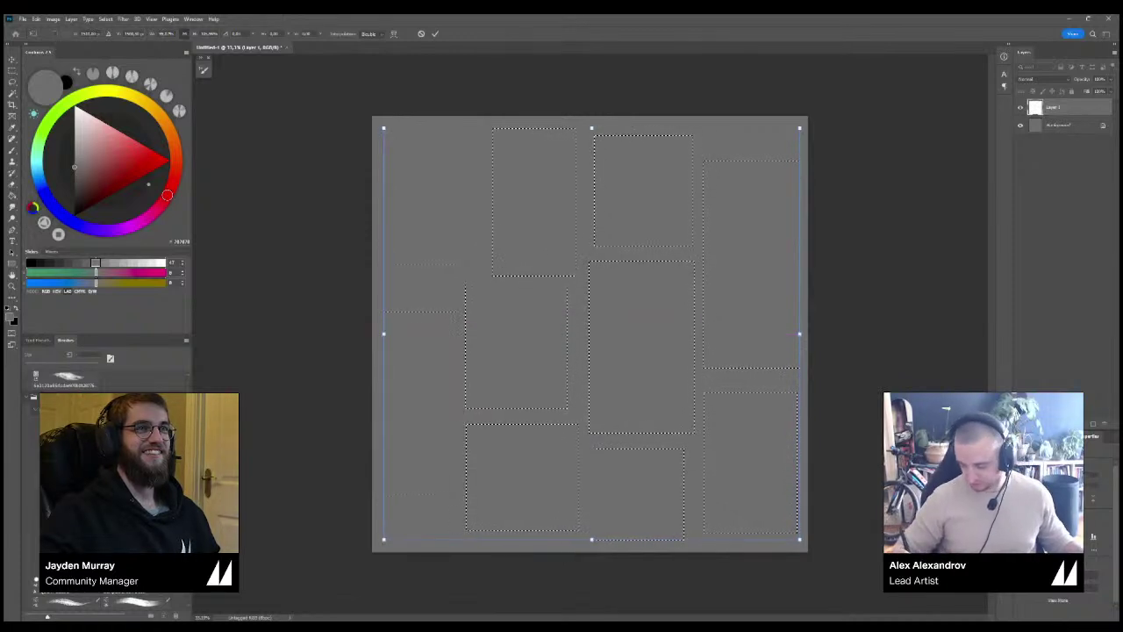
pyautogui.moveTo(799, 333); pyautogui.dragTo(796, 334)
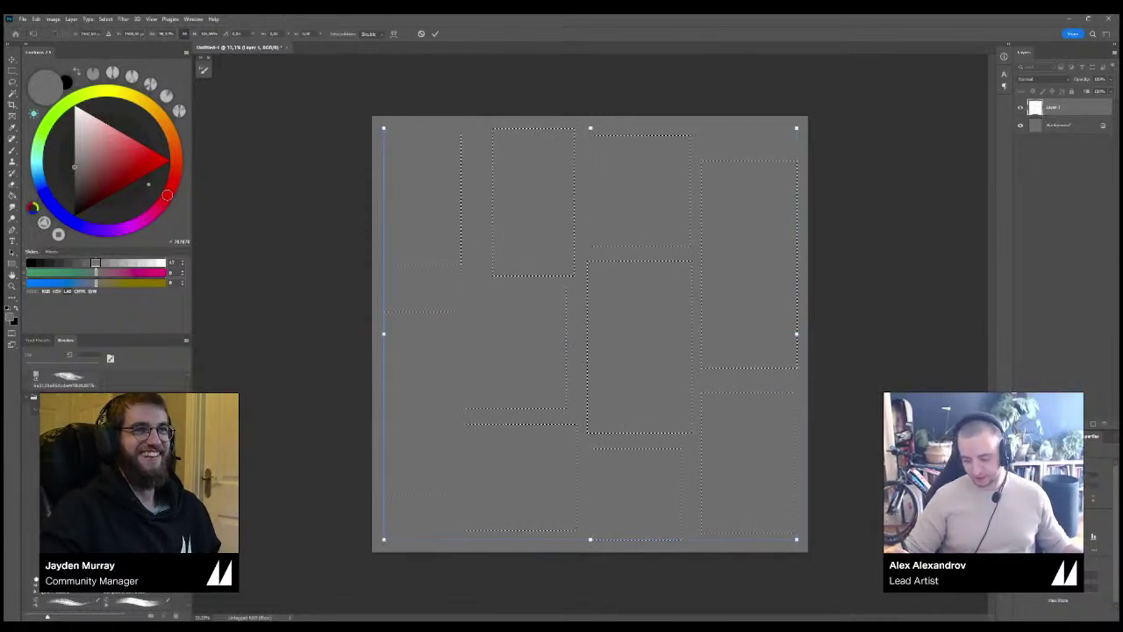
pyautogui.press('Return')
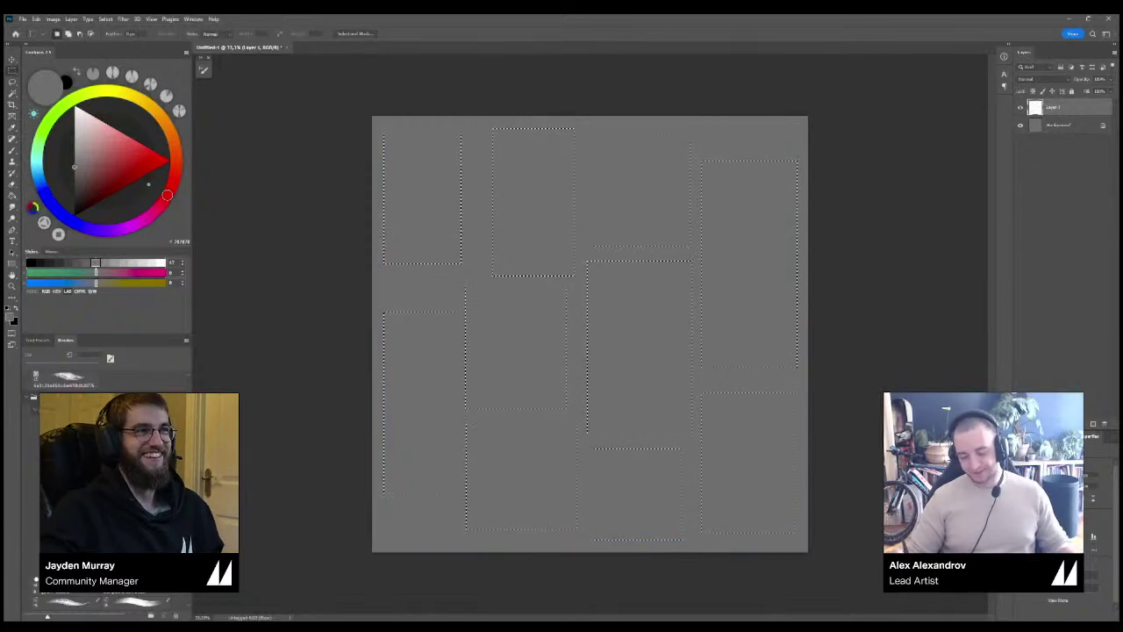
pyautogui.hotkey('ctrl', '-')
pyautogui.hotkey('ctrl', '+')
pyautogui.press('d')
pyautogui.press('x')
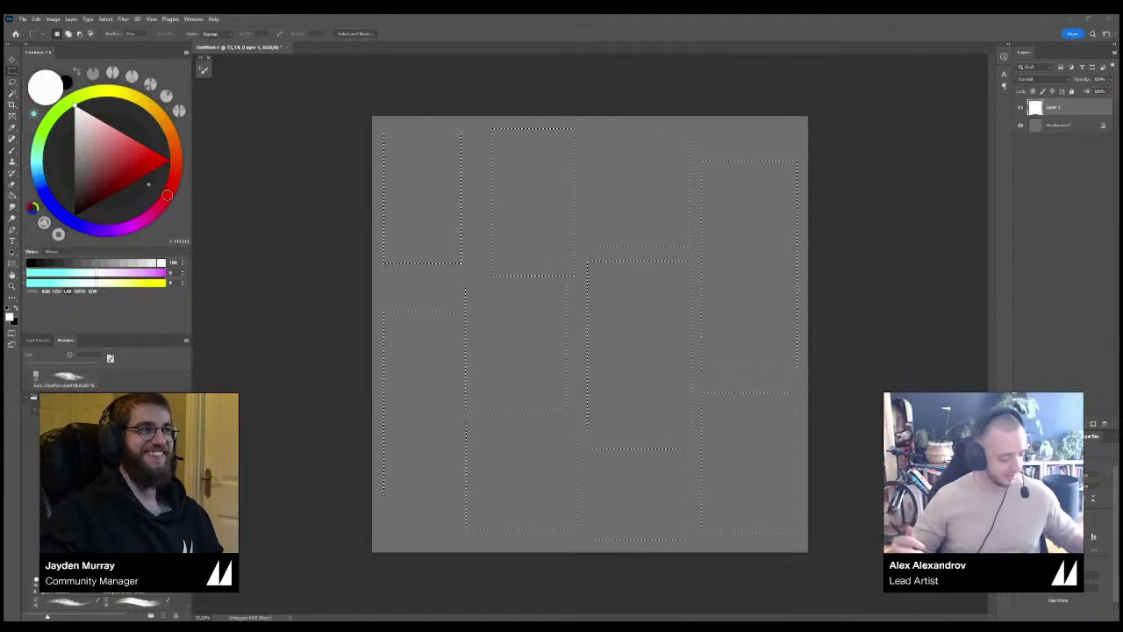
pyautogui.press('g')
pyautogui.hotkey('alt', 'BackSpace')
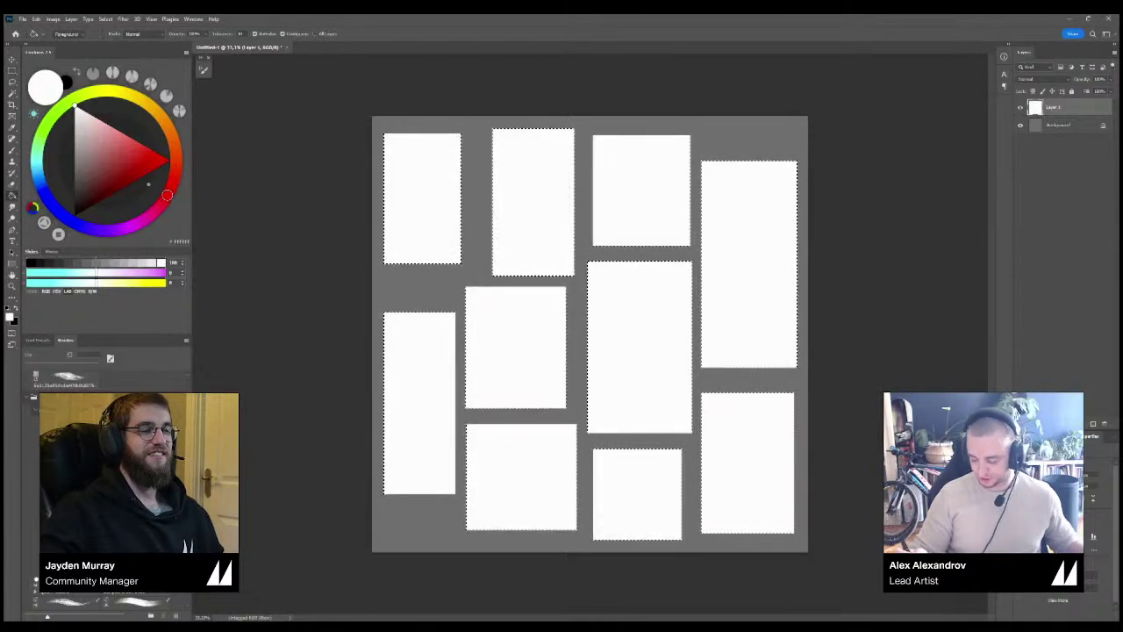
pyautogui.hotkey('ctrl', 'z')
# Fill the ten selected rectangles with a light neutral grey.
pyautogui.click(75, 138)
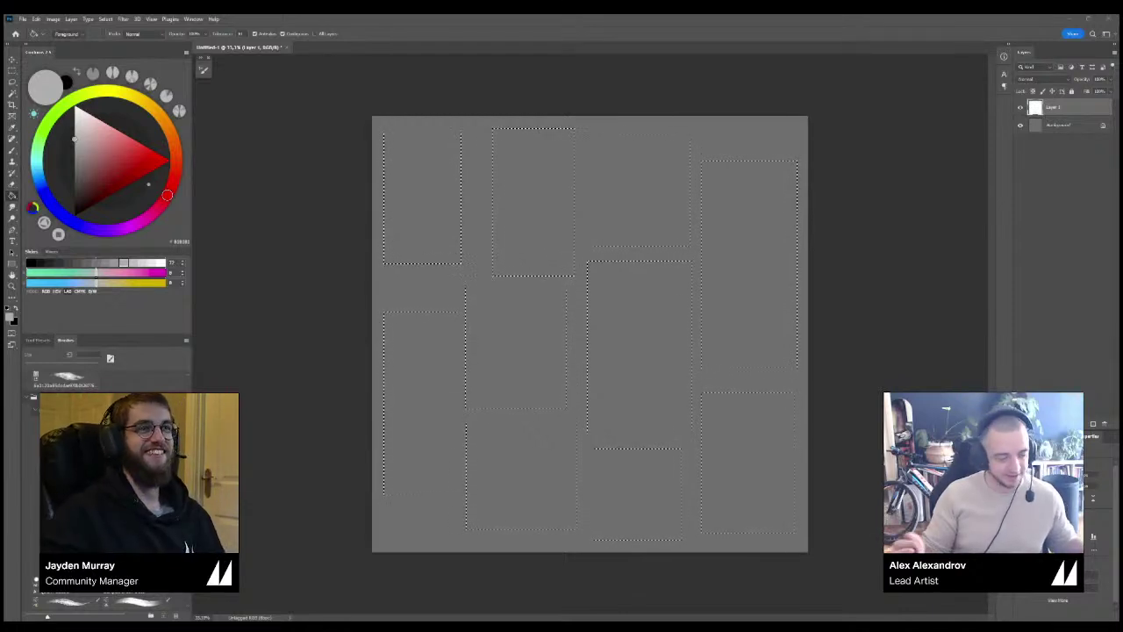
pyautogui.hotkey('alt', 'BackSpace')
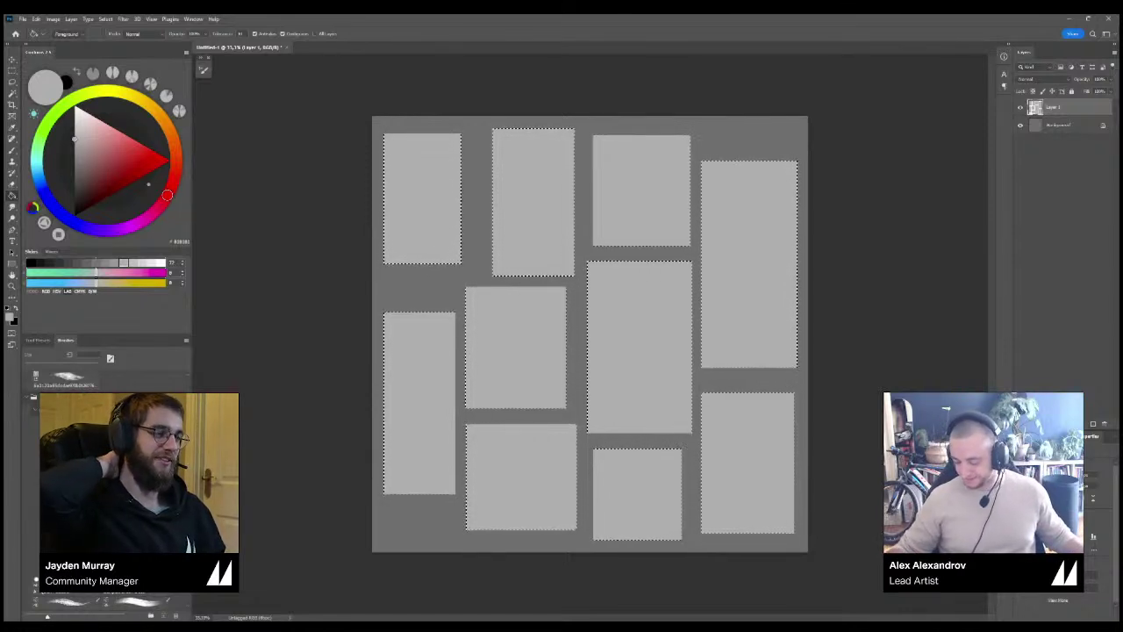
# Add a new layer above the grey rectangles, clear the selection and clip the new layer to the rectangles' layer.
pyautogui.hotkey('ctrl', 'shift', 'alt', 'n')
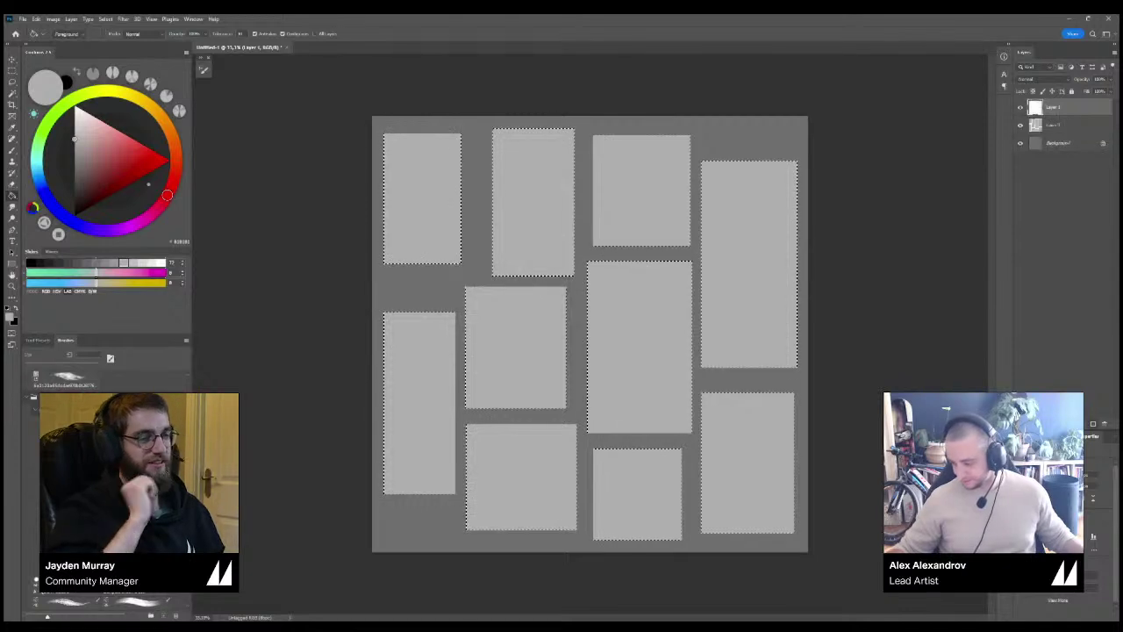
pyautogui.press('m')
pyautogui.hotkey('ctrl', 'd')
pyautogui.hotkey('ctrl', 'alt', 'g')
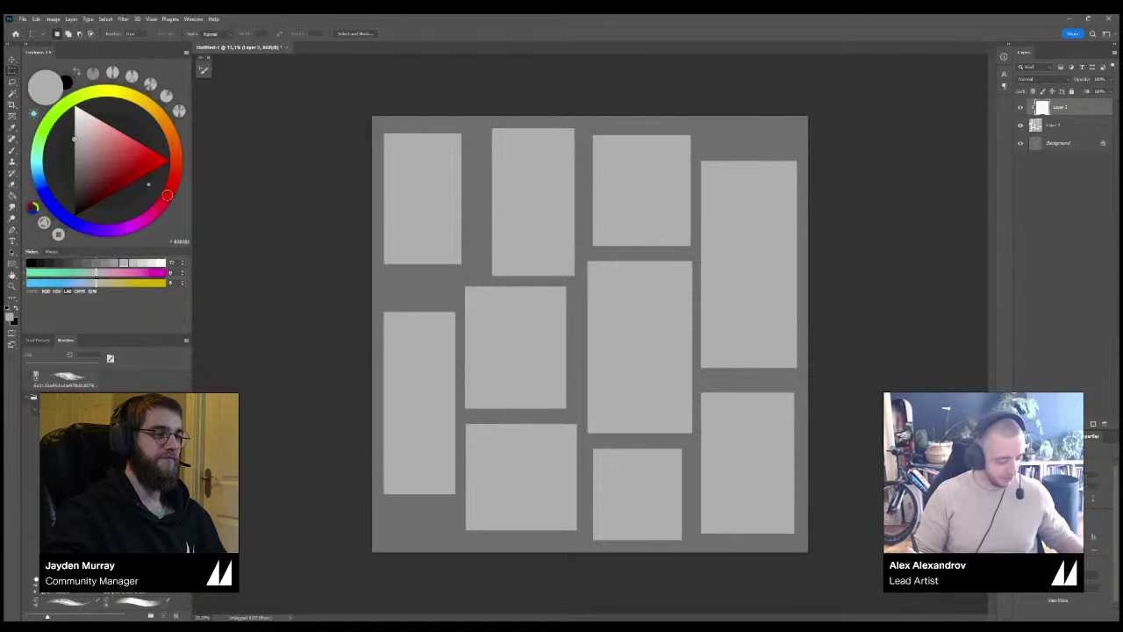
# Lock the grey rectangles' layer completely and make the clipped layer above it active for painting with the Brush tool.
pyautogui.press('b')
pyautogui.hotkey('ctrl', '+')
pyautogui.moveTo(589, 298); pyautogui.dragTo(586, 368)
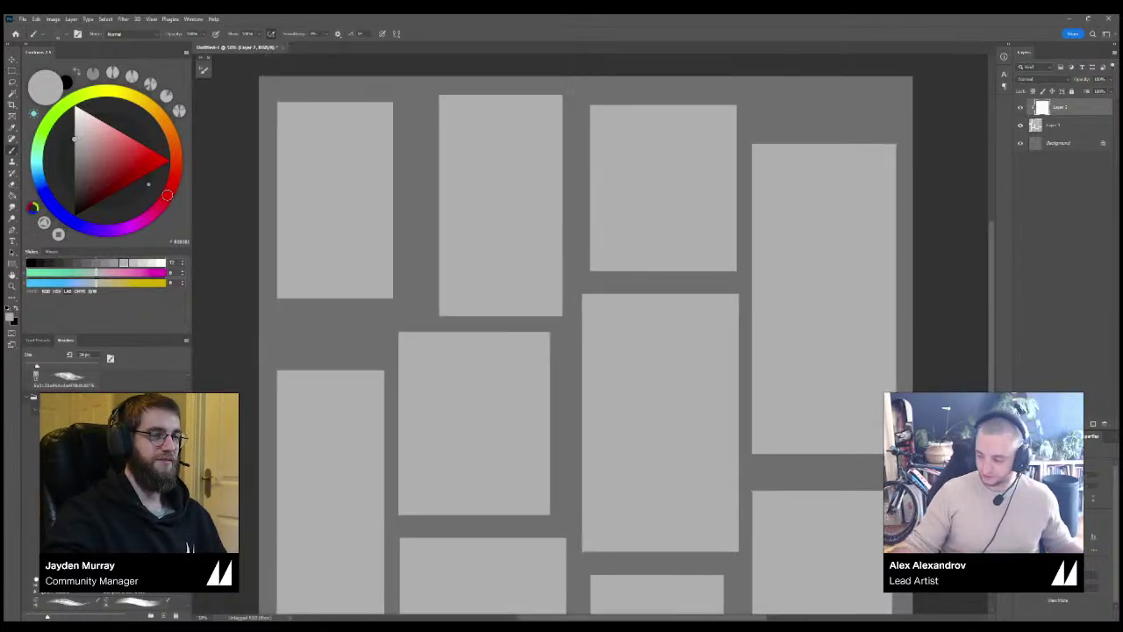
pyautogui.click(1055, 125)
pyautogui.click(1071, 91)
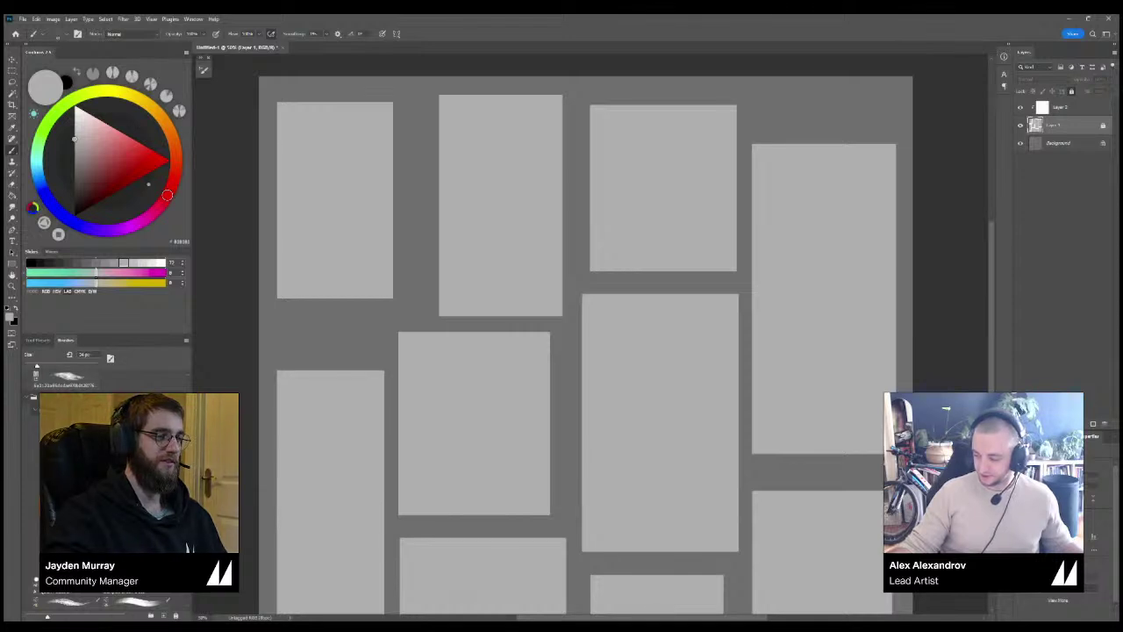
pyautogui.click(1059, 107)
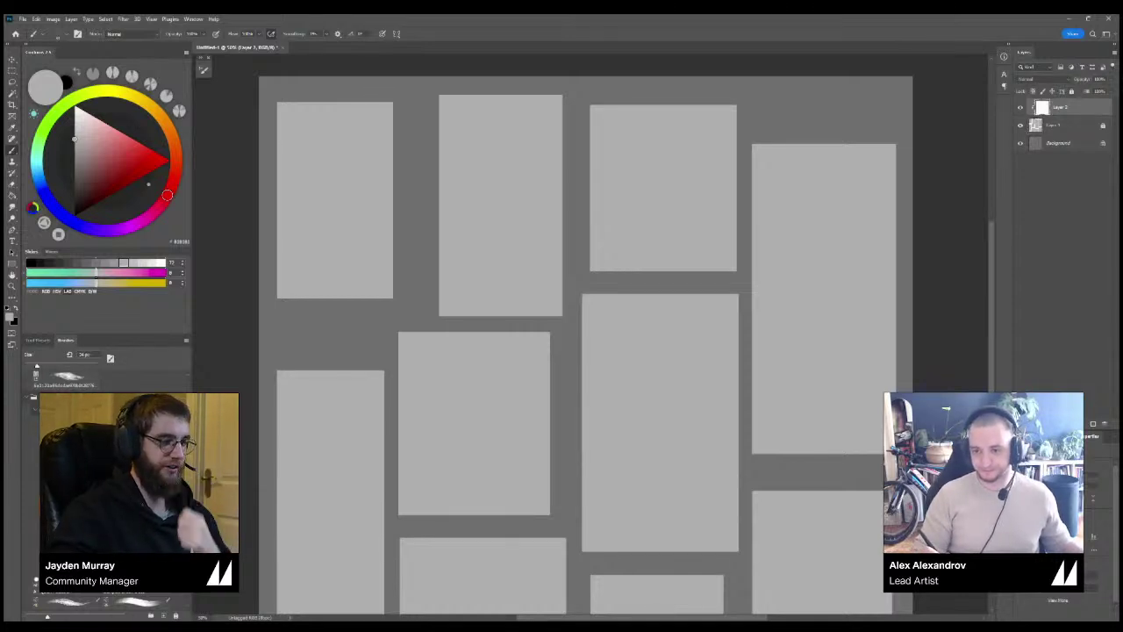
# Set the painting colour to near-black and enlarge the brush.
pyautogui.moveTo(589, 368); pyautogui.dragTo(586, 311)
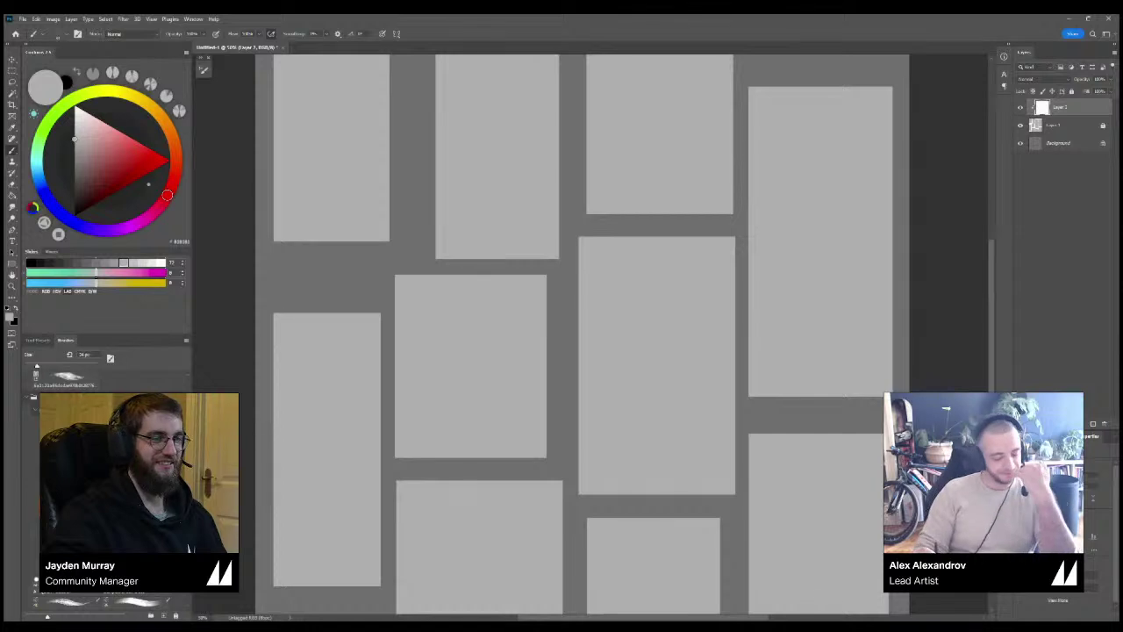
pyautogui.press('d')
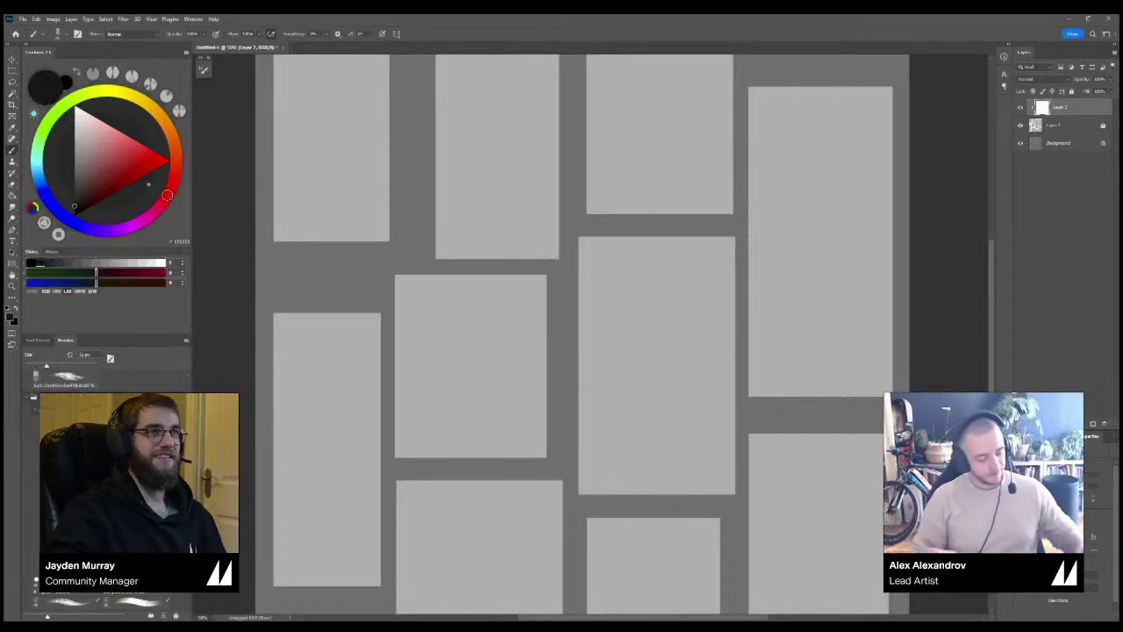
pyautogui.hotkey('ctrl', '0')
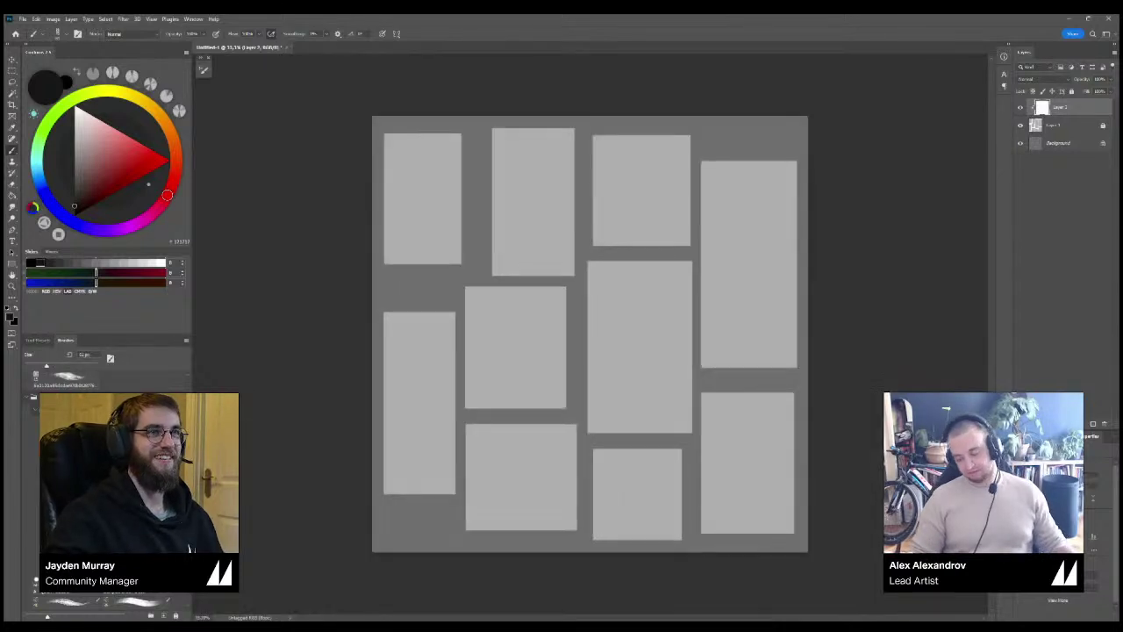
pyautogui.hotkey('ctrl', '-')
pyautogui.hotkey('ctrl', '-')
pyautogui.hotkey('ctrl', '+')
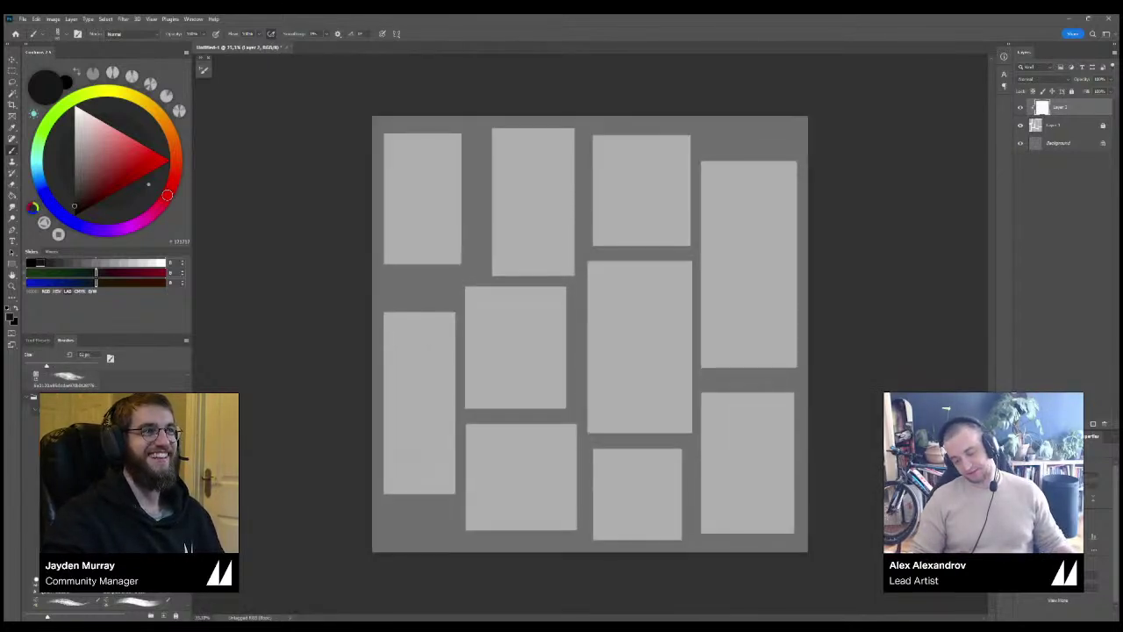
pyautogui.hotkey('ctrl', '+')
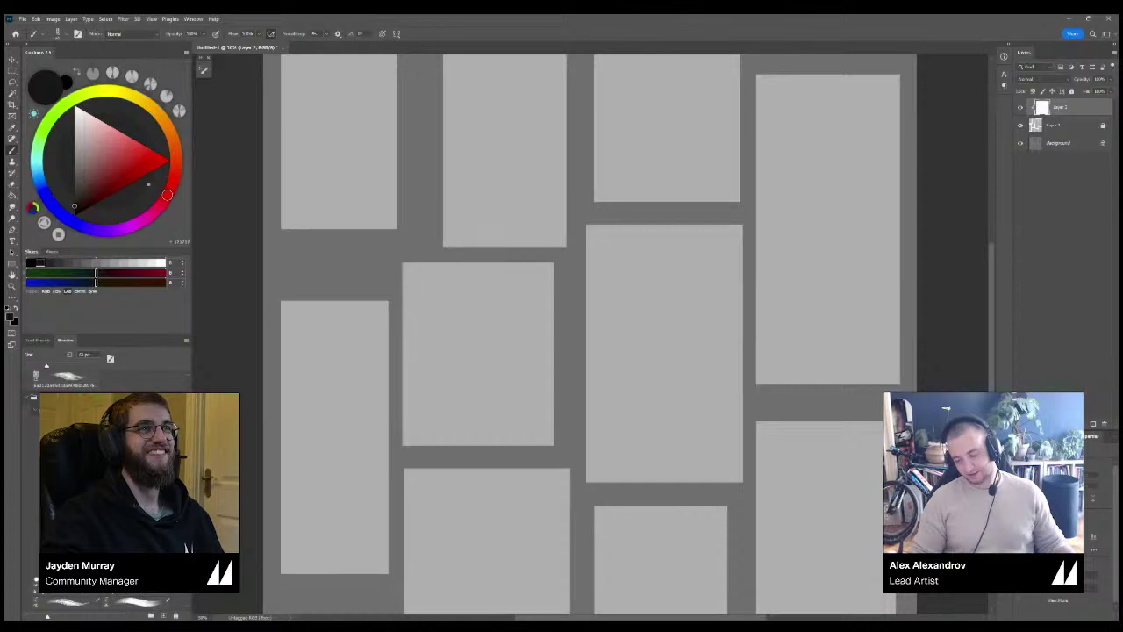
pyautogui.moveTo(614, 281); pyautogui.dragTo(522, 394)
pyautogui.hscroll(-2, 522, 366)
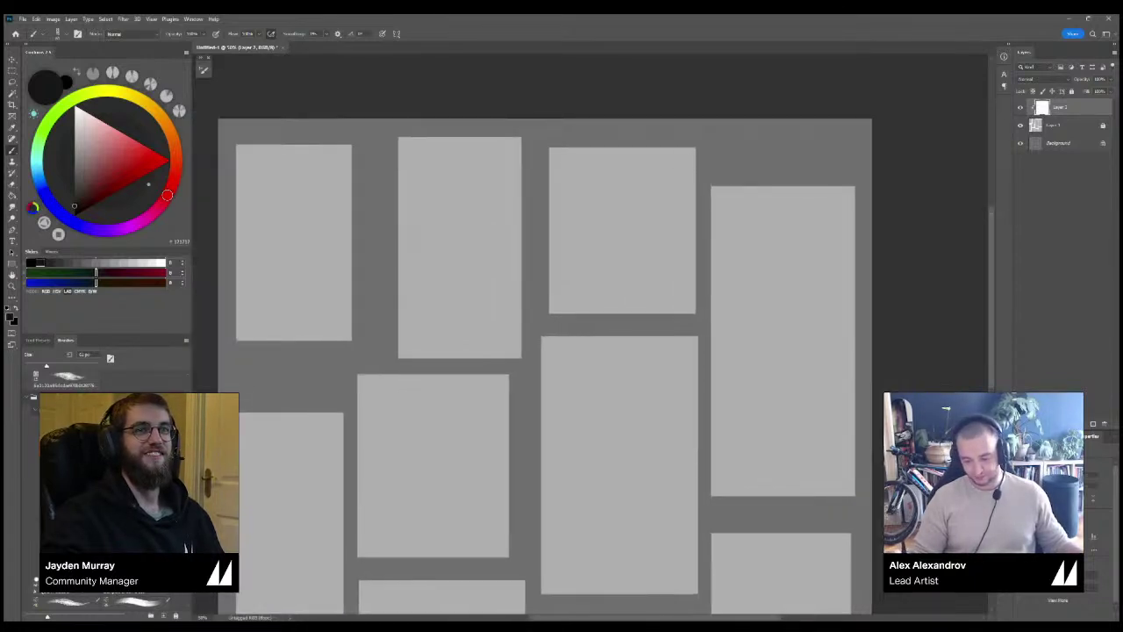
pyautogui.scroll(-4, 543, 337)
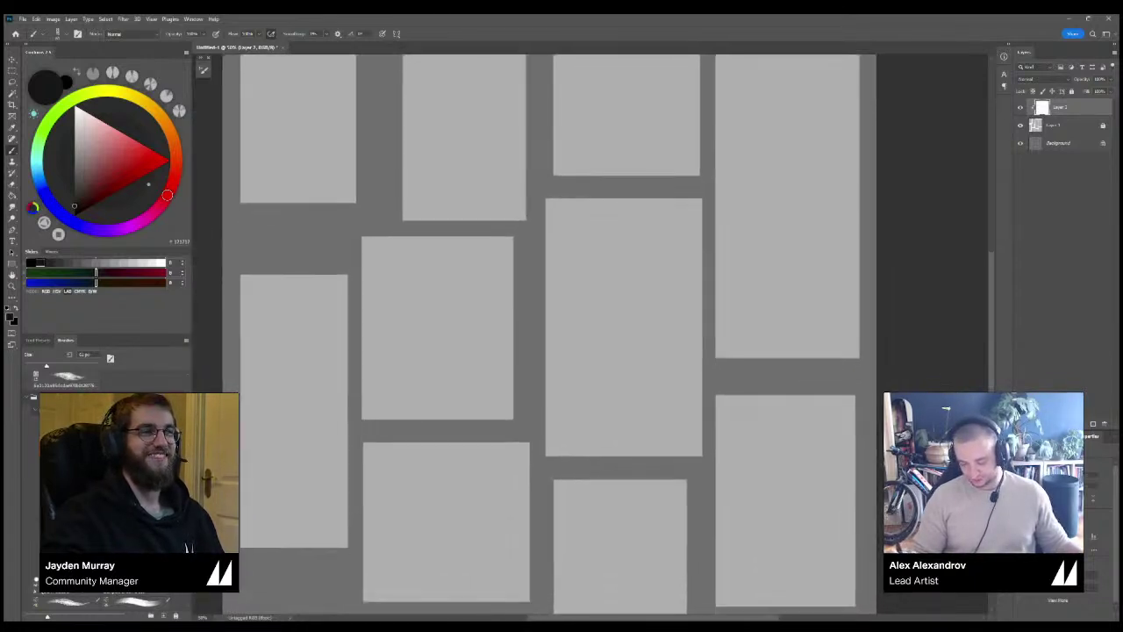
# Darken the Background layer to a dark grey behind the light rectangles and return to the Brush tool.
pyautogui.click(1060, 143)
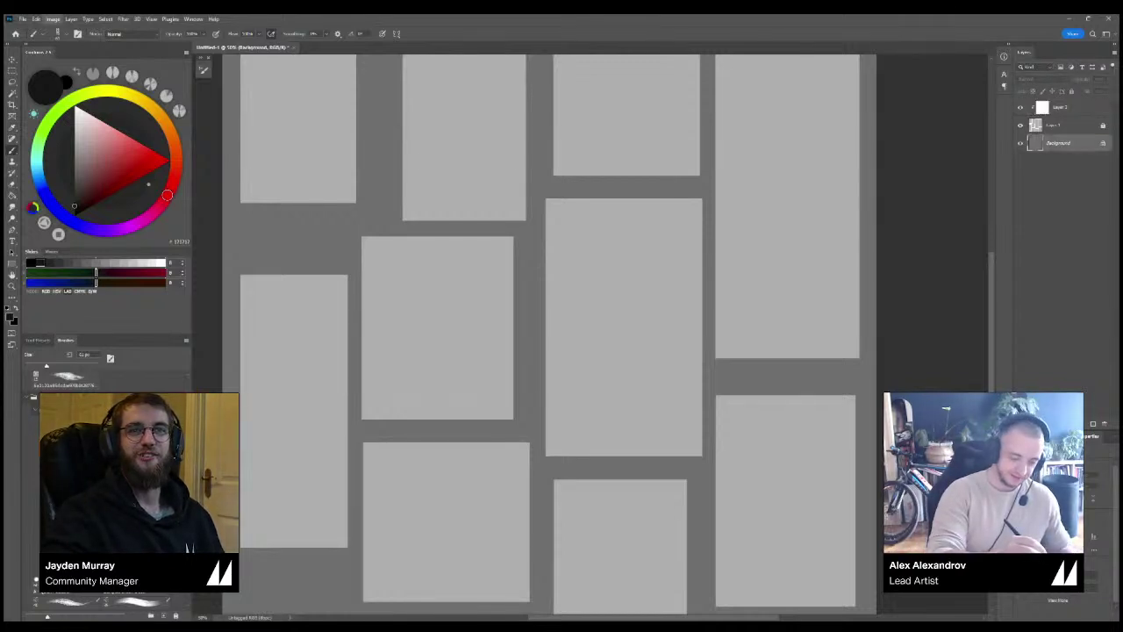
pyautogui.press('i')
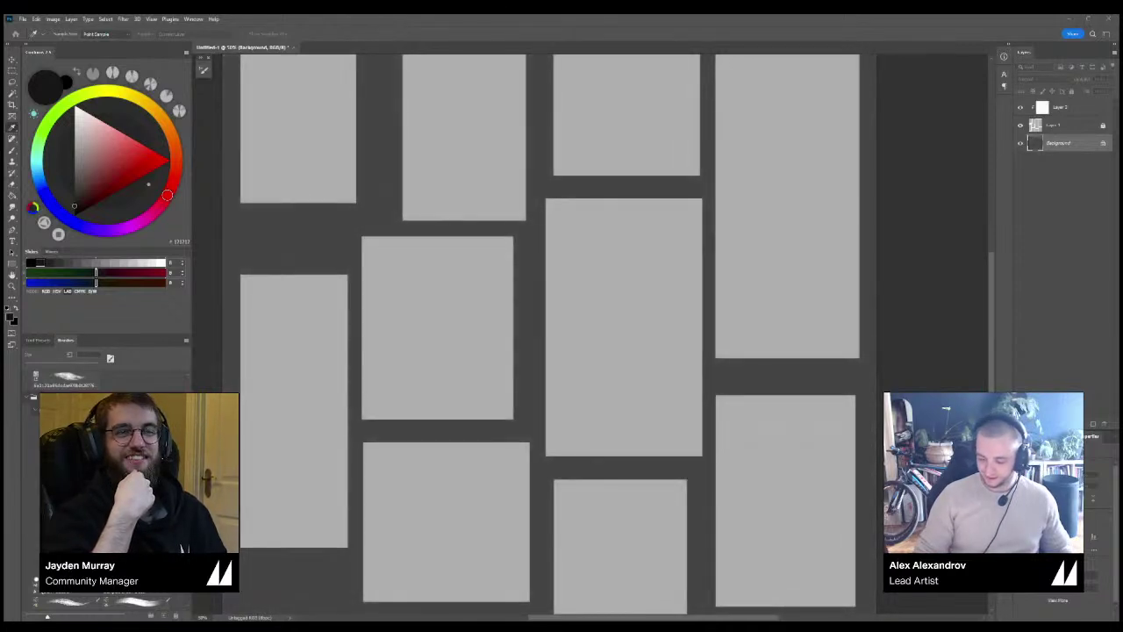
pyautogui.press('b')
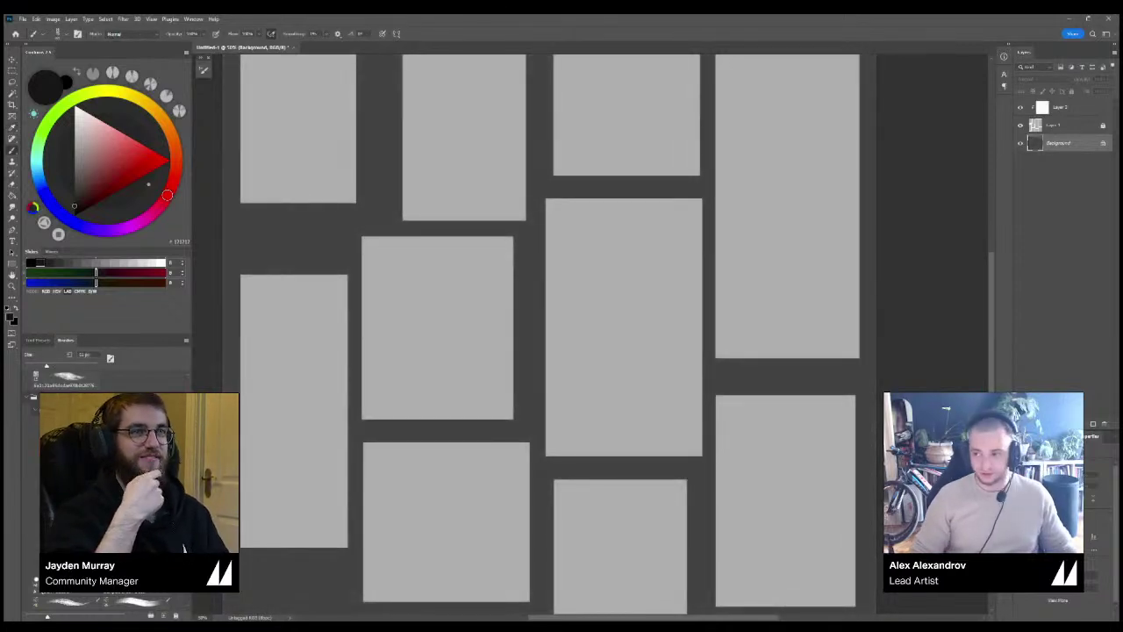
pyautogui.hotkey('ctrl', '-')
pyautogui.hotkey('ctrl', '+')
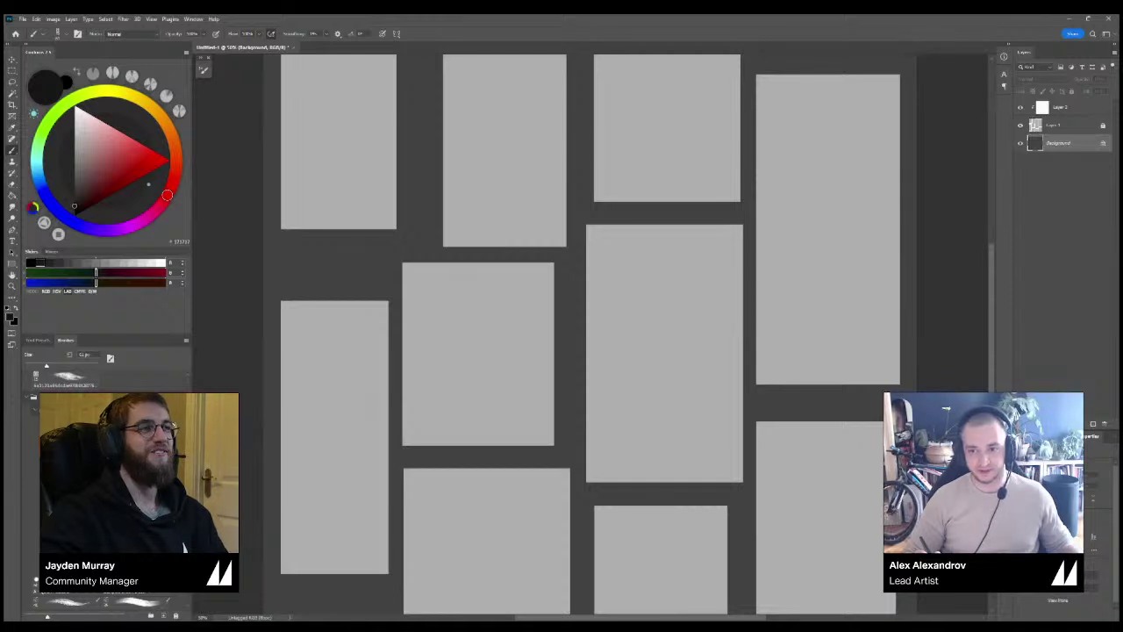
pyautogui.hotkey('ctrl', '+')
pyautogui.moveTo(590, 263); pyautogui.dragTo(633, 435)
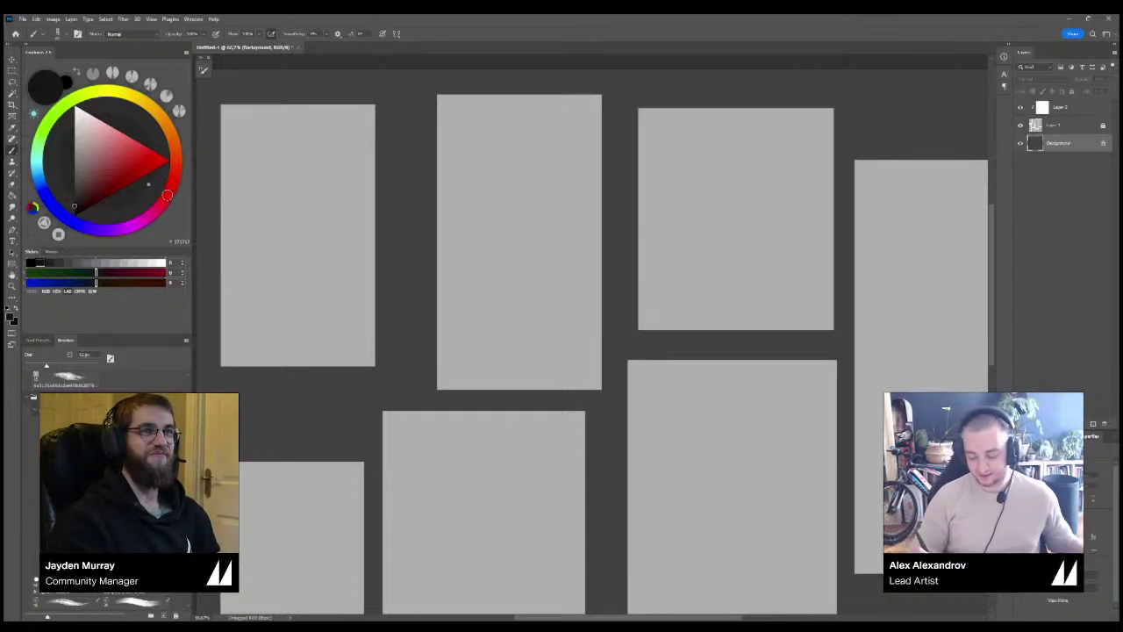
pyautogui.moveTo(592, 368); pyautogui.dragTo(599, 293)
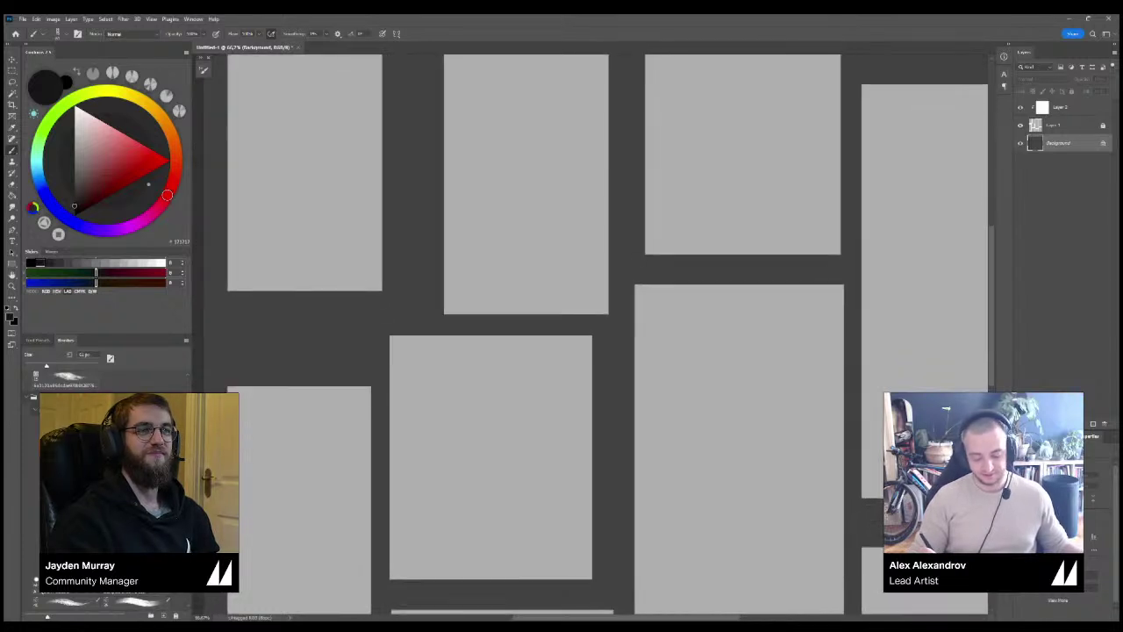
# Lighten the painting colour slightly to a very dark grey and shrink the brush to 7 px.
pyautogui.moveTo(74, 206); pyautogui.dragTo(75, 200)
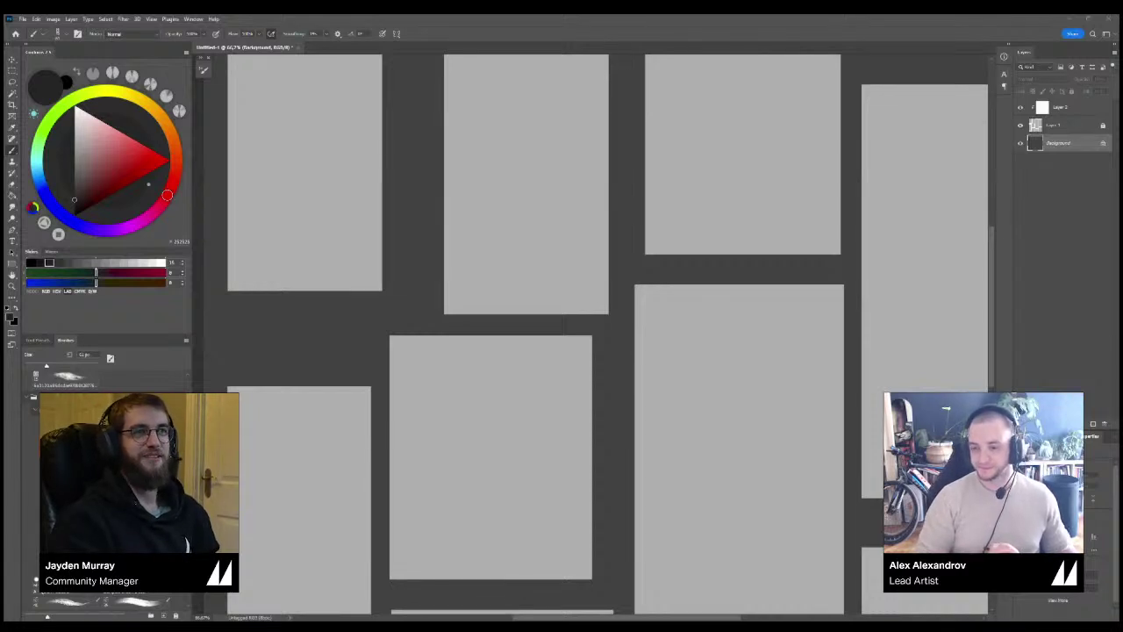
pyautogui.press('[')
pyautogui.press('[')
pyautogui.press('[')
pyautogui.press('[')
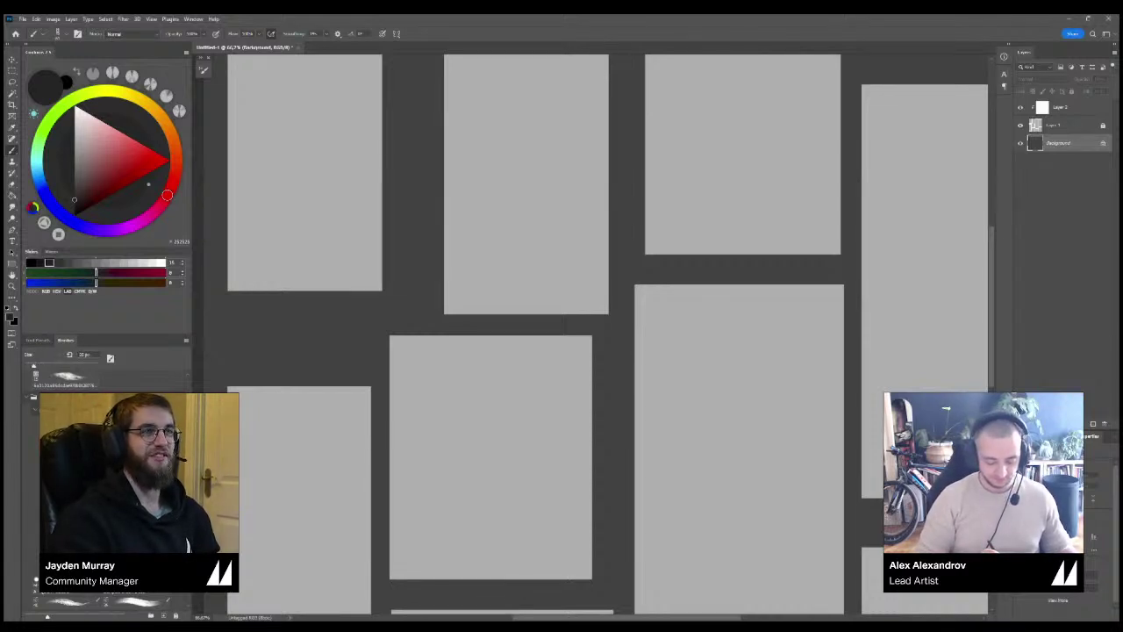
pyautogui.press('[')
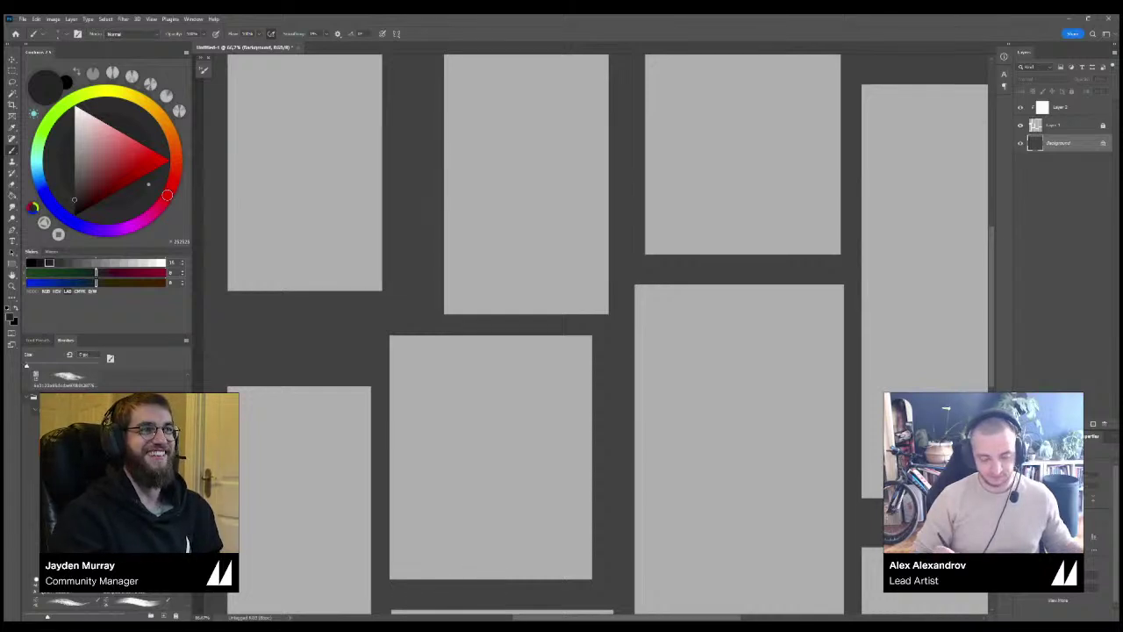
pyautogui.moveTo(564, 324); pyautogui.dragTo(601, 389)
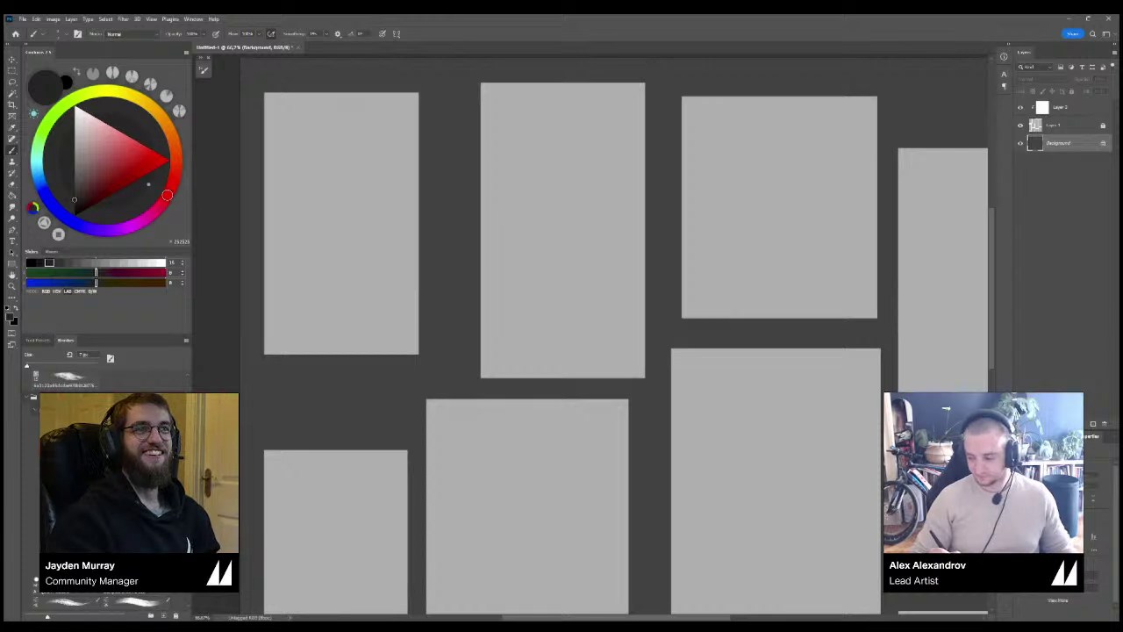
pyautogui.hotkey('ctrl', '-')
pyautogui.hotkey('ctrl', '-')
pyautogui.hotkey('ctrl', '+')
pyautogui.moveTo(579, 368); pyautogui.dragTo(541, 359)
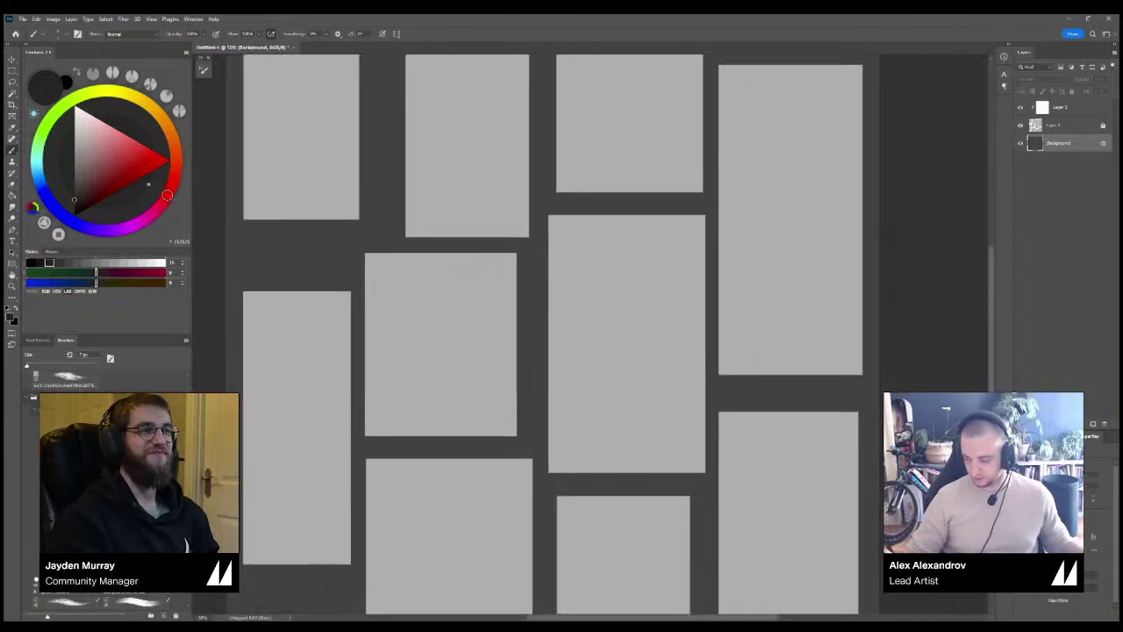
pyautogui.scroll(1, 596, 334)
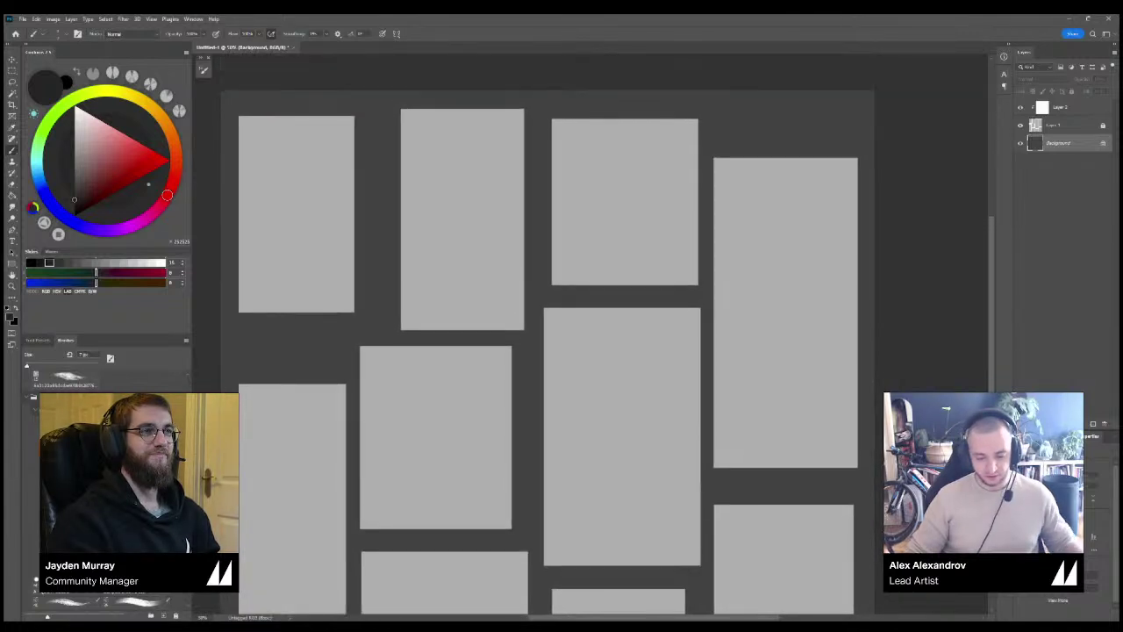
pyautogui.scroll(-2, 589, 334)
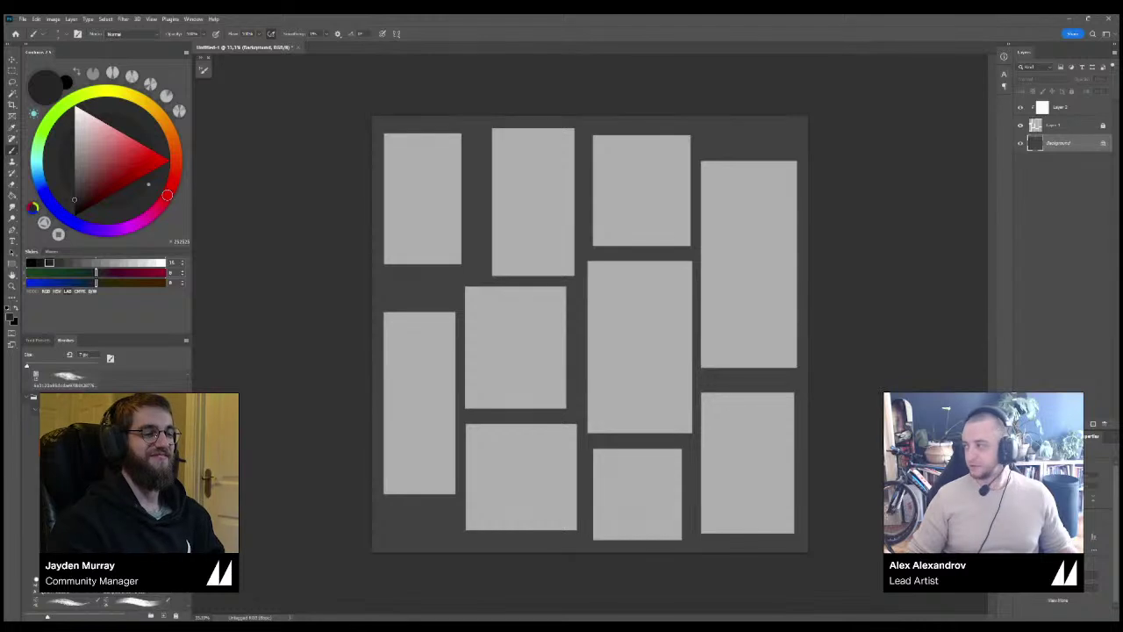
pyautogui.scroll(2, 593, 295)
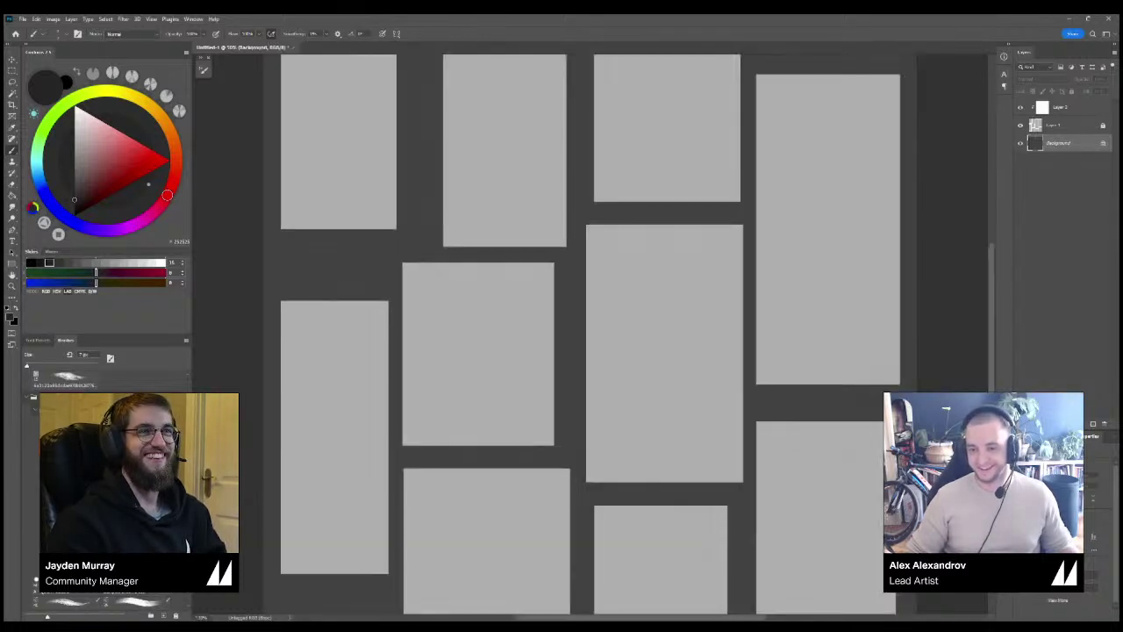
pyautogui.moveTo(593, 295); pyautogui.dragTo(545, 346)
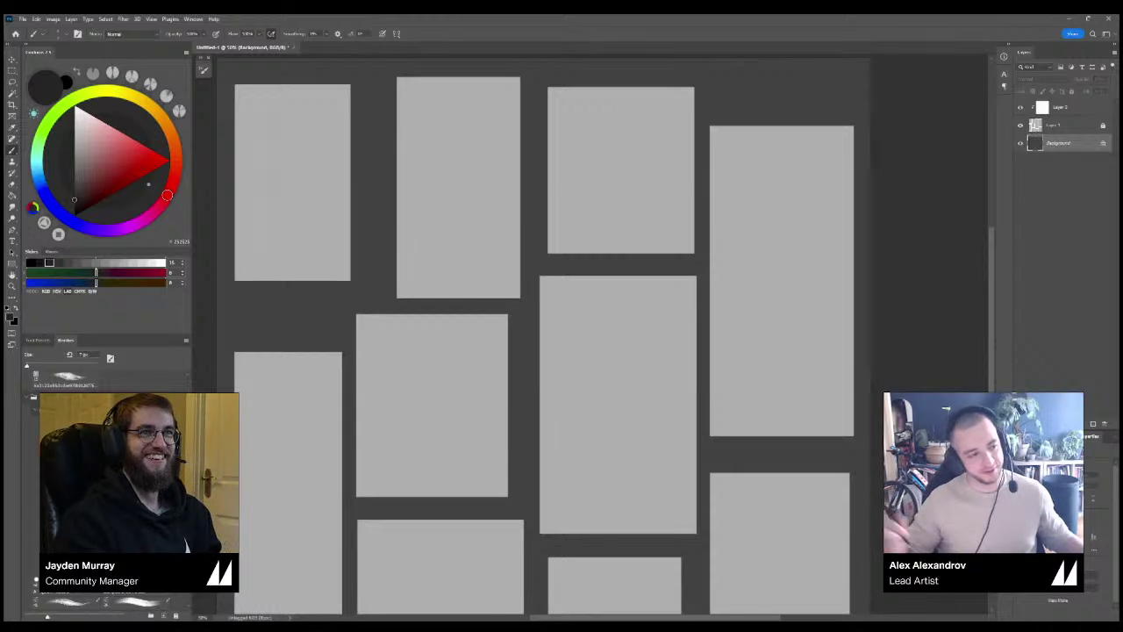
pyautogui.moveTo(561, 333); pyautogui.dragTo(654, 320)
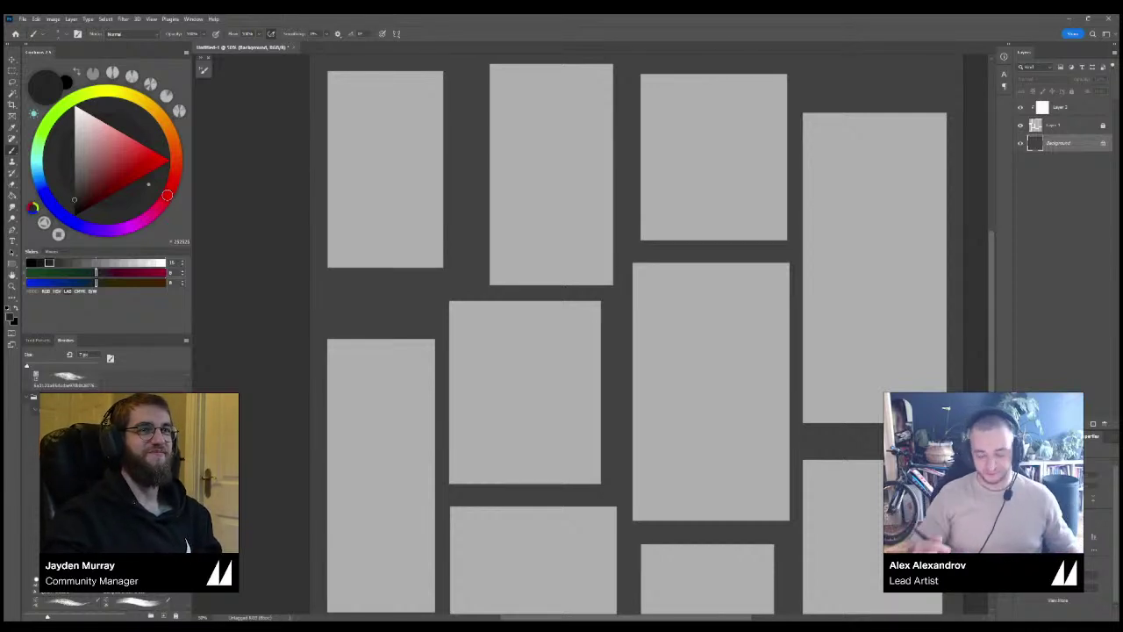
pyautogui.moveTo(606, 325); pyautogui.dragTo(580, 342)
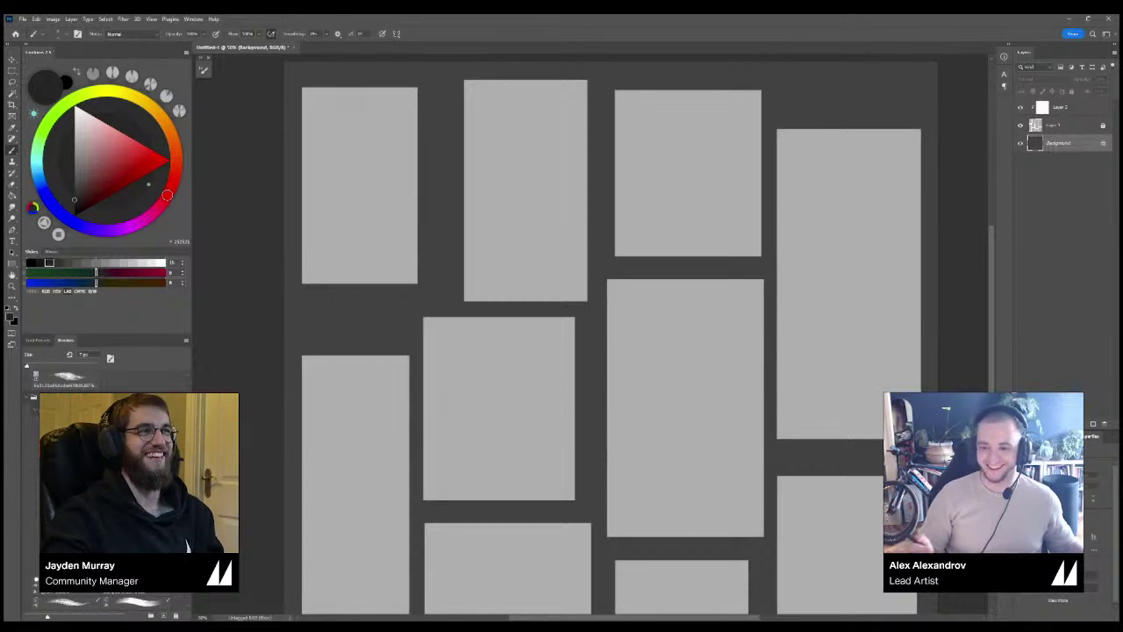
pyautogui.scroll(1, 601, 340)
pyautogui.hscroll(1, 602, 340)
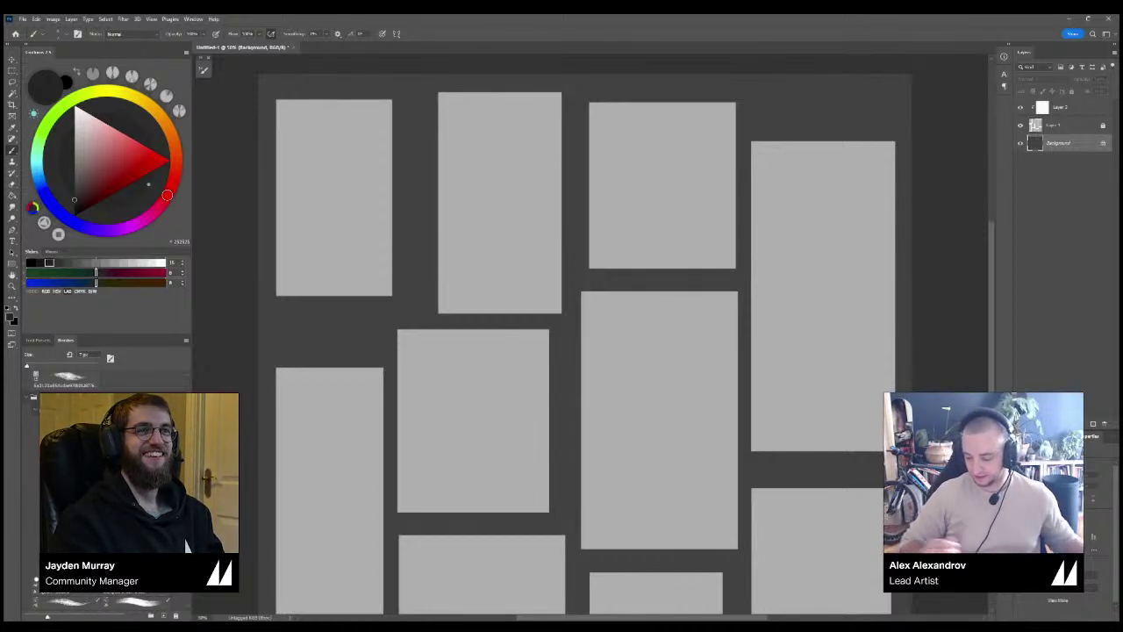
pyautogui.hscroll(1, 590, 338)
pyautogui.moveTo(590, 338); pyautogui.dragTo(622, 309)
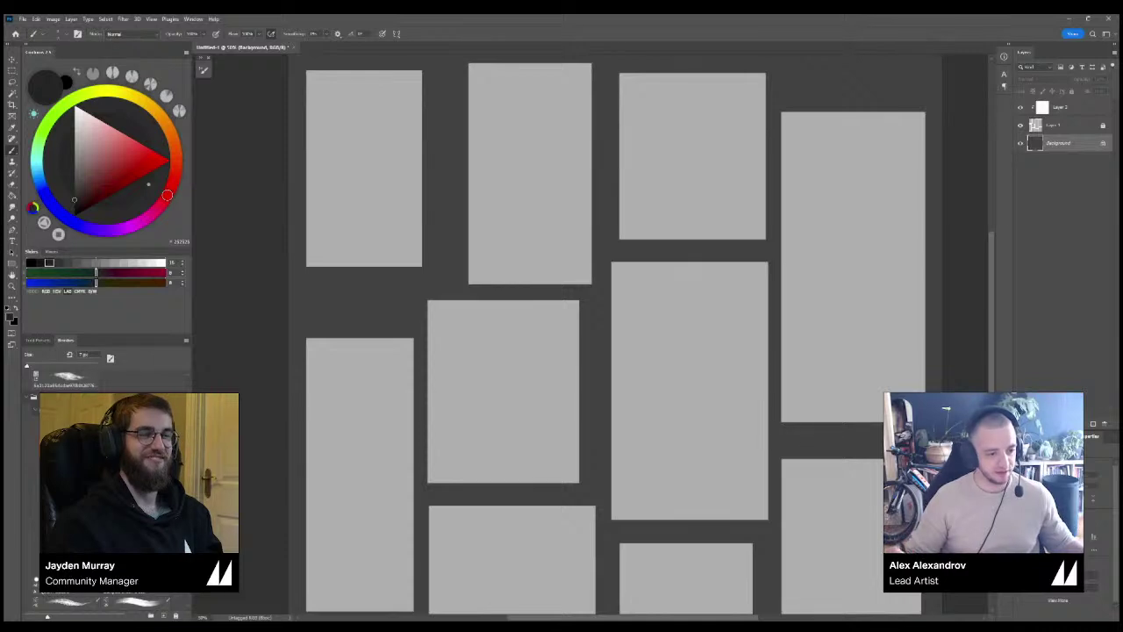
pyautogui.moveTo(631, 315); pyautogui.dragTo(553, 357)
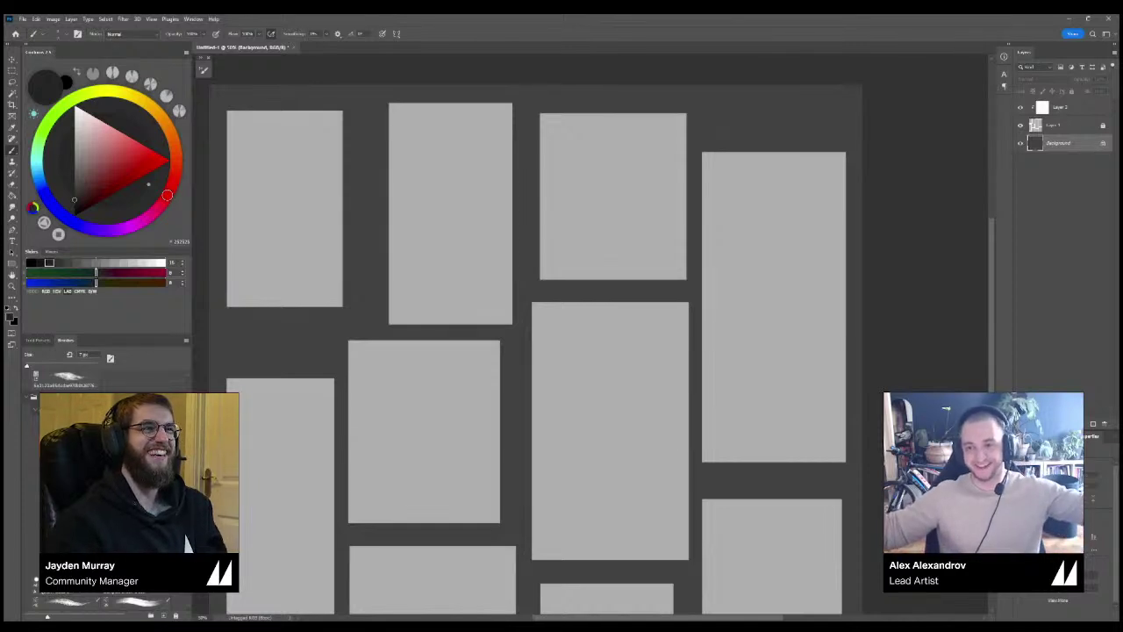
pyautogui.hscroll(-2, 579, 336)
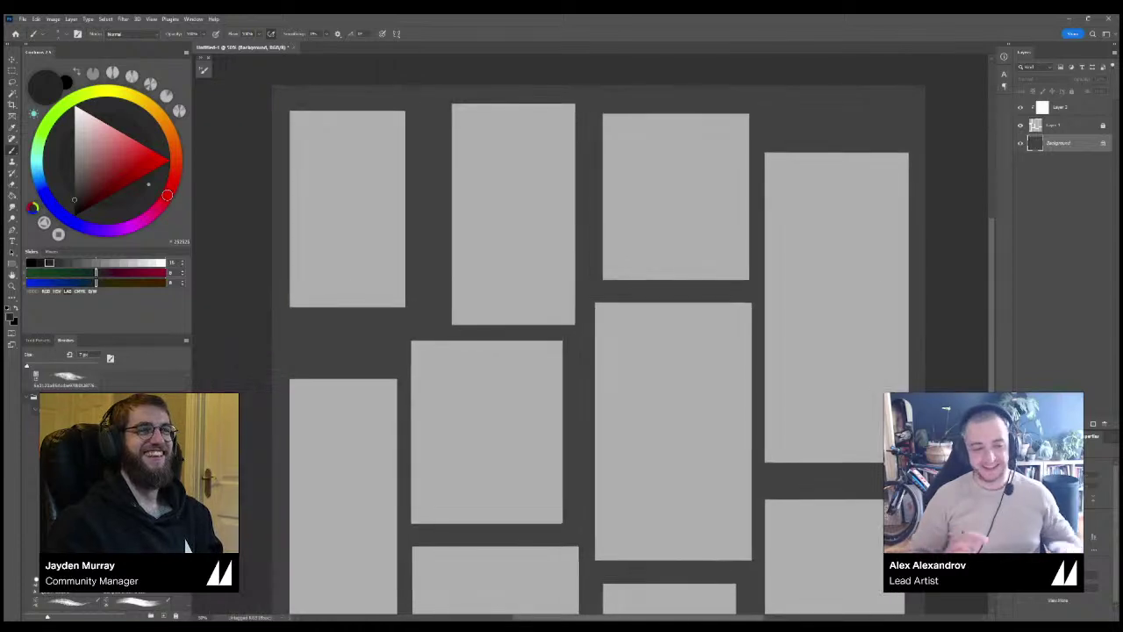
pyautogui.moveTo(579, 336); pyautogui.dragTo(652, 297)
# Make the clipped layer above the rectangles active, try a near-black stroke in the top-left frame and undo it.
pyautogui.click(74, 204)
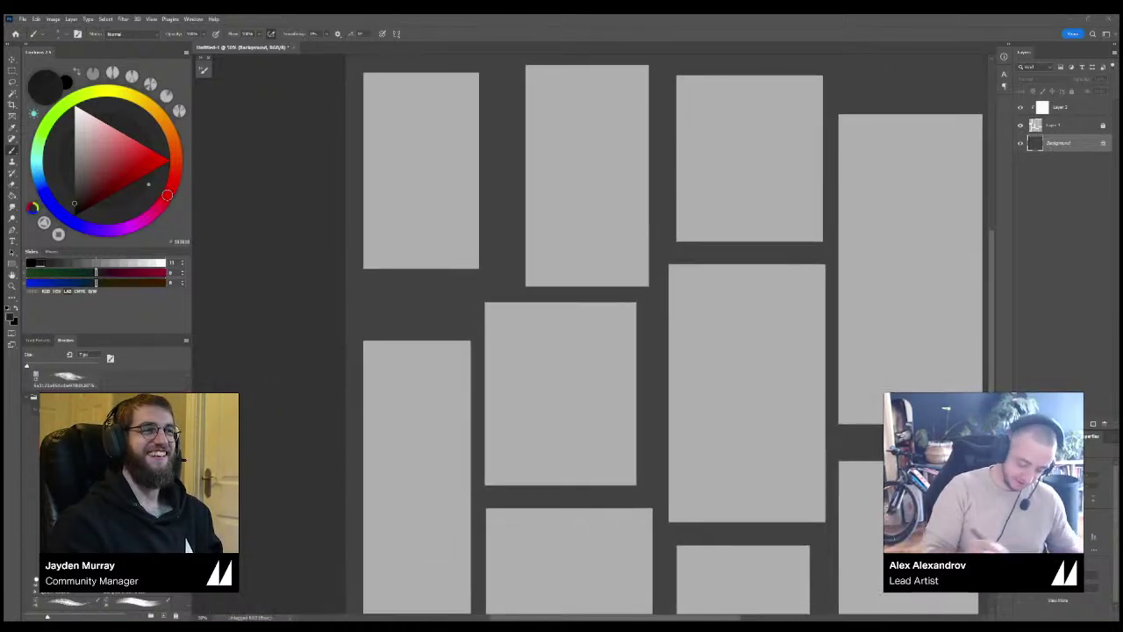
pyautogui.hotkey('ctrl', '+')
pyautogui.moveTo(590, 334); pyautogui.dragTo(620, 383)
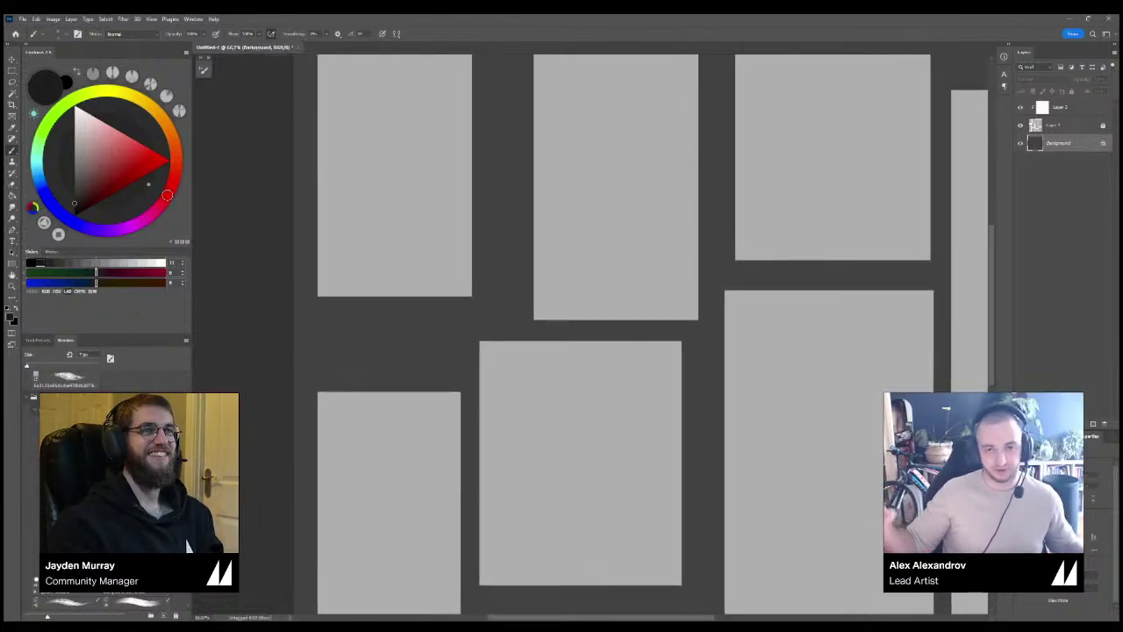
pyautogui.moveTo(608, 317); pyautogui.dragTo(594, 353)
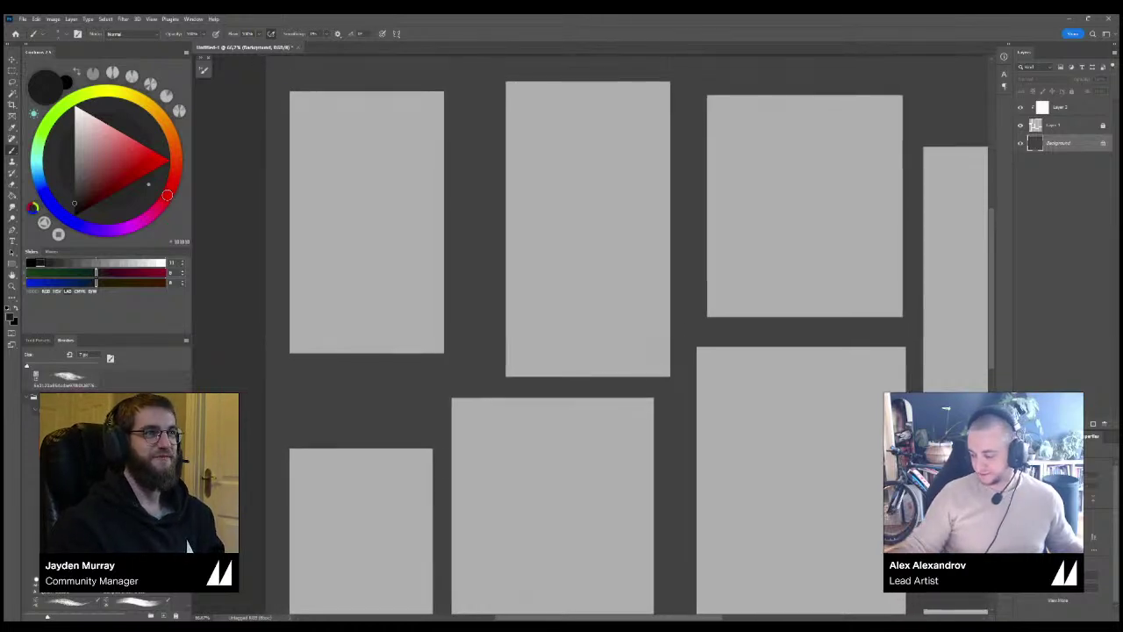
pyautogui.click(1061, 107)
pyautogui.moveTo(416, 280)
pyautogui.mouseDown()
pyautogui.moveTo(444, 246)
pyautogui.moveTo(376, 313)
pyautogui.mouseUp()
pyautogui.hotkey('ctrl', 'z')
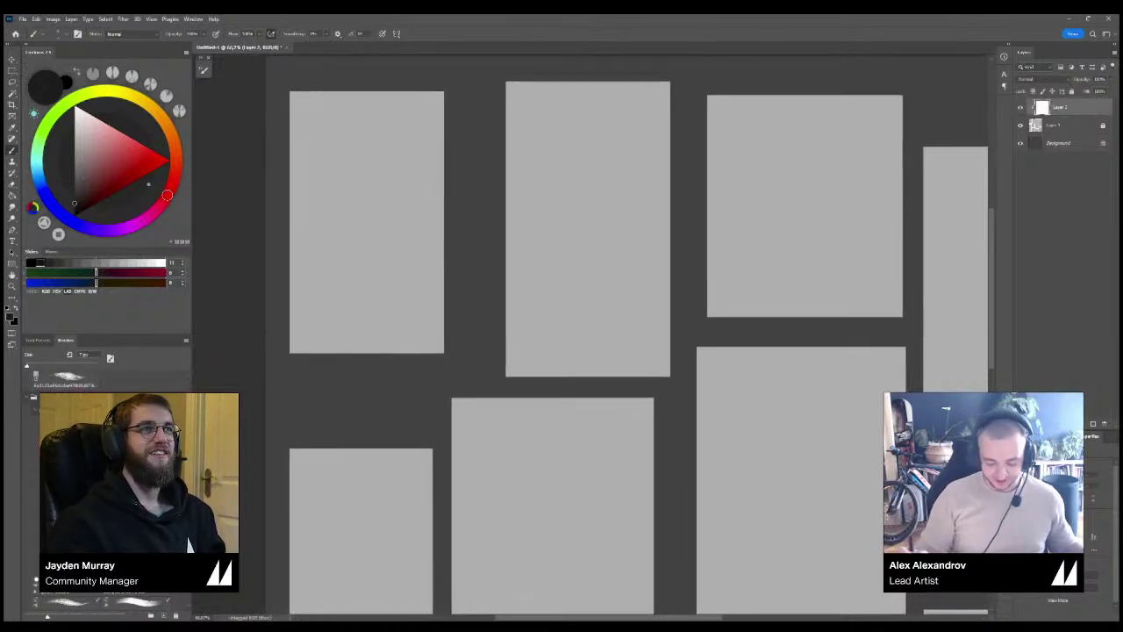
# Lighten the painting colour in stages to a medium grey.
pyautogui.click(74, 183)
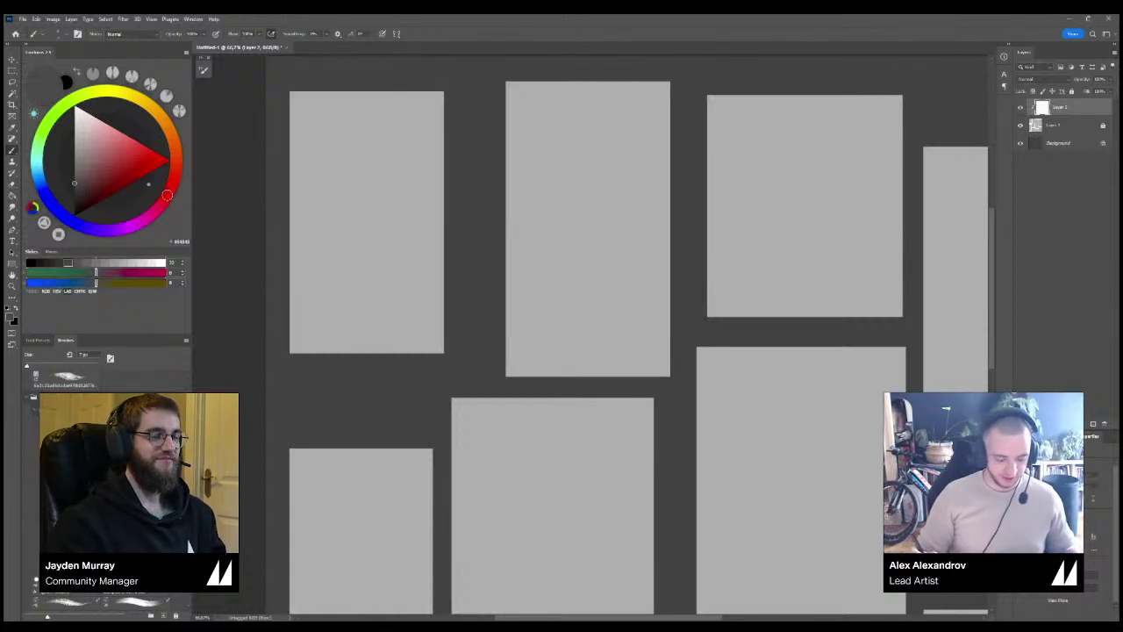
pyautogui.hotkey('ctrl', '-')
pyautogui.hotkey('ctrl', '+')
pyautogui.moveTo(590, 335); pyautogui.dragTo(568, 336)
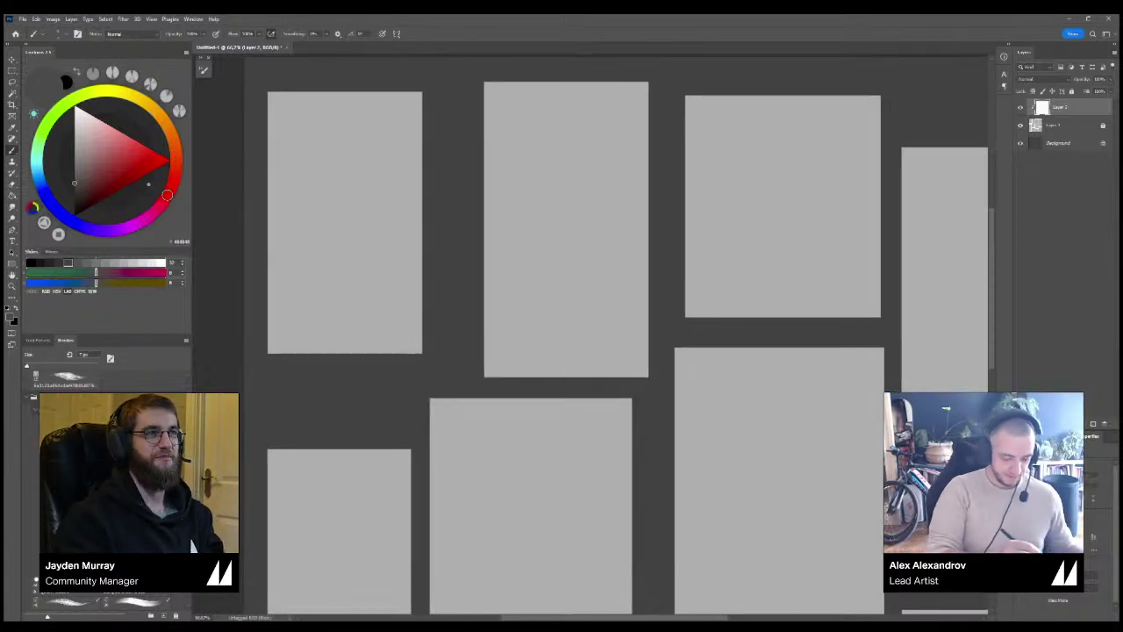
pyautogui.click(74, 177)
pyautogui.moveTo(624, 442); pyautogui.dragTo(687, 433)
pyautogui.scroll(1, 335, 138)
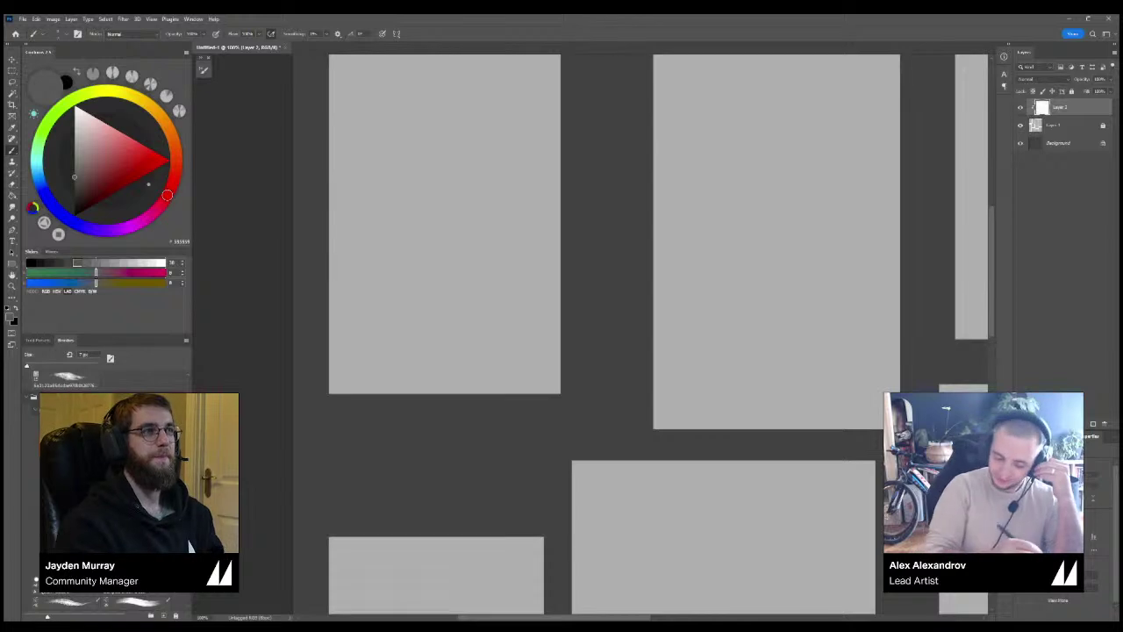
pyautogui.click(86, 263)
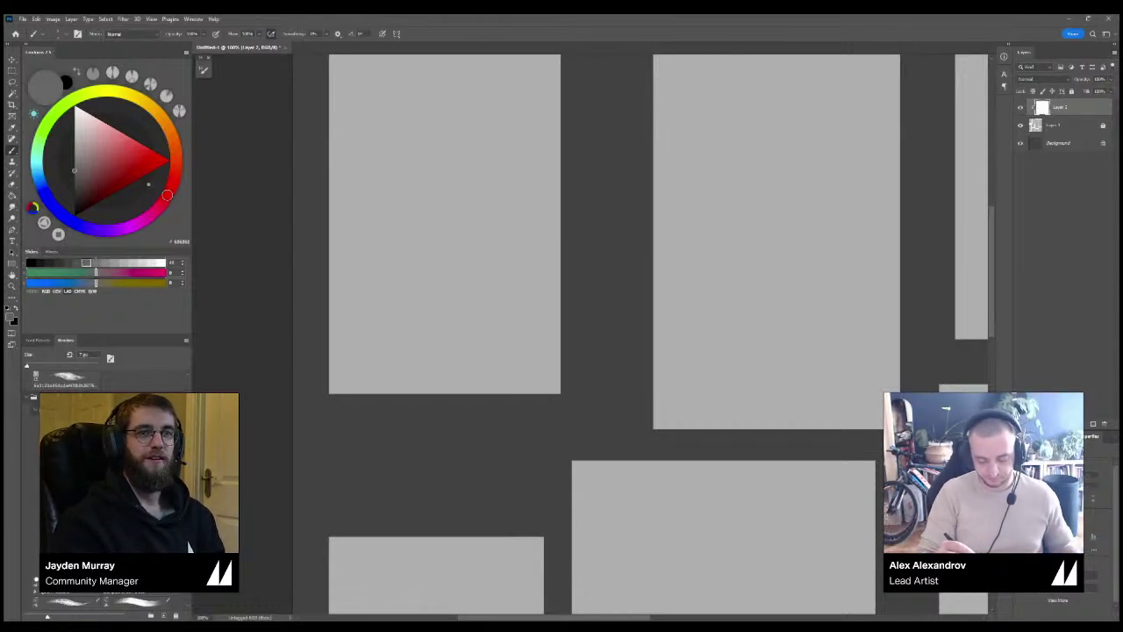
# Try a medium-grey stroke with a larger brush in the top-left frame, undo it and set the painting colour to dark grey #474747.
pyautogui.press(']')
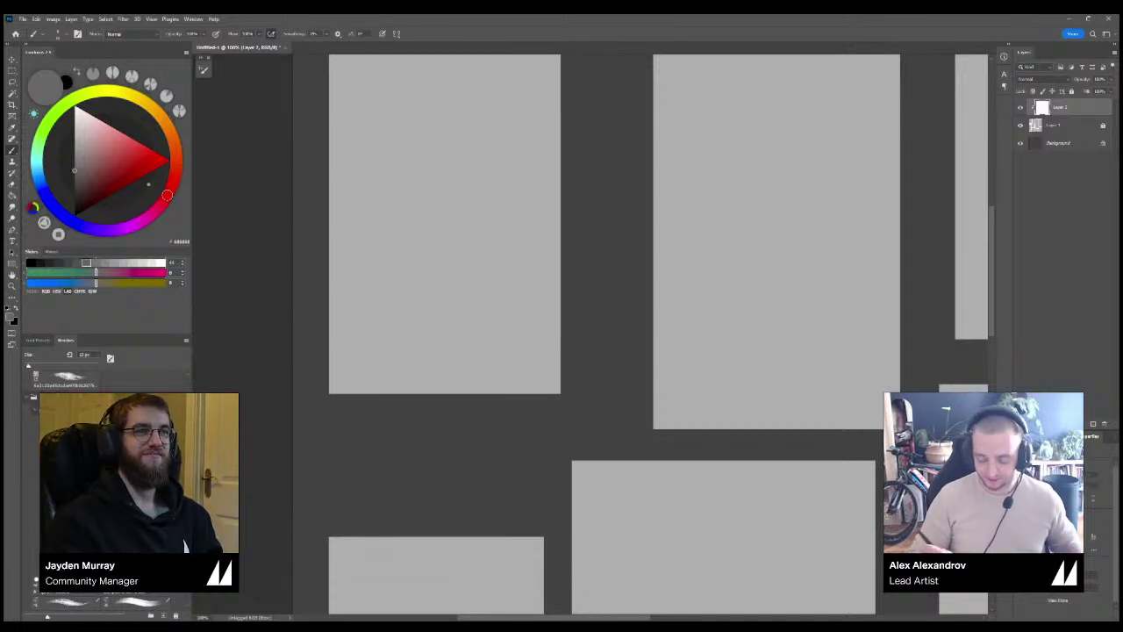
pyautogui.hotkey('ctrl', '-')
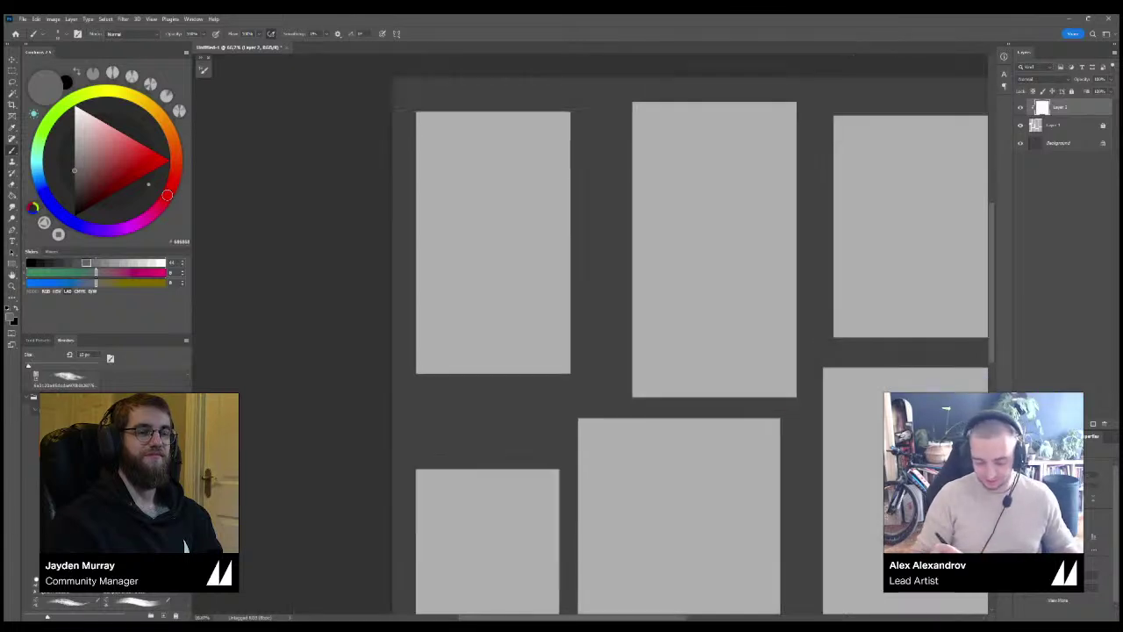
pyautogui.moveTo(473, 242)
pyautogui.mouseDown()
pyautogui.moveTo(491, 207)
pyautogui.moveTo(502, 214)
pyautogui.mouseUp()
pyautogui.hotkey('ctrl', 'z')
pyautogui.click(75, 185)
pyautogui.hotkey('ctrl', 'z')
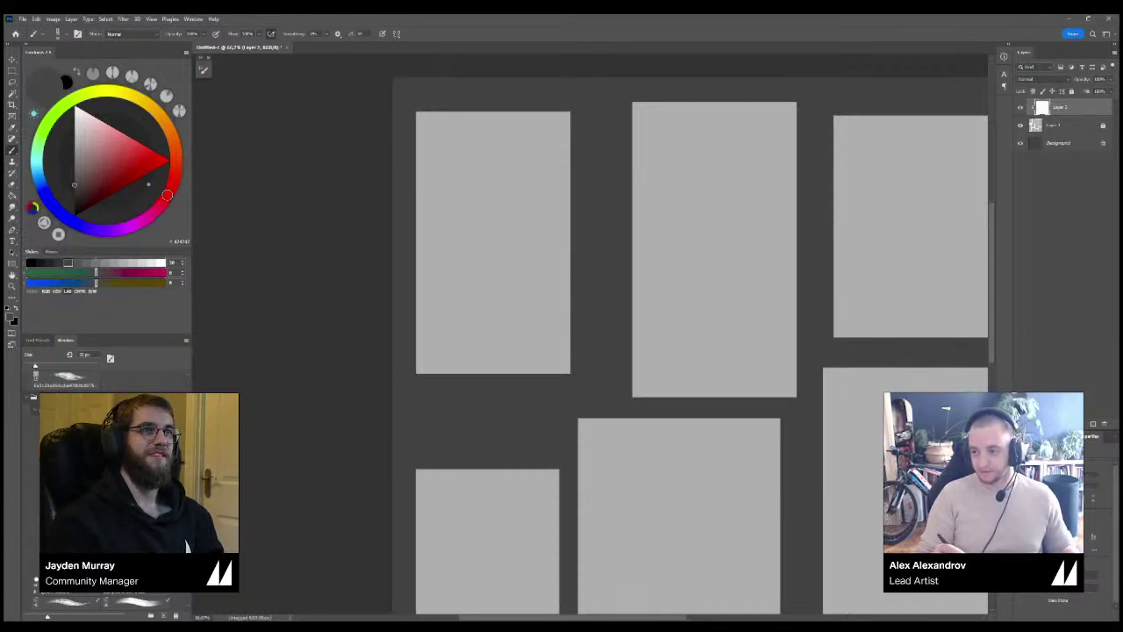
# Try a short dark grey stroke in the top-left frame, undo it and reduce the brush to 7 px.
pyautogui.hotkey('ctrl', '+')
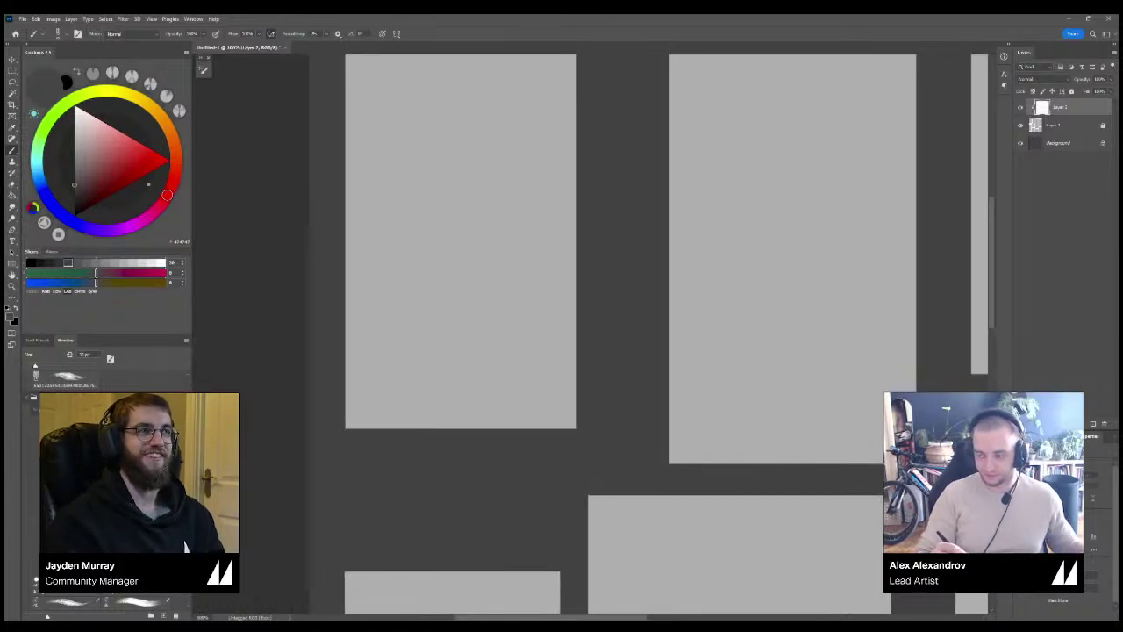
pyautogui.moveTo(459, 158); pyautogui.dragTo(458, 140)
pyautogui.hotkey('ctrl', 'z')
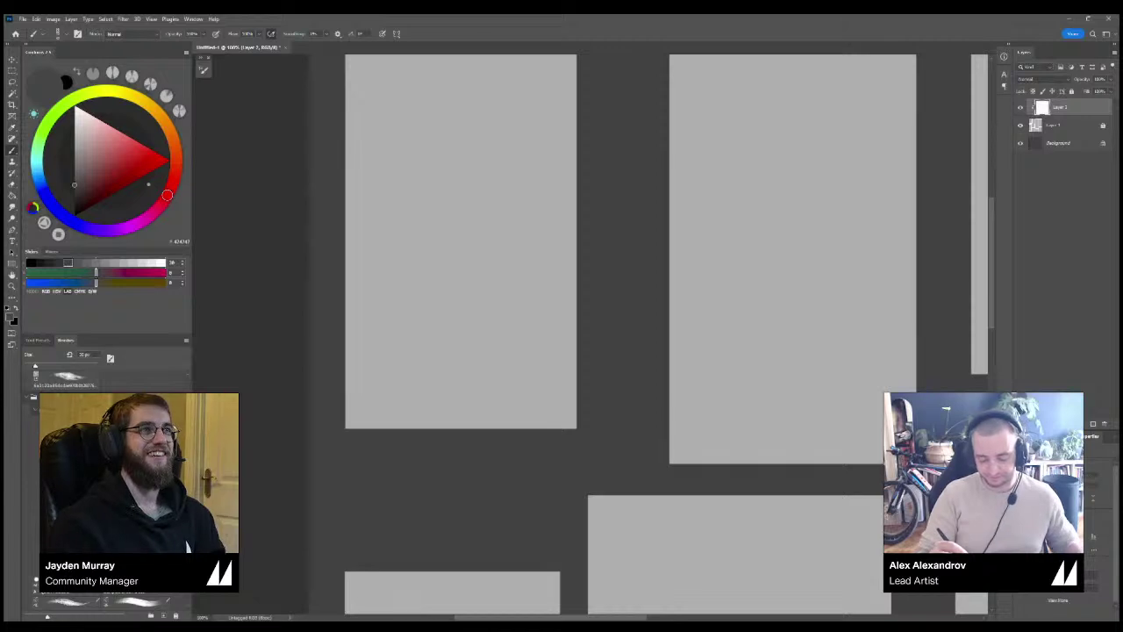
pyautogui.press('[')
pyautogui.press('[')
pyautogui.press('[')
pyautogui.press('[')
pyautogui.press('[')
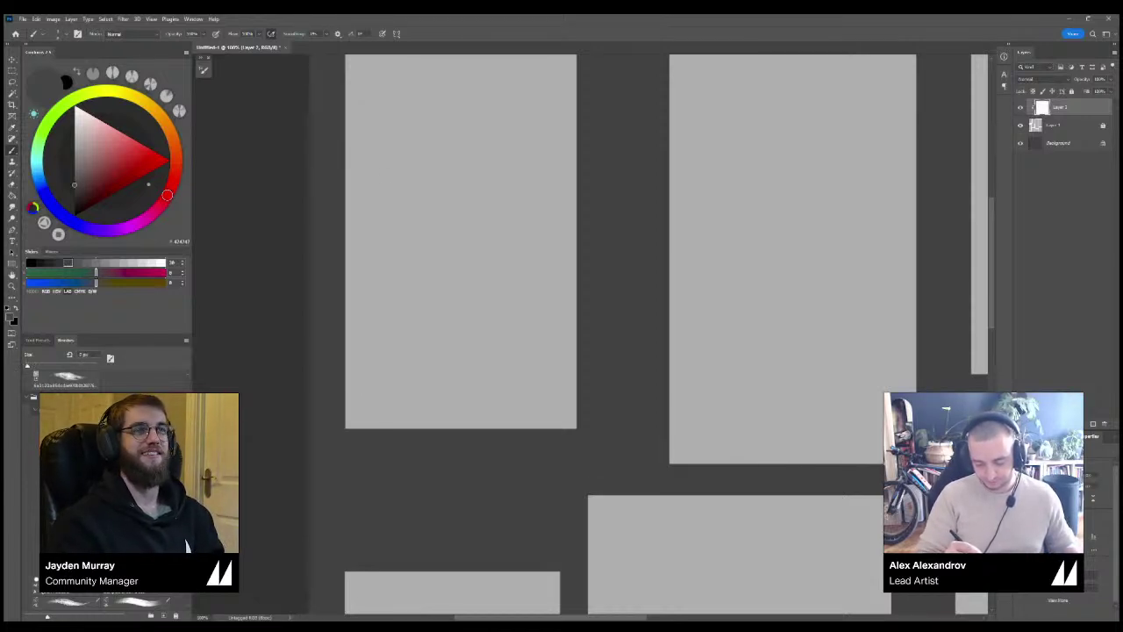
# Block in a dark grey figure's outstretched arms, shoulders and head in the upper part of the top-left frame.
pyautogui.moveTo(384, 182); pyautogui.dragTo(412, 138)
pyautogui.hotkey('ctrl', '-')
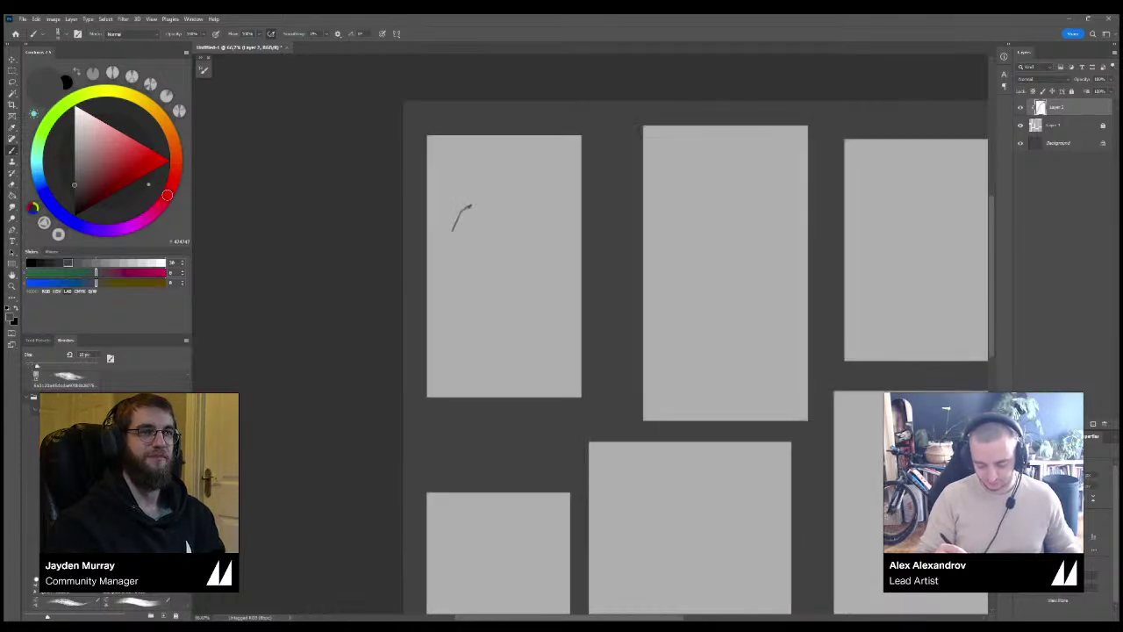
pyautogui.press(']')
pyautogui.moveTo(453, 234)
pyautogui.mouseDown()
pyautogui.moveTo(476, 205)
pyautogui.moveTo(542, 195)
pyautogui.moveTo(500, 242)
pyautogui.moveTo(579, 241)
pyautogui.moveTo(543, 215)
pyautogui.moveTo(543, 200)
pyautogui.moveTo(509, 200)
pyautogui.moveTo(502, 230)
pyautogui.moveTo(441, 247)
pyautogui.moveTo(453, 247)
pyautogui.mouseUp()
pyautogui.press(']')
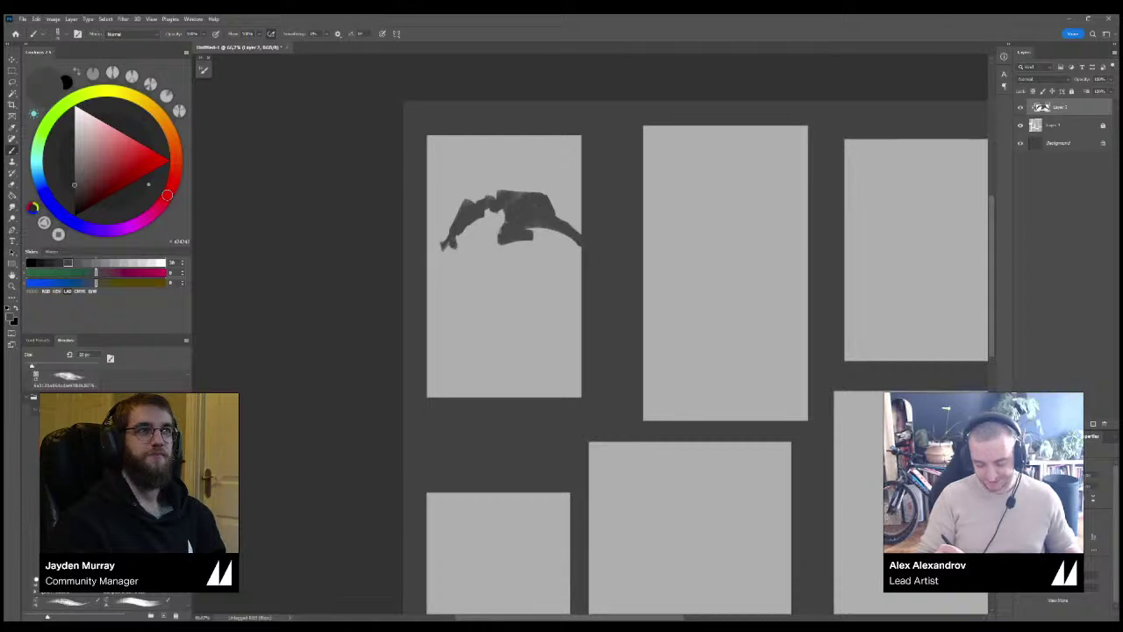
pyautogui.moveTo(474, 201)
pyautogui.mouseDown()
pyautogui.moveTo(539, 181)
pyautogui.moveTo(530, 191)
pyautogui.mouseUp()
pyautogui.press(']')
pyautogui.press(']')
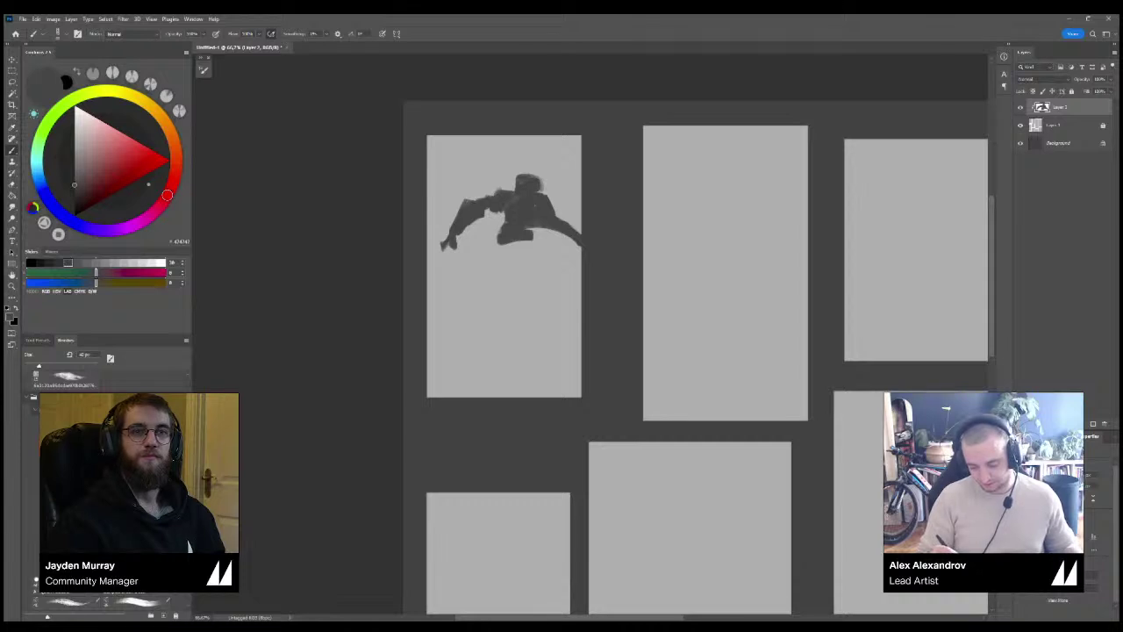
# Paint the figure's waist and a long leg reaching down from its right hip.
pyautogui.moveTo(503, 236)
pyautogui.mouseDown()
pyautogui.moveTo(559, 231)
pyautogui.moveTo(557, 209)
pyautogui.moveTo(535, 228)
pyautogui.moveTo(556, 229)
pyautogui.mouseUp()
pyautogui.moveTo(524, 246)
pyautogui.mouseDown()
pyautogui.moveTo(504, 244)
pyautogui.moveTo(509, 263)
pyautogui.moveTo(544, 263)
pyautogui.moveTo(554, 307)
pyautogui.mouseUp()
pyautogui.moveTo(551, 272)
pyautogui.mouseDown()
pyautogui.moveTo(556, 305)
pyautogui.moveTo(550, 291)
pyautogui.mouseUp()
pyautogui.moveTo(551, 300); pyautogui.dragTo(553, 333)
pyautogui.moveTo(557, 303); pyautogui.dragTo(548, 349)
pyautogui.moveTo(549, 312); pyautogui.dragTo(544, 349)
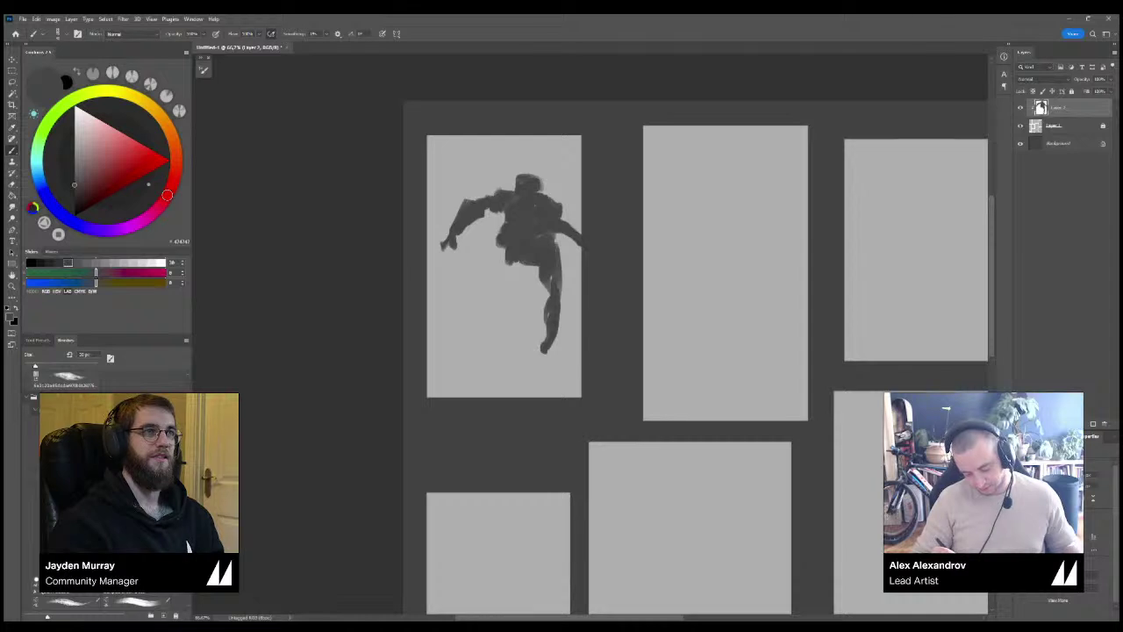
# Add a short tapering thigh on the figure's left side and fill out the head and right shoulder.
pyautogui.moveTo(507, 255); pyautogui.dragTo(521, 293)
pyautogui.moveTo(555, 234); pyautogui.dragTo(554, 243)
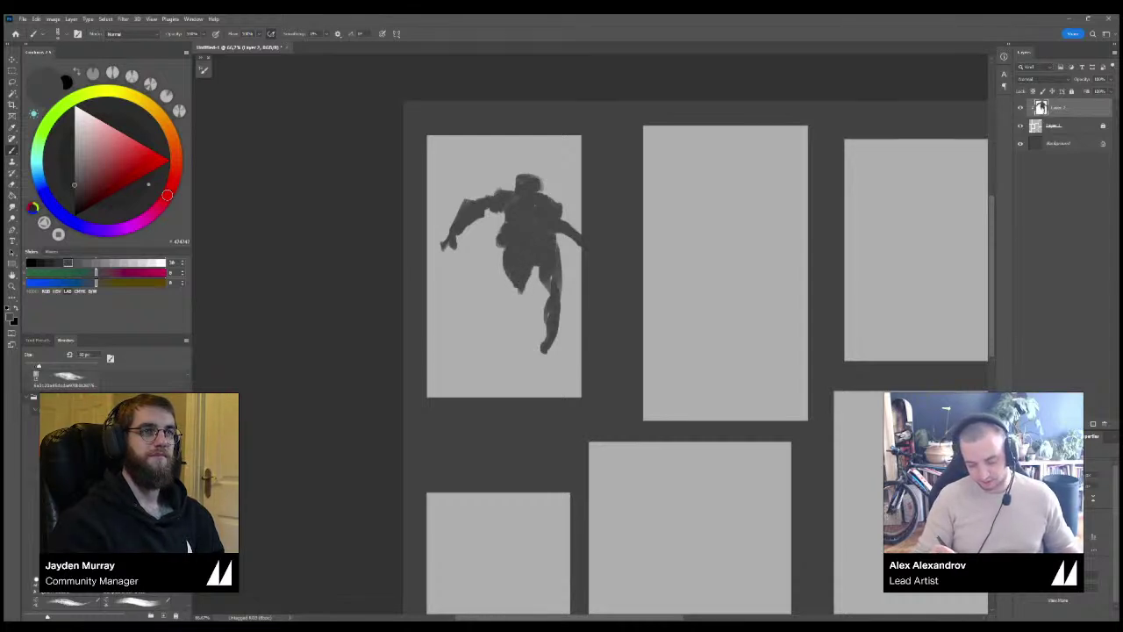
pyautogui.press(']')
pyautogui.moveTo(521, 176)
pyautogui.mouseDown()
pyautogui.moveTo(536, 176)
pyautogui.moveTo(570, 223)
pyautogui.mouseUp()
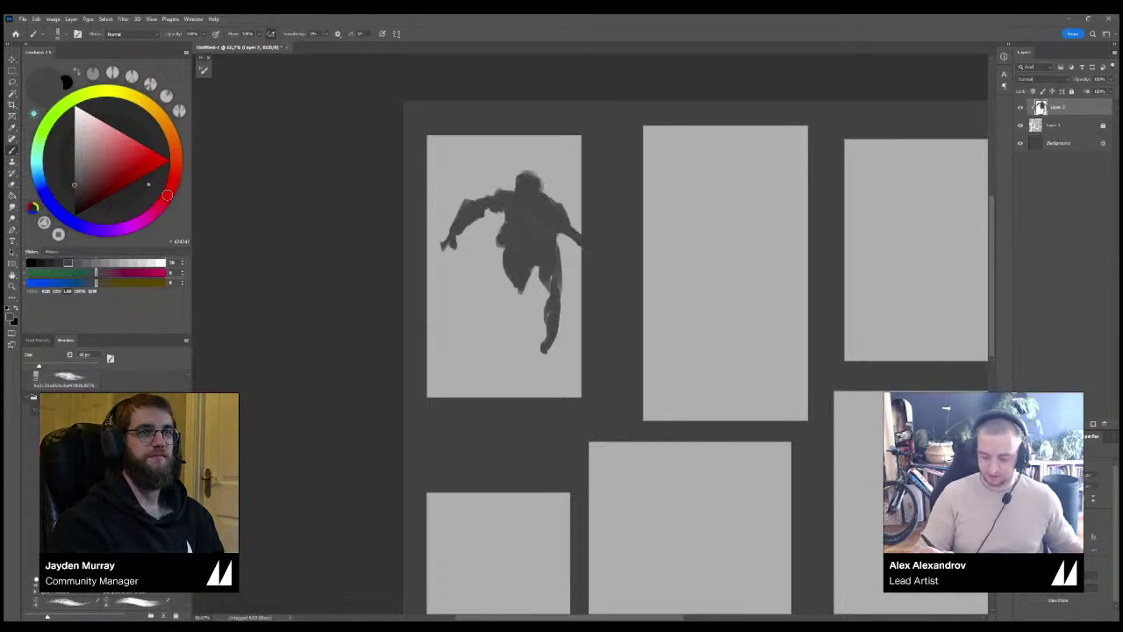
# Thin the right forearm with the Eraser, repaint it thicker to the frame's edge and add a pointed flap at the left hip.
pyautogui.press('e')
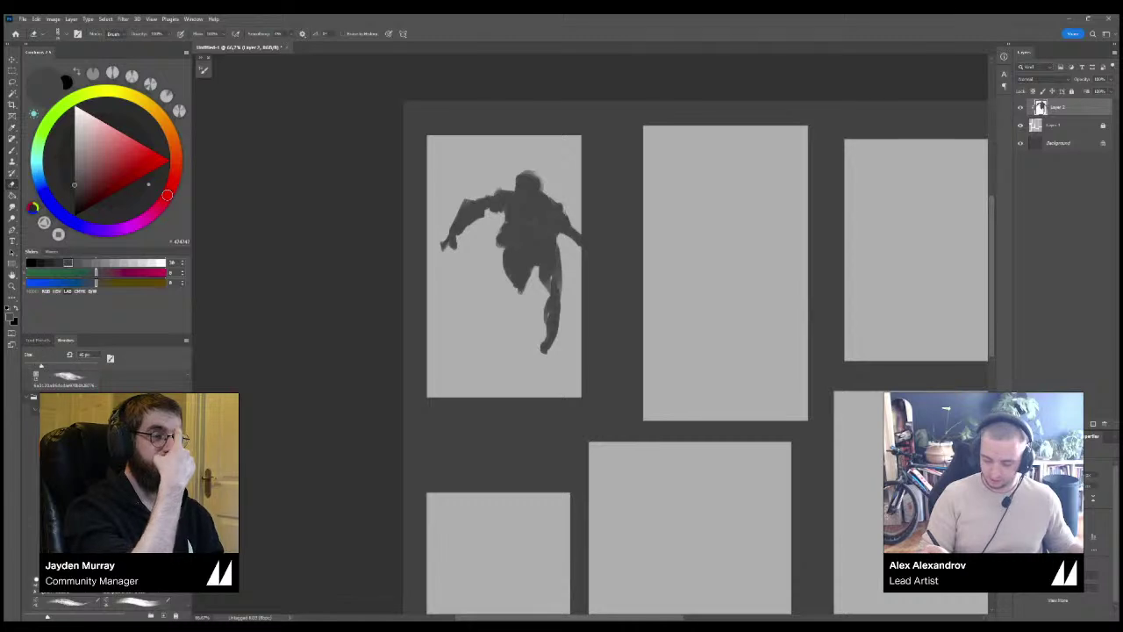
pyautogui.moveTo(570, 230); pyautogui.dragTo(579, 240)
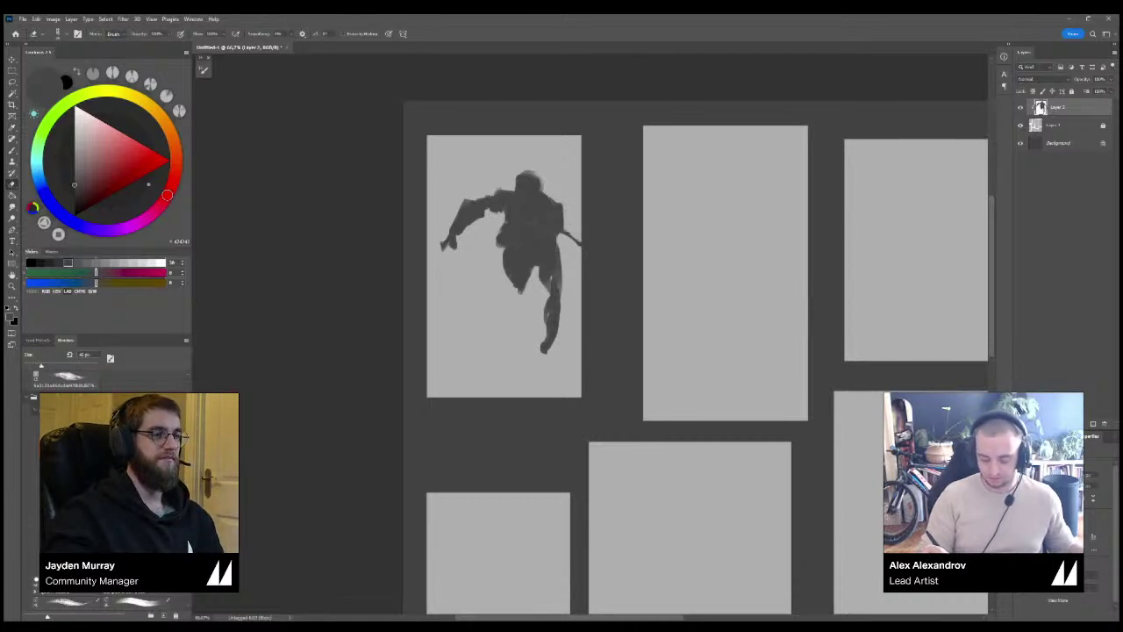
pyautogui.press('b')
pyautogui.moveTo(565, 227); pyautogui.dragTo(579, 249)
pyautogui.moveTo(498, 236); pyautogui.dragTo(488, 260)
pyautogui.press('e')
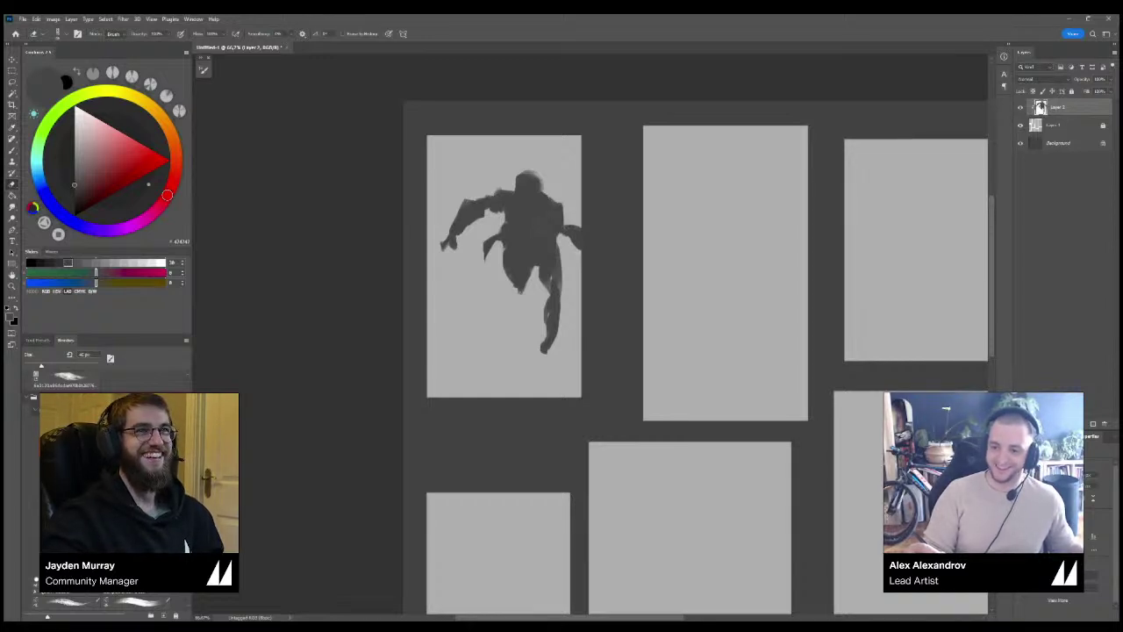
pyautogui.press('b')
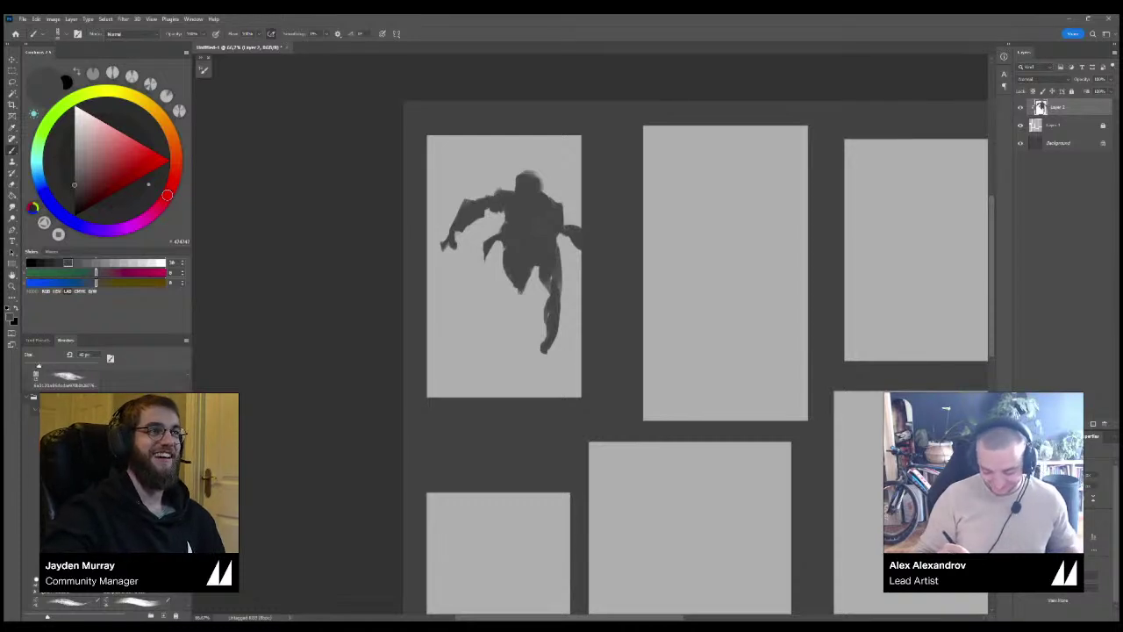
# Reduce the brush, extend the left arm down into a thin blade shape and fill the gaps in the long leg.
pyautogui.press('[')
pyautogui.press('[')
pyautogui.press('[')
pyautogui.press('[')
pyautogui.moveTo(448, 243)
pyautogui.mouseDown()
pyautogui.moveTo(460, 241)
pyautogui.moveTo(432, 283)
pyautogui.mouseUp()
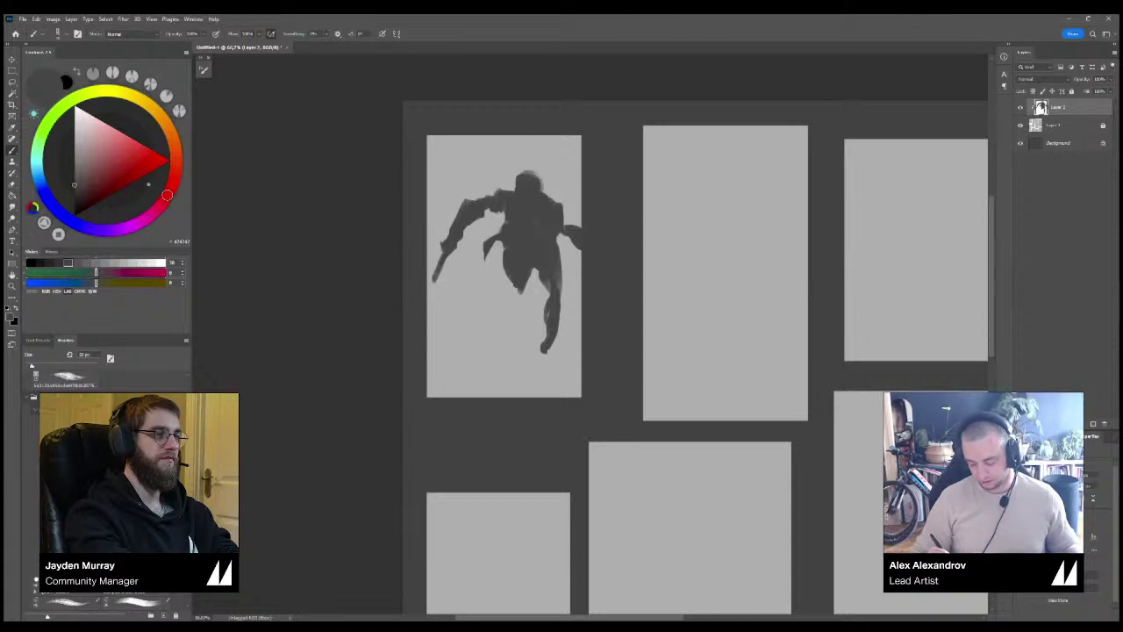
pyautogui.press('Return')
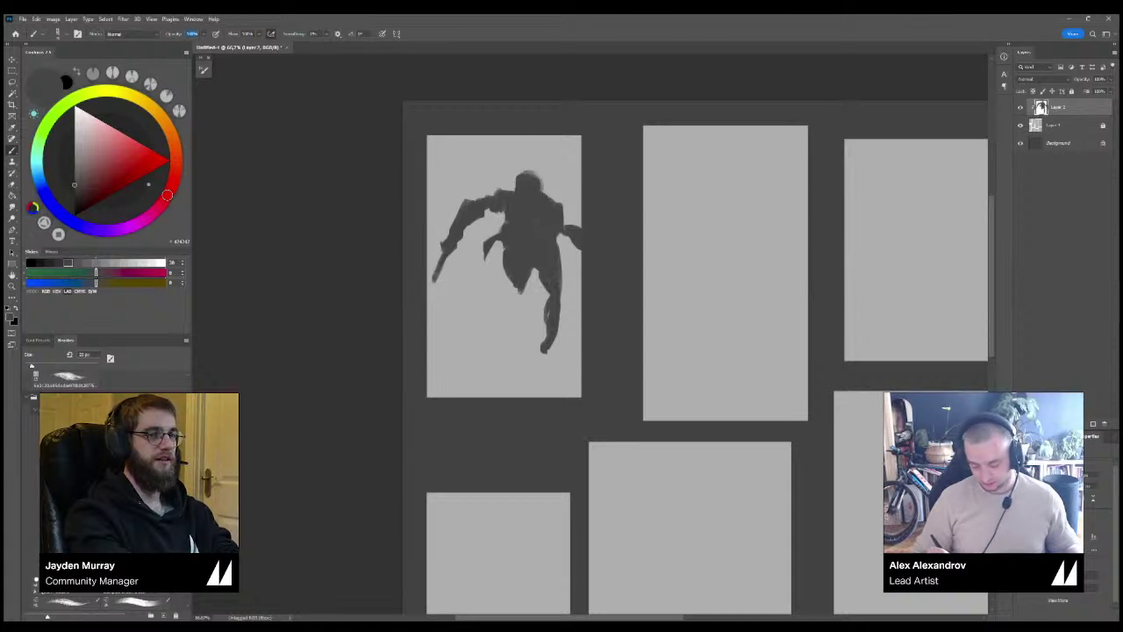
pyautogui.moveTo(559, 268); pyautogui.dragTo(562, 300)
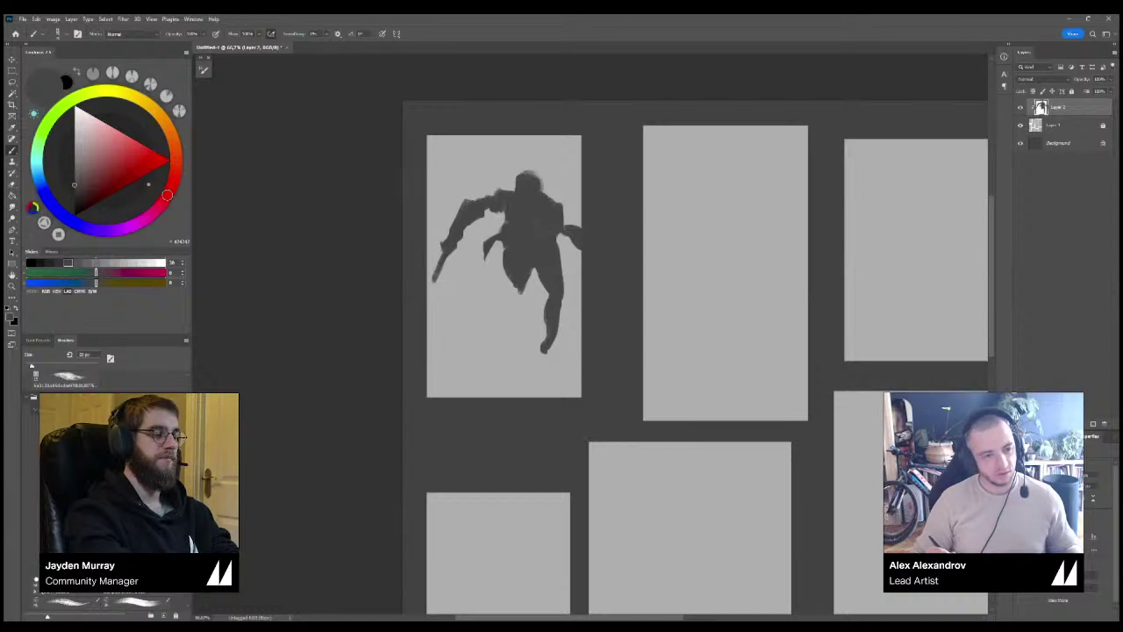
# Try a blocky foot with a wide ankle at the end of the long leg, check it at overview size and undo it.
pyautogui.press(']')
pyautogui.press(']')
pyautogui.moveTo(547, 330)
pyautogui.mouseDown()
pyautogui.moveTo(537, 344)
pyautogui.moveTo(551, 368)
pyautogui.mouseUp()
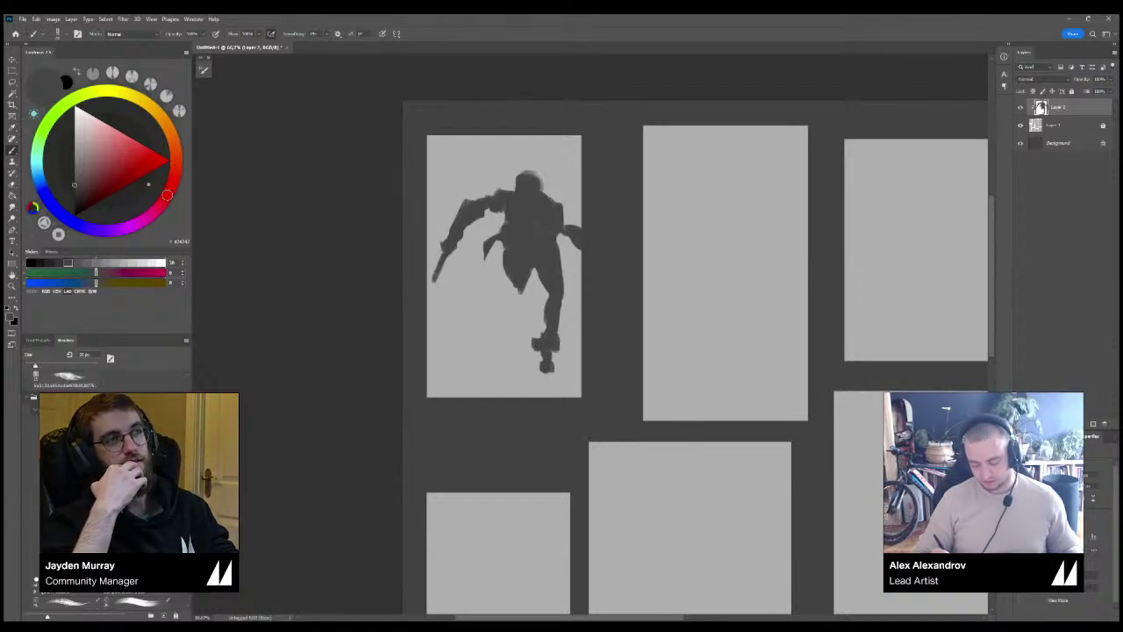
pyautogui.press('[')
pyautogui.press('[')
pyautogui.hotkey('ctrl', '-')
pyautogui.hotkey('ctrl', '-')
pyautogui.hotkey('ctrl', '-')
pyautogui.hotkey('ctrl', '+')
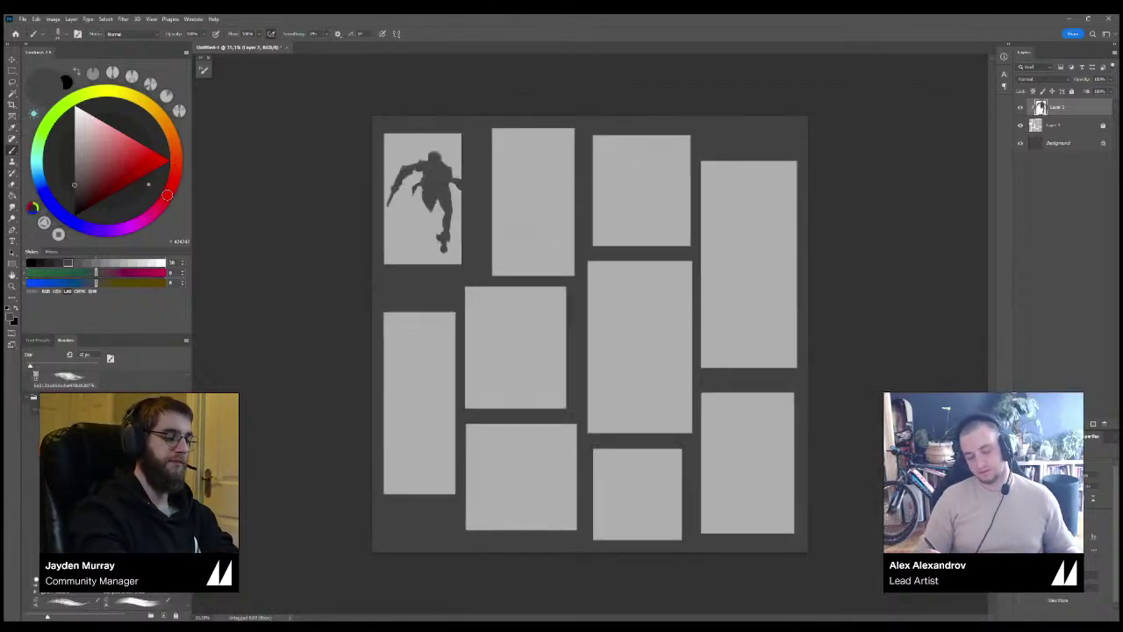
pyautogui.hotkey('ctrl', '+')
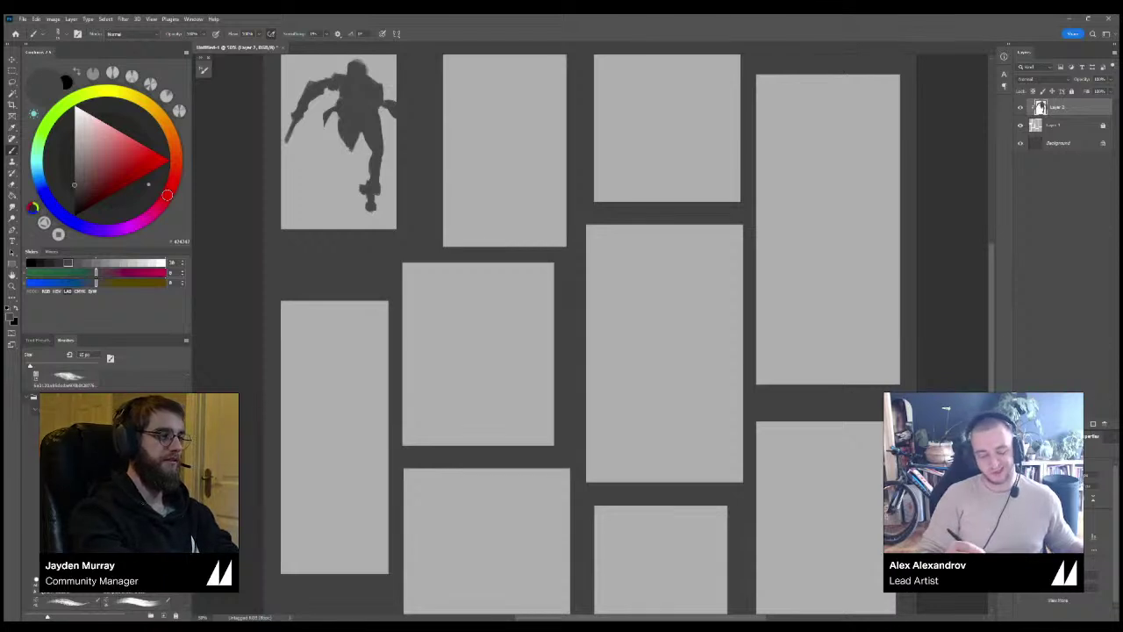
pyautogui.hotkey('ctrl', 'z')
# Paint a pointed foot on the long leg, trim around the right arm and extend the other leg into a bent lower leg.
pyautogui.moveTo(372, 194)
pyautogui.mouseDown()
pyautogui.moveTo(368, 216)
pyautogui.moveTo(374, 198)
pyautogui.moveTo(368, 213)
pyautogui.moveTo(364, 195)
pyautogui.mouseUp()
pyautogui.press('e')
pyautogui.moveTo(388, 91); pyautogui.dragTo(388, 158)
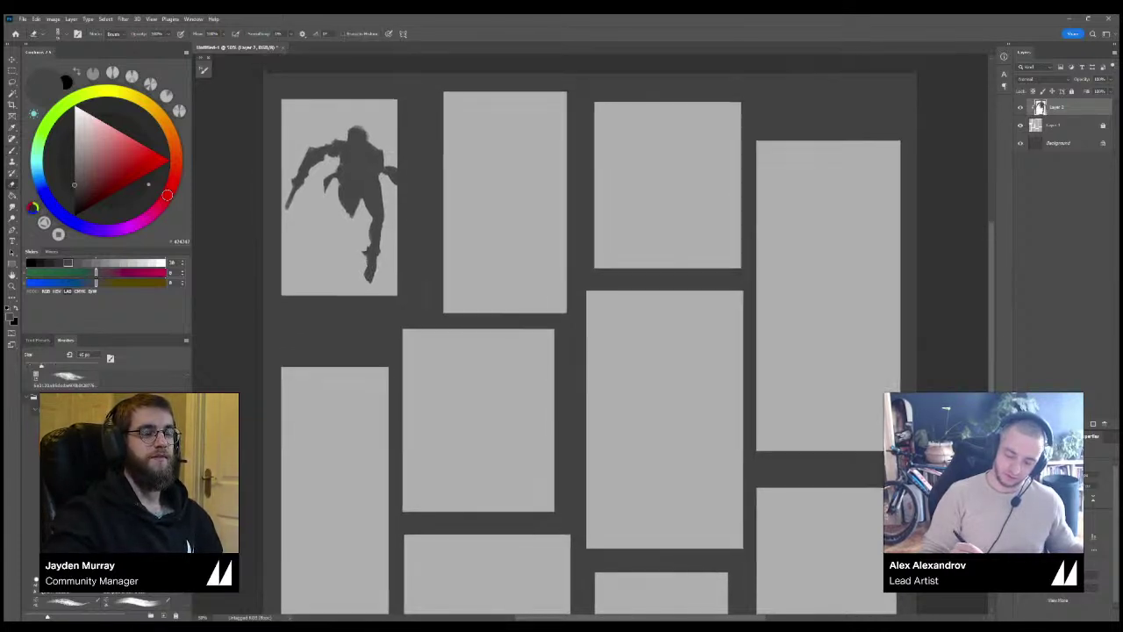
pyautogui.press('b')
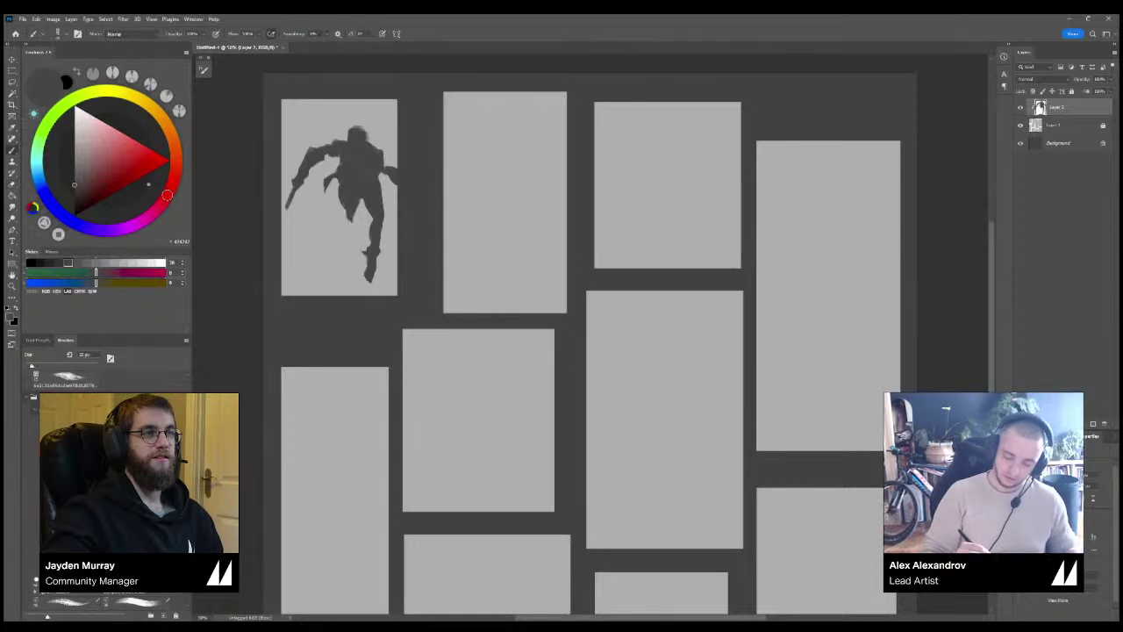
pyautogui.moveTo(350, 216); pyautogui.dragTo(360, 236)
pyautogui.press('[')
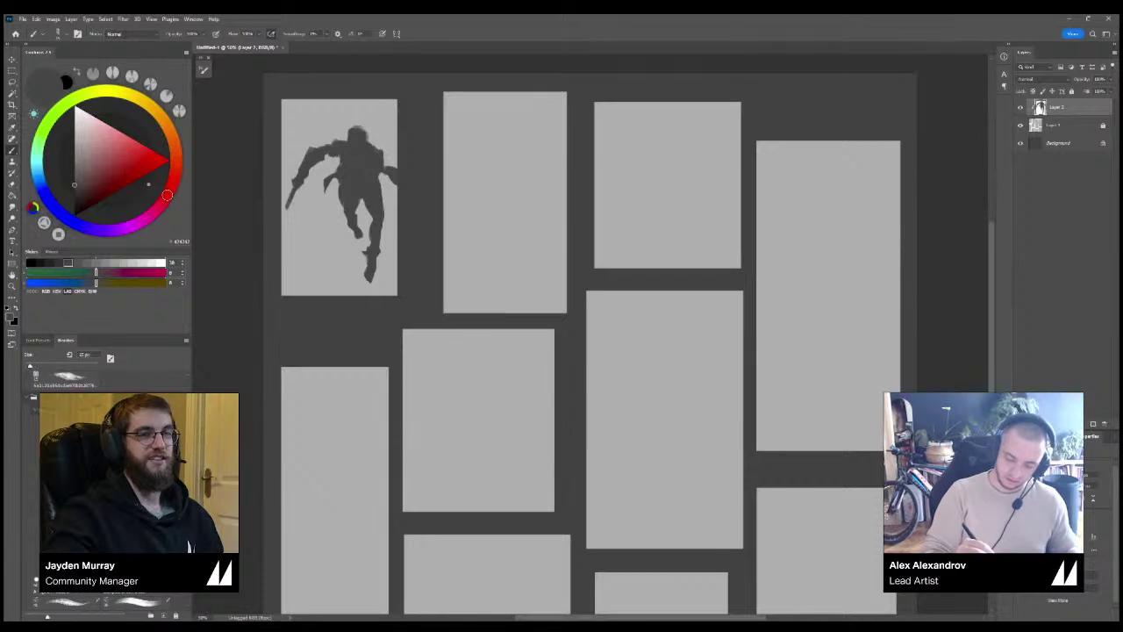
# Try a pointed crest on top of the figure's head and undo it.
pyautogui.press(']')
pyautogui.moveTo(352, 128)
pyautogui.mouseDown()
pyautogui.moveTo(371, 121)
pyautogui.moveTo(362, 130)
pyautogui.mouseUp()
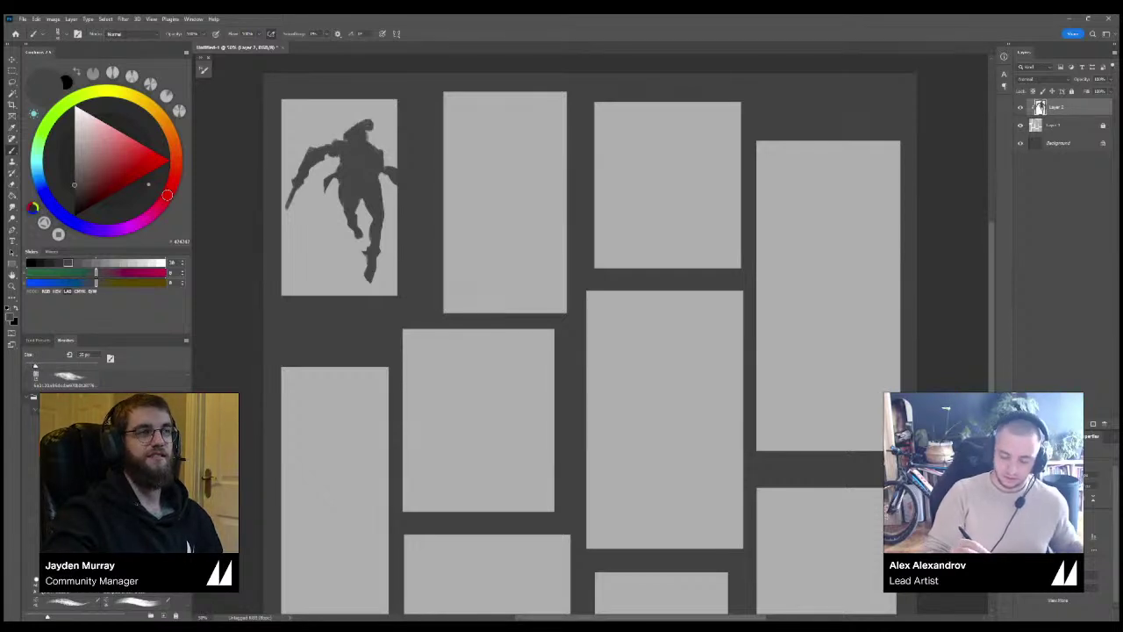
pyautogui.hotkey('ctrl', 'z')
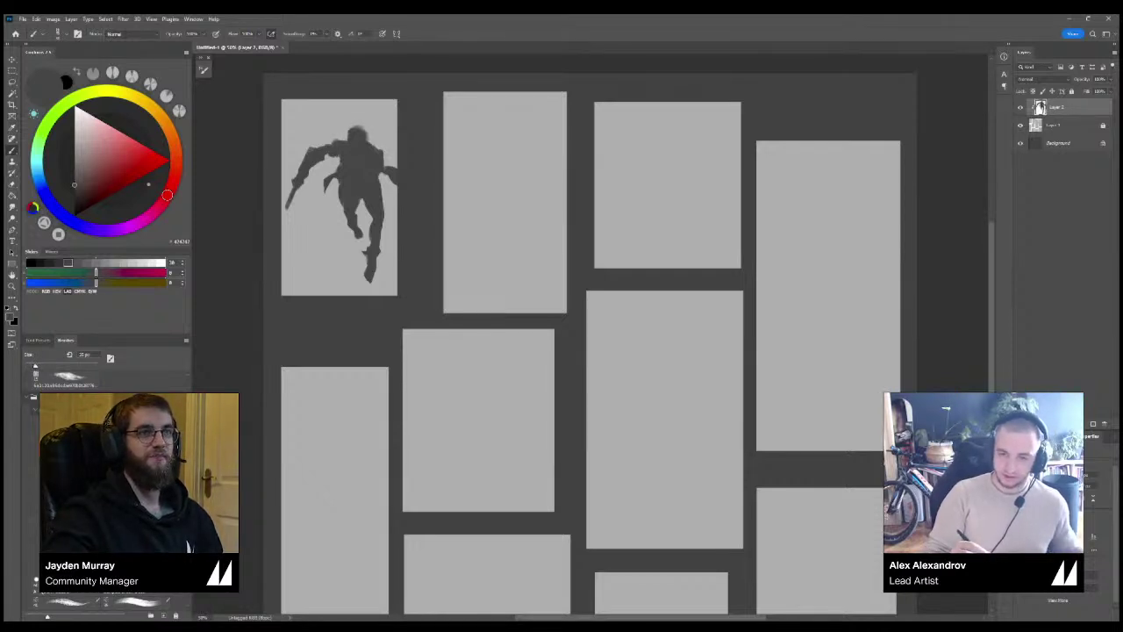
# Extend the head sideways to the right into a snout-like shape and carve a small notch in its front.
pyautogui.moveTo(342, 139)
pyautogui.mouseDown()
pyautogui.moveTo(373, 123)
pyautogui.moveTo(378, 139)
pyautogui.moveTo(365, 143)
pyautogui.moveTo(374, 123)
pyautogui.moveTo(379, 138)
pyautogui.moveTo(358, 125)
pyautogui.moveTo(378, 143)
pyautogui.mouseUp()
pyautogui.press('e')
pyautogui.press('b')
pyautogui.press('e')
pyautogui.press('b')
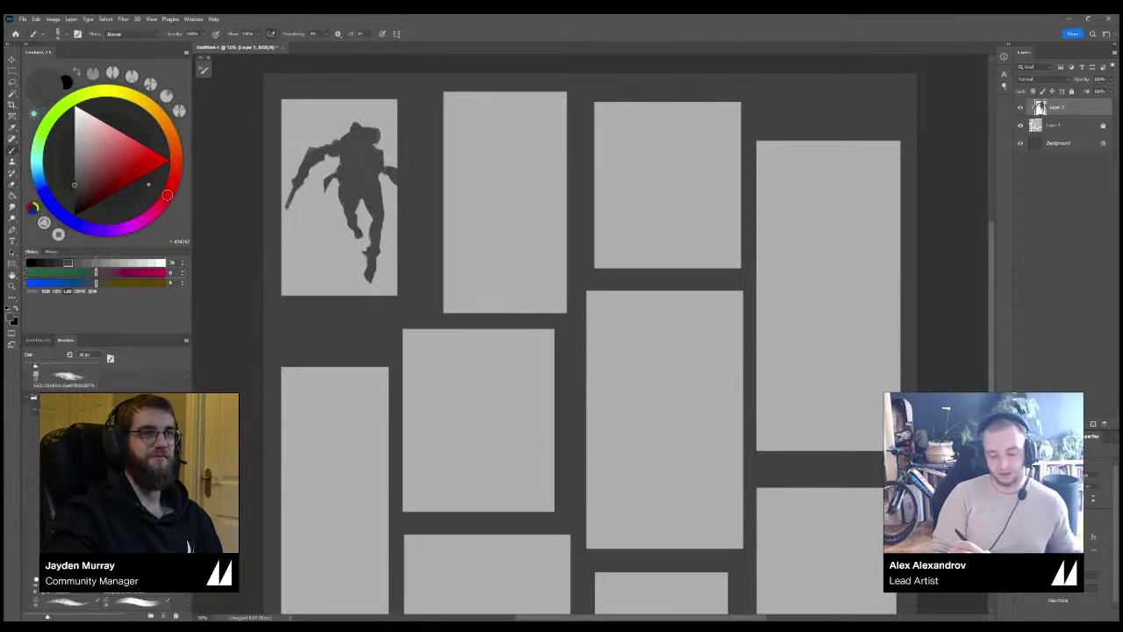
pyautogui.hotkey('ctrl', 'z')
pyautogui.press('e')
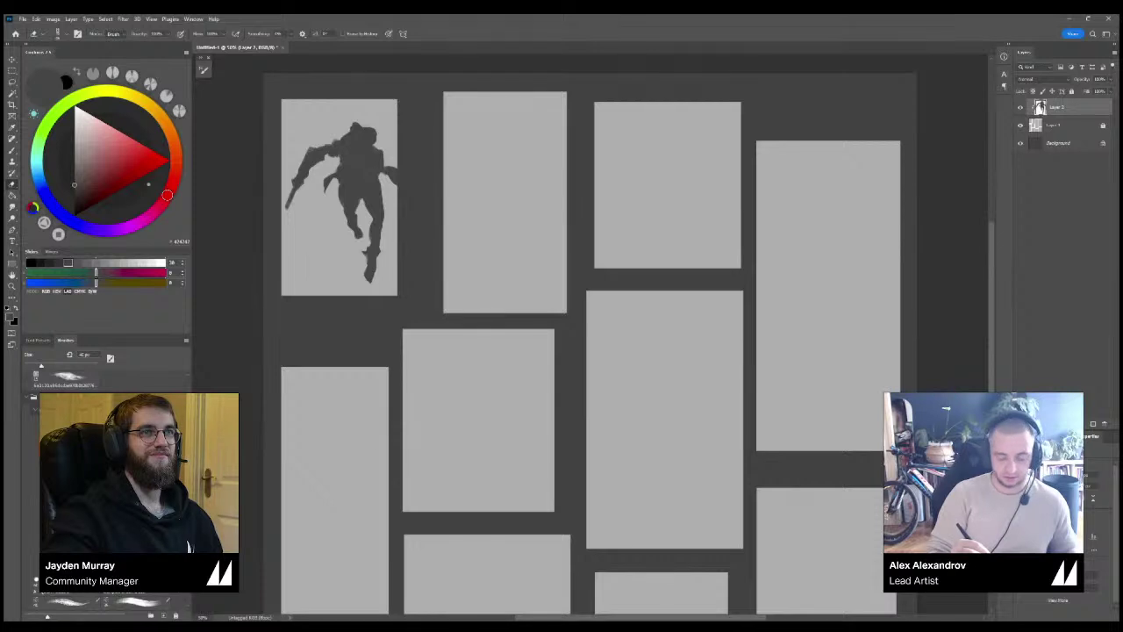
pyautogui.press('[')
pyautogui.press('b')
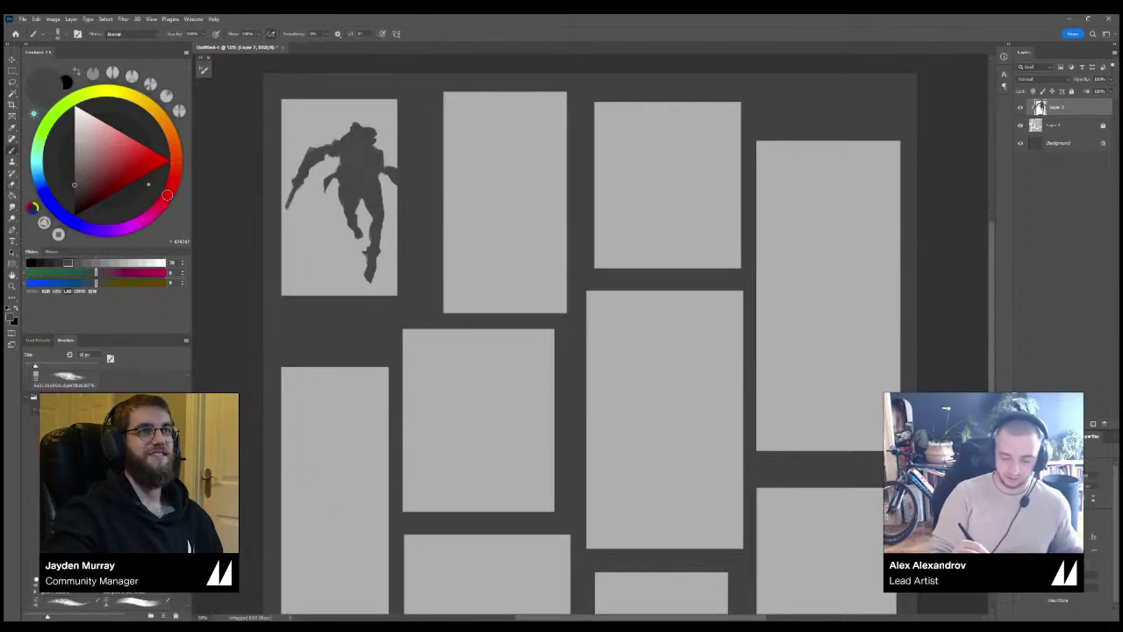
# Enlarge the eraser and cut the right arm back from the frame's edge, leaving a short pointed flap below the elbow.
pyautogui.hotkey('ctrl', '-')
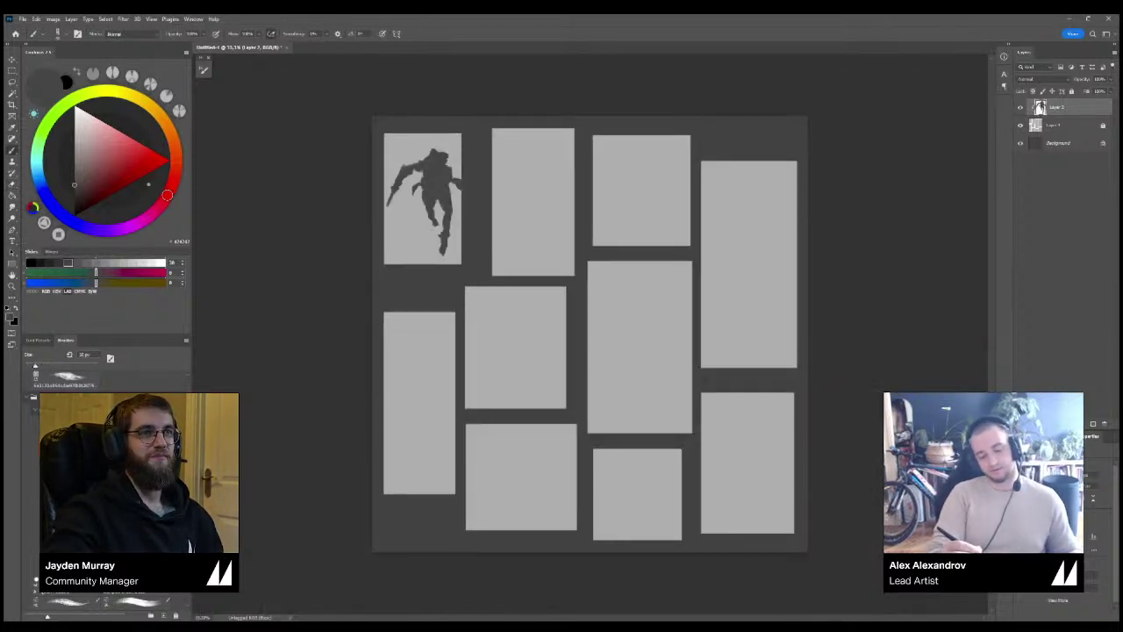
pyautogui.hotkey('ctrl', '+')
pyautogui.hotkey('ctrl', '+')
pyautogui.moveTo(438, 211)
pyautogui.mouseDown()
pyautogui.moveTo(472, 318)
pyautogui.moveTo(562, 492)
pyautogui.mouseUp()
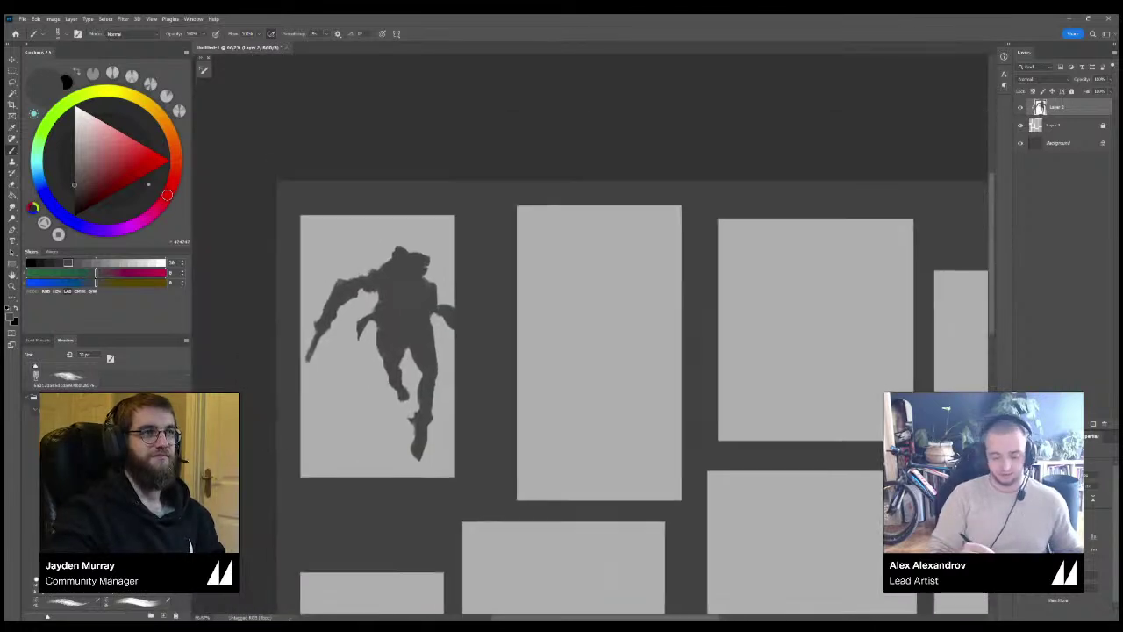
pyautogui.press('e')
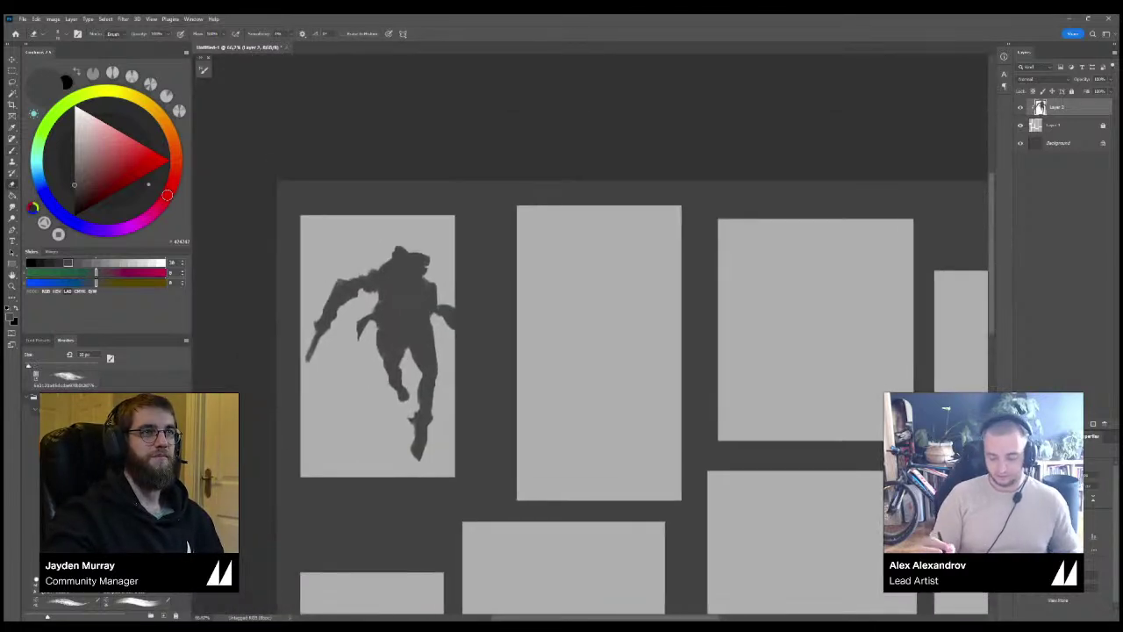
pyautogui.press(']')
pyautogui.press(']')
pyautogui.press(']')
pyautogui.press(']')
pyautogui.press(']')
pyautogui.press(']')
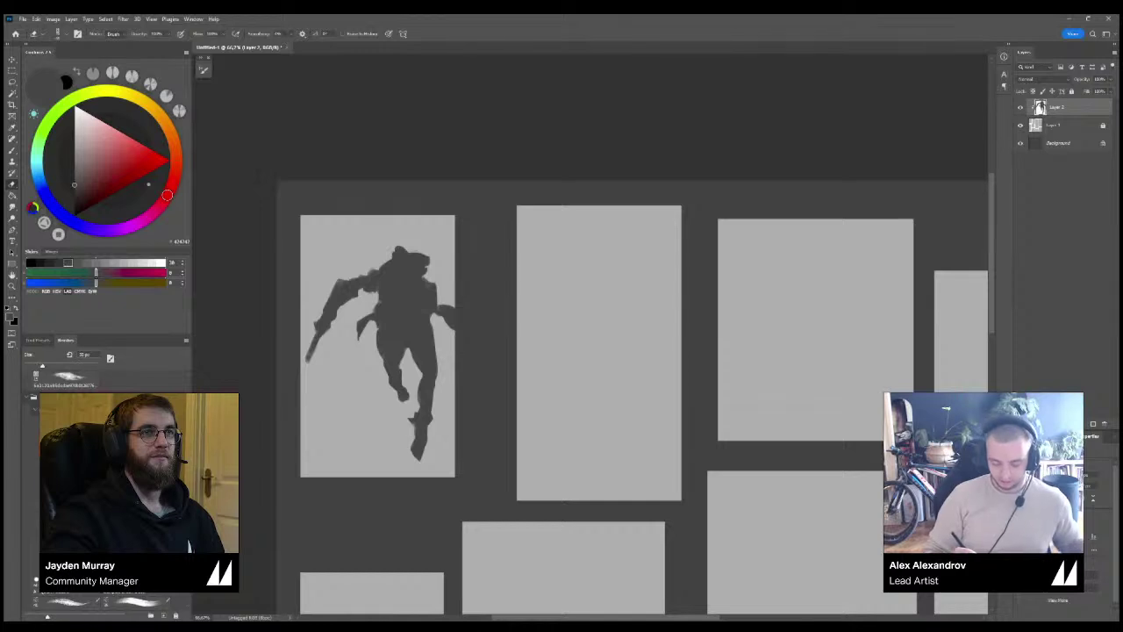
pyautogui.press('b')
pyautogui.press('[')
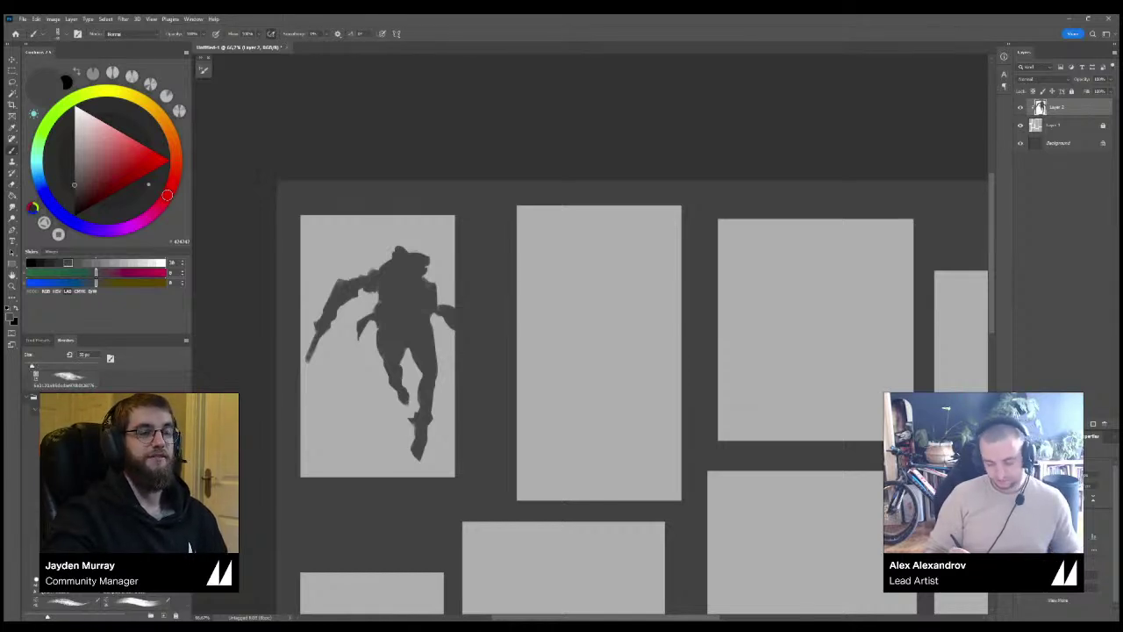
pyautogui.hotkey('ctrl', '-')
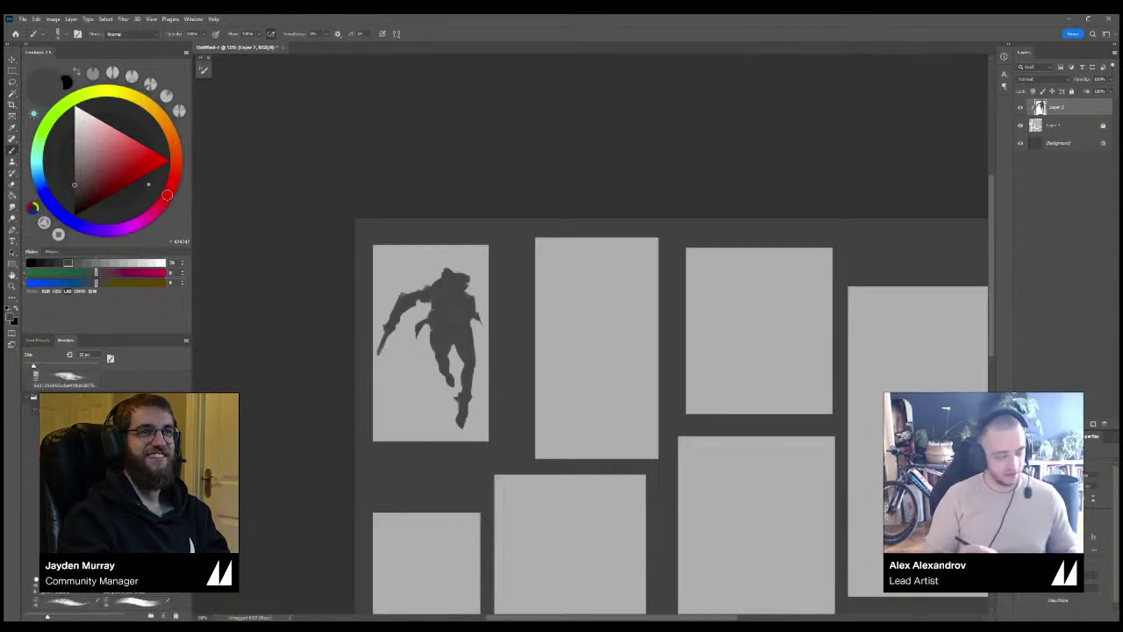
pyautogui.hotkey('ctrl', '+')
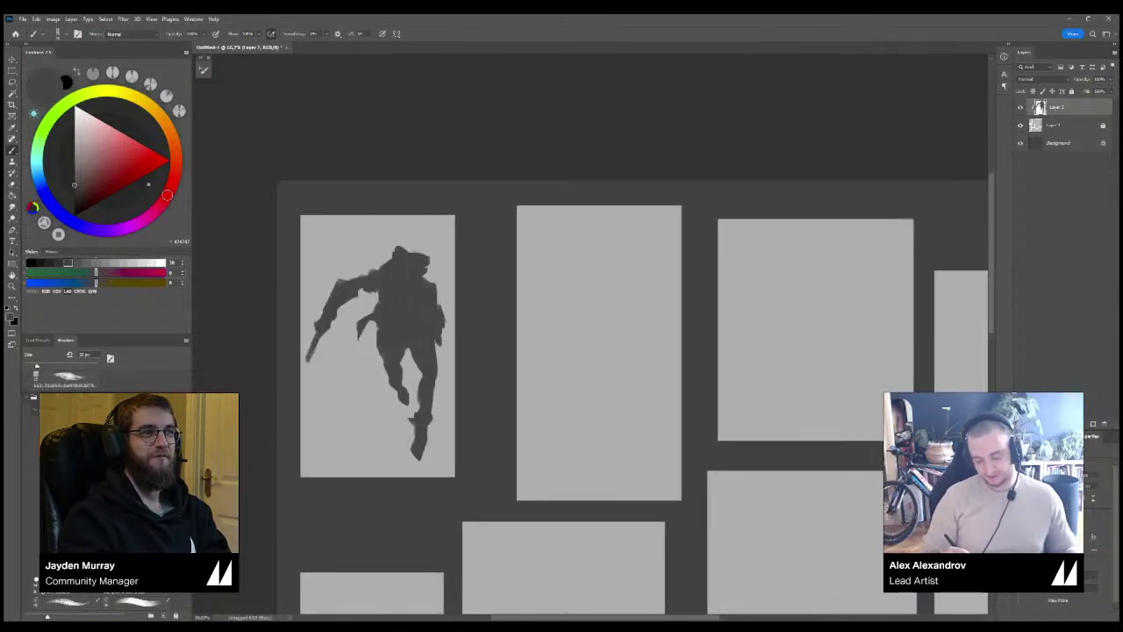
# Try strokes across the thighs and beside the right hip for a lowered arm, and undo them.
pyautogui.moveTo(438, 326)
pyautogui.mouseDown()
pyautogui.moveTo(443, 360)
pyautogui.moveTo(449, 349)
pyautogui.moveTo(439, 368)
pyautogui.moveTo(372, 400)
pyautogui.mouseUp()
pyautogui.hotkey('ctrl', 'z')
pyautogui.hotkey('ctrl', 'z')
pyautogui.hotkey('ctrl', 'z')
pyautogui.hotkey('ctrl', 'z')
pyautogui.moveTo(415, 367)
pyautogui.mouseDown()
pyautogui.moveTo(439, 364)
pyautogui.moveTo(433, 315)
pyautogui.moveTo(438, 356)
pyautogui.mouseUp()
pyautogui.moveTo(440, 310); pyautogui.dragTo(446, 356)
pyautogui.hotkey('ctrl', 'z')
pyautogui.hotkey('ctrl', 'z')
pyautogui.hotkey('ctrl', 'z')
pyautogui.hotkey('ctrl', 'z')
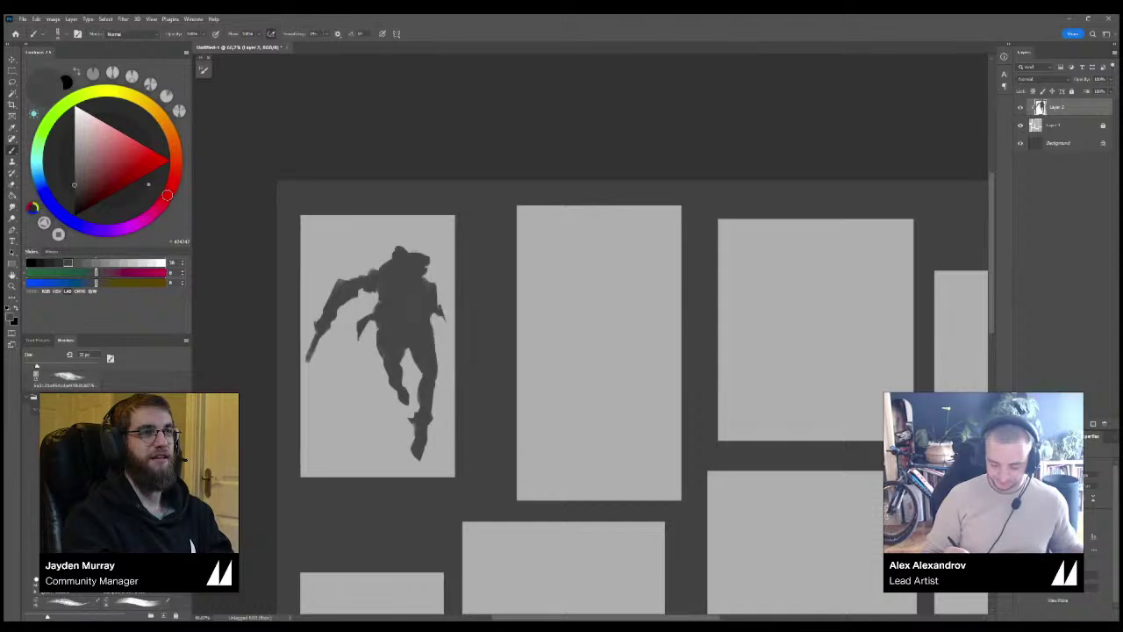
# Try a longer stroke from the right elbow down alongside the thigh with small touches at its end, and undo them.
pyautogui.moveTo(440, 298); pyautogui.dragTo(438, 379)
pyautogui.moveTo(438, 331); pyautogui.dragTo(440, 356)
pyautogui.moveTo(444, 367)
pyautogui.mouseDown()
pyautogui.moveTo(441, 385)
pyautogui.moveTo(448, 363)
pyautogui.mouseUp()
pyautogui.hotkey('ctrl', 'z')
pyautogui.hotkey('ctrl', 'z')
pyautogui.hotkey('ctrl', 'z')
pyautogui.hotkey('ctrl', 'z')
pyautogui.hotkey('ctrl', 'z')
pyautogui.hotkey('ctrl', 'z')
pyautogui.hotkey('ctrl', 'z')
pyautogui.hotkey('ctrl', 'z')
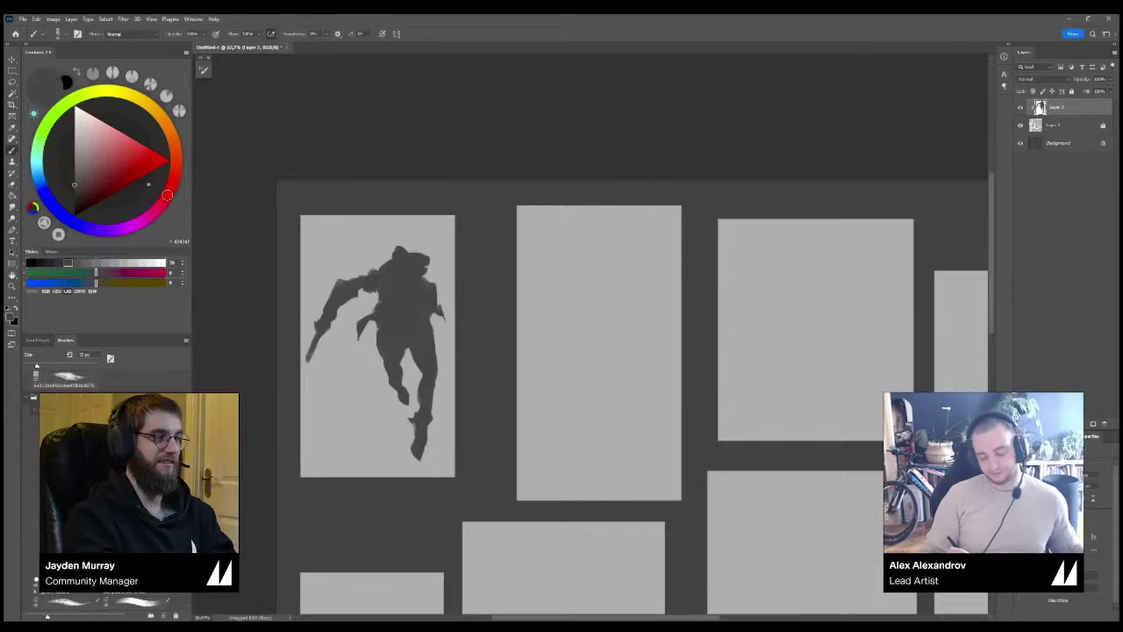
# Paint a rounded shape beside the right hip and erase its upper outer edge below the elbow.
pyautogui.moveTo(435, 318)
pyautogui.mouseDown()
pyautogui.moveTo(440, 341)
pyautogui.moveTo(446, 324)
pyautogui.mouseUp()
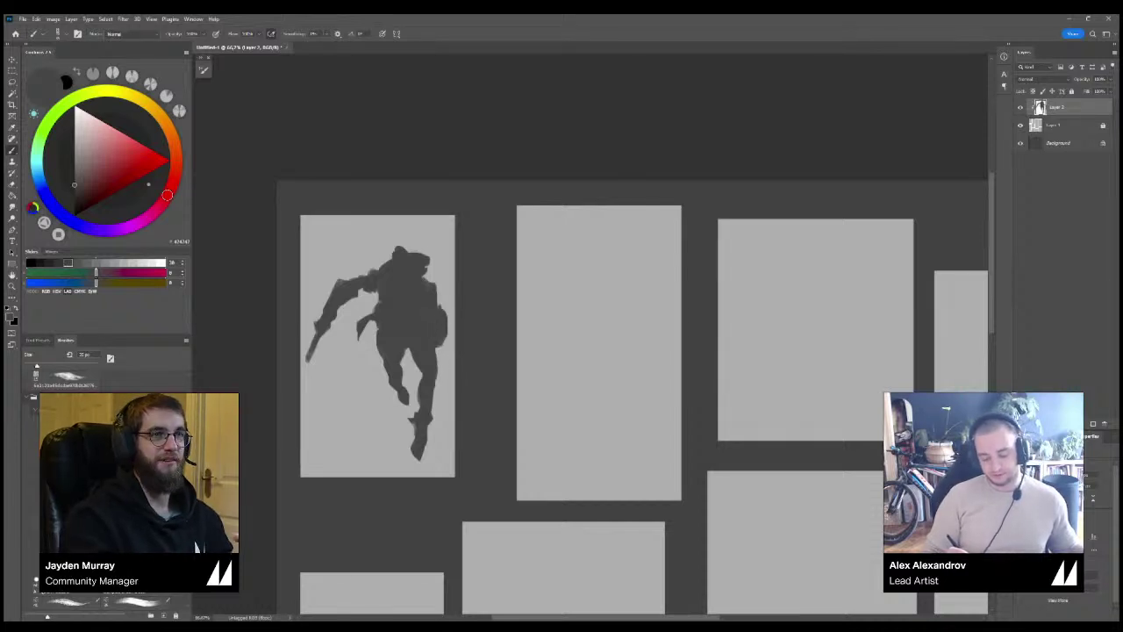
pyautogui.press('e')
pyautogui.moveTo(437, 286); pyautogui.dragTo(441, 317)
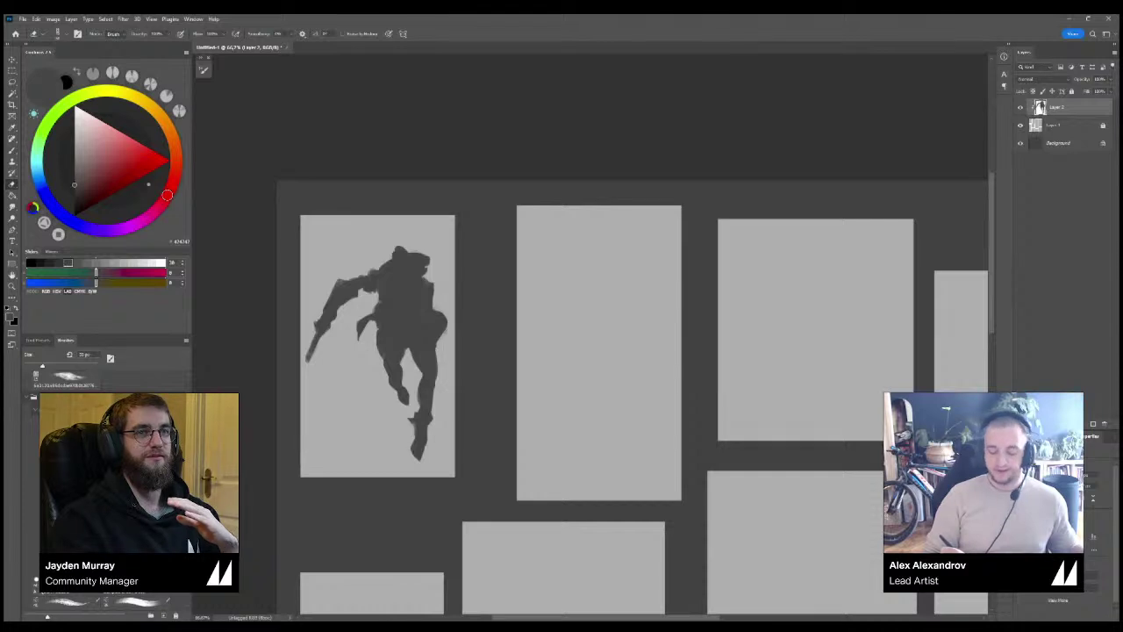
# Paint a small dark touch on the inner right thigh of the leaping figure.
pyautogui.press('b')
pyautogui.moveTo(413, 358); pyautogui.dragTo(411, 368)
pyautogui.press('e')
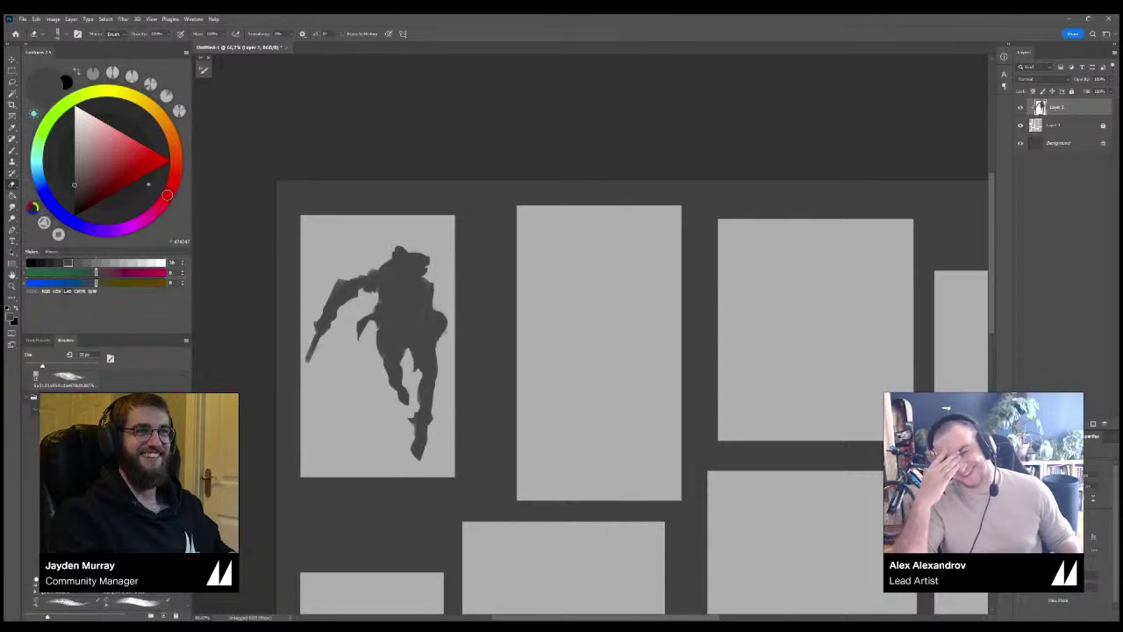
pyautogui.hotkey('ctrl', '-')
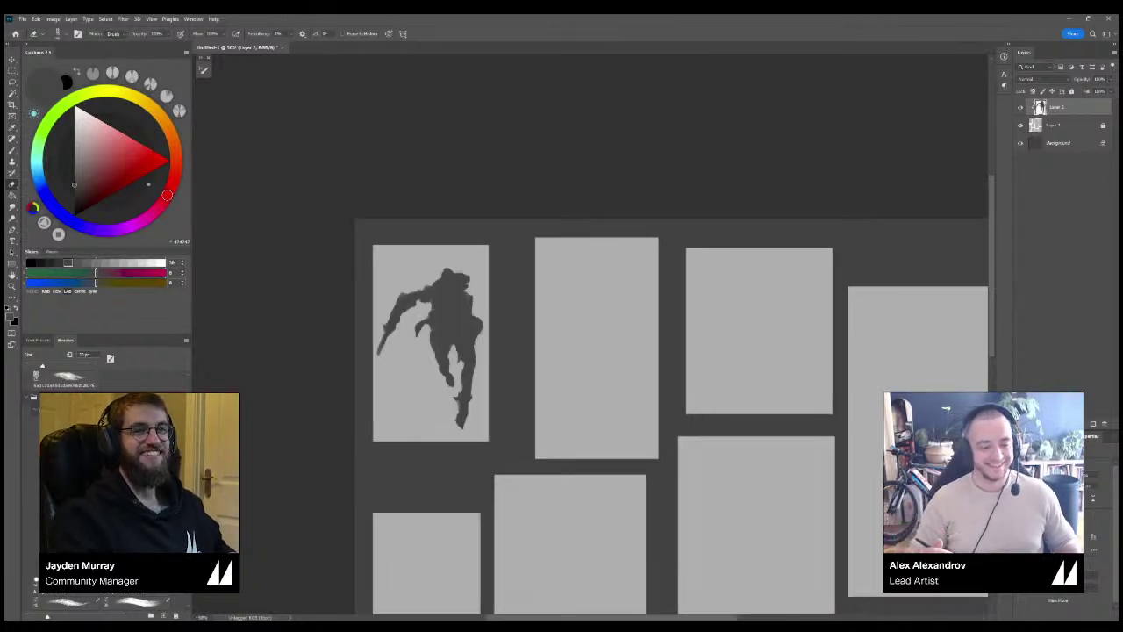
pyautogui.hotkey('ctrl', '+')
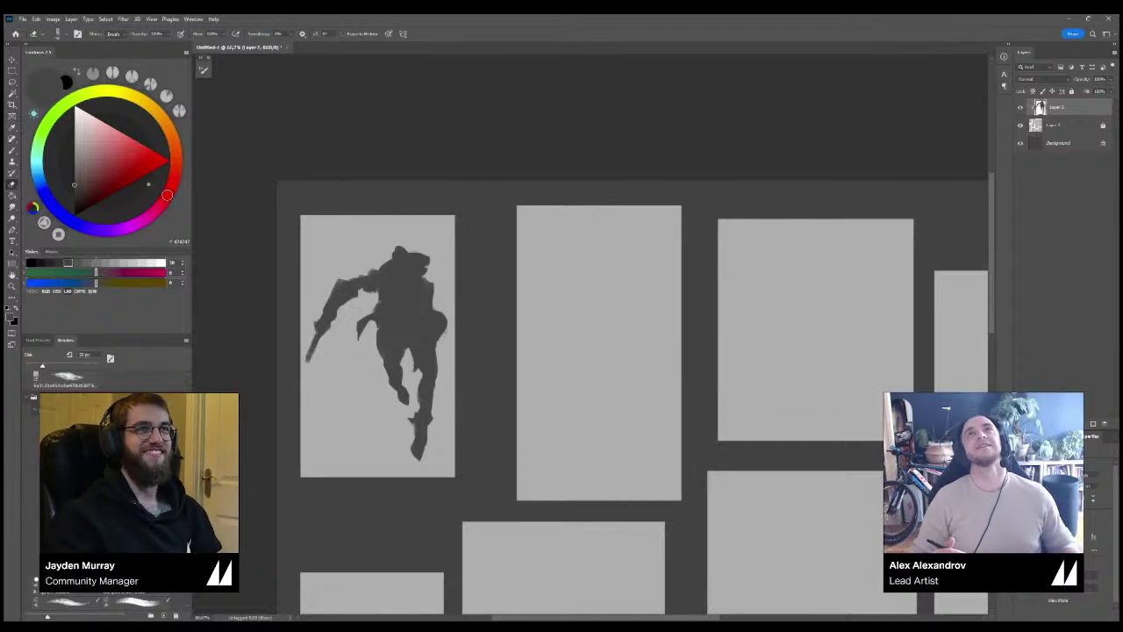
pyautogui.moveTo(414, 447); pyautogui.dragTo(459, 361)
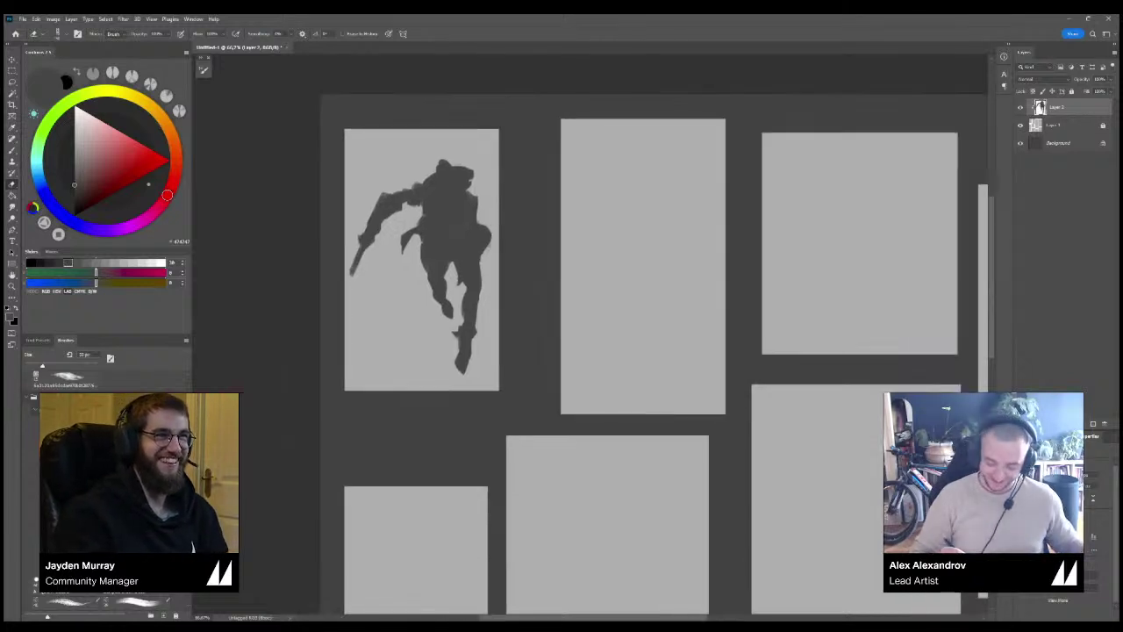
# Paint a thick diagonal ledge beneath the right foot, rising from the frame's bottom edge to its right edge.
pyautogui.hotkey('ctrl', 'z')
pyautogui.press('b')
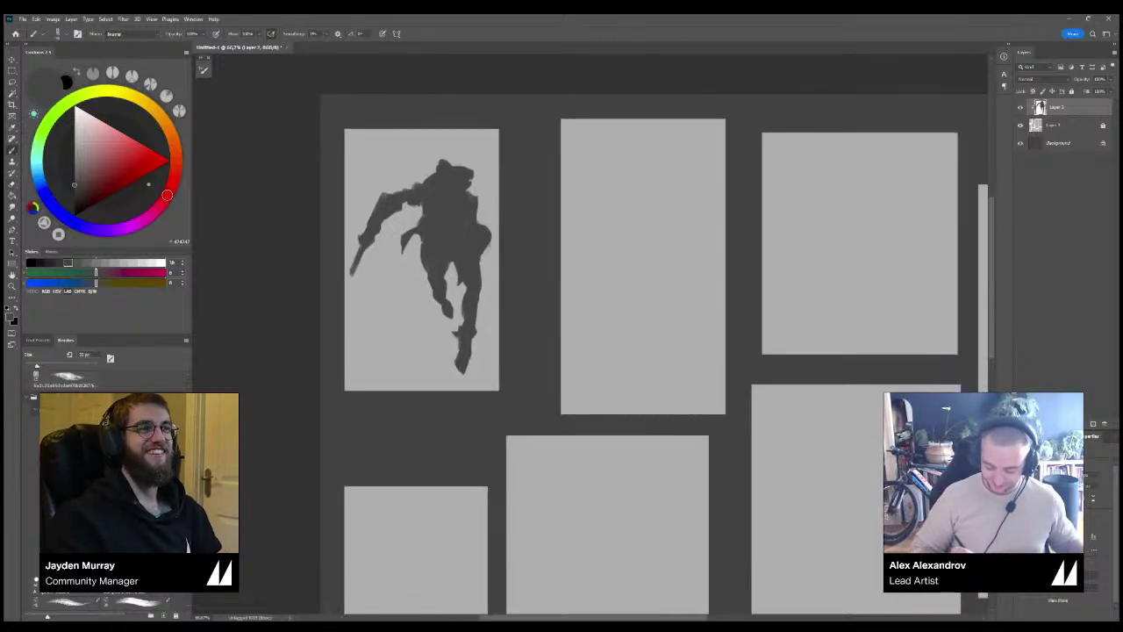
pyautogui.moveTo(438, 390)
pyautogui.mouseDown()
pyautogui.moveTo(498, 353)
pyautogui.moveTo(449, 381)
pyautogui.moveTo(498, 339)
pyautogui.moveTo(434, 389)
pyautogui.moveTo(500, 317)
pyautogui.moveTo(462, 349)
pyautogui.moveTo(463, 331)
pyautogui.mouseUp()
pyautogui.hotkey('ctrl', 'z')
pyautogui.press('e')
pyautogui.press('b')
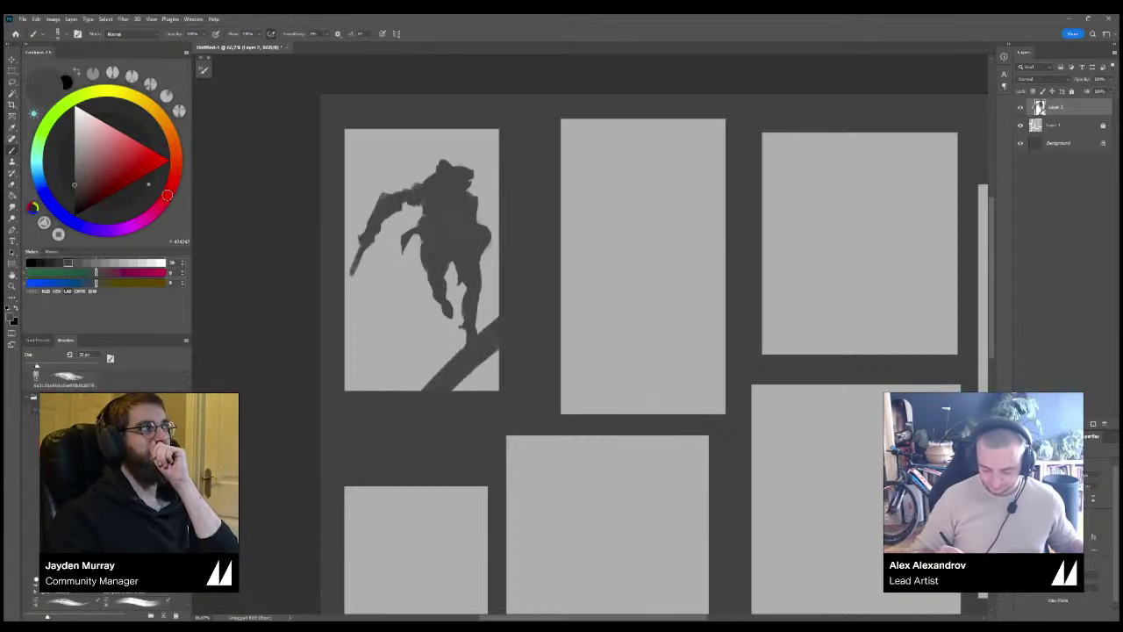
# Erase the outer edge of the right leg around the knee, try repainting the shin, and undo the trial strokes.
pyautogui.press('e')
pyautogui.moveTo(481, 274)
pyautogui.mouseDown()
pyautogui.moveTo(477, 312)
pyautogui.moveTo(474, 286)
pyautogui.moveTo(464, 294)
pyautogui.mouseUp()
pyautogui.press('b')
pyautogui.moveTo(452, 263)
pyautogui.mouseDown()
pyautogui.moveTo(475, 294)
pyautogui.moveTo(459, 352)
pyautogui.moveTo(476, 334)
pyautogui.mouseUp()
pyautogui.hotkey('ctrl', 'z')
pyautogui.hotkey('ctrl', 'z')
pyautogui.hotkey('ctrl', 'z')
pyautogui.hotkey('ctrl', 'z')
pyautogui.hotkey('ctrl', 'z')
pyautogui.hotkey('ctrl', 'z')
pyautogui.hotkey('ctrl', 'z')
pyautogui.hotkey('ctrl', 'z')
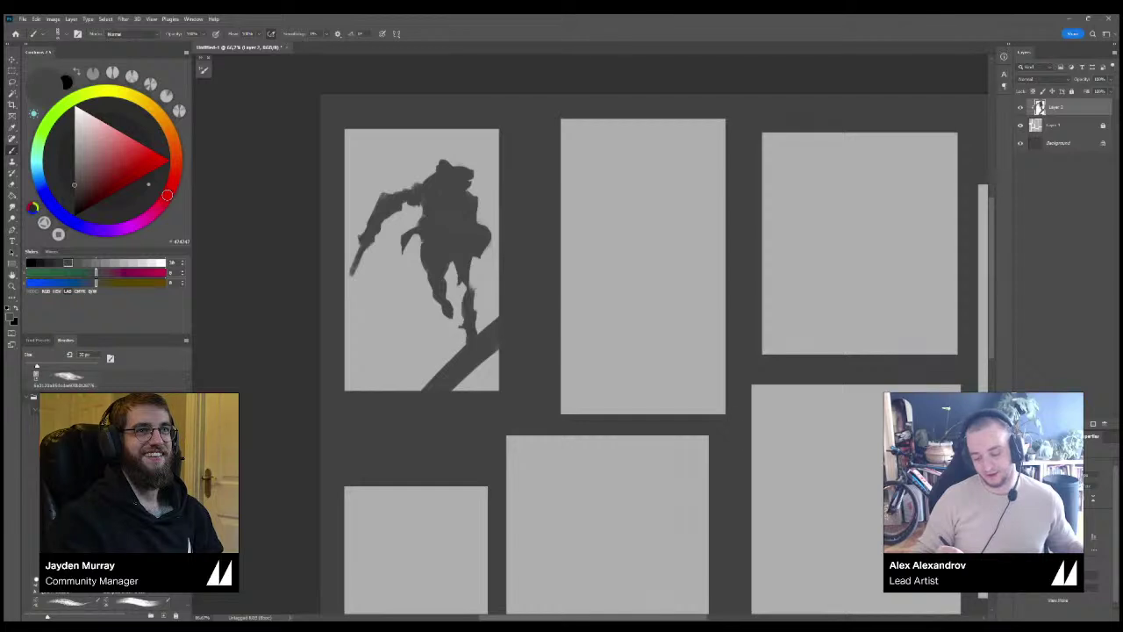
# Repaint the right shin and foot down to the ledge and erase the bumps along the leg's inner edge.
pyautogui.moveTo(463, 282)
pyautogui.mouseDown()
pyautogui.moveTo(456, 293)
pyautogui.moveTo(472, 290)
pyautogui.moveTo(476, 322)
pyautogui.mouseUp()
pyautogui.moveTo(476, 317); pyautogui.dragTo(481, 334)
pyautogui.moveTo(477, 295)
pyautogui.mouseDown()
pyautogui.moveTo(480, 322)
pyautogui.moveTo(477, 292)
pyautogui.moveTo(457, 285)
pyautogui.mouseUp()
pyautogui.press('e')
pyautogui.moveTo(450, 264)
pyautogui.mouseDown()
pyautogui.moveTo(467, 298)
pyautogui.moveTo(449, 275)
pyautogui.moveTo(460, 276)
pyautogui.moveTo(465, 339)
pyautogui.mouseUp()
pyautogui.press('b')
pyautogui.press('b')
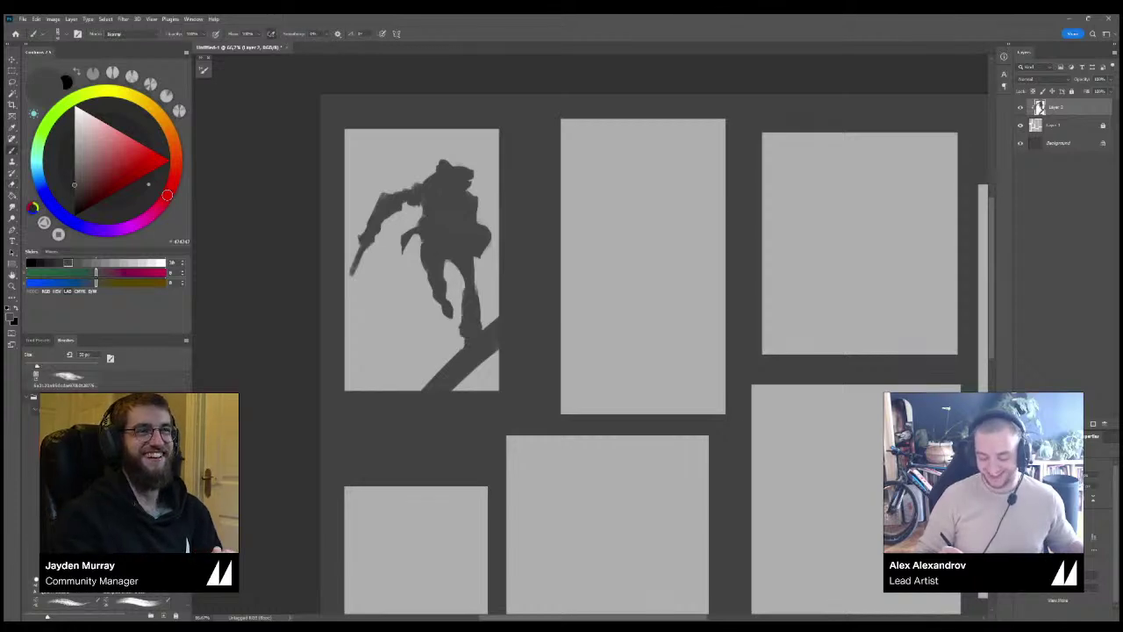
# Try brush strokes down the outer right thigh to the knee, and undo them.
pyautogui.press('e')
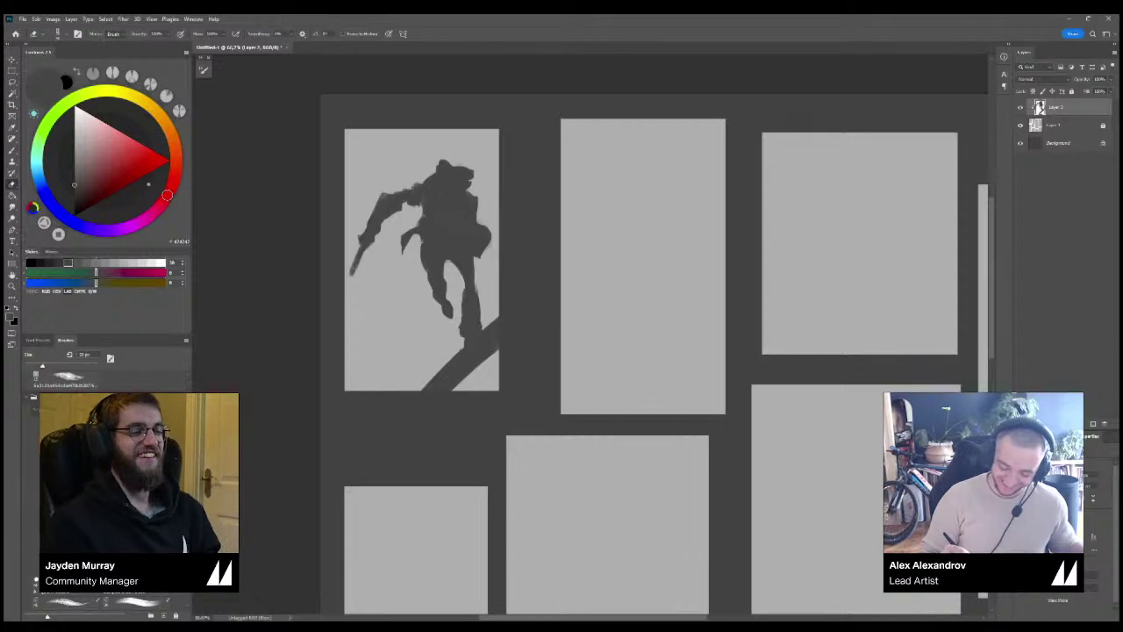
pyautogui.press('b')
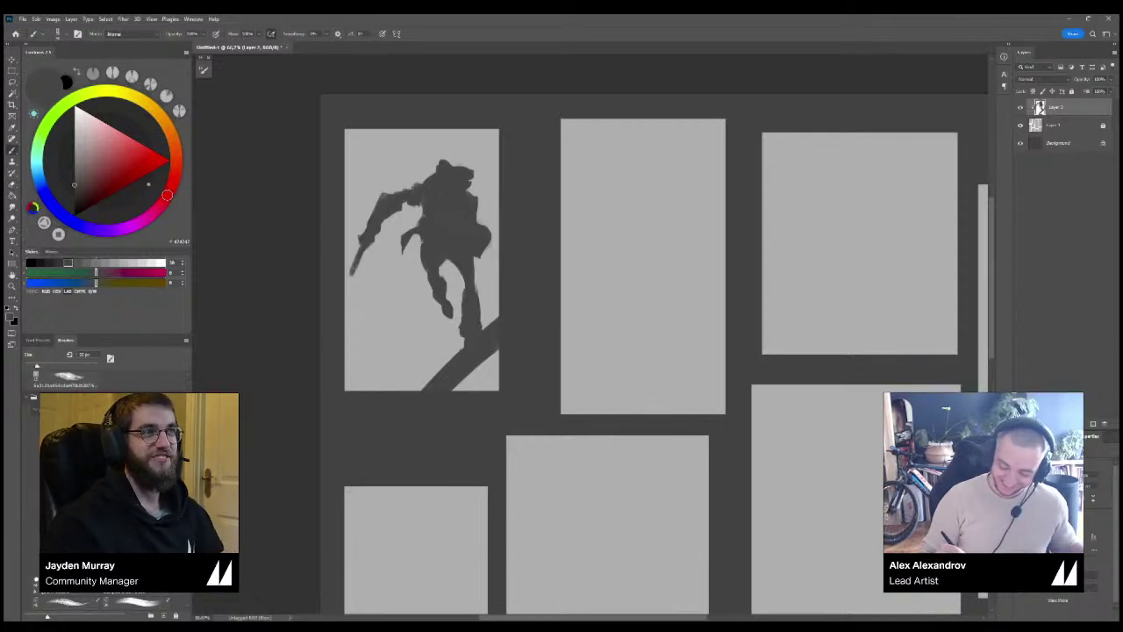
pyautogui.moveTo(476, 261); pyautogui.dragTo(480, 297)
pyautogui.hotkey('ctrl', 'z')
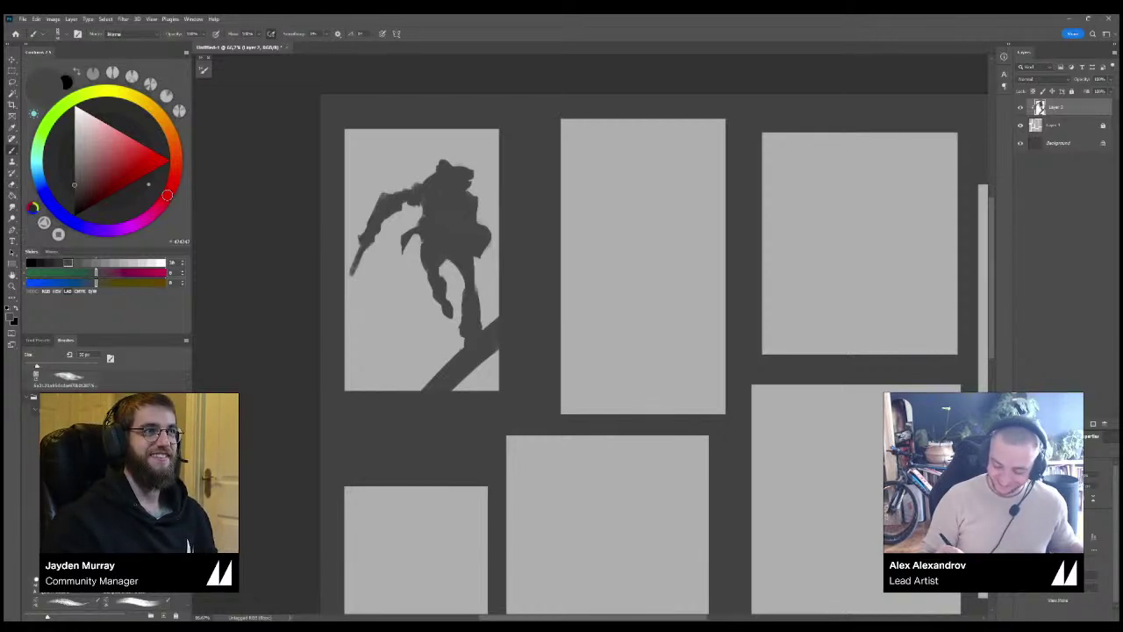
pyautogui.moveTo(475, 258); pyautogui.dragTo(479, 297)
pyautogui.hotkey('ctrl', 'z')
pyautogui.press('e')
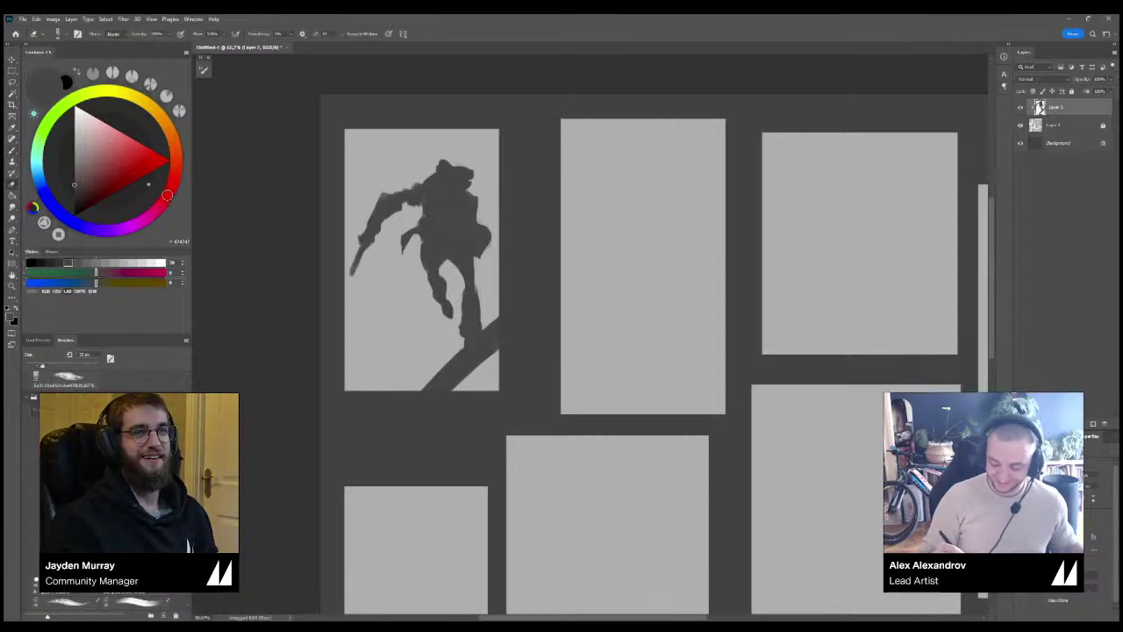
# Erase a shallow notch into the torso's outer edge above the right hip.
pyautogui.moveTo(477, 195)
pyautogui.mouseDown()
pyautogui.moveTo(476, 223)
pyautogui.moveTo(473, 197)
pyautogui.mouseUp()
pyautogui.press('b')
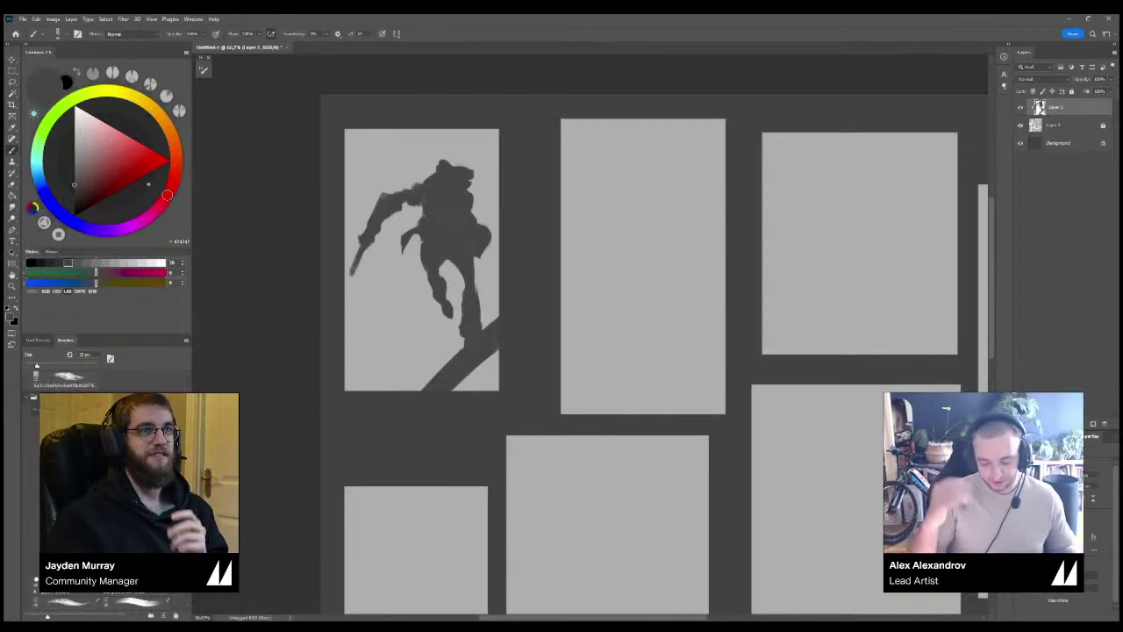
pyautogui.hotkey('ctrl', '+')
pyautogui.press('e')
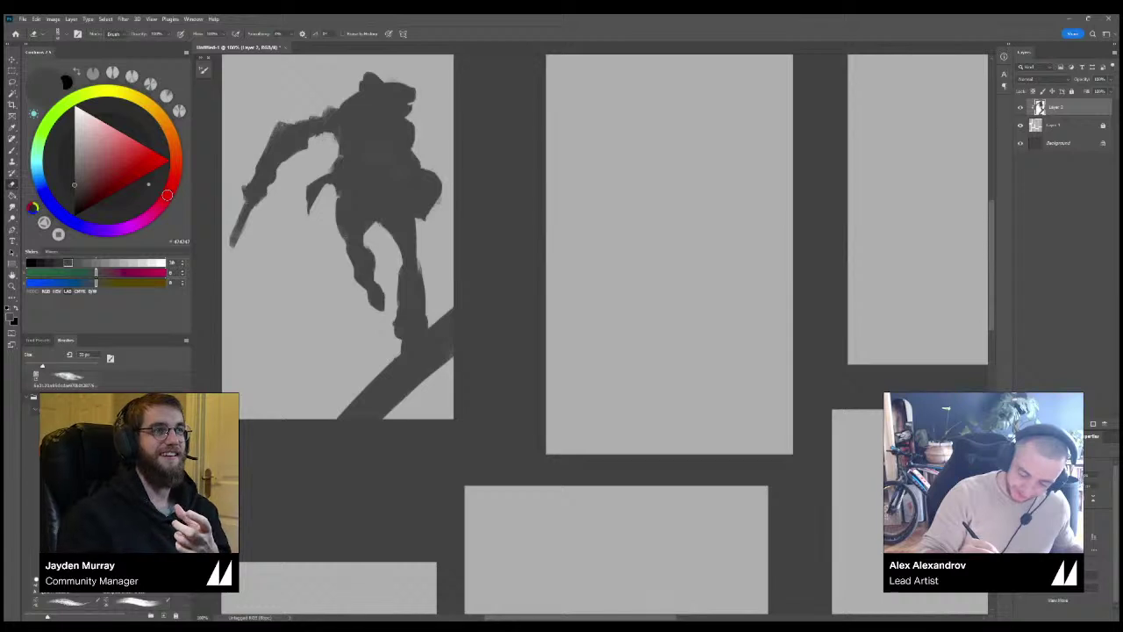
pyautogui.press('b')
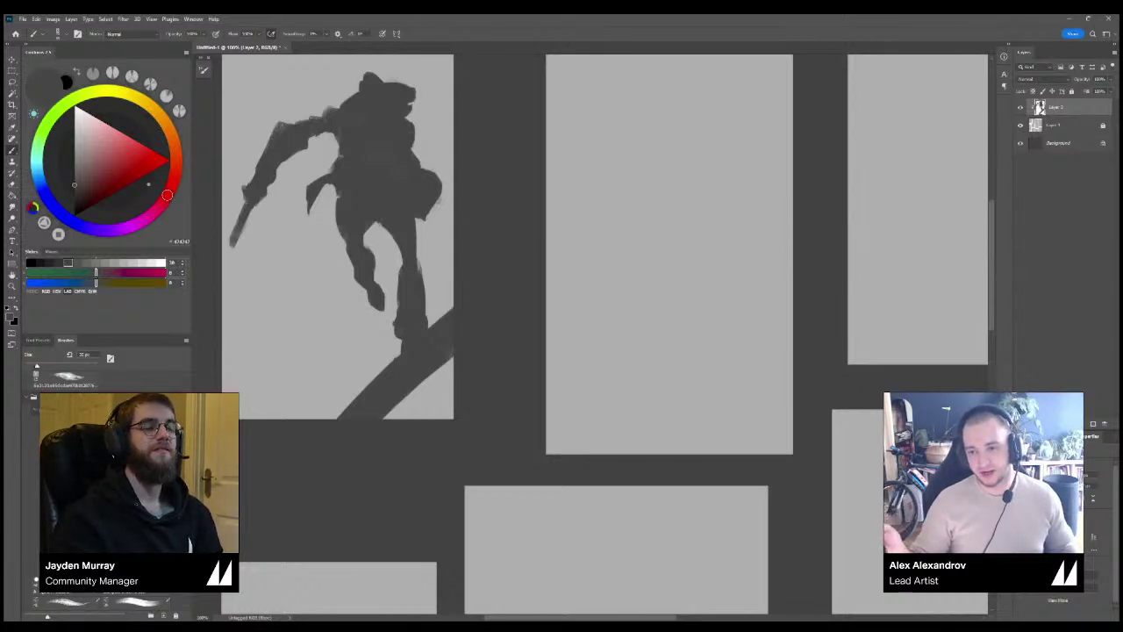
# Fill the area beneath the diagonal ledge with dark grey, turning it into a solid slope in the frame's lower right corner.
pyautogui.moveTo(446, 364)
pyautogui.mouseDown()
pyautogui.moveTo(393, 412)
pyautogui.moveTo(437, 403)
pyautogui.moveTo(448, 414)
pyautogui.mouseUp()
pyautogui.moveTo(450, 311); pyautogui.dragTo(319, 414)
pyautogui.moveTo(398, 347); pyautogui.dragTo(289, 416)
# Trim the right foot with the eraser and repaint the shin so the leg stands on the slope.
pyautogui.press('e')
pyautogui.moveTo(400, 310)
pyautogui.mouseDown()
pyautogui.moveTo(395, 338)
pyautogui.moveTo(425, 318)
pyautogui.moveTo(289, 416)
pyautogui.moveTo(453, 307)
pyautogui.moveTo(405, 344)
pyautogui.moveTo(428, 328)
pyautogui.moveTo(419, 259)
pyautogui.moveTo(425, 322)
pyautogui.mouseUp()
pyautogui.press('b')
pyautogui.press('e')
pyautogui.press('b')
pyautogui.press('e')
pyautogui.press('b')
pyautogui.moveTo(425, 300)
pyautogui.mouseDown()
pyautogui.moveTo(427, 326)
pyautogui.moveTo(419, 247)
pyautogui.mouseUp()
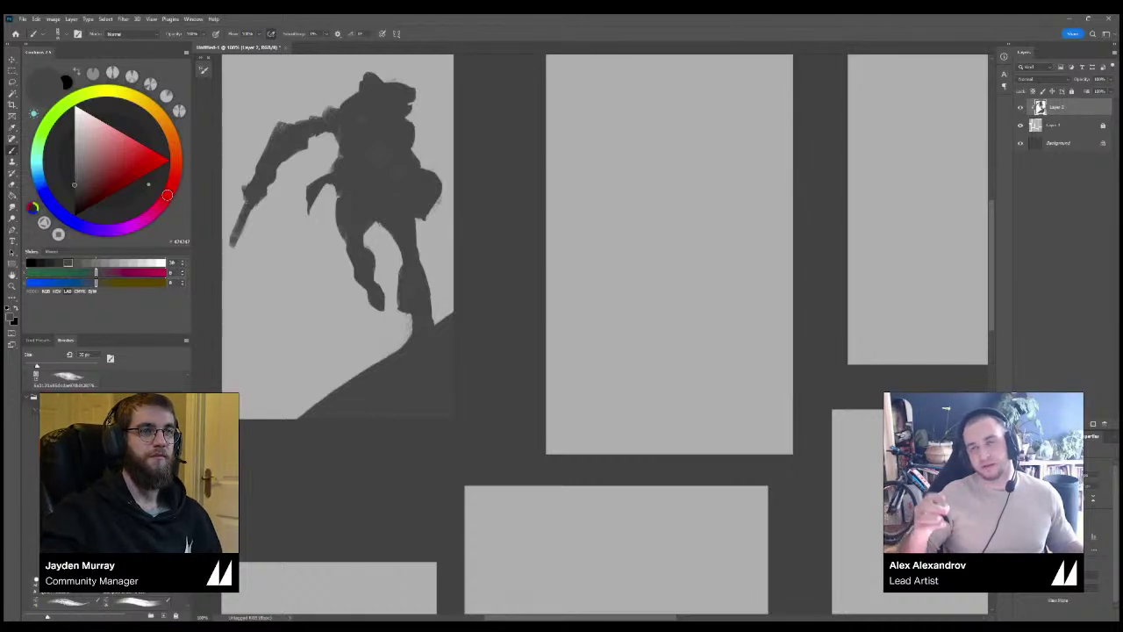
pyautogui.hotkey('ctrl', '-')
pyautogui.hotkey('ctrl', '+')
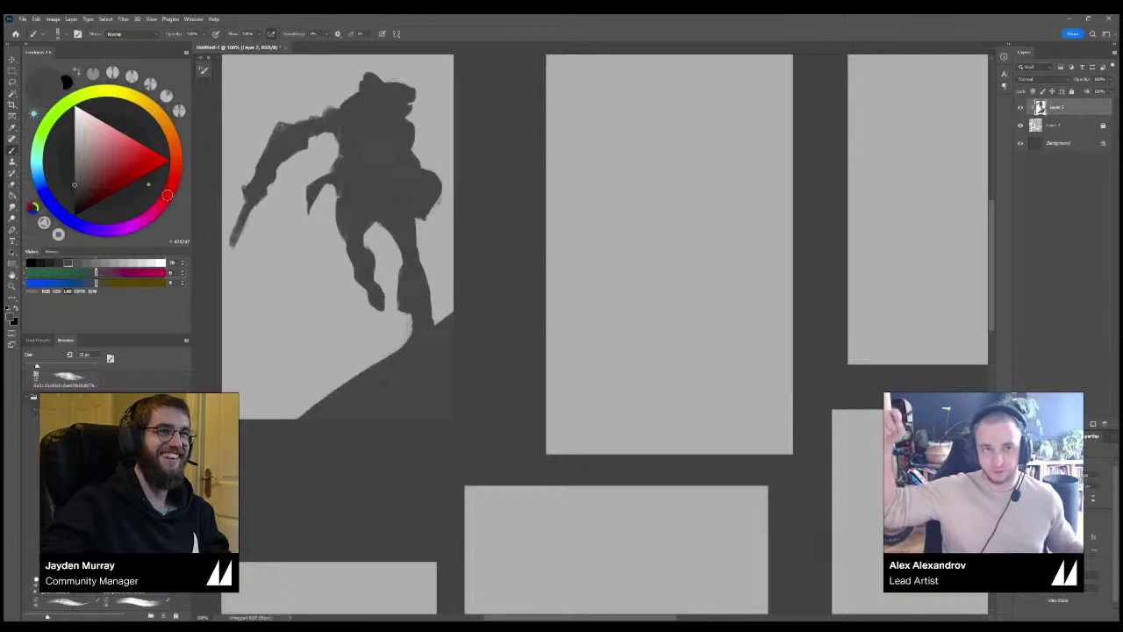
# Reduce the brush size and paint a small dark body shape in the frame's empty lower left area.
pyautogui.moveTo(544, 386); pyautogui.dragTo(649, 287)
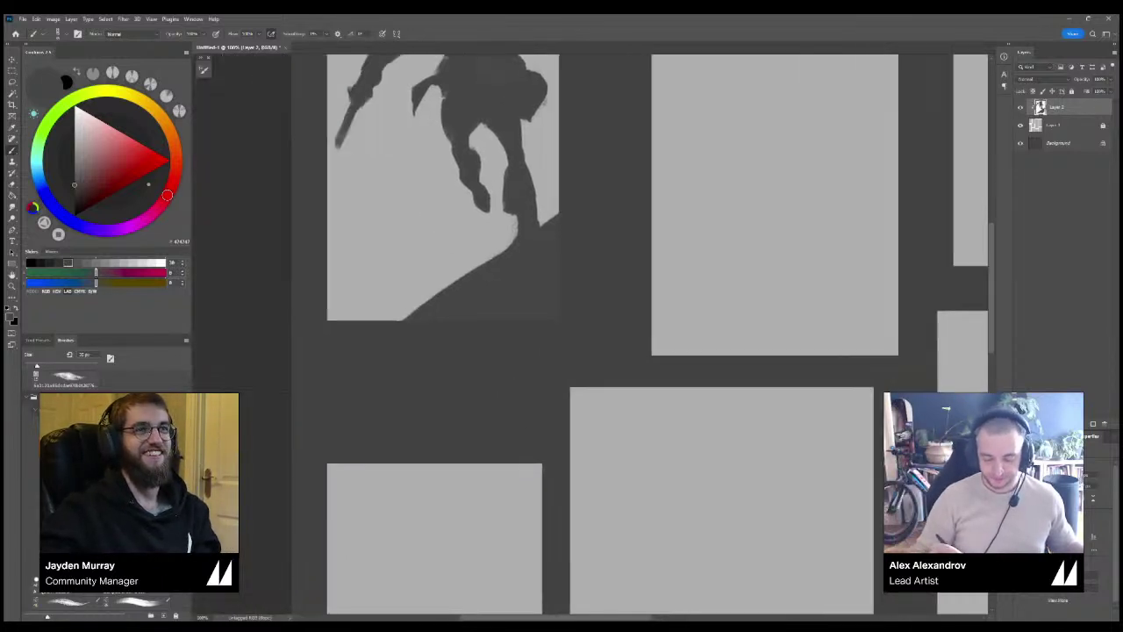
pyautogui.press('[')
pyautogui.press('[')
pyautogui.press('[')
pyautogui.moveTo(369, 225)
pyautogui.mouseDown()
pyautogui.moveTo(367, 238)
pyautogui.moveTo(395, 216)
pyautogui.moveTo(386, 250)
pyautogui.moveTo(411, 237)
pyautogui.moveTo(413, 267)
pyautogui.moveTo(421, 248)
pyautogui.mouseUp()
pyautogui.press('[')
pyautogui.press('[')
pyautogui.press('[')
pyautogui.press('[')
pyautogui.press('[')
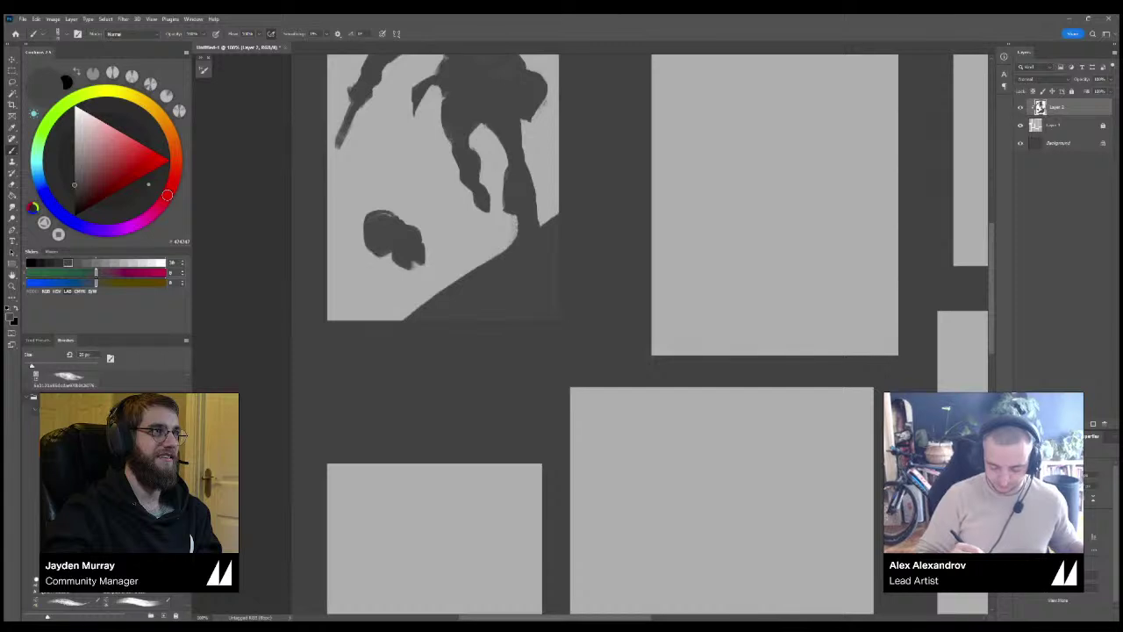
# Try short leg strokes beneath the small dark shape, and undo them.
pyautogui.moveTo(380, 253); pyautogui.dragTo(395, 271)
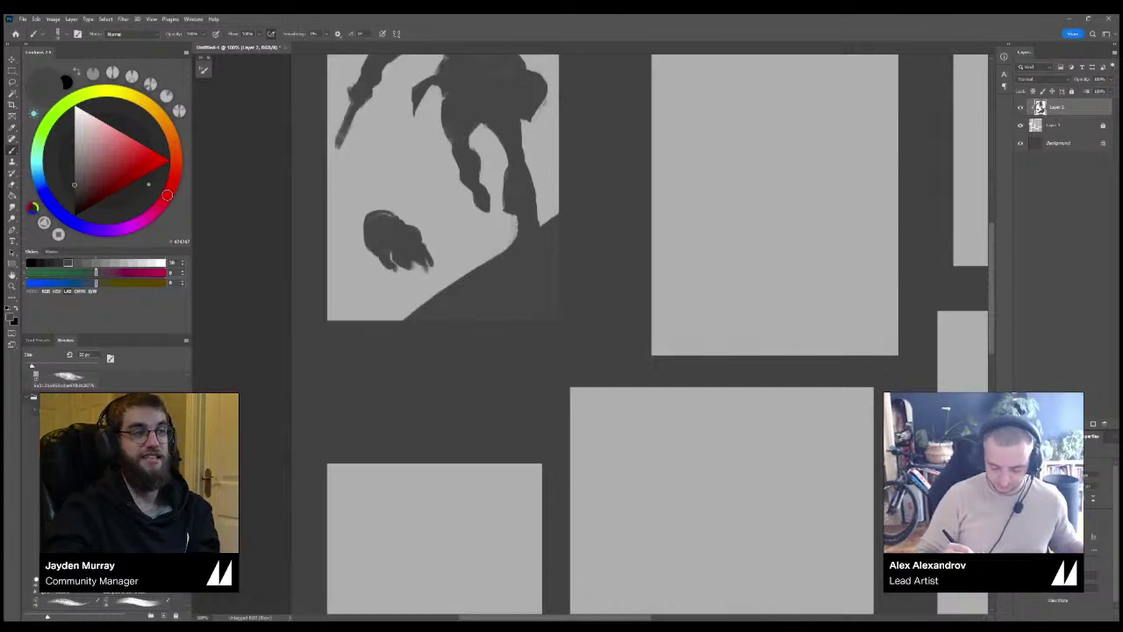
pyautogui.hotkey('ctrl', 'z')
pyautogui.hotkey('ctrl', 'z')
pyautogui.hotkey('ctrl', 'z')
pyautogui.hotkey('ctrl', 'z')
pyautogui.hotkey('ctrl', 'z')
pyautogui.hotkey('ctrl', 'z')
pyautogui.hotkey('ctrl', 'z')
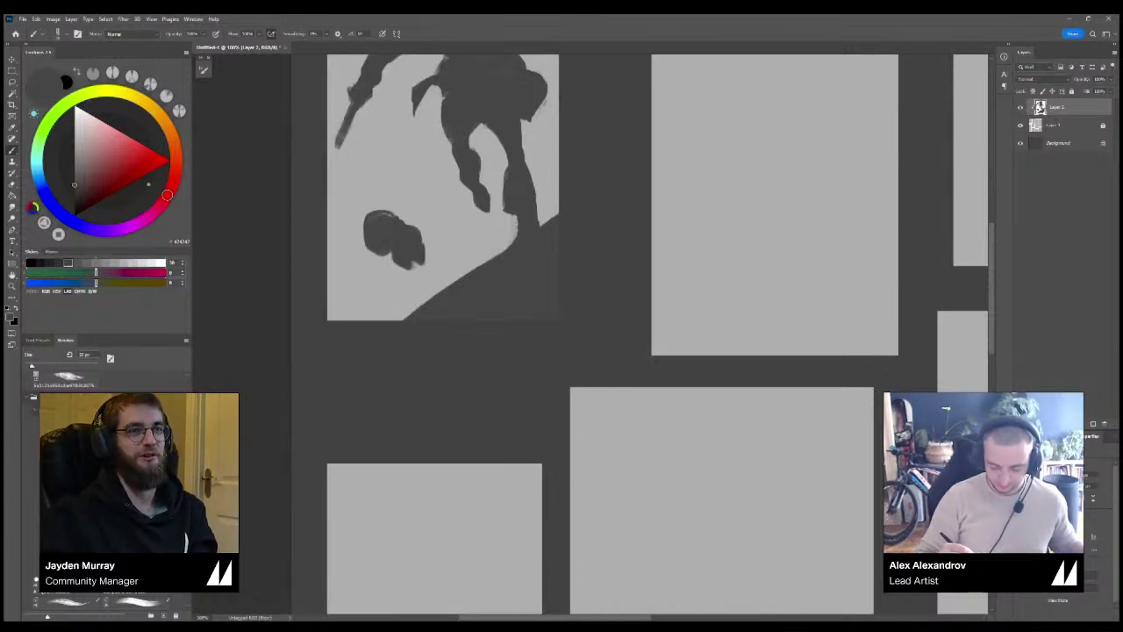
# Reshape the small shape into an animal's body with short legs, undoing the long leg stroke down to the slope.
pyautogui.moveTo(377, 265)
pyautogui.mouseDown()
pyautogui.moveTo(367, 253)
pyautogui.moveTo(390, 234)
pyautogui.moveTo(383, 260)
pyautogui.moveTo(402, 237)
pyautogui.moveTo(412, 247)
pyautogui.moveTo(412, 232)
pyautogui.moveTo(386, 219)
pyautogui.moveTo(407, 217)
pyautogui.moveTo(416, 225)
pyautogui.moveTo(381, 276)
pyautogui.moveTo(409, 253)
pyautogui.moveTo(398, 286)
pyautogui.moveTo(422, 305)
pyautogui.mouseUp()
pyautogui.press('[')
pyautogui.press(']')
pyautogui.press(']')
pyautogui.press('[')
pyautogui.press('[')
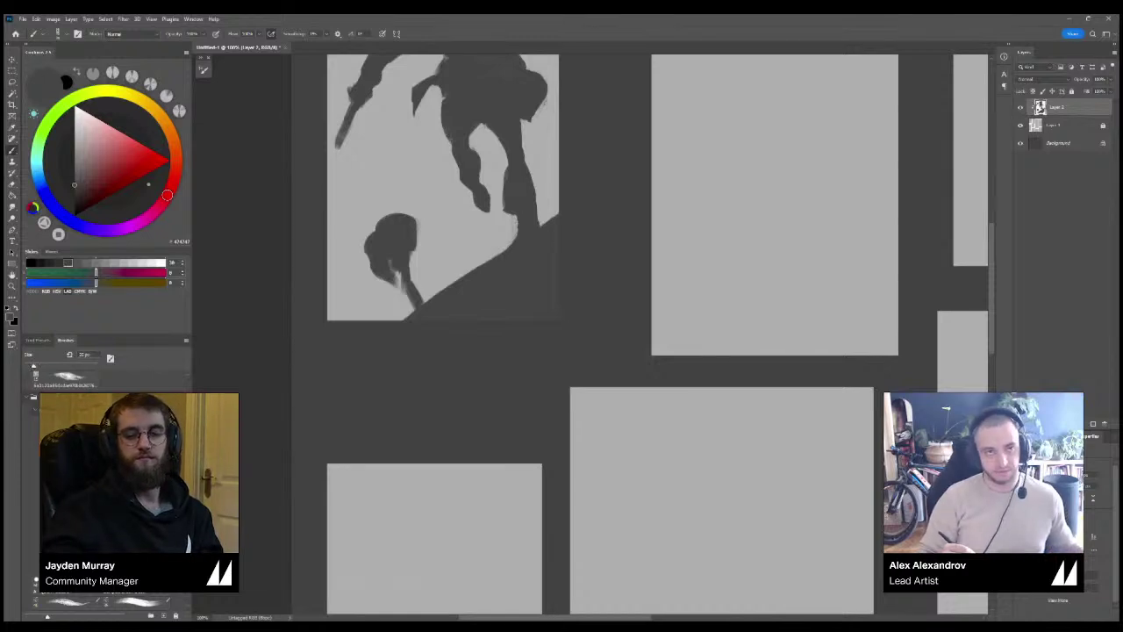
pyautogui.hotkey('ctrl', 'z')
pyautogui.hotkey('ctrl', 'z')
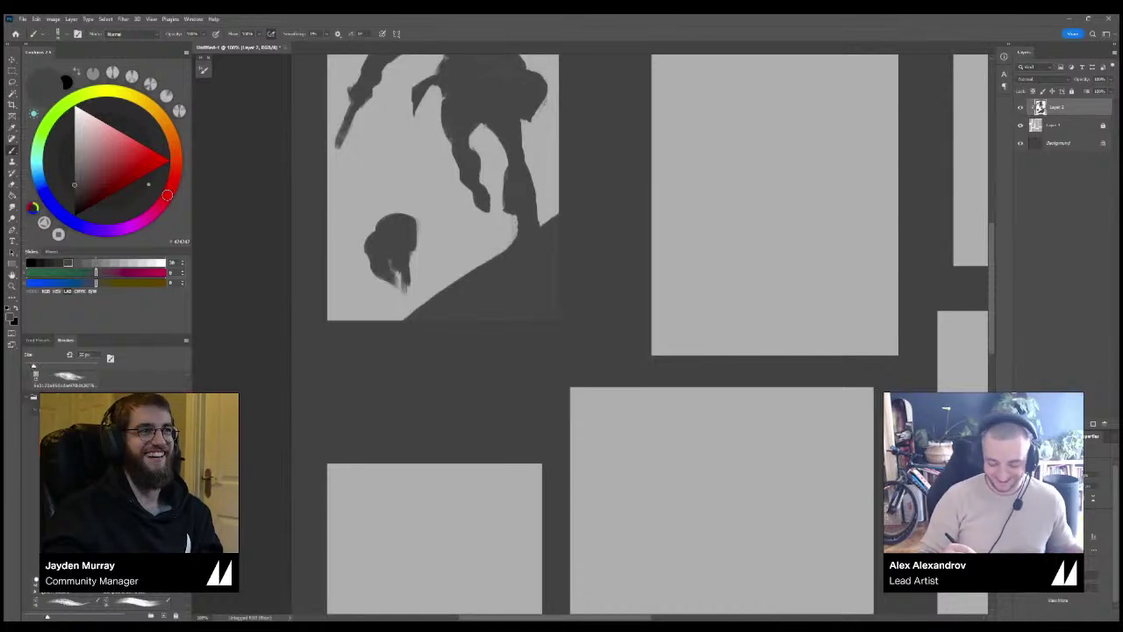
# Paint a neck and head with pointed ears on the small animal and trim their outline with the eraser.
pyautogui.moveTo(411, 252); pyautogui.dragTo(411, 275)
pyautogui.moveTo(417, 229)
pyautogui.mouseDown()
pyautogui.moveTo(416, 243)
pyautogui.moveTo(385, 200)
pyautogui.moveTo(405, 186)
pyautogui.mouseUp()
pyautogui.moveTo(402, 209)
pyautogui.mouseDown()
pyautogui.moveTo(400, 184)
pyautogui.moveTo(409, 216)
pyautogui.moveTo(400, 202)
pyautogui.mouseUp()
pyautogui.press('e')
pyautogui.moveTo(382, 195); pyautogui.dragTo(391, 198)
pyautogui.moveTo(404, 195)
pyautogui.mouseDown()
pyautogui.moveTo(407, 184)
pyautogui.moveTo(418, 239)
pyautogui.mouseUp()
pyautogui.press('b')
pyautogui.press('e')
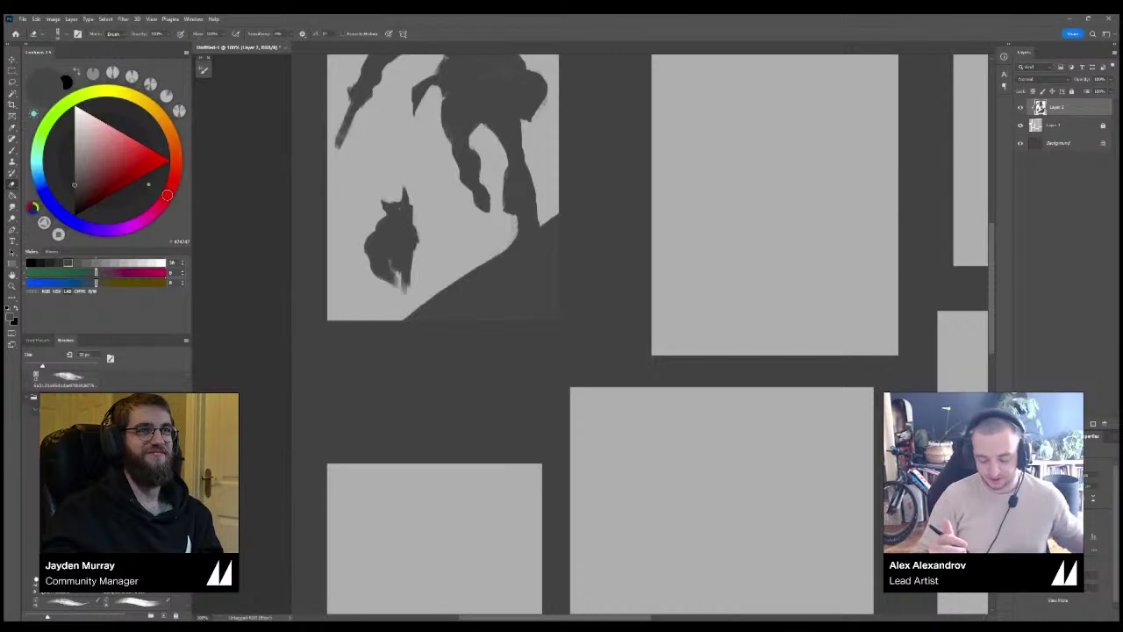
# Paint a bushy tail extending from the animal's back toward the frame's left edge.
pyautogui.moveTo(364, 241)
pyautogui.mouseDown()
pyautogui.moveTo(369, 261)
pyautogui.moveTo(347, 278)
pyautogui.moveTo(363, 243)
pyautogui.moveTo(354, 268)
pyautogui.moveTo(347, 236)
pyautogui.moveTo(340, 277)
pyautogui.mouseUp()
pyautogui.press('b')
pyautogui.press('e')
pyautogui.press('b')
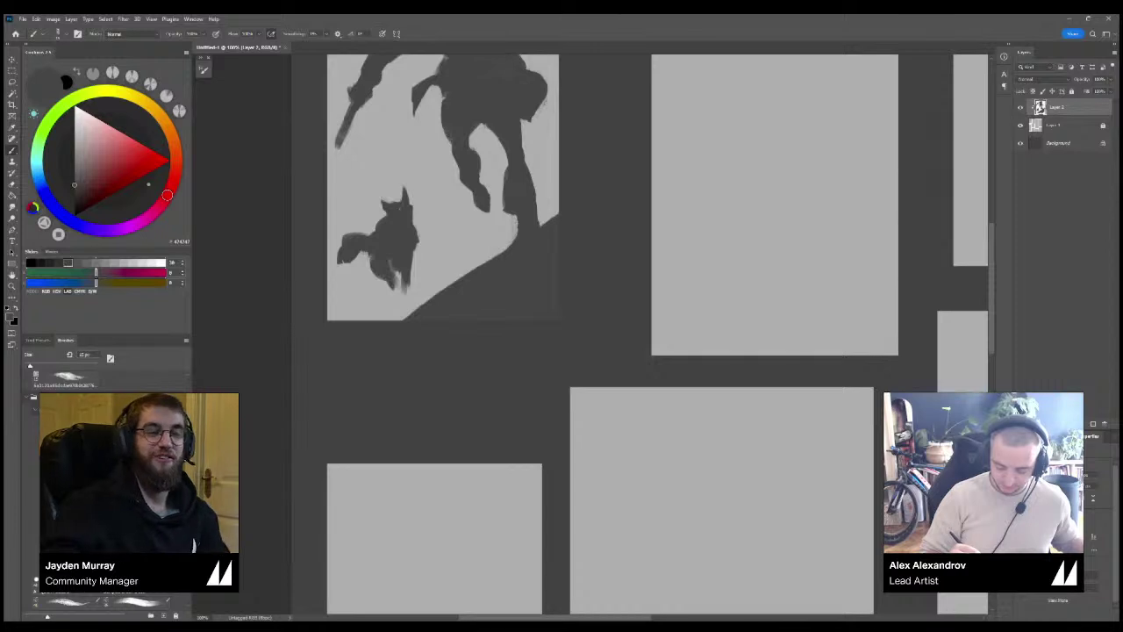
# Slim the animal's legs with the eraser, lengthen them toward the slope, and touch up the chest.
pyautogui.press('e')
pyautogui.press('b')
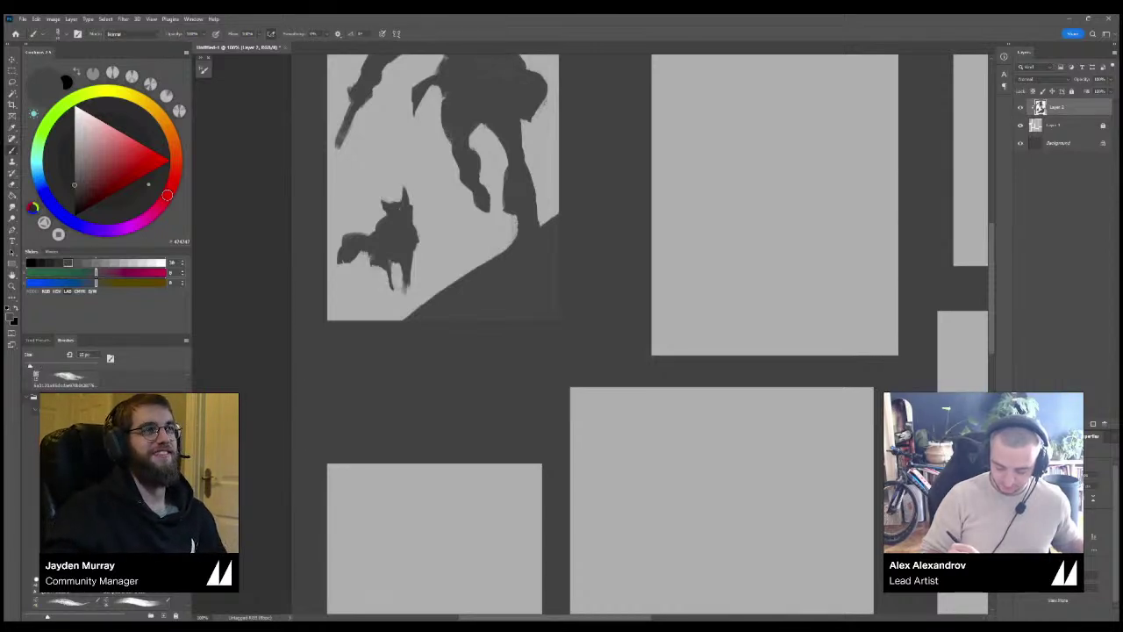
pyautogui.moveTo(386, 282); pyautogui.dragTo(412, 305)
pyautogui.moveTo(418, 251); pyautogui.dragTo(423, 235)
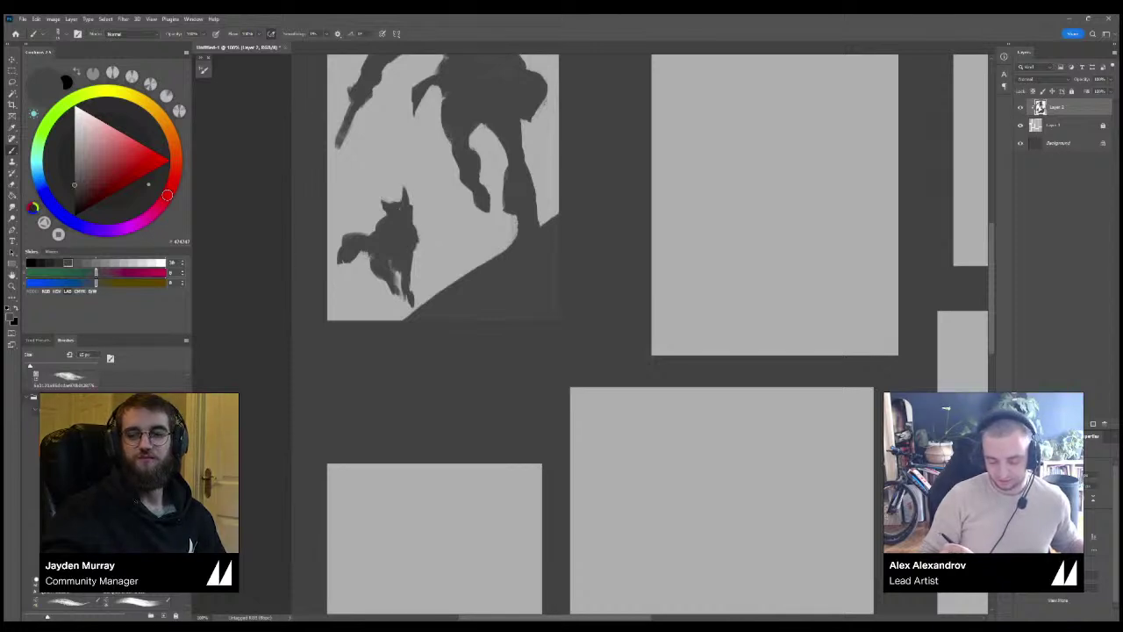
# Rework the animal's head into a narrower shape with two upright pointed ears.
pyautogui.press('e')
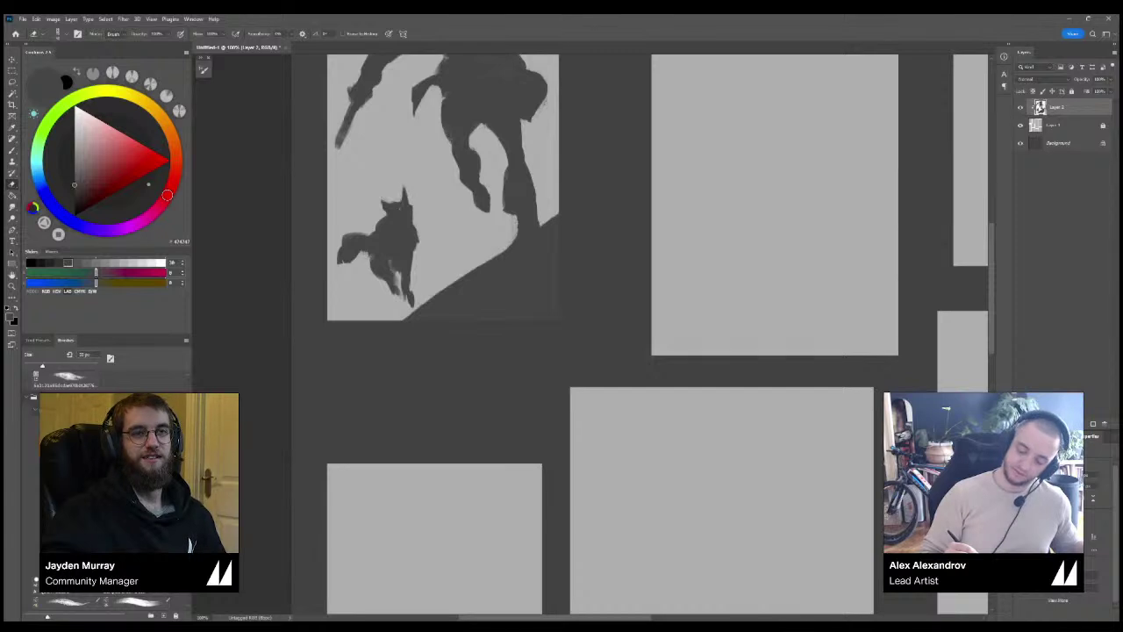
pyautogui.moveTo(408, 187)
pyautogui.mouseDown()
pyautogui.moveTo(405, 205)
pyautogui.moveTo(394, 191)
pyautogui.moveTo(401, 202)
pyautogui.moveTo(386, 203)
pyautogui.mouseUp()
pyautogui.press('b')
pyautogui.press('e')
pyautogui.press('b')
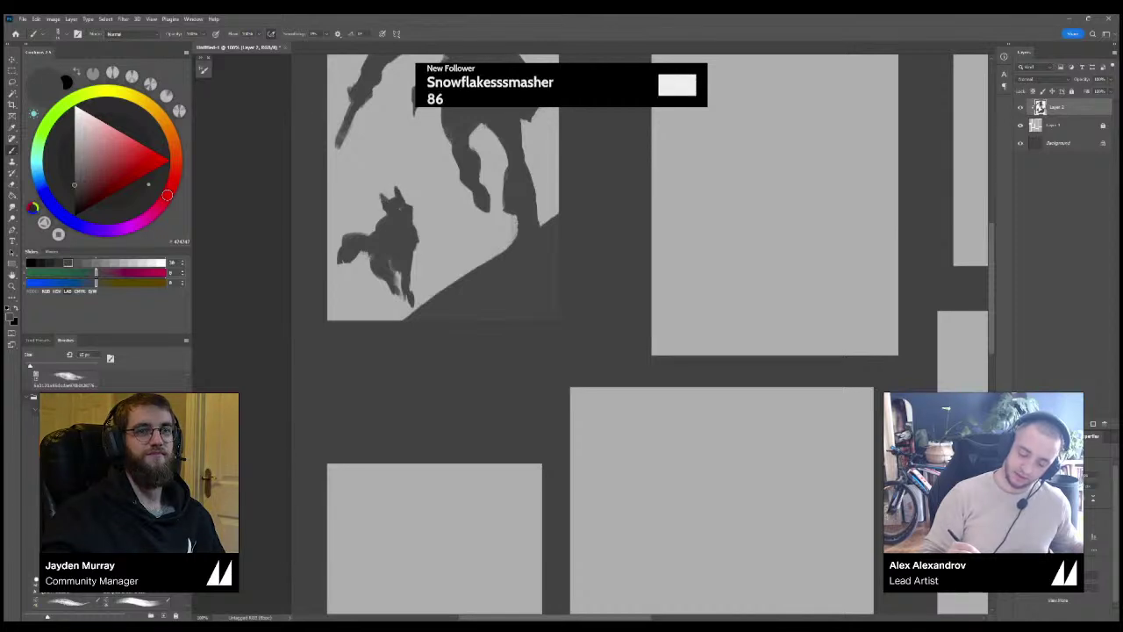
pyautogui.press('e')
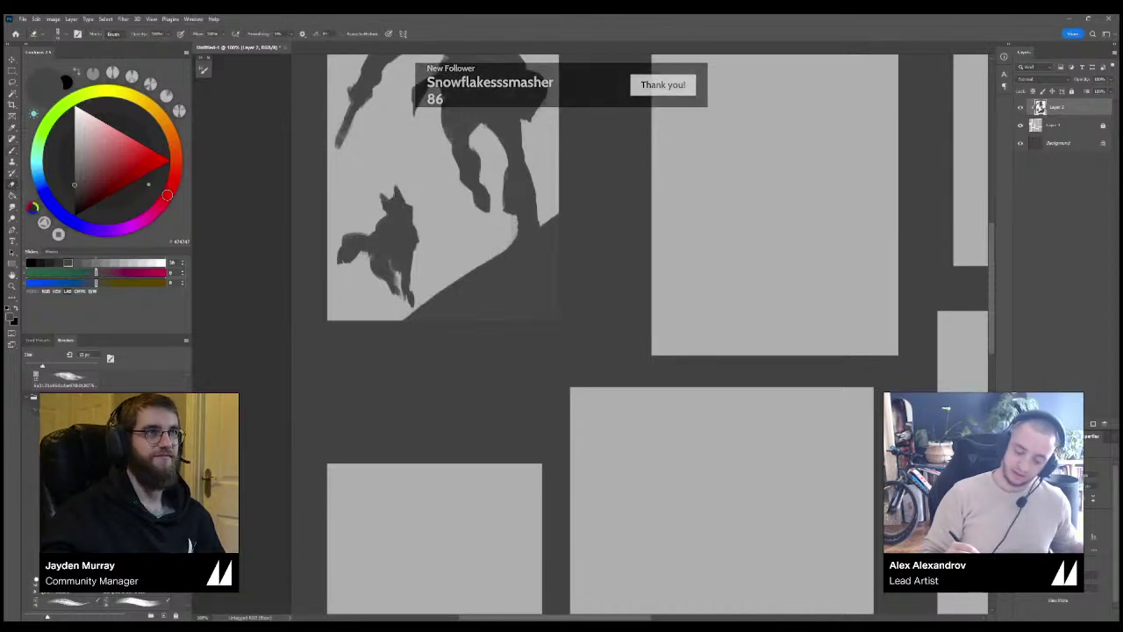
pyautogui.moveTo(381, 194); pyautogui.dragTo(380, 206)
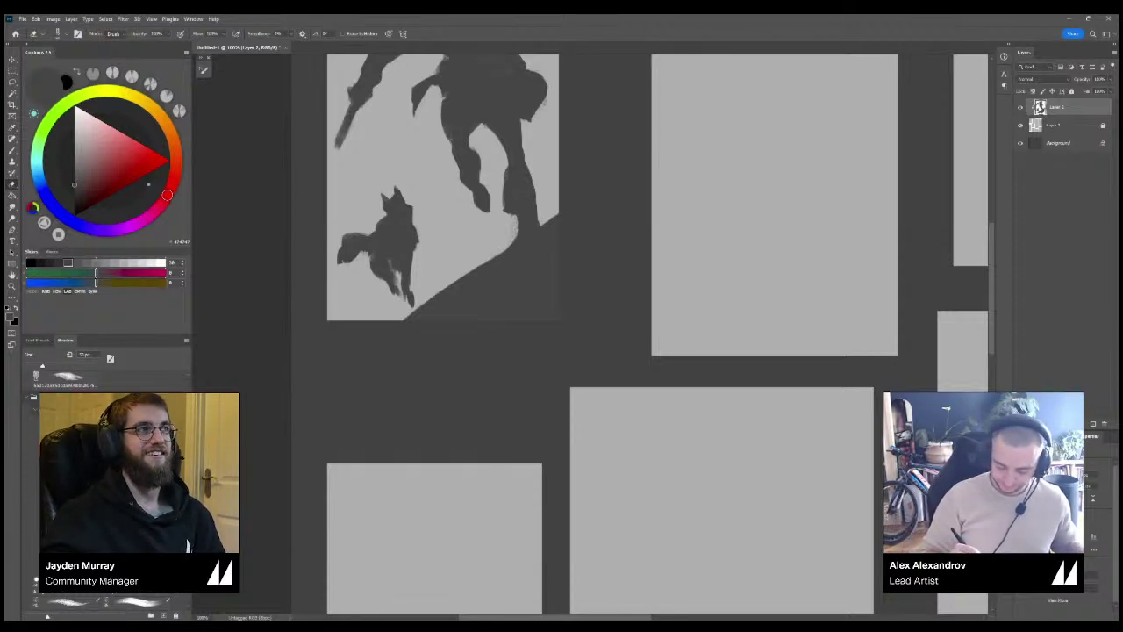
# Extend the animal's front paw onto the slope and add a small touch to its chest.
pyautogui.press('b')
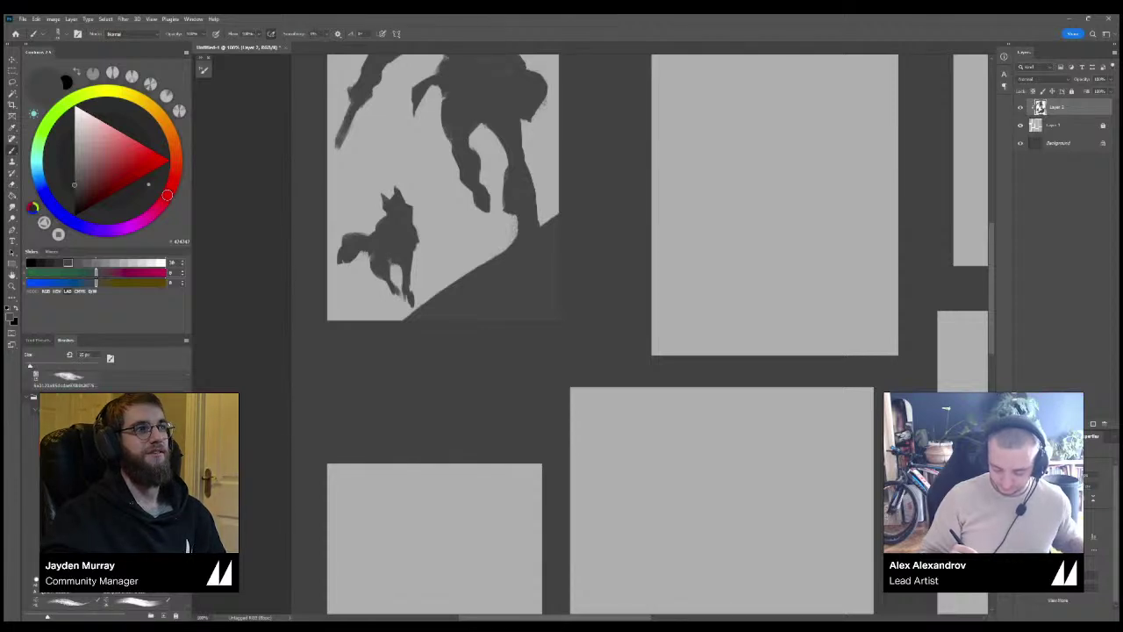
pyautogui.moveTo(410, 306); pyautogui.dragTo(414, 311)
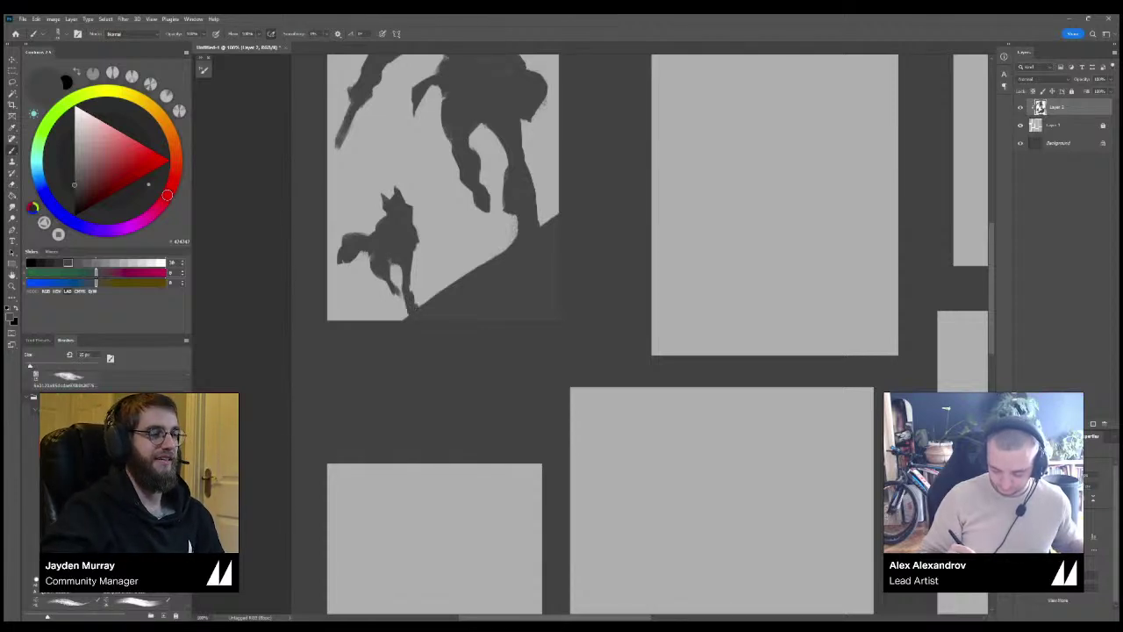
pyautogui.moveTo(418, 240); pyautogui.dragTo(422, 252)
pyautogui.hotkey('ctrl', '-')
pyautogui.hotkey('ctrl', '-')
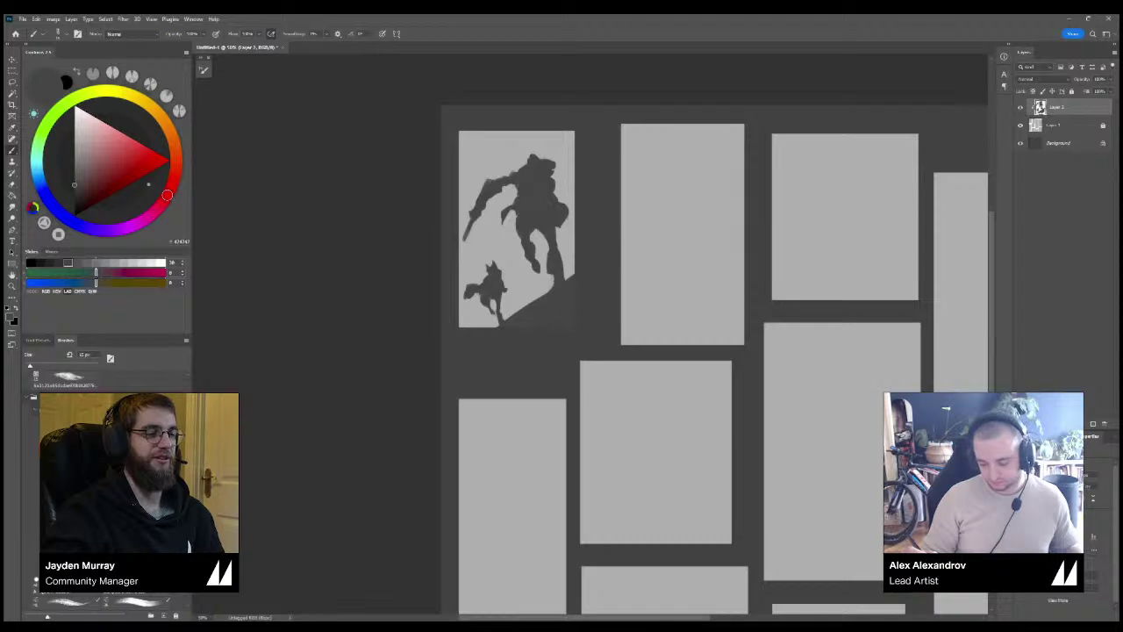
pyautogui.hotkey('ctrl', '+')
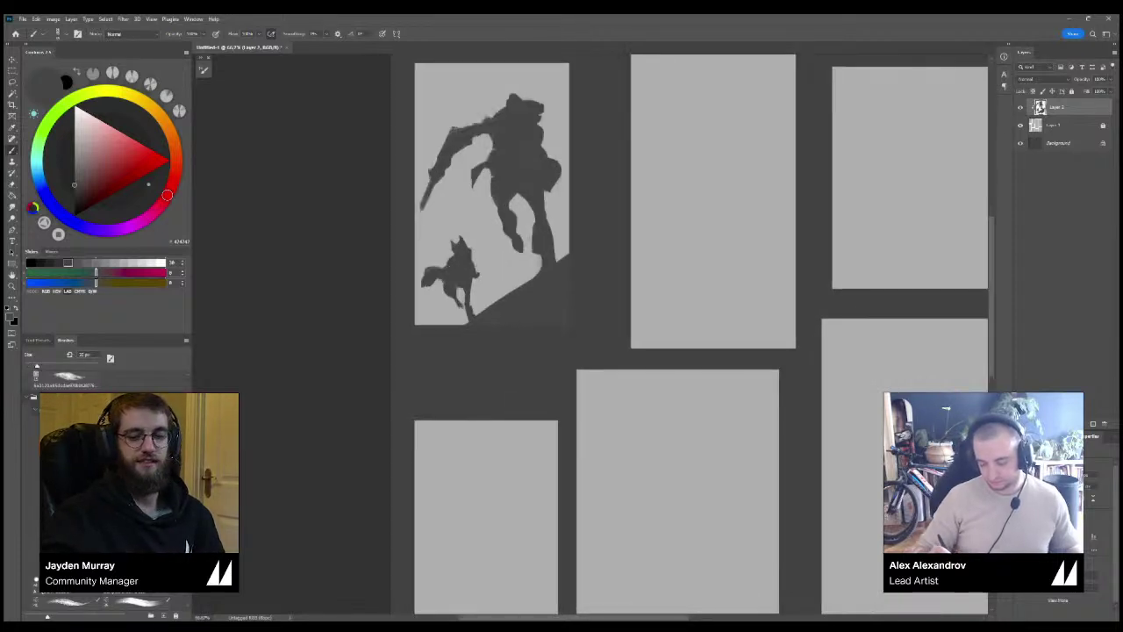
# Soften the slope's upper edge with a grey band, set the eyedropper to sample all layers, and lighten the band with a sampled light grey.
pyautogui.moveTo(561, 256); pyautogui.dragTo(447, 323)
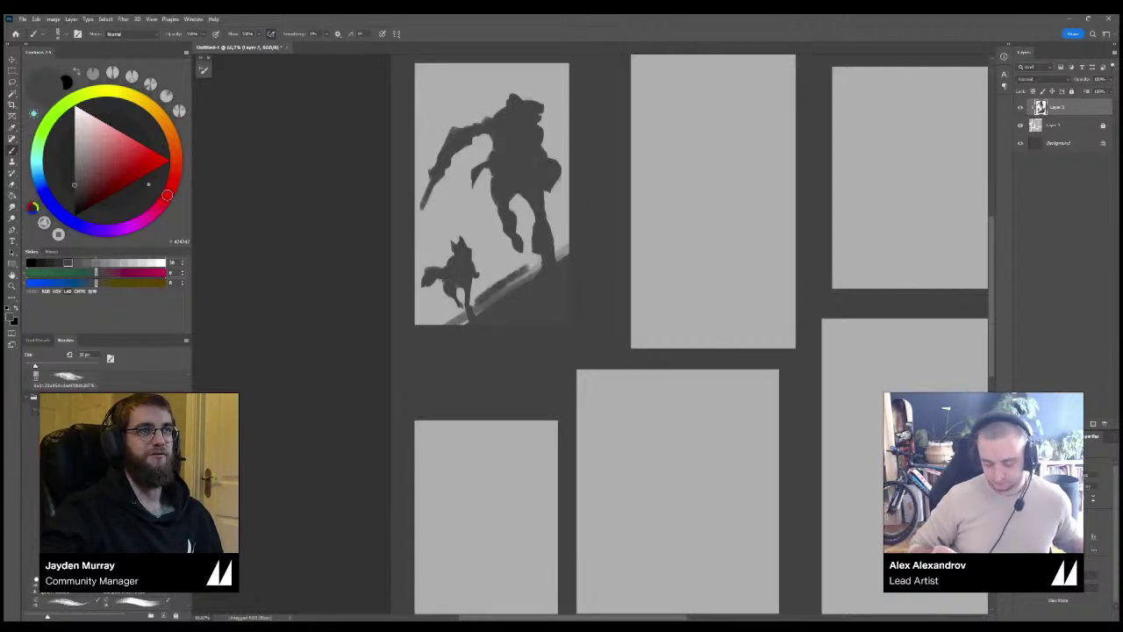
pyautogui.press('i')
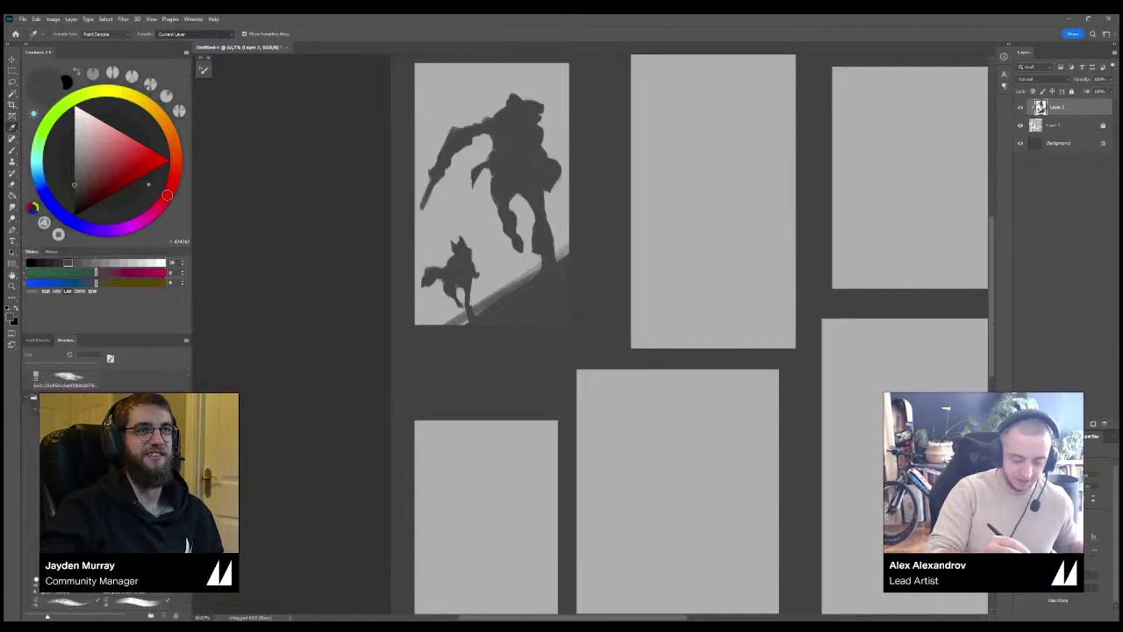
pyautogui.click(176, 55)
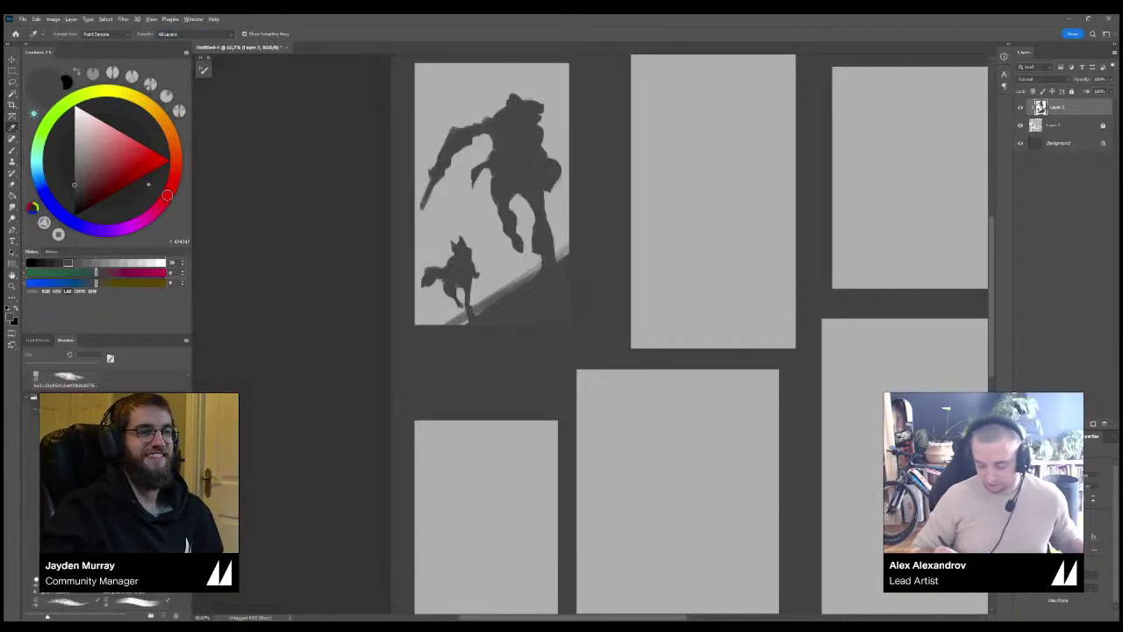
pyautogui.keyDown('alt'); pyautogui.click(505, 267); pyautogui.keyUp('alt')
pyautogui.press('b')
pyautogui.keyDown('alt'); pyautogui.click(504, 268); pyautogui.keyUp('alt')
pyautogui.moveTo(476, 305); pyautogui.dragTo(524, 275)
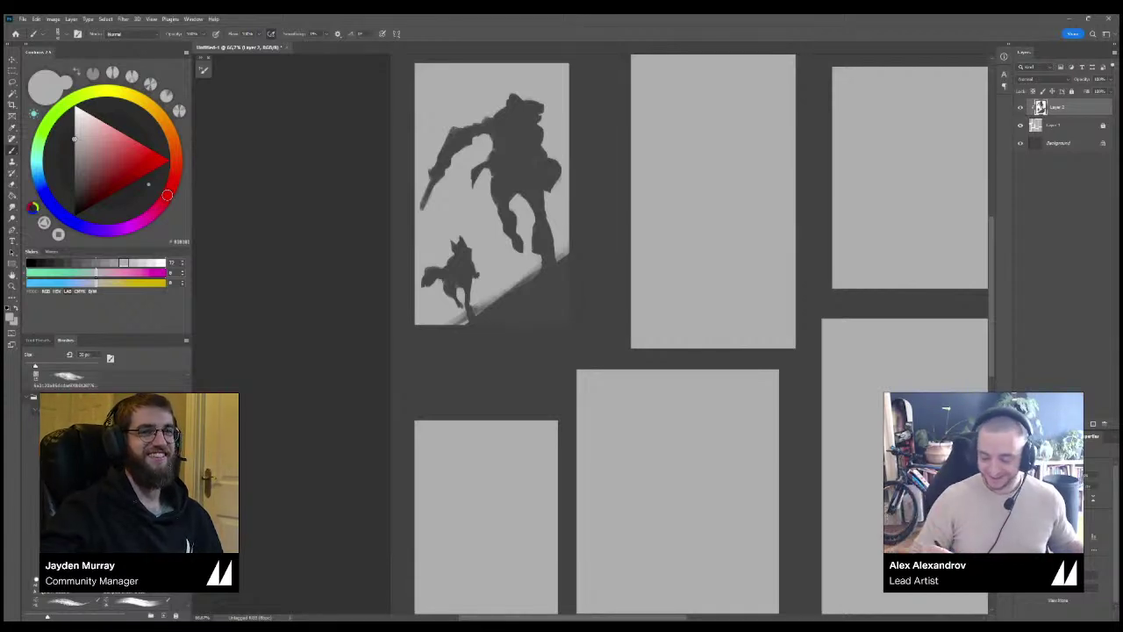
# Enlarge the brush and change the painting colour to a near-white grey.
pyautogui.click(143, 263)
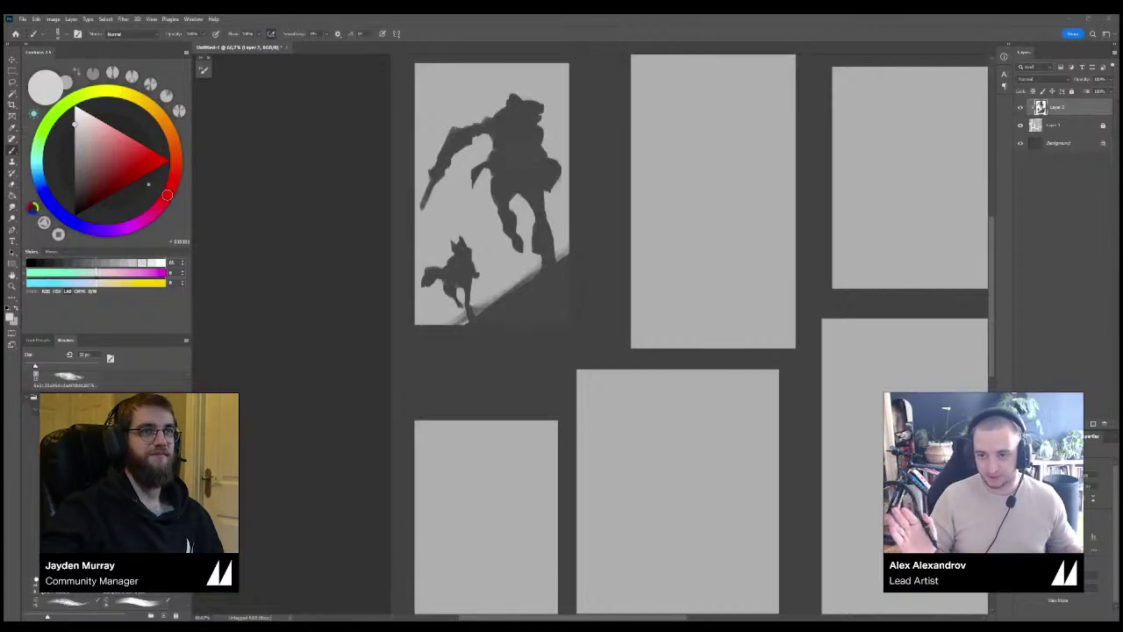
pyautogui.press(']')
pyautogui.moveTo(479, 187); pyautogui.dragTo(479, 203)
pyautogui.press(']')
pyautogui.hotkey('ctrl', 'z')
pyautogui.click(152, 262)
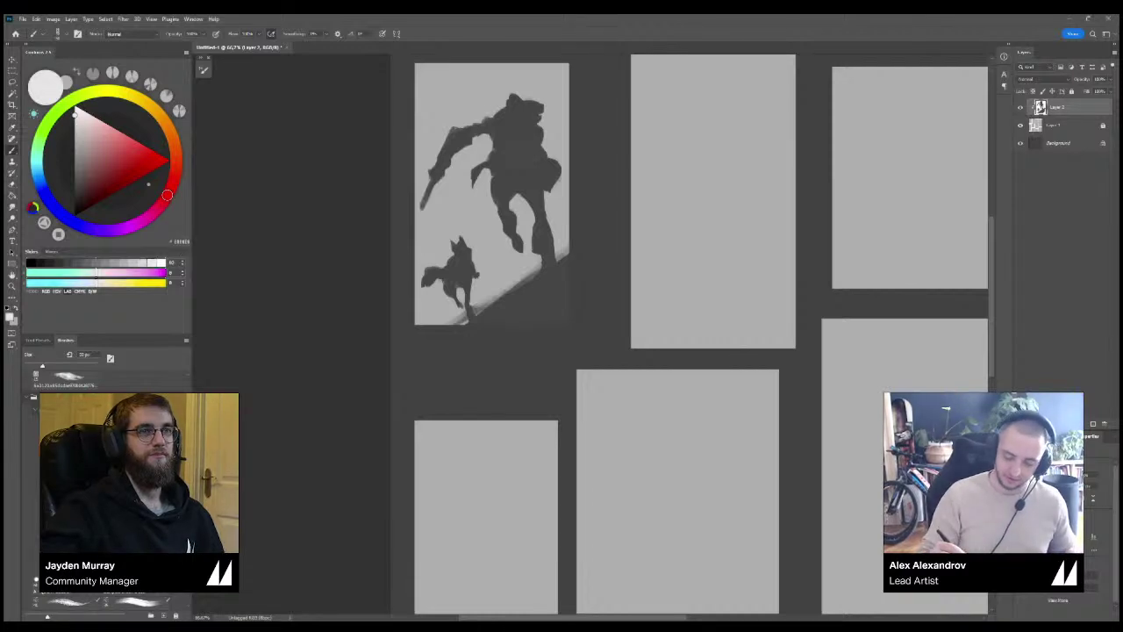
# Try out near-white moon shapes beside the figure's outstretched arm and above its shoulder.
pyautogui.moveTo(478, 138)
pyautogui.mouseDown()
pyautogui.moveTo(480, 154)
pyautogui.moveTo(486, 144)
pyautogui.moveTo(465, 186)
pyautogui.moveTo(473, 162)
pyautogui.mouseUp()
pyautogui.hotkey('ctrl', 'z')
pyautogui.hotkey('ctrl', 'z')
pyautogui.hotkey('ctrl', 'z')
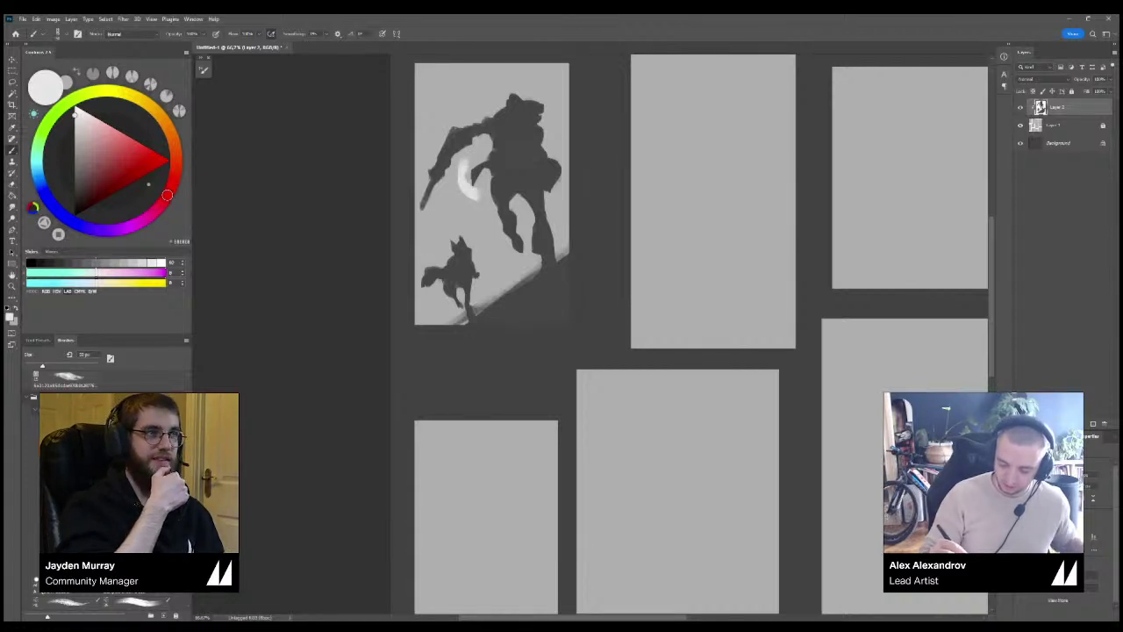
pyautogui.hotkey('ctrl', 'z')
pyautogui.moveTo(479, 97); pyautogui.dragTo(487, 114)
pyautogui.hotkey('ctrl', 'z')
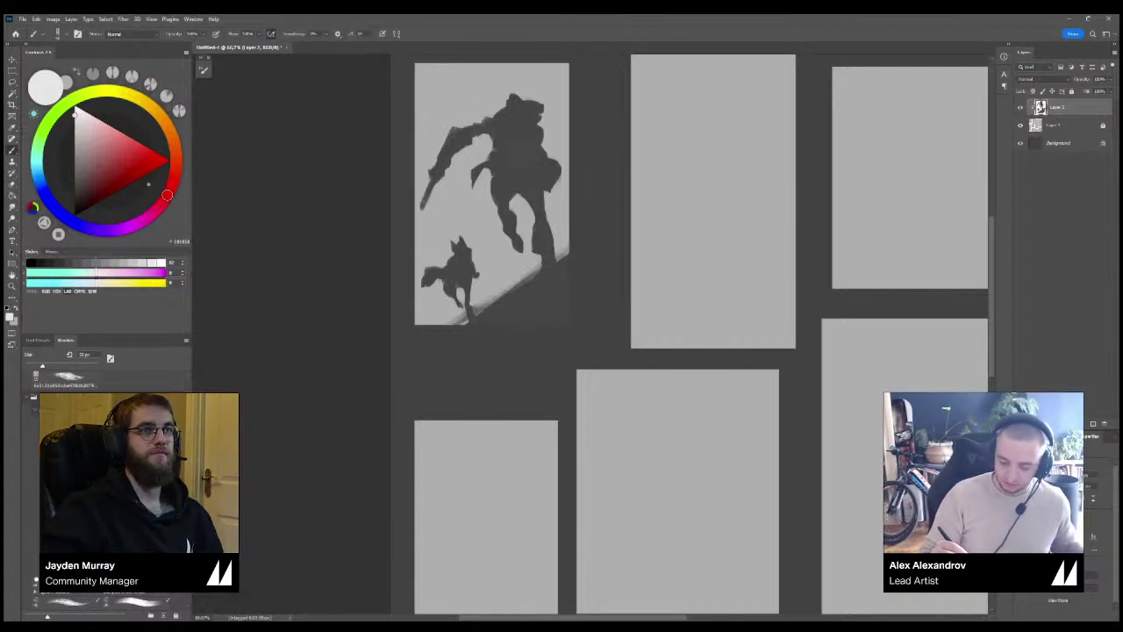
pyautogui.moveTo(474, 155)
pyautogui.mouseDown()
pyautogui.moveTo(494, 100)
pyautogui.moveTo(477, 140)
pyautogui.mouseUp()
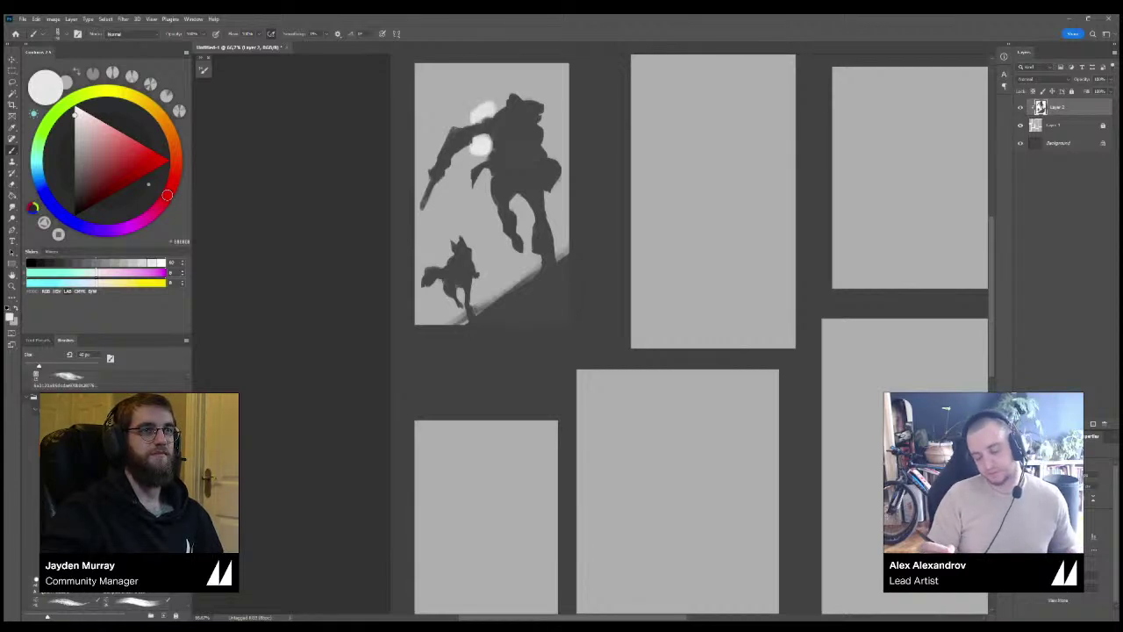
pyautogui.hotkey('ctrl', 'z')
pyautogui.hotkey('ctrl', 'z')
pyautogui.hotkey('ctrl', 'z')
pyautogui.hotkey('ctrl', 'z')
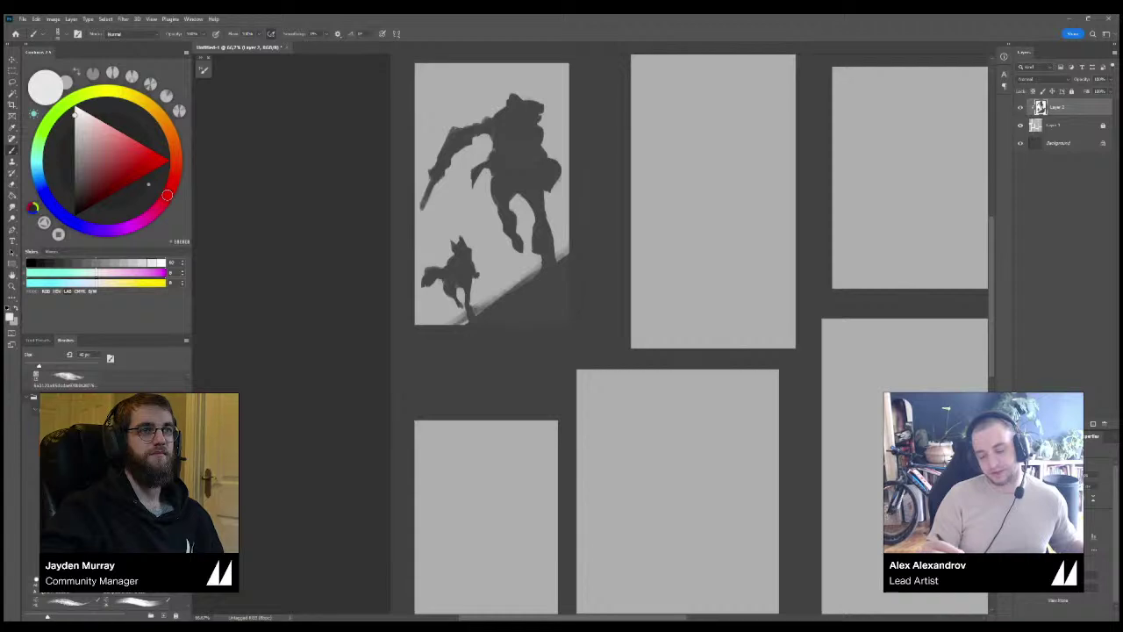
pyautogui.moveTo(458, 107); pyautogui.dragTo(488, 93)
pyautogui.hotkey('ctrl', 'z')
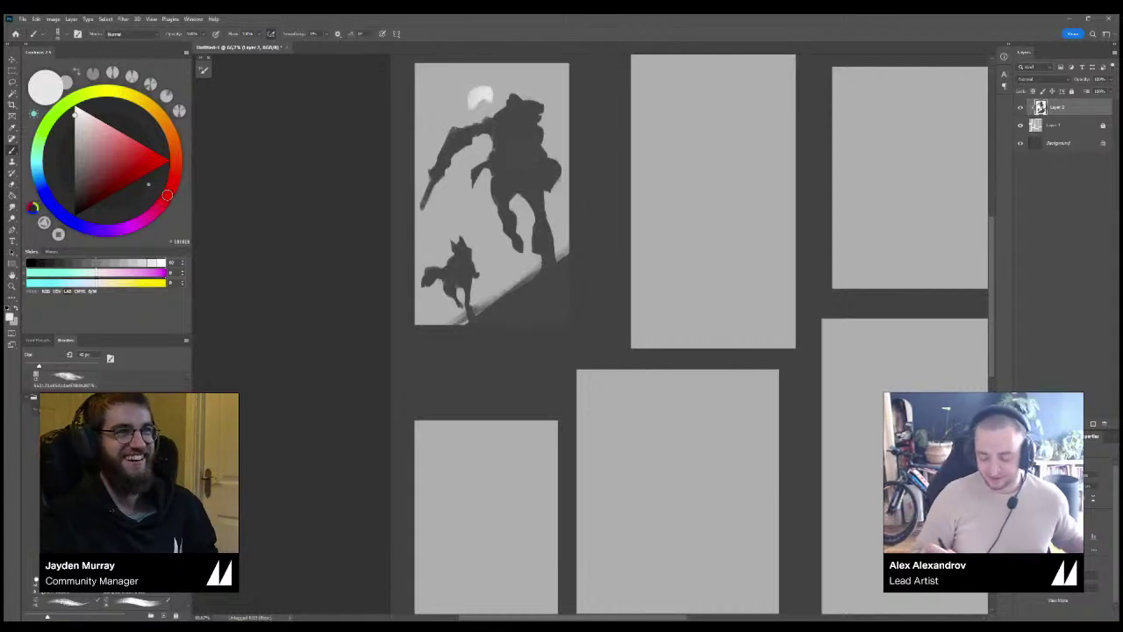
pyautogui.hotkey('ctrl', 'z')
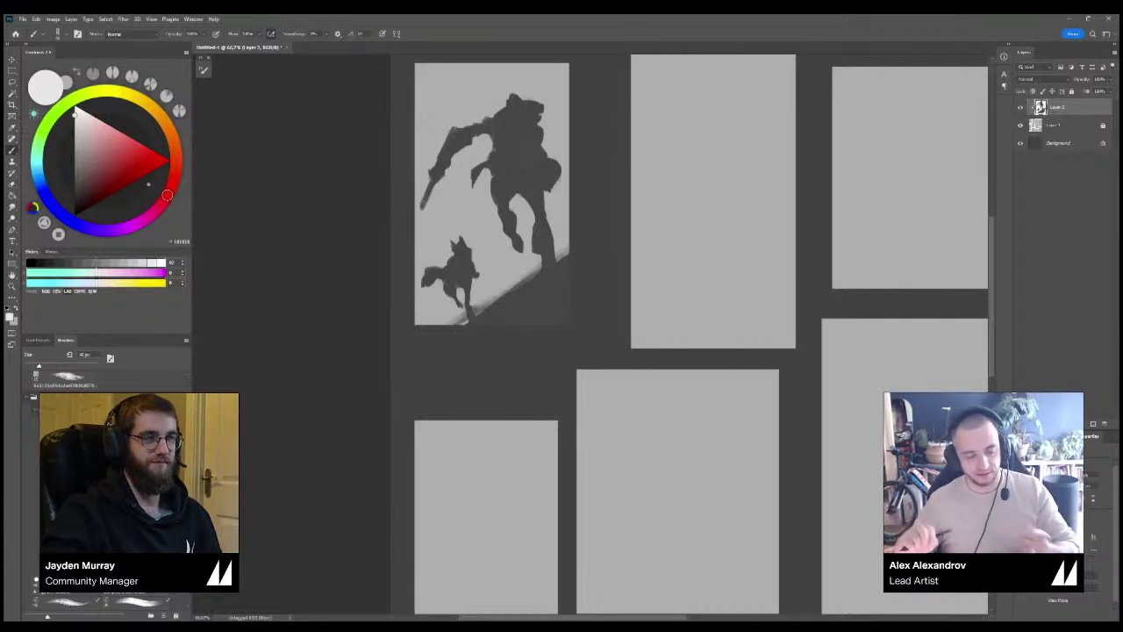
# Paint a near-white round moon above the figure's outstretched arm and sample the surrounding greys to shape its lower edge.
pyautogui.moveTo(484, 83)
pyautogui.mouseDown()
pyautogui.moveTo(468, 103)
pyautogui.moveTo(493, 87)
pyautogui.moveTo(470, 111)
pyautogui.moveTo(489, 105)
pyautogui.moveTo(465, 113)
pyautogui.moveTo(494, 97)
pyautogui.moveTo(477, 102)
pyautogui.mouseUp()
pyautogui.hotkey('ctrl', 'z')
pyautogui.hotkey('ctrl', 'z')
pyautogui.keyDown('alt'); pyautogui.click(485, 112); pyautogui.keyUp('alt')
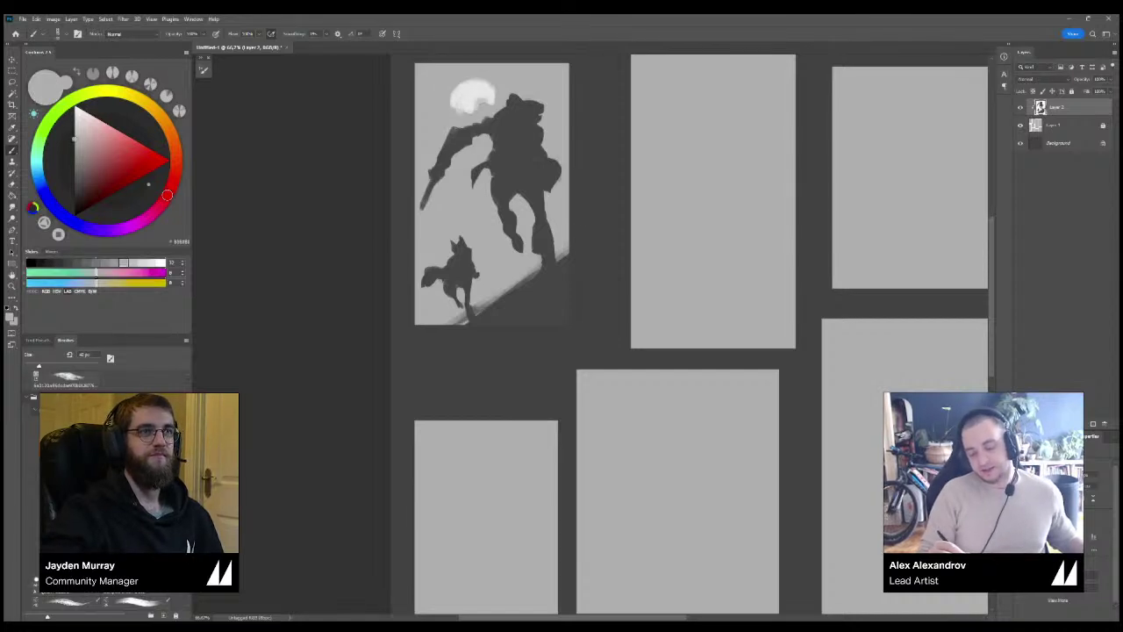
pyautogui.keyDown('alt'); pyautogui.click(490, 97); pyautogui.keyUp('alt')
pyautogui.keyDown('alt'); pyautogui.click(485, 104); pyautogui.keyUp('alt')
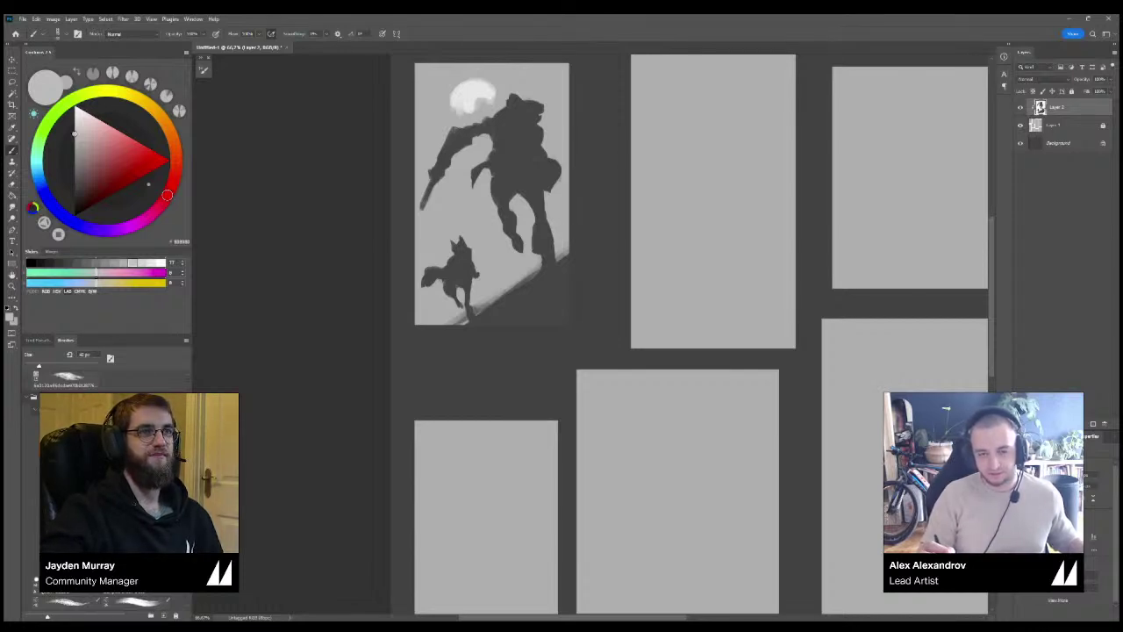
pyautogui.keyDown('alt'); pyautogui.click(474, 93); pyautogui.keyUp('alt')
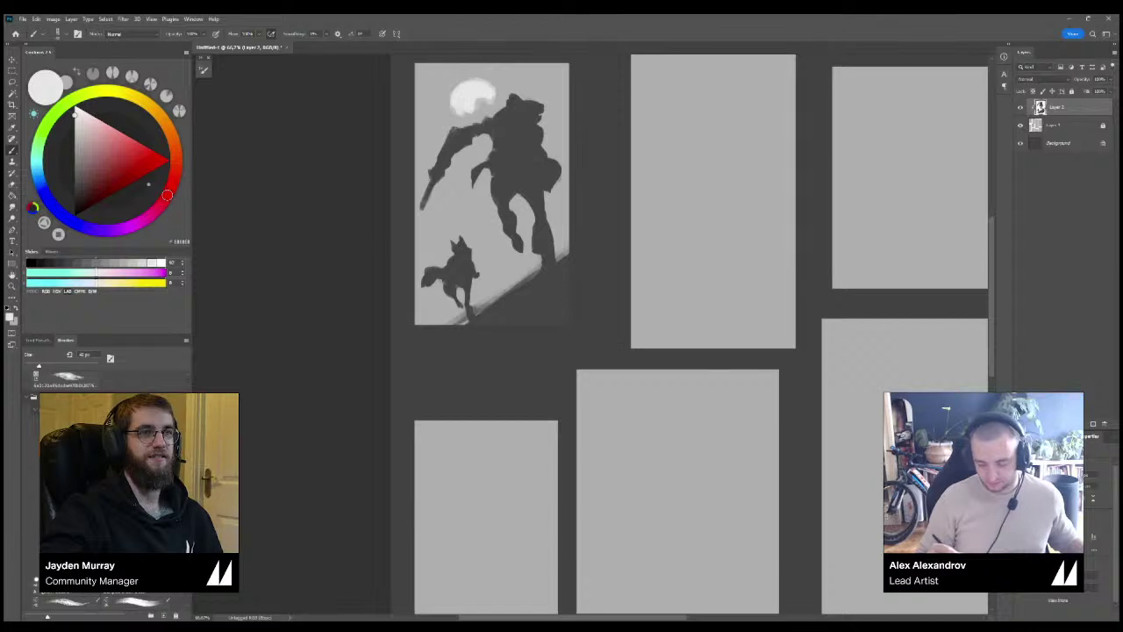
pyautogui.moveTo(417, 260); pyautogui.dragTo(433, 243)
pyautogui.hotkey('ctrl', 'z')
# Pick a mid-grey from the slope's edge and try an oval shape beneath the figure's arm.
pyautogui.keyDown('alt'); pyautogui.click(458, 266); pyautogui.keyUp('alt')
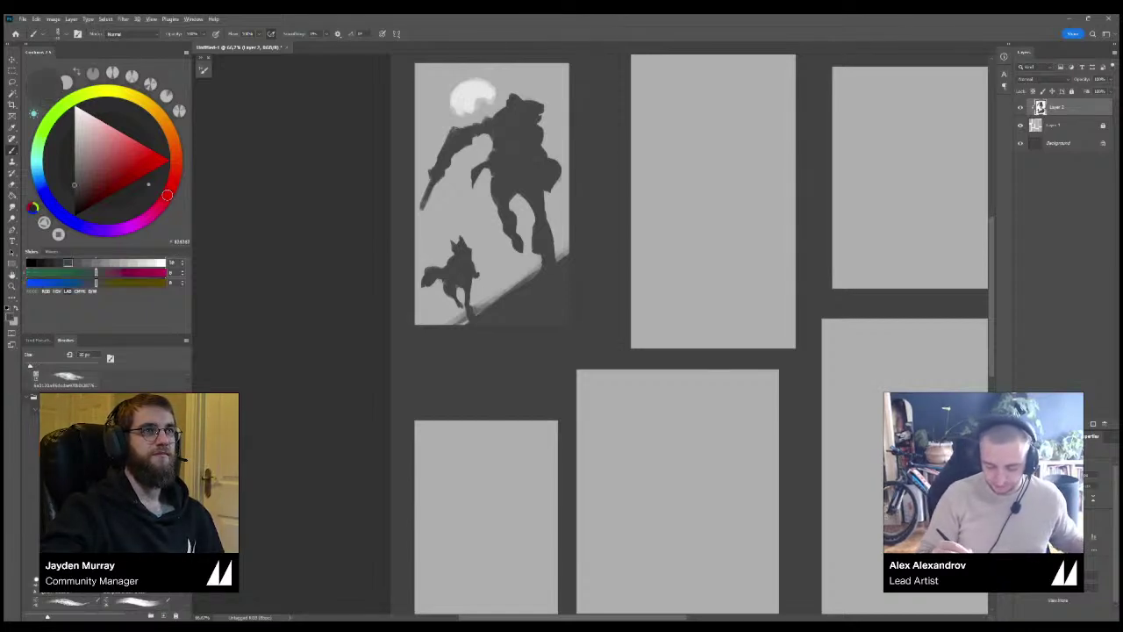
pyautogui.keyDown('alt'); pyautogui.click(482, 304); pyautogui.keyUp('alt')
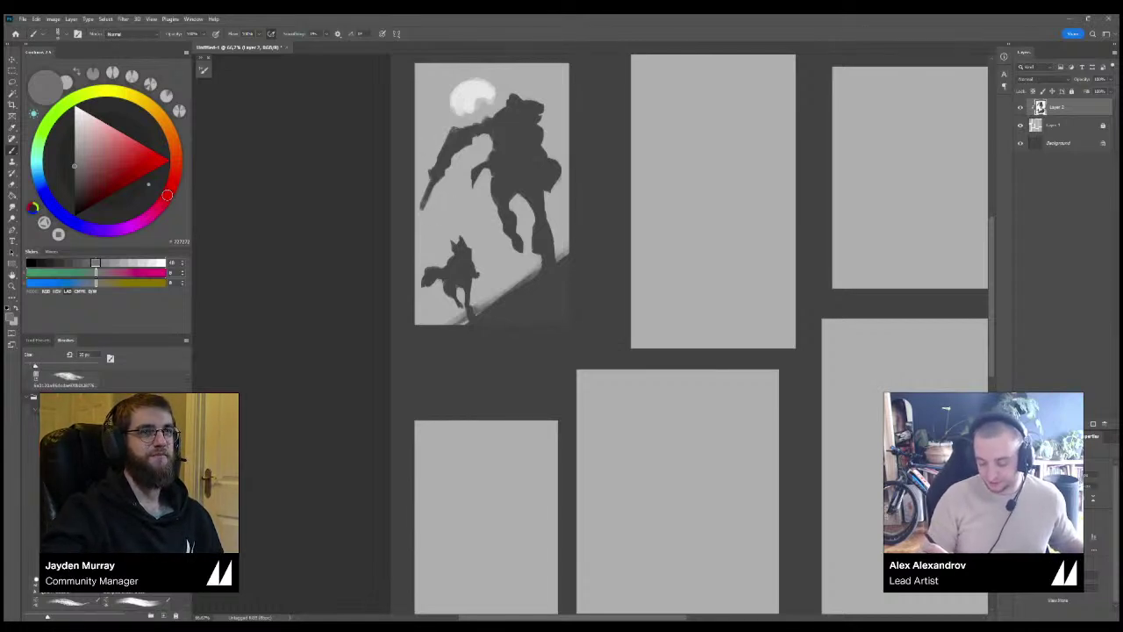
pyautogui.moveTo(432, 221)
pyautogui.mouseDown()
pyautogui.moveTo(466, 189)
pyautogui.moveTo(435, 230)
pyautogui.mouseUp()
pyautogui.hotkey('ctrl', 'z')
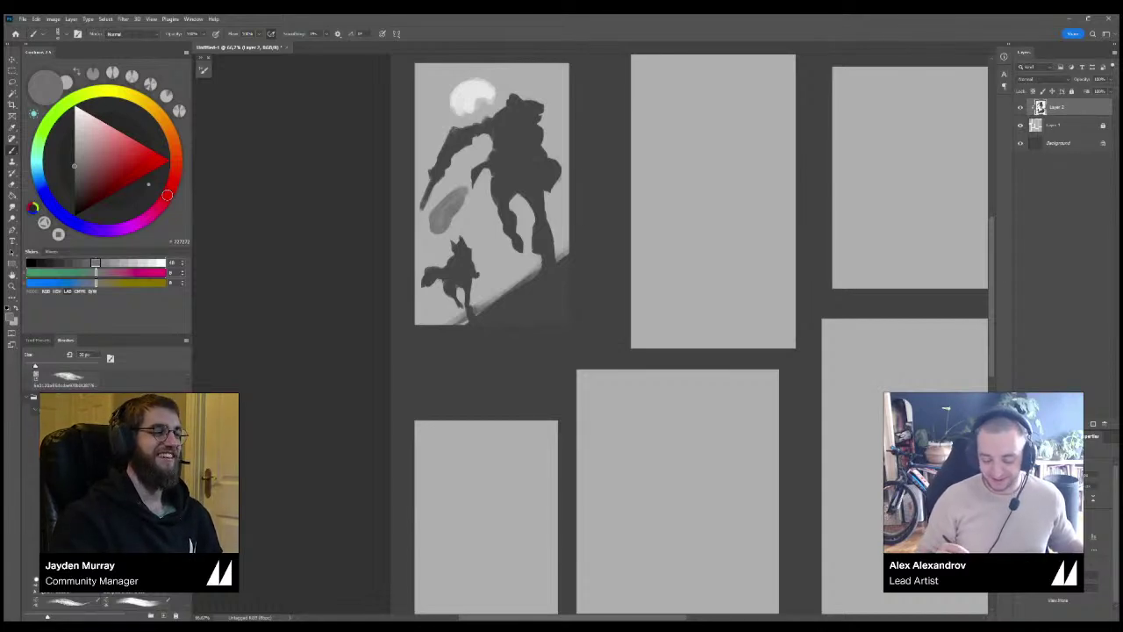
pyautogui.hotkey('ctrl', 'z')
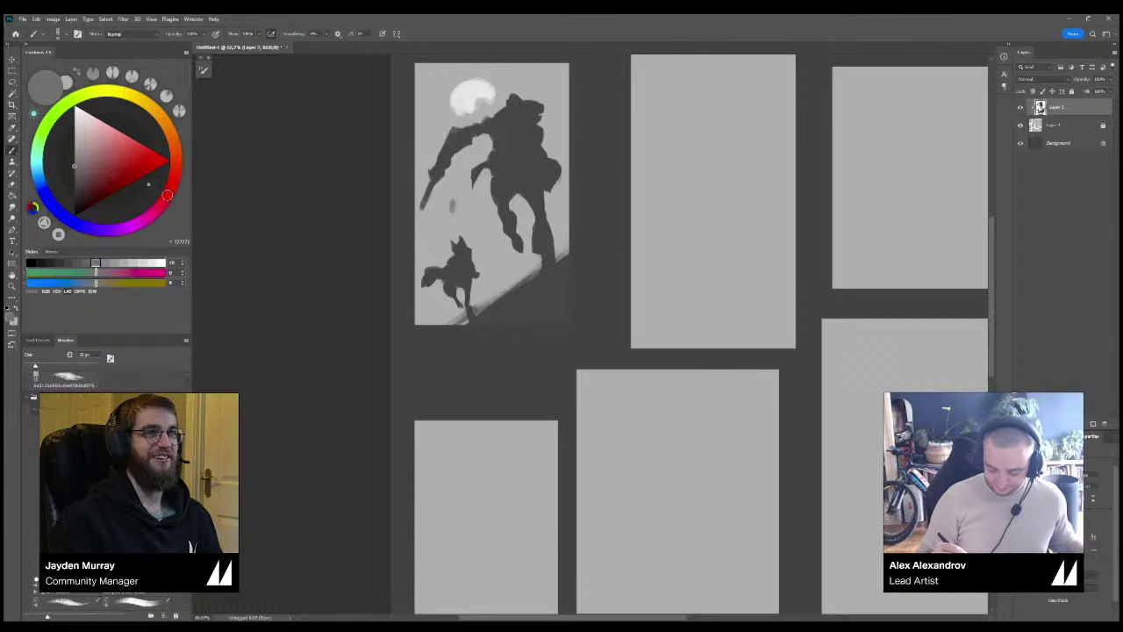
# Paint a mass of mid-grey background shapes behind the figure, from below its arm across to its legs.
pyautogui.moveTo(453, 193)
pyautogui.mouseDown()
pyautogui.moveTo(471, 228)
pyautogui.moveTo(490, 220)
pyautogui.moveTo(474, 219)
pyautogui.moveTo(456, 189)
pyautogui.moveTo(486, 183)
pyautogui.mouseUp()
pyautogui.hotkey('ctrl', 'z')
pyautogui.moveTo(486, 182)
pyautogui.mouseDown()
pyautogui.moveTo(483, 207)
pyautogui.moveTo(459, 195)
pyautogui.moveTo(447, 205)
pyautogui.moveTo(488, 181)
pyautogui.moveTo(479, 197)
pyautogui.mouseUp()
pyautogui.hotkey('ctrl', 'z')
pyautogui.hotkey('ctrl', 'z')
pyautogui.hotkey('ctrl', 'z')
pyautogui.hotkey('ctrl', 'z')
pyautogui.hotkey('ctrl', 'z')
pyautogui.hotkey('ctrl', 'z')
pyautogui.hotkey('ctrl', 'z')
pyautogui.moveTo(481, 193); pyautogui.dragTo(451, 218)
pyautogui.moveTo(472, 205)
pyautogui.mouseDown()
pyautogui.moveTo(464, 227)
pyautogui.moveTo(497, 239)
pyautogui.moveTo(518, 209)
pyautogui.moveTo(518, 230)
pyautogui.mouseUp()
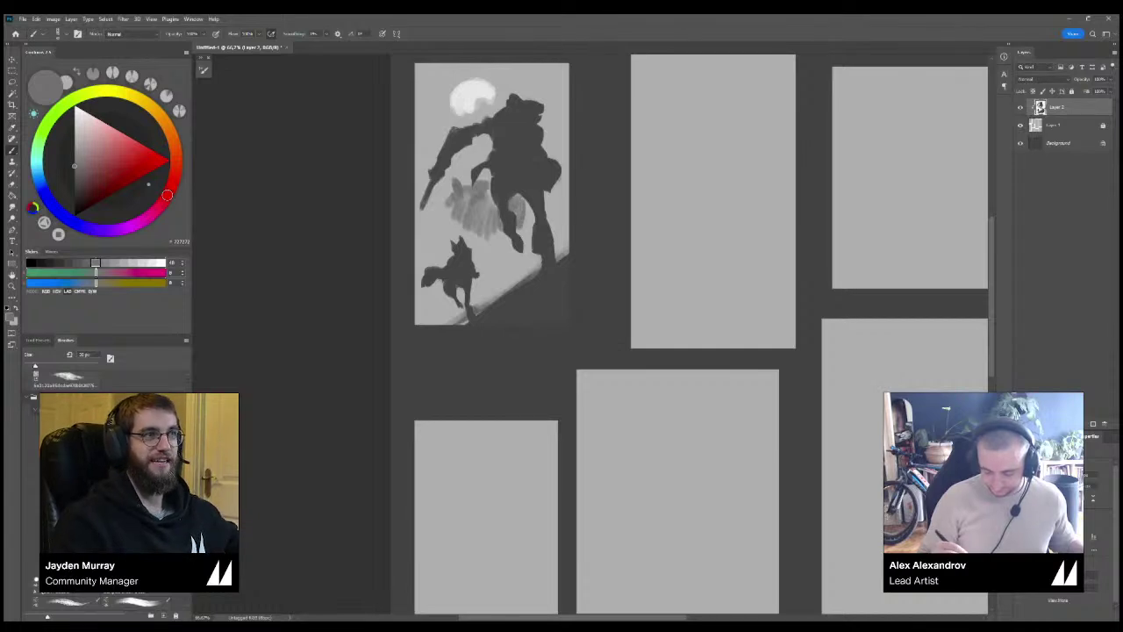
# Extend the mid-grey mass down toward the animal with a larger brush and add background patches along the frame's left edge.
pyautogui.press(']')
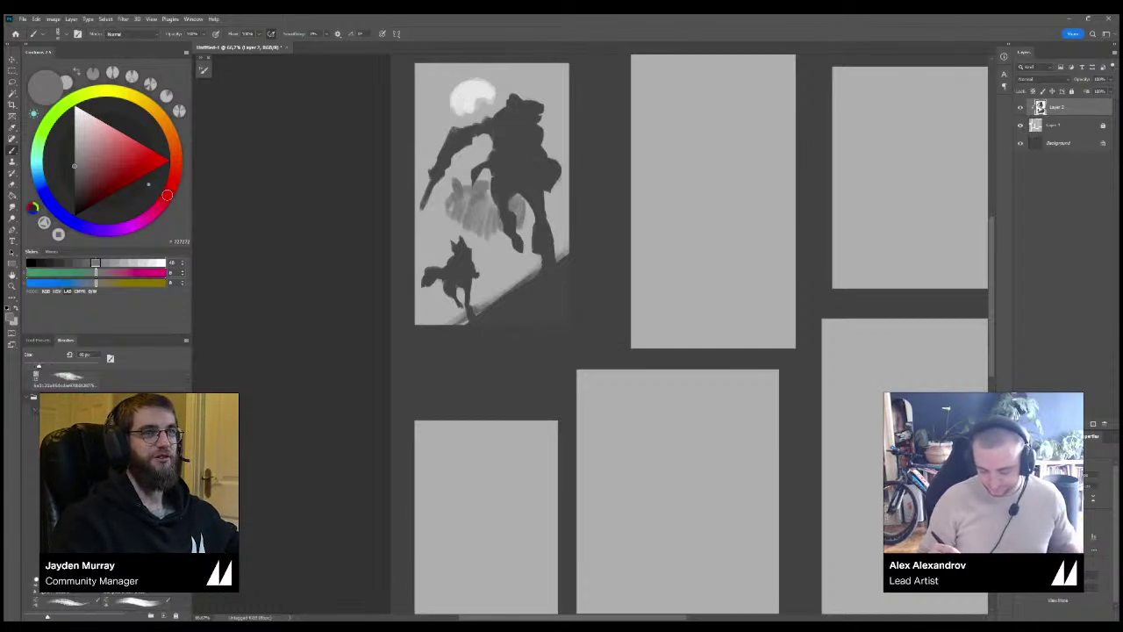
pyautogui.moveTo(486, 235)
pyautogui.mouseDown()
pyautogui.moveTo(496, 251)
pyautogui.moveTo(460, 227)
pyautogui.mouseUp()
pyautogui.moveTo(424, 137); pyautogui.dragTo(419, 157)
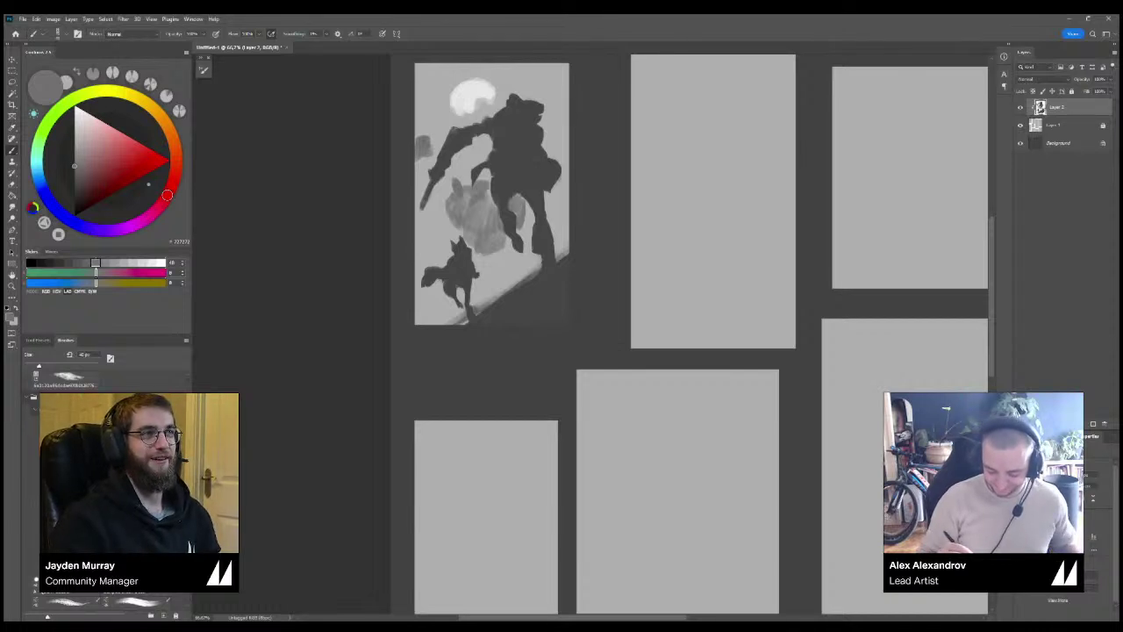
pyautogui.press(']')
pyautogui.moveTo(418, 182)
pyautogui.mouseDown()
pyautogui.moveTo(444, 222)
pyautogui.moveTo(438, 256)
pyautogui.moveTo(423, 258)
pyautogui.moveTo(493, 258)
pyautogui.moveTo(505, 243)
pyautogui.mouseUp()
pyautogui.hotkey('ctrl', 'z')
pyautogui.press(']')
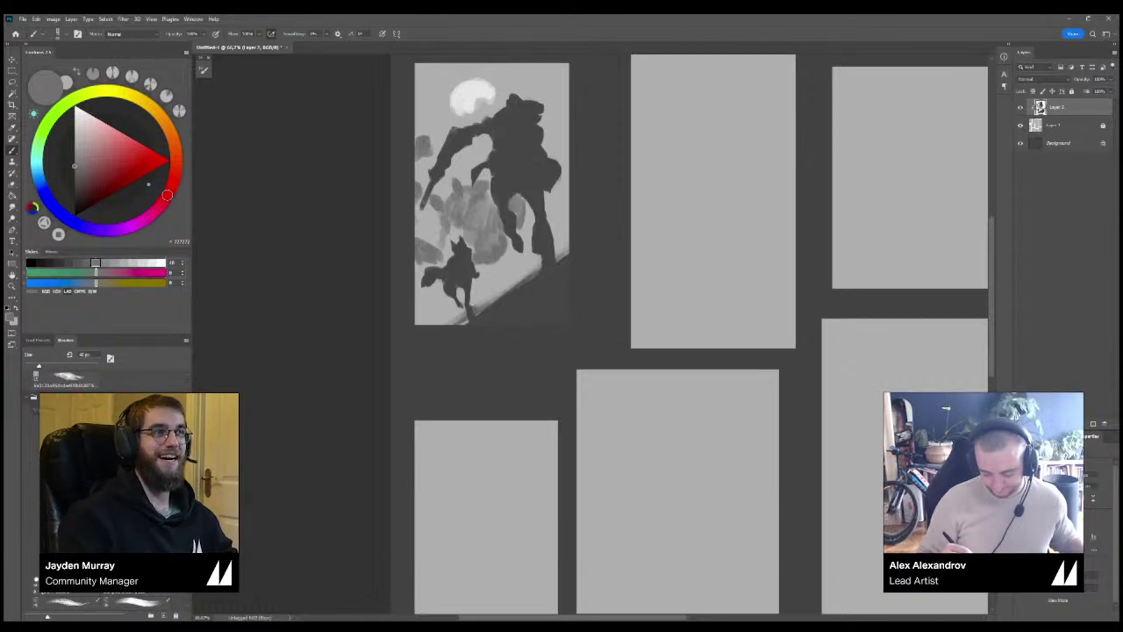
# Add smaller mid-grey strokes behind the animal in the frame's lower-left corner and a patch beside the figure's right leg.
pyautogui.press('[')
pyautogui.press('[')
pyautogui.moveTo(430, 293)
pyautogui.mouseDown()
pyautogui.moveTo(453, 316)
pyautogui.moveTo(448, 309)
pyautogui.mouseUp()
pyautogui.moveTo(433, 286)
pyautogui.mouseDown()
pyautogui.moveTo(442, 303)
pyautogui.moveTo(419, 276)
pyautogui.moveTo(420, 323)
pyautogui.mouseUp()
pyautogui.press(']')
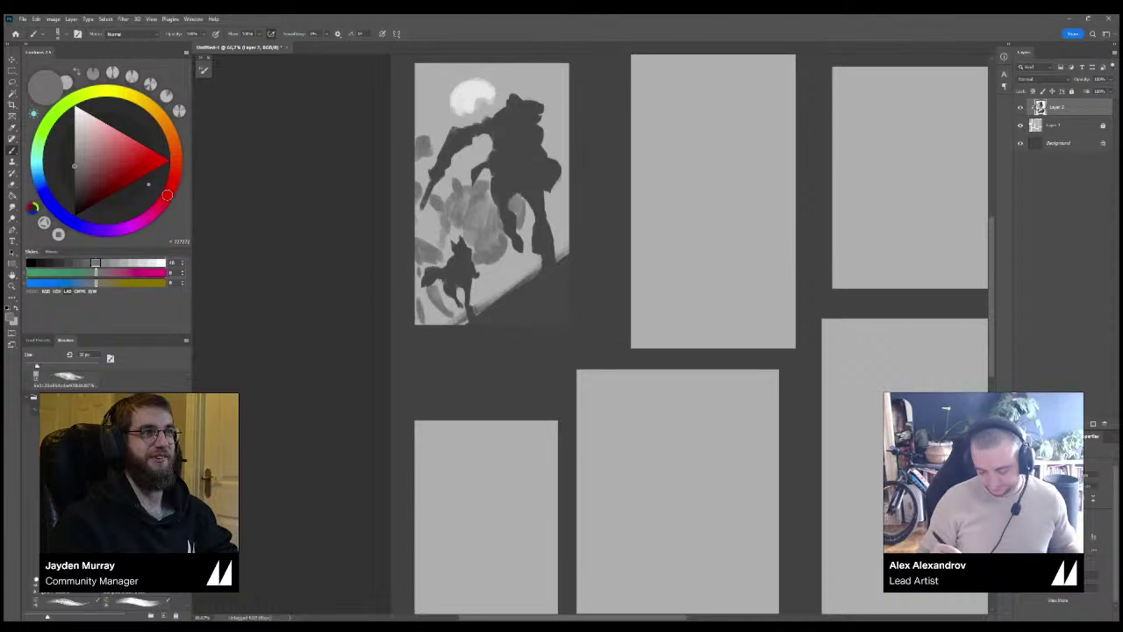
pyautogui.press('[')
pyautogui.moveTo(549, 201)
pyautogui.mouseDown()
pyautogui.moveTo(566, 220)
pyautogui.moveTo(552, 217)
pyautogui.moveTo(552, 194)
pyautogui.moveTo(505, 244)
pyautogui.moveTo(453, 237)
pyautogui.moveTo(433, 201)
pyautogui.mouseUp()
# Refine the background shapes with sampled greys, touching up between the figure's legs and in the frame's lower-left corner.
pyautogui.press(']')
pyautogui.press('[')
pyautogui.press('[')
pyautogui.keyDown('alt'); pyautogui.click(443, 193); pyautogui.keyUp('alt')
pyautogui.keyDown('alt'); pyautogui.click(452, 209); pyautogui.keyUp('alt')
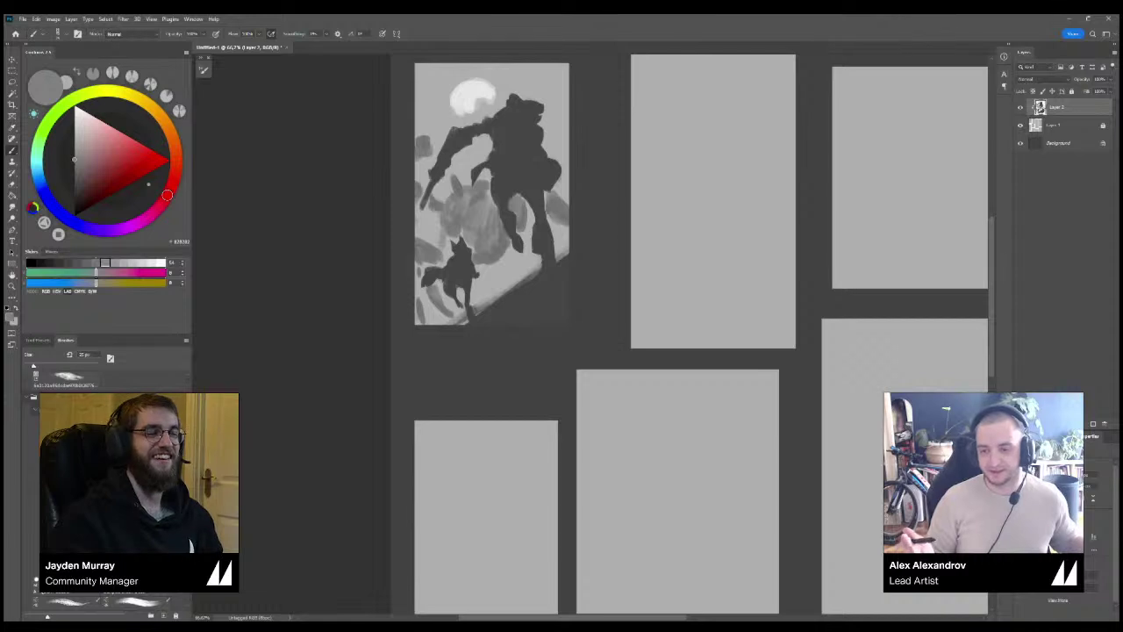
pyautogui.keyDown('alt'); pyautogui.click(439, 114); pyautogui.keyUp('alt')
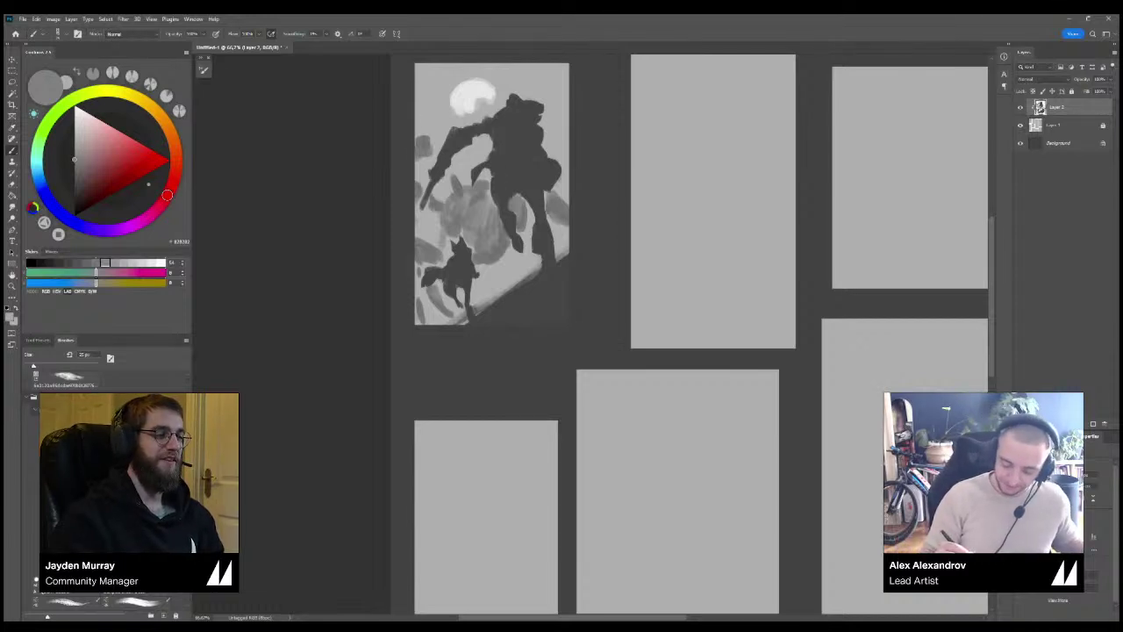
pyautogui.keyDown('alt'); pyautogui.click(478, 221); pyautogui.keyUp('alt')
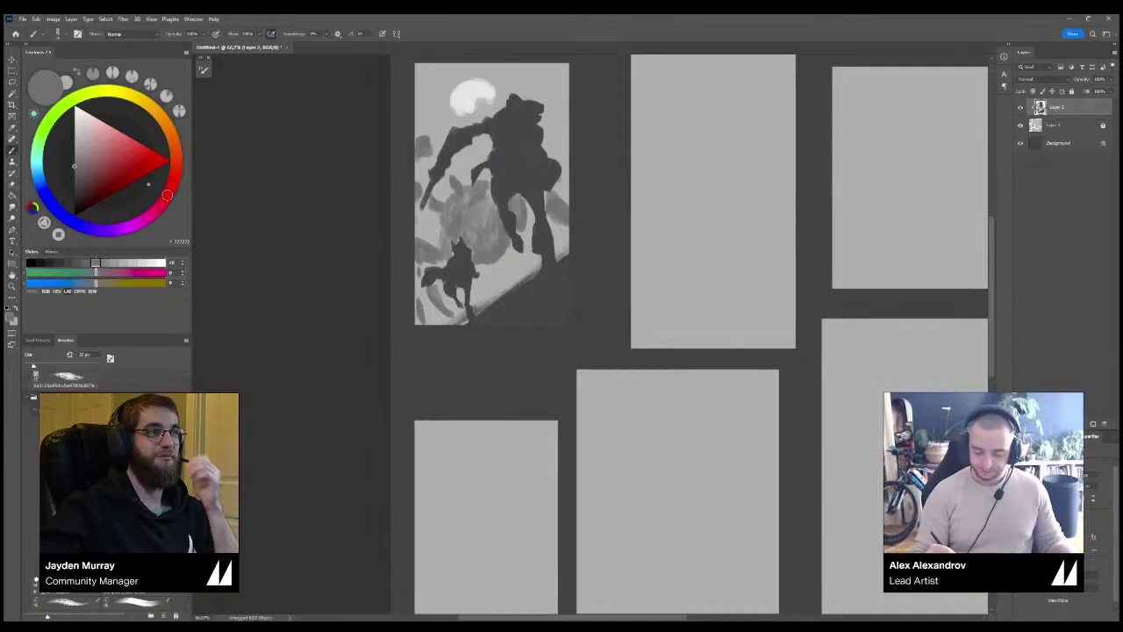
pyautogui.moveTo(530, 210); pyautogui.dragTo(529, 229)
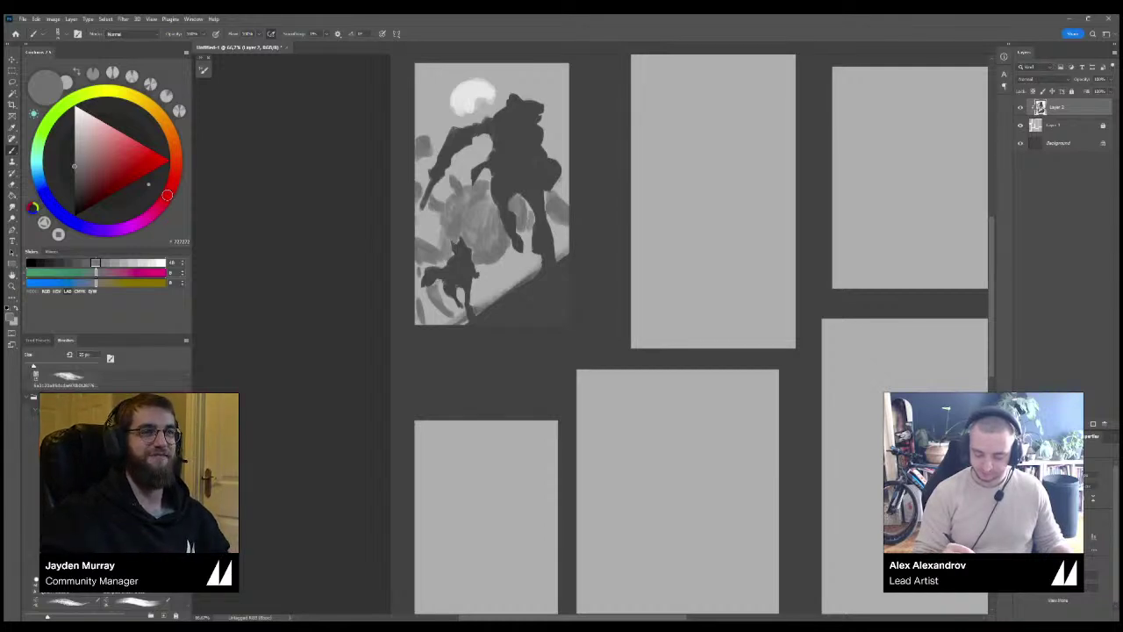
pyautogui.moveTo(416, 286); pyautogui.dragTo(428, 324)
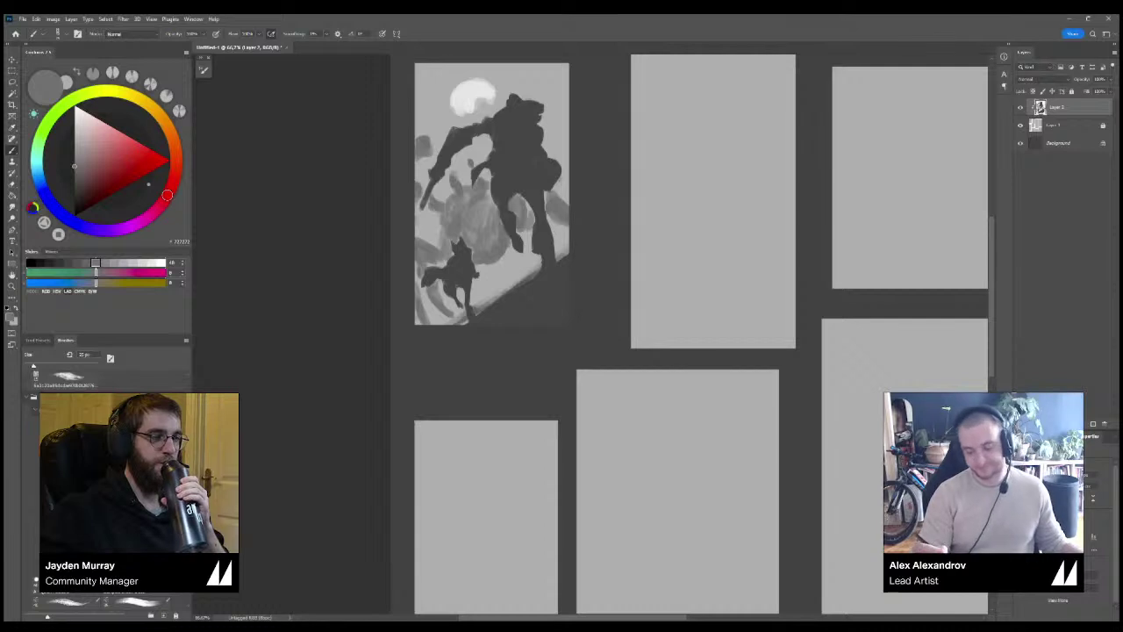
# Sample a dark grey and try a first stroke in the empty frame beside the completed thumbnail.
pyautogui.hotkey('ctrl', '-')
pyautogui.hotkey('ctrl', '-')
pyautogui.hotkey('ctrl', '+')
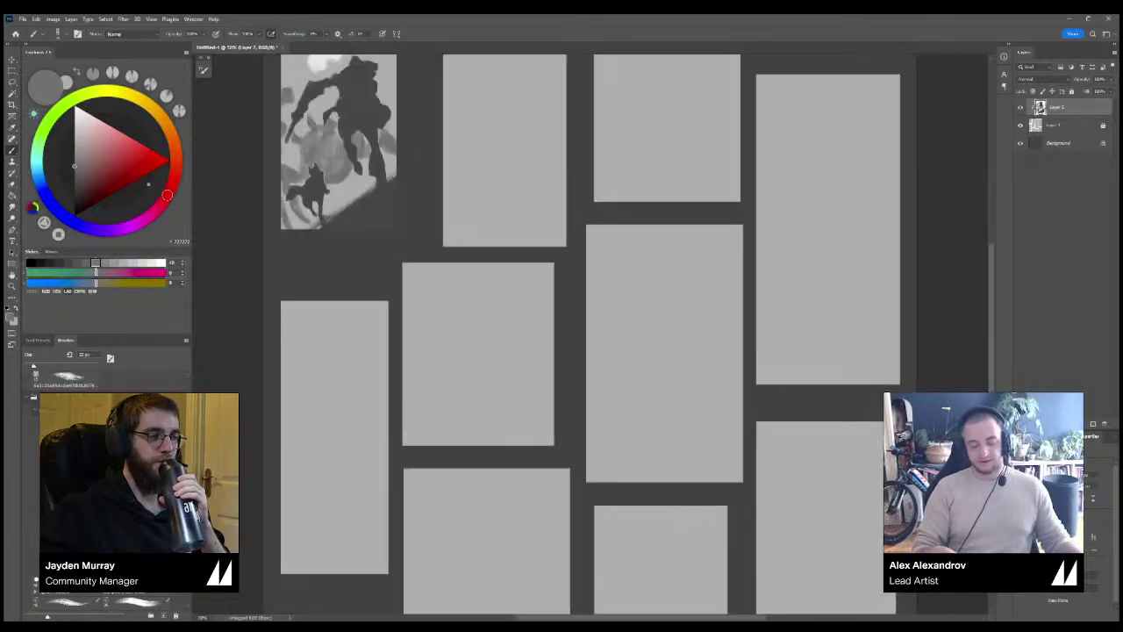
pyautogui.moveTo(508, 237); pyautogui.dragTo(588, 373)
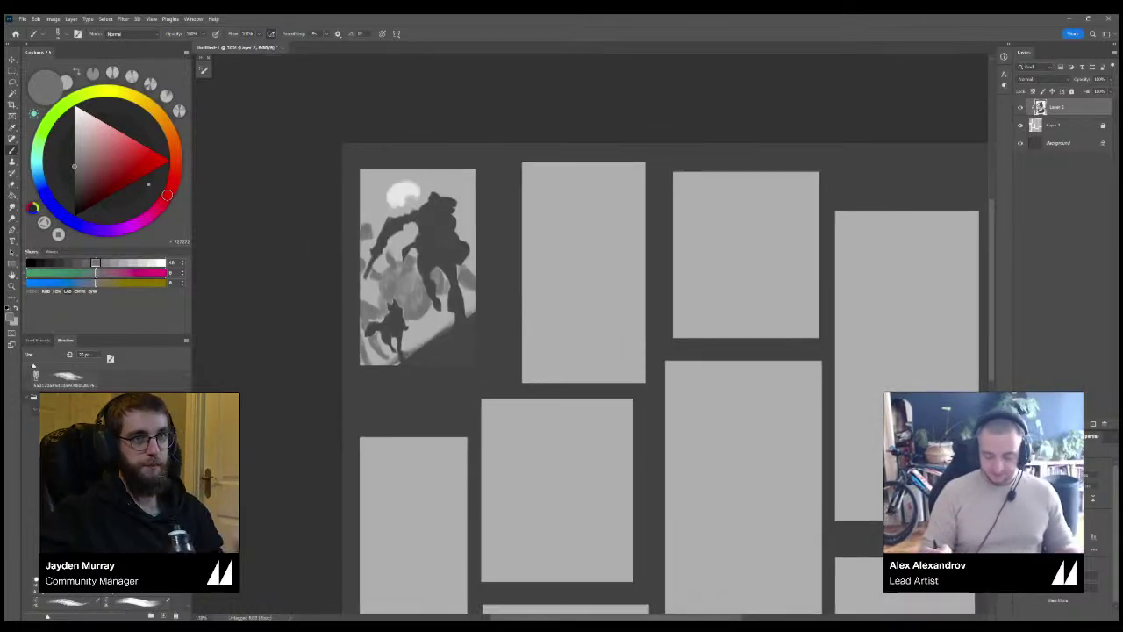
pyautogui.hotkey('ctrl', '0')
pyautogui.scroll(3, 588, 202)
pyautogui.keyDown('alt'); pyautogui.click(304, 99); pyautogui.keyUp('alt')
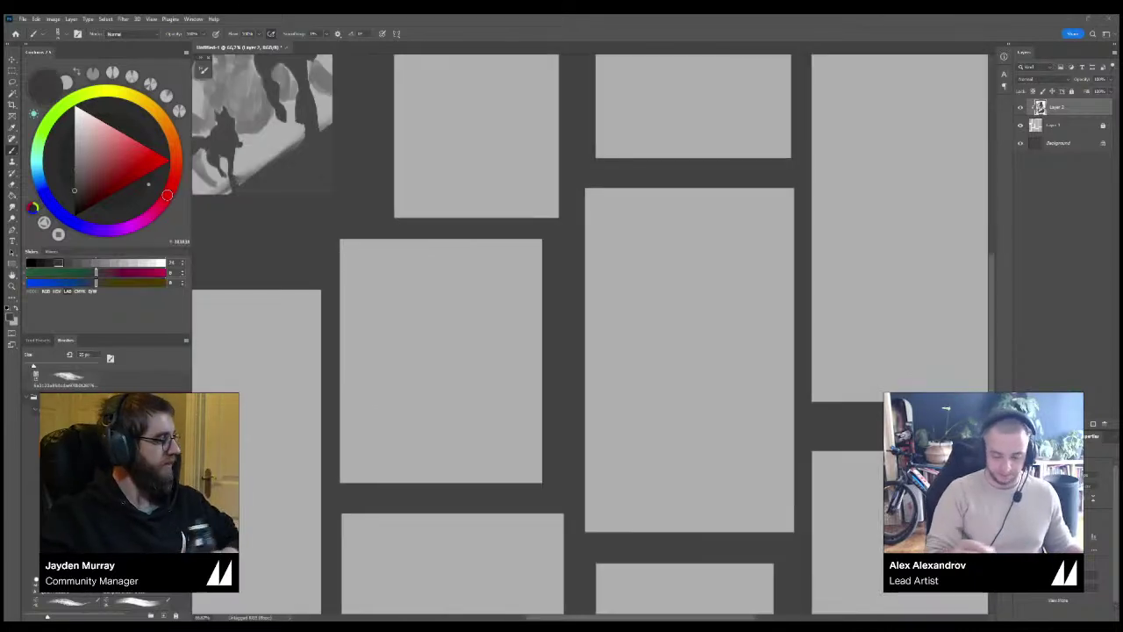
pyautogui.moveTo(438, 175); pyautogui.dragTo(520, 322)
pyautogui.moveTo(569, 161); pyautogui.dragTo(549, 183)
pyautogui.hotkey('ctrl', 'z')
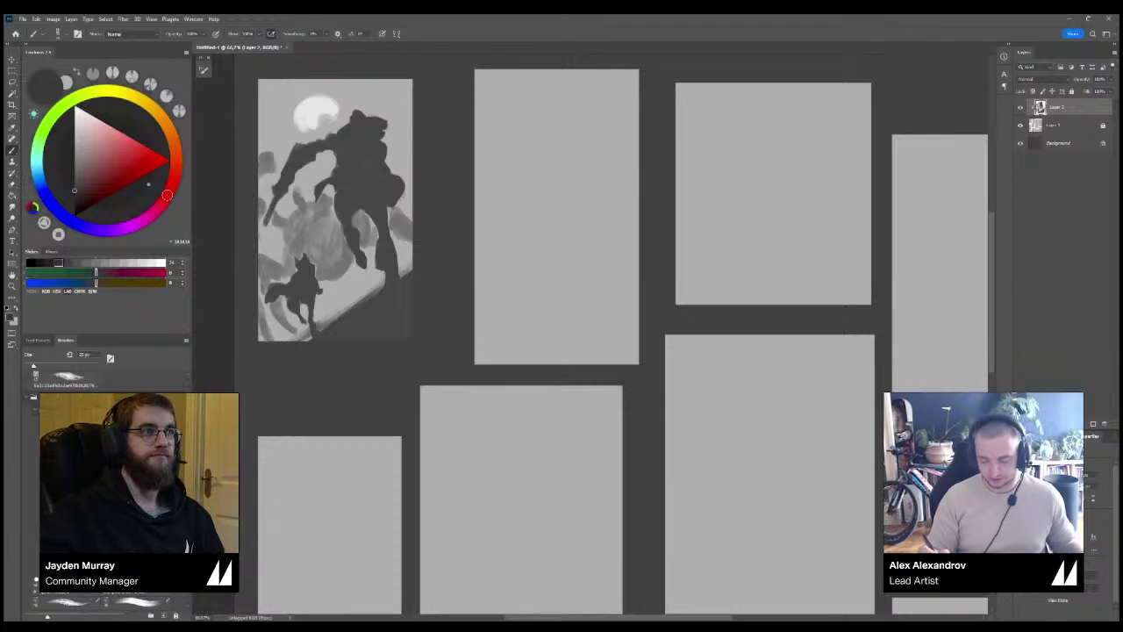
# Sample the figure's dark grey and try a short curved stroke from the second frame's left edge.
pyautogui.keyDown('alt'); pyautogui.click(354, 166); pyautogui.keyUp('alt')
pyautogui.moveTo(475, 274); pyautogui.dragTo(512, 286)
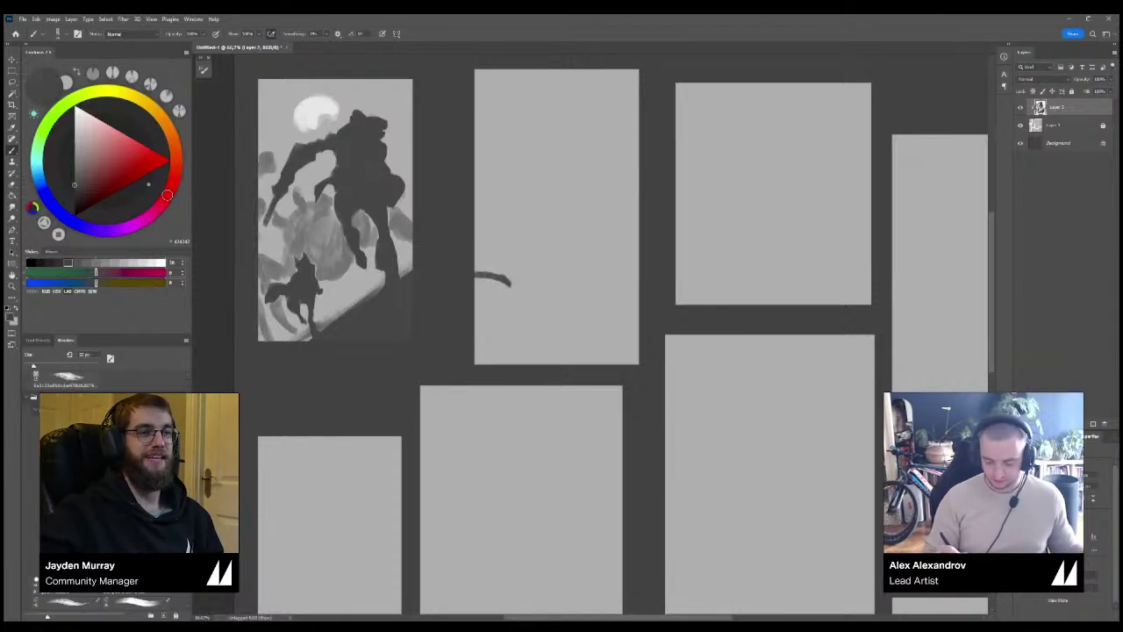
pyautogui.hotkey('ctrl', 'z')
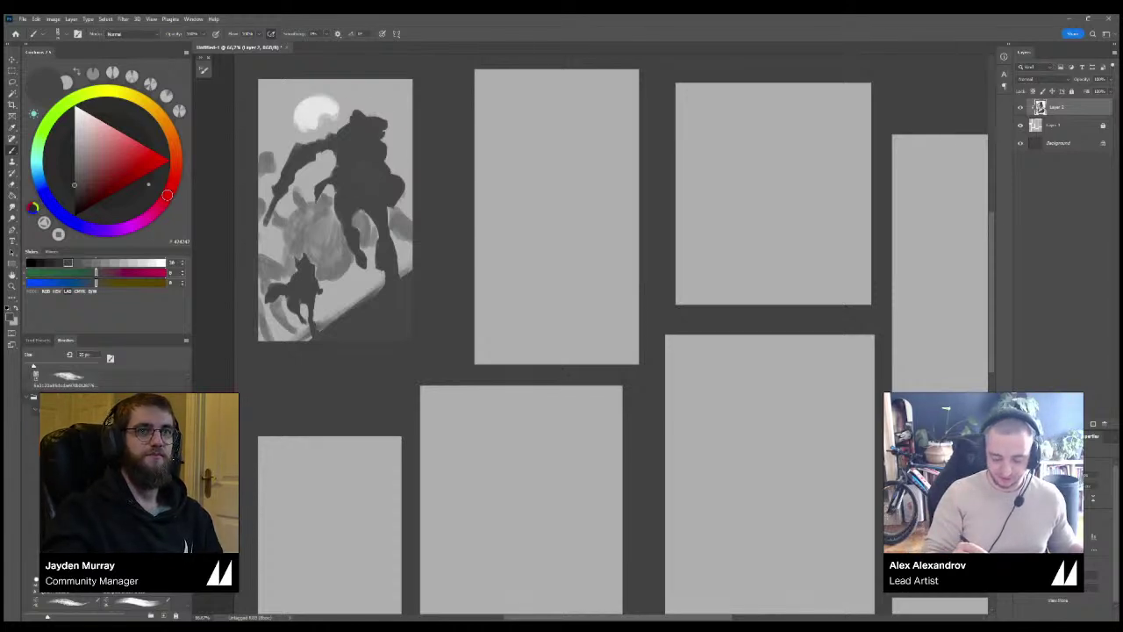
pyautogui.moveTo(479, 227); pyautogui.dragTo(523, 218)
pyautogui.hotkey('ctrl', 'z')
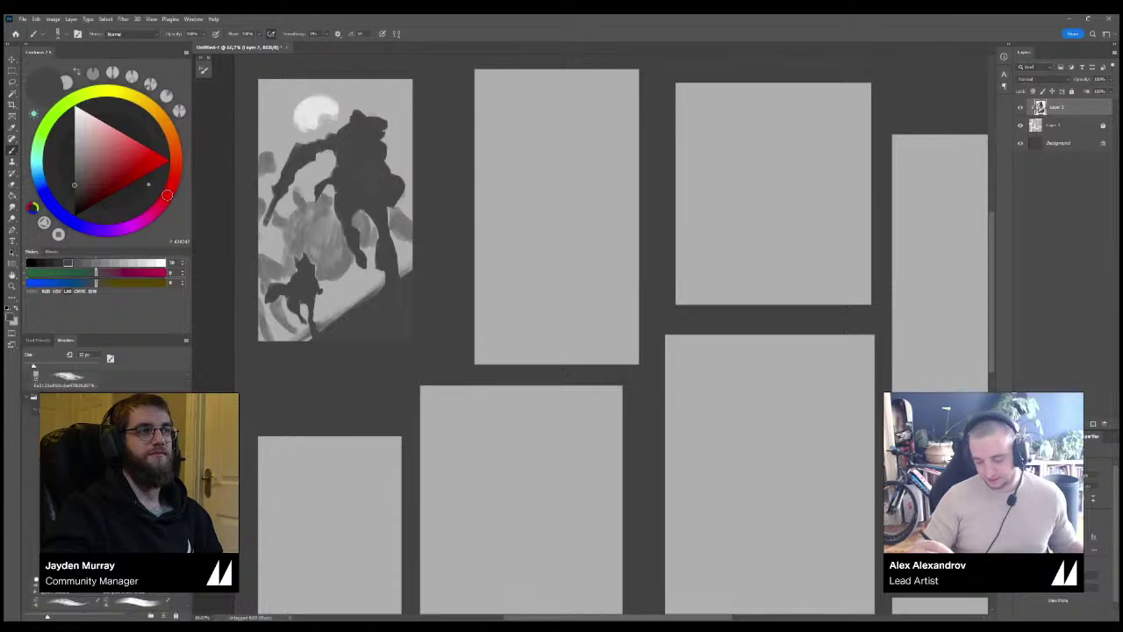
pyautogui.moveTo(524, 122)
pyautogui.mouseDown()
pyautogui.moveTo(523, 144)
pyautogui.moveTo(503, 133)
pyautogui.moveTo(512, 114)
pyautogui.mouseUp()
pyautogui.hotkey('ctrl', 'z')
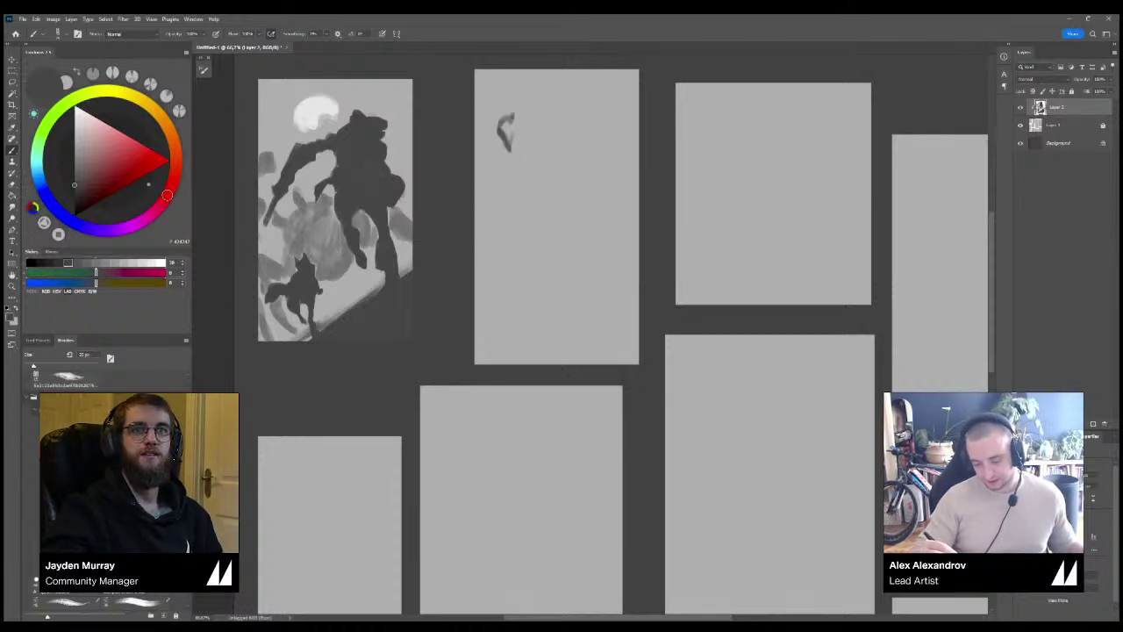
pyautogui.hotkey('ctrl', 'z')
pyautogui.click(551, 173)
pyautogui.hotkey('ctrl', 'z')
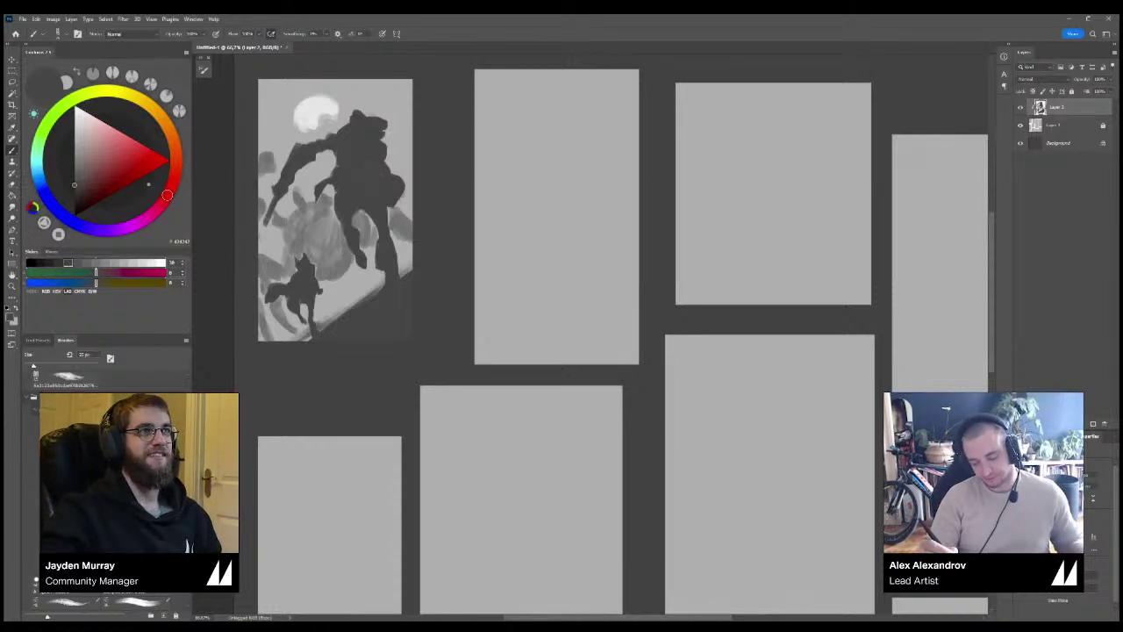
pyautogui.moveTo(524, 156)
pyautogui.mouseDown()
pyautogui.moveTo(537, 116)
pyautogui.moveTo(521, 114)
pyautogui.moveTo(532, 121)
pyautogui.moveTo(513, 128)
pyautogui.moveTo(547, 116)
pyautogui.moveTo(507, 133)
pyautogui.moveTo(528, 136)
pyautogui.moveTo(553, 117)
pyautogui.mouseUp()
pyautogui.hotkey('ctrl', 'z')
# Sketch the figure's pointed head, shoulders and upper arm in dark grey near the top of the second frame.
pyautogui.moveTo(552, 116)
pyautogui.mouseDown()
pyautogui.moveTo(505, 165)
pyautogui.moveTo(576, 149)
pyautogui.moveTo(507, 174)
pyautogui.moveTo(509, 198)
pyautogui.moveTo(544, 162)
pyautogui.moveTo(536, 194)
pyautogui.moveTo(521, 174)
pyautogui.moveTo(501, 186)
pyautogui.moveTo(516, 175)
pyautogui.mouseUp()
pyautogui.moveTo(516, 175)
pyautogui.mouseDown()
pyautogui.moveTo(512, 186)
pyautogui.moveTo(523, 175)
pyautogui.mouseUp()
pyautogui.moveTo(523, 175); pyautogui.dragTo(516, 191)
pyautogui.moveTo(525, 149)
pyautogui.mouseDown()
pyautogui.moveTo(510, 163)
pyautogui.moveTo(544, 140)
pyautogui.moveTo(561, 137)
pyautogui.moveTo(567, 151)
pyautogui.moveTo(538, 132)
pyautogui.mouseUp()
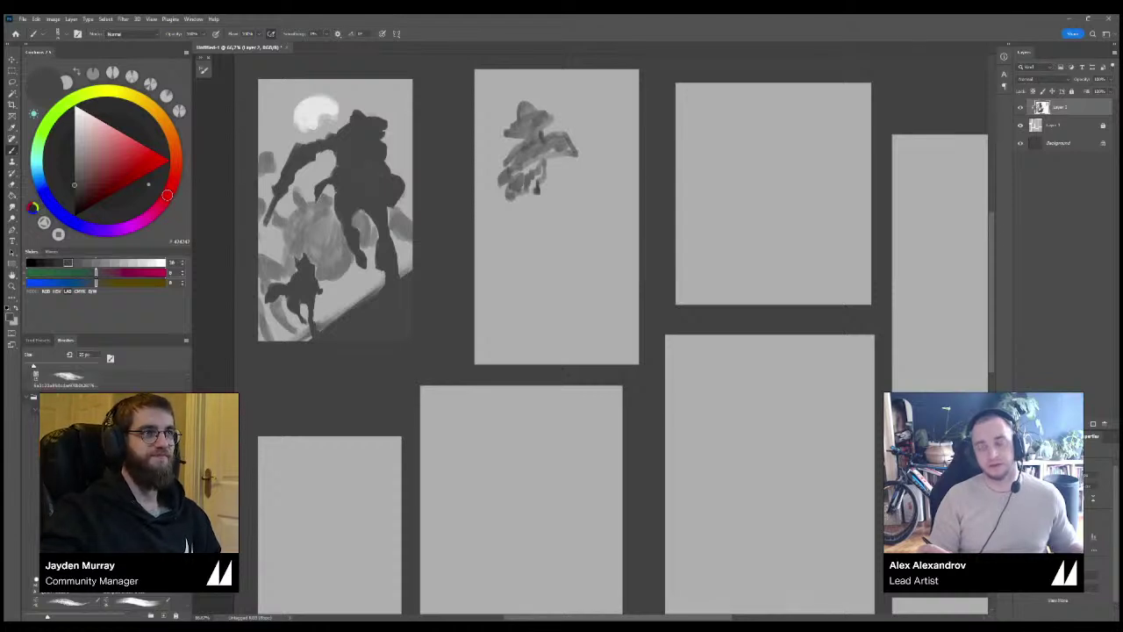
# Fill the right side and underside of the second figure's torso with dark grey strokes and rework its right edge.
pyautogui.moveTo(545, 172)
pyautogui.mouseDown()
pyautogui.moveTo(573, 158)
pyautogui.moveTo(547, 179)
pyautogui.moveTo(579, 170)
pyautogui.moveTo(544, 190)
pyautogui.moveTo(570, 184)
pyautogui.moveTo(578, 158)
pyautogui.mouseUp()
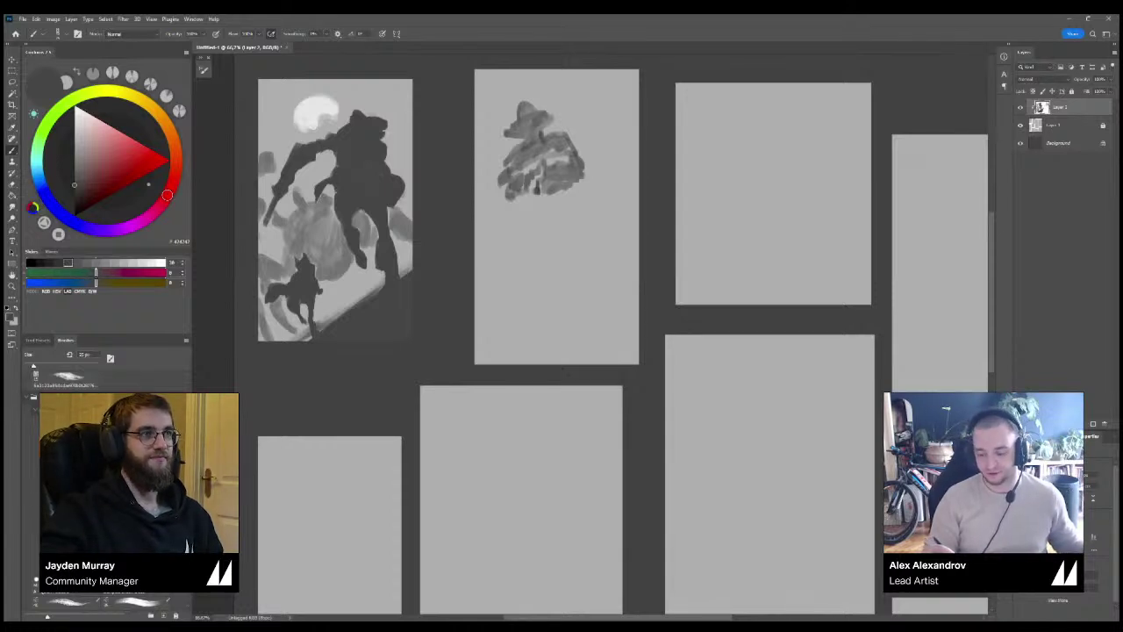
pyautogui.moveTo(512, 195)
pyautogui.mouseDown()
pyautogui.moveTo(524, 201)
pyautogui.moveTo(537, 189)
pyautogui.moveTo(526, 214)
pyautogui.moveTo(537, 213)
pyautogui.moveTo(579, 190)
pyautogui.mouseUp()
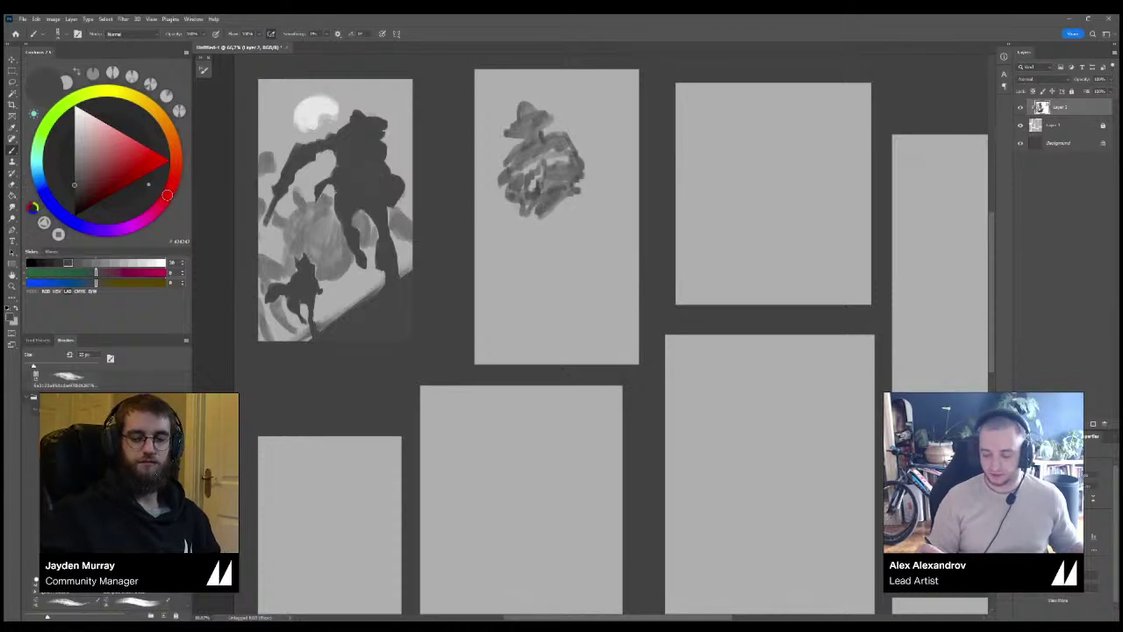
pyautogui.press('e')
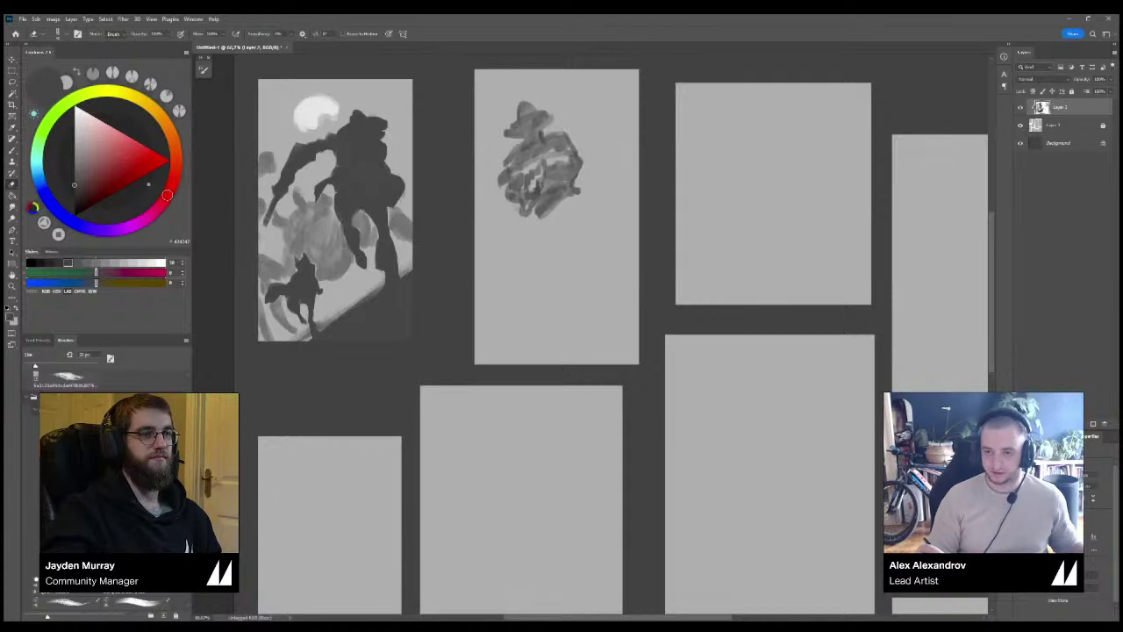
pyautogui.press('b')
pyautogui.moveTo(572, 151); pyautogui.dragTo(584, 167)
pyautogui.moveTo(536, 217)
pyautogui.mouseDown()
pyautogui.moveTo(542, 256)
pyautogui.moveTo(603, 194)
pyautogui.mouseUp()
pyautogui.hotkey('ctrl', 'z')
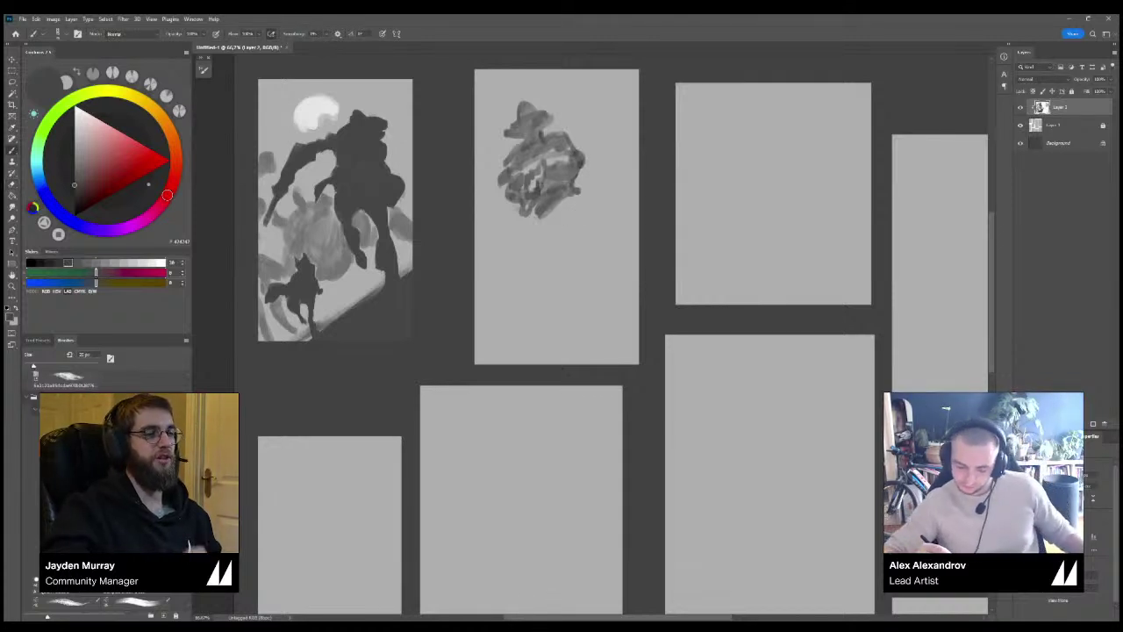
pyautogui.moveTo(533, 211); pyautogui.dragTo(526, 263)
pyautogui.hotkey('ctrl', 'z')
pyautogui.moveTo(531, 206)
pyautogui.mouseDown()
pyautogui.moveTo(503, 279)
pyautogui.moveTo(516, 311)
pyautogui.mouseUp()
pyautogui.hotkey('ctrl', 'z')
pyautogui.moveTo(576, 231)
pyautogui.mouseDown()
pyautogui.moveTo(575, 247)
pyautogui.moveTo(579, 205)
pyautogui.moveTo(559, 205)
pyautogui.moveTo(568, 240)
pyautogui.moveTo(553, 235)
pyautogui.moveTo(533, 270)
pyautogui.moveTo(537, 227)
pyautogui.moveTo(526, 263)
pyautogui.mouseUp()
pyautogui.moveTo(543, 207)
pyautogui.mouseDown()
pyautogui.moveTo(552, 235)
pyautogui.moveTo(521, 286)
pyautogui.moveTo(551, 308)
pyautogui.moveTo(586, 242)
pyautogui.mouseUp()
pyautogui.moveTo(584, 245); pyautogui.dragTo(584, 321)
pyautogui.moveTo(584, 318)
pyautogui.mouseDown()
pyautogui.moveTo(607, 293)
pyautogui.moveTo(587, 311)
pyautogui.mouseUp()
pyautogui.hotkey('ctrl', 'z')
pyautogui.hotkey('ctrl', 'z')
pyautogui.hotkey('ctrl', 'z')
pyautogui.hotkey('ctrl', 'z')
pyautogui.hotkey('ctrl', 'z')
pyautogui.hotkey('ctrl', 'z')
pyautogui.hotkey('ctrl', 'z')
pyautogui.hotkey('ctrl', 'z')
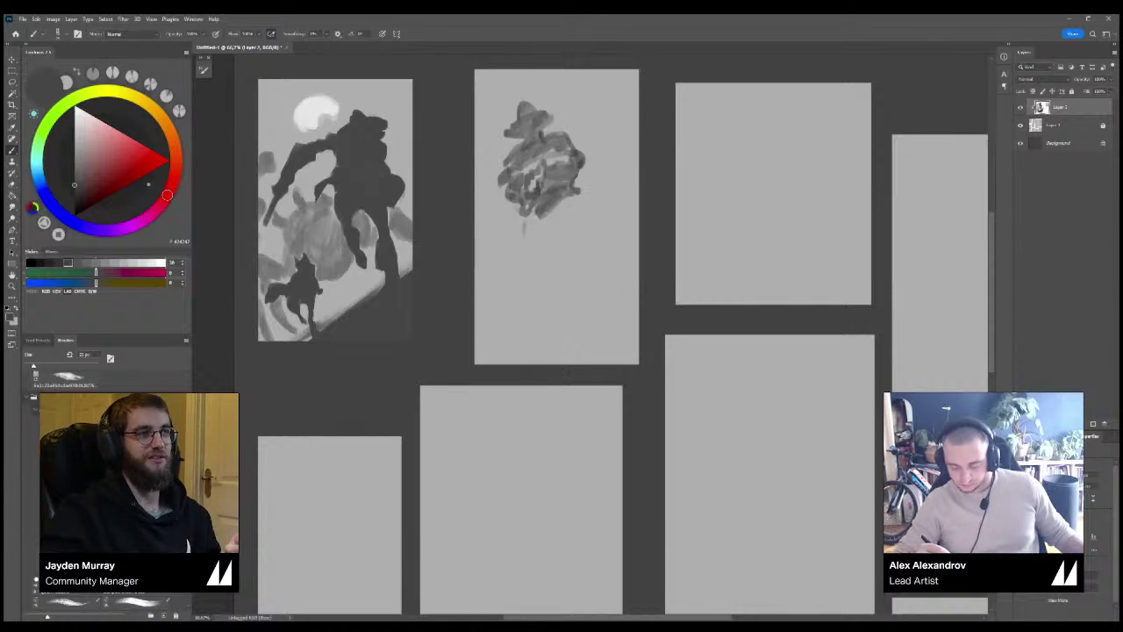
pyautogui.moveTo(505, 247)
pyautogui.mouseDown()
pyautogui.moveTo(519, 220)
pyautogui.moveTo(536, 231)
pyautogui.moveTo(530, 256)
pyautogui.moveTo(544, 271)
pyautogui.moveTo(550, 260)
pyautogui.moveTo(525, 211)
pyautogui.moveTo(552, 244)
pyautogui.moveTo(522, 293)
pyautogui.moveTo(535, 272)
pyautogui.moveTo(553, 298)
pyautogui.moveTo(572, 254)
pyautogui.moveTo(577, 271)
pyautogui.mouseUp()
pyautogui.hotkey('ctrl', 'z')
pyautogui.hotkey('ctrl', 'z')
pyautogui.hotkey('ctrl', 'z')
pyautogui.hotkey('ctrl', 'z')
pyautogui.hotkey('ctrl', 'z')
pyautogui.hotkey('ctrl', 'z')
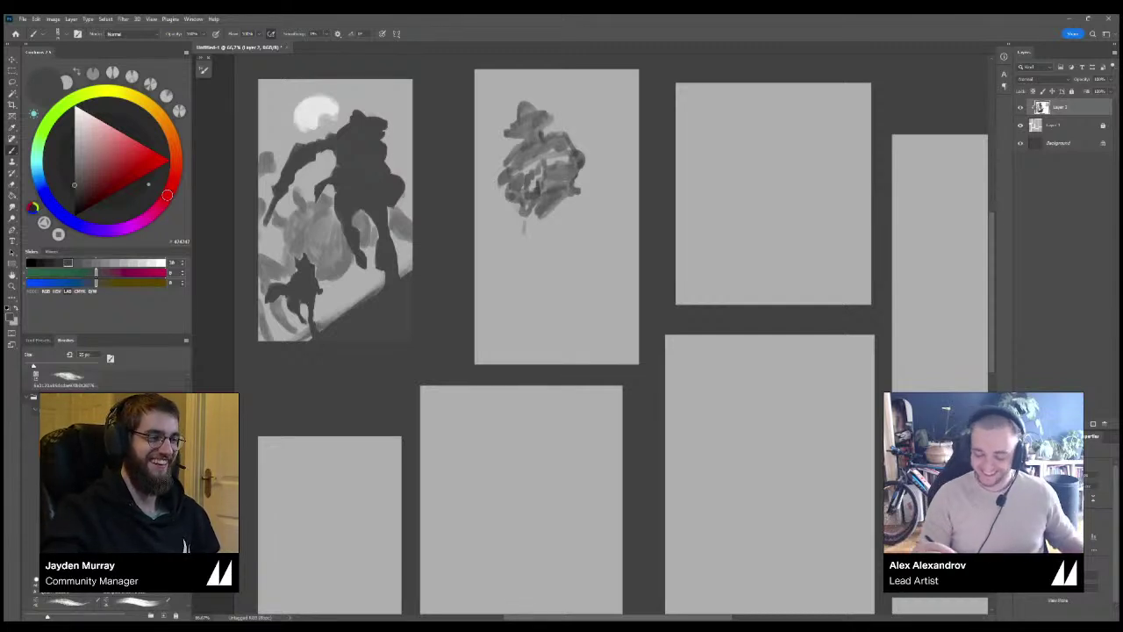
pyautogui.moveTo(499, 228)
pyautogui.mouseDown()
pyautogui.moveTo(516, 228)
pyautogui.moveTo(521, 246)
pyautogui.moveTo(537, 224)
pyautogui.moveTo(500, 246)
pyautogui.moveTo(540, 268)
pyautogui.moveTo(549, 254)
pyautogui.moveTo(503, 288)
pyautogui.moveTo(527, 310)
pyautogui.mouseUp()
pyautogui.hotkey('ctrl', 'z')
# Sketch the pointed shapes below the torso at the left, undoing the trial strokes beneath them and toward the frame's right edge.
pyautogui.moveTo(516, 261)
pyautogui.mouseDown()
pyautogui.moveTo(554, 304)
pyautogui.moveTo(562, 233)
pyautogui.moveTo(581, 258)
pyautogui.moveTo(549, 203)
pyautogui.moveTo(574, 233)
pyautogui.moveTo(600, 196)
pyautogui.moveTo(639, 216)
pyautogui.mouseUp()
pyautogui.moveTo(588, 258); pyautogui.dragTo(634, 228)
pyautogui.moveTo(562, 244)
pyautogui.mouseDown()
pyautogui.moveTo(549, 282)
pyautogui.moveTo(514, 209)
pyautogui.mouseUp()
pyautogui.moveTo(503, 255); pyautogui.dragTo(524, 314)
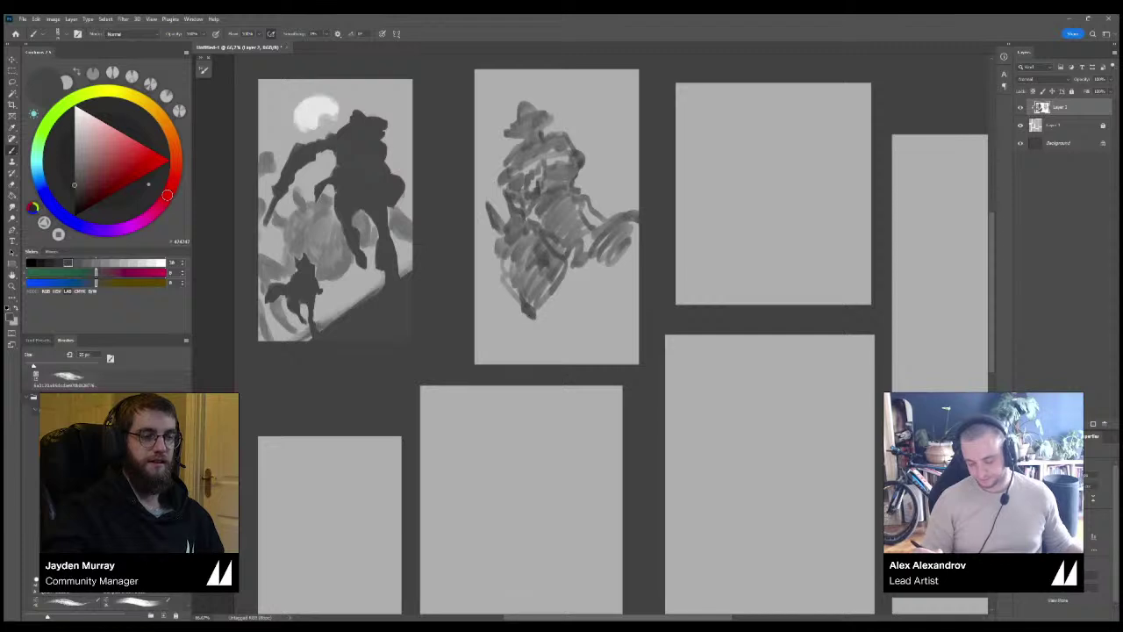
pyautogui.hotkey('ctrl', 'z')
pyautogui.hotkey('ctrl', 'z')
pyautogui.hotkey('ctrl', 'z')
pyautogui.hotkey('ctrl', 'z')
pyautogui.hotkey('ctrl', 'z')
pyautogui.hotkey('ctrl', 'z')
pyautogui.hotkey('ctrl', 'z')
pyautogui.hotkey('ctrl', 'z')
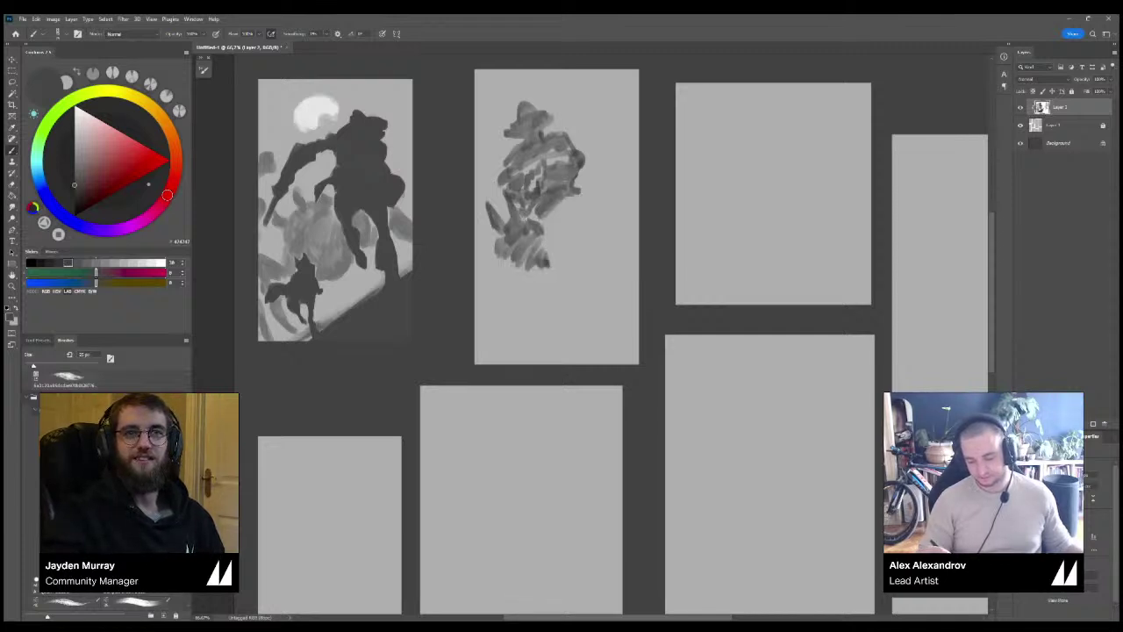
# Hatch a dark grey mass sloping from the torso to the frame's right edge and add strokes toward its lower-left corner.
pyautogui.moveTo(528, 230)
pyautogui.mouseDown()
pyautogui.moveTo(561, 251)
pyautogui.moveTo(583, 195)
pyautogui.mouseUp()
pyautogui.moveTo(560, 244)
pyautogui.mouseDown()
pyautogui.moveTo(600, 205)
pyautogui.moveTo(607, 217)
pyautogui.moveTo(639, 215)
pyautogui.mouseUp()
pyautogui.moveTo(598, 282); pyautogui.dragTo(630, 235)
pyautogui.moveTo(570, 272); pyautogui.dragTo(615, 226)
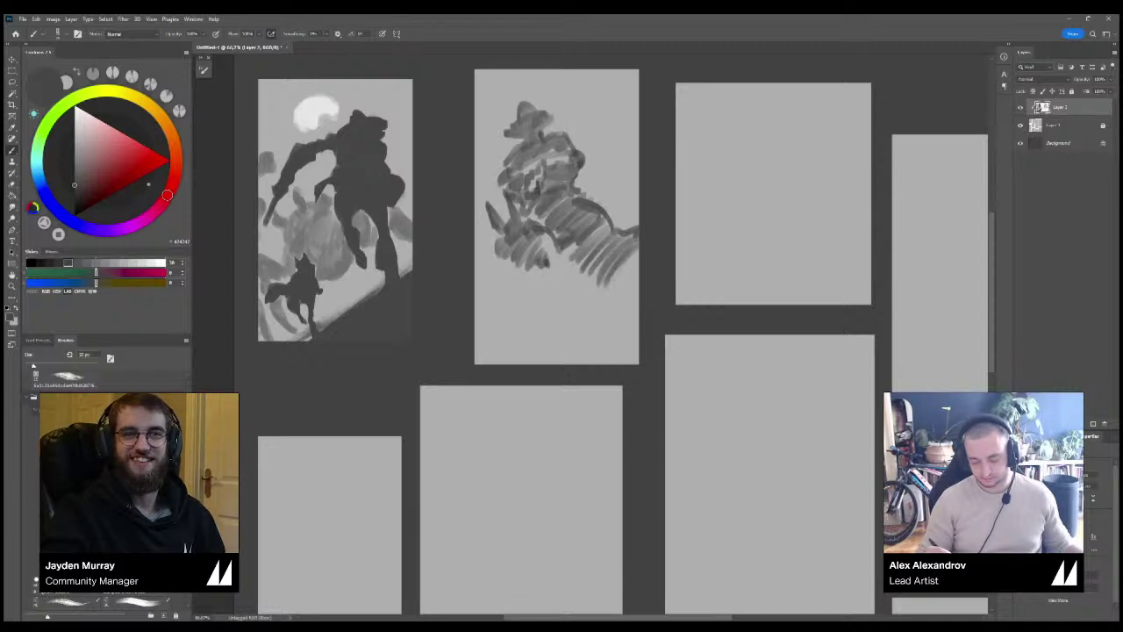
pyautogui.moveTo(523, 252); pyautogui.dragTo(496, 320)
pyautogui.moveTo(490, 279)
pyautogui.mouseDown()
pyautogui.moveTo(476, 290)
pyautogui.moveTo(477, 320)
pyautogui.moveTo(516, 323)
pyautogui.moveTo(565, 254)
pyautogui.mouseUp()
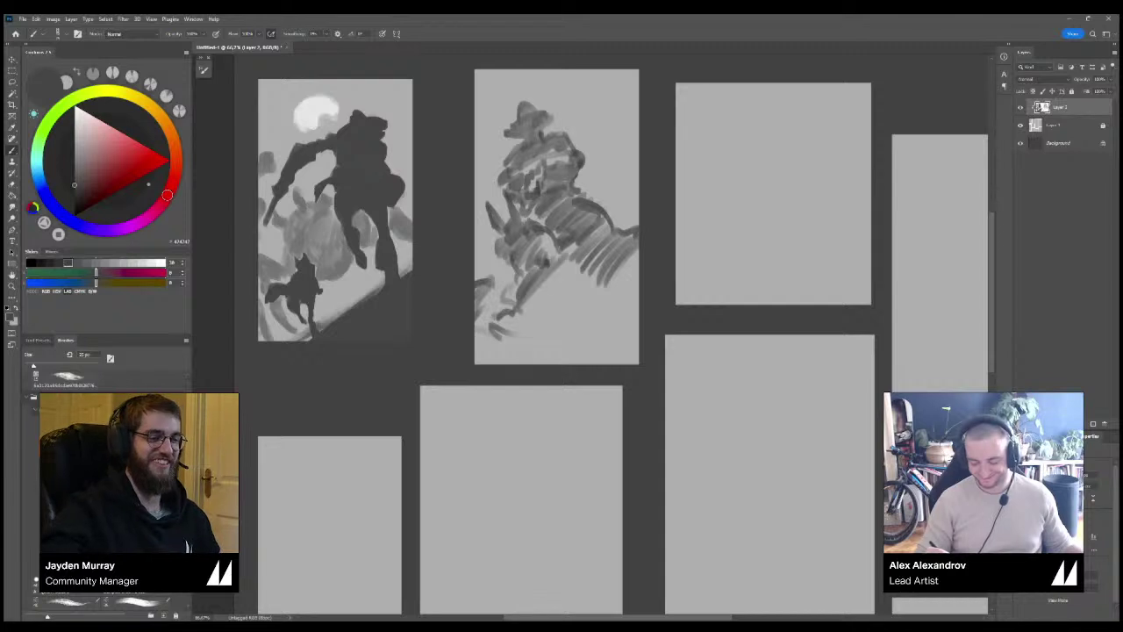
# Hatch the lower-right part and bottom edge of the second frame with curved dark grey strokes.
pyautogui.moveTo(526, 324)
pyautogui.mouseDown()
pyautogui.moveTo(572, 262)
pyautogui.moveTo(543, 329)
pyautogui.mouseUp()
pyautogui.moveTo(565, 291)
pyautogui.mouseDown()
pyautogui.moveTo(551, 323)
pyautogui.moveTo(571, 338)
pyautogui.moveTo(585, 279)
pyautogui.moveTo(590, 339)
pyautogui.mouseUp()
pyautogui.moveTo(628, 293); pyautogui.dragTo(606, 304)
pyautogui.moveTo(636, 258); pyautogui.dragTo(602, 304)
pyautogui.moveTo(635, 287); pyautogui.dragTo(579, 363)
pyautogui.moveTo(638, 324); pyautogui.dragTo(595, 362)
pyautogui.moveTo(638, 342); pyautogui.dragTo(613, 363)
pyautogui.moveTo(583, 355); pyautogui.dragTo(539, 363)
pyautogui.moveTo(570, 342); pyautogui.dragTo(528, 363)
pyautogui.moveTo(536, 340)
pyautogui.mouseDown()
pyautogui.moveTo(509, 364)
pyautogui.moveTo(517, 348)
pyautogui.mouseUp()
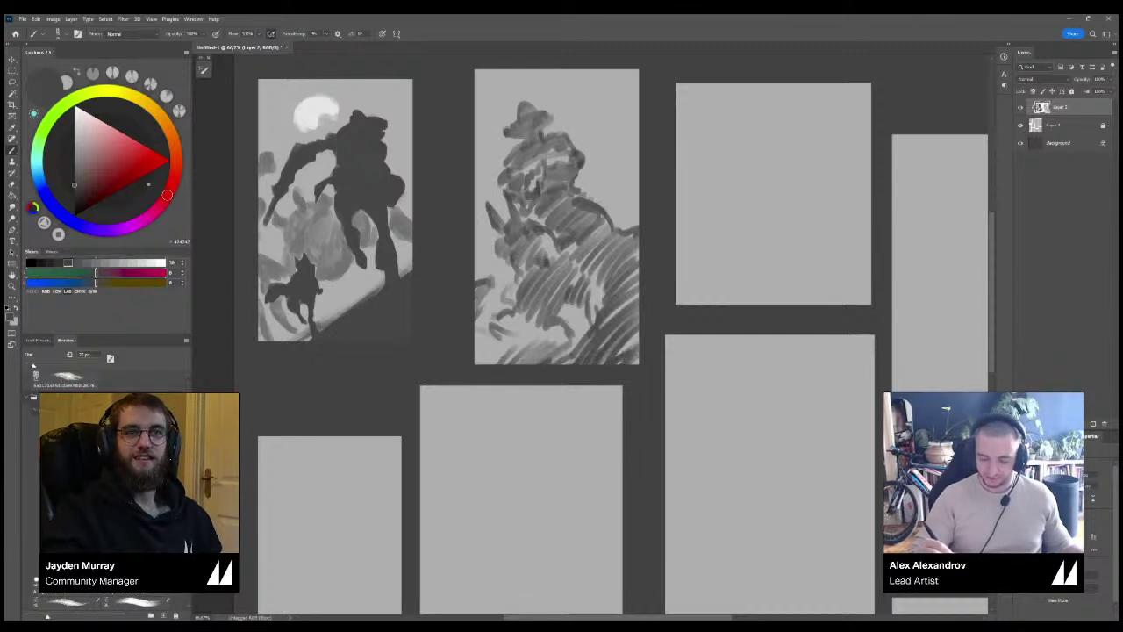
# Sharpen the points on the second figure's head and sample the near-white of the first thumbnail's moon.
pyautogui.moveTo(549, 116)
pyautogui.mouseDown()
pyautogui.moveTo(556, 108)
pyautogui.moveTo(524, 98)
pyautogui.mouseUp()
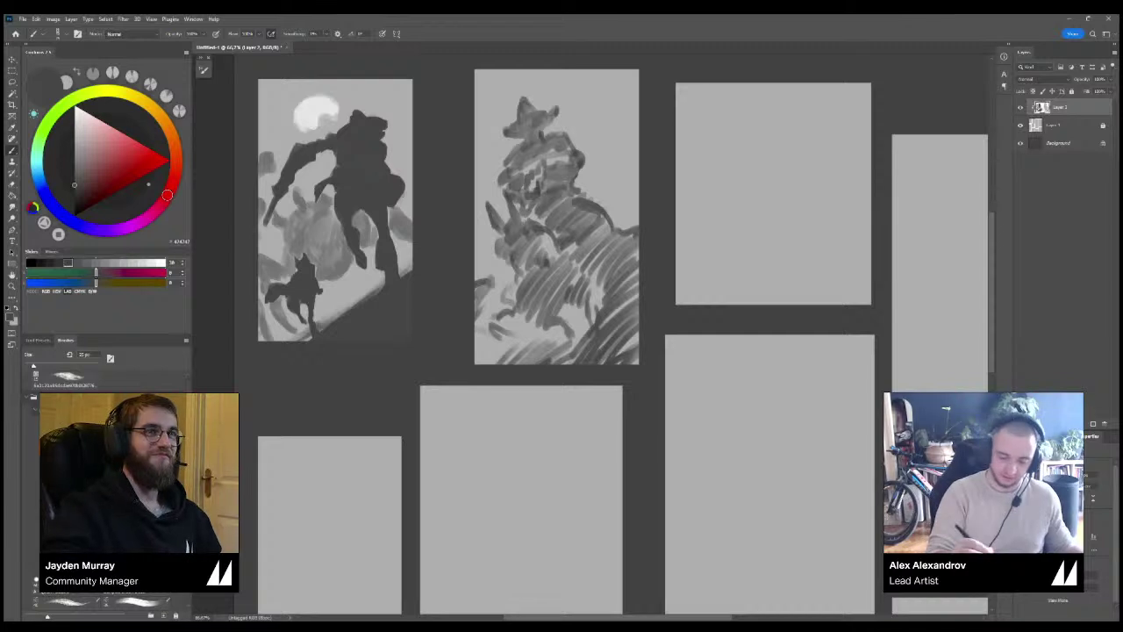
pyautogui.keyDown('alt'); pyautogui.click(315, 113); pyautogui.keyUp('alt')
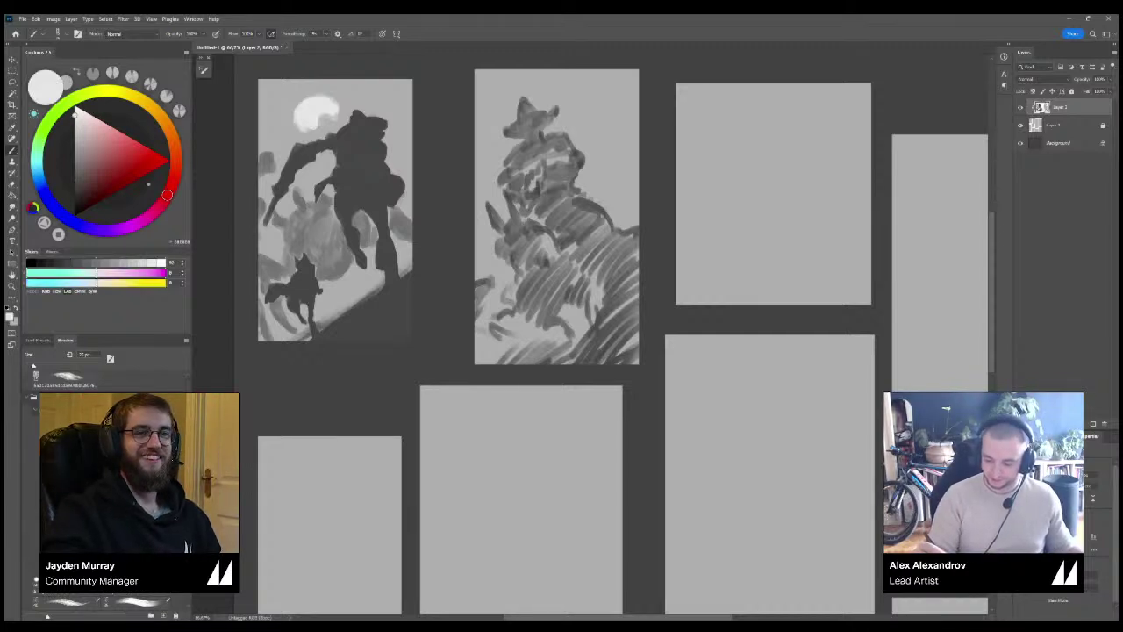
pyautogui.moveTo(568, 130)
pyautogui.mouseDown()
pyautogui.moveTo(592, 110)
pyautogui.moveTo(570, 93)
pyautogui.moveTo(590, 101)
pyautogui.moveTo(552, 100)
pyautogui.moveTo(598, 107)
pyautogui.mouseUp()
pyautogui.hotkey('ctrl', 'z')
pyautogui.hotkey('ctrl', 'z')
pyautogui.hotkey('ctrl', 'z')
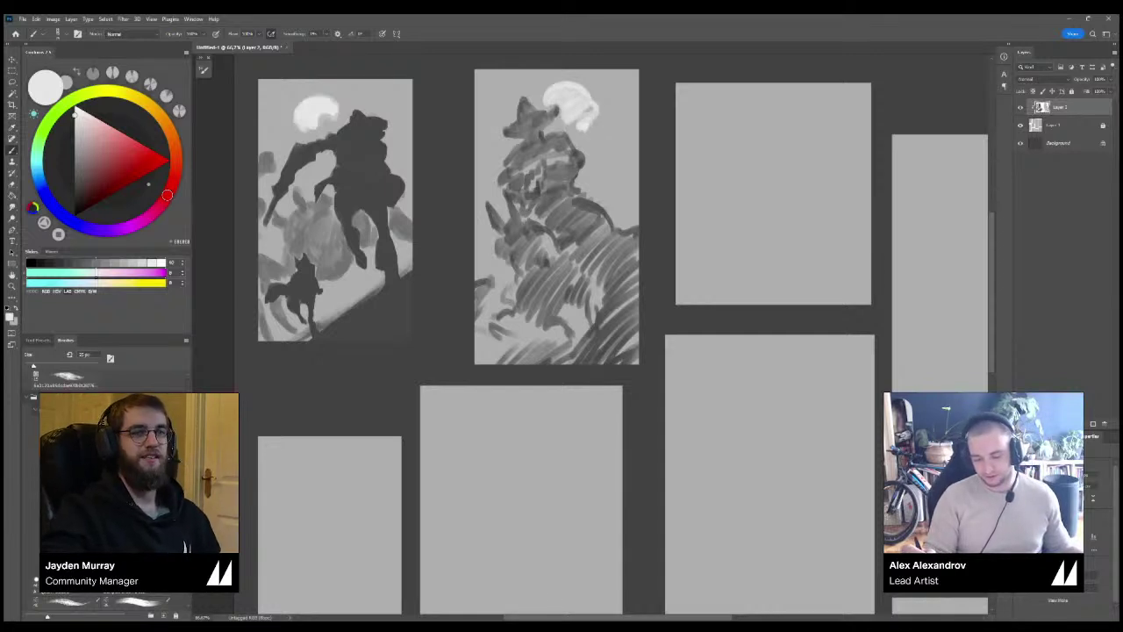
pyautogui.hotkey('ctrl', 'z')
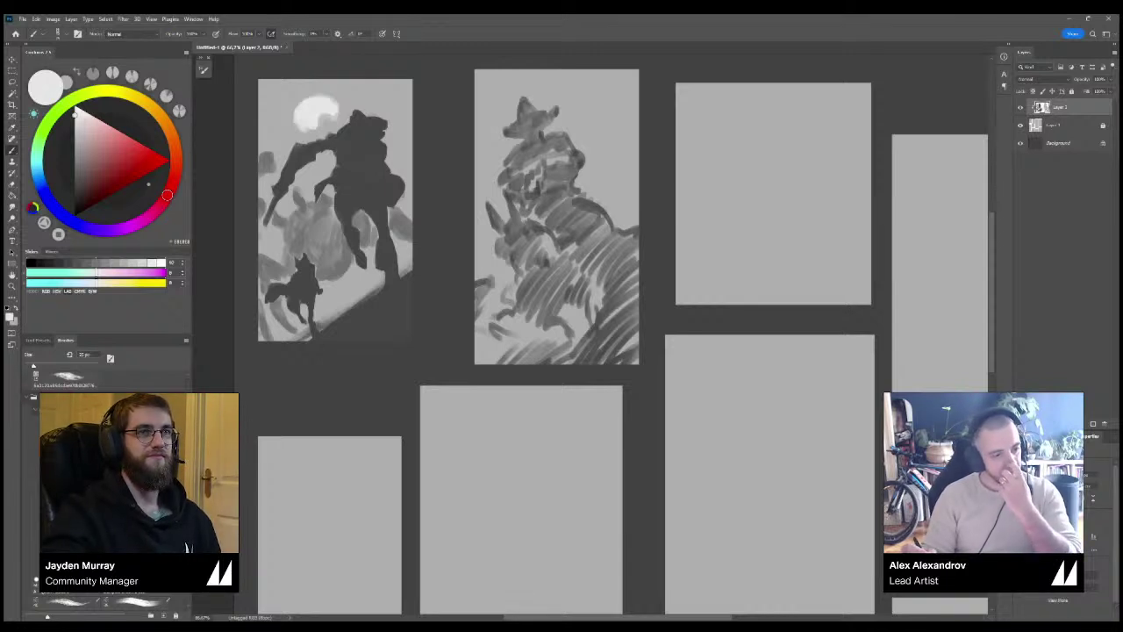
pyautogui.moveTo(569, 80)
pyautogui.mouseDown()
pyautogui.moveTo(551, 99)
pyautogui.moveTo(568, 89)
pyautogui.moveTo(570, 106)
pyautogui.moveTo(582, 98)
pyautogui.mouseUp()
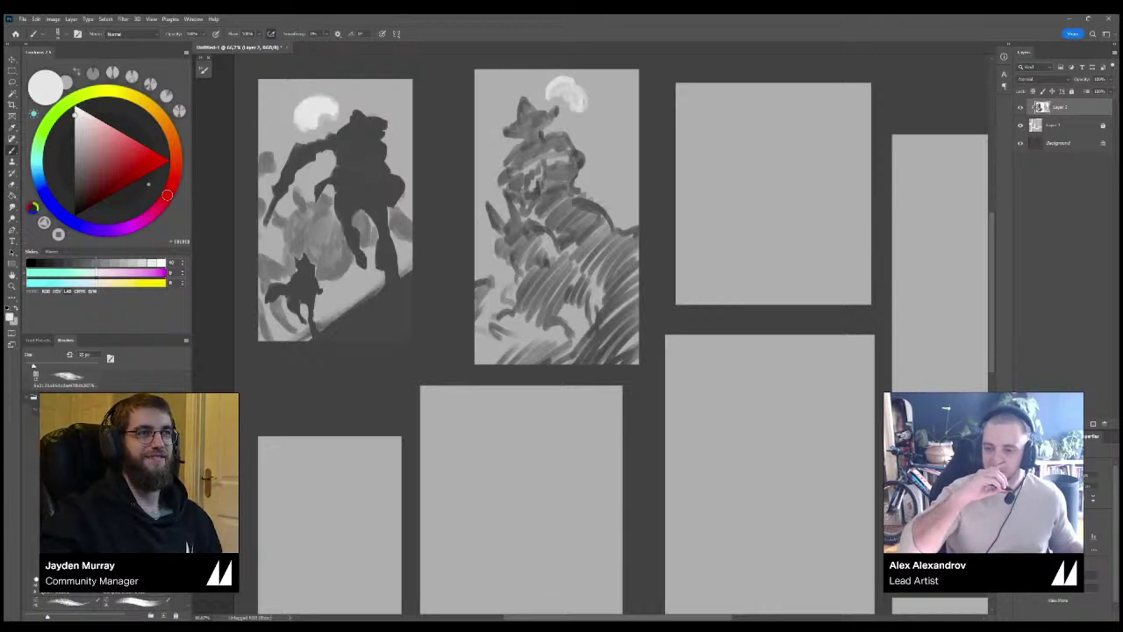
pyautogui.hotkey('ctrl', 'z')
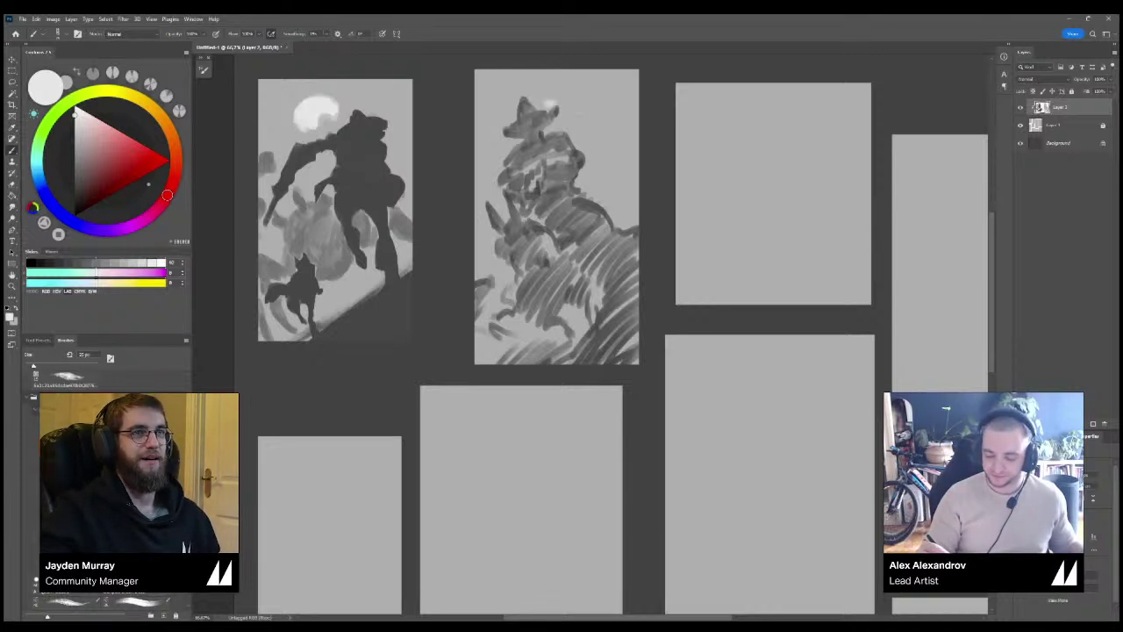
pyautogui.moveTo(551, 104)
pyautogui.mouseDown()
pyautogui.moveTo(542, 97)
pyautogui.moveTo(582, 90)
pyautogui.moveTo(594, 121)
pyautogui.moveTo(543, 106)
pyautogui.moveTo(594, 119)
pyautogui.mouseUp()
pyautogui.hotkey('ctrl', 'z')
pyautogui.hotkey('ctrl', 'z')
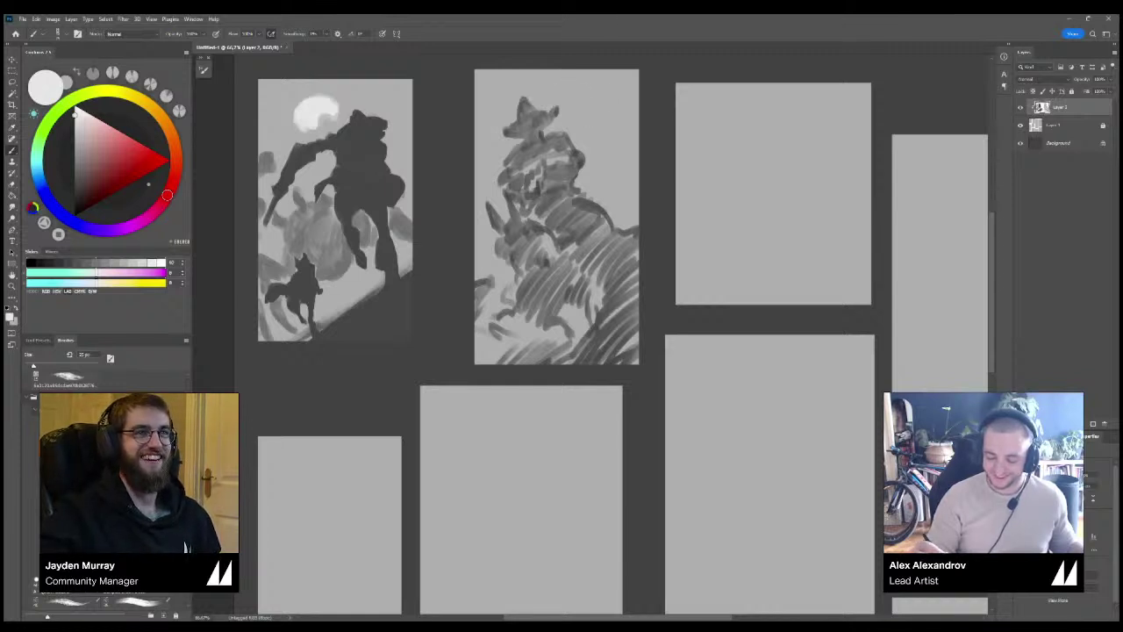
pyautogui.moveTo(575, 73)
pyautogui.mouseDown()
pyautogui.moveTo(603, 105)
pyautogui.moveTo(594, 140)
pyautogui.mouseUp()
pyautogui.hotkey('ctrl', 'z')
pyautogui.hotkey('ctrl', 'z')
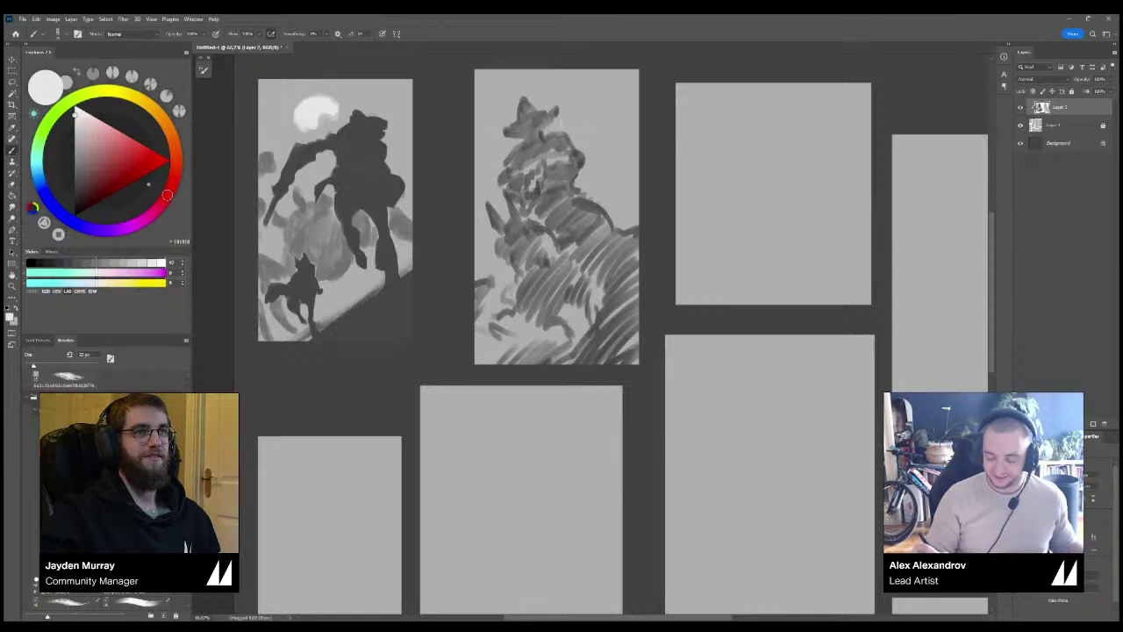
pyautogui.moveTo(587, 180)
pyautogui.mouseDown()
pyautogui.moveTo(601, 193)
pyautogui.moveTo(608, 181)
pyautogui.moveTo(598, 186)
pyautogui.moveTo(615, 205)
pyautogui.moveTo(582, 174)
pyautogui.mouseUp()
pyautogui.hotkey('ctrl', 'z')
pyautogui.hotkey('ctrl', 'z')
pyautogui.hotkey('ctrl', 'z')
pyautogui.hotkey('ctrl', 'z')
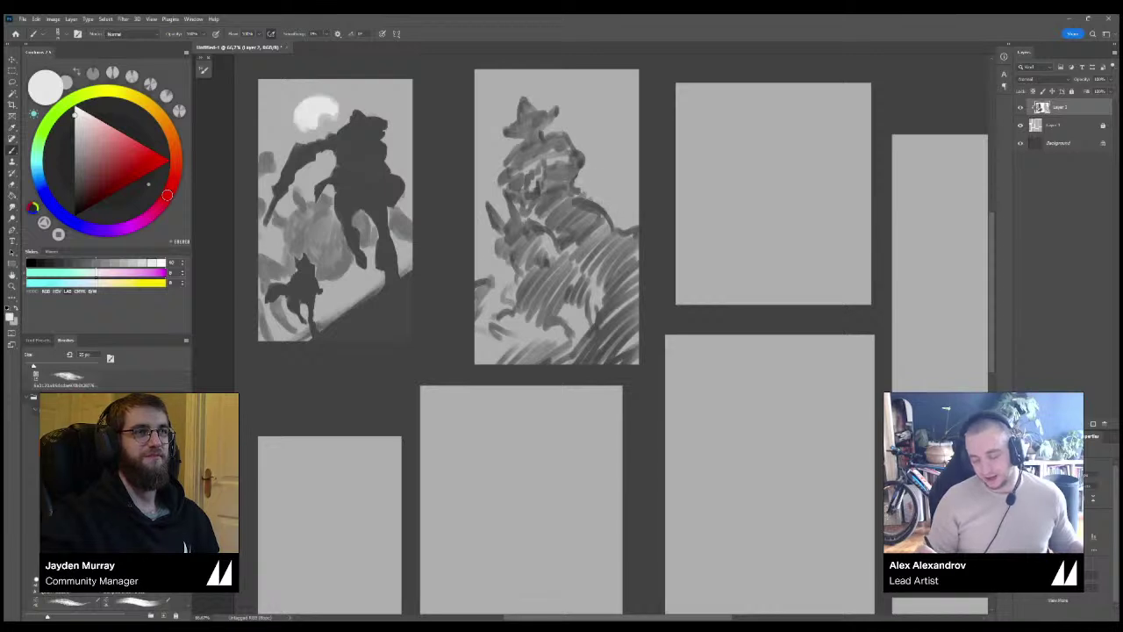
# Paint near-white clouds behind the second figure, between its torso and the right edge and along the left edge.
pyautogui.moveTo(633, 200)
pyautogui.mouseDown()
pyautogui.moveTo(614, 209)
pyautogui.moveTo(616, 195)
pyautogui.moveTo(580, 186)
pyautogui.moveTo(597, 175)
pyautogui.mouseUp()
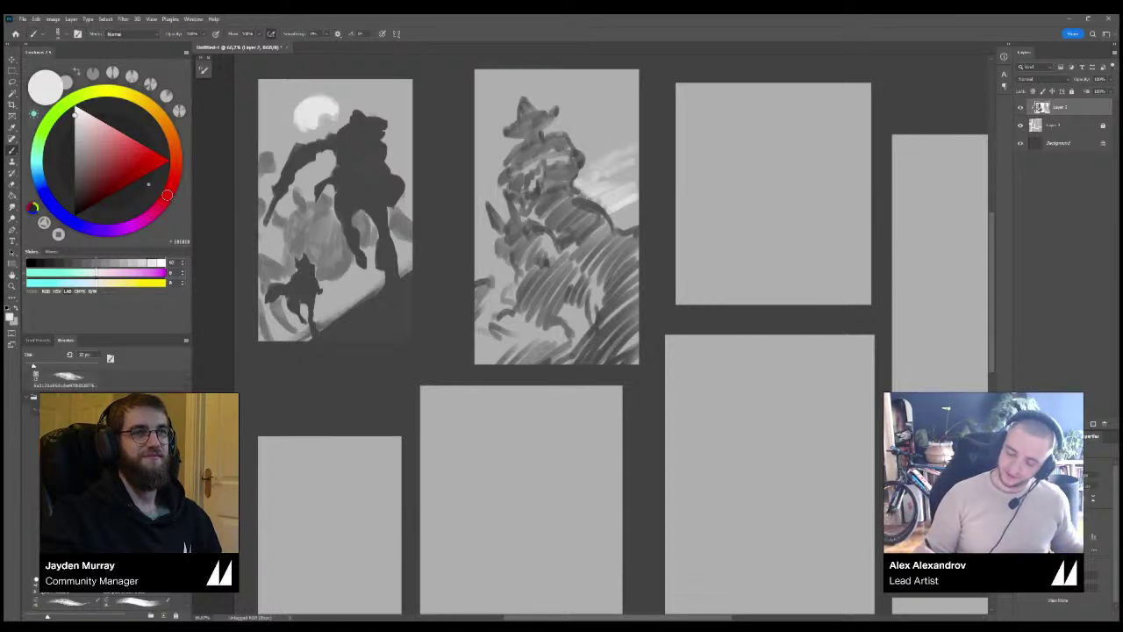
pyautogui.moveTo(592, 164)
pyautogui.mouseDown()
pyautogui.moveTo(637, 140)
pyautogui.moveTo(615, 131)
pyautogui.mouseUp()
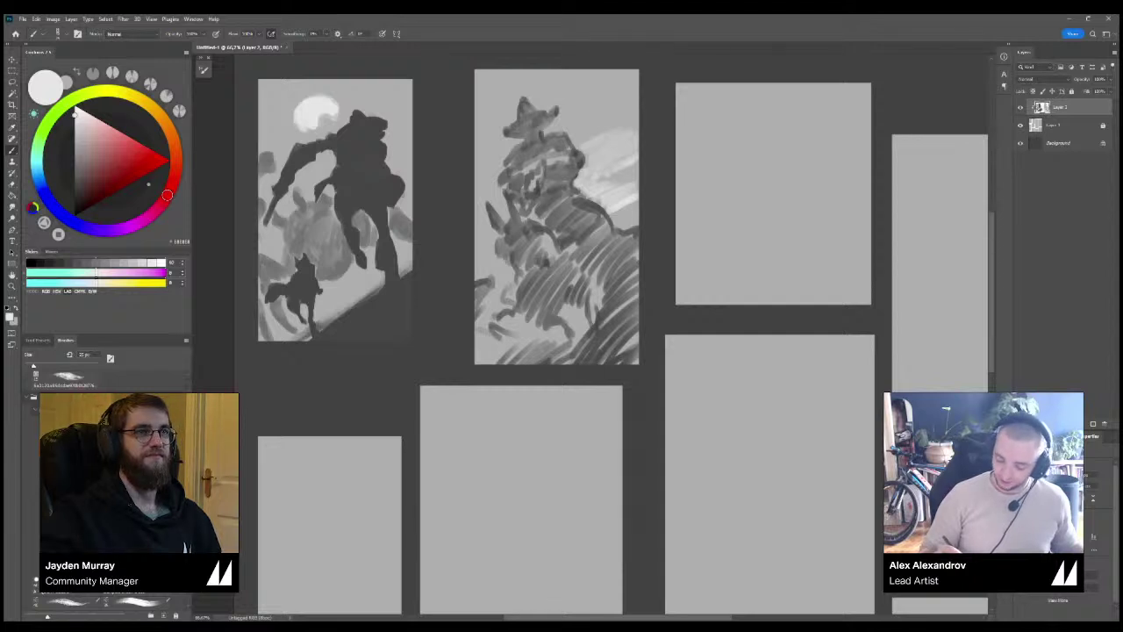
pyautogui.moveTo(497, 259)
pyautogui.mouseDown()
pyautogui.moveTo(481, 268)
pyautogui.moveTo(491, 233)
pyautogui.moveTo(476, 228)
pyautogui.moveTo(502, 210)
pyautogui.moveTo(493, 194)
pyautogui.mouseUp()
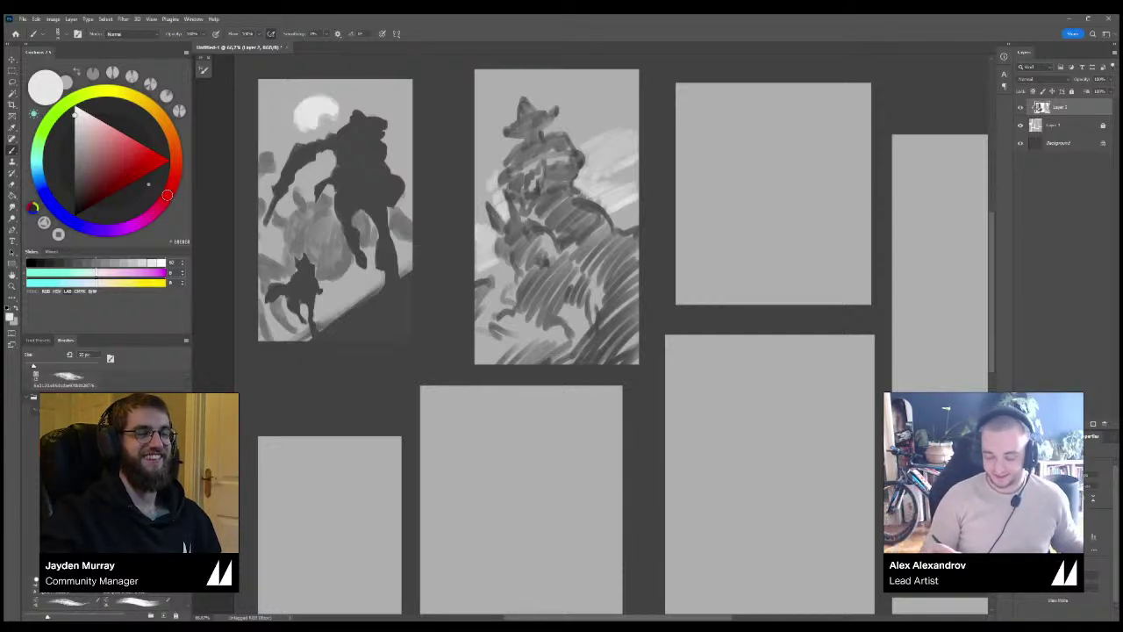
pyautogui.moveTo(481, 224); pyautogui.dragTo(489, 217)
# Soften the cloud beside the figure's torso with light greys sampled from the sky and the cloud itself.
pyautogui.keyDown('alt'); pyautogui.click(485, 217); pyautogui.keyUp('alt')
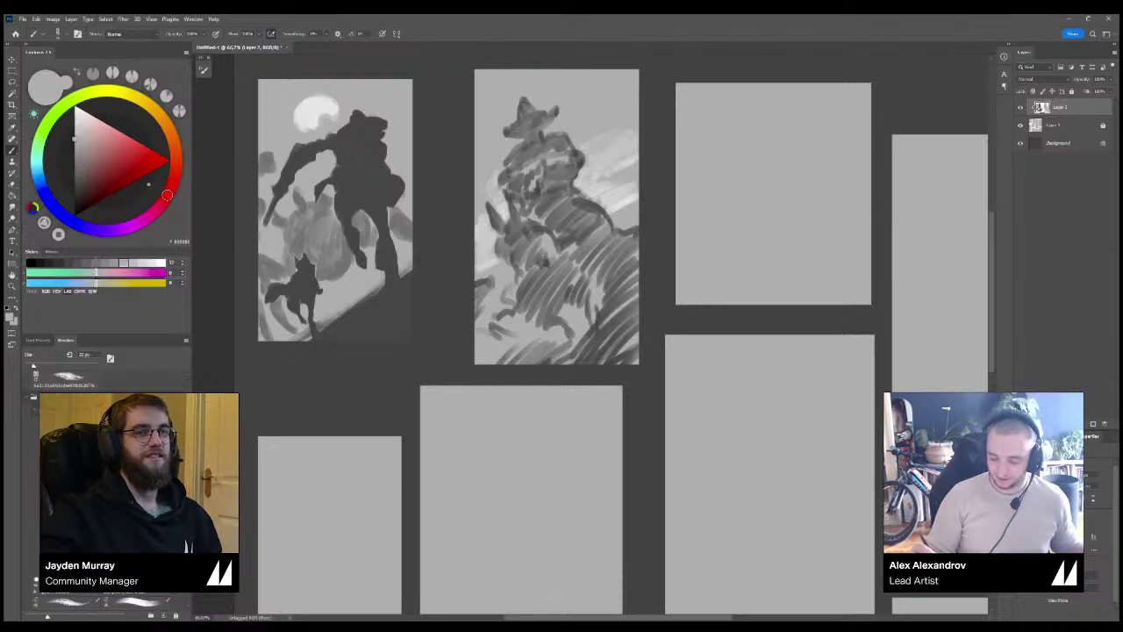
pyautogui.moveTo(607, 155)
pyautogui.mouseDown()
pyautogui.moveTo(626, 141)
pyautogui.moveTo(600, 191)
pyautogui.moveTo(628, 189)
pyautogui.mouseUp()
pyautogui.keyDown('alt'); pyautogui.click(616, 151); pyautogui.keyUp('alt')
pyautogui.keyDown('alt'); pyautogui.click(612, 169); pyautogui.keyUp('alt')
pyautogui.keyDown('alt'); pyautogui.click(621, 204); pyautogui.keyUp('alt')
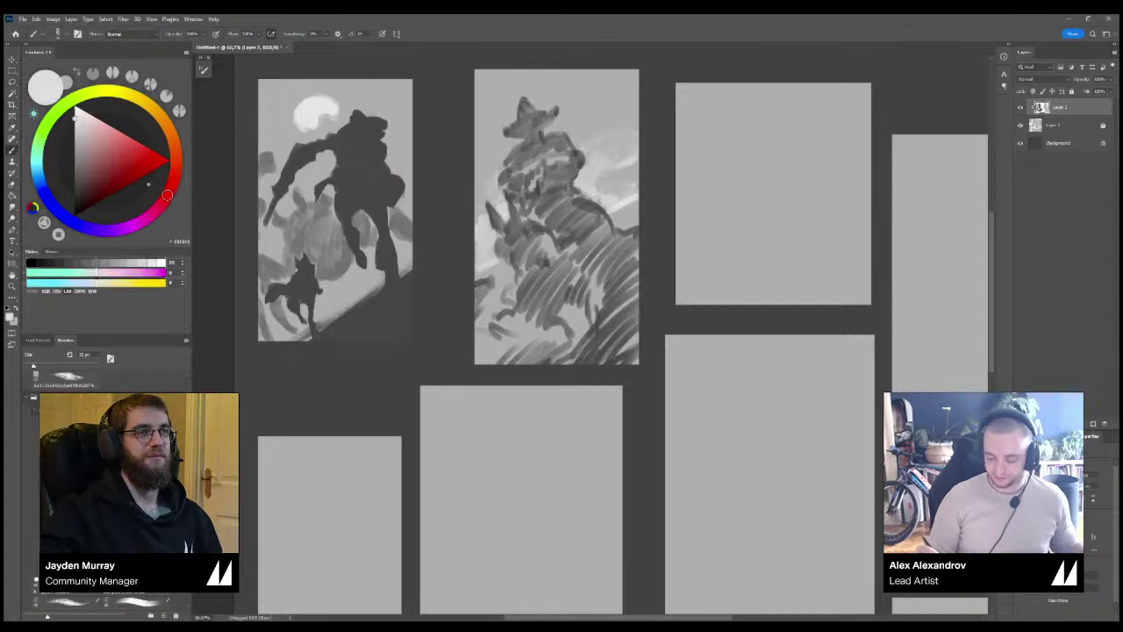
pyautogui.keyDown('alt'); pyautogui.click(618, 159); pyautogui.keyUp('alt')
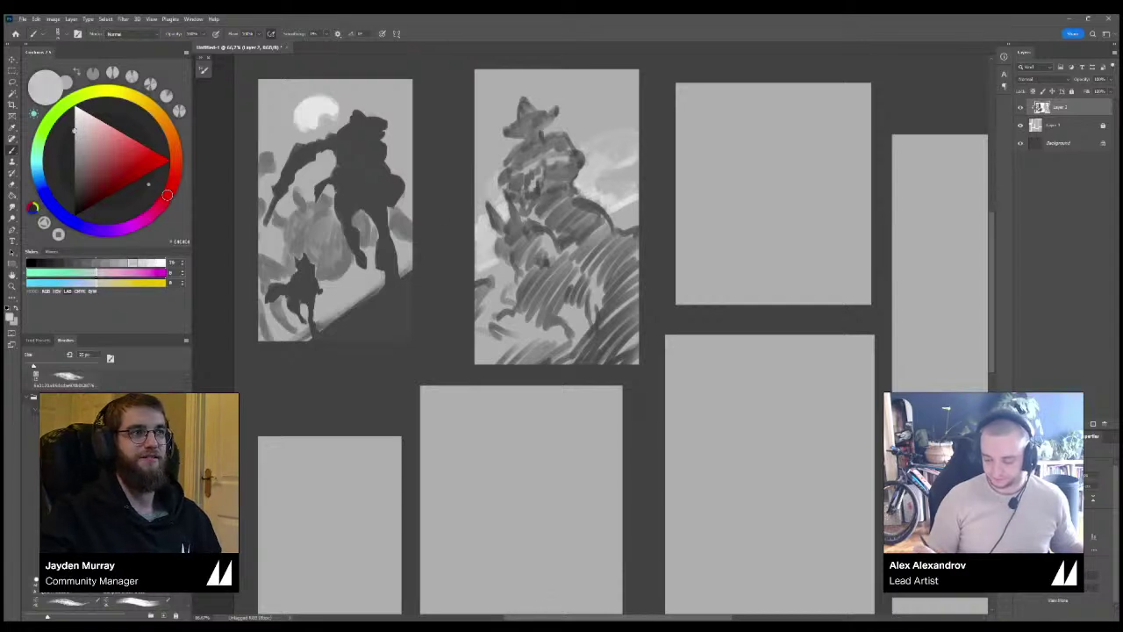
pyautogui.keyDown('alt'); pyautogui.click(611, 207); pyautogui.keyUp('alt')
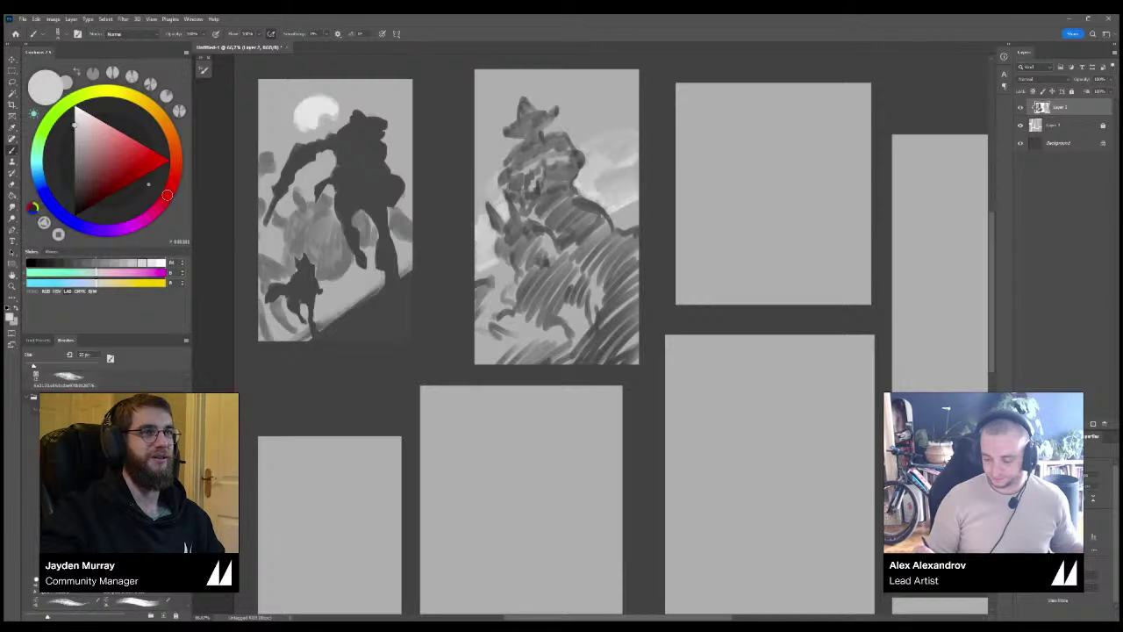
# Blend the cloud's lower part with sampled light greys and touch up the sky near the frame's left edge.
pyautogui.moveTo(604, 193); pyautogui.dragTo(617, 184)
pyautogui.keyDown('alt'); pyautogui.click(585, 189); pyautogui.keyUp('alt')
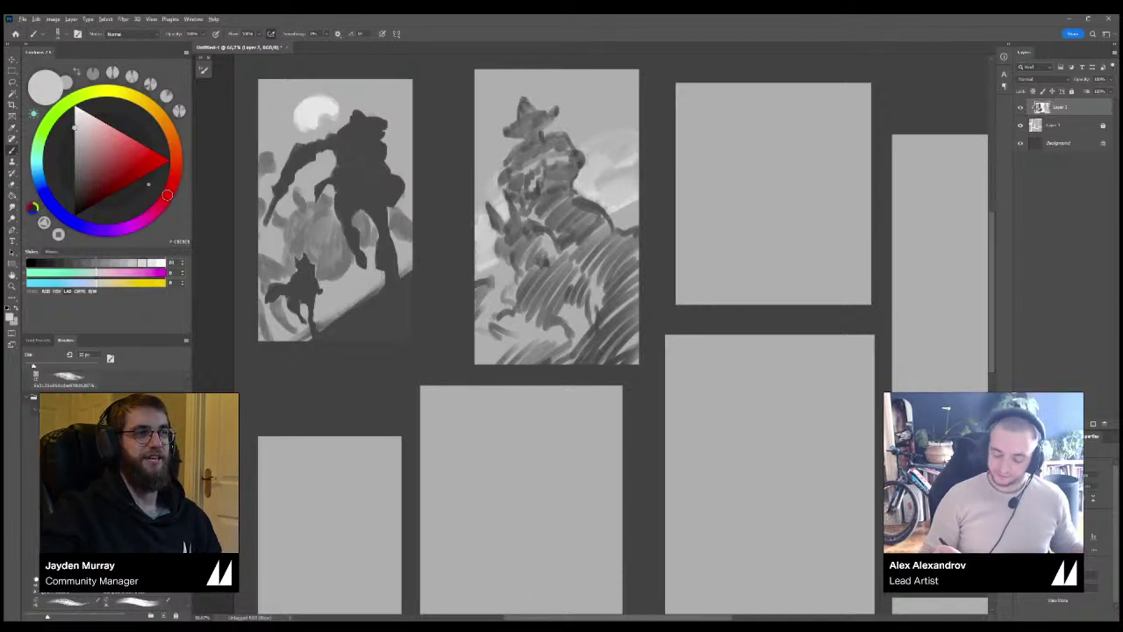
pyautogui.keyDown('alt'); pyautogui.click(605, 180); pyautogui.keyUp('alt')
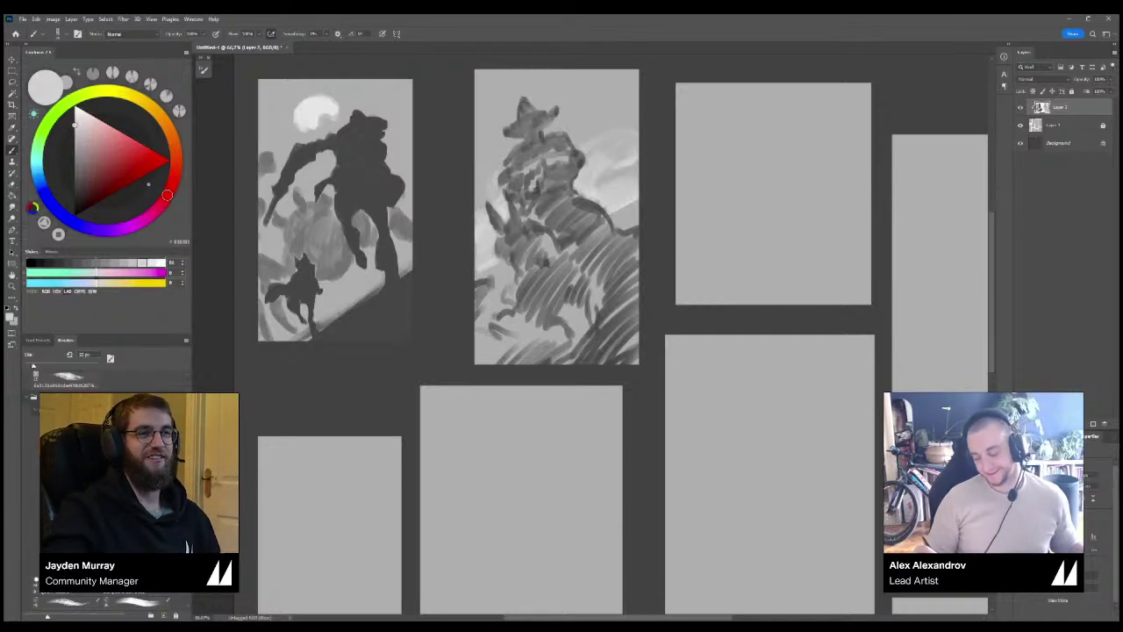
pyautogui.moveTo(496, 268)
pyautogui.mouseDown()
pyautogui.moveTo(483, 272)
pyautogui.moveTo(499, 260)
pyautogui.mouseUp()
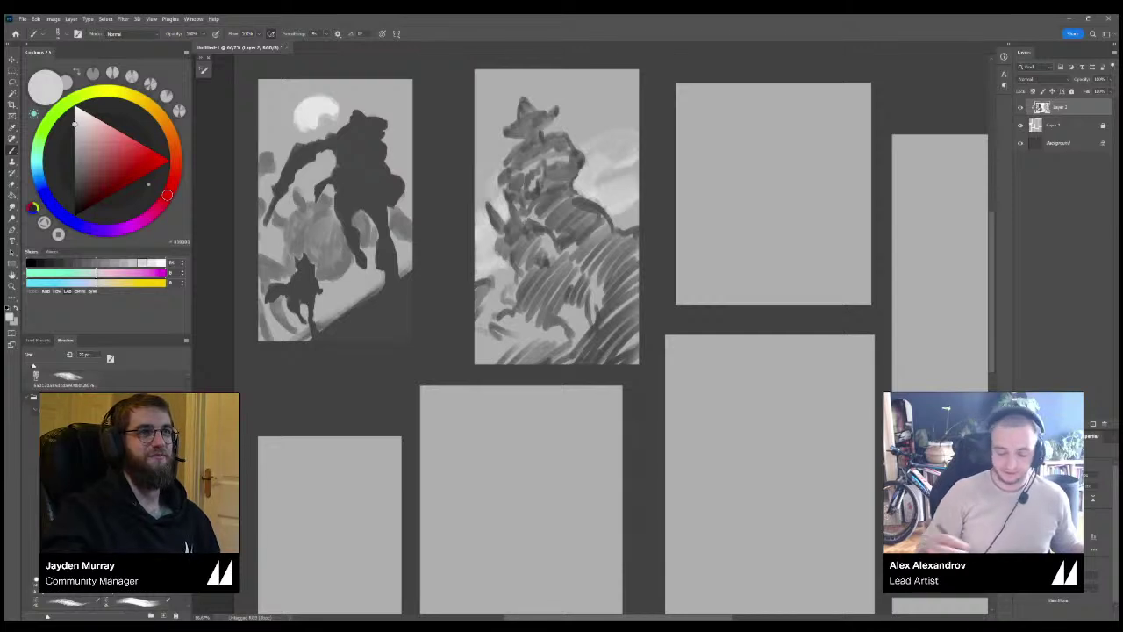
# Brighten the cloud just above the slope and the patch by the left edge with the moon's near-white.
pyautogui.keyDown('alt'); pyautogui.click(313, 108); pyautogui.keyUp('alt')
pyautogui.moveTo(613, 204); pyautogui.dragTo(596, 199)
pyautogui.moveTo(492, 239); pyautogui.dragTo(484, 255)
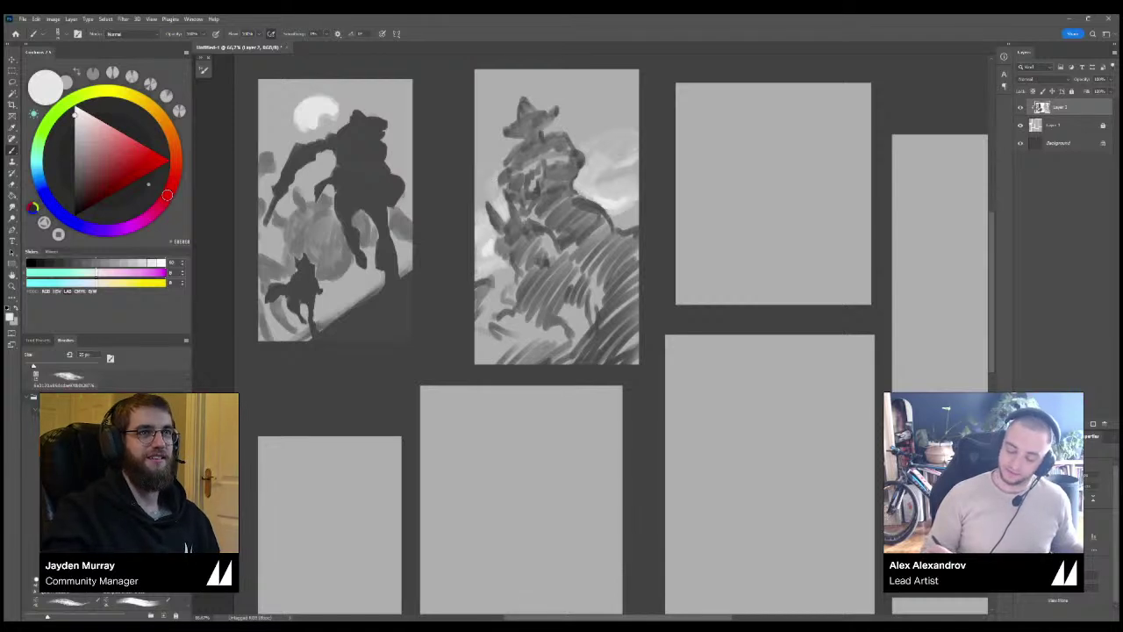
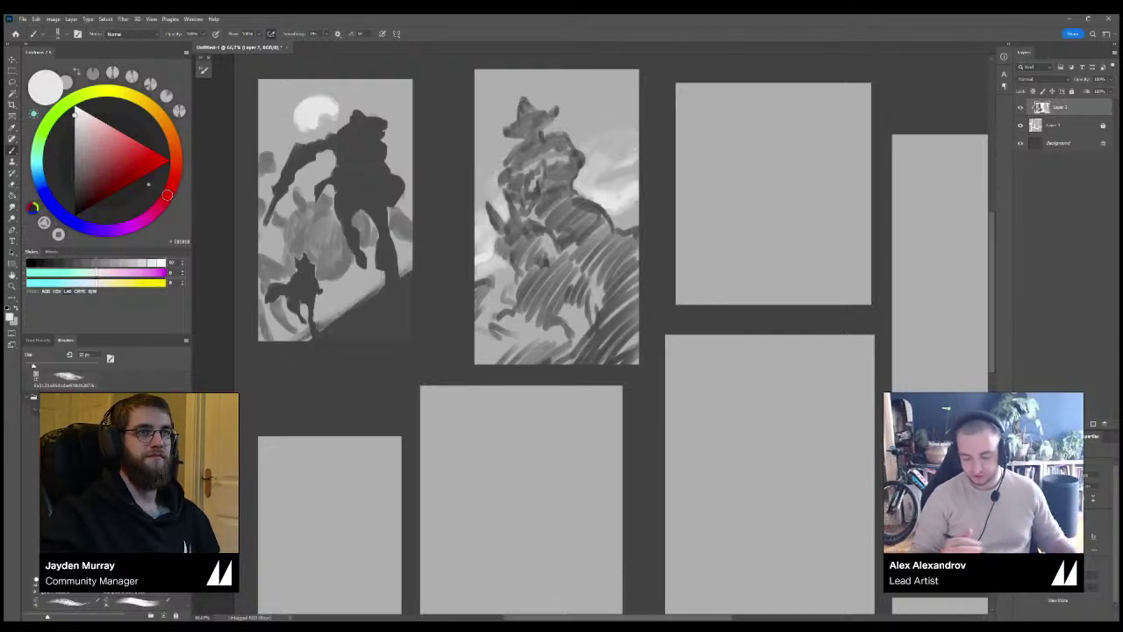
# Paint a small light patch for the face beneath the second figure's hat with a sampled light grey.
pyautogui.keyDown('alt'); pyautogui.click(347, 302); pyautogui.keyUp('alt')
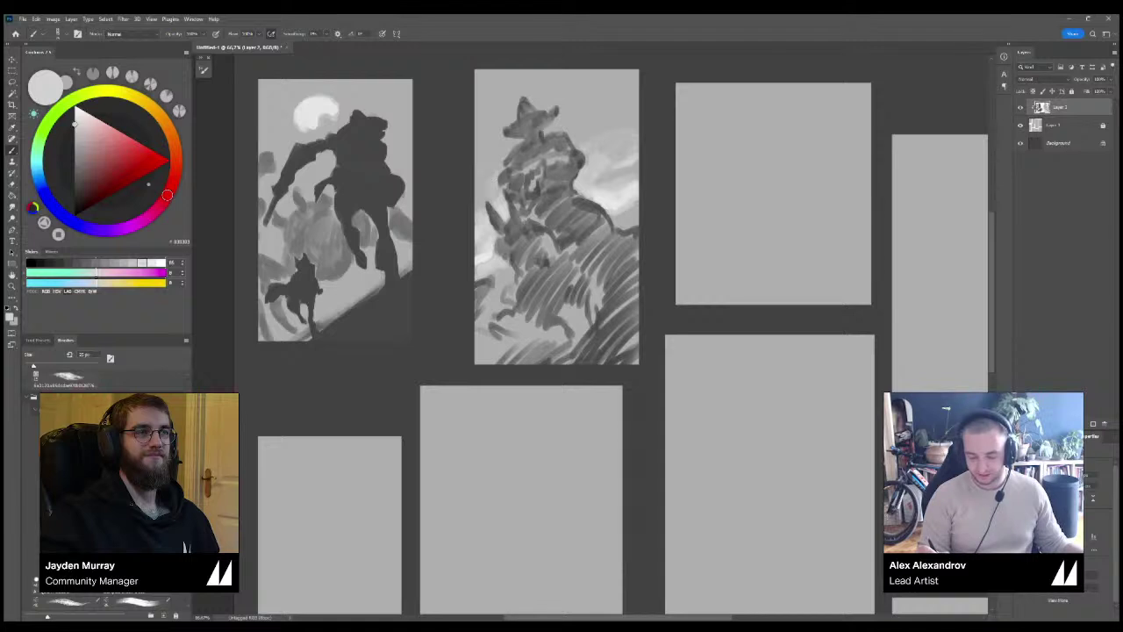
pyautogui.keyDown('alt'); pyautogui.click(344, 305); pyautogui.keyUp('alt')
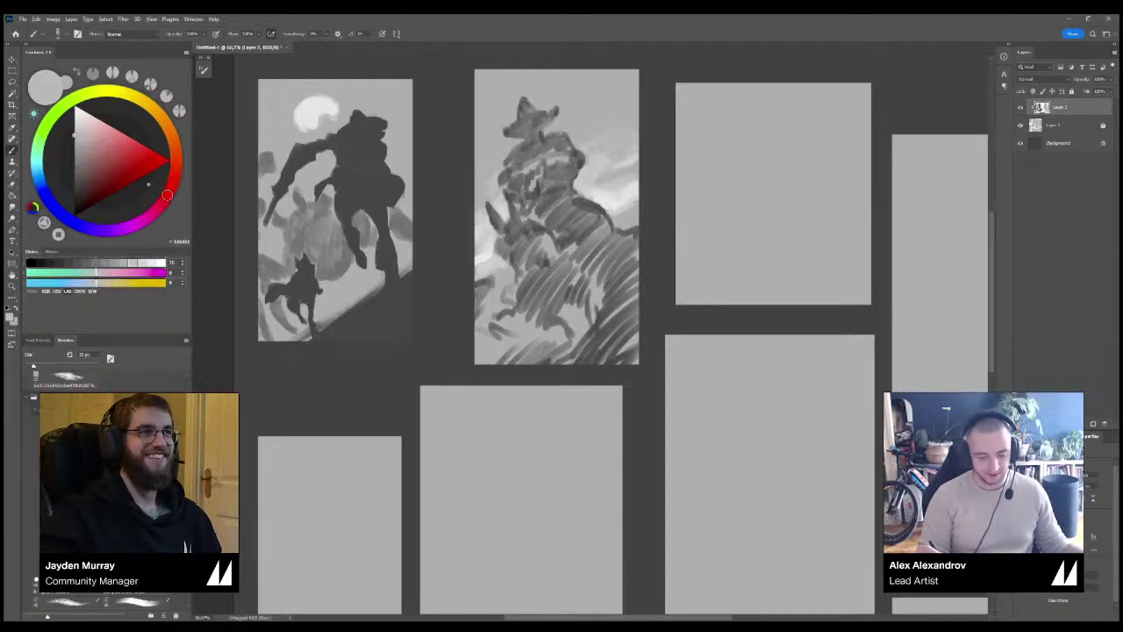
pyautogui.keyDown('alt'); pyautogui.click(344, 304); pyautogui.keyUp('alt')
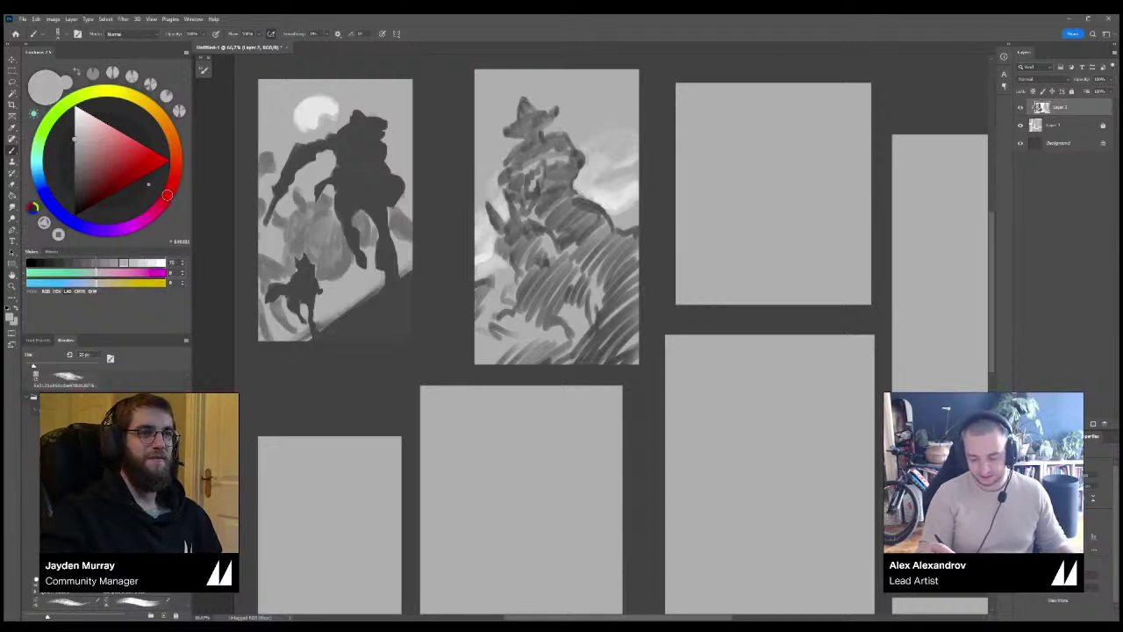
pyautogui.moveTo(529, 123)
pyautogui.mouseDown()
pyautogui.moveTo(534, 139)
pyautogui.moveTo(553, 140)
pyautogui.moveTo(534, 125)
pyautogui.moveTo(537, 109)
pyautogui.mouseUp()
# Fill the gaps between the dark strokes on the second frame's slope with sampled mid grey and an enlarged brush.
pyautogui.keyDown('alt'); pyautogui.click(552, 144); pyautogui.keyUp('alt')
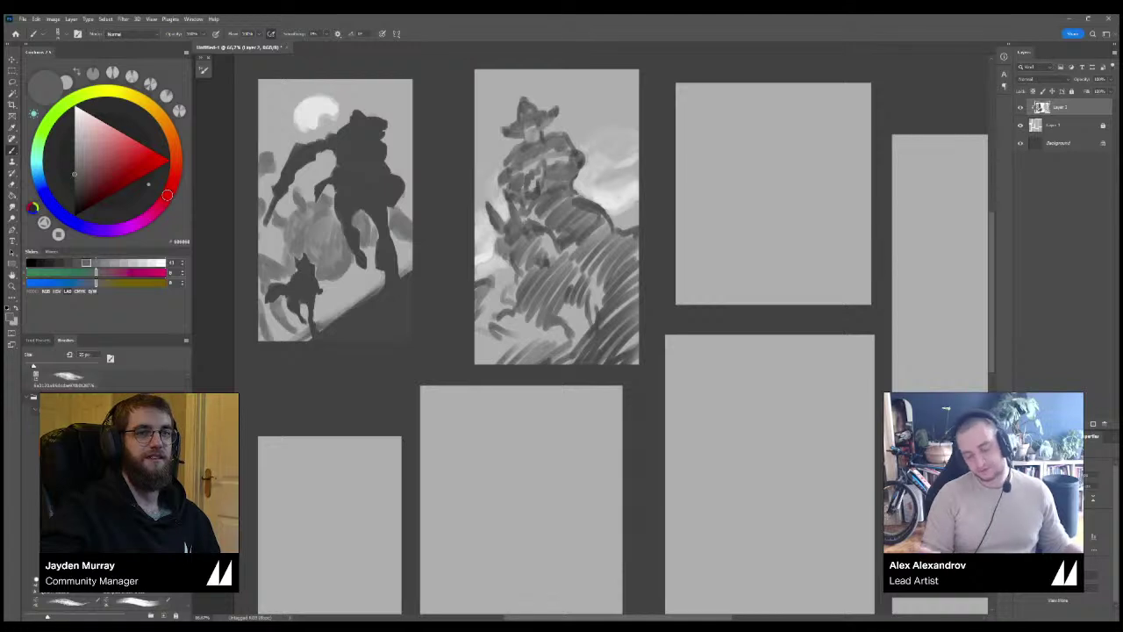
pyautogui.moveTo(536, 234); pyautogui.dragTo(546, 255)
pyautogui.hotkey('ctrl', '-')
pyautogui.hotkey('ctrl', '-')
pyautogui.hotkey('ctrl', '-')
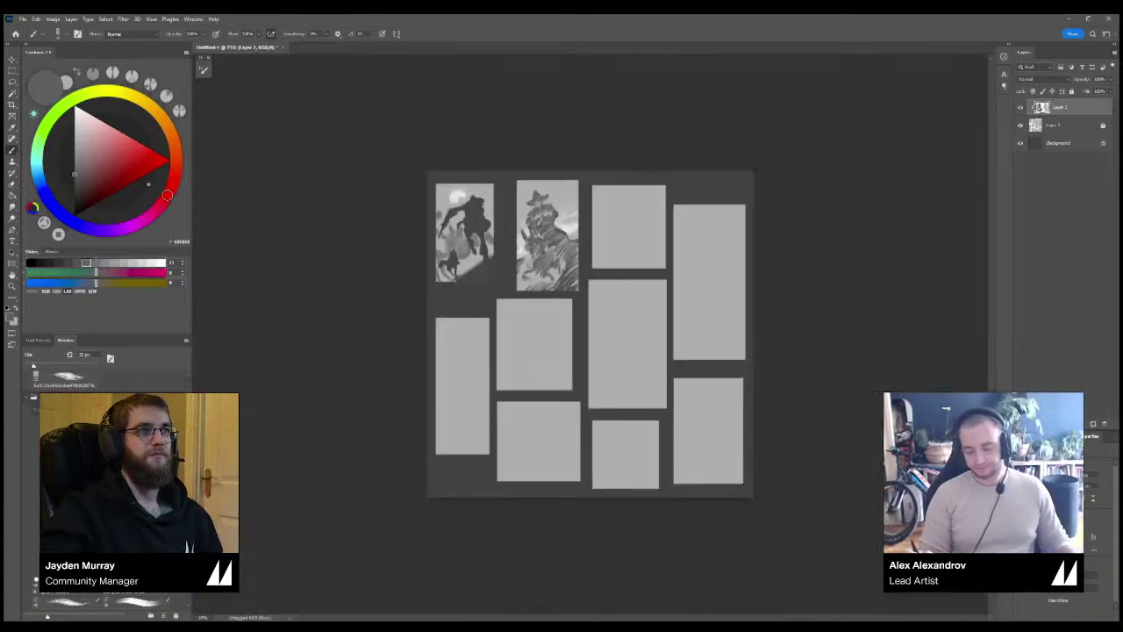
pyautogui.hotkey('ctrl', '+')
pyautogui.hotkey('ctrl', '+')
pyautogui.press(']')
pyautogui.press(']')
pyautogui.press(']')
pyautogui.press(']')
pyautogui.press(']')
pyautogui.press(']')
pyautogui.press(']')
pyautogui.press(']')
pyautogui.press(']')
pyautogui.moveTo(517, 199); pyautogui.dragTo(505, 212)
pyautogui.moveTo(535, 190); pyautogui.dragTo(508, 226)
pyautogui.moveTo(531, 211); pyautogui.dragTo(510, 240)
# Unify the second figure's torso and the lower slope with still broader mid-grey strokes, then reduce the brush size again.
pyautogui.press(']')
pyautogui.press(']')
pyautogui.moveTo(538, 184); pyautogui.dragTo(512, 190)
pyautogui.moveTo(530, 159)
pyautogui.mouseDown()
pyautogui.moveTo(508, 191)
pyautogui.moveTo(497, 181)
pyautogui.mouseUp()
pyautogui.moveTo(510, 147); pyautogui.dragTo(494, 167)
pyautogui.moveTo(497, 127); pyautogui.dragTo(480, 141)
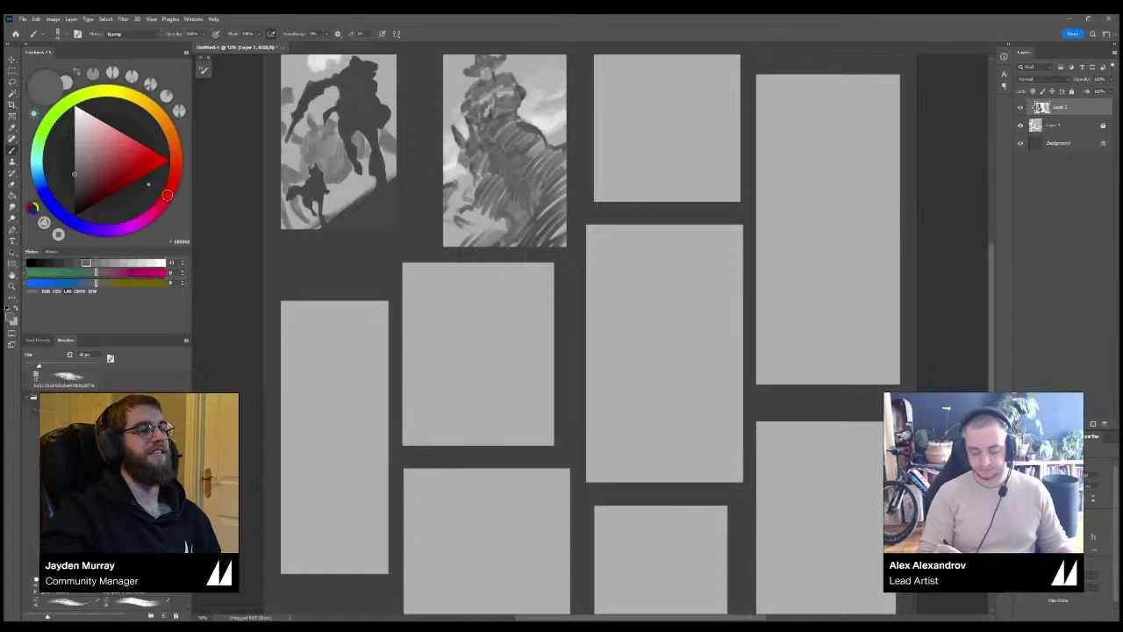
pyautogui.moveTo(491, 198); pyautogui.dragTo(475, 236)
pyautogui.moveTo(502, 219); pyautogui.dragTo(468, 245)
pyautogui.moveTo(506, 229)
pyautogui.mouseDown()
pyautogui.moveTo(481, 245)
pyautogui.moveTo(497, 265)
pyautogui.moveTo(464, 386)
pyautogui.moveTo(450, 396)
pyautogui.mouseUp()
pyautogui.hotkey('ctrl', '-')
pyautogui.press('[')
pyautogui.hotkey('ctrl', '+')
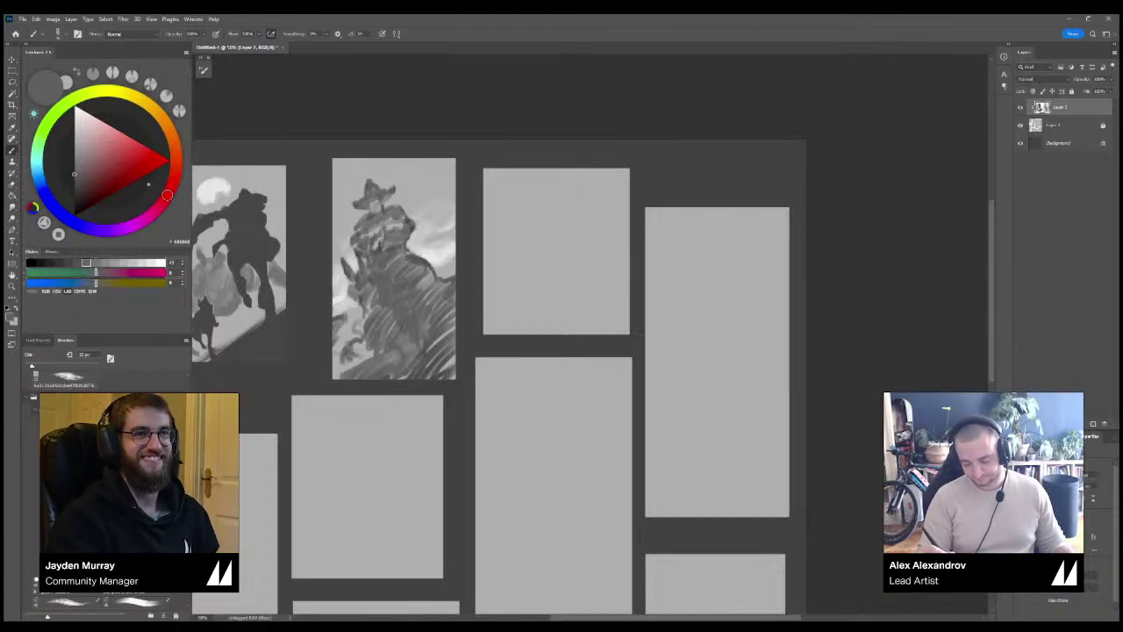
pyautogui.moveTo(531, 249); pyautogui.dragTo(533, 259)
pyautogui.hotkey('ctrl', 'z')
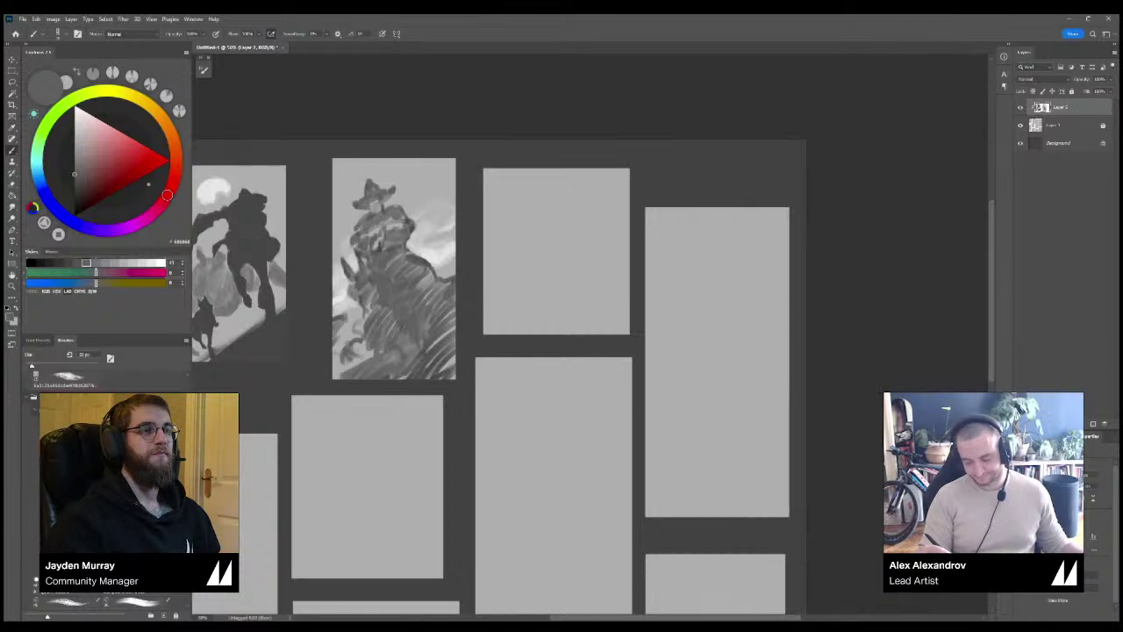
pyautogui.moveTo(516, 216); pyautogui.dragTo(514, 245)
pyautogui.hotkey('ctrl', 'z')
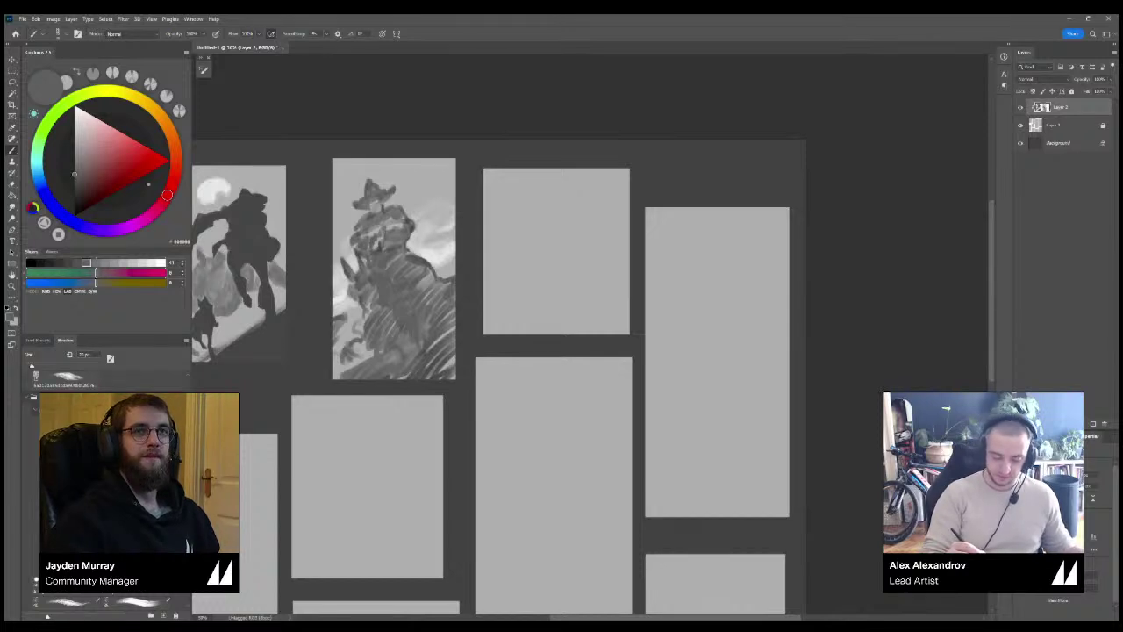
pyautogui.press('e')
pyautogui.press('b')
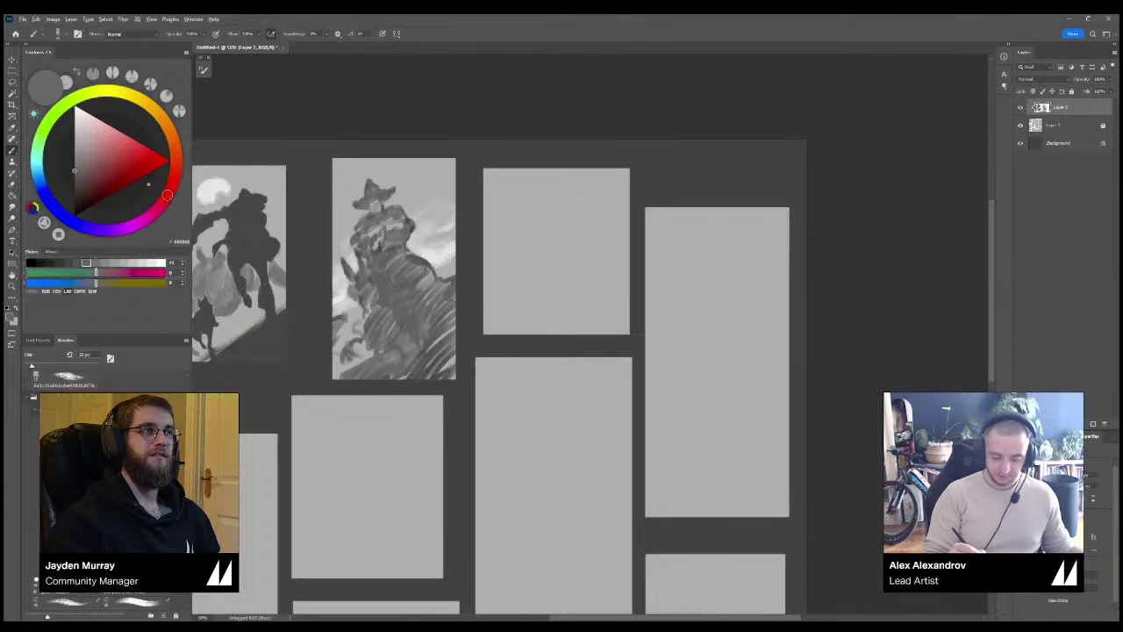
# Block in lighter greys on the first figure's back and coat hem, using light grey sampled from the third frame.
pyautogui.keyDown('alt'); pyautogui.click(557, 250); pyautogui.keyUp('alt')
pyautogui.moveTo(557, 250); pyautogui.dragTo(693, 264)
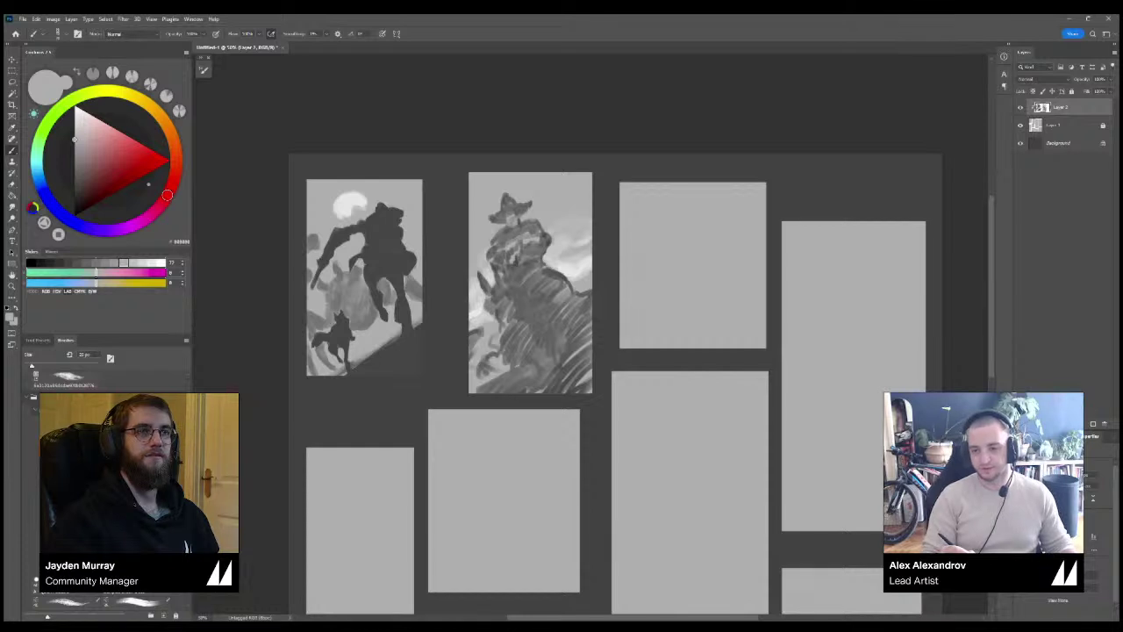
pyautogui.hotkey('ctrl', '+')
pyautogui.moveTo(527, 280); pyautogui.dragTo(599, 297)
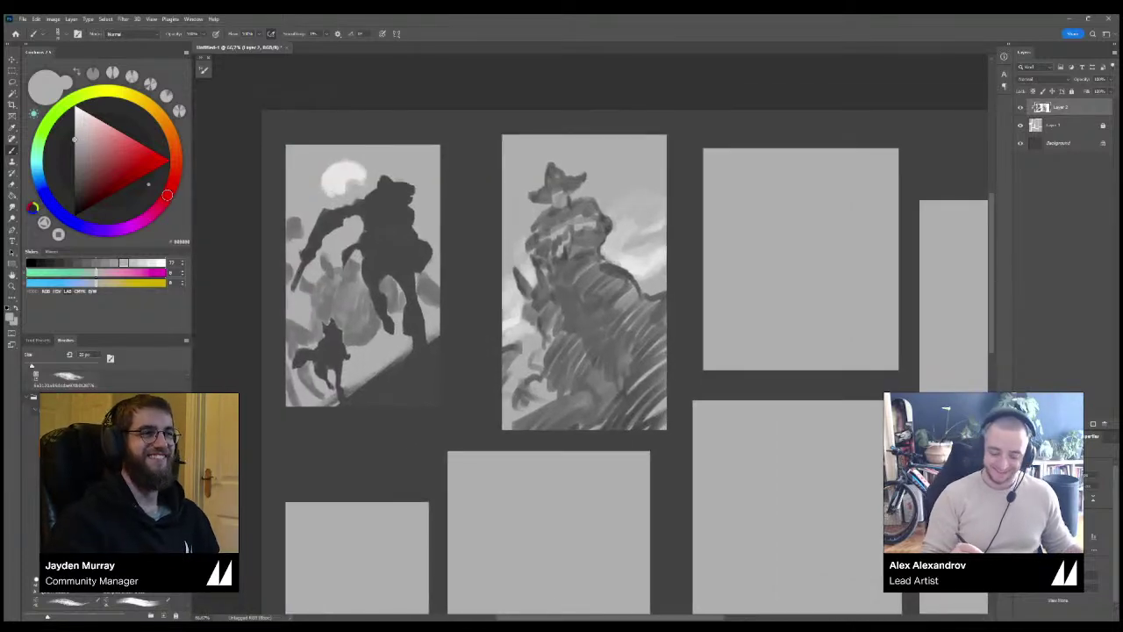
pyautogui.moveTo(348, 251); pyautogui.dragTo(427, 244)
pyautogui.moveTo(385, 245)
pyautogui.mouseDown()
pyautogui.moveTo(410, 236)
pyautogui.moveTo(368, 239)
pyautogui.moveTo(402, 216)
pyautogui.moveTo(369, 202)
pyautogui.moveTo(381, 200)
pyautogui.mouseUp()
pyautogui.keyDown('alt'); pyautogui.click(383, 238); pyautogui.keyUp('alt')
pyautogui.keyDown('alt'); pyautogui.click(390, 197); pyautogui.keyUp('alt')
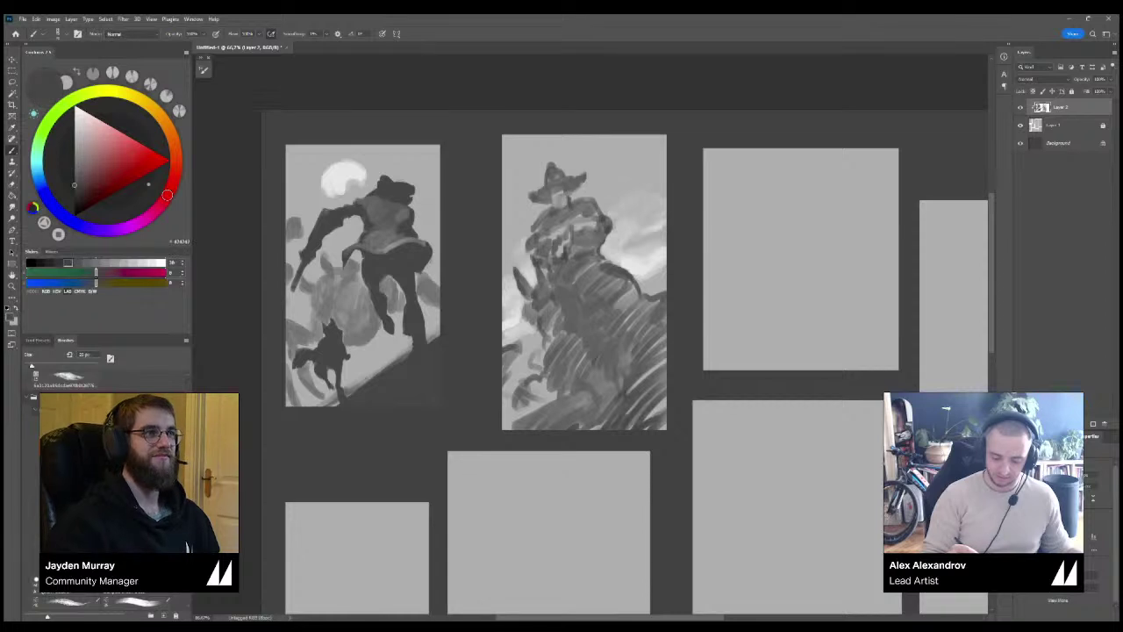
# Refine the light and shadow shapes on the first figure's back and shoulder with greys sampled from the silhouette.
pyautogui.keyDown('alt'); pyautogui.click(406, 223); pyautogui.keyUp('alt')
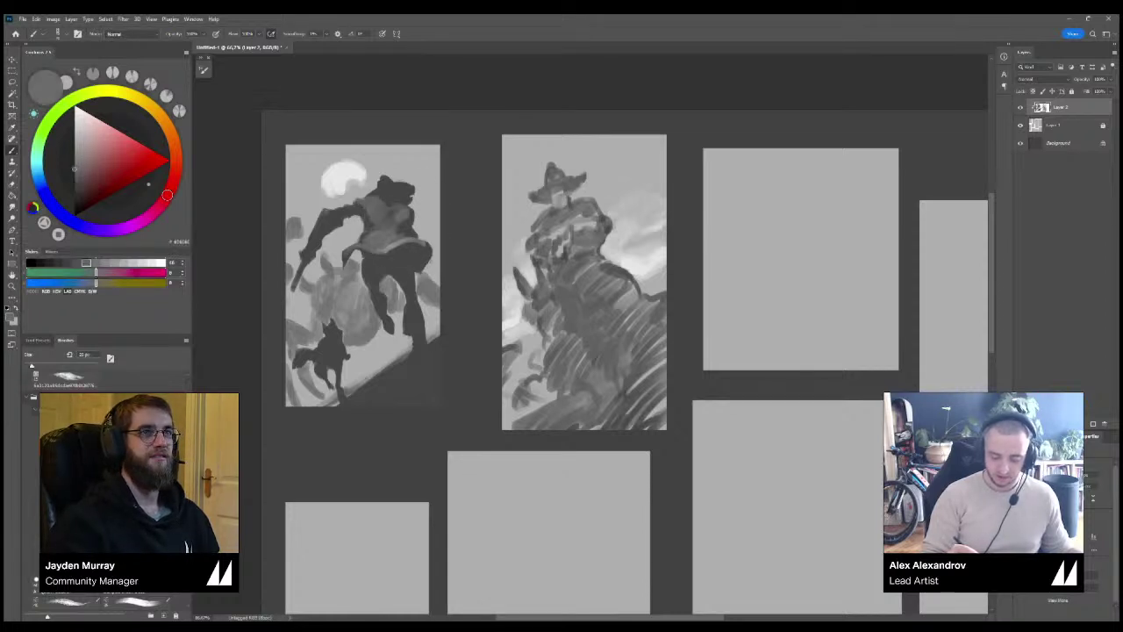
pyautogui.keyDown('alt'); pyautogui.click(404, 221); pyautogui.keyUp('alt')
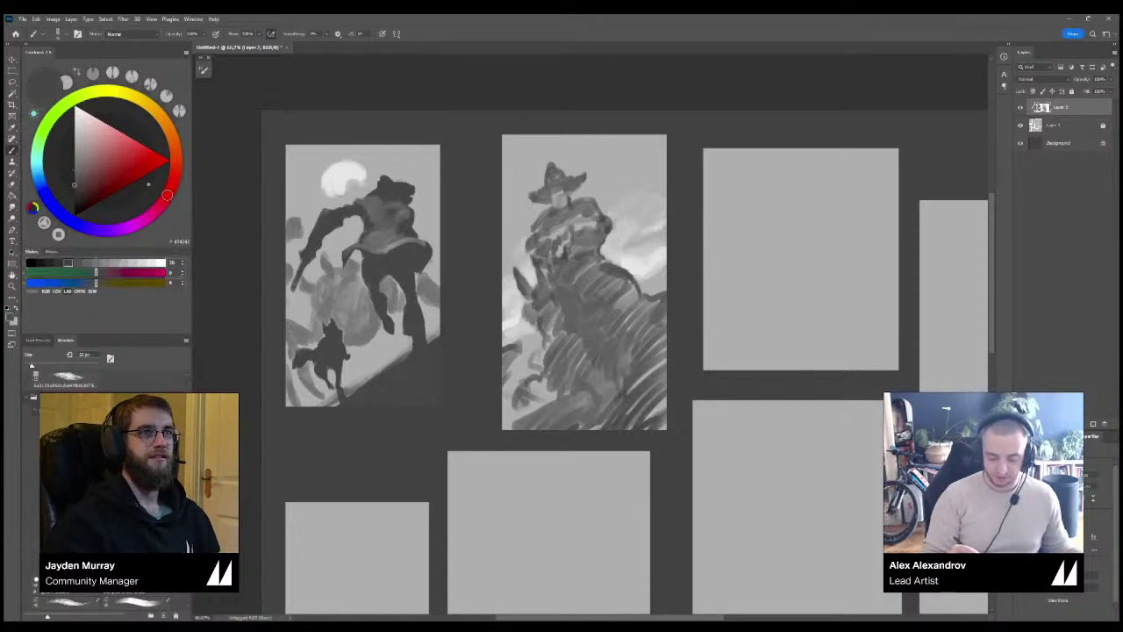
pyautogui.keyDown('alt'); pyautogui.click(399, 218); pyautogui.keyUp('alt')
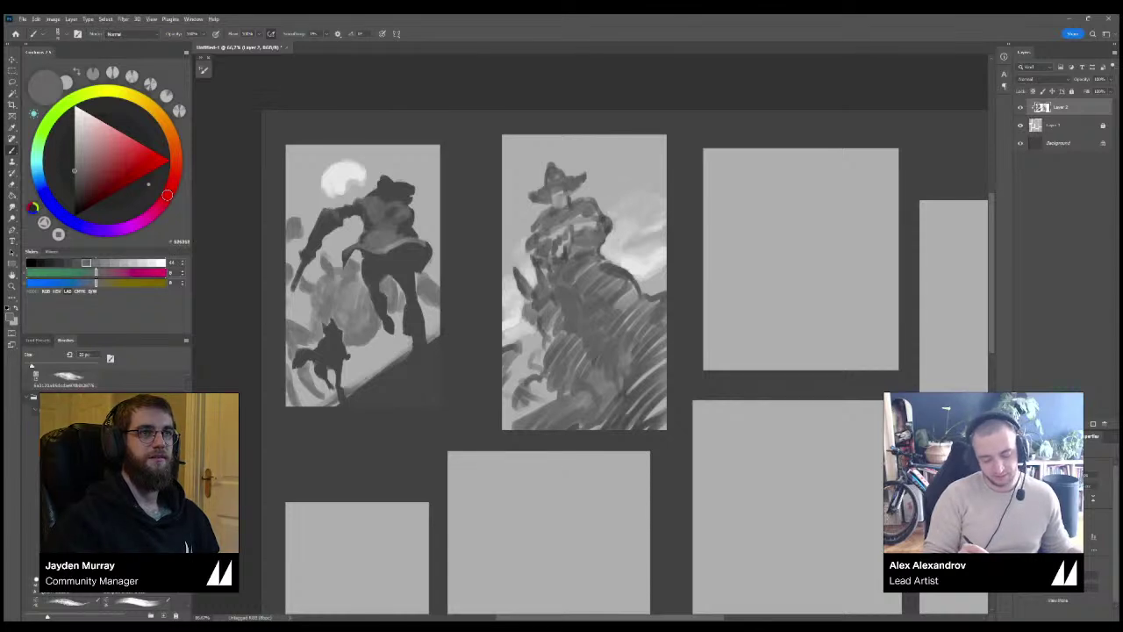
pyautogui.keyDown('alt'); pyautogui.click(357, 207); pyautogui.keyUp('alt')
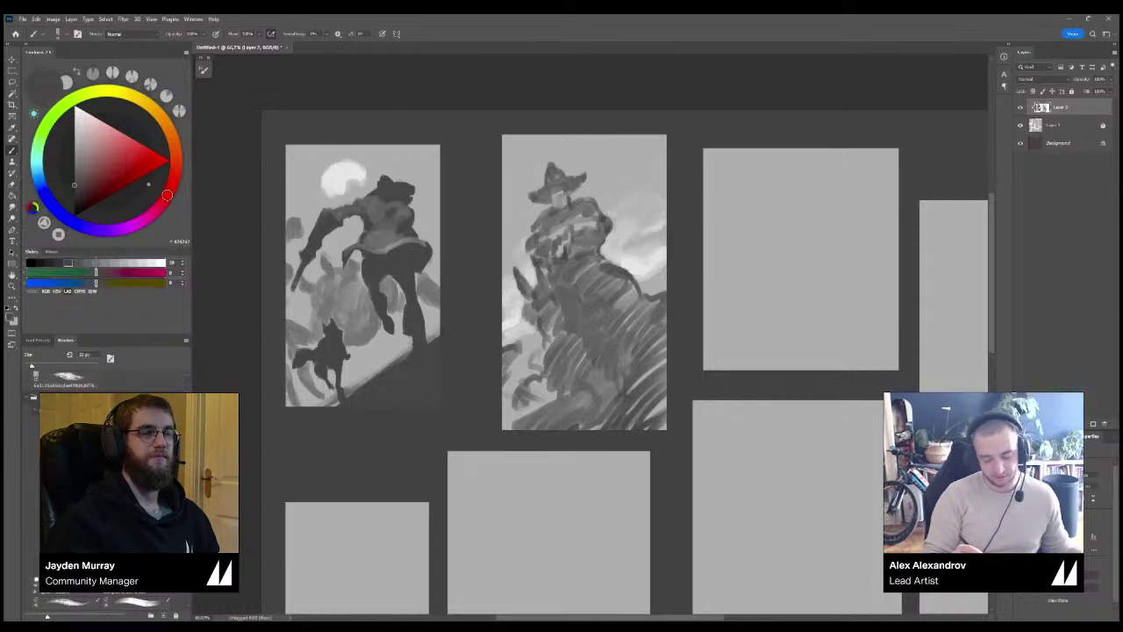
pyautogui.keyDown('alt'); pyautogui.click(371, 201); pyautogui.keyUp('alt')
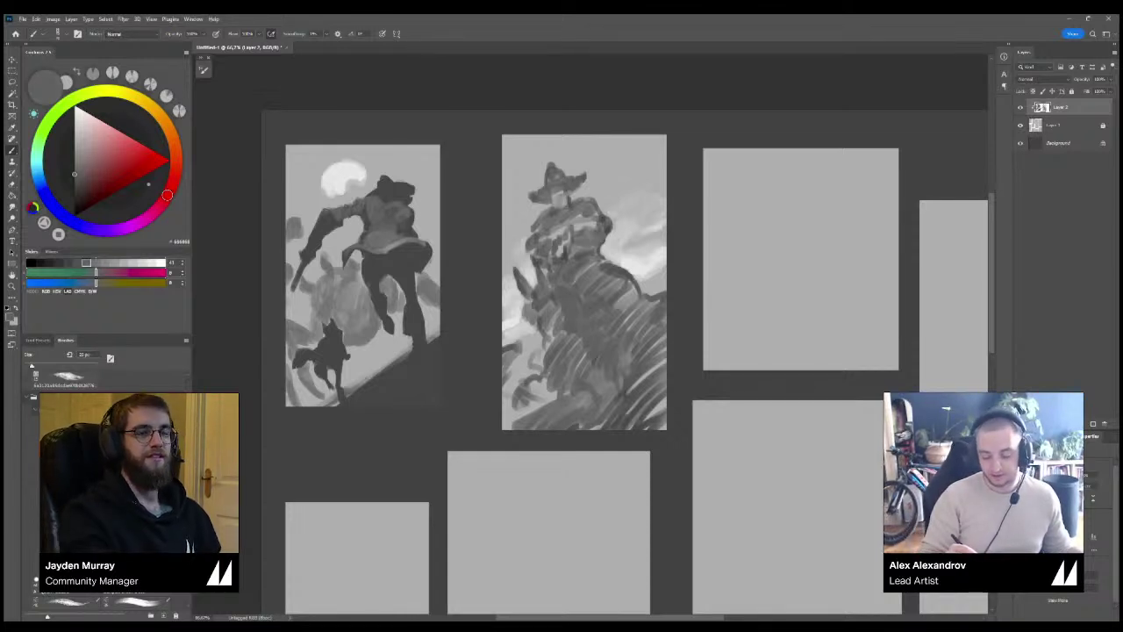
# Darken the folds on the first figure's back and define the area below the hat with sampled dark and mid greys.
pyautogui.keyDown('alt'); pyautogui.click(390, 256); pyautogui.keyUp('alt')
pyautogui.moveTo(382, 239)
pyautogui.mouseDown()
pyautogui.moveTo(399, 233)
pyautogui.moveTo(391, 206)
pyautogui.mouseUp()
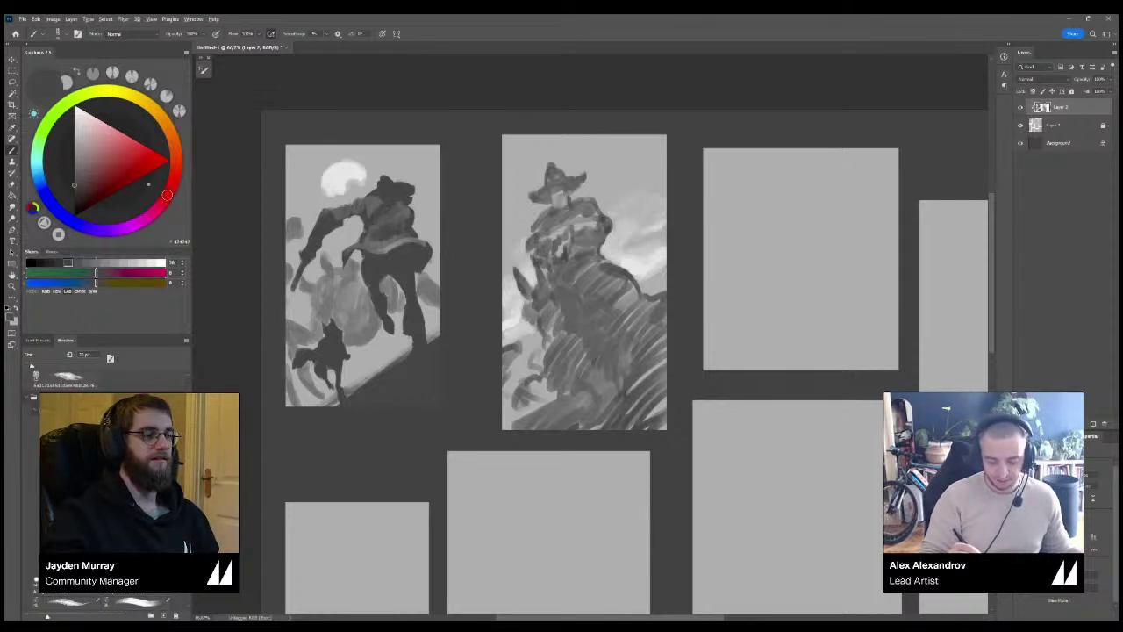
pyautogui.keyDown('alt'); pyautogui.click(393, 230); pyautogui.keyUp('alt')
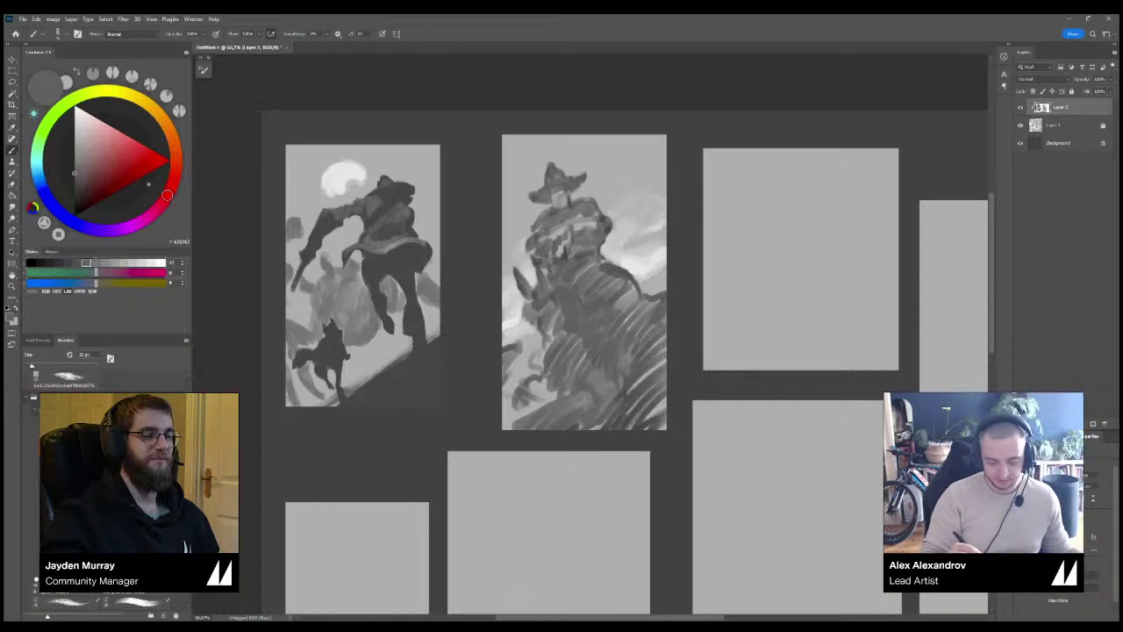
pyautogui.moveTo(385, 200); pyautogui.dragTo(394, 194)
pyautogui.keyDown('alt'); pyautogui.click(400, 192); pyautogui.keyUp('alt')
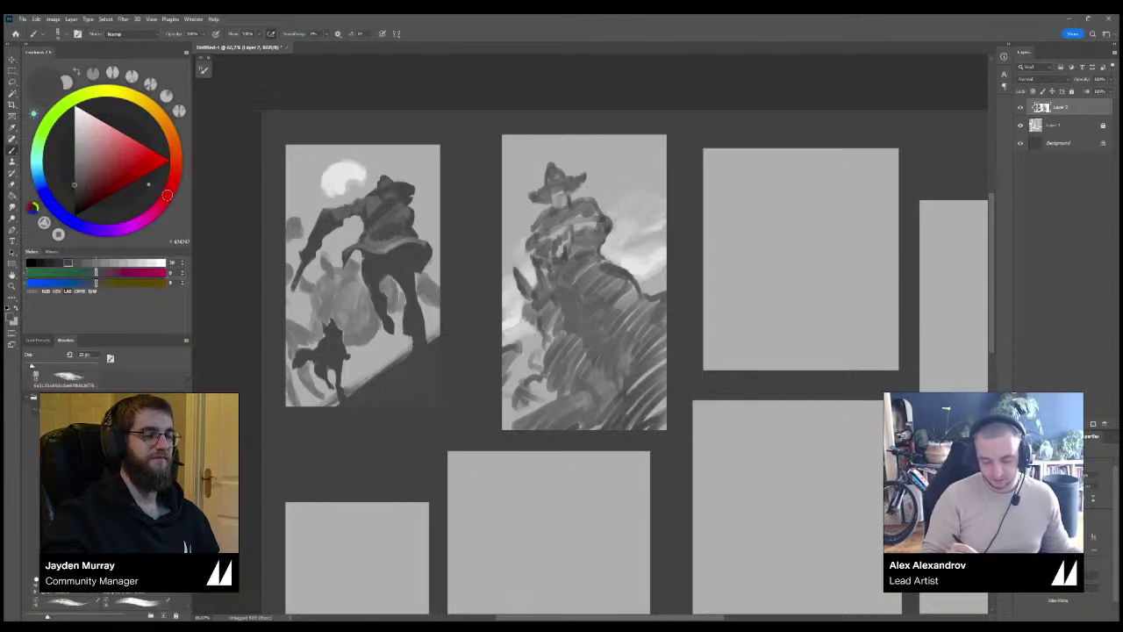
pyautogui.keyDown('alt'); pyautogui.click(397, 204); pyautogui.keyUp('alt')
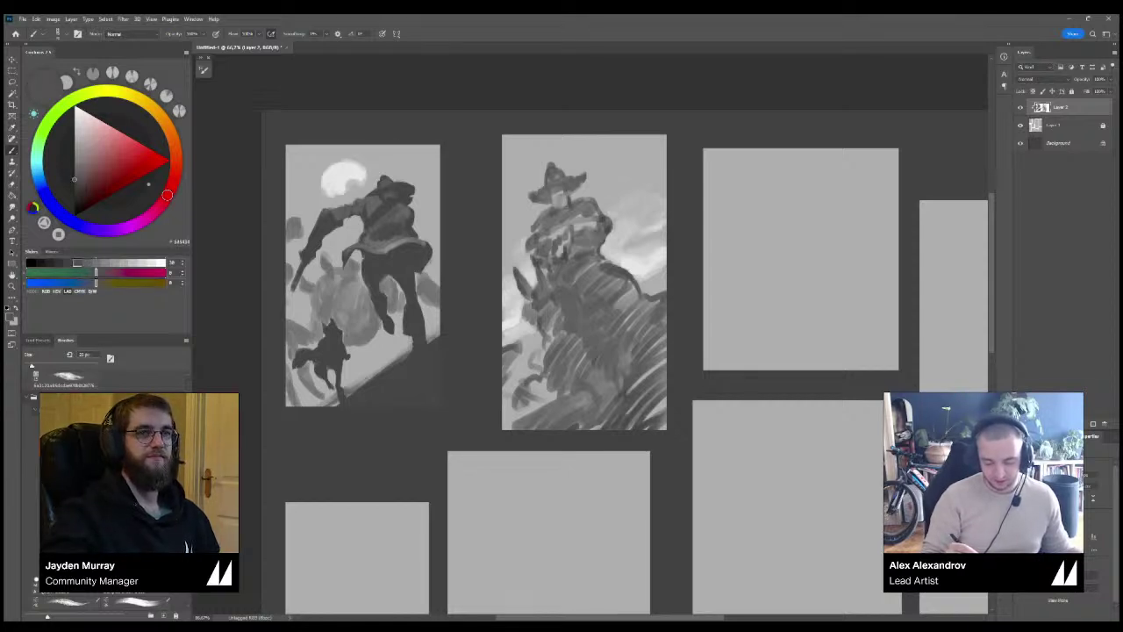
pyautogui.keyDown('alt'); pyautogui.click(388, 238); pyautogui.keyUp('alt')
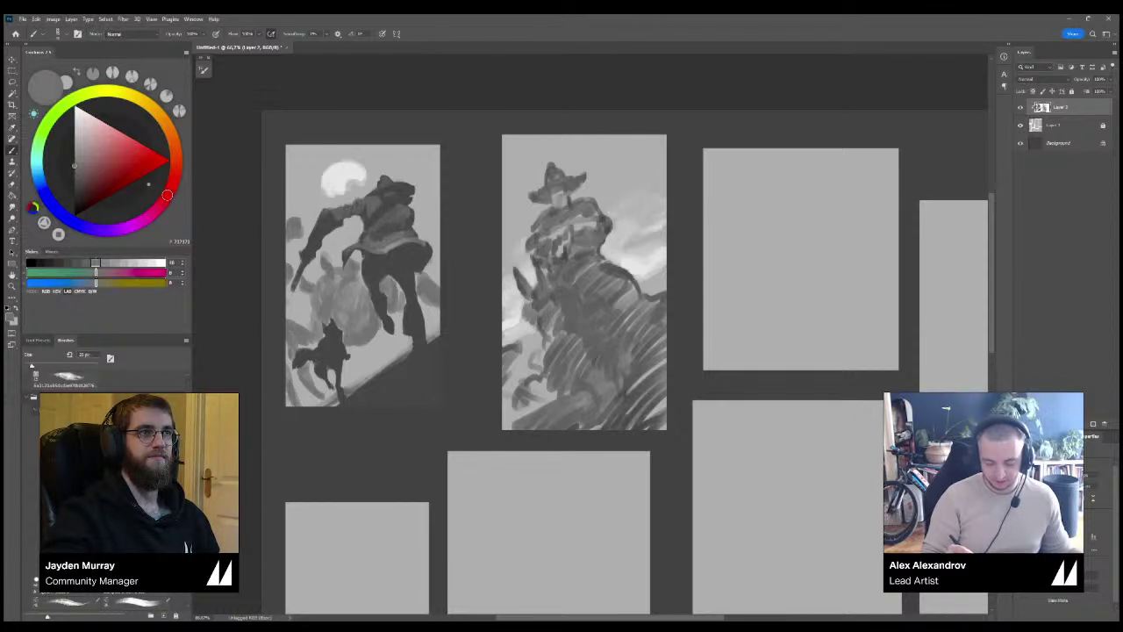
pyautogui.keyDown('alt'); pyautogui.click(393, 238); pyautogui.keyUp('alt')
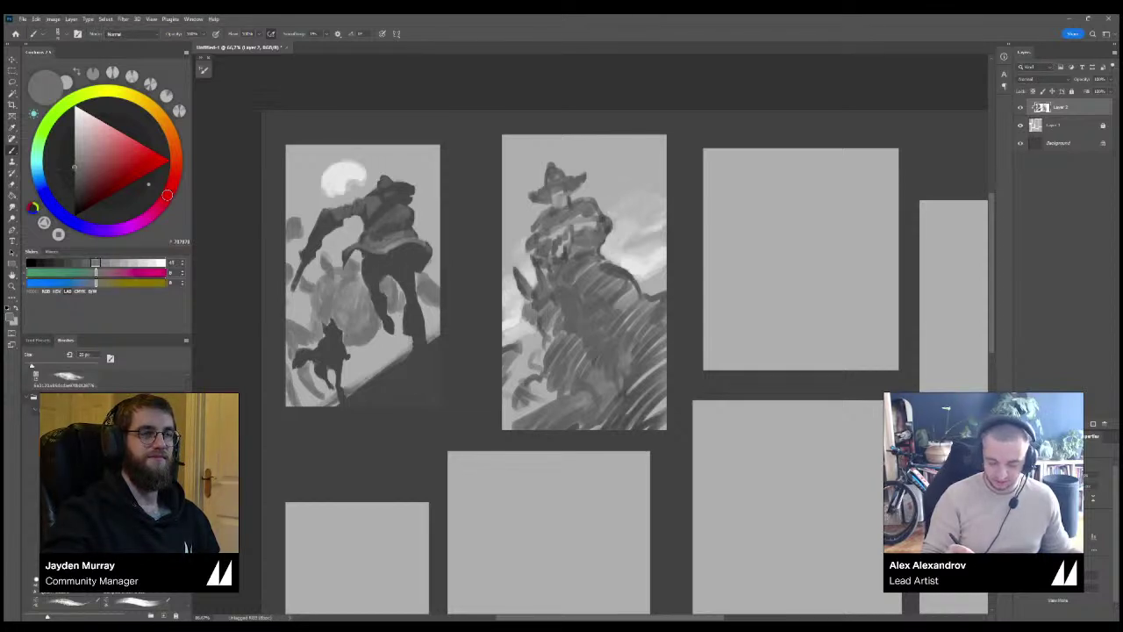
# Add mid grey along the first figure's rear hip and dark grey at its hanging hand, then touch up the coat hem.
pyautogui.moveTo(420, 262); pyautogui.dragTo(425, 289)
pyautogui.keyDown('alt'); pyautogui.click(415, 270); pyautogui.keyUp('alt')
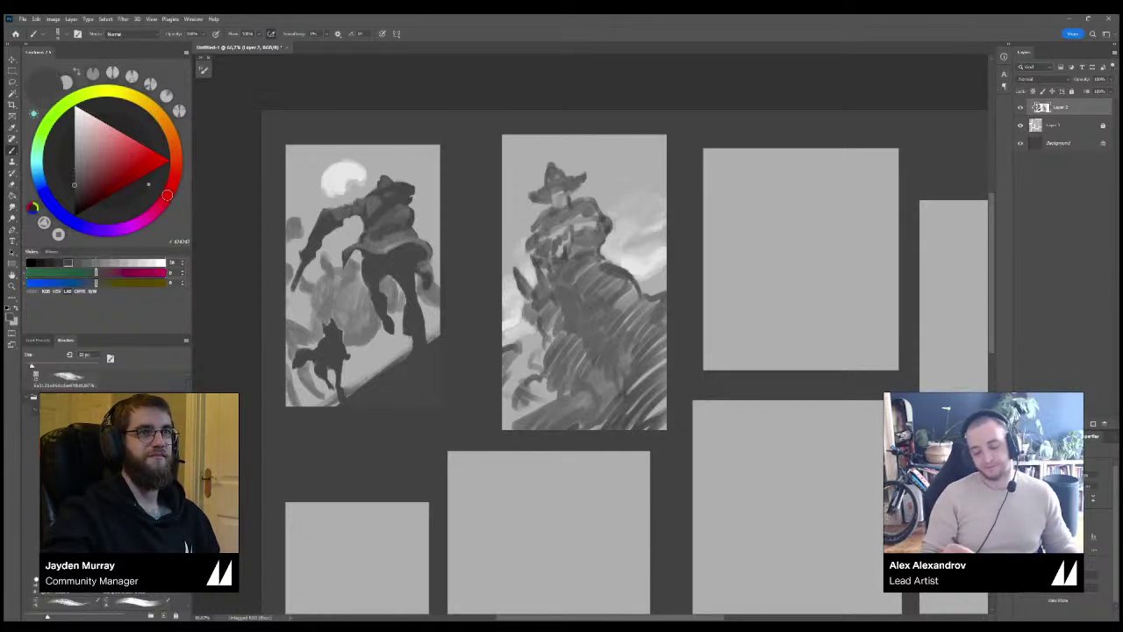
pyautogui.moveTo(343, 259); pyautogui.dragTo(345, 270)
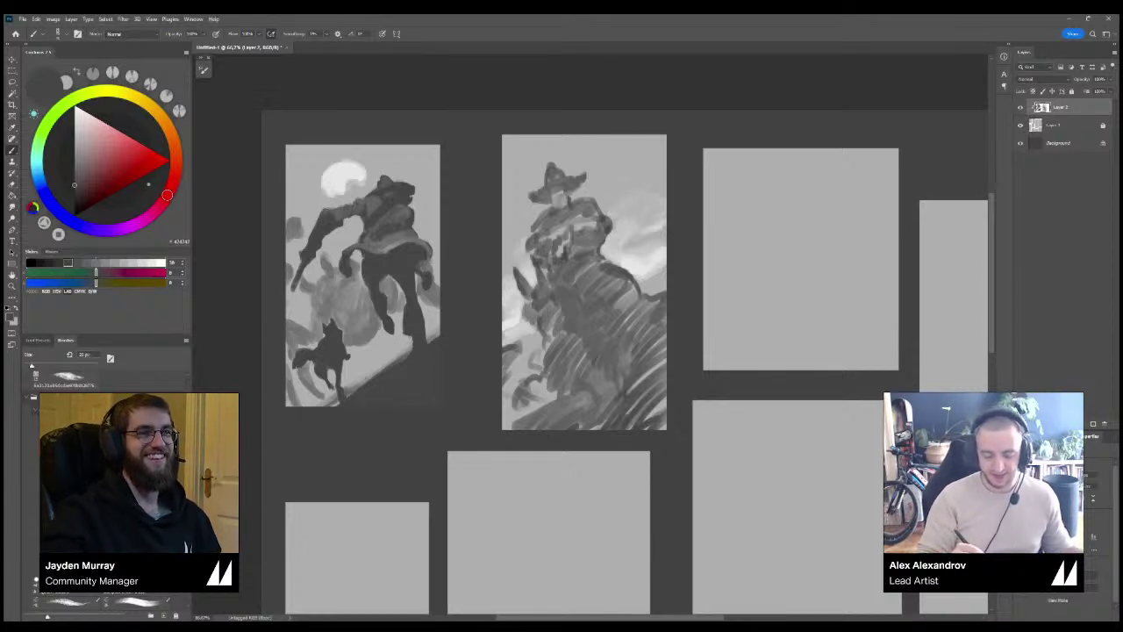
pyautogui.keyDown('alt'); pyautogui.click(380, 246); pyautogui.keyUp('alt')
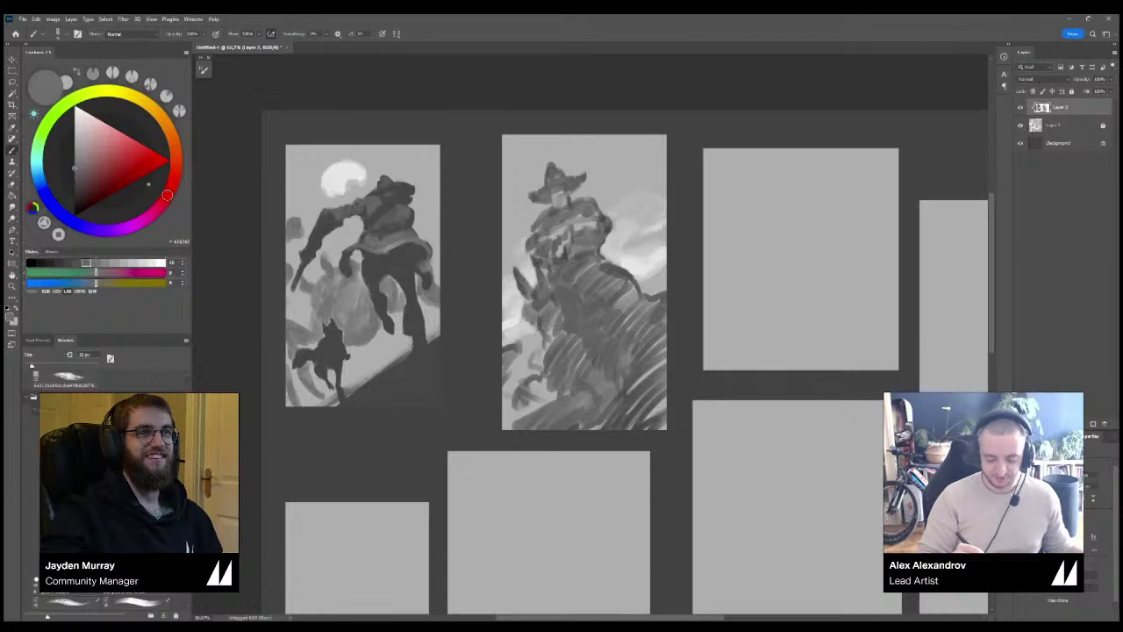
pyautogui.keyDown('alt'); pyautogui.click(390, 268); pyautogui.keyUp('alt')
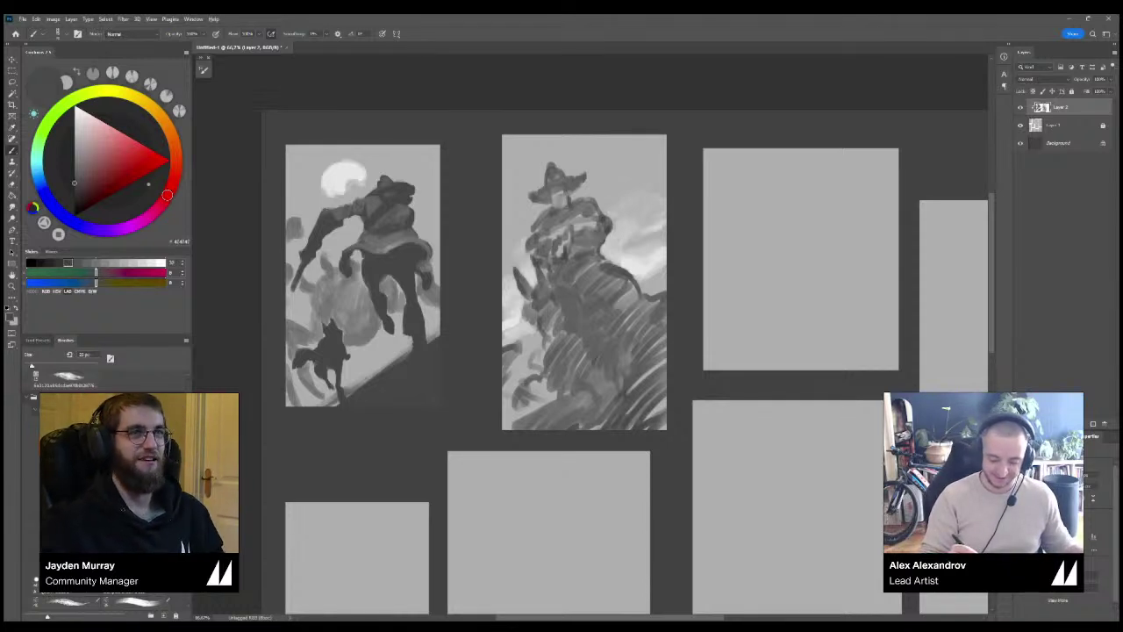
# Rework the first figure's waist and back folds with alternating sampled mid and dark greys.
pyautogui.keyDown('alt'); pyautogui.click(397, 233); pyautogui.keyUp('alt')
pyautogui.moveTo(396, 231)
pyautogui.mouseDown()
pyautogui.moveTo(374, 230)
pyautogui.moveTo(382, 223)
pyautogui.mouseUp()
pyautogui.keyDown('alt'); pyautogui.click(386, 218); pyautogui.keyUp('alt')
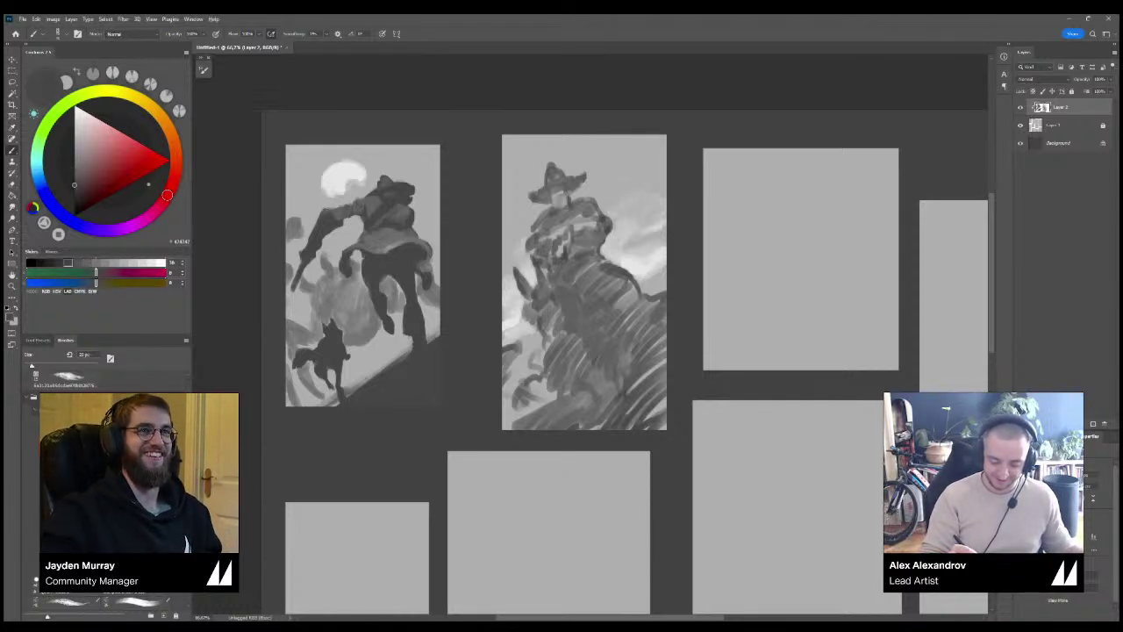
pyautogui.keyDown('alt'); pyautogui.click(405, 211); pyautogui.keyUp('alt')
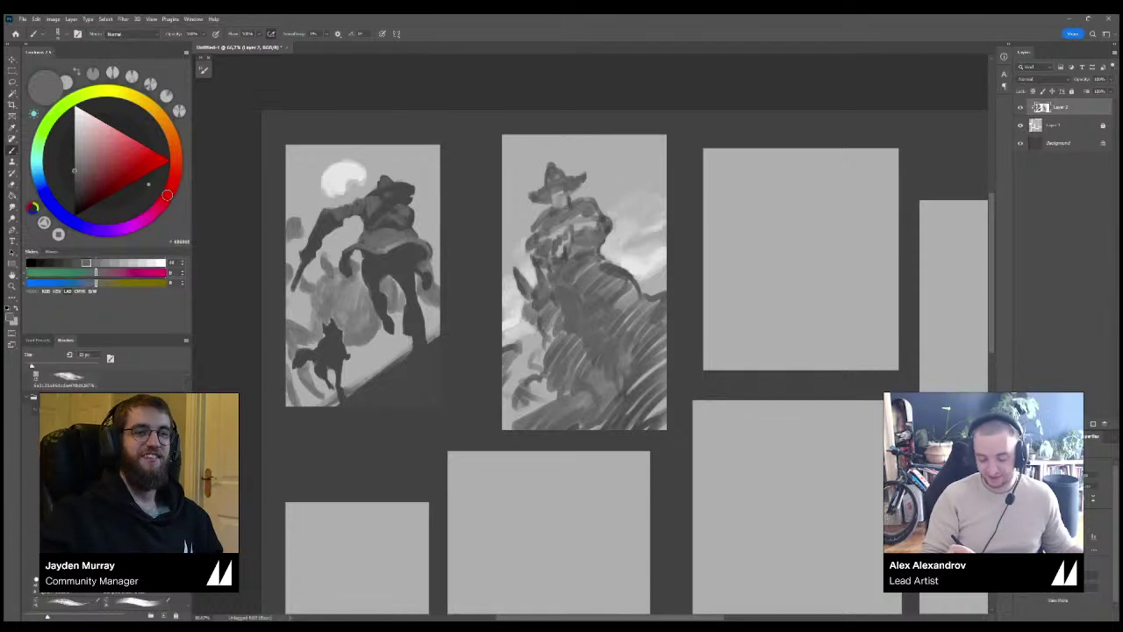
pyautogui.keyDown('alt'); pyautogui.click(408, 218); pyautogui.keyUp('alt')
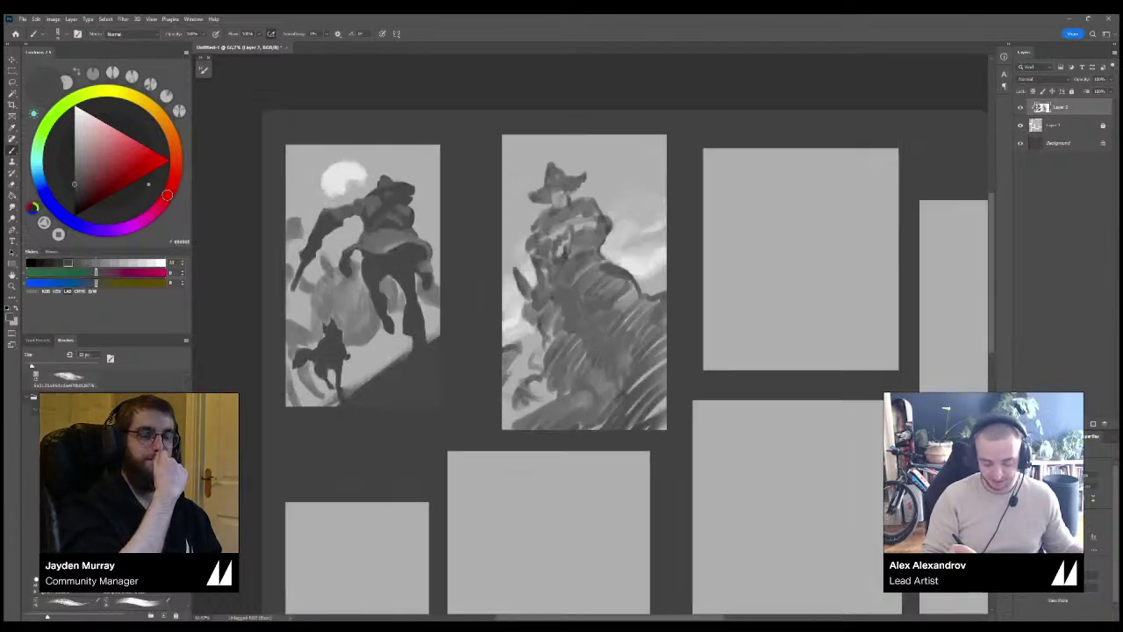
# Paint mid-grey light shapes on the first figure's legs with a grey sampled from the coat, and resample the coat's grey.
pyautogui.keyDown('alt'); pyautogui.click(405, 240); pyautogui.keyUp('alt')
pyautogui.moveTo(410, 330); pyautogui.dragTo(419, 320)
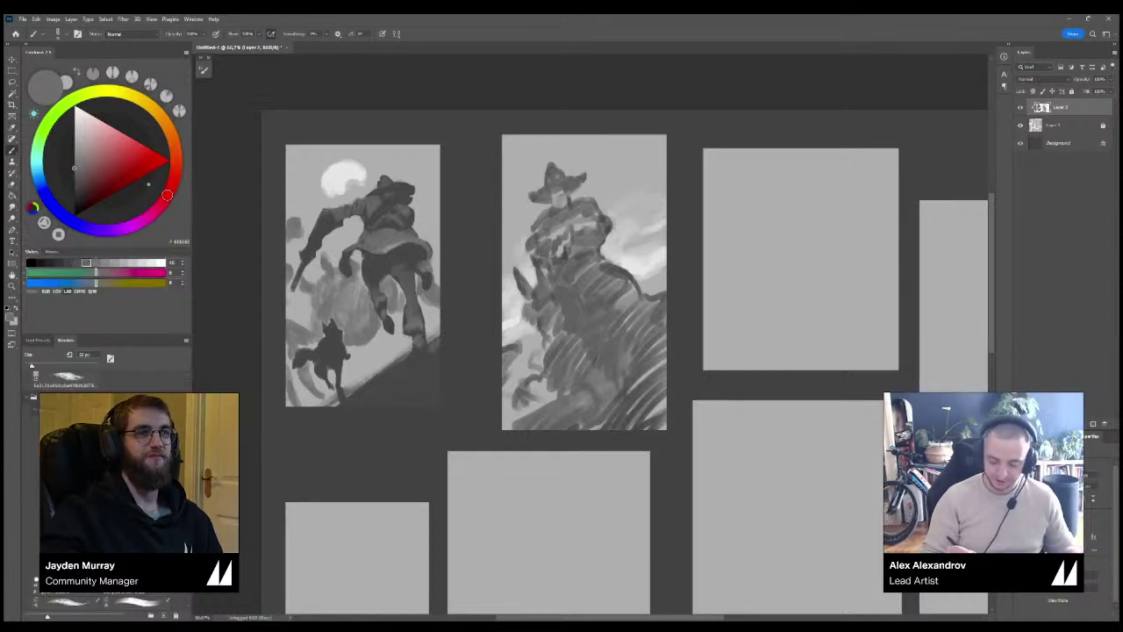
pyautogui.hotkey('ctrl', '-')
pyautogui.hotkey('ctrl', '-')
pyautogui.hotkey('ctrl', '+')
pyautogui.hotkey('ctrl', '+')
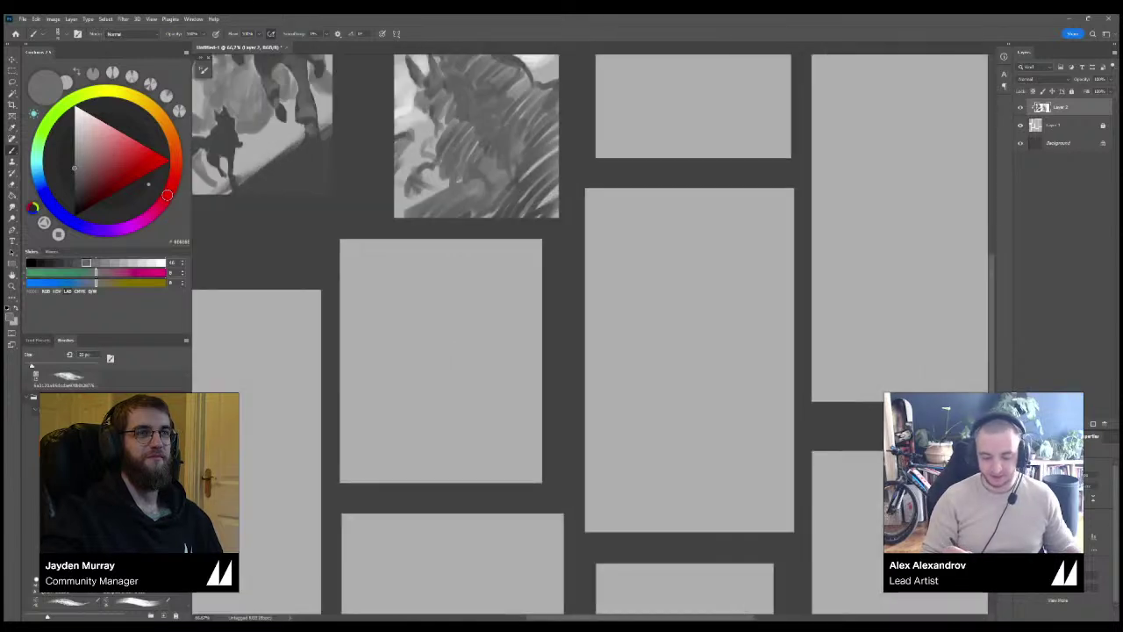
pyautogui.moveTo(491, 246); pyautogui.dragTo(667, 409)
pyautogui.keyDown('alt'); pyautogui.click(461, 188); pyautogui.keyUp('alt')
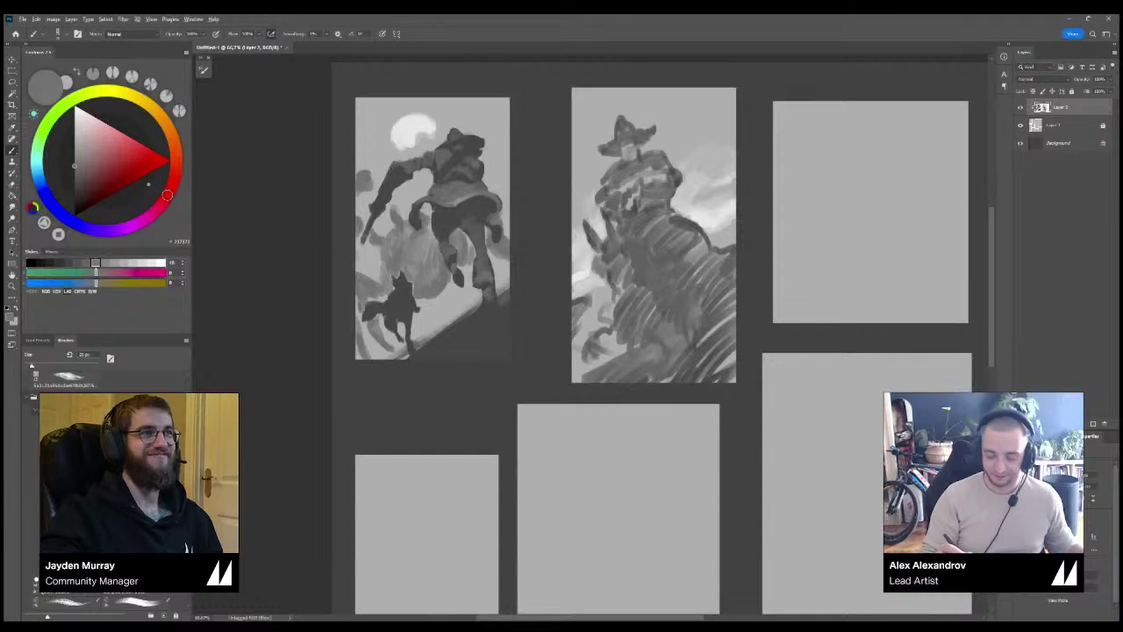
# Lighten parts of the running dog in the first thumbnail with mid grey sampled from the figure's coat.
pyautogui.keyDown('alt'); pyautogui.click(463, 195); pyautogui.keyUp('alt')
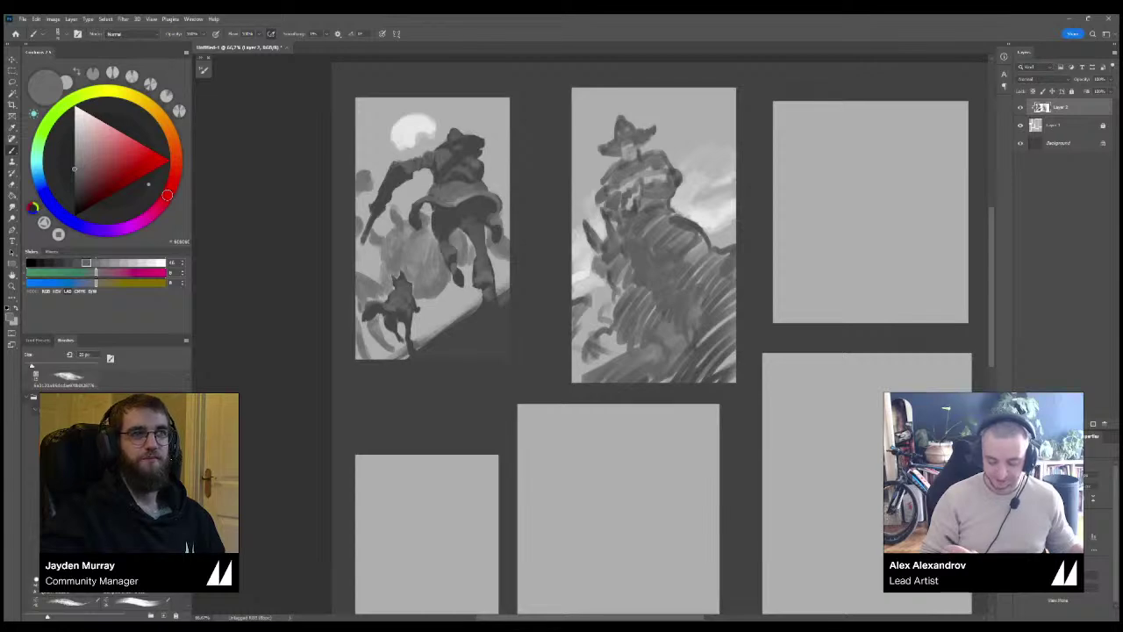
pyautogui.hotkey('ctrl', '-')
pyautogui.hotkey('ctrl', '-')
pyautogui.hotkey('ctrl', '+')
pyautogui.hotkey('ctrl', '+')
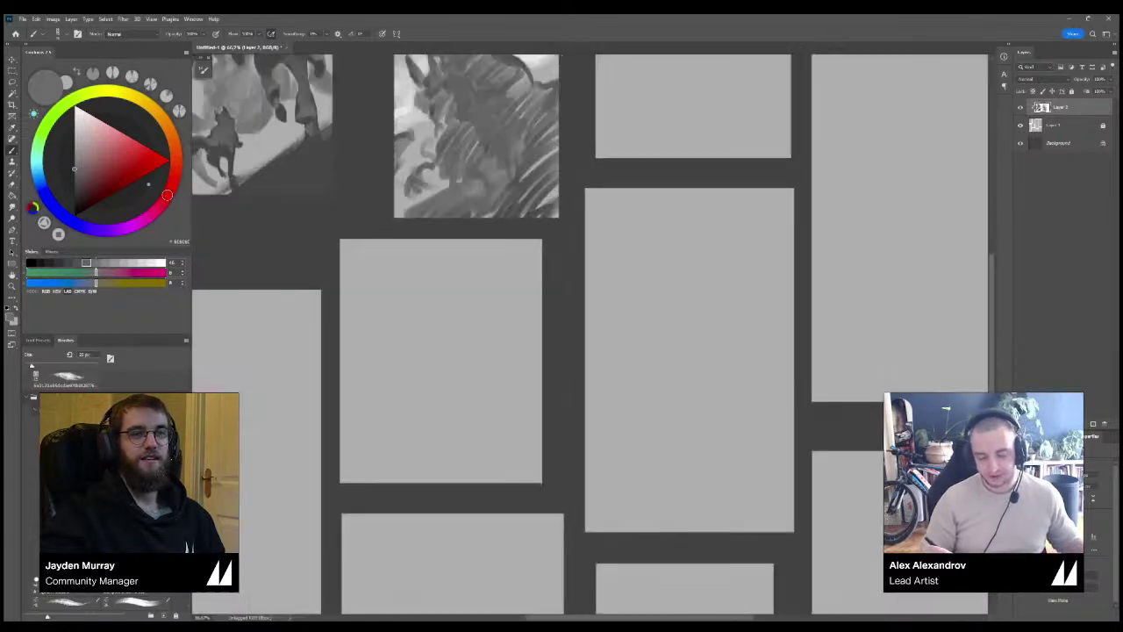
pyautogui.moveTo(509, 220); pyautogui.dragTo(636, 403)
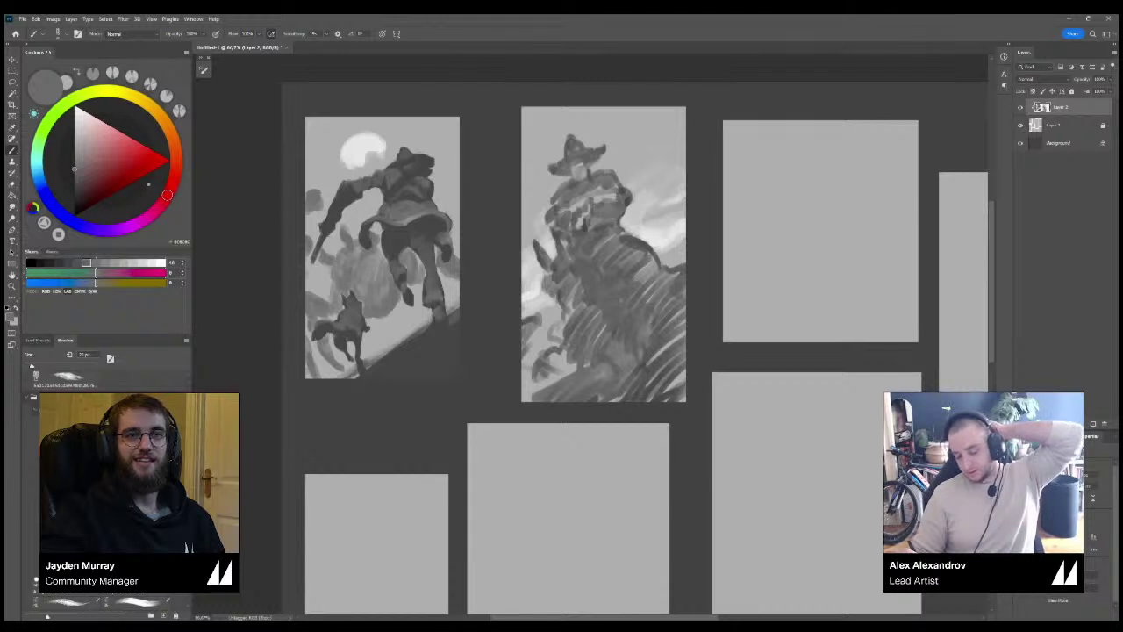
# Darken the second figure's hat brim with dark grey sampled from the first figure's coat.
pyautogui.keyDown('alt'); pyautogui.click(414, 238); pyautogui.keyUp('alt')
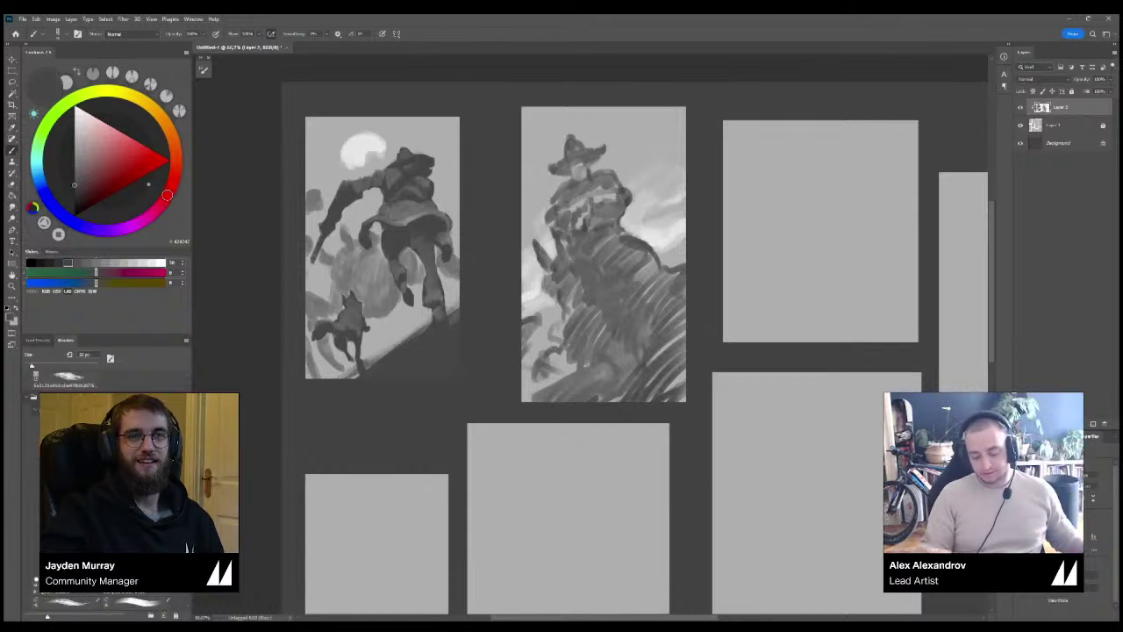
pyautogui.press(']')
pyautogui.press(']')
pyautogui.moveTo(563, 165); pyautogui.dragTo(596, 155)
pyautogui.press('[')
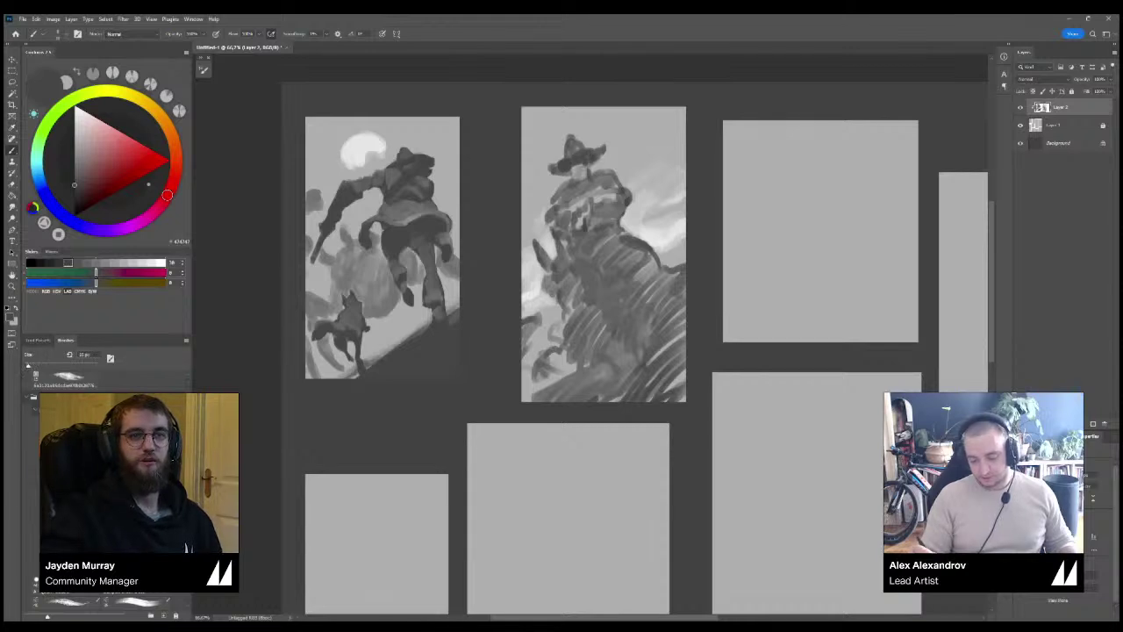
# Paint dark grey over the second rider's lower torso and along the front arm.
pyautogui.moveTo(586, 223)
pyautogui.mouseDown()
pyautogui.moveTo(609, 207)
pyautogui.moveTo(614, 216)
pyautogui.moveTo(581, 249)
pyautogui.moveTo(618, 249)
pyautogui.mouseUp()
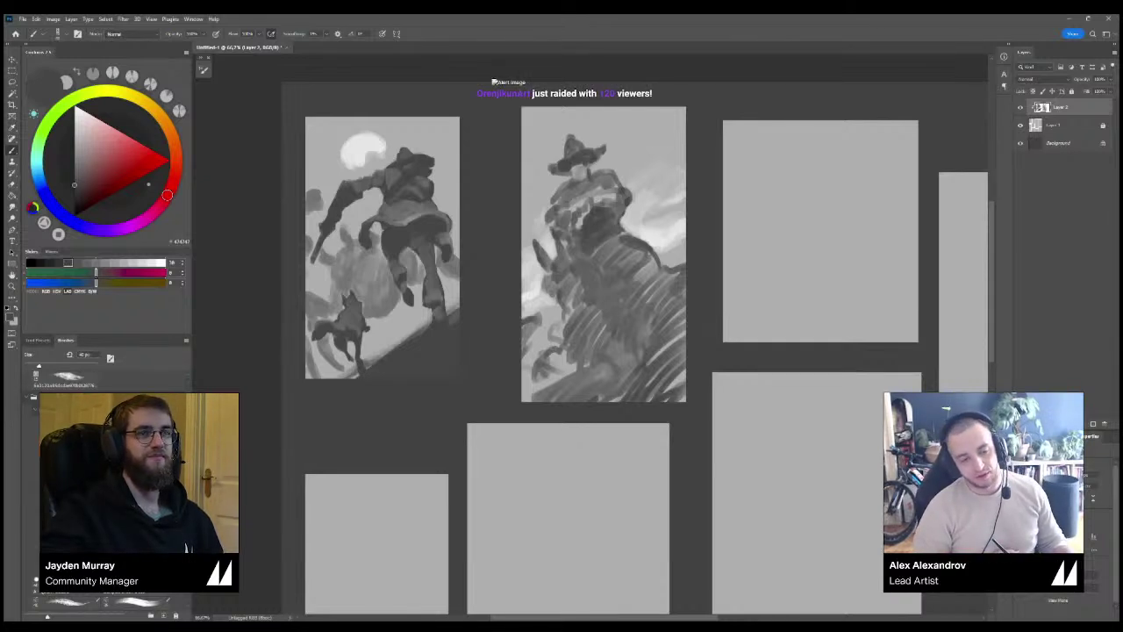
pyautogui.moveTo(564, 238)
pyautogui.mouseDown()
pyautogui.moveTo(559, 213)
pyautogui.moveTo(568, 219)
pyautogui.mouseUp()
pyautogui.press(']')
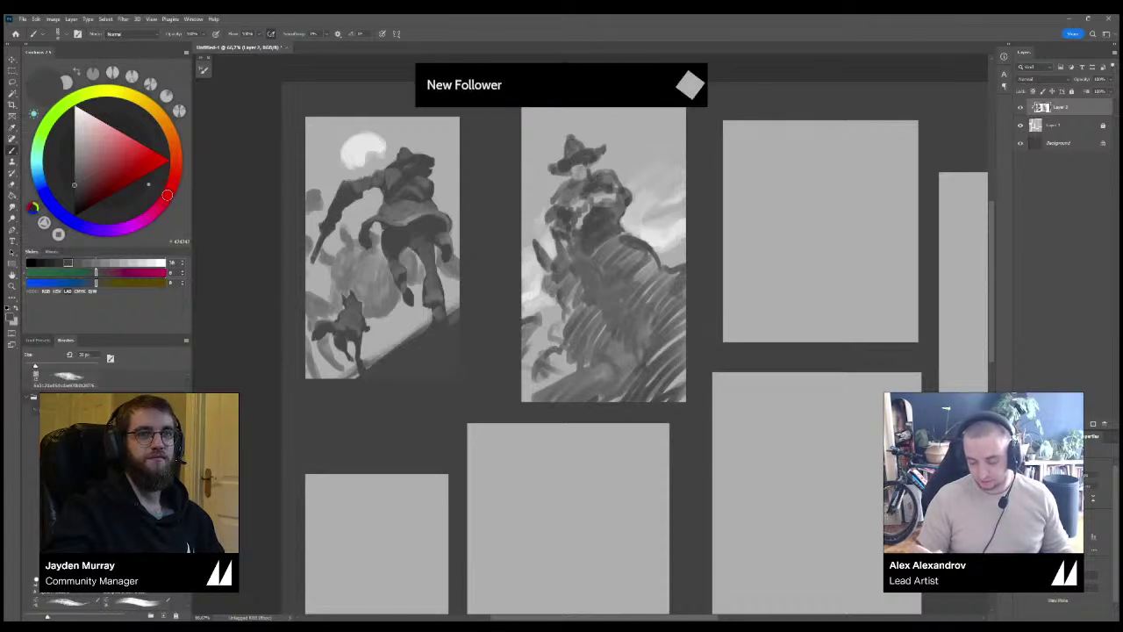
# Block in the mount's muzzle and rump with larger dark grey strokes.
pyautogui.hotkey('ctrl', '-')
pyautogui.moveTo(552, 272)
pyautogui.mouseDown()
pyautogui.moveTo(563, 289)
pyautogui.moveTo(649, 290)
pyautogui.moveTo(656, 318)
pyautogui.mouseUp()
pyautogui.press(']')
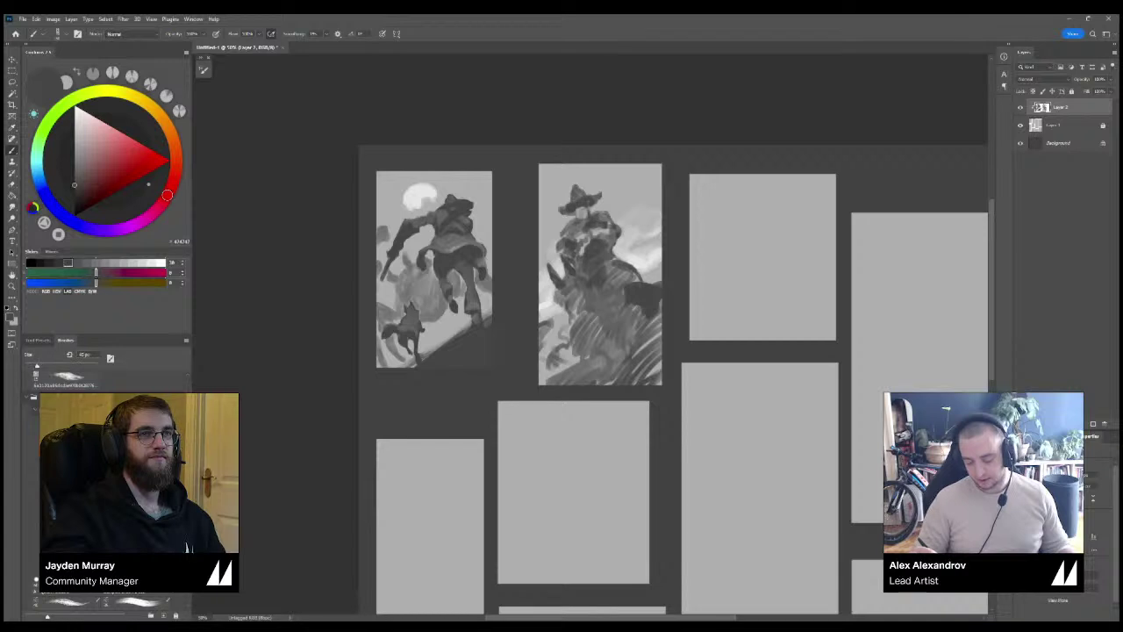
pyautogui.hotkey('ctrl', '+')
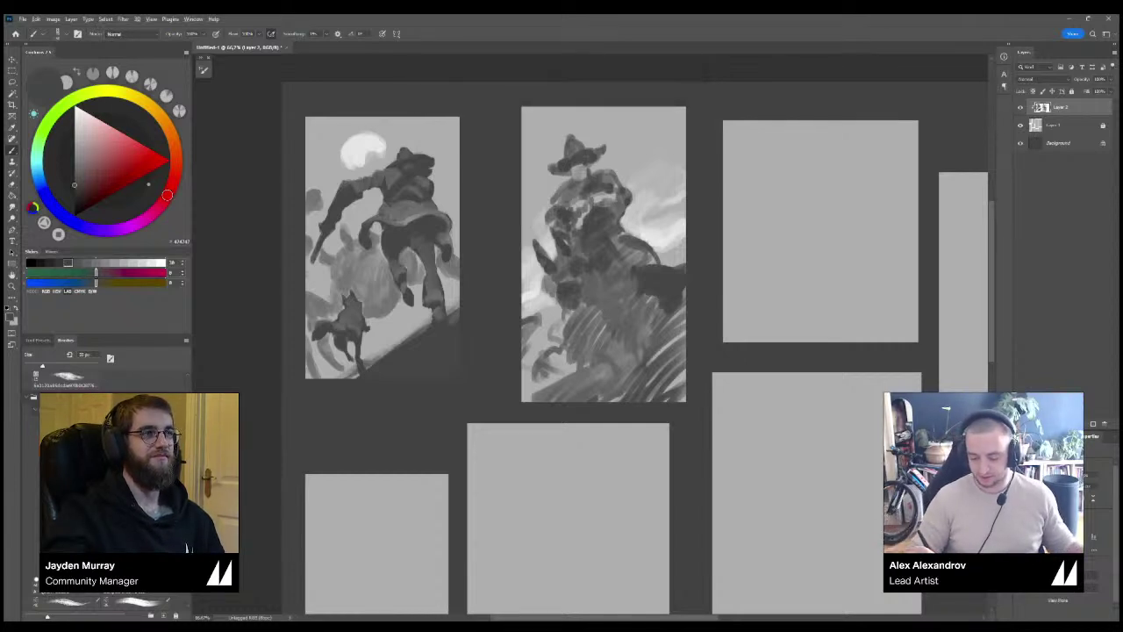
# Add small light highlights along the second rider's forearm with a light grey sampled from the sky, using a smaller brush.
pyautogui.keyDown('alt'); pyautogui.click(658, 279); pyautogui.keyUp('alt')
pyautogui.keyDown('alt'); pyautogui.click(636, 219); pyautogui.keyUp('alt')
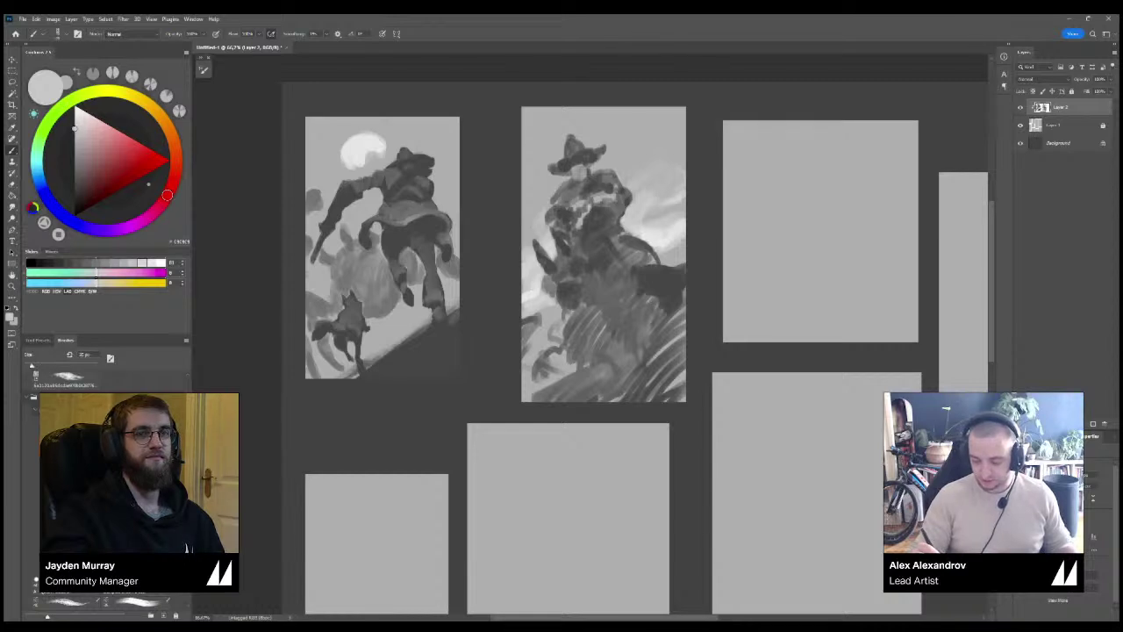
pyautogui.press('[')
pyautogui.press('[')
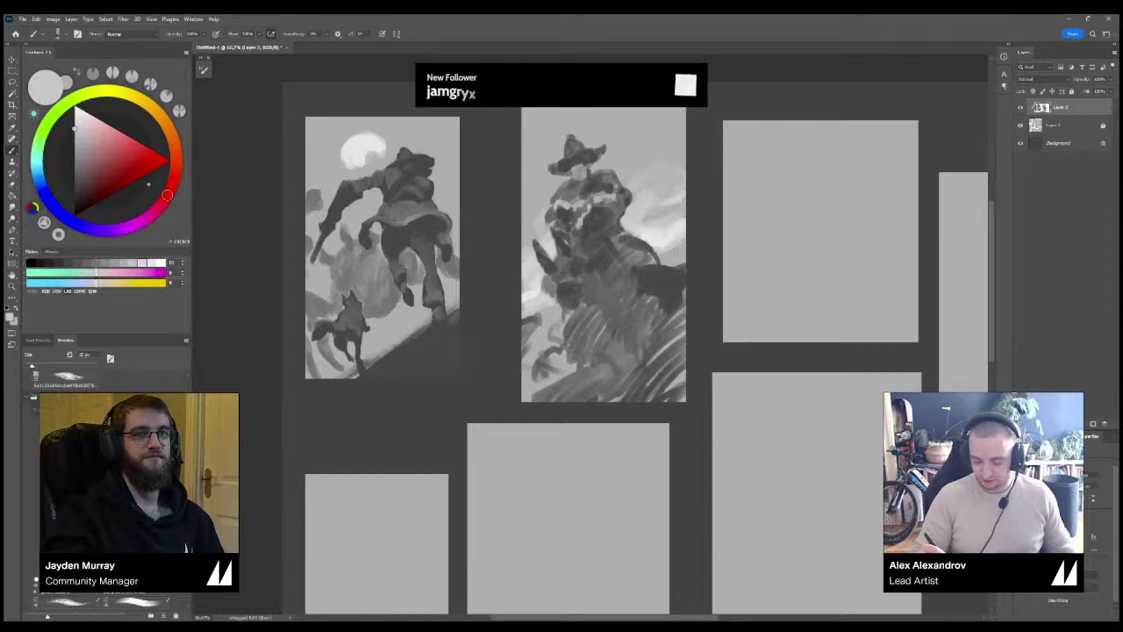
pyautogui.moveTo(553, 208)
pyautogui.mouseDown()
pyautogui.moveTo(550, 217)
pyautogui.moveTo(566, 209)
pyautogui.moveTo(557, 216)
pyautogui.mouseUp()
pyautogui.keyDown('alt'); pyautogui.click(570, 219); pyautogui.keyUp('alt')
pyautogui.press(']')
# Rework the second rider's face below the hat brim with small strokes of sampled light and dark greys.
pyautogui.keyDown('alt'); pyautogui.click(577, 173); pyautogui.keyUp('alt')
pyautogui.moveTo(572, 168); pyautogui.dragTo(580, 165)
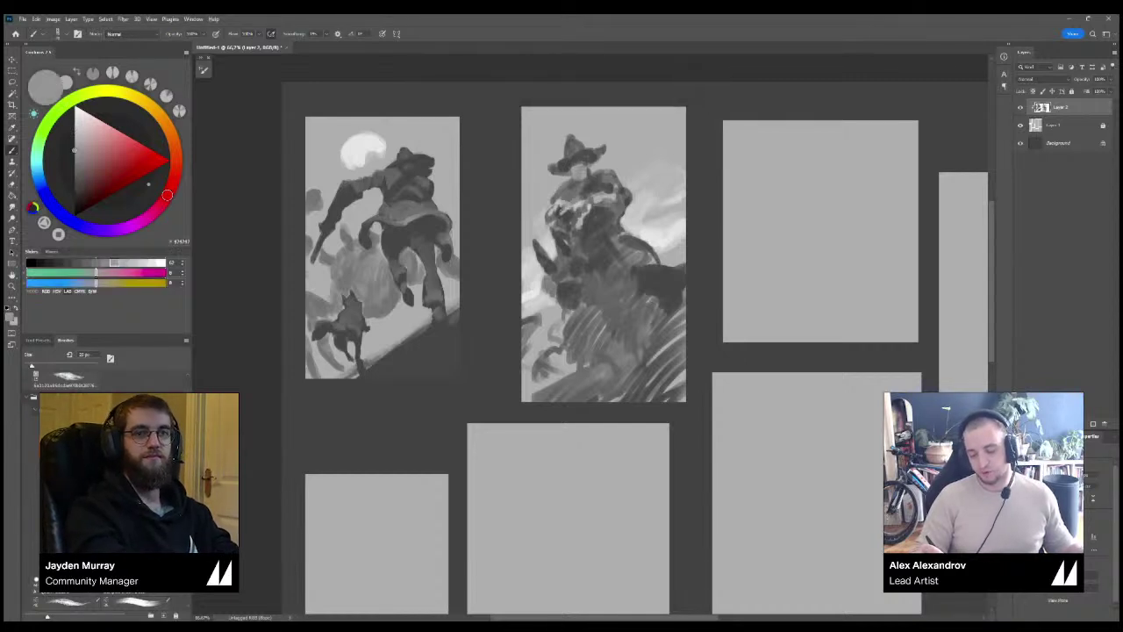
pyautogui.keyDown('alt'); pyautogui.click(580, 160); pyautogui.keyUp('alt')
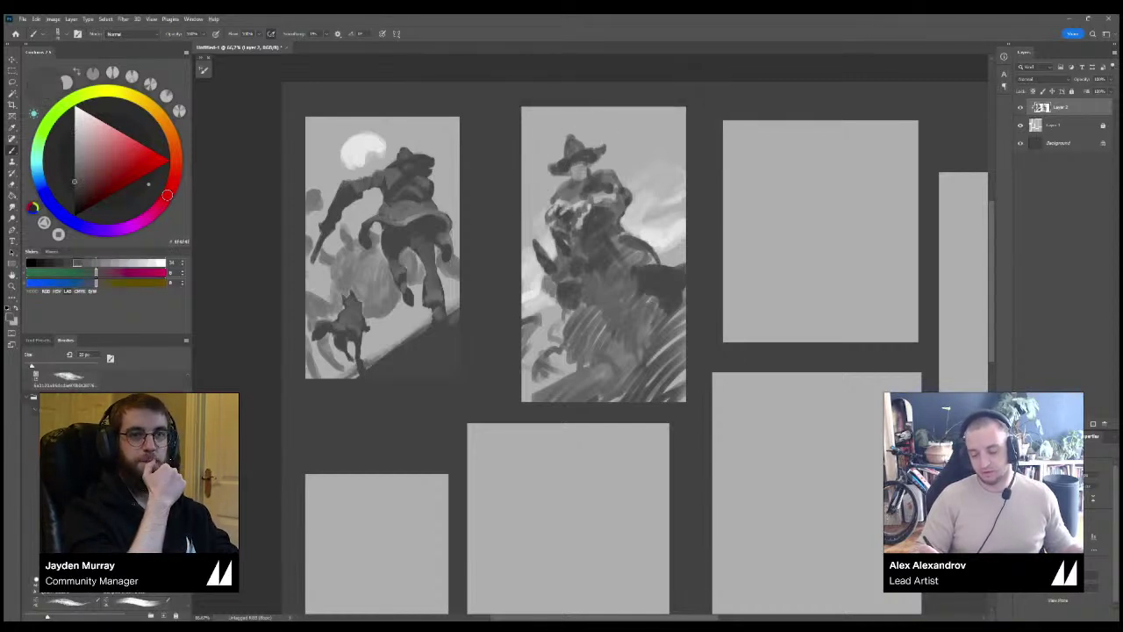
pyautogui.keyDown('alt'); pyautogui.click(589, 153); pyautogui.keyUp('alt')
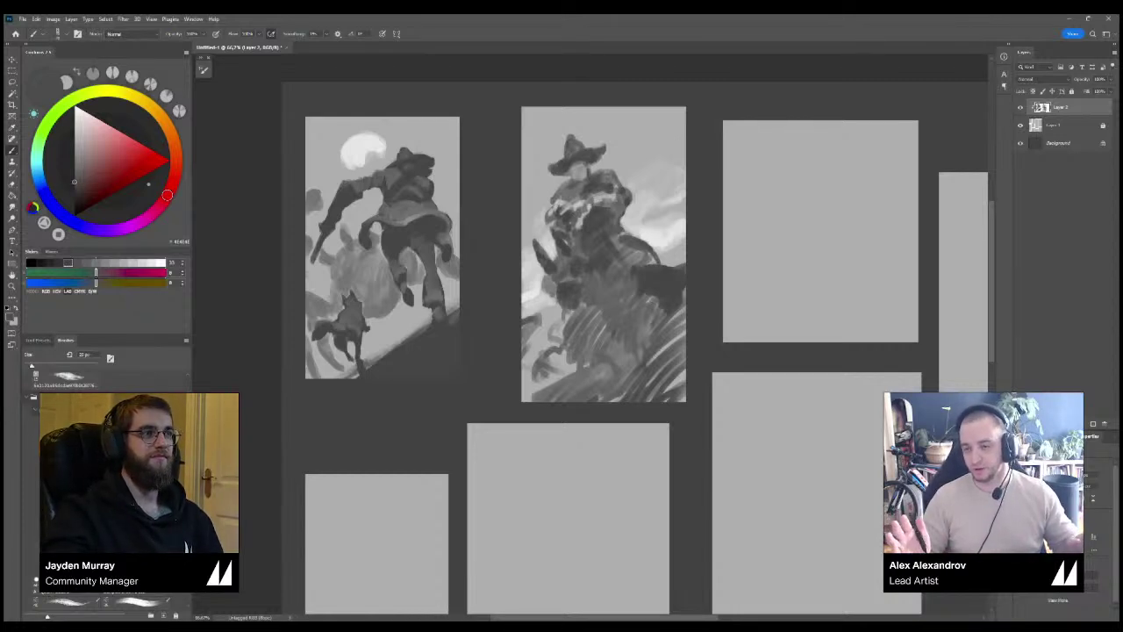
pyautogui.keyDown('alt'); pyautogui.click(578, 171); pyautogui.keyUp('alt')
pyautogui.keyDown('alt'); pyautogui.click(577, 156); pyautogui.keyUp('alt')
pyautogui.moveTo(573, 163)
pyautogui.mouseDown()
pyautogui.moveTo(585, 163)
pyautogui.moveTo(581, 174)
pyautogui.mouseUp()
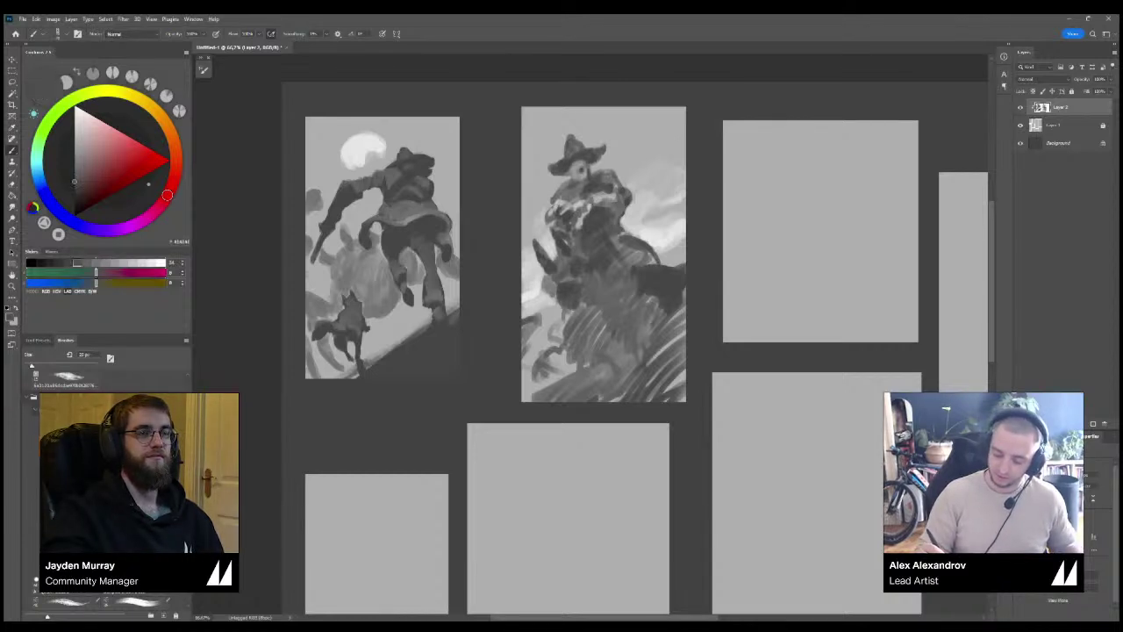
pyautogui.keyDown('alt'); pyautogui.click(580, 154); pyautogui.keyUp('alt')
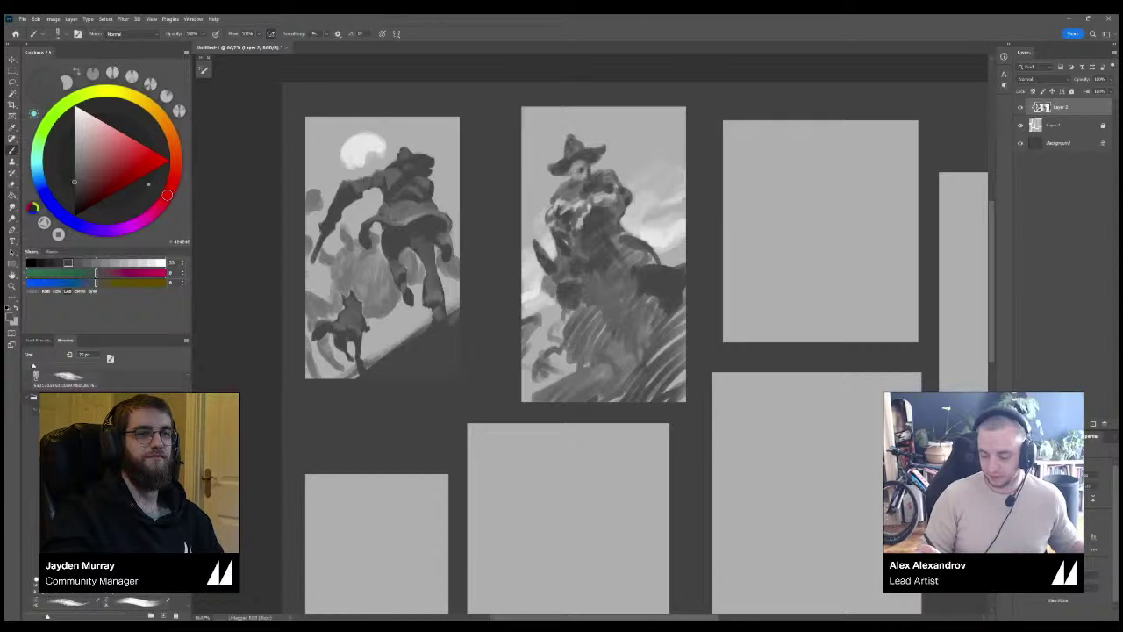
# Cover the rider's lower face and collar with grey sampled from the shoulder, then resample greys from the neck and hat.
pyautogui.keyDown('alt'); pyautogui.click(593, 183); pyautogui.keyUp('alt')
pyautogui.moveTo(597, 179)
pyautogui.mouseDown()
pyautogui.moveTo(607, 190)
pyautogui.moveTo(585, 192)
pyautogui.moveTo(573, 165)
pyautogui.moveTo(579, 175)
pyautogui.mouseUp()
pyautogui.keyDown('alt'); pyautogui.click(593, 177); pyautogui.keyUp('alt')
pyautogui.keyDown('alt'); pyautogui.click(583, 158); pyautogui.keyUp('alt')
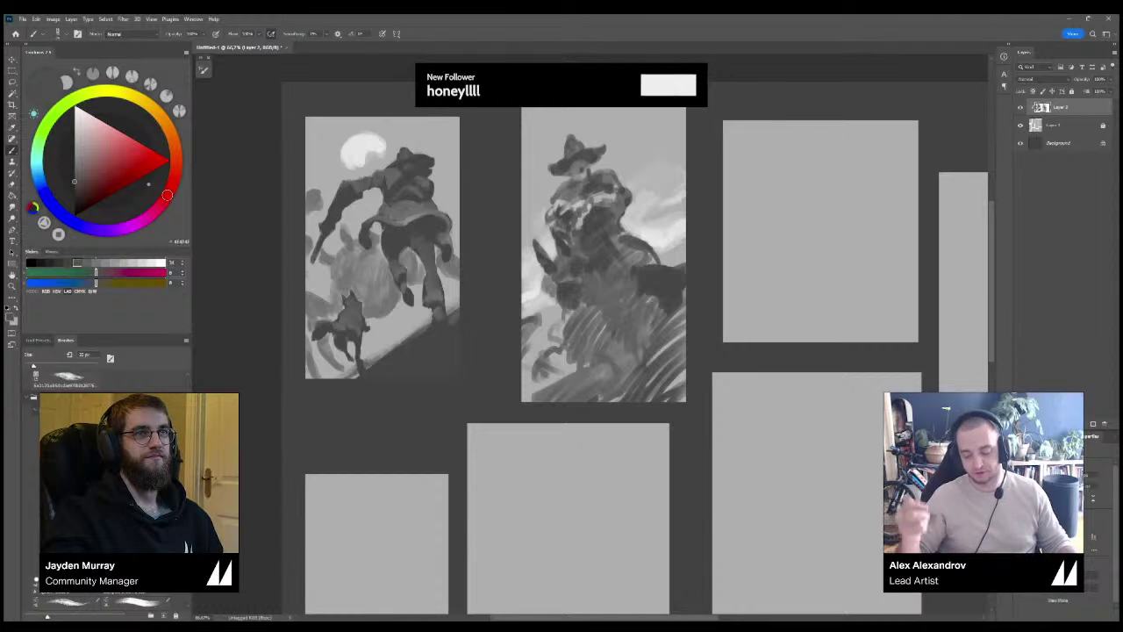
# Add a dark fold on the second rider's shoulder with a grey sampled from the upper torso.
pyautogui.hotkey('ctrl', '+')
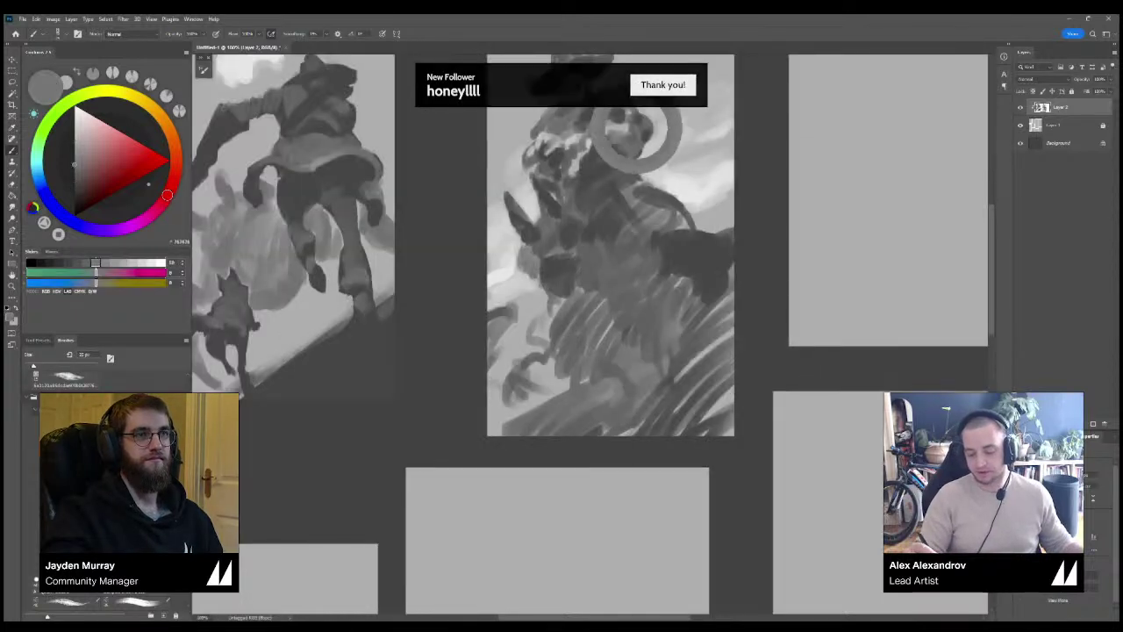
pyautogui.keyDown('alt'); pyautogui.click(601, 112); pyautogui.keyUp('alt')
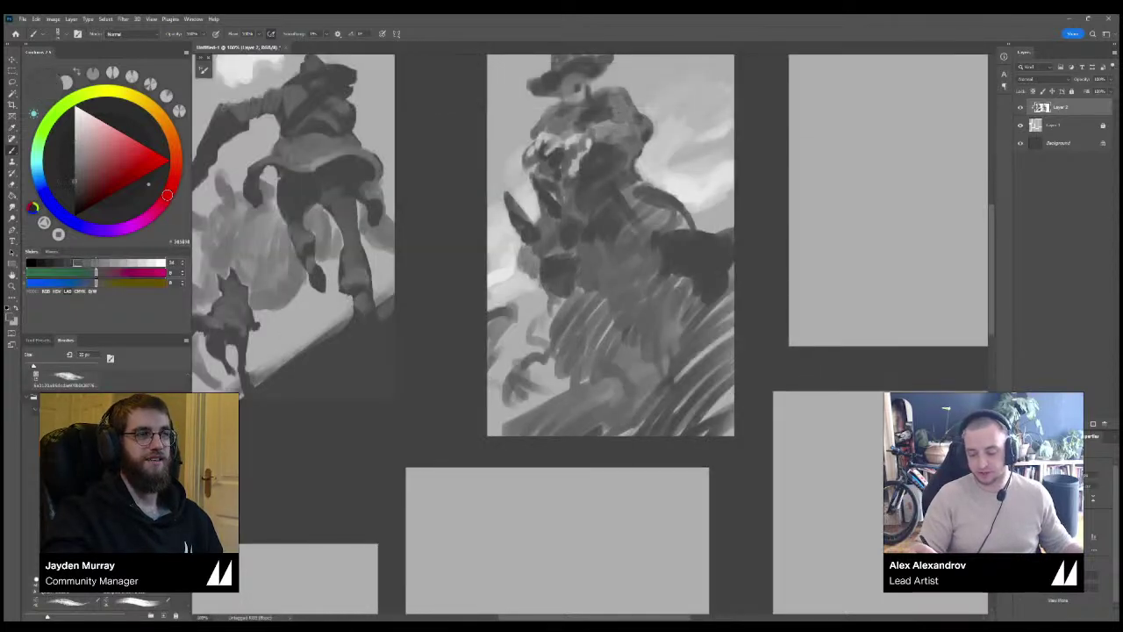
pyautogui.moveTo(614, 104); pyautogui.dragTo(624, 117)
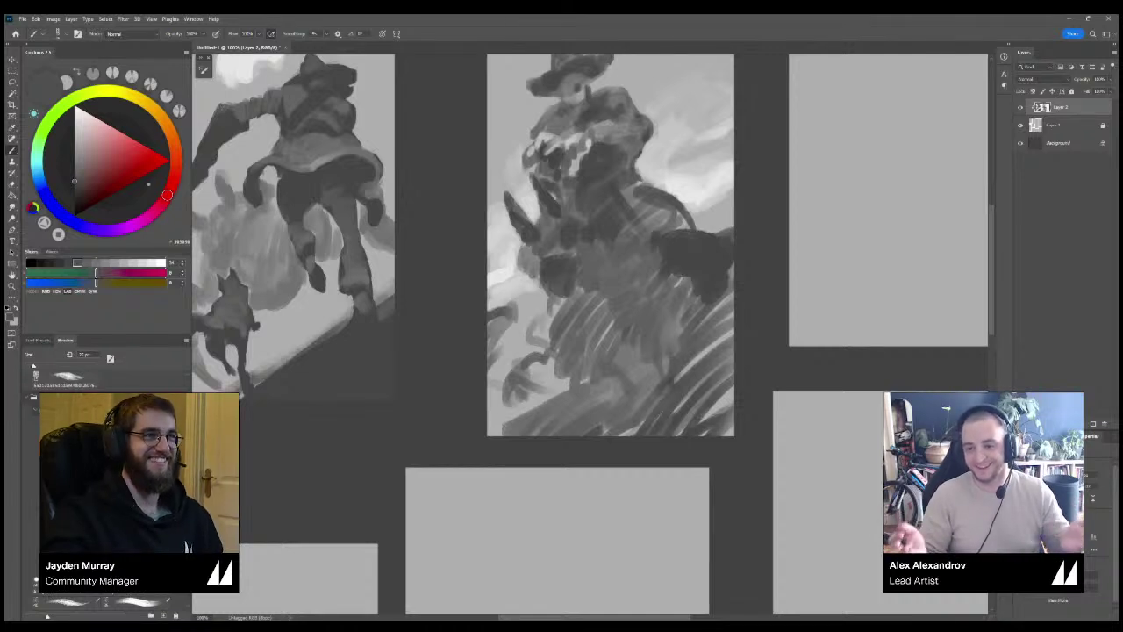
# Darken the mount's back and chest with dark grey sampled from its rump and enlarge the brush slightly.
pyautogui.keyDown('alt'); pyautogui.click(684, 249); pyautogui.keyUp('alt')
pyautogui.moveTo(661, 233); pyautogui.dragTo(720, 232)
pyautogui.moveTo(637, 227)
pyautogui.mouseDown()
pyautogui.moveTo(627, 251)
pyautogui.moveTo(647, 262)
pyautogui.moveTo(619, 249)
pyautogui.moveTo(577, 285)
pyautogui.moveTo(529, 279)
pyautogui.moveTo(571, 295)
pyautogui.moveTo(593, 324)
pyautogui.moveTo(570, 328)
pyautogui.mouseUp()
pyautogui.press(']')
pyautogui.press(']')
pyautogui.press('[')
# Paint downward dark grey strokes over the mount's legs, belly and hindquarters.
pyautogui.moveTo(583, 298); pyautogui.dragTo(562, 342)
pyautogui.moveTo(614, 318); pyautogui.dragTo(588, 342)
pyautogui.moveTo(631, 295); pyautogui.dragTo(618, 321)
pyautogui.moveTo(670, 295)
pyautogui.mouseDown()
pyautogui.moveTo(663, 307)
pyautogui.moveTo(681, 305)
pyautogui.mouseUp()
pyautogui.moveTo(695, 288)
pyautogui.mouseDown()
pyautogui.moveTo(680, 323)
pyautogui.moveTo(693, 329)
pyautogui.mouseUp()
pyautogui.moveTo(723, 296); pyautogui.dragTo(694, 340)
pyautogui.moveTo(732, 307); pyautogui.dragTo(700, 354)
pyautogui.moveTo(731, 265); pyautogui.dragTo(729, 278)
# Touch up the clouds behind the second rider with light greys sampled from the sky.
pyautogui.keyDown('alt'); pyautogui.click(715, 185); pyautogui.keyUp('alt')
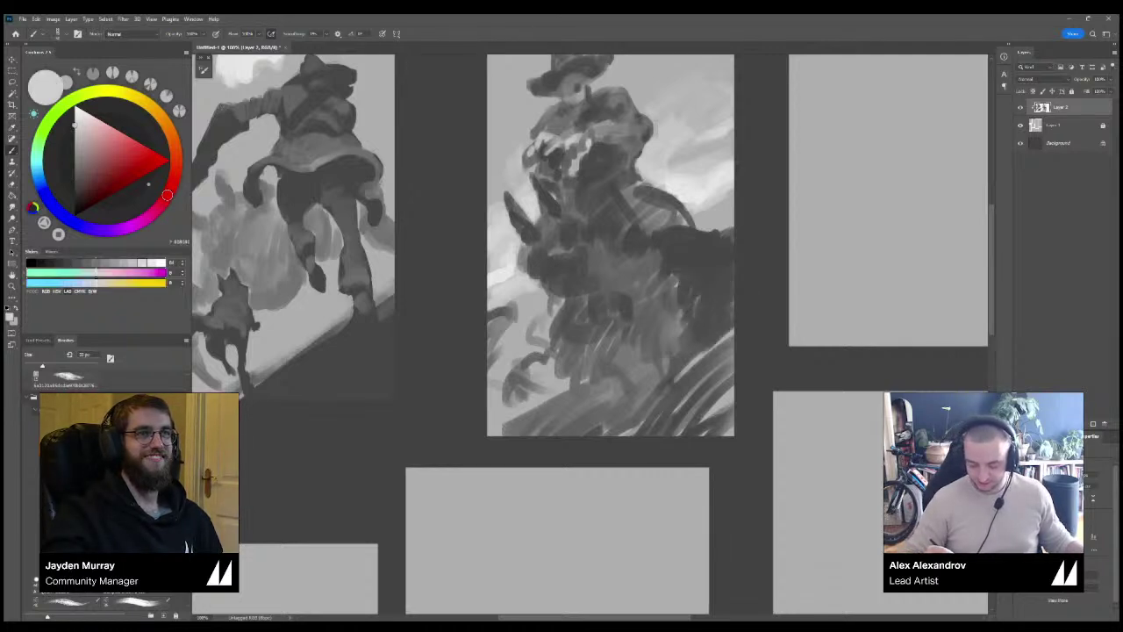
pyautogui.keyDown('alt'); pyautogui.click(510, 272); pyautogui.keyUp('alt')
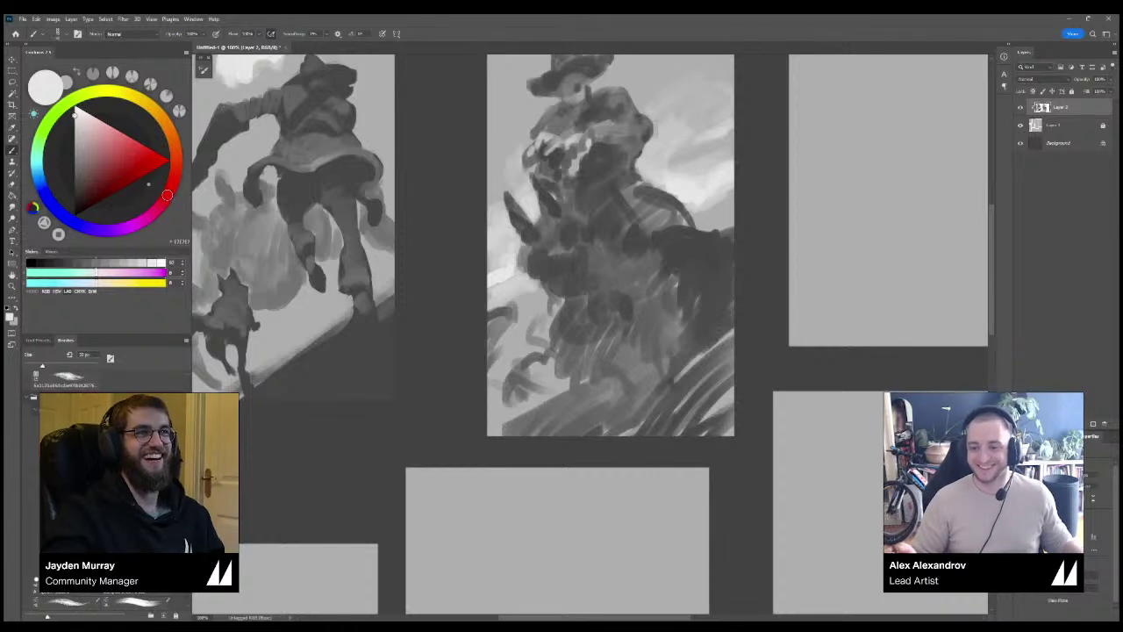
pyautogui.hotkey('ctrl', '-')
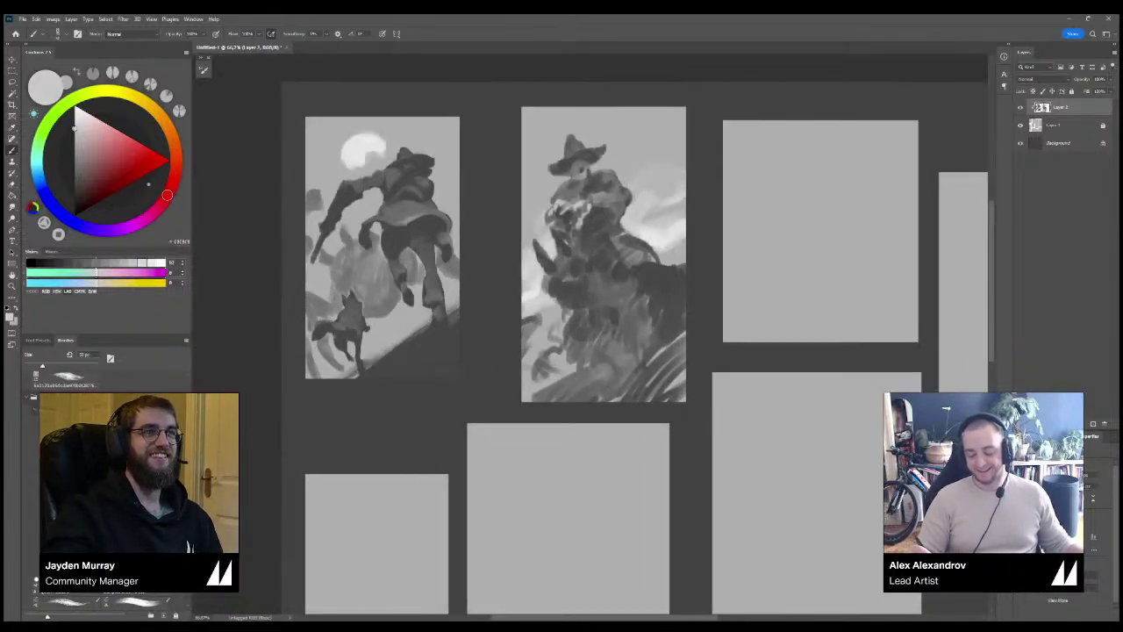
pyautogui.keyDown('alt'); pyautogui.click(666, 234); pyautogui.keyUp('alt')
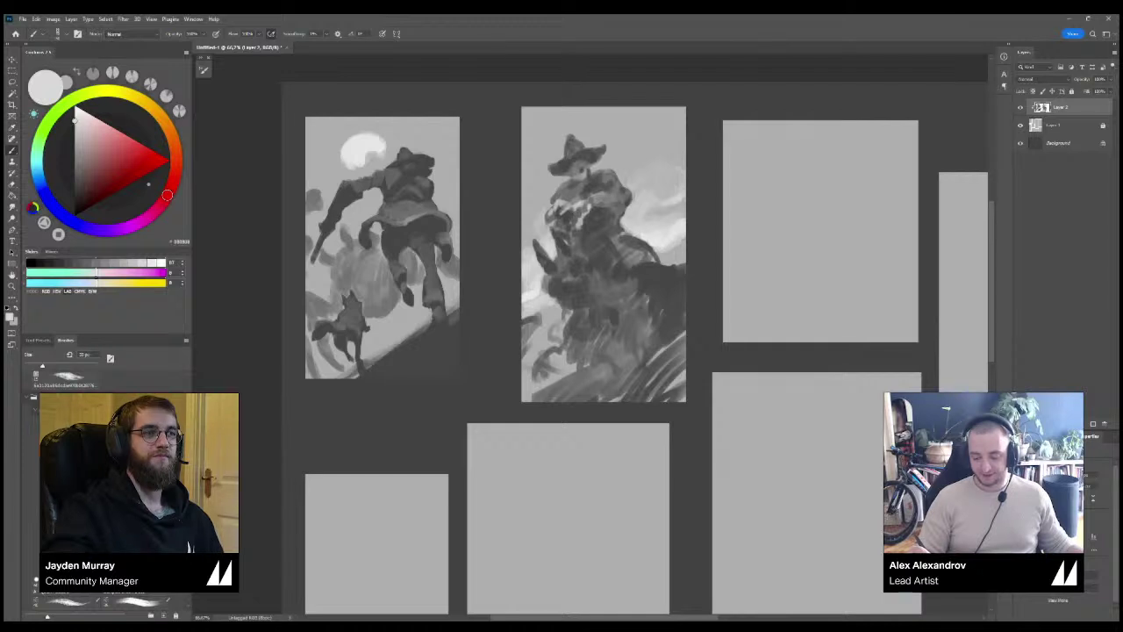
pyautogui.moveTo(701, 237); pyautogui.dragTo(564, 301)
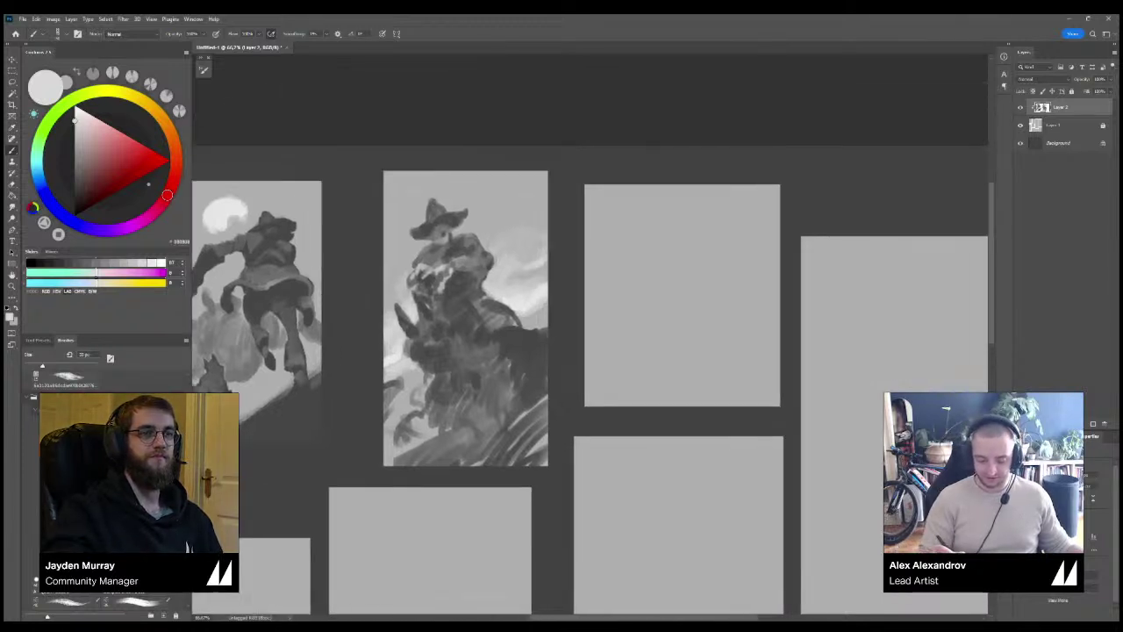
# Paint broad, slightly darker cloud strokes across the second thumbnail's upper sky with a sampled grey and a larger brush.
pyautogui.keyDown('alt'); pyautogui.click(504, 219); pyautogui.keyUp('alt')
pyautogui.keyDown('alt'); pyautogui.click(505, 230); pyautogui.keyUp('alt')
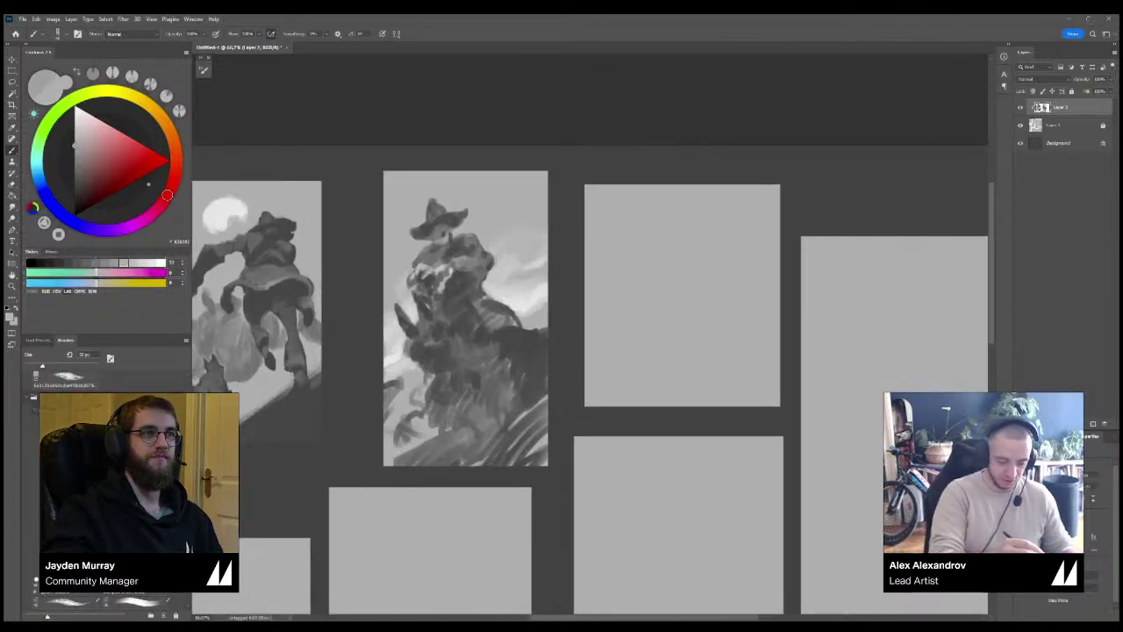
pyautogui.press(']')
pyautogui.press(']')
pyautogui.press(']')
pyautogui.moveTo(387, 188)
pyautogui.mouseDown()
pyautogui.moveTo(492, 182)
pyautogui.moveTo(533, 198)
pyautogui.moveTo(502, 211)
pyautogui.mouseUp()
pyautogui.press('[')
pyautogui.press('[')
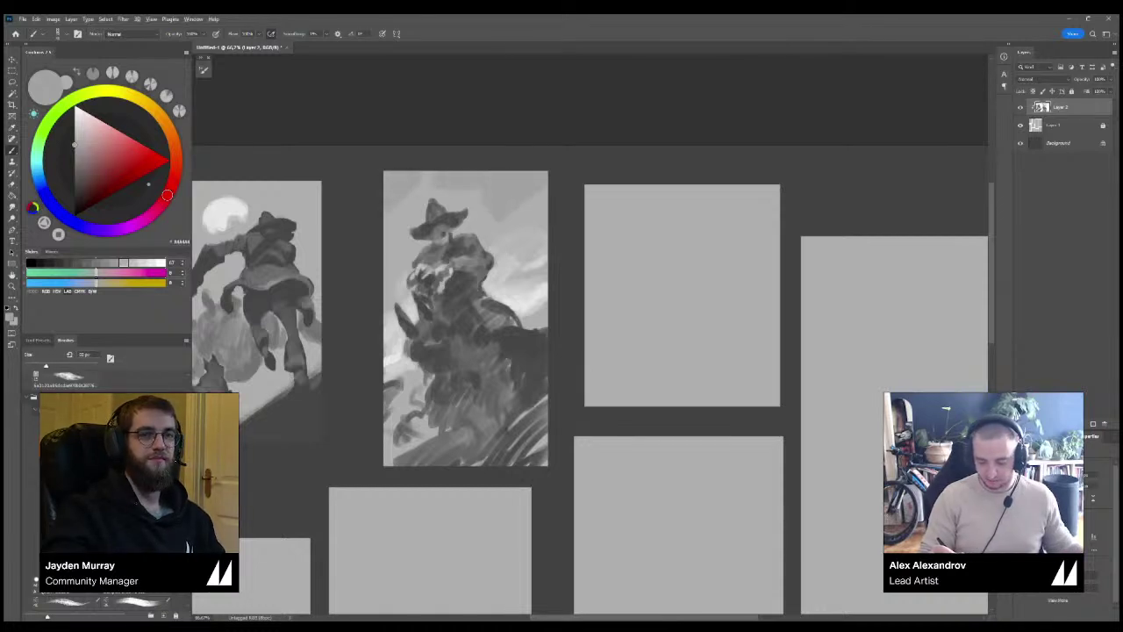
pyautogui.keyDown('alt'); pyautogui.click(512, 210); pyautogui.keyUp('alt')
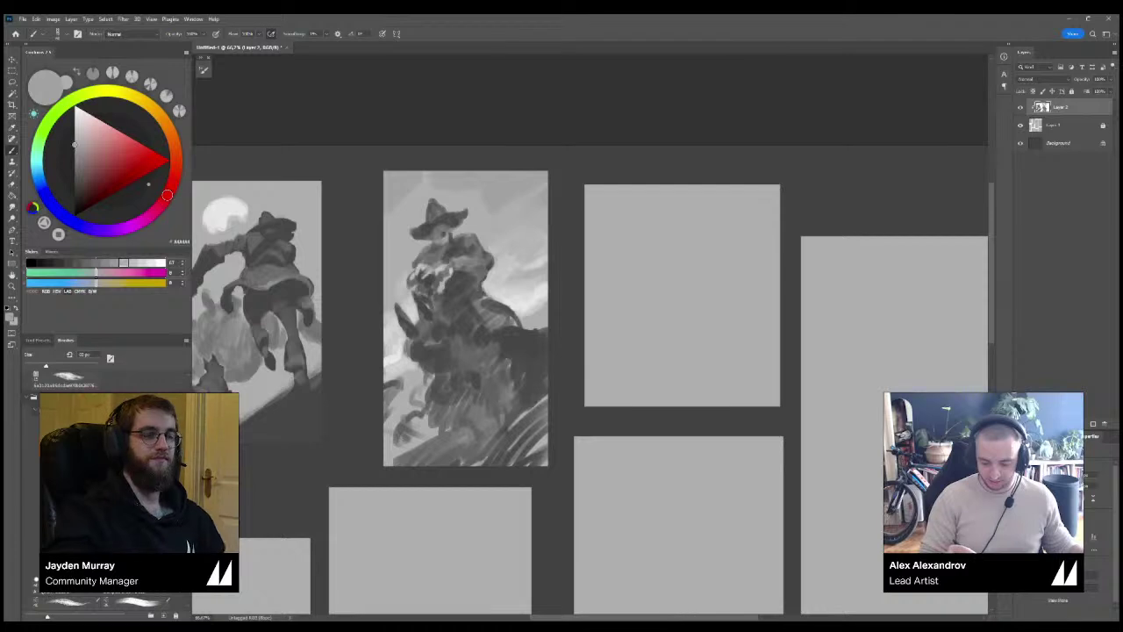
pyautogui.hotkey('ctrl', '-')
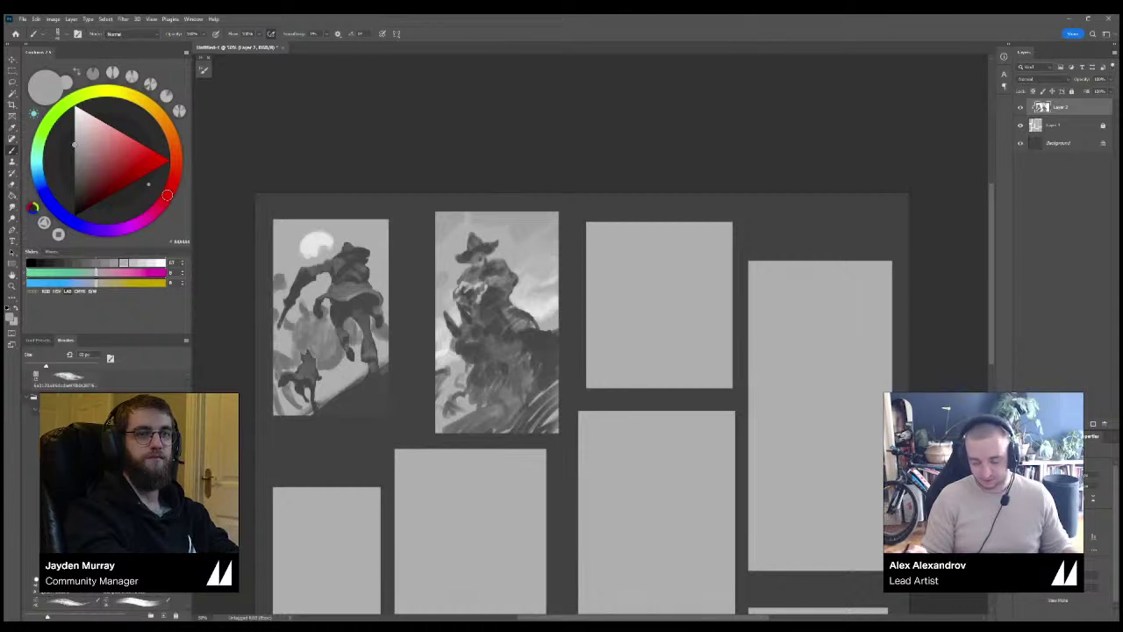
pyautogui.keyDown('alt'); pyautogui.click(307, 255); pyautogui.keyUp('alt')
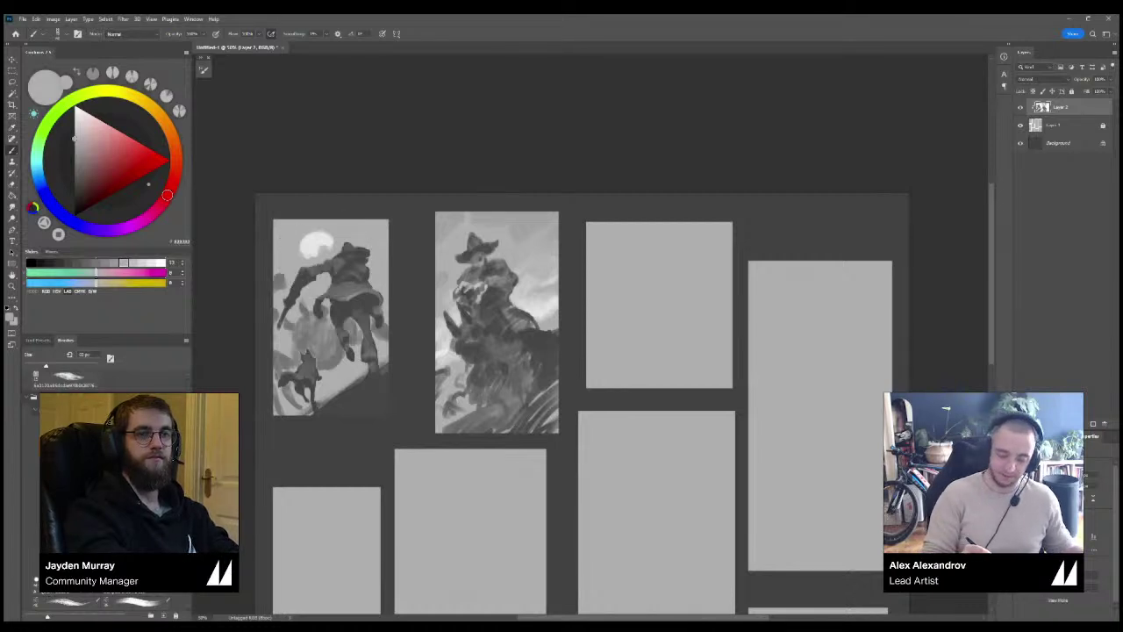
pyautogui.moveTo(311, 240); pyautogui.dragTo(328, 254)
pyautogui.hotkey('ctrl', 'z')
# Brighten the moon in the first thumbnail with a near-white lightened from its sampled grey, using a smaller brush.
pyautogui.keyDown('alt'); pyautogui.click(318, 245); pyautogui.keyUp('alt')
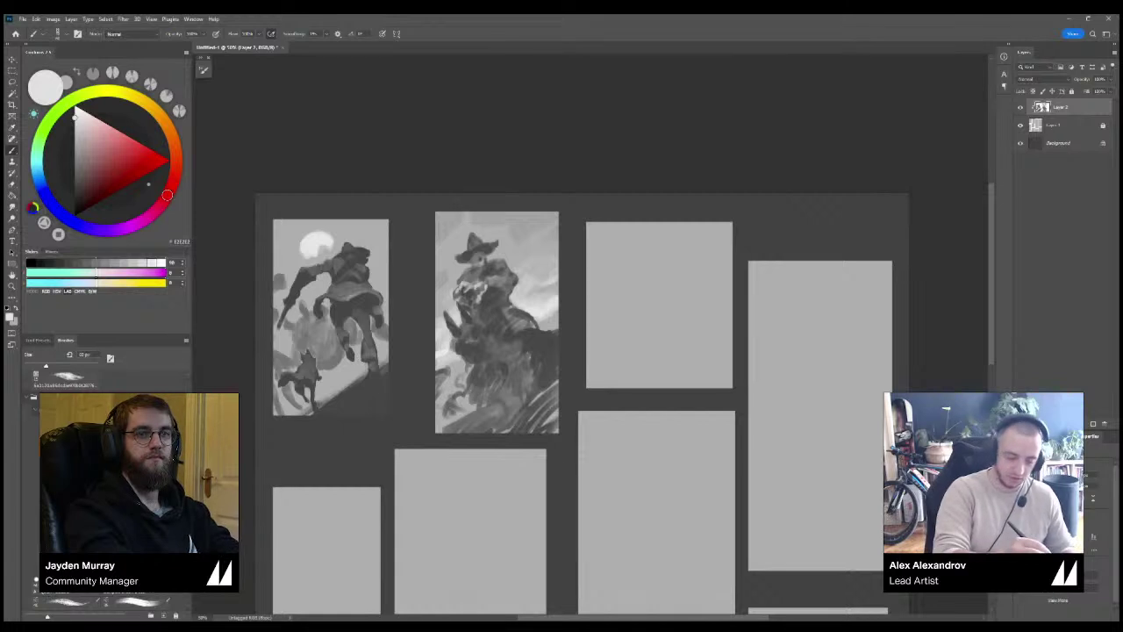
pyautogui.click(160, 262)
pyautogui.press('[')
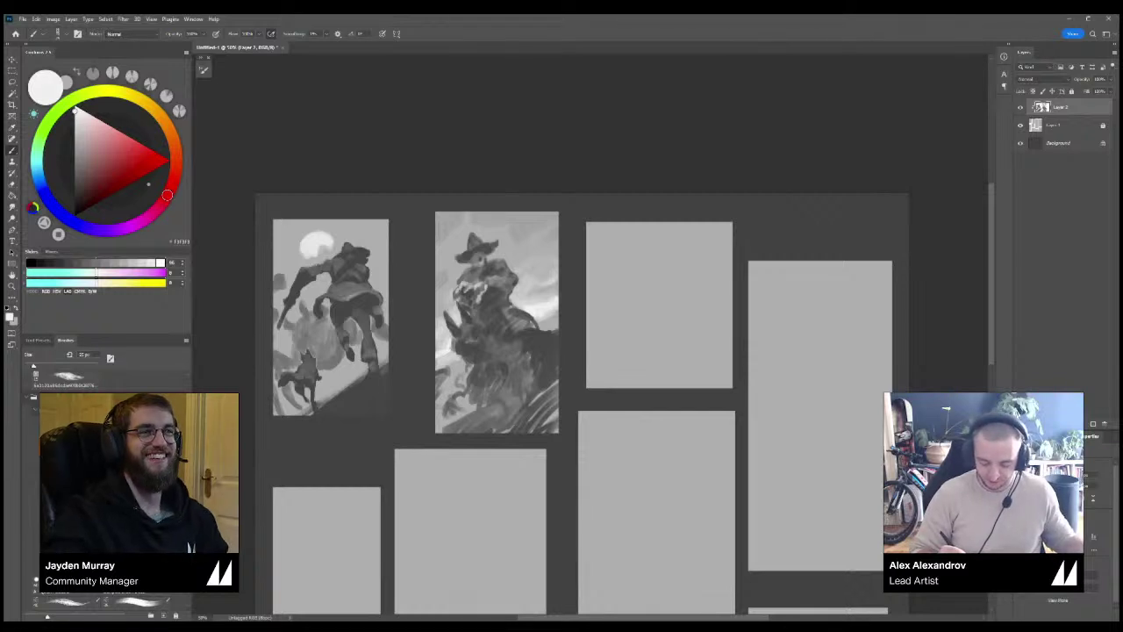
# Paint a mid-grey light shape on the mount's head in the second thumbnail, then sample greys from its back.
pyautogui.click(128, 262)
pyautogui.click(96, 262)
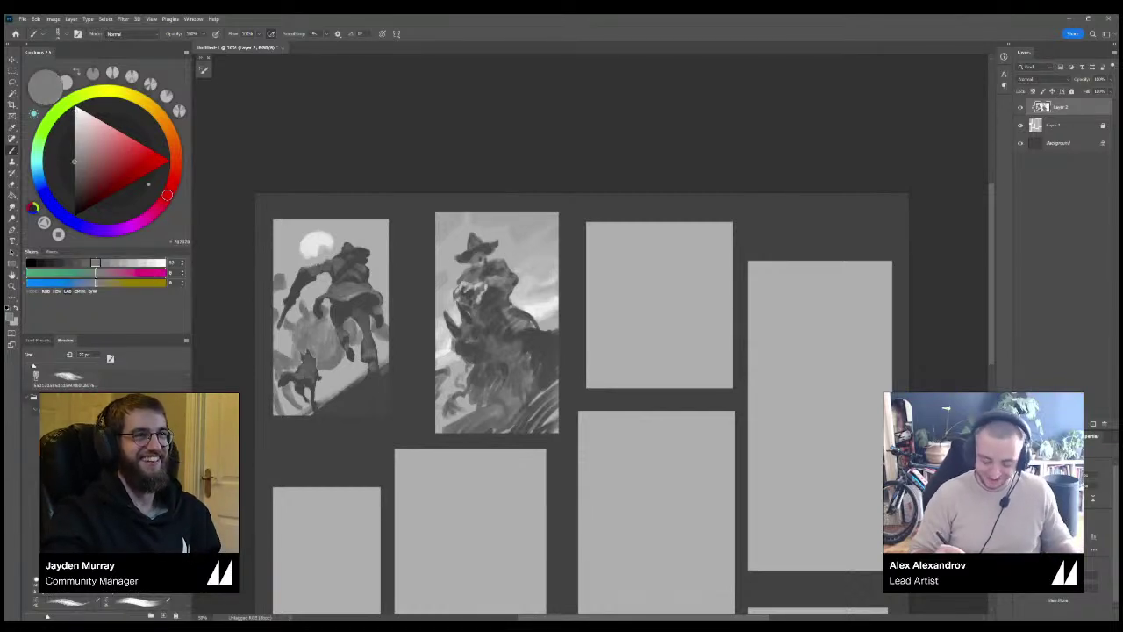
pyautogui.hotkey('ctrl', '+')
pyautogui.moveTo(416, 330)
pyautogui.mouseDown()
pyautogui.moveTo(416, 346)
pyautogui.moveTo(440, 323)
pyautogui.moveTo(448, 366)
pyautogui.moveTo(467, 346)
pyautogui.moveTo(444, 378)
pyautogui.mouseUp()
pyautogui.press(']')
pyautogui.hotkey('ctrl', 'z')
pyautogui.press('[')
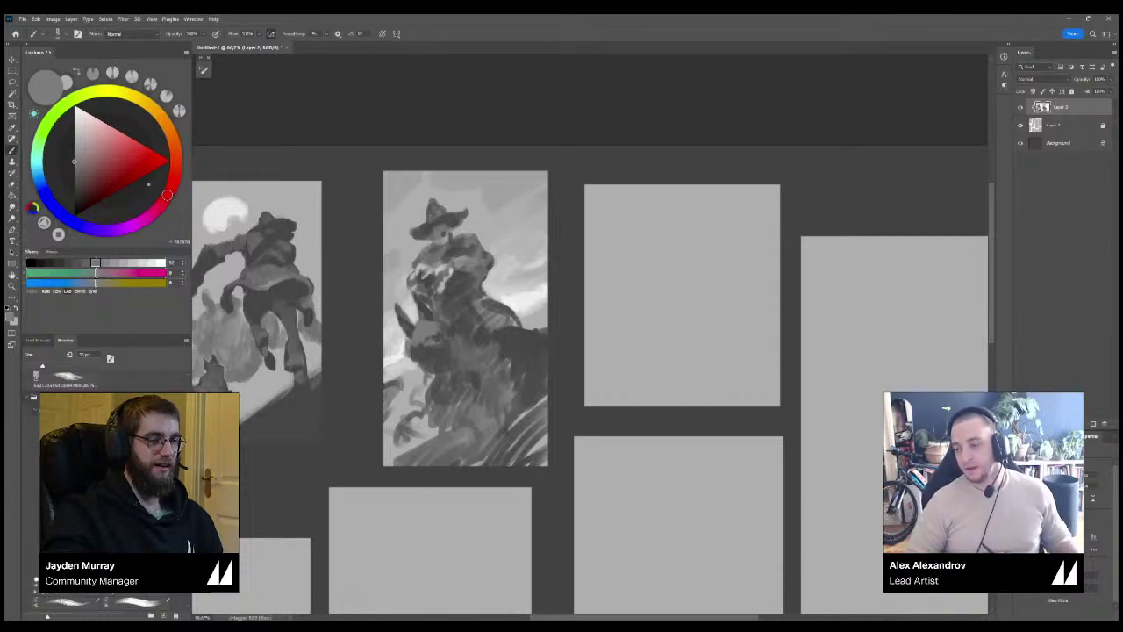
pyautogui.keyDown('alt'); pyautogui.click(517, 337); pyautogui.keyUp('alt')
pyautogui.keyDown('alt'); pyautogui.click(501, 318); pyautogui.keyUp('alt')
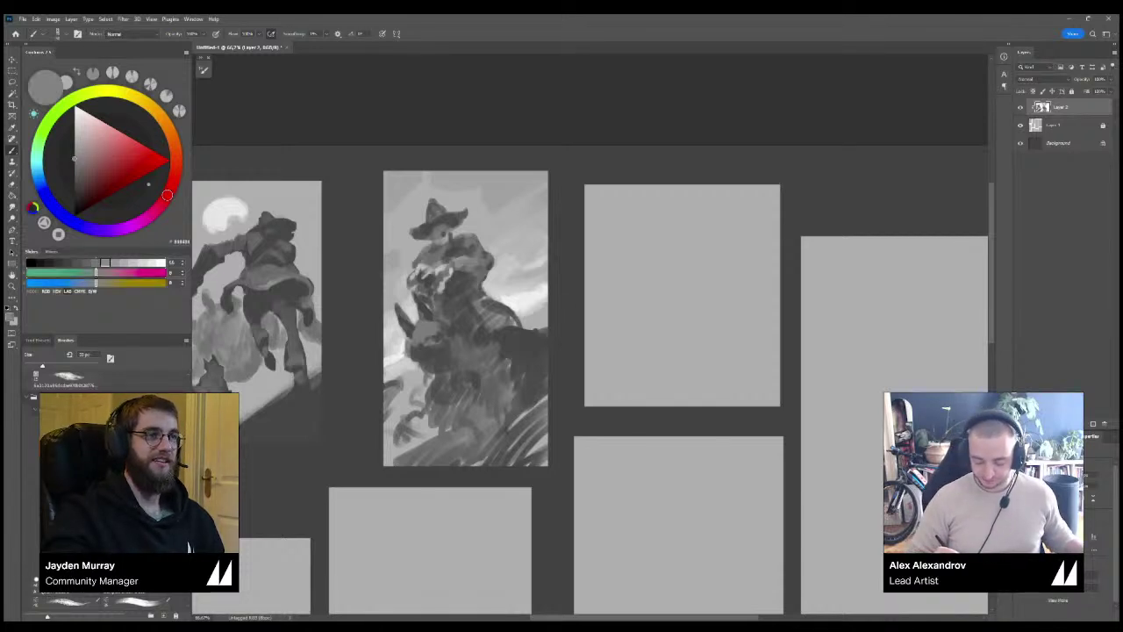
# Paint mid-grey strokes over the mount's back and rump in the second thumbnail, then sample a dark grey from its body.
pyautogui.moveTo(497, 321); pyautogui.dragTo(522, 329)
pyautogui.moveTo(495, 307); pyautogui.dragTo(510, 317)
pyautogui.keyDown('alt'); pyautogui.click(523, 338); pyautogui.keyUp('alt')
pyautogui.moveTo(485, 359)
pyautogui.mouseDown()
pyautogui.moveTo(481, 379)
pyautogui.moveTo(452, 347)
pyautogui.mouseUp()
pyautogui.keyDown('alt'); pyautogui.click(452, 345); pyautogui.keyUp('alt')
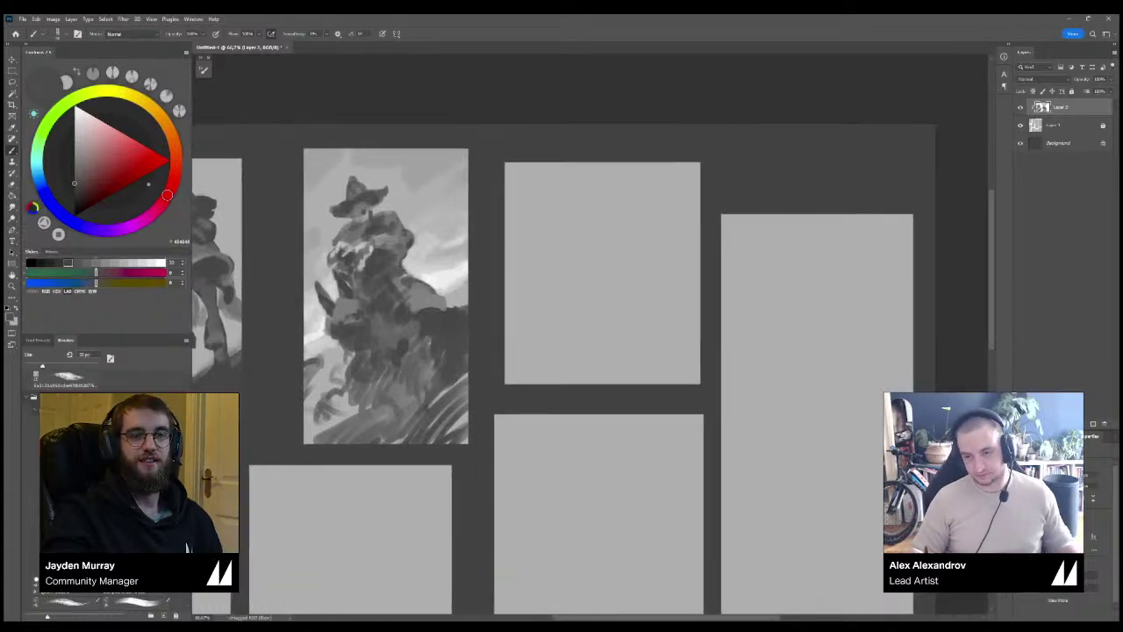
pyautogui.moveTo(553, 302)
pyautogui.mouseDown()
pyautogui.moveTo(567, 185)
pyautogui.moveTo(559, 225)
pyautogui.moveTo(541, 241)
pyautogui.moveTo(549, 210)
pyautogui.moveTo(571, 206)
pyautogui.mouseUp()
pyautogui.hotkey('ctrl', 'z')
pyautogui.hotkey('ctrl', 'z')
pyautogui.hotkey('ctrl', 'z')
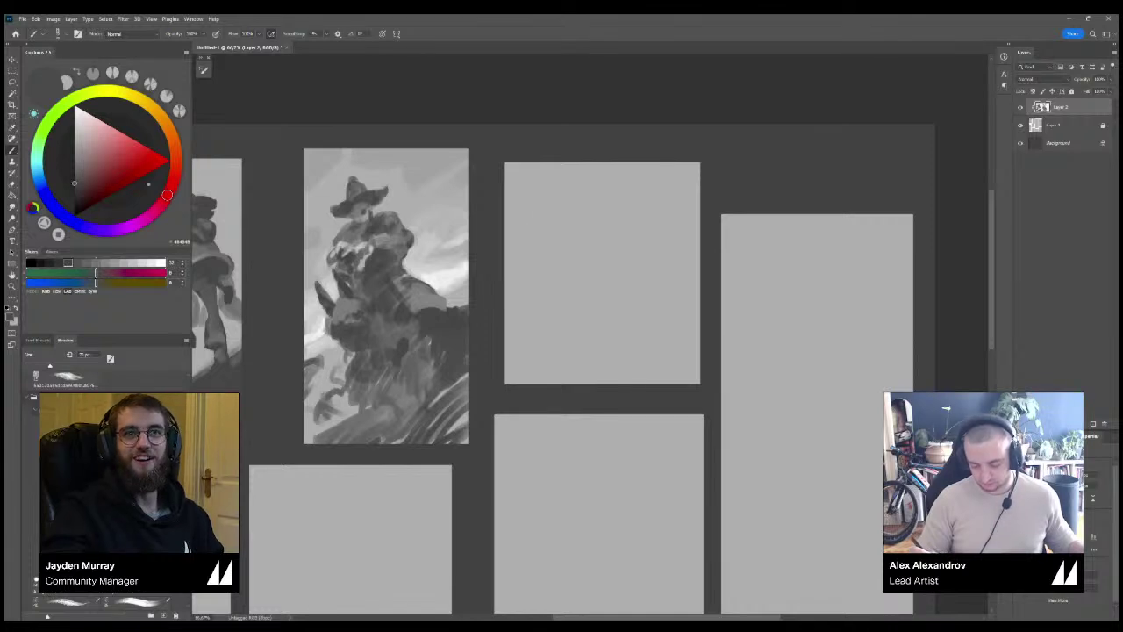
pyautogui.moveTo(552, 302)
pyautogui.mouseDown()
pyautogui.moveTo(741, 282)
pyautogui.moveTo(553, 247)
pyautogui.mouseUp()
pyautogui.moveTo(631, 253); pyautogui.dragTo(634, 278)
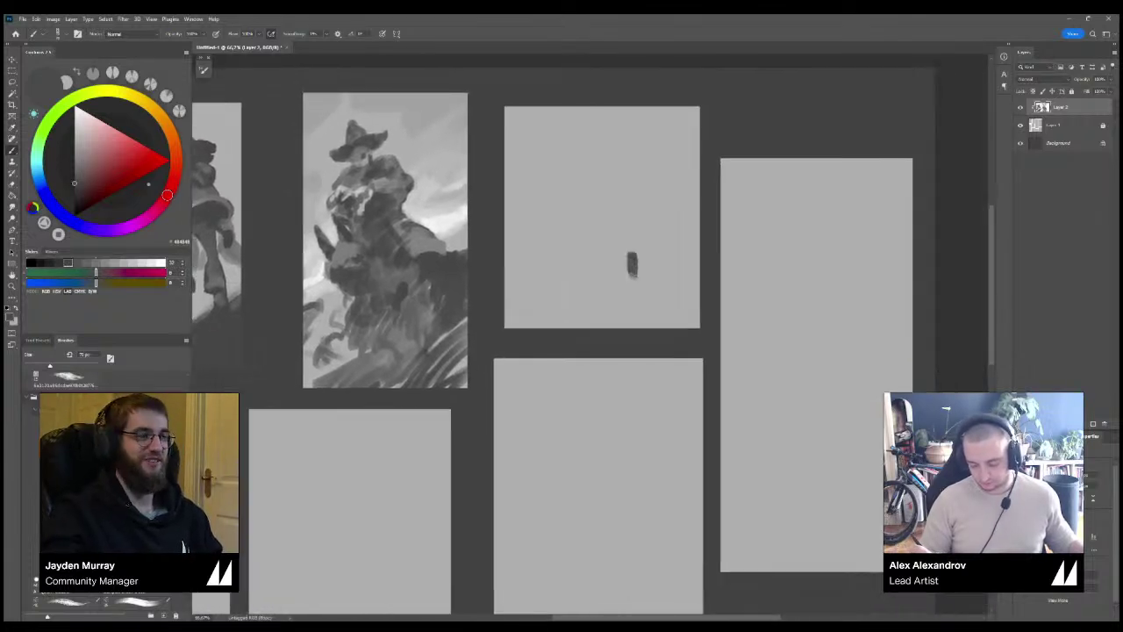
pyautogui.hotkey('ctrl', 'z')
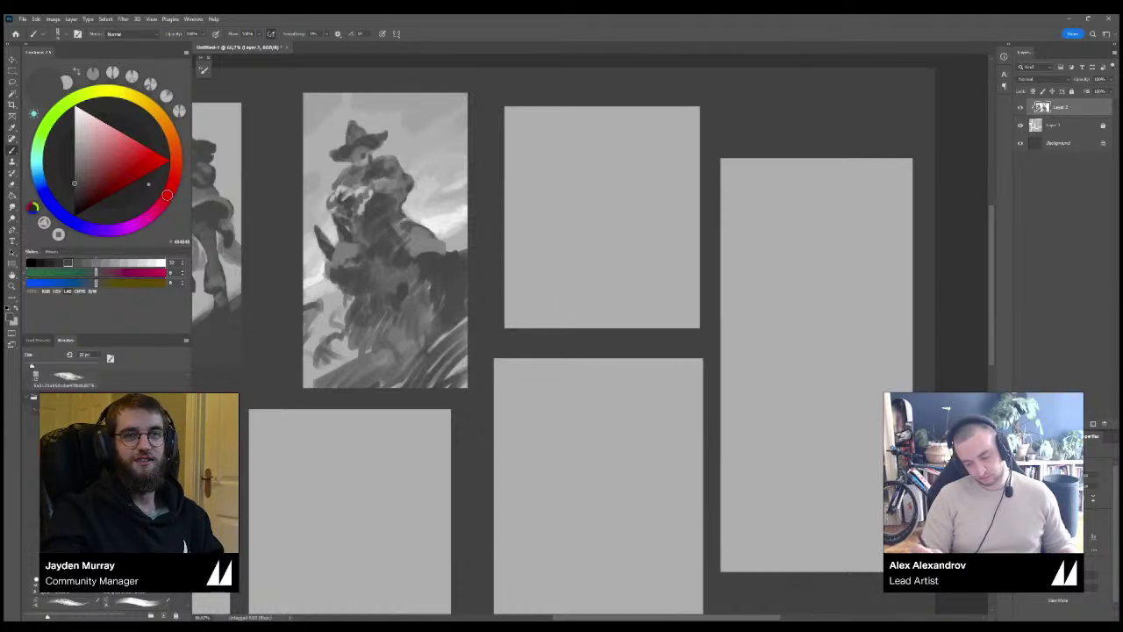
pyautogui.moveTo(568, 146); pyautogui.dragTo(606, 140)
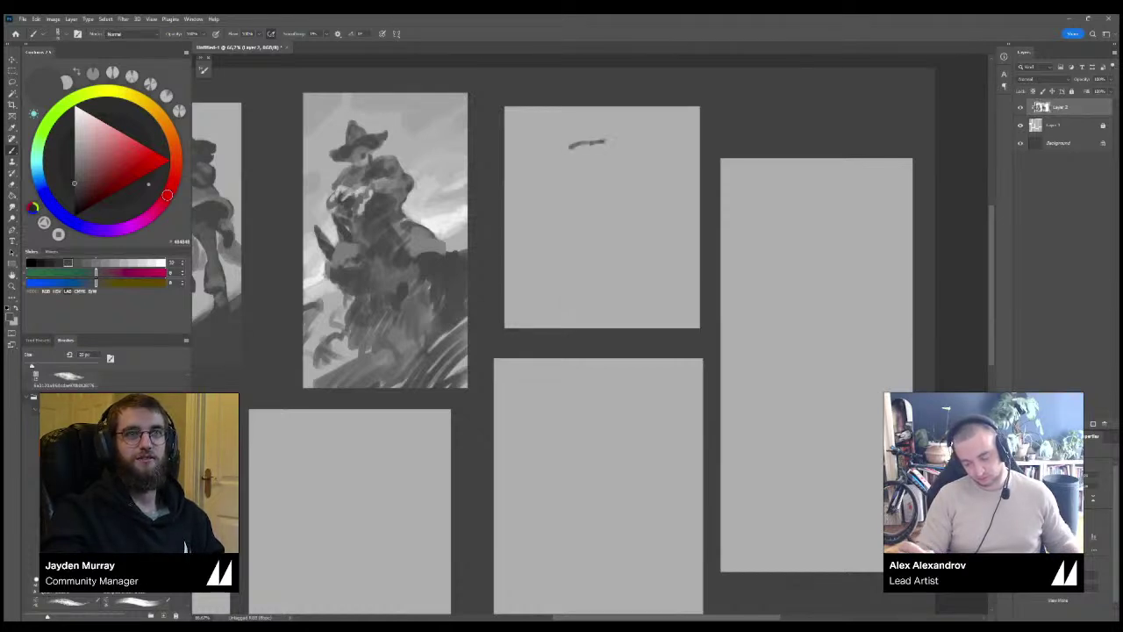
pyautogui.hotkey('ctrl', 'z')
# Place a vertical symmetry axis through the middle of the third frame and block in a mirrored dark grey figure with a hat and shoulders.
pyautogui.hotkey('ctrl', 't')
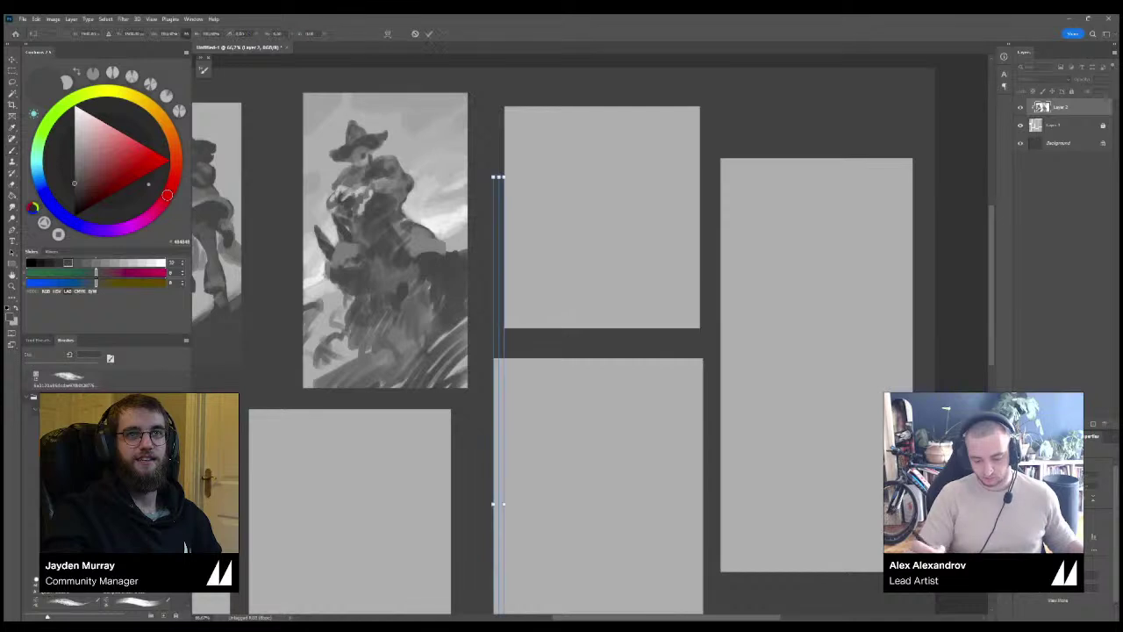
pyautogui.moveTo(498, 223)
pyautogui.mouseDown()
pyautogui.moveTo(617, 110)
pyautogui.moveTo(597, 112)
pyautogui.moveTo(596, 138)
pyautogui.moveTo(577, 140)
pyautogui.moveTo(609, 147)
pyautogui.moveTo(609, 160)
pyautogui.moveTo(585, 154)
pyautogui.moveTo(571, 161)
pyautogui.moveTo(573, 181)
pyautogui.moveTo(551, 184)
pyautogui.mouseUp()
pyautogui.press('Return')
pyautogui.hotkey('ctrl', 'z')
pyautogui.hotkey('ctrl', 'z')
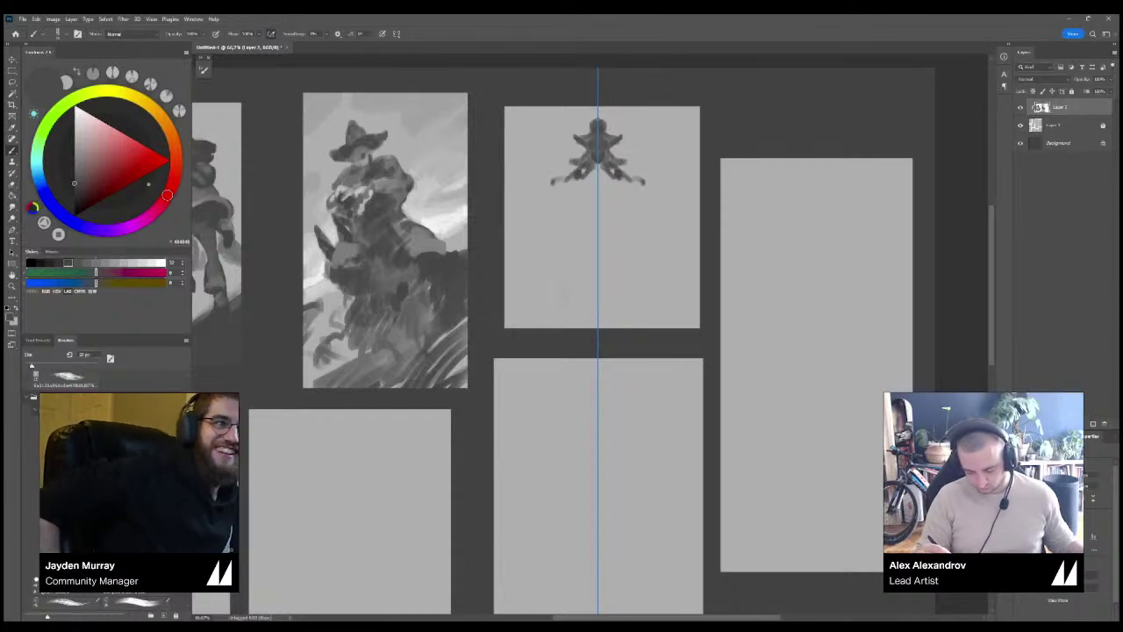
# Paint the third figure's mirrored arms spread outward with long pistols in hand, and fill in its upper torso.
pyautogui.moveTo(586, 158)
pyautogui.mouseDown()
pyautogui.moveTo(524, 240)
pyautogui.moveTo(517, 291)
pyautogui.mouseUp()
pyautogui.hotkey('ctrl', 'z')
pyautogui.hotkey('ctrl', 'z')
pyautogui.moveTo(519, 249)
pyautogui.mouseDown()
pyautogui.moveTo(518, 307)
pyautogui.moveTo(539, 228)
pyautogui.moveTo(527, 237)
pyautogui.mouseUp()
pyautogui.moveTo(547, 198)
pyautogui.mouseDown()
pyautogui.moveTo(526, 231)
pyautogui.moveTo(551, 215)
pyautogui.mouseUp()
pyautogui.moveTo(561, 195)
pyautogui.mouseDown()
pyautogui.moveTo(551, 209)
pyautogui.moveTo(568, 173)
pyautogui.moveTo(560, 202)
pyautogui.moveTo(585, 176)
pyautogui.moveTo(537, 226)
pyautogui.mouseUp()
pyautogui.moveTo(574, 170)
pyautogui.mouseDown()
pyautogui.moveTo(545, 223)
pyautogui.moveTo(565, 197)
pyautogui.moveTo(595, 204)
pyautogui.moveTo(581, 215)
pyautogui.moveTo(587, 197)
pyautogui.moveTo(597, 208)
pyautogui.mouseUp()
pyautogui.press(']')
pyautogui.press('[')
pyautogui.press('[')
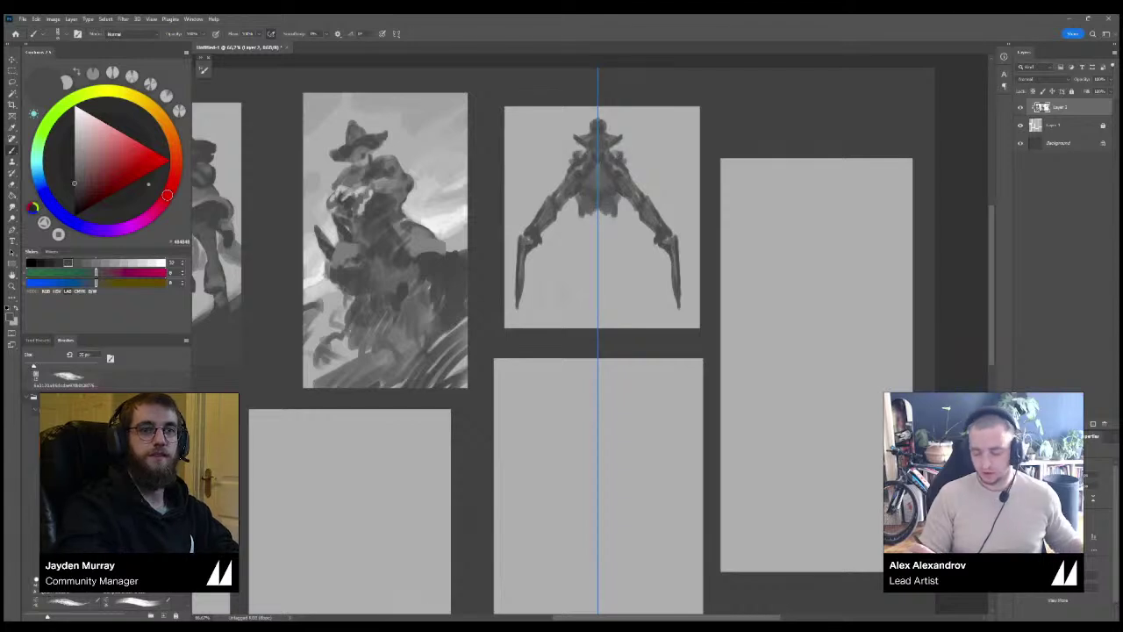
# Build up the third figure's torso, belt and hip holsters, alternating dark grey brush strokes with erasing.
pyautogui.moveTo(581, 149)
pyautogui.mouseDown()
pyautogui.moveTo(585, 157)
pyautogui.moveTo(589, 136)
pyautogui.moveTo(574, 158)
pyautogui.moveTo(590, 186)
pyautogui.moveTo(573, 176)
pyautogui.moveTo(573, 255)
pyautogui.moveTo(593, 213)
pyautogui.mouseUp()
pyautogui.hotkey('ctrl', 'z')
pyautogui.hotkey('ctrl', 'z')
pyautogui.press('e')
pyautogui.press('b')
pyautogui.press('e')
pyautogui.press('b')
pyautogui.press('e')
pyautogui.press('b')
pyautogui.hotkey('ctrl', 'z')
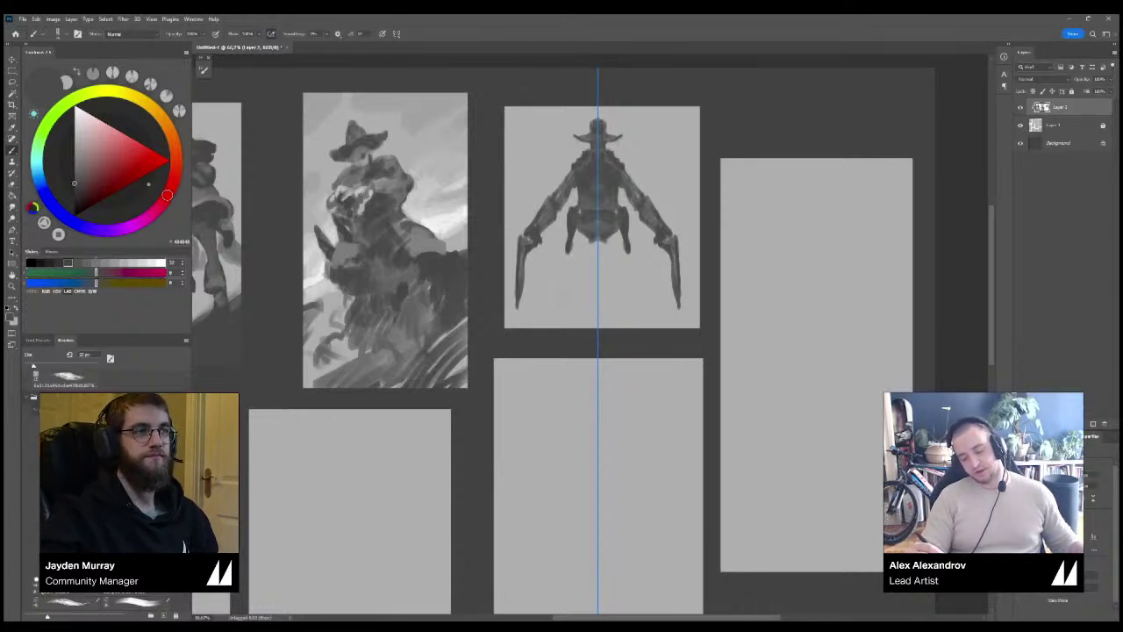
# Refine the contours of the third figure's hat, neck and shoulders with small brush and eraser touches.
pyautogui.press('e')
pyautogui.press('b')
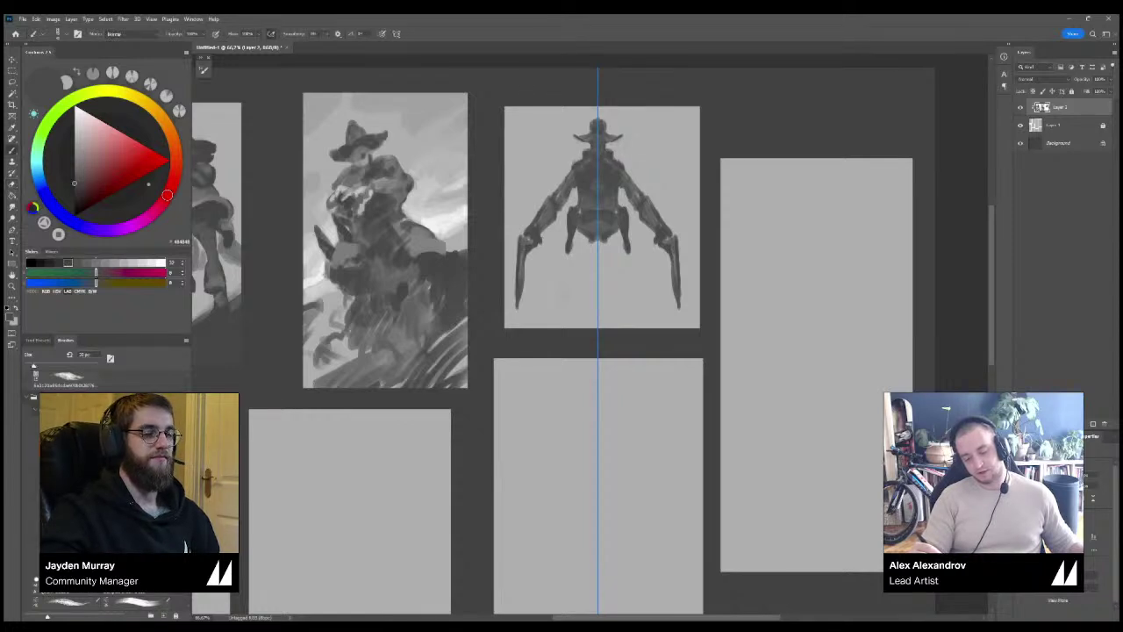
pyautogui.moveTo(612, 157); pyautogui.dragTo(621, 163)
pyautogui.press('e')
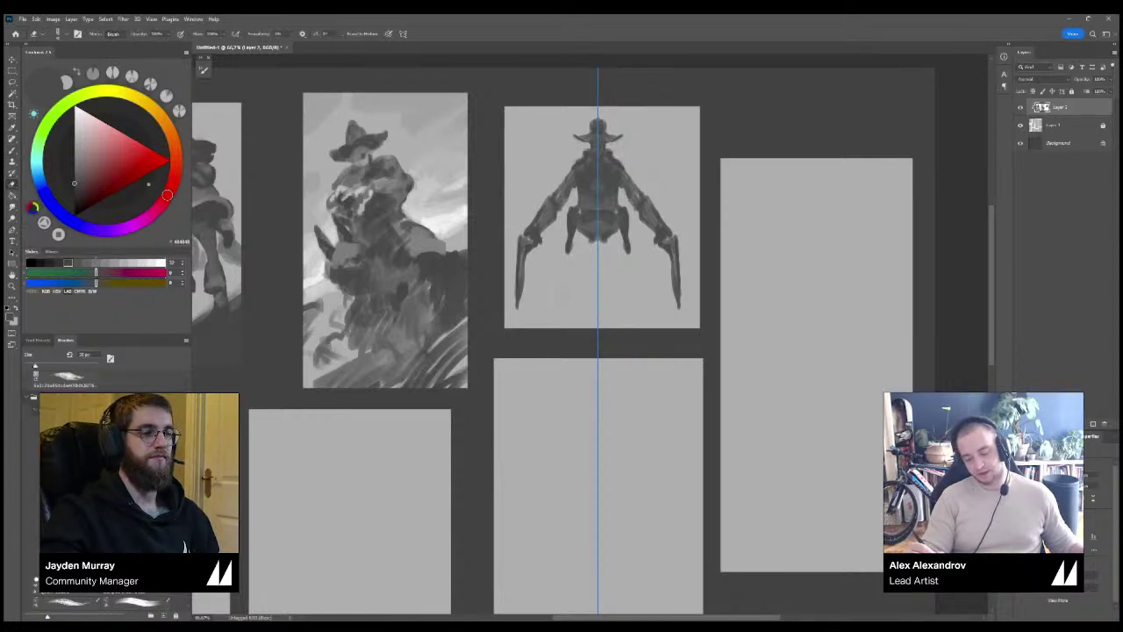
pyautogui.press('b')
pyautogui.press('e')
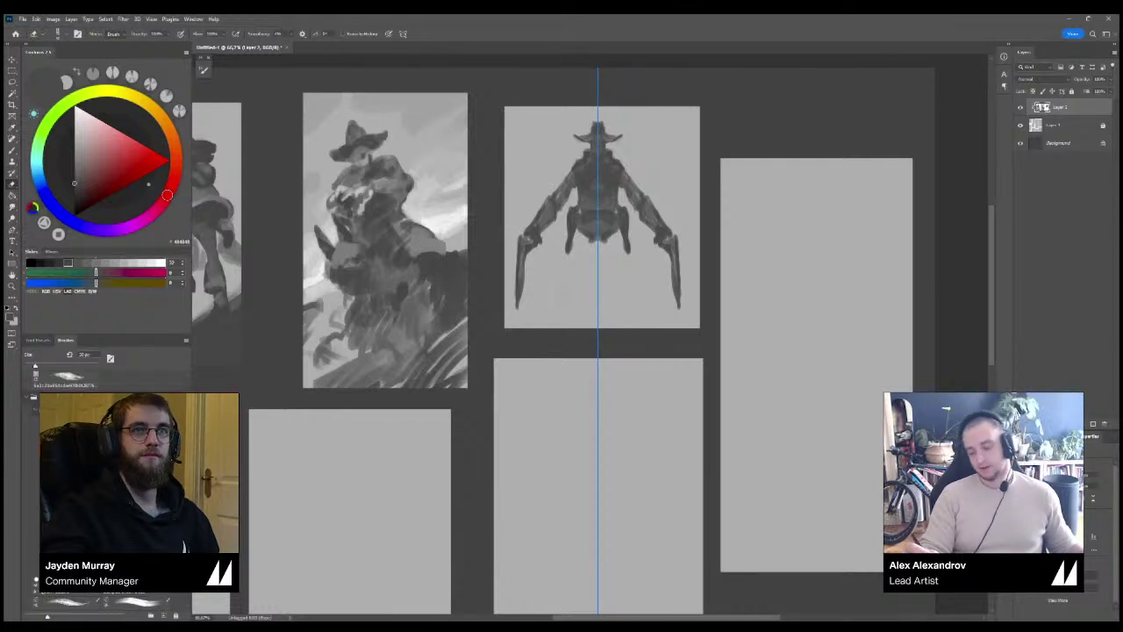
pyautogui.press('b')
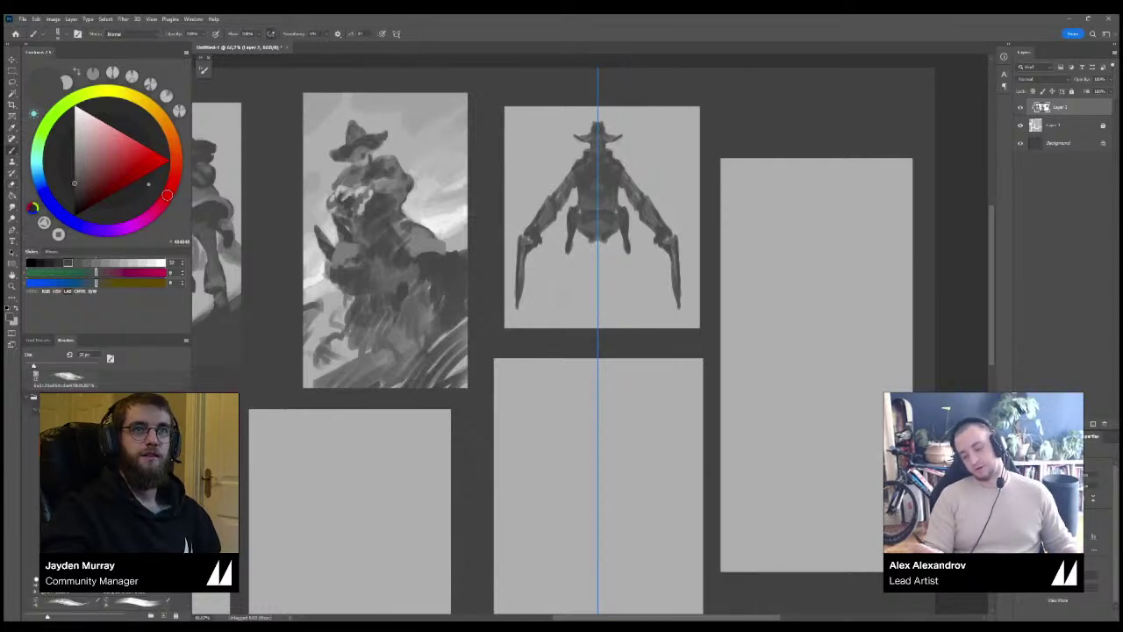
# Paint the third figure's long lower body in dark grey from the belt down to the frame's bottom edge.
pyautogui.hotkey('ctrl', '-')
pyautogui.press(']')
pyautogui.press(']')
pyautogui.moveTo(611, 257)
pyautogui.mouseDown()
pyautogui.moveTo(607, 274)
pyautogui.moveTo(615, 257)
pyautogui.moveTo(620, 282)
pyautogui.moveTo(604, 269)
pyautogui.moveTo(625, 303)
pyautogui.moveTo(625, 273)
pyautogui.moveTo(625, 326)
pyautogui.mouseUp()
pyautogui.hotkey('ctrl', '+')
pyautogui.press('[')
pyautogui.moveTo(608, 276); pyautogui.dragTo(618, 325)
pyautogui.press(']')
pyautogui.moveTo(605, 272)
pyautogui.mouseDown()
pyautogui.moveTo(604, 324)
pyautogui.moveTo(629, 325)
pyautogui.moveTo(640, 295)
pyautogui.moveTo(649, 326)
pyautogui.moveTo(629, 327)
pyautogui.mouseUp()
pyautogui.hotkey('ctrl', 'z')
pyautogui.press('[')
# Erase along the outer edges of the third figure's lower body to clean up its silhouette.
pyautogui.press('e')
pyautogui.moveTo(635, 288); pyautogui.dragTo(634, 321)
pyautogui.moveTo(633, 314); pyautogui.dragTo(632, 328)
pyautogui.press('b')
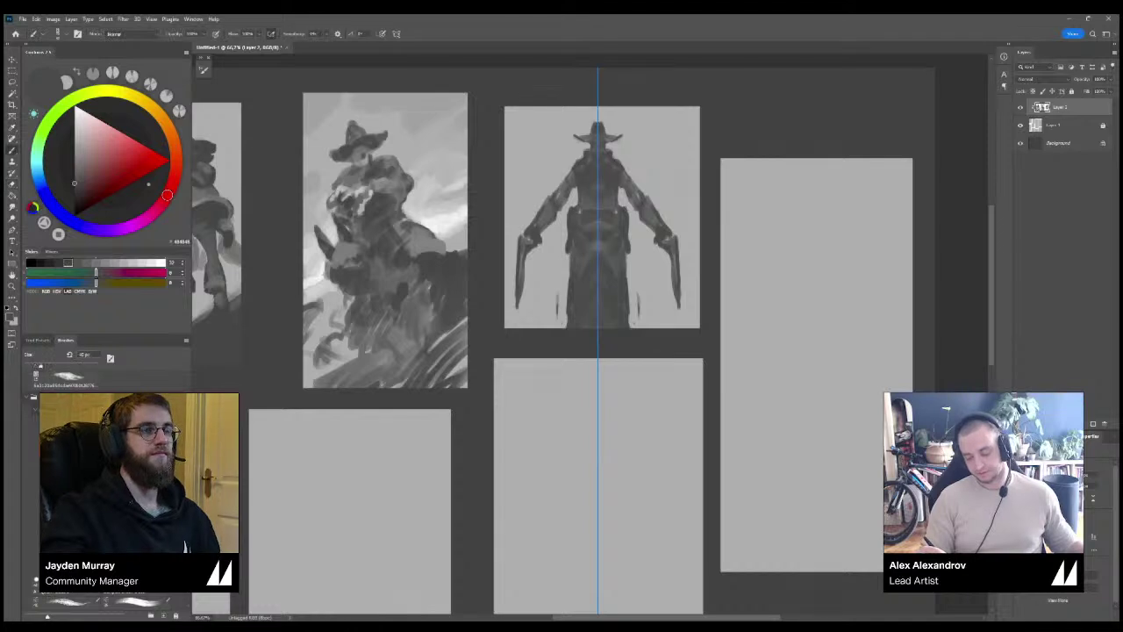
pyautogui.moveTo(637, 285)
pyautogui.mouseDown()
pyautogui.moveTo(643, 324)
pyautogui.moveTo(630, 328)
pyautogui.mouseUp()
pyautogui.hotkey('ctrl', 'z')
pyautogui.press('e')
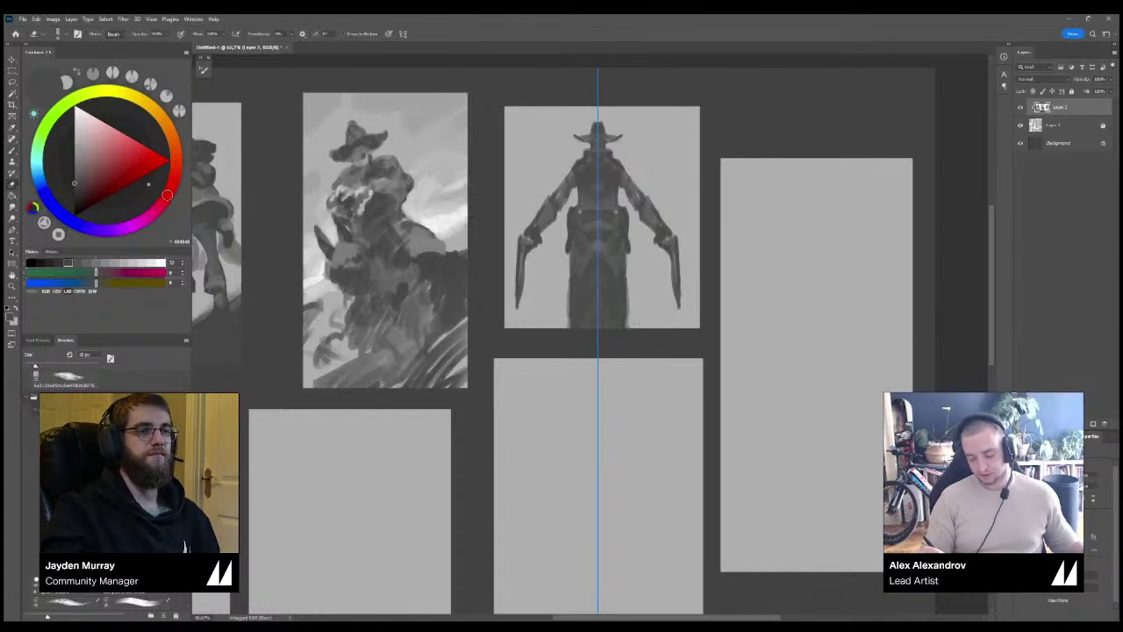
pyautogui.press('b')
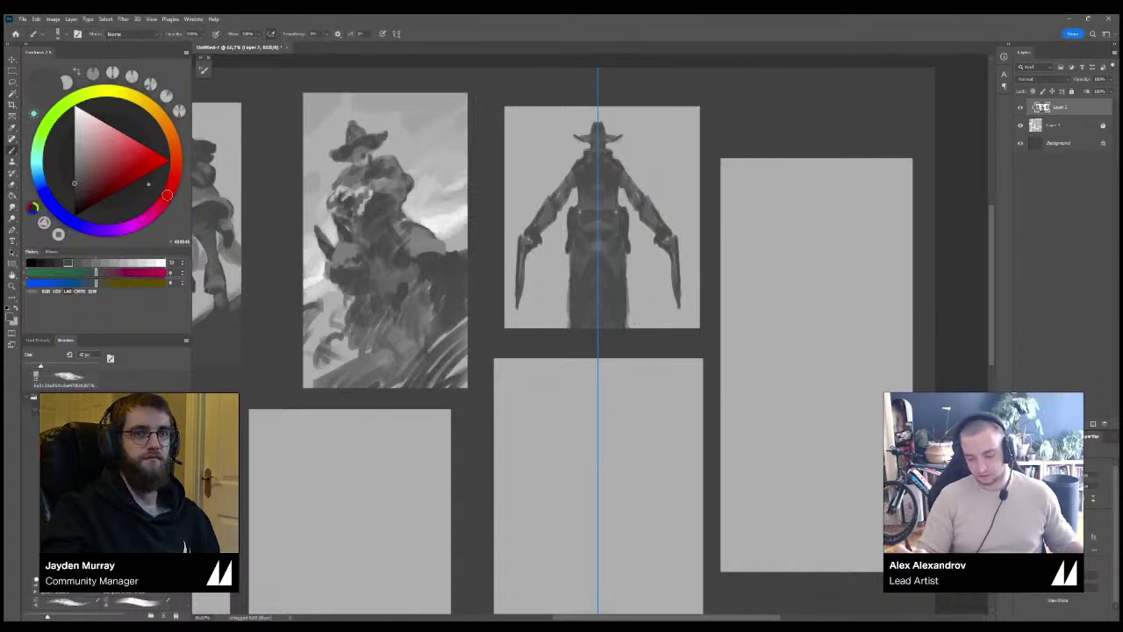
# Turn off symmetry painting after trial coat strokes beside the third figure's legs.
pyautogui.moveTo(628, 254); pyautogui.dragTo(633, 293)
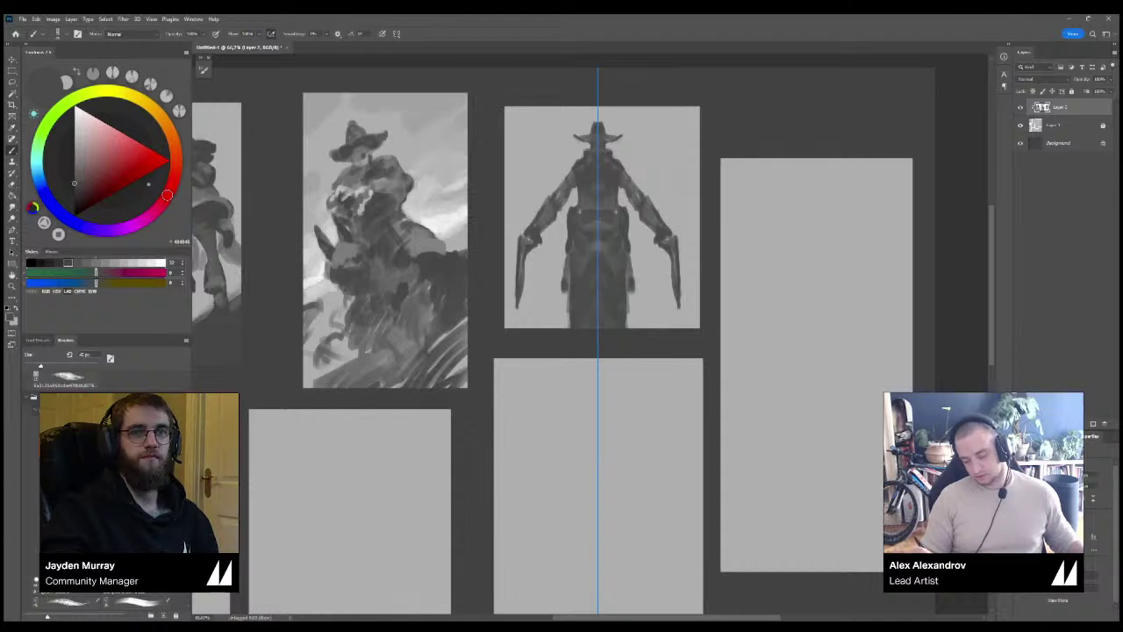
pyautogui.hotkey('ctrl', 'z')
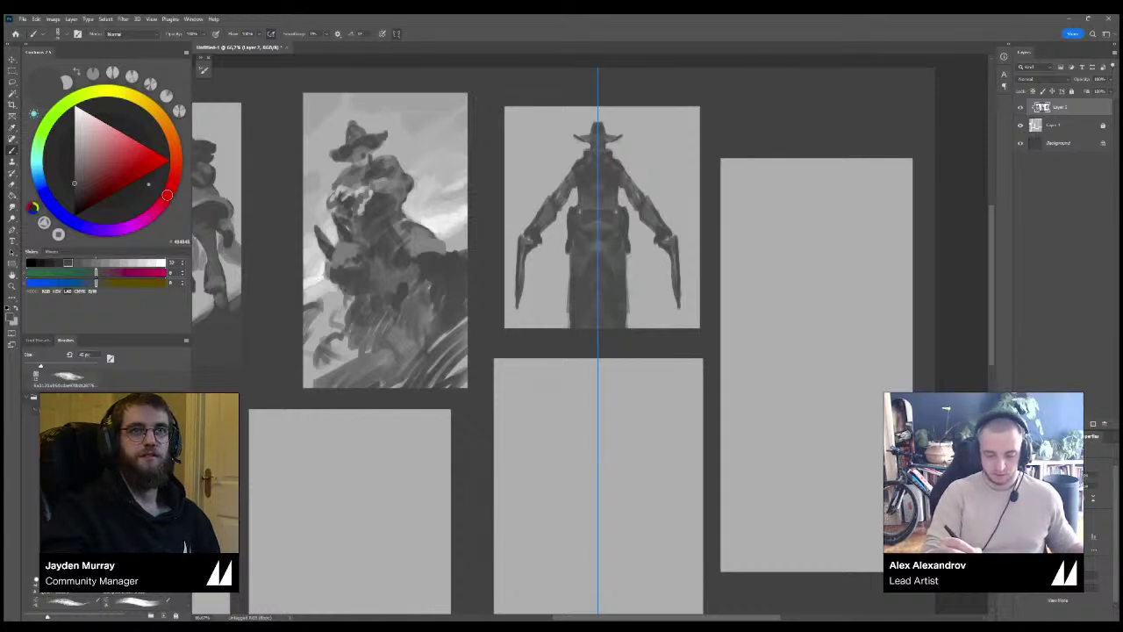
pyautogui.click(412, 46)
pyautogui.moveTo(628, 275)
pyautogui.mouseDown()
pyautogui.moveTo(630, 238)
pyautogui.moveTo(650, 265)
pyautogui.moveTo(636, 291)
pyautogui.moveTo(668, 279)
pyautogui.moveTo(693, 246)
pyautogui.moveTo(657, 300)
pyautogui.moveTo(632, 279)
pyautogui.moveTo(636, 307)
pyautogui.mouseUp()
pyautogui.hotkey('ctrl', 'z')
# Try to paint a one-sided coat sweeping from the third figure's hip towards the frame's lower corner, then undo the strokes.
pyautogui.moveTo(640, 246)
pyautogui.mouseDown()
pyautogui.moveTo(641, 324)
pyautogui.moveTo(631, 276)
pyautogui.moveTo(671, 326)
pyautogui.moveTo(695, 285)
pyautogui.moveTo(684, 326)
pyautogui.moveTo(698, 319)
pyautogui.moveTo(638, 300)
pyautogui.moveTo(691, 291)
pyautogui.mouseUp()
pyautogui.hotkey('ctrl', '-')
pyautogui.hotkey('ctrl', '-')
pyautogui.hotkey('ctrl', '-')
pyautogui.hotkey('ctrl', '+')
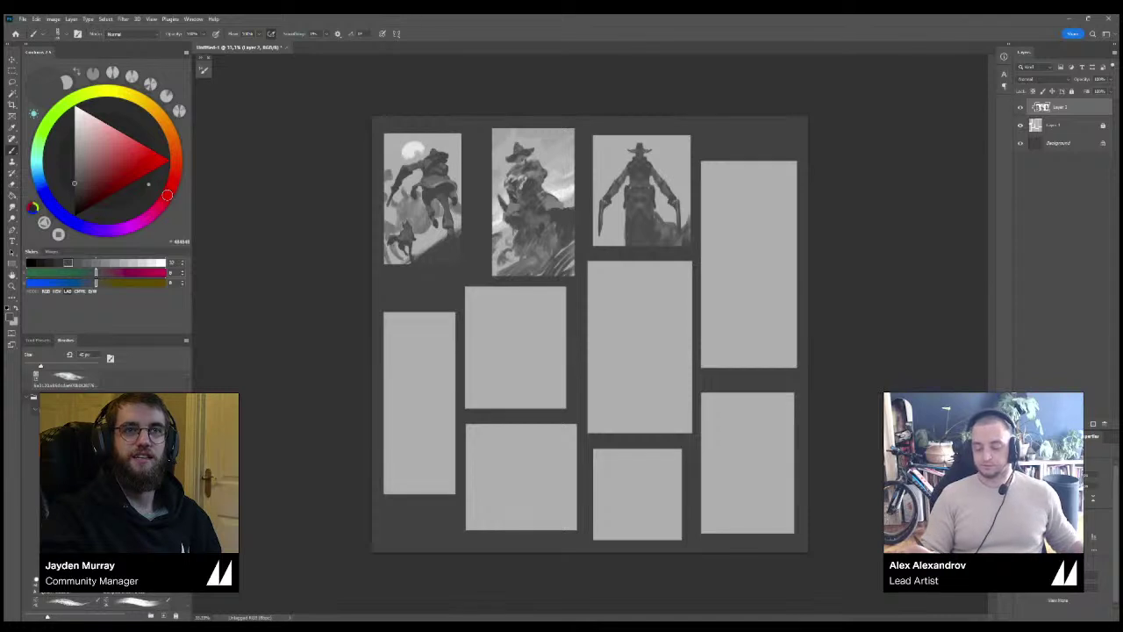
pyautogui.hotkey('ctrl', 'z')
pyautogui.hotkey('ctrl', 'z')
pyautogui.hotkey('ctrl', 'z')
pyautogui.hotkey('ctrl', 'z')
pyautogui.hotkey('ctrl', 'z')
pyautogui.hotkey('ctrl', 'z')
pyautogui.moveTo(625, 208); pyautogui.dragTo(615, 245)
pyautogui.hotkey('ctrl', 'z')
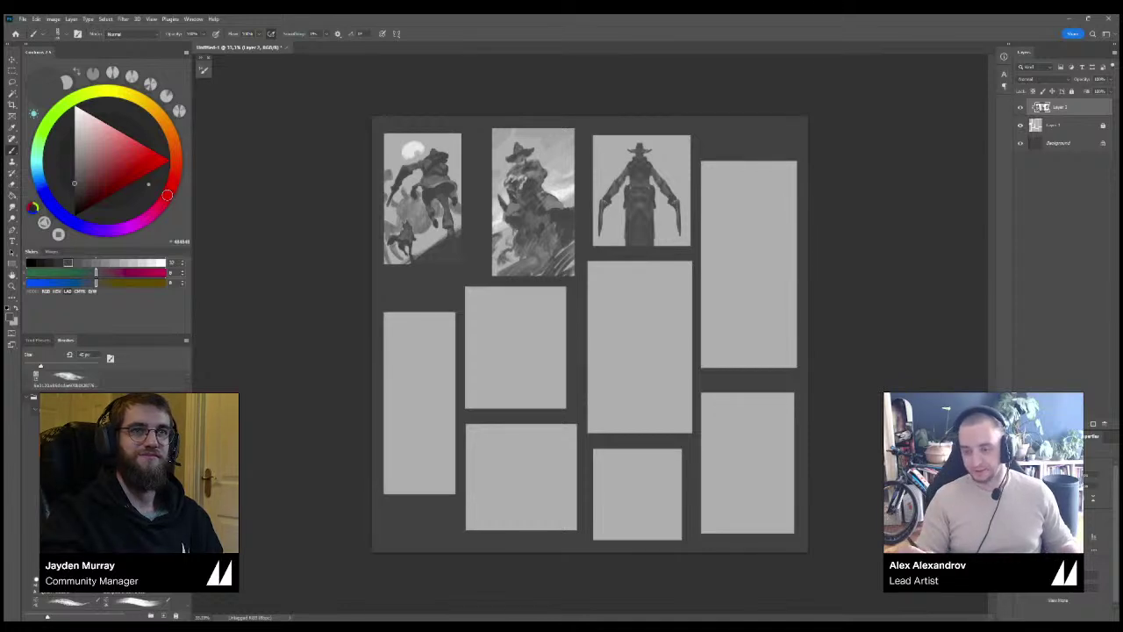
# Try to paint flaring coat tails on both sides of the third figure from waist to frame bottom, then undo them.
pyautogui.hotkey('ctrl', '+')
pyautogui.moveTo(633, 201); pyautogui.dragTo(562, 302)
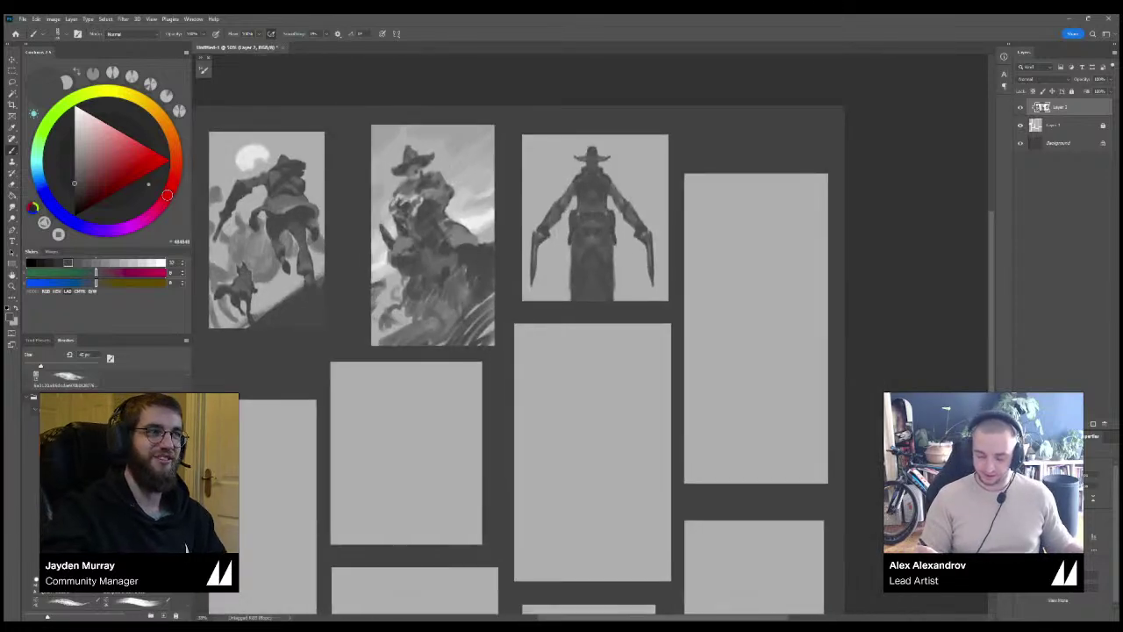
pyautogui.moveTo(576, 193); pyautogui.dragTo(554, 273)
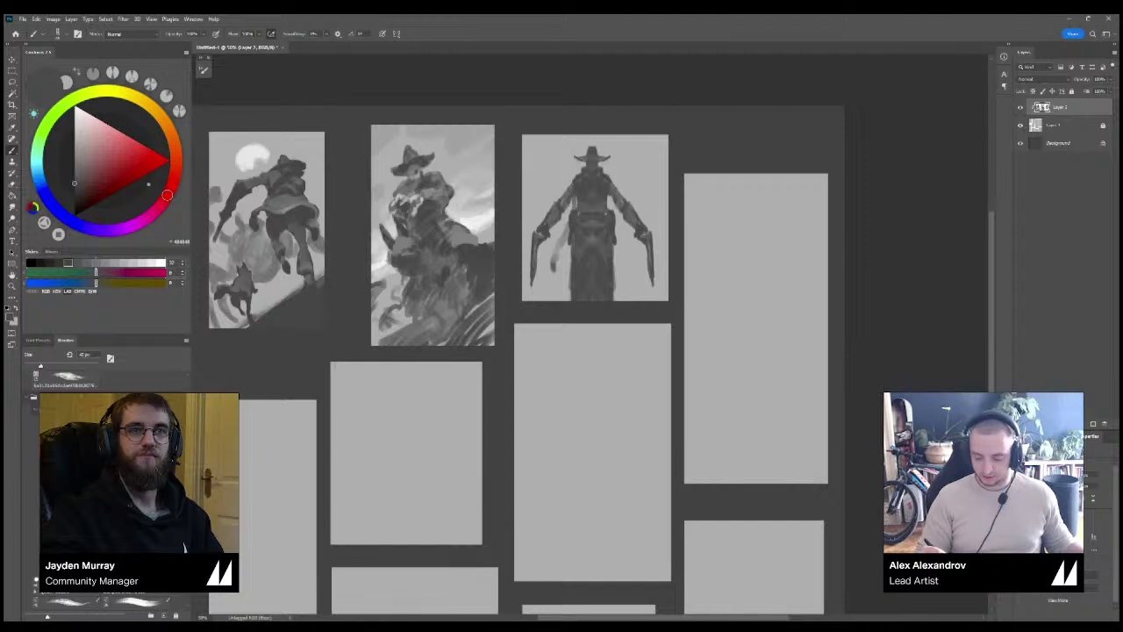
pyautogui.hotkey('ctrl', 'z')
pyautogui.moveTo(578, 198); pyautogui.dragTo(549, 288)
pyautogui.moveTo(568, 239)
pyautogui.mouseDown()
pyautogui.moveTo(547, 300)
pyautogui.moveTo(558, 300)
pyautogui.mouseUp()
pyautogui.moveTo(615, 217); pyautogui.dragTo(632, 300)
pyautogui.hotkey('ctrl', 'z')
pyautogui.hotkey('ctrl', 'z')
pyautogui.hotkey('ctrl', 'z')
pyautogui.hotkey('ctrl', 'z')
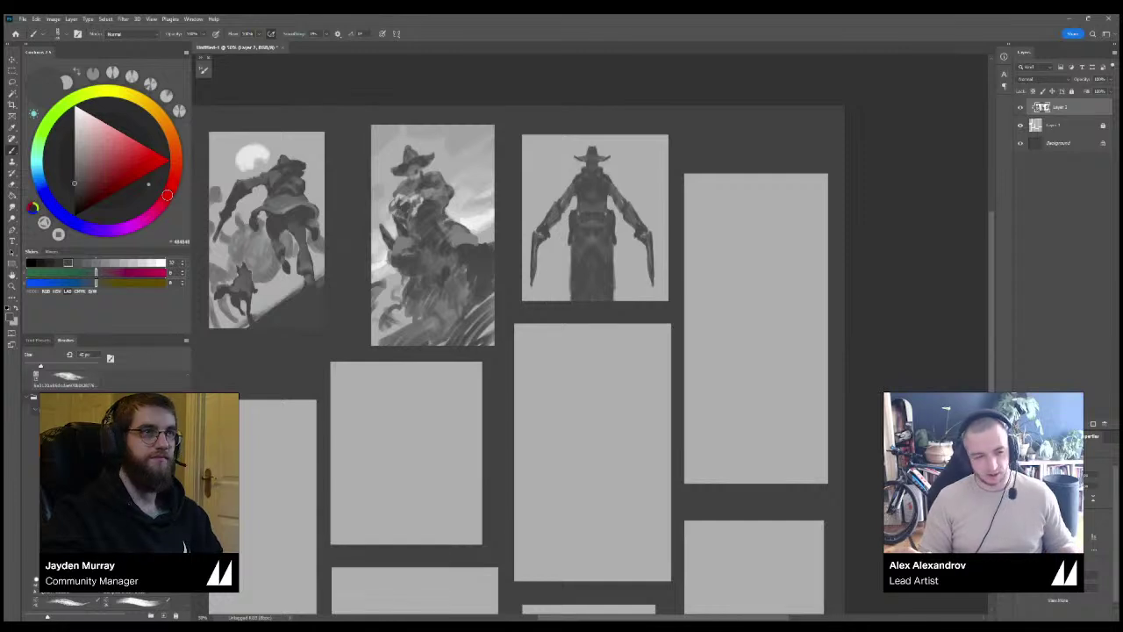
pyautogui.press('[')
pyautogui.press('[')
pyautogui.press('[')
pyautogui.press('[')
pyautogui.press('[')
pyautogui.press('[')
pyautogui.press('[')
pyautogui.press('[')
pyautogui.press('[')
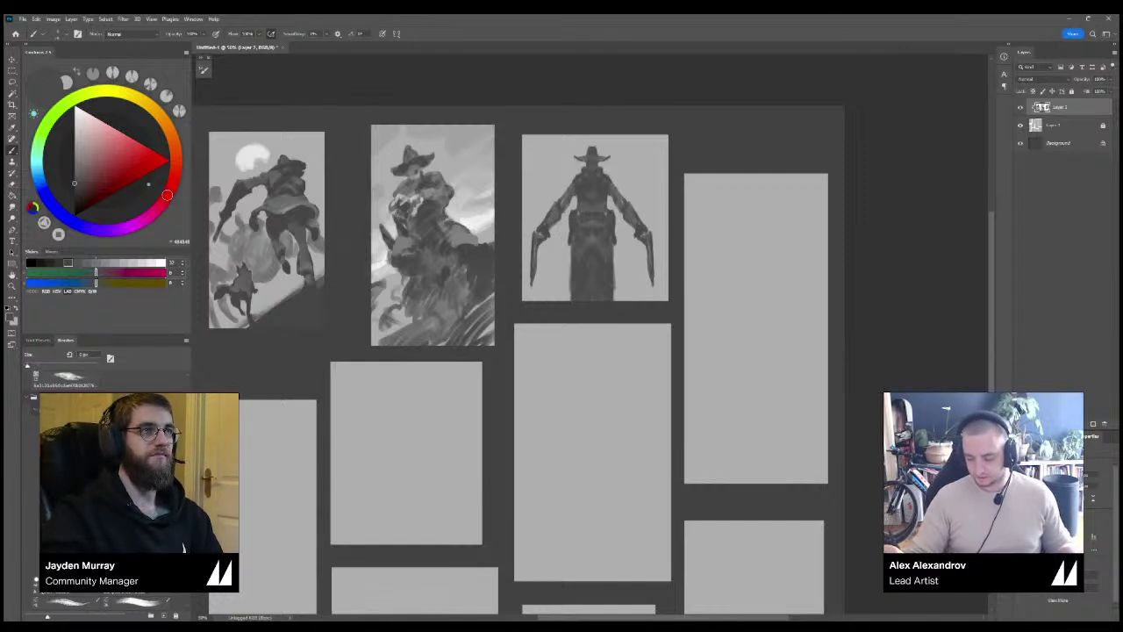
pyautogui.moveTo(790, 195)
pyautogui.mouseDown()
pyautogui.moveTo(799, 190)
pyautogui.moveTo(799, 203)
pyautogui.mouseUp()
pyautogui.hotkey('ctrl', 'z')
pyautogui.hotkey('ctrl', 'z')
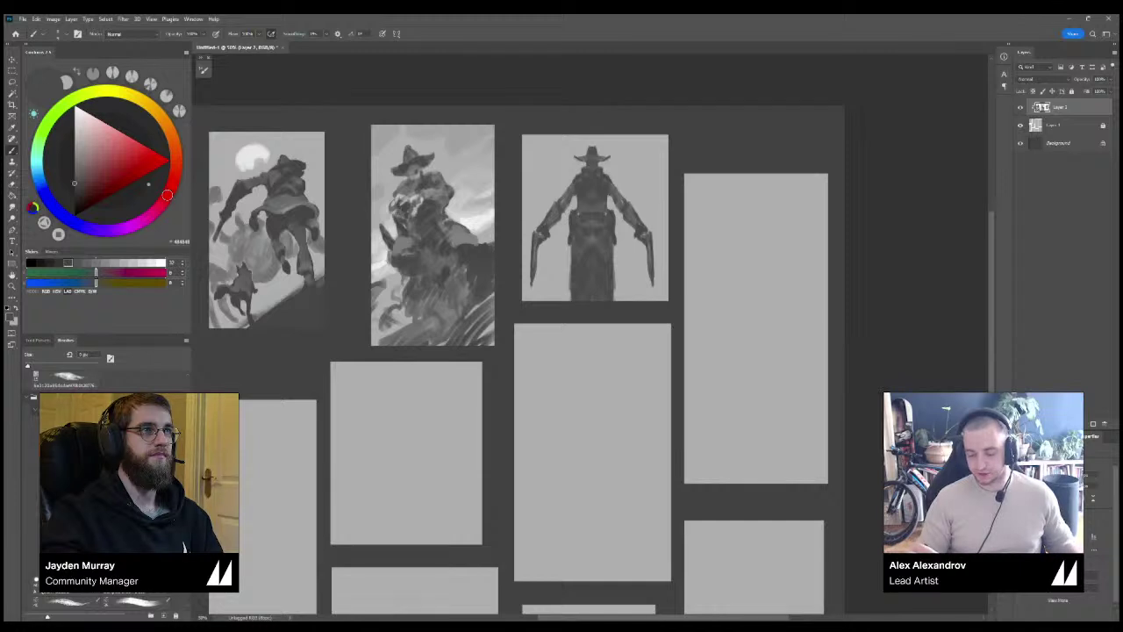
pyautogui.press(']')
pyautogui.press(']')
pyautogui.press(']')
pyautogui.press(']')
pyautogui.press(']')
pyautogui.press(']')
pyautogui.press(']')
pyautogui.press('[')
pyautogui.press('[')
pyautogui.press('[')
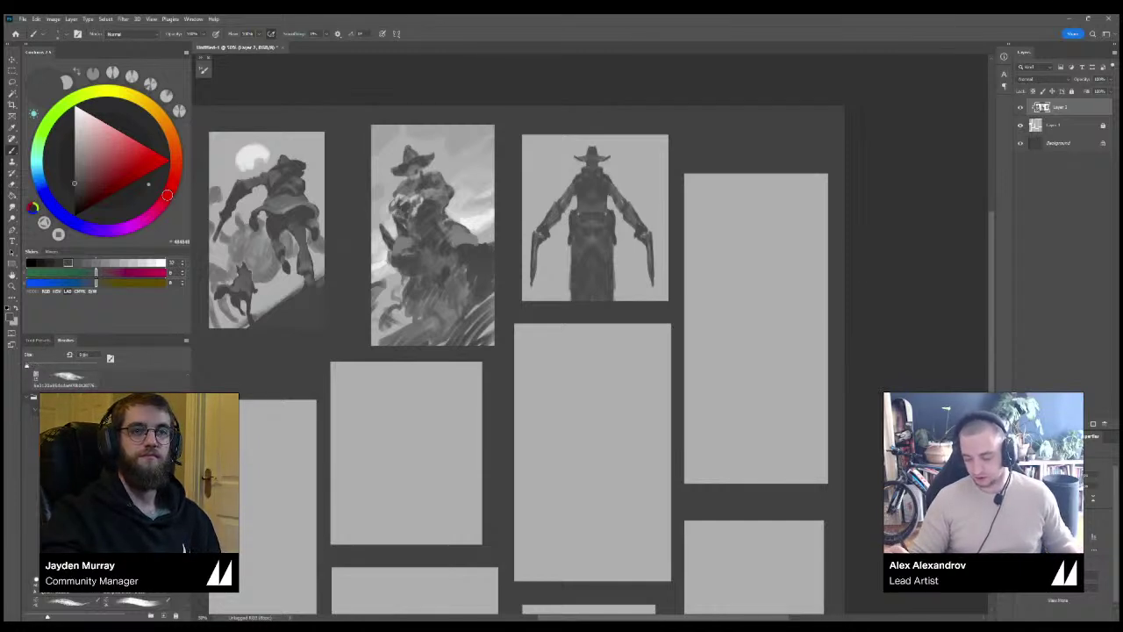
pyautogui.moveTo(770, 205); pyautogui.dragTo(767, 218)
pyautogui.hotkey('ctrl', 'z')
pyautogui.hotkey('ctrl', 'z')
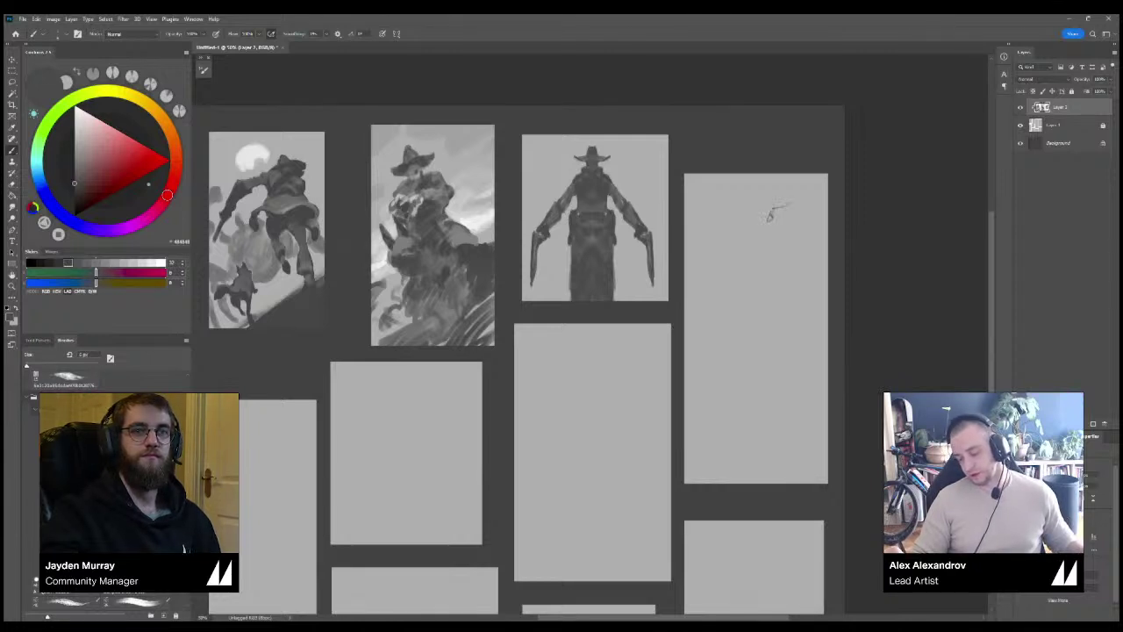
pyautogui.hotkey('ctrl', 'z')
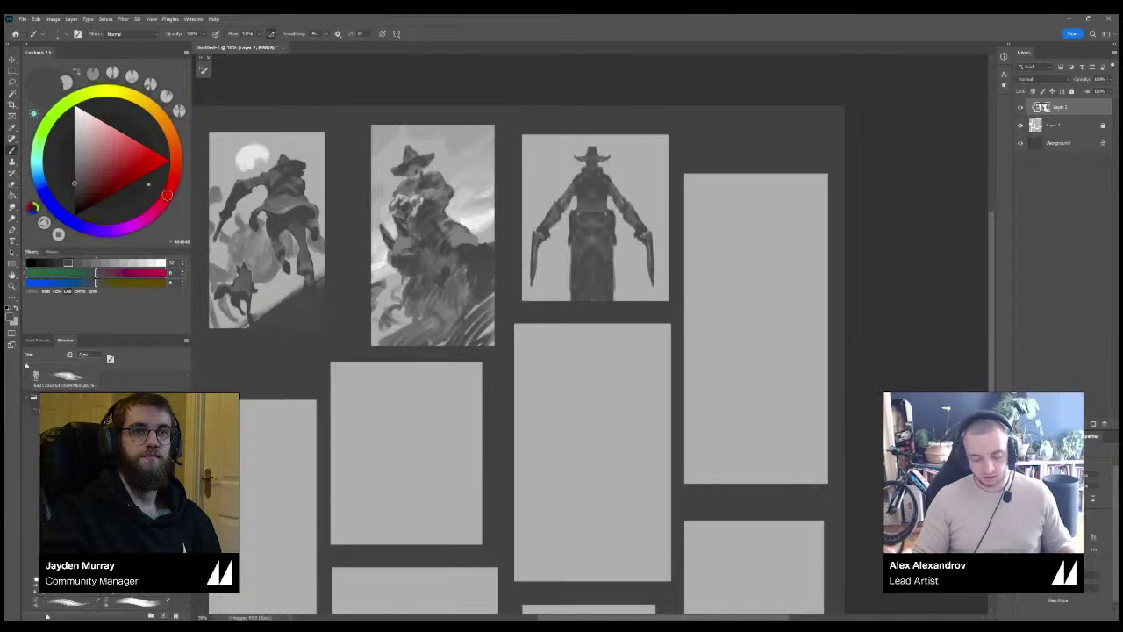
pyautogui.press(']')
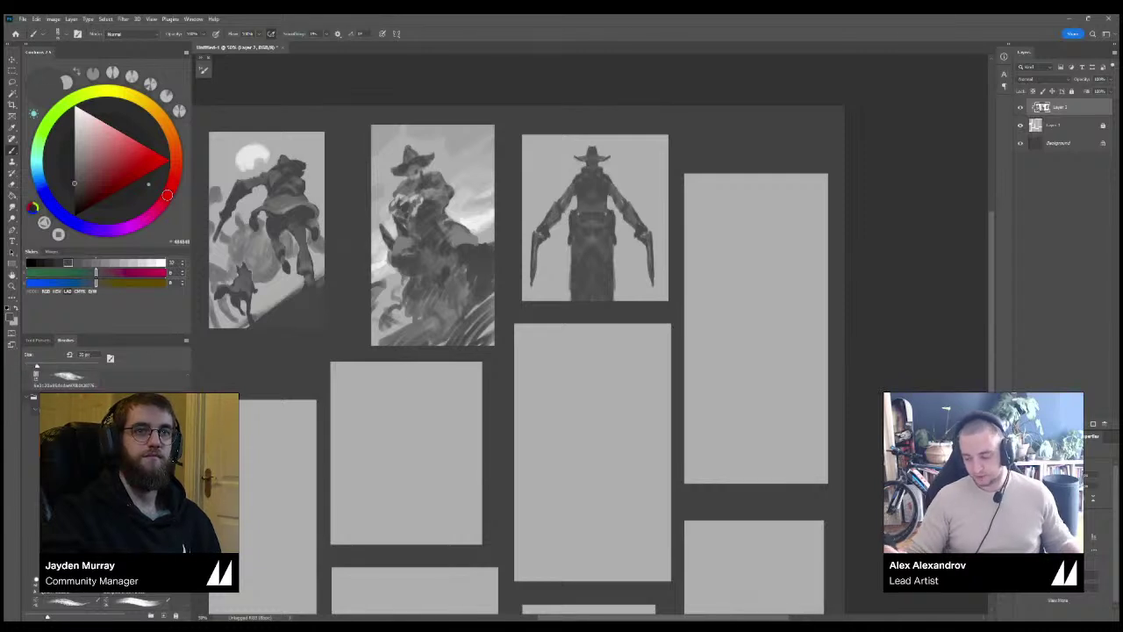
pyautogui.moveTo(804, 183)
pyautogui.mouseDown()
pyautogui.moveTo(794, 204)
pyautogui.moveTo(805, 186)
pyautogui.mouseUp()
pyautogui.hotkey('ctrl', 'z')
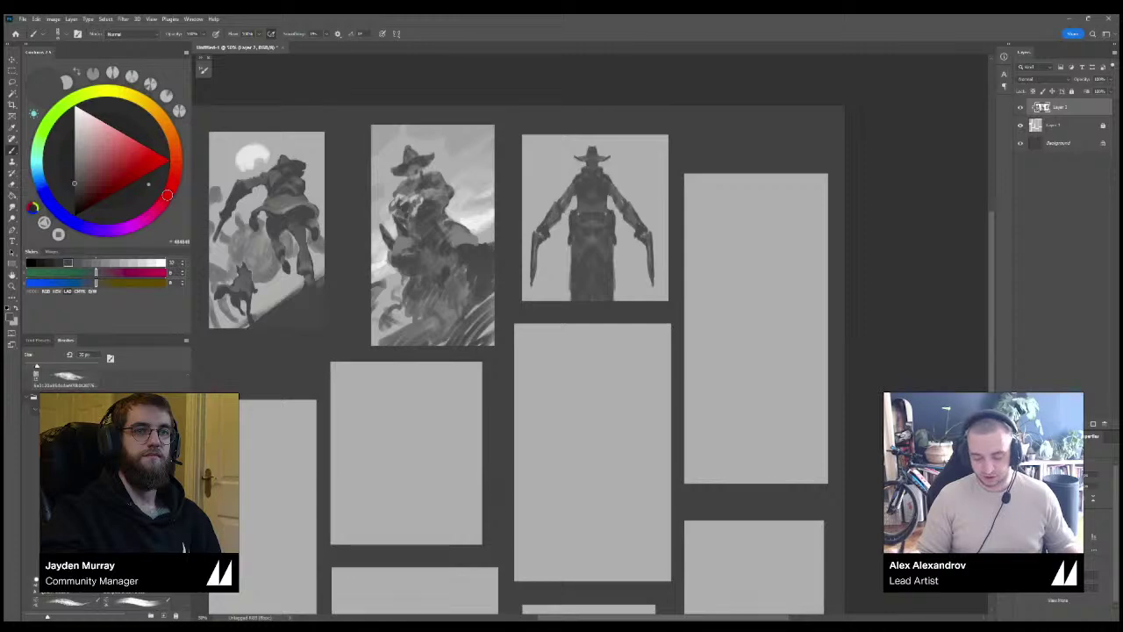
# Examine the third figure's torso and arms up close, then the upper row of thumbnails as a whole.
pyautogui.hotkey('ctrl', '+')
pyautogui.hotkey('ctrl', '+')
pyautogui.moveTo(605, 254); pyautogui.dragTo(514, 525)
pyautogui.hotkey('ctrl', '+')
pyautogui.hotkey('ctrl', '+')
pyautogui.moveTo(351, 412); pyautogui.dragTo(606, 276)
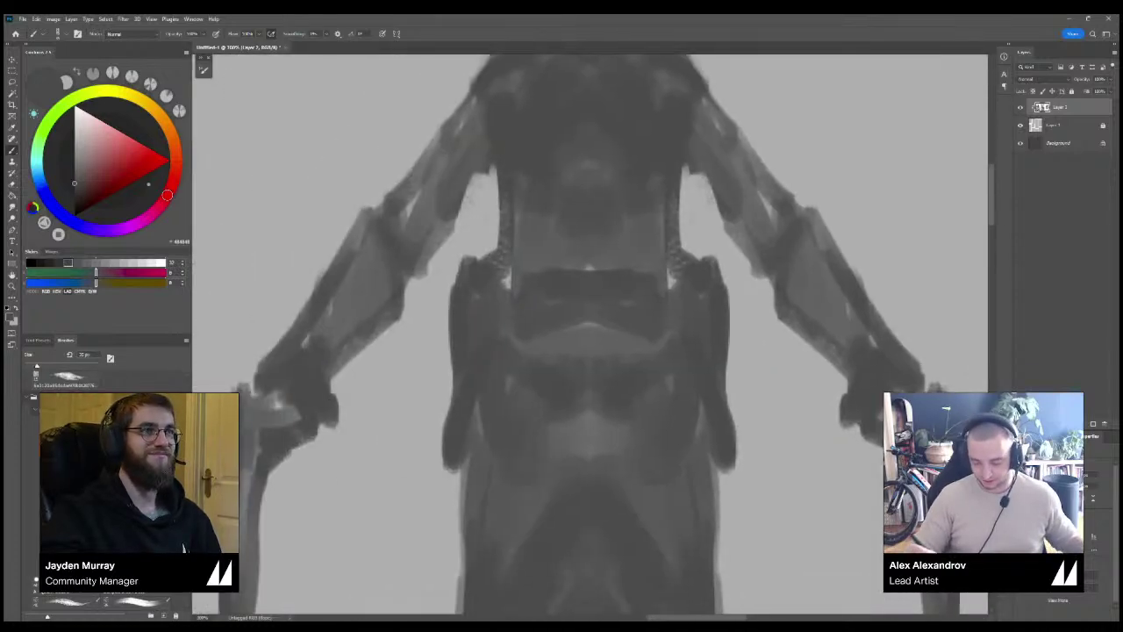
pyautogui.scroll(-3, 595, 316)
pyautogui.scroll(-4, 595, 316)
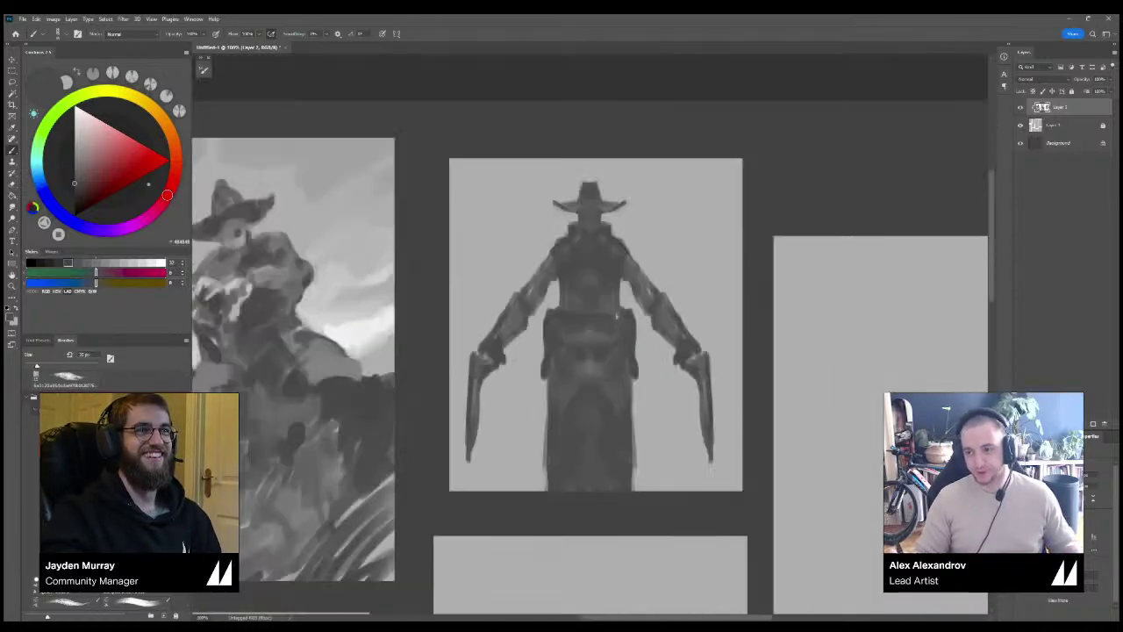
pyautogui.scroll(-3, 604, 219)
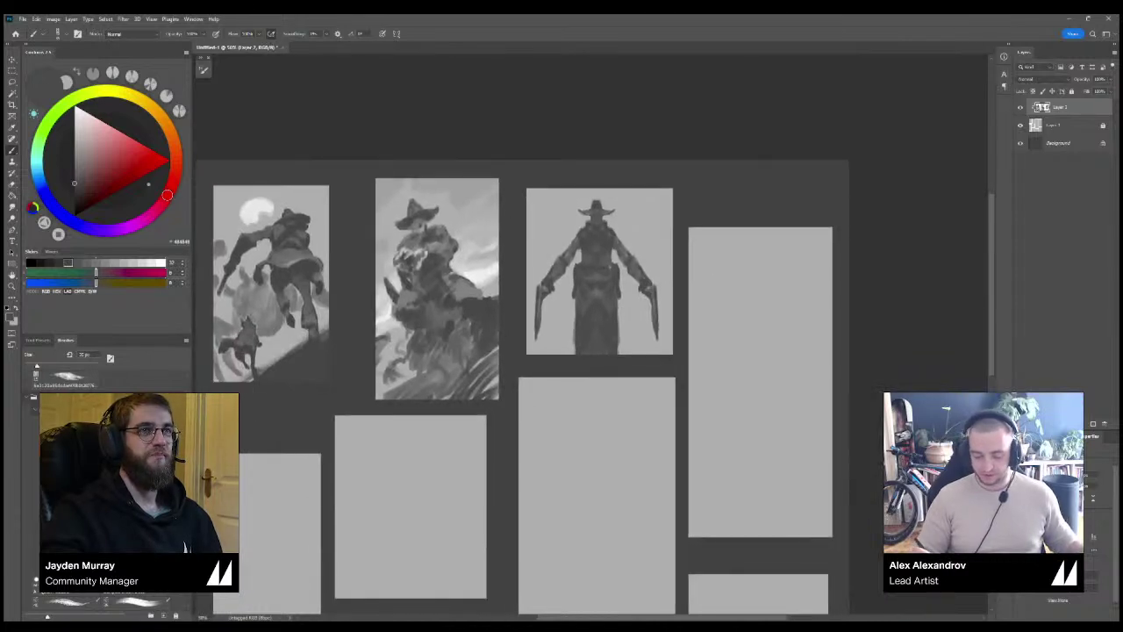
# Try short dark grey coat-hem strokes beside the third figure's legs, undoing each attempt.
pyautogui.moveTo(575, 323)
pyautogui.mouseDown()
pyautogui.moveTo(568, 354)
pyautogui.moveTo(563, 340)
pyautogui.moveTo(573, 353)
pyautogui.mouseUp()
pyautogui.hotkey('ctrl', 'z')
pyautogui.hotkey('ctrl', 'z')
pyautogui.hotkey('ctrl', 'z')
pyautogui.hotkey('ctrl', 'z')
pyautogui.moveTo(619, 304)
pyautogui.mouseDown()
pyautogui.moveTo(637, 321)
pyautogui.moveTo(620, 314)
pyautogui.moveTo(646, 312)
pyautogui.moveTo(631, 331)
pyautogui.moveTo(648, 322)
pyautogui.mouseUp()
pyautogui.hotkey('ctrl', 'z')
pyautogui.hotkey('ctrl', 'z')
pyautogui.hotkey('ctrl', 'z')
pyautogui.moveTo(646, 323)
pyautogui.mouseDown()
pyautogui.moveTo(637, 349)
pyautogui.moveTo(620, 318)
pyautogui.moveTo(650, 332)
pyautogui.moveTo(666, 326)
pyautogui.moveTo(666, 355)
pyautogui.moveTo(653, 354)
pyautogui.mouseUp()
pyautogui.hotkey('ctrl', 'z')
pyautogui.hotkey('ctrl', 'z')
pyautogui.hotkey('ctrl', 'z')
pyautogui.hotkey('ctrl', 'z')
pyautogui.hotkey('ctrl', 'z')
# Try a wide coat tail fanning out from the third figure's hip to the frame bottom and another on the opposite side, then undo both.
pyautogui.moveTo(626, 285)
pyautogui.mouseDown()
pyautogui.moveTo(637, 333)
pyautogui.moveTo(621, 354)
pyautogui.moveTo(621, 308)
pyautogui.moveTo(656, 354)
pyautogui.mouseUp()
pyautogui.moveTo(647, 337)
pyautogui.mouseDown()
pyautogui.moveTo(623, 352)
pyautogui.moveTo(642, 352)
pyautogui.mouseUp()
pyautogui.moveTo(637, 341); pyautogui.dragTo(645, 352)
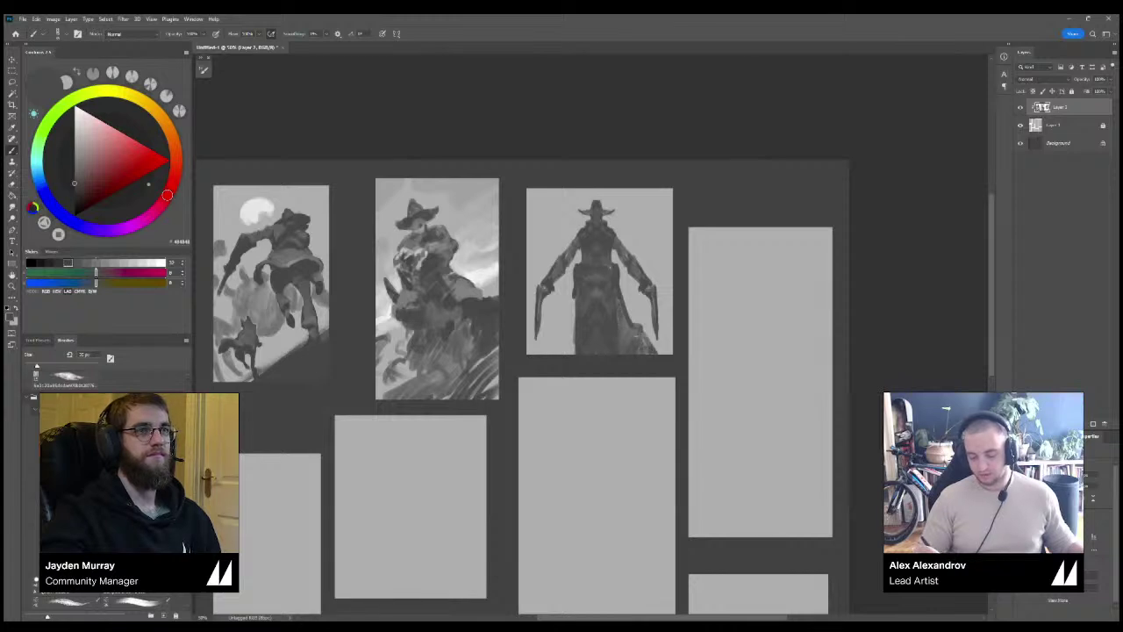
pyautogui.hotkey('ctrl', 'z')
pyautogui.hotkey('ctrl', 'z')
pyautogui.hotkey('ctrl', 'z')
pyautogui.moveTo(570, 286); pyautogui.dragTo(555, 334)
pyautogui.hotkey('ctrl', 'z')
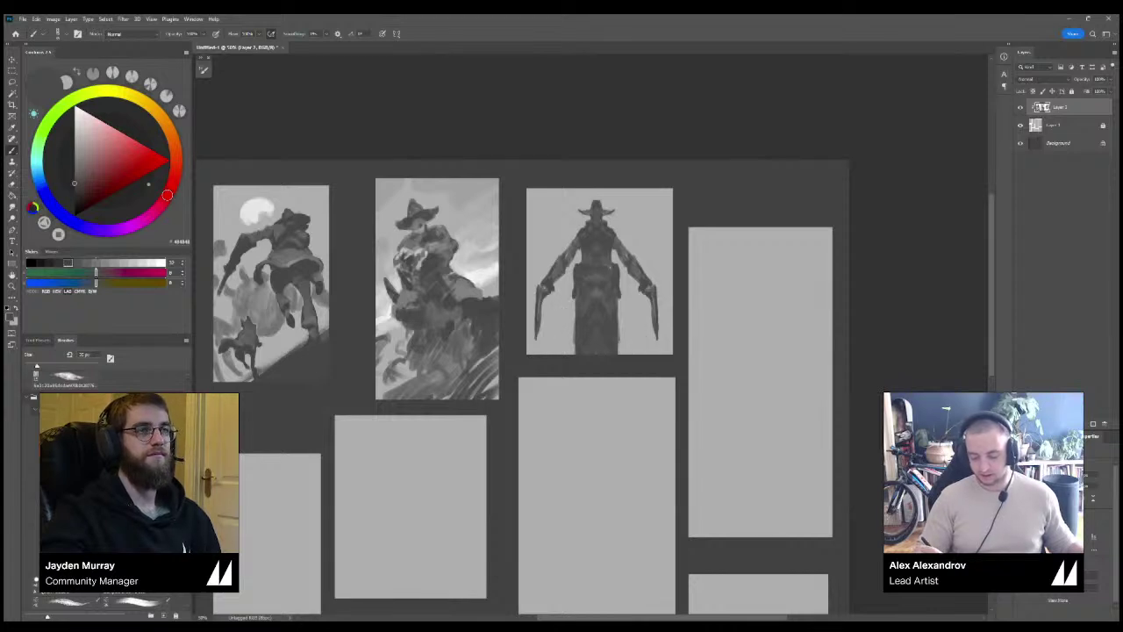
# Try short side strokes and flared coat tails beside the third figure's legs, then undo them.
pyautogui.moveTo(579, 249); pyautogui.dragTo(575, 266)
pyautogui.hotkey('ctrl', 'z')
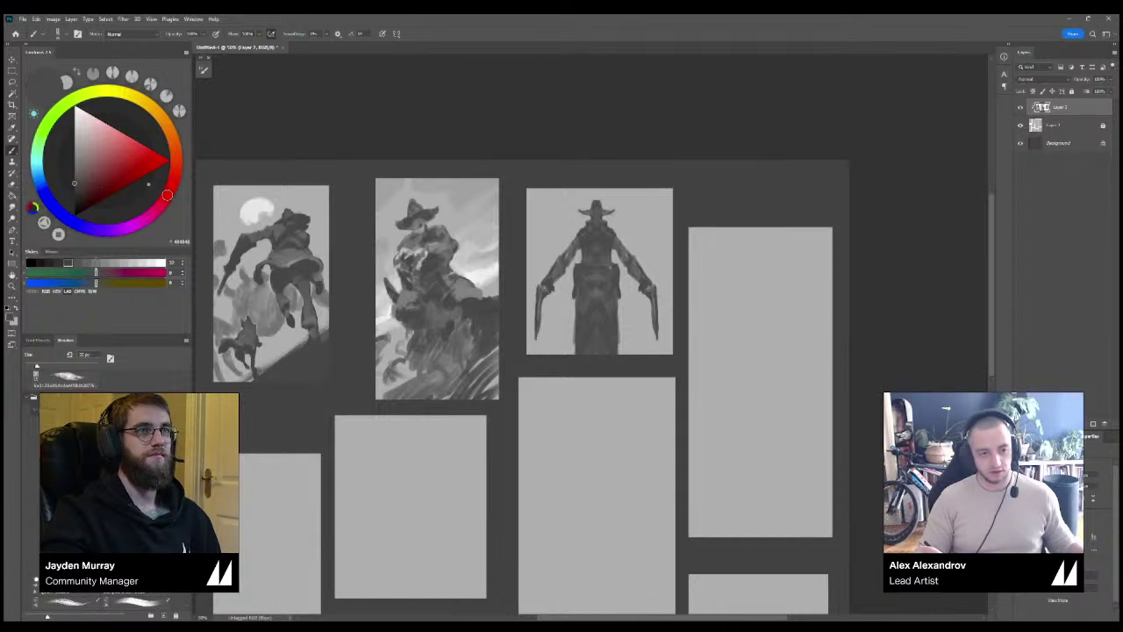
pyautogui.moveTo(573, 300)
pyautogui.mouseDown()
pyautogui.moveTo(553, 354)
pyautogui.moveTo(569, 353)
pyautogui.mouseUp()
pyautogui.moveTo(617, 309); pyautogui.dragTo(619, 336)
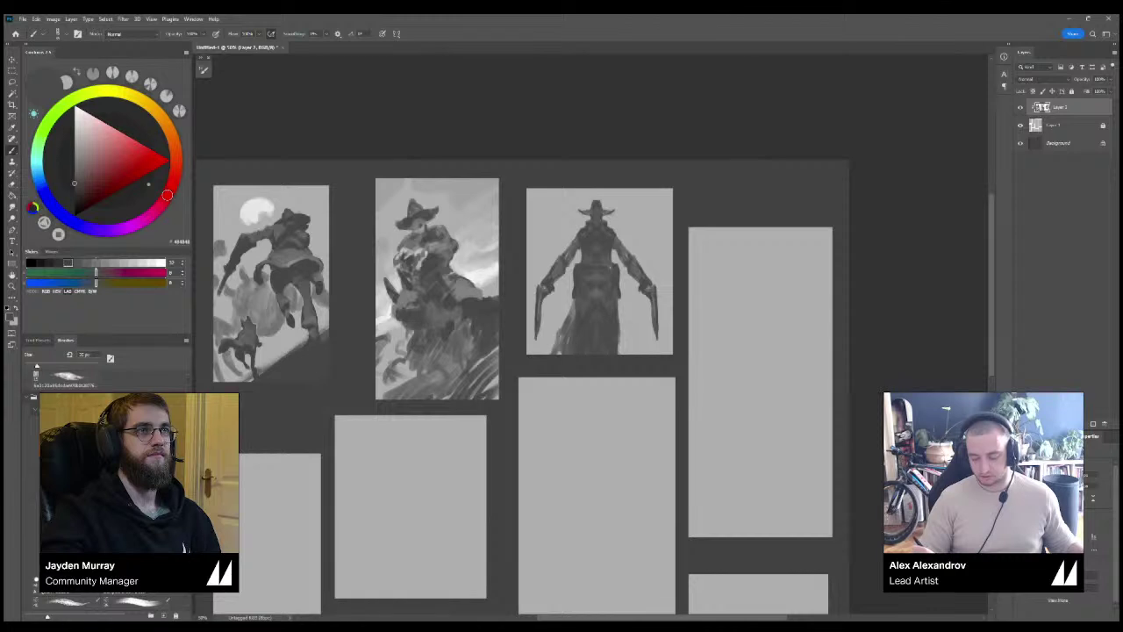
pyautogui.hotkey('ctrl', 'z')
pyautogui.hotkey('ctrl', 'z')
pyautogui.hotkey('ctrl', 'z')
pyautogui.hotkey('ctrl', 'z')
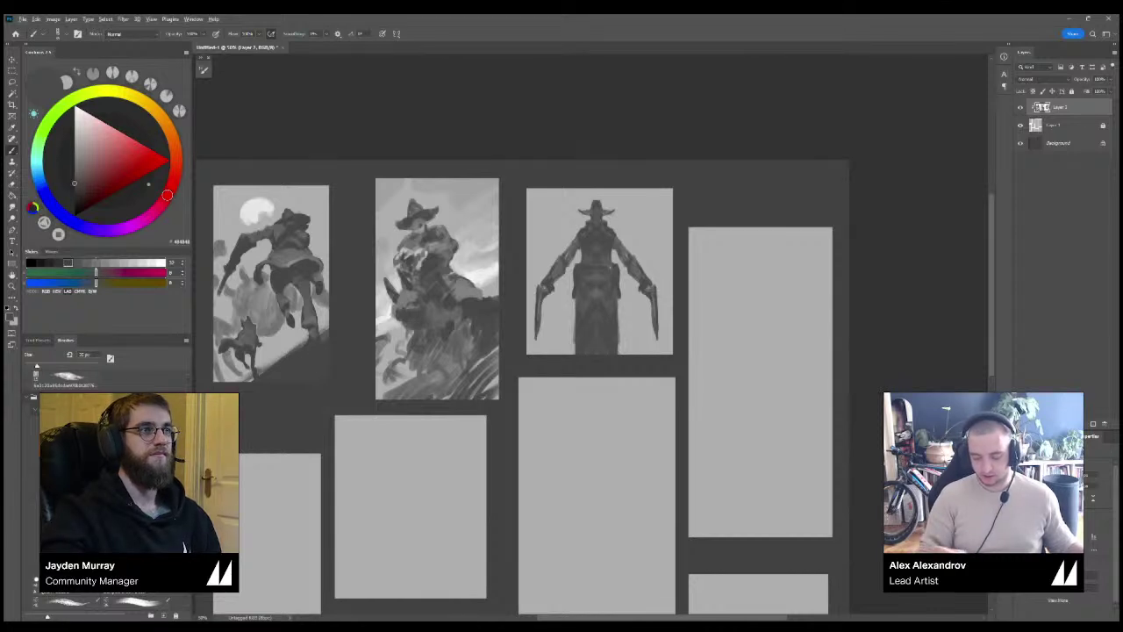
# Examine the three painted thumbnails up close and against the whole sheet of ten frames.
pyautogui.keyDown('alt'); pyautogui.click(473, 274); pyautogui.keyUp('alt')
pyautogui.moveTo(474, 281); pyautogui.dragTo(554, 318)
pyautogui.hotkey('ctrl', '+')
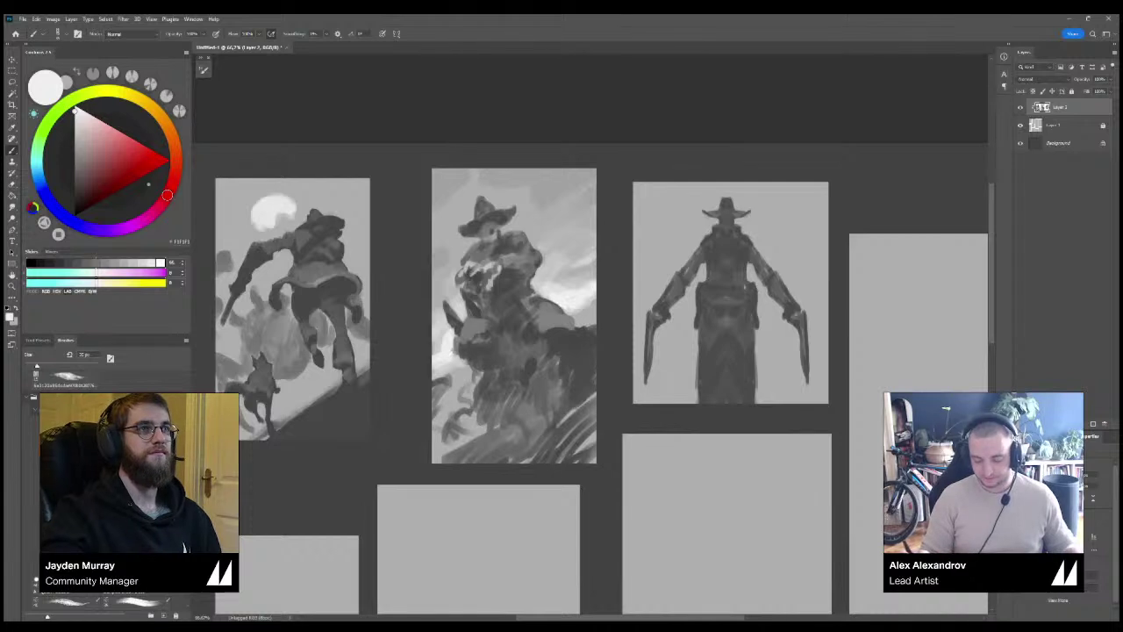
pyautogui.hotkey('ctrl', '0')
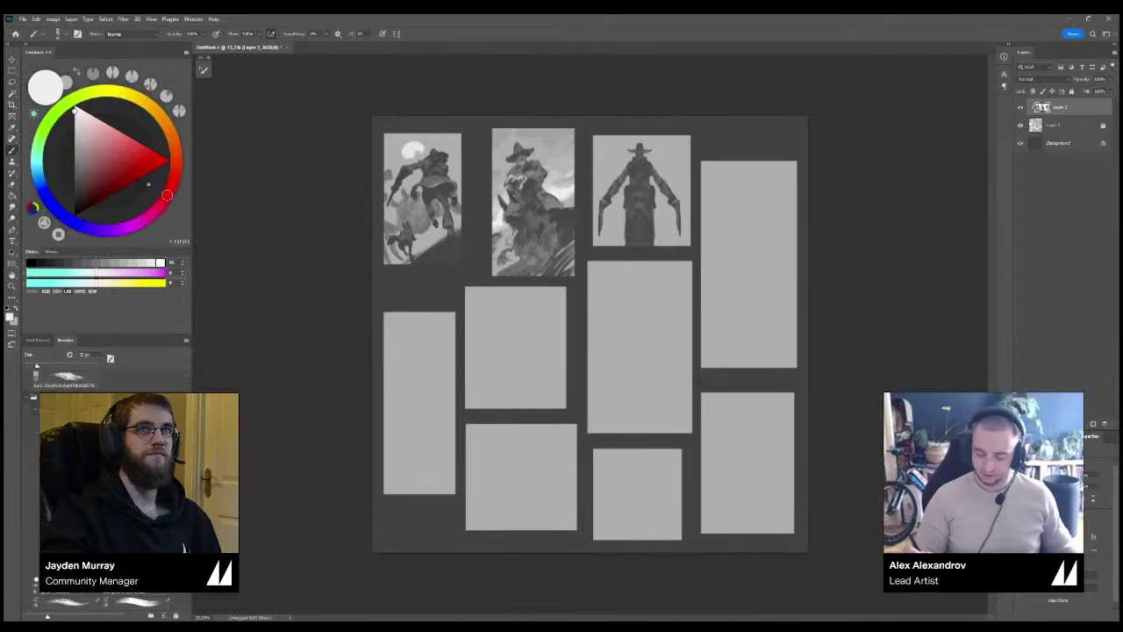
pyautogui.hotkey('ctrl', '+')
pyautogui.moveTo(590, 334); pyautogui.dragTo(513, 448)
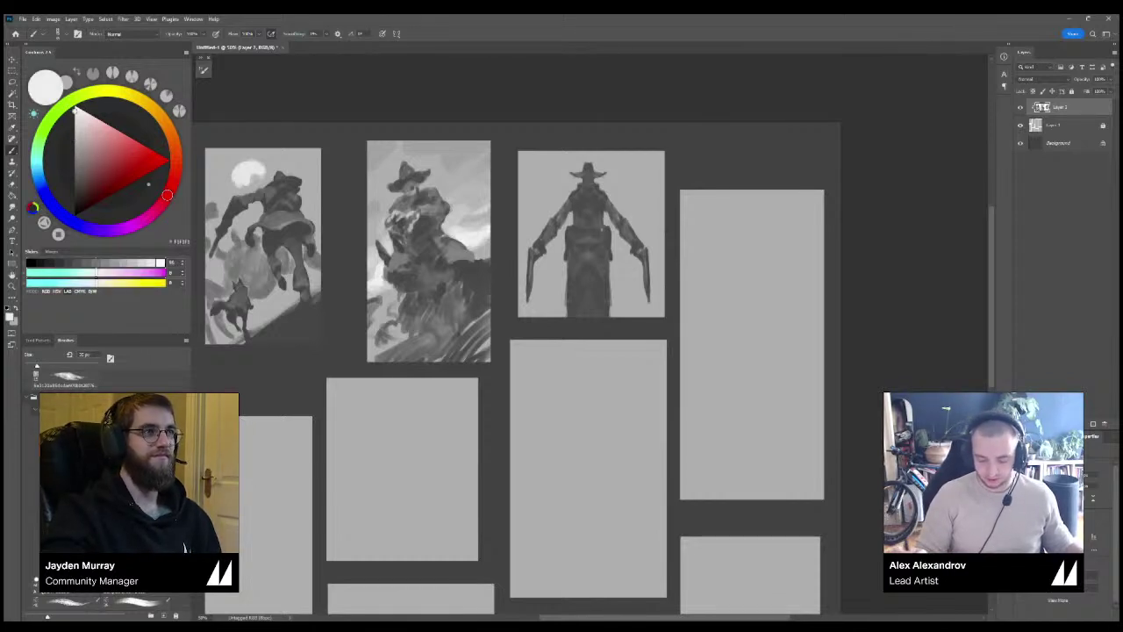
# Try a slanted dark grey pole with a triangular pennant behind the rider in the second frame, then undo it.
pyautogui.keyDown('alt'); pyautogui.click(480, 264); pyautogui.keyUp('alt')
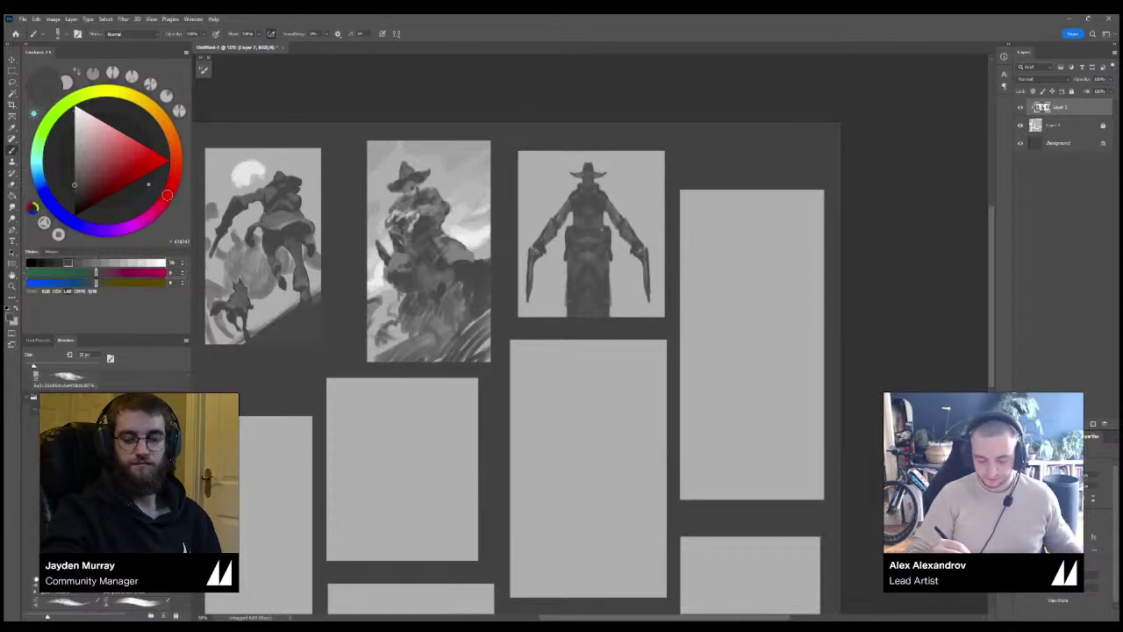
pyautogui.moveTo(463, 186); pyautogui.dragTo(489, 249)
pyautogui.moveTo(462, 183); pyautogui.dragTo(464, 145)
pyautogui.hotkey('ctrl', 'z')
pyautogui.hotkey('ctrl', 'z')
pyautogui.hotkey('ctrl', 'z')
pyautogui.hotkey('ctrl', 'z')
pyautogui.moveTo(465, 142)
pyautogui.mouseDown()
pyautogui.moveTo(483, 161)
pyautogui.moveTo(466, 190)
pyautogui.moveTo(472, 144)
pyautogui.moveTo(475, 154)
pyautogui.mouseUp()
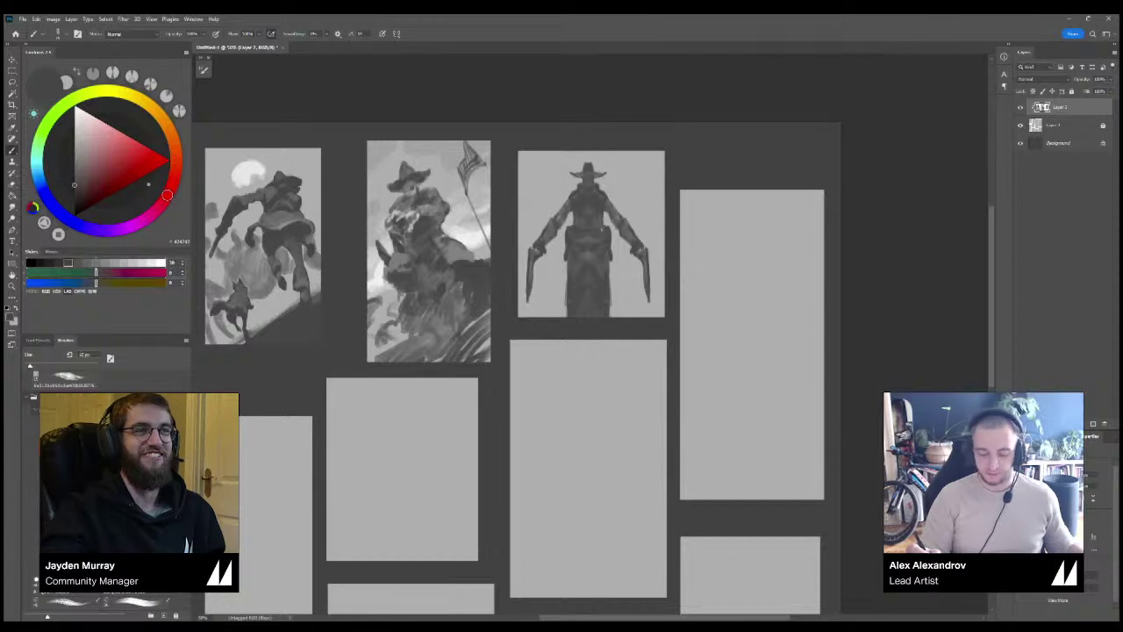
pyautogui.hotkey('ctrl', 'z')
pyautogui.hotkey('ctrl', 'z')
pyautogui.hotkey('ctrl', 'z')
pyautogui.hotkey('ctrl', 'z')
pyautogui.hotkey('ctrl', 'z')
pyautogui.hotkey('ctrl', 'z')
pyautogui.hotkey('ctrl', 'z')
pyautogui.hotkey('ctrl', 'z')
# Try a thin dark pole with a small spiky ornament at its tip behind the second frame's rider, then undo it.
pyautogui.moveTo(475, 213)
pyautogui.mouseDown()
pyautogui.moveTo(456, 166)
pyautogui.moveTo(483, 230)
pyautogui.mouseUp()
pyautogui.hotkey('ctrl', 'z')
pyautogui.moveTo(456, 166)
pyautogui.mouseDown()
pyautogui.moveTo(459, 178)
pyautogui.moveTo(471, 170)
pyautogui.mouseUp()
pyautogui.moveTo(462, 183)
pyautogui.mouseDown()
pyautogui.moveTo(472, 153)
pyautogui.moveTo(465, 181)
pyautogui.mouseUp()
pyautogui.hotkey('ctrl', 'z')
pyautogui.hotkey('ctrl', 'z')
pyautogui.hotkey('ctrl', 'z')
pyautogui.hotkey('ctrl', 'z')
pyautogui.moveTo(466, 165); pyautogui.dragTo(472, 196)
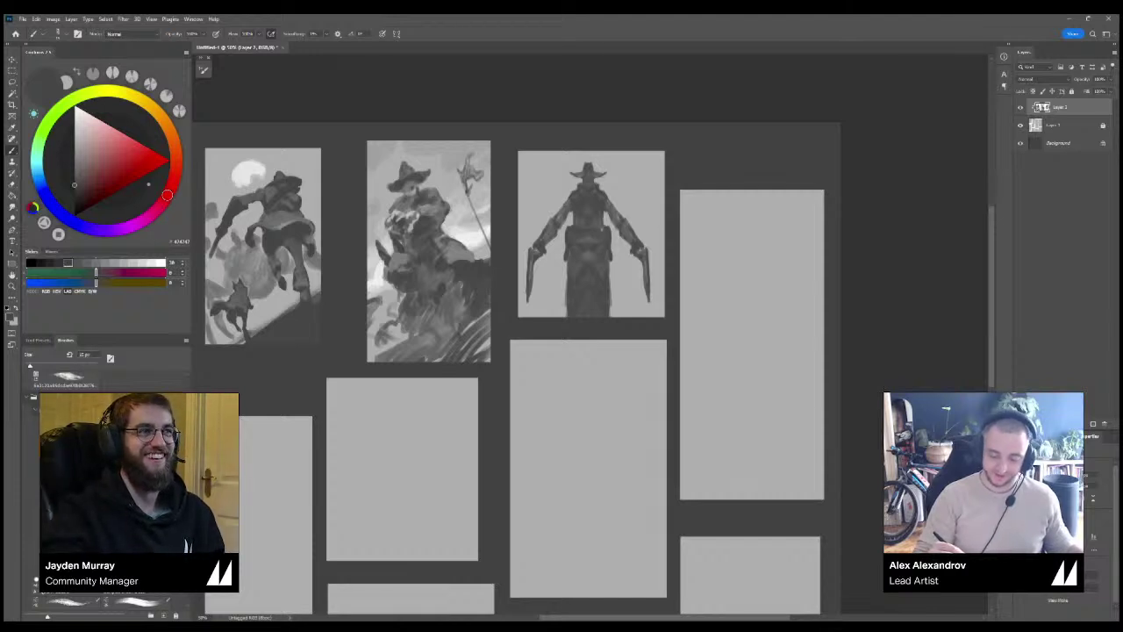
pyautogui.hotkey('ctrl', 'z')
pyautogui.hotkey('ctrl', 'z')
pyautogui.hotkey('ctrl', 'z')
pyautogui.hotkey('ctrl', 'z')
pyautogui.hotkey('ctrl', 'z')
pyautogui.hotkey('ctrl', 'z')
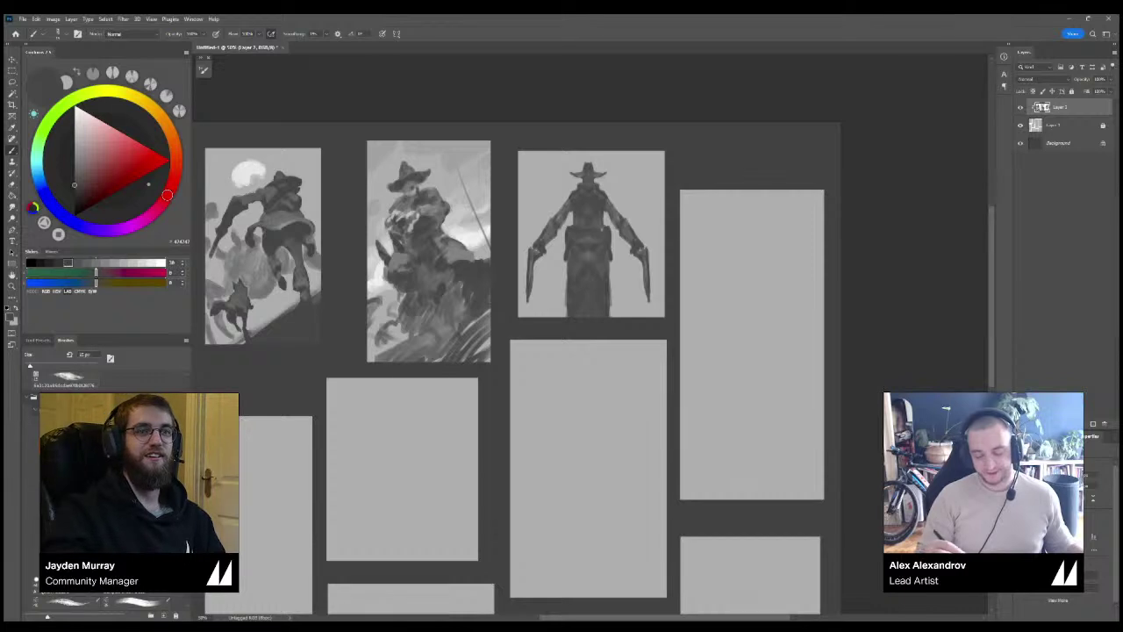
pyautogui.hotkey('ctrl', 'z')
# Refine the third figure's waist silhouette with dark grey sampled from the figure and light grey sampled from the background.
pyautogui.moveTo(562, 289); pyautogui.dragTo(525, 301)
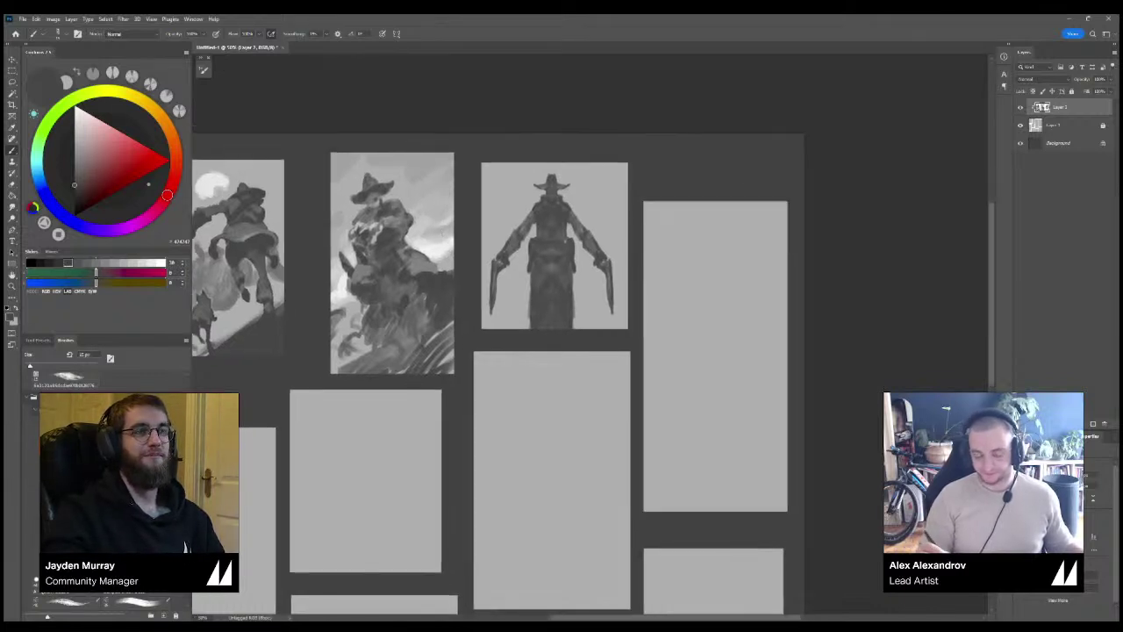
pyautogui.moveTo(443, 233); pyautogui.dragTo(447, 230)
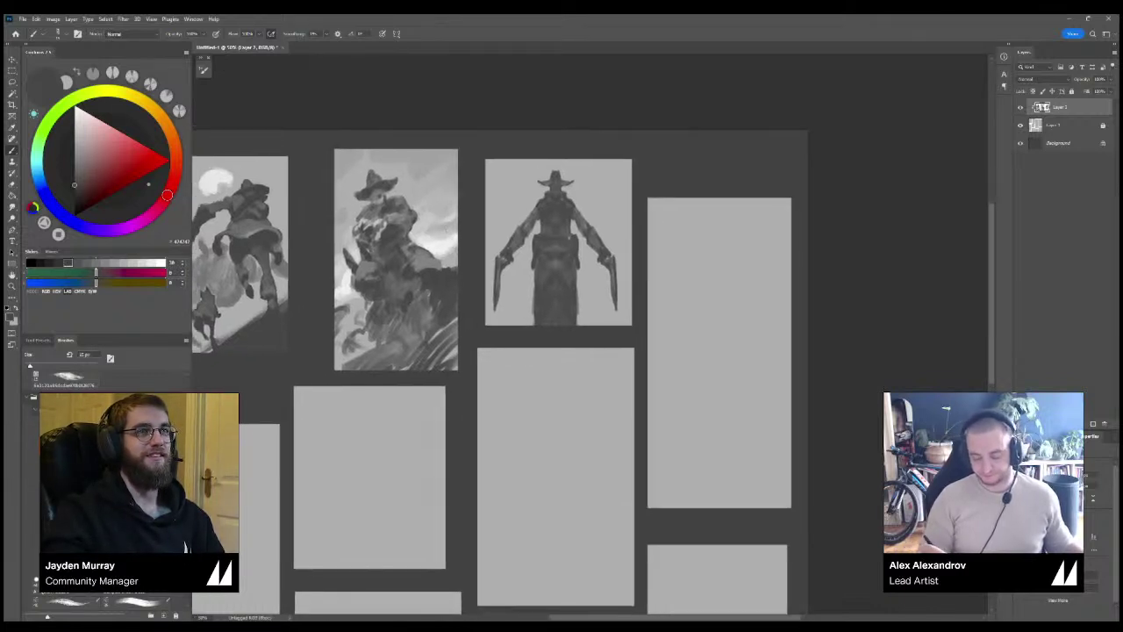
pyautogui.keyDown('alt'); pyautogui.click(568, 236); pyautogui.keyUp('alt')
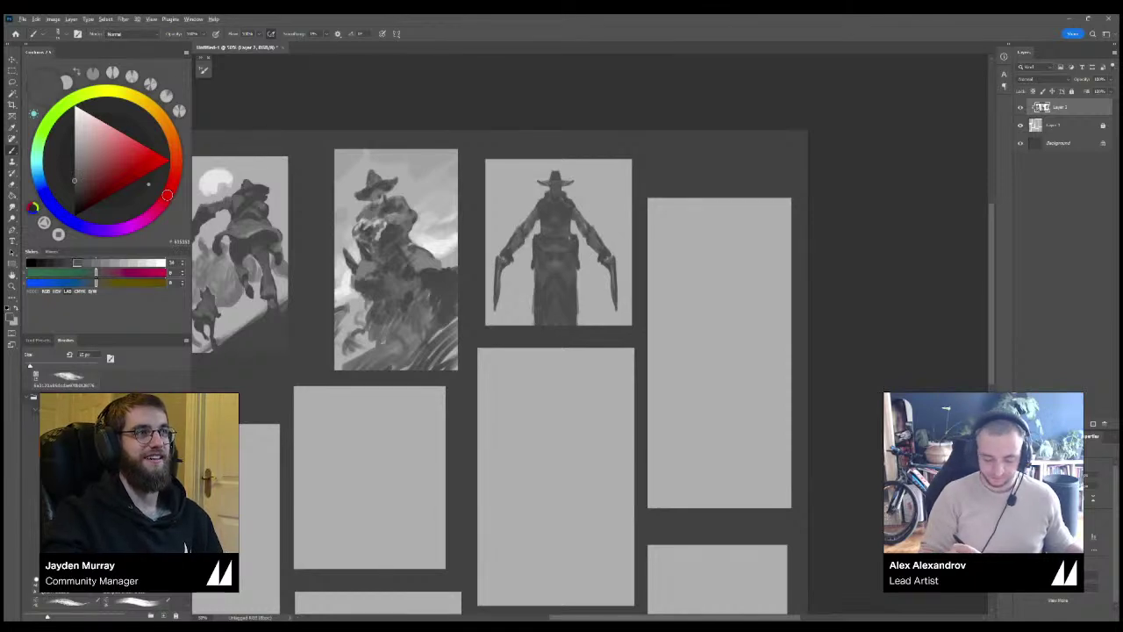
pyautogui.keyDown('alt'); pyautogui.click(585, 235); pyautogui.keyUp('alt')
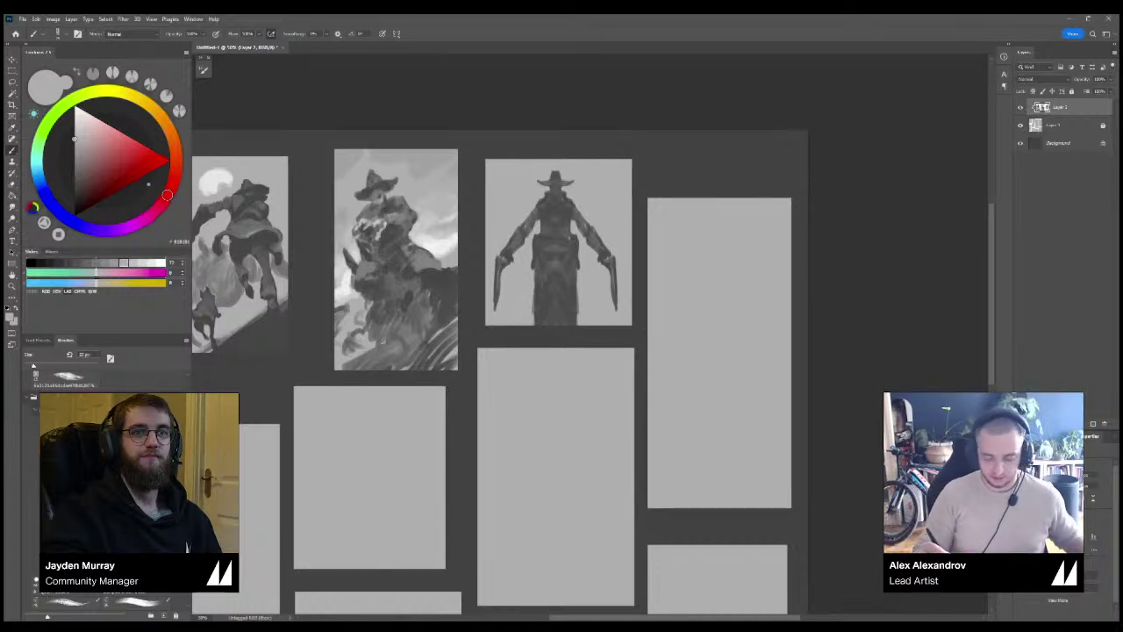
# Paint a mid-grey shirt and a diagonal chest strap on the third figure, touching them up with sampled greys.
pyautogui.click(106, 262)
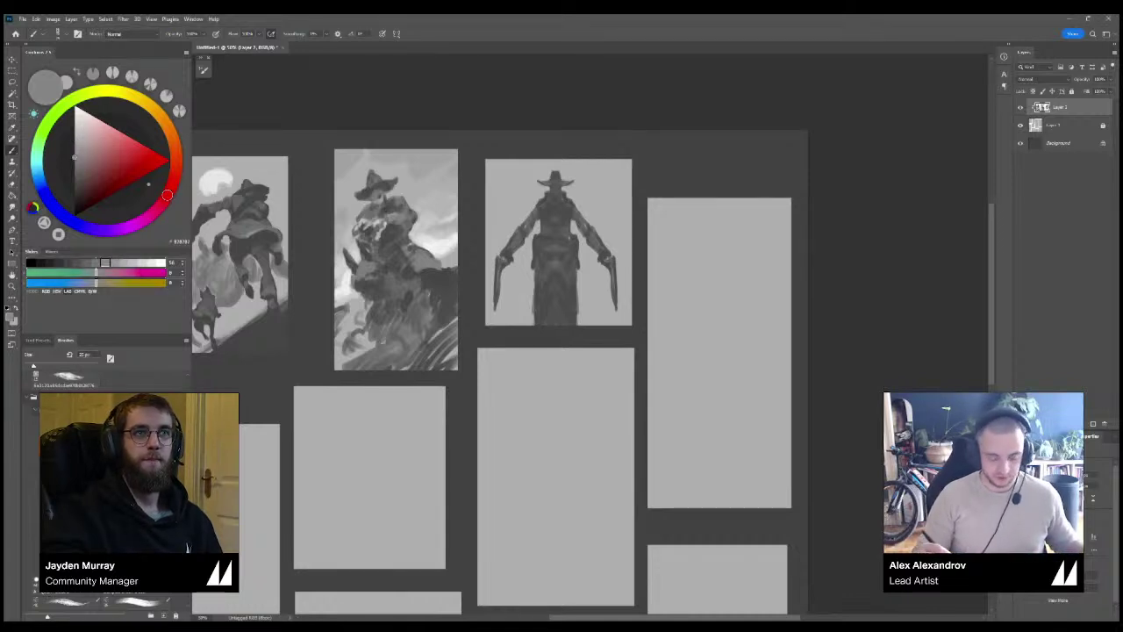
pyautogui.moveTo(543, 203)
pyautogui.mouseDown()
pyautogui.moveTo(567, 236)
pyautogui.moveTo(565, 213)
pyautogui.moveTo(547, 222)
pyautogui.mouseUp()
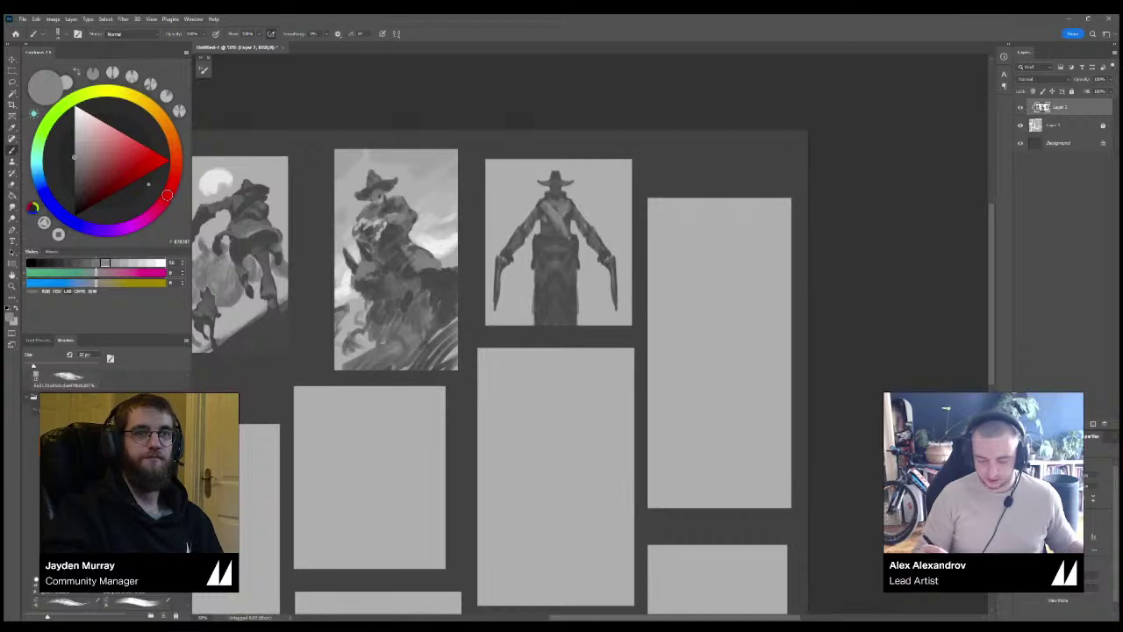
pyautogui.moveTo(550, 218); pyautogui.dragTo(541, 224)
pyautogui.keyDown('alt'); pyautogui.click(541, 227); pyautogui.keyUp('alt')
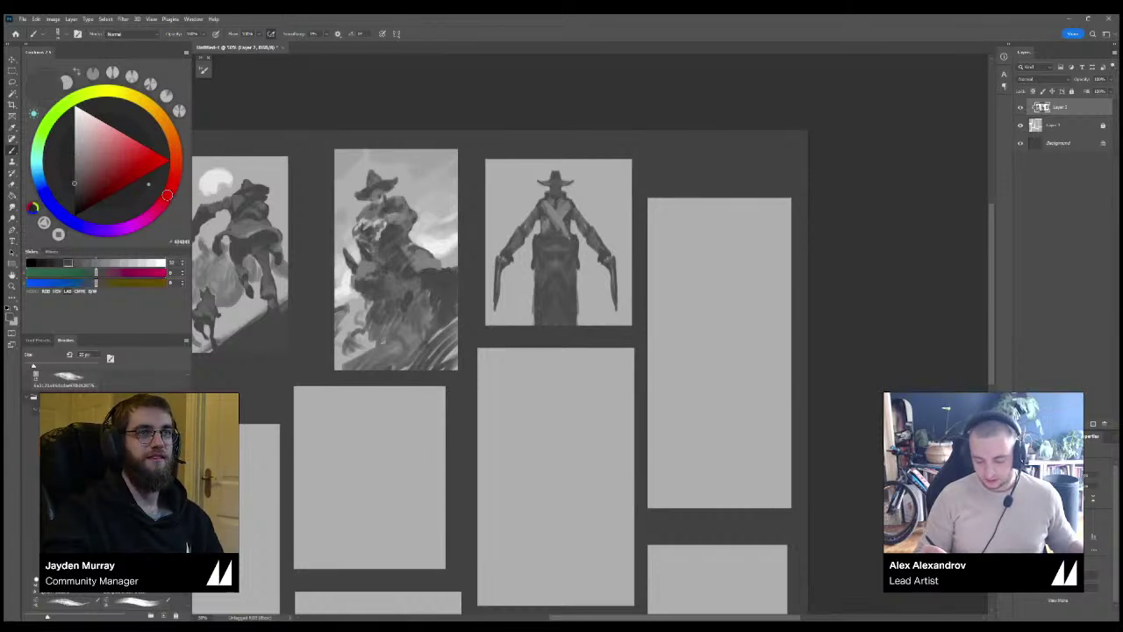
pyautogui.keyDown('alt'); pyautogui.click(550, 221); pyautogui.keyUp('alt')
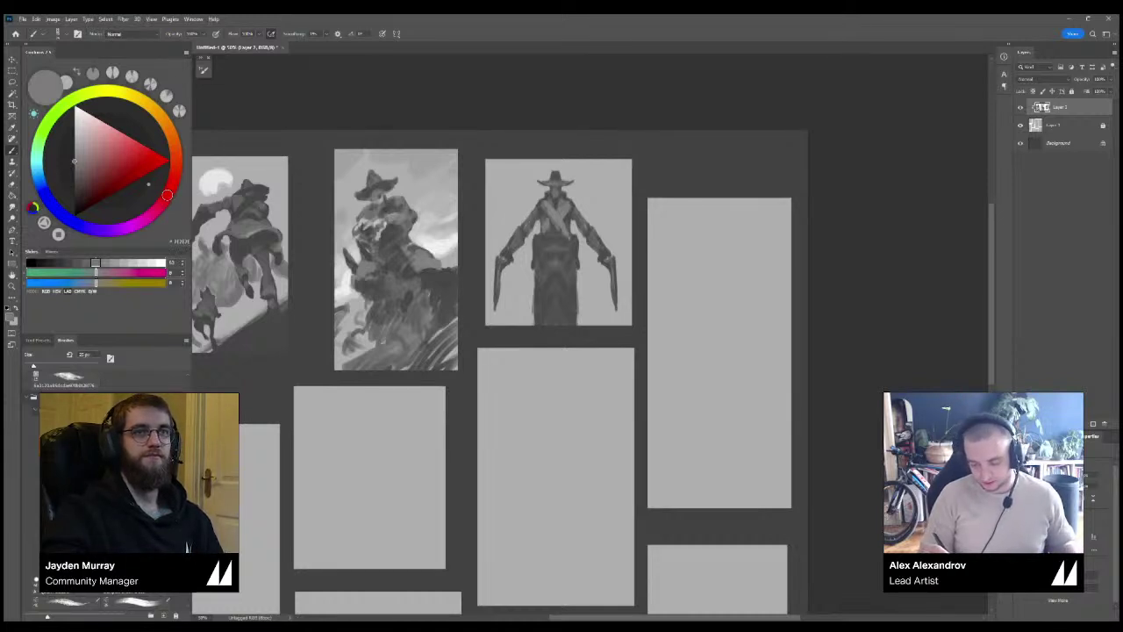
pyautogui.press(']')
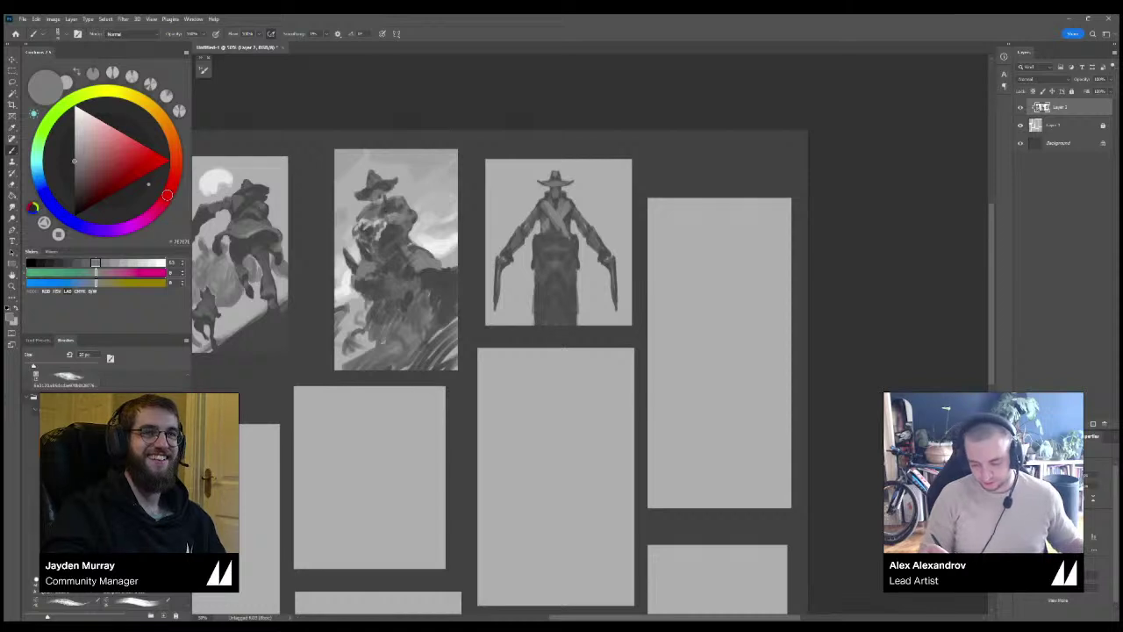
pyautogui.keyDown('alt'); pyautogui.click(556, 290); pyautogui.keyUp('alt')
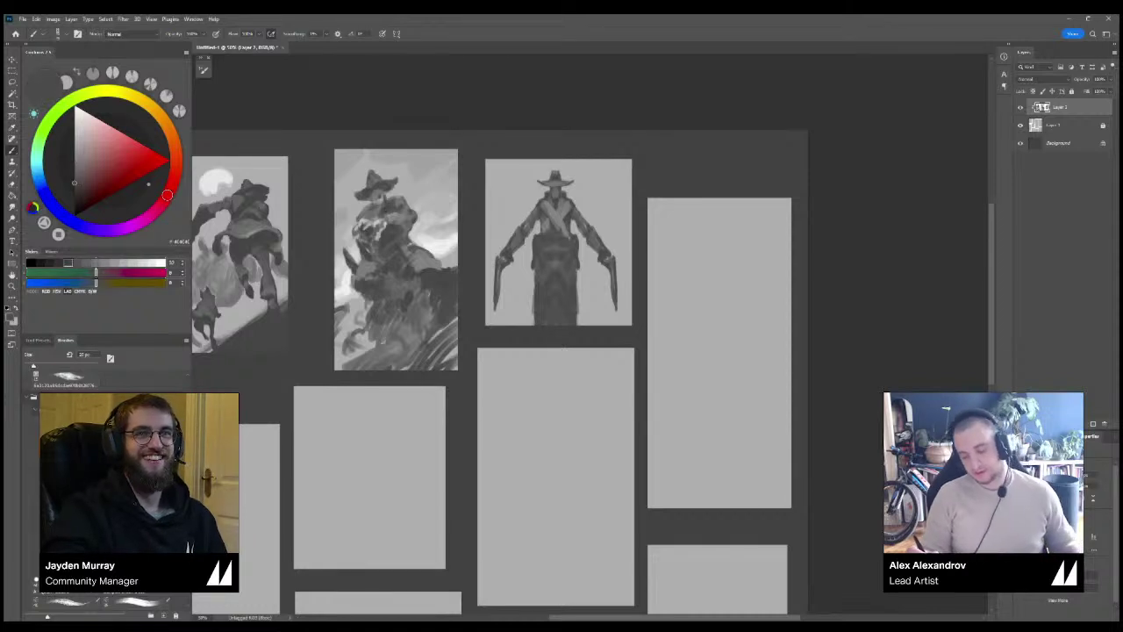
# Define the third figure's diagonal chest strap with thin dark grey lines using a much smaller brush.
pyautogui.hotkey('ctrl', '-')
pyautogui.hotkey('ctrl', '+')
pyautogui.moveTo(666, 93); pyautogui.dragTo(526, 246)
pyautogui.keyDown('alt'); pyautogui.click(522, 229); pyautogui.keyUp('alt')
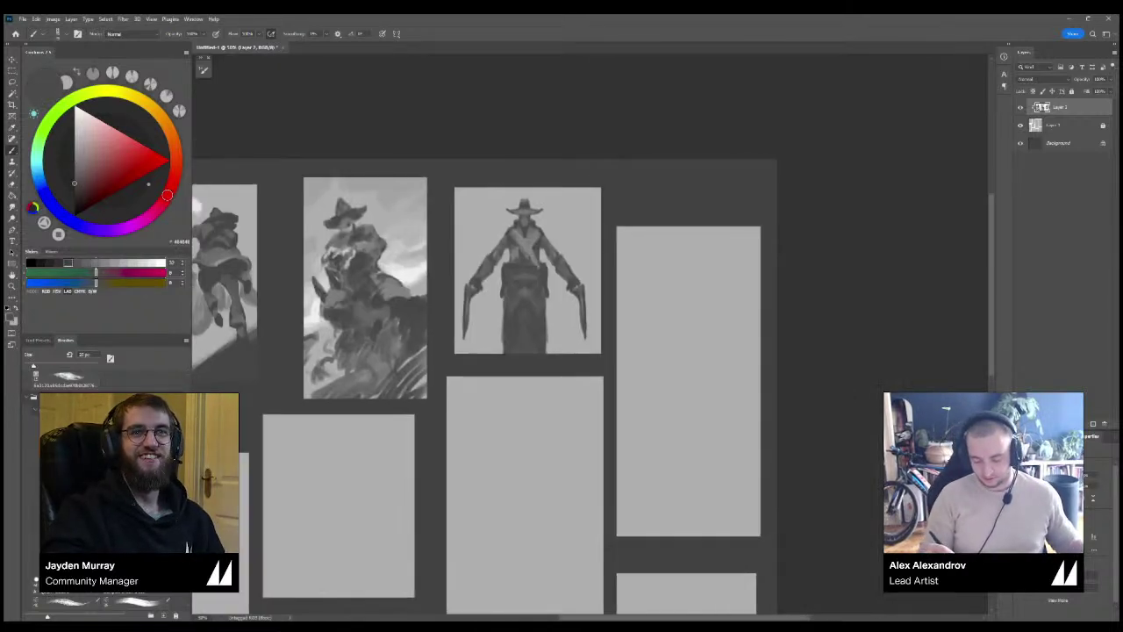
pyautogui.press('[')
pyautogui.press('[')
pyautogui.press('[')
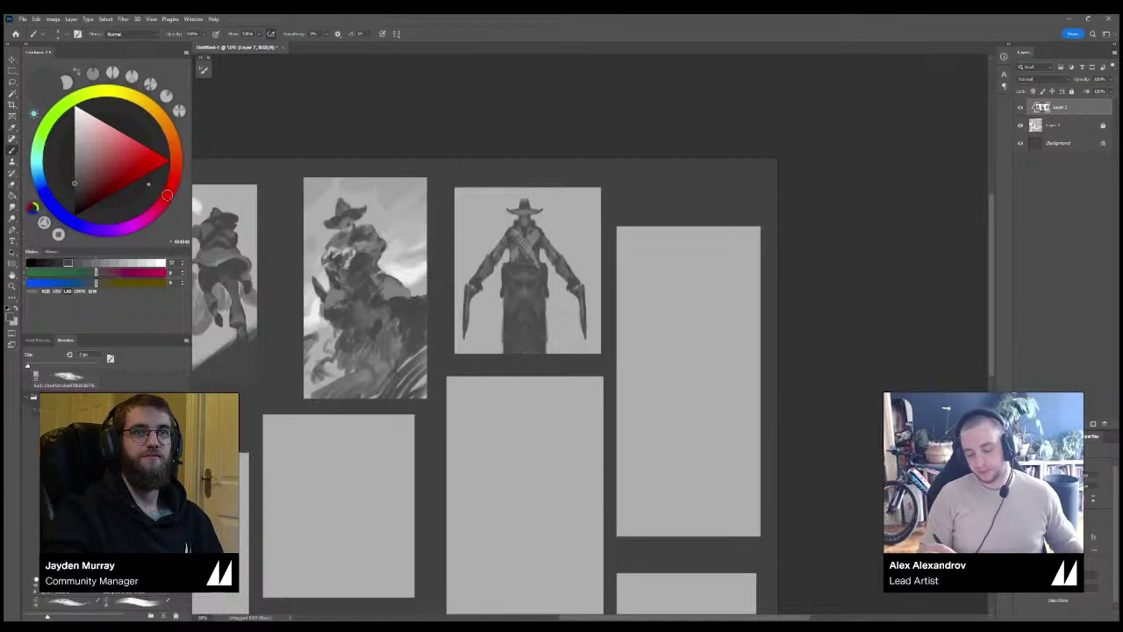
# Try a mid-grey stroke across the third figure's lower torso with a larger brush, then undo it.
pyautogui.click(95, 263)
pyautogui.press(']')
pyautogui.press(']')
pyautogui.press(']')
pyautogui.press(']')
pyautogui.press(']')
pyautogui.press(']')
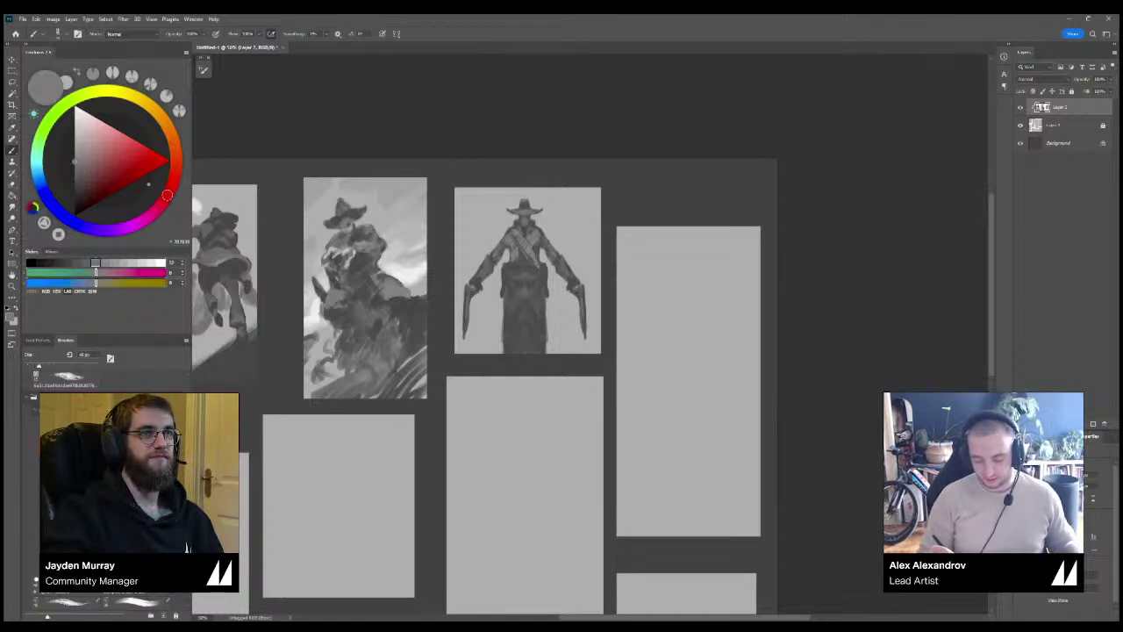
pyautogui.press('[')
pyautogui.press('[')
pyautogui.moveTo(515, 258)
pyautogui.mouseDown()
pyautogui.moveTo(506, 301)
pyautogui.moveTo(508, 273)
pyautogui.mouseUp()
pyautogui.hotkey('ctrl', 'z')
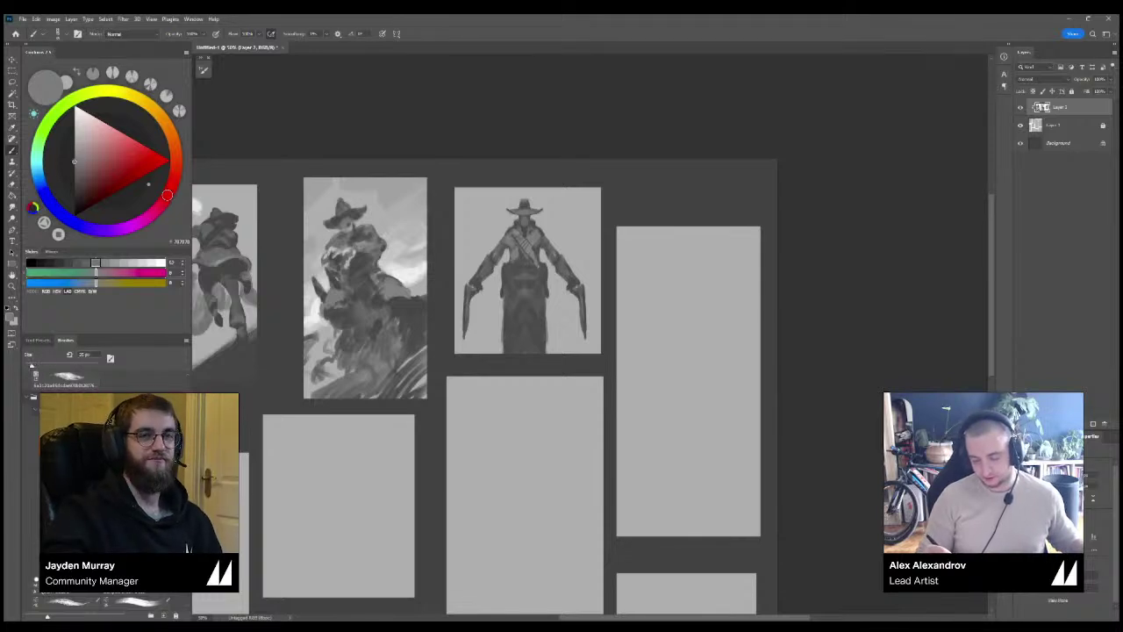
# Detail the third figure's shirt and add cartridge marks along the chest strap in sampled mid and dark greys.
pyautogui.keyDown('alt'); pyautogui.click(536, 248); pyautogui.keyUp('alt')
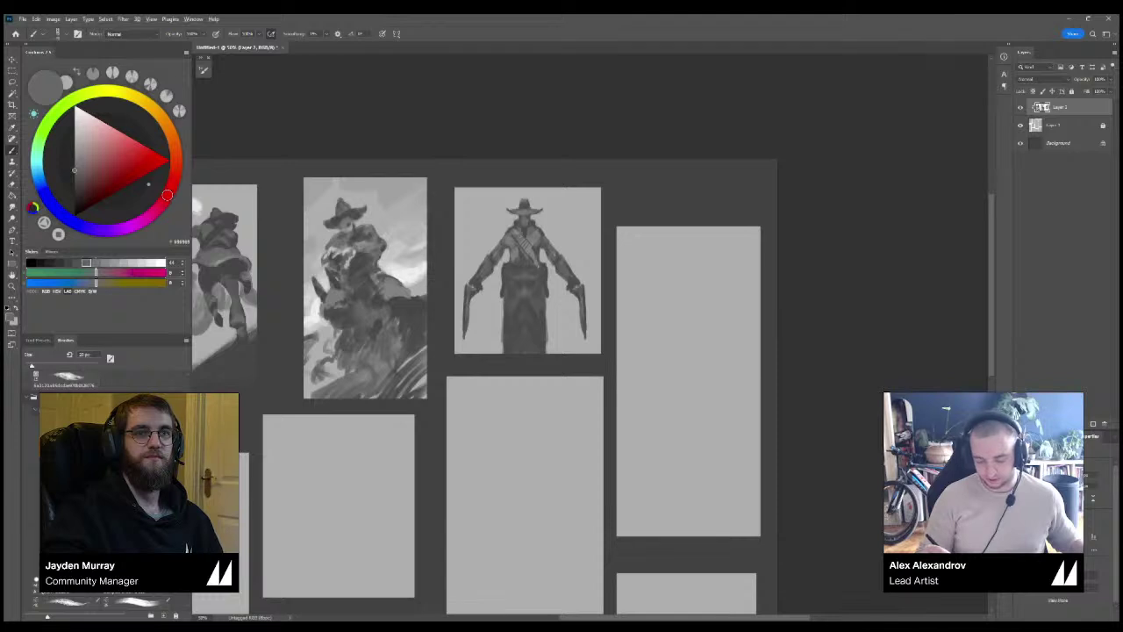
pyautogui.keyDown('alt'); pyautogui.click(518, 274); pyautogui.keyUp('alt')
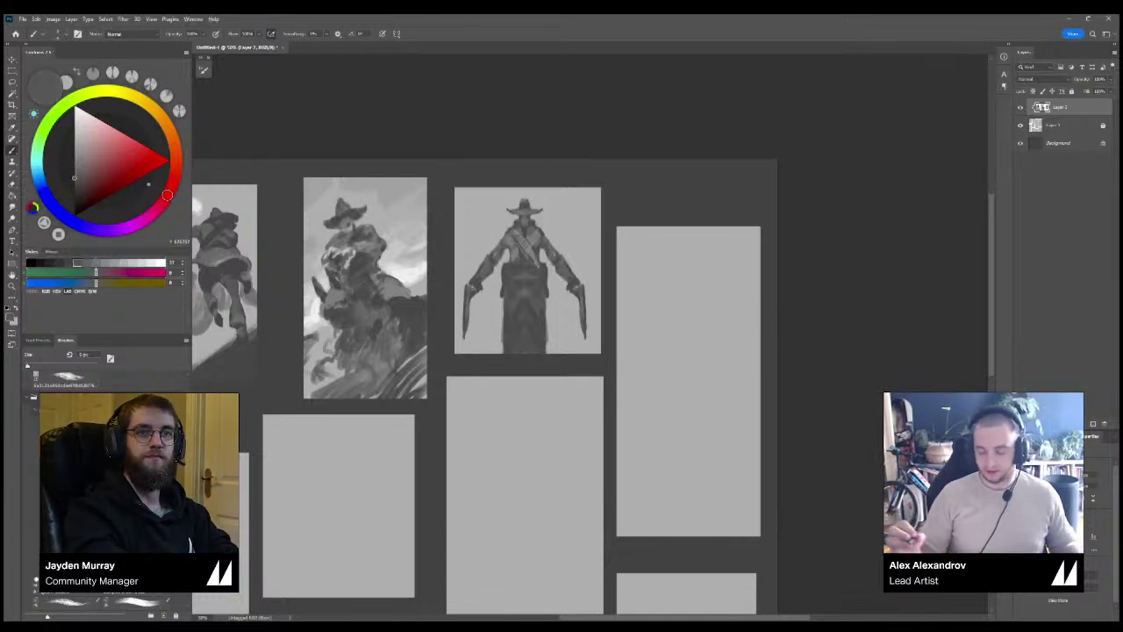
pyautogui.keyDown('alt'); pyautogui.click(528, 248); pyautogui.keyUp('alt')
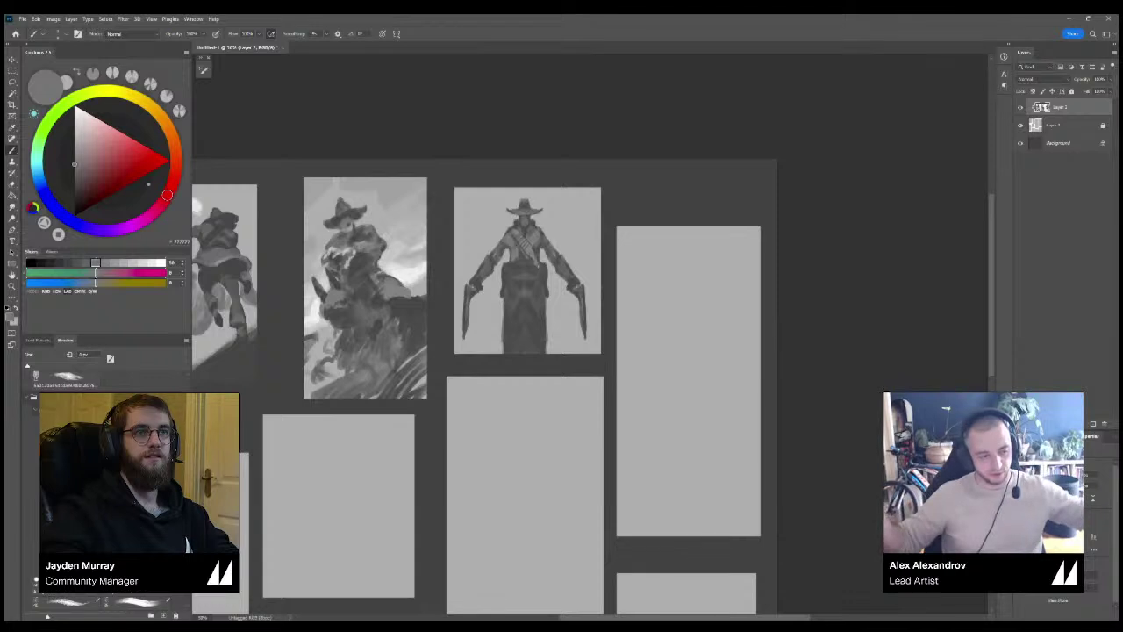
pyautogui.keyDown('alt'); pyautogui.click(534, 240); pyautogui.keyUp('alt')
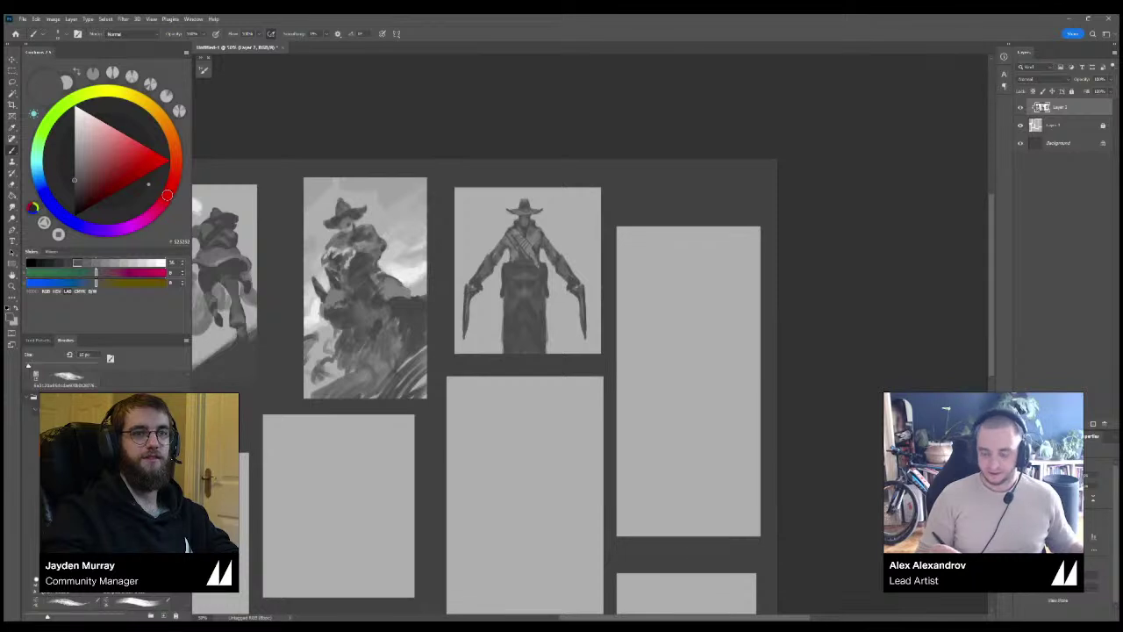
pyautogui.keyDown('alt'); pyautogui.click(532, 241); pyautogui.keyUp('alt')
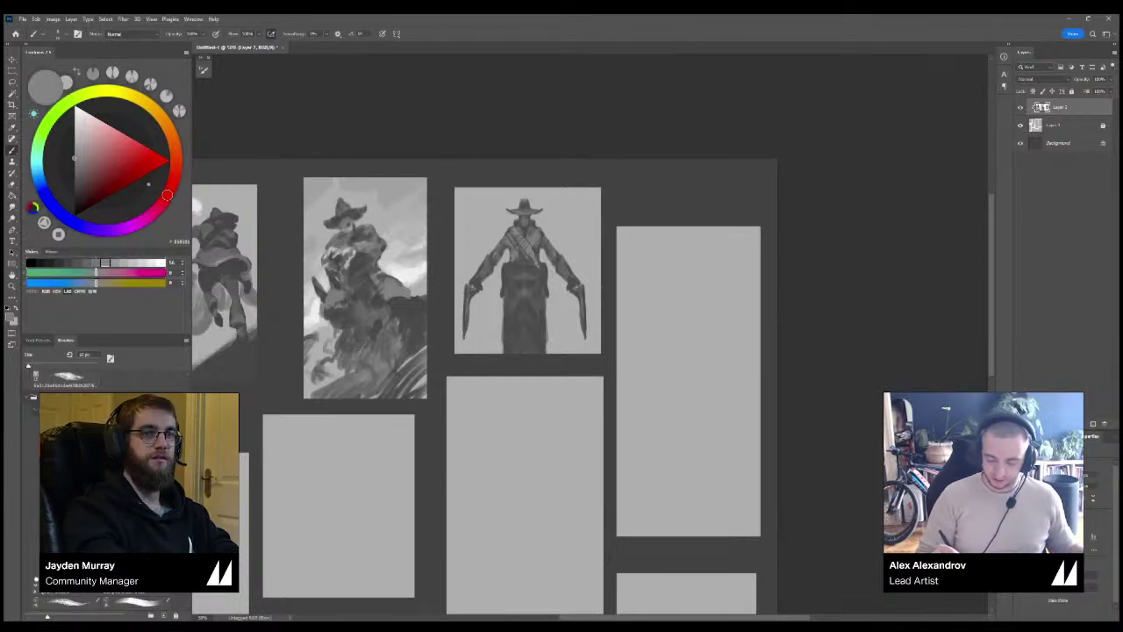
pyautogui.keyDown('alt'); pyautogui.click(526, 274); pyautogui.keyUp('alt')
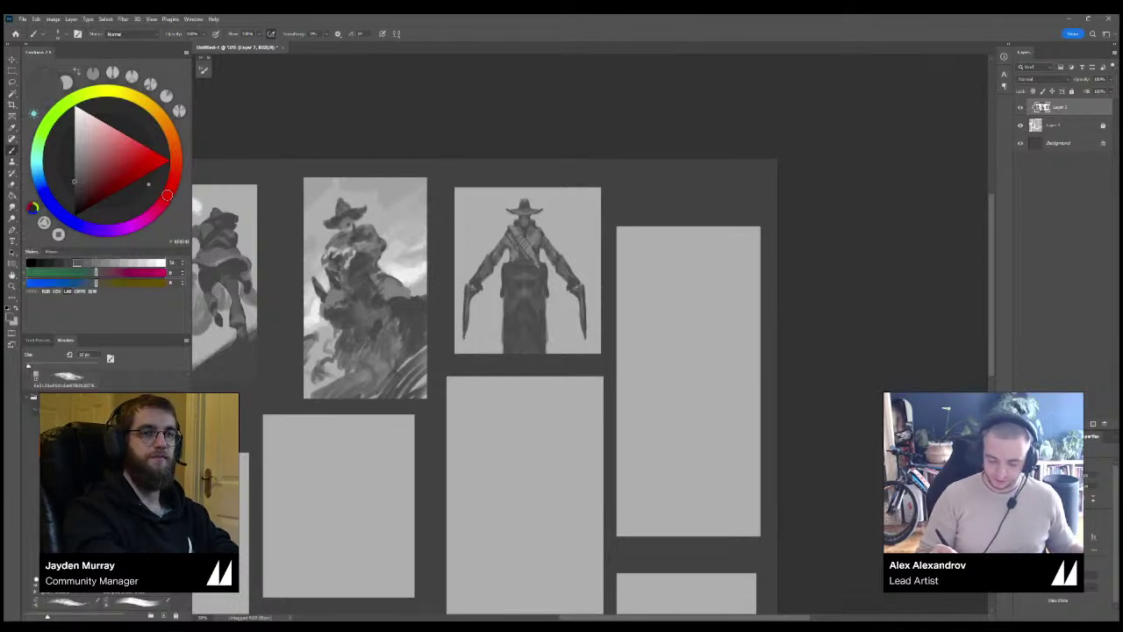
pyautogui.moveTo(526, 244); pyautogui.dragTo(530, 251)
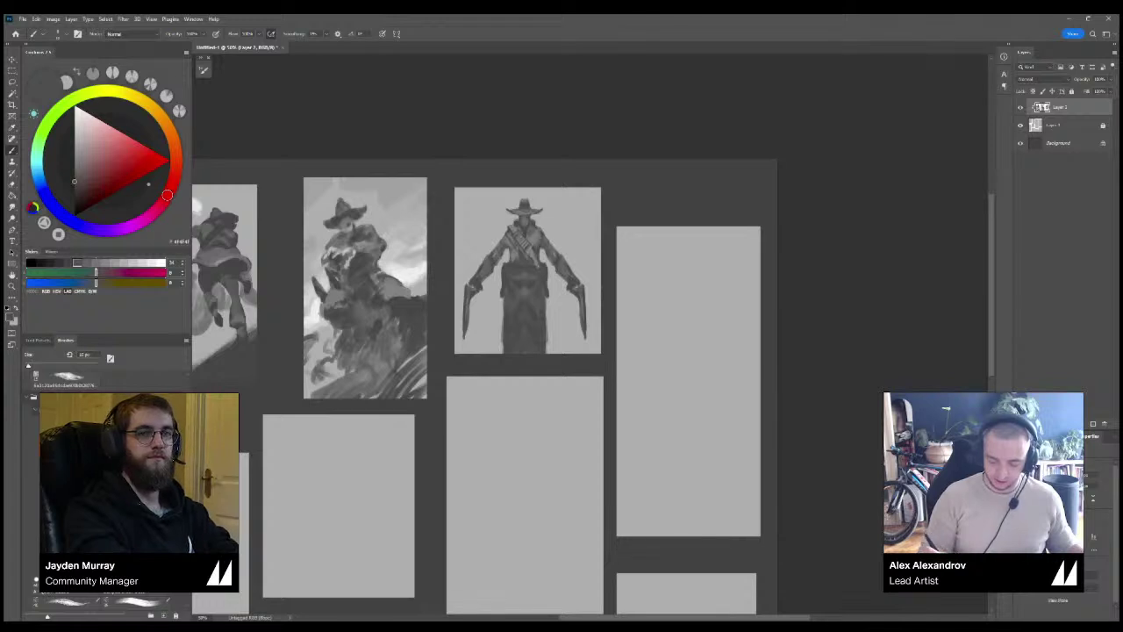
# Refine the third figure's face, collar and belt area with dark greys sampled from the paintings.
pyautogui.keyDown('alt'); pyautogui.click(357, 264); pyautogui.keyUp('alt')
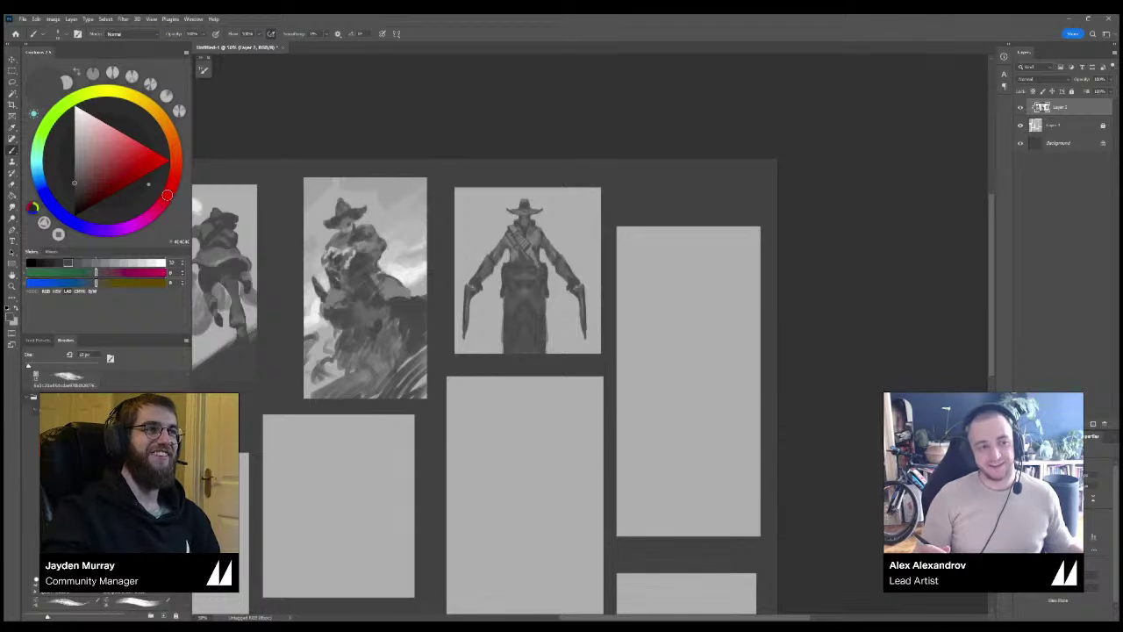
pyautogui.hotkey('ctrl', '+')
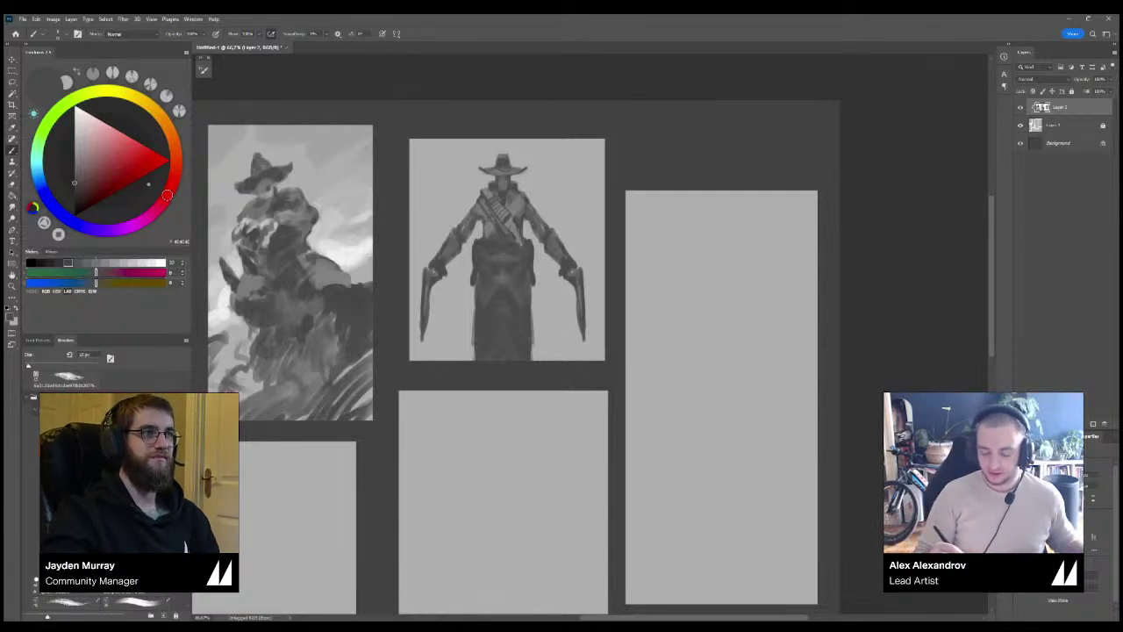
pyautogui.keyDown('alt'); pyautogui.click(503, 263); pyautogui.keyUp('alt')
pyautogui.keyDown('alt'); pyautogui.click(503, 294); pyautogui.keyUp('alt')
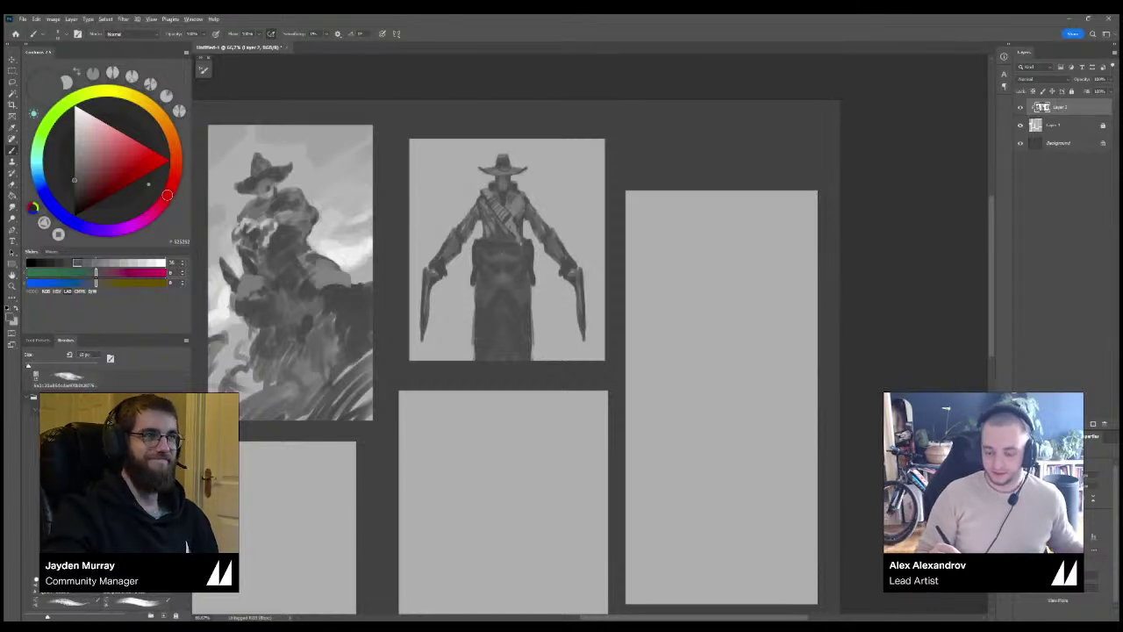
pyautogui.keyDown('alt'); pyautogui.click(503, 196); pyautogui.keyUp('alt')
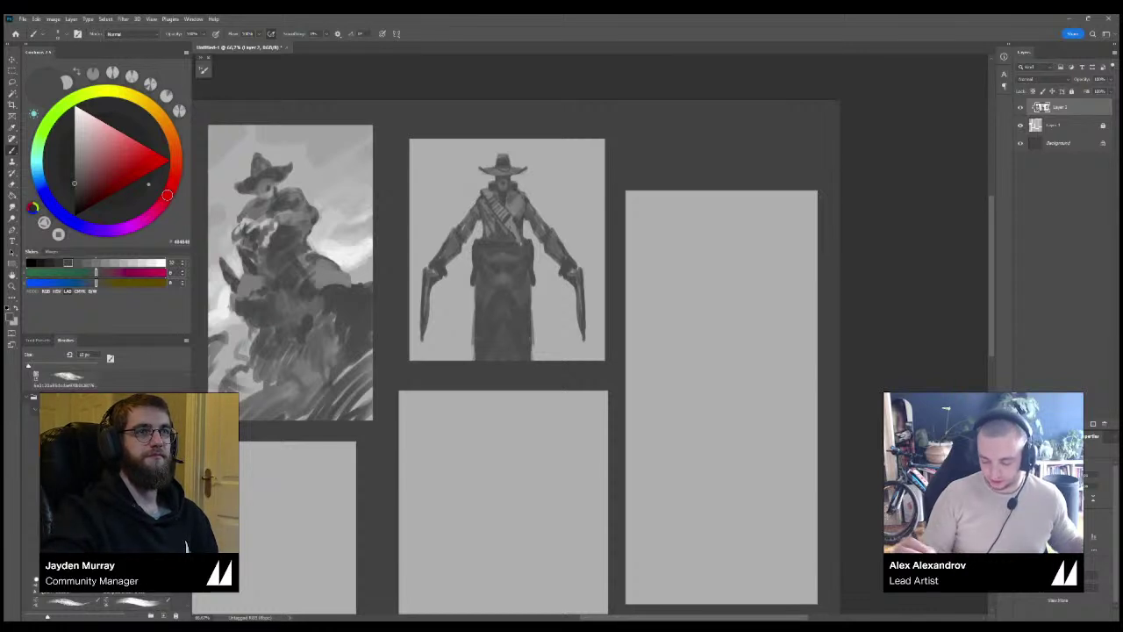
# Lighten the third figure's shoulder and upper arm with a sampled mid grey and a larger brush.
pyautogui.keyDown('alt'); pyautogui.click(516, 205); pyautogui.keyUp('alt')
pyautogui.press(']')
pyautogui.press(']')
pyautogui.press(']')
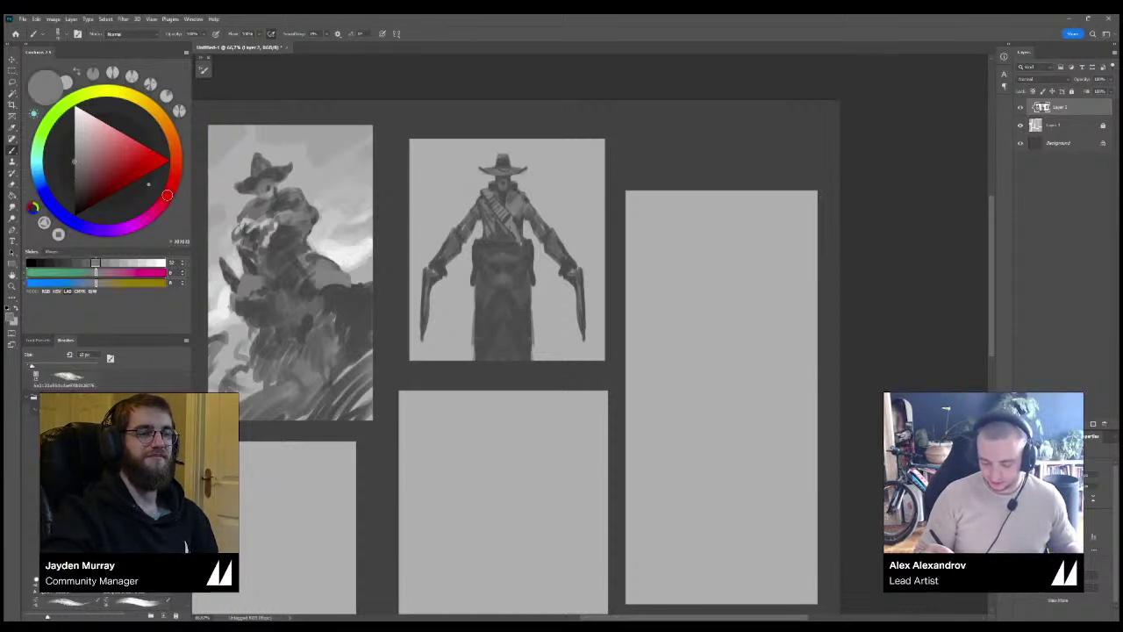
pyautogui.moveTo(527, 212); pyautogui.dragTo(535, 223)
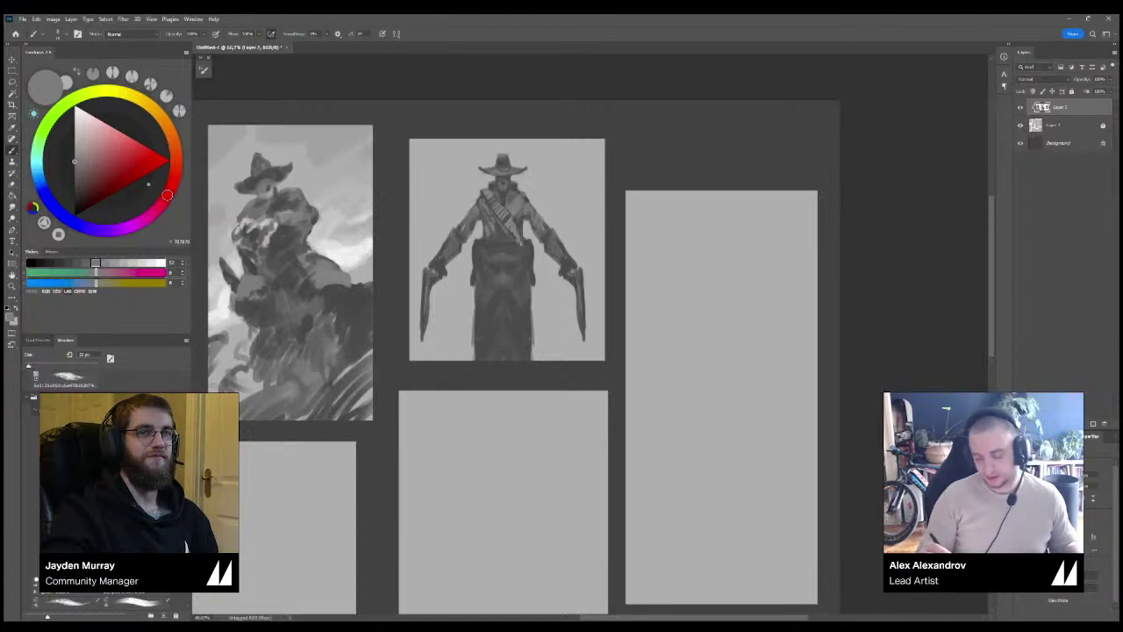
# Paint the open edges of a long coat down both sides of the third figure's torso in mid grey with a larger brush.
pyautogui.press(']')
pyautogui.press(']')
pyautogui.hotkey('ctrl', '-')
pyautogui.hotkey('ctrl', '-')
pyautogui.hotkey('ctrl', '+')
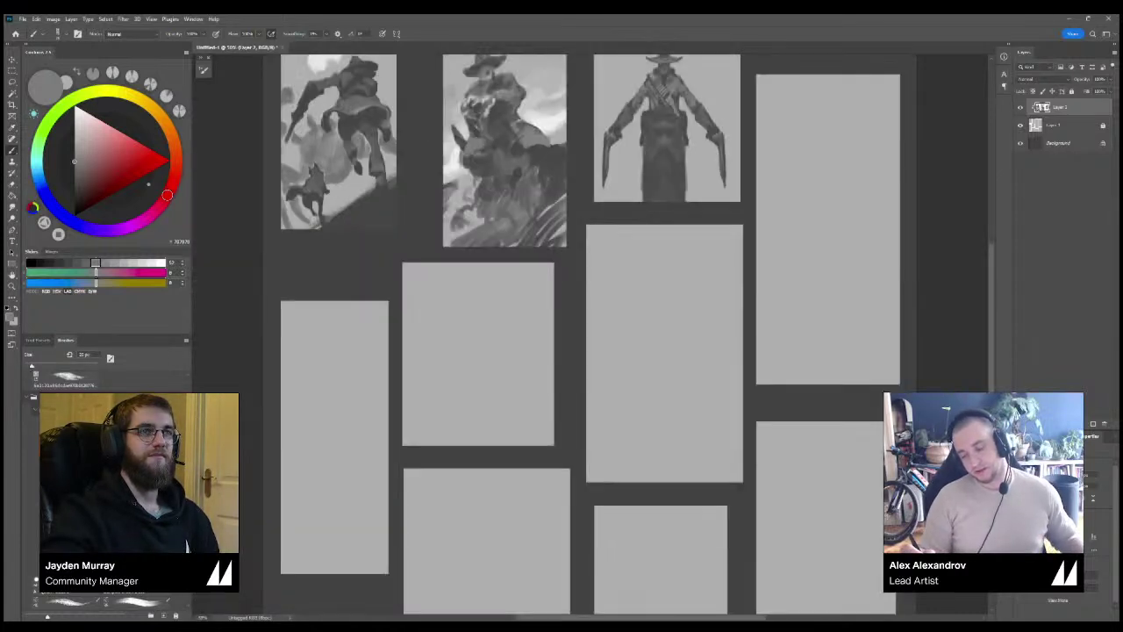
pyautogui.moveTo(527, 228); pyautogui.dragTo(458, 305)
pyautogui.moveTo(587, 182); pyautogui.dragTo(579, 229)
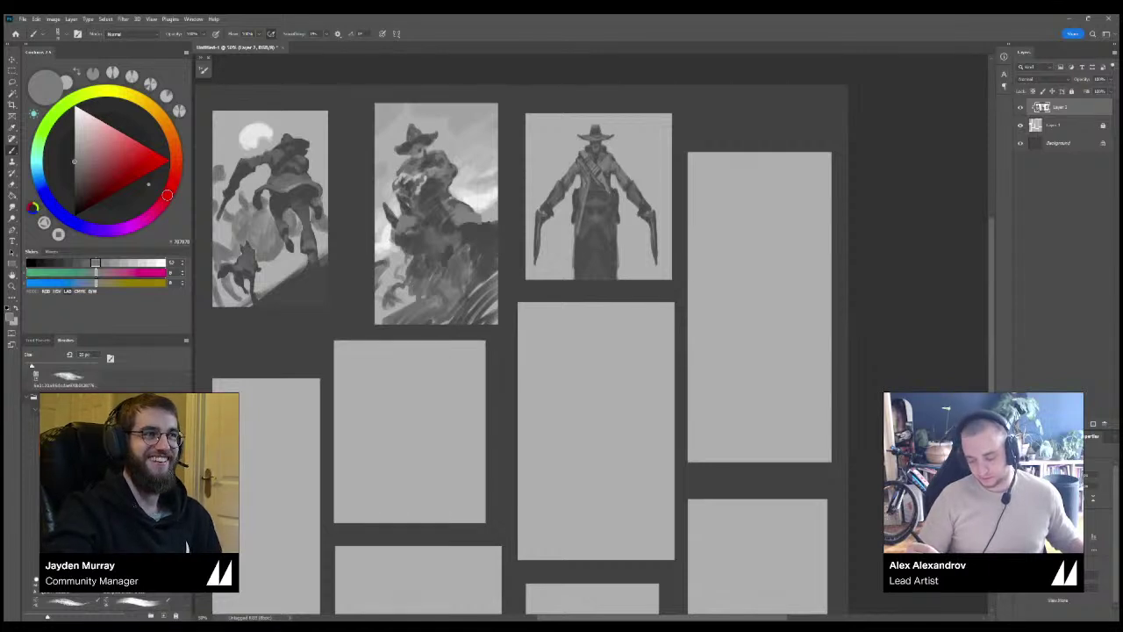
pyautogui.moveTo(601, 182)
pyautogui.mouseDown()
pyautogui.moveTo(614, 229)
pyautogui.moveTo(614, 207)
pyautogui.mouseUp()
# Try a flared coat tail beside the third figure's lower legs in sampled dark grey, then undo the strokes.
pyautogui.keyDown('alt'); pyautogui.click(608, 210); pyautogui.keyUp('alt')
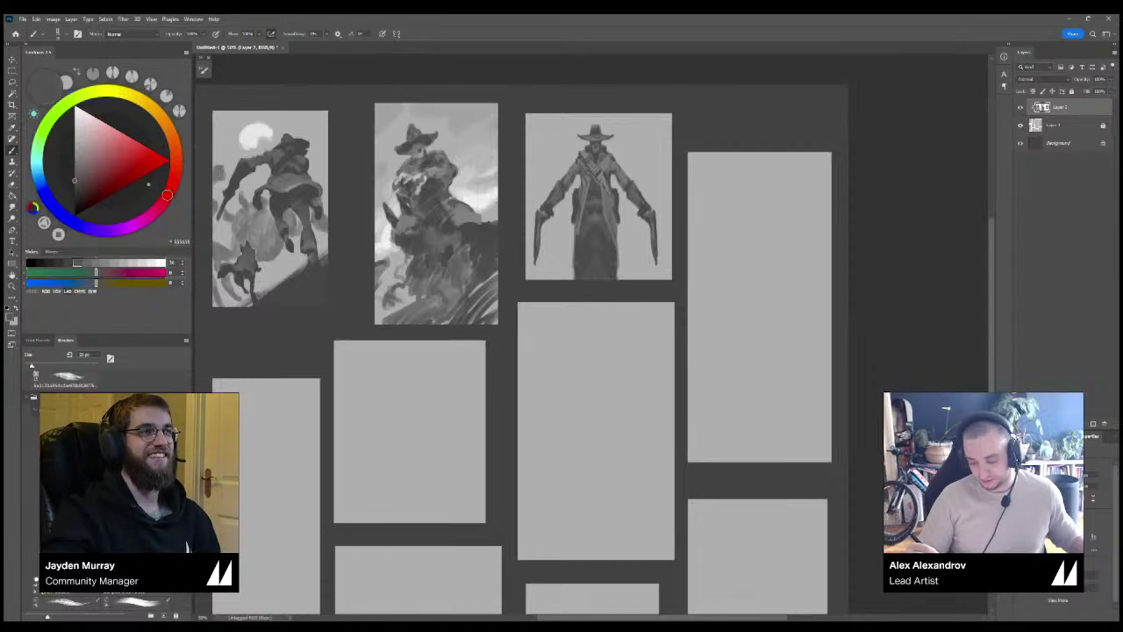
pyautogui.moveTo(619, 246)
pyautogui.mouseDown()
pyautogui.moveTo(619, 278)
pyautogui.moveTo(631, 263)
pyautogui.mouseUp()
pyautogui.hotkey('ctrl', 'z')
pyautogui.hotkey('ctrl', 'z')
pyautogui.hotkey('ctrl', 'z')
pyautogui.hotkey('ctrl', 'z')
pyautogui.hotkey('ctrl', 'z')
pyautogui.hotkey('ctrl', 'z')
pyautogui.hotkey('ctrl', 'z')
pyautogui.hotkey('ctrl', 'z')
pyautogui.hotkey('ctrl', 'z')
# Flare the third figure's coat hem outward on both sides with greys sampled from the figure.
pyautogui.moveTo(631, 262); pyautogui.dragTo(619, 274)
pyautogui.press('e')
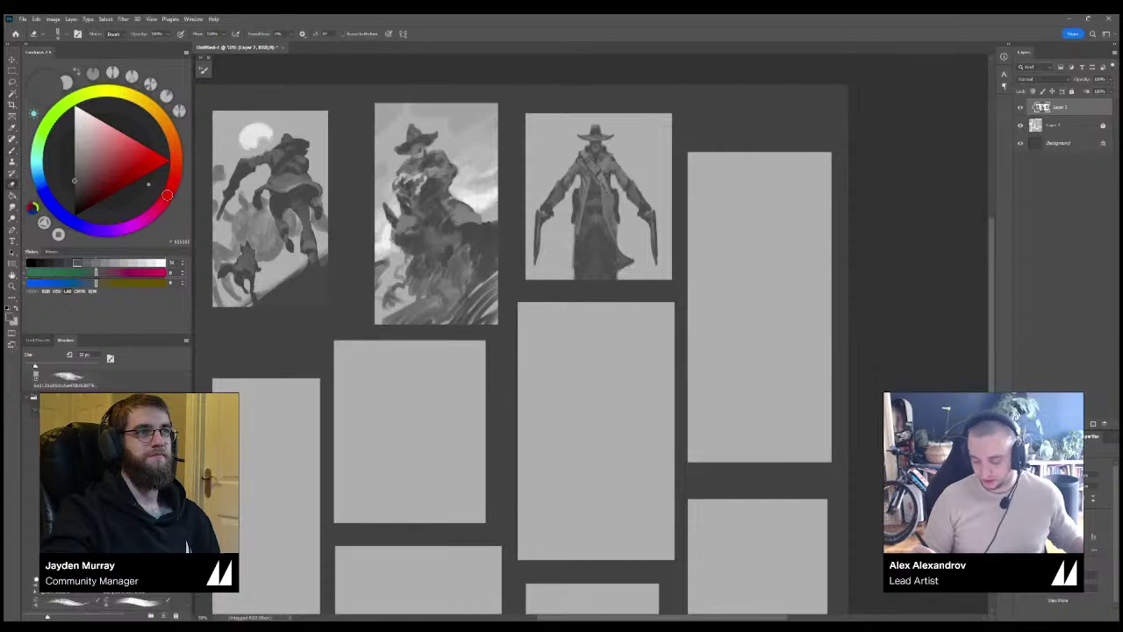
pyautogui.press('b')
pyautogui.keyDown('alt'); pyautogui.click(614, 209); pyautogui.keyUp('alt')
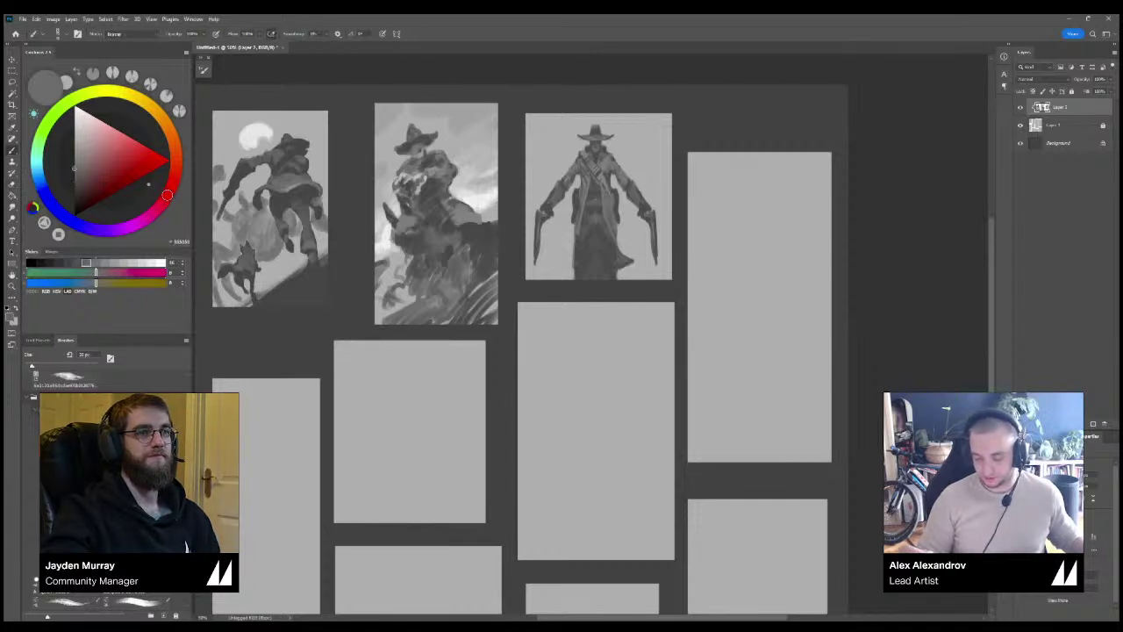
pyautogui.keyDown('alt'); pyautogui.click(579, 219); pyautogui.keyUp('alt')
pyautogui.moveTo(571, 240); pyautogui.dragTo(571, 265)
pyautogui.keyDown('alt'); pyautogui.click(586, 250); pyautogui.keyUp('alt')
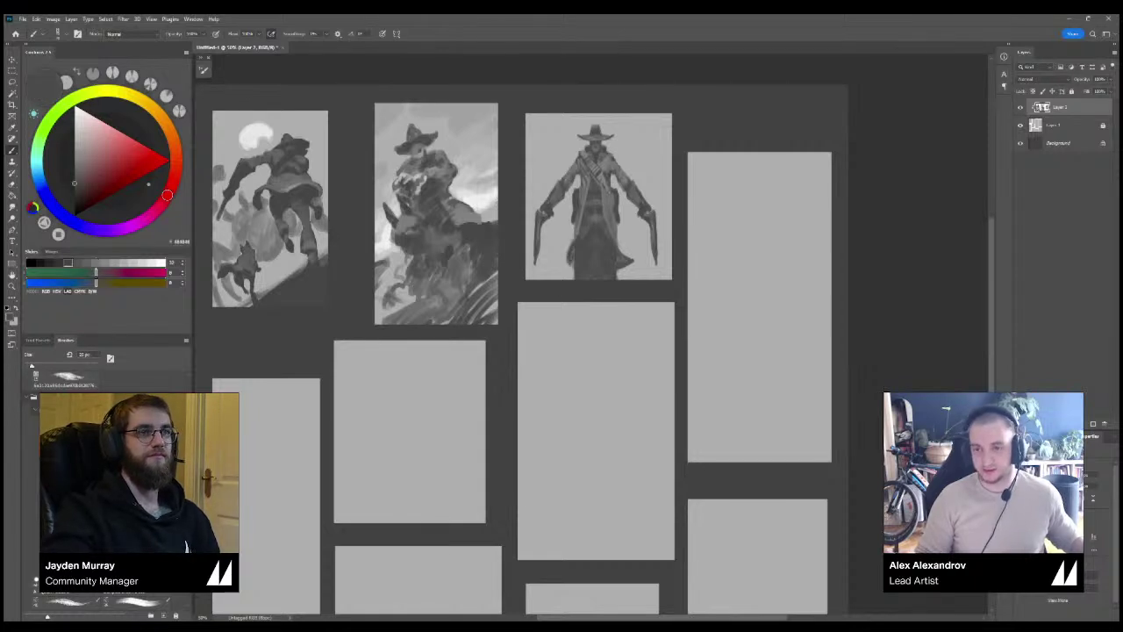
# Refine the front panel of the third figure's coat and the waist area with sampled mid greys.
pyautogui.hotkey('ctrl', '+')
pyautogui.moveTo(586, 219); pyautogui.dragTo(602, 266)
pyautogui.keyDown('alt'); pyautogui.click(602, 236); pyautogui.keyUp('alt')
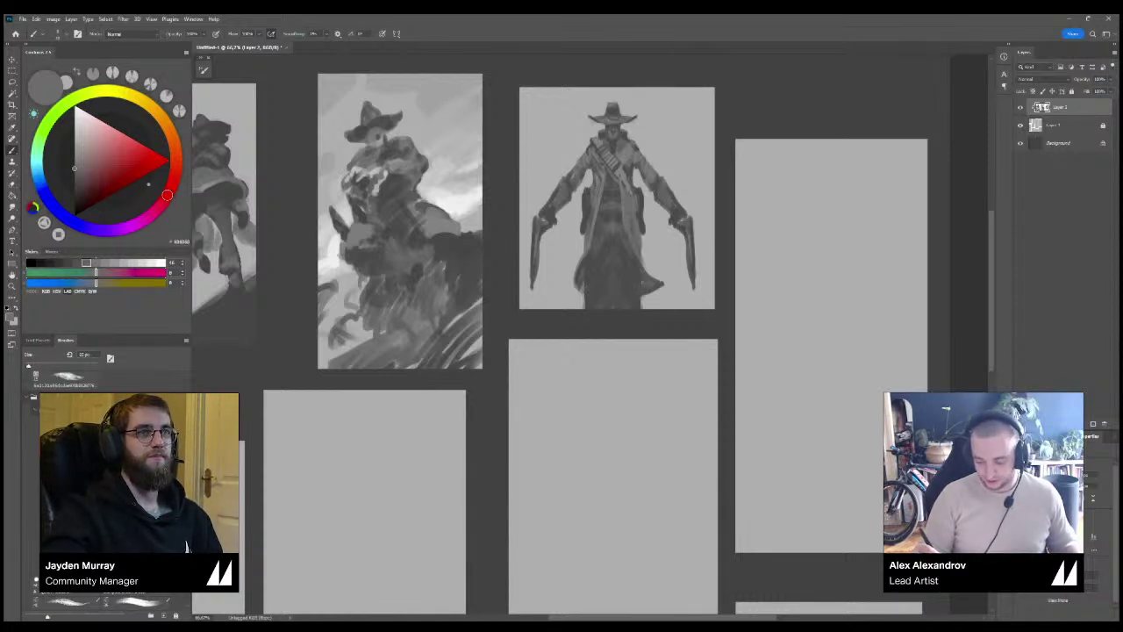
pyautogui.keyDown('alt'); pyautogui.click(601, 230); pyautogui.keyUp('alt')
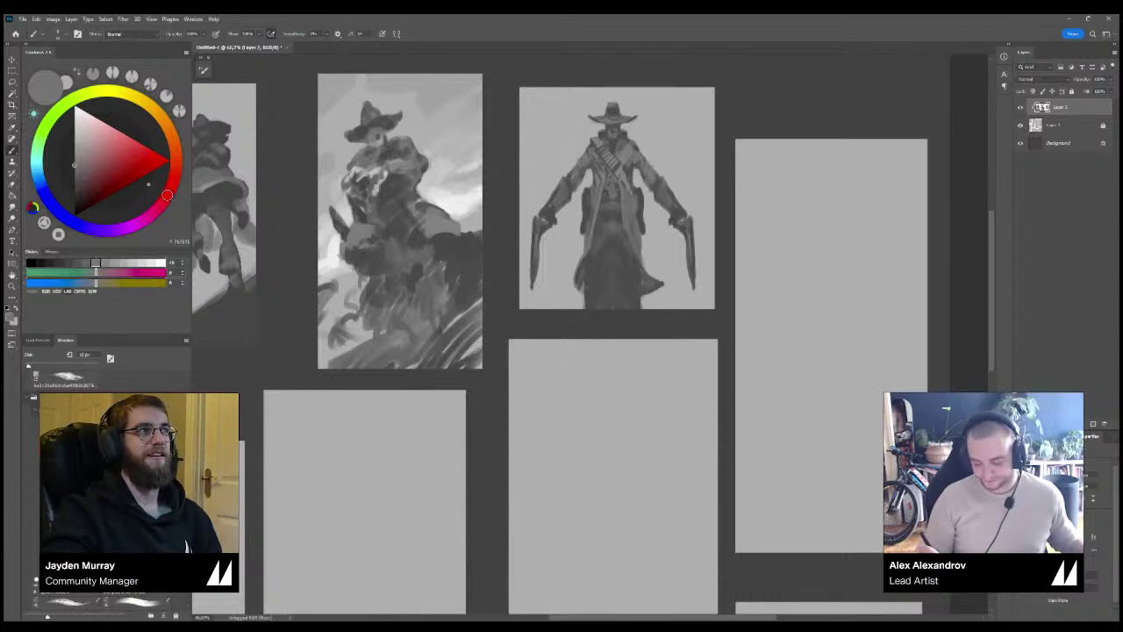
# Darken the coat front of the gunslinger in the third thumbnail and paint a dark weapon handle rising behind the shoulder on the bandolier side.
pyautogui.moveTo(612, 209)
pyautogui.mouseDown()
pyautogui.moveTo(597, 224)
pyautogui.moveTo(598, 253)
pyautogui.mouseUp()
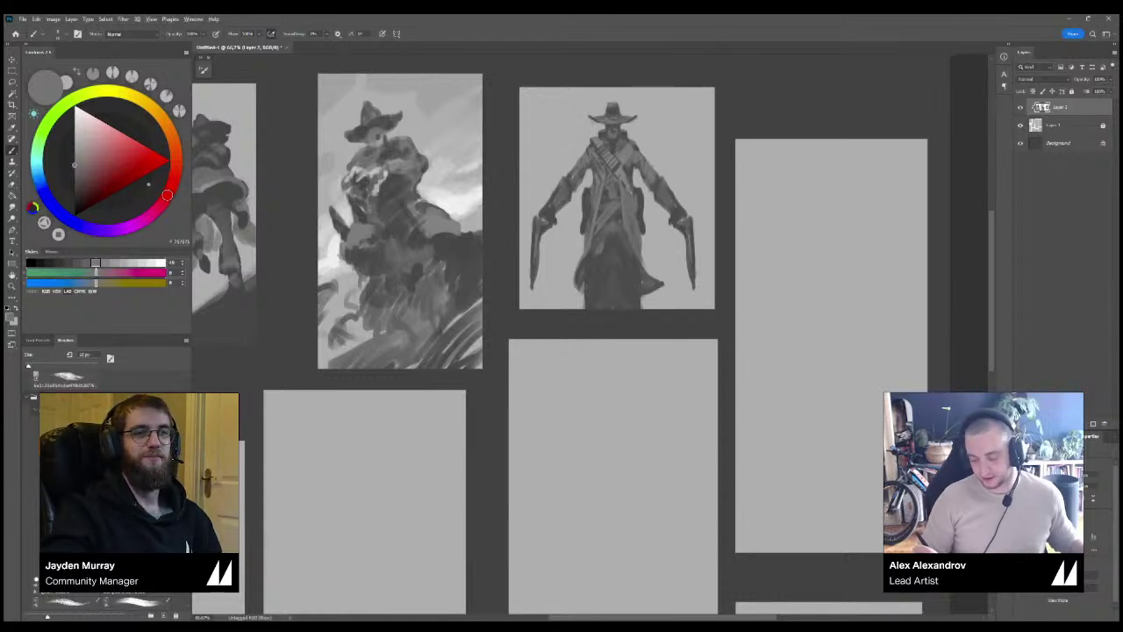
pyautogui.keyDown('alt'); pyautogui.click(604, 261); pyautogui.keyUp('alt')
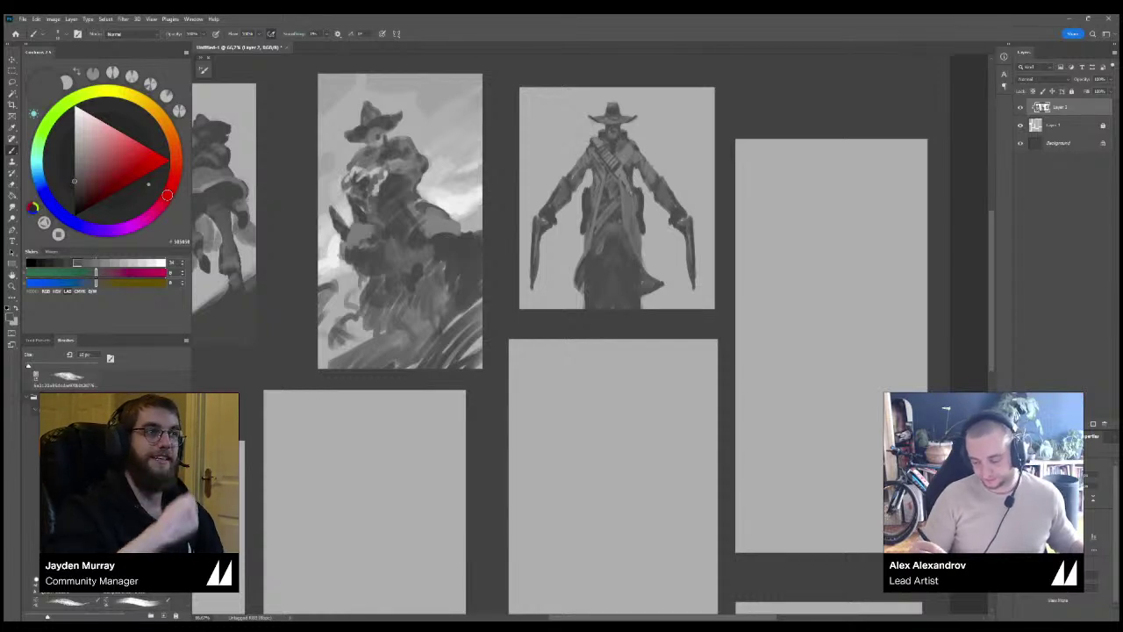
pyautogui.moveTo(567, 131); pyautogui.dragTo(587, 134)
pyautogui.hotkey('ctrl', 'z')
pyautogui.press(']')
pyautogui.press(']')
pyautogui.press('[')
pyautogui.press('[')
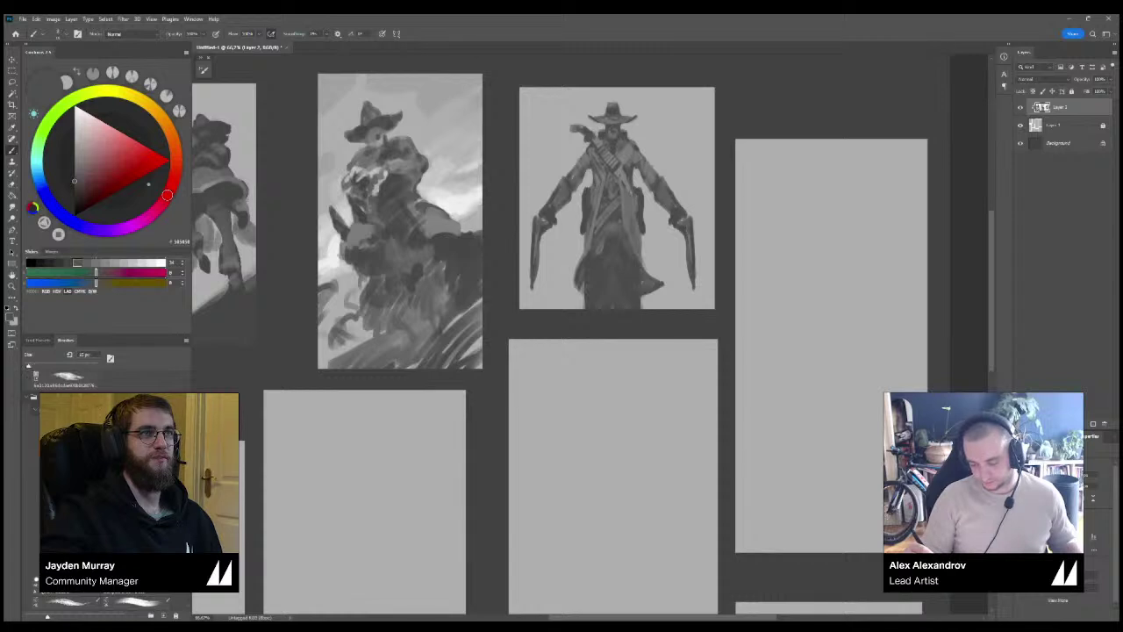
# Paint the thin end of the slung weapon behind the gunslinger's opposite shoulder with small dark strokes.
pyautogui.moveTo(635, 171)
pyautogui.mouseDown()
pyautogui.moveTo(638, 181)
pyautogui.moveTo(644, 156)
pyautogui.mouseUp()
pyautogui.press(']')
pyautogui.press(']')
pyautogui.press('[')
pyautogui.press('[')
pyautogui.press(']')
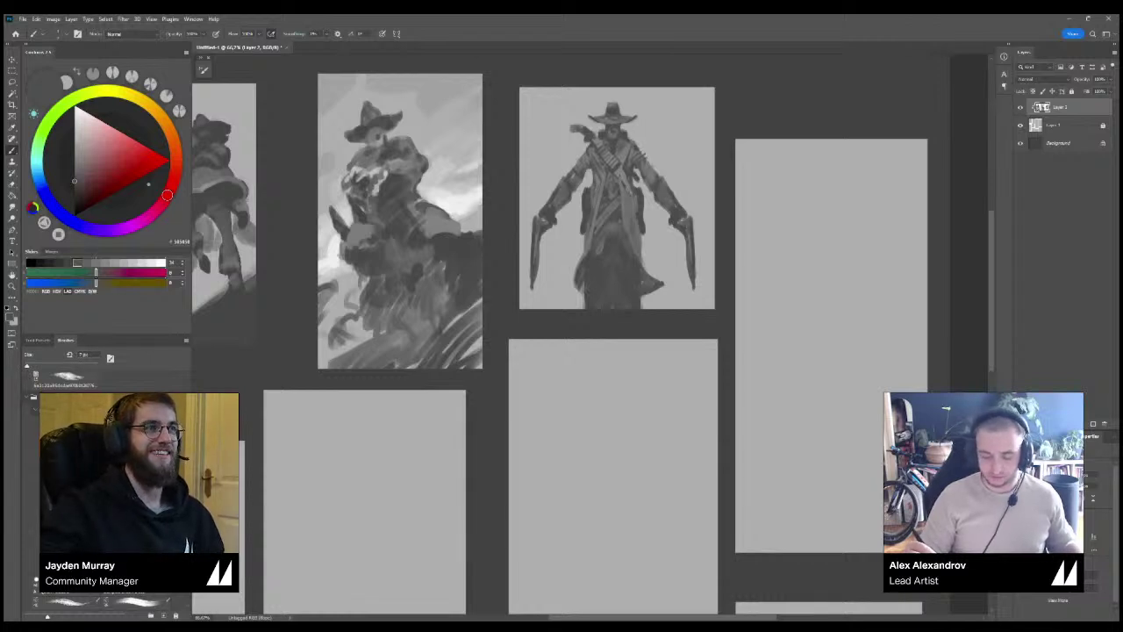
# Clean up the slung weapon's edges beside the shoulder with the Eraser and Brush, using sampled background and coat greys.
pyautogui.press('e')
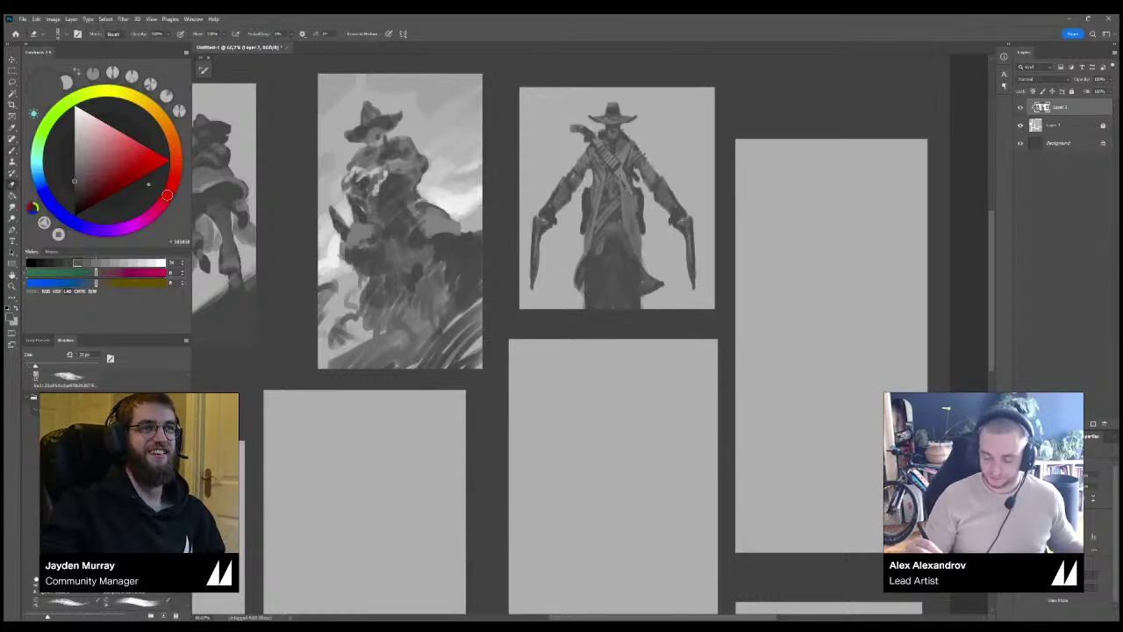
pyautogui.press('b')
pyautogui.press('e')
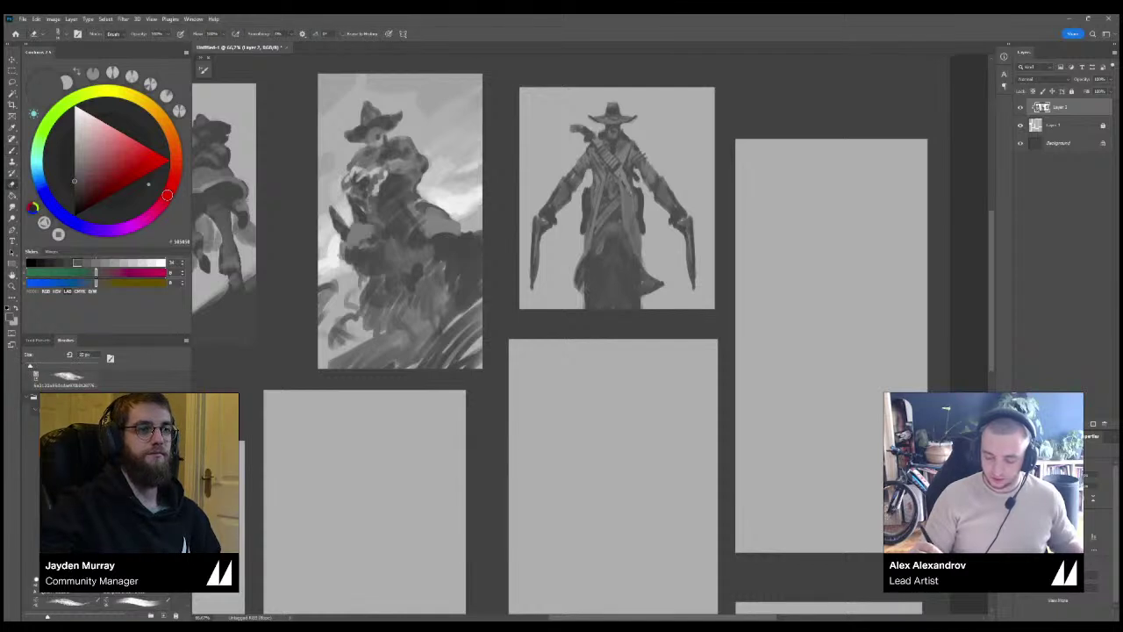
pyautogui.press('b')
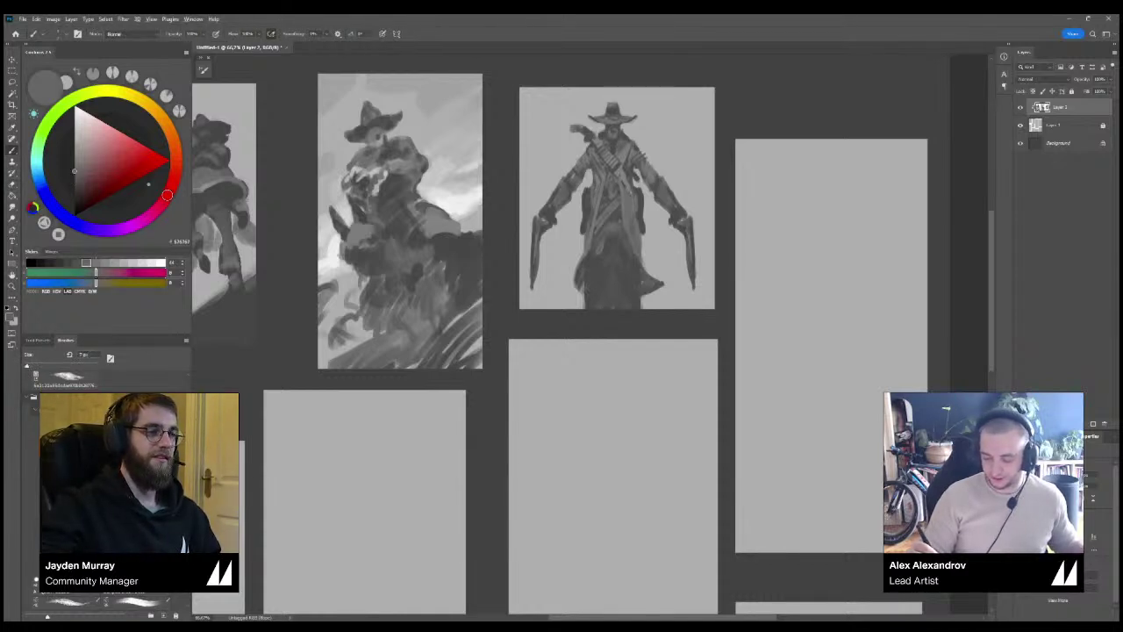
pyautogui.keyDown('alt'); pyautogui.click(638, 147); pyautogui.keyUp('alt')
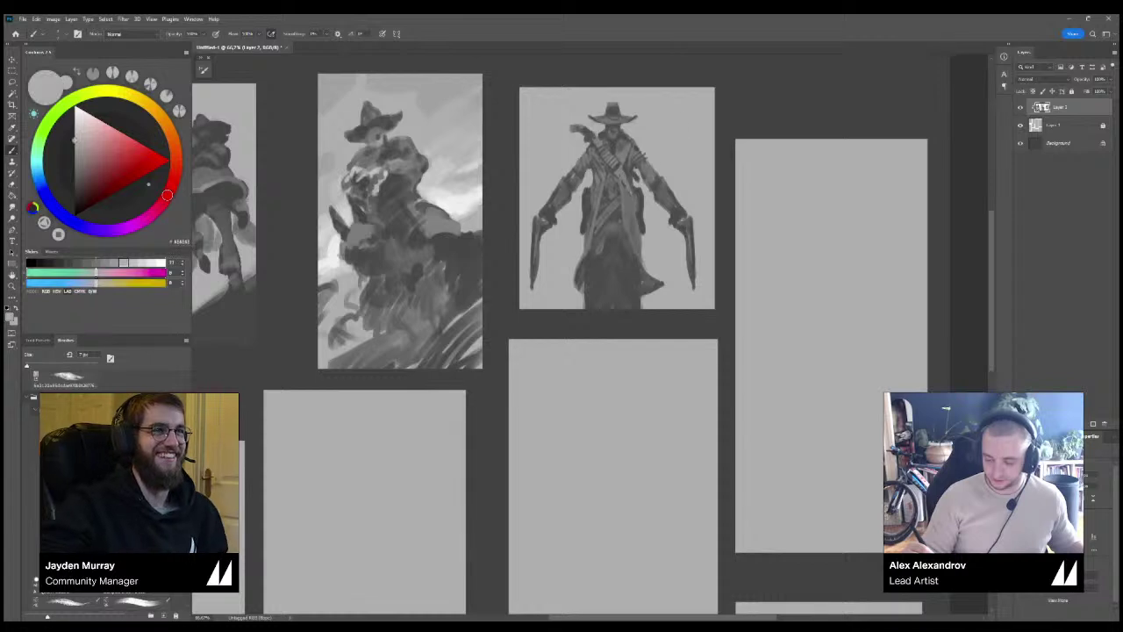
pyautogui.keyDown('alt'); pyautogui.click(620, 221); pyautogui.keyUp('alt')
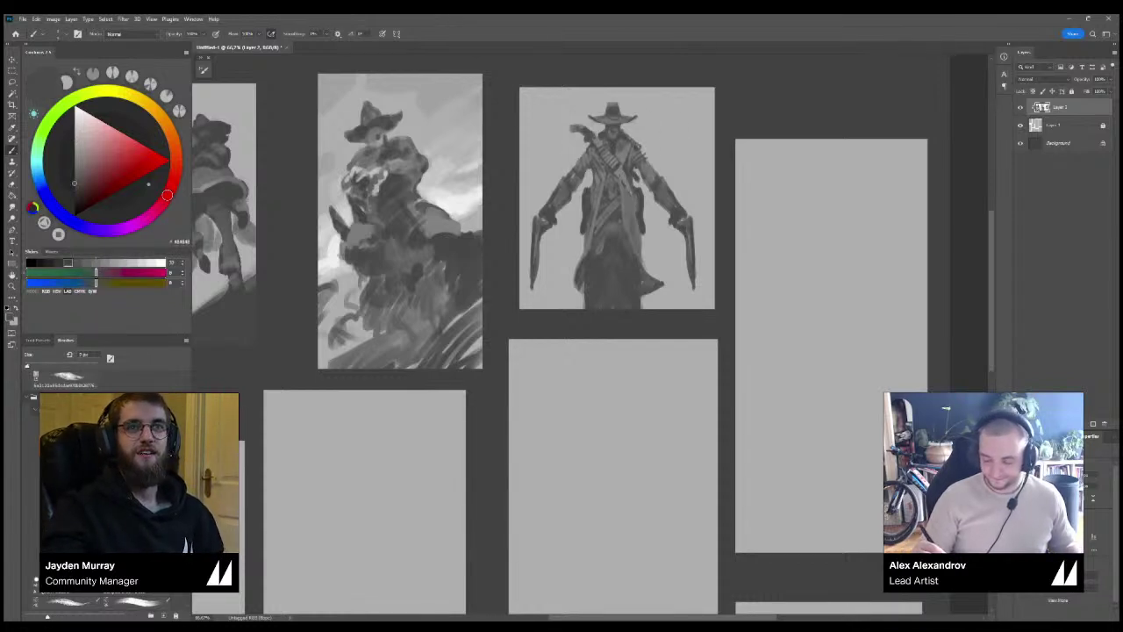
# Refine the belt and coat front at the gunslinger's waist with dark greys sampled from the coat and a smaller brush.
pyautogui.hotkey('ctrl', '-')
pyautogui.hotkey('ctrl', '+')
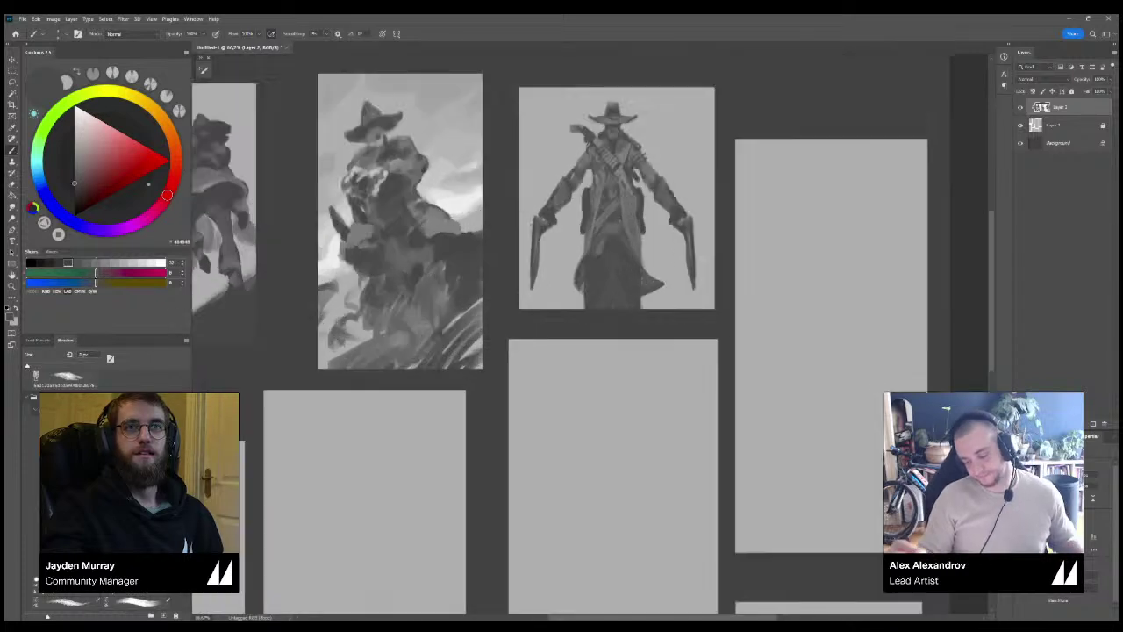
pyautogui.moveTo(619, 221); pyautogui.dragTo(614, 227)
pyautogui.keyDown('alt'); pyautogui.click(614, 224); pyautogui.keyUp('alt')
pyautogui.keyDown('alt'); pyautogui.click(588, 205); pyautogui.keyUp('alt')
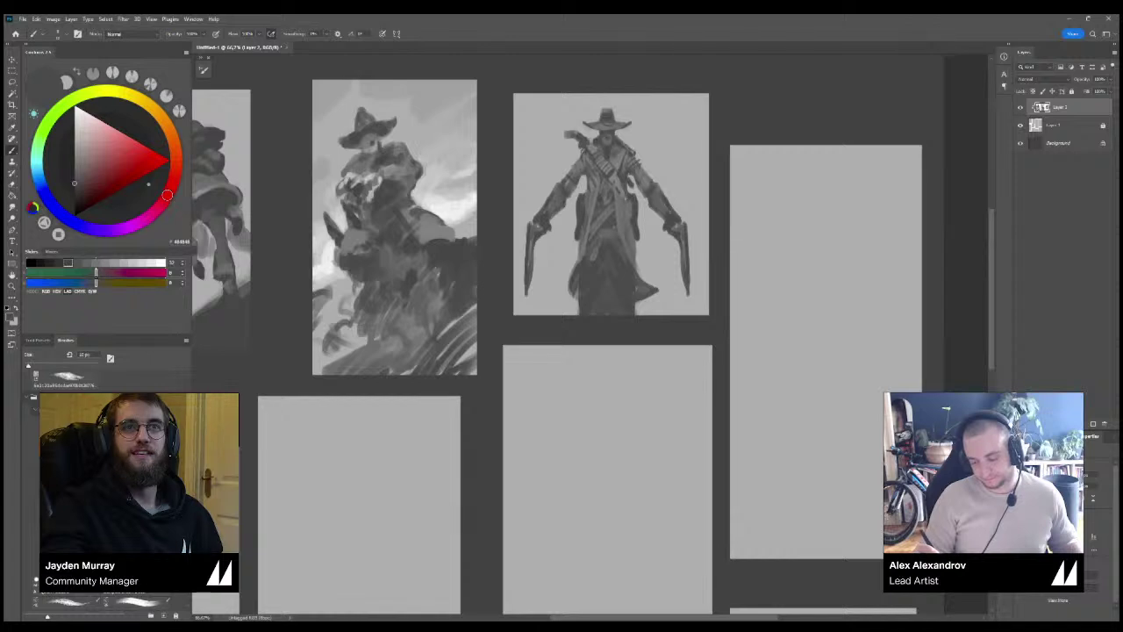
pyautogui.press('[')
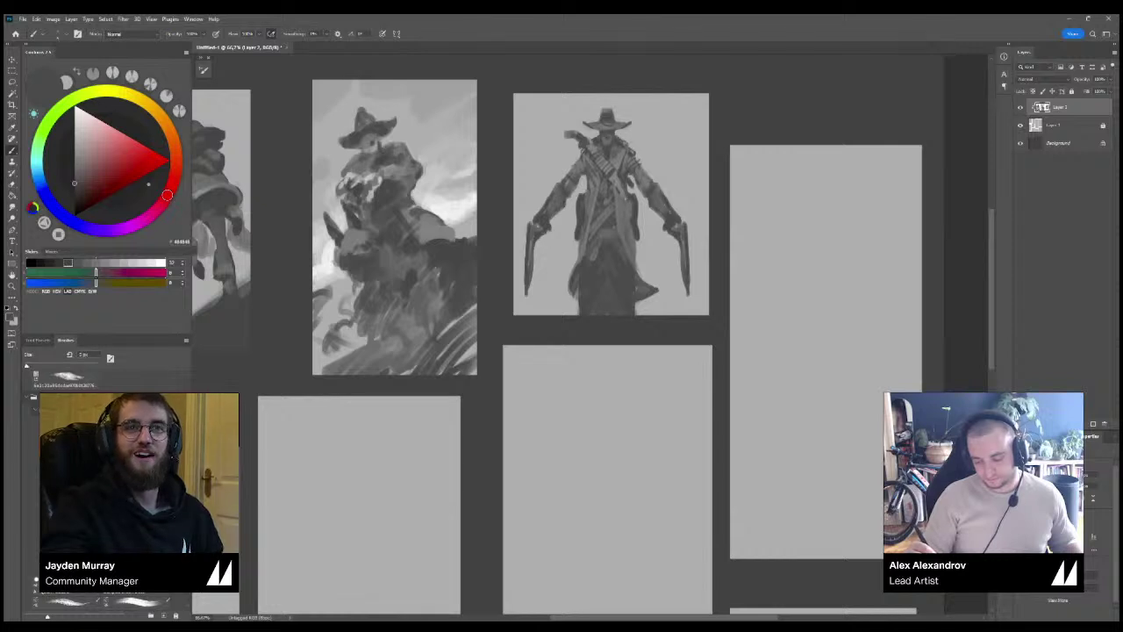
pyautogui.keyDown('alt'); pyautogui.click(595, 195); pyautogui.keyUp('alt')
# Reshape the gunslinger's shoulder outline beside the collar with sampled background, mid and dark greys.
pyautogui.keyDown('alt'); pyautogui.click(633, 139); pyautogui.keyUp('alt')
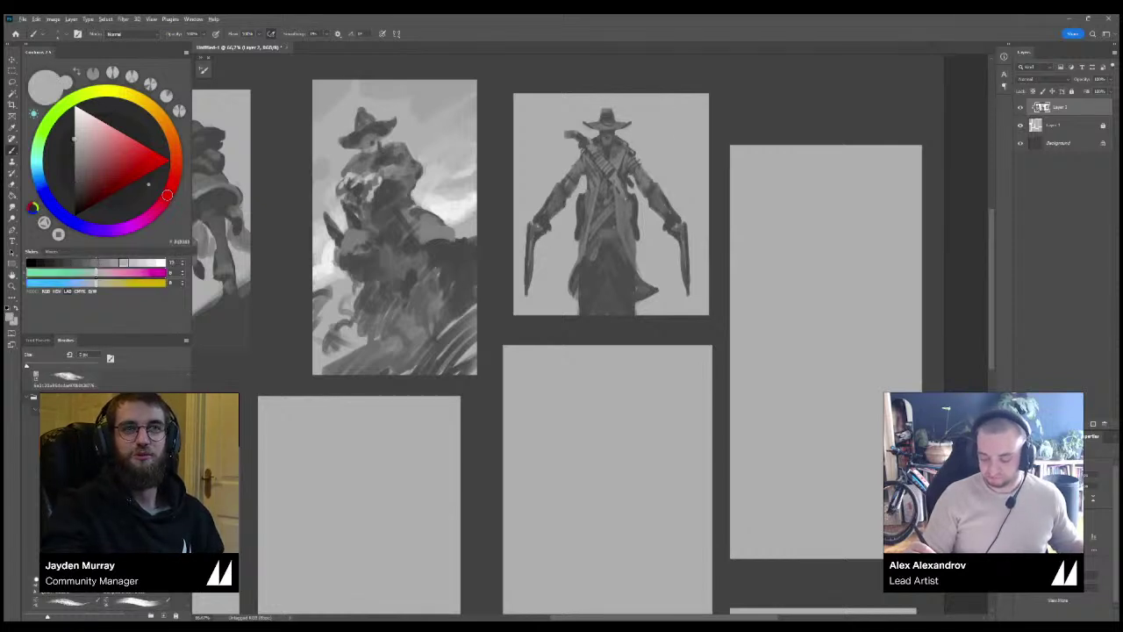
pyautogui.keyDown('alt'); pyautogui.click(630, 153); pyautogui.keyUp('alt')
pyautogui.keyDown('alt'); pyautogui.click(633, 160); pyautogui.keyUp('alt')
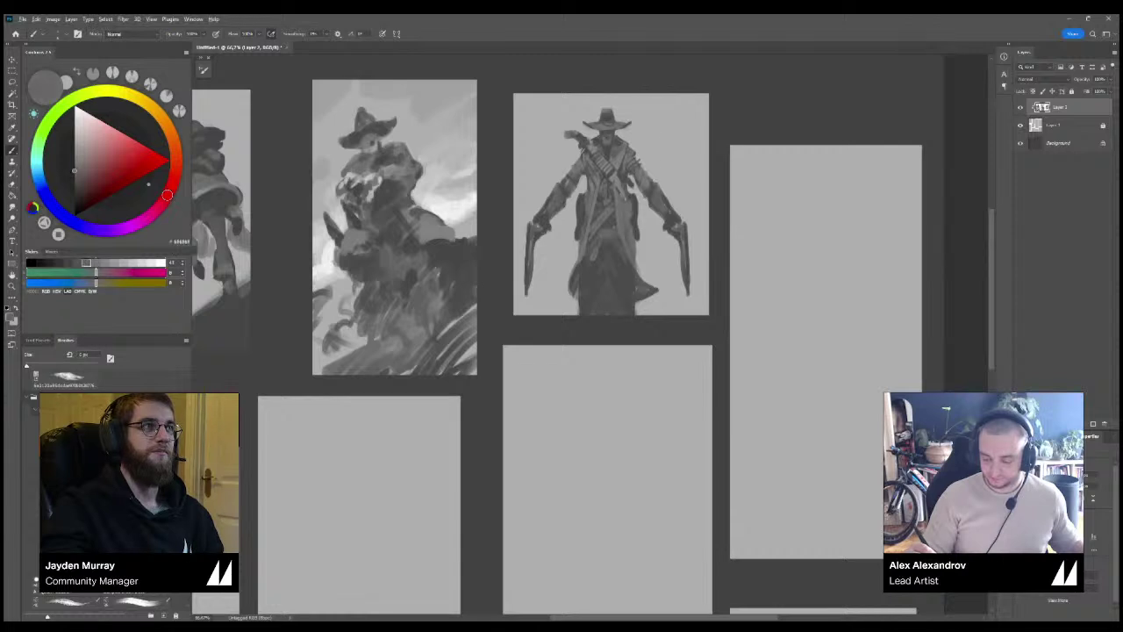
pyautogui.keyDown('alt'); pyautogui.click(633, 163); pyautogui.keyUp('alt')
pyautogui.moveTo(629, 152); pyautogui.dragTo(632, 164)
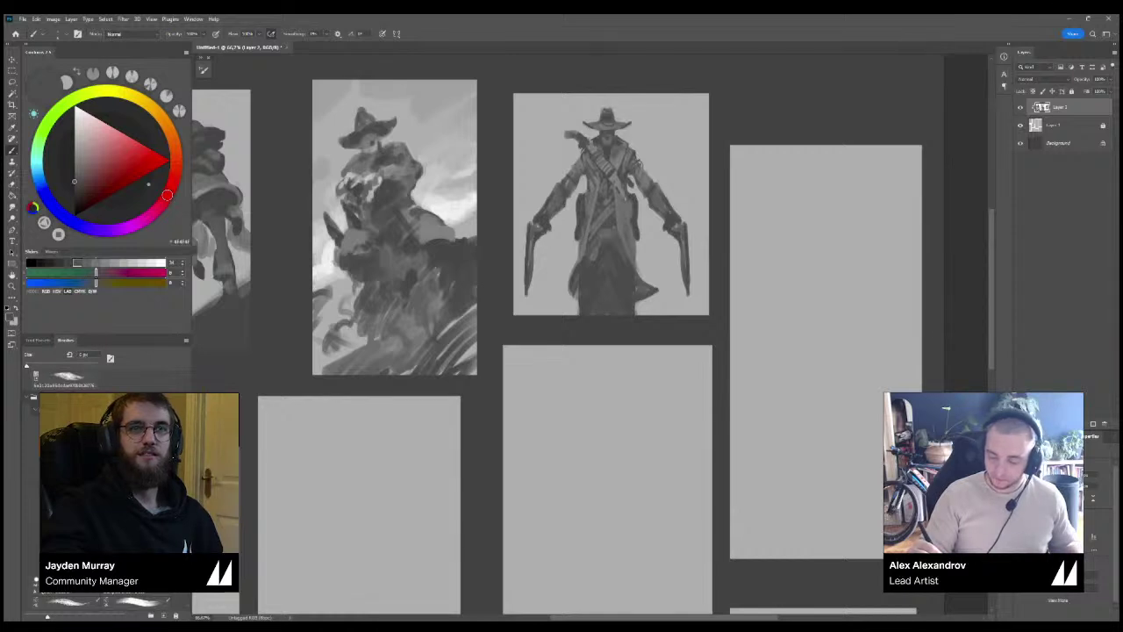
# Block in the gunslinger's face and neck below the hat brim with greys sampled from the chest and face.
pyautogui.hotkey('ctrl', '-')
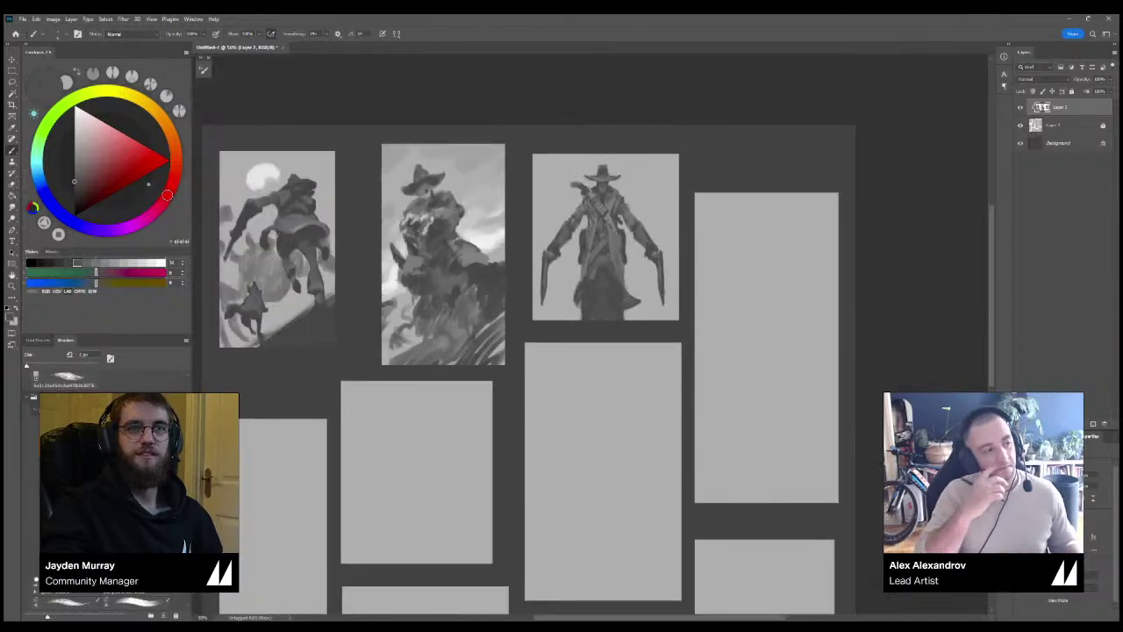
pyautogui.hotkey('ctrl', '+')
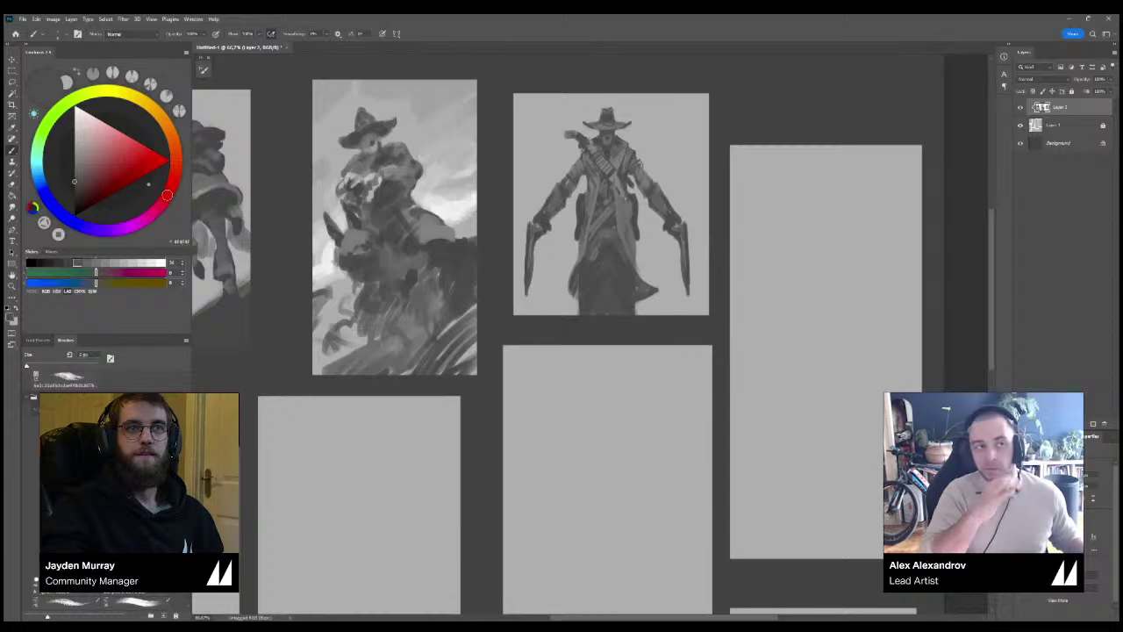
pyautogui.moveTo(590, 333); pyautogui.dragTo(572, 348)
pyautogui.hotkey('ctrl', '+')
pyautogui.moveTo(590, 202); pyautogui.dragTo(621, 359)
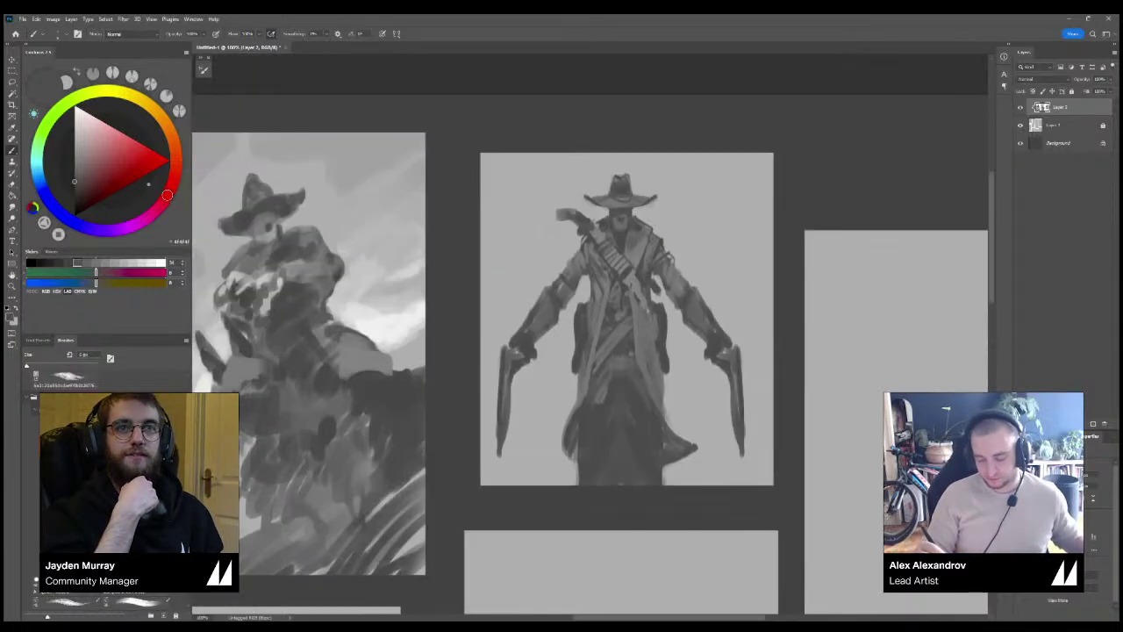
pyautogui.keyDown('alt'); pyautogui.click(619, 263); pyautogui.keyUp('alt')
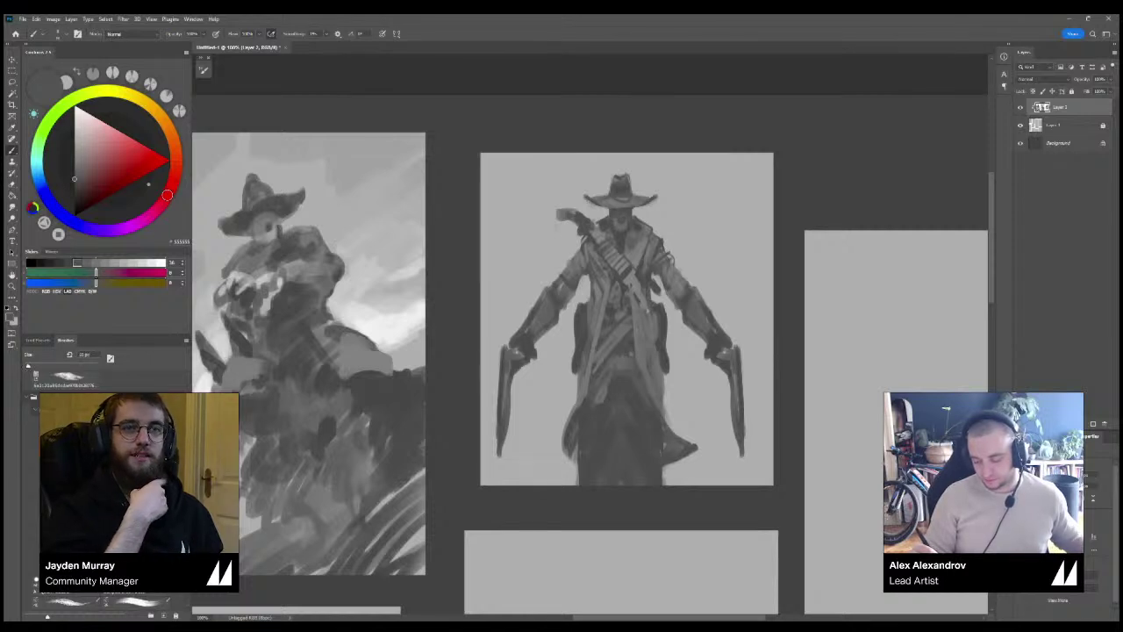
pyautogui.keyDown('alt'); pyautogui.click(620, 225); pyautogui.keyUp('alt')
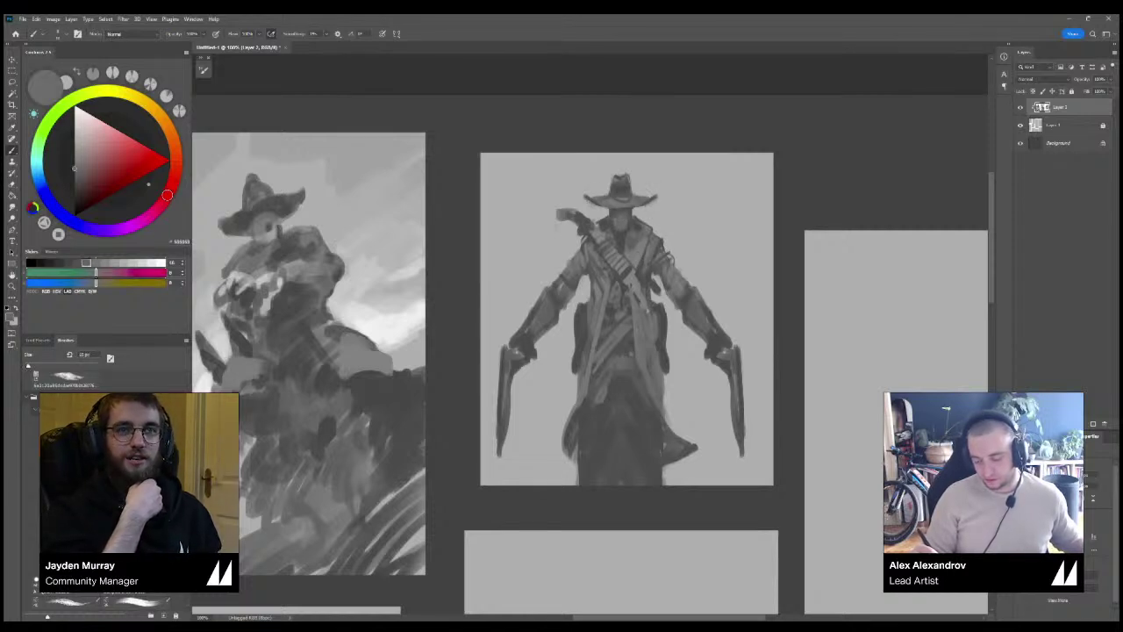
pyautogui.keyDown('alt'); pyautogui.click(620, 237); pyautogui.keyUp('alt')
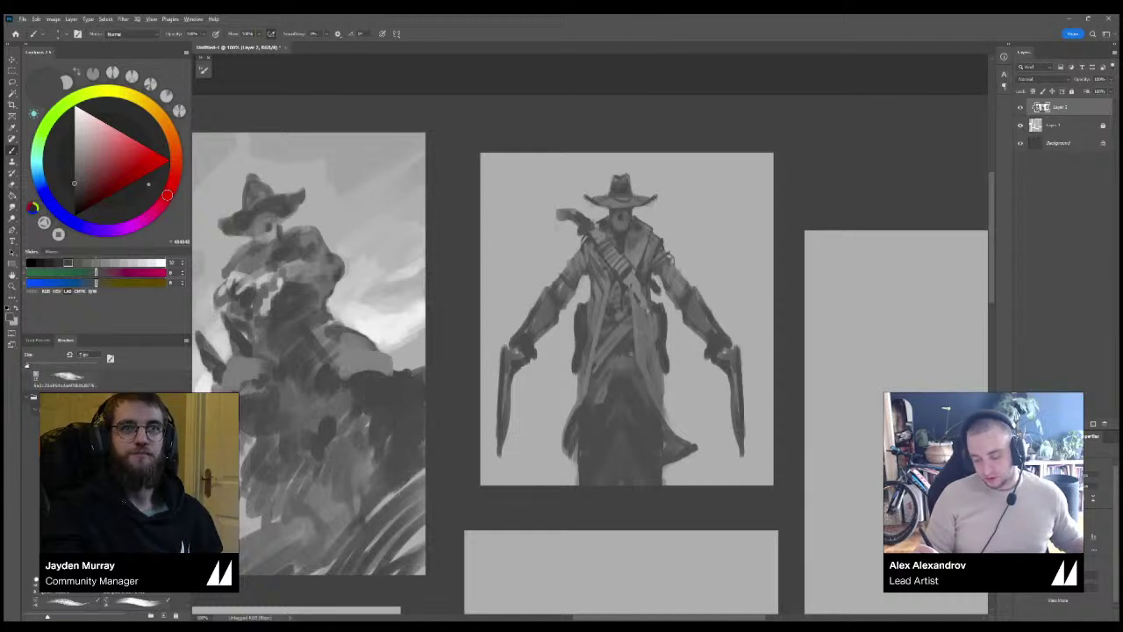
# Refine the facial features and shadow under the hat brim with a small brush and greys sampled from the face.
pyautogui.keyDown('alt'); pyautogui.click(620, 230); pyautogui.keyUp('alt')
pyautogui.keyDown('alt'); pyautogui.click(620, 226); pyautogui.keyUp('alt')
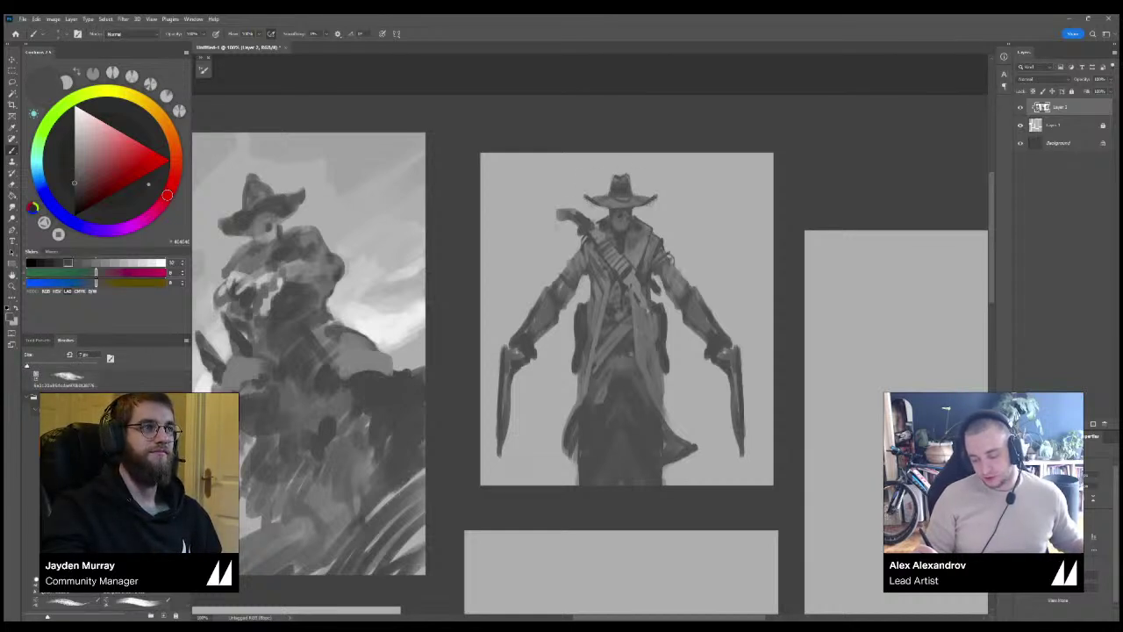
pyautogui.keyDown('alt'); pyautogui.click(620, 226); pyautogui.keyUp('alt')
pyautogui.keyDown('alt'); pyautogui.click(621, 227); pyautogui.keyUp('alt')
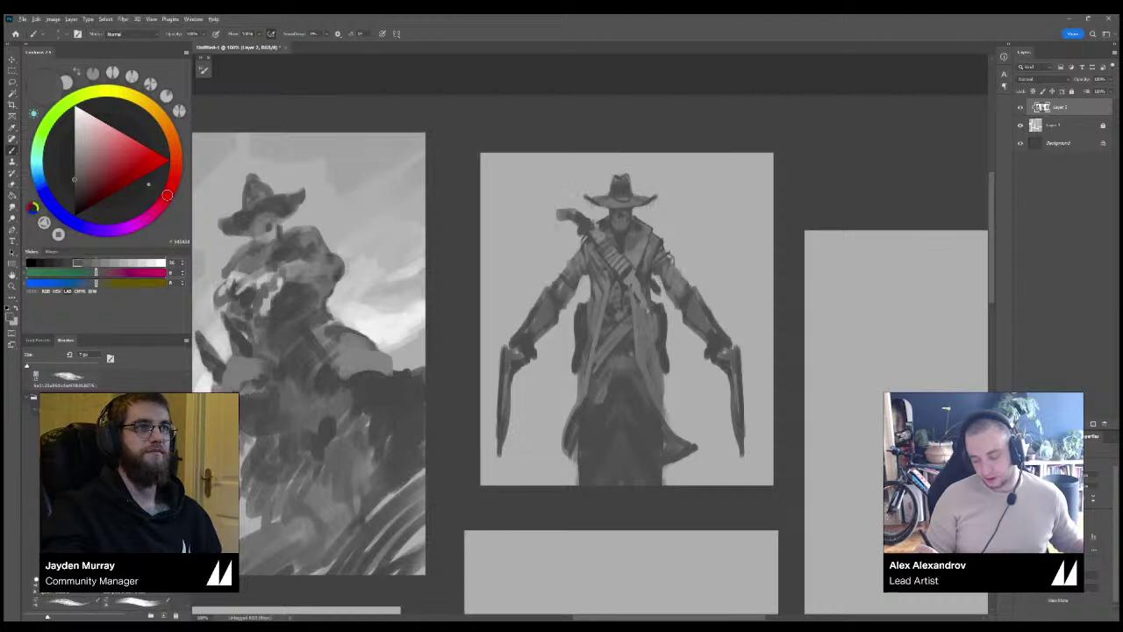
pyautogui.keyDown('alt'); pyautogui.click(620, 226); pyautogui.keyUp('alt')
pyautogui.keyDown('alt'); pyautogui.click(611, 213); pyautogui.keyUp('alt')
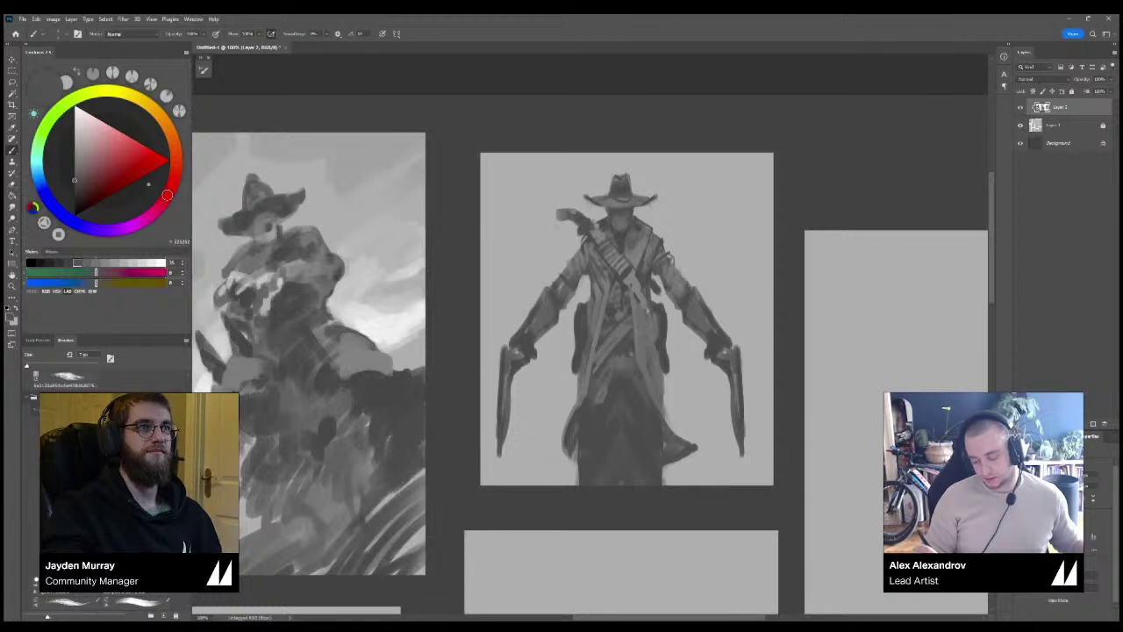
pyautogui.keyDown('alt'); pyautogui.click(620, 236); pyautogui.keyUp('alt')
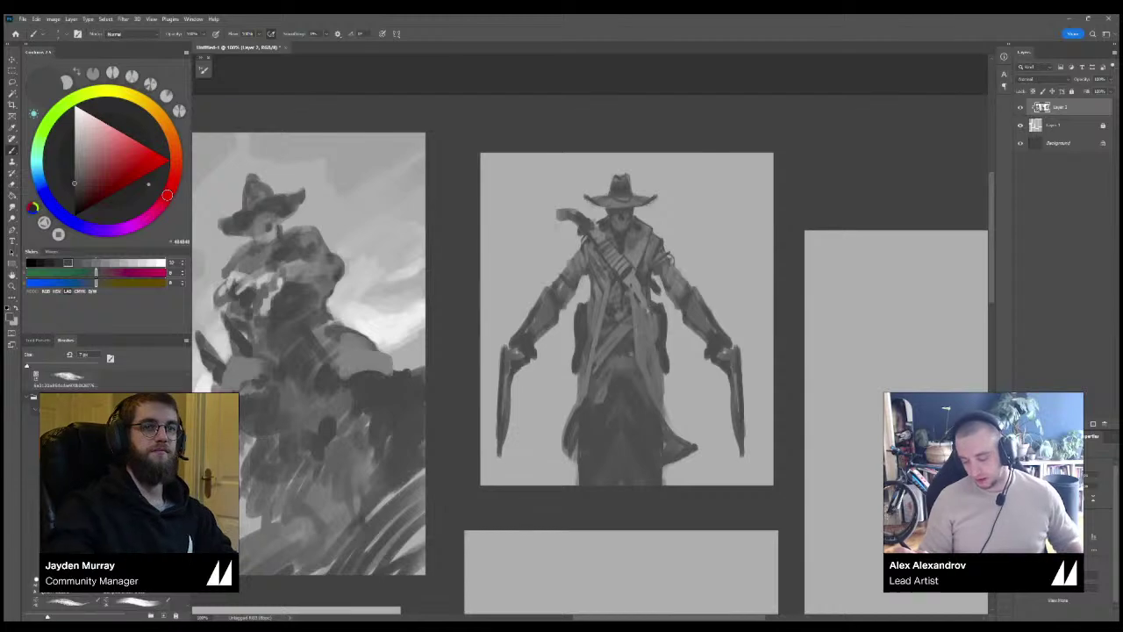
# Detail the gunslinger's shoulder on the side without the bandolier using light and dark greys sampled around it.
pyautogui.hotkey('ctrl', '-')
pyautogui.hotkey('ctrl', '-')
pyautogui.hotkey('ctrl', '-')
pyautogui.hotkey('ctrl', '+')
pyautogui.hotkey('ctrl', '+')
pyautogui.moveTo(641, 255); pyautogui.dragTo(538, 412)
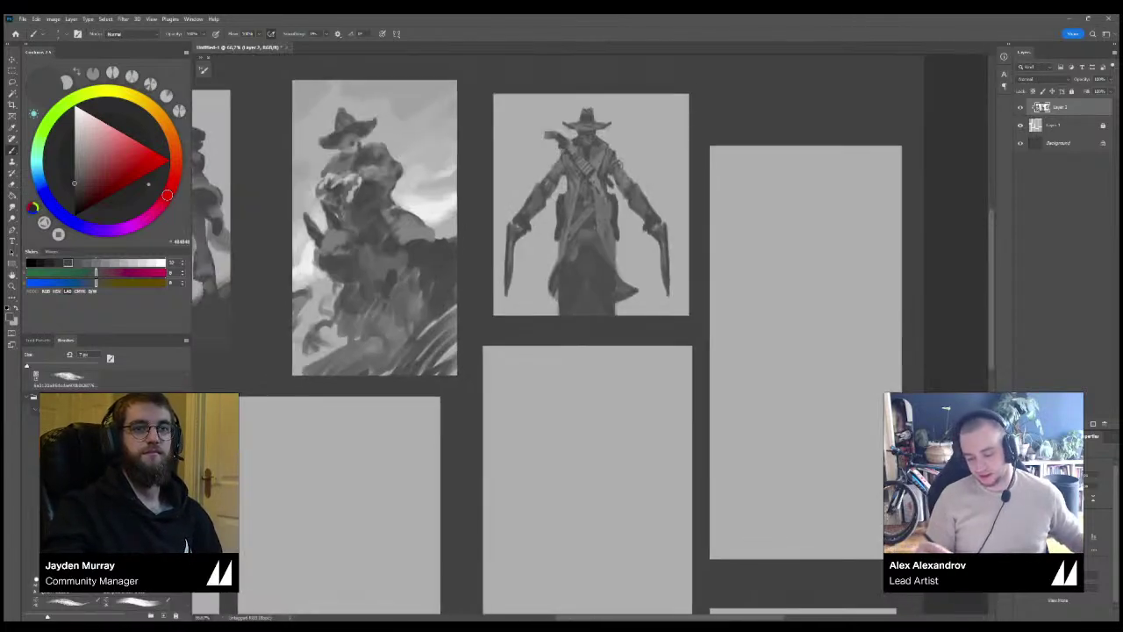
pyautogui.keyDown('alt'); pyautogui.click(620, 164); pyautogui.keyUp('alt')
pyautogui.keyDown('alt'); pyautogui.click(619, 165); pyautogui.keyUp('alt')
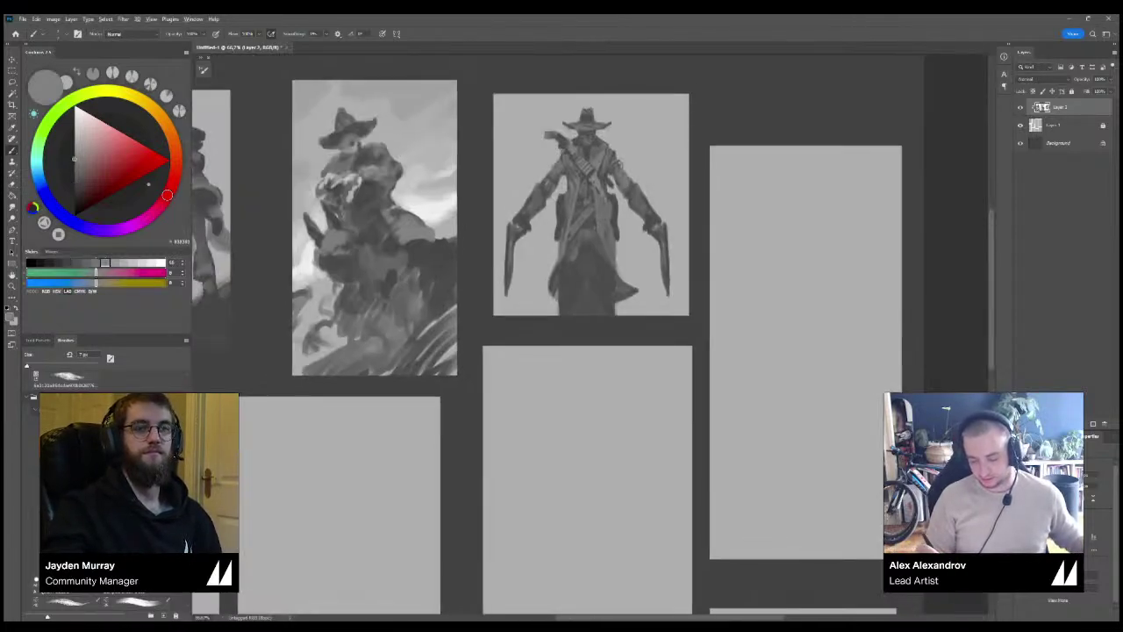
pyautogui.keyDown('alt'); pyautogui.click(617, 165); pyautogui.keyUp('alt')
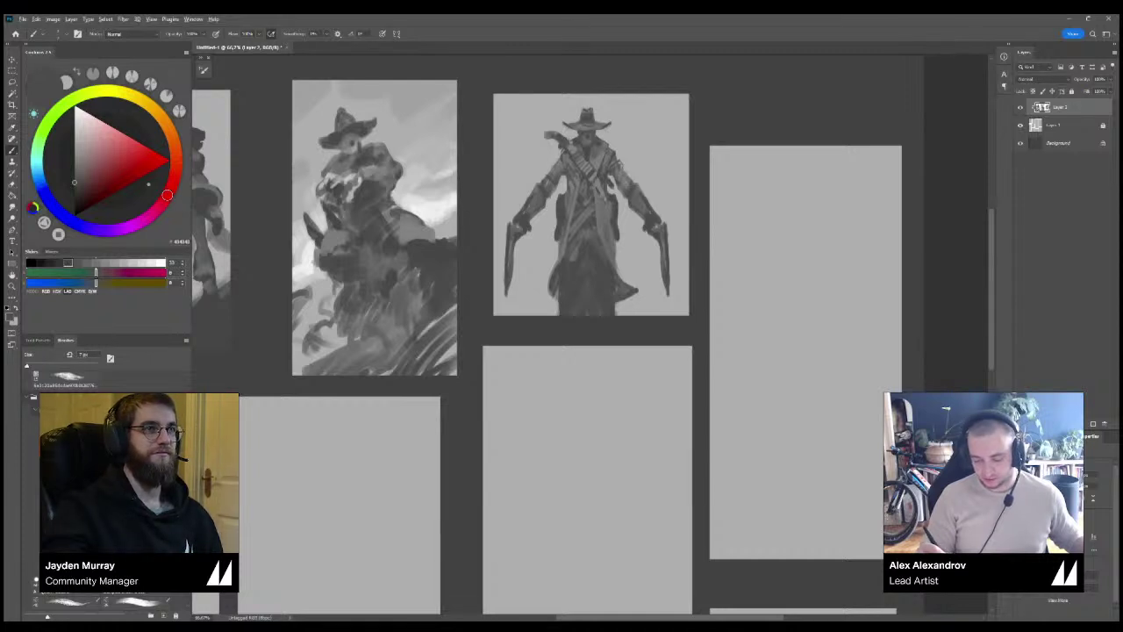
# Touch up the coat's chest and waist with mid greys sampled from the coat.
pyautogui.press('x')
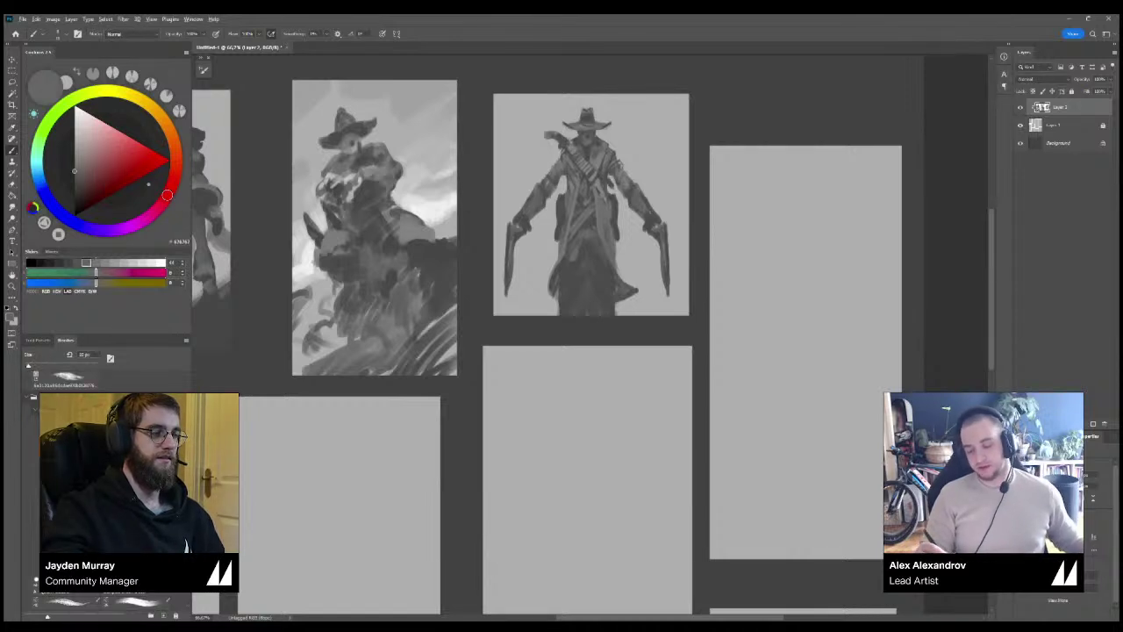
pyautogui.keyDown('alt'); pyautogui.click(604, 179); pyautogui.keyUp('alt')
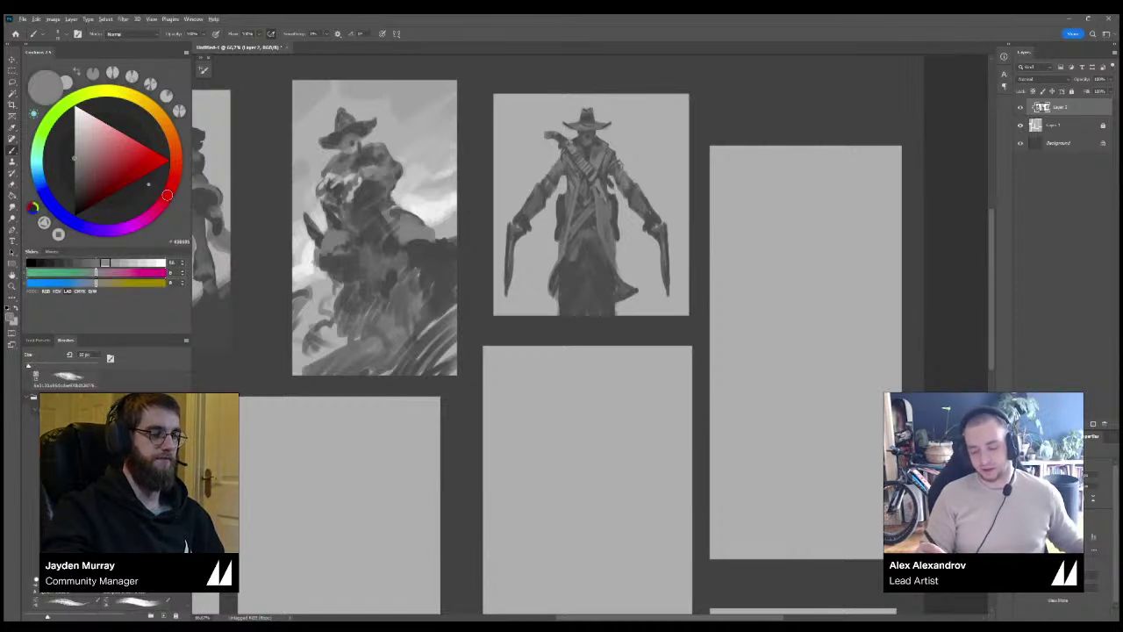
pyautogui.keyDown('alt'); pyautogui.click(600, 207); pyautogui.keyUp('alt')
pyautogui.hotkey('ctrl', '-')
pyautogui.hotkey('ctrl', '+')
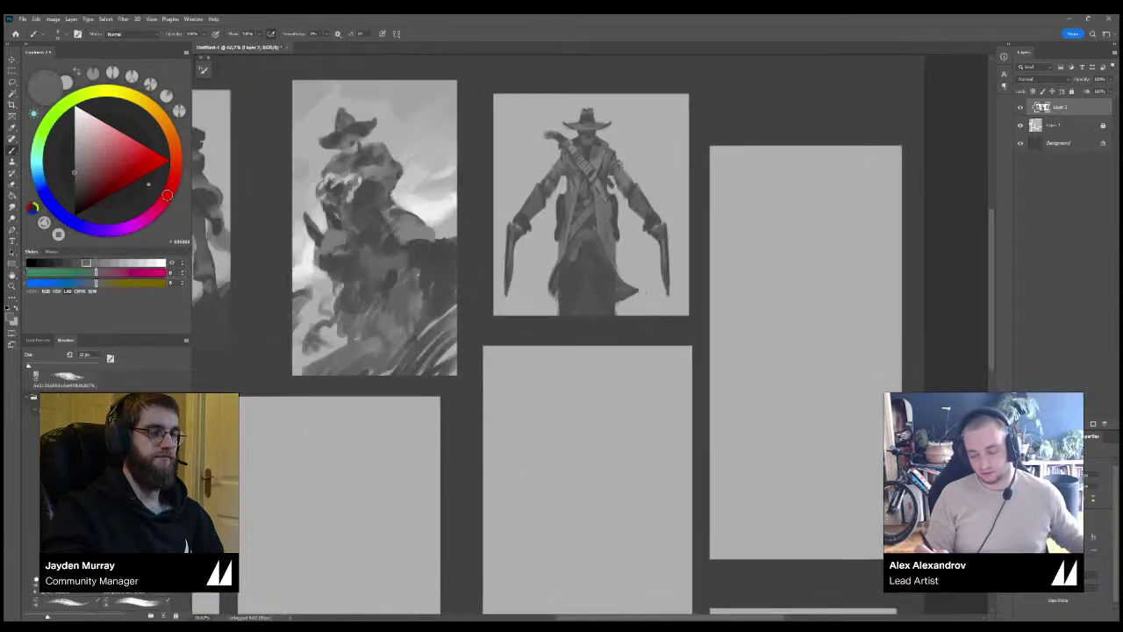
# Choose a mid grey and two successively darker greys, and refine the folds and shadows of the gunslinger's long coat.
pyautogui.click(74, 167)
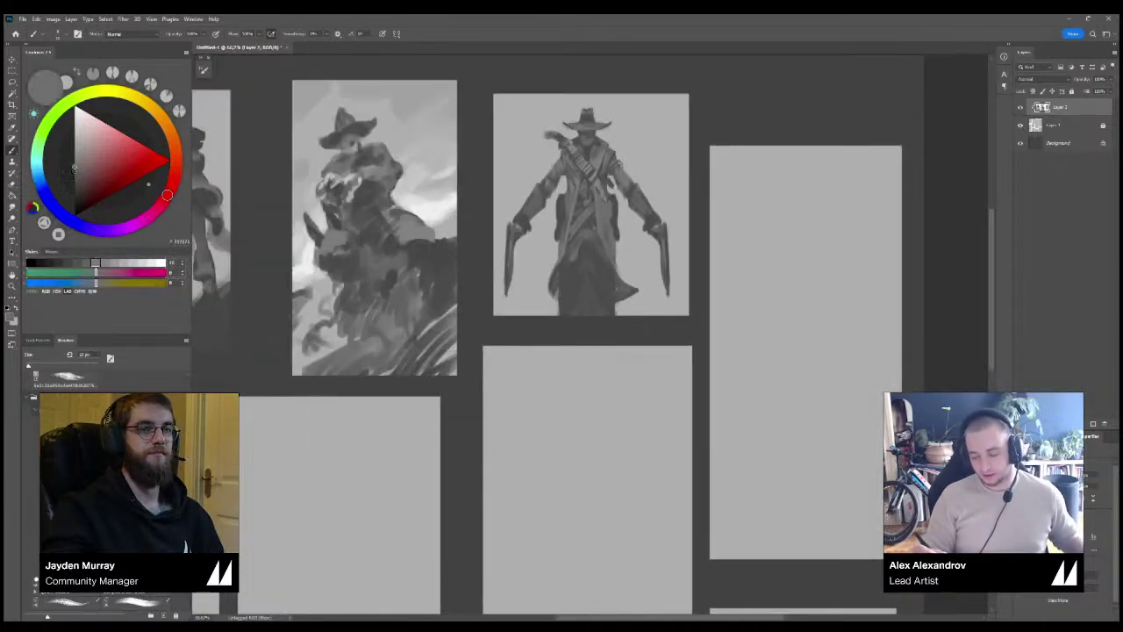
pyautogui.click(76, 263)
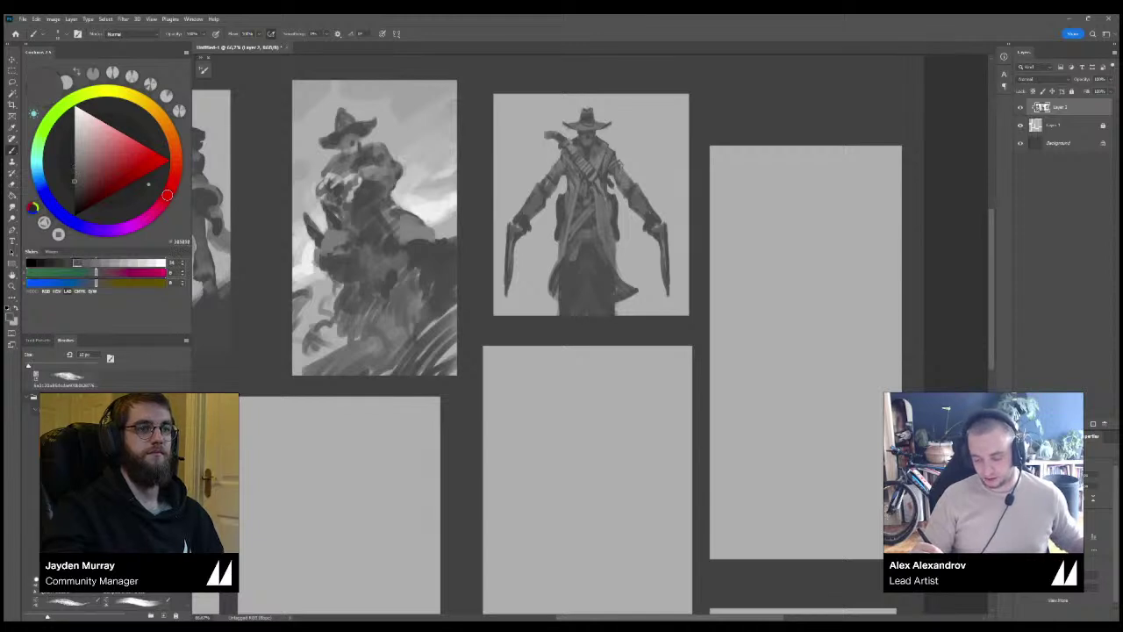
pyautogui.click(68, 262)
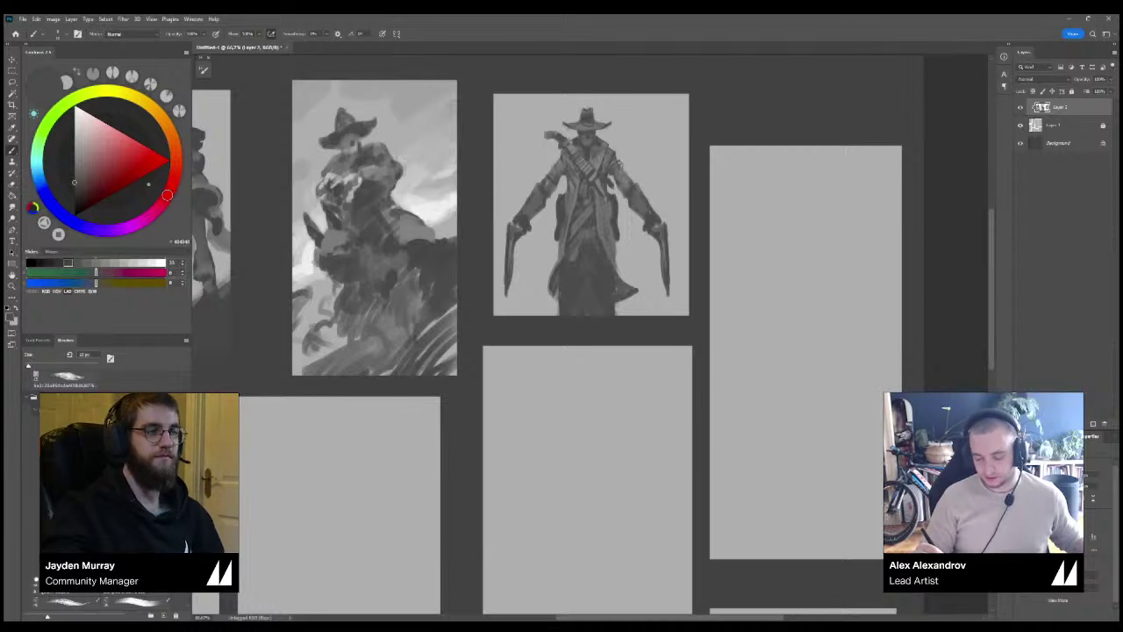
pyautogui.hotkey('ctrl', '-')
pyautogui.hotkey('ctrl', '-')
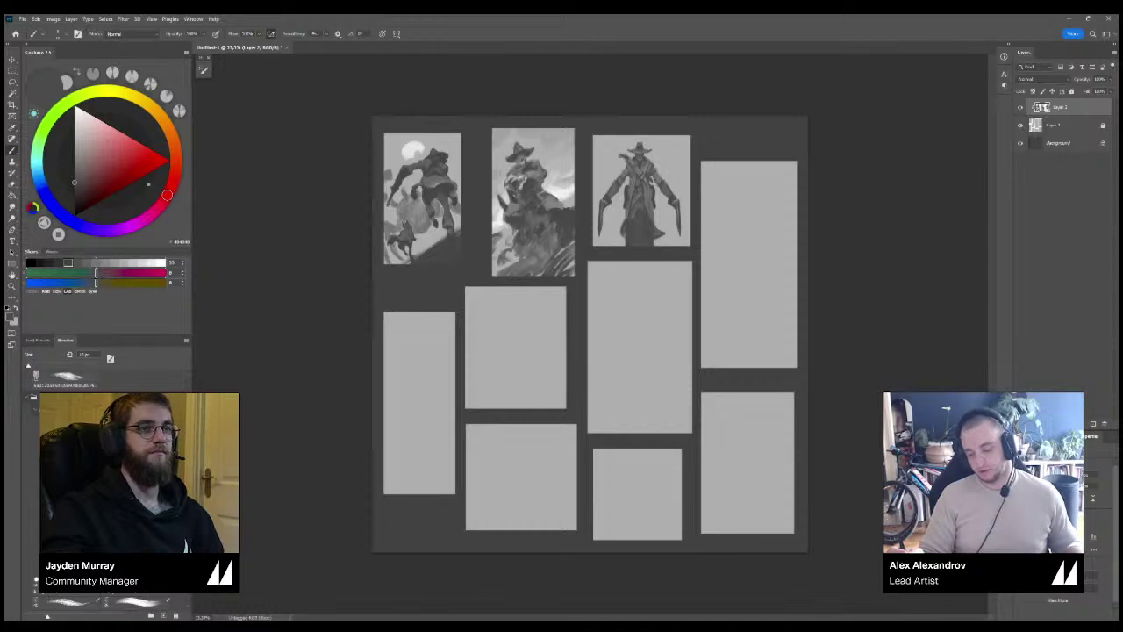
# Choose near-white as the painting colour and turn on vertical paint symmetry centred on the gunslinger in the third frame.
pyautogui.hotkey('ctrl', '+')
pyautogui.hotkey('ctrl', '+')
pyautogui.moveTo(684, 132); pyautogui.dragTo(497, 349)
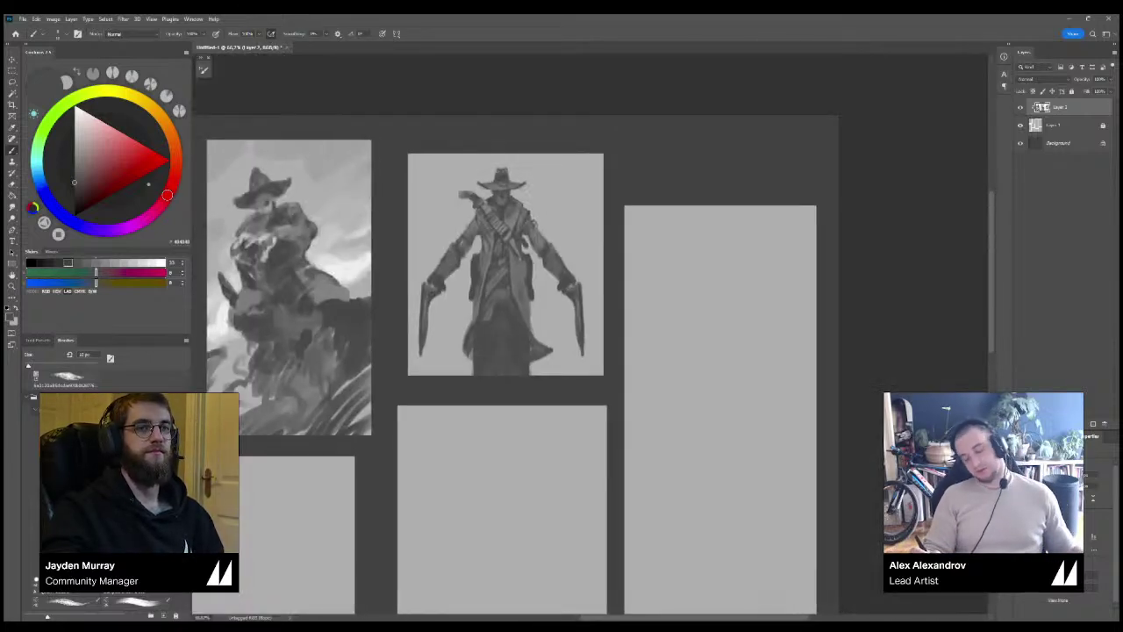
pyautogui.moveTo(508, 218); pyautogui.dragTo(499, 250)
pyautogui.keyDown('alt'); pyautogui.click(499, 250); pyautogui.keyUp('alt')
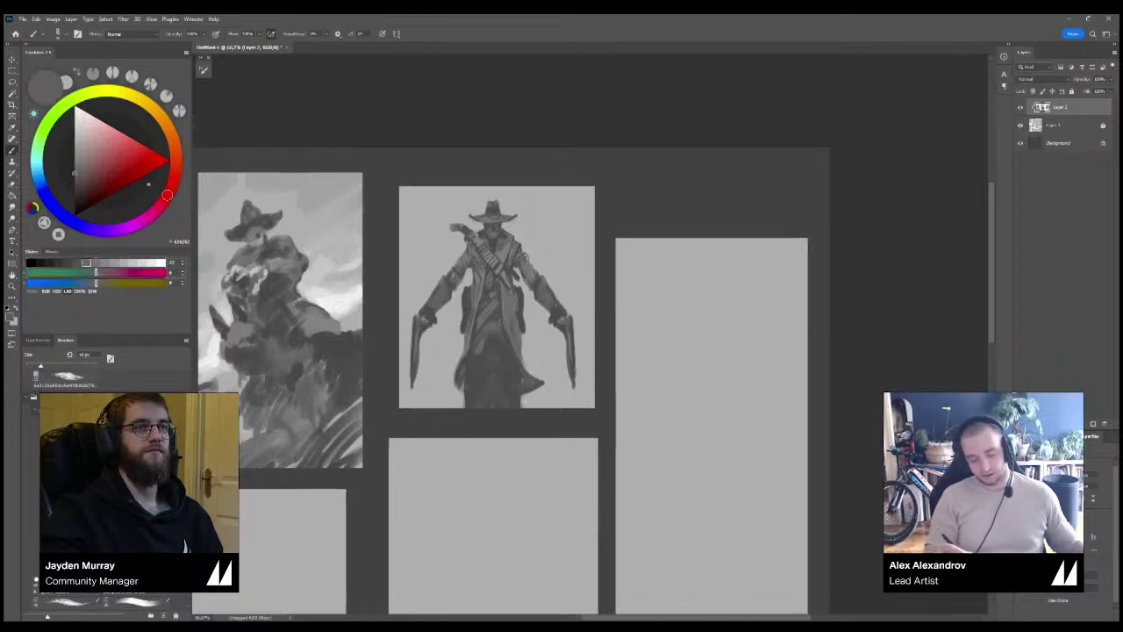
pyautogui.press('x')
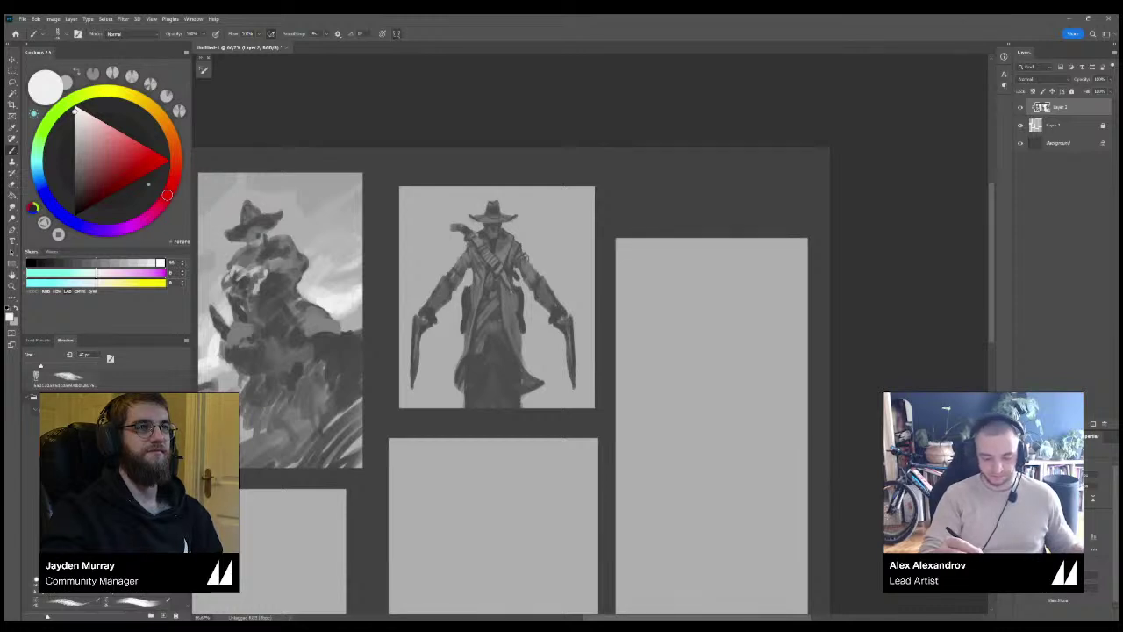
pyautogui.click(397, 33)
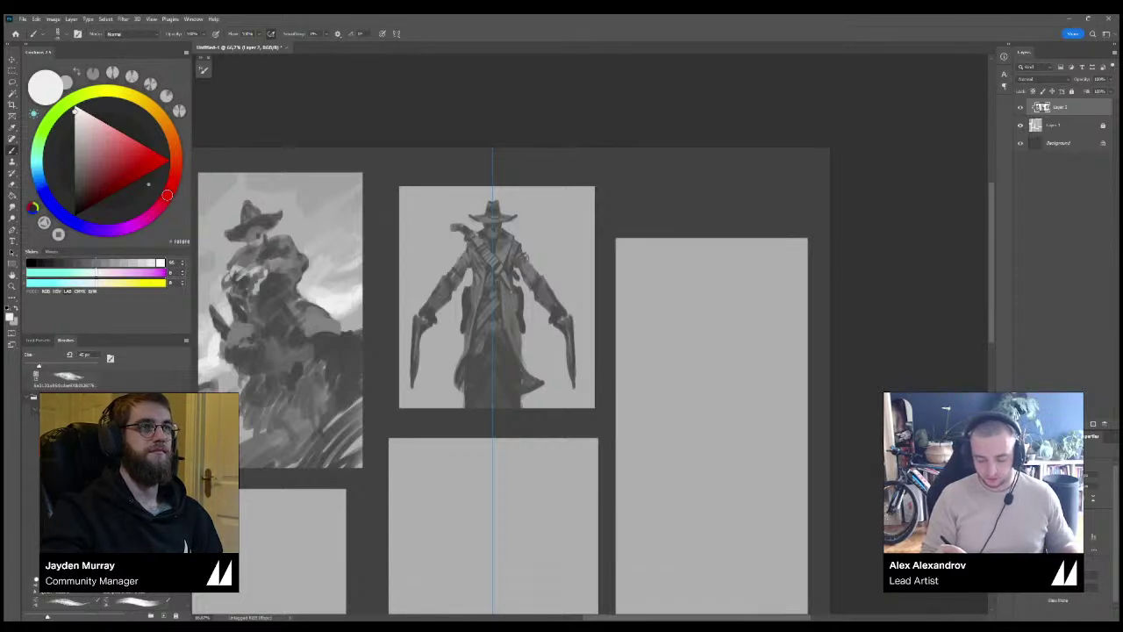
# Paint a mirrored near-white glow behind the gunslinger's shoulders and under the arms with a smaller brush, undoing the strokes that cover the figure.
pyautogui.press('[')
pyautogui.press('[')
pyautogui.press('[')
pyautogui.moveTo(452, 242)
pyautogui.mouseDown()
pyautogui.moveTo(449, 261)
pyautogui.moveTo(480, 226)
pyautogui.moveTo(452, 265)
pyautogui.moveTo(458, 286)
pyautogui.moveTo(468, 225)
pyautogui.mouseUp()
pyautogui.hotkey('ctrl', 'z')
pyautogui.hotkey('ctrl', 'z')
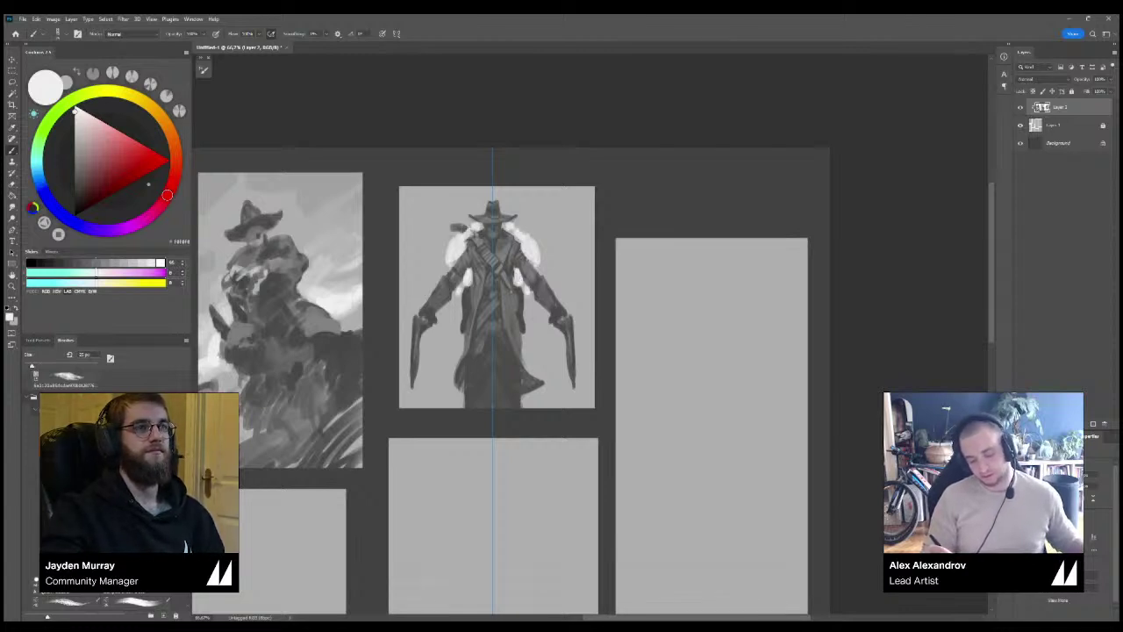
# Turn paint symmetry off and extend the near-white glow separately around each shoulder with a smaller brush.
pyautogui.press('[')
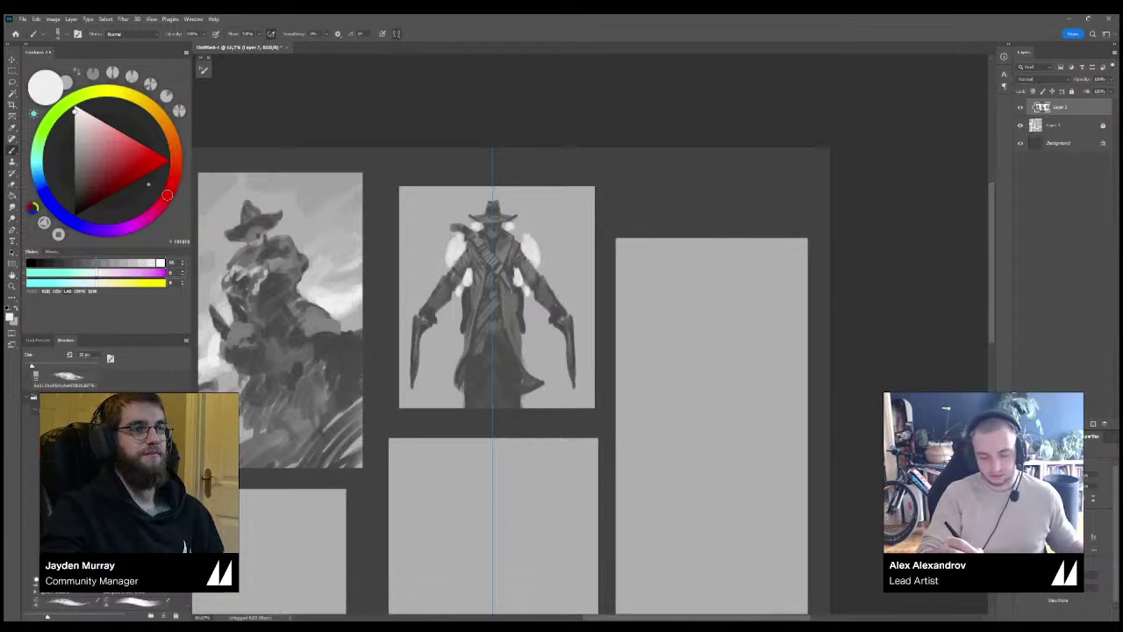
pyautogui.click(409, 46)
pyautogui.moveTo(520, 232); pyautogui.dragTo(518, 240)
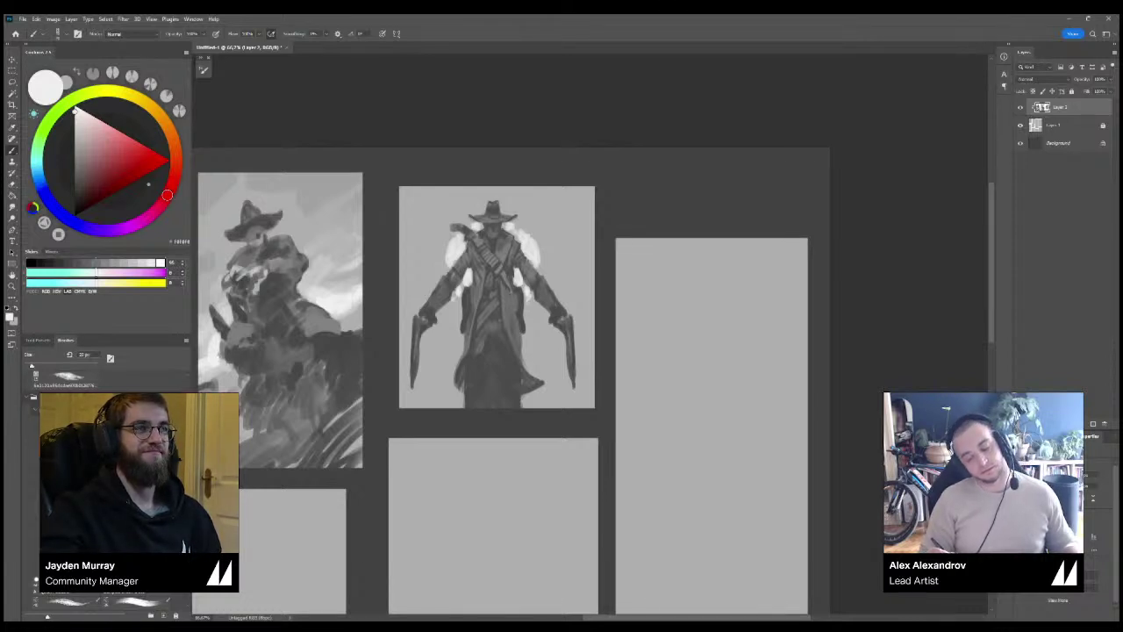
pyautogui.press('[')
pyautogui.press('[')
pyautogui.moveTo(449, 240); pyautogui.dragTo(444, 265)
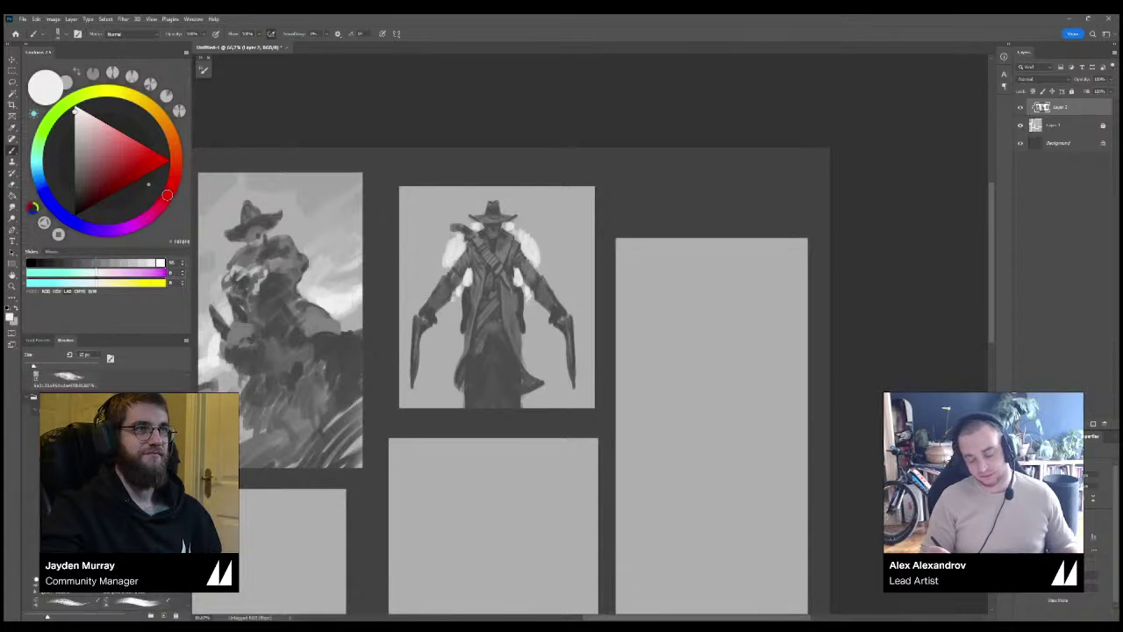
pyautogui.moveTo(535, 235); pyautogui.dragTo(543, 263)
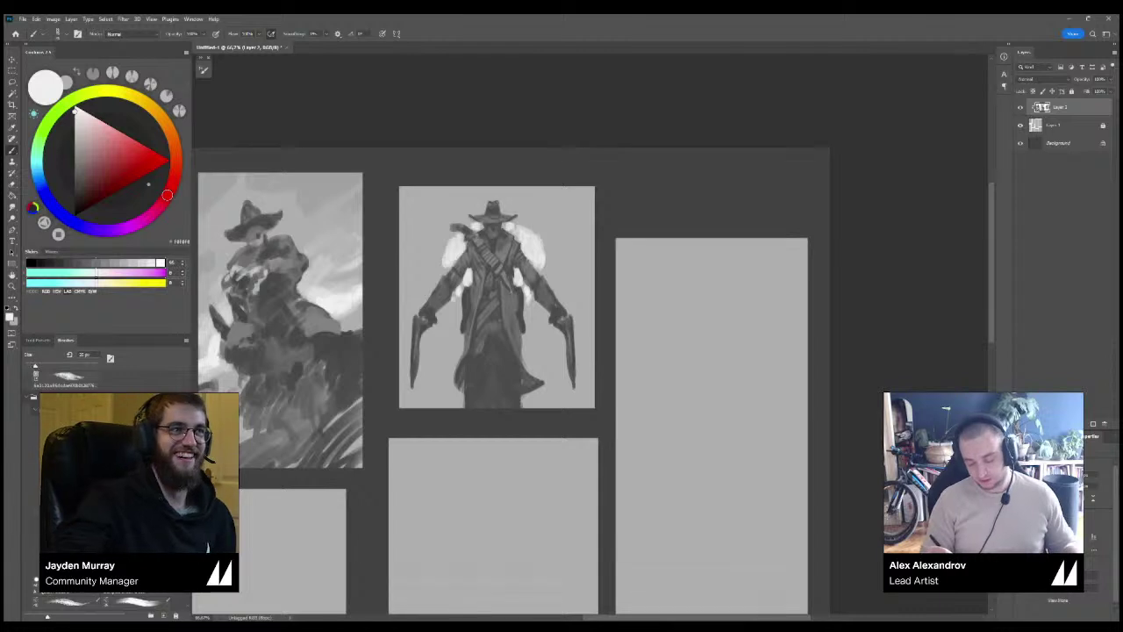
# Touch up the gunslinger's coat front and waist with a small brush and light and dark greys sampled from the coat.
pyautogui.keyDown('alt'); pyautogui.click(517, 263); pyautogui.keyUp('alt')
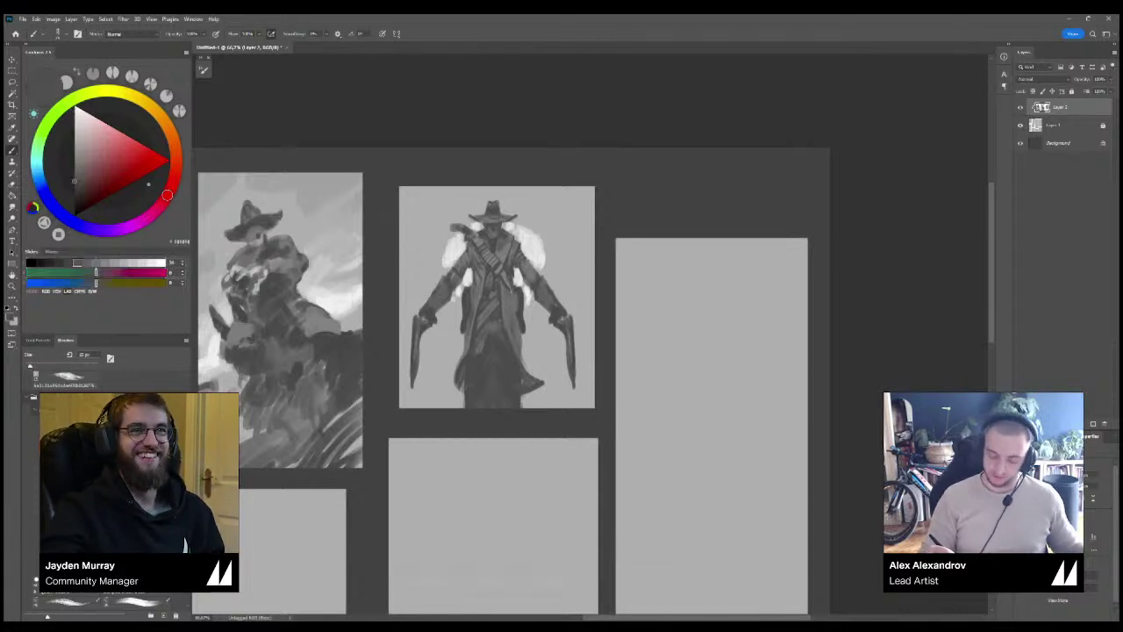
pyautogui.press('[')
pyautogui.keyDown('alt'); pyautogui.click(517, 300); pyautogui.keyUp('alt')
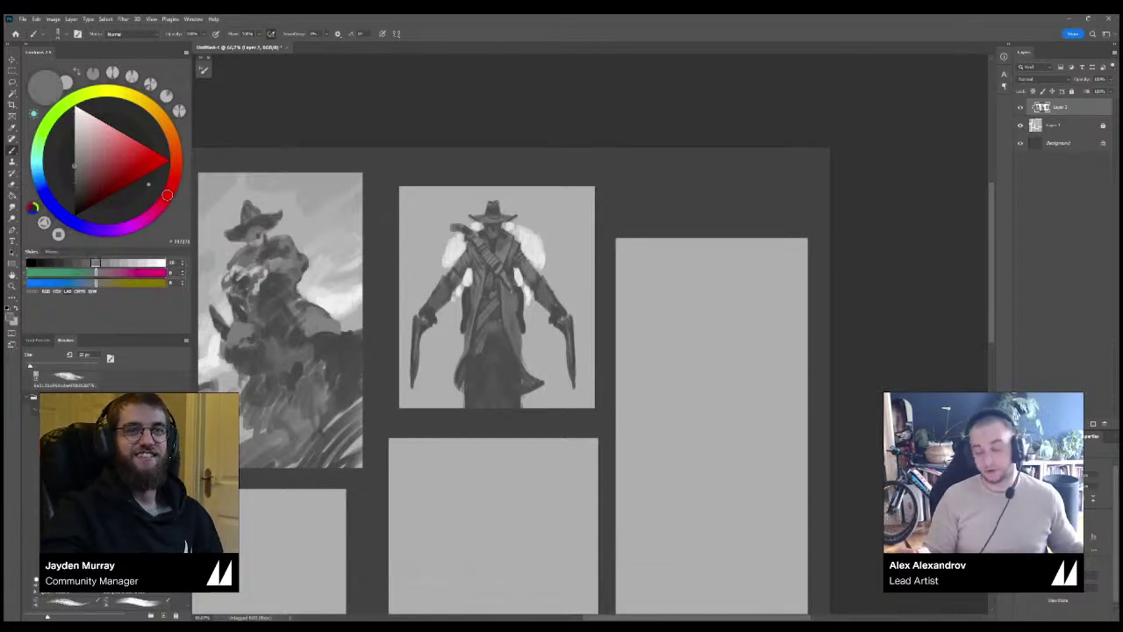
pyautogui.keyDown('alt'); pyautogui.click(497, 298); pyautogui.keyUp('alt')
pyautogui.keyDown('alt'); pyautogui.click(496, 303); pyautogui.keyUp('alt')
pyautogui.press('[')
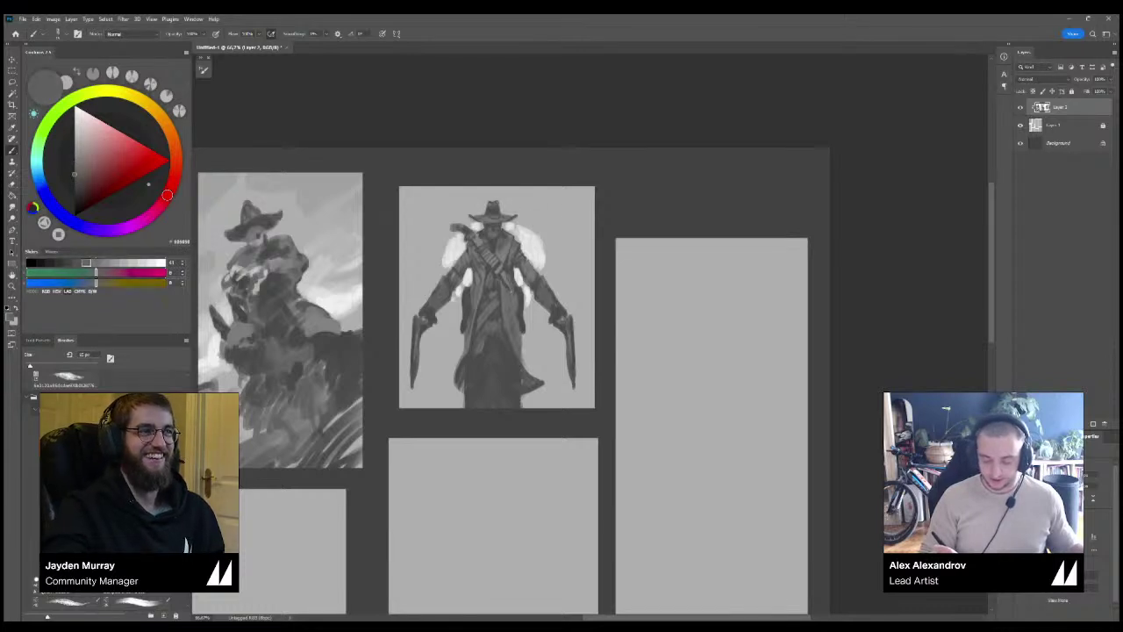
pyautogui.keyDown('alt'); pyautogui.click(503, 275); pyautogui.keyUp('alt')
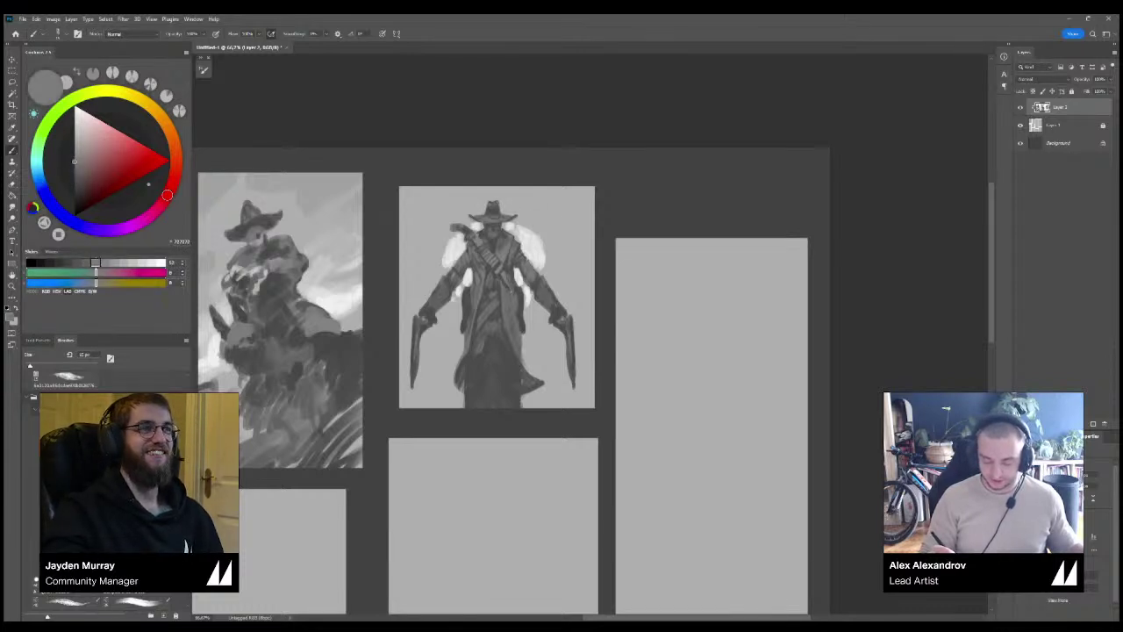
pyautogui.keyDown('alt'); pyautogui.click(521, 297); pyautogui.keyUp('alt')
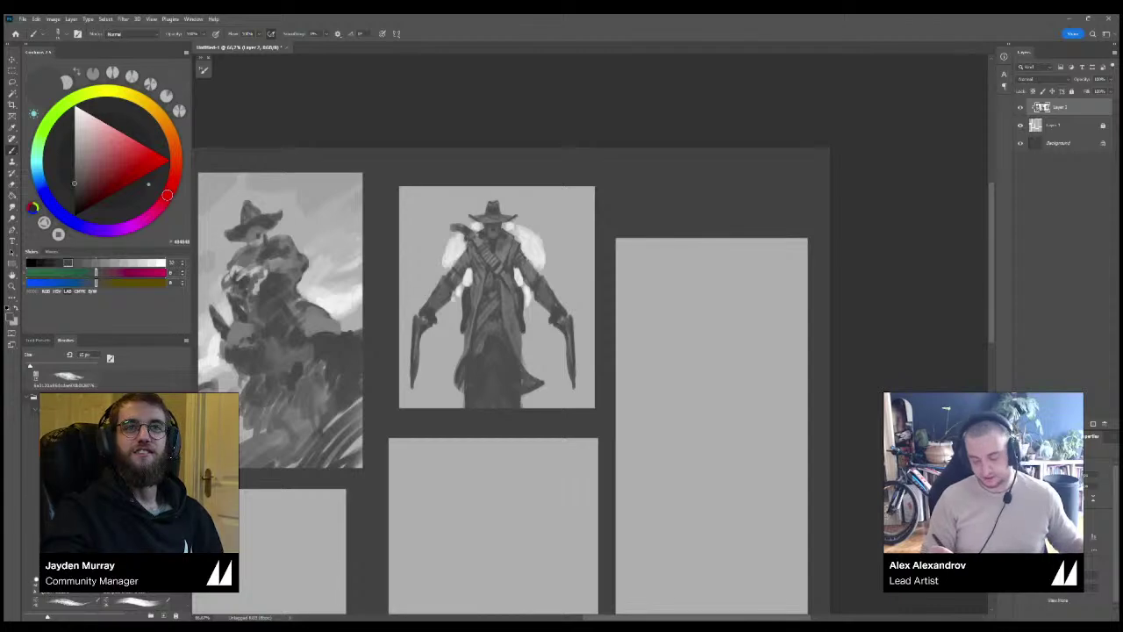
# Build up the glow around the gunslinger's shoulders with a larger brush and light greys sampled from it.
pyautogui.keyDown('alt'); pyautogui.click(531, 249); pyautogui.keyUp('alt')
pyautogui.press(']')
pyautogui.press(']')
pyautogui.press(']')
pyautogui.hotkey('ctrl', '-')
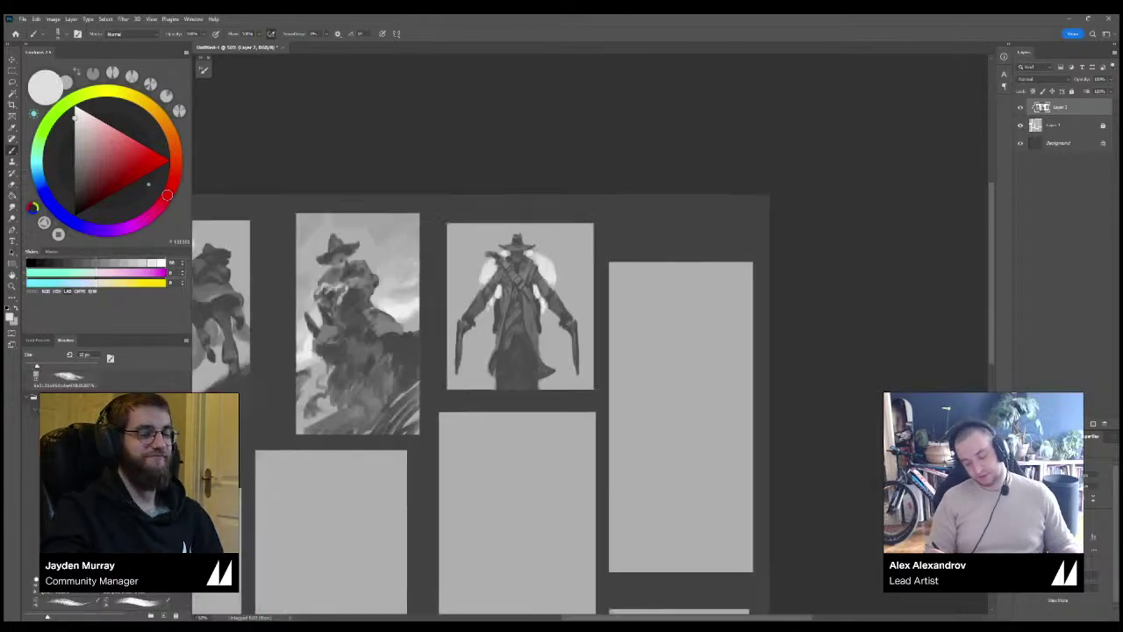
pyautogui.hotkey('ctrl', '-')
pyautogui.hotkey('ctrl', '-')
pyautogui.hotkey('ctrl', '+')
pyautogui.hotkey('ctrl', '+')
pyautogui.moveTo(666, 127); pyautogui.dragTo(536, 295)
pyautogui.keyDown('alt'); pyautogui.click(559, 243); pyautogui.keyUp('alt')
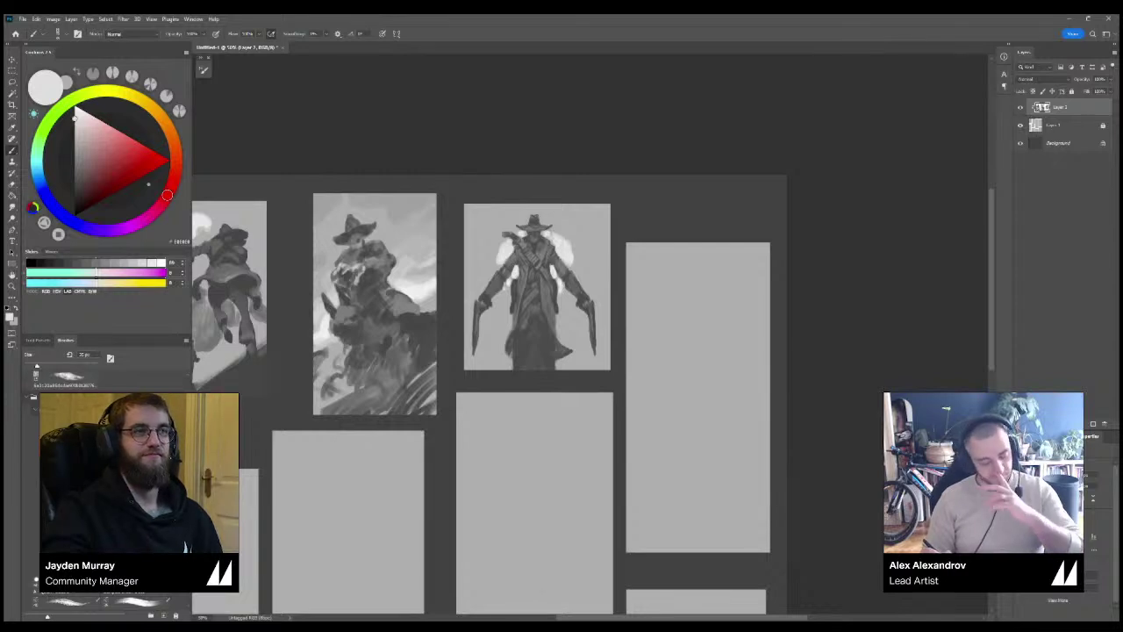
pyautogui.keyDown('alt'); pyautogui.click(562, 249); pyautogui.keyUp('alt')
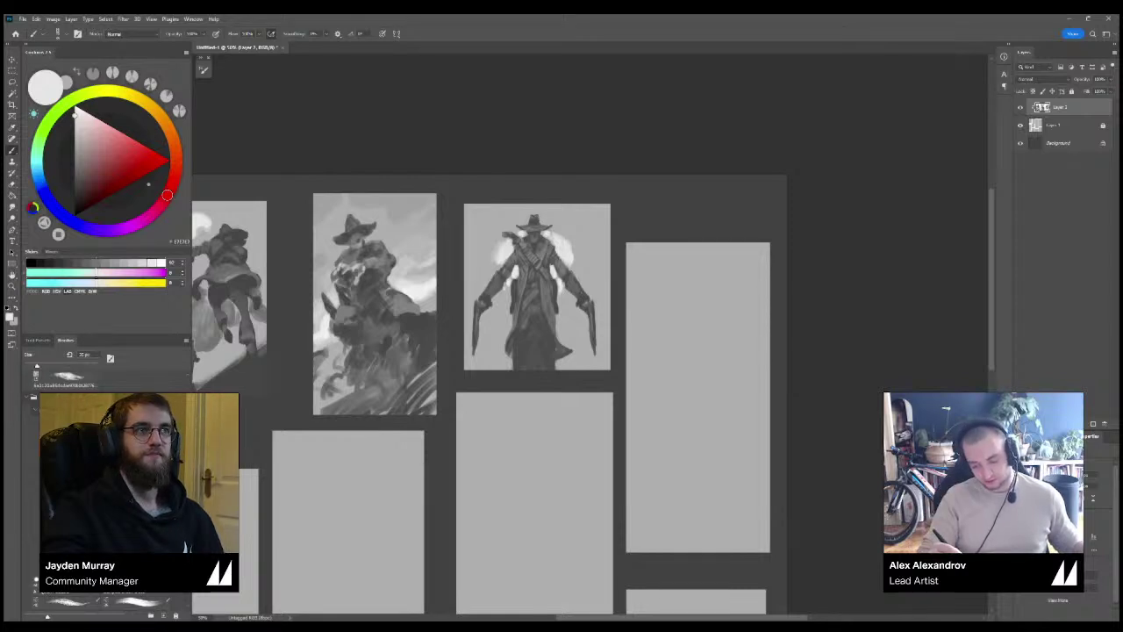
# Try broad light strokes across the upper background on both sides of the hat, and undo them.
pyautogui.moveTo(486, 221); pyautogui.dragTo(480, 205)
pyautogui.moveTo(589, 206); pyautogui.dragTo(581, 223)
pyautogui.moveTo(498, 205); pyautogui.dragTo(528, 205)
pyautogui.moveTo(579, 206)
pyautogui.mouseDown()
pyautogui.moveTo(561, 221)
pyautogui.moveTo(553, 213)
pyautogui.moveTo(570, 246)
pyautogui.mouseUp()
pyautogui.hotkey('ctrl', 'z')
pyautogui.hotkey('ctrl', 'z')
pyautogui.hotkey('ctrl', 'z')
# Soften the outer edges of the glow on both sides of the shoulders with light greys sampled from the background around it.
pyautogui.keyDown('alt'); pyautogui.click(574, 231); pyautogui.keyUp('alt')
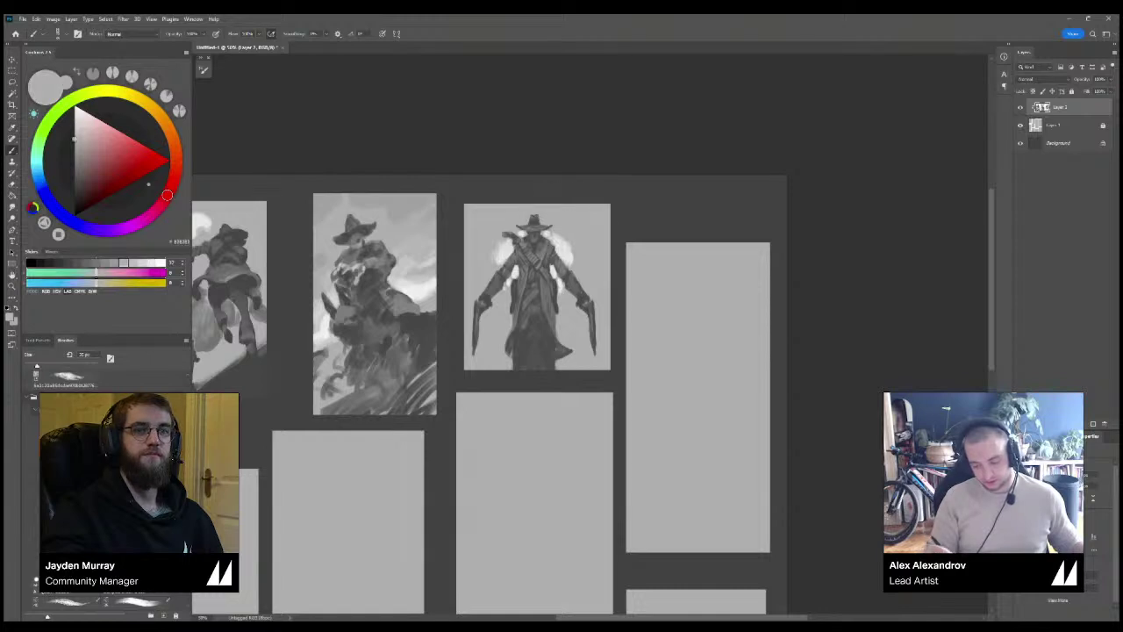
pyautogui.moveTo(502, 242); pyautogui.dragTo(496, 261)
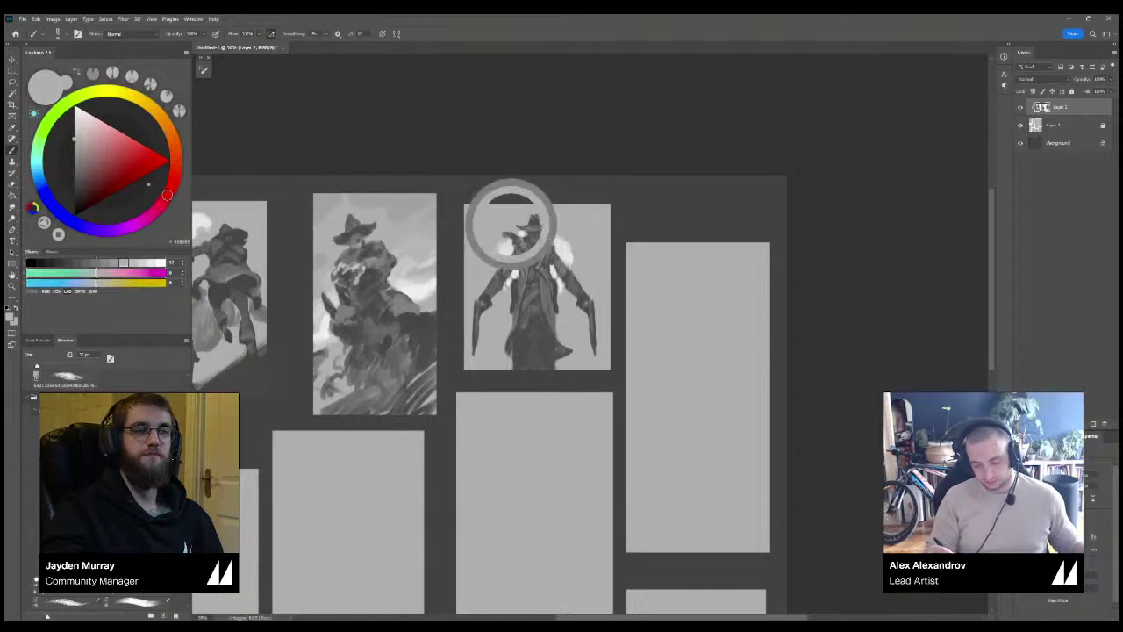
pyautogui.moveTo(569, 242); pyautogui.dragTo(574, 263)
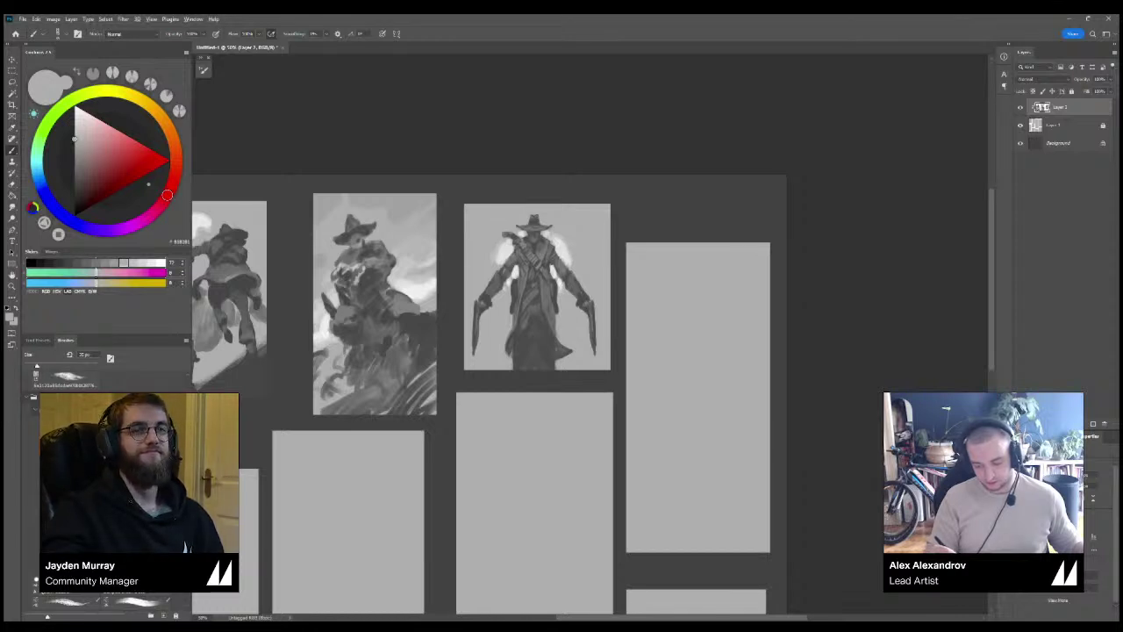
pyautogui.press('x')
pyautogui.keyDown('alt'); pyautogui.click(492, 239); pyautogui.keyUp('alt')
pyautogui.moveTo(502, 243); pyautogui.dragTo(493, 263)
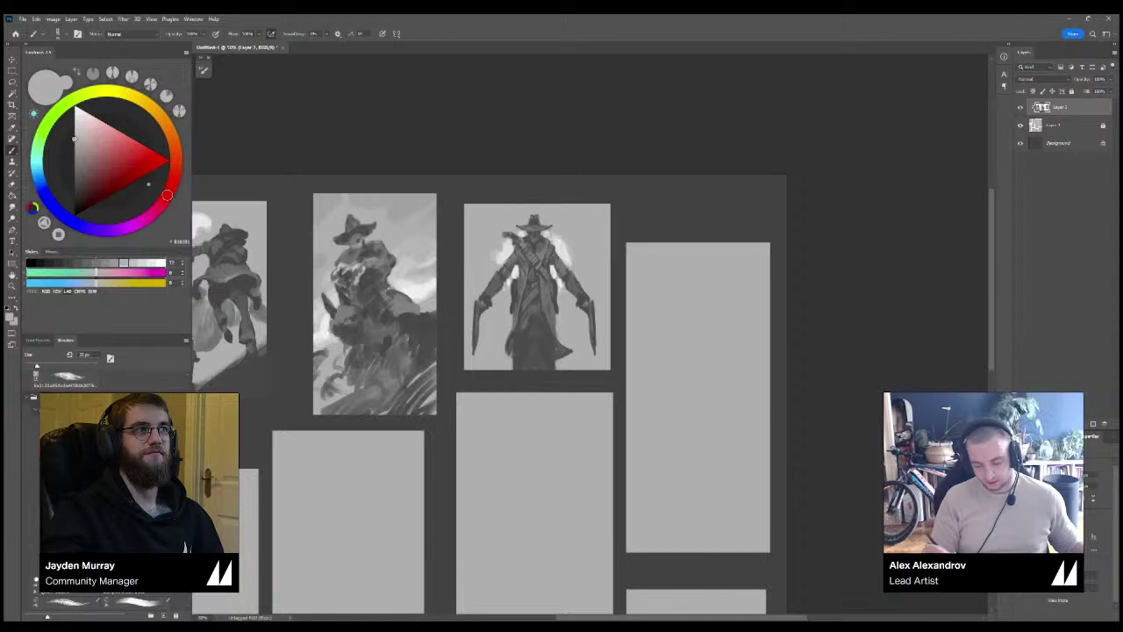
pyautogui.press('x')
pyautogui.keyDown('alt'); pyautogui.click(578, 251); pyautogui.keyUp('alt')
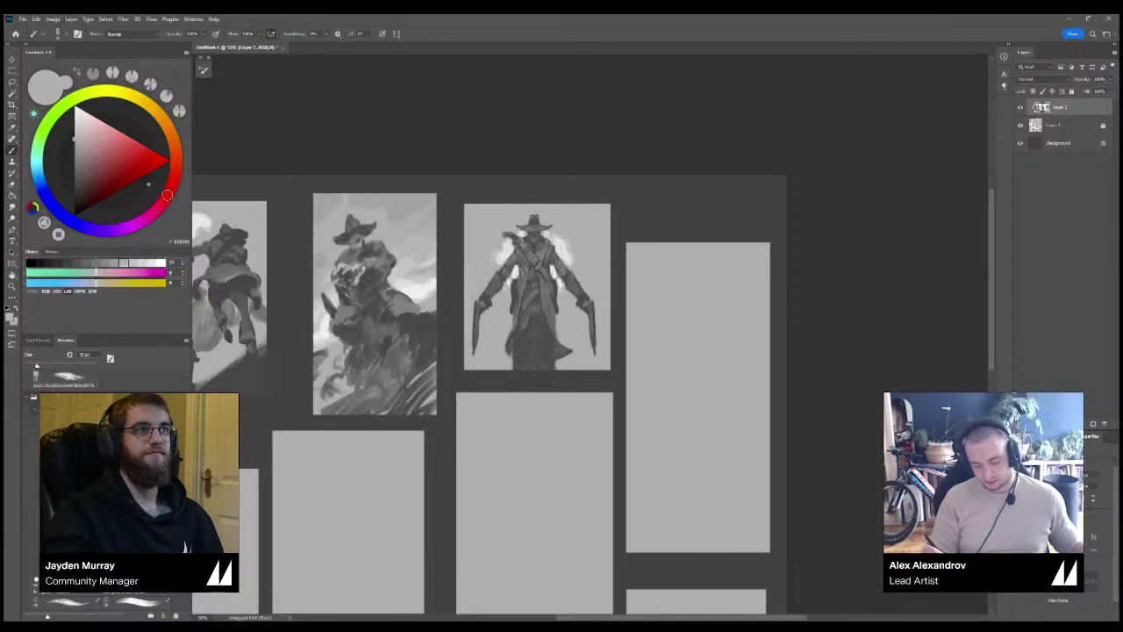
pyautogui.keyDown('alt'); pyautogui.click(566, 250); pyautogui.keyUp('alt')
pyautogui.keyDown('alt'); pyautogui.click(579, 251); pyautogui.keyUp('alt')
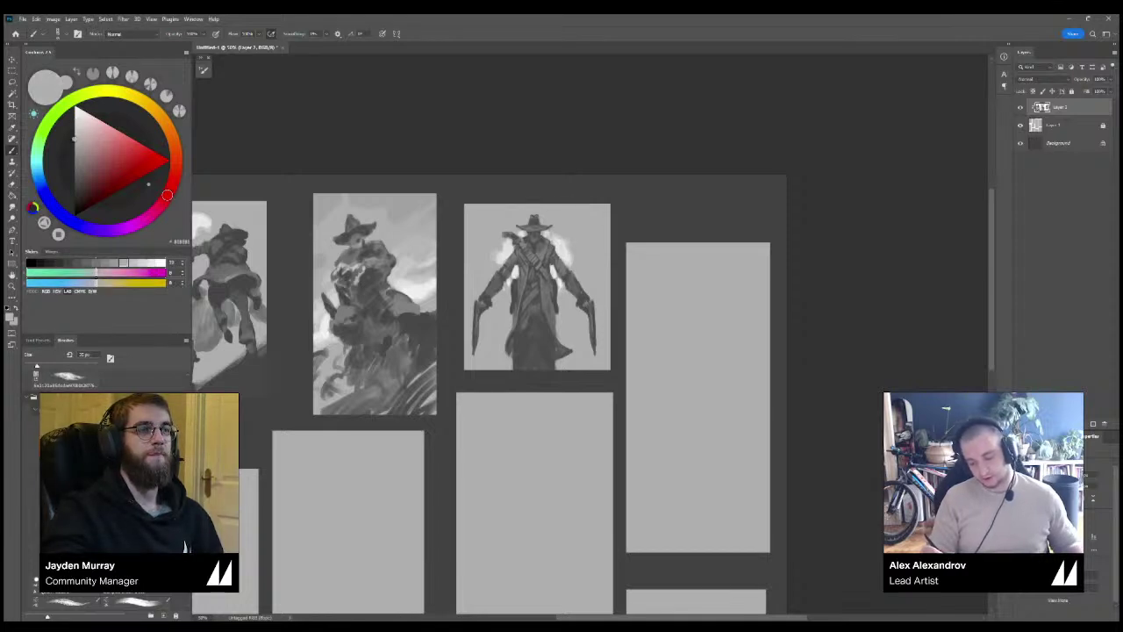
# Paint light grey mist across the lower background on both sides of the coat with a light tone sampled beside the waist.
pyautogui.keyDown('alt'); pyautogui.click(560, 280); pyautogui.keyUp('alt')
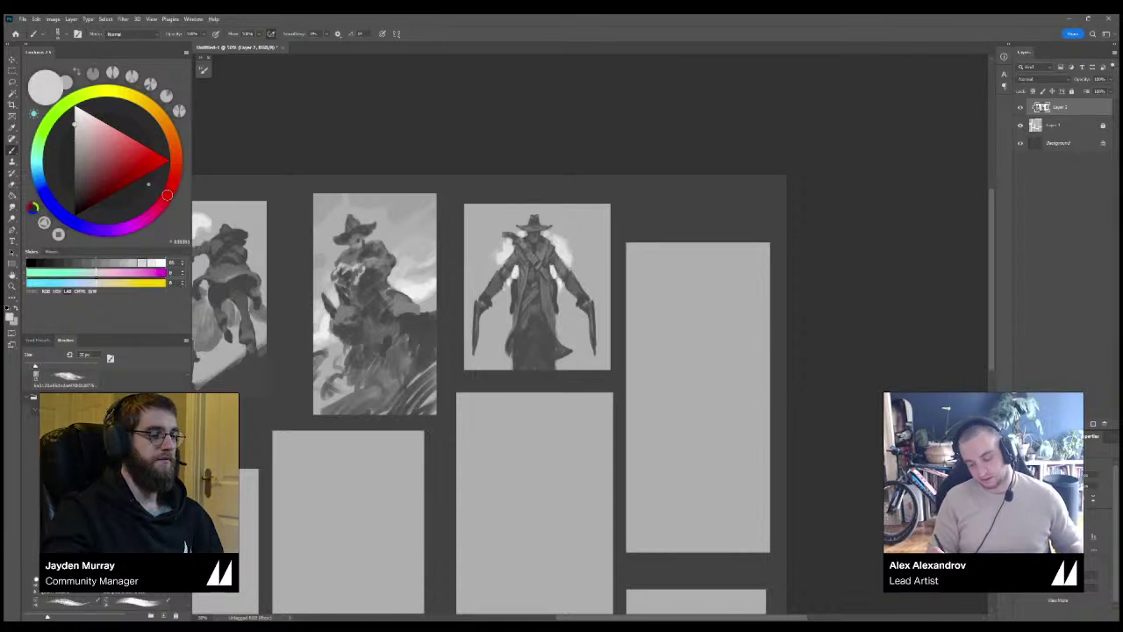
pyautogui.press(']')
pyautogui.moveTo(607, 367)
pyautogui.mouseDown()
pyautogui.moveTo(561, 362)
pyautogui.moveTo(586, 350)
pyautogui.moveTo(573, 344)
pyautogui.moveTo(607, 342)
pyautogui.mouseUp()
pyautogui.press('[')
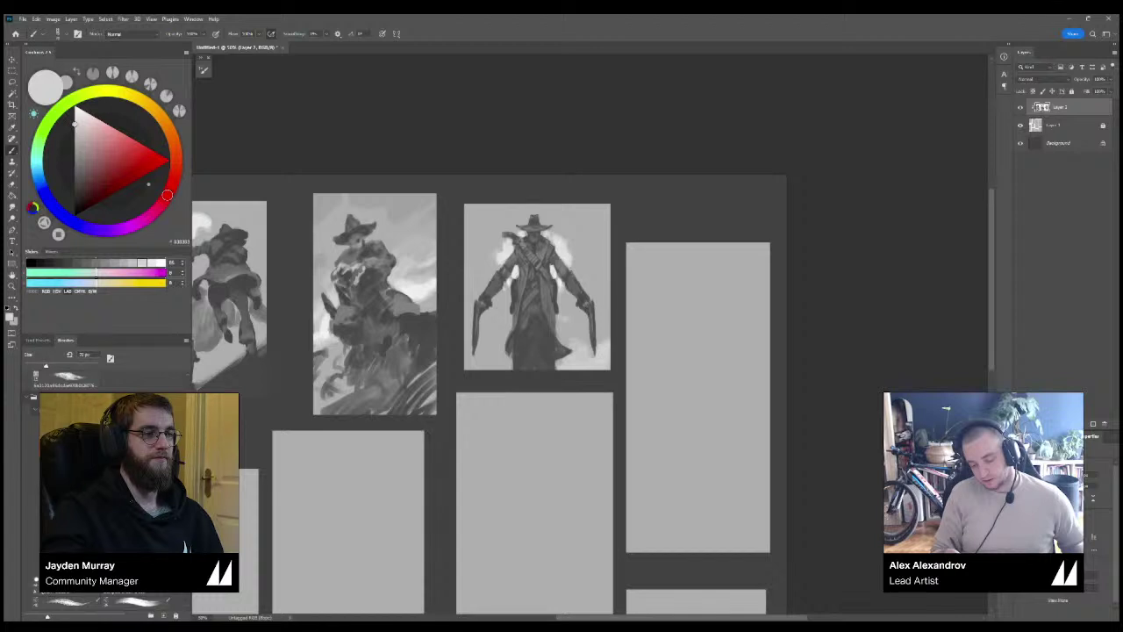
pyautogui.moveTo(504, 365)
pyautogui.mouseDown()
pyautogui.moveTo(476, 364)
pyautogui.moveTo(501, 346)
pyautogui.moveTo(490, 333)
pyautogui.mouseUp()
pyautogui.press(']')
pyautogui.moveTo(580, 338); pyautogui.dragTo(560, 330)
pyautogui.press(']')
pyautogui.moveTo(602, 333); pyautogui.dragTo(607, 322)
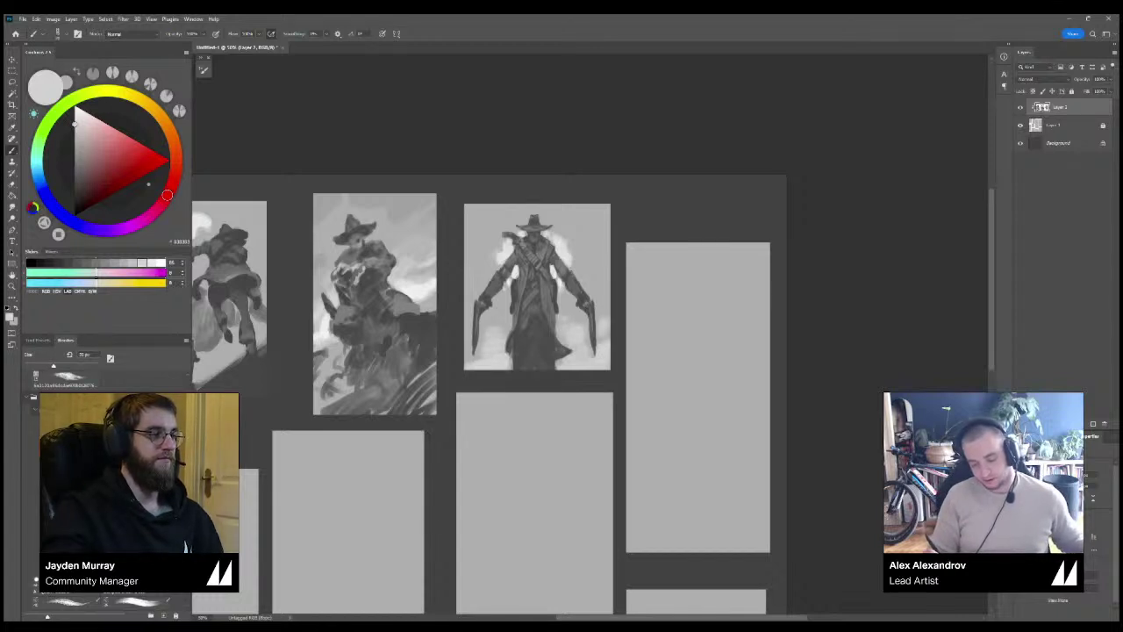
# Block in a tall dark shape between the coat hem and the pistol with a dark grey sampled from the coat.
pyautogui.keyDown('alt'); pyautogui.click(572, 350); pyautogui.keyUp('alt')
pyautogui.keyDown('alt'); pyautogui.click(553, 349); pyautogui.keyUp('alt')
pyautogui.press(']')
pyautogui.moveTo(578, 367); pyautogui.dragTo(584, 342)
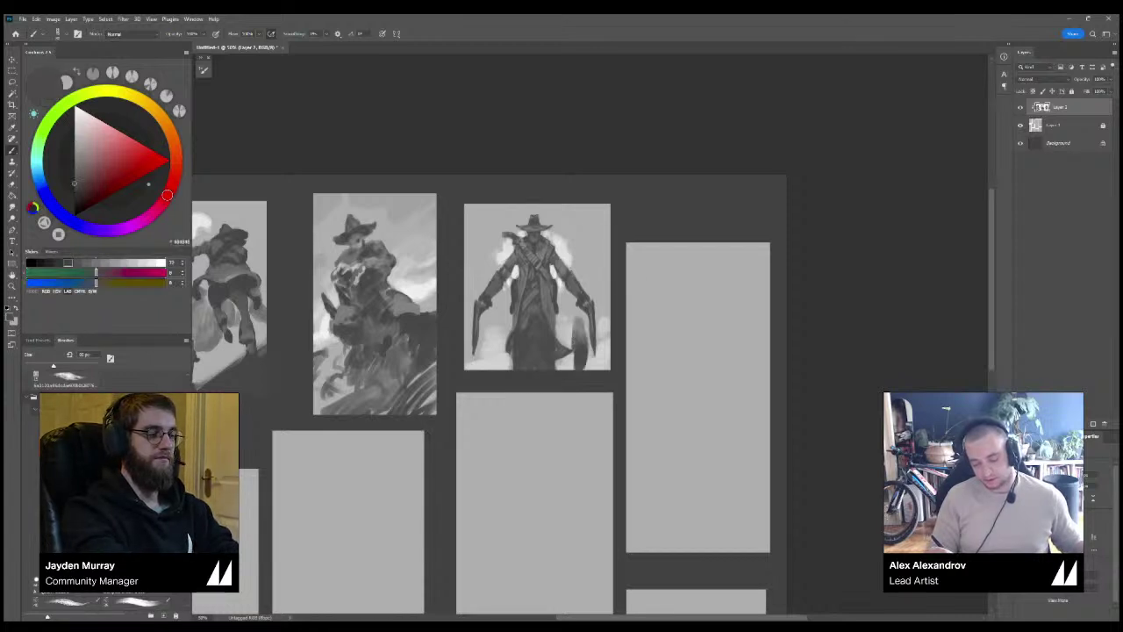
# Carve away part of the lower coat with light grey sampled from the background to narrow the silhouette around a leg.
pyautogui.keyDown('alt'); pyautogui.click(503, 337); pyautogui.keyUp('alt')
pyautogui.moveTo(514, 328); pyautogui.dragTo(513, 369)
pyautogui.moveTo(530, 338)
pyautogui.mouseDown()
pyautogui.moveTo(530, 356)
pyautogui.moveTo(531, 319)
pyautogui.moveTo(534, 368)
pyautogui.mouseUp()
pyautogui.hotkey('ctrl', 'z')
pyautogui.keyDown('alt'); pyautogui.click(503, 338); pyautogui.keyUp('alt')
pyautogui.moveTo(534, 316)
pyautogui.mouseDown()
pyautogui.moveTo(536, 347)
pyautogui.moveTo(518, 355)
pyautogui.moveTo(524, 370)
pyautogui.moveTo(546, 368)
pyautogui.mouseUp()
# Rework the leg and flaring coat tail with dark greys sampled from the coat, undoing the stray stroke.
pyautogui.keyDown('alt'); pyautogui.click(548, 329); pyautogui.keyUp('alt')
pyautogui.moveTo(537, 304)
pyautogui.mouseDown()
pyautogui.moveTo(535, 350)
pyautogui.moveTo(559, 358)
pyautogui.moveTo(511, 348)
pyautogui.mouseUp()
pyautogui.keyDown('alt'); pyautogui.click(533, 328); pyautogui.keyUp('alt')
pyautogui.hotkey('ctrl', 'z')
pyautogui.keyDown('alt'); pyautogui.click(547, 328); pyautogui.keyUp('alt')
pyautogui.keyDown('alt'); pyautogui.click(560, 365); pyautogui.keyUp('alt')
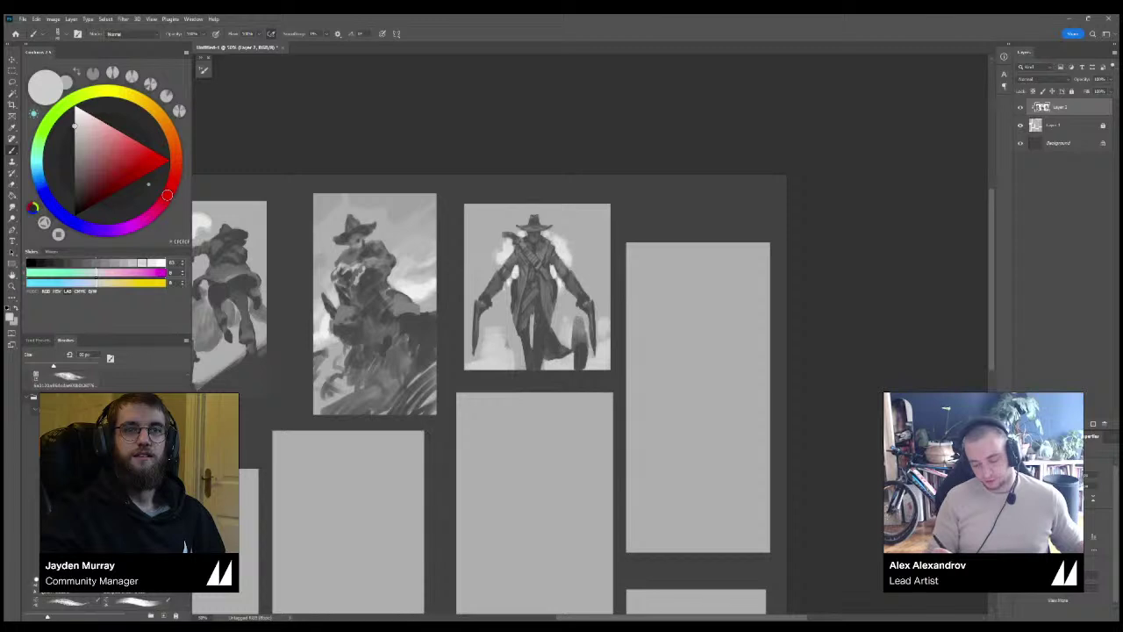
# Reshape the dark form beside the coat tail, adding dark strokes and cutting into it with sampled light grey using a smaller brush.
pyautogui.press('x')
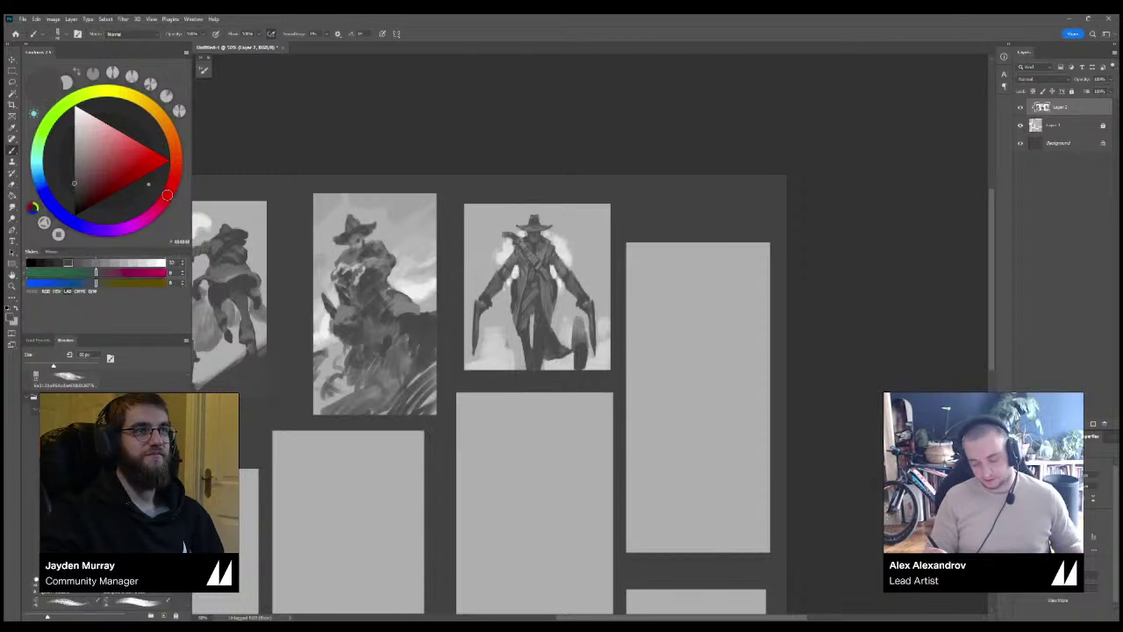
pyautogui.moveTo(571, 319)
pyautogui.mouseDown()
pyautogui.moveTo(580, 363)
pyautogui.moveTo(569, 349)
pyautogui.mouseUp()
pyautogui.press('[')
pyautogui.keyDown('alt'); pyautogui.click(588, 361); pyautogui.keyUp('alt')
pyautogui.keyDown('alt'); pyautogui.click(578, 344); pyautogui.keyUp('alt')
pyautogui.press('x')
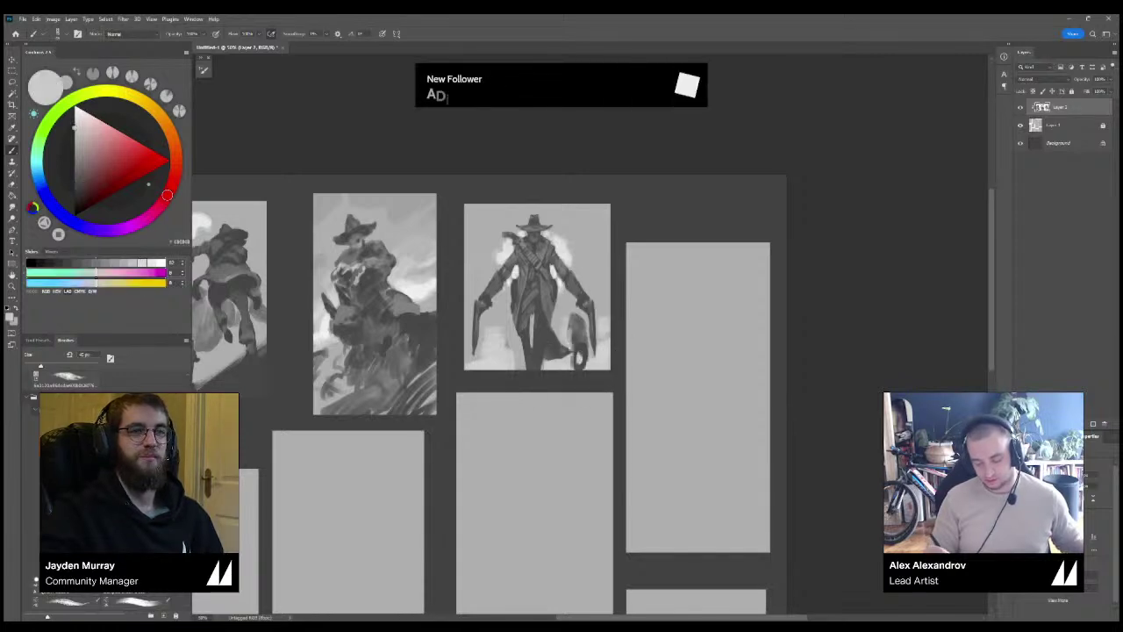
# Extend the dark form beside the pistol with a small coat-grey stroke and sample mid greys from it to shade its body.
pyautogui.keyDown('alt'); pyautogui.click(571, 351); pyautogui.keyUp('alt')
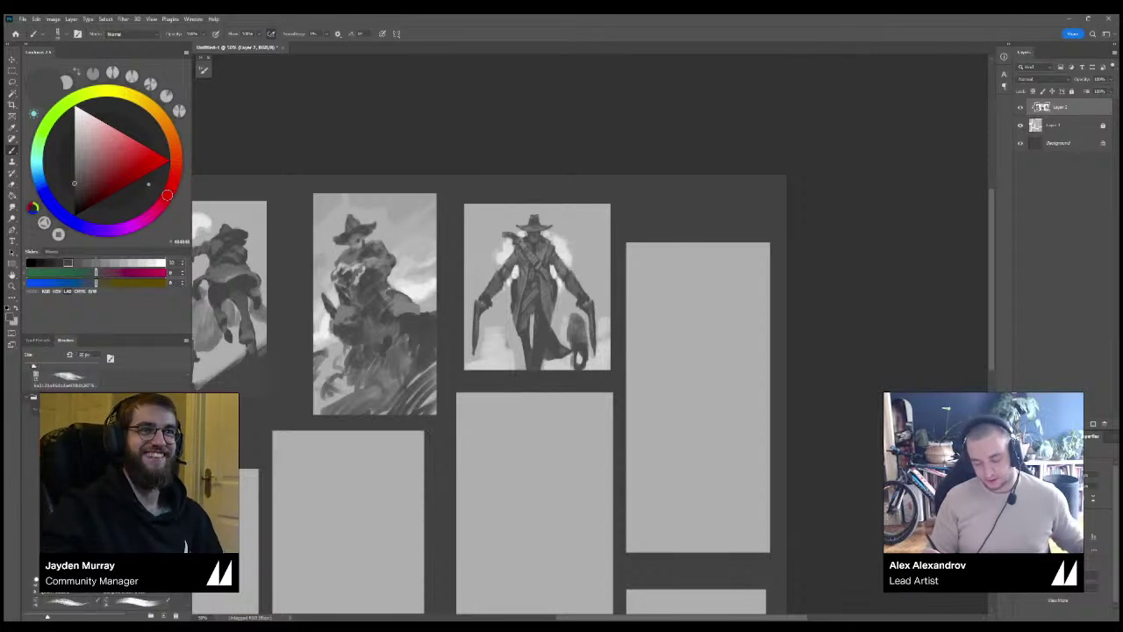
pyautogui.moveTo(598, 333); pyautogui.dragTo(602, 336)
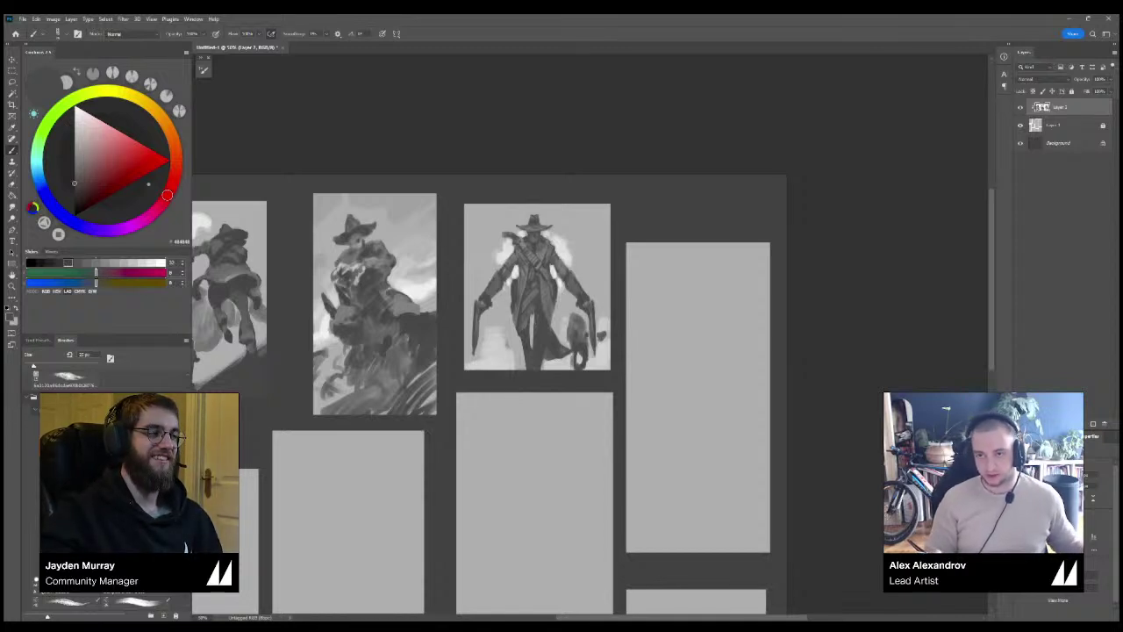
pyautogui.keyDown('alt'); pyautogui.click(585, 332); pyautogui.keyUp('alt')
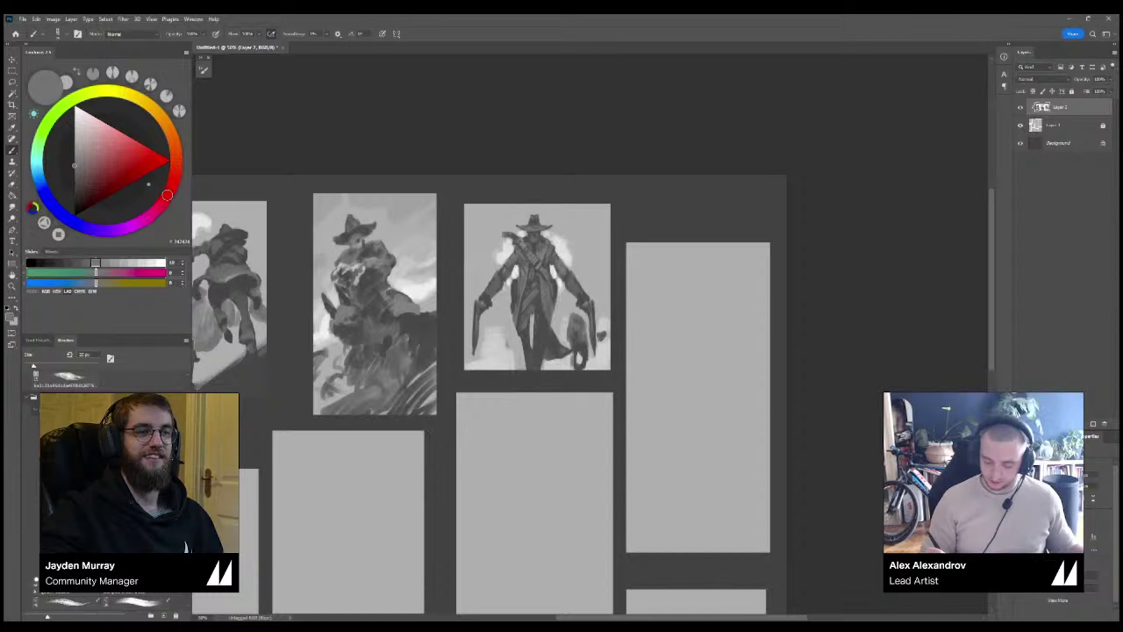
pyautogui.keyDown('alt'); pyautogui.click(579, 332); pyautogui.keyUp('alt')
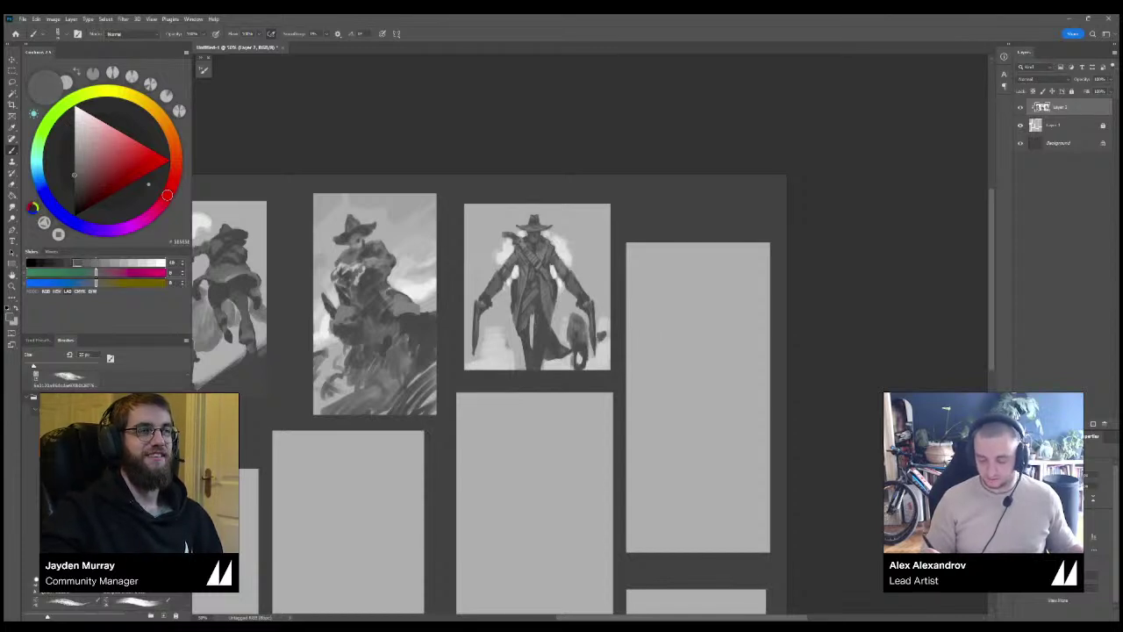
# Clean up the glow's edge beside the third figure's shoulder with light greys sampled from the glow and background.
pyautogui.keyDown('alt'); pyautogui.click(498, 250); pyautogui.keyUp('alt')
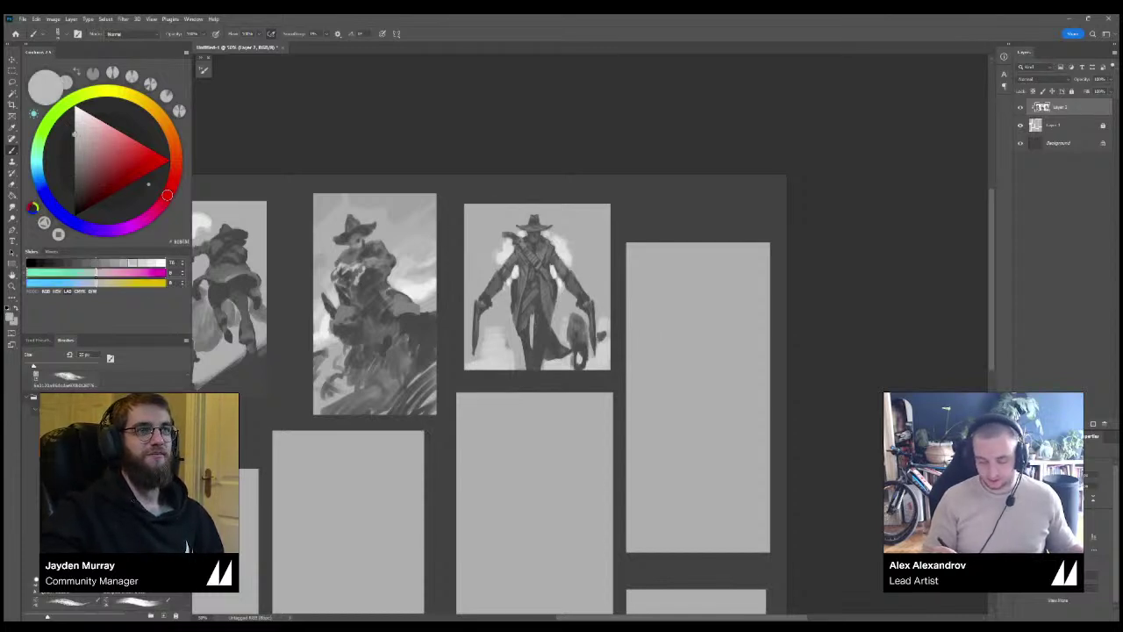
pyautogui.keyDown('alt'); pyautogui.click(505, 250); pyautogui.keyUp('alt')
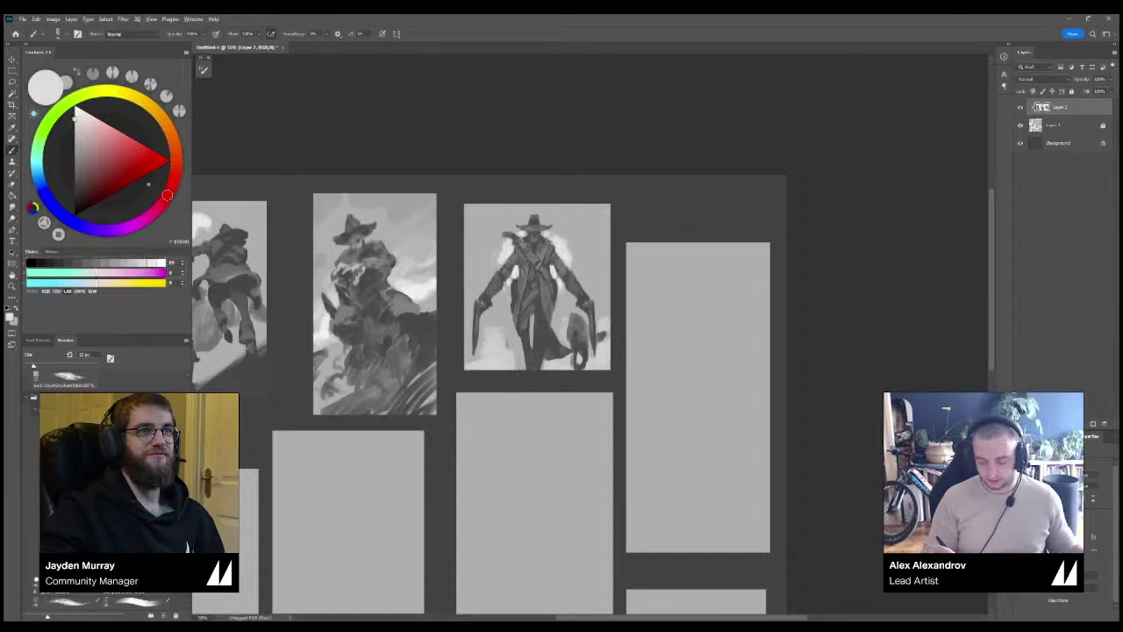
pyautogui.keyDown('alt'); pyautogui.click(493, 244); pyautogui.keyUp('alt')
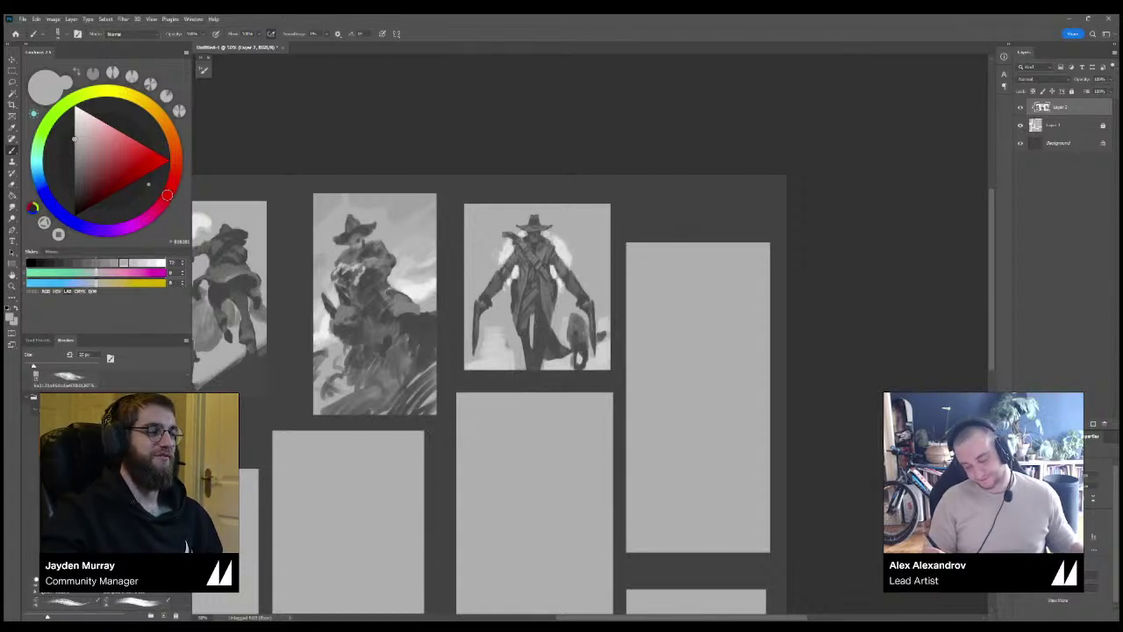
# Soften the mist along the bottom of the third frame with a larger brush and light greys sampled from the background.
pyautogui.press(']')
pyautogui.press(']')
pyautogui.press(']')
pyautogui.moveTo(473, 358)
pyautogui.mouseDown()
pyautogui.moveTo(520, 358)
pyautogui.moveTo(488, 343)
pyautogui.moveTo(486, 356)
pyautogui.mouseUp()
pyautogui.keyDown('alt'); pyautogui.click(487, 366); pyautogui.keyUp('alt')
pyautogui.keyDown('alt'); pyautogui.click(493, 326); pyautogui.keyUp('alt')
pyautogui.keyDown('alt'); pyautogui.click(490, 356); pyautogui.keyUp('alt')
pyautogui.keyDown('alt'); pyautogui.click(603, 325); pyautogui.keyUp('alt')
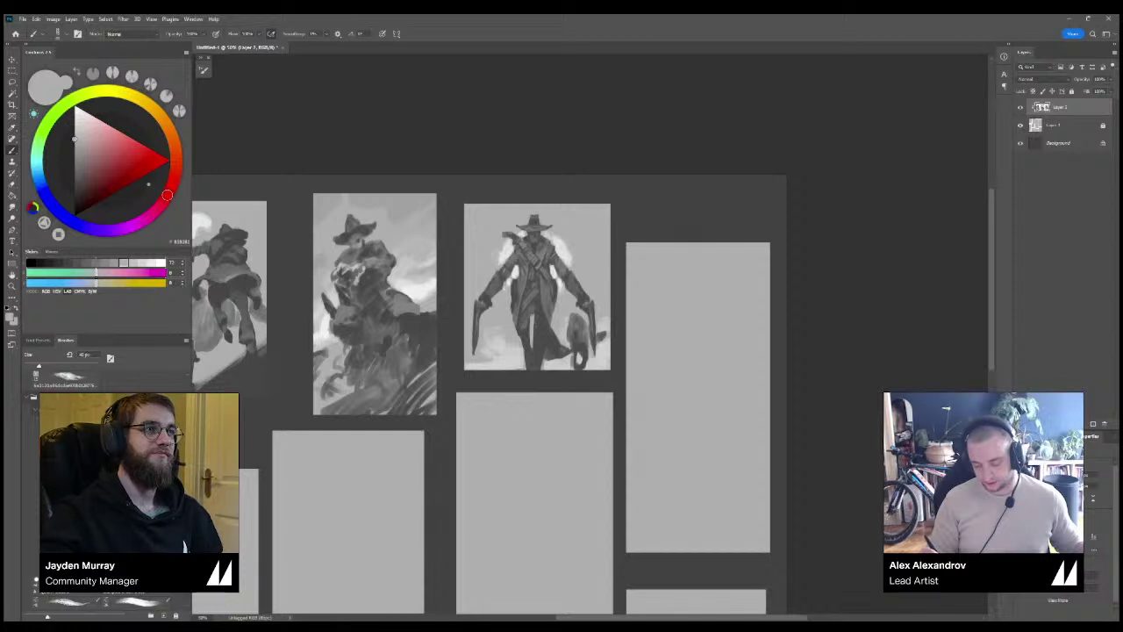
pyautogui.moveTo(604, 341); pyautogui.dragTo(608, 350)
pyautogui.keyDown('alt'); pyautogui.click(598, 356); pyautogui.keyUp('alt')
pyautogui.moveTo(556, 326); pyautogui.dragTo(558, 335)
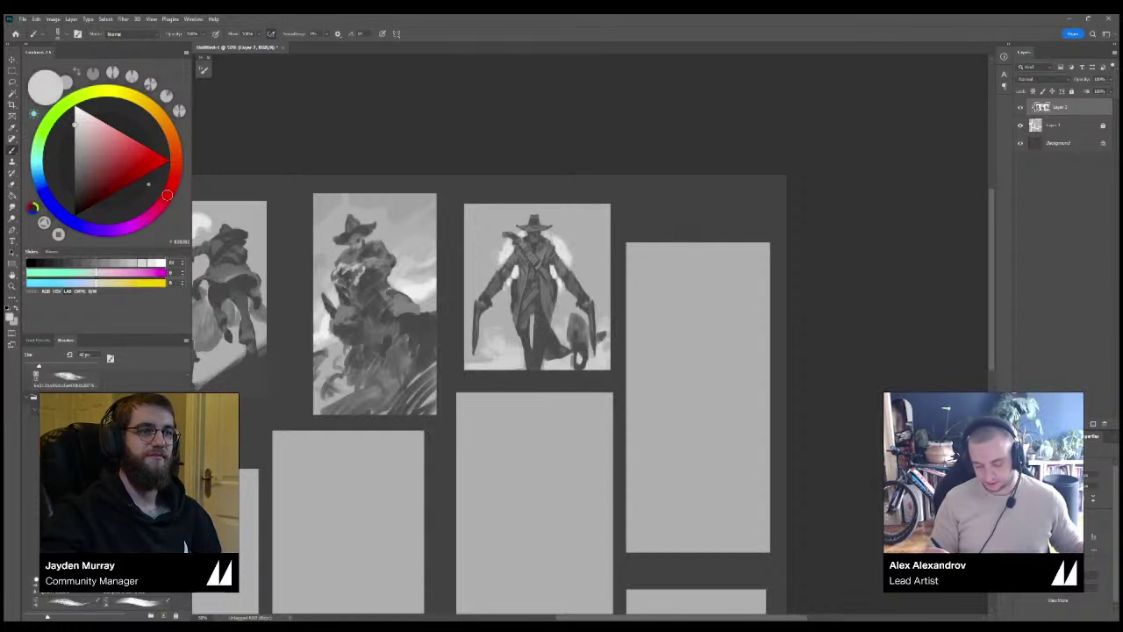
# Rework the lower coat and upper leg of the third figure with mid and dark greys sampled from the coat.
pyautogui.keyDown('alt'); pyautogui.click(529, 306); pyautogui.keyUp('alt')
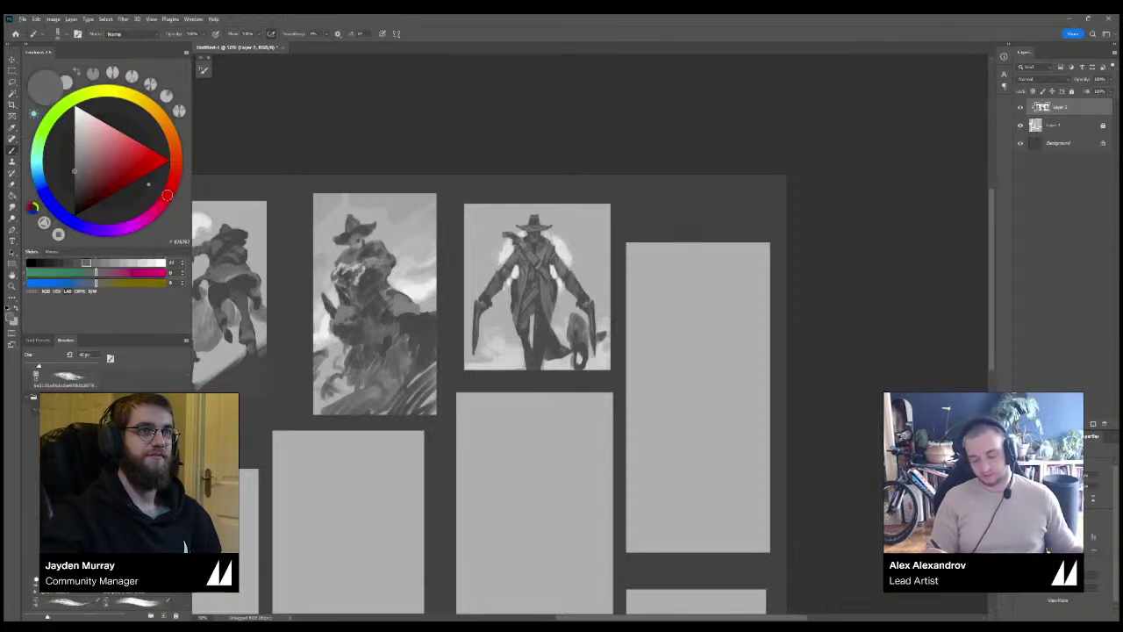
pyautogui.moveTo(528, 316)
pyautogui.mouseDown()
pyautogui.moveTo(528, 332)
pyautogui.moveTo(520, 325)
pyautogui.mouseUp()
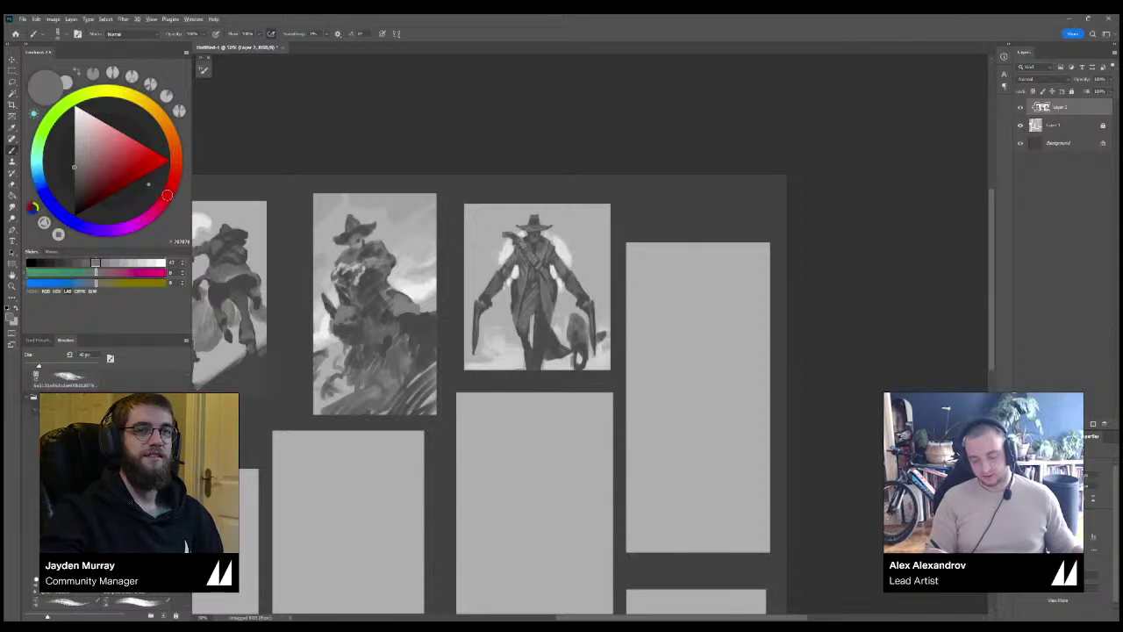
pyautogui.keyDown('alt'); pyautogui.click(525, 321); pyautogui.keyUp('alt')
pyautogui.keyDown('alt'); pyautogui.click(526, 319); pyautogui.keyUp('alt')
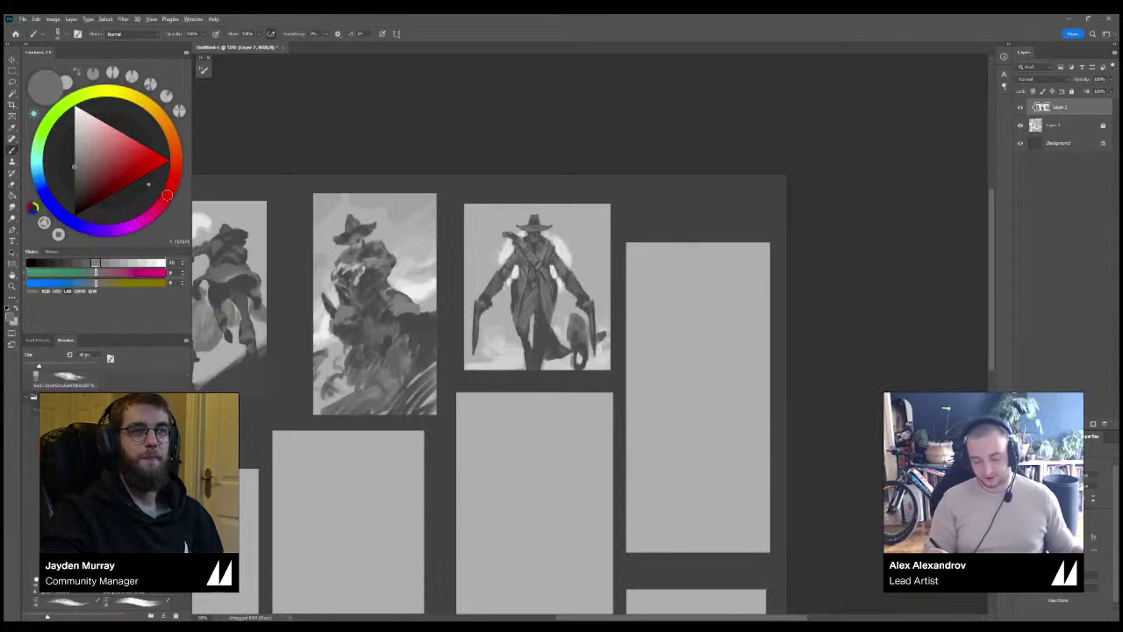
pyautogui.keyDown('alt'); pyautogui.click(527, 318); pyautogui.keyUp('alt')
pyautogui.keyDown('alt'); pyautogui.click(535, 309); pyautogui.keyUp('alt')
pyautogui.moveTo(533, 300); pyautogui.dragTo(535, 310)
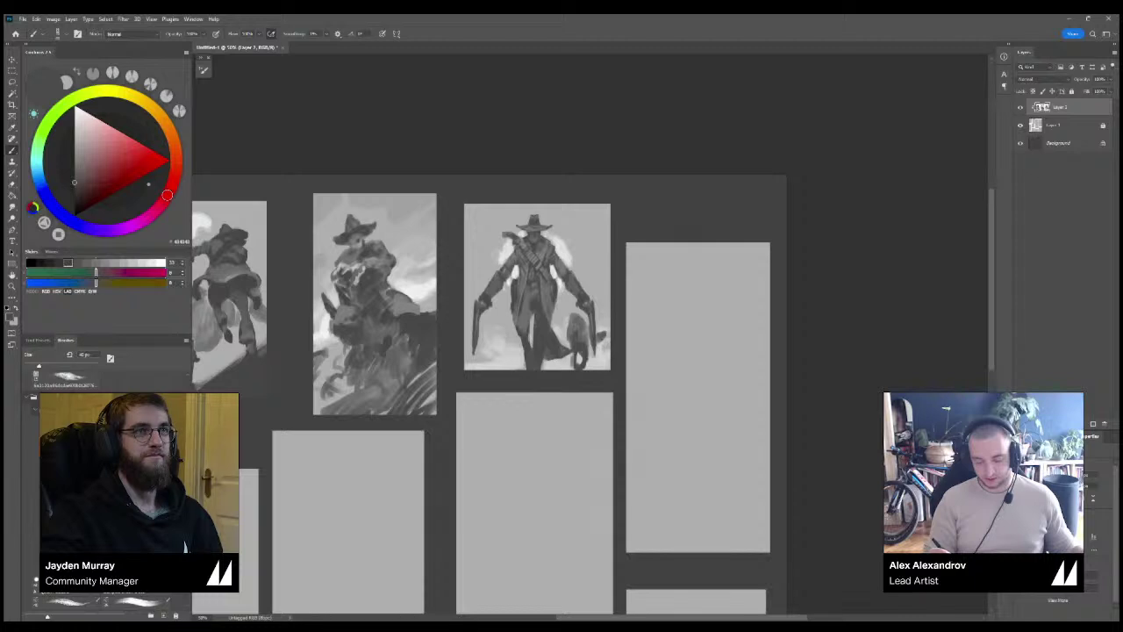
# Touch up the gap between the arm and coat waist with light and dark greys sampled around it.
pyautogui.keyDown('alt'); pyautogui.click(515, 269); pyautogui.keyUp('alt')
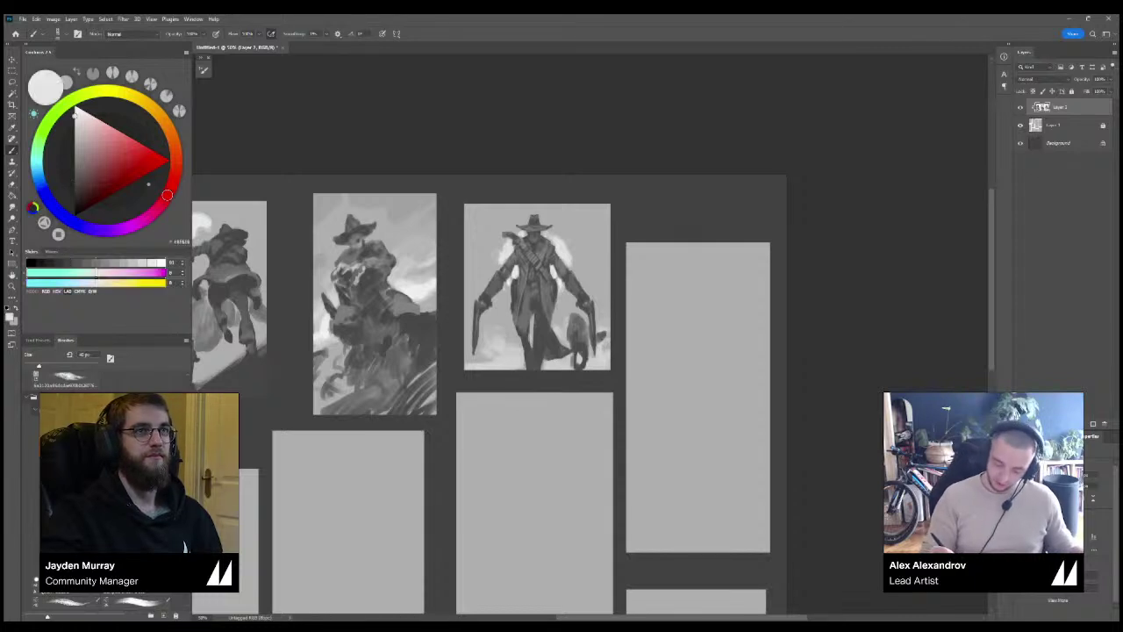
pyautogui.keyDown('alt'); pyautogui.click(521, 269); pyautogui.keyUp('alt')
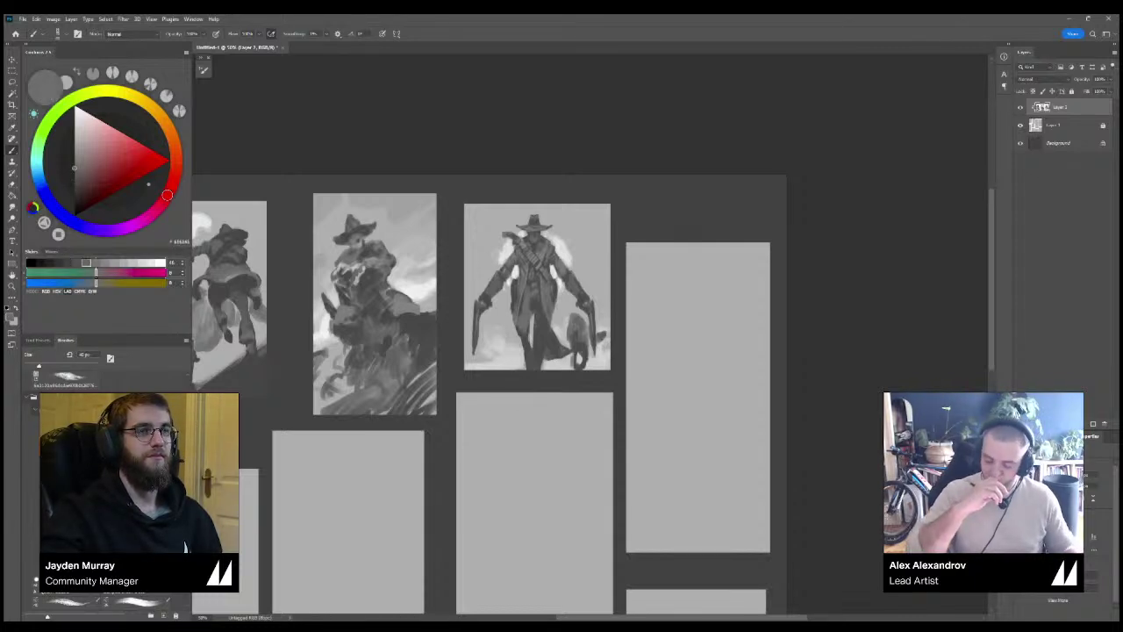
pyautogui.keyDown('alt'); pyautogui.click(528, 273); pyautogui.keyUp('alt')
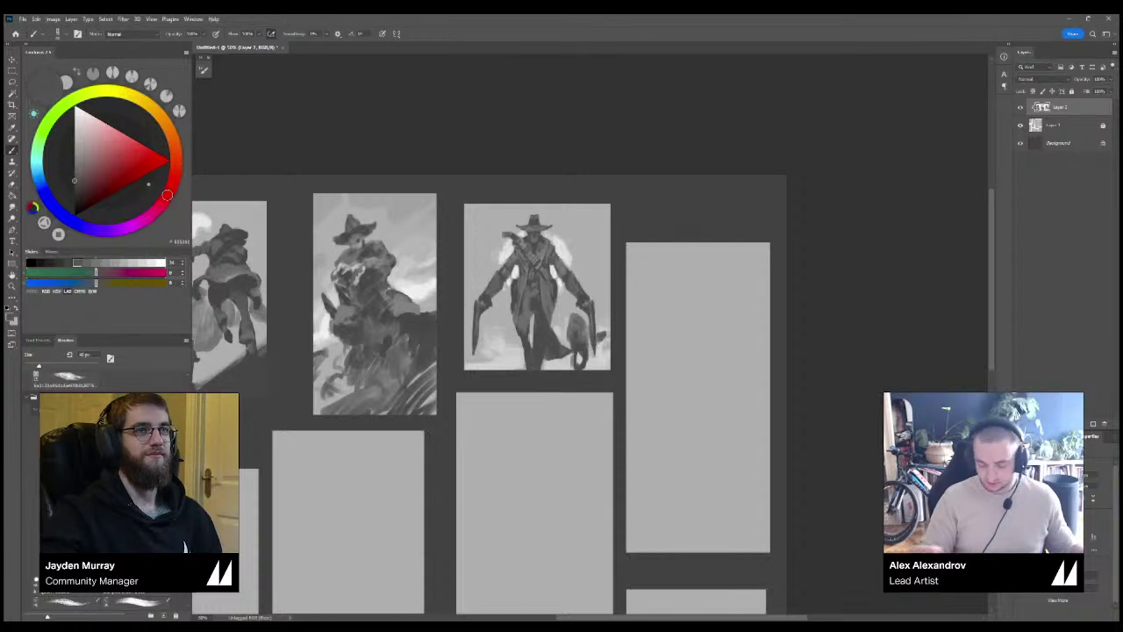
pyautogui.hotkey('ctrl', '+')
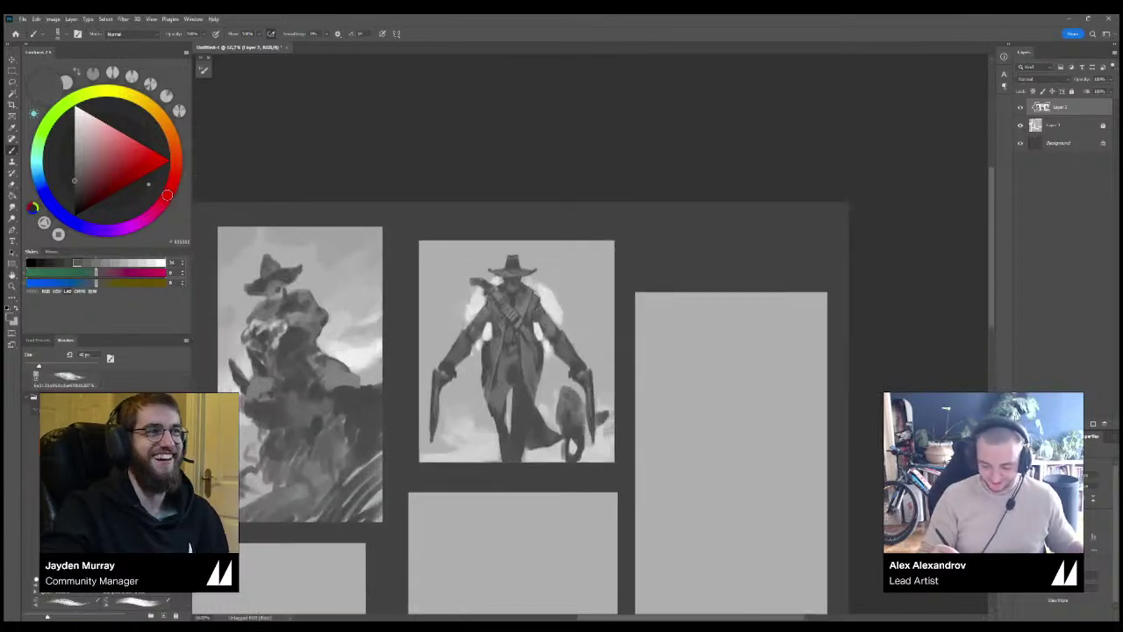
pyautogui.hotkey('ctrl', '-')
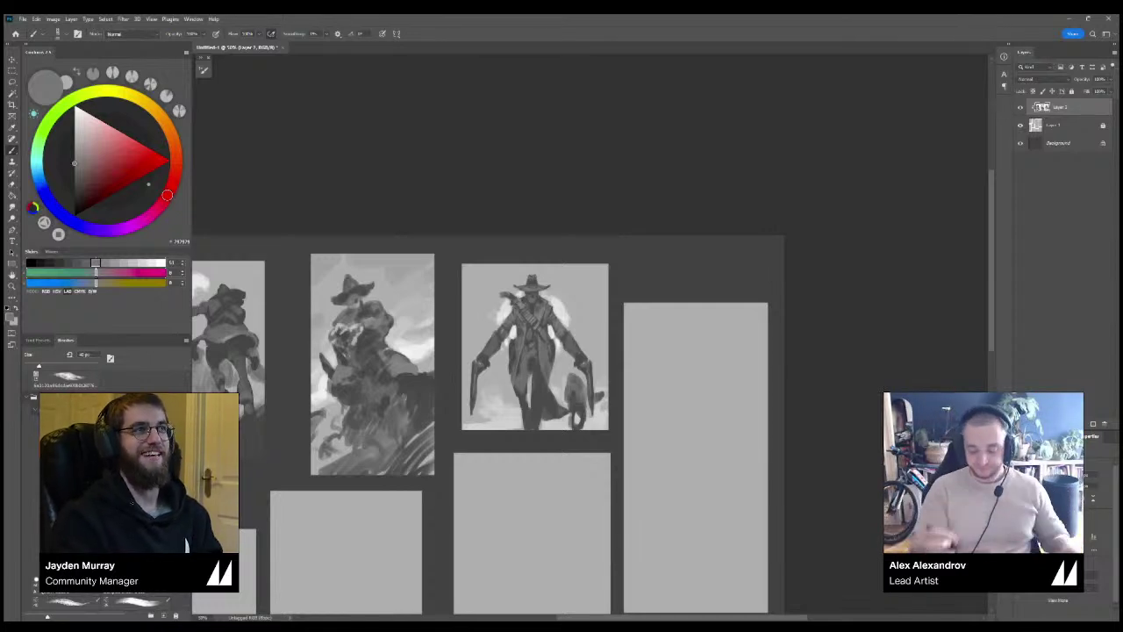
# Darken the lower coat between the third figure's legs with a larger brush and a dark grey.
pyautogui.keyDown('alt'); pyautogui.click(696, 421); pyautogui.keyUp('alt')
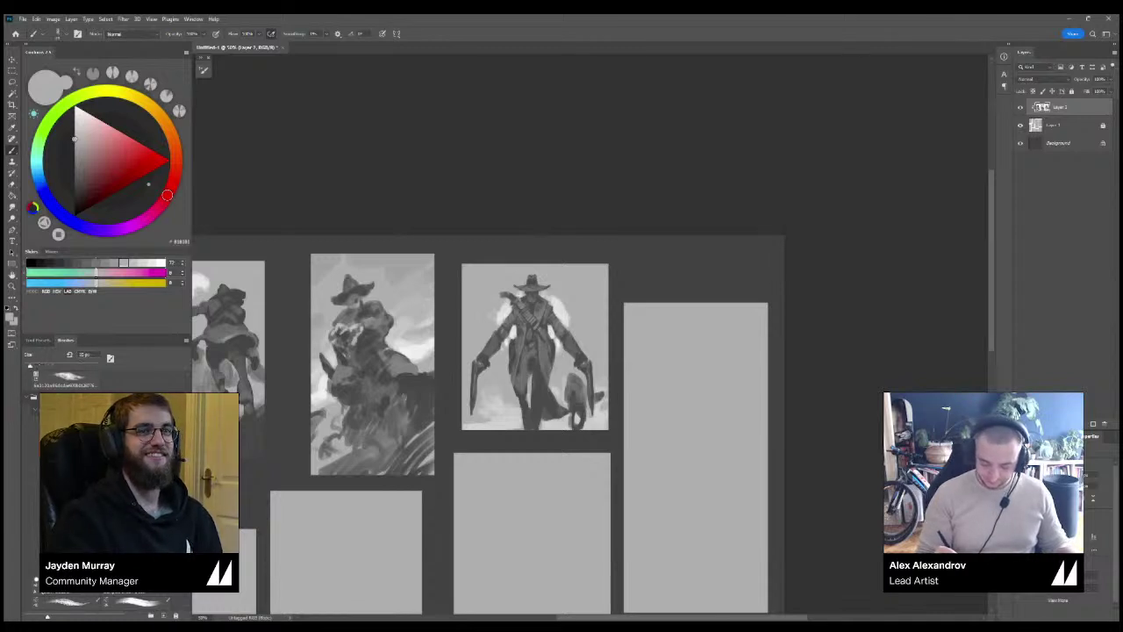
pyautogui.hotkey('ctrl', '-')
pyautogui.hotkey('ctrl', '+')
pyautogui.moveTo(605, 263); pyautogui.dragTo(531, 383)
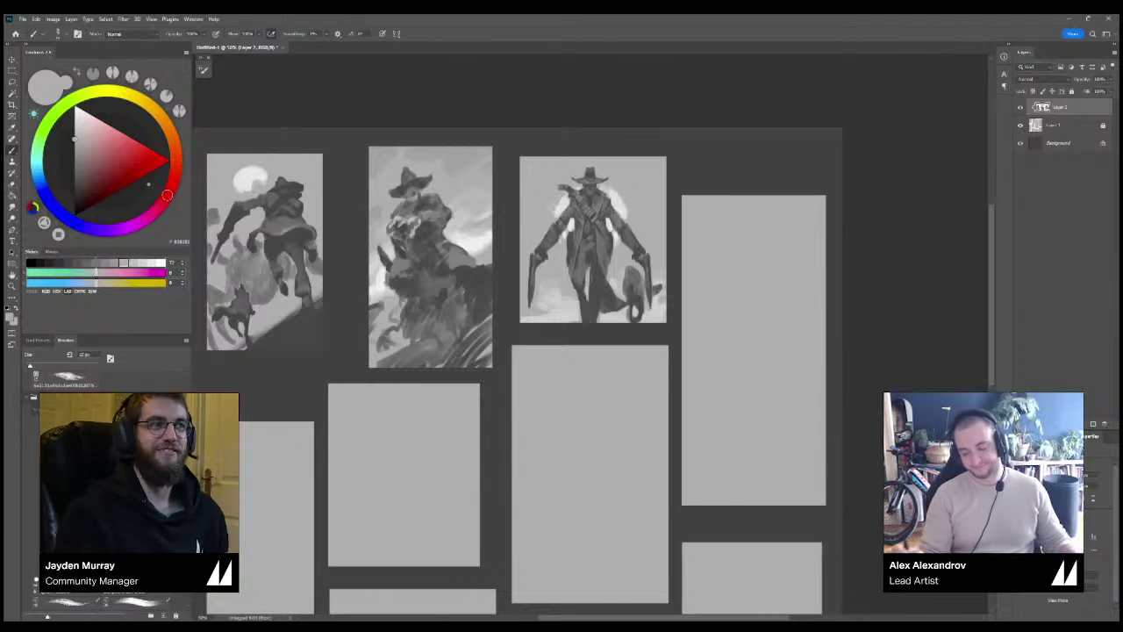
pyautogui.hotkey('ctrl', '-')
pyautogui.hotkey('ctrl', '+')
pyautogui.hotkey('ctrl', '+')
pyautogui.moveTo(666, 254); pyautogui.dragTo(507, 392)
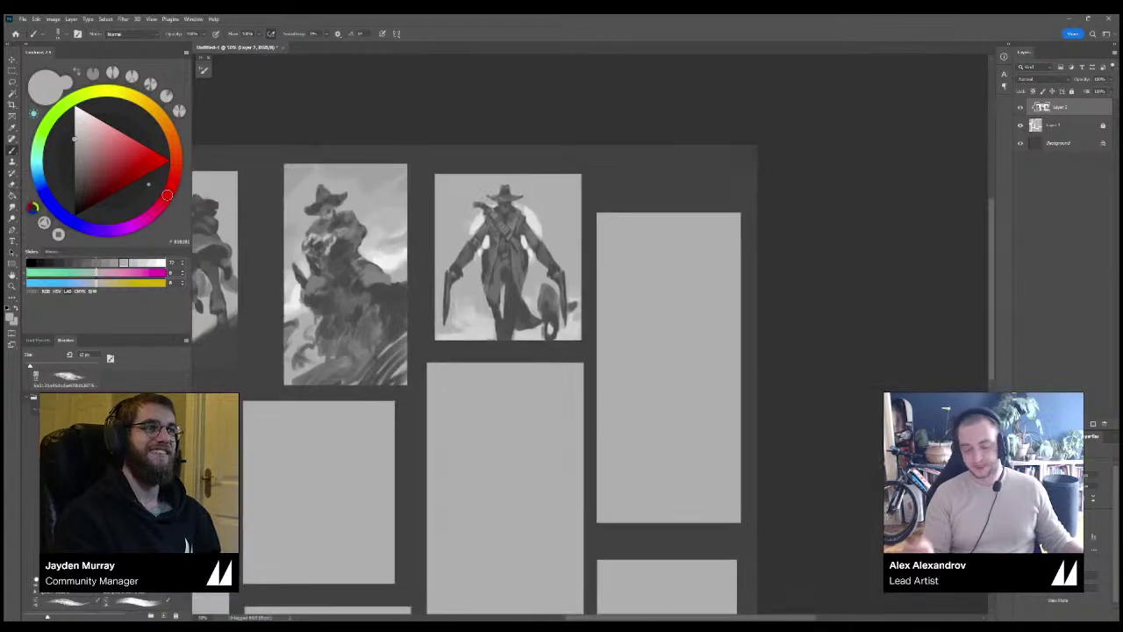
pyautogui.keyDown('alt'); pyautogui.click(589, 281); pyautogui.keyUp('alt')
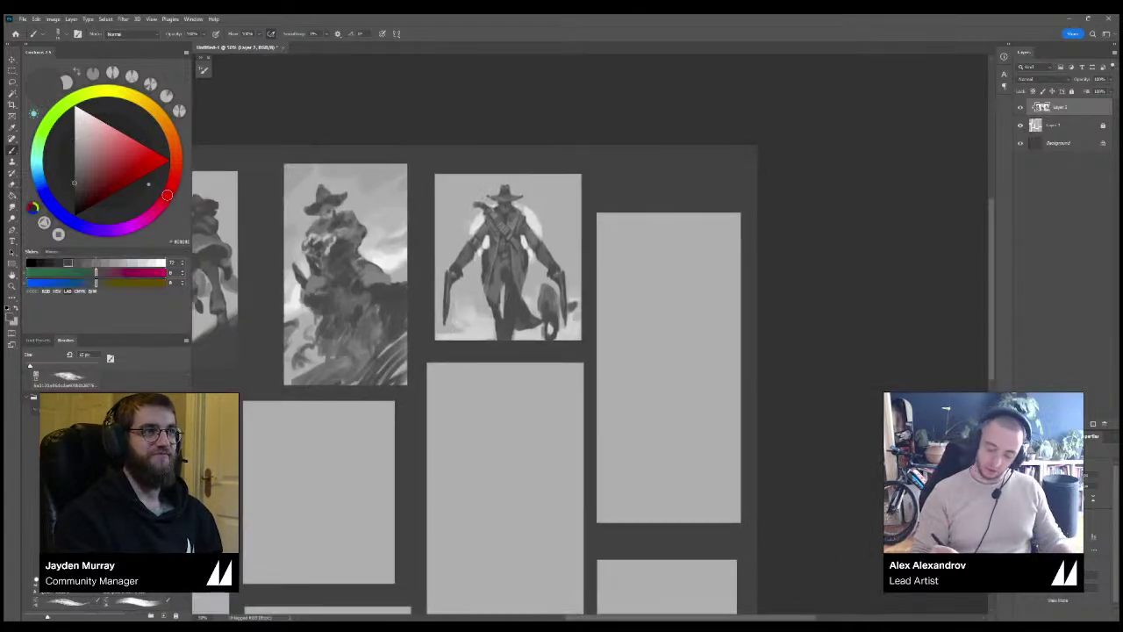
pyautogui.press(']')
pyautogui.moveTo(501, 285)
pyautogui.mouseDown()
pyautogui.moveTo(502, 302)
pyautogui.moveTo(503, 285)
pyautogui.mouseUp()
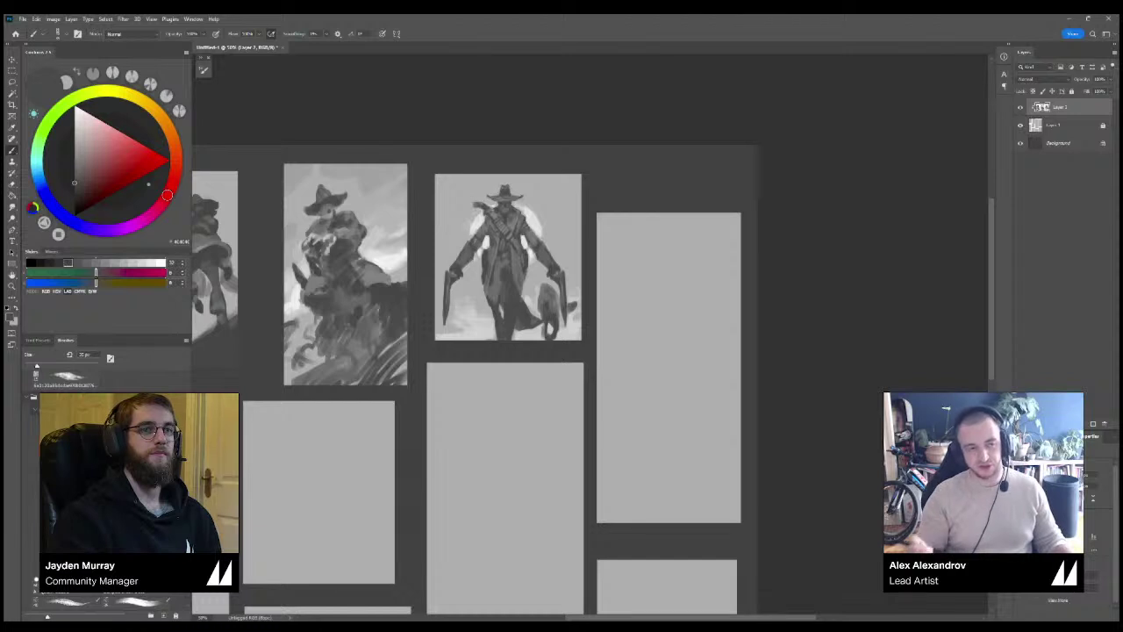
# Refine the third figure's coat and silhouette with greys sampled from the background, the coat and the glow.
pyautogui.moveTo(508, 263); pyautogui.dragTo(564, 237)
pyautogui.keyDown('alt'); pyautogui.click(529, 286); pyautogui.keyUp('alt')
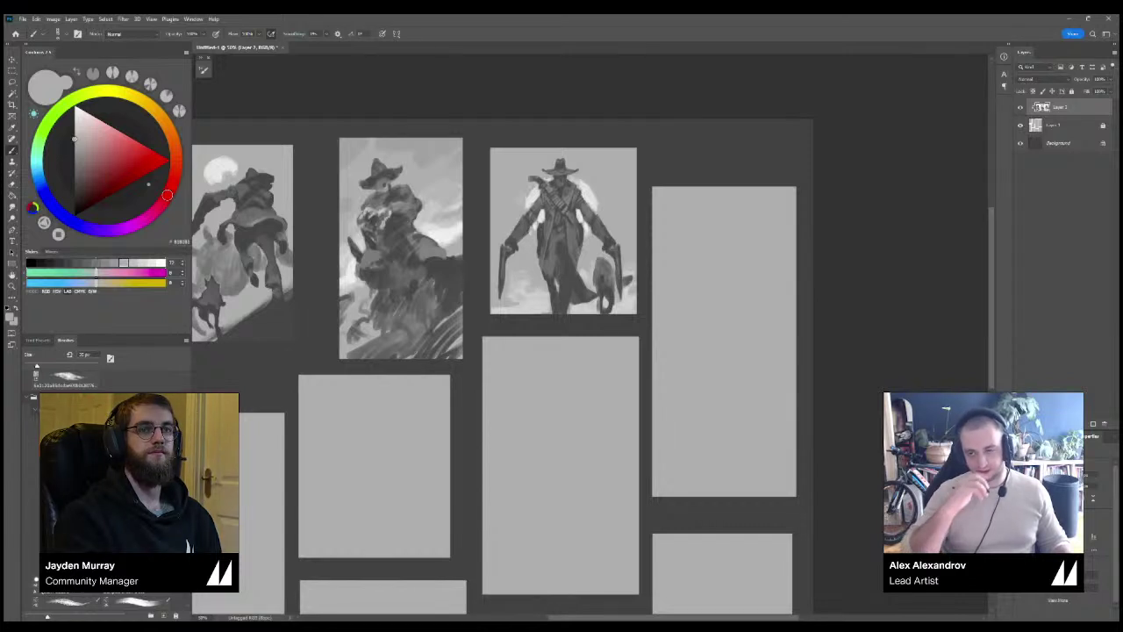
pyautogui.moveTo(561, 351); pyautogui.dragTo(605, 317)
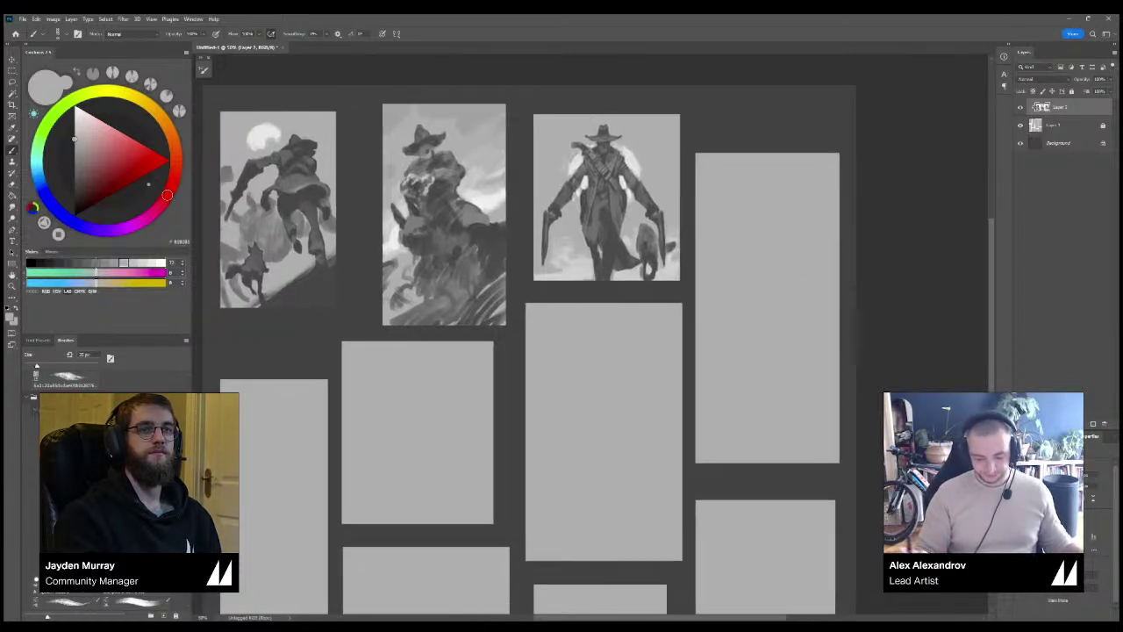
pyautogui.keyDown('alt'); pyautogui.click(607, 220); pyautogui.keyUp('alt')
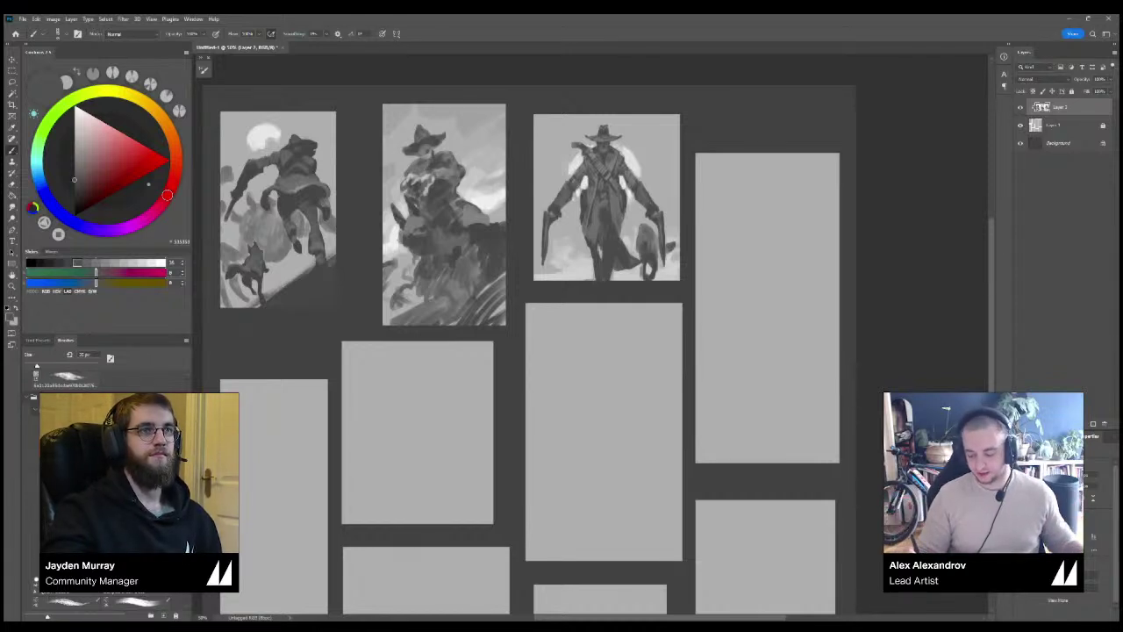
pyautogui.moveTo(605, 342); pyautogui.dragTo(568, 356)
pyautogui.keyDown('alt'); pyautogui.click(592, 179); pyautogui.keyUp('alt')
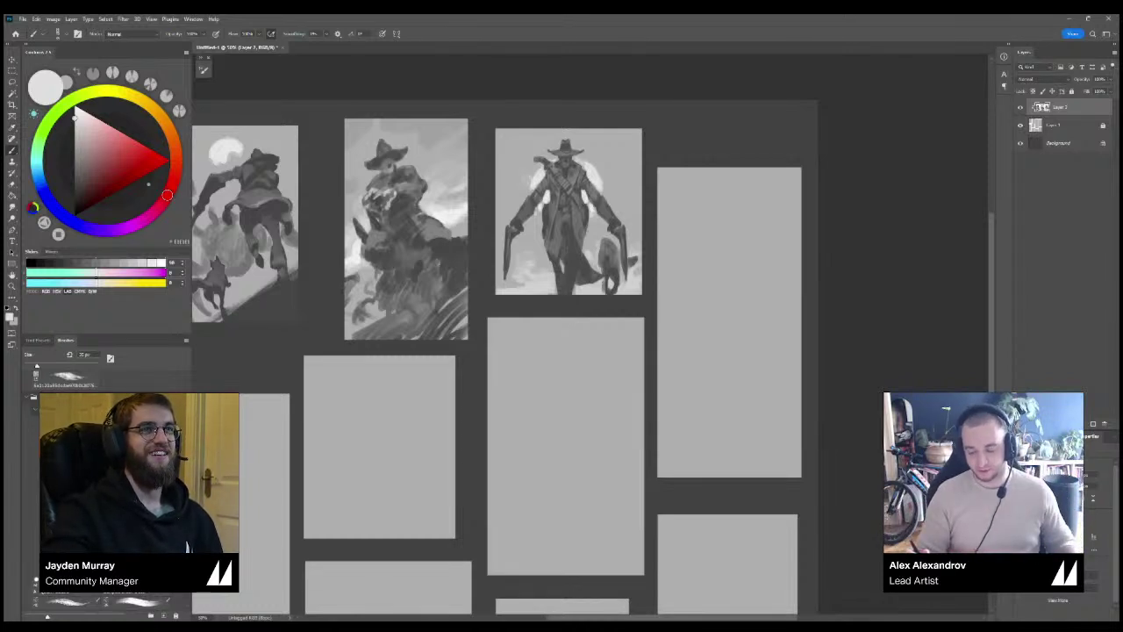
# Sample light grey beside the dark form, and pick a near-white grey to touch up the third frame's glow.
pyautogui.hotkey('ctrl', '-')
pyautogui.hotkey('ctrl', '+')
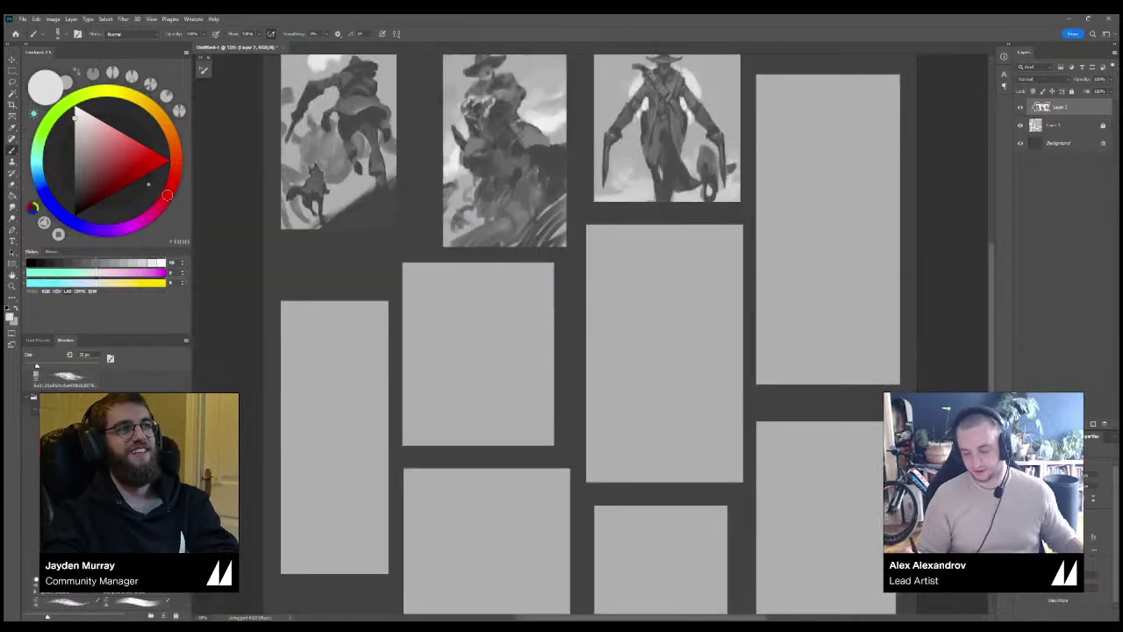
pyautogui.moveTo(591, 333); pyautogui.dragTo(566, 360)
pyautogui.keyDown('alt'); pyautogui.click(709, 174); pyautogui.keyUp('alt')
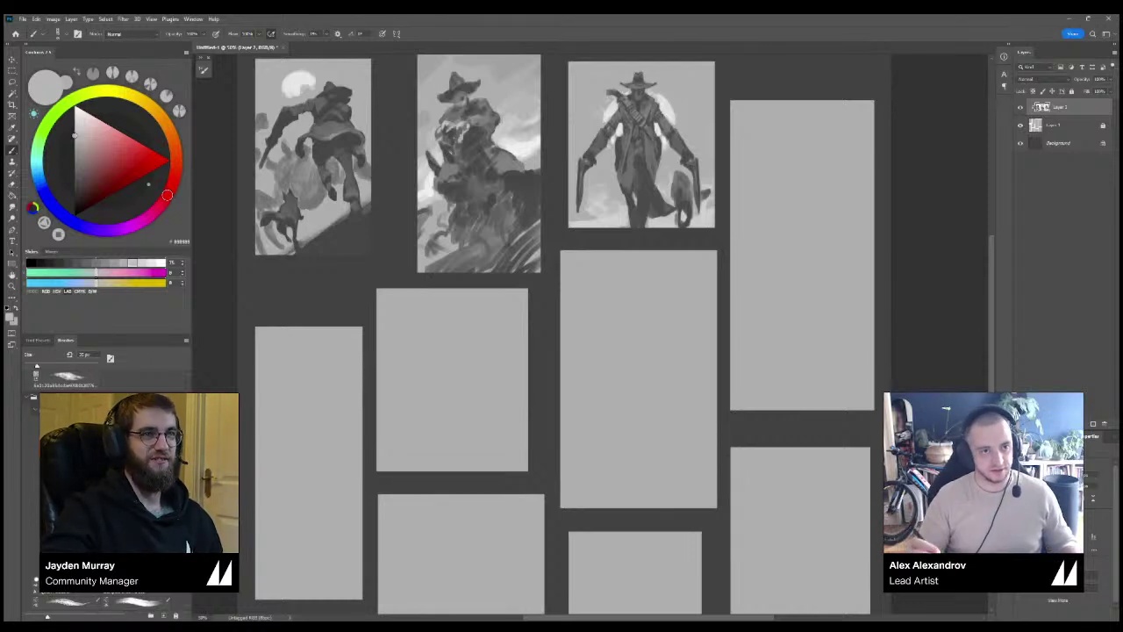
pyautogui.hotkey('ctrl', '-')
pyautogui.hotkey('ctrl', '+')
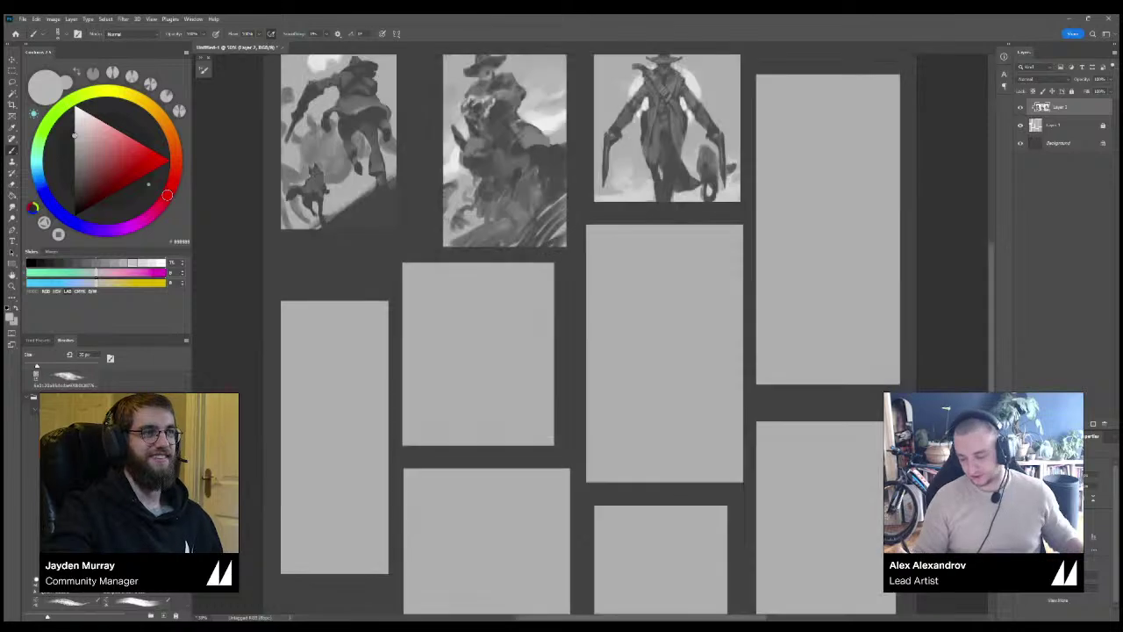
pyautogui.moveTo(579, 237); pyautogui.dragTo(519, 293)
pyautogui.click(159, 262)
pyautogui.moveTo(74, 117); pyautogui.dragTo(75, 114)
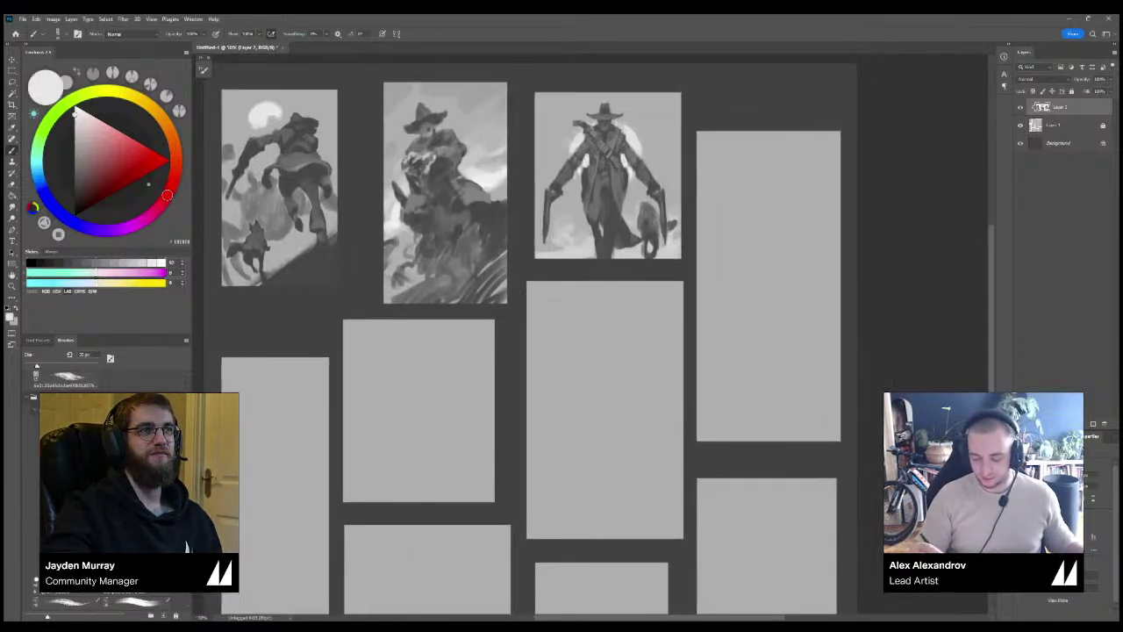
pyautogui.moveTo(605, 228); pyautogui.dragTo(572, 223)
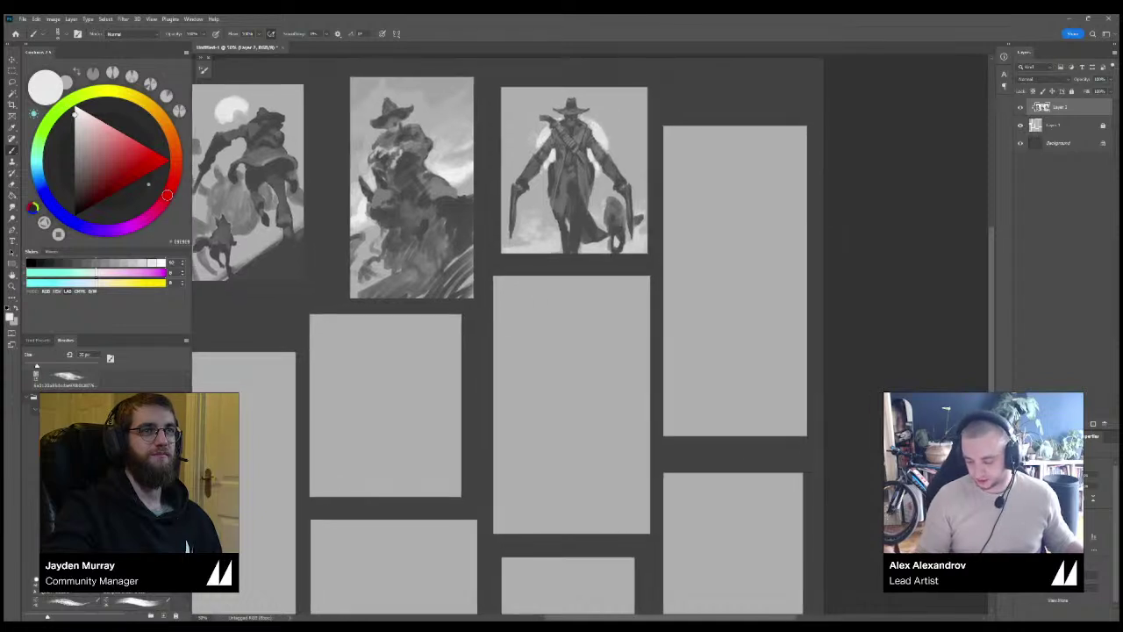
# Trim the edge of the third figure's arm with light grey sampled from the background, using a smaller brush.
pyautogui.keyDown('alt'); pyautogui.click(415, 230); pyautogui.keyUp('alt')
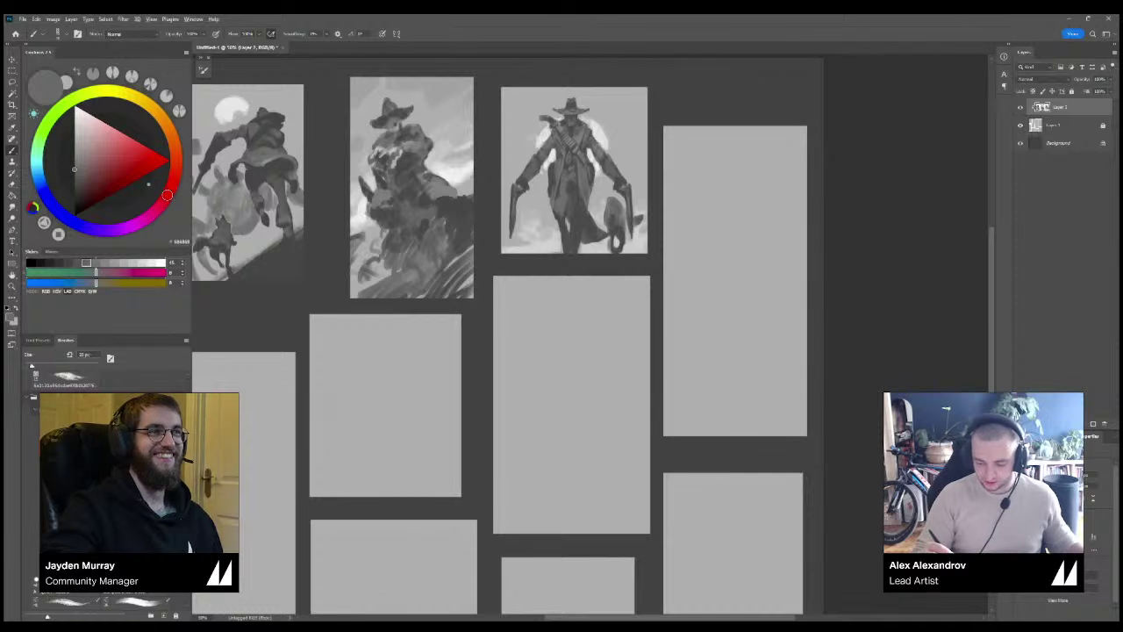
pyautogui.keyDown('alt'); pyautogui.click(528, 167); pyautogui.keyUp('alt')
pyautogui.moveTo(537, 170); pyautogui.dragTo(529, 181)
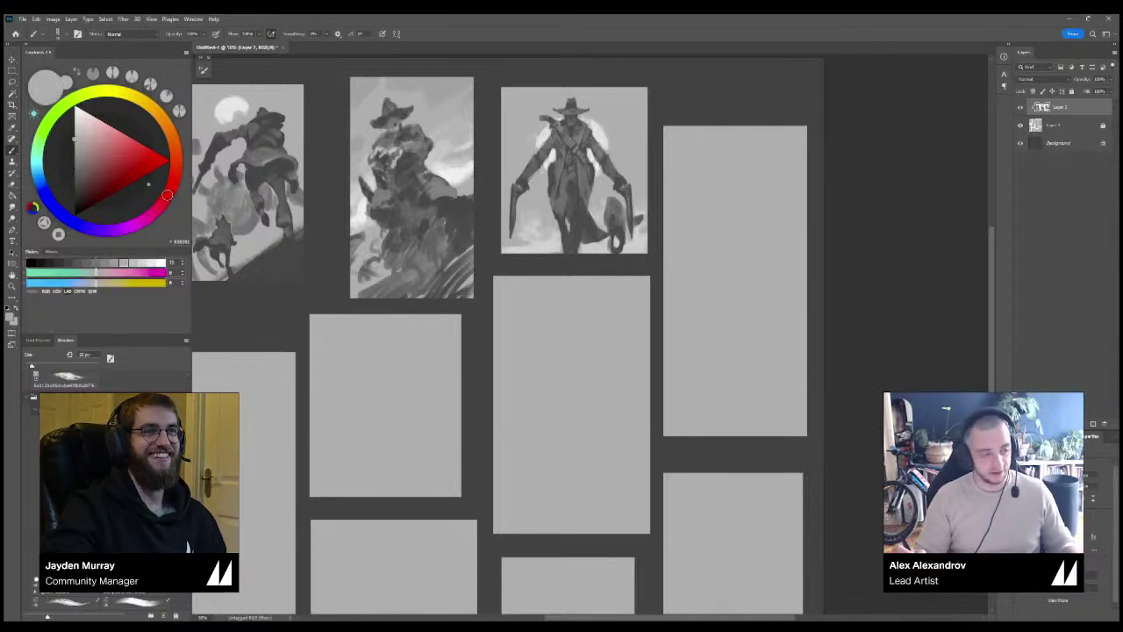
pyautogui.hotkey('ctrl', '-')
pyautogui.hotkey('ctrl', '+')
pyautogui.hotkey('ctrl', '+')
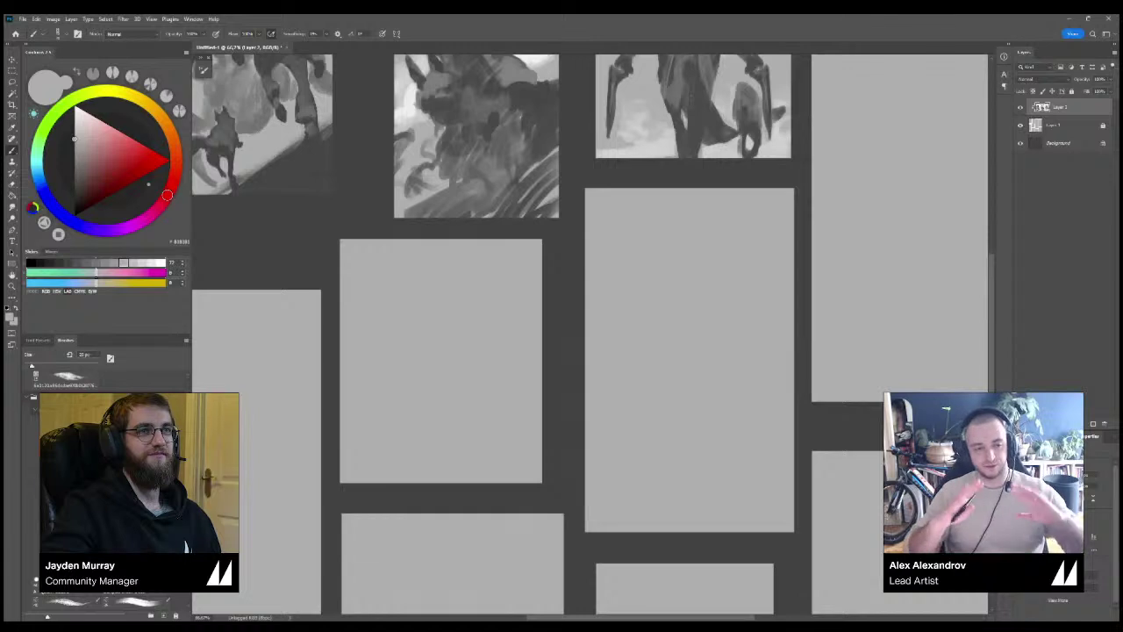
# Sample mid grey from the third figure's coat, darken it slightly, and resample grey from the dark form beside the figure.
pyautogui.moveTo(635, 282); pyautogui.dragTo(528, 383)
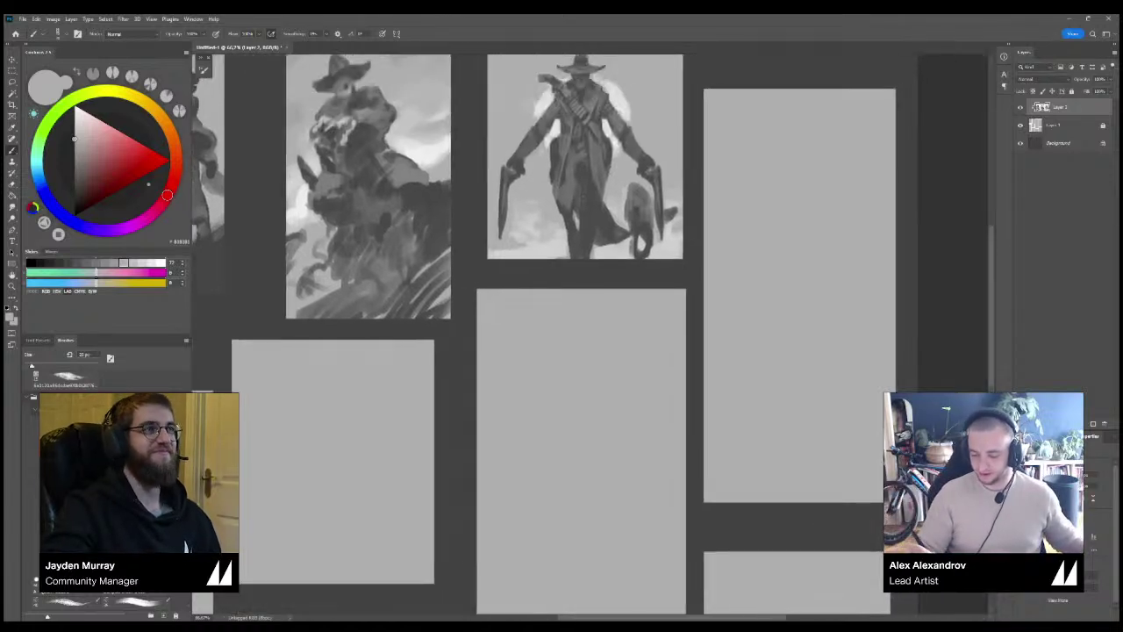
pyautogui.keyDown('alt'); pyautogui.click(575, 167); pyautogui.keyUp('alt')
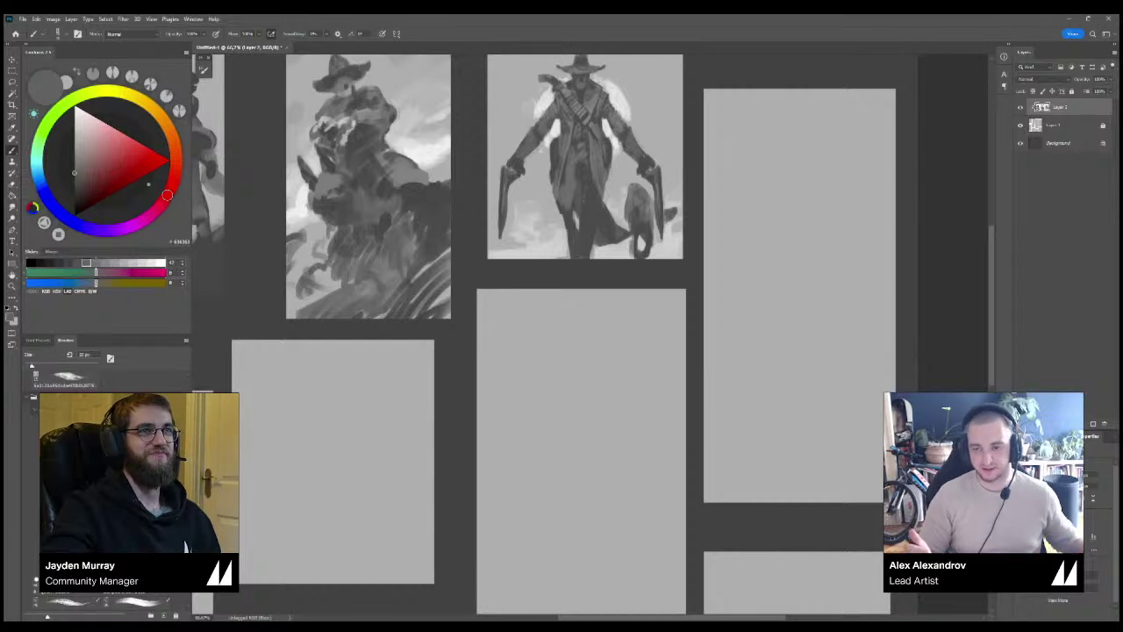
pyautogui.moveTo(605, 307); pyautogui.dragTo(533, 326)
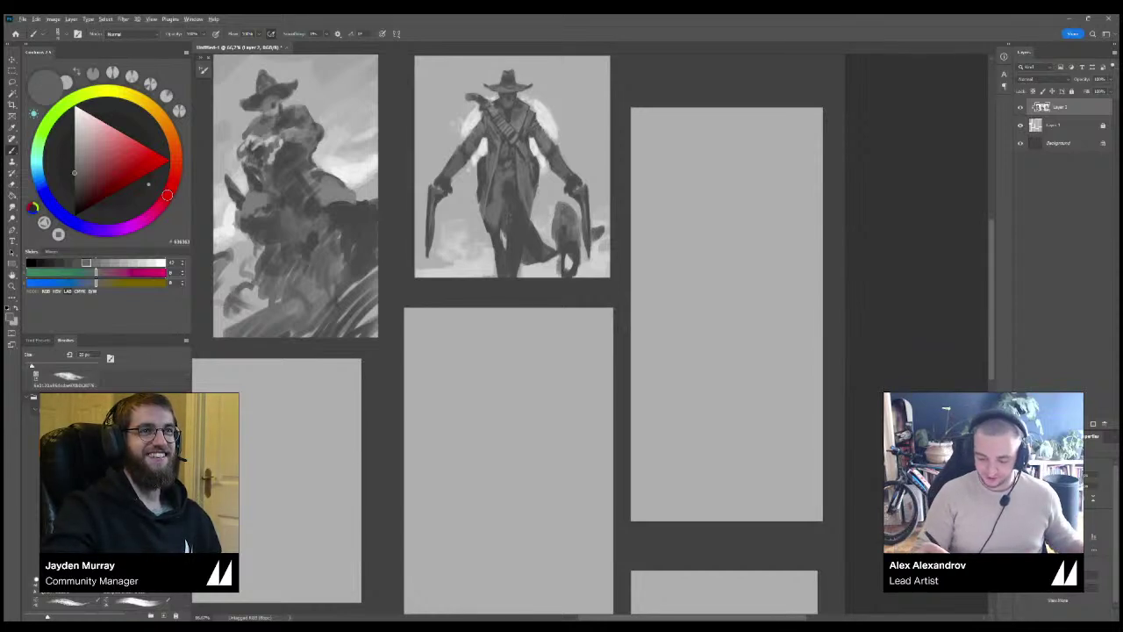
pyautogui.moveTo(86, 262); pyautogui.dragTo(77, 262)
pyautogui.moveTo(605, 334); pyautogui.dragTo(569, 325)
pyautogui.hotkey('ctrl', '-')
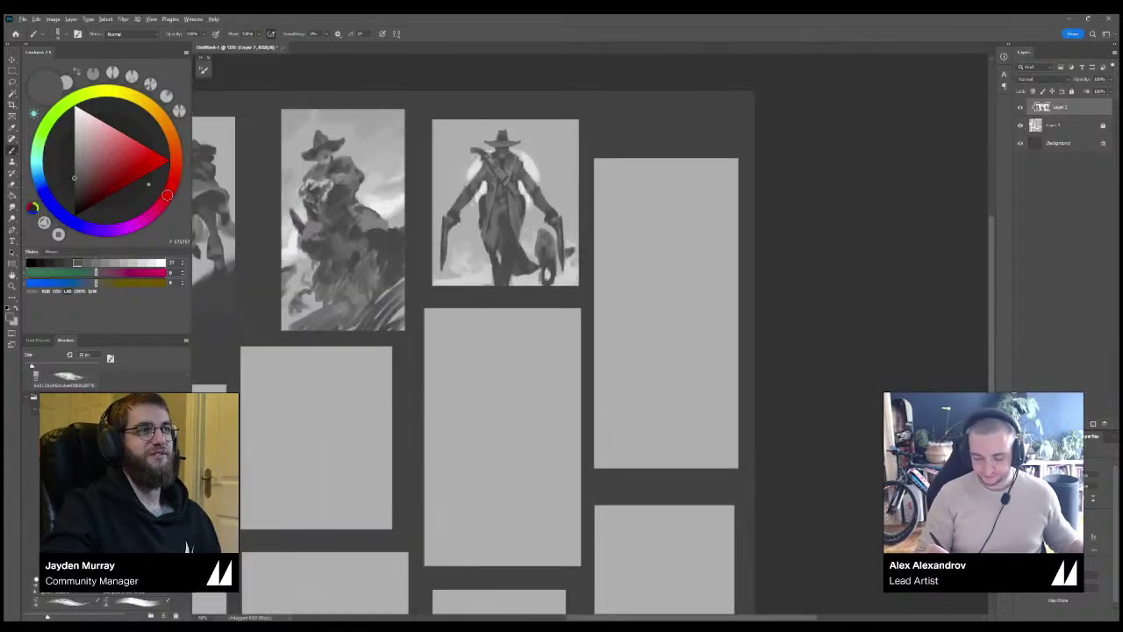
pyautogui.keyDown('alt'); pyautogui.click(554, 213); pyautogui.keyUp('alt')
pyautogui.moveTo(553, 213); pyautogui.dragTo(485, 149)
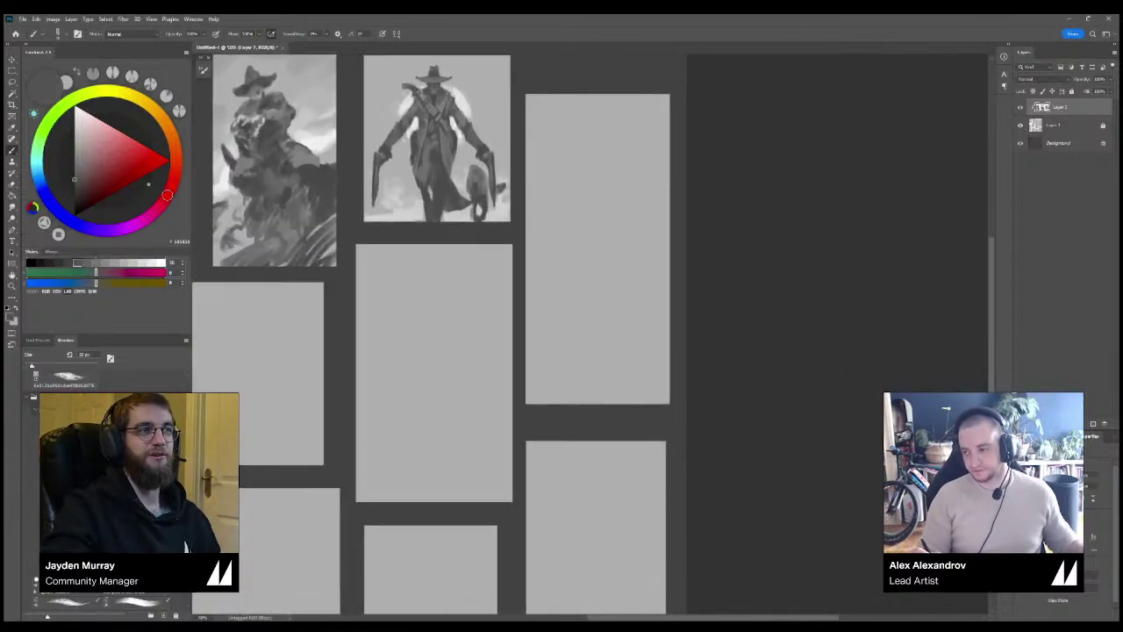
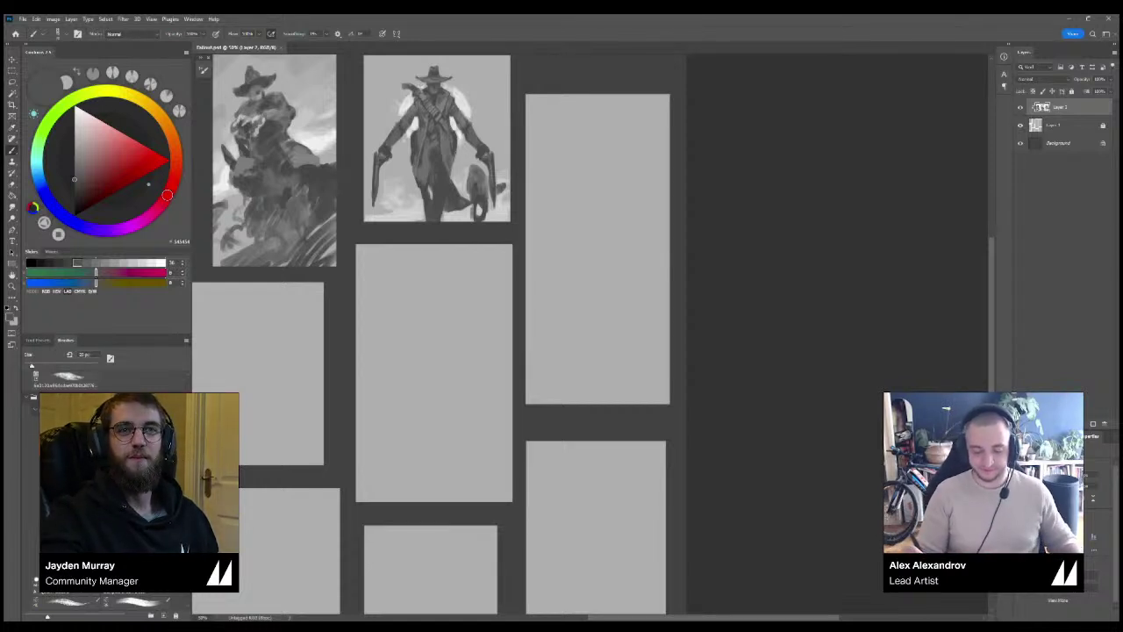
# Try filling the tall fourth frame with a near-black grey inside a rectangular selection.
pyautogui.hotkey('ctrl', '-')
pyautogui.hotkey('ctrl', '-')
pyautogui.hotkey('ctrl', '-')
pyautogui.hotkey('ctrl', '+')
pyautogui.hotkey('ctrl', '+')
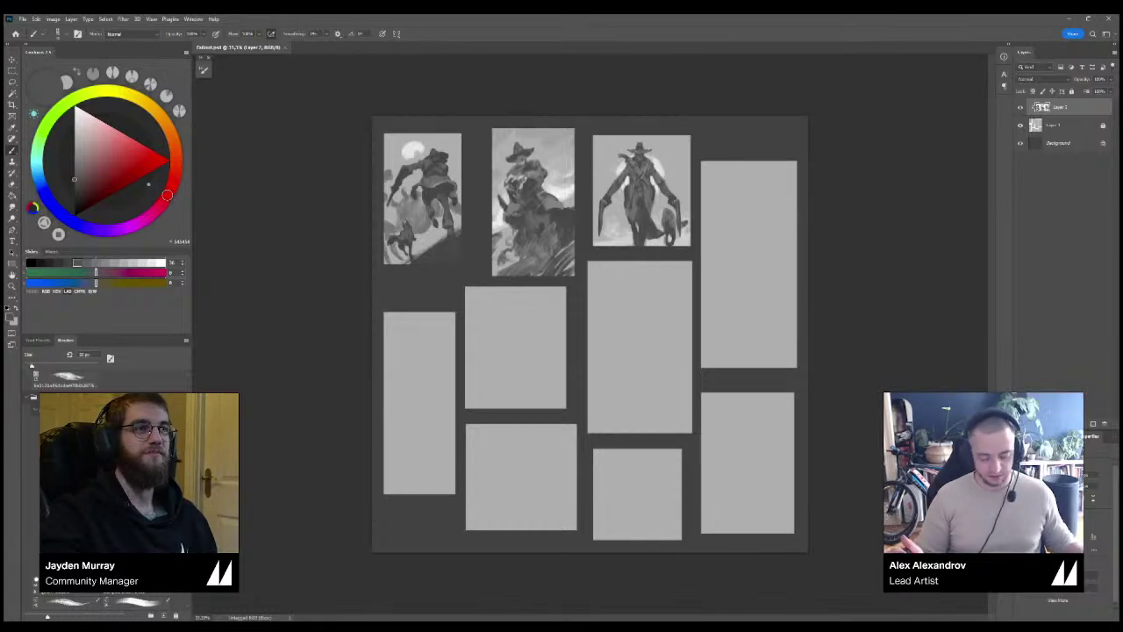
pyautogui.scroll(3, 750, 200)
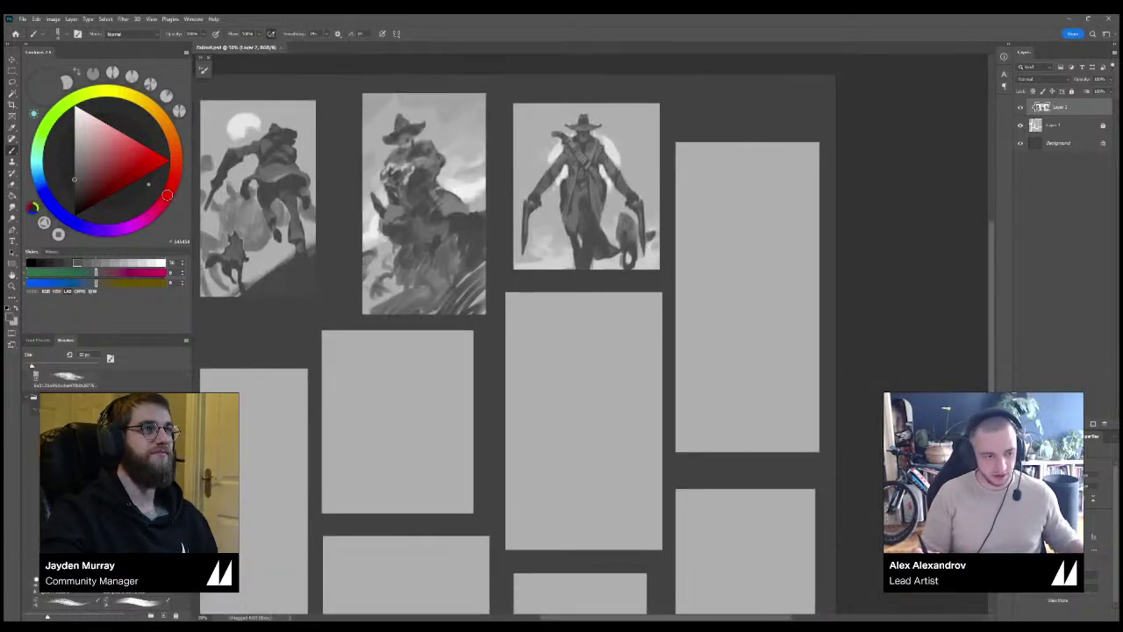
pyautogui.moveTo(597, 351); pyautogui.dragTo(536, 318)
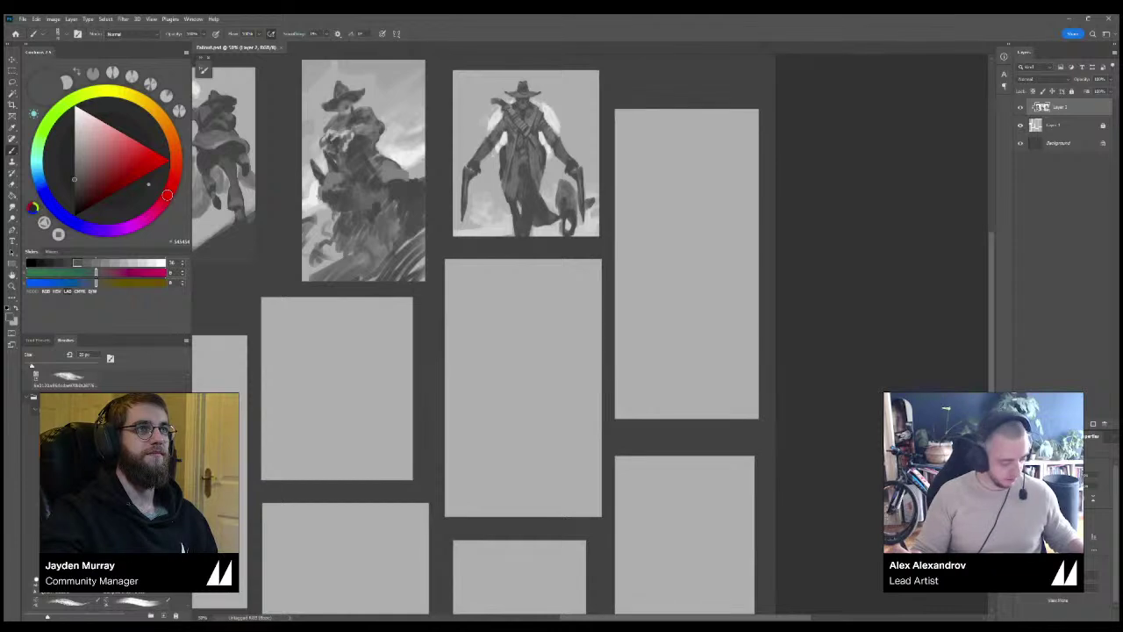
pyautogui.press('m')
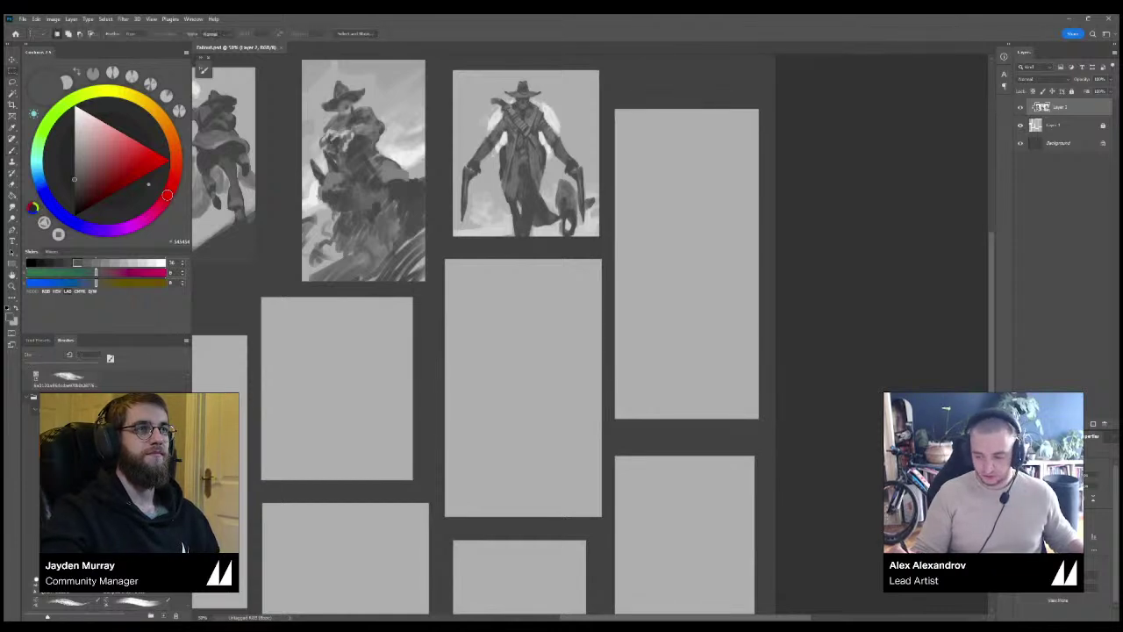
pyautogui.moveTo(761, 104); pyautogui.dragTo(610, 421)
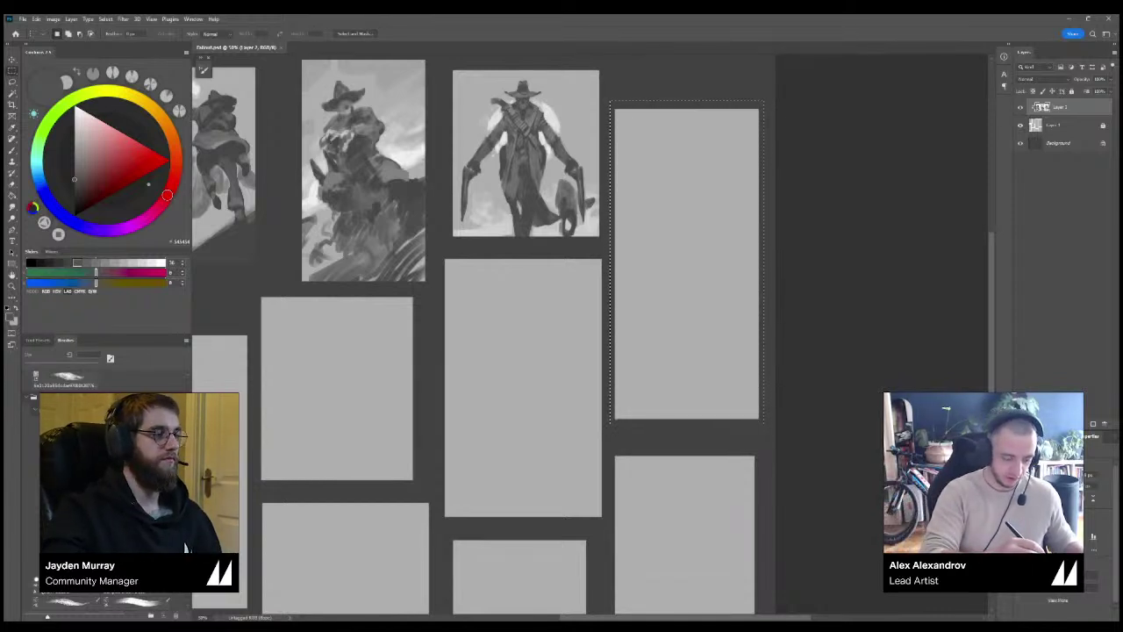
pyautogui.click(75, 198)
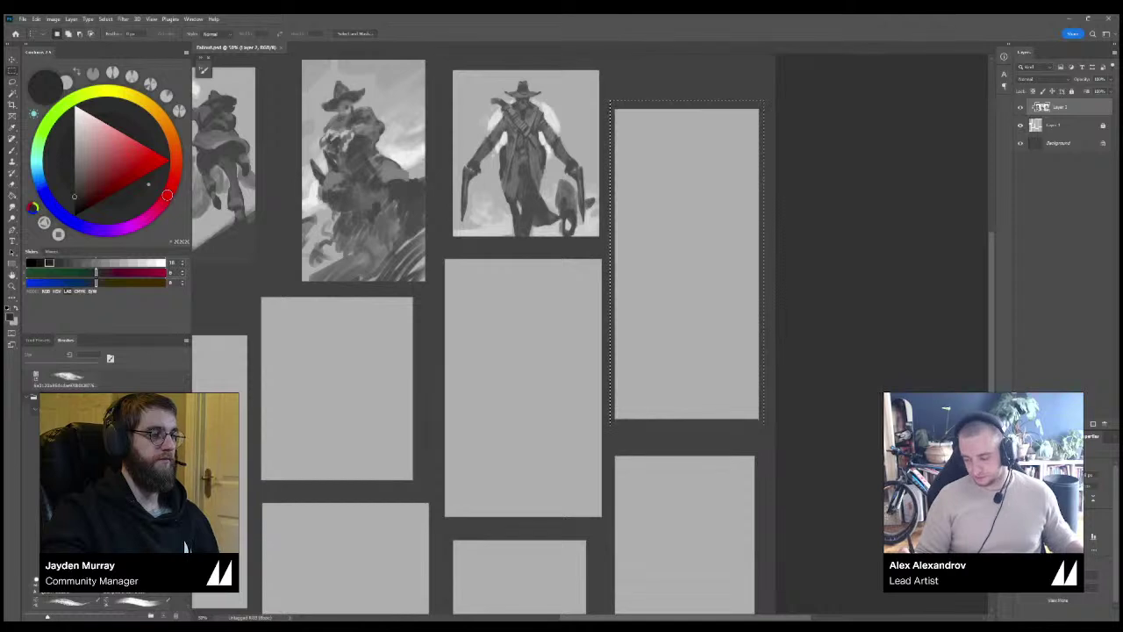
pyautogui.press('g')
pyautogui.click(687, 263)
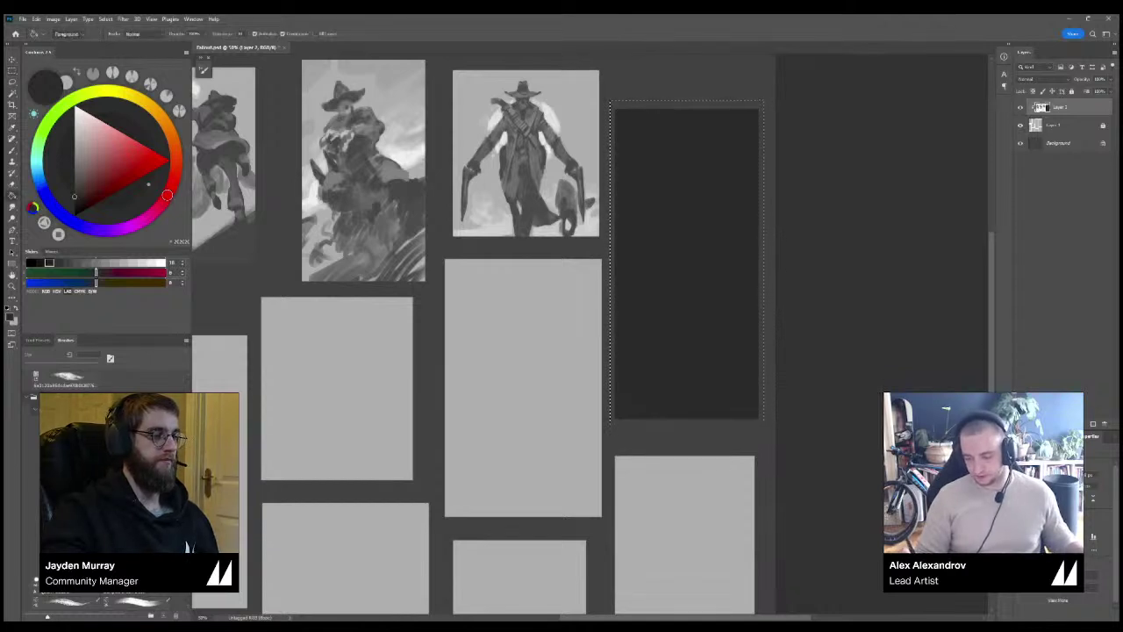
pyautogui.press('m')
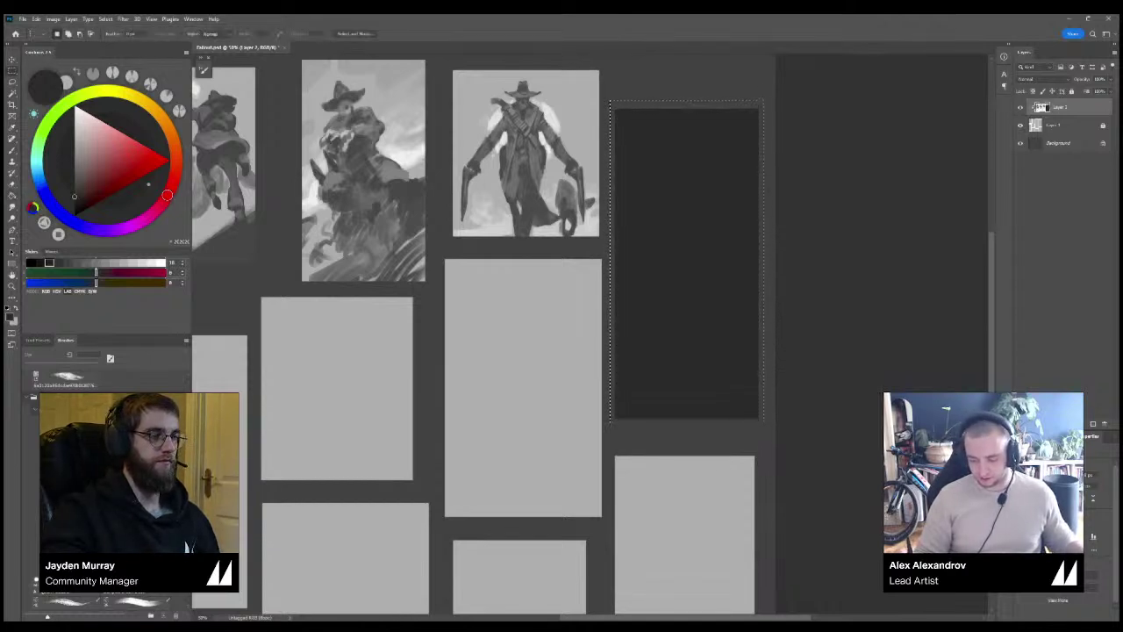
pyautogui.hotkey('ctrl', '-')
pyautogui.hotkey('ctrl', '+')
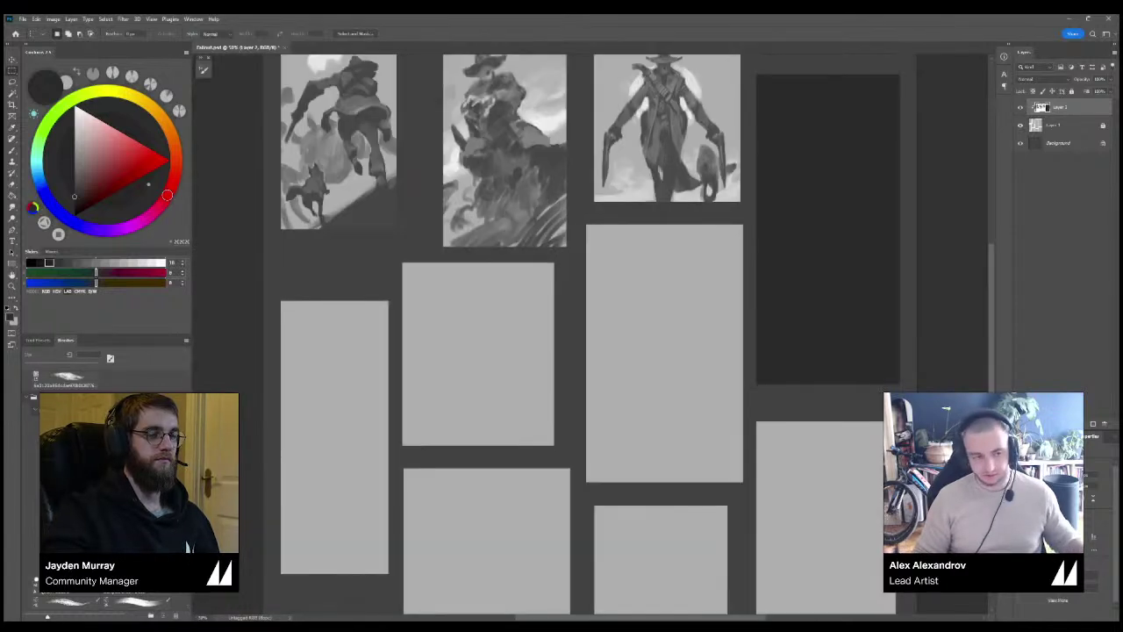
# Reselect the tall fourth frame, fill it with dark grey instead of near-black, and pick a light grey for the brush.
pyautogui.moveTo(772, 307)
pyautogui.mouseDown()
pyautogui.moveTo(478, 320)
pyautogui.moveTo(511, 325)
pyautogui.mouseUp()
pyautogui.moveTo(489, 84); pyautogui.dragTo(643, 407)
pyautogui.press('Delete')
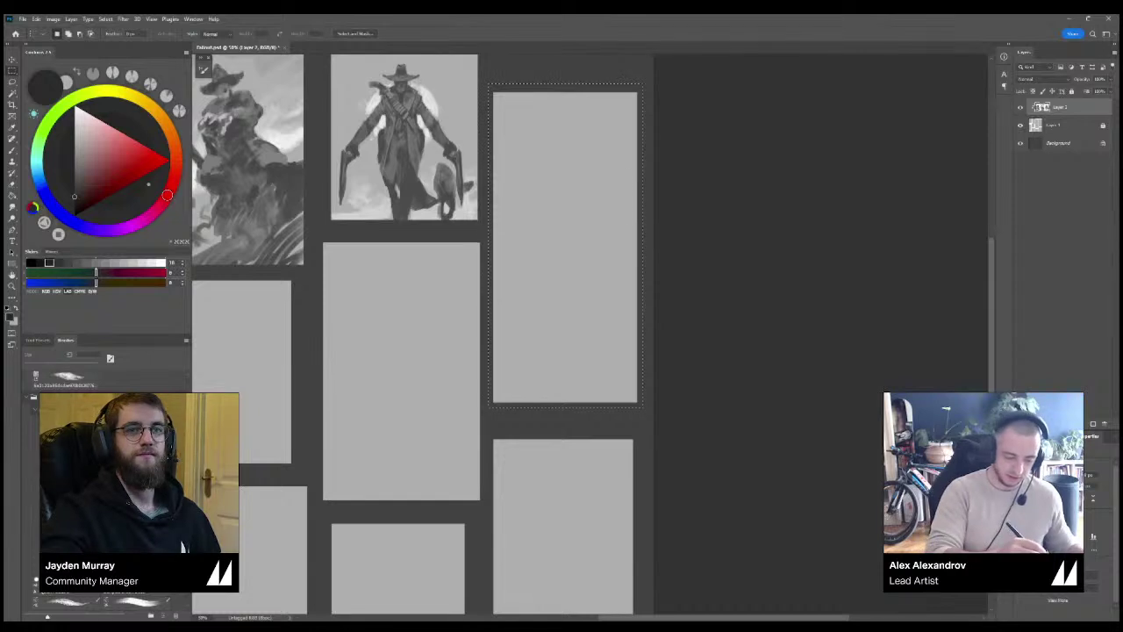
pyautogui.press('g')
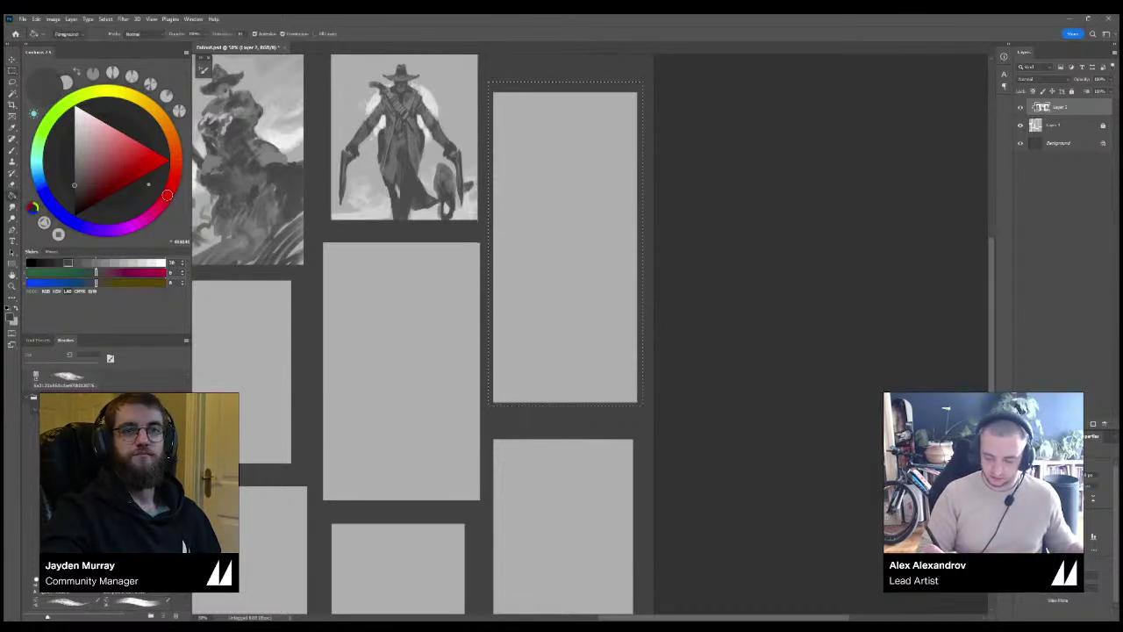
pyautogui.click(566, 245)
pyautogui.press('m')
pyautogui.hotkey('ctrl', 'd')
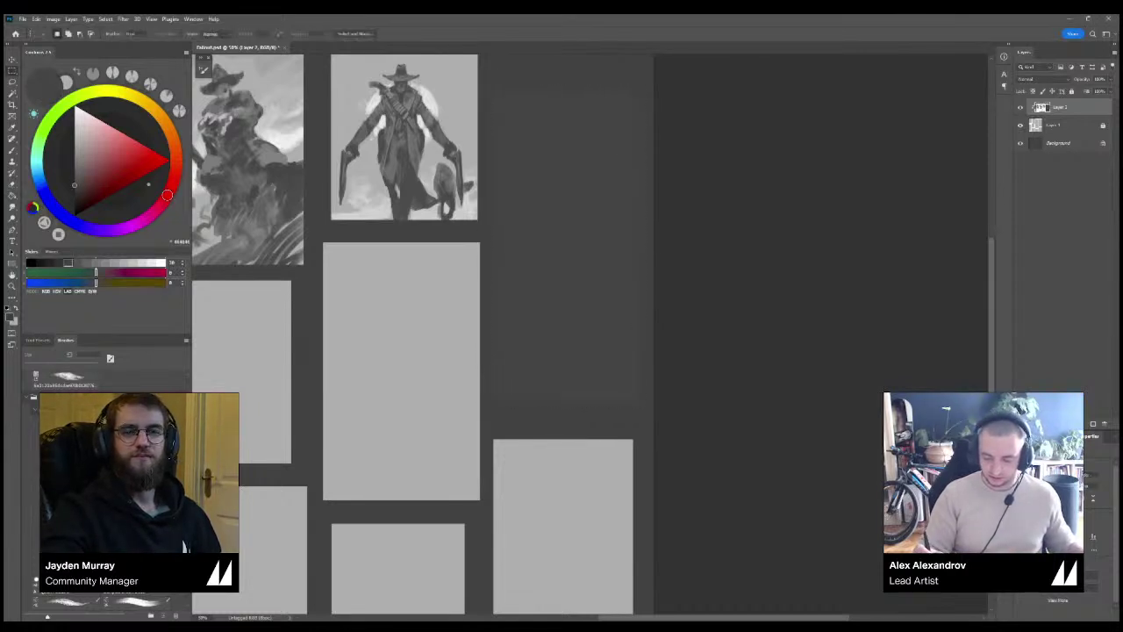
pyautogui.moveTo(74, 185)
pyautogui.mouseDown()
pyautogui.moveTo(74, 202)
pyautogui.moveTo(74, 146)
pyautogui.mouseUp()
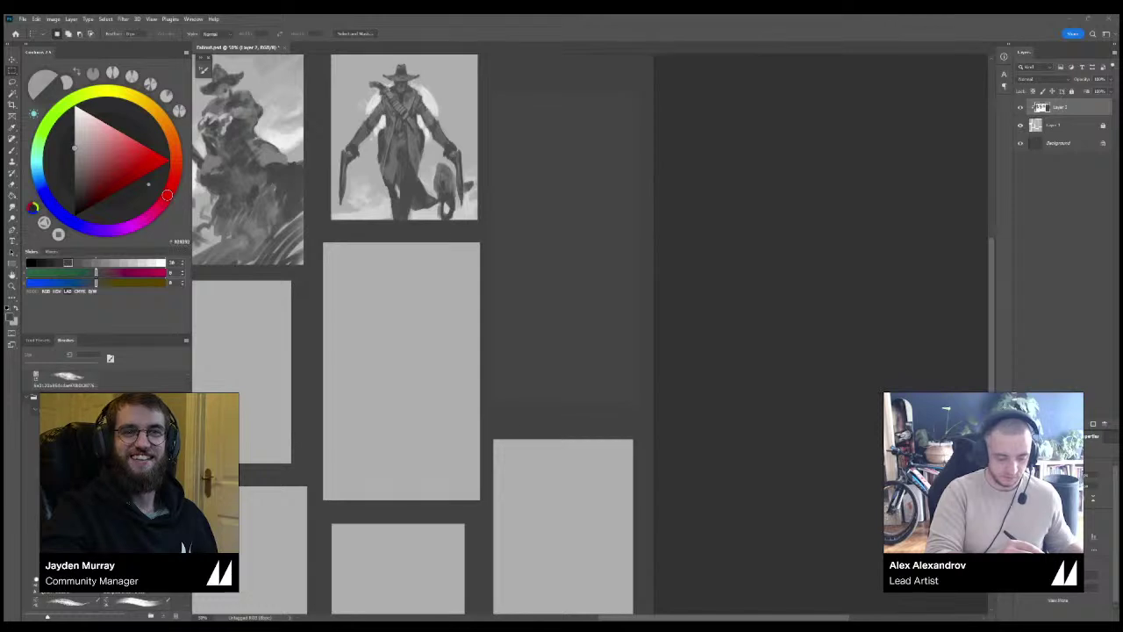
pyautogui.press('b')
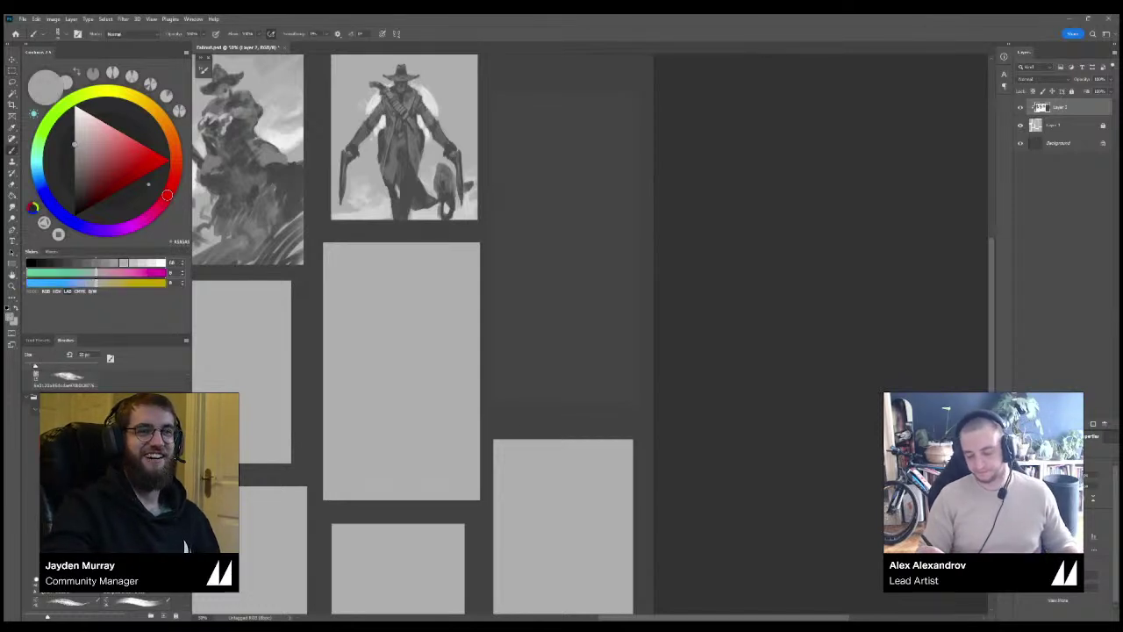
pyautogui.moveTo(547, 304); pyautogui.dragTo(504, 328)
pyautogui.hotkey('ctrl', 'z')
pyautogui.moveTo(633, 366)
pyautogui.mouseDown()
pyautogui.moveTo(629, 395)
pyautogui.moveTo(604, 396)
pyautogui.mouseUp()
pyautogui.hotkey('ctrl', 'z')
pyautogui.moveTo(513, 298)
pyautogui.mouseDown()
pyautogui.moveTo(507, 282)
pyautogui.moveTo(544, 167)
pyautogui.mouseUp()
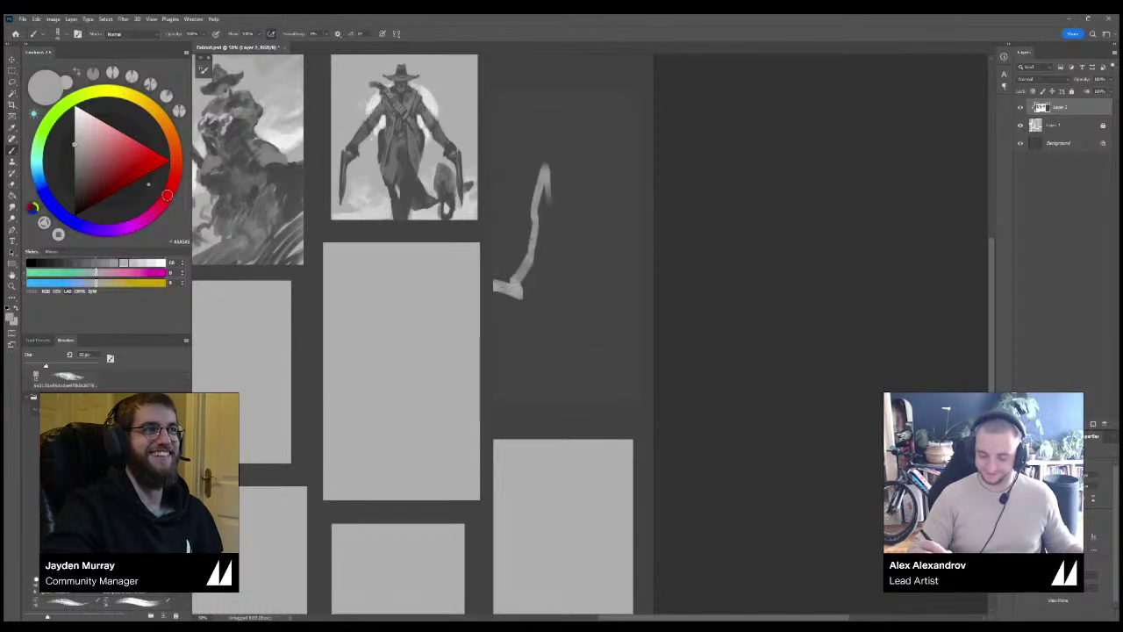
pyautogui.hotkey('ctrl', 'z')
pyautogui.moveTo(497, 283)
pyautogui.mouseDown()
pyautogui.moveTo(526, 254)
pyautogui.moveTo(535, 207)
pyautogui.mouseUp()
pyautogui.hotkey('ctrl', 'z')
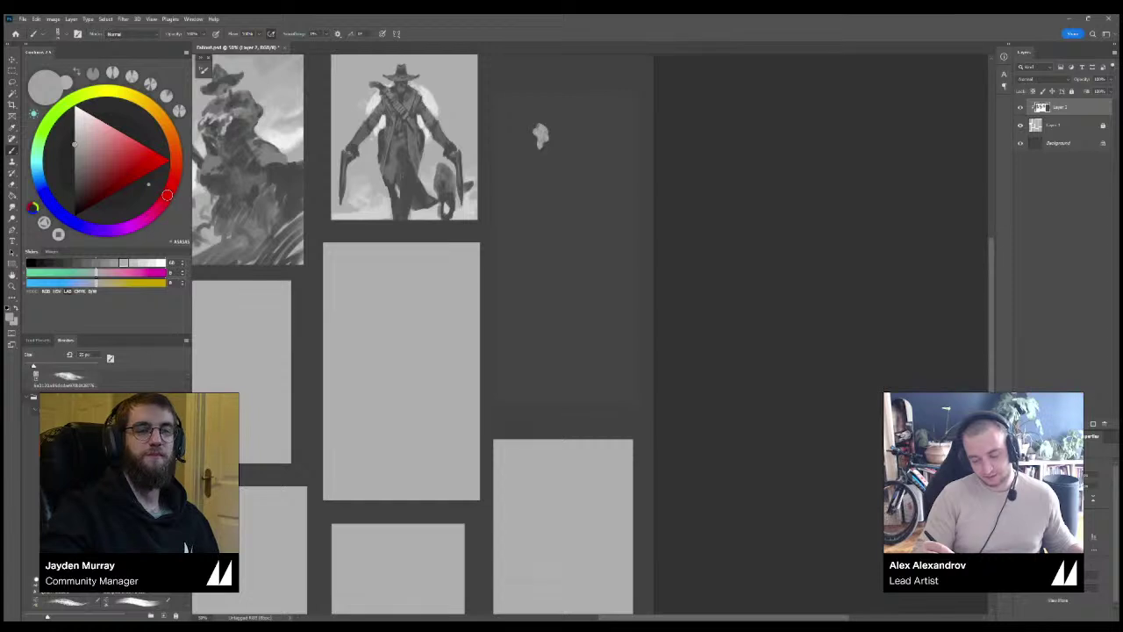
# Paint the fourth figure's hat as a curved light grey shape above the face highlight.
pyautogui.moveTo(526, 108)
pyautogui.mouseDown()
pyautogui.moveTo(558, 123)
pyautogui.moveTo(532, 113)
pyautogui.mouseUp()
pyautogui.moveTo(556, 127); pyautogui.dragTo(561, 135)
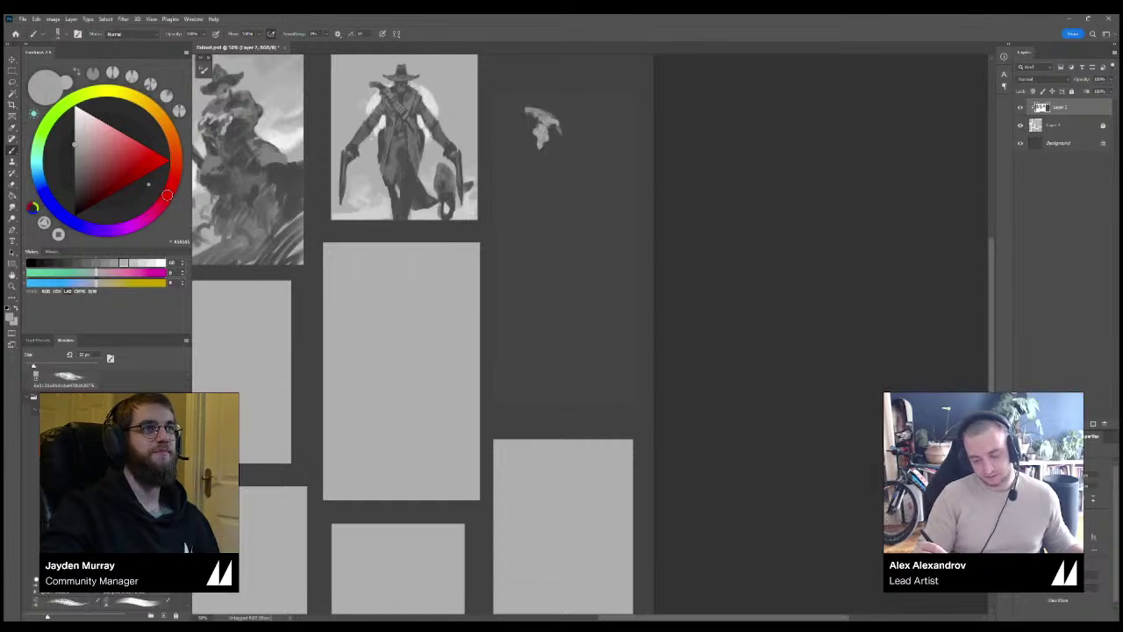
pyautogui.hotkey('ctrl', 'z')
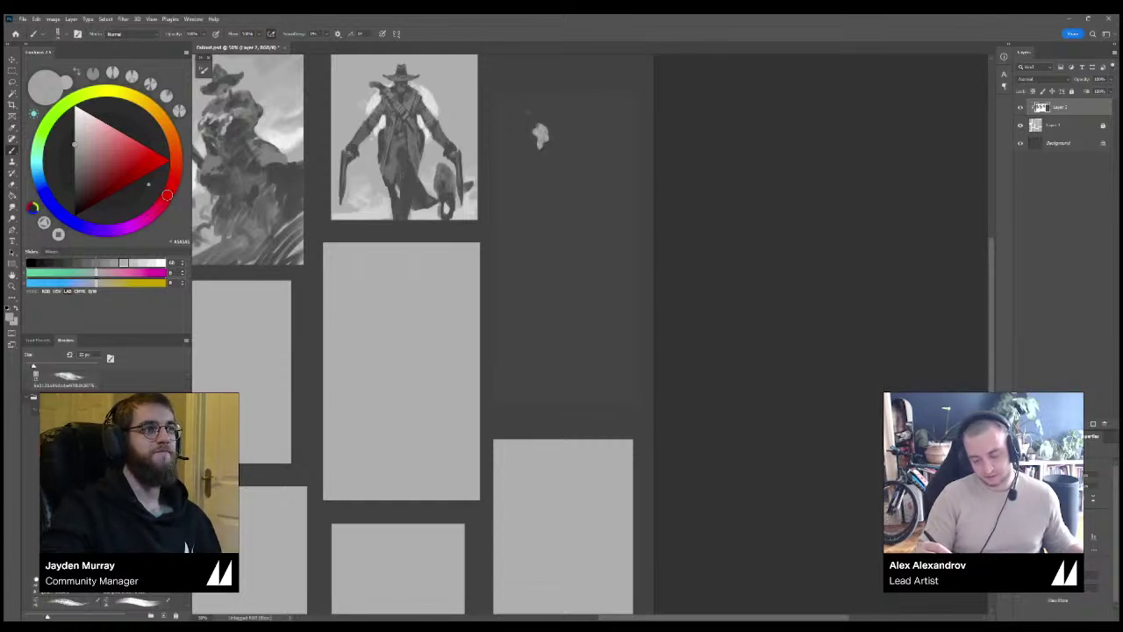
pyautogui.moveTo(533, 113)
pyautogui.mouseDown()
pyautogui.moveTo(566, 137)
pyautogui.moveTo(547, 107)
pyautogui.mouseUp()
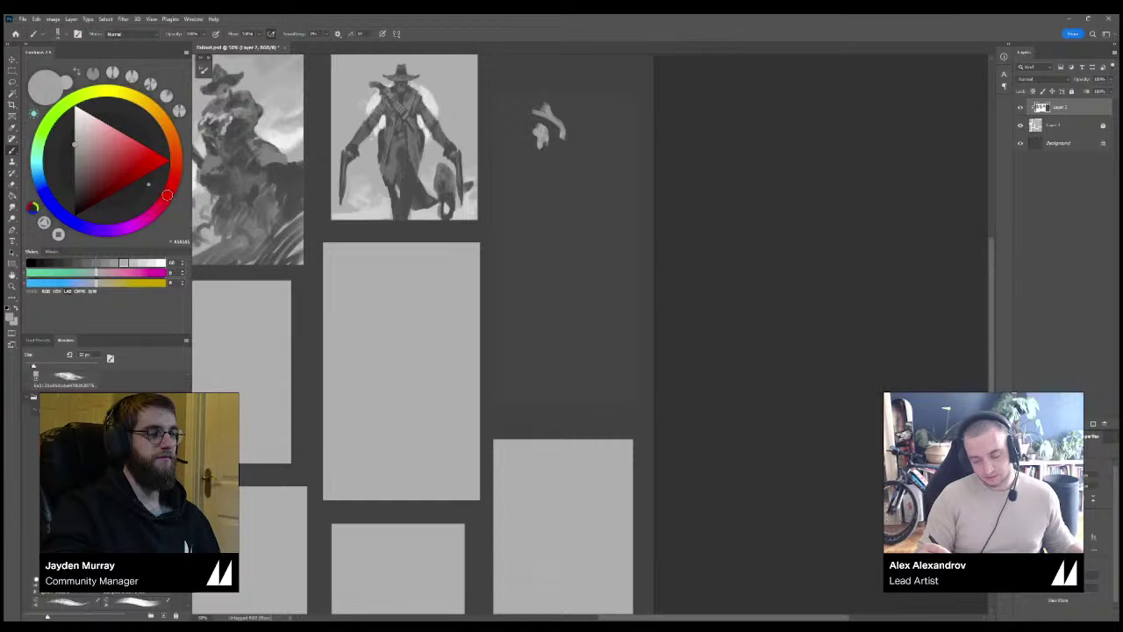
pyautogui.moveTo(543, 143)
pyautogui.mouseDown()
pyautogui.moveTo(542, 158)
pyautogui.moveTo(559, 156)
pyautogui.moveTo(570, 170)
pyautogui.moveTo(575, 222)
pyautogui.mouseUp()
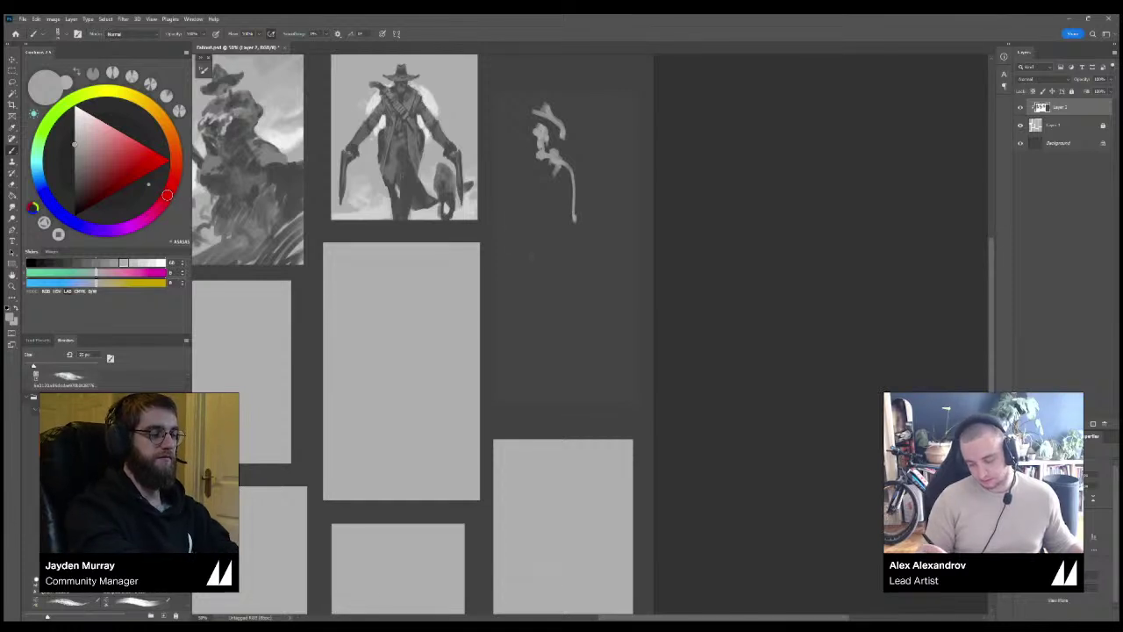
pyautogui.hotkey('ctrl', 'z')
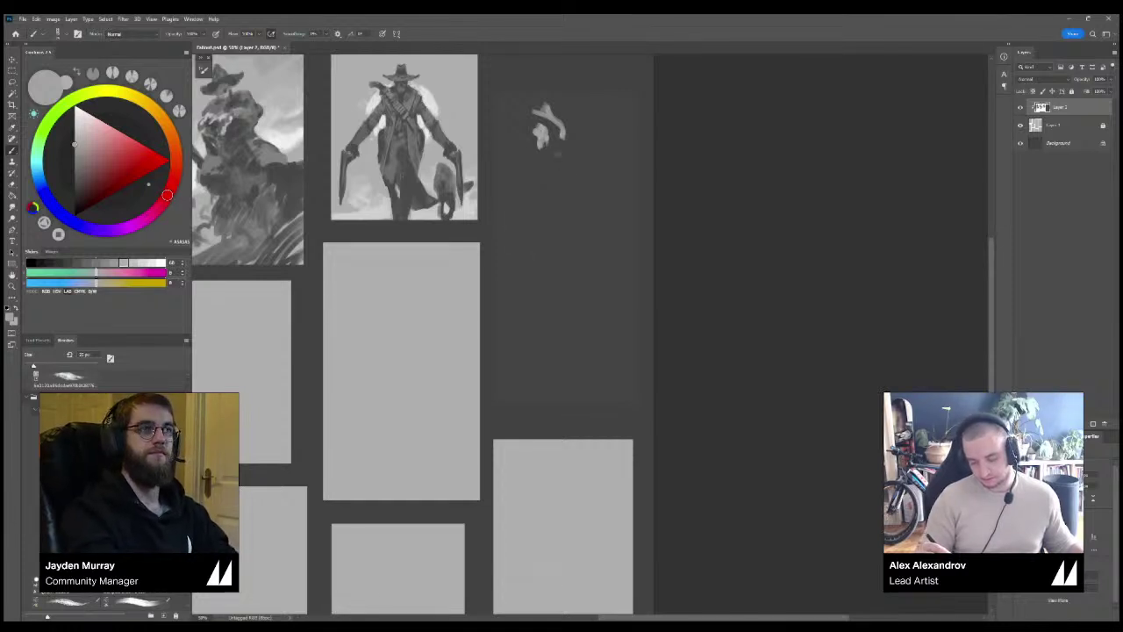
pyautogui.moveTo(546, 144)
pyautogui.mouseDown()
pyautogui.moveTo(578, 176)
pyautogui.moveTo(595, 171)
pyautogui.moveTo(609, 203)
pyautogui.moveTo(567, 158)
pyautogui.moveTo(600, 200)
pyautogui.moveTo(577, 235)
pyautogui.moveTo(589, 228)
pyautogui.moveTo(569, 223)
pyautogui.moveTo(587, 223)
pyautogui.moveTo(579, 236)
pyautogui.moveTo(586, 212)
pyautogui.moveTo(602, 208)
pyautogui.mouseUp()
pyautogui.hotkey('ctrl', 'z')
# Block in the lit shoulder and bent arm of the fourth figure with sampled light and mid greys.
pyautogui.keyDown('alt'); pyautogui.click(566, 211); pyautogui.keyUp('alt')
pyautogui.keyDown('alt'); pyautogui.click(580, 224); pyautogui.keyUp('alt')
pyautogui.keyDown('alt'); pyautogui.click(589, 186); pyautogui.keyUp('alt')
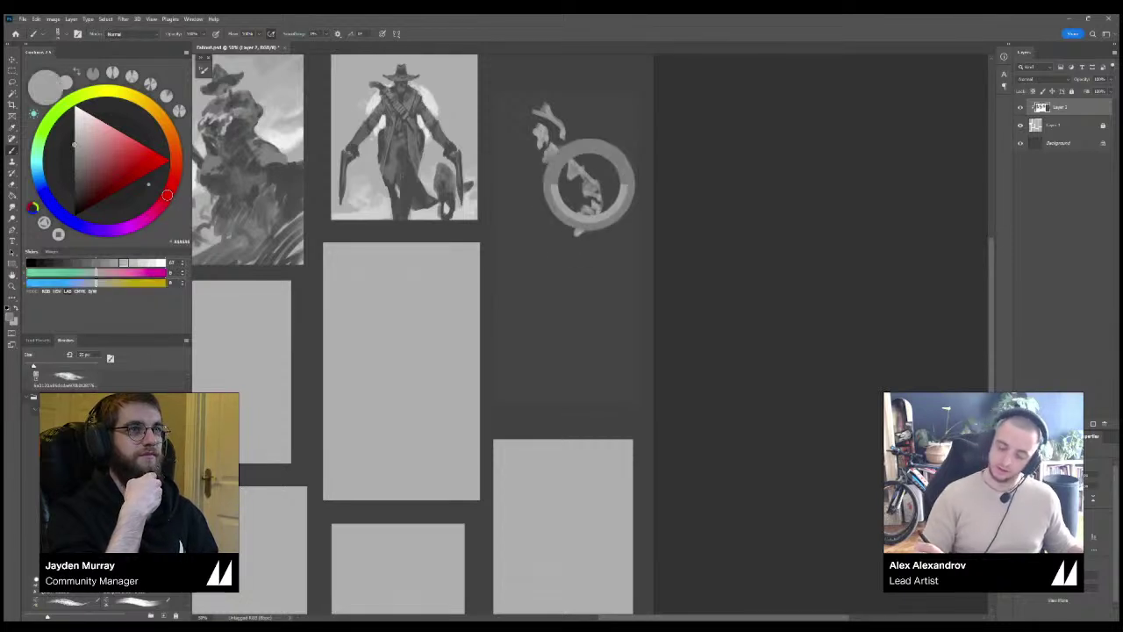
pyautogui.moveTo(569, 170); pyautogui.dragTo(564, 207)
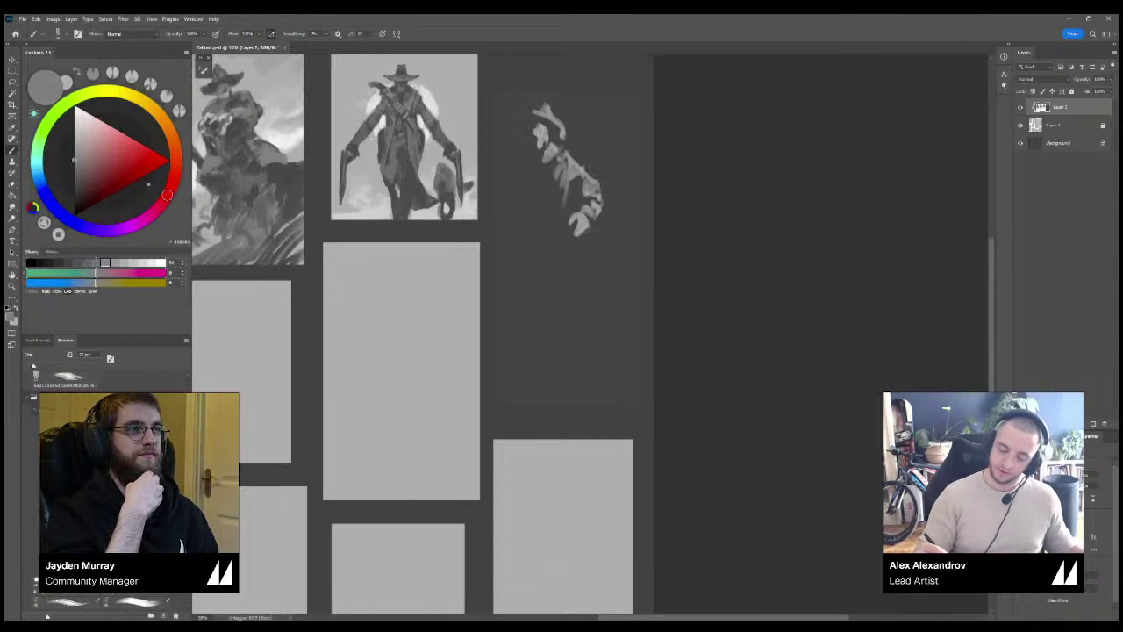
# Carve the fourth figure's face with sampled dark grey, and add mid-grey strokes to its torso and forearm.
pyautogui.keyDown('alt'); pyautogui.click(527, 126); pyautogui.keyUp('alt')
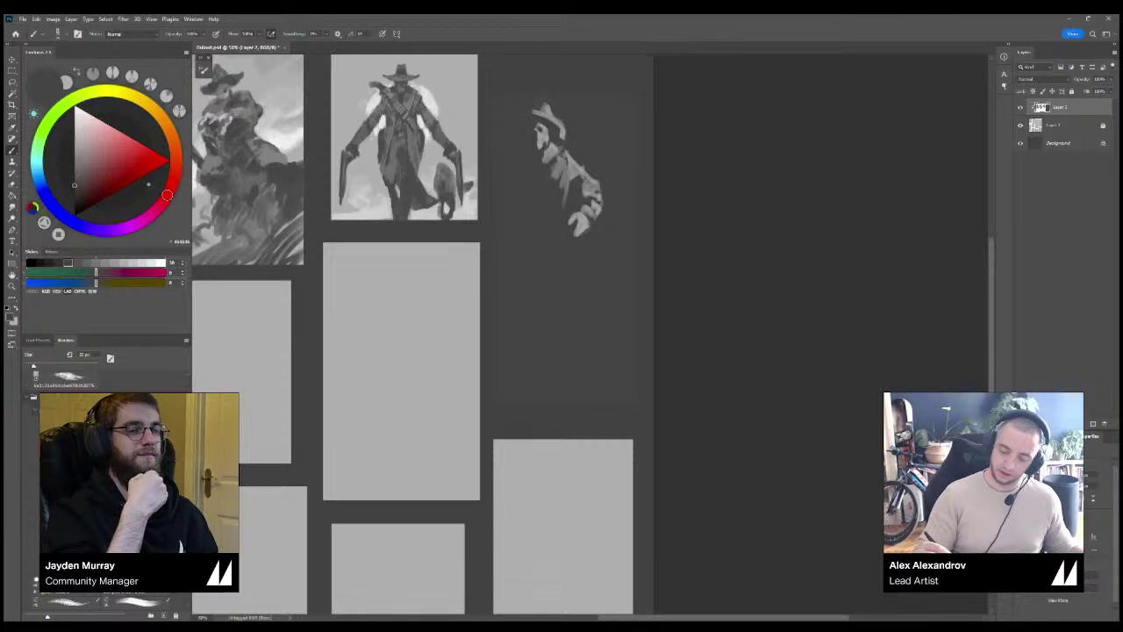
pyautogui.keyDown('alt'); pyautogui.click(574, 170); pyautogui.keyUp('alt')
pyautogui.moveTo(571, 177); pyautogui.dragTo(583, 199)
pyautogui.moveTo(570, 242); pyautogui.dragTo(563, 260)
pyautogui.moveTo(563, 193); pyautogui.dragTo(570, 214)
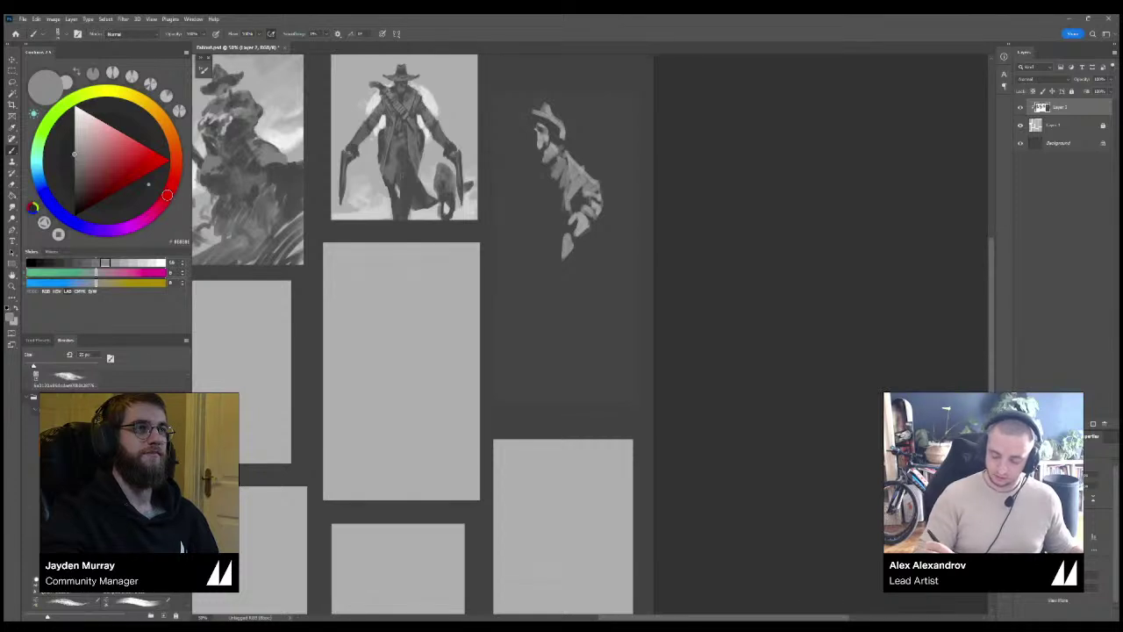
# Narrow the lower tip of the fourth figure's forearm, and test grey strokes on the face and below the arm.
pyautogui.moveTo(536, 133); pyautogui.dragTo(534, 140)
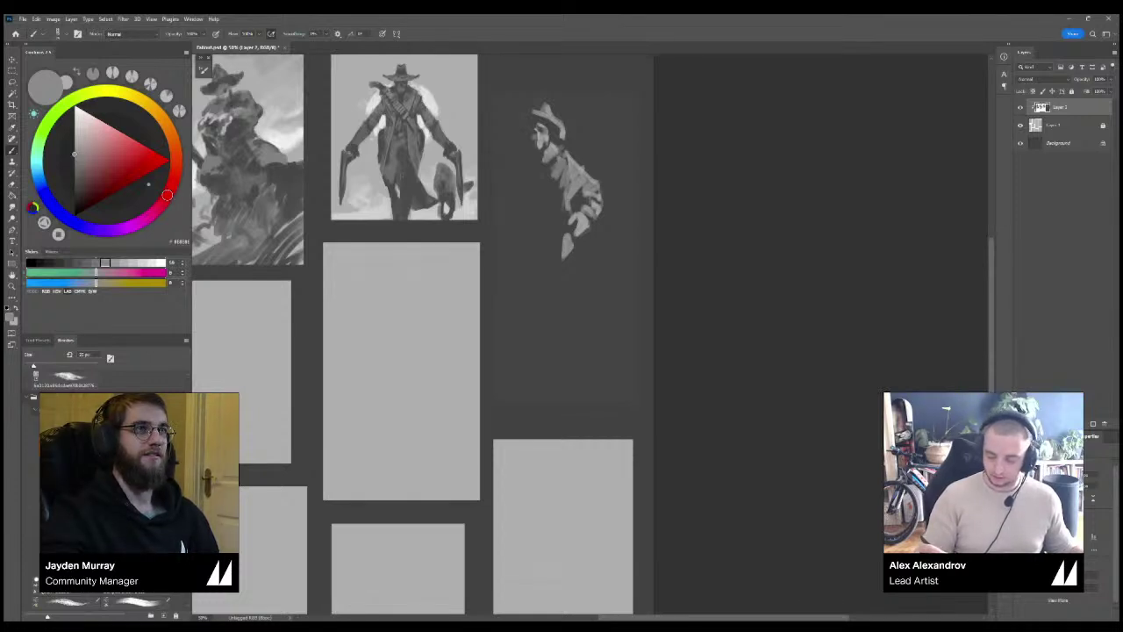
pyautogui.hotkey('ctrl', 'z')
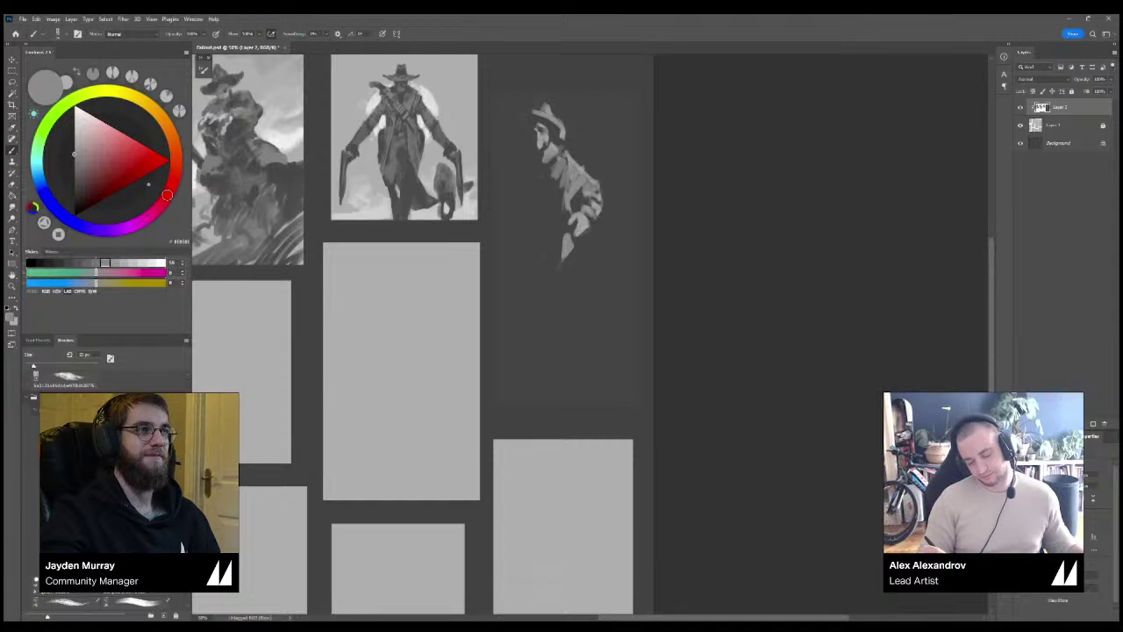
pyautogui.moveTo(561, 263)
pyautogui.mouseDown()
pyautogui.moveTo(557, 276)
pyautogui.moveTo(541, 270)
pyautogui.moveTo(535, 301)
pyautogui.mouseUp()
pyautogui.hotkey('ctrl', 'z')
pyautogui.hotkey('ctrl', 'z')
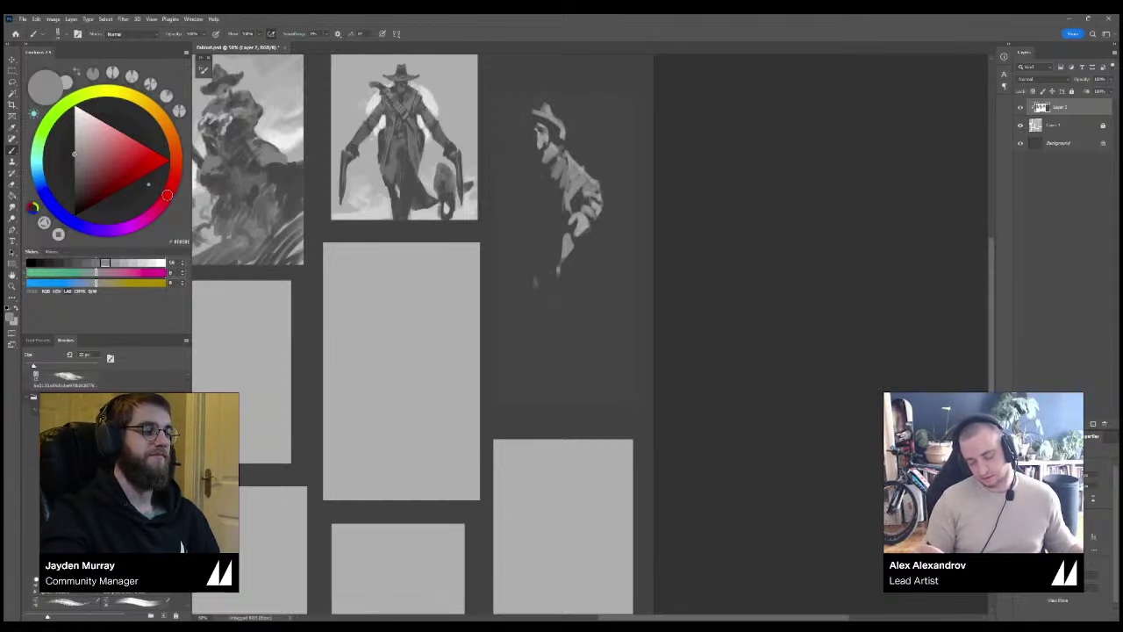
pyautogui.moveTo(575, 302)
pyautogui.mouseDown()
pyautogui.moveTo(603, 291)
pyautogui.moveTo(628, 298)
pyautogui.mouseUp()
pyautogui.hotkey('ctrl', 'z')
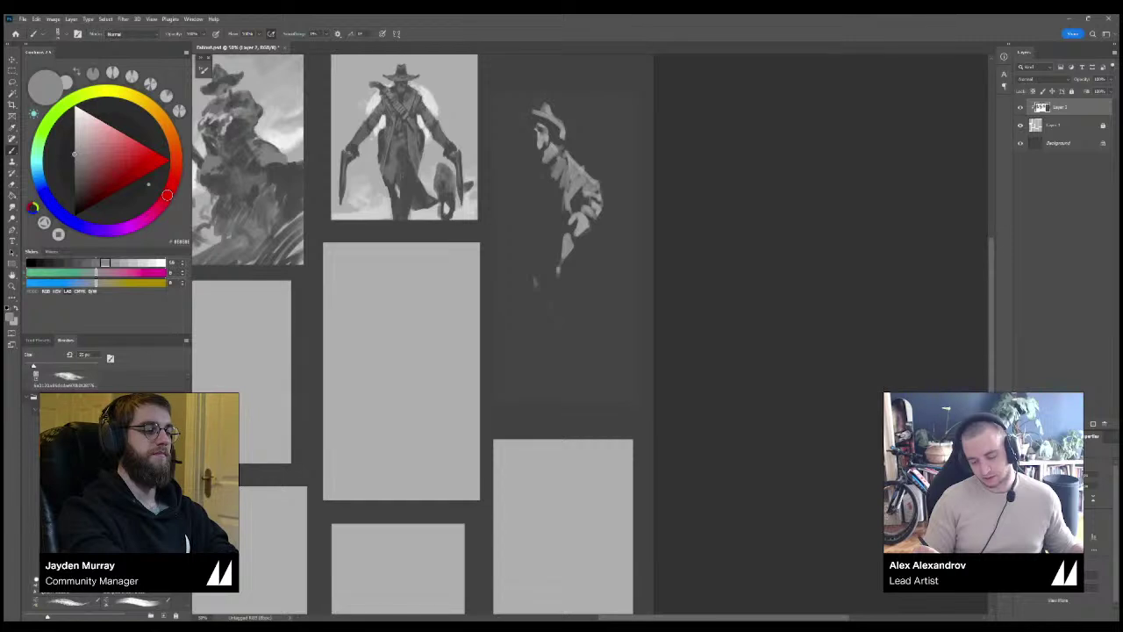
# Paint out the fourth figure's bent forearm with sampled dark grey, leaving only the lit shoulder and upper sleeve.
pyautogui.keyDown('alt'); pyautogui.click(560, 220); pyautogui.keyUp('alt')
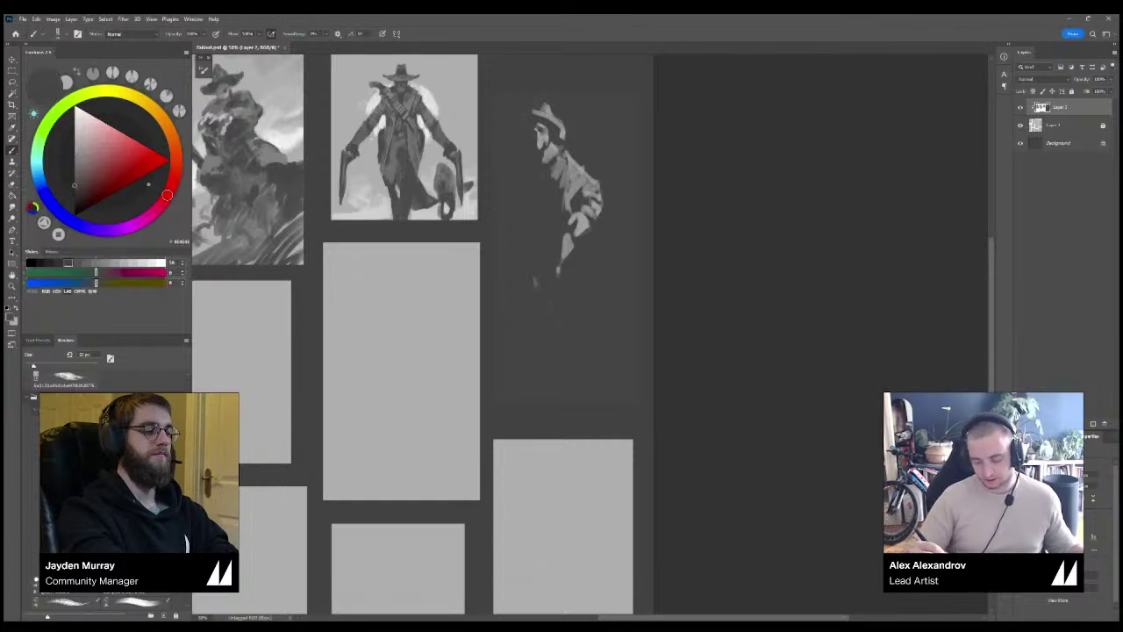
pyautogui.moveTo(562, 174); pyautogui.dragTo(577, 226)
pyautogui.moveTo(587, 216)
pyautogui.mouseDown()
pyautogui.moveTo(576, 235)
pyautogui.moveTo(570, 223)
pyautogui.mouseUp()
pyautogui.keyDown('alt'); pyautogui.rightClick(576, 204); pyautogui.keyUp('alt')
pyautogui.keyDown('alt'); pyautogui.click(563, 211); pyautogui.keyUp('alt')
pyautogui.moveTo(571, 234)
pyautogui.mouseDown()
pyautogui.moveTo(559, 276)
pyautogui.moveTo(534, 288)
pyautogui.mouseUp()
# Try a light grey forearm shape hanging below the fourth figure's sleeve, undoing and repainting the stroke.
pyautogui.keyDown('alt'); pyautogui.click(595, 198); pyautogui.keyUp('alt')
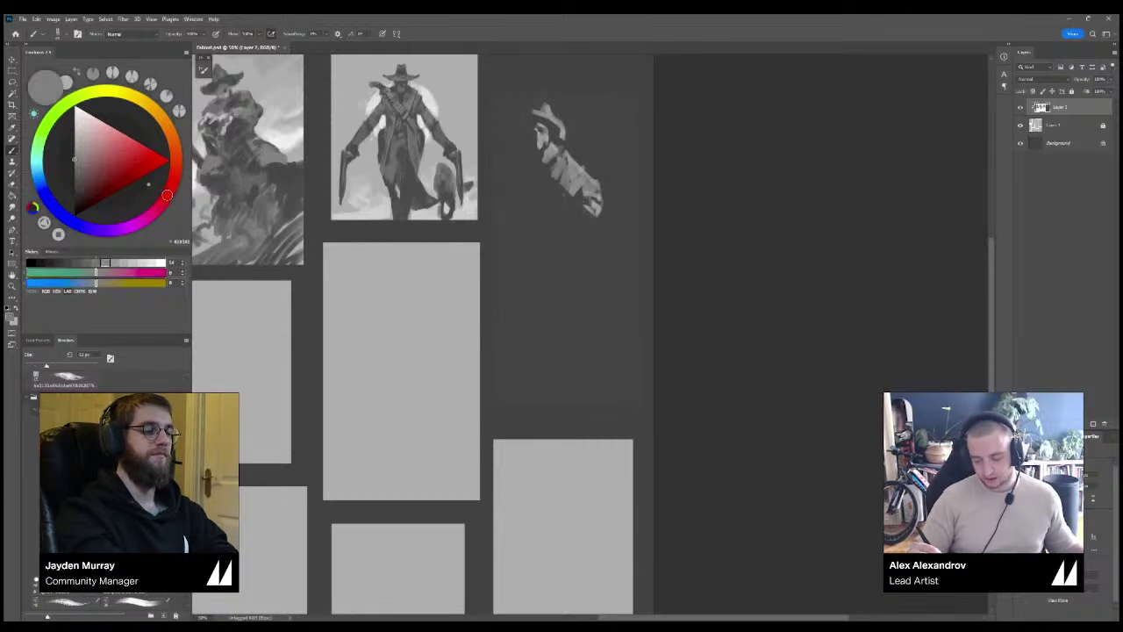
pyautogui.moveTo(604, 207)
pyautogui.mouseDown()
pyautogui.moveTo(612, 224)
pyautogui.moveTo(601, 234)
pyautogui.mouseUp()
pyautogui.hotkey('ctrl', 'z')
pyautogui.keyDown('alt'); pyautogui.rightClick(602, 214); pyautogui.keyUp('alt')
pyautogui.moveTo(603, 216); pyautogui.dragTo(606, 237)
pyautogui.hotkey('ctrl', 'z')
pyautogui.hotkey('ctrl', 'z')
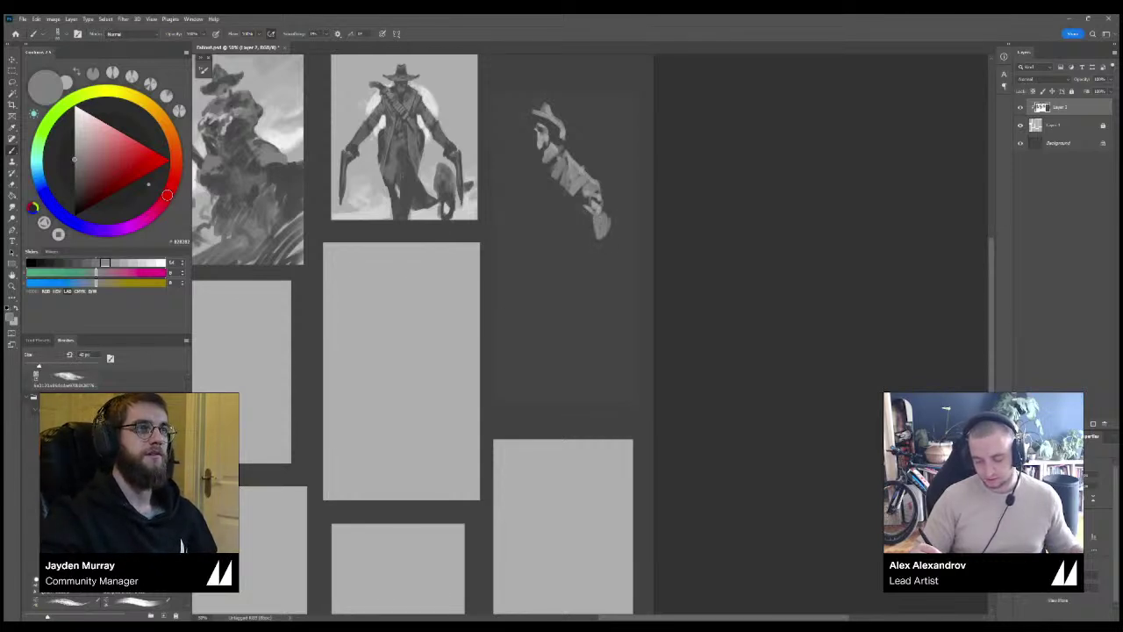
# Reshape the fourth figure's sleeve end with sampled light grey and cut a dark gap between it and the forearm.
pyautogui.keyDown('alt'); pyautogui.click(600, 200); pyautogui.keyUp('alt')
pyautogui.keyDown('alt'); pyautogui.click(597, 199); pyautogui.keyUp('alt')
pyautogui.moveTo(592, 199); pyautogui.dragTo(603, 212)
pyautogui.moveTo(595, 195)
pyautogui.mouseDown()
pyautogui.moveTo(598, 207)
pyautogui.moveTo(588, 204)
pyautogui.moveTo(602, 212)
pyautogui.mouseUp()
pyautogui.keyDown('alt'); pyautogui.click(612, 221); pyautogui.keyUp('alt')
pyautogui.moveTo(602, 207); pyautogui.dragTo(598, 231)
pyautogui.keyDown('alt'); pyautogui.click(601, 223); pyautogui.keyUp('alt')
pyautogui.keyDown('alt'); pyautogui.click(611, 216); pyautogui.keyUp('alt')
# Paint over most of the forearm shape below the fourth figure's sleeve with sampled dark grey.
pyautogui.keyDown('alt'); pyautogui.click(579, 182); pyautogui.keyUp('alt')
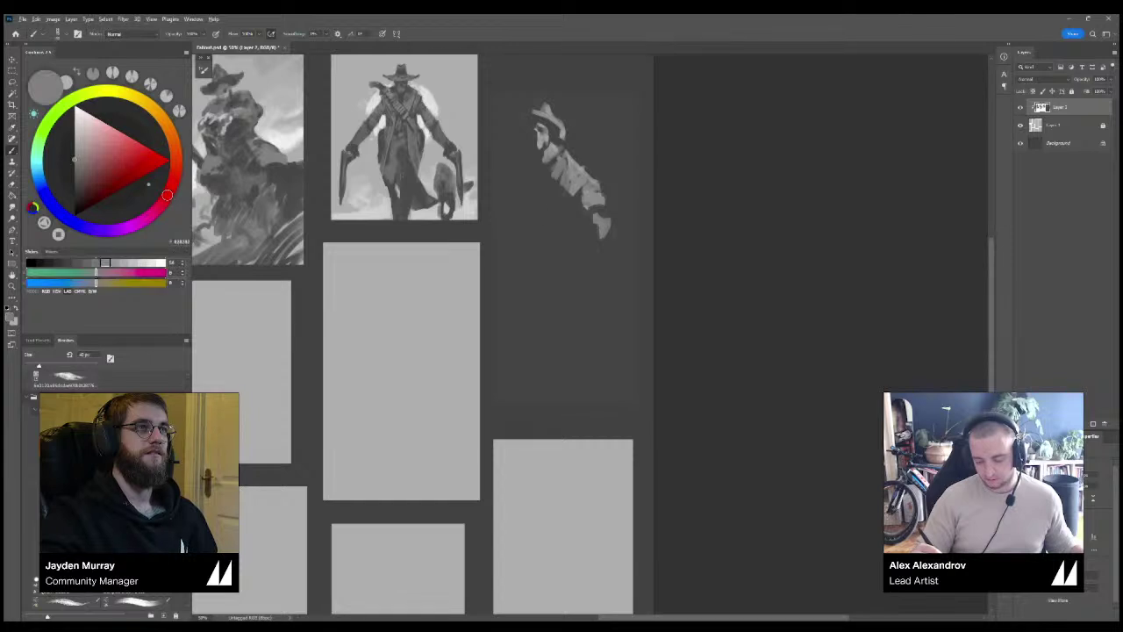
pyautogui.keyDown('alt'); pyautogui.click(588, 228); pyautogui.keyUp('alt')
pyautogui.moveTo(595, 214)
pyautogui.mouseDown()
pyautogui.moveTo(605, 239)
pyautogui.moveTo(602, 220)
pyautogui.mouseUp()
pyautogui.keyDown('alt'); pyautogui.click(594, 192); pyautogui.keyUp('alt')
pyautogui.press('[')
pyautogui.press('[')
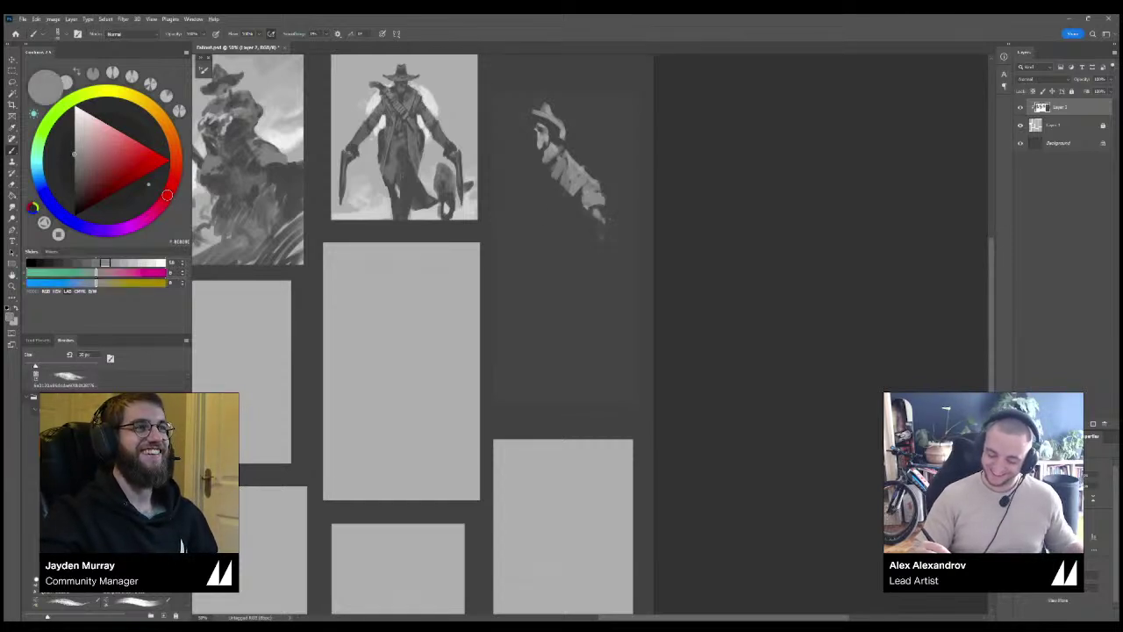
# Trim the inner edge of the fourth figure's lit shoulder with dark grey and draw a thin light line outward from the sleeve end.
pyautogui.keyDown('alt'); pyautogui.click(552, 175); pyautogui.keyUp('alt')
pyautogui.moveTo(557, 160)
pyautogui.mouseDown()
pyautogui.moveTo(579, 206)
pyautogui.moveTo(635, 241)
pyautogui.mouseUp()
pyautogui.keyDown('alt'); pyautogui.click(575, 186); pyautogui.keyUp('alt')
pyautogui.press('[')
pyautogui.press('[')
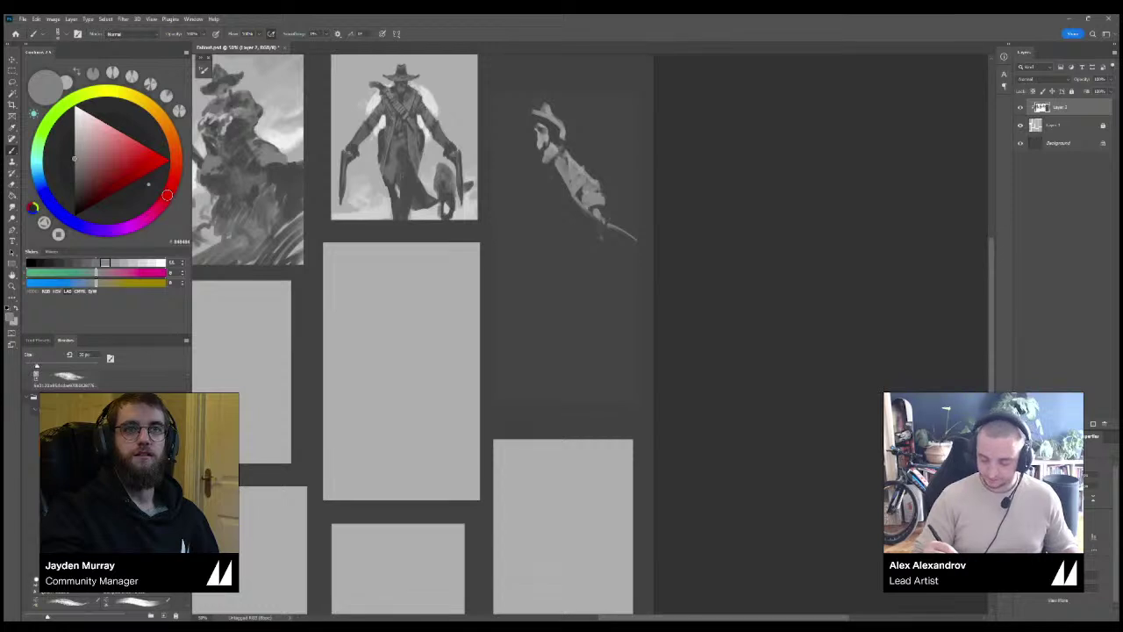
# Block in the fourth figure's other hand with light grey strokes below the torso, and carve it with sampled dark grey.
pyautogui.moveTo(524, 237)
pyautogui.mouseDown()
pyautogui.moveTo(544, 202)
pyautogui.moveTo(557, 218)
pyautogui.moveTo(518, 205)
pyautogui.mouseUp()
pyautogui.hotkey('ctrl', 'z')
pyautogui.hotkey('ctrl', 'z')
pyautogui.press(']')
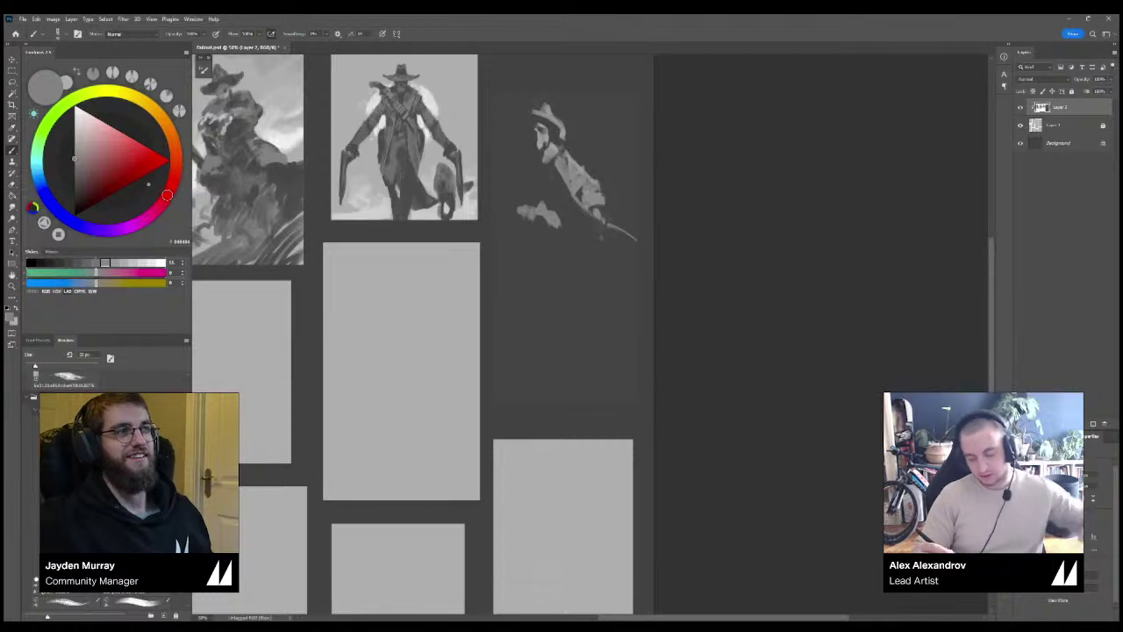
pyautogui.keyDown('alt'); pyautogui.click(526, 197); pyautogui.keyUp('alt')
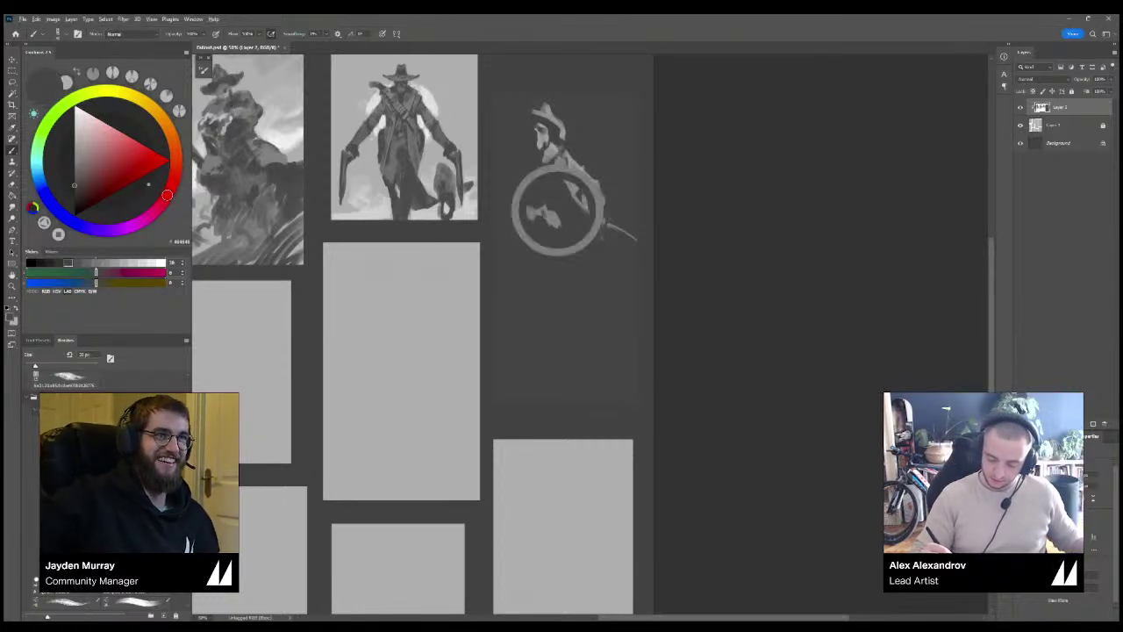
pyautogui.keyDown('alt'); pyautogui.click(555, 222); pyautogui.keyUp('alt')
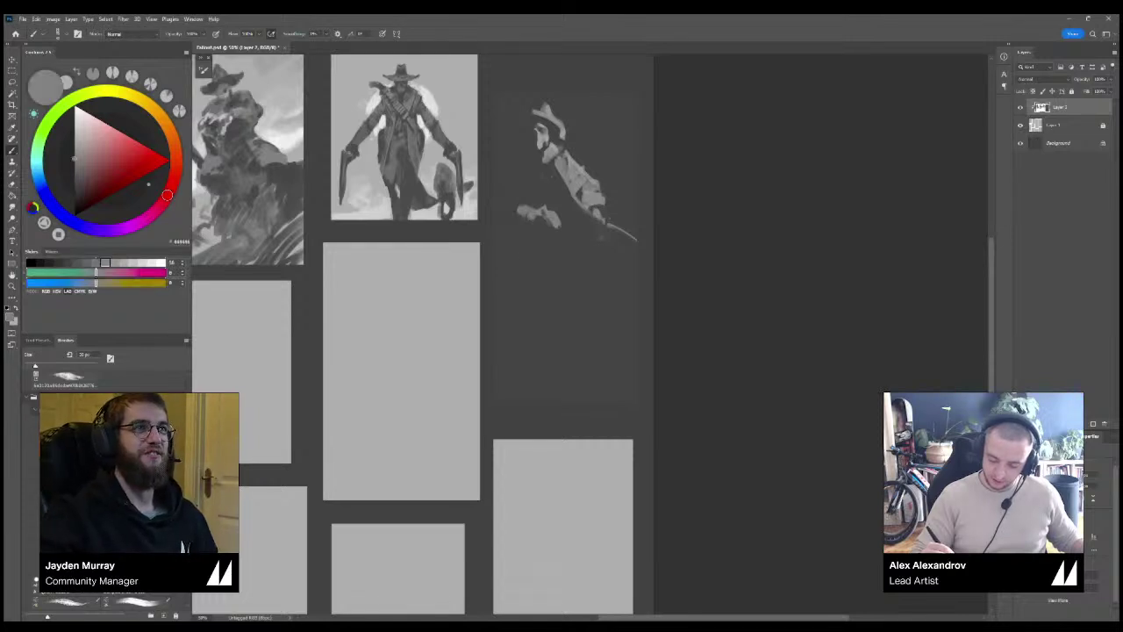
# Extend the fourth figure's other arm from the hand up to the frame's outer edge in light and mid greys.
pyautogui.moveTo(532, 208)
pyautogui.mouseDown()
pyautogui.moveTo(496, 184)
pyautogui.moveTo(509, 171)
pyautogui.moveTo(499, 167)
pyautogui.moveTo(501, 185)
pyautogui.moveTo(531, 209)
pyautogui.mouseUp()
pyautogui.hotkey('ctrl', 'z')
pyautogui.keyDown('alt'); pyautogui.click(519, 179); pyautogui.keyUp('alt')
pyautogui.keyDown('alt'); pyautogui.click(502, 178); pyautogui.keyUp('alt')
pyautogui.keyDown('alt'); pyautogui.click(522, 191); pyautogui.keyUp('alt')
pyautogui.keyDown('alt'); pyautogui.click(536, 212); pyautogui.keyUp('alt')
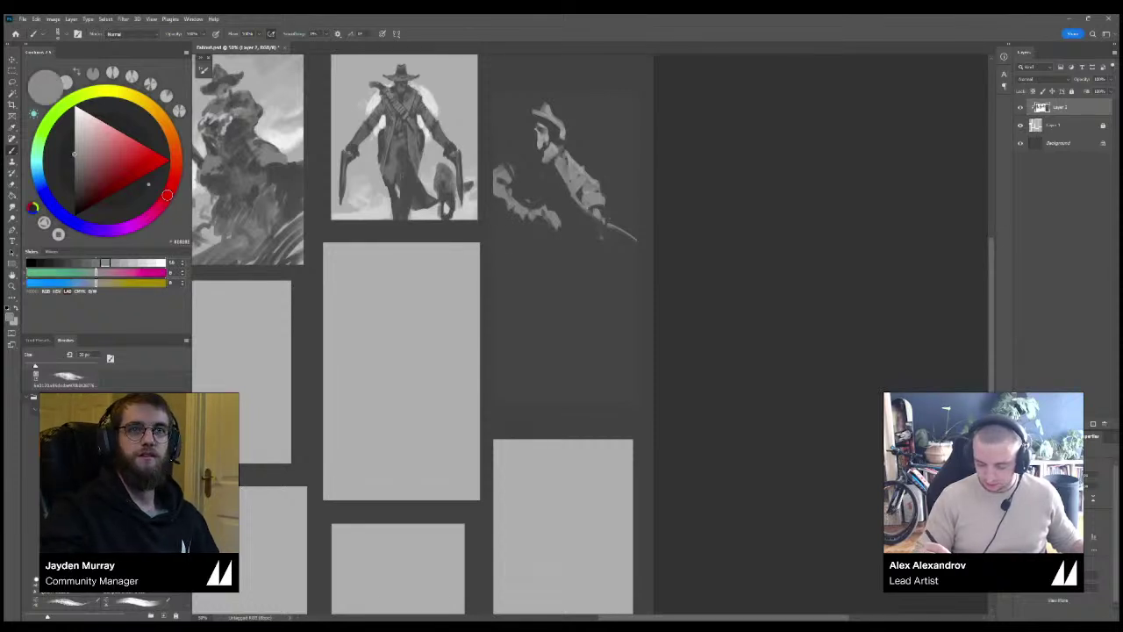
# Add grey coat strokes across the fourth figure's chest and cut into them with sampled dark grey.
pyautogui.moveTo(550, 171)
pyautogui.mouseDown()
pyautogui.moveTo(568, 222)
pyautogui.moveTo(550, 197)
pyautogui.mouseUp()
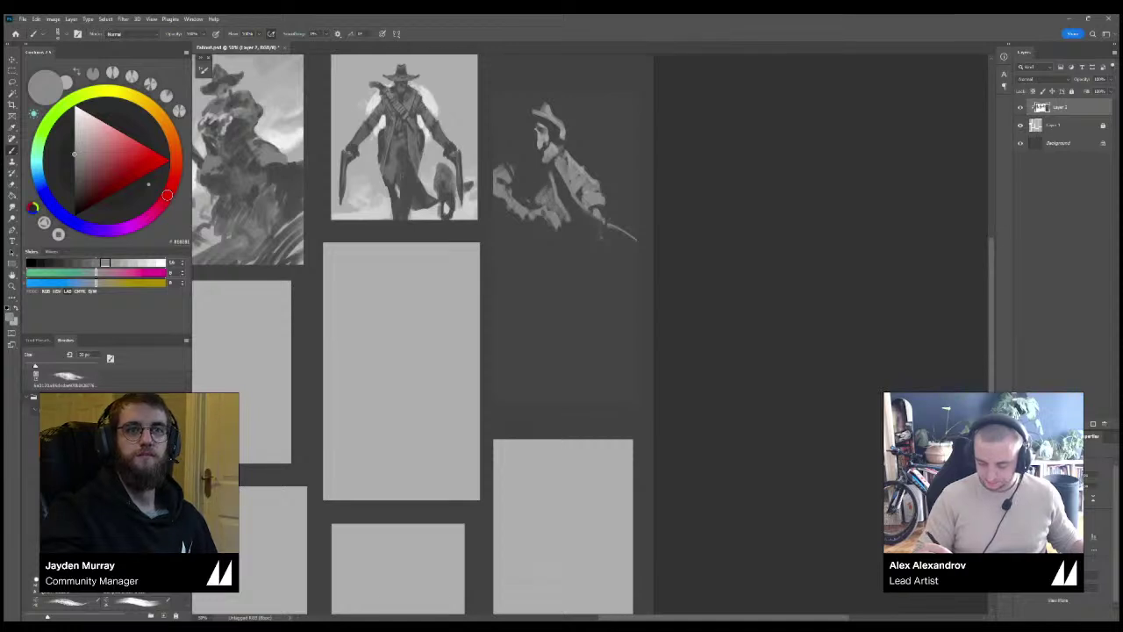
pyautogui.keyDown('alt'); pyautogui.click(526, 190); pyautogui.keyUp('alt')
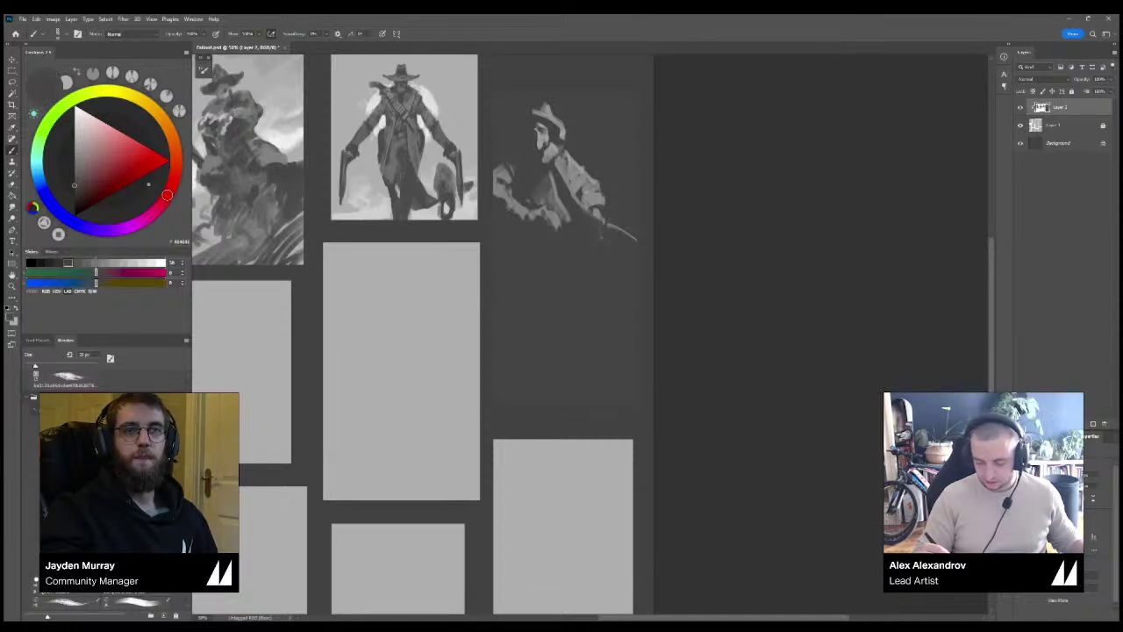
pyautogui.moveTo(551, 174)
pyautogui.mouseDown()
pyautogui.moveTo(556, 196)
pyautogui.moveTo(567, 188)
pyautogui.mouseUp()
pyautogui.keyDown('alt'); pyautogui.click(566, 171); pyautogui.keyUp('alt')
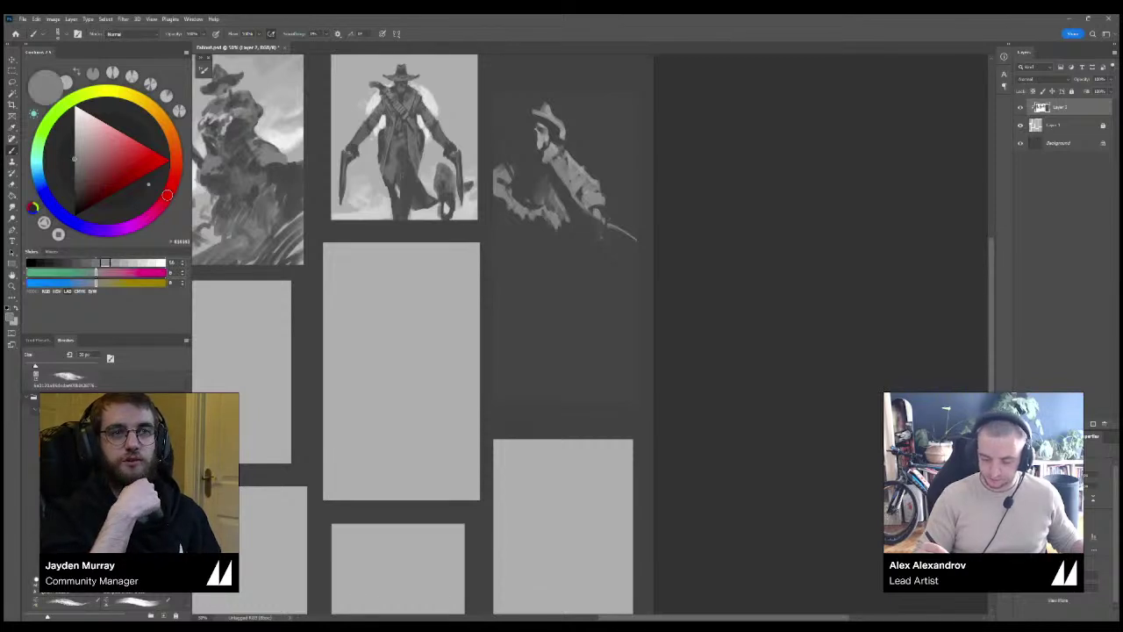
# Touch up the fourth figure's neck and jaw with sampled light and dark greys.
pyautogui.moveTo(552, 149)
pyautogui.mouseDown()
pyautogui.moveTo(559, 161)
pyautogui.moveTo(552, 150)
pyautogui.mouseUp()
pyautogui.keyDown('alt'); pyautogui.click(542, 157); pyautogui.keyUp('alt')
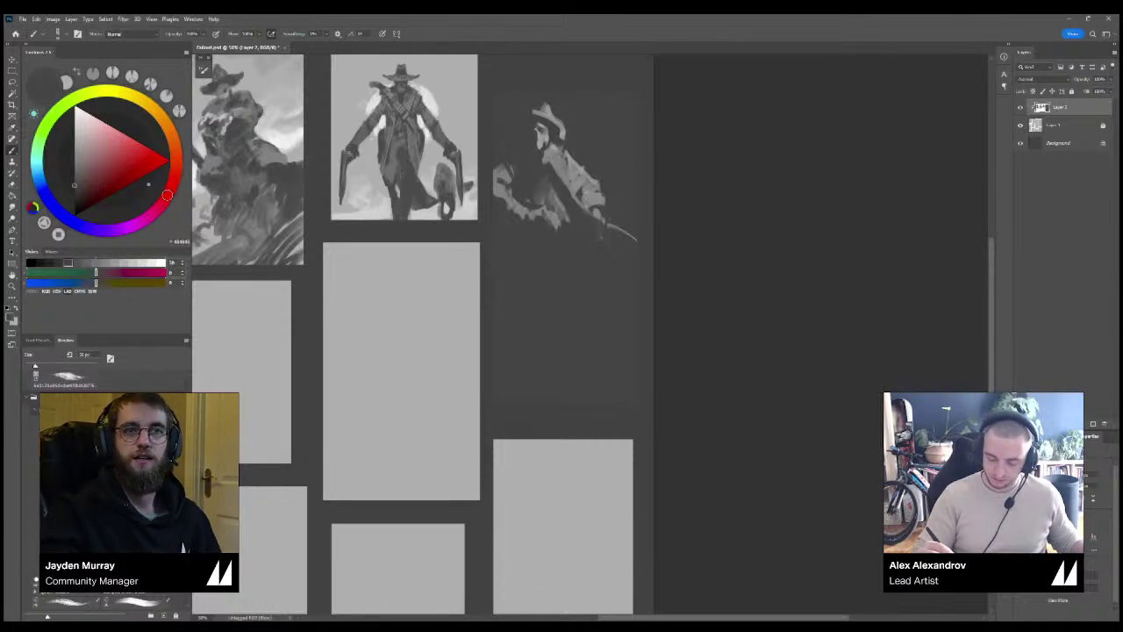
pyautogui.keyDown('alt'); pyautogui.click(543, 141); pyautogui.keyUp('alt')
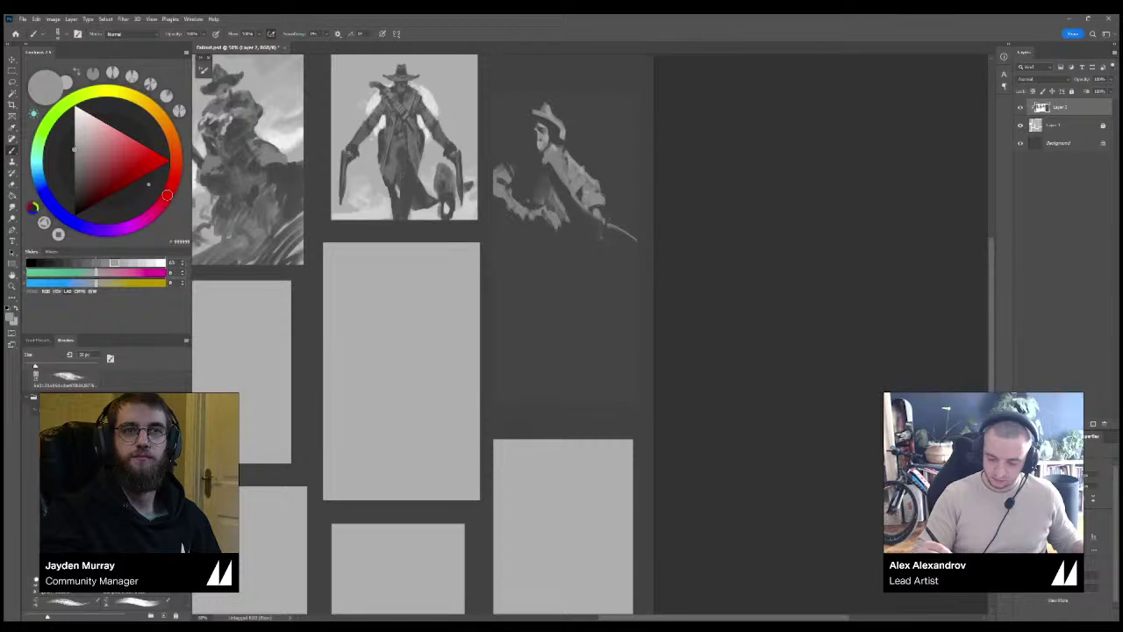
pyautogui.keyDown('alt'); pyautogui.click(538, 153); pyautogui.keyUp('alt')
# Build up the fourth figure's face highlight and hat crown in light grey, and trim the hat's outline with dark grey.
pyautogui.moveTo(545, 144)
pyautogui.mouseDown()
pyautogui.moveTo(550, 159)
pyautogui.moveTo(555, 125)
pyautogui.moveTo(542, 100)
pyautogui.moveTo(542, 111)
pyautogui.mouseUp()
pyautogui.keyDown('alt'); pyautogui.click(545, 154); pyautogui.keyUp('alt')
pyautogui.keyDown('alt'); pyautogui.click(562, 142); pyautogui.keyUp('alt')
pyautogui.keyDown('alt'); pyautogui.click(545, 112); pyautogui.keyUp('alt')
pyautogui.keyDown('alt'); pyautogui.click(541, 95); pyautogui.keyUp('alt')
pyautogui.keyDown('alt'); pyautogui.click(545, 111); pyautogui.keyUp('alt')
pyautogui.keyDown('alt'); pyautogui.click(539, 96); pyautogui.keyUp('alt')
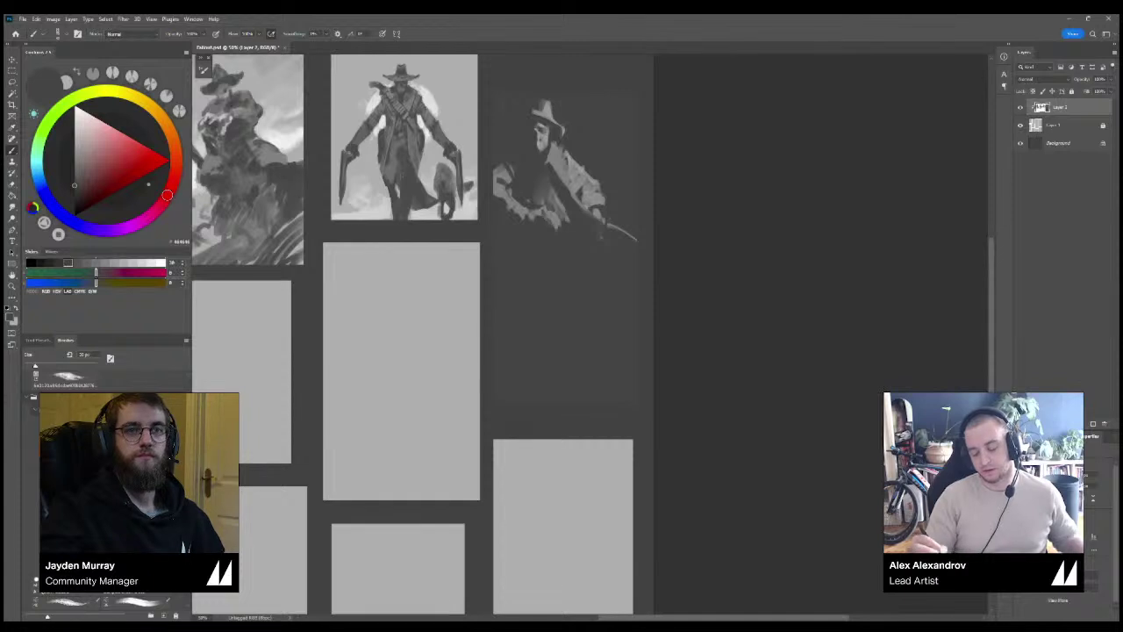
# Soften the far sleeve of the fourth figure with sampled mid and dark greys.
pyautogui.hotkey('ctrl', '-')
pyautogui.hotkey('ctrl', '-')
pyautogui.hotkey('ctrl', '+')
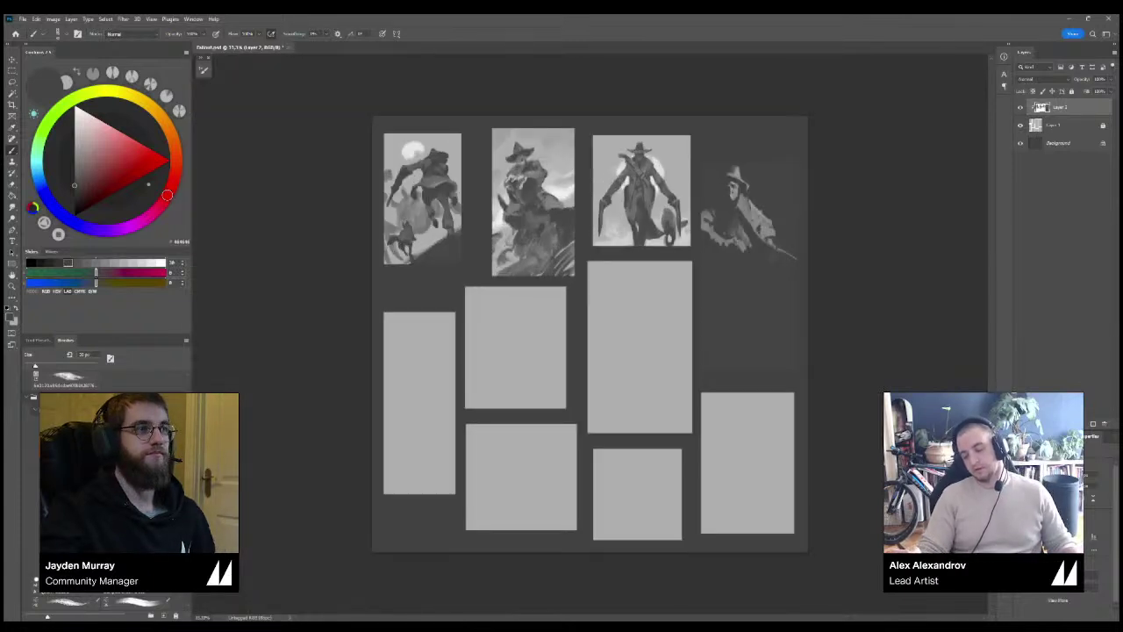
pyautogui.hotkey('ctrl', '+')
pyautogui.moveTo(789, 175)
pyautogui.mouseDown()
pyautogui.moveTo(595, 255)
pyautogui.moveTo(566, 244)
pyautogui.moveTo(574, 256)
pyautogui.mouseUp()
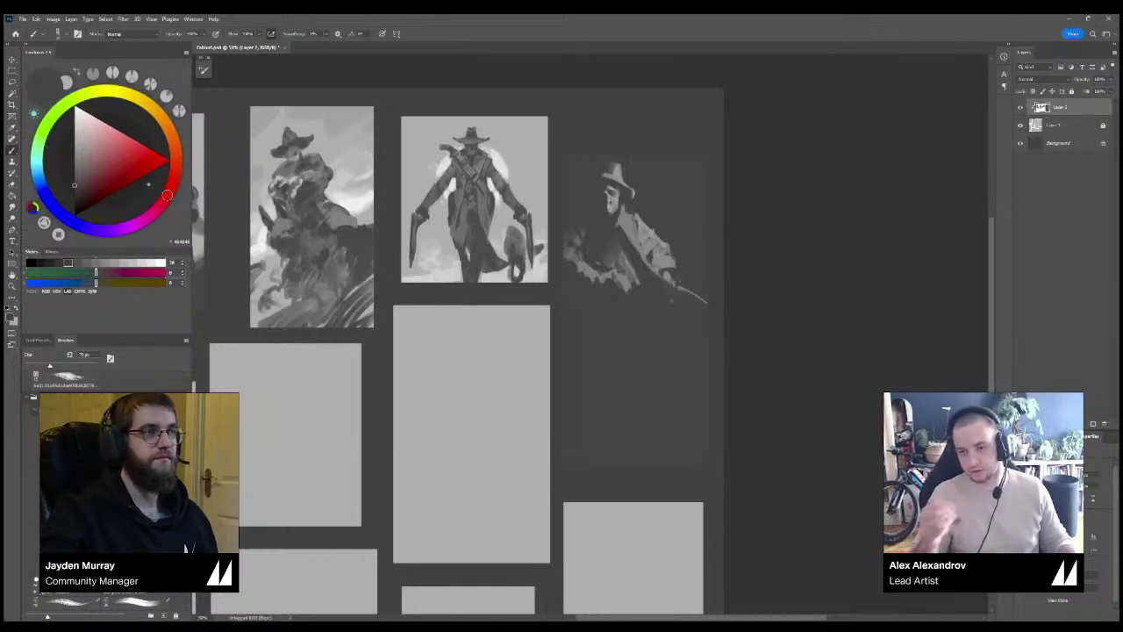
pyautogui.keyDown('alt'); pyautogui.click(575, 242); pyautogui.keyUp('alt')
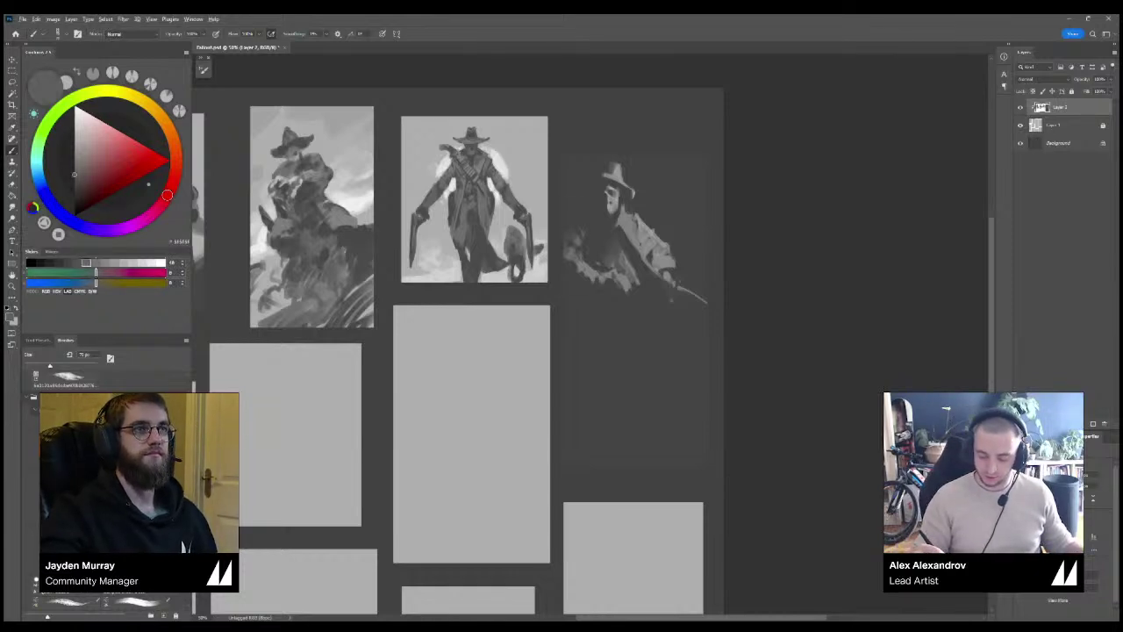
pyautogui.keyDown('alt'); pyautogui.click(572, 248); pyautogui.keyUp('alt')
pyautogui.moveTo(570, 242); pyautogui.dragTo(583, 258)
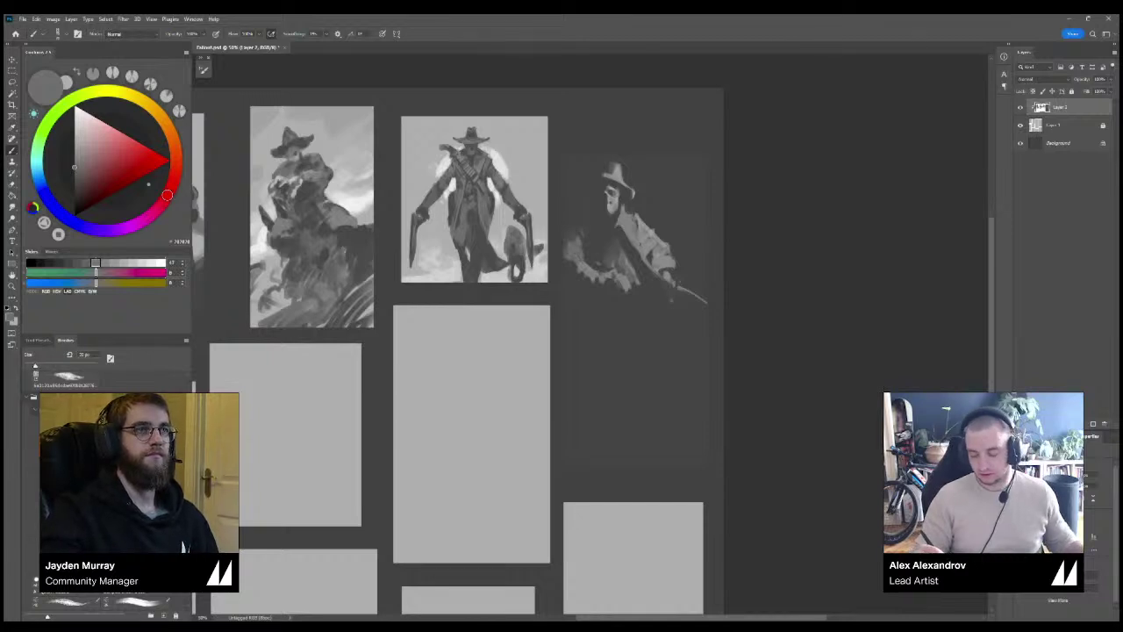
pyautogui.keyDown('alt'); pyautogui.click(585, 253); pyautogui.keyUp('alt')
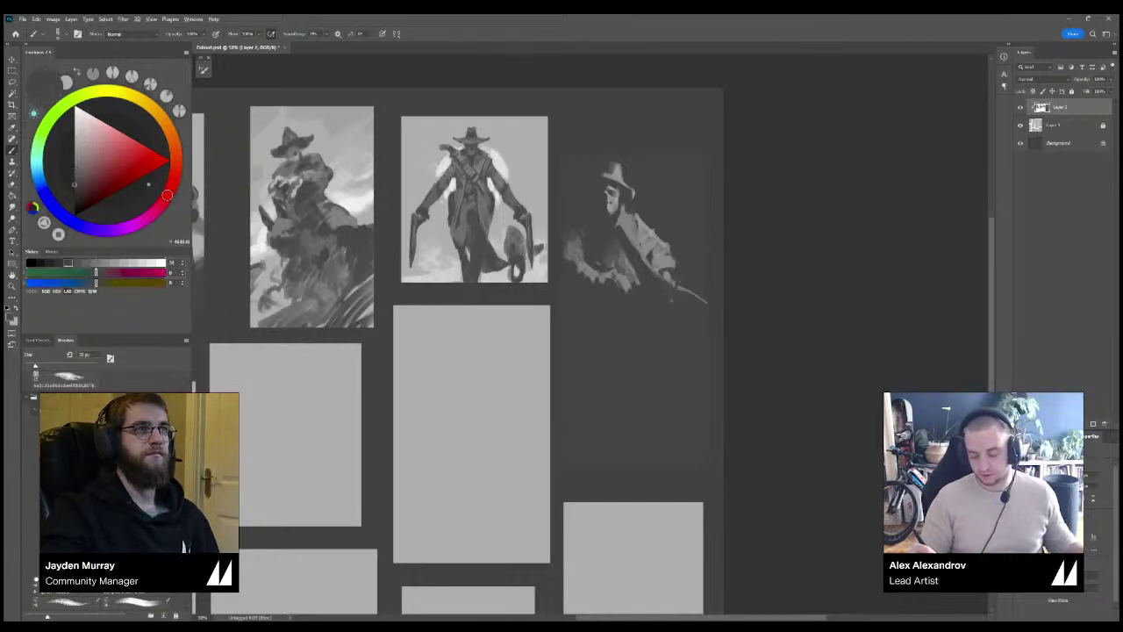
# Paint a light grey collar shape beside the fourth figure's face and trim it by alternating light and dark greys.
pyautogui.keyDown('alt'); pyautogui.click(586, 261); pyautogui.keyUp('alt')
pyautogui.moveTo(588, 243); pyautogui.dragTo(588, 211)
pyautogui.hotkey('ctrl', 'z')
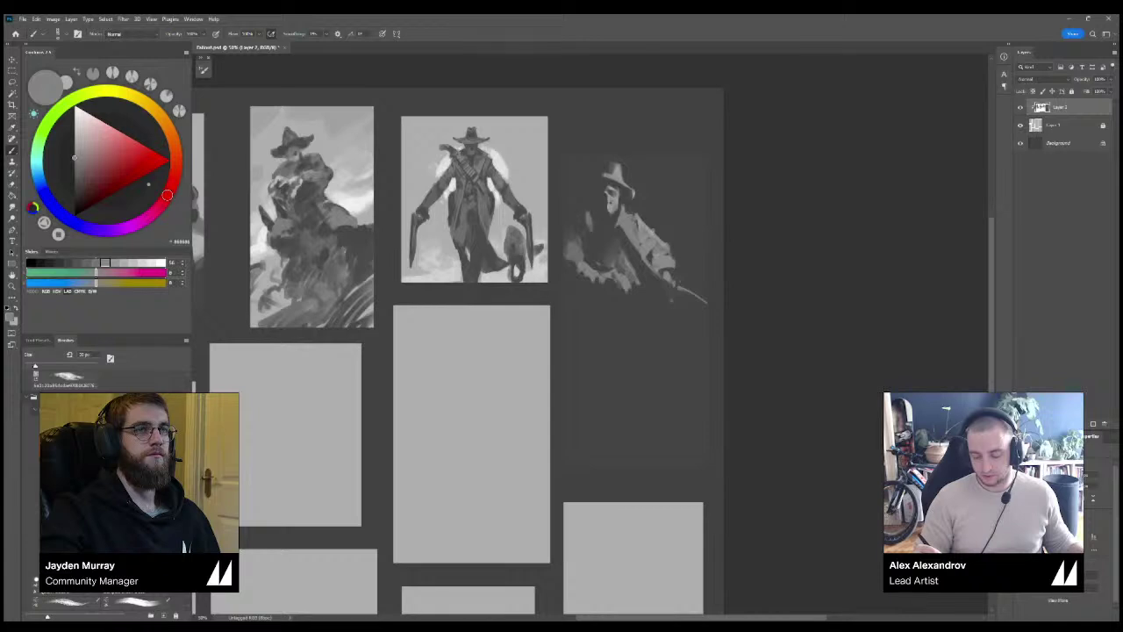
pyautogui.press('x')
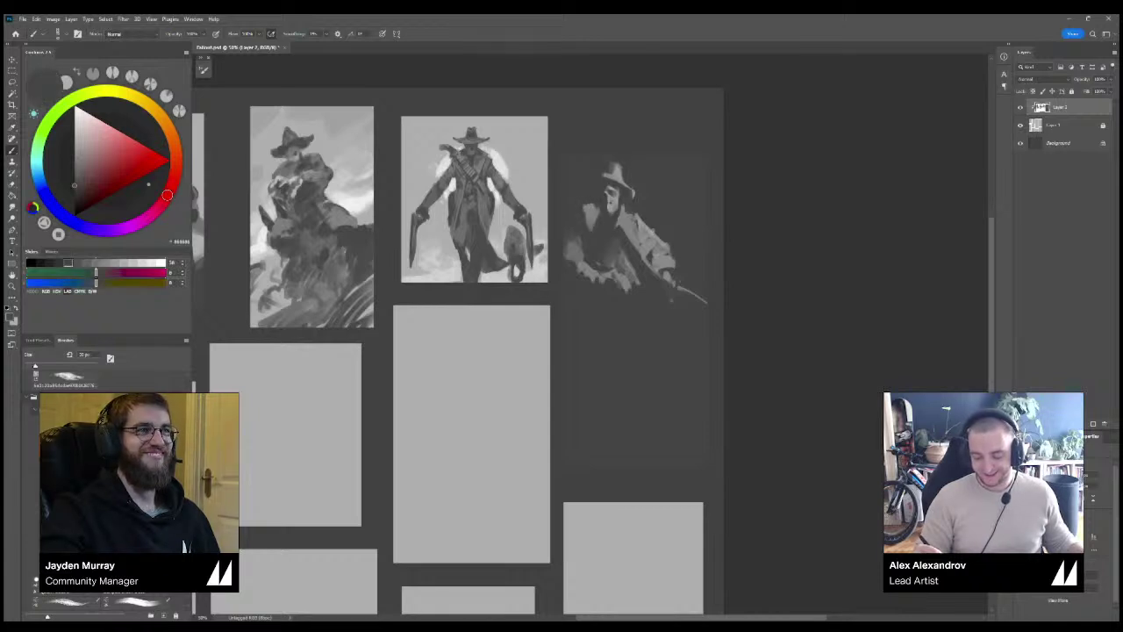
pyautogui.press('x')
pyautogui.press('x')
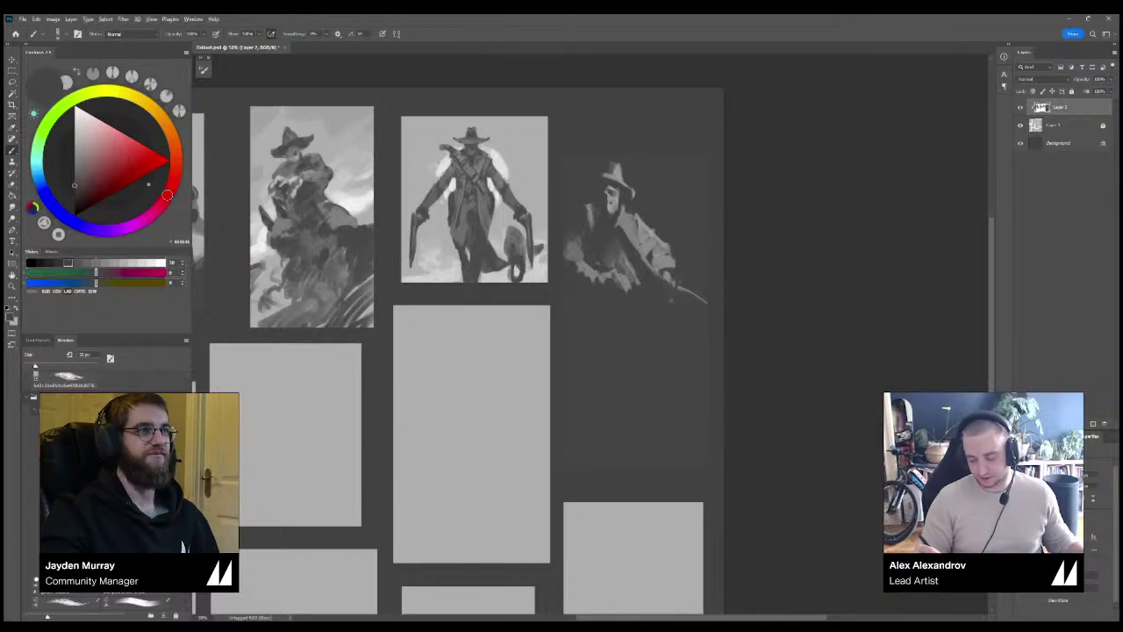
pyautogui.press('x')
pyautogui.press('x')
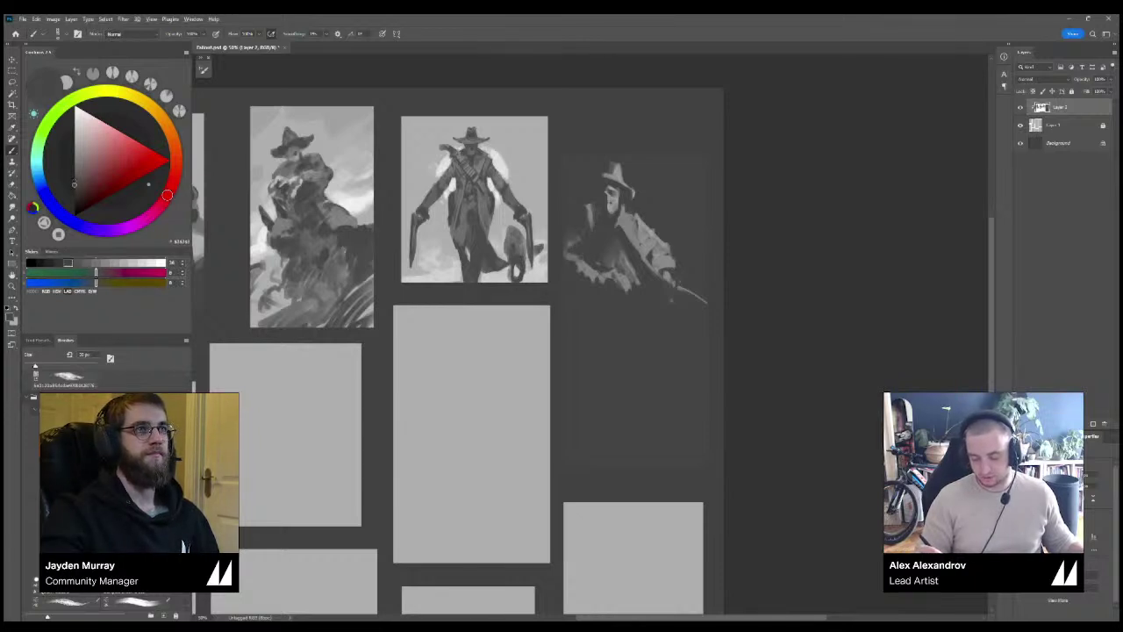
# Blend sampled mid and dark greys over the fourth figure's chest, far forearm and hand, and clean up the shoulder outline.
pyautogui.keyDown('alt'); pyautogui.click(621, 238); pyautogui.keyUp('alt')
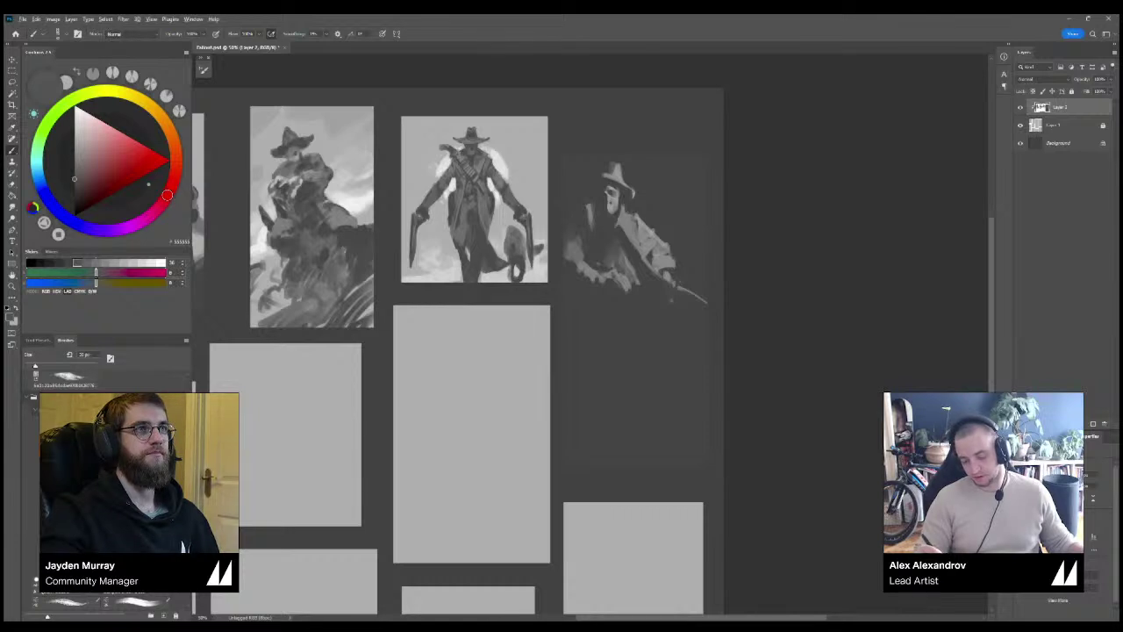
pyautogui.keyDown('alt'); pyautogui.click(648, 285); pyautogui.keyUp('alt')
pyautogui.keyDown('alt'); pyautogui.click(585, 271); pyautogui.keyUp('alt')
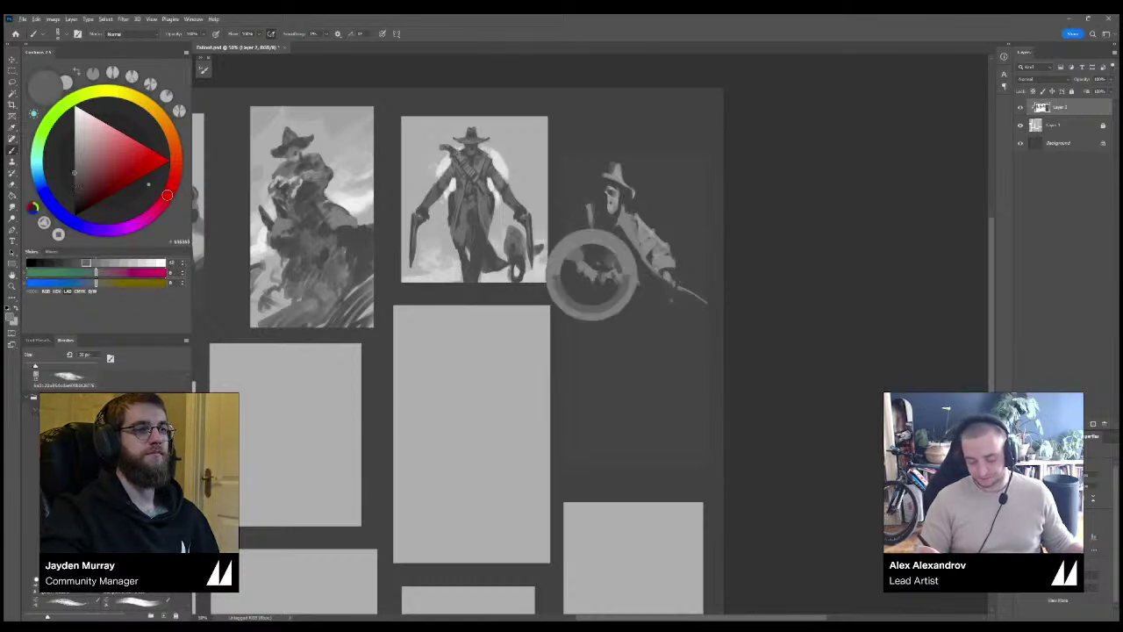
pyautogui.keyDown('alt'); pyautogui.click(579, 252); pyautogui.keyUp('alt')
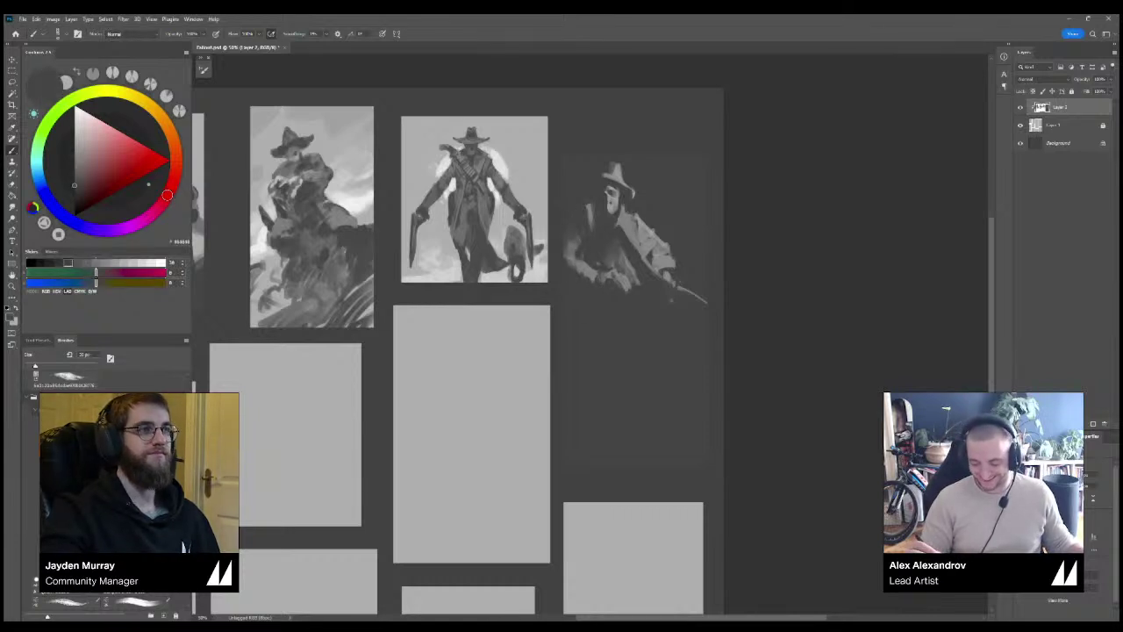
pyautogui.keyDown('alt'); pyautogui.click(570, 225); pyautogui.keyUp('alt')
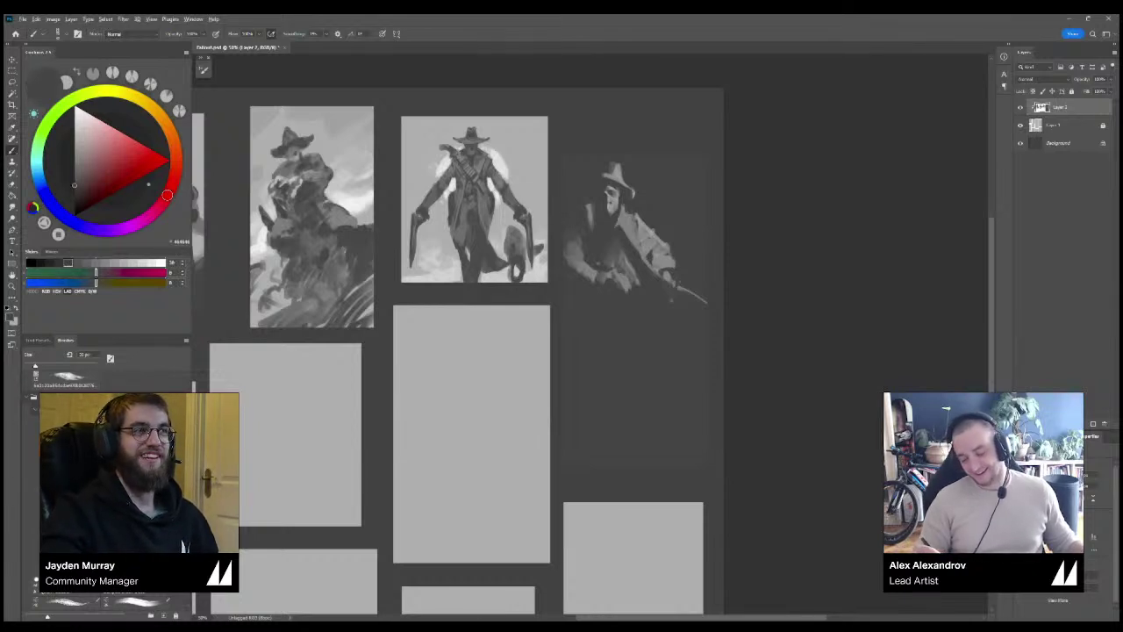
# Extend the fourth figure's hat brim with fine light grey strokes and sharpen its edge with dark grey.
pyautogui.keyDown('alt'); pyautogui.click(579, 255); pyautogui.keyUp('alt')
pyautogui.press('[')
pyautogui.press('[')
pyautogui.press('[')
pyautogui.press('[')
pyautogui.press('[')
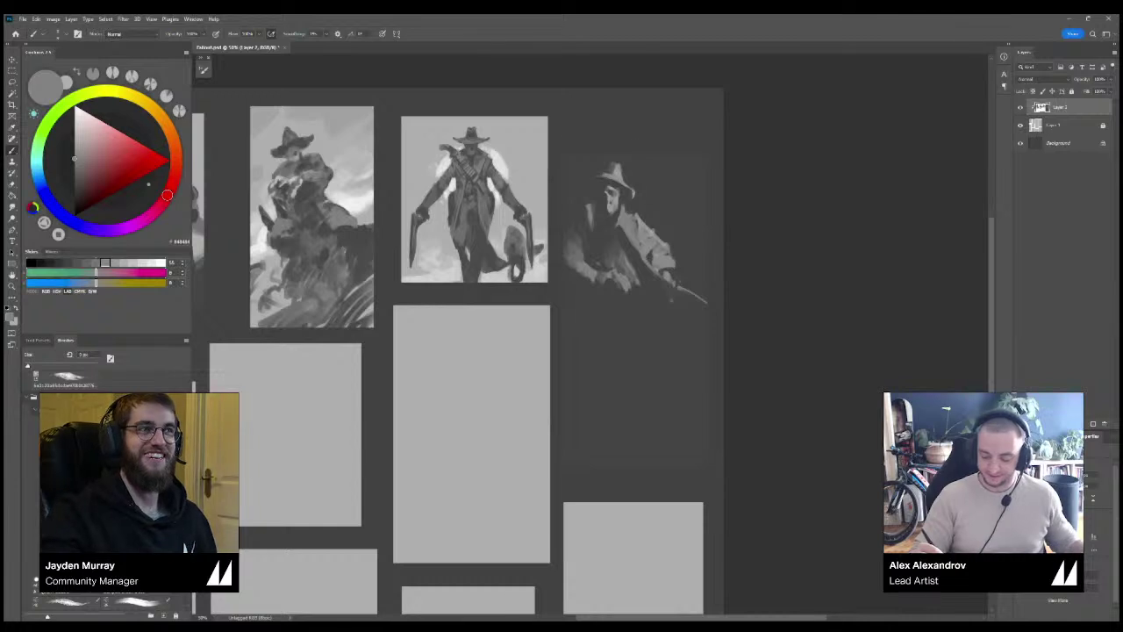
pyautogui.keyDown('alt'); pyautogui.click(600, 183); pyautogui.keyUp('alt')
pyautogui.moveTo(599, 173); pyautogui.dragTo(613, 176)
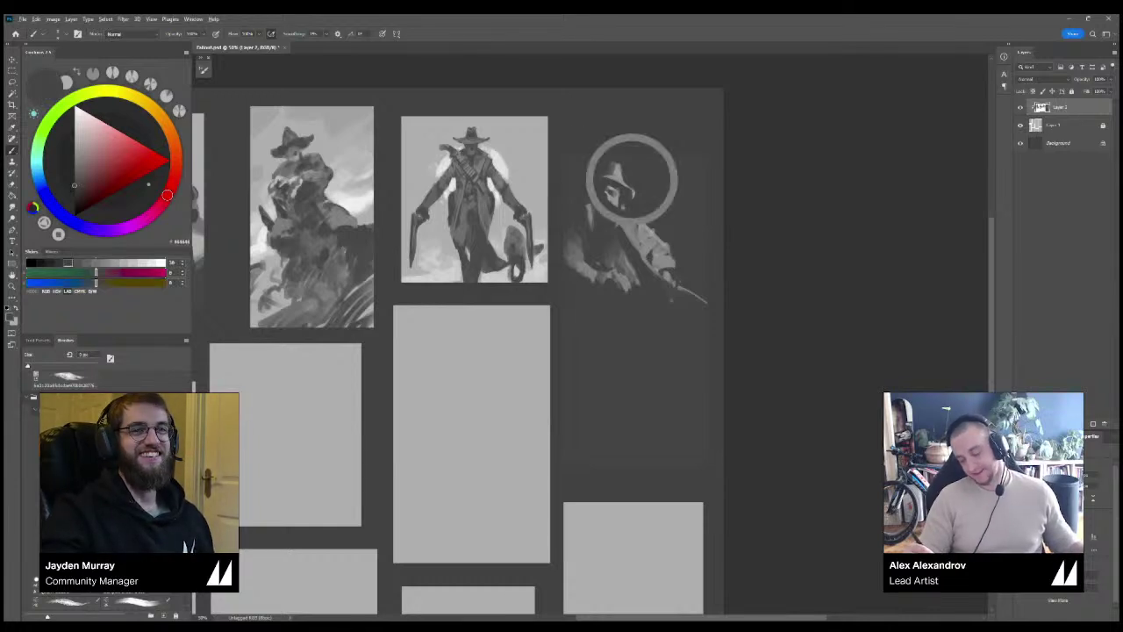
pyautogui.press('x')
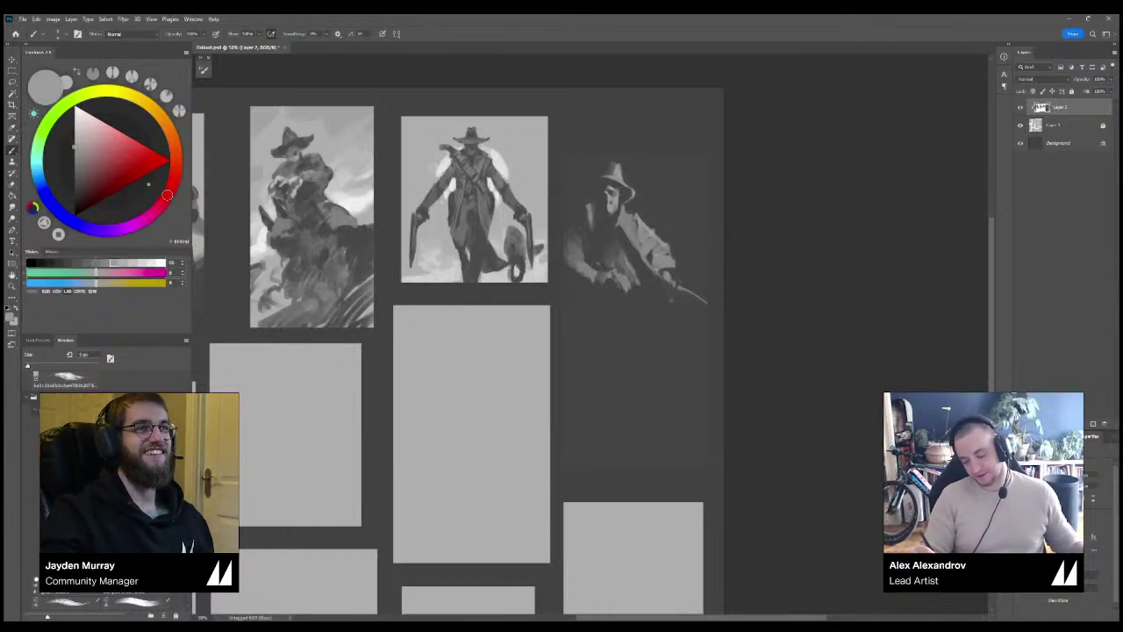
pyautogui.press('x')
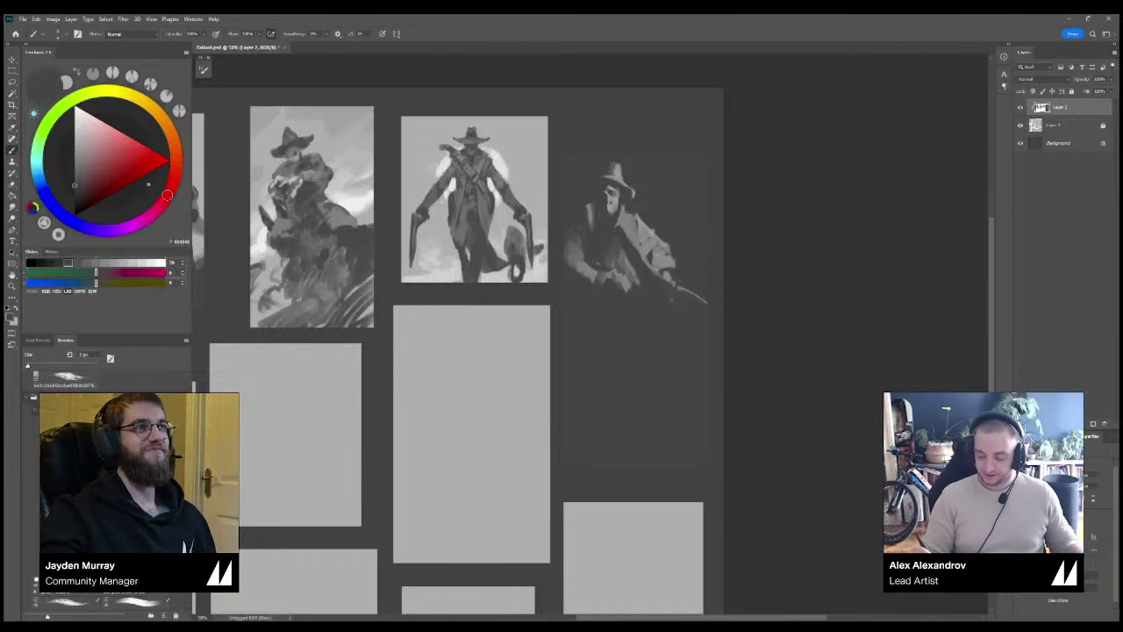
# Add a dark fold to the fourth figure's lit sleeve, and test a light grey touch sampled from the face.
pyautogui.press('[')
pyautogui.moveTo(665, 249)
pyautogui.mouseDown()
pyautogui.moveTo(653, 255)
pyautogui.moveTo(661, 263)
pyautogui.mouseUp()
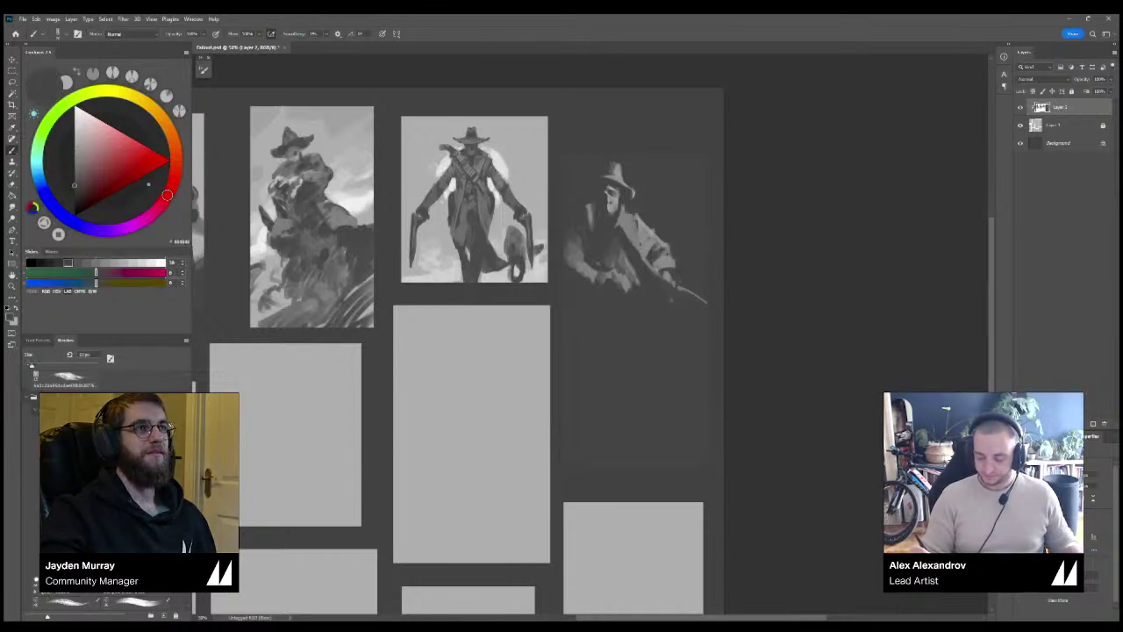
pyautogui.press('[')
pyautogui.hotkey('ctrl', '-')
pyautogui.hotkey('ctrl', '+')
pyautogui.moveTo(816, 188)
pyautogui.mouseDown()
pyautogui.moveTo(597, 239)
pyautogui.moveTo(642, 275)
pyautogui.moveTo(651, 254)
pyautogui.moveTo(649, 273)
pyautogui.mouseUp()
pyautogui.keyDown('alt'); pyautogui.click(616, 202); pyautogui.keyUp('alt')
pyautogui.press(']')
pyautogui.hotkey('ctrl', 'z')
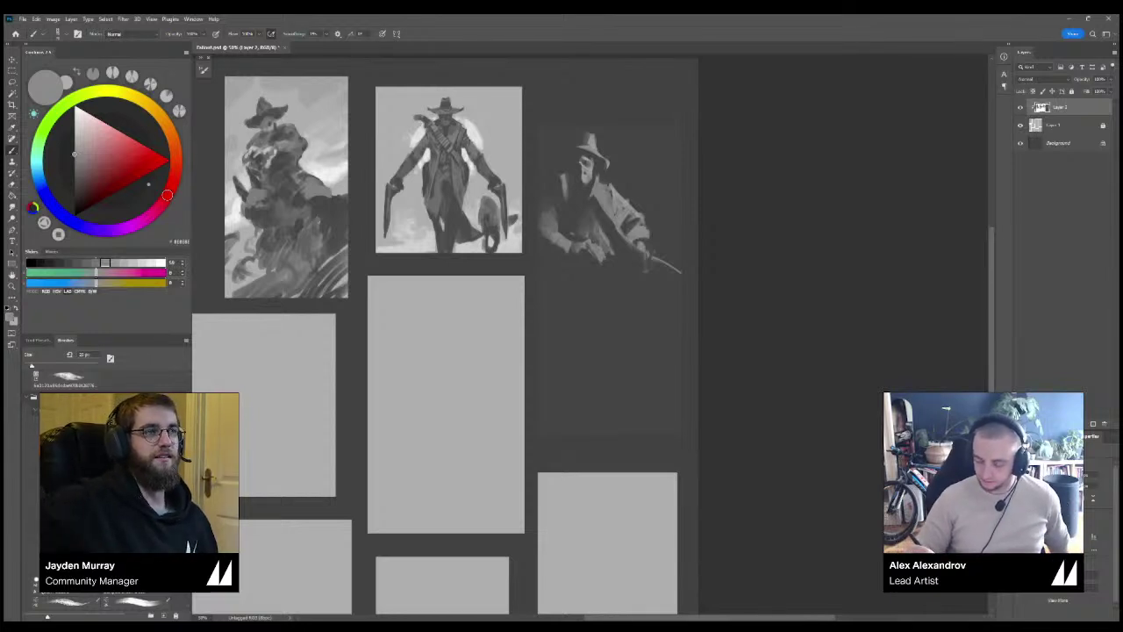
pyautogui.moveTo(637, 262)
pyautogui.mouseDown()
pyautogui.moveTo(648, 279)
pyautogui.moveTo(647, 258)
pyautogui.mouseUp()
pyautogui.hotkey('ctrl', 'z')
pyautogui.hotkey('ctrl', 'z')
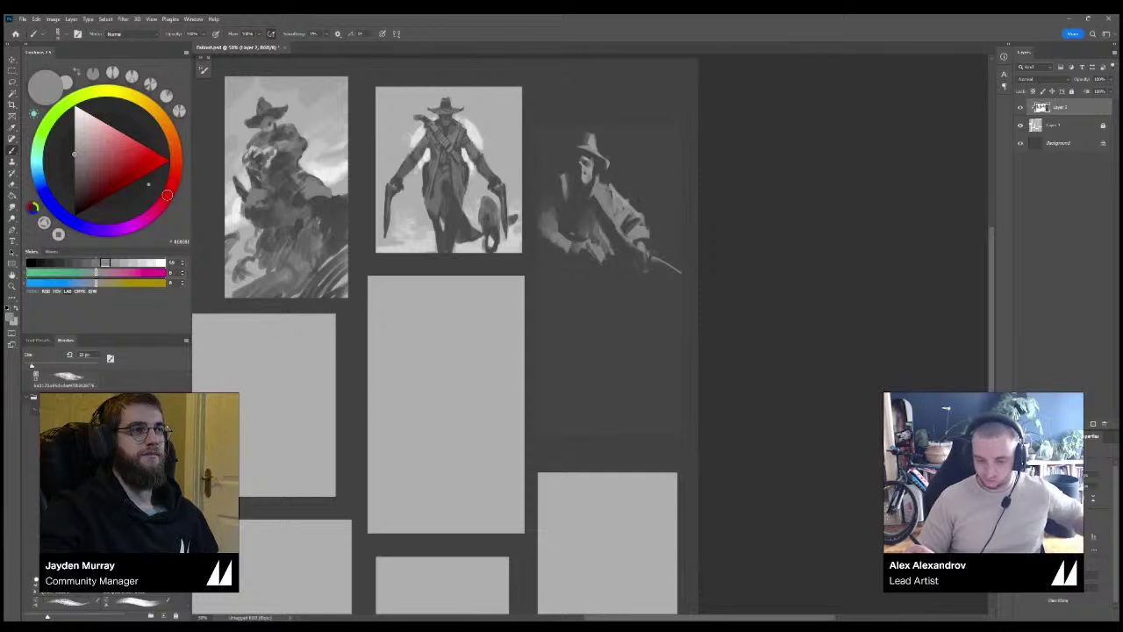
# Shape the fourth figure's forward hand on the gun with short strokes of greys sampled from the lit sleeve.
pyautogui.moveTo(633, 256)
pyautogui.mouseDown()
pyautogui.moveTo(654, 270)
pyautogui.moveTo(640, 263)
pyautogui.moveTo(644, 246)
pyautogui.mouseUp()
pyautogui.keyDown('alt'); pyautogui.click(636, 239); pyautogui.keyUp('alt')
pyautogui.moveTo(641, 245)
pyautogui.mouseDown()
pyautogui.moveTo(661, 264)
pyautogui.moveTo(650, 249)
pyautogui.mouseUp()
pyautogui.keyDown('alt'); pyautogui.click(645, 242); pyautogui.keyUp('alt')
pyautogui.keyDown('alt'); pyautogui.click(638, 229); pyautogui.keyUp('alt')
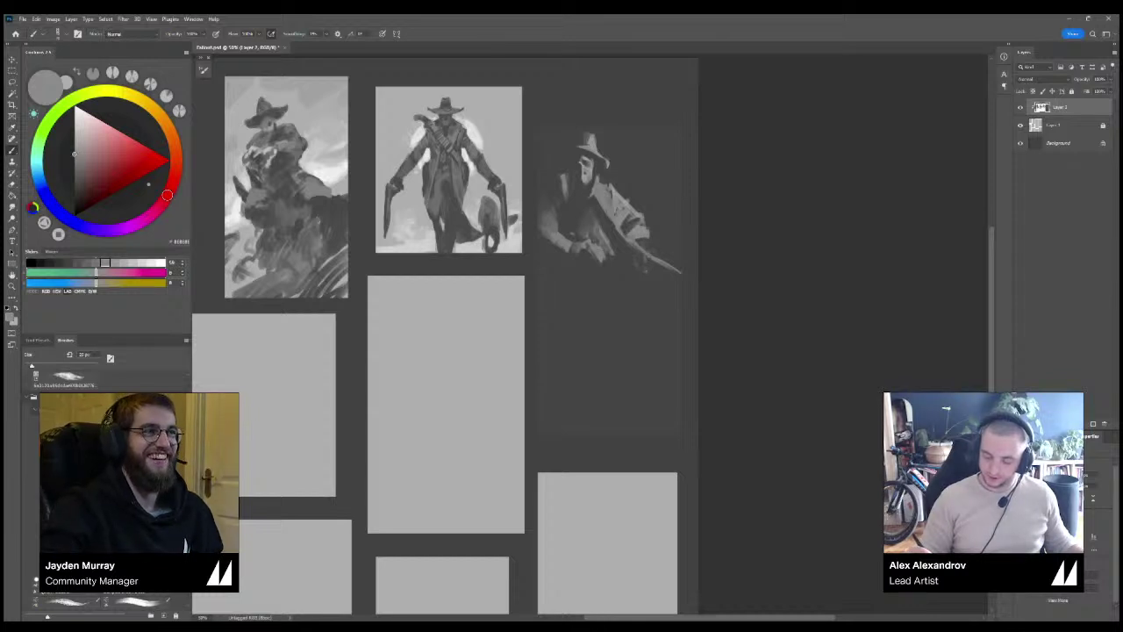
# Try a long light grey shape extending down from the fourth figure's forward hand, and undo it.
pyautogui.moveTo(640, 250)
pyautogui.mouseDown()
pyautogui.moveTo(643, 263)
pyautogui.moveTo(656, 262)
pyautogui.moveTo(660, 318)
pyautogui.mouseUp()
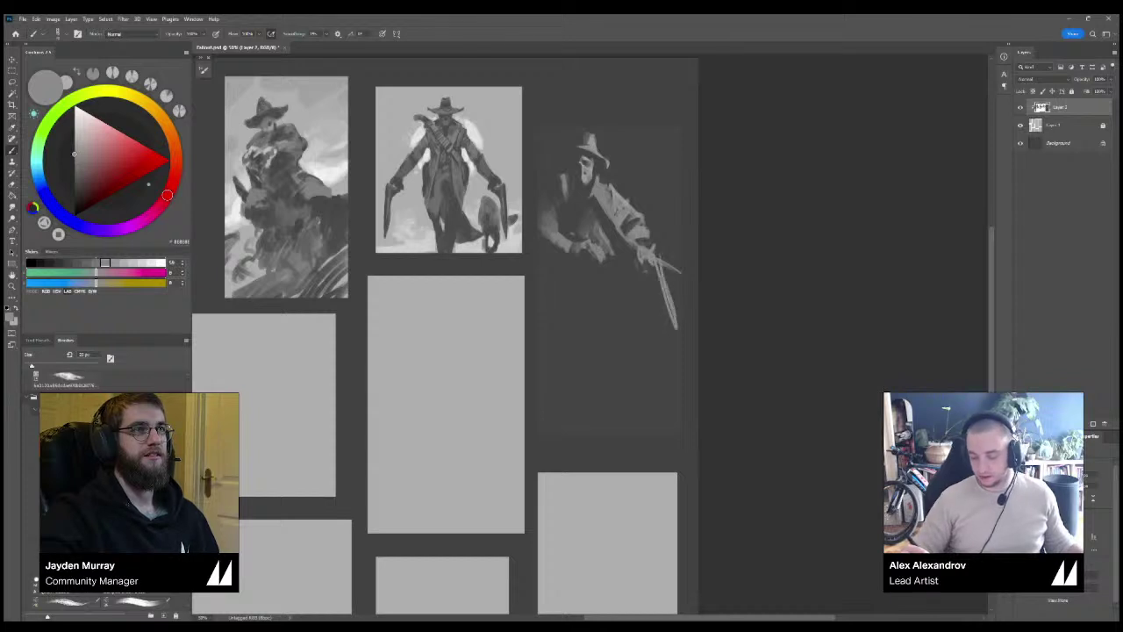
pyautogui.moveTo(649, 261); pyautogui.dragTo(659, 317)
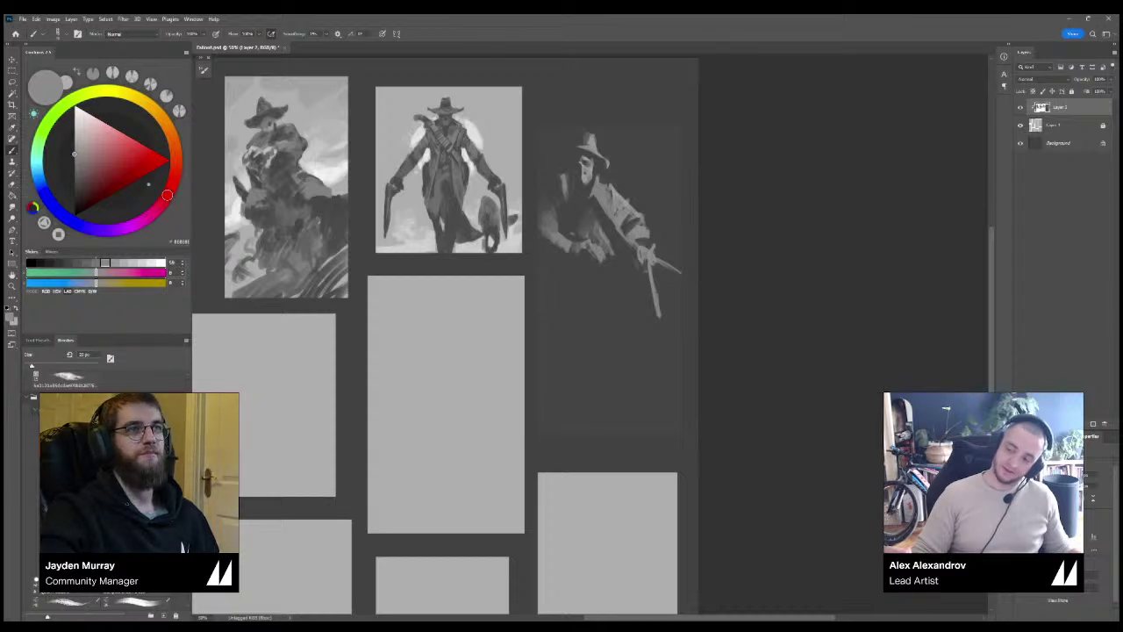
pyautogui.hotkey('ctrl', 'z')
pyautogui.hotkey('ctrl', 'z')
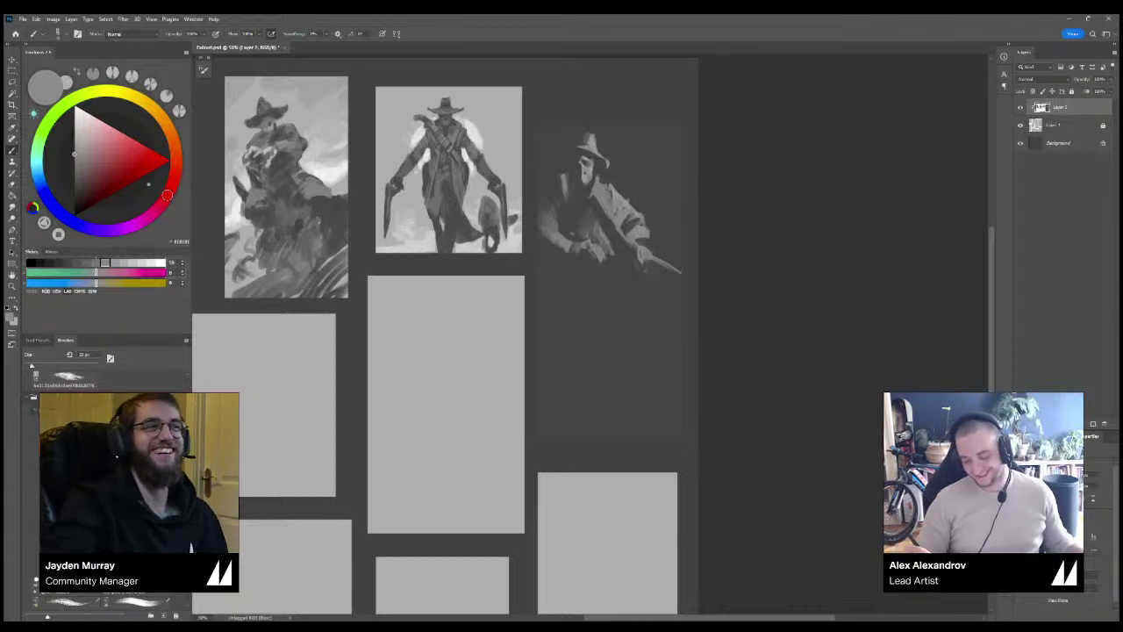
# Rework the fourth figure's forward hand with sampled light and dark greys, trimming the shape beneath the gun.
pyautogui.keyDown('alt'); pyautogui.click(677, 260); pyautogui.keyUp('alt')
pyautogui.keyDown('alt'); pyautogui.click(634, 231); pyautogui.keyUp('alt')
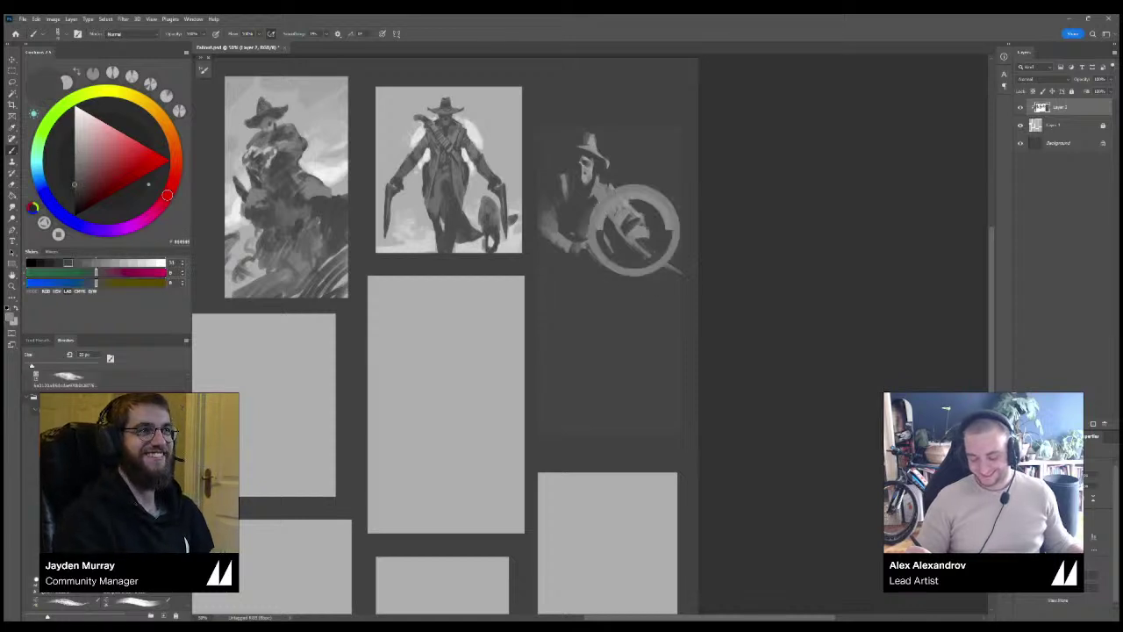
pyautogui.moveTo(641, 252)
pyautogui.mouseDown()
pyautogui.moveTo(632, 263)
pyautogui.moveTo(648, 274)
pyautogui.moveTo(633, 242)
pyautogui.moveTo(644, 276)
pyautogui.mouseUp()
pyautogui.keyDown('alt'); pyautogui.click(628, 264); pyautogui.keyUp('alt')
pyautogui.keyDown('alt'); pyautogui.click(643, 256); pyautogui.keyUp('alt')
pyautogui.keyDown('alt'); pyautogui.click(653, 272); pyautogui.keyUp('alt')
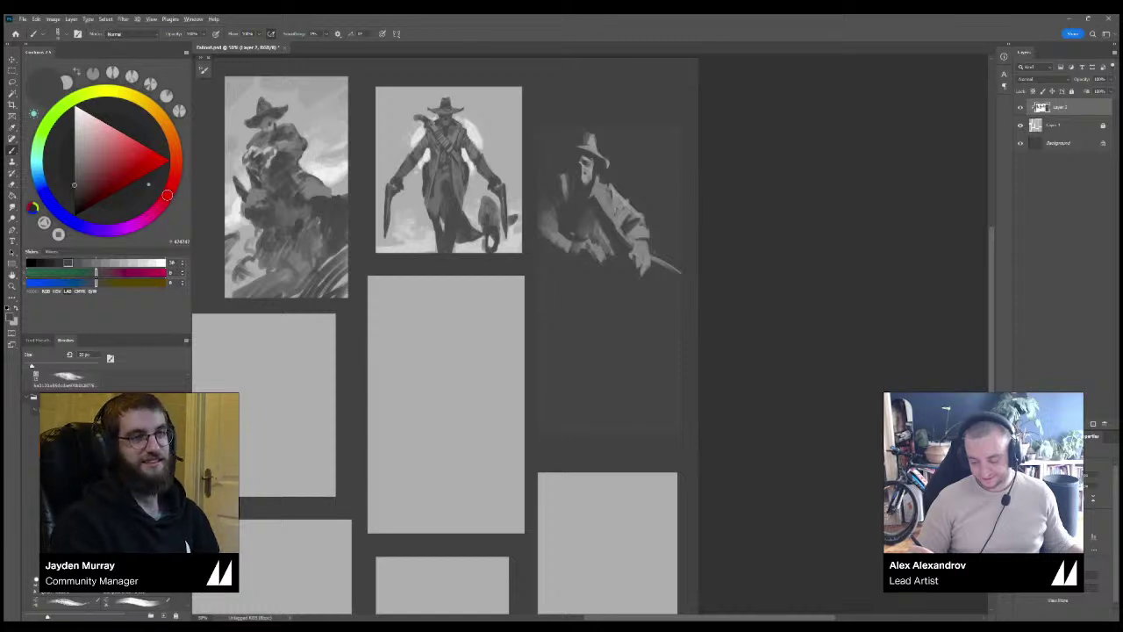
pyautogui.hotkey('ctrl', 'z')
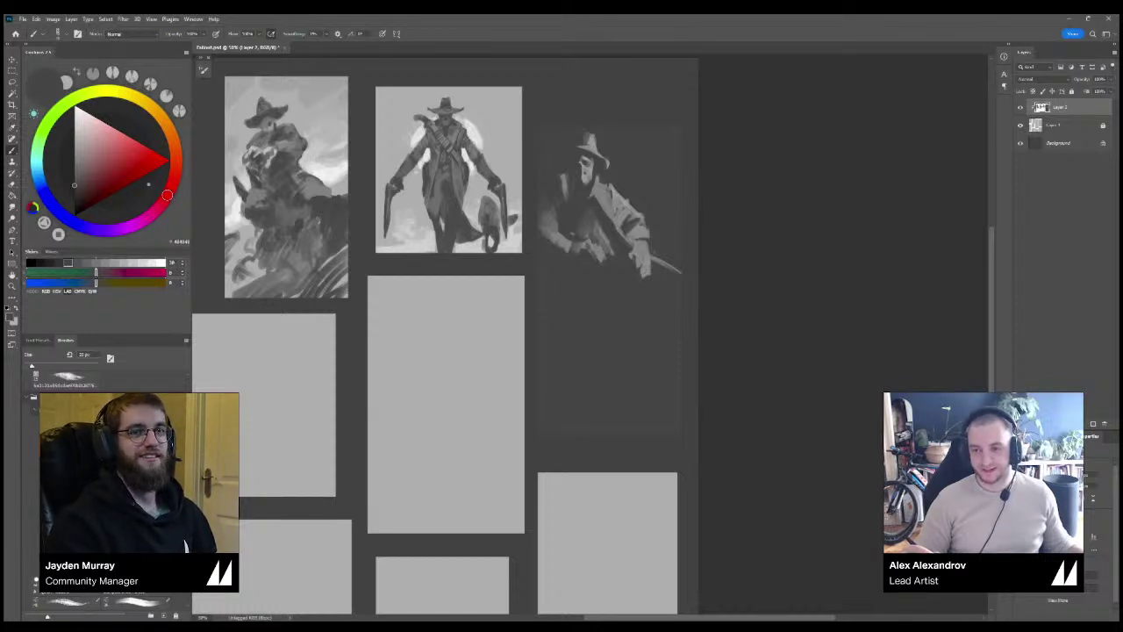
pyautogui.keyDown('alt'); pyautogui.click(653, 275); pyautogui.keyUp('alt')
pyautogui.moveTo(635, 246); pyautogui.dragTo(647, 273)
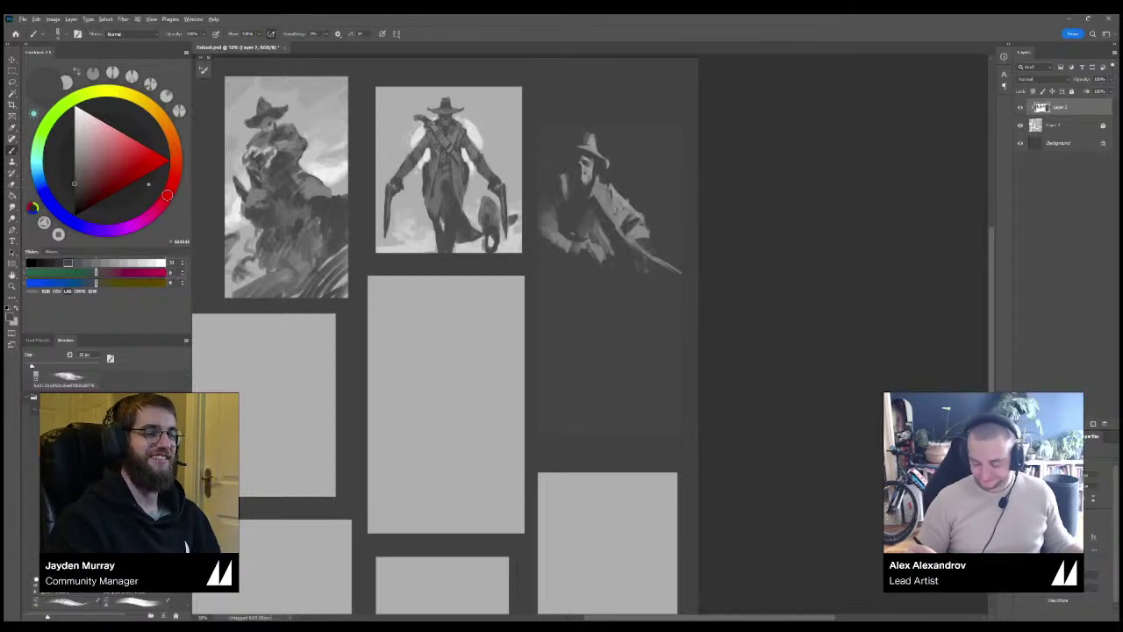
pyautogui.keyDown('alt'); pyautogui.click(599, 253); pyautogui.keyUp('alt')
pyautogui.moveTo(606, 299)
pyautogui.mouseDown()
pyautogui.moveTo(607, 319)
pyautogui.moveTo(607, 296)
pyautogui.mouseUp()
pyautogui.hotkey('ctrl', 'z')
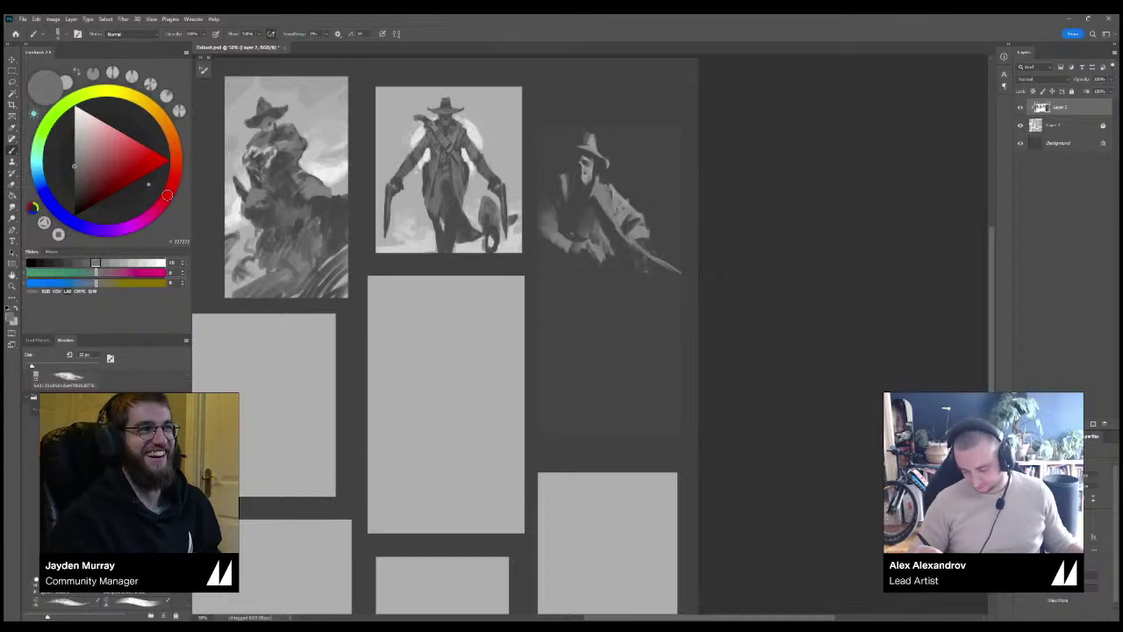
pyautogui.moveTo(582, 296)
pyautogui.mouseDown()
pyautogui.moveTo(604, 318)
pyautogui.moveTo(649, 286)
pyautogui.moveTo(584, 319)
pyautogui.mouseUp()
pyautogui.hotkey('ctrl', 'z')
pyautogui.hotkey('ctrl', 'z')
pyautogui.hotkey('ctrl', 'z')
pyautogui.hotkey('ctrl', 'z')
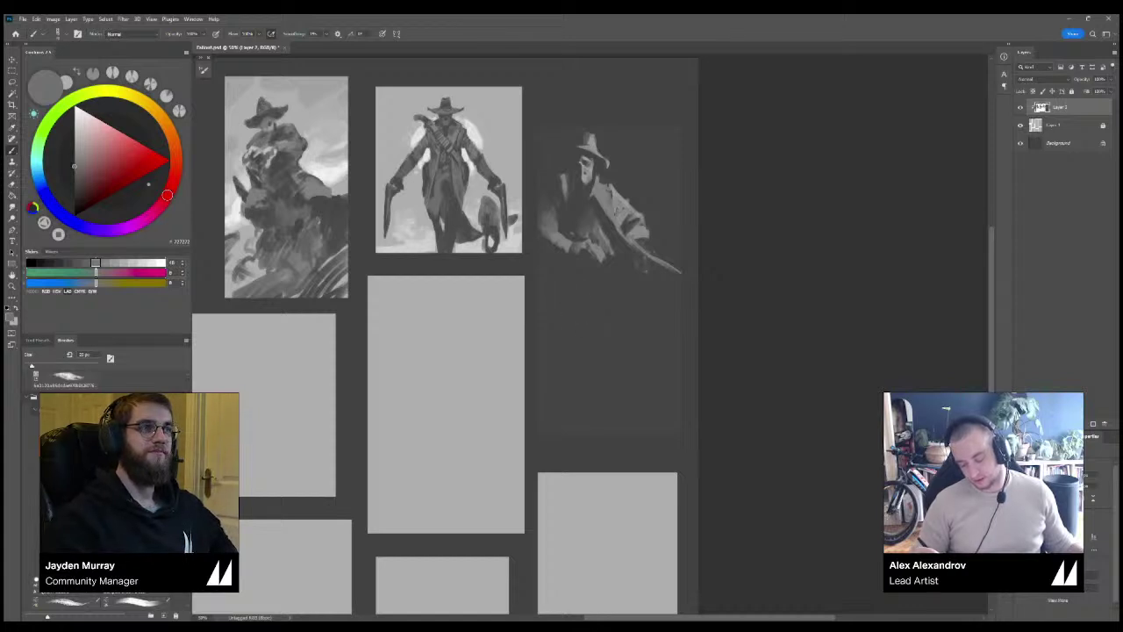
pyautogui.hotkey('ctrl', 'z')
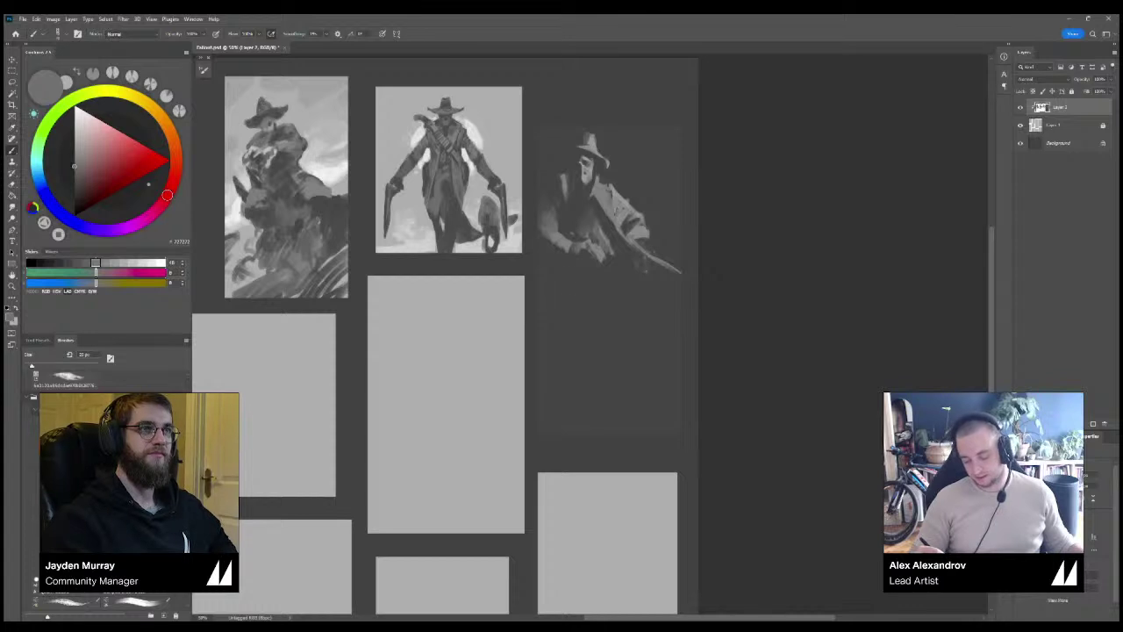
pyautogui.moveTo(570, 270)
pyautogui.mouseDown()
pyautogui.moveTo(597, 285)
pyautogui.moveTo(607, 268)
pyautogui.moveTo(567, 313)
pyautogui.moveTo(593, 303)
pyautogui.moveTo(596, 281)
pyautogui.mouseUp()
pyautogui.hotkey('ctrl', 'z')
pyautogui.hotkey('ctrl', 'z')
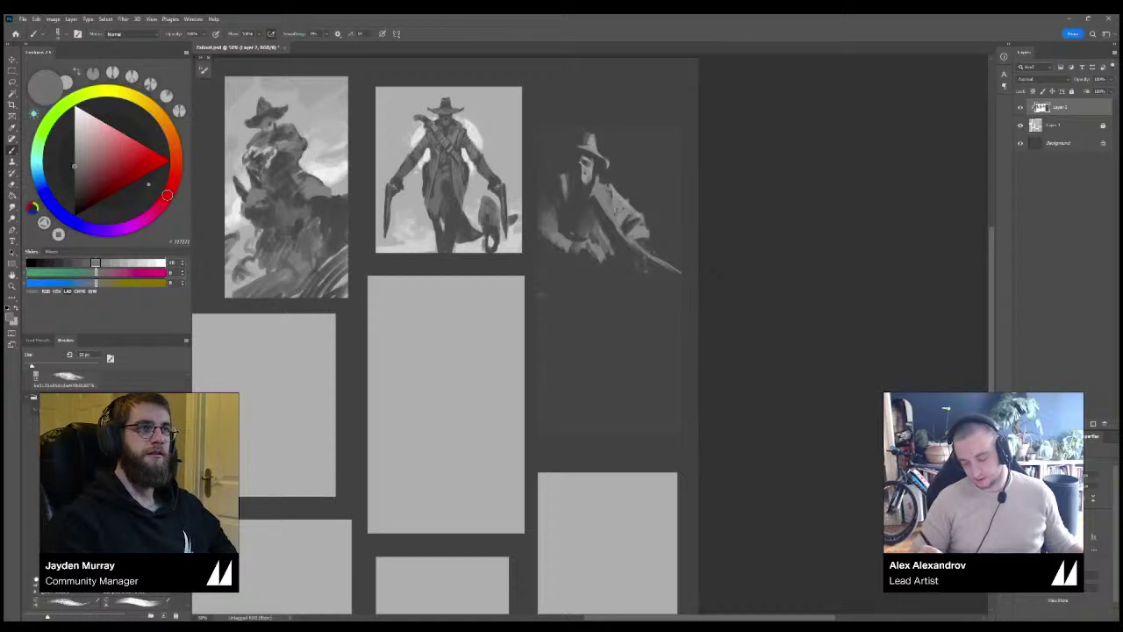
pyautogui.moveTo(539, 295); pyautogui.dragTo(611, 433)
pyautogui.hotkey('ctrl', 'z')
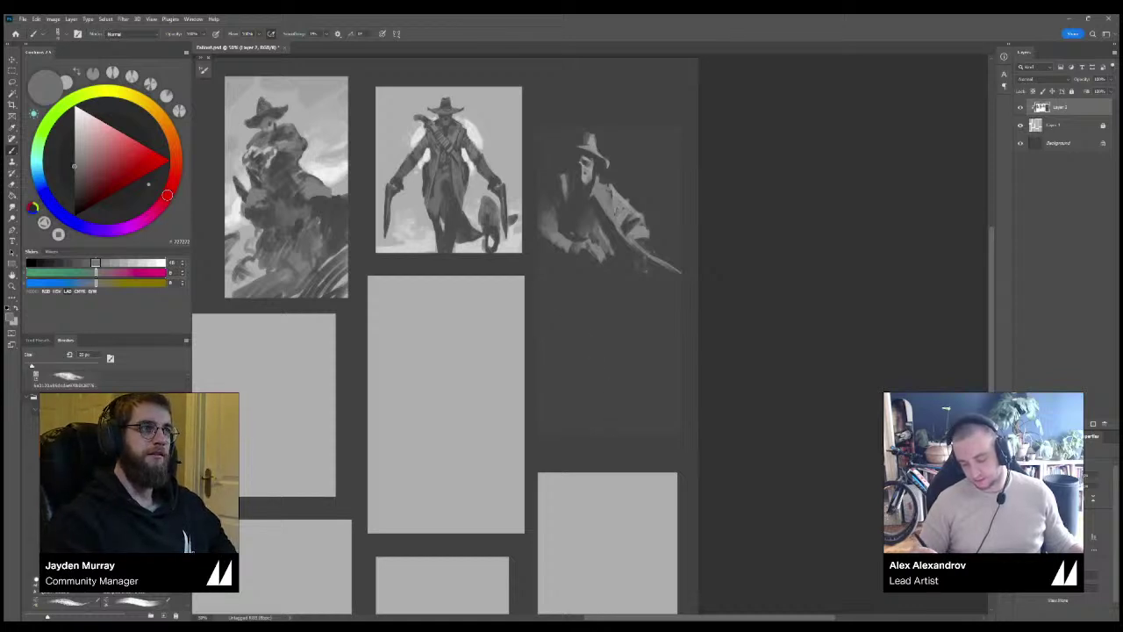
pyautogui.moveTo(681, 291); pyautogui.dragTo(615, 434)
pyautogui.hotkey('ctrl', 'z')
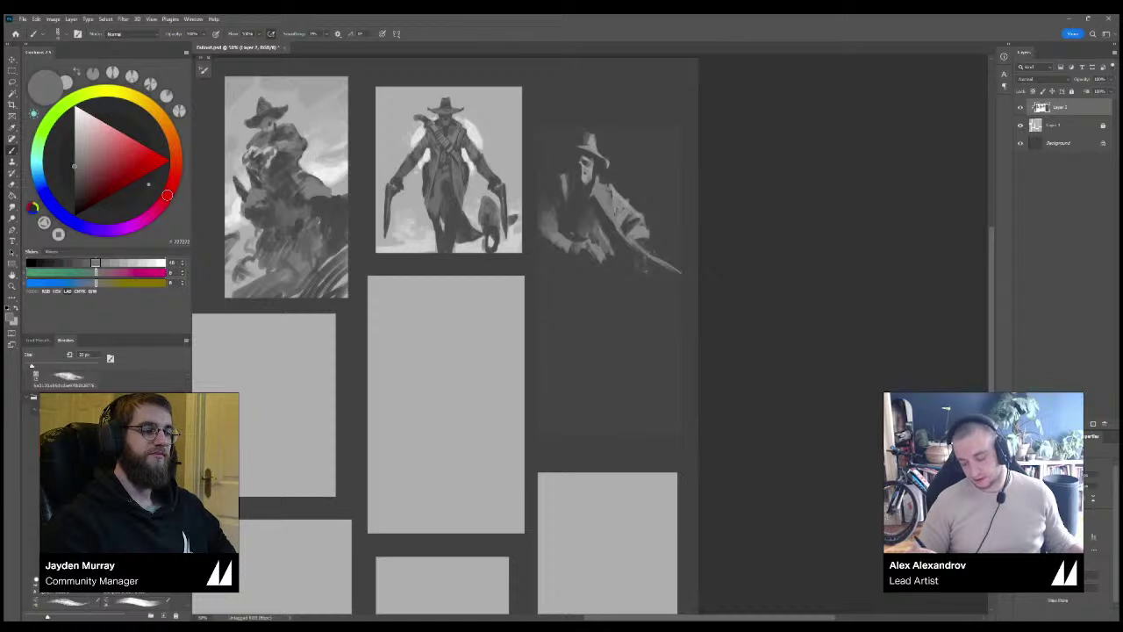
pyautogui.moveTo(681, 265); pyautogui.dragTo(613, 433)
pyautogui.hotkey('ctrl', 'z')
pyautogui.moveTo(638, 321)
pyautogui.mouseDown()
pyautogui.moveTo(657, 292)
pyautogui.moveTo(664, 326)
pyautogui.mouseUp()
pyautogui.moveTo(634, 322); pyautogui.dragTo(618, 433)
pyautogui.hotkey('ctrl', 'z')
pyautogui.hotkey('ctrl', 'z')
pyautogui.hotkey('ctrl', 'z')
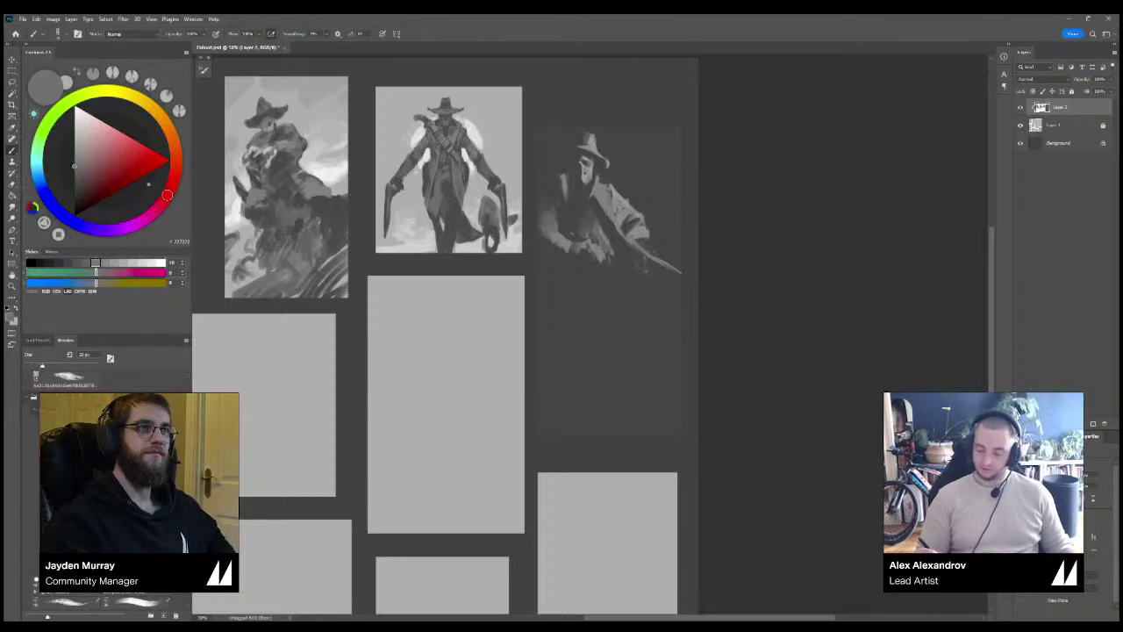
# Try long mid-grey leg strokes with a larger brush beneath the fourth figure's coat, and undo them.
pyautogui.moveTo(607, 311)
pyautogui.mouseDown()
pyautogui.moveTo(607, 354)
pyautogui.moveTo(616, 298)
pyautogui.moveTo(615, 325)
pyautogui.moveTo(605, 303)
pyautogui.mouseUp()
pyautogui.press(']')
pyautogui.moveTo(613, 327); pyautogui.dragTo(620, 433)
pyautogui.moveTo(625, 289); pyautogui.dragTo(620, 335)
pyautogui.press(']')
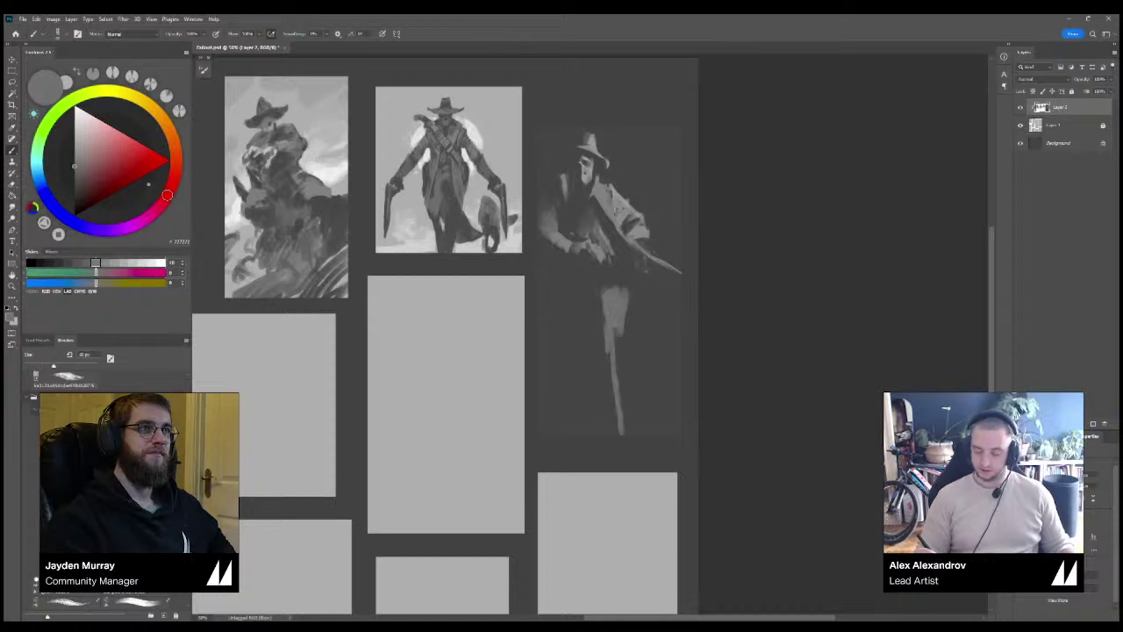
pyautogui.hotkey('ctrl', '-')
pyautogui.press(']')
pyautogui.hotkey('ctrl', 'z')
pyautogui.hotkey('ctrl', 'z')
# Block in the fourth figure's thighs and standing leg in mid grey, and cut dark folds across them.
pyautogui.moveTo(742, 261); pyautogui.dragTo(745, 293)
pyautogui.moveTo(747, 259); pyautogui.dragTo(749, 305)
pyautogui.moveTo(744, 285); pyautogui.dragTo(745, 329)
pyautogui.moveTo(728, 265); pyautogui.dragTo(721, 284)
pyautogui.moveTo(719, 263)
pyautogui.mouseDown()
pyautogui.moveTo(737, 265)
pyautogui.moveTo(740, 351)
pyautogui.mouseUp()
pyautogui.moveTo(741, 343); pyautogui.dragTo(740, 367)
pyautogui.keyDown('alt'); pyautogui.click(720, 256); pyautogui.keyUp('alt')
pyautogui.moveTo(716, 261)
pyautogui.mouseDown()
pyautogui.moveTo(740, 269)
pyautogui.moveTo(744, 293)
pyautogui.moveTo(677, 317)
pyautogui.mouseUp()
pyautogui.hotkey('ctrl', '+')
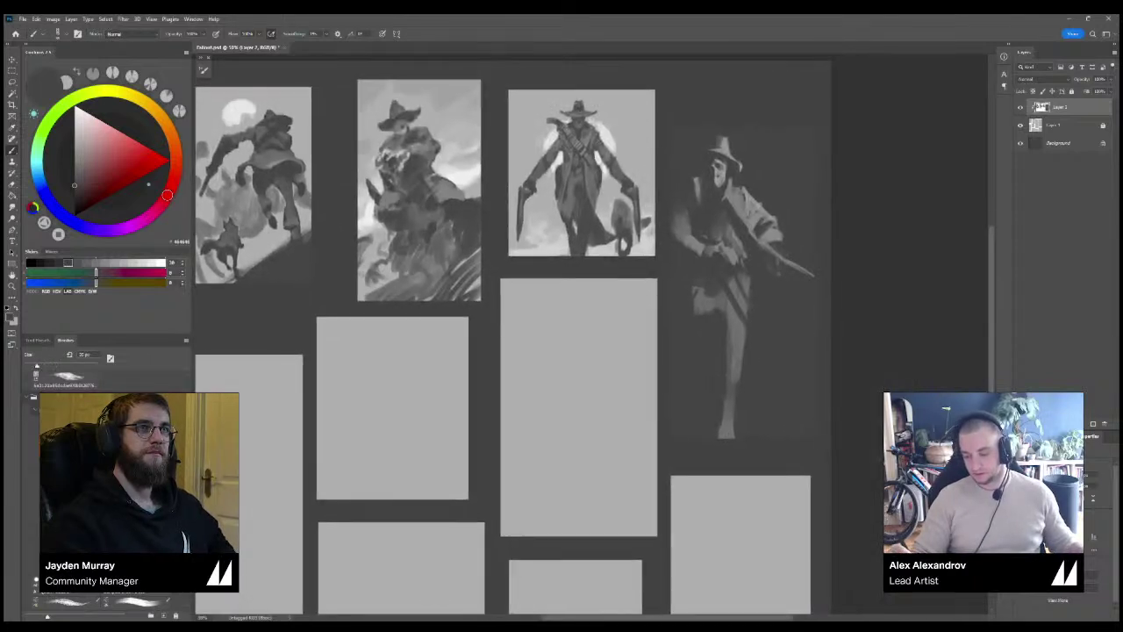
# Add a short mid-grey stroke beside the fourth figure's far shoulder using tones sampled from the figure.
pyautogui.keyDown('alt'); pyautogui.click(742, 209); pyautogui.keyUp('alt')
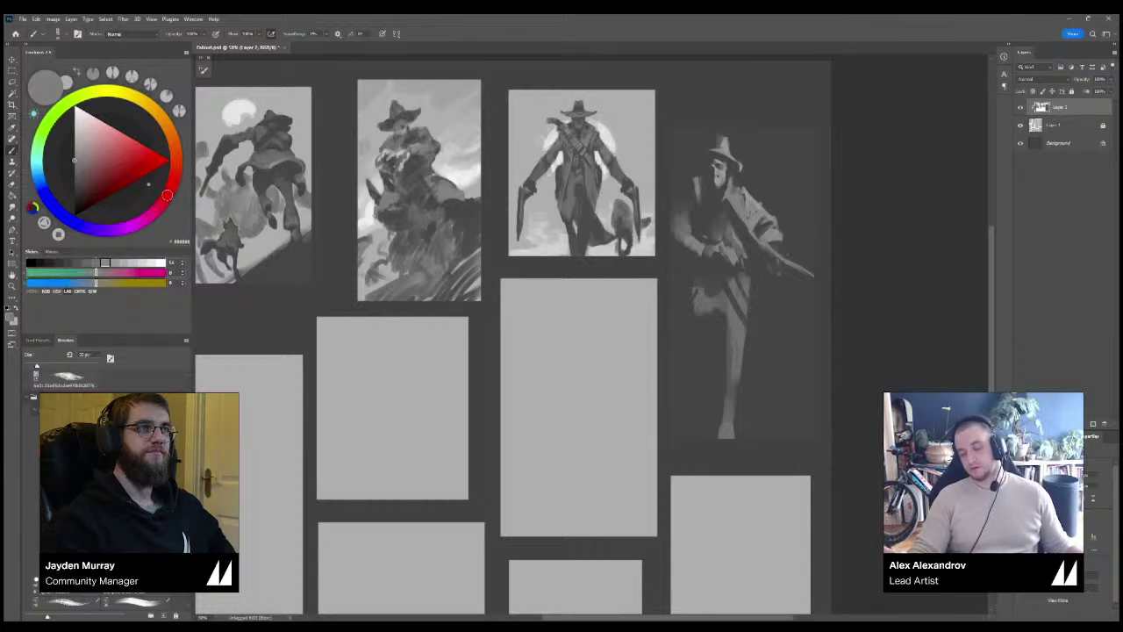
pyautogui.hotkey('ctrl', '-')
pyautogui.hotkey('ctrl', '-')
pyautogui.hotkey('ctrl', '+')
pyautogui.hotkey('ctrl', '+')
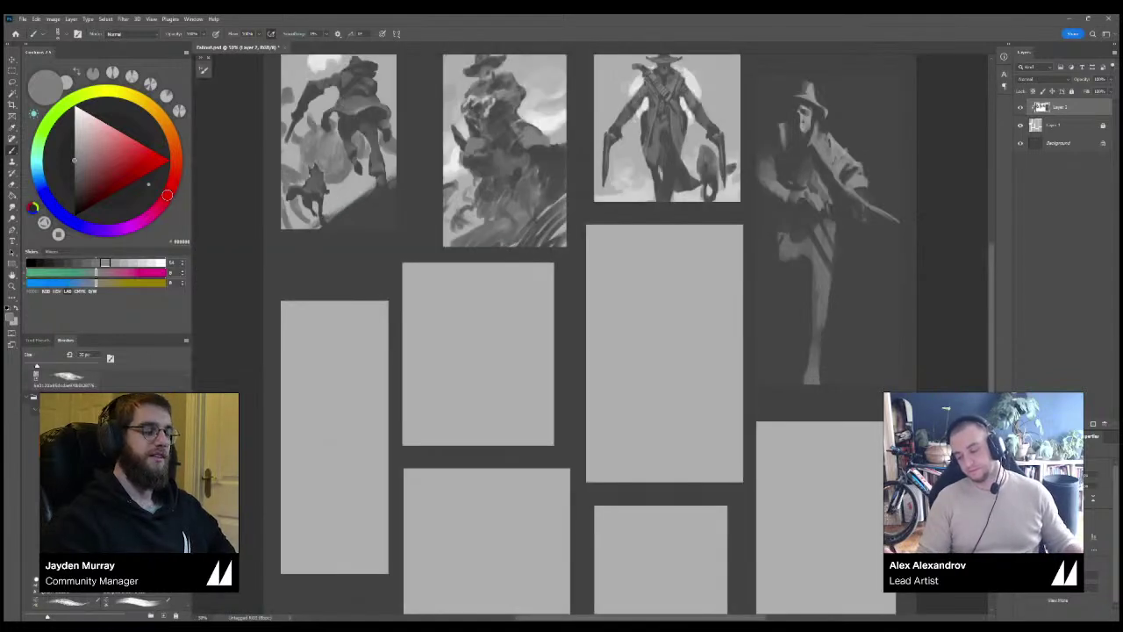
pyautogui.moveTo(831, 246); pyautogui.dragTo(654, 263)
pyautogui.keyDown('alt'); pyautogui.click(597, 186); pyautogui.keyUp('alt')
pyautogui.moveTo(605, 141); pyautogui.dragTo(607, 161)
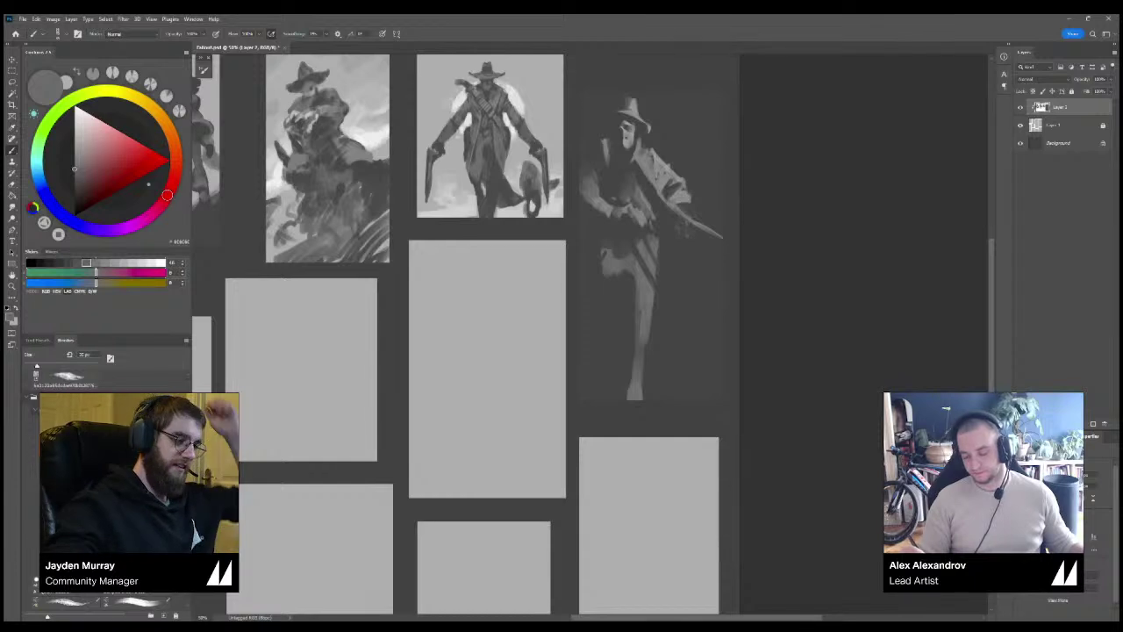
pyautogui.keyDown('alt'); pyautogui.click(595, 147); pyautogui.keyUp('alt')
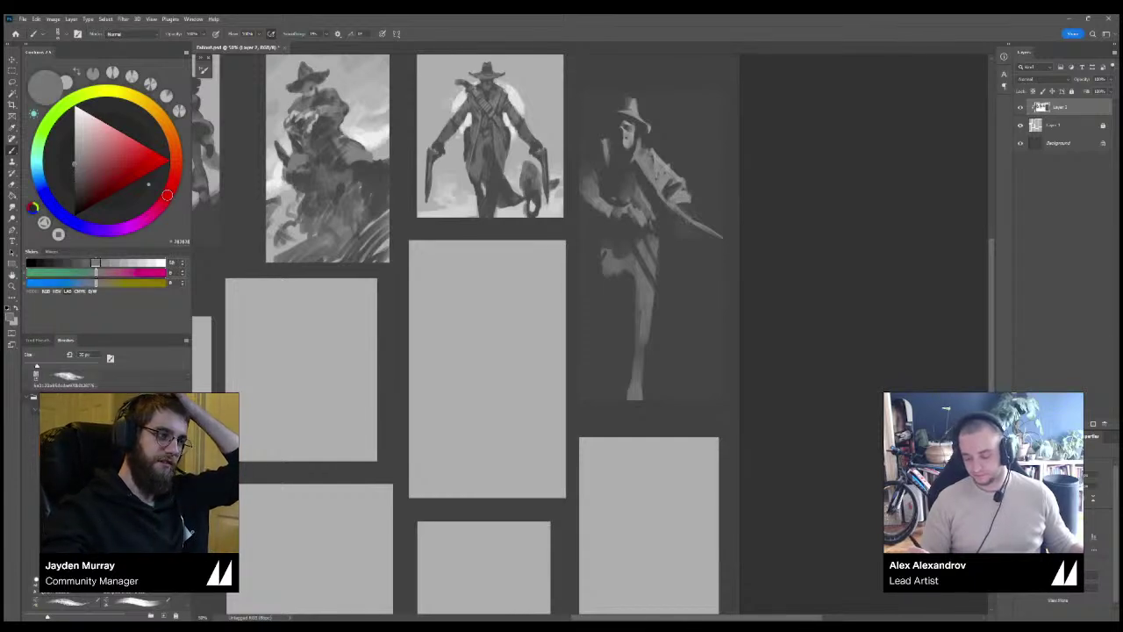
# Brush a sloping dark grey ground at the fourth figure's feet with an enlarged brush, undoing the last oversized stroke.
pyautogui.keyDown('alt'); pyautogui.click(614, 351); pyautogui.keyUp('alt')
pyautogui.press(']')
pyautogui.press(']')
pyautogui.moveTo(646, 397); pyautogui.dragTo(721, 393)
pyautogui.press(']')
pyautogui.press(']')
pyautogui.press(']')
pyautogui.press(']')
pyautogui.moveTo(605, 394)
pyautogui.mouseDown()
pyautogui.moveTo(721, 377)
pyautogui.moveTo(596, 386)
pyautogui.moveTo(701, 352)
pyautogui.moveTo(579, 373)
pyautogui.mouseUp()
pyautogui.press(']')
pyautogui.press(']')
pyautogui.press(']')
pyautogui.press(']')
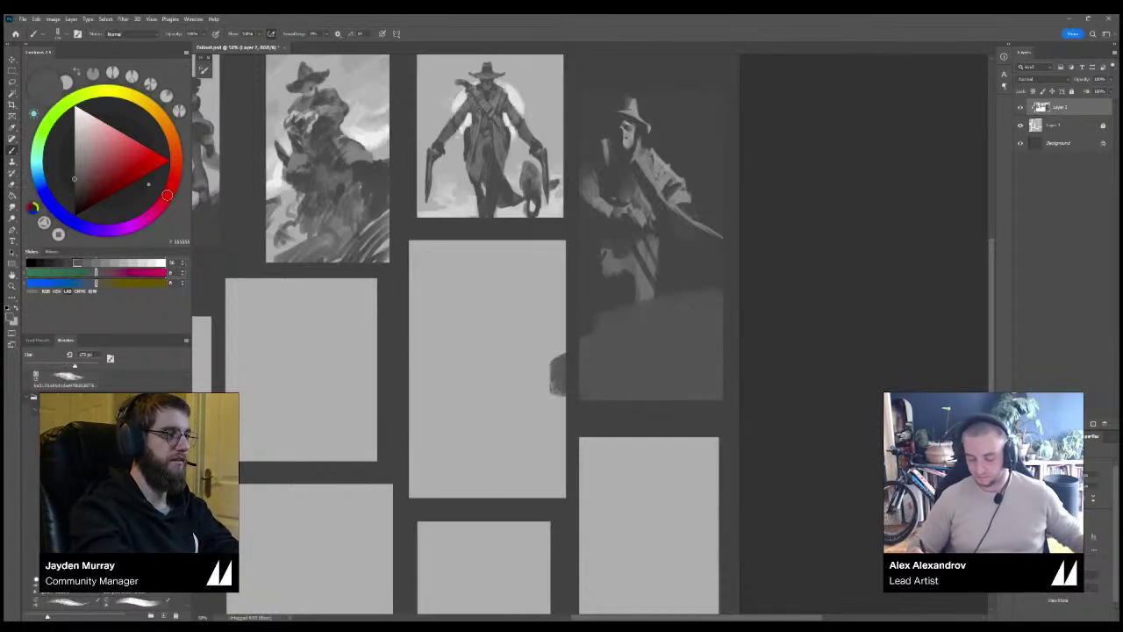
pyautogui.hotkey('ctrl', 'z')
# Confine painting to the fourth frame with a rectangular selection around it, and hide the selection outline.
pyautogui.press('m')
pyautogui.moveTo(728, 76); pyautogui.dragTo(574, 410)
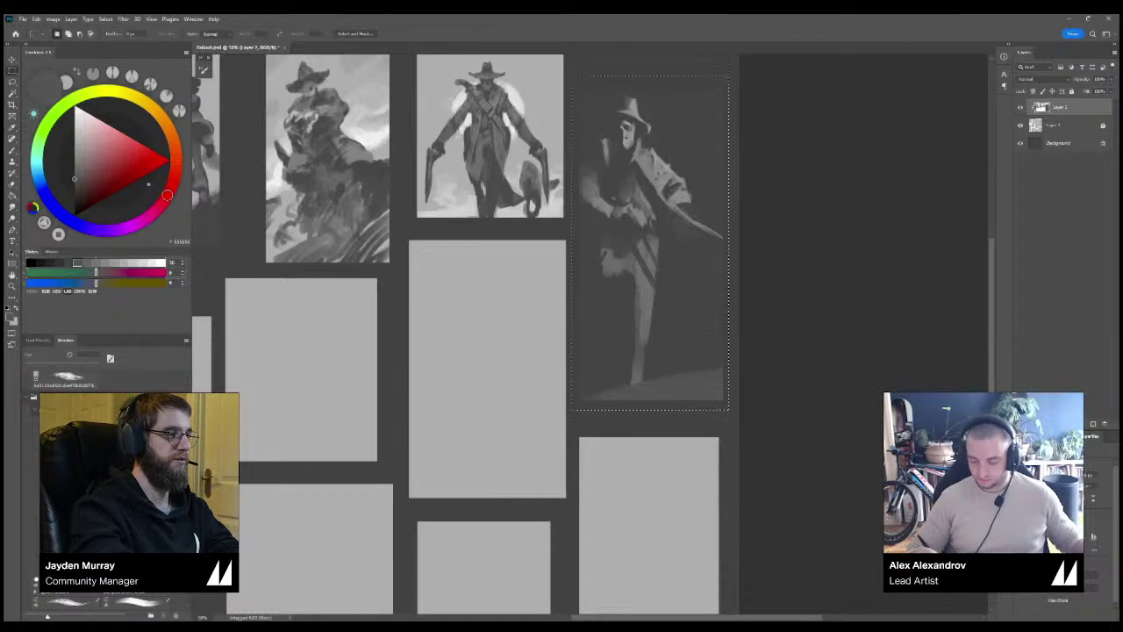
pyautogui.hotkey('ctrl', 'h')
# Cover the fourth figure's legs with broad, soft dark grey strokes rising from the ground.
pyautogui.press('b')
pyautogui.moveTo(651, 374)
pyautogui.mouseDown()
pyautogui.moveTo(718, 351)
pyautogui.moveTo(596, 377)
pyautogui.mouseUp()
pyautogui.moveTo(693, 337)
pyautogui.mouseDown()
pyautogui.moveTo(684, 302)
pyautogui.moveTo(702, 272)
pyautogui.moveTo(645, 285)
pyautogui.moveTo(623, 263)
pyautogui.moveTo(592, 333)
pyautogui.moveTo(588, 298)
pyautogui.mouseUp()
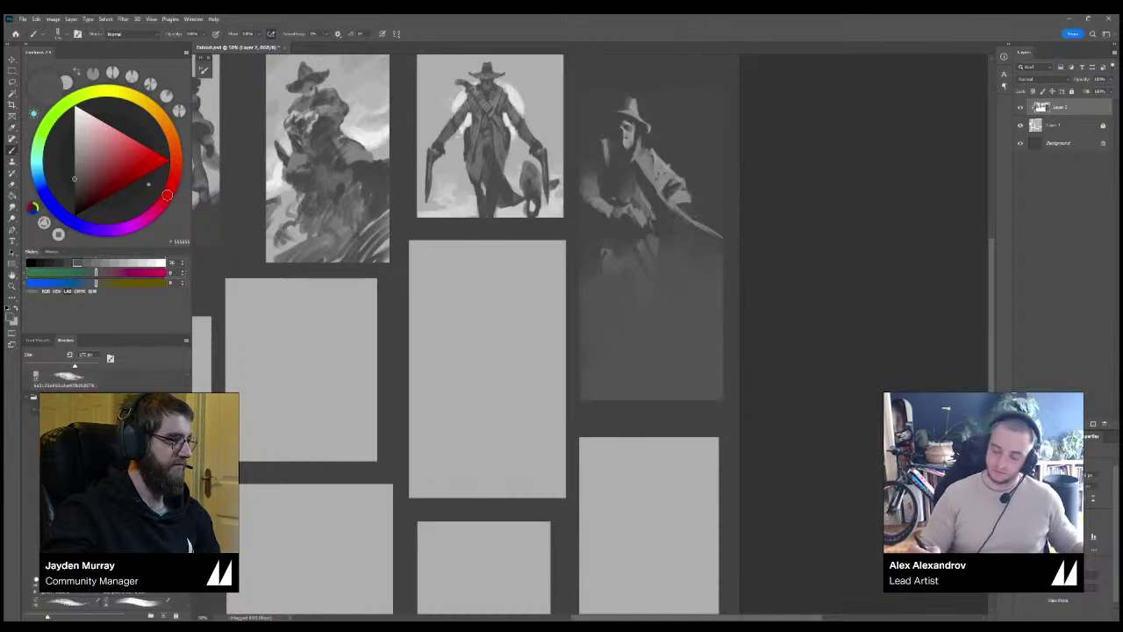
# Lighten the fourth frame's ground into a sloping gradient with broad strokes of lighter and sampled greys.
pyautogui.click(105, 263)
pyautogui.moveTo(719, 368)
pyautogui.mouseDown()
pyautogui.moveTo(658, 393)
pyautogui.moveTo(716, 340)
pyautogui.moveTo(621, 362)
pyautogui.mouseUp()
pyautogui.moveTo(715, 317)
pyautogui.mouseDown()
pyautogui.moveTo(614, 362)
pyautogui.moveTo(619, 338)
pyautogui.mouseUp()
pyautogui.keyDown('alt'); pyautogui.click(651, 339); pyautogui.keyUp('alt')
pyautogui.moveTo(718, 293); pyautogui.dragTo(671, 314)
pyautogui.moveTo(665, 305); pyautogui.dragTo(586, 342)
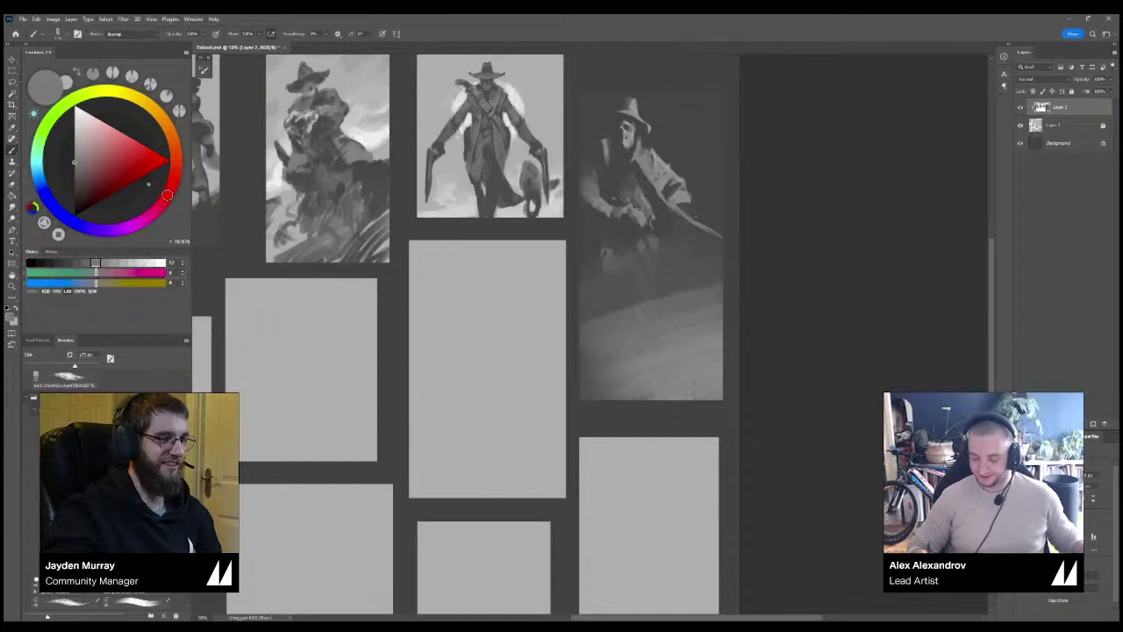
pyautogui.moveTo(718, 279); pyautogui.dragTo(590, 314)
pyautogui.keyDown('alt'); pyautogui.click(614, 359); pyautogui.keyUp('alt')
pyautogui.moveTo(614, 379)
pyautogui.mouseDown()
pyautogui.moveTo(595, 393)
pyautogui.moveTo(583, 356)
pyautogui.mouseUp()
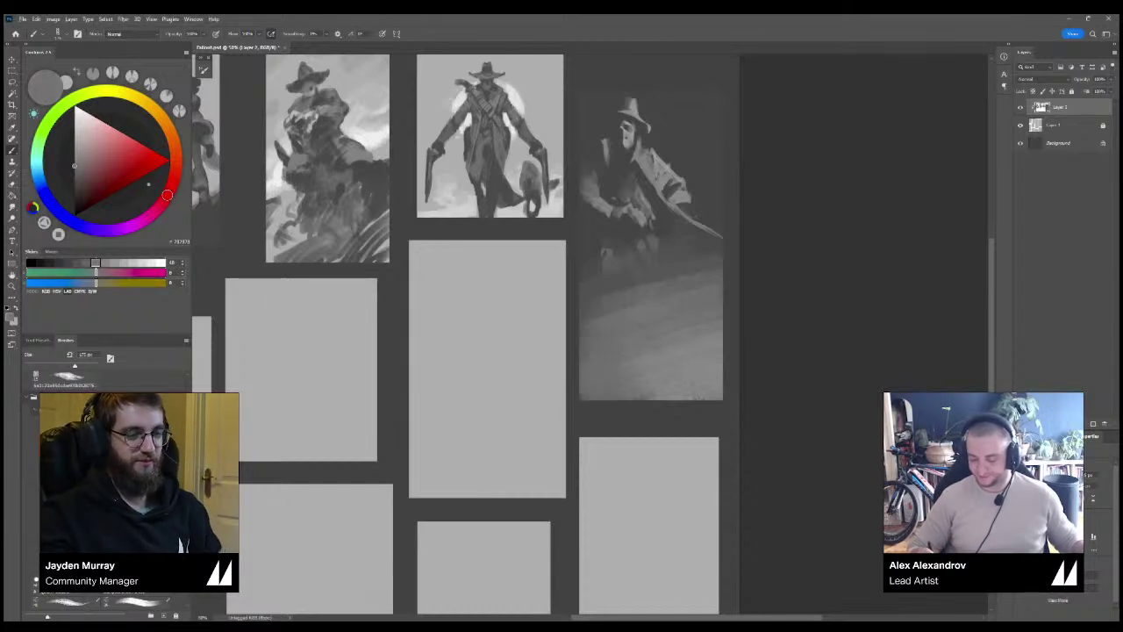
pyautogui.moveTo(719, 247); pyautogui.dragTo(677, 269)
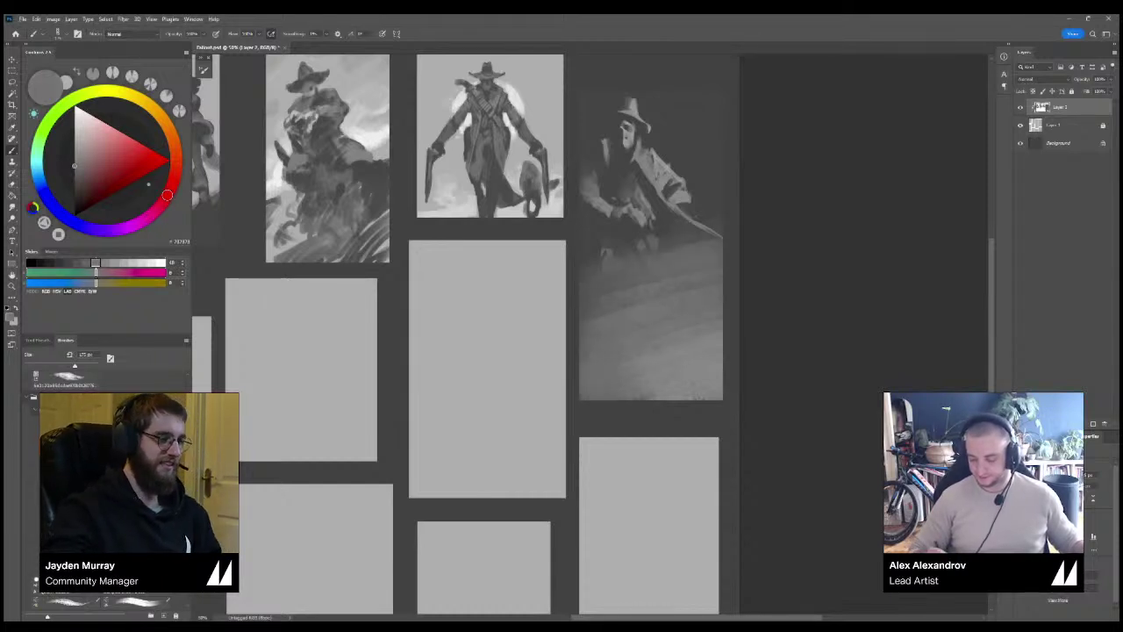
# Vary the backdrop beside the fourth figure's lit arm and along the frame's opposite edge with sampled greys.
pyautogui.moveTo(719, 220)
pyautogui.mouseDown()
pyautogui.moveTo(702, 193)
pyautogui.moveTo(700, 148)
pyautogui.mouseUp()
pyautogui.keyDown('alt'); pyautogui.click(690, 156); pyautogui.keyUp('alt')
pyautogui.keyDown('alt'); pyautogui.click(708, 199); pyautogui.keyUp('alt')
pyautogui.keyDown('alt'); pyautogui.click(699, 125); pyautogui.keyUp('alt')
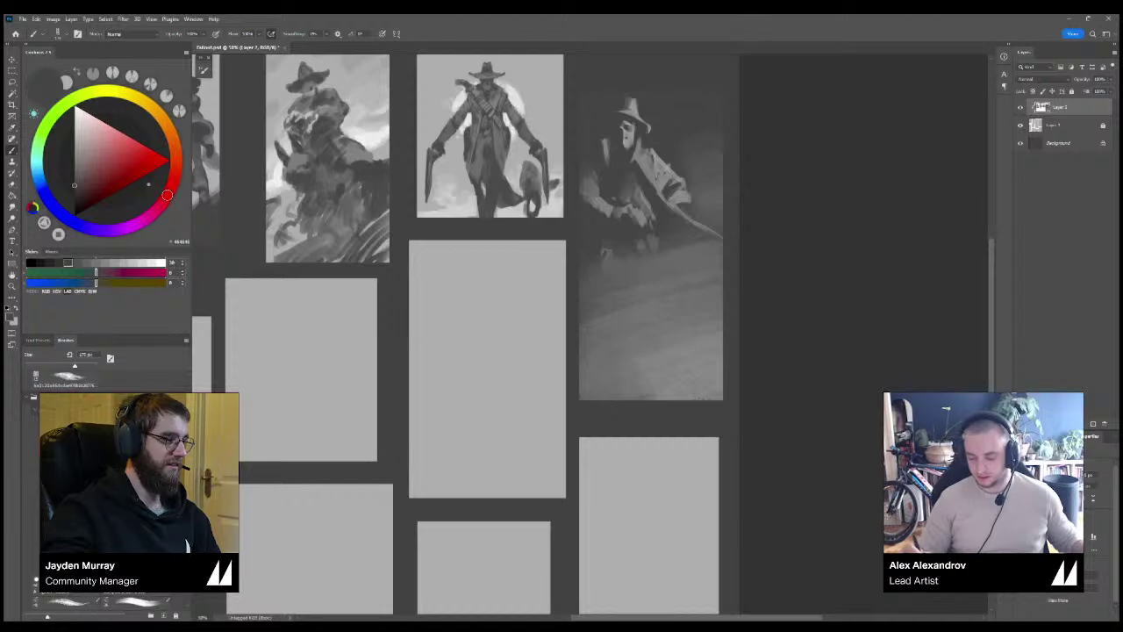
pyautogui.keyDown('alt'); pyautogui.click(705, 230); pyautogui.keyUp('alt')
pyautogui.moveTo(582, 235); pyautogui.dragTo(582, 251)
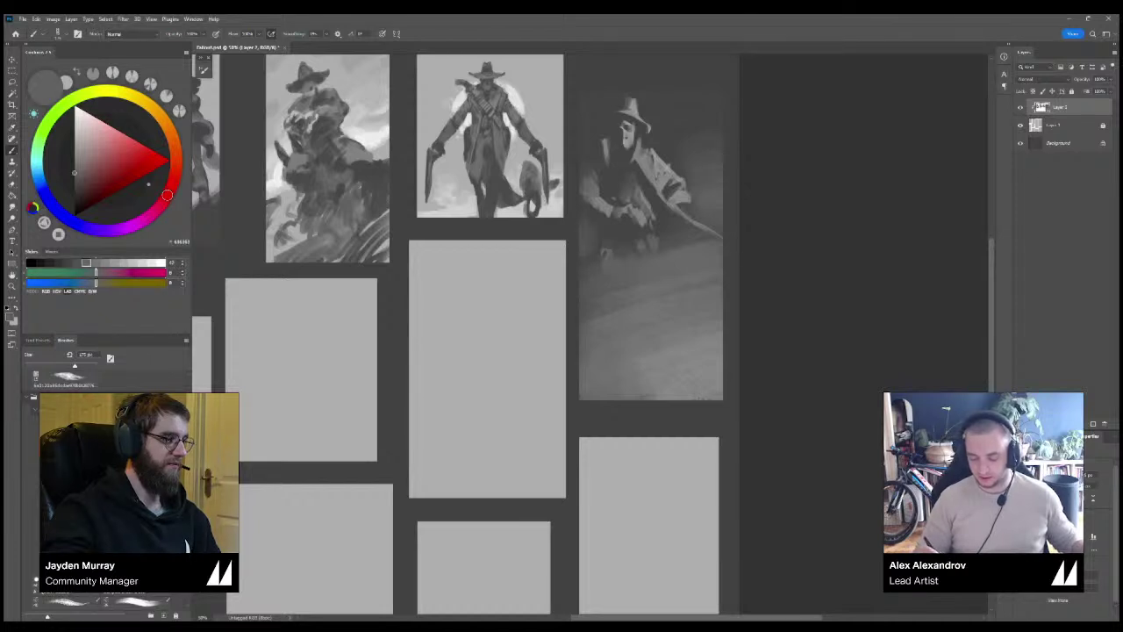
# Paint the fourth figure's hanging coat silhouette below the hands in sampled dark grey, adjusting the brush size.
pyautogui.keyDown('alt'); pyautogui.click(602, 230); pyautogui.keyUp('alt')
pyautogui.press('[')
pyautogui.press('[')
pyautogui.press('[')
pyautogui.press('[')
pyautogui.press('[')
pyautogui.press('[')
pyautogui.press('[')
pyautogui.press('[')
pyautogui.press('[')
pyautogui.press('[')
pyautogui.press('[')
pyautogui.press('[')
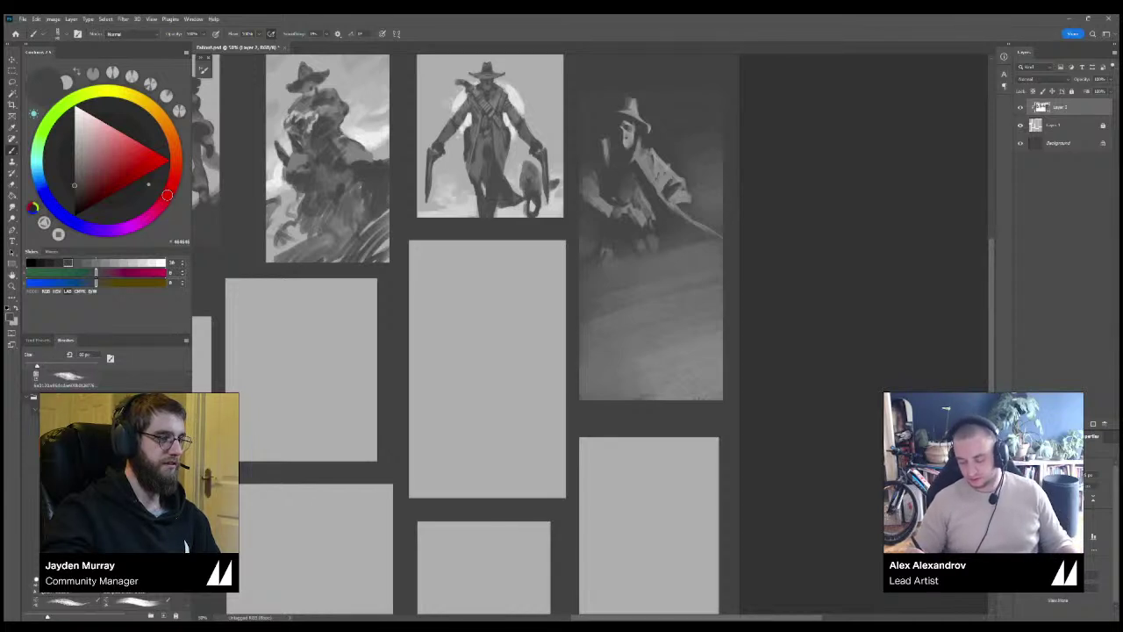
pyautogui.press(']')
pyautogui.press(']')
pyautogui.press(']')
pyautogui.press(']')
pyautogui.moveTo(676, 306)
pyautogui.mouseDown()
pyautogui.moveTo(723, 312)
pyautogui.moveTo(721, 297)
pyautogui.moveTo(702, 296)
pyautogui.moveTo(719, 261)
pyautogui.moveTo(691, 263)
pyautogui.moveTo(684, 249)
pyautogui.moveTo(669, 300)
pyautogui.mouseUp()
pyautogui.press(']')
pyautogui.press(']')
pyautogui.moveTo(661, 246); pyautogui.dragTo(664, 307)
pyautogui.moveTo(637, 243)
pyautogui.mouseDown()
pyautogui.moveTo(652, 268)
pyautogui.moveTo(604, 330)
pyautogui.mouseUp()
# Paint two dark leg silhouettes reaching down the fourth frame's lighter ground.
pyautogui.press(']')
pyautogui.press(']')
pyautogui.press(']')
pyautogui.moveTo(636, 280)
pyautogui.mouseDown()
pyautogui.moveTo(648, 331)
pyautogui.moveTo(635, 399)
pyautogui.moveTo(632, 386)
pyautogui.mouseUp()
pyautogui.press('[')
pyautogui.press('[')
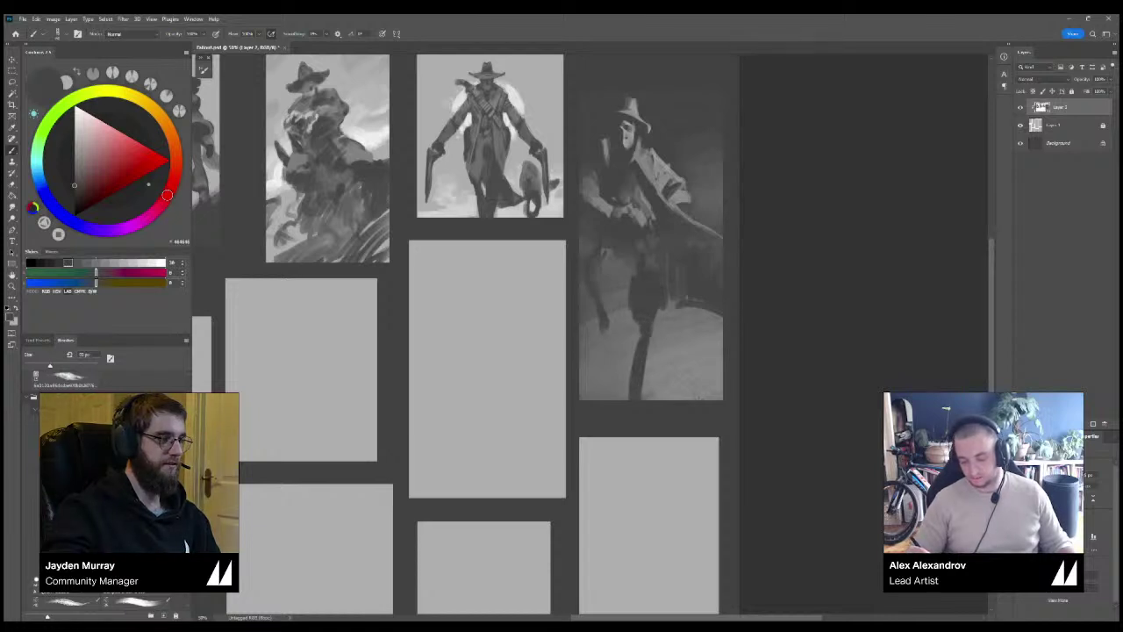
pyautogui.moveTo(601, 256)
pyautogui.mouseDown()
pyautogui.moveTo(630, 289)
pyautogui.moveTo(609, 307)
pyautogui.moveTo(614, 328)
pyautogui.mouseUp()
pyautogui.moveTo(608, 310); pyautogui.dragTo(621, 383)
# Fill the gaps in the fourth figure's dark coat with a larger brush, and thicken both legs.
pyautogui.press(']')
pyautogui.press(']')
pyautogui.press(']')
pyautogui.press(']')
pyautogui.moveTo(653, 243); pyautogui.dragTo(627, 298)
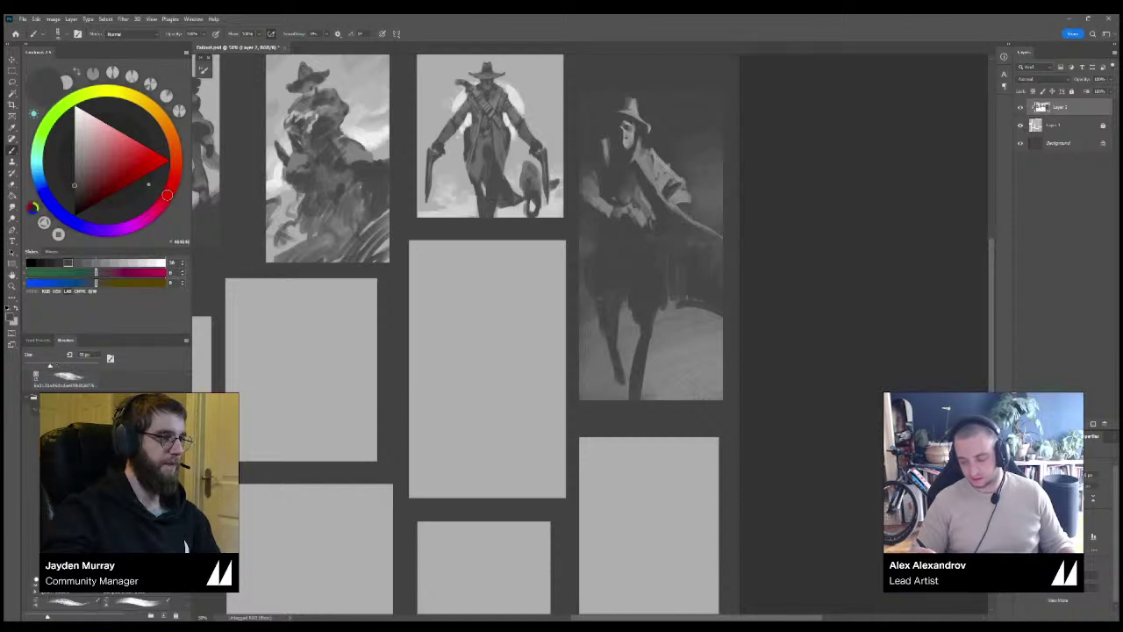
pyautogui.moveTo(620, 339); pyautogui.dragTo(623, 388)
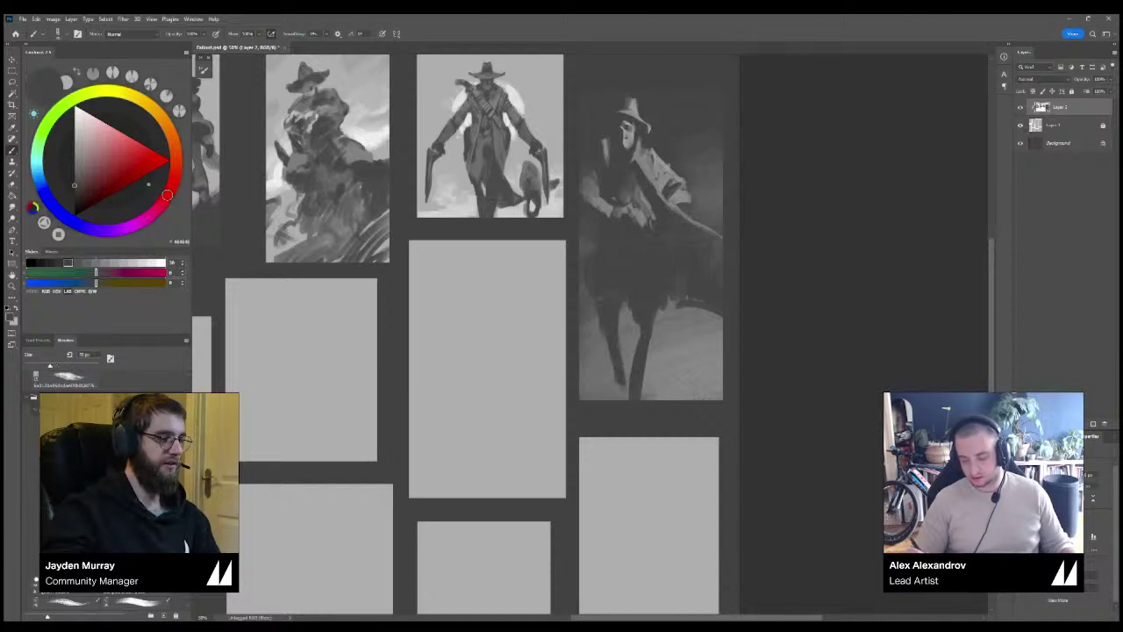
pyautogui.press(']')
pyautogui.moveTo(661, 304)
pyautogui.mouseDown()
pyautogui.moveTo(673, 313)
pyautogui.moveTo(634, 347)
pyautogui.moveTo(653, 329)
pyautogui.mouseUp()
pyautogui.press(']')
pyautogui.press(']')
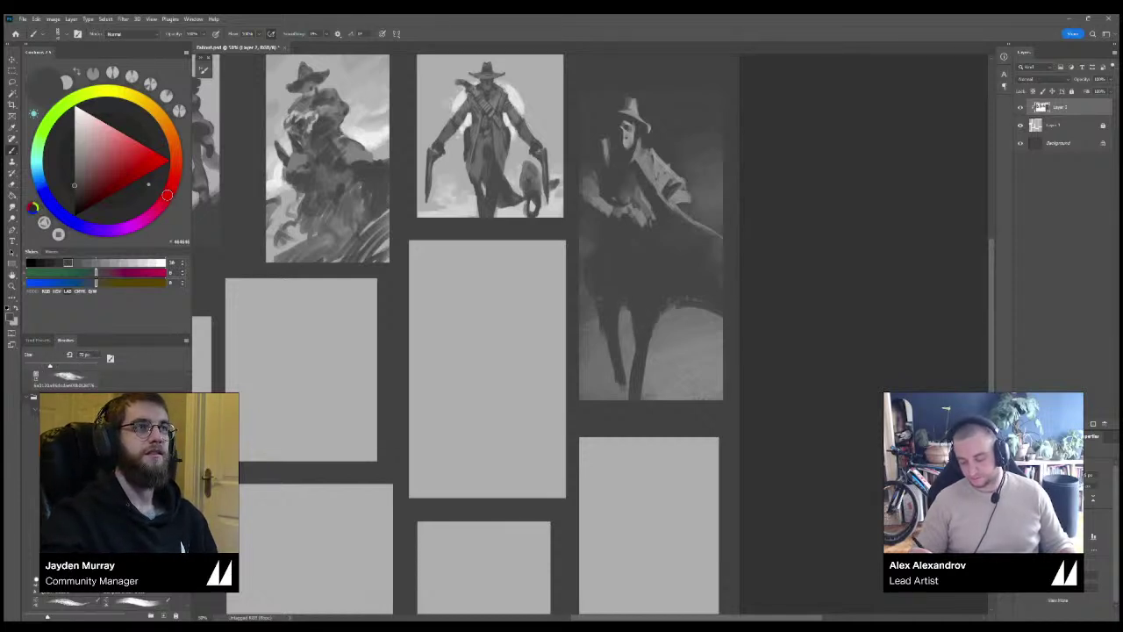
# Paint a light grey strip trailing below the fourth figure's hands with sampled mid grey, and reduce the brush size.
pyautogui.hotkey('ctrl', '-')
pyautogui.hotkey('ctrl', '-')
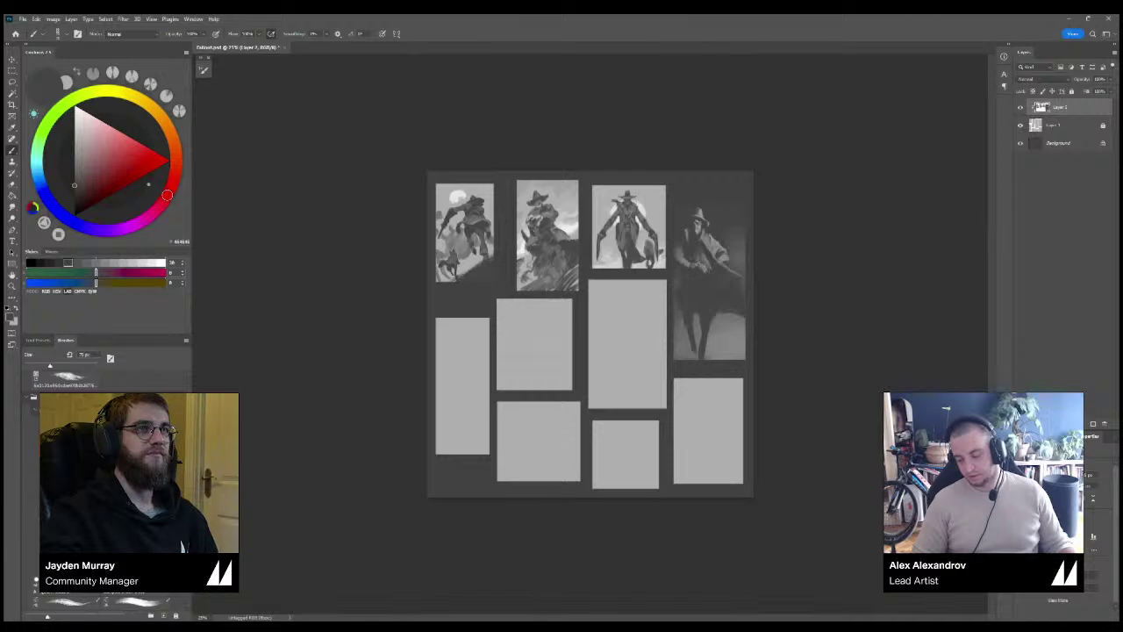
pyautogui.hotkey('ctrl', '+')
pyautogui.hotkey('ctrl', '+')
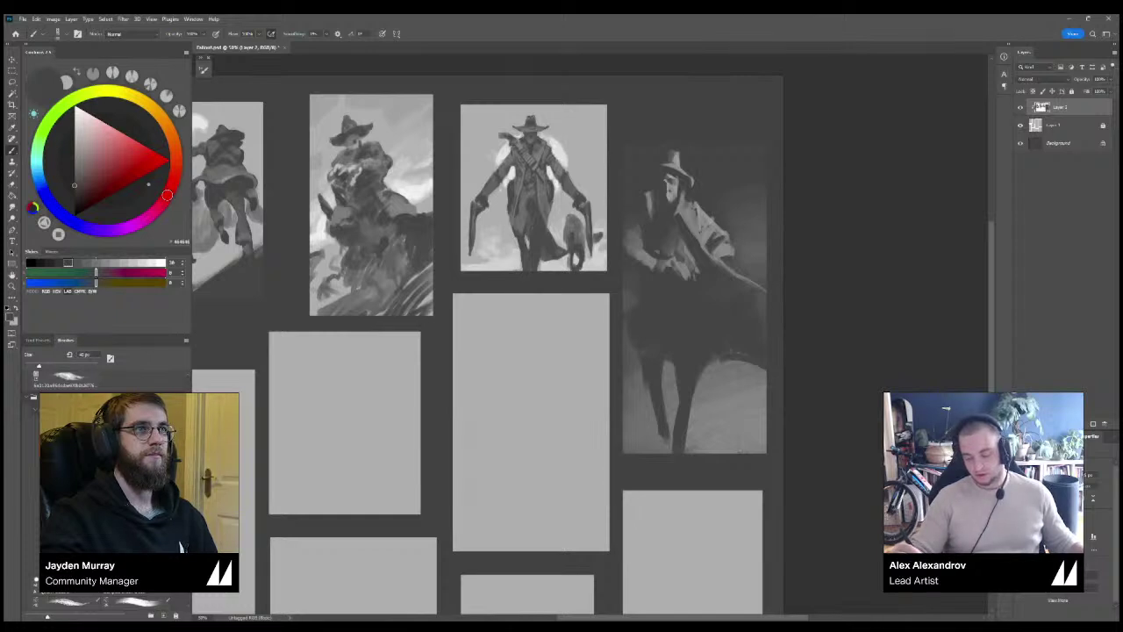
pyautogui.keyDown('alt'); pyautogui.click(730, 392); pyautogui.keyUp('alt')
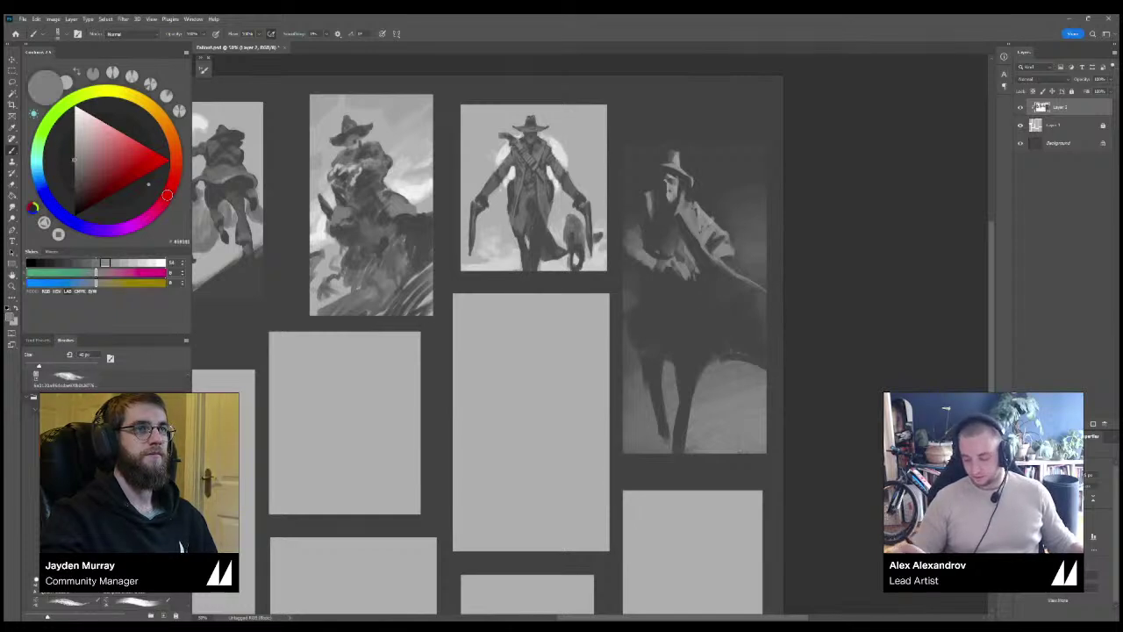
pyautogui.moveTo(694, 285)
pyautogui.mouseDown()
pyautogui.moveTo(705, 313)
pyautogui.moveTo(701, 290)
pyautogui.mouseUp()
pyautogui.press('[')
pyautogui.press('[')
pyautogui.press('[')
pyautogui.press('[')
pyautogui.press('[')
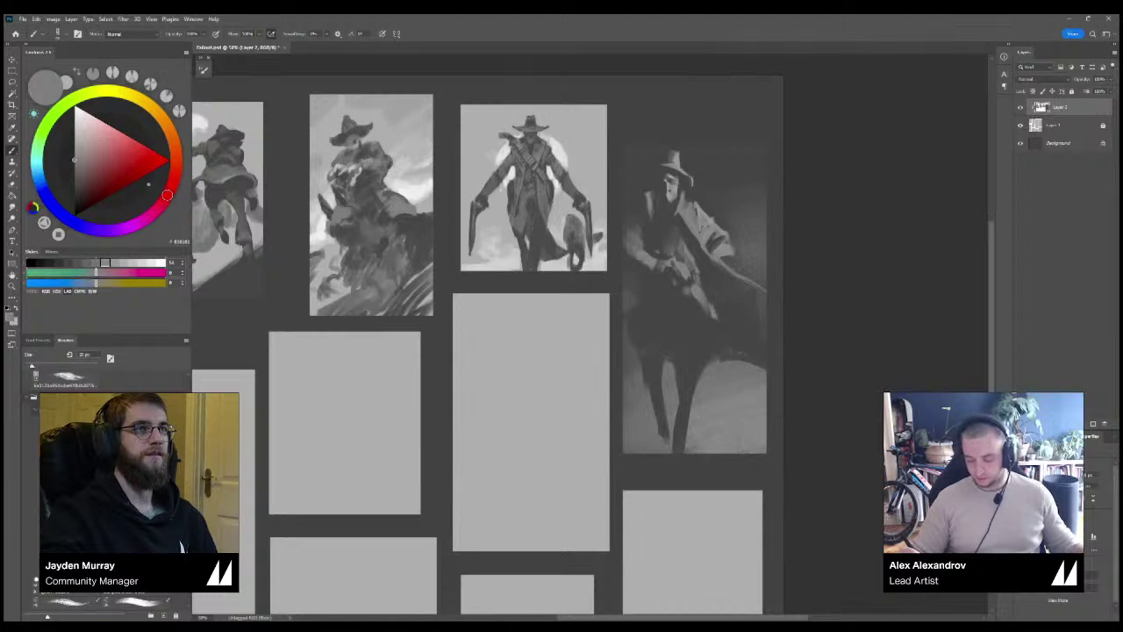
# Break up the lit strip below the fourth figure's hands with small marks in sampled dark and mid greys.
pyautogui.click(67, 262)
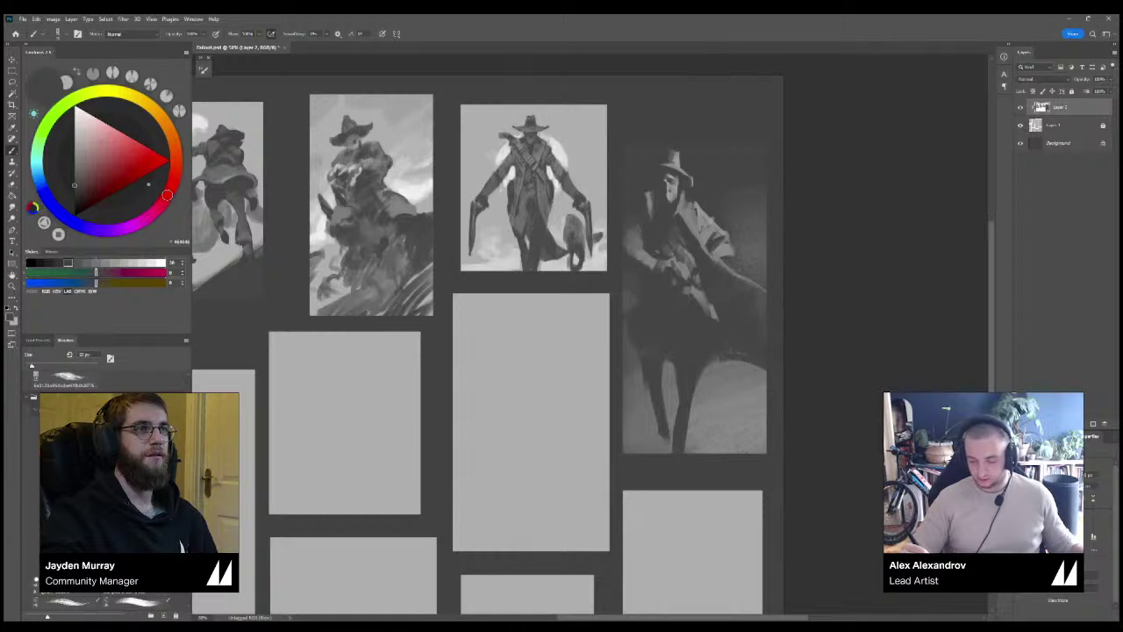
pyautogui.keyDown('alt'); pyautogui.click(685, 247); pyautogui.keyUp('alt')
pyautogui.hotkey('ctrl', '-')
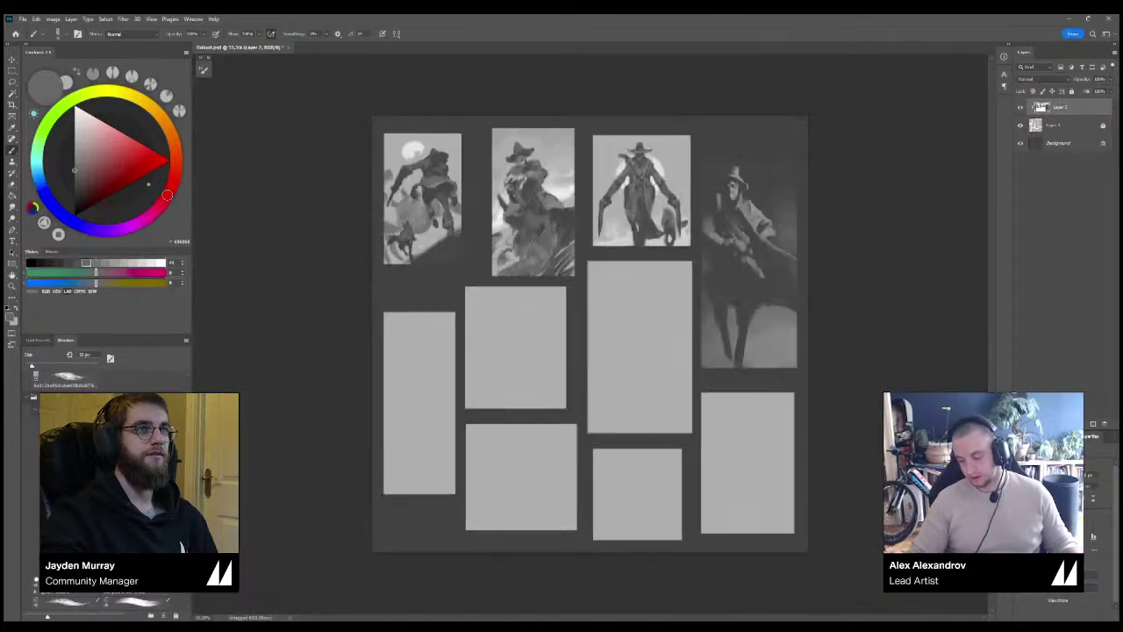
pyautogui.hotkey('ctrl', '+')
pyautogui.keyDown('alt'); pyautogui.click(811, 255); pyautogui.keyUp('alt')
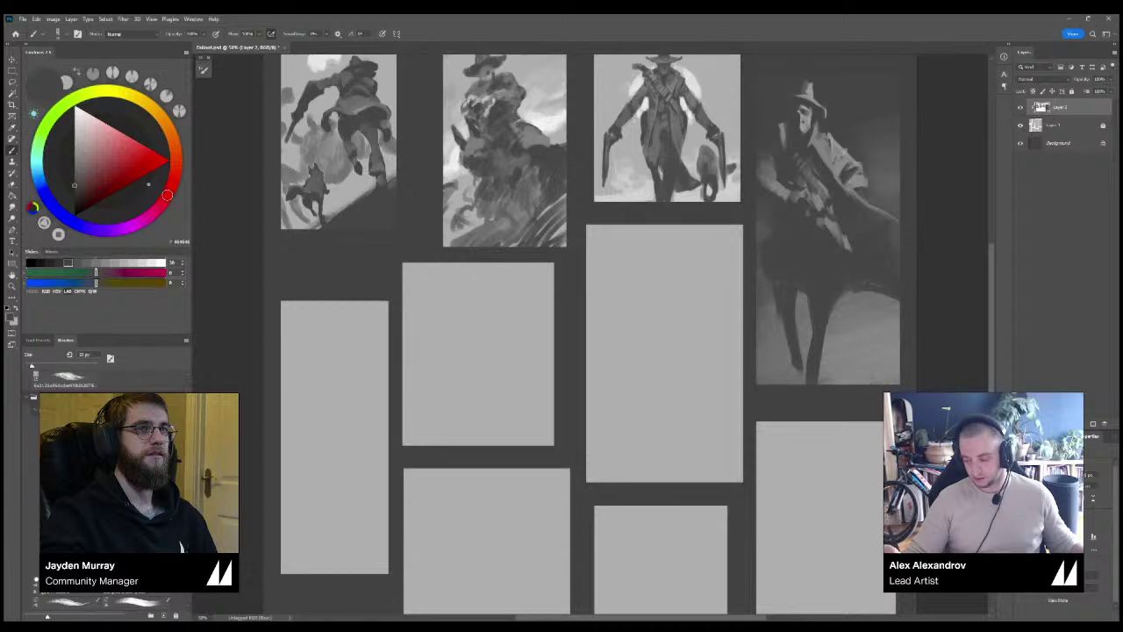
pyautogui.keyDown('alt'); pyautogui.click(842, 338); pyautogui.keyUp('alt')
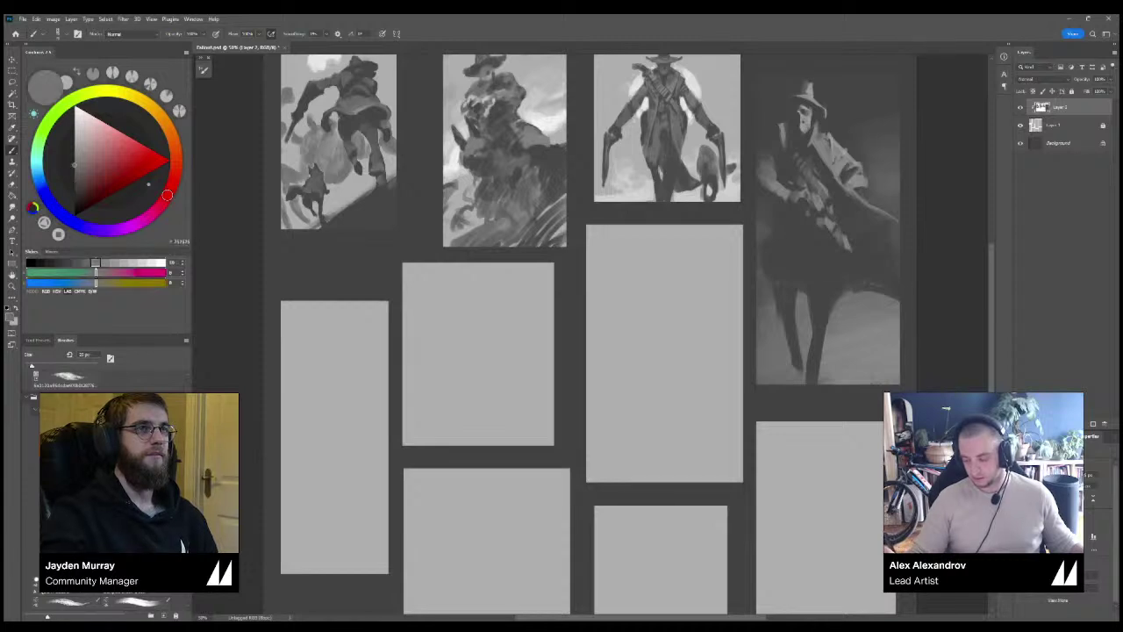
pyautogui.keyDown('alt'); pyautogui.click(820, 263); pyautogui.keyUp('alt')
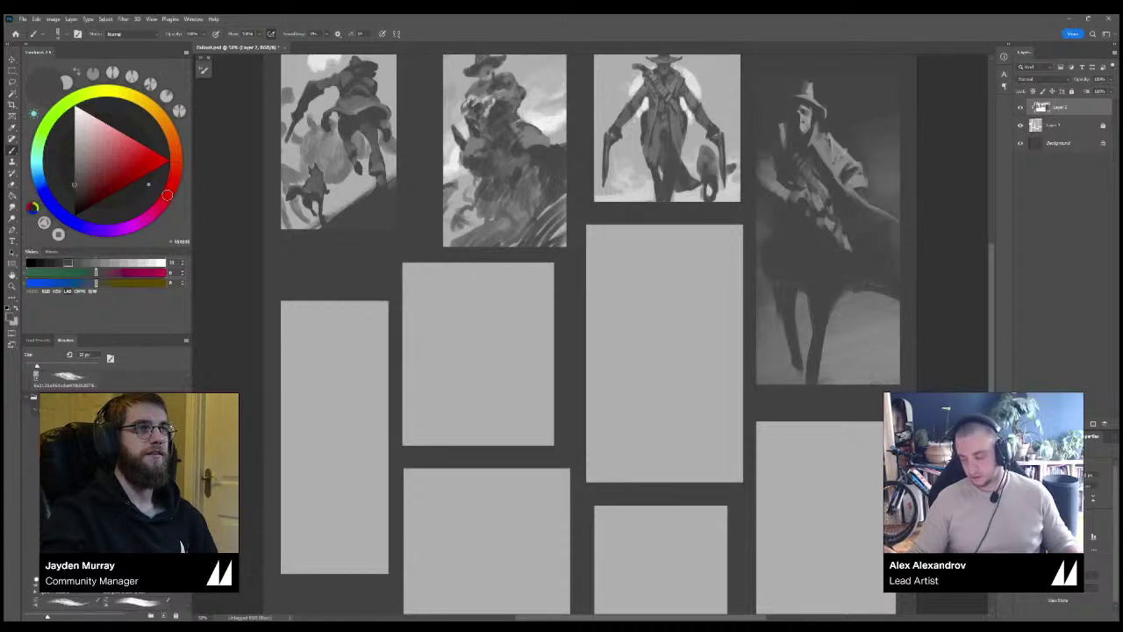
# Paint vertical grey folds down the fourth figure's dark coat beneath the lit strip.
pyautogui.keyDown('alt'); pyautogui.click(851, 299); pyautogui.keyUp('alt')
pyautogui.moveTo(828, 240); pyautogui.dragTo(833, 269)
pyautogui.moveTo(832, 249); pyautogui.dragTo(834, 272)
pyautogui.moveTo(826, 232); pyautogui.dragTo(826, 263)
pyautogui.moveTo(822, 230); pyautogui.dragTo(822, 270)
# Rework the fourth figure's lower coat and upper legs with dark and mid greys sampled from the frame.
pyautogui.keyDown('alt'); pyautogui.click(816, 252); pyautogui.keyUp('alt')
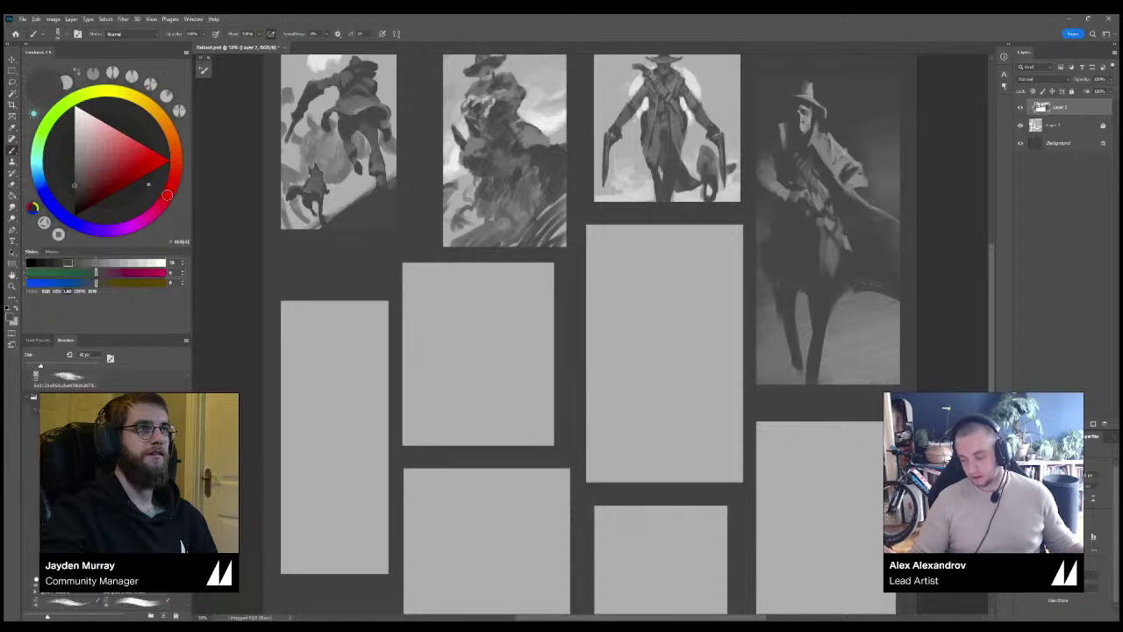
pyautogui.moveTo(825, 230)
pyautogui.mouseDown()
pyautogui.moveTo(814, 256)
pyautogui.moveTo(707, 335)
pyautogui.moveTo(678, 332)
pyautogui.moveTo(703, 313)
pyautogui.moveTo(721, 343)
pyautogui.mouseUp()
pyautogui.keyDown('alt'); pyautogui.click(713, 318); pyautogui.keyUp('alt')
pyautogui.keyDown('alt'); pyautogui.click(698, 321); pyautogui.keyUp('alt')
pyautogui.keyDown('alt'); pyautogui.click(725, 336); pyautogui.keyUp('alt')
pyautogui.keyDown('alt'); pyautogui.click(727, 334); pyautogui.keyUp('alt')
pyautogui.moveTo(720, 323); pyautogui.dragTo(719, 334)
pyautogui.hotkey('ctrl', '-')
pyautogui.hotkey('ctrl', '-')
pyautogui.hotkey('ctrl', '+')
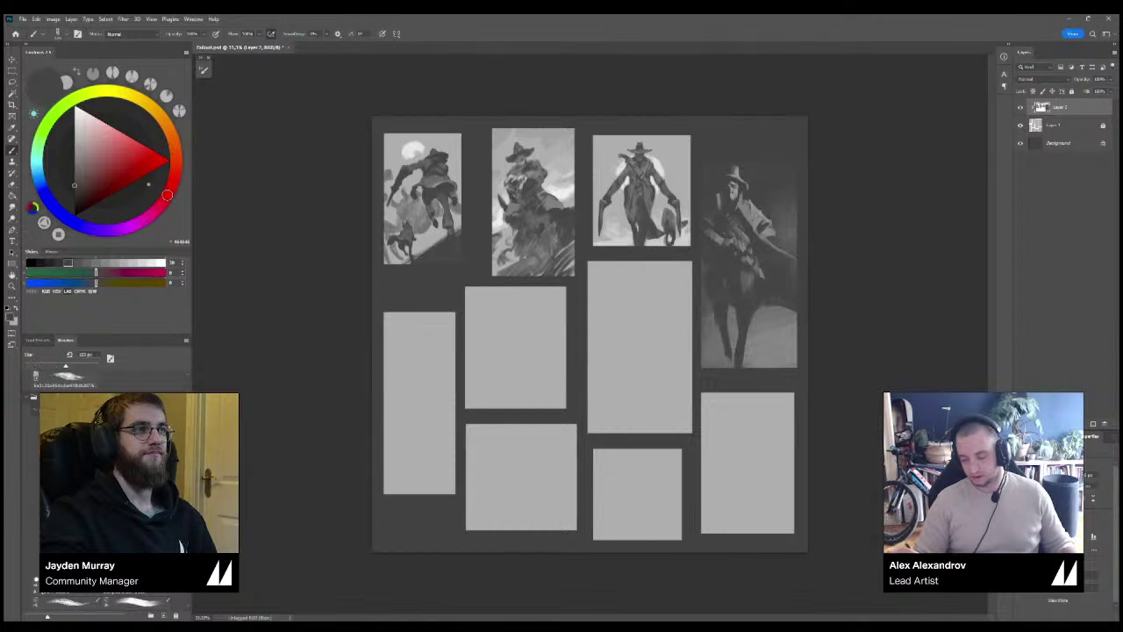
# Darken and soften the ground around the fourth figure's feet using a much larger brush.
pyautogui.hotkey('ctrl', '-')
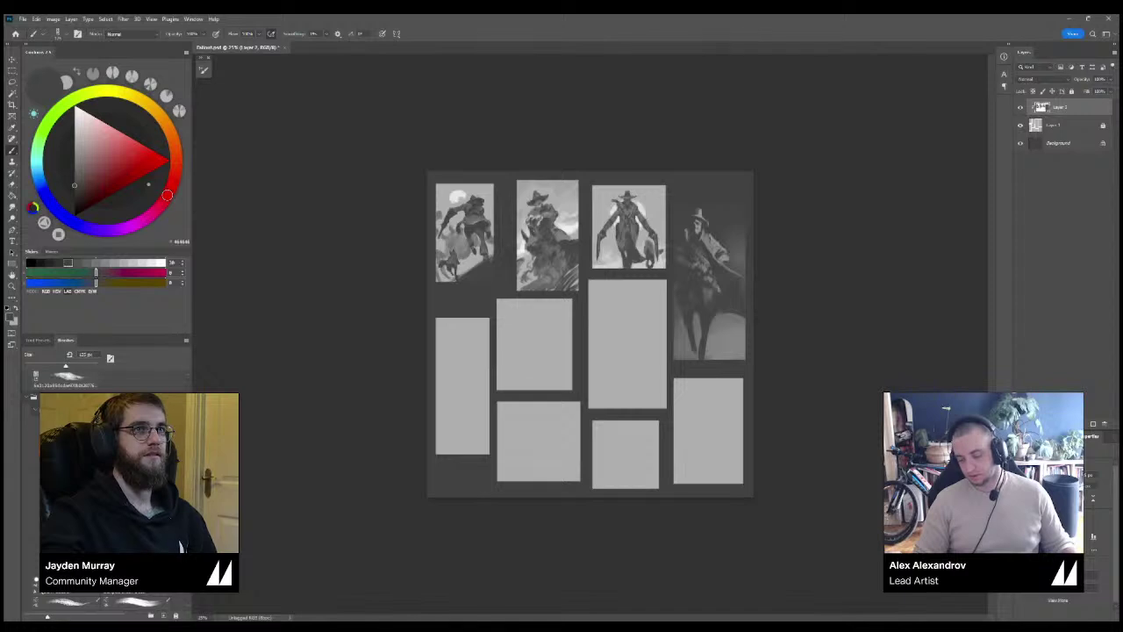
pyautogui.hotkey('ctrl', '+')
pyautogui.hotkey('ctrl', '+')
pyautogui.moveTo(648, 324); pyautogui.dragTo(532, 340)
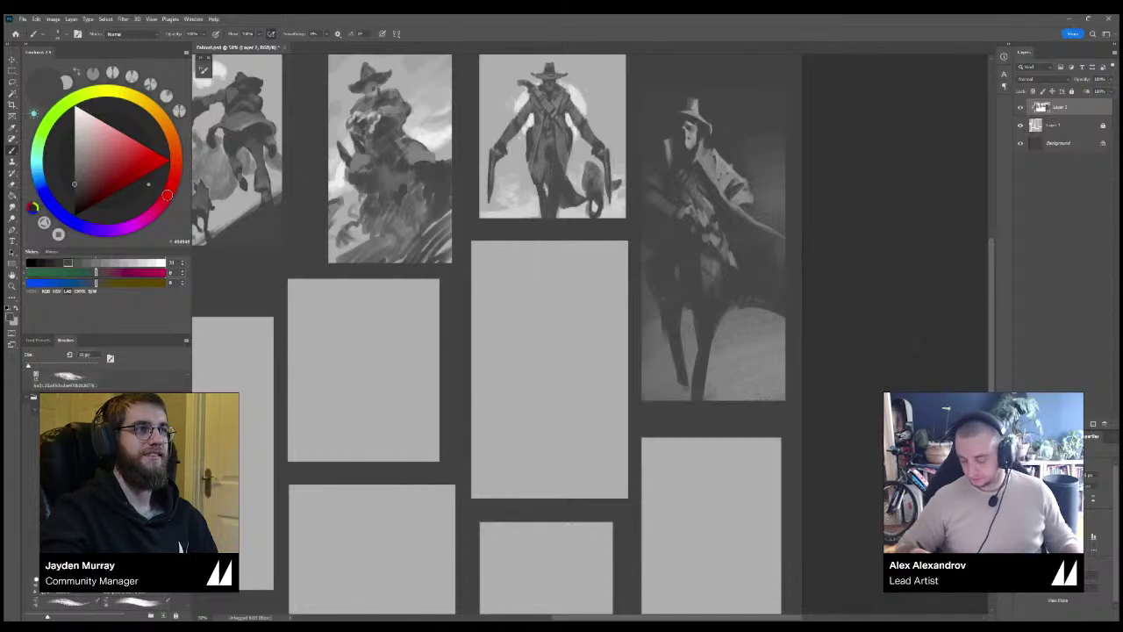
pyautogui.press(']')
pyautogui.press(']')
pyautogui.press(']')
pyautogui.press(']')
pyautogui.press(']')
pyautogui.press(']')
pyautogui.press(']')
pyautogui.press(']')
pyautogui.press(']')
pyautogui.press(']')
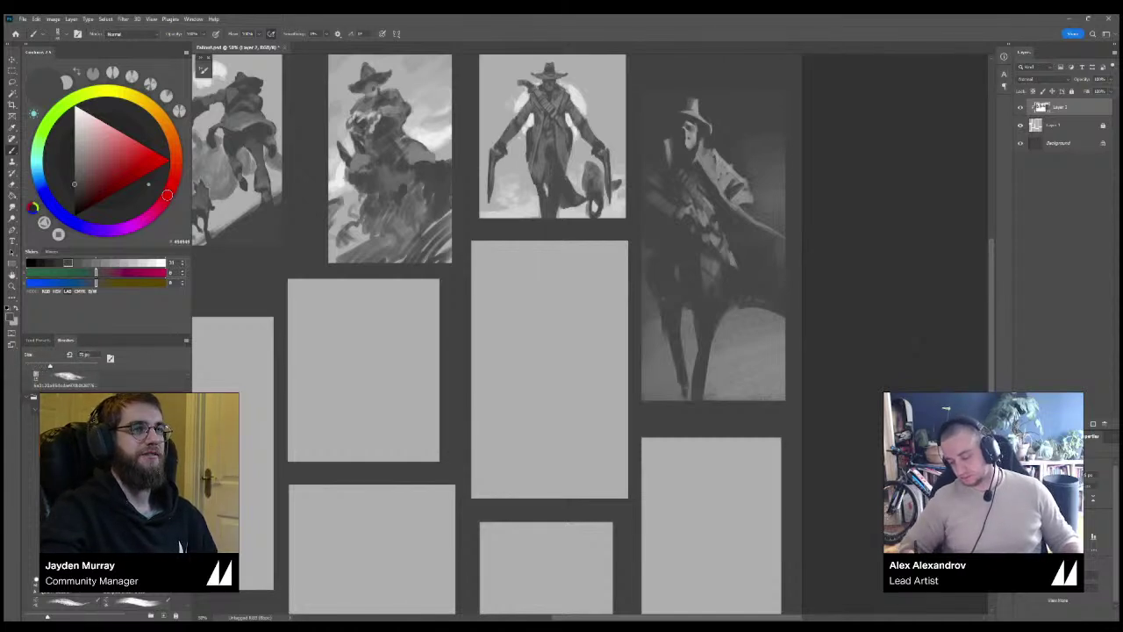
pyautogui.press(']')
pyautogui.press(']')
pyautogui.press(']')
pyautogui.moveTo(676, 384)
pyautogui.mouseDown()
pyautogui.moveTo(654, 390)
pyautogui.moveTo(652, 372)
pyautogui.moveTo(662, 372)
pyautogui.mouseUp()
pyautogui.hotkey('ctrl', '-')
pyautogui.hotkey('ctrl', '-')
pyautogui.hotkey('ctrl', '+')
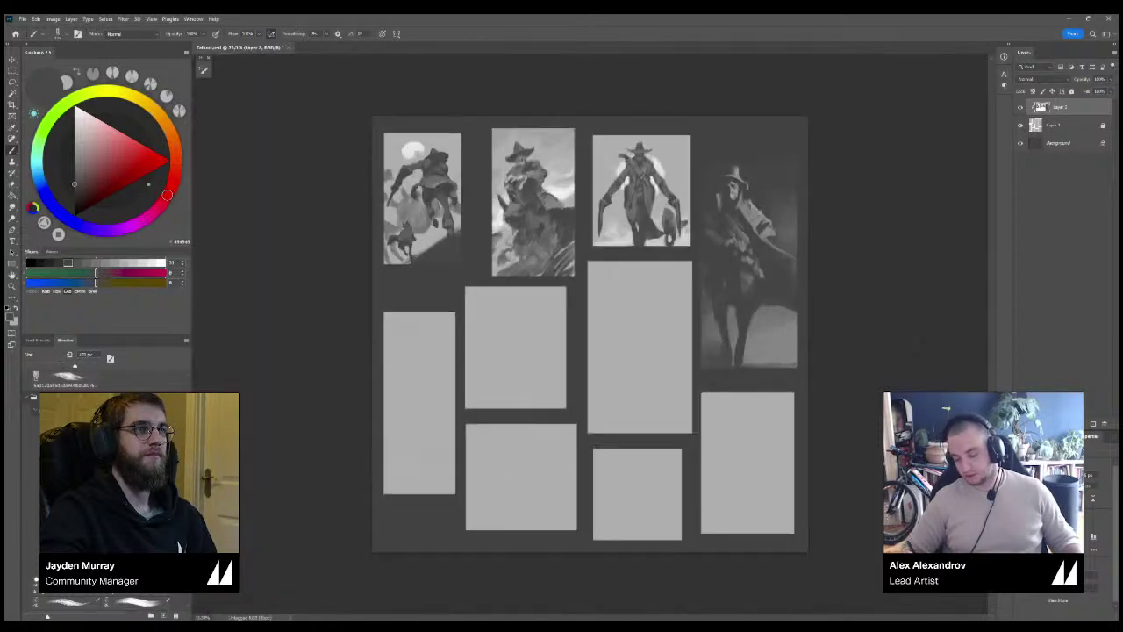
pyautogui.moveTo(733, 339); pyautogui.dragTo(765, 351)
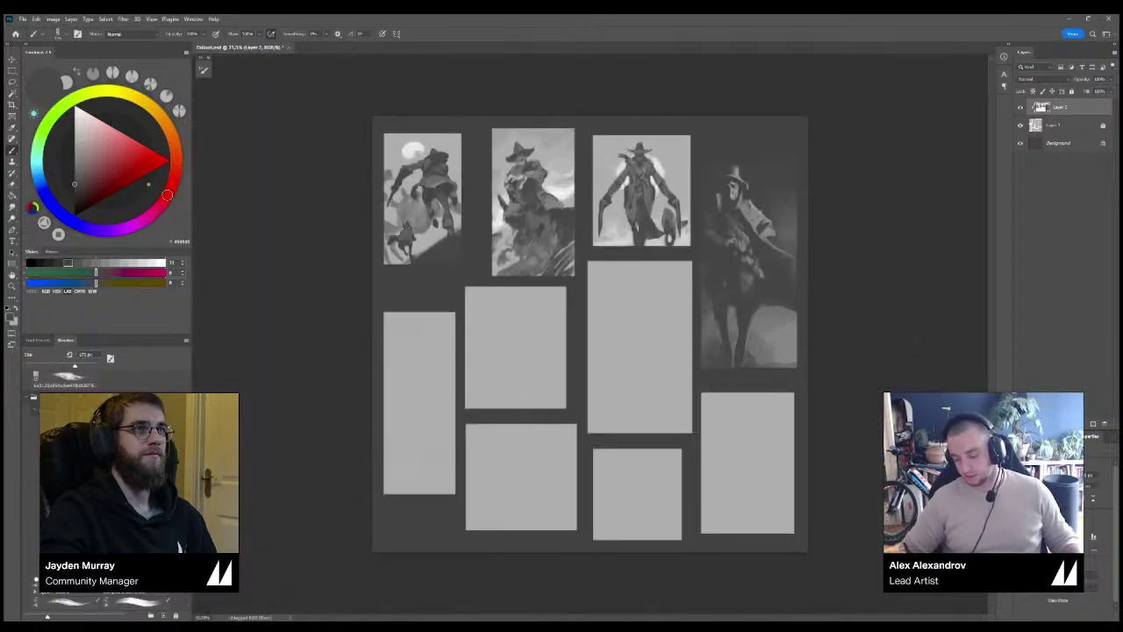
pyautogui.hotkey('ctrl', '-')
pyautogui.hotkey('ctrl', '+')
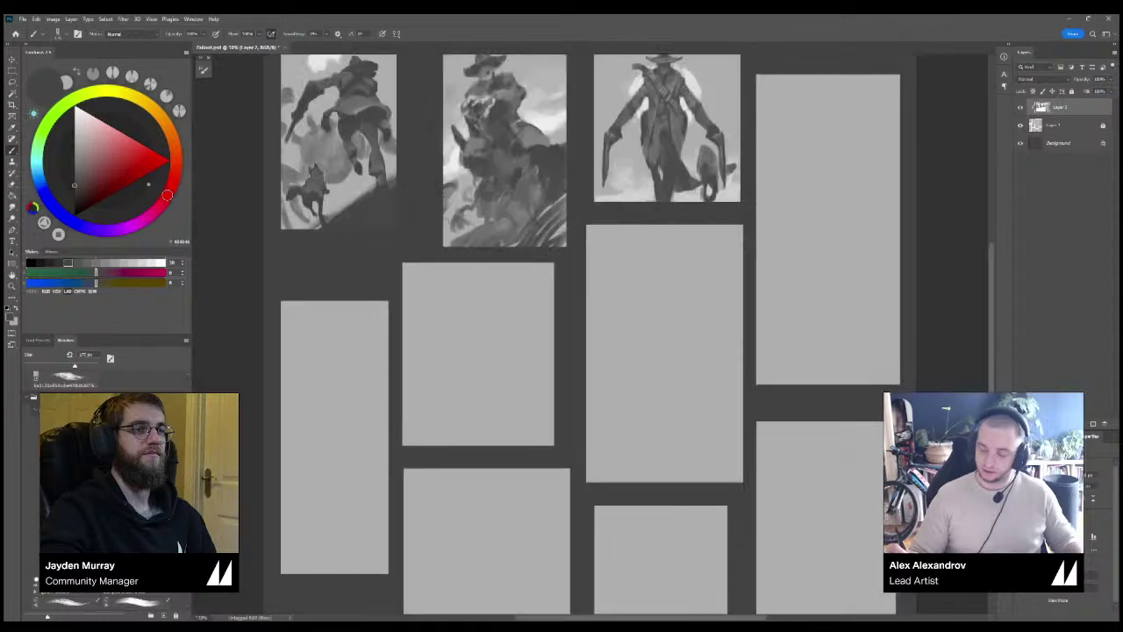
# Block in the fourth figure's skull jaw with a light grey sampled from the face, using a smaller brush.
pyautogui.hotkey('ctrl', '+')
pyautogui.hotkey('ctrl', '+')
pyautogui.hotkey('ctrl', '+')
pyautogui.moveTo(754, 236); pyautogui.dragTo(423, 425)
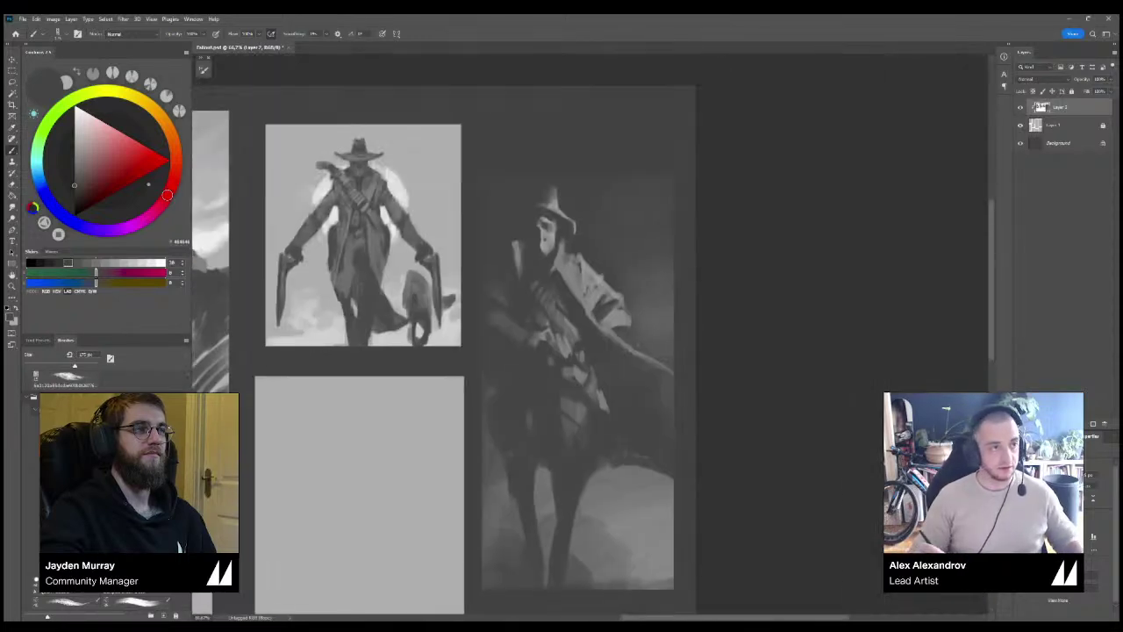
pyautogui.hotkey('ctrl', '+')
pyautogui.moveTo(491, 298)
pyautogui.mouseDown()
pyautogui.moveTo(687, 358)
pyautogui.moveTo(690, 377)
pyautogui.mouseUp()
pyautogui.keyDown('alt'); pyautogui.click(720, 265); pyautogui.keyUp('alt')
pyautogui.press('[')
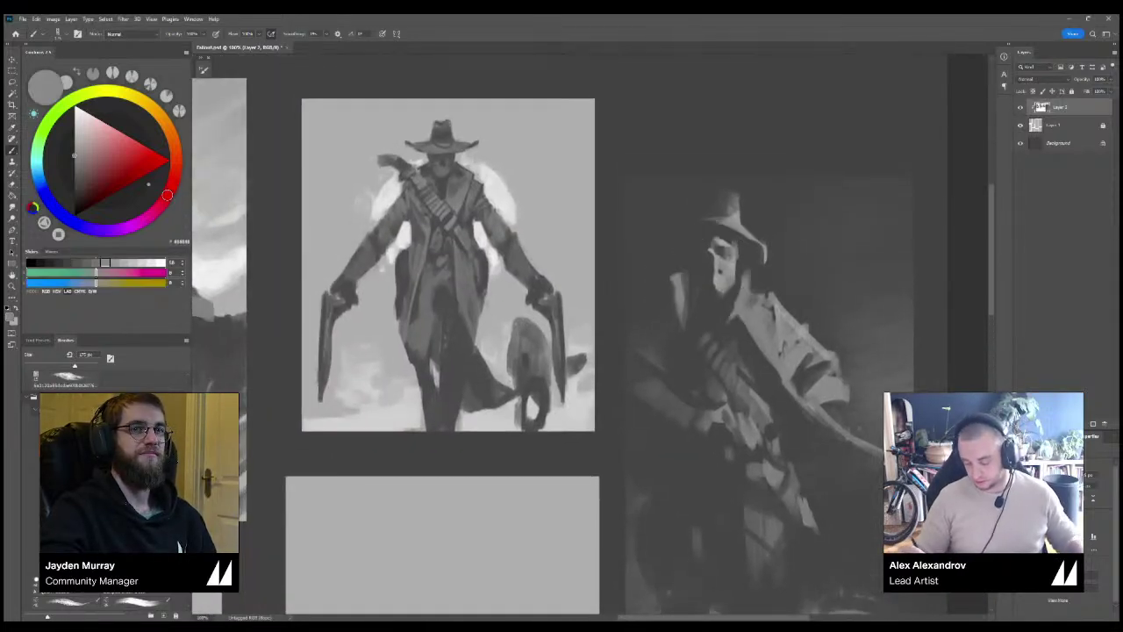
pyautogui.press('[')
pyautogui.press('[')
pyautogui.moveTo(713, 264)
pyautogui.mouseDown()
pyautogui.moveTo(707, 298)
pyautogui.moveTo(728, 294)
pyautogui.mouseUp()
# Carve dark nose and cheek shapes into the fourth figure's skull with a fine brush in sampled dark grey.
pyautogui.keyDown('alt'); pyautogui.click(700, 286); pyautogui.keyUp('alt')
pyautogui.press('[')
pyautogui.press('[')
pyautogui.press('[')
pyautogui.press('[')
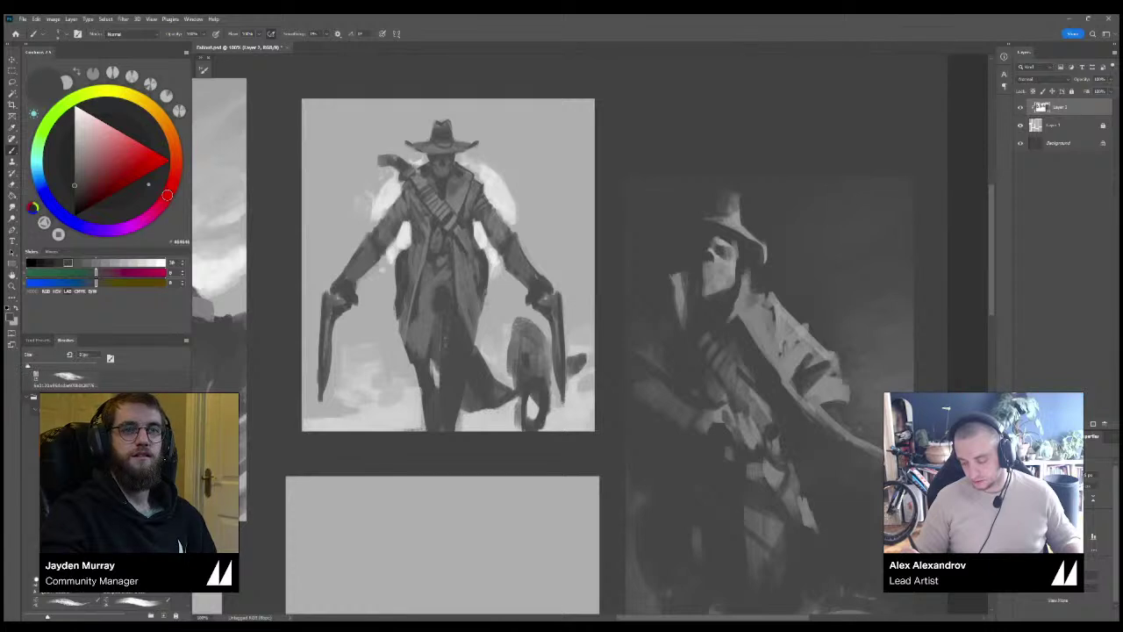
pyautogui.press('[')
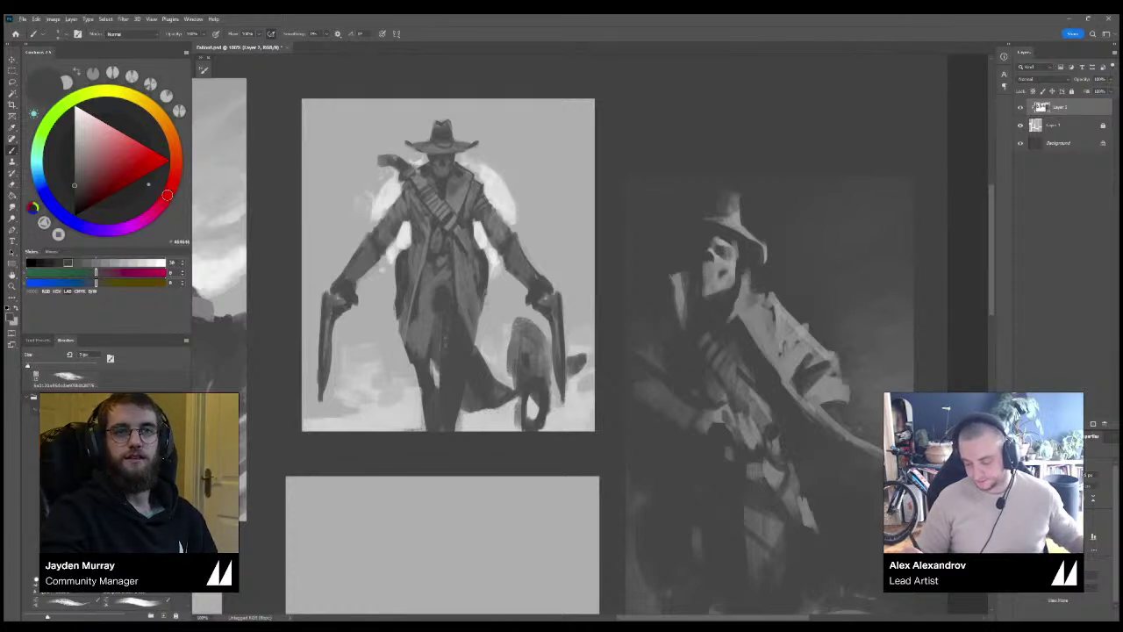
# Refine the skull's eye socket, cheek and mouth area with alternating light and dark greys sampled from the face.
pyautogui.keyDown('alt'); pyautogui.click(721, 256); pyautogui.keyUp('alt')
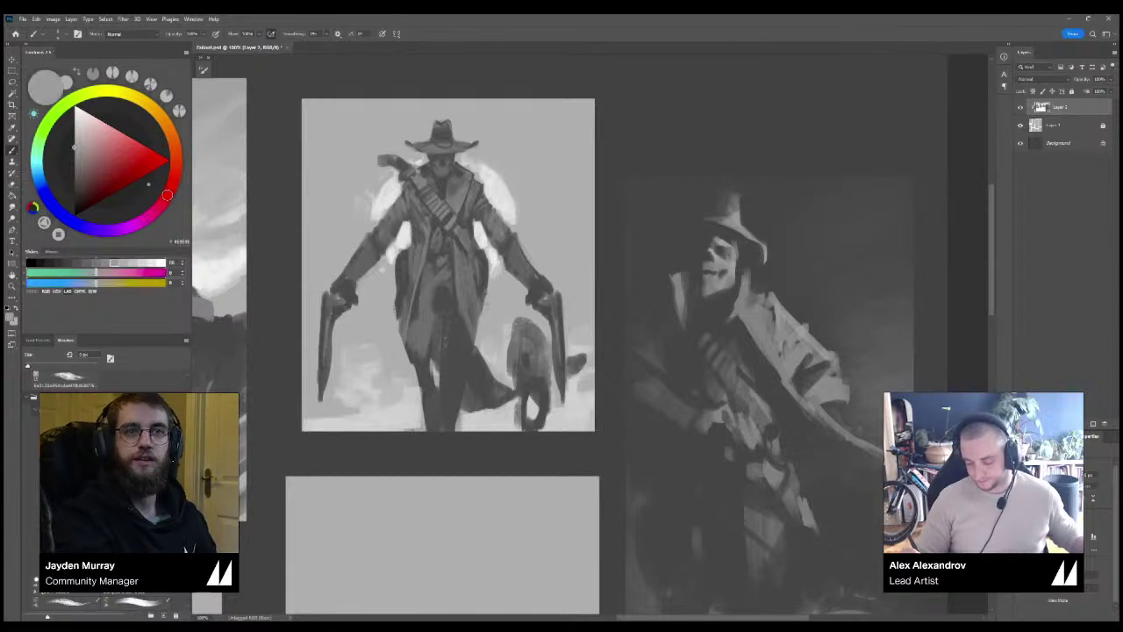
pyautogui.keyDown('alt'); pyautogui.click(720, 245); pyautogui.keyUp('alt')
pyautogui.keyDown('alt'); pyautogui.click(719, 250); pyautogui.keyUp('alt')
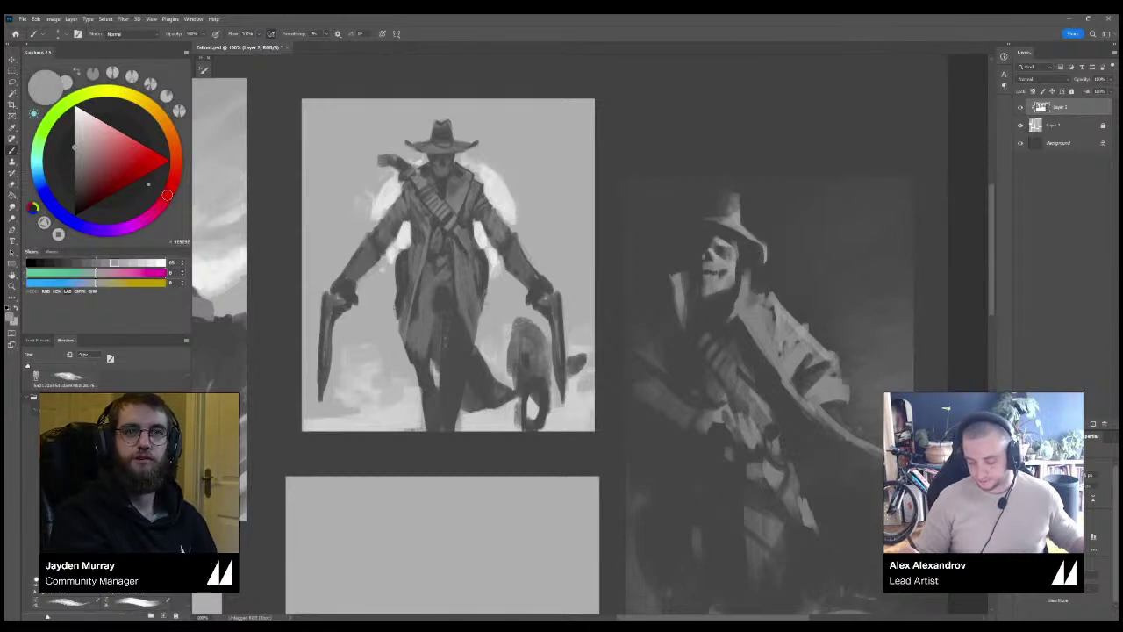
pyautogui.keyDown('alt'); pyautogui.click(719, 238); pyautogui.keyUp('alt')
pyautogui.keyDown('alt'); pyautogui.click(719, 250); pyautogui.keyUp('alt')
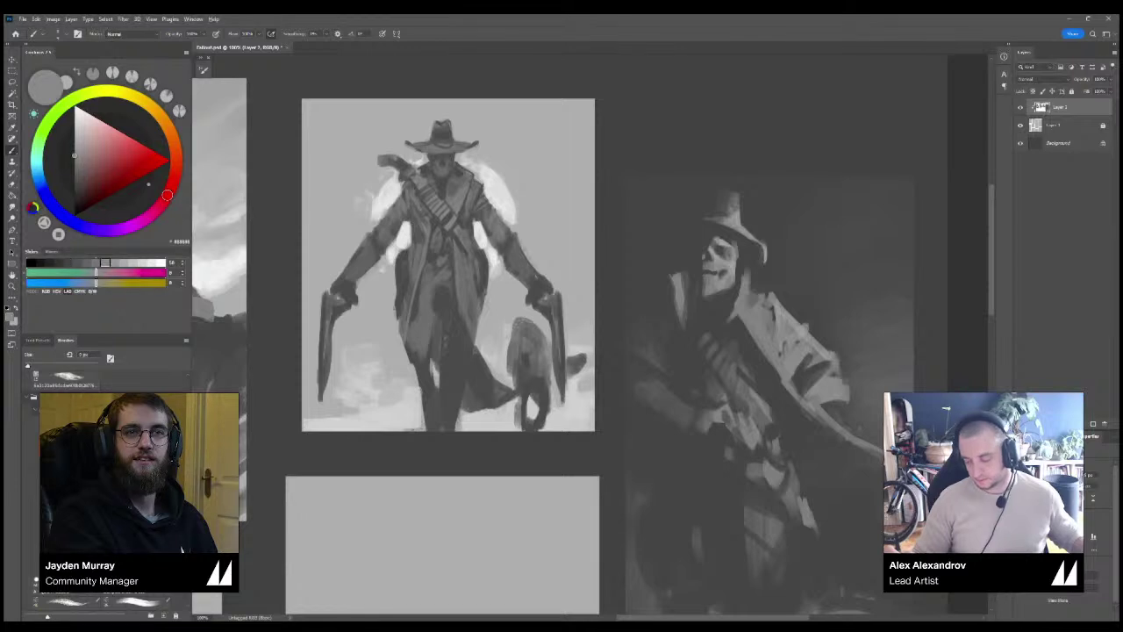
# Rework the skull's mouth line with sampled light and dark greys, undoing unwanted strokes.
pyautogui.hotkey('ctrl', '+')
pyautogui.moveTo(632, 334); pyautogui.dragTo(589, 341)
pyautogui.keyDown('alt'); pyautogui.click(789, 227); pyautogui.keyUp('alt')
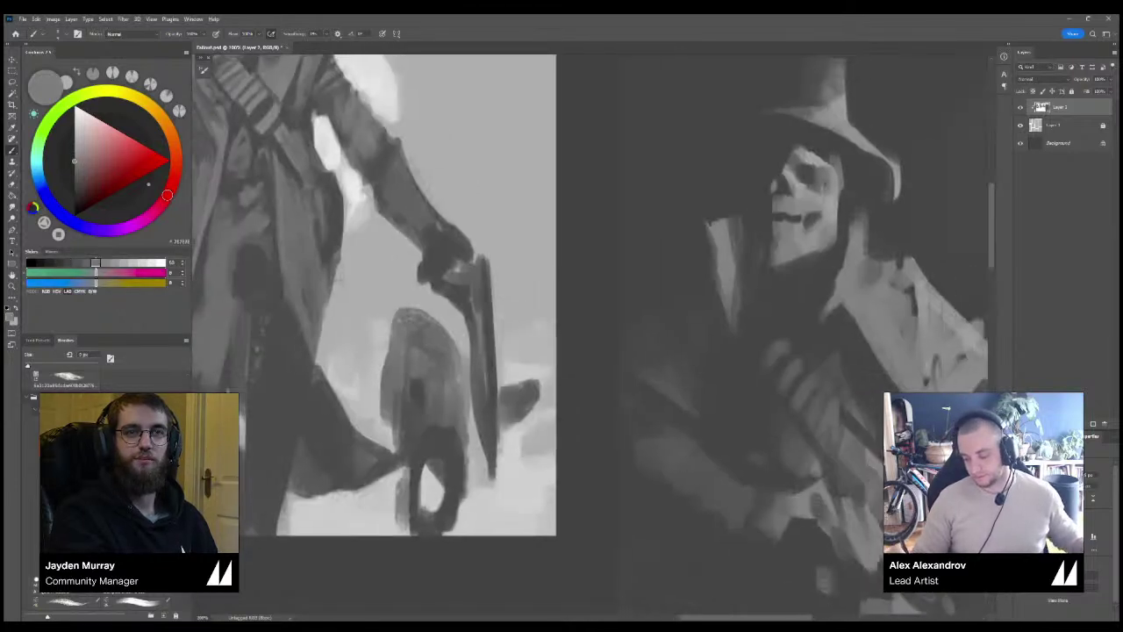
pyautogui.moveTo(780, 219); pyautogui.dragTo(821, 221)
pyautogui.keyDown('alt'); pyautogui.click(785, 216); pyautogui.keyUp('alt')
pyautogui.hotkey('ctrl', 'z')
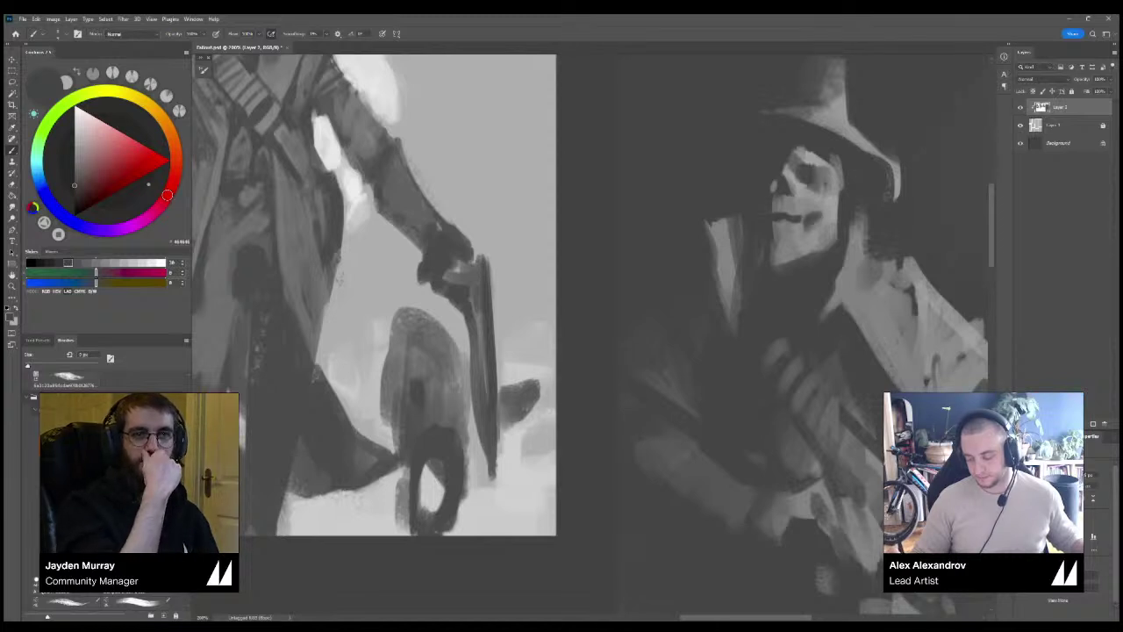
pyautogui.keyDown('alt'); pyautogui.click(817, 203); pyautogui.keyUp('alt')
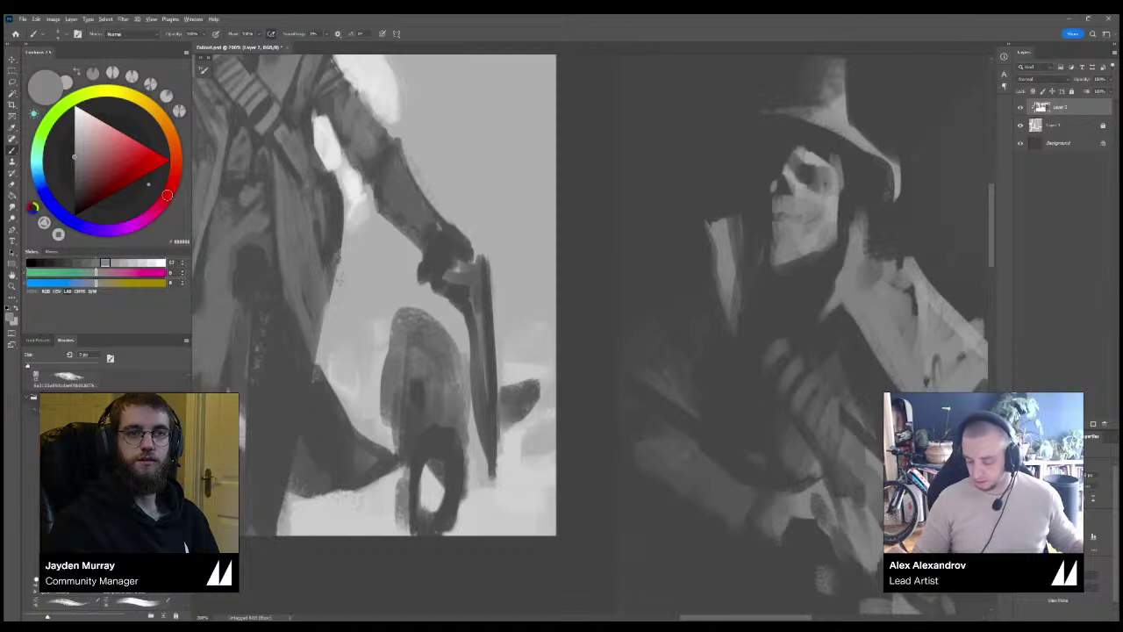
pyautogui.keyDown('alt'); pyautogui.click(767, 213); pyautogui.keyUp('alt')
pyautogui.moveTo(774, 213); pyautogui.dragTo(800, 217)
pyautogui.hotkey('ctrl', 'z')
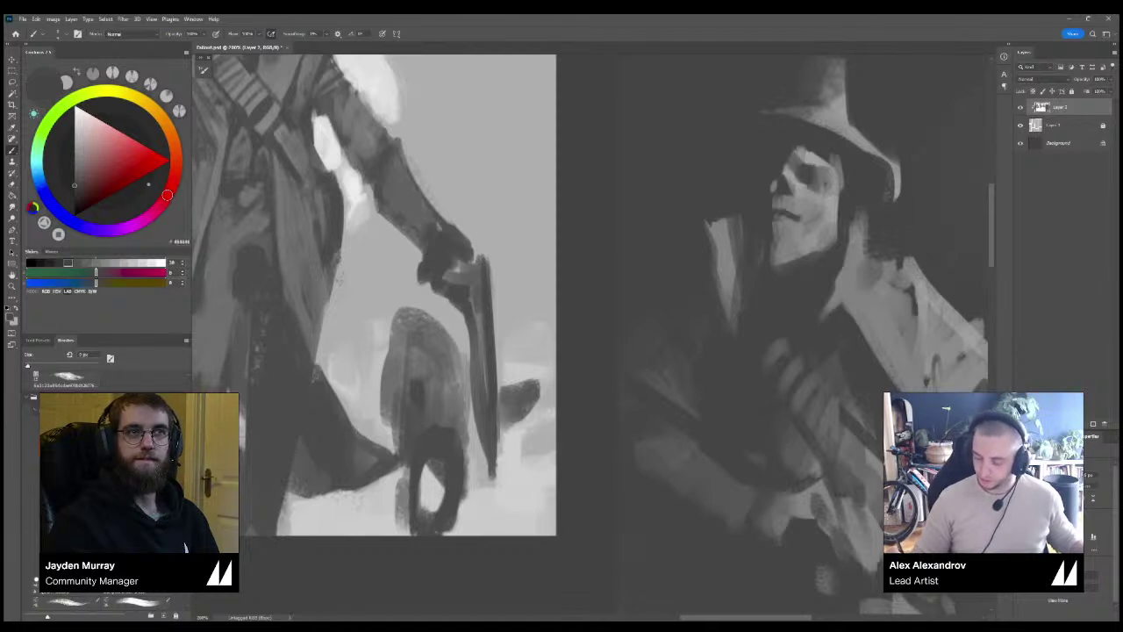
# Shade the corner of the skull's mouth and the hollow beneath its cheekbone with sampled greys.
pyautogui.keyDown('alt'); pyautogui.click(816, 215); pyautogui.keyUp('alt')
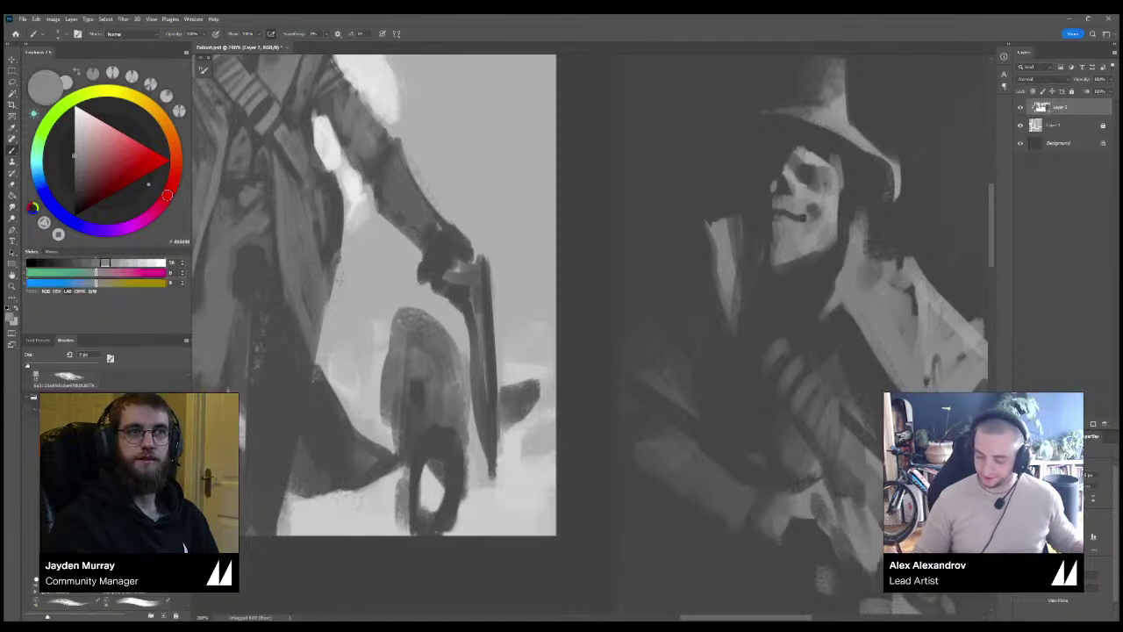
pyautogui.keyDown('alt'); pyautogui.click(813, 211); pyautogui.keyUp('alt')
pyautogui.moveTo(807, 205); pyautogui.dragTo(840, 194)
pyautogui.keyDown('alt'); pyautogui.click(817, 195); pyautogui.keyUp('alt')
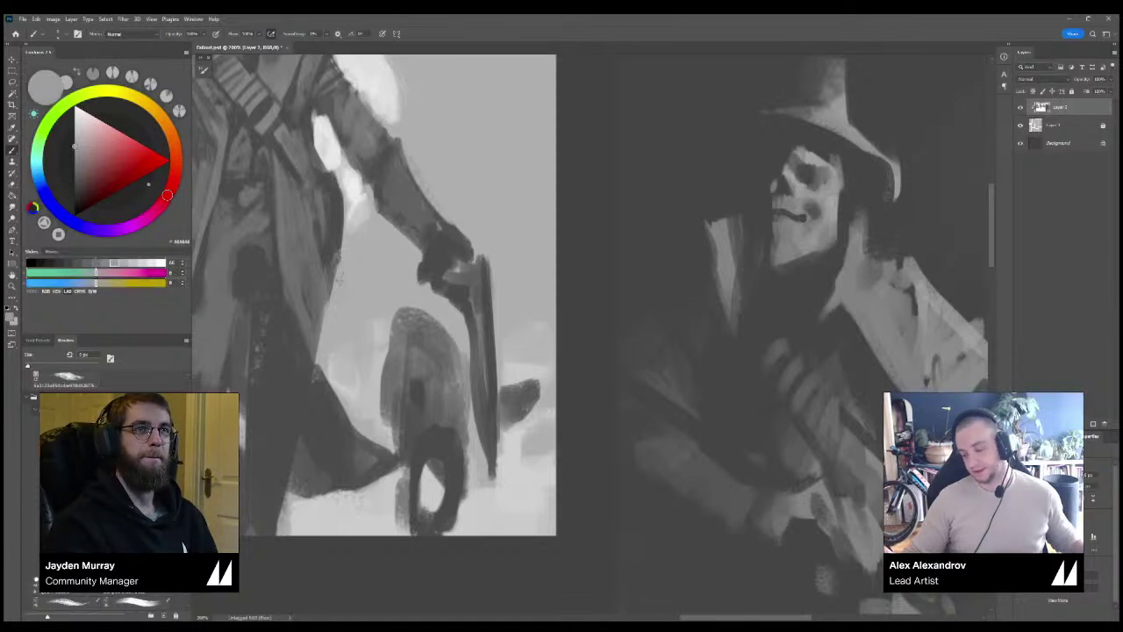
# Define the side of the skull from temple to jaw with greys sampled from the face and surrounding shadow.
pyautogui.keyDown('alt'); pyautogui.click(818, 152); pyautogui.keyUp('alt')
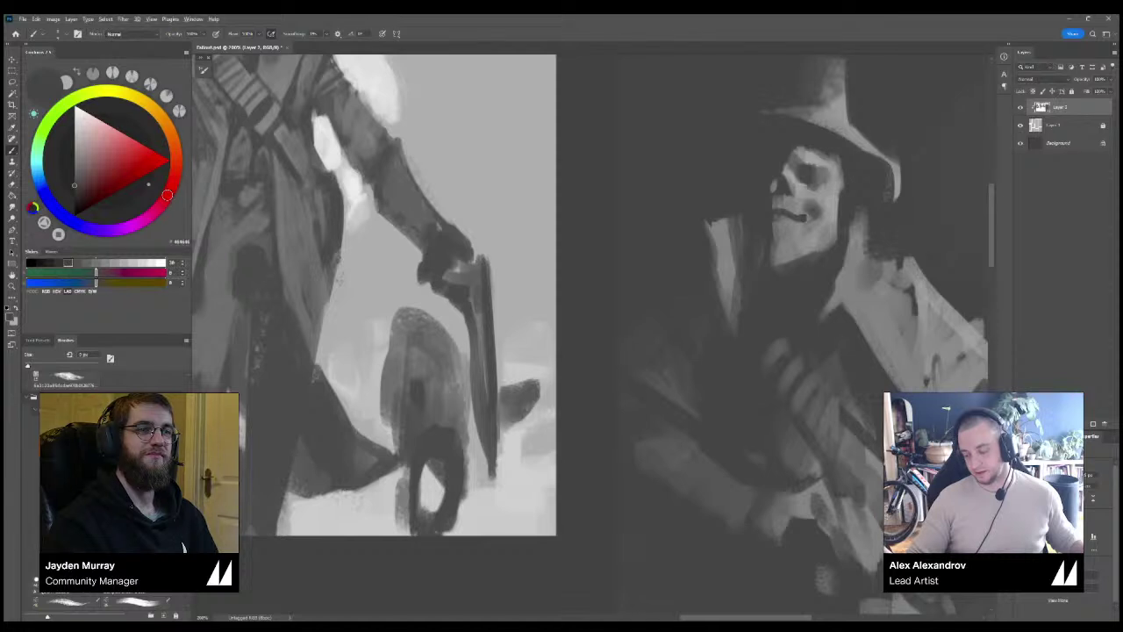
pyautogui.keyDown('alt'); pyautogui.click(832, 195); pyautogui.keyUp('alt')
pyautogui.moveTo(847, 186); pyautogui.dragTo(839, 222)
pyautogui.keyDown('alt'); pyautogui.click(855, 195); pyautogui.keyUp('alt')
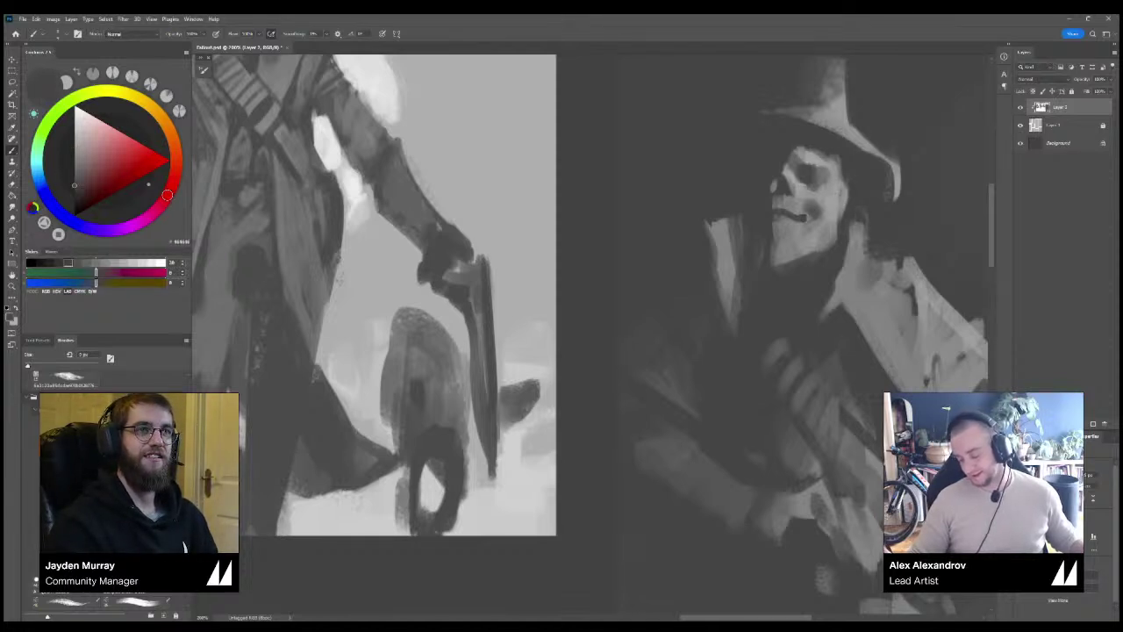
# Paint the lit raised collar beside the skull's jaw in light grey sampled from the coat.
pyautogui.keyDown('alt'); pyautogui.click(857, 241); pyautogui.keyUp('alt')
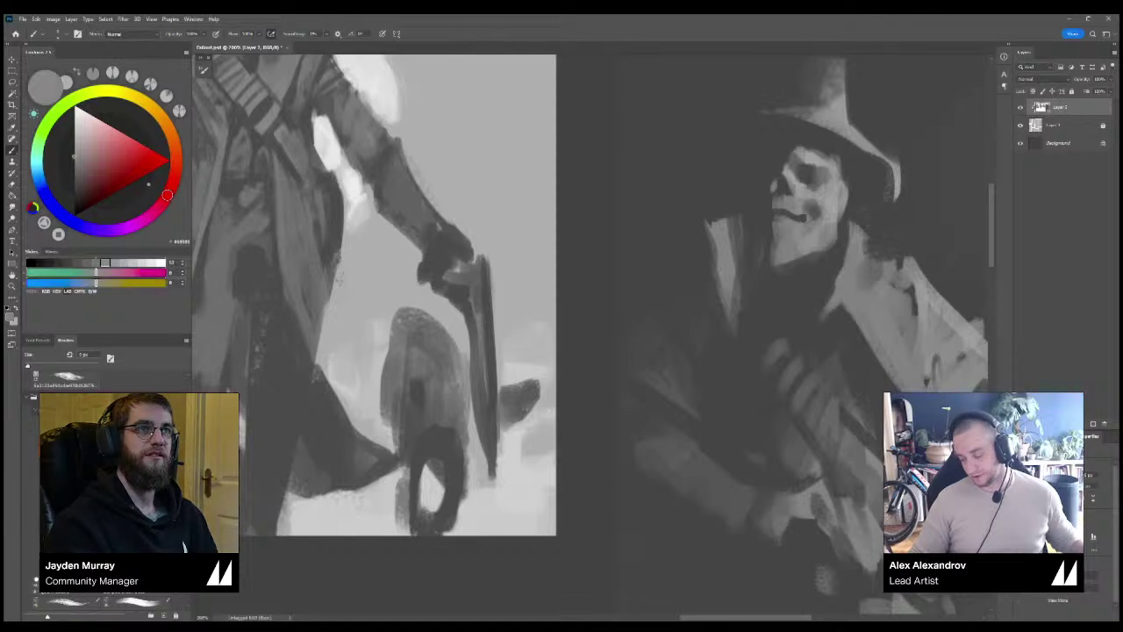
pyautogui.moveTo(853, 219); pyautogui.dragTo(867, 267)
pyautogui.keyDown('alt'); pyautogui.click(871, 230); pyautogui.keyUp('alt')
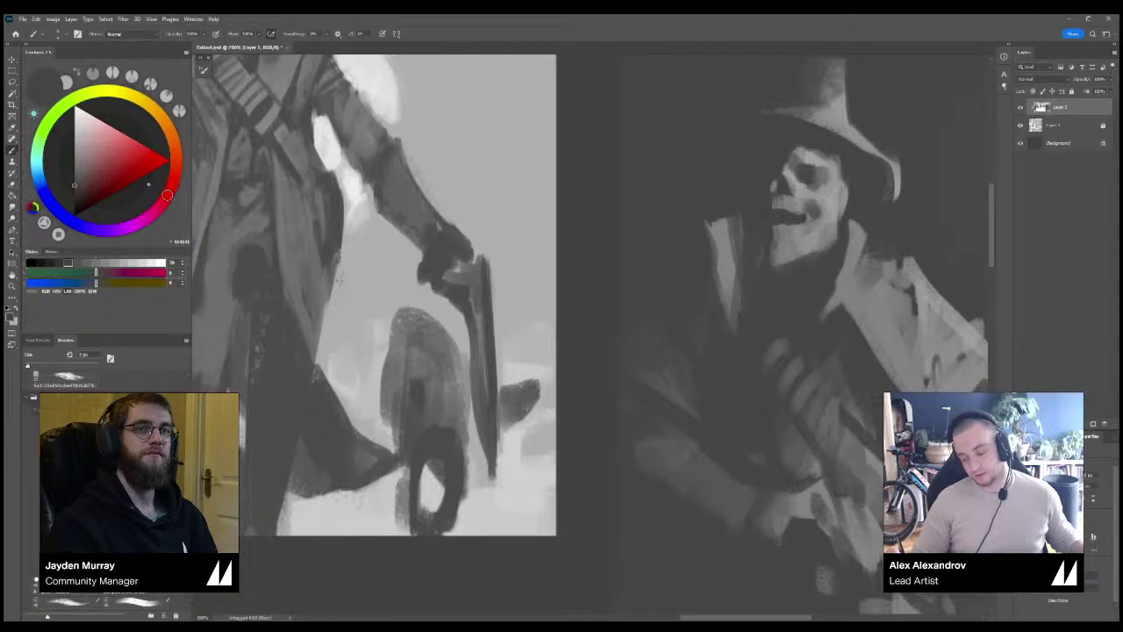
# Add short light grey strokes across the skull's mouth to suggest teeth.
pyautogui.keyDown('alt'); pyautogui.click(804, 230); pyautogui.keyUp('alt')
pyautogui.moveTo(802, 215); pyautogui.dragTo(797, 224)
pyautogui.moveTo(789, 212); pyautogui.dragTo(782, 223)
pyautogui.moveTo(775, 203); pyautogui.dragTo(776, 223)
pyautogui.press('x')
pyautogui.hotkey('ctrl', '-')
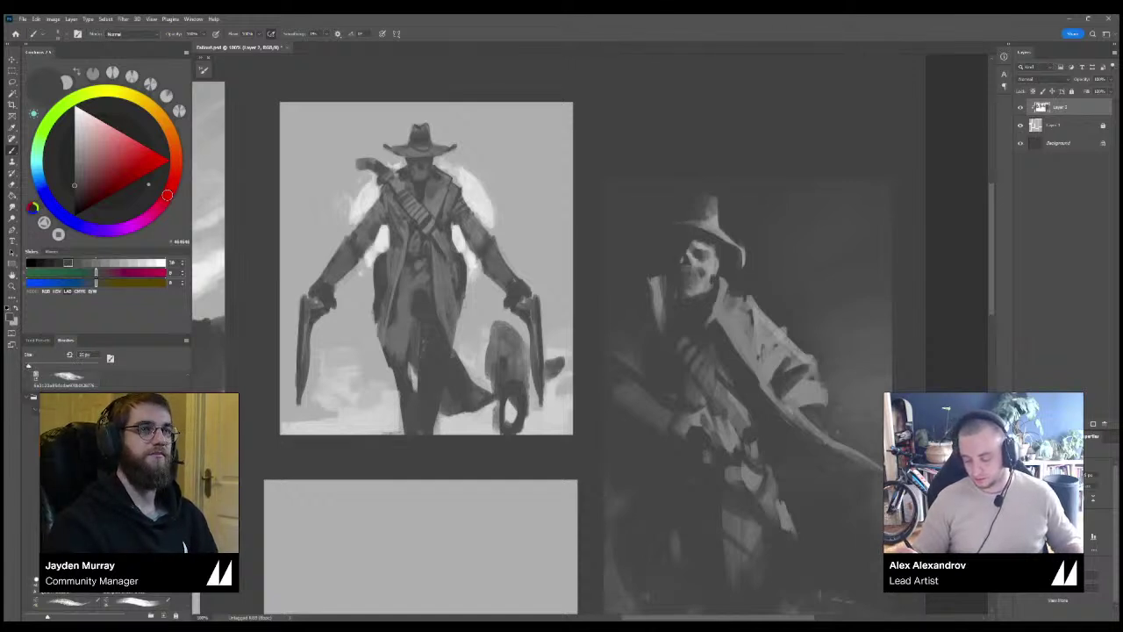
# Refine the skull's brow and eye sockets beneath the hat brim with greys sampled from the face.
pyautogui.keyDown('alt'); pyautogui.click(697, 242); pyautogui.keyUp('alt')
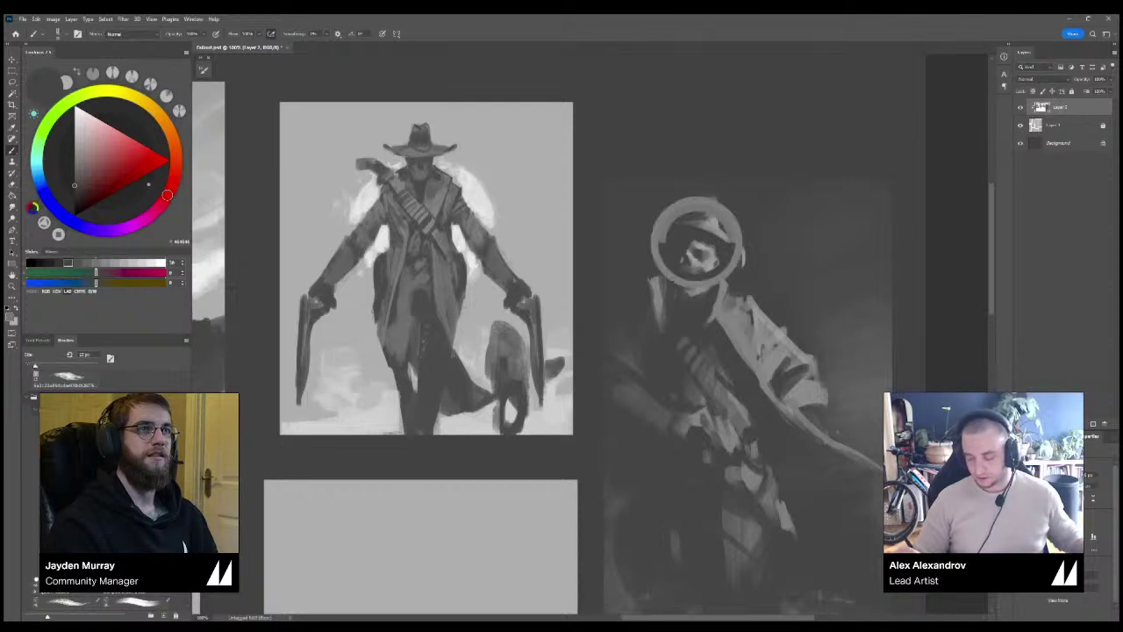
pyautogui.keyDown('alt'); pyautogui.click(699, 260); pyautogui.keyUp('alt')
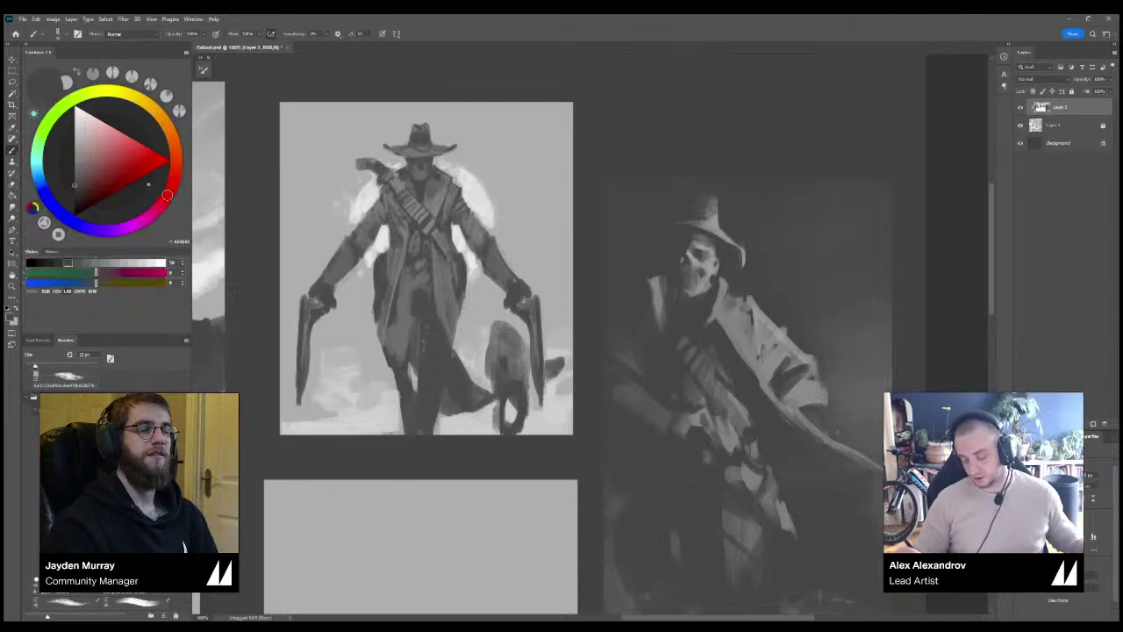
pyautogui.keyDown('alt'); pyautogui.click(690, 248); pyautogui.keyUp('alt')
pyautogui.keyDown('alt'); pyautogui.click(696, 247); pyautogui.keyUp('alt')
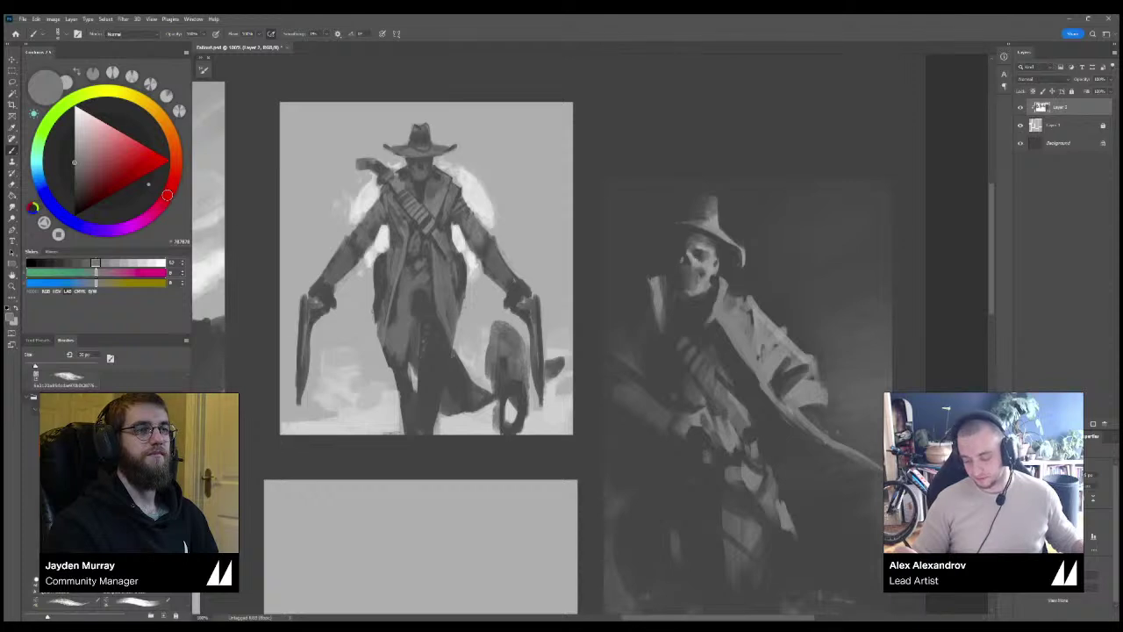
pyautogui.keyDown('alt'); pyautogui.click(698, 239); pyautogui.keyUp('alt')
pyautogui.moveTo(693, 236); pyautogui.dragTo(710, 241)
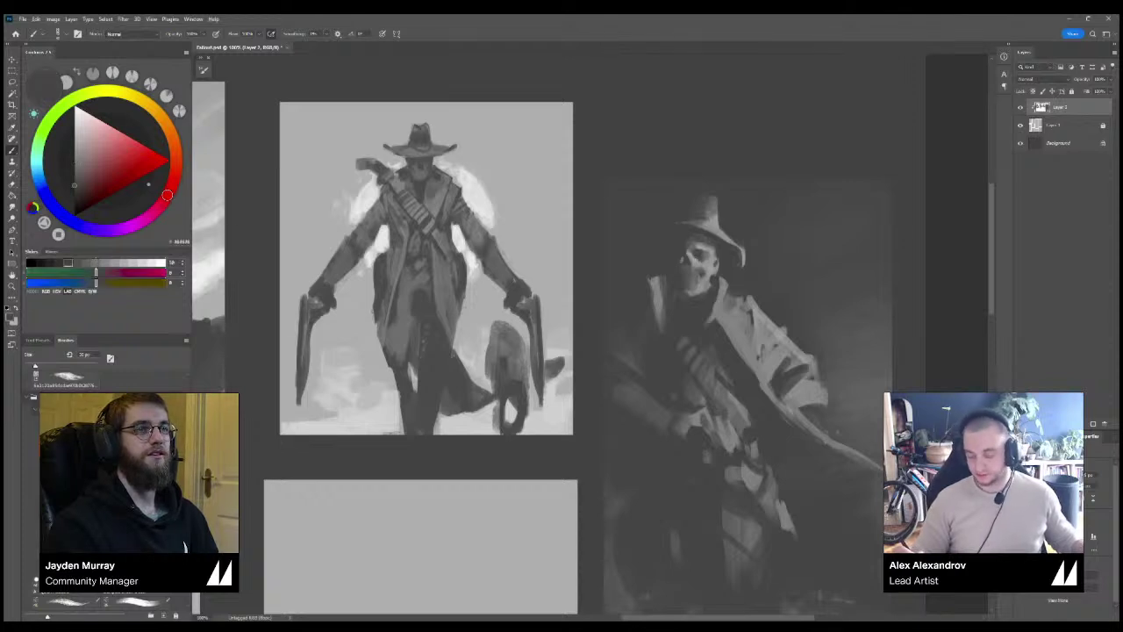
pyautogui.keyDown('alt'); pyautogui.click(698, 246); pyautogui.keyUp('alt')
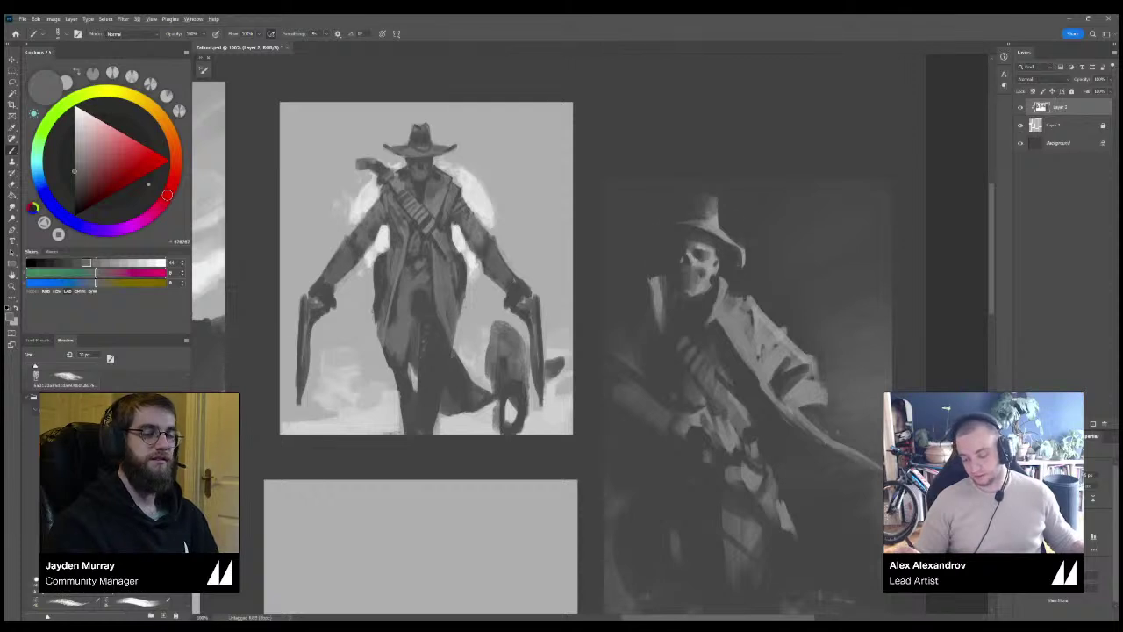
# Sharpen the dark shapes around the skull's nose cavity with a finer brush in a sampled dark grey.
pyautogui.keyDown('alt'); pyautogui.click(699, 255); pyautogui.keyUp('alt')
pyautogui.press('[')
pyautogui.press('[')
pyautogui.press('[')
pyautogui.press('[')
pyautogui.press('[')
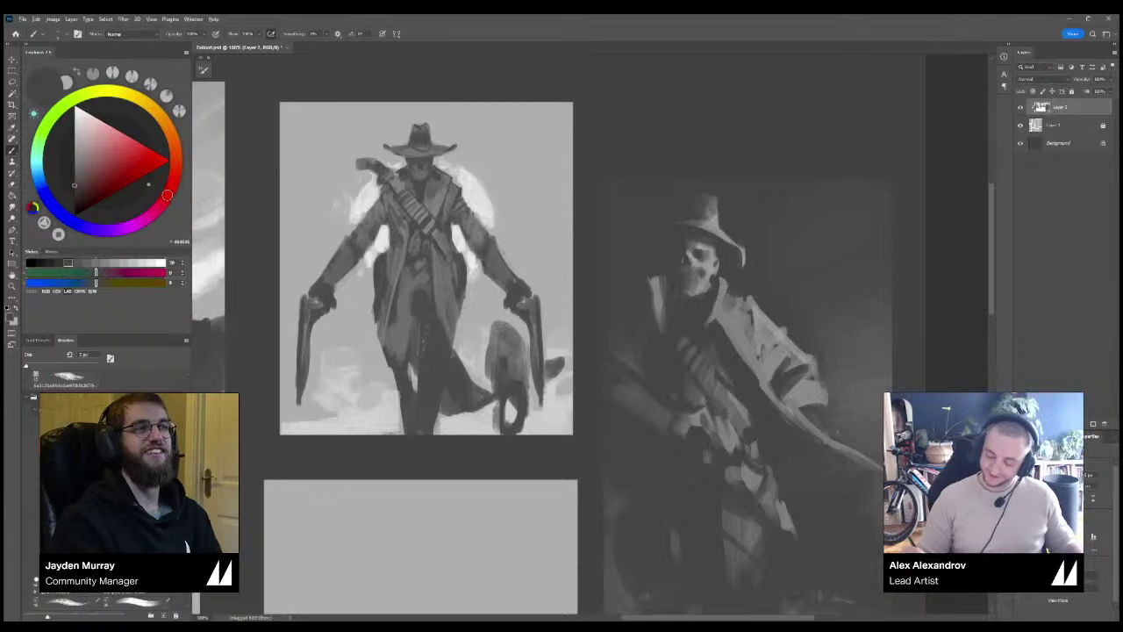
# Repaint the lit side of the skull's jaw and mouth with a larger brush in greys sampled from the face.
pyautogui.press('x')
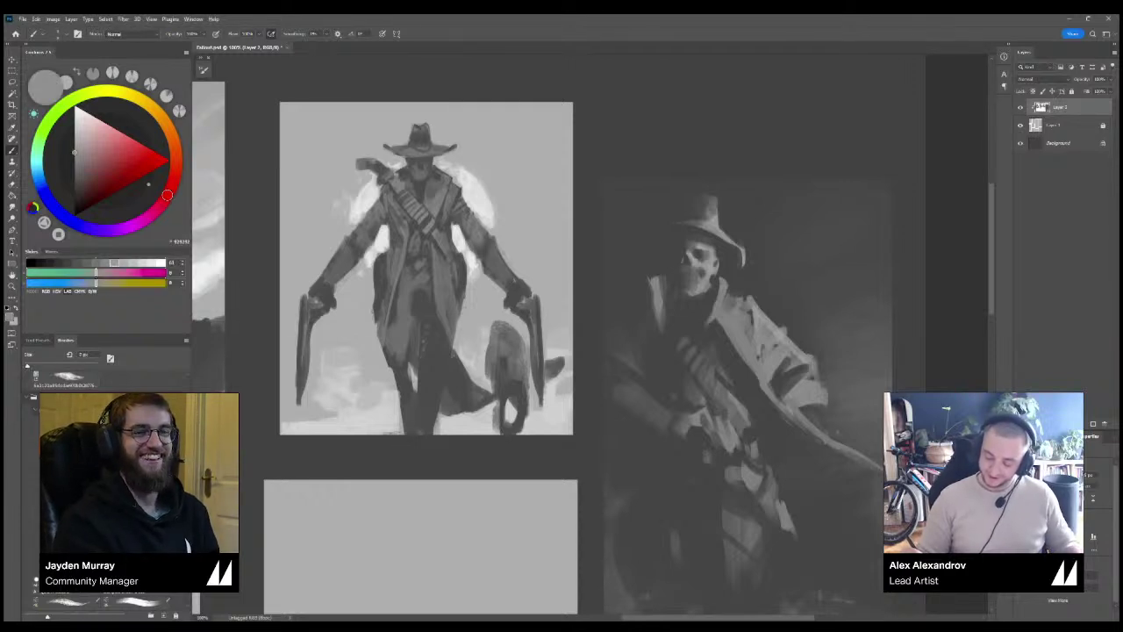
pyautogui.press(']')
pyautogui.press(']')
pyautogui.press(']')
pyautogui.press(']')
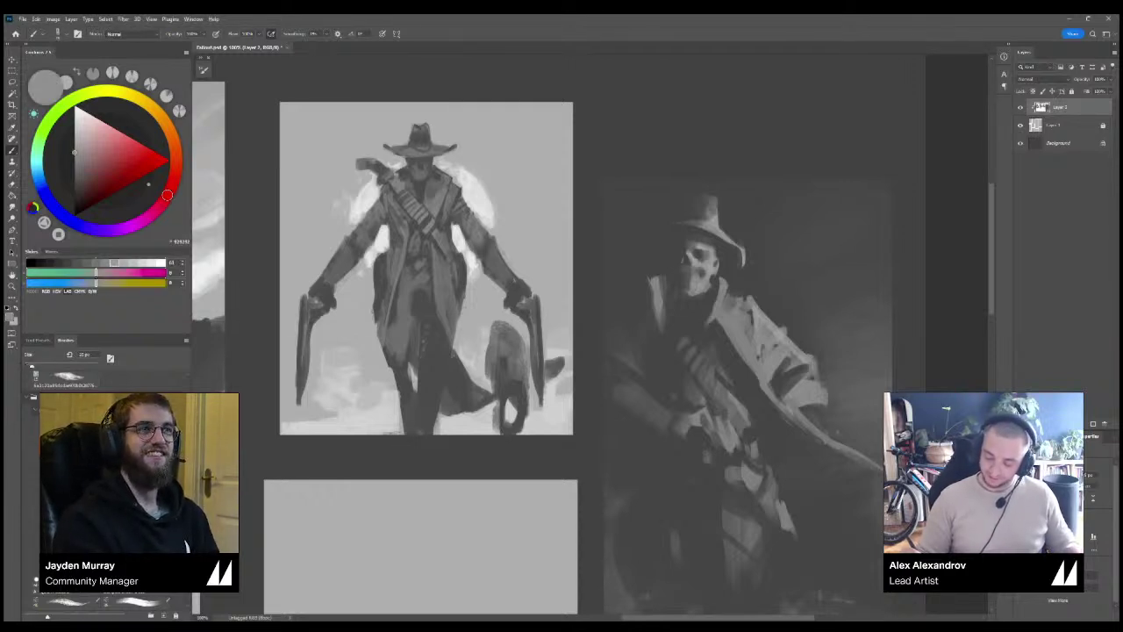
pyautogui.press('x')
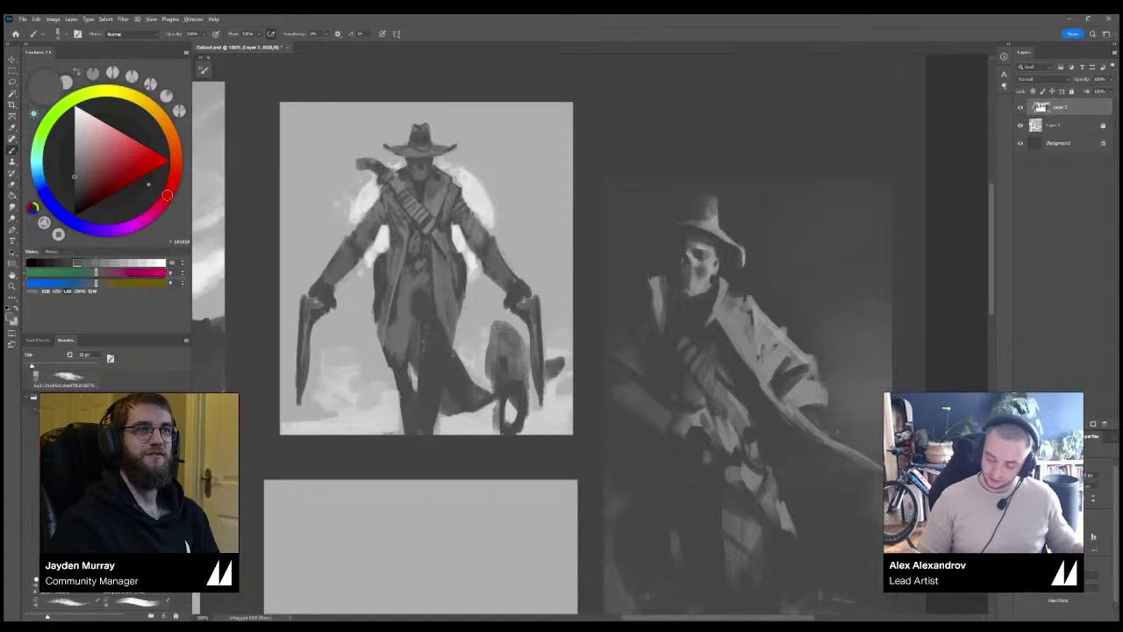
pyautogui.press('x')
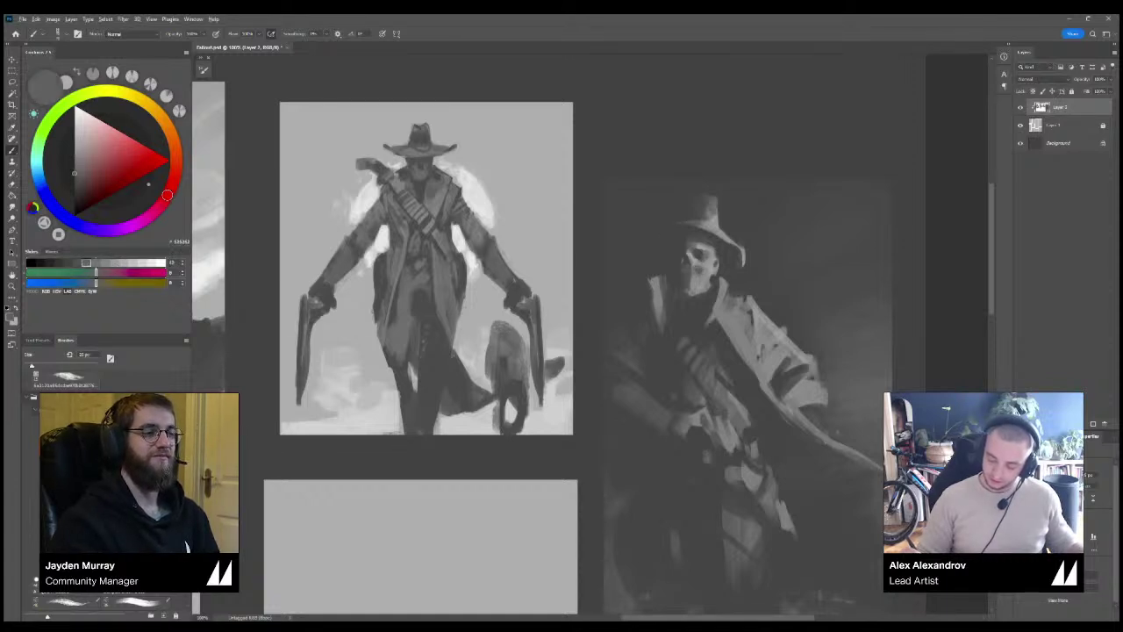
pyautogui.keyDown('alt'); pyautogui.click(705, 270); pyautogui.keyUp('alt')
pyautogui.moveTo(705, 267); pyautogui.dragTo(705, 274)
pyautogui.keyDown('alt'); pyautogui.click(705, 270); pyautogui.keyUp('alt')
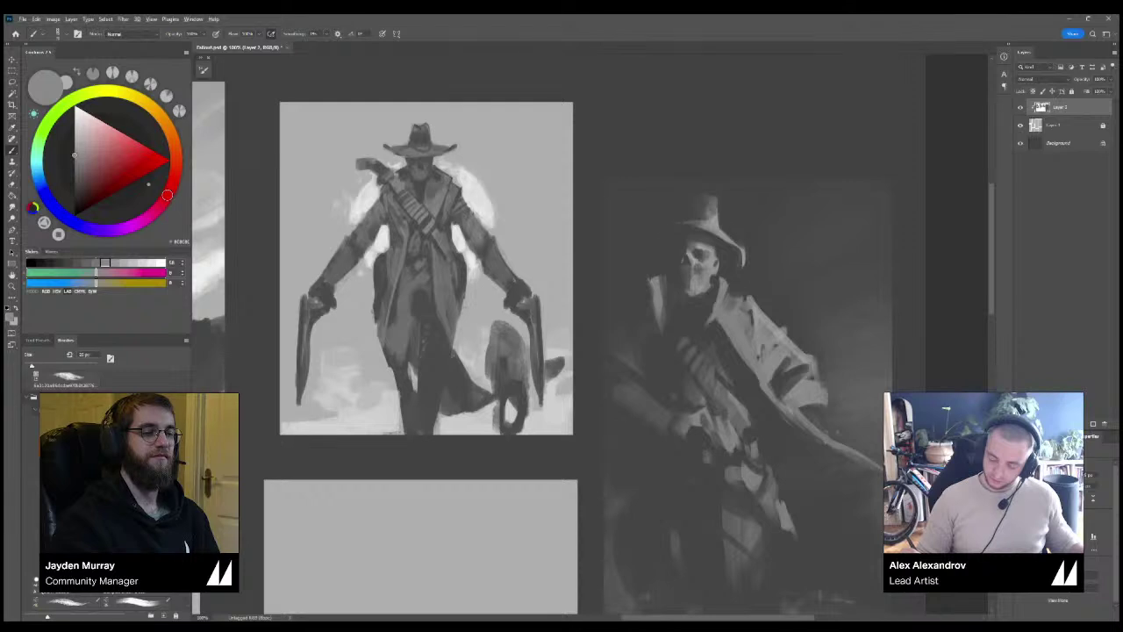
pyautogui.press('x')
pyautogui.press('x')
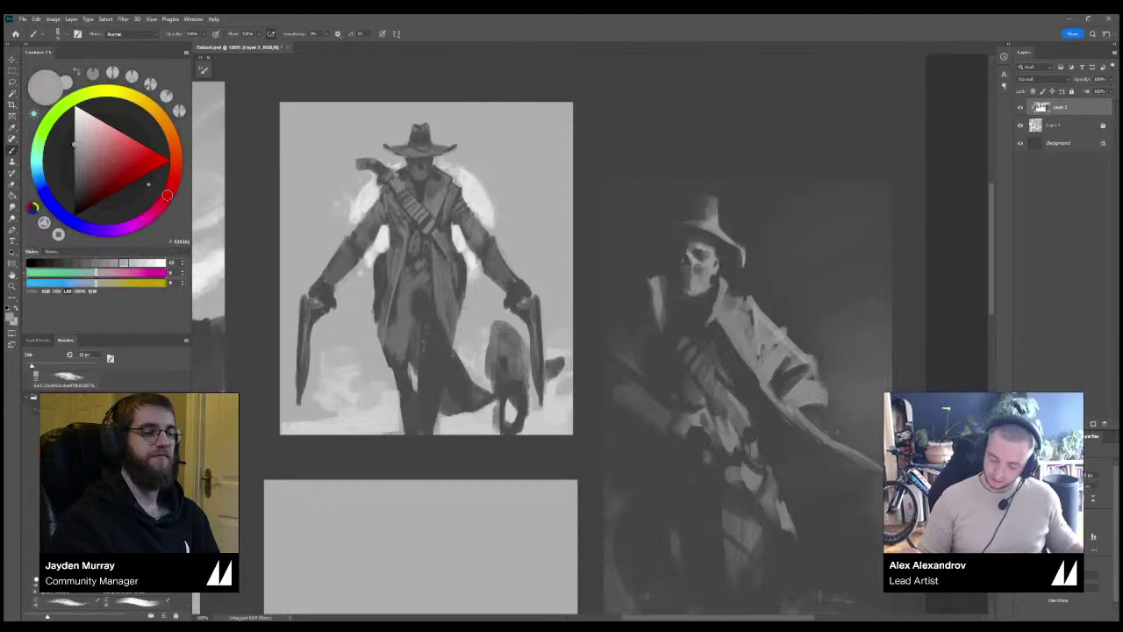
# Review the skull-faced figure against the whole thumbnail sheet and at closer range.
pyautogui.hotkey('ctrl', '-')
pyautogui.hotkey('ctrl', '-')
pyautogui.hotkey('ctrl', '-')
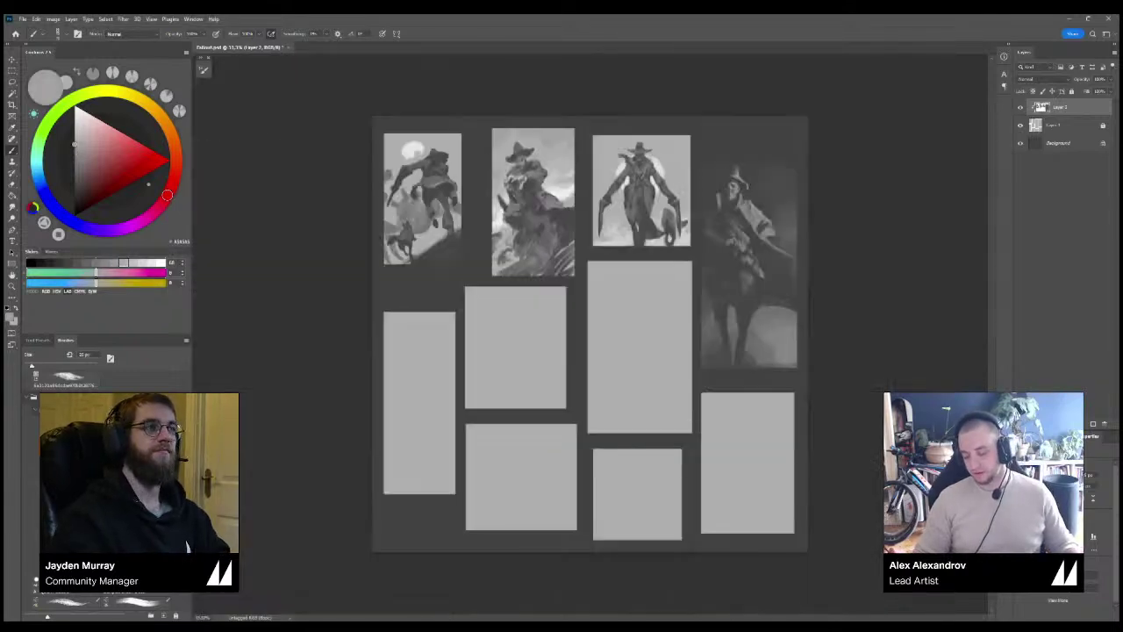
pyautogui.hotkey('ctrl', '+')
pyautogui.hotkey('ctrl', '+')
pyautogui.moveTo(827, 108); pyautogui.dragTo(568, 305)
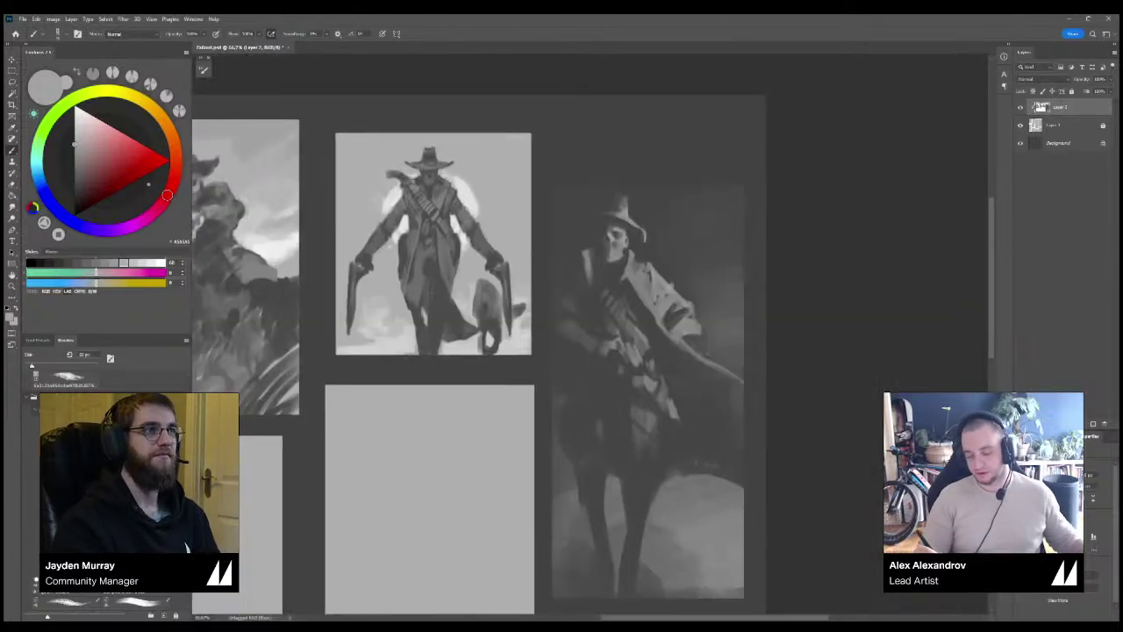
pyautogui.keyDown('alt'); pyautogui.click(612, 269); pyautogui.keyUp('alt')
pyautogui.hotkey('ctrl', '+')
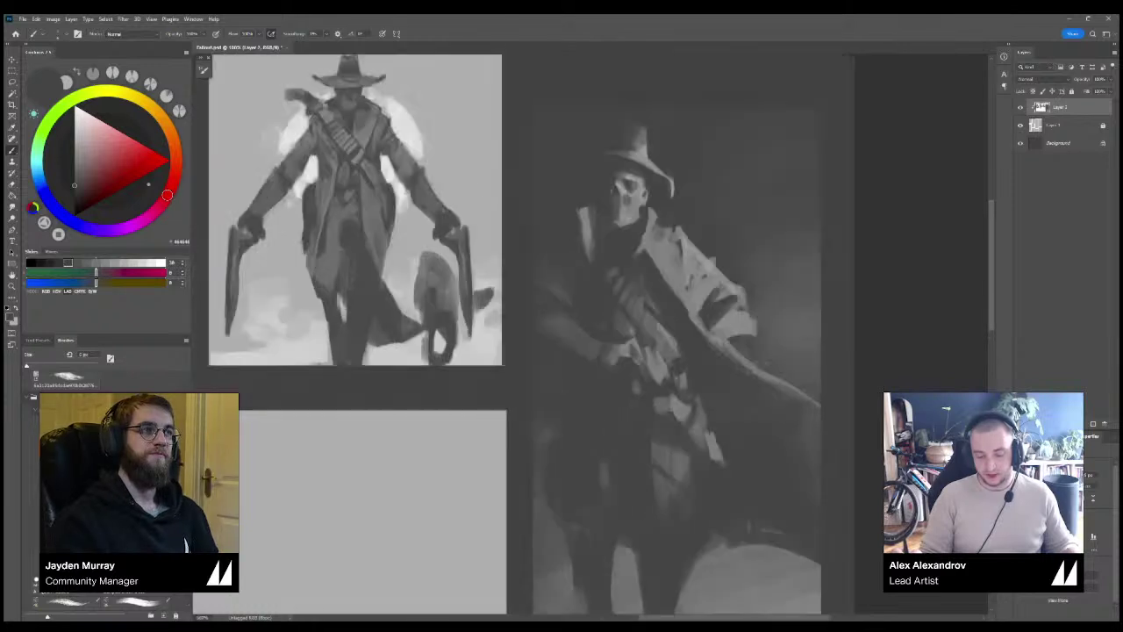
pyautogui.moveTo(627, 264); pyautogui.dragTo(701, 337)
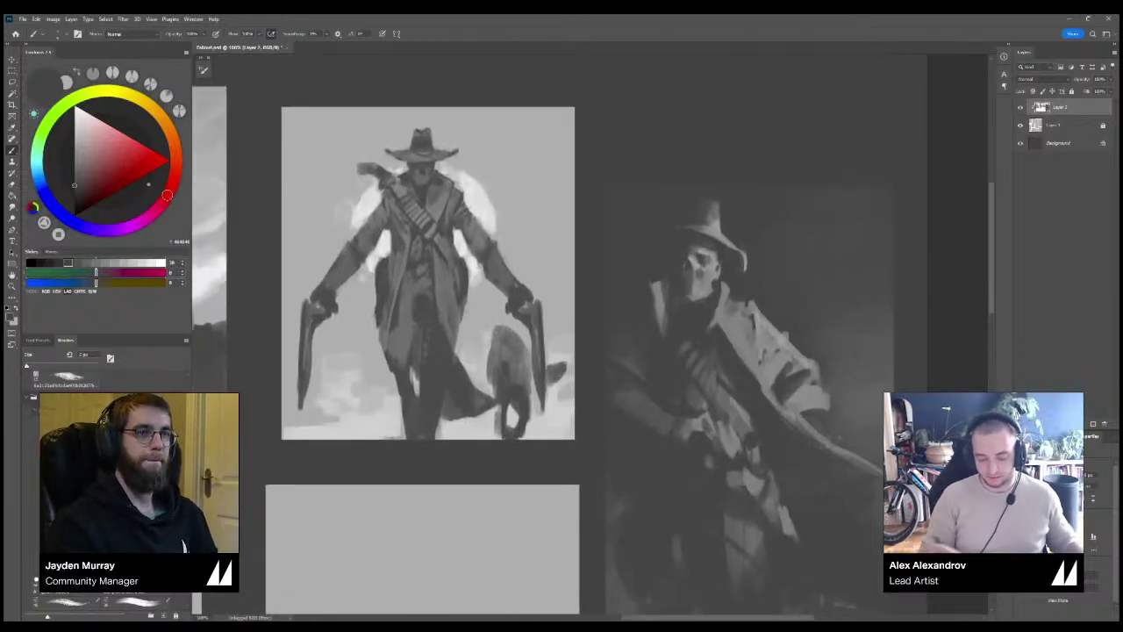
pyautogui.scroll(-5, 535, 337)
pyautogui.hscroll(4, 535, 337)
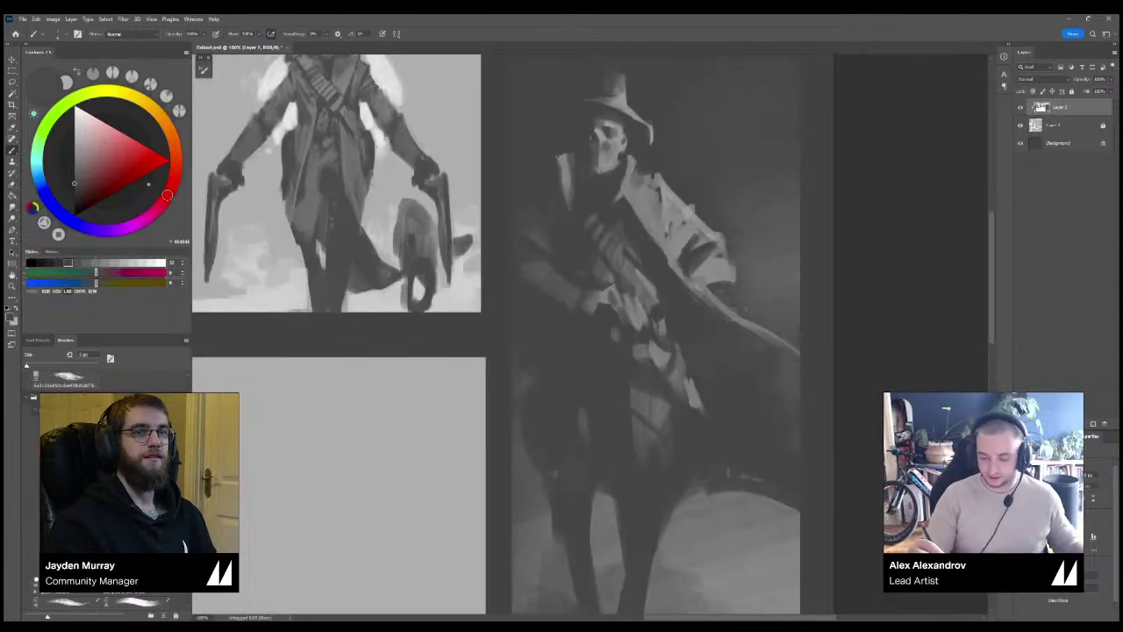
# Try a small light grey glint at the skull's shadowed eye.
pyautogui.keyDown('alt'); pyautogui.click(660, 204); pyautogui.keyUp('alt')
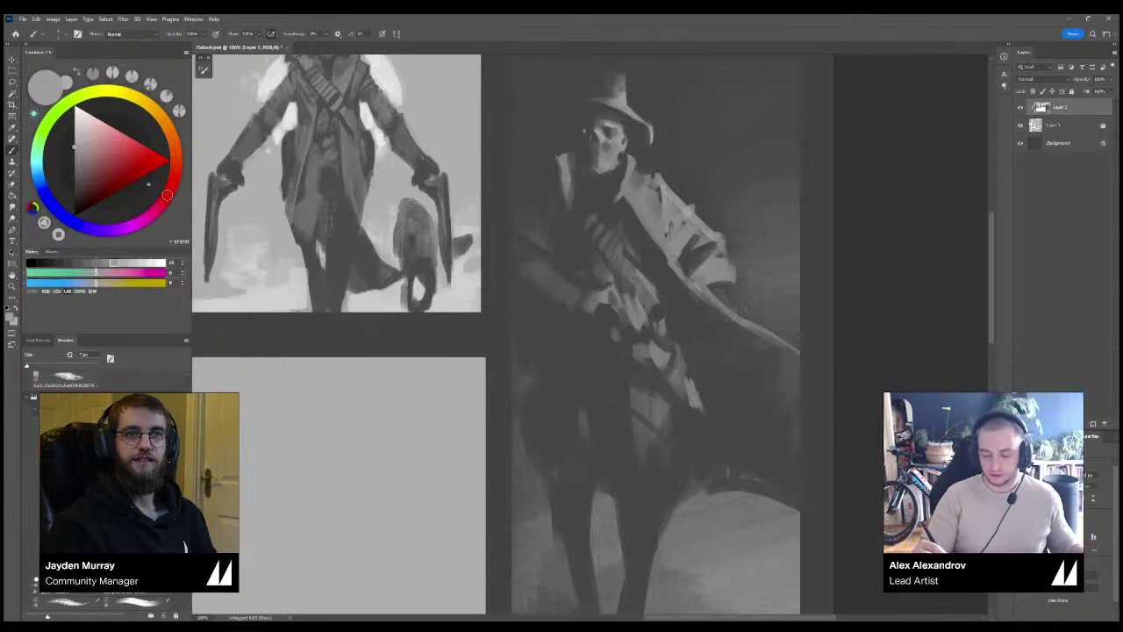
pyautogui.hotkey('ctrl', '-')
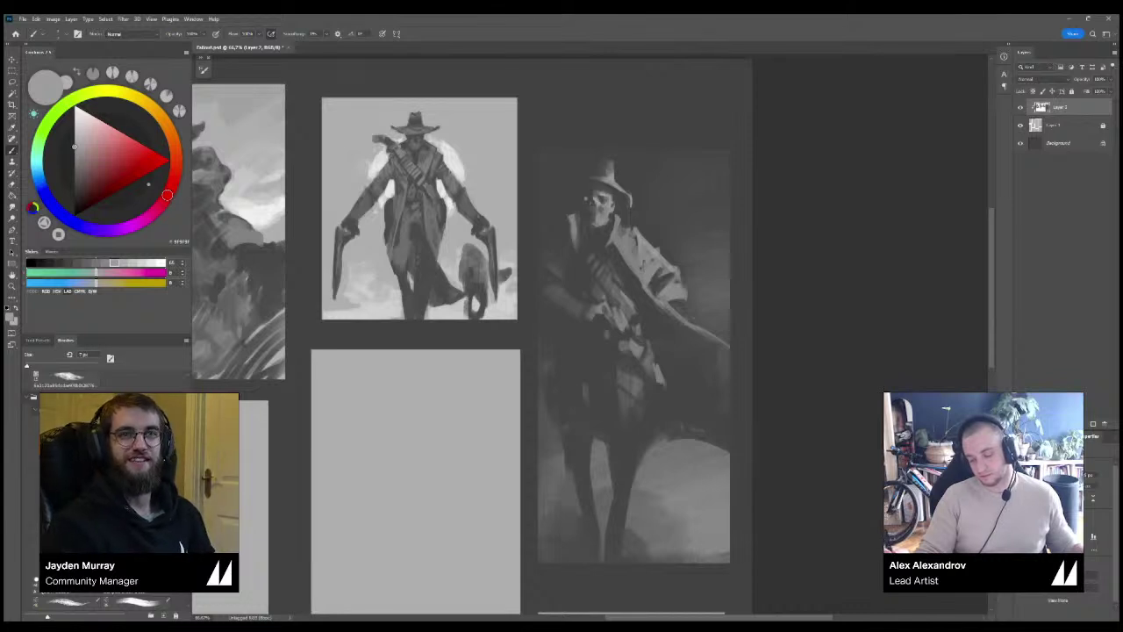
pyautogui.keyDown('alt'); pyautogui.click(619, 157); pyautogui.keyUp('alt')
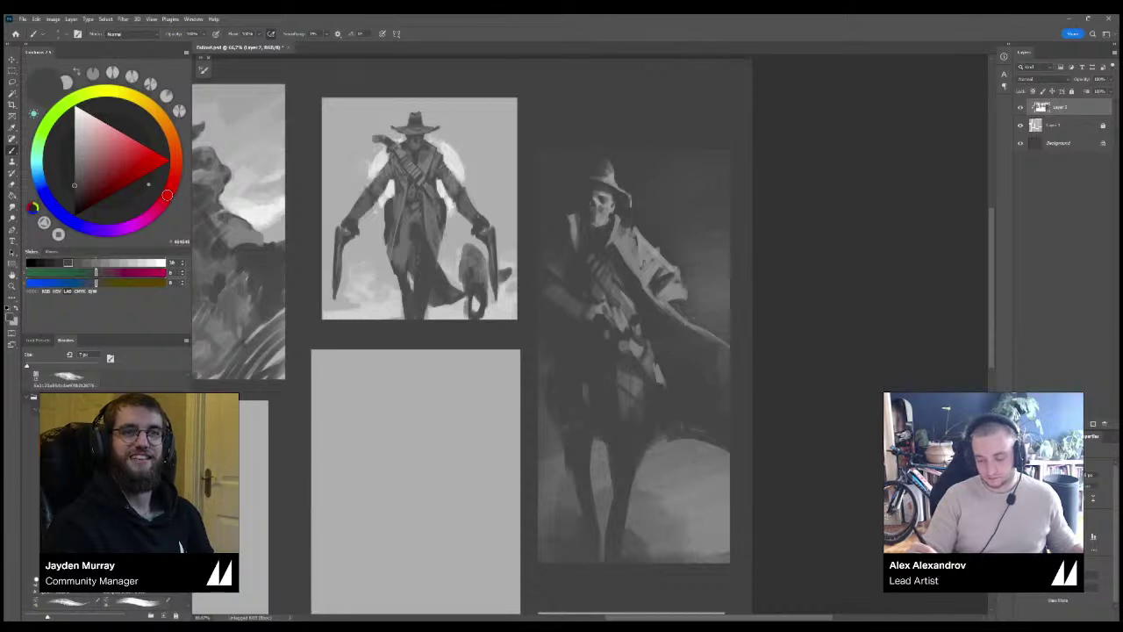
# Paint a sampled grey stroke down from the skull's jaw into the neck beside the raised collar.
pyautogui.keyDown('alt'); pyautogui.click(609, 181); pyautogui.keyUp('alt')
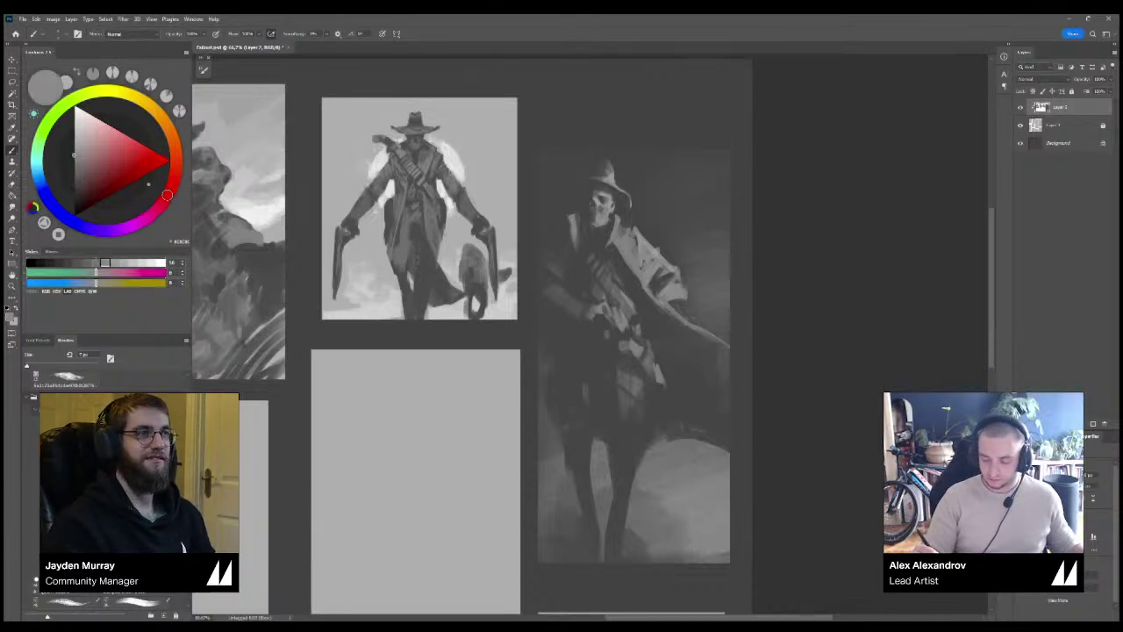
pyautogui.keyDown('alt'); pyautogui.click(609, 219); pyautogui.keyUp('alt')
pyautogui.moveTo(609, 223); pyautogui.dragTo(614, 242)
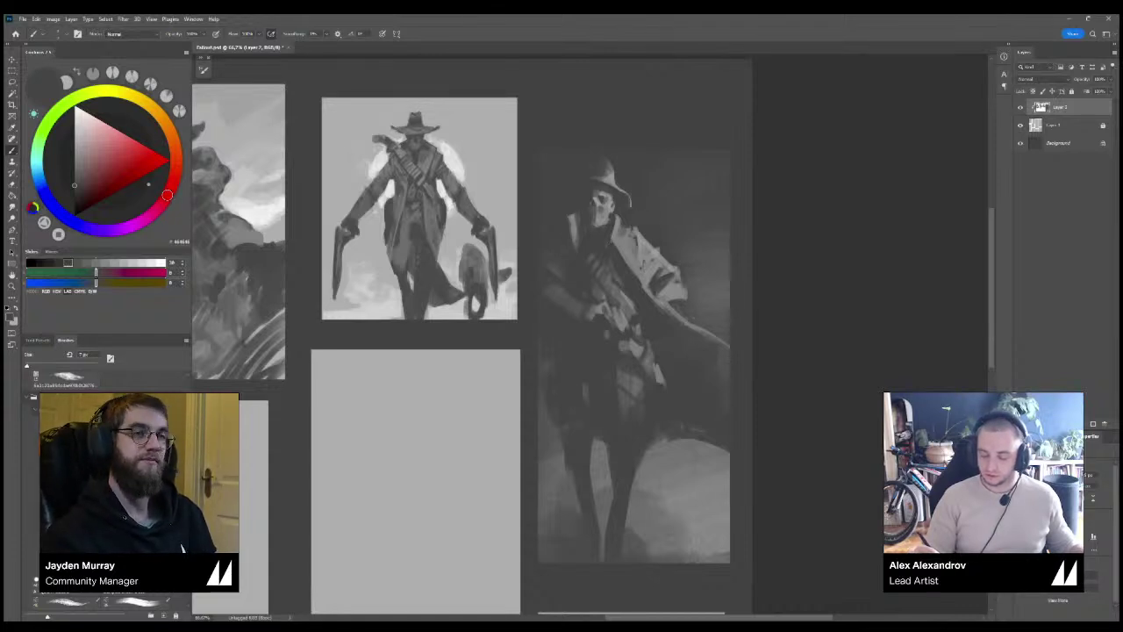
# Rework the lit coat collar beside the skull's jaw with a larger brush and greys sampled from the coat.
pyautogui.keyDown('alt'); pyautogui.click(603, 209); pyautogui.keyUp('alt')
pyautogui.press(']')
pyautogui.press(']')
pyautogui.press(']')
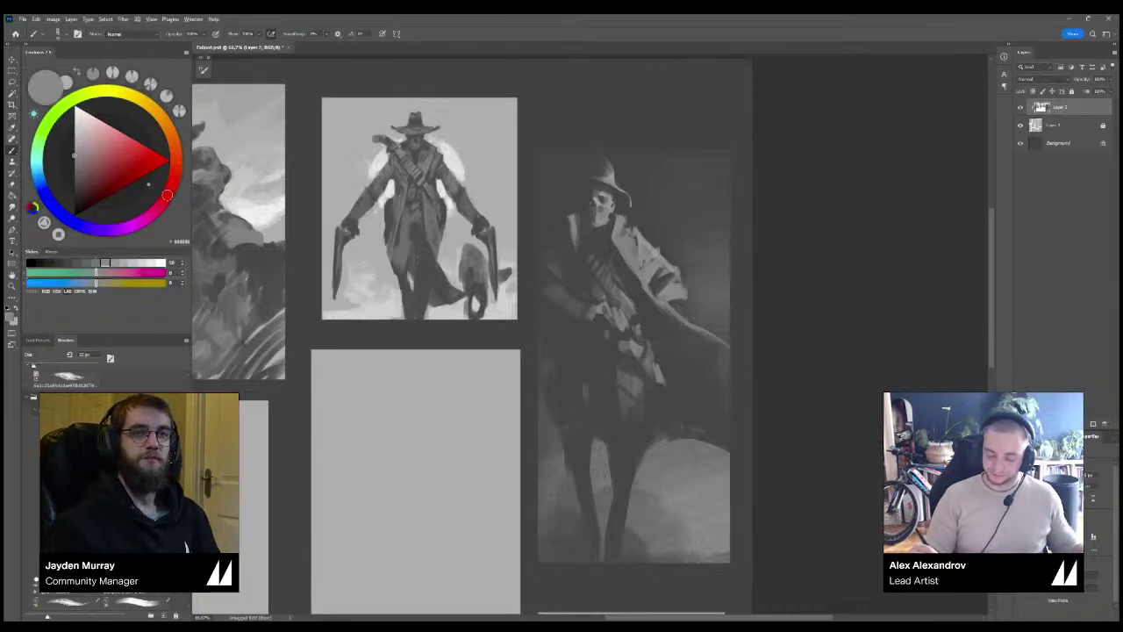
pyautogui.keyDown('alt'); pyautogui.click(631, 214); pyautogui.keyUp('alt')
pyautogui.moveTo(622, 218); pyautogui.dragTo(623, 250)
pyautogui.keyDown('alt'); pyautogui.click(622, 230); pyautogui.keyUp('alt')
pyautogui.press(']')
pyautogui.press(']')
pyautogui.press(']')
pyautogui.keyDown('alt'); pyautogui.click(625, 247); pyautogui.keyUp('alt')
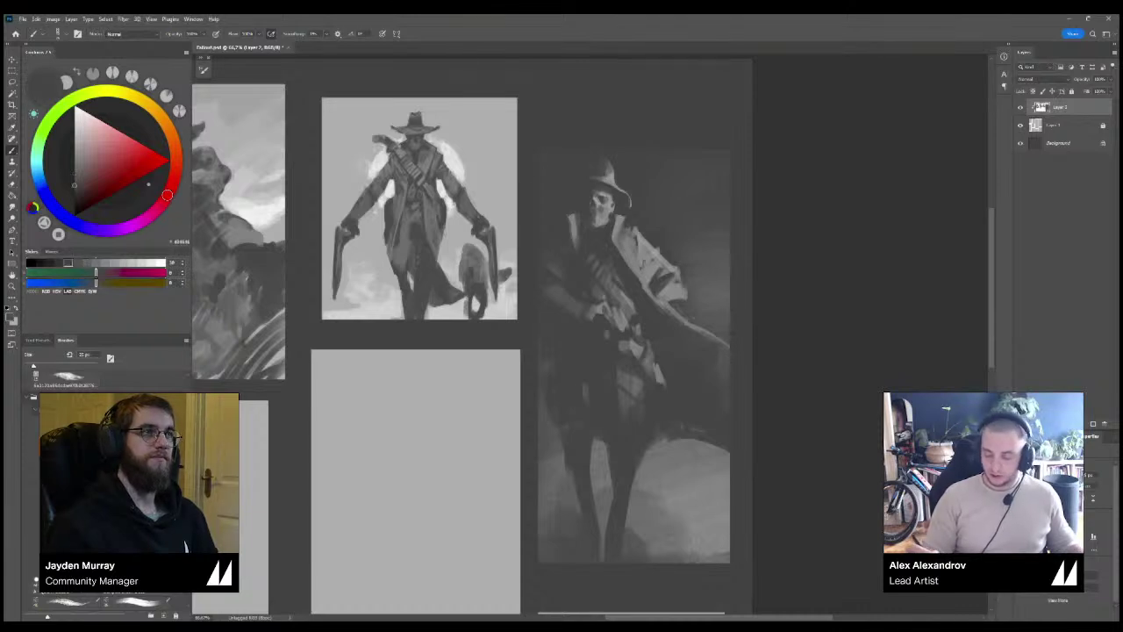
# Block in a long light grey form running down from the lit sleeve's cuff across the horse's dark body.
pyautogui.hotkey('ctrl', '-')
pyautogui.moveTo(561, 351); pyautogui.dragTo(768, 229)
pyautogui.keyDown('alt'); pyautogui.click(822, 166); pyautogui.keyUp('alt')
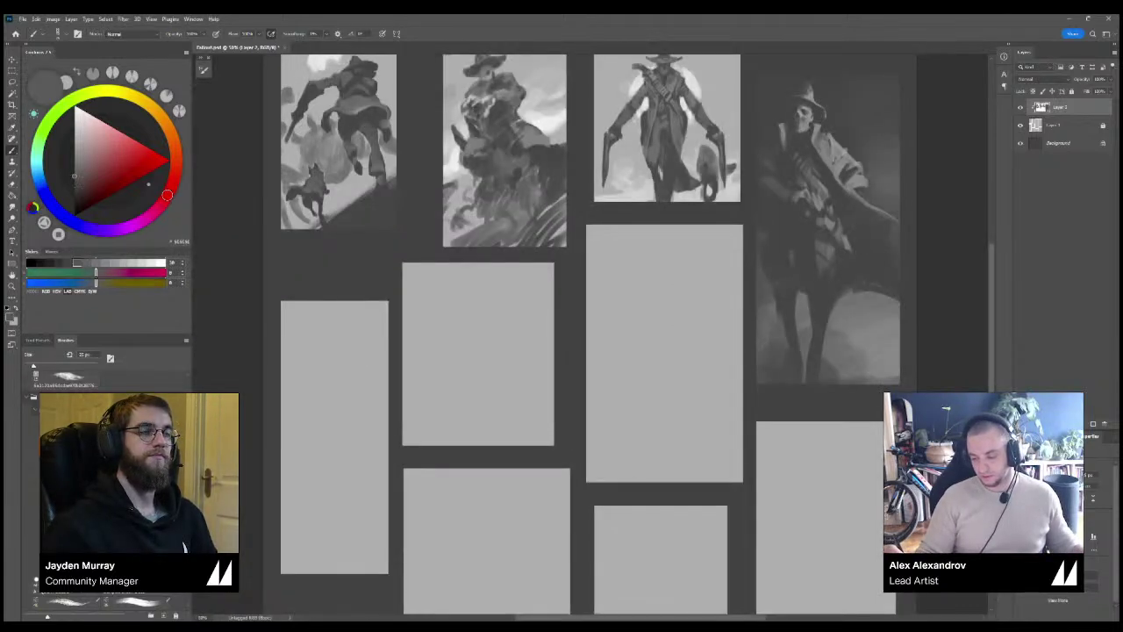
pyautogui.keyDown('alt'); pyautogui.click(791, 143); pyautogui.keyUp('alt')
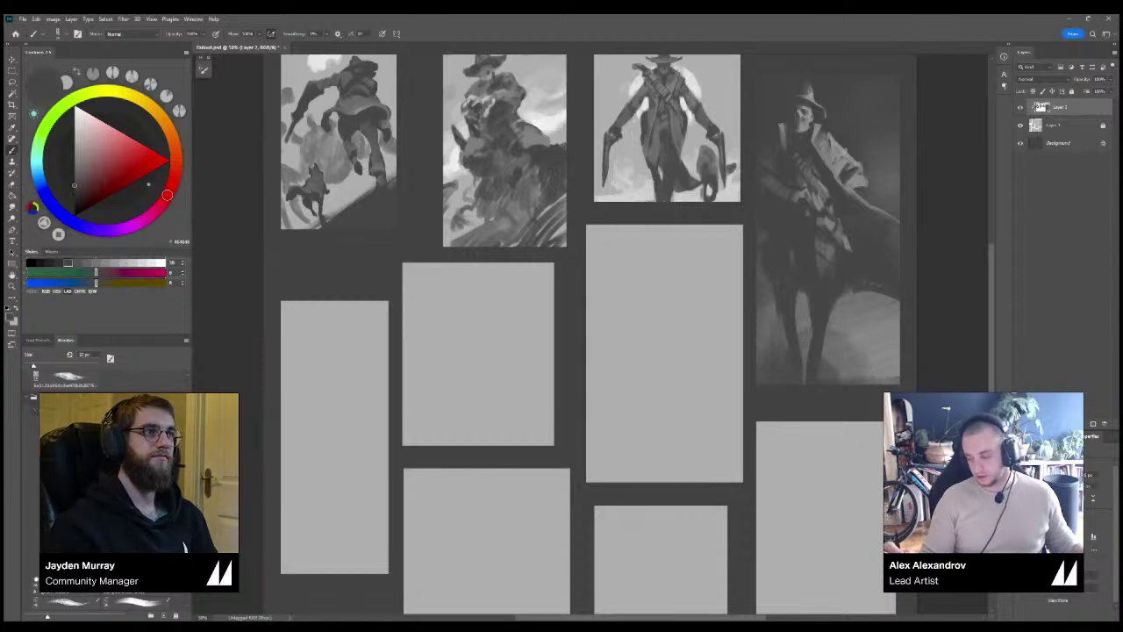
pyautogui.moveTo(791, 158); pyautogui.dragTo(657, 198)
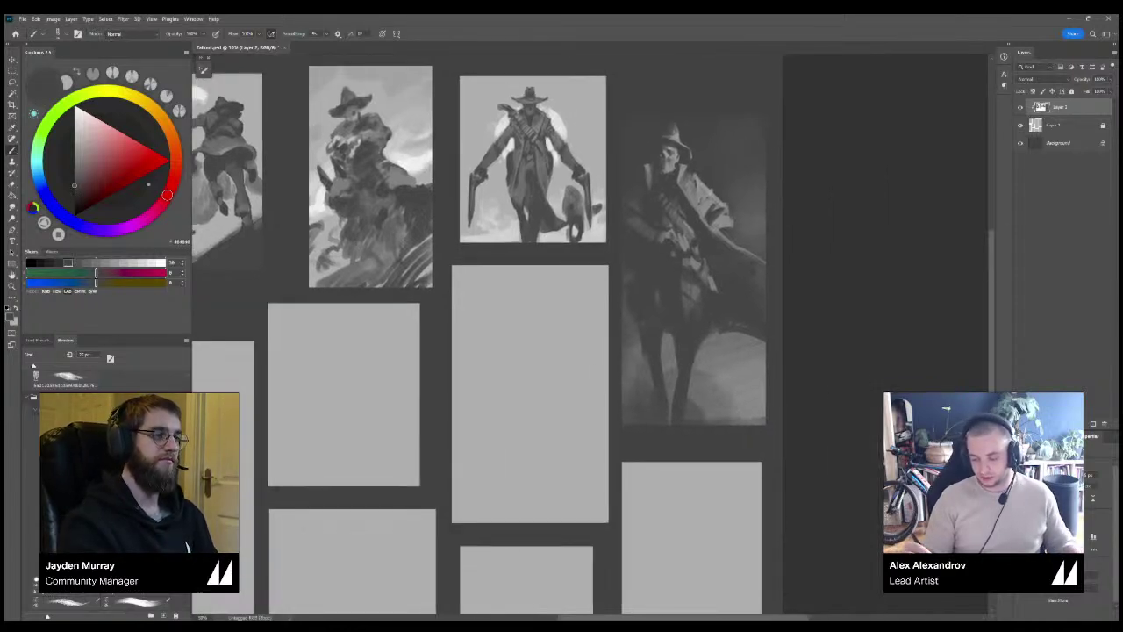
pyautogui.hotkey('ctrl', '-')
pyautogui.hotkey('ctrl', '+')
pyautogui.moveTo(763, 219); pyautogui.dragTo(611, 211)
pyautogui.keyDown('alt'); pyautogui.click(695, 158); pyautogui.keyUp('alt')
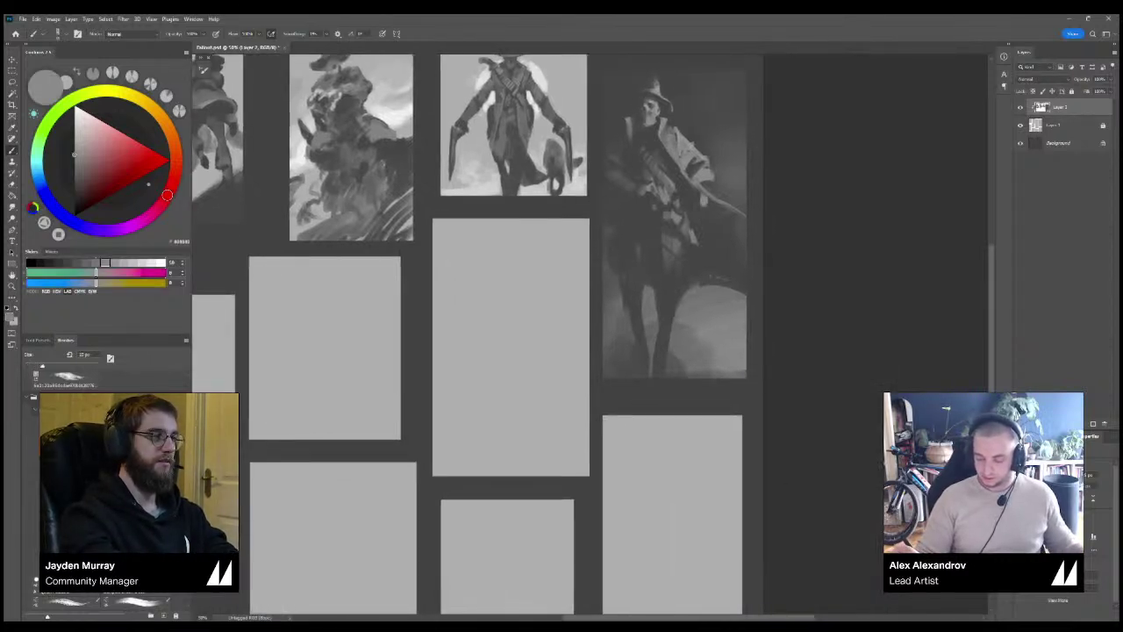
pyautogui.moveTo(707, 202); pyautogui.dragTo(723, 260)
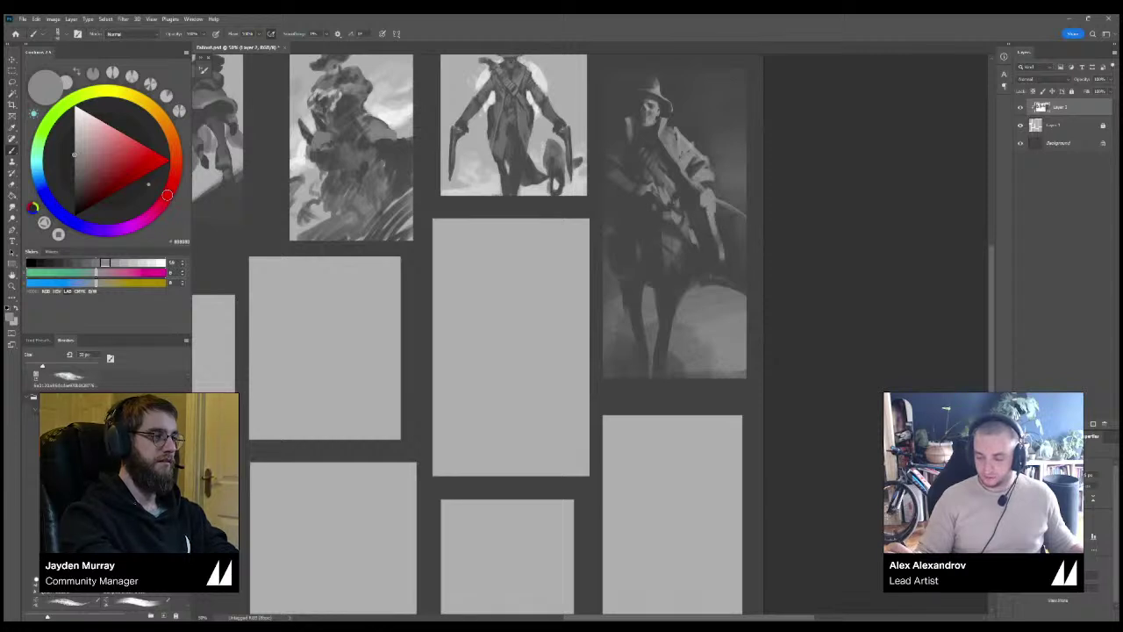
pyautogui.moveTo(709, 217); pyautogui.dragTo(722, 258)
# Carve the edges and upper end of the light form below the sleeve with sampled dark and light greys.
pyautogui.keyDown('alt'); pyautogui.click(702, 221); pyautogui.keyUp('alt')
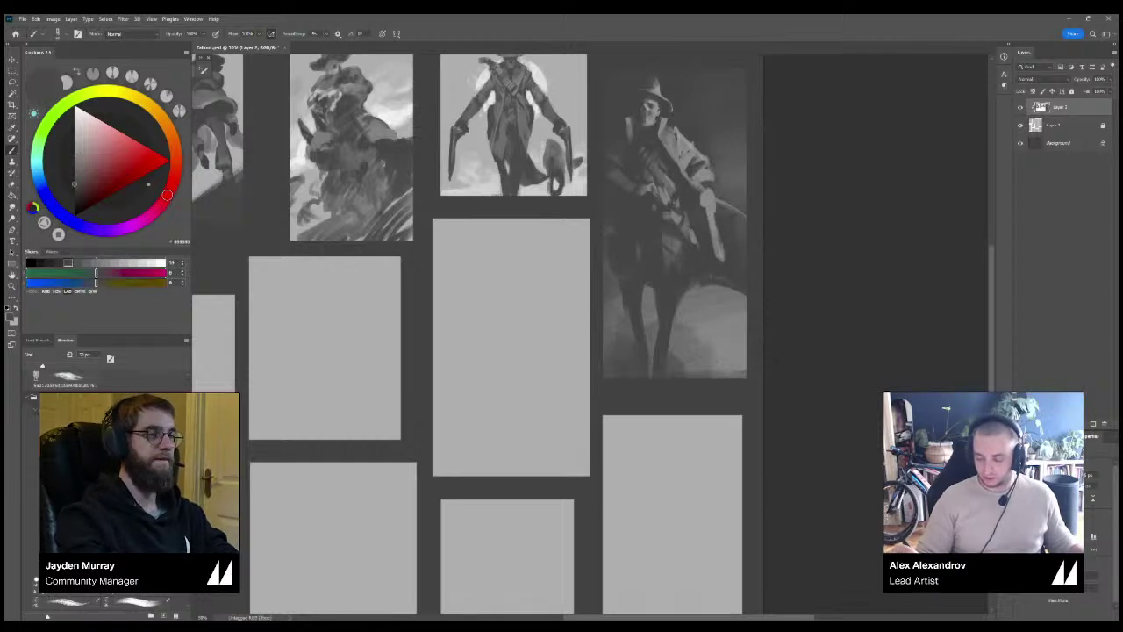
pyautogui.moveTo(704, 201); pyautogui.dragTo(714, 243)
pyautogui.keyDown('alt'); pyautogui.click(713, 203); pyautogui.keyUp('alt')
pyautogui.moveTo(717, 203)
pyautogui.mouseDown()
pyautogui.moveTo(718, 217)
pyautogui.moveTo(713, 200)
pyautogui.mouseUp()
pyautogui.keyDown('alt'); pyautogui.click(717, 207); pyautogui.keyUp('alt')
pyautogui.keyDown('alt'); pyautogui.click(724, 237); pyautogui.keyUp('alt')
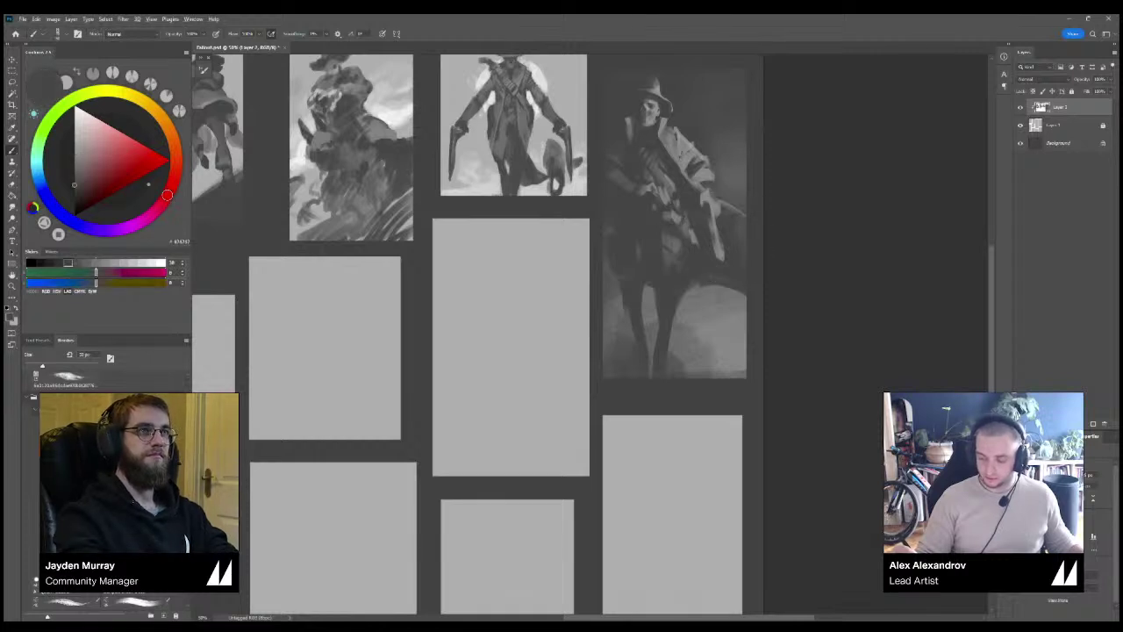
# Compare the fourth thumbnail's overall read with the other frames at full-sheet and closer views.
pyautogui.press('x')
pyautogui.hotkey('ctrl', '0')
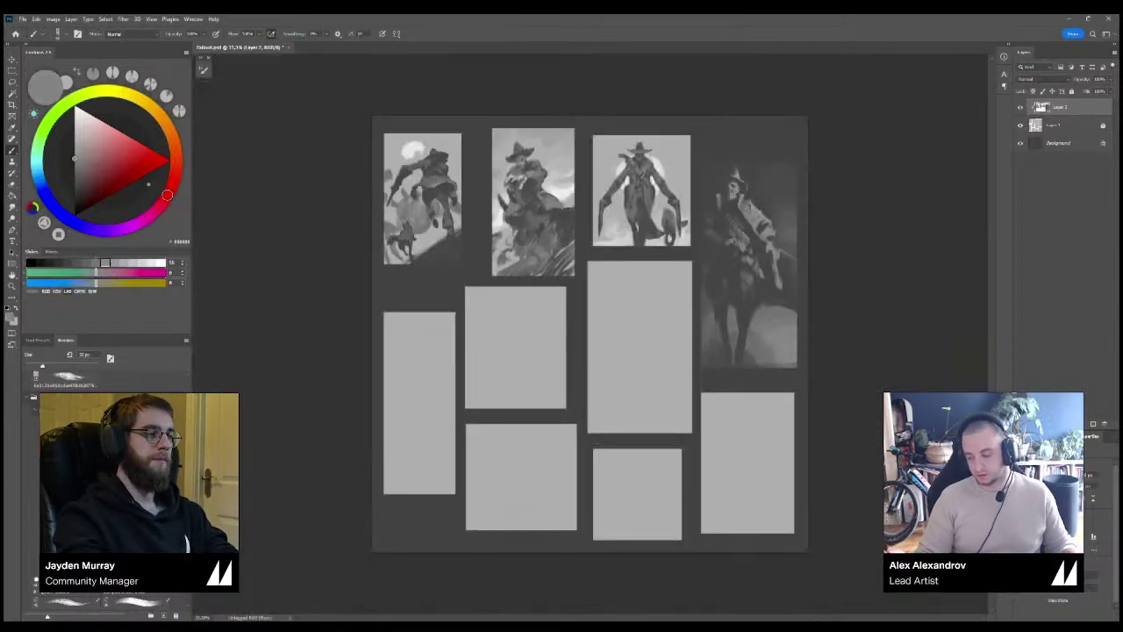
pyautogui.hotkey('ctrl', '-')
pyautogui.hotkey('ctrl', '+')
pyautogui.hotkey('ctrl', '+')
pyautogui.moveTo(812, 202); pyautogui.dragTo(521, 329)
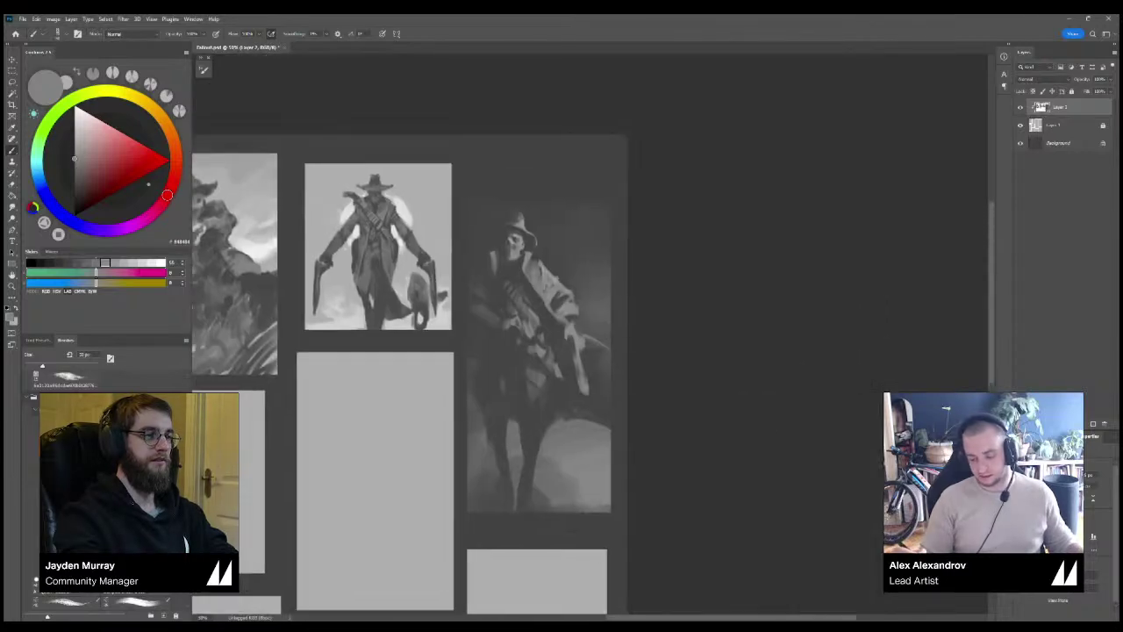
pyautogui.hotkey('ctrl', '-')
pyautogui.hotkey('ctrl', '+')
pyautogui.hotkey('ctrl', '+')
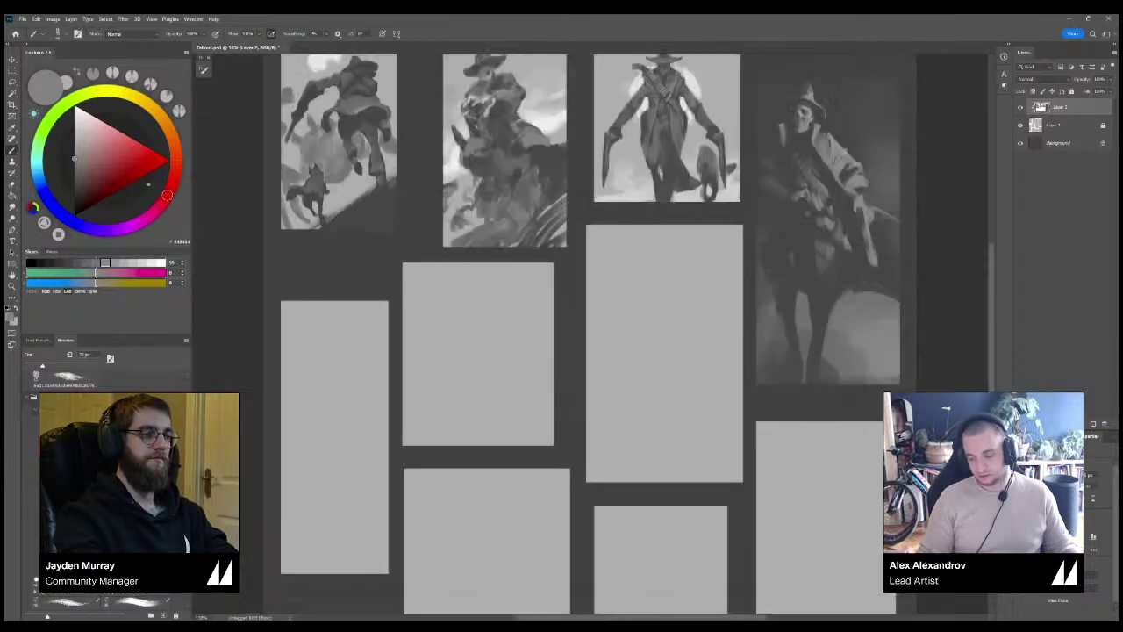
pyautogui.moveTo(799, 246); pyautogui.dragTo(600, 328)
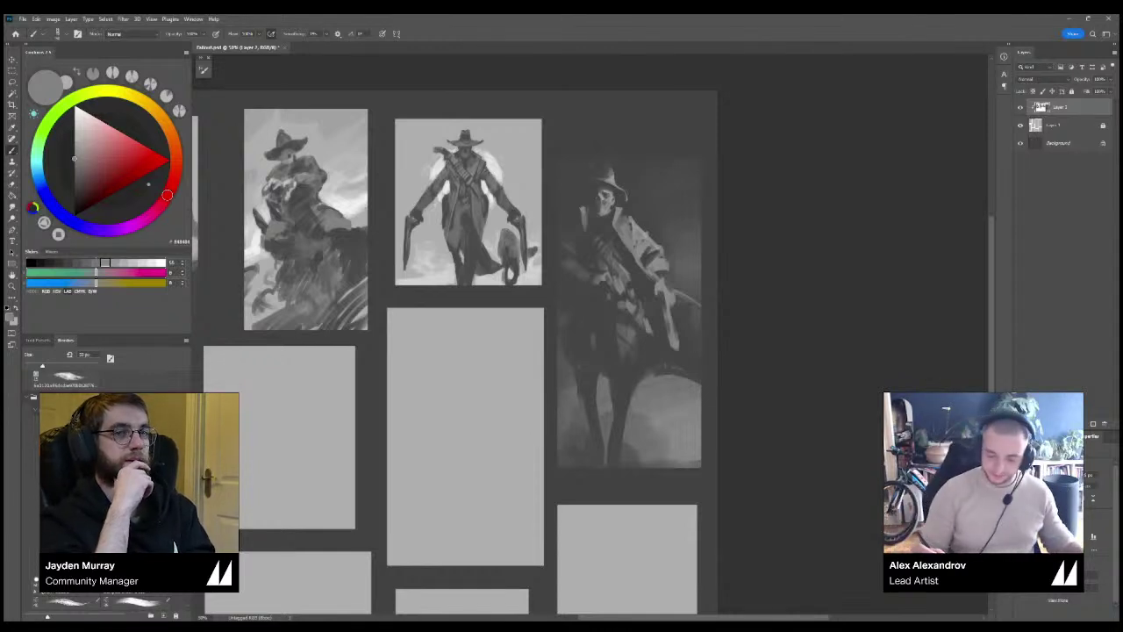
# Examine the finished thumbnails alongside the empty frames in the lower part of the sheet.
pyautogui.moveTo(562, 334); pyautogui.dragTo(653, 321)
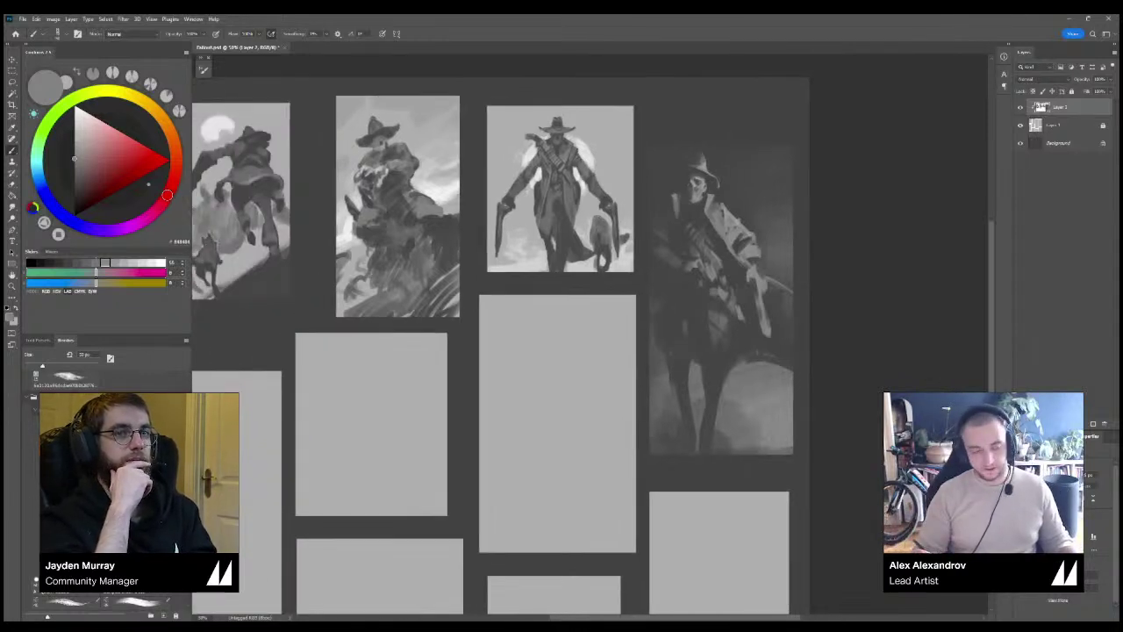
pyautogui.moveTo(562, 351); pyautogui.dragTo(577, 328)
pyautogui.keyDown('alt'); pyautogui.click(753, 204); pyautogui.keyUp('alt')
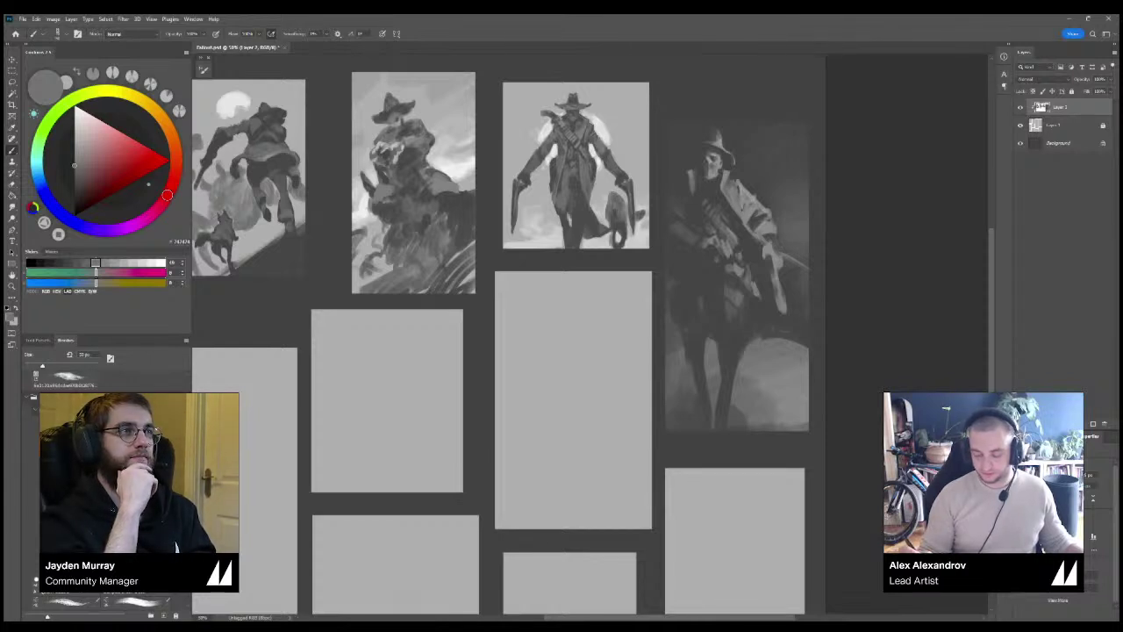
pyautogui.moveTo(561, 351); pyautogui.dragTo(659, 229)
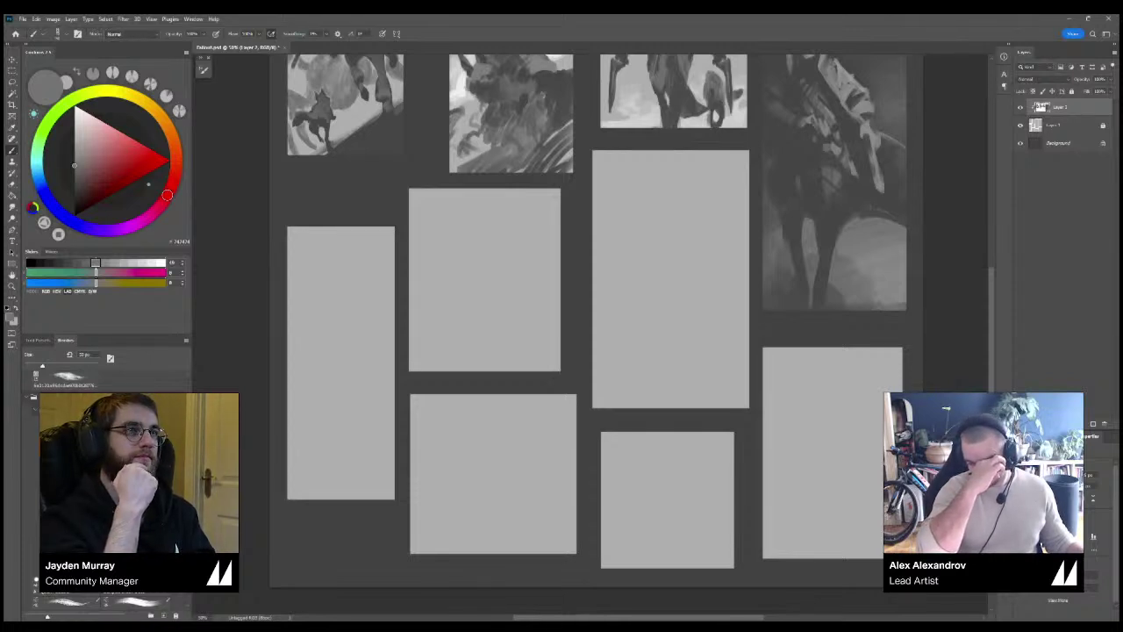
pyautogui.click(86, 263)
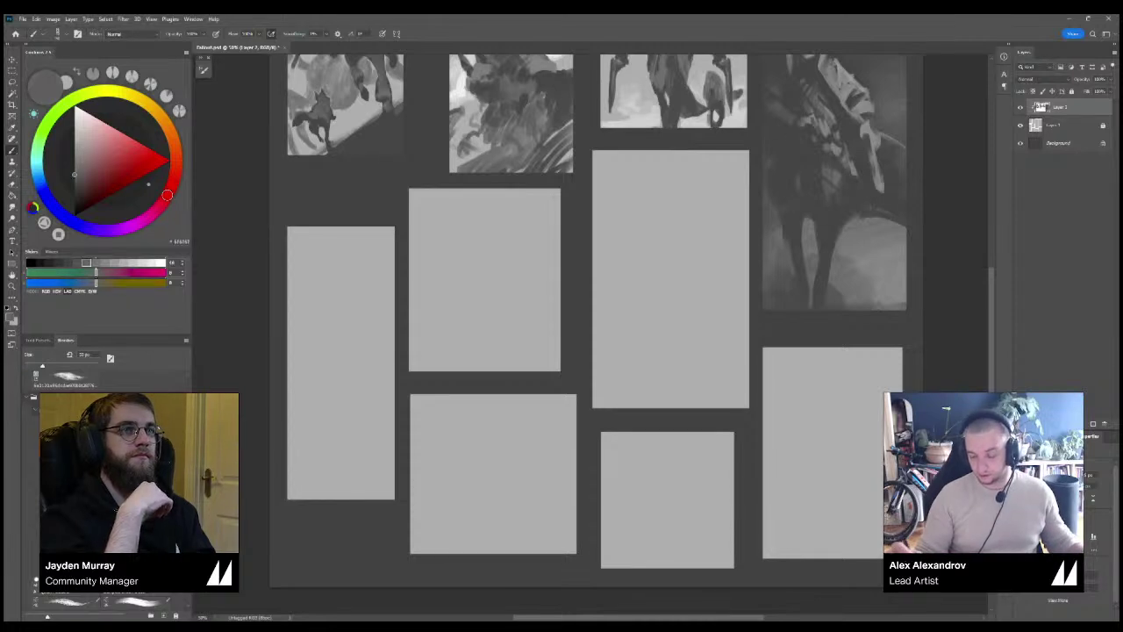
pyautogui.moveTo(605, 255); pyautogui.dragTo(573, 363)
pyautogui.click(68, 263)
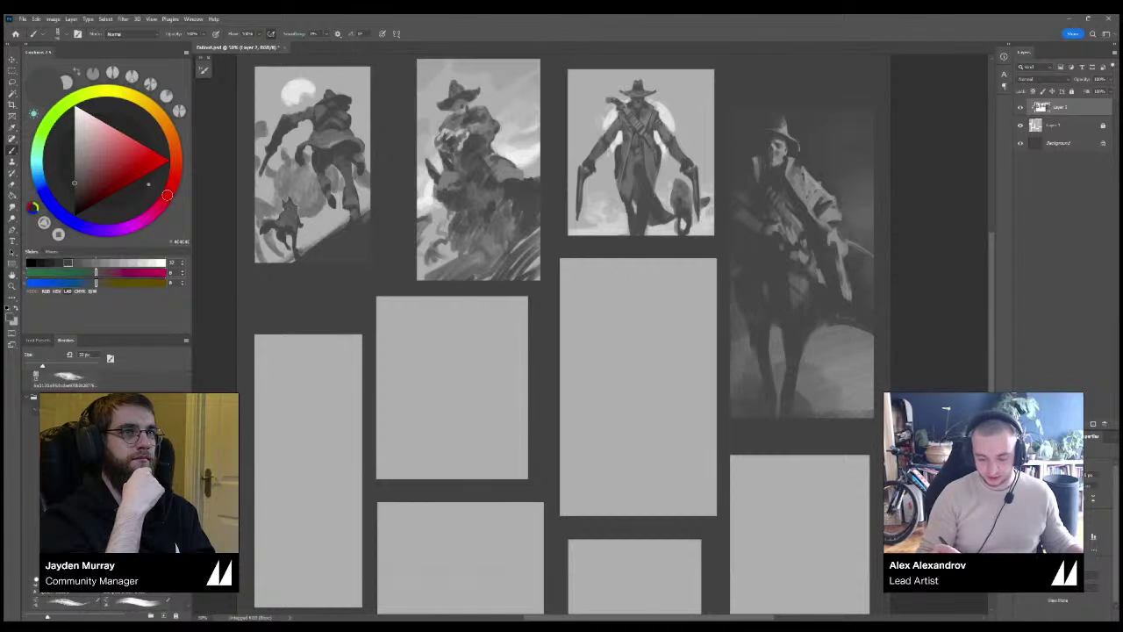
pyautogui.hotkey('ctrl', ',')
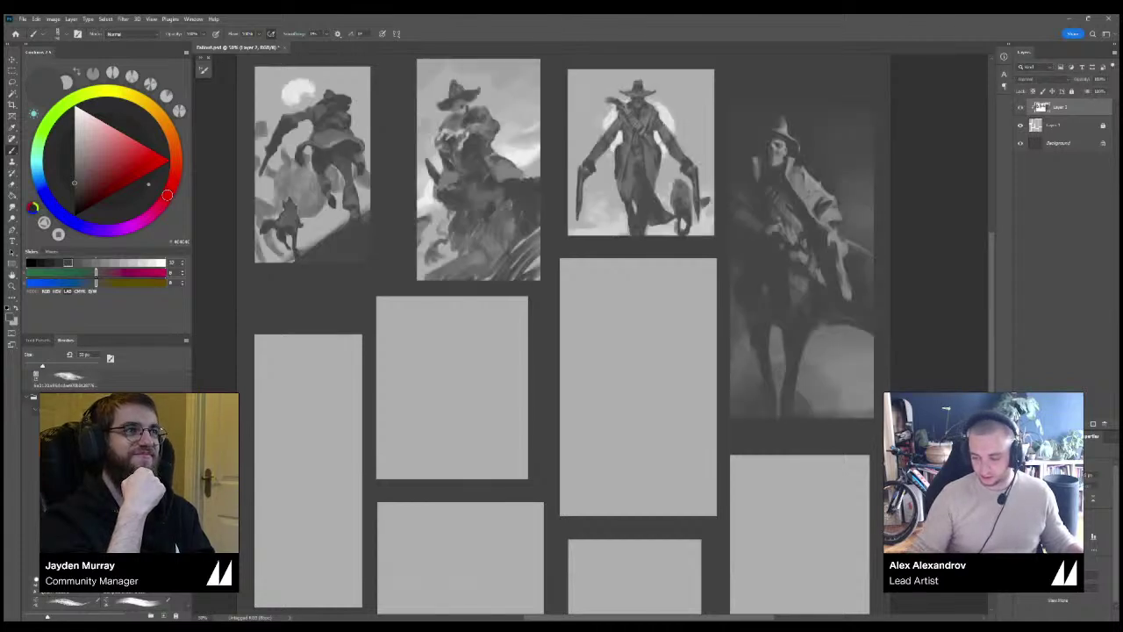
pyautogui.press('m')
pyautogui.press('b')
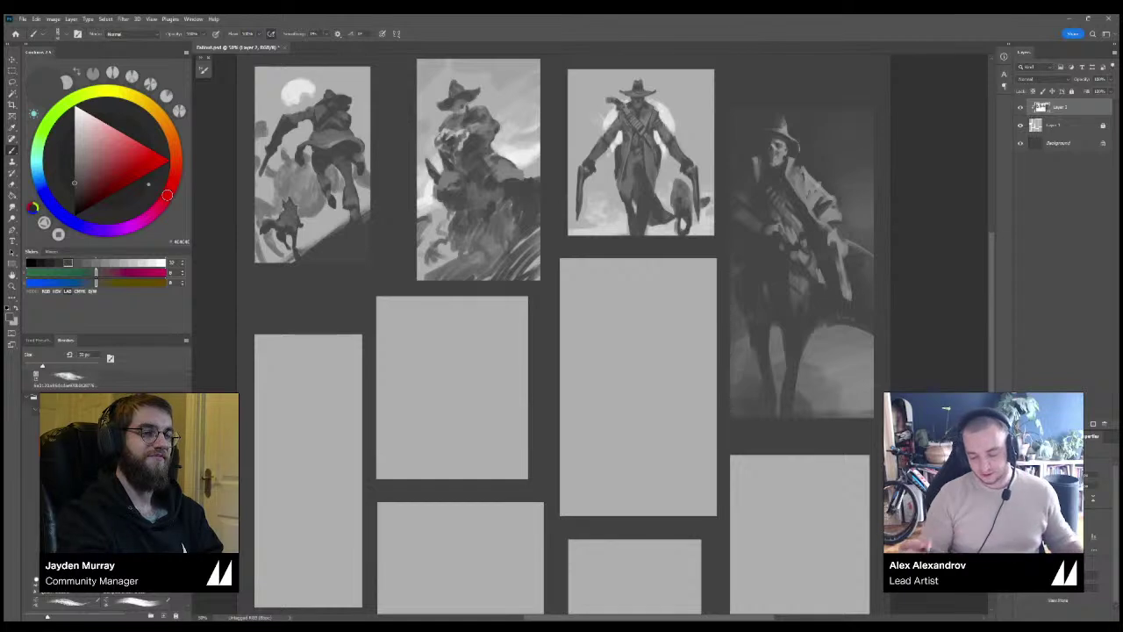
# Touch up the shadow below the skull's jaw in the fourth thumbnail and check it against the full sheet.
pyautogui.moveTo(596, 351); pyautogui.dragTo(589, 336)
pyautogui.moveTo(785, 154)
pyautogui.mouseDown()
pyautogui.moveTo(759, 176)
pyautogui.moveTo(770, 177)
pyautogui.mouseUp()
pyautogui.keyDown('alt'); pyautogui.click(765, 175); pyautogui.keyUp('alt')
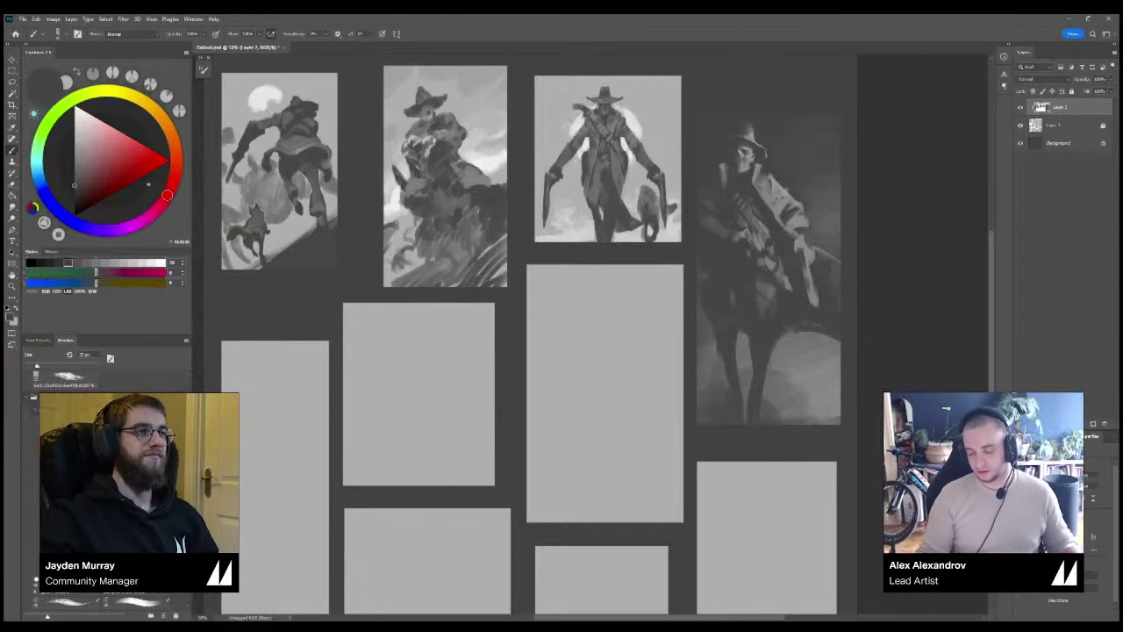
pyautogui.hotkey('ctrl', '-')
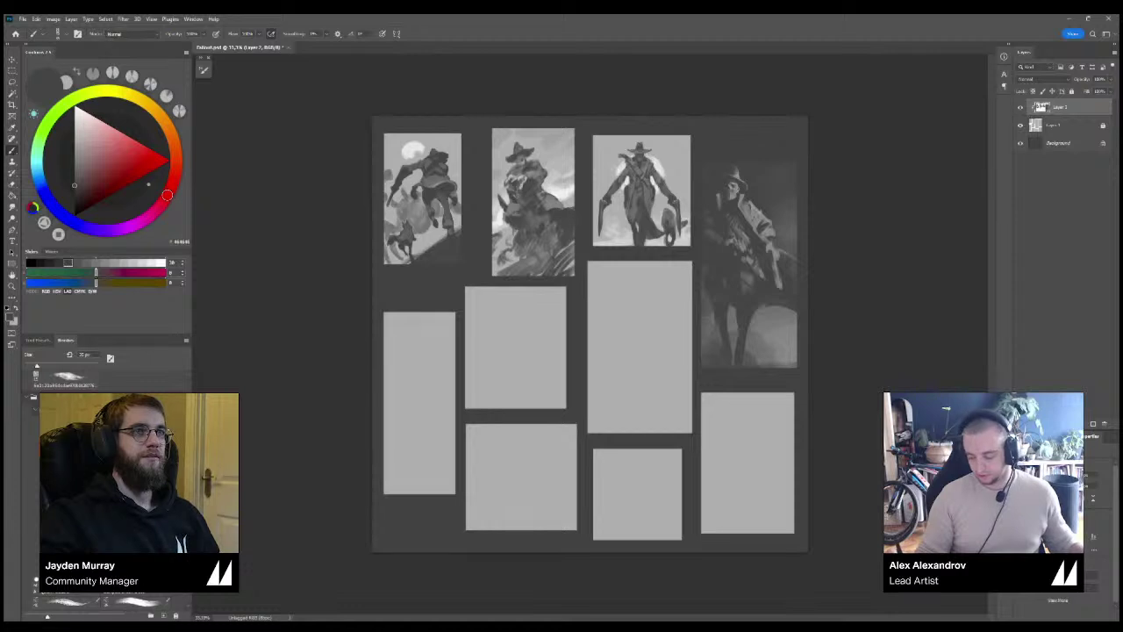
pyautogui.hotkey('ctrl', '+')
pyautogui.moveTo(579, 352); pyautogui.dragTo(600, 314)
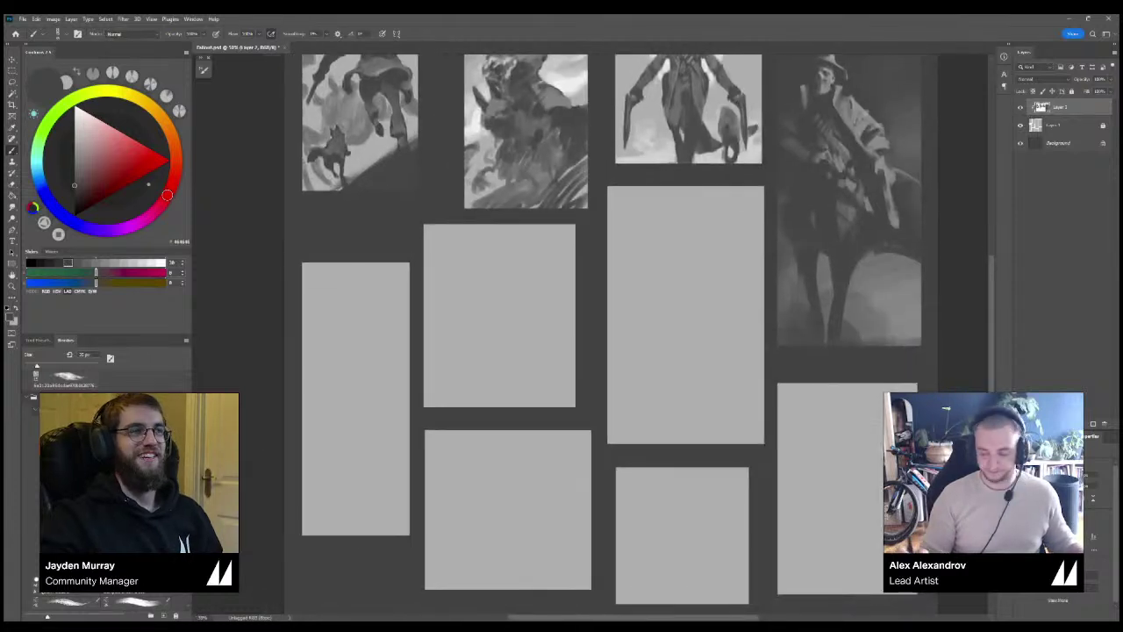
pyautogui.click(105, 262)
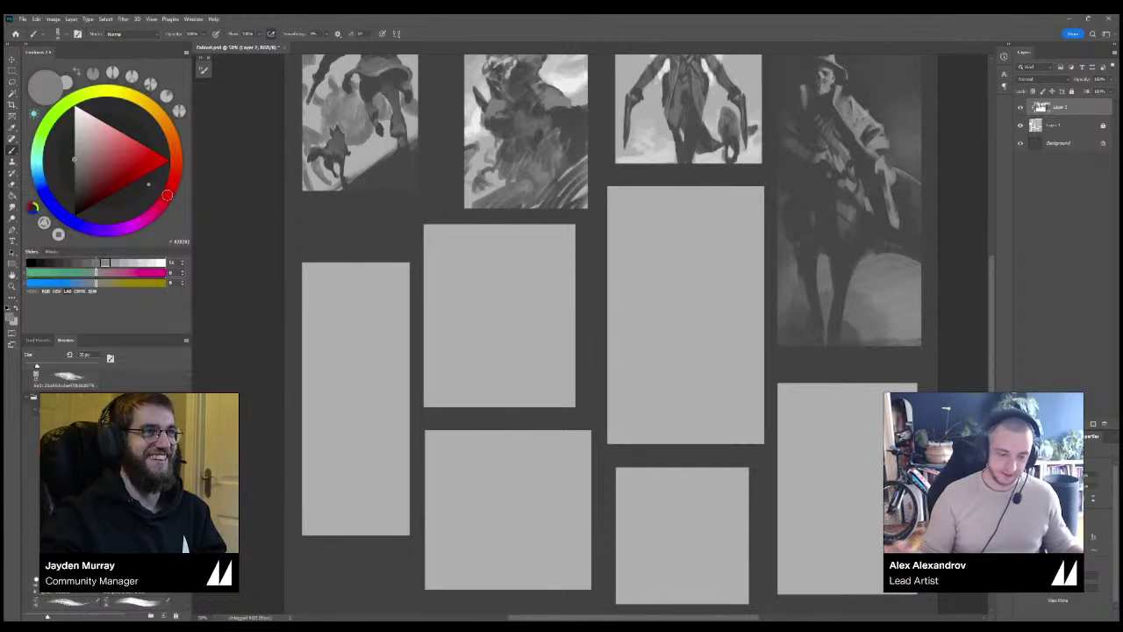
pyautogui.moveTo(684, 307); pyautogui.dragTo(474, 386)
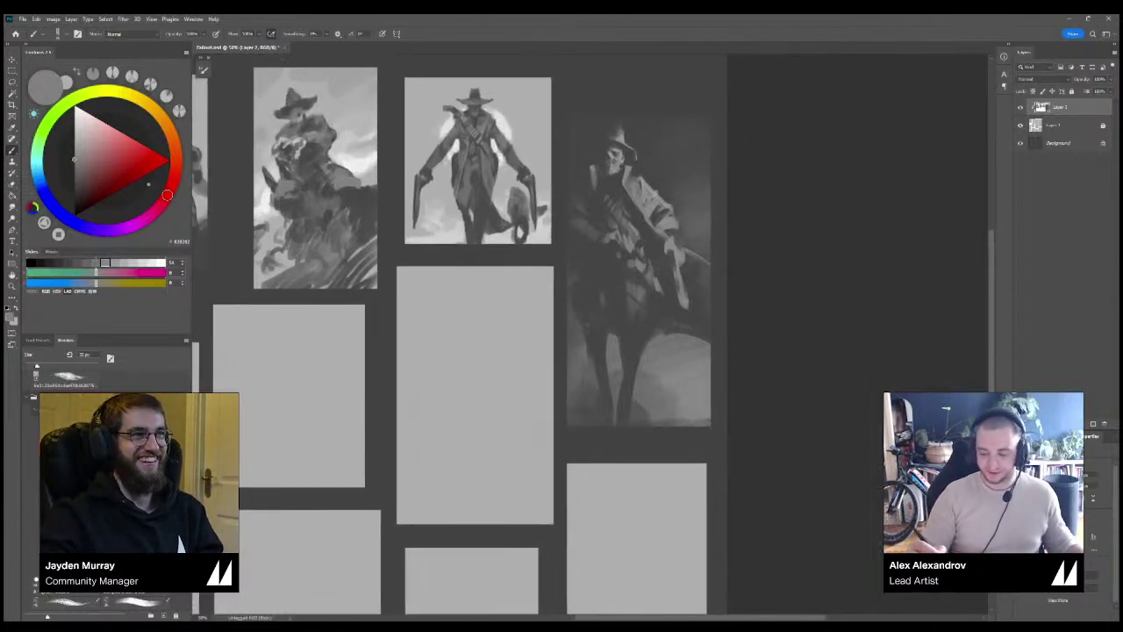
# Try extending the shadow side of the rider's hat brim with a smaller brush and a sampled dark grey.
pyautogui.keyDown('alt'); pyautogui.click(478, 255); pyautogui.keyUp('alt')
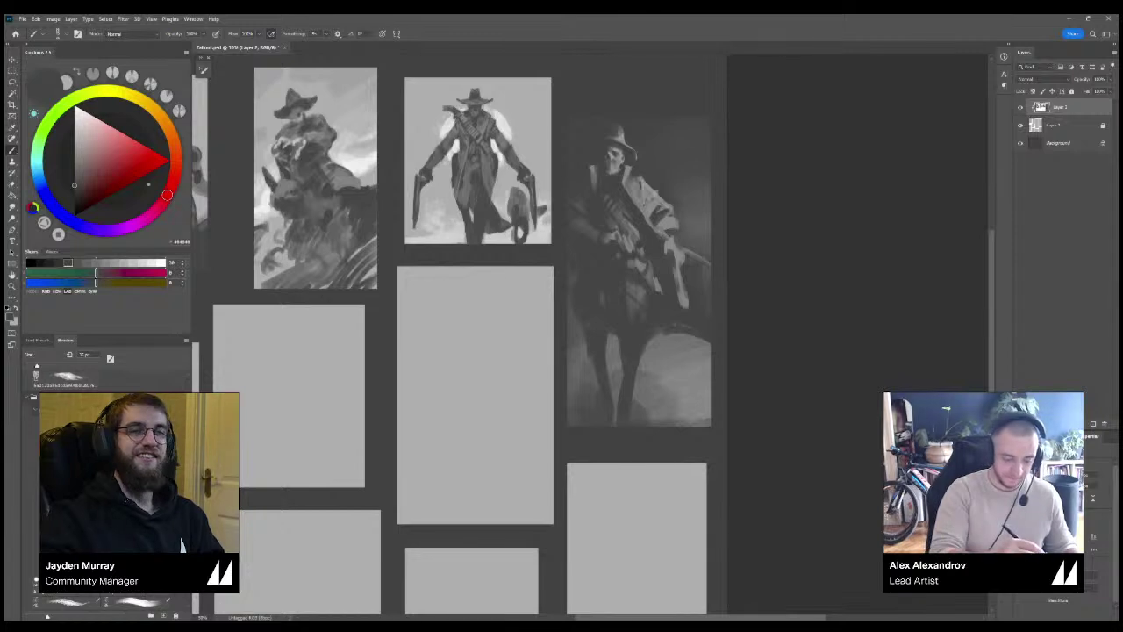
pyautogui.keyDown('alt'); pyautogui.click(609, 297); pyautogui.keyUp('alt')
pyautogui.press('[')
pyautogui.press('[')
pyautogui.press('[')
pyautogui.press('[')
pyautogui.press('[')
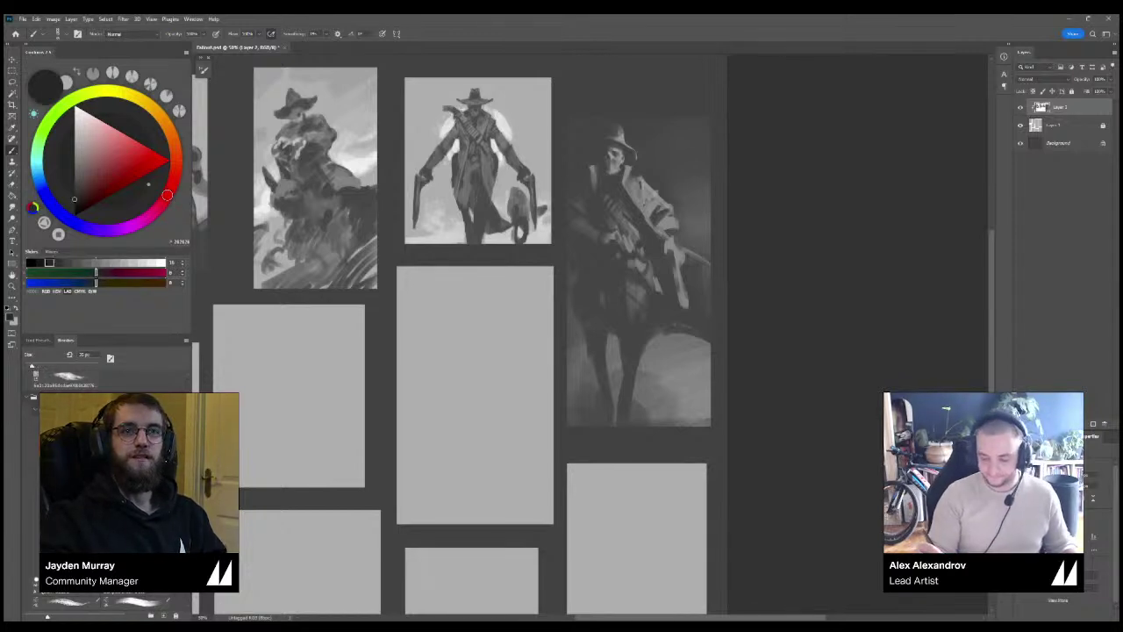
pyautogui.moveTo(591, 151); pyautogui.dragTo(602, 148)
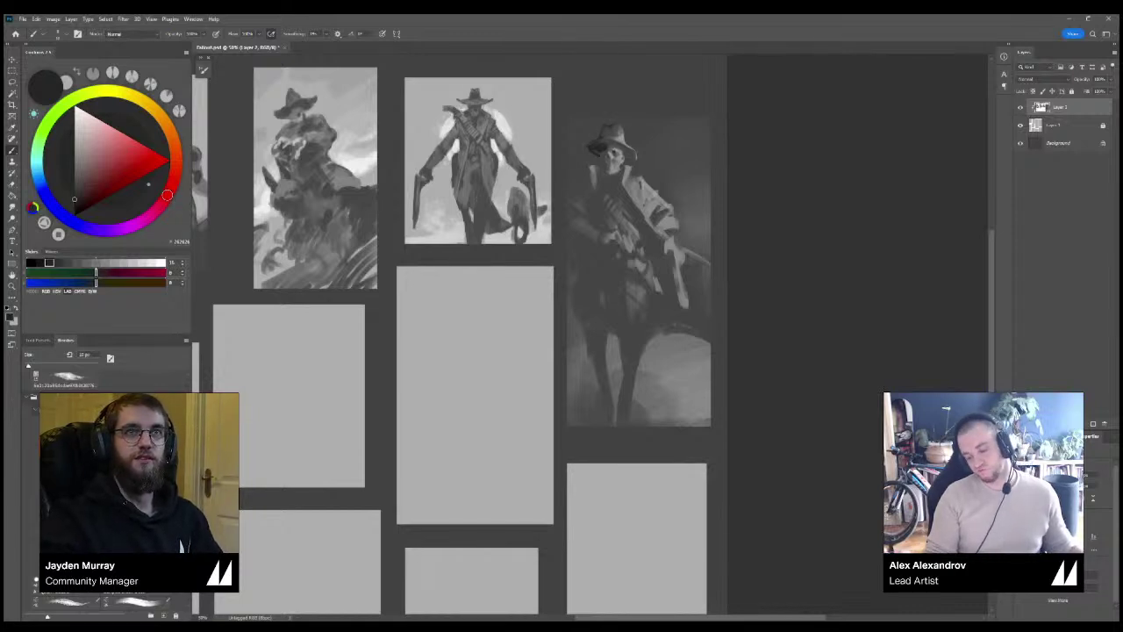
pyautogui.hotkey('ctrl', 'z')
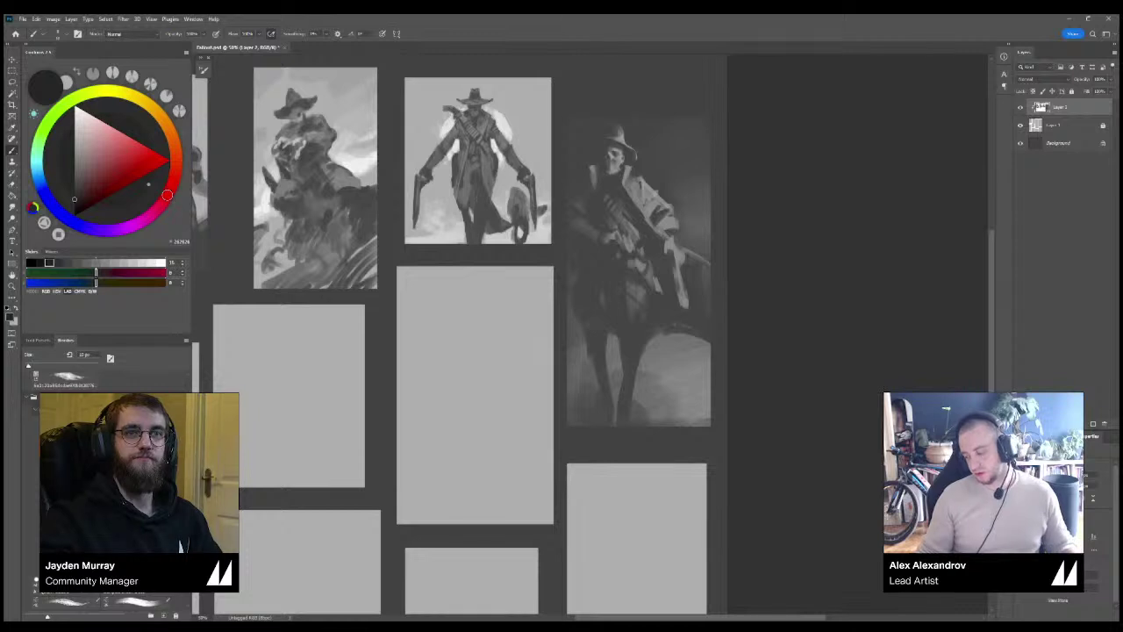
# Add a new layer and paint dark accents around the rider's head and beneath the lit coat sleeve.
pyautogui.hotkey('ctrl', 'alt', 'shift', 'n')
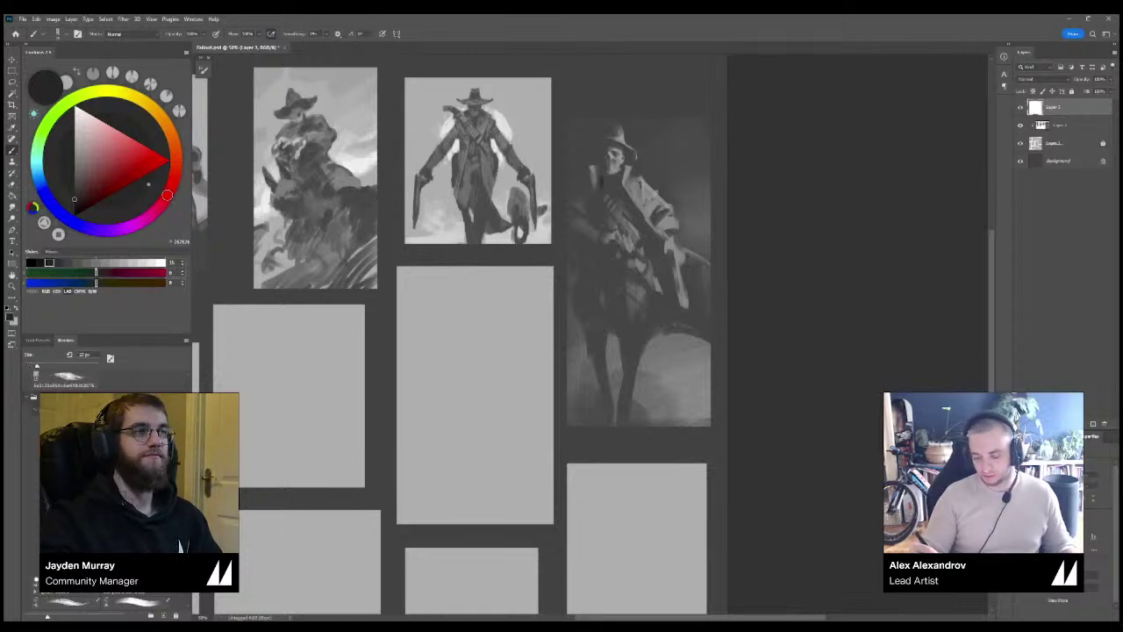
pyautogui.press('[')
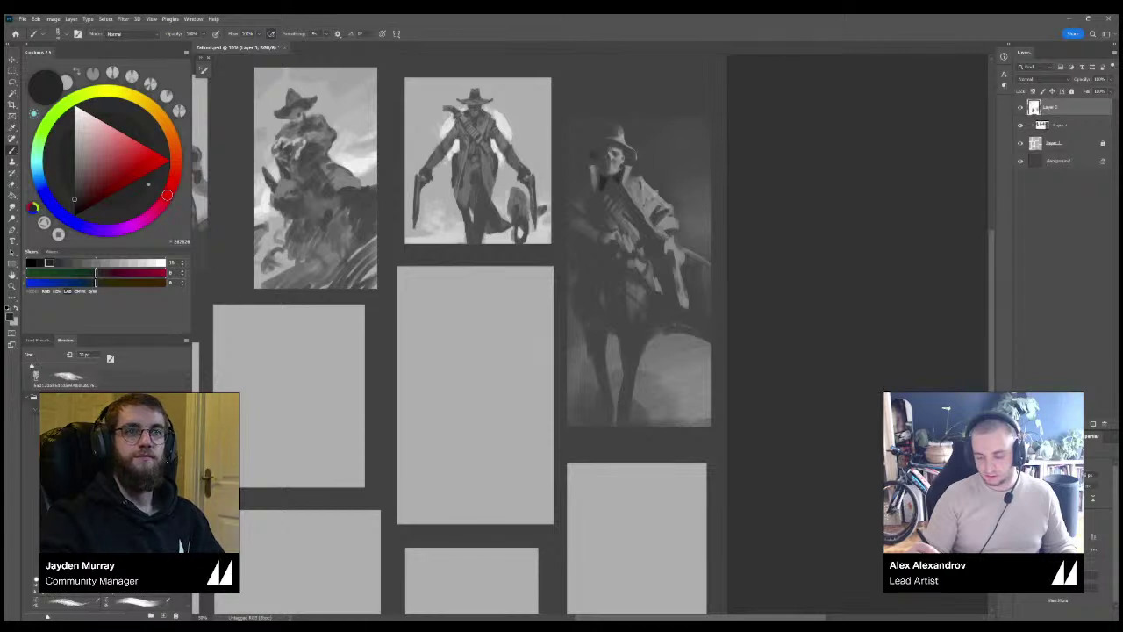
pyautogui.press(']')
pyautogui.press(']')
pyautogui.moveTo(645, 227); pyautogui.dragTo(671, 262)
pyautogui.press(']')
pyautogui.press(']')
pyautogui.press(']')
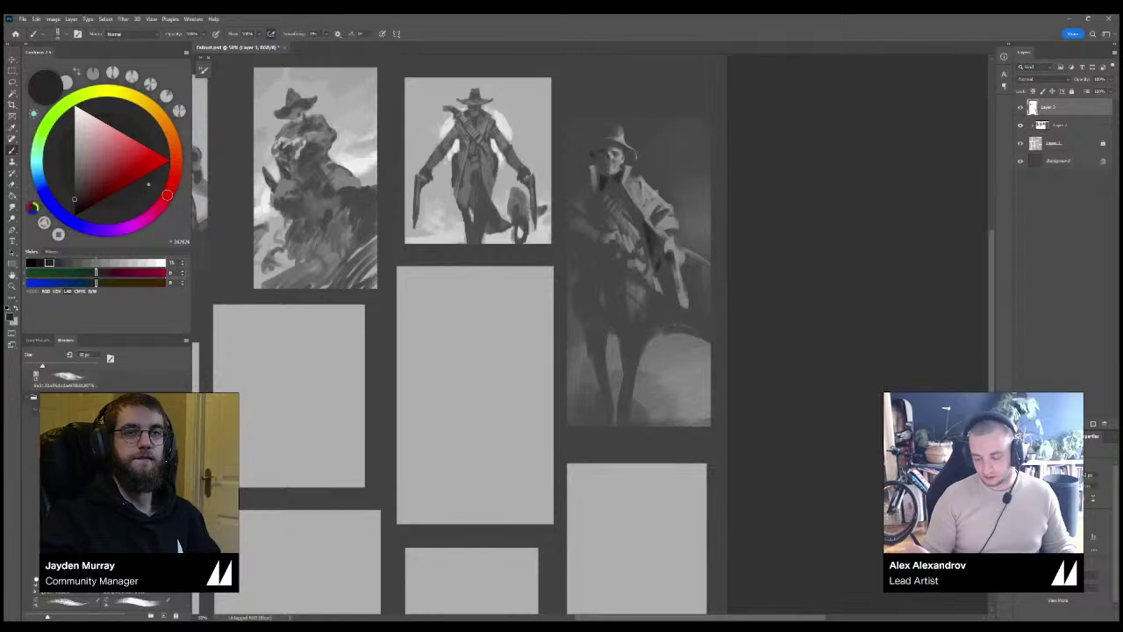
# Deepen the shadowed chest beside the coat opening with small dark strokes.
pyautogui.press('[')
pyautogui.press('[')
pyautogui.press('[')
pyautogui.press('[')
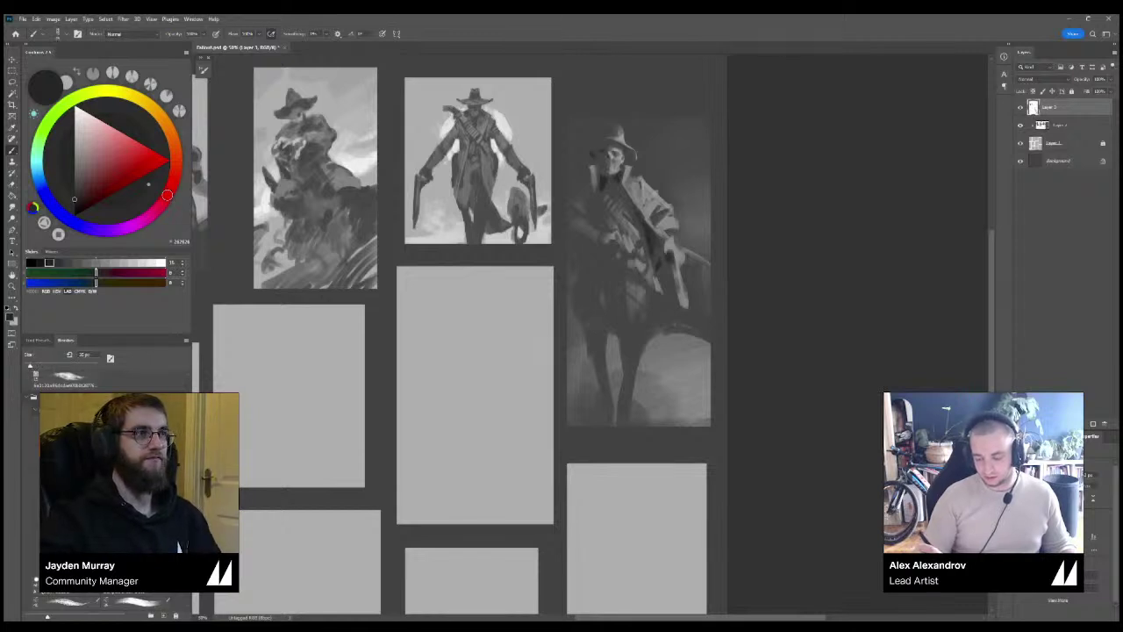
pyautogui.moveTo(594, 198); pyautogui.dragTo(594, 217)
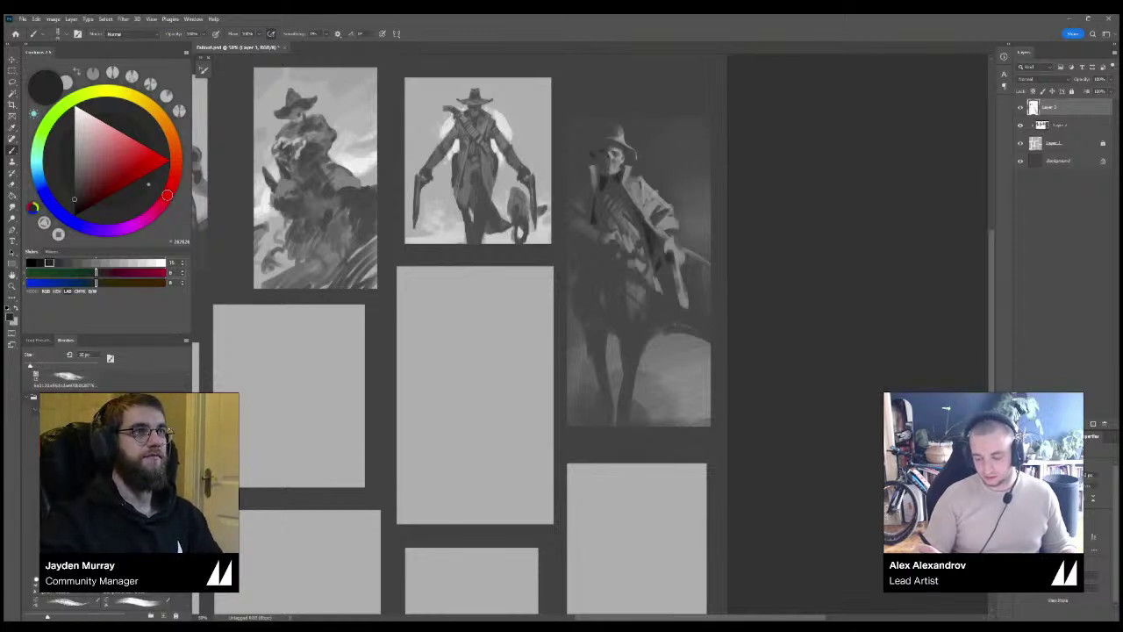
pyautogui.press('[')
pyautogui.press('[')
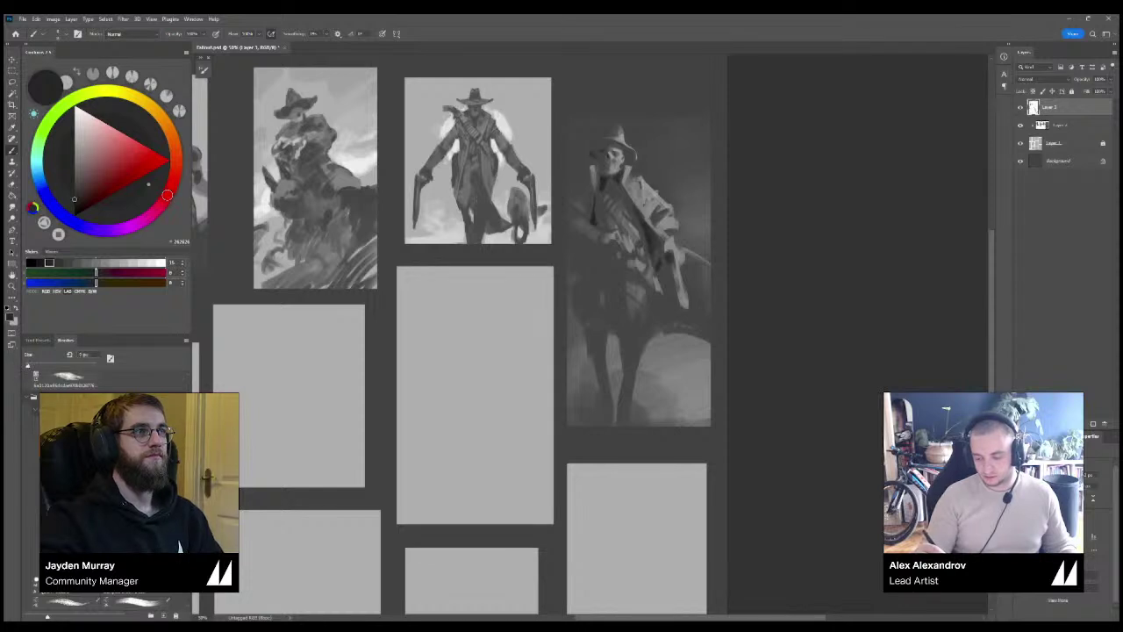
# Block in the rider's shadowed shoulder at the frame's edge and clip the new layer to the artwork below.
pyautogui.press(']')
pyautogui.press(']')
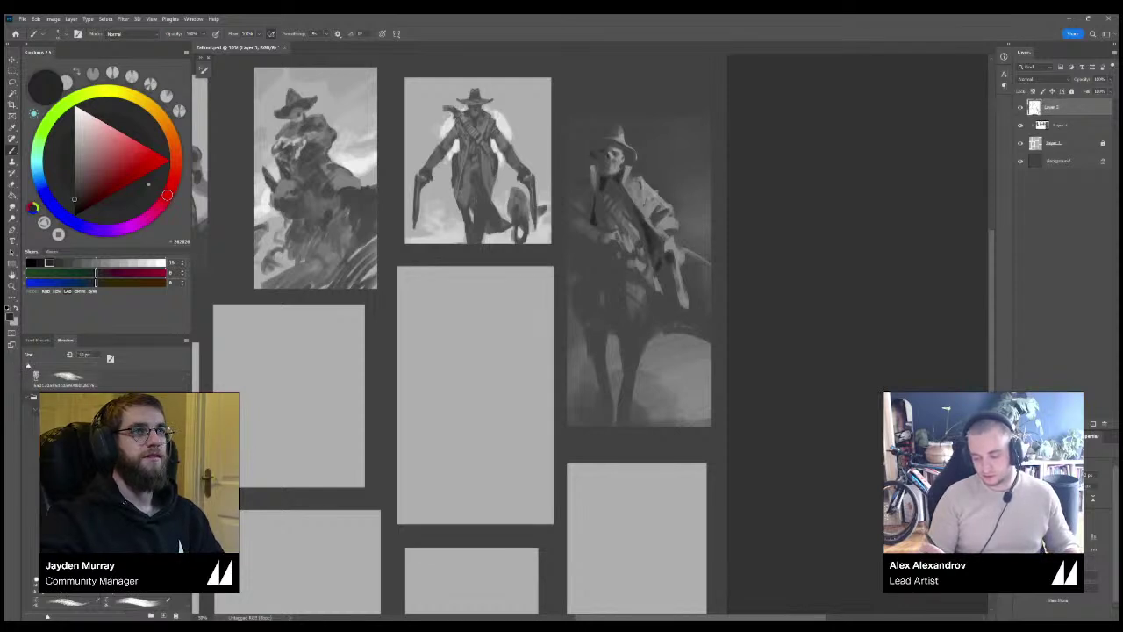
pyautogui.moveTo(577, 182); pyautogui.dragTo(558, 223)
pyautogui.hotkey('ctrl', 'z')
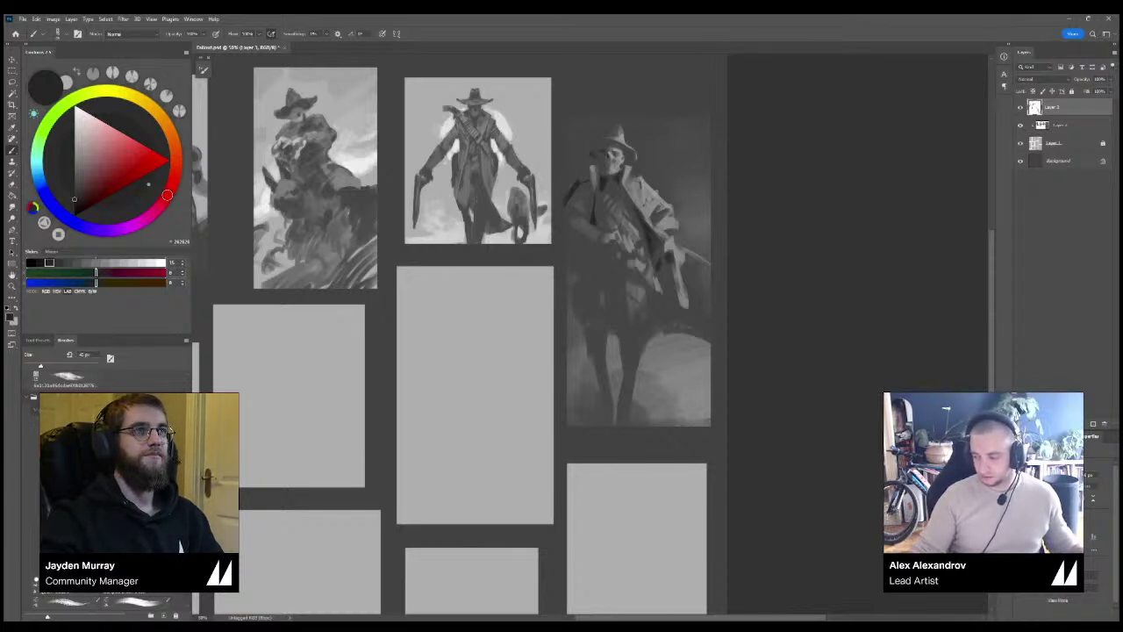
pyautogui.hotkey('ctrl', 'alt', 'g')
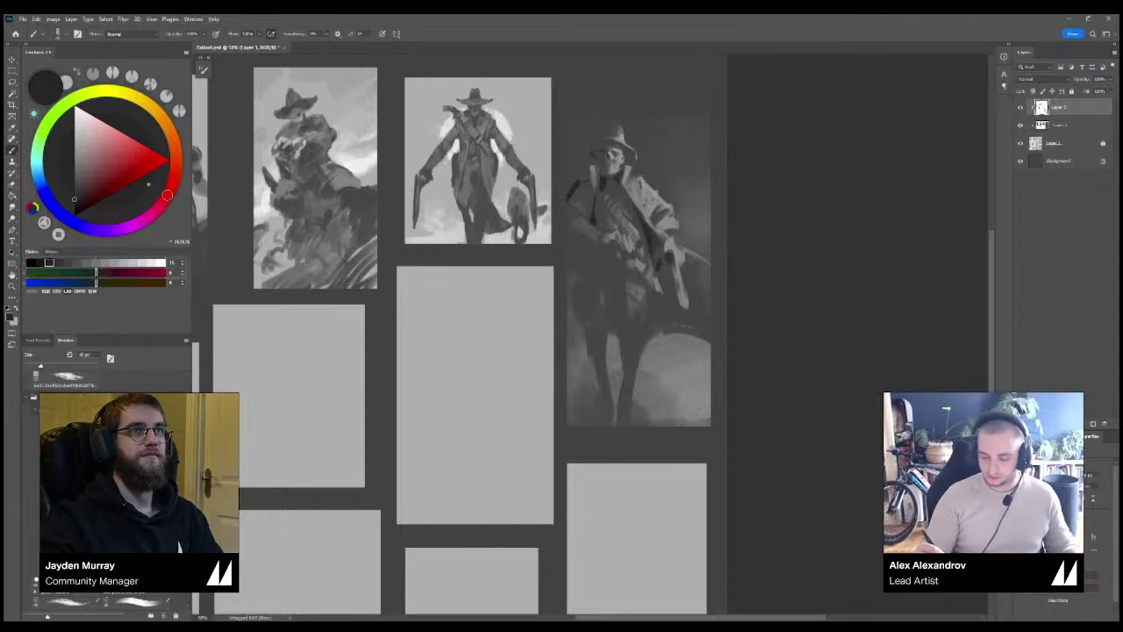
# Darken the background around the left side of the hat up to the frame's upper corner.
pyautogui.moveTo(587, 166)
pyautogui.mouseDown()
pyautogui.moveTo(569, 192)
pyautogui.moveTo(604, 123)
pyautogui.moveTo(620, 119)
pyautogui.moveTo(583, 123)
pyautogui.moveTo(570, 140)
pyautogui.moveTo(599, 131)
pyautogui.moveTo(571, 158)
pyautogui.moveTo(581, 156)
pyautogui.mouseUp()
pyautogui.press('[')
pyautogui.press('[')
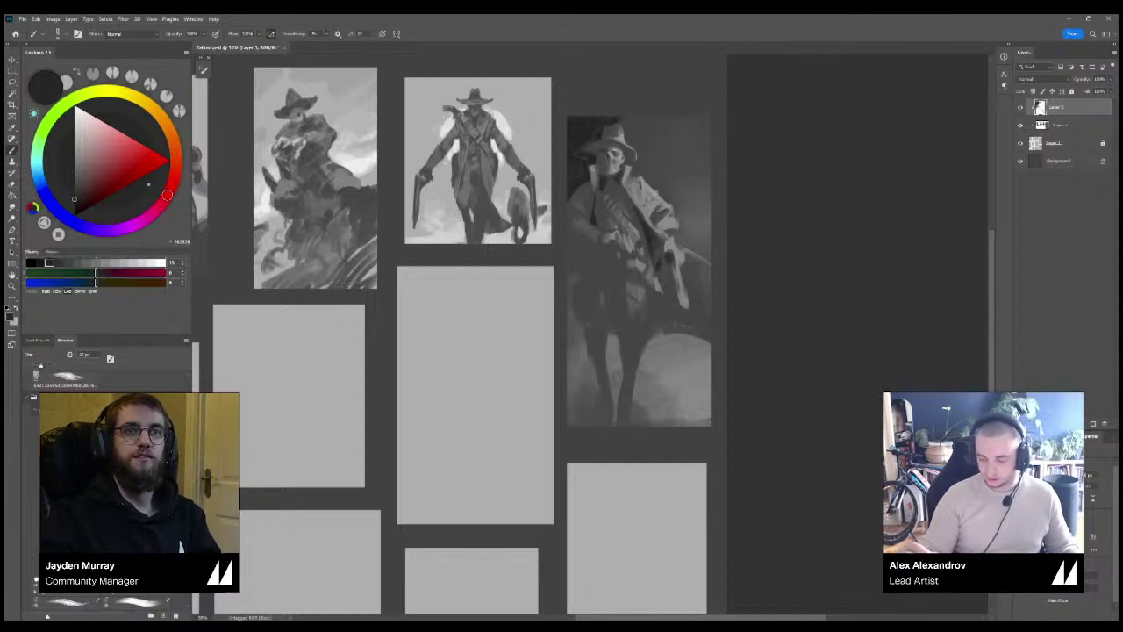
# Darken the sky above and to the right of the hat with varied brush sizes and greys sampled from the background.
pyautogui.press('[')
pyautogui.moveTo(623, 119)
pyautogui.mouseDown()
pyautogui.moveTo(623, 130)
pyautogui.moveTo(641, 124)
pyautogui.moveTo(628, 134)
pyautogui.moveTo(669, 119)
pyautogui.moveTo(644, 154)
pyautogui.moveTo(686, 121)
pyautogui.mouseUp()
pyautogui.press(']')
pyautogui.press('[')
pyautogui.press('[')
pyautogui.press(']')
pyautogui.press(']')
pyautogui.press(']')
pyautogui.press(']')
pyautogui.moveTo(657, 162)
pyautogui.mouseDown()
pyautogui.moveTo(696, 121)
pyautogui.moveTo(672, 147)
pyautogui.mouseUp()
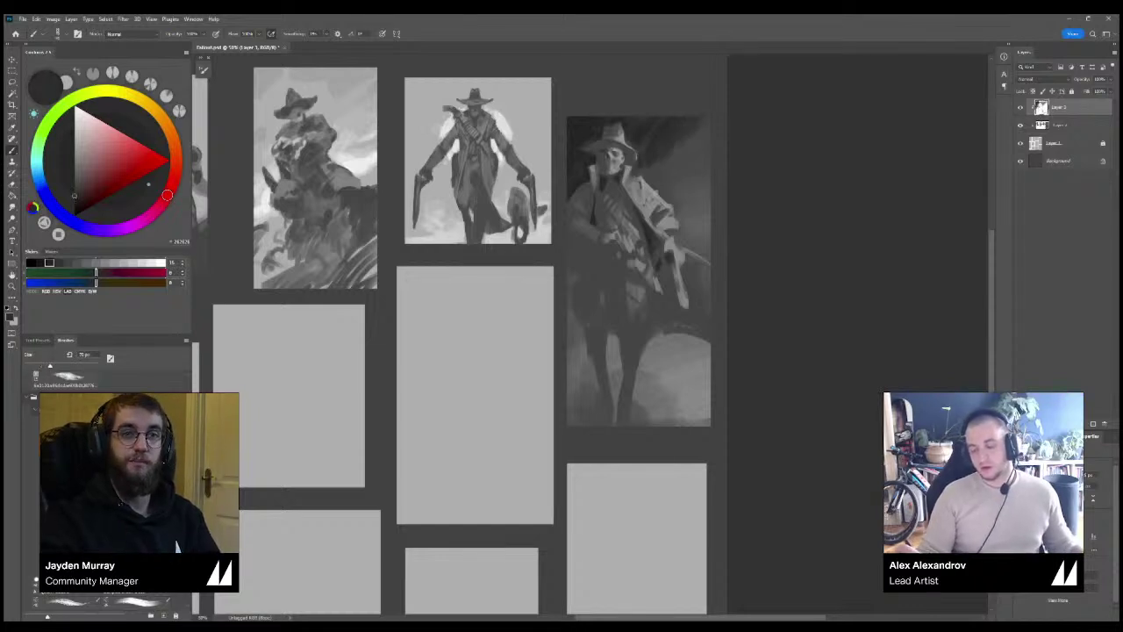
pyautogui.keyDown('alt'); pyautogui.click(674, 145); pyautogui.keyUp('alt')
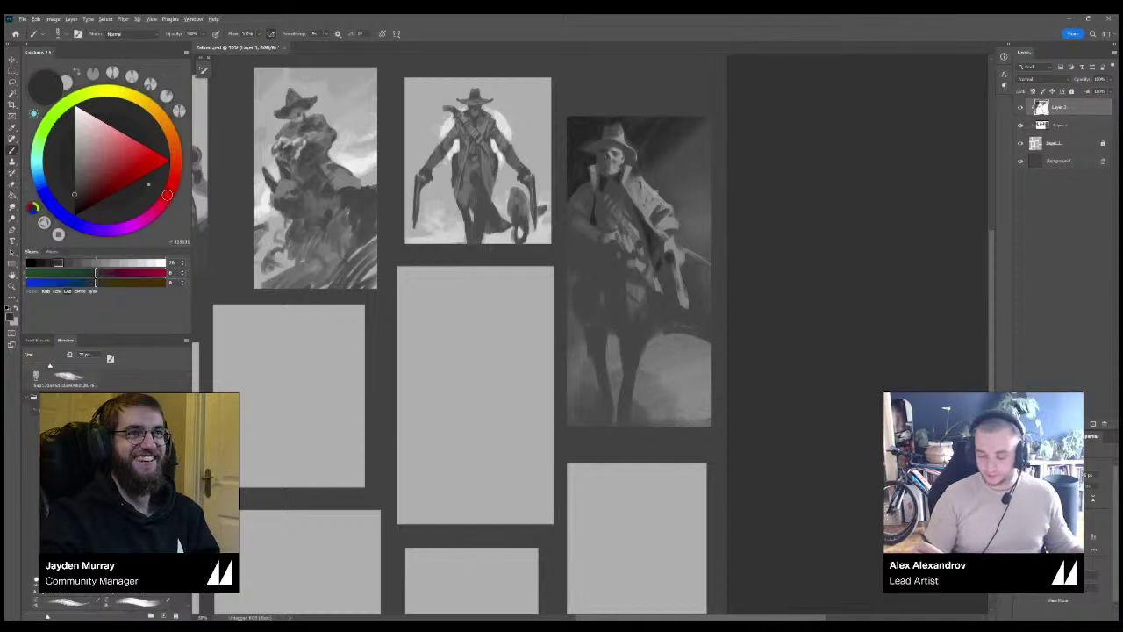
pyautogui.keyDown('alt'); pyautogui.click(667, 135); pyautogui.keyUp('alt')
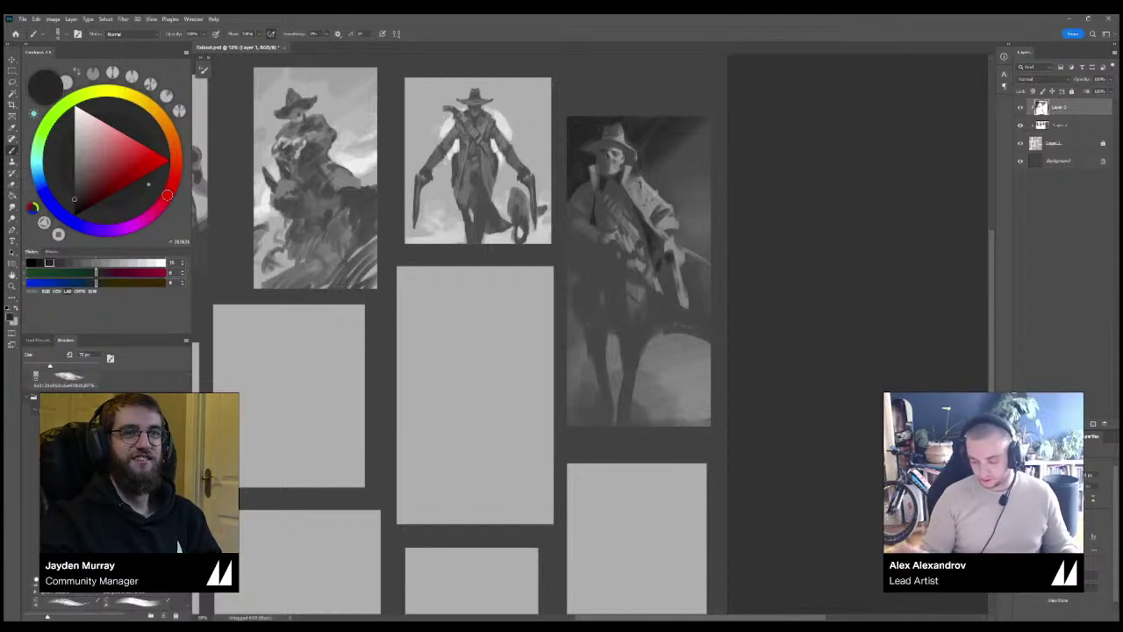
# Try a dark stroke on the frame's left edge beside the horse with a smaller brush.
pyautogui.press('[')
pyautogui.moveTo(569, 279); pyautogui.dragTo(568, 291)
pyautogui.hotkey('ctrl', 'z')
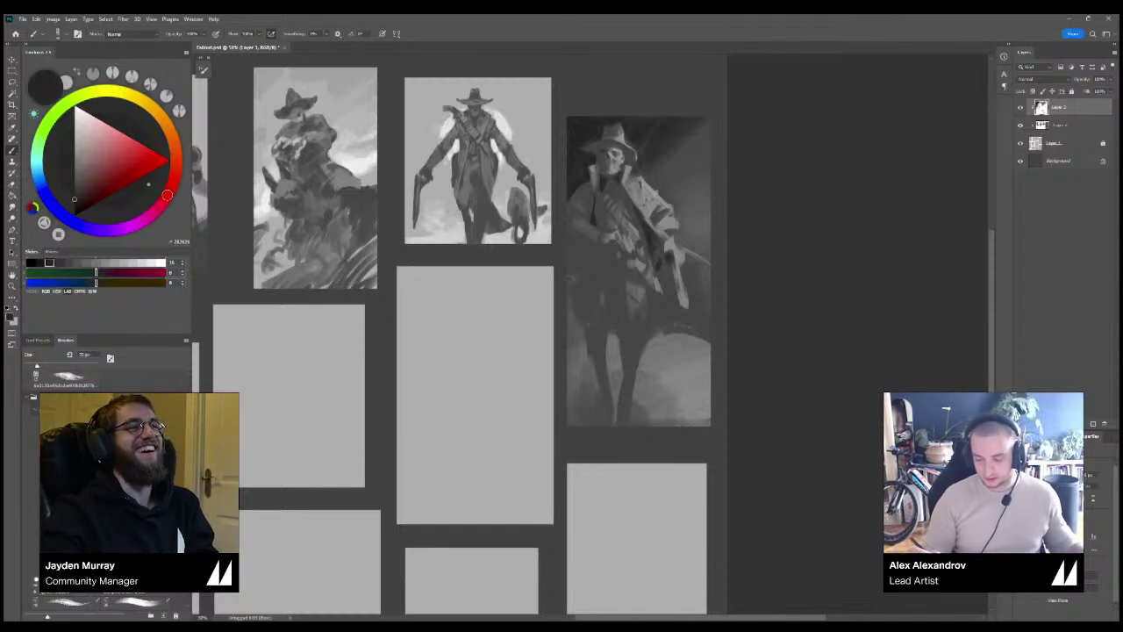
# Darken the fourth frame's left edge beside the horse with greys sampled from the adjoining shadows.
pyautogui.keyDown('alt'); pyautogui.click(581, 279); pyautogui.keyUp('alt')
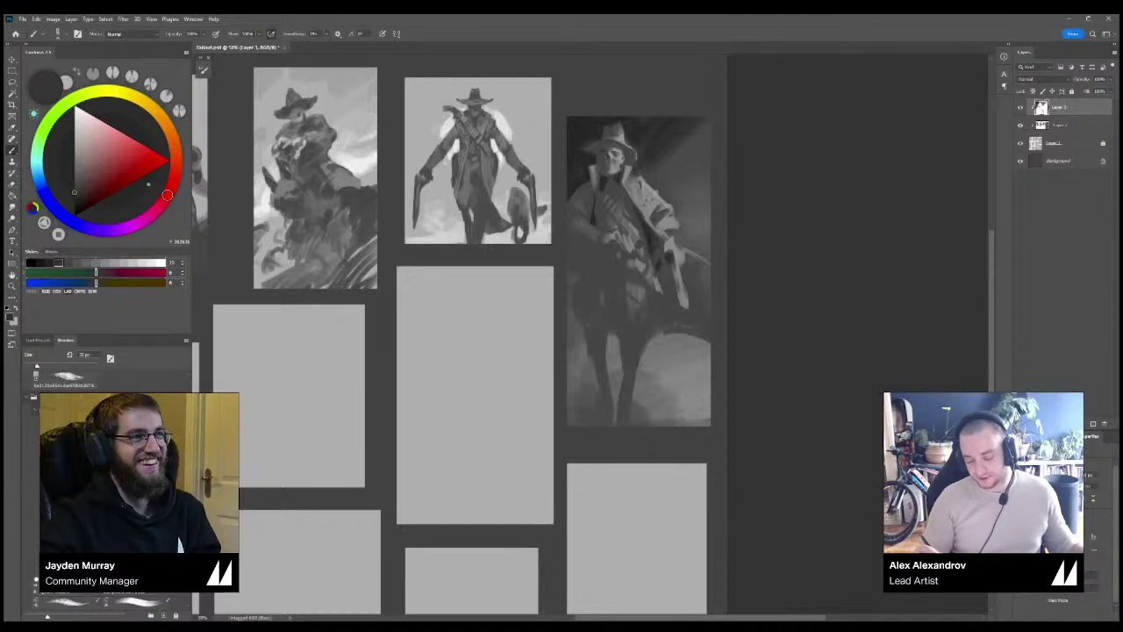
pyautogui.keyDown('alt'); pyautogui.click(582, 288); pyautogui.keyUp('alt')
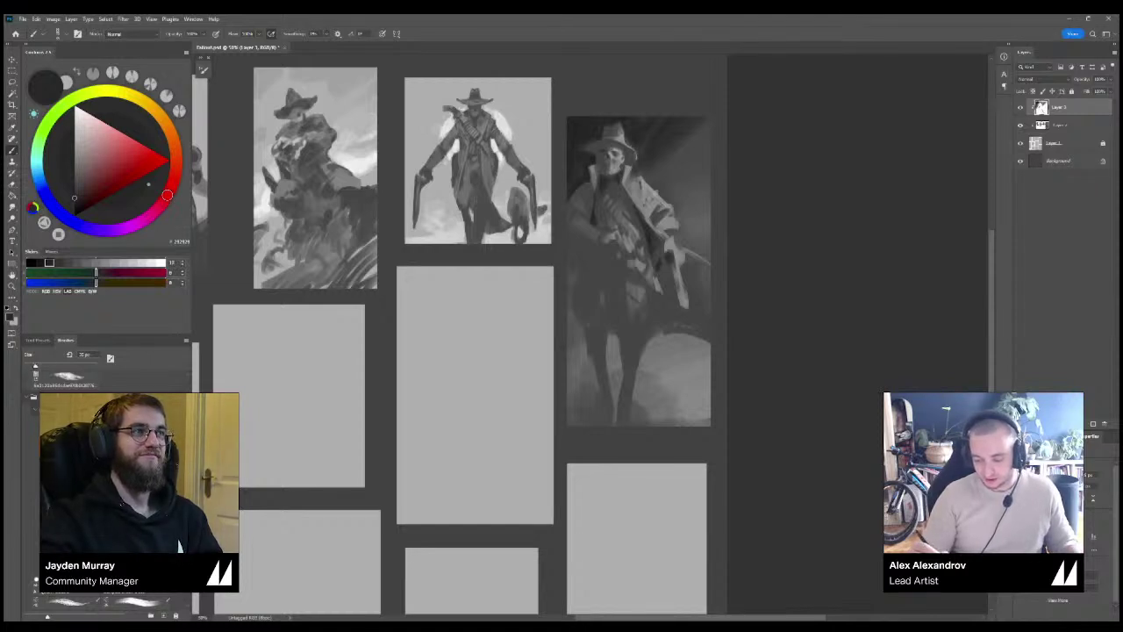
pyautogui.keyDown('alt'); pyautogui.click(586, 296); pyautogui.keyUp('alt')
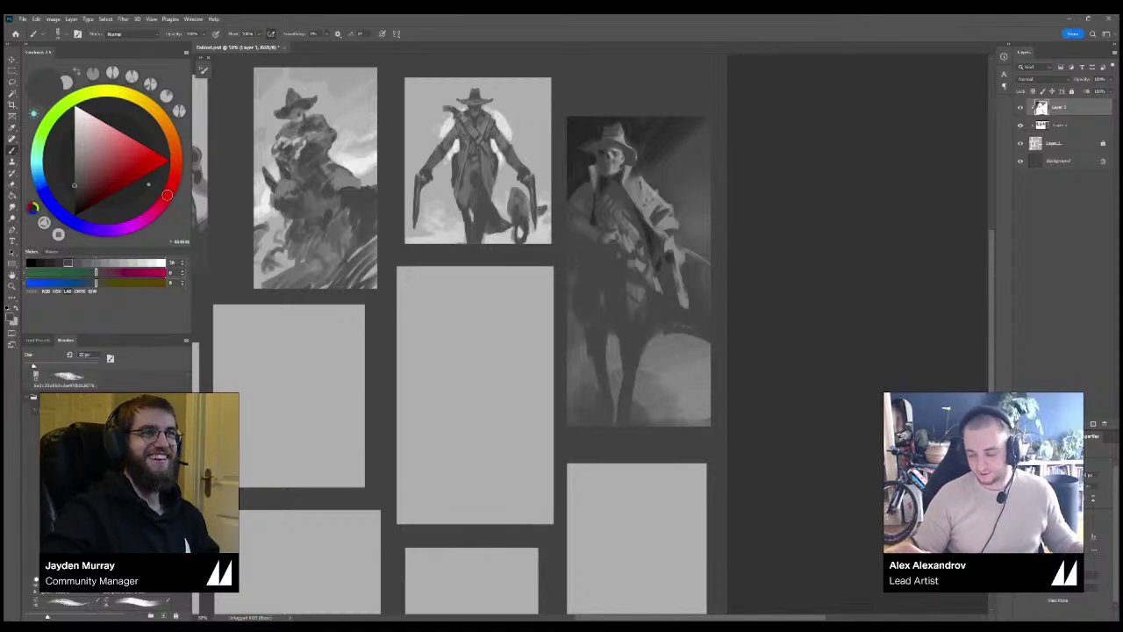
pyautogui.press(']')
pyautogui.press(']')
pyautogui.press(']')
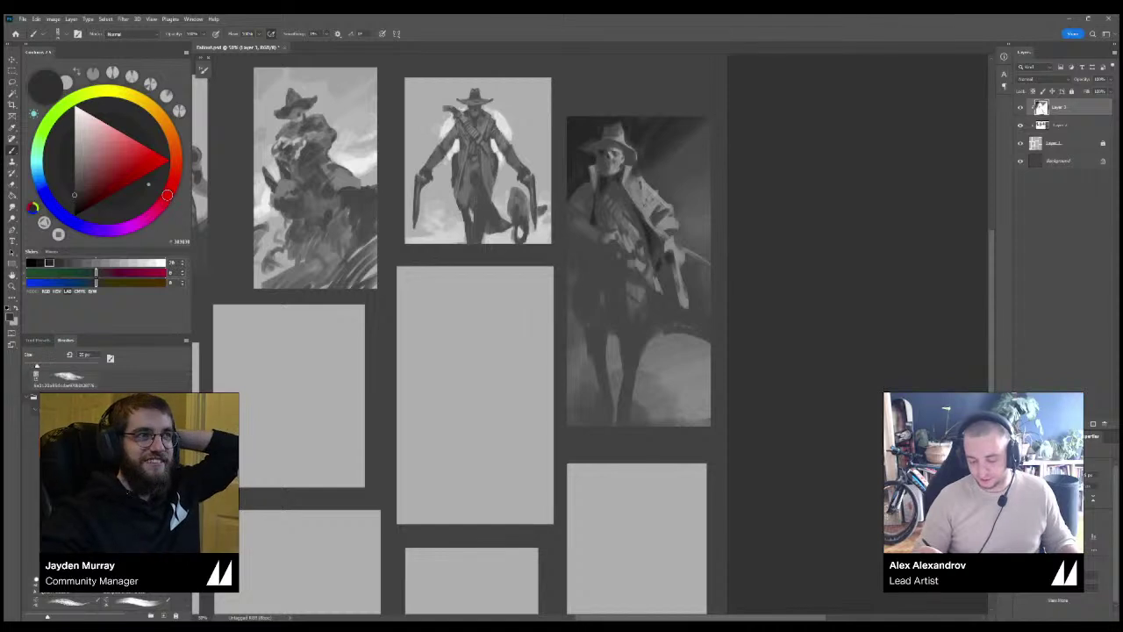
pyautogui.moveTo(570, 265); pyautogui.dragTo(570, 314)
# Deepen the shadow below the rider's shaded arm out to the frame's edge with a larger brush.
pyautogui.press(']')
pyautogui.press(']')
pyautogui.press(']')
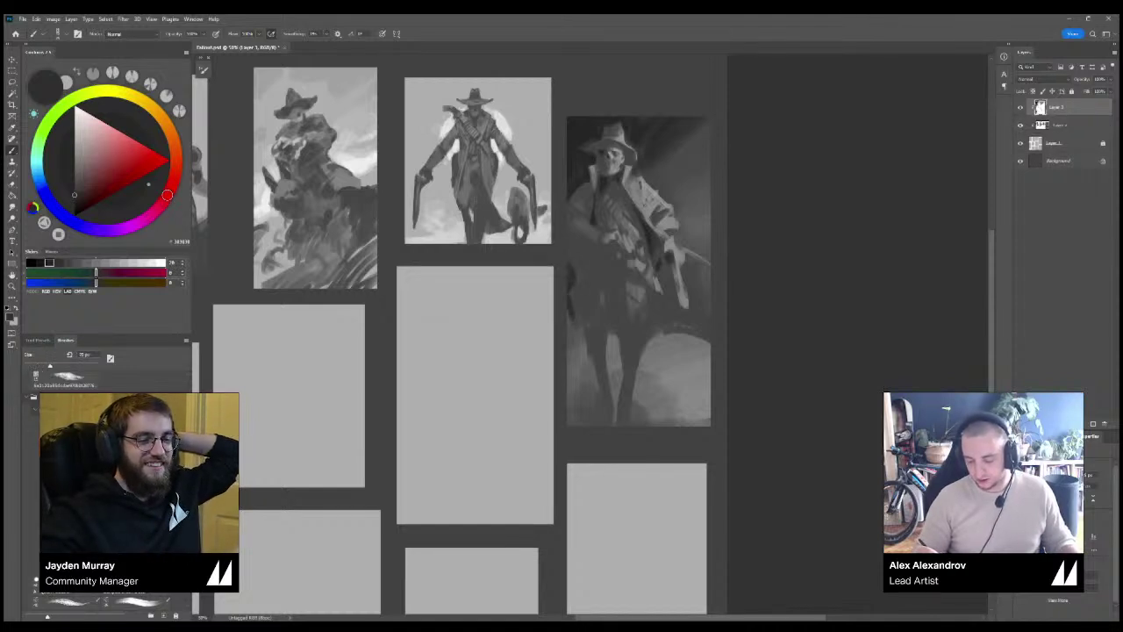
pyautogui.moveTo(587, 253)
pyautogui.mouseDown()
pyautogui.moveTo(601, 259)
pyautogui.moveTo(575, 254)
pyautogui.mouseUp()
# Refine the edge of the rider's shaded shoulder with short dark strokes from a smaller brush.
pyautogui.press('[')
pyautogui.press('[')
pyautogui.press('[')
pyautogui.press('[')
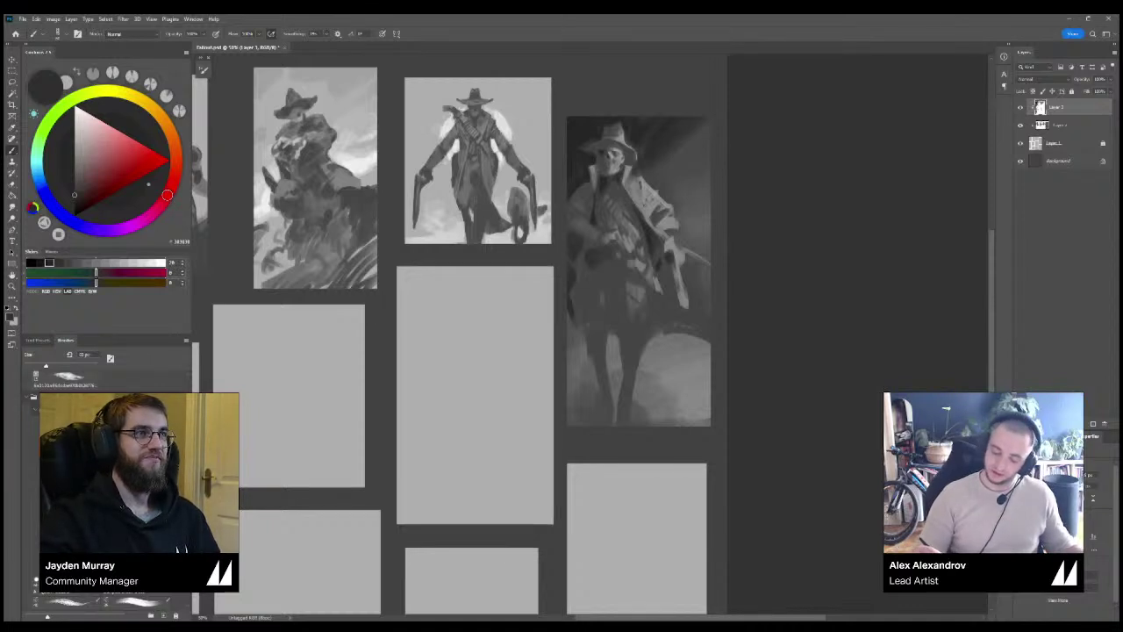
pyautogui.press('[')
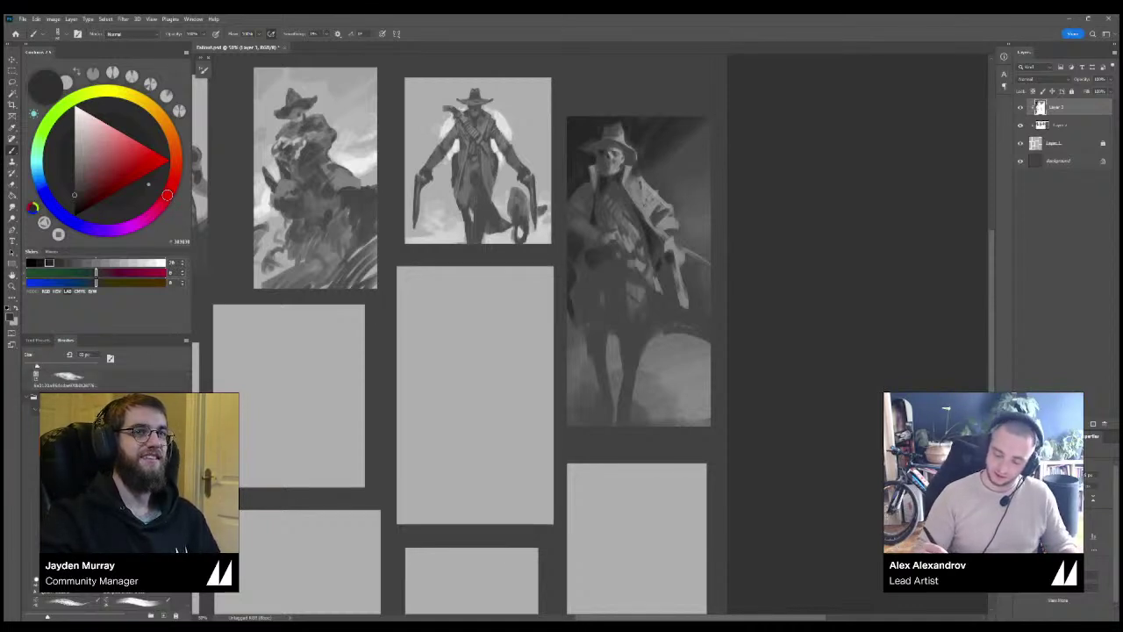
pyautogui.moveTo(569, 215); pyautogui.dragTo(578, 209)
pyautogui.moveTo(571, 209); pyautogui.dragTo(582, 200)
# Paint a dark accent at the top of the gap between the horse's front legs.
pyautogui.press('[')
pyautogui.press('[')
pyautogui.press('[')
pyautogui.press('[')
pyautogui.hotkey('ctrl', '-')
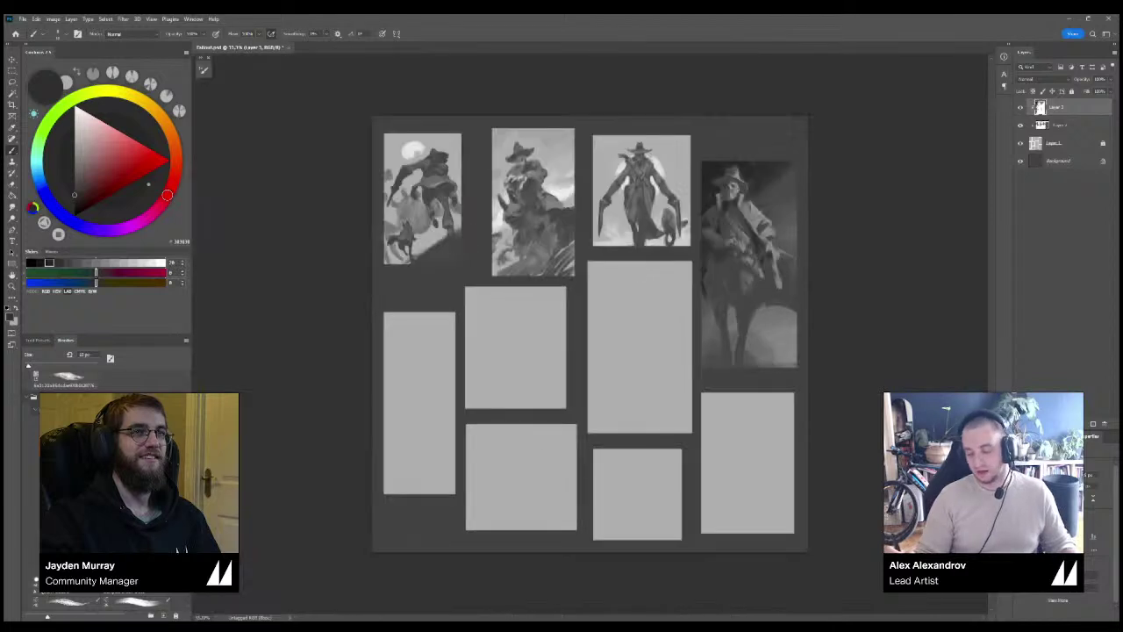
pyautogui.hotkey('ctrl', '+')
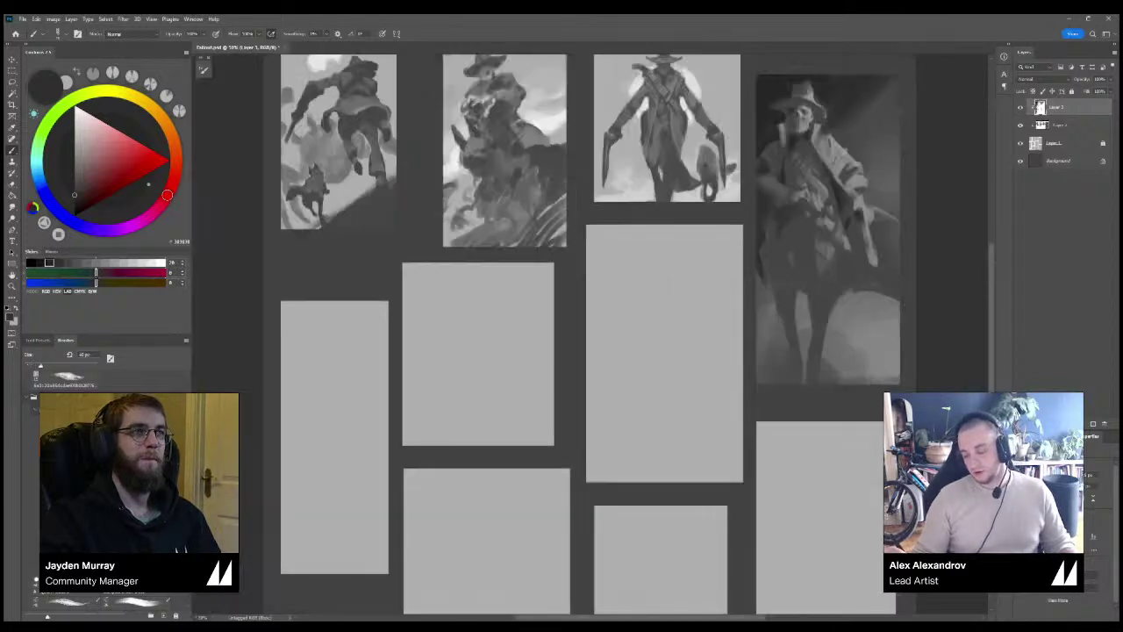
pyautogui.press('[')
pyautogui.press('[')
pyautogui.press('[')
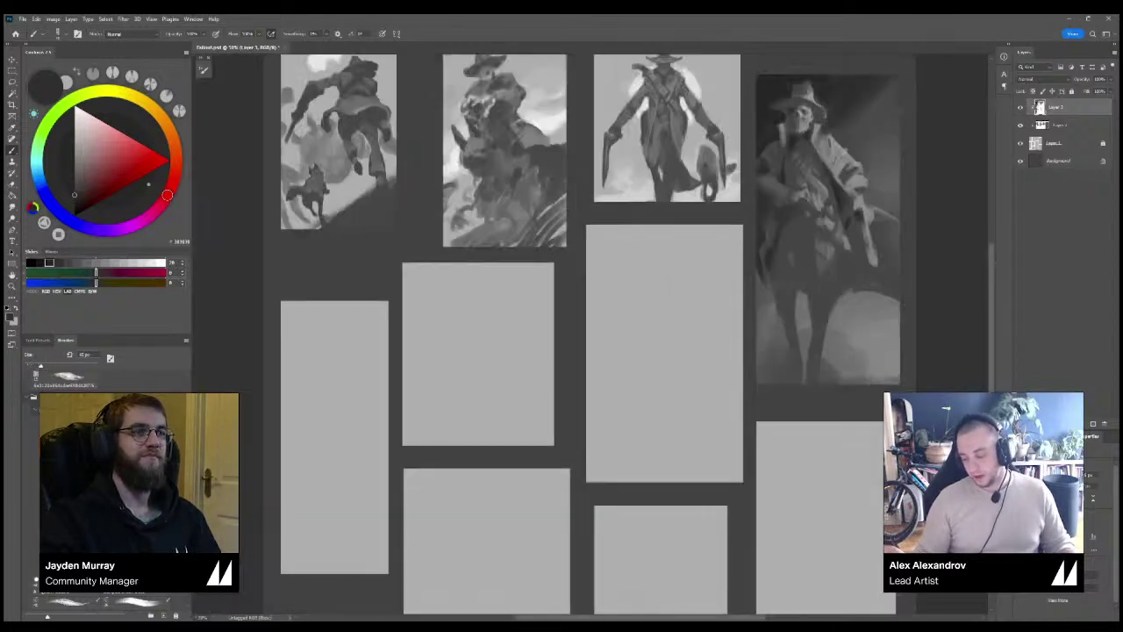
pyautogui.press(']')
pyautogui.press(']')
pyautogui.moveTo(797, 279); pyautogui.dragTo(804, 295)
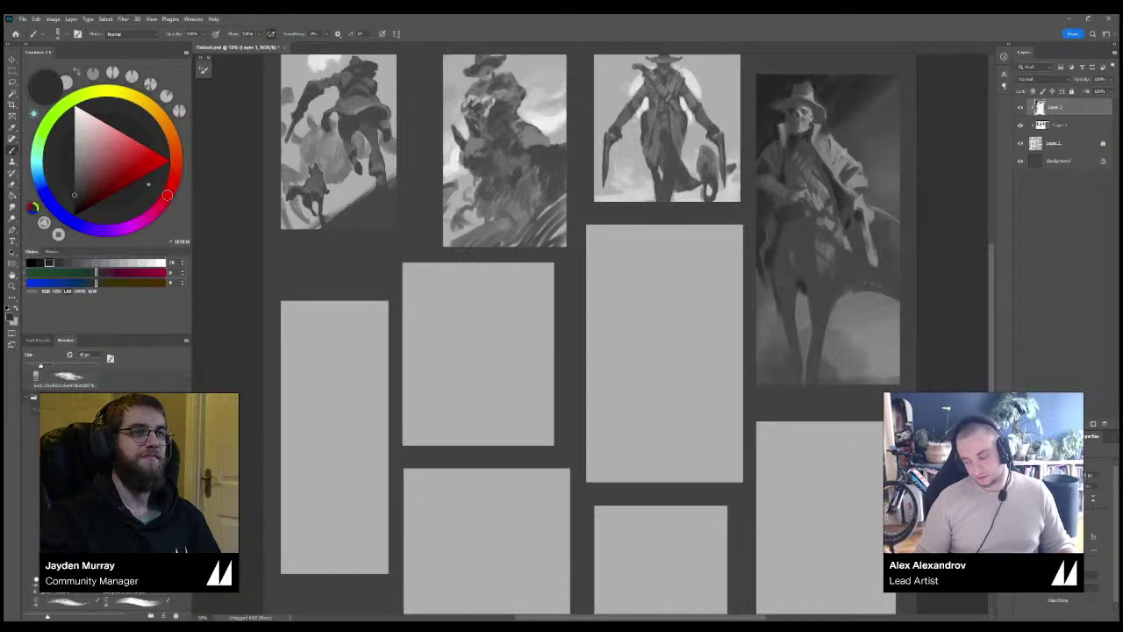
# Block in a dark mass behind the rider's gun hand out to the frame's edge with progressively larger brushes.
pyautogui.press(']')
pyautogui.press(']')
pyautogui.press(']')
pyautogui.press(']')
pyautogui.press(']')
pyautogui.moveTo(851, 222)
pyautogui.mouseDown()
pyautogui.moveTo(862, 244)
pyautogui.moveTo(891, 234)
pyautogui.mouseUp()
pyautogui.press(']')
pyautogui.press(']')
pyautogui.moveTo(891, 230)
pyautogui.mouseDown()
pyautogui.moveTo(877, 241)
pyautogui.moveTo(888, 248)
pyautogui.mouseUp()
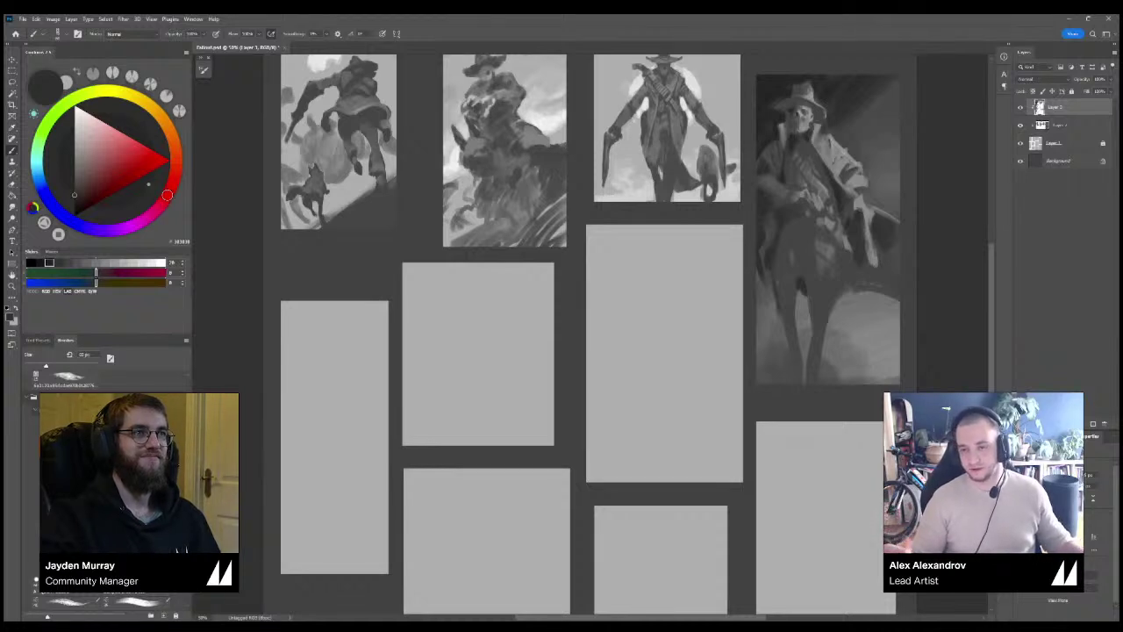
# Sample dark and mid greys around the gun hand to refine the dark mass behind it.
pyautogui.moveTo(877, 229); pyautogui.dragTo(745, 270)
pyautogui.keyDown('alt'); pyautogui.click(745, 269); pyautogui.keyUp('alt')
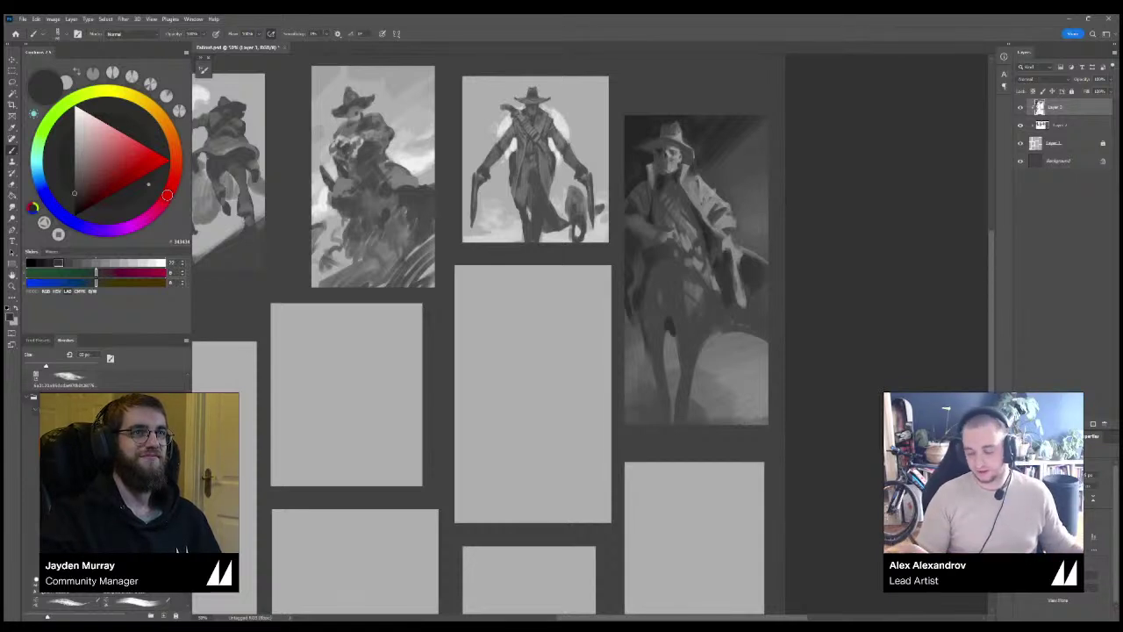
pyautogui.keyDown('alt'); pyautogui.click(744, 261); pyautogui.keyUp('alt')
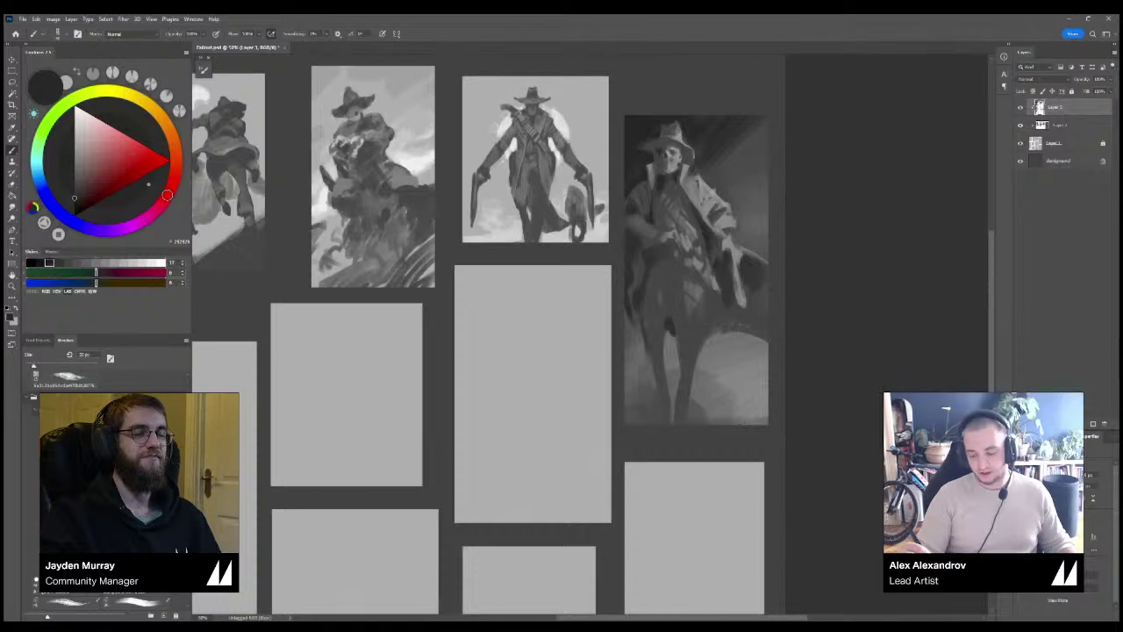
pyautogui.click(68, 262)
pyautogui.click(49, 263)
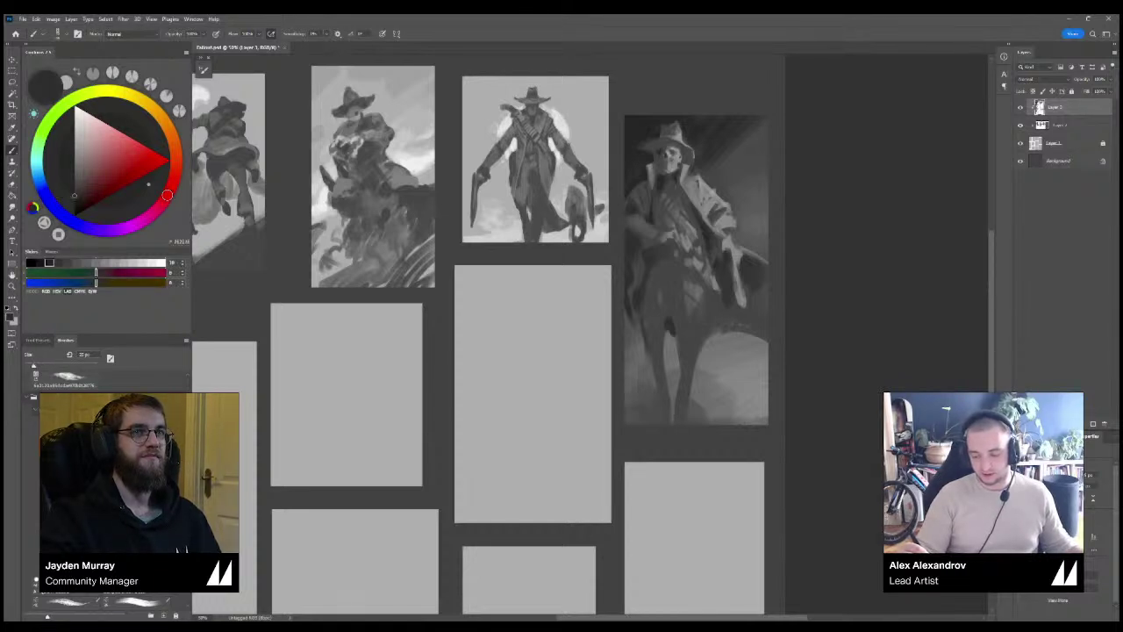
pyautogui.click(68, 262)
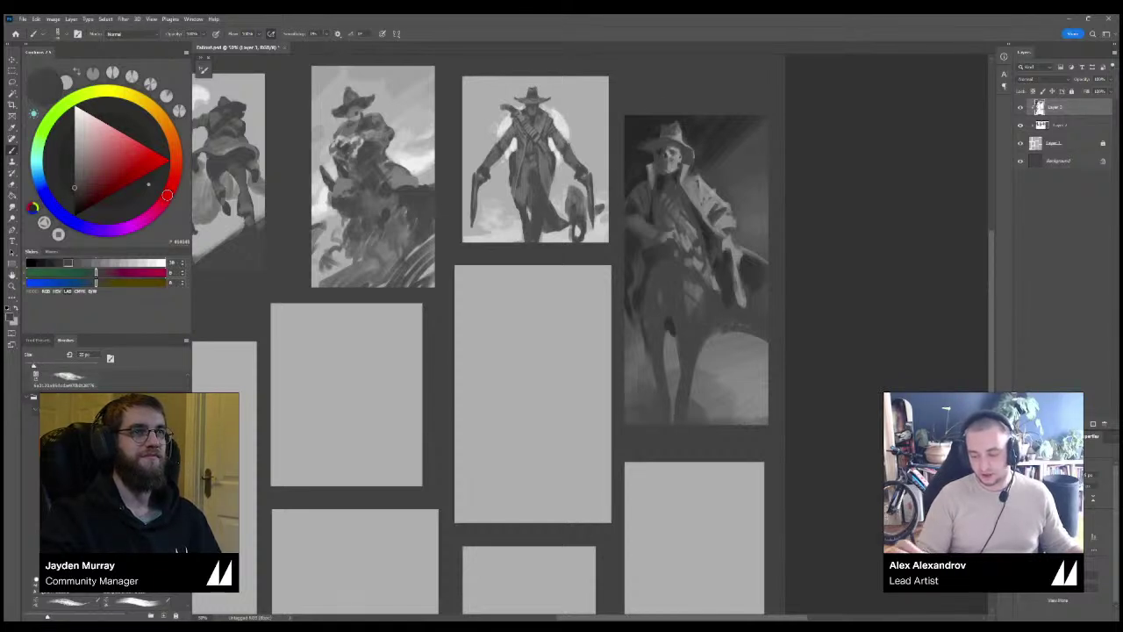
# Work on the rider's collar and chest up close with greys sampled from the horse and the skull's shadows.
pyautogui.hotkey('ctrl', '+')
pyautogui.moveTo(675, 255); pyautogui.dragTo(633, 333)
pyautogui.keyDown('alt'); pyautogui.click(653, 351); pyautogui.keyUp('alt')
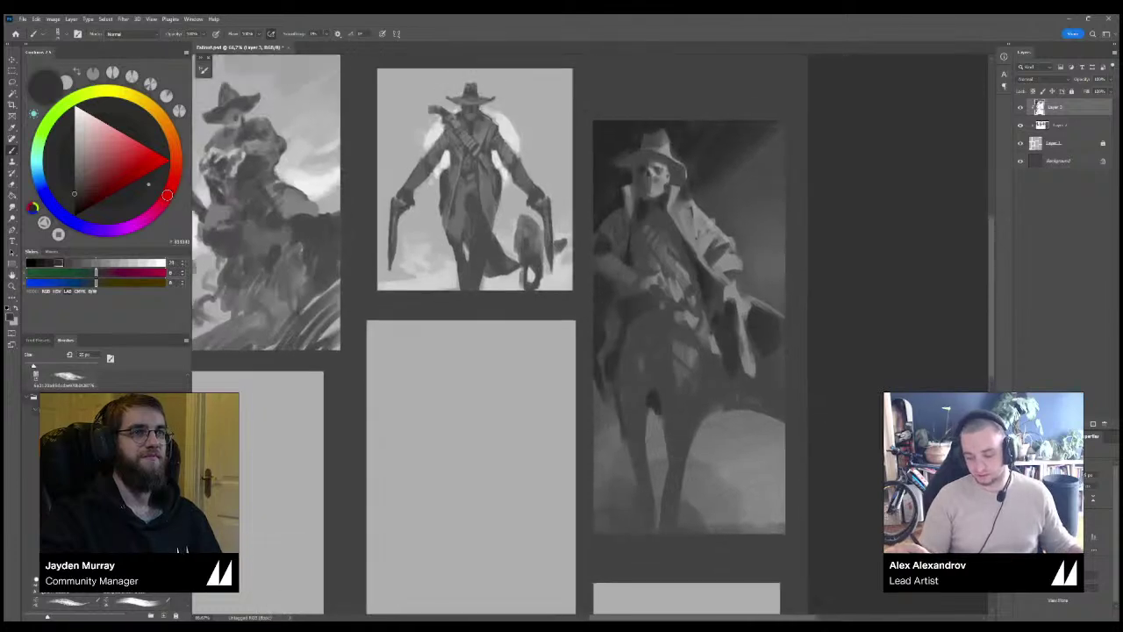
pyautogui.keyDown('alt'); pyautogui.click(641, 204); pyautogui.keyUp('alt')
pyautogui.keyDown('alt'); pyautogui.click(652, 215); pyautogui.keyUp('alt')
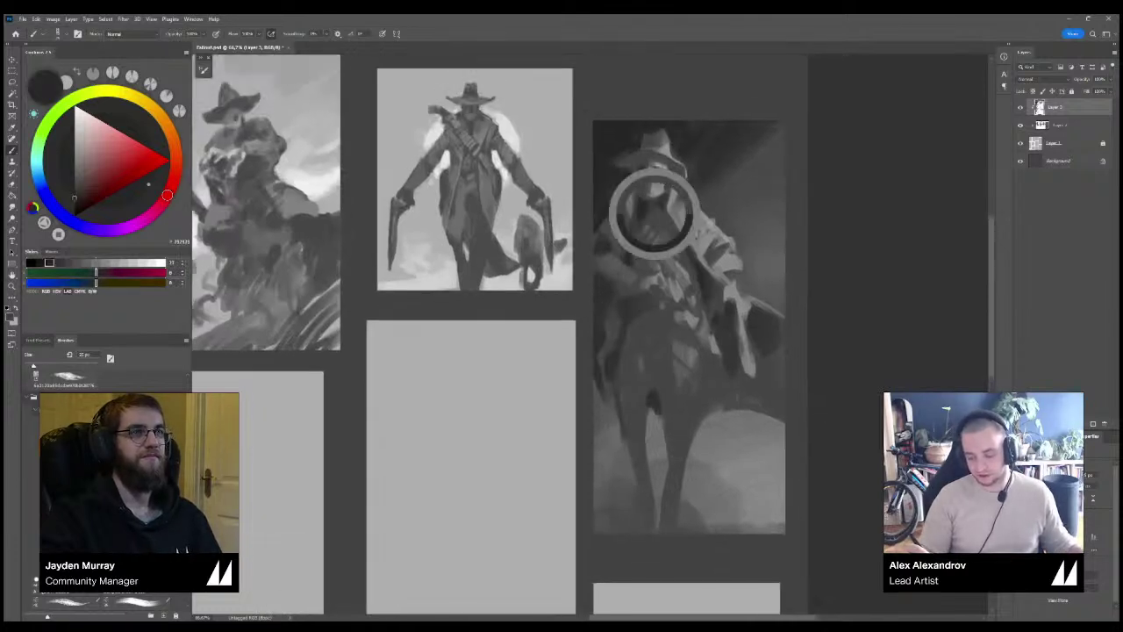
pyautogui.keyDown('alt'); pyautogui.click(659, 203); pyautogui.keyUp('alt')
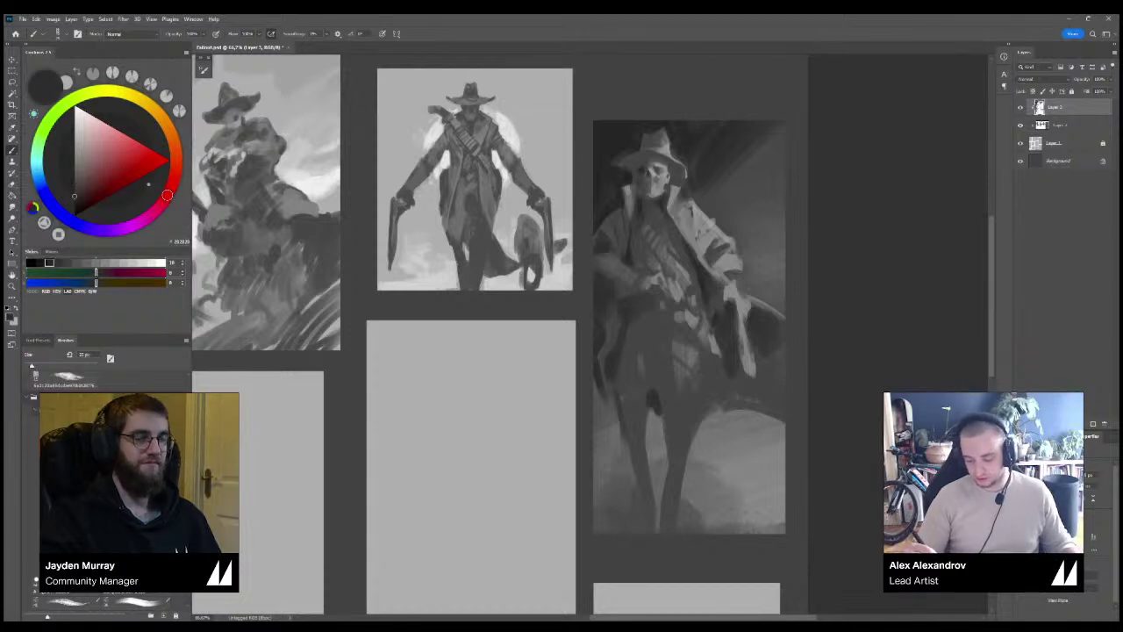
# Add fine dark accents to the rider's chest strap and coat folds, varying the brush size.
pyautogui.press('[')
pyautogui.press('[')
pyautogui.press('[')
pyautogui.press(']')
pyautogui.press(']')
pyautogui.press(']')
pyautogui.press(']')
pyautogui.press(']')
pyautogui.press(']')
pyautogui.press(']')
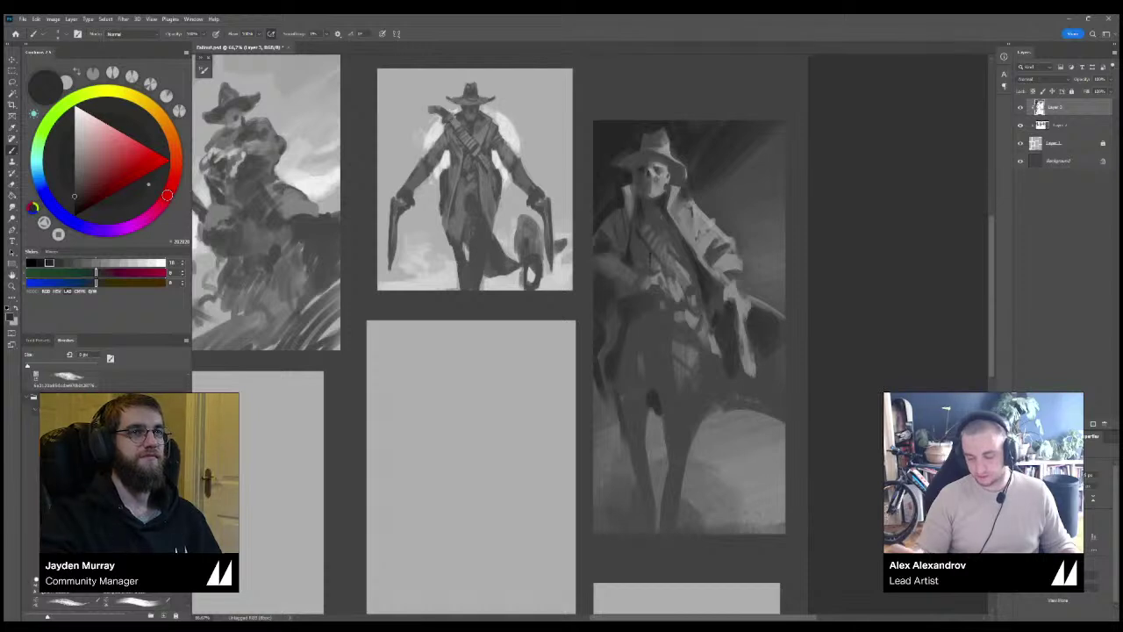
# Review the fourth frame's rider against the whole thumbnail sheet at different magnifications.
pyautogui.hotkey('ctrl', '-')
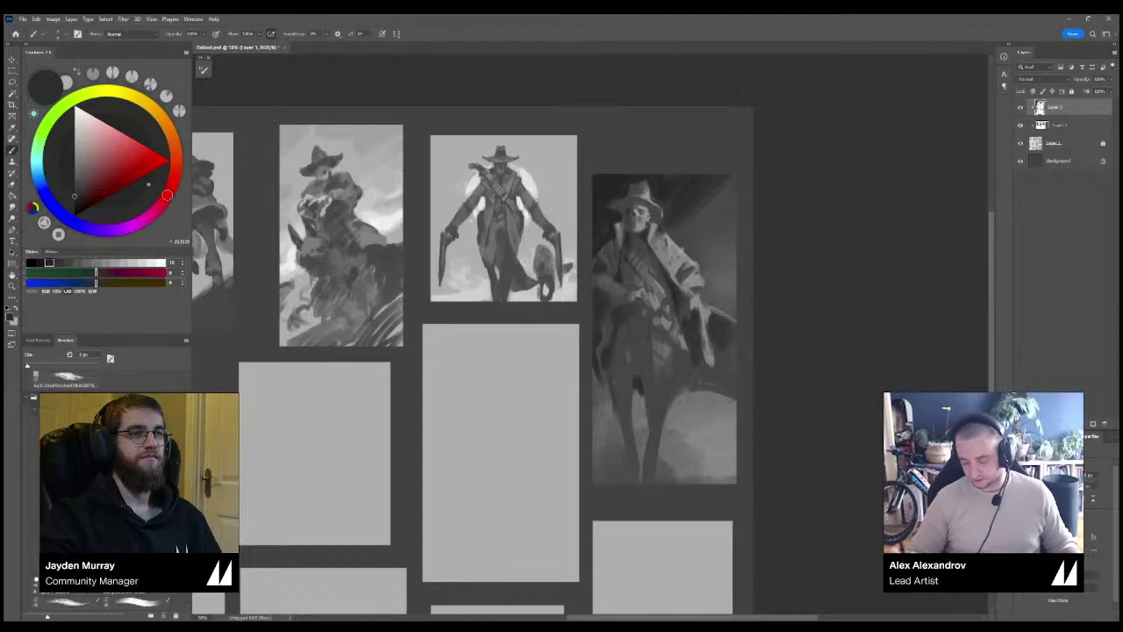
pyautogui.hotkey('ctrl', '-')
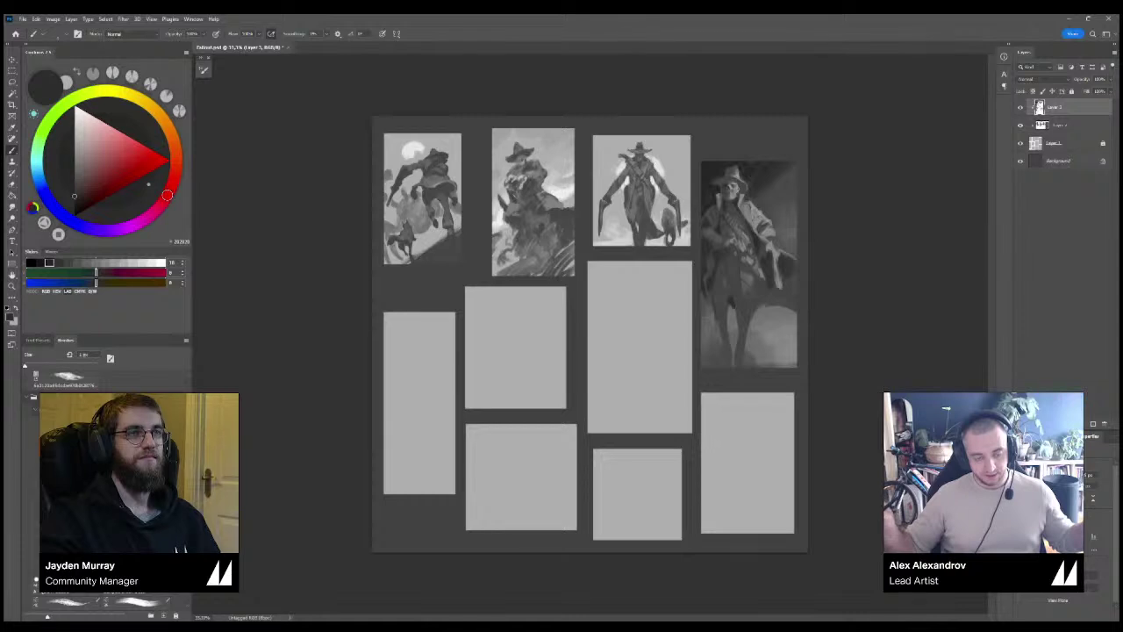
pyautogui.hotkey('ctrl', '+')
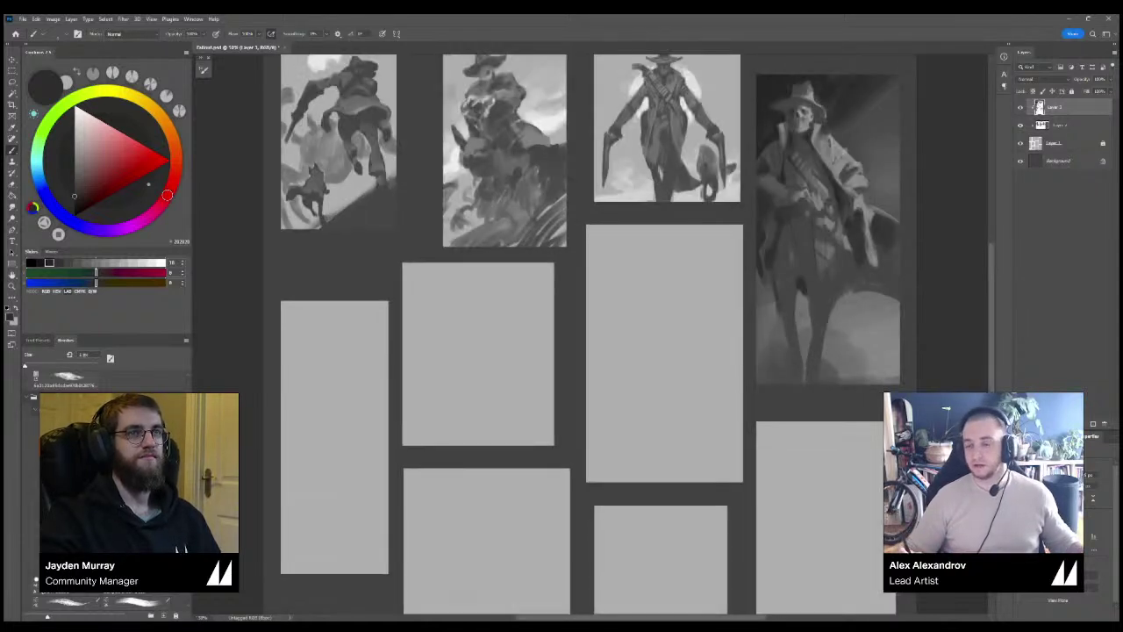
pyautogui.moveTo(649, 318); pyautogui.dragTo(531, 350)
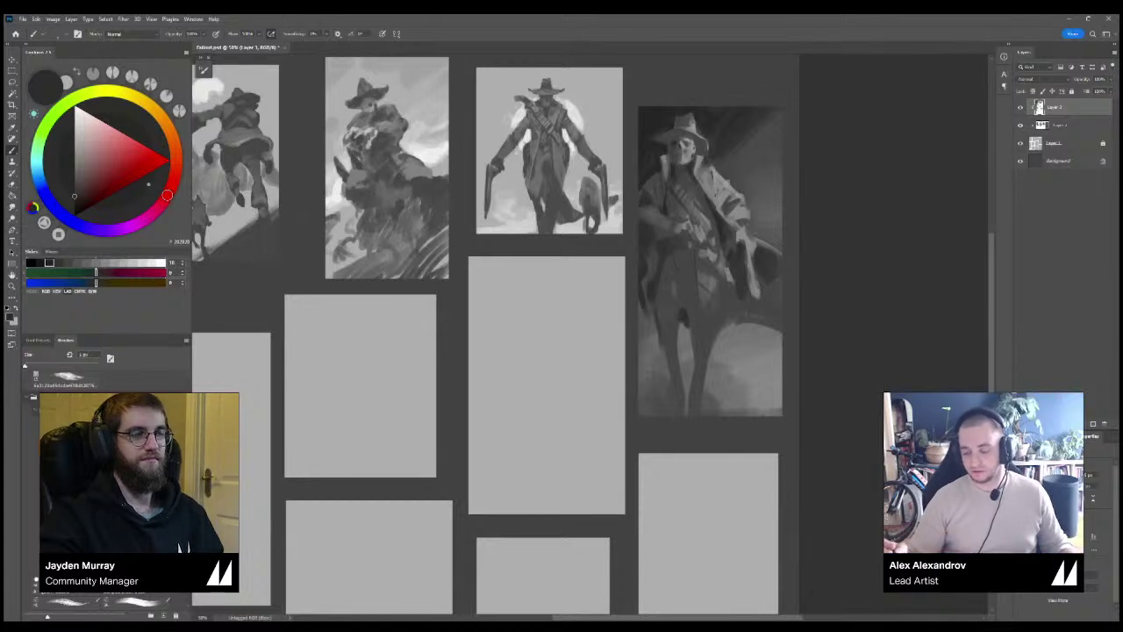
pyautogui.hotkey('ctrl', '-')
pyautogui.hotkey('ctrl', '+')
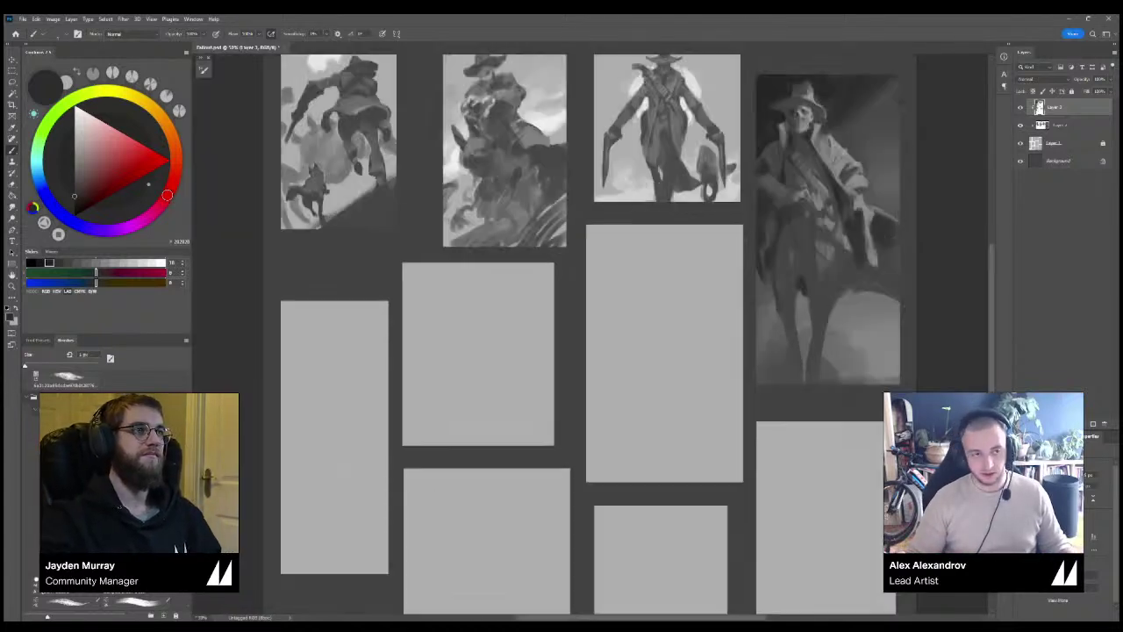
pyautogui.moveTo(632, 318); pyautogui.dragTo(552, 349)
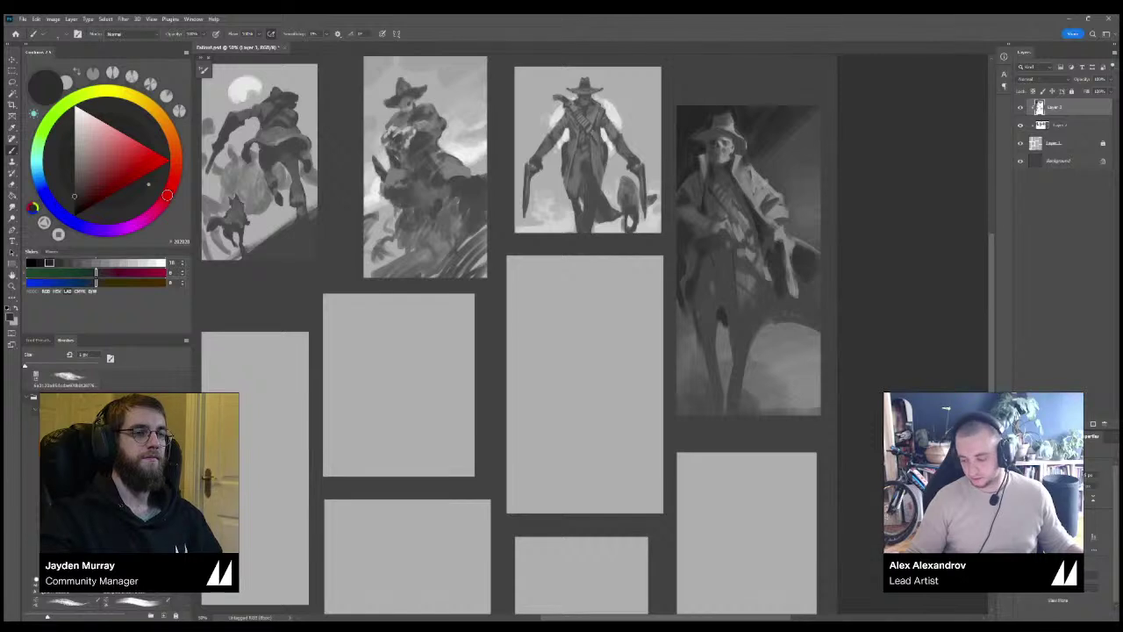
# Refine the gun arm's cuff and the dark mass behind the revolver with greys sampled around them.
pyautogui.keyDown('alt'); pyautogui.click(746, 302); pyautogui.keyUp('alt')
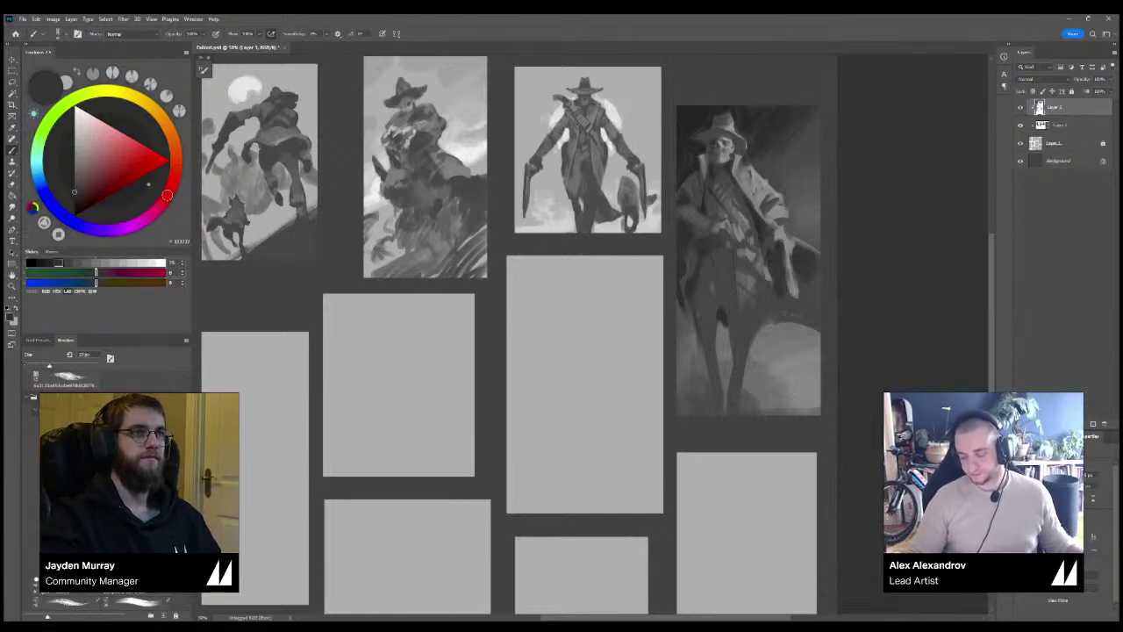
pyautogui.keyDown('alt'); pyautogui.click(775, 214); pyautogui.keyUp('alt')
pyautogui.moveTo(776, 222); pyautogui.dragTo(782, 231)
pyautogui.keyDown('alt'); pyautogui.click(787, 235); pyautogui.keyUp('alt')
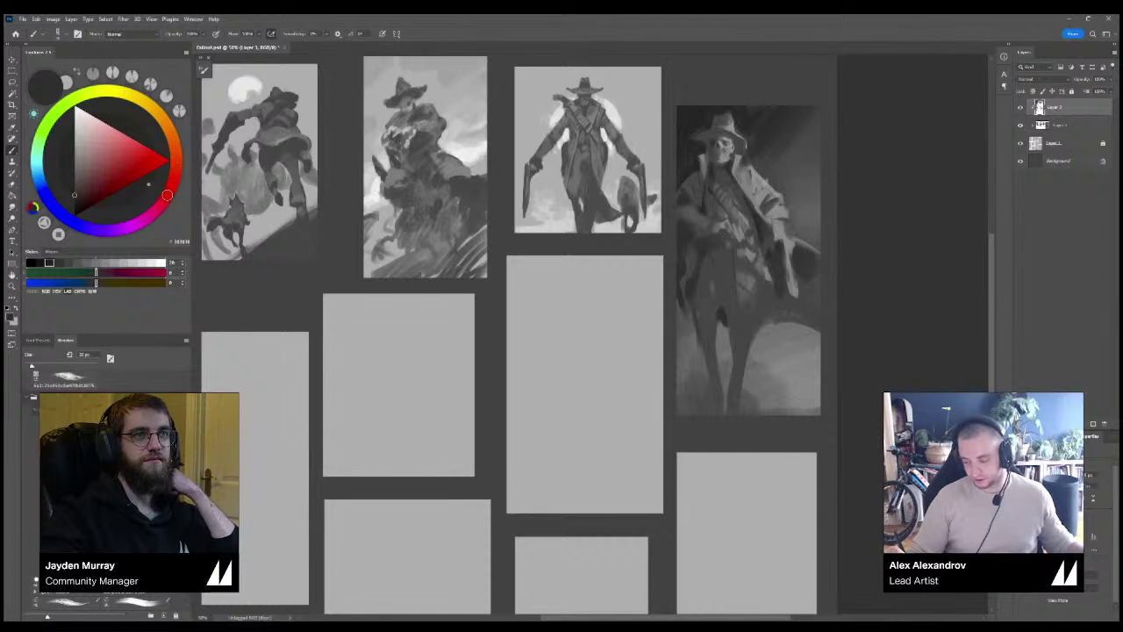
pyautogui.keyDown('alt'); pyautogui.click(804, 288); pyautogui.keyUp('alt')
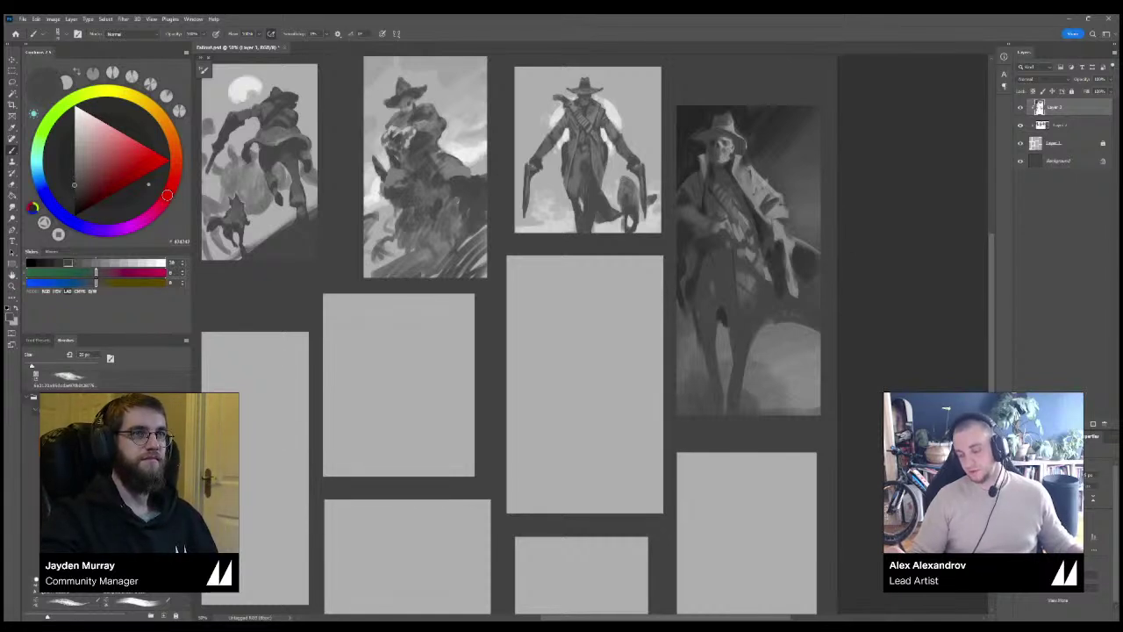
pyautogui.keyDown('alt'); pyautogui.click(779, 279); pyautogui.keyUp('alt')
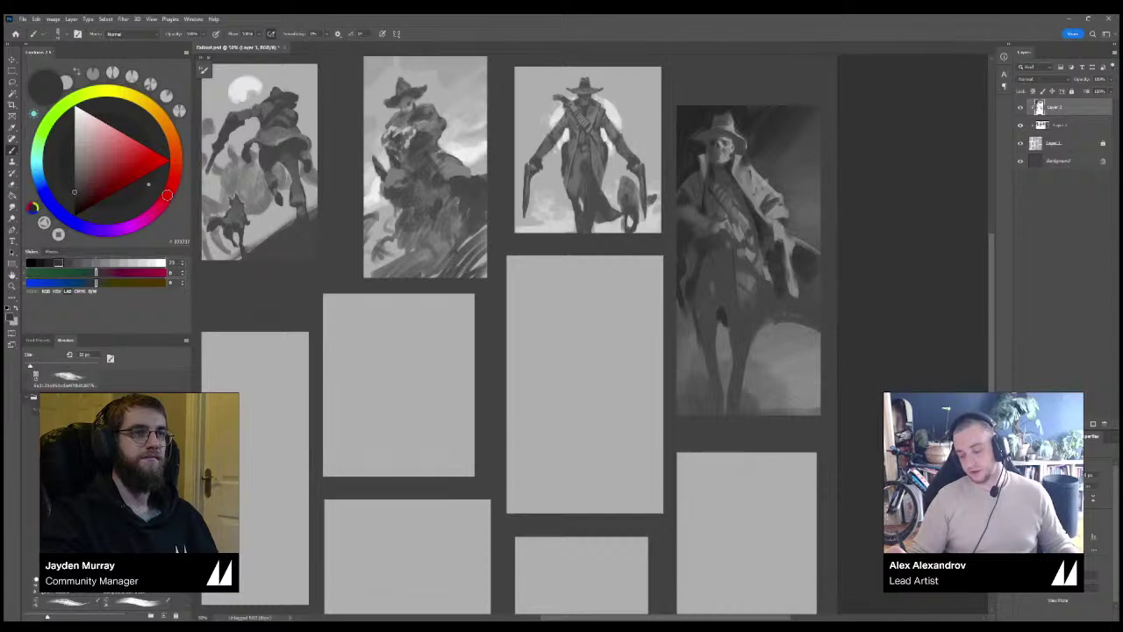
# Retouch the rider's skull face and collar with light and dark greys sampled from them.
pyautogui.moveTo(764, 290); pyautogui.dragTo(695, 345)
pyautogui.keyDown('alt'); pyautogui.click(664, 225); pyautogui.keyUp('alt')
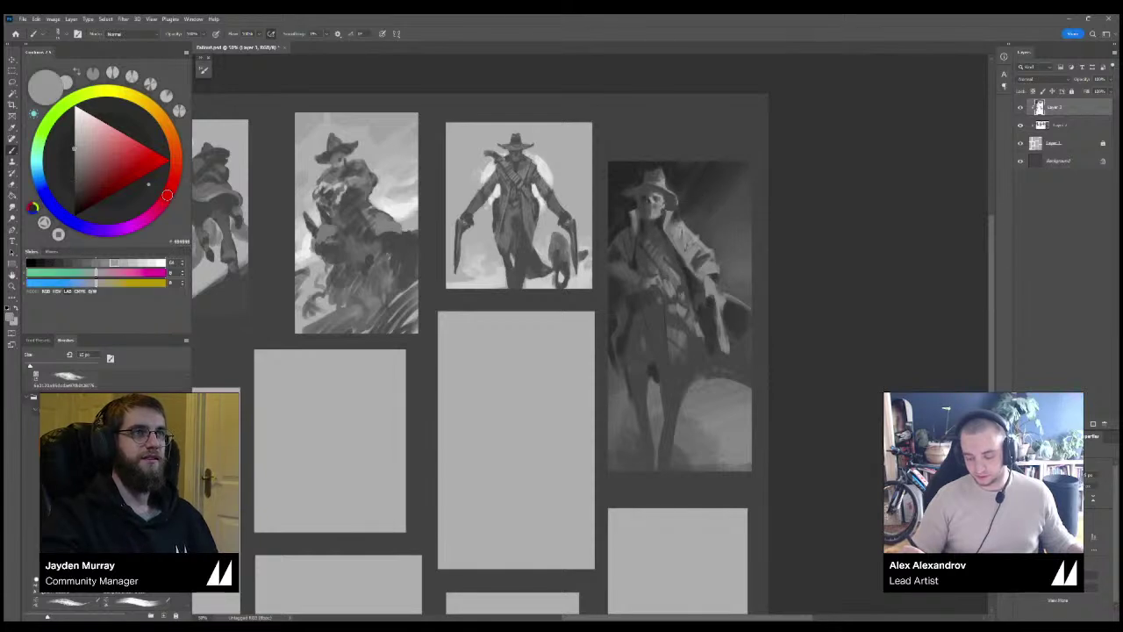
pyautogui.keyDown('alt'); pyautogui.click(658, 235); pyautogui.keyUp('alt')
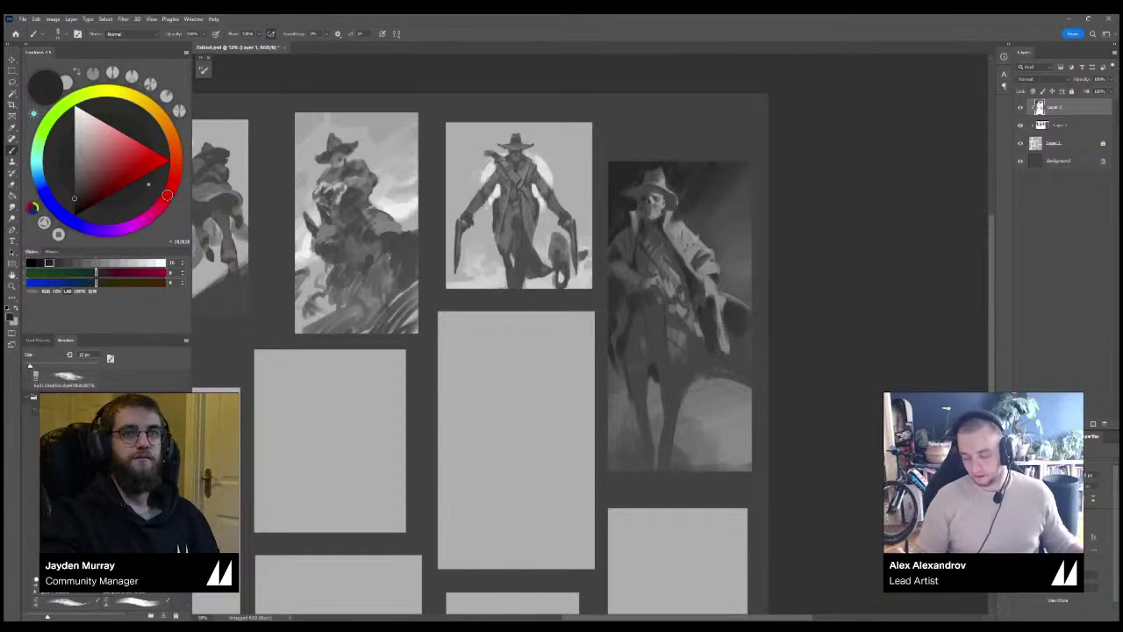
pyautogui.moveTo(664, 255); pyautogui.dragTo(660, 237)
pyautogui.keyDown('alt'); pyautogui.click(658, 220); pyautogui.keyUp('alt')
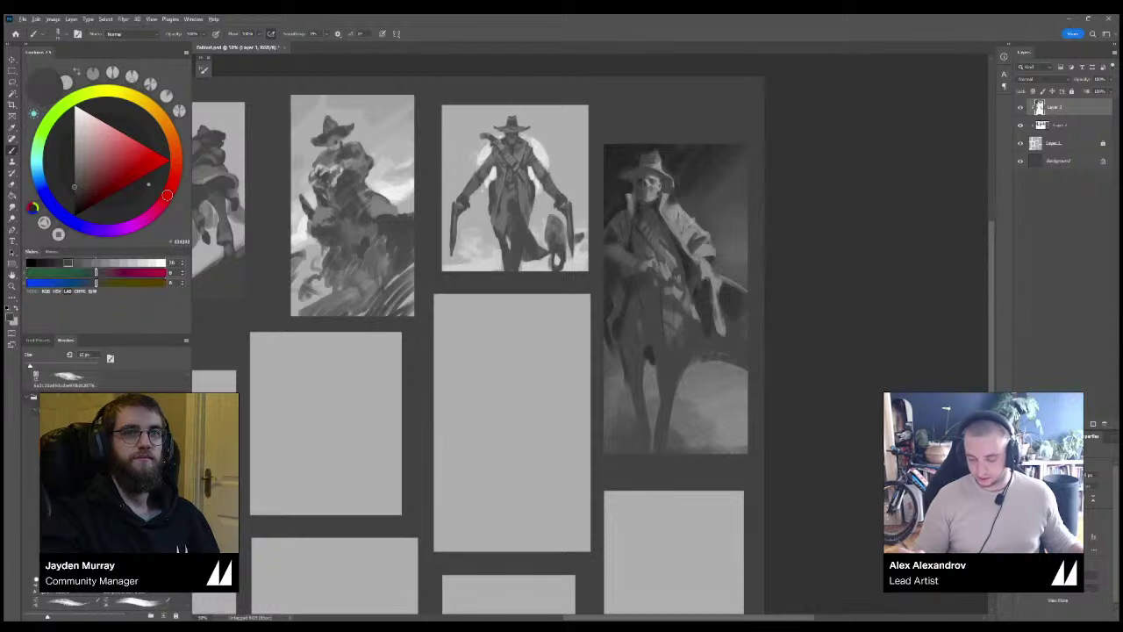
# Retouch the horse's chest and legs in the fourth frame with dark greys sampled from around them.
pyautogui.hotkey('ctrl', '-')
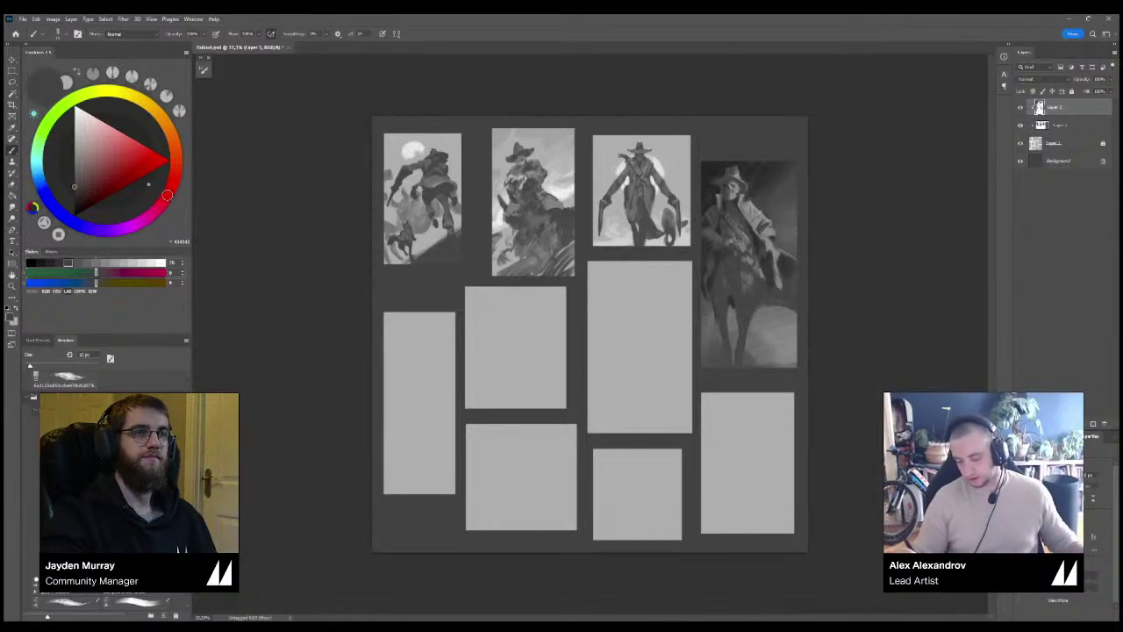
pyautogui.keyDown('alt'); pyautogui.click(742, 294); pyautogui.keyUp('alt')
pyautogui.keyDown('alt'); pyautogui.click(744, 290); pyautogui.keyUp('alt')
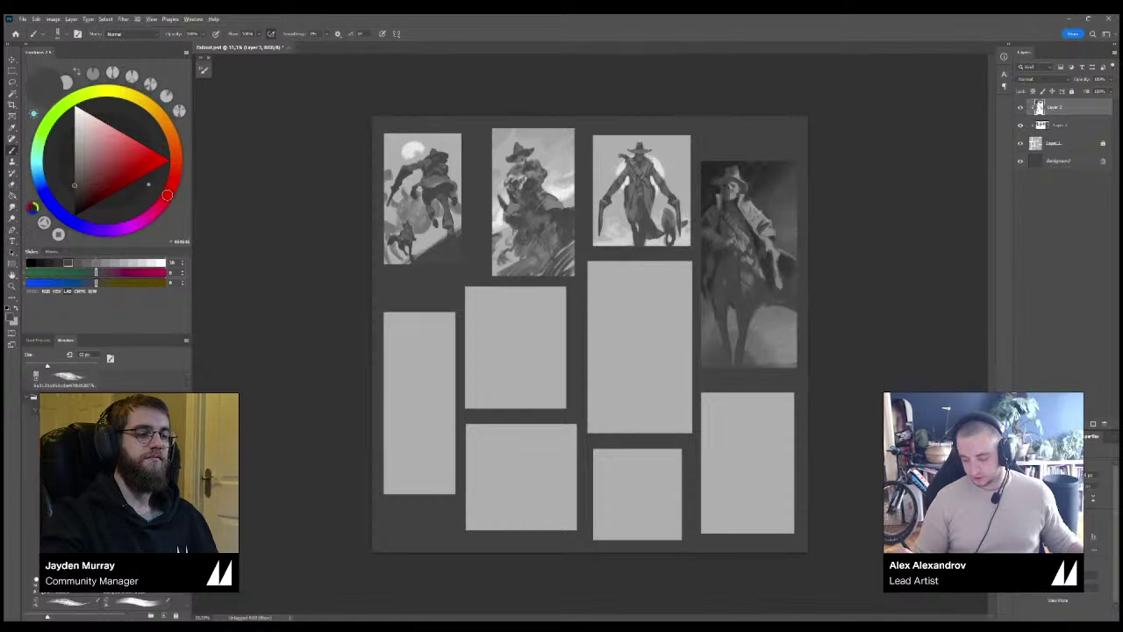
pyautogui.keyDown('alt'); pyautogui.click(765, 340); pyautogui.keyUp('alt')
pyautogui.keyDown('alt'); pyautogui.click(744, 297); pyautogui.keyUp('alt')
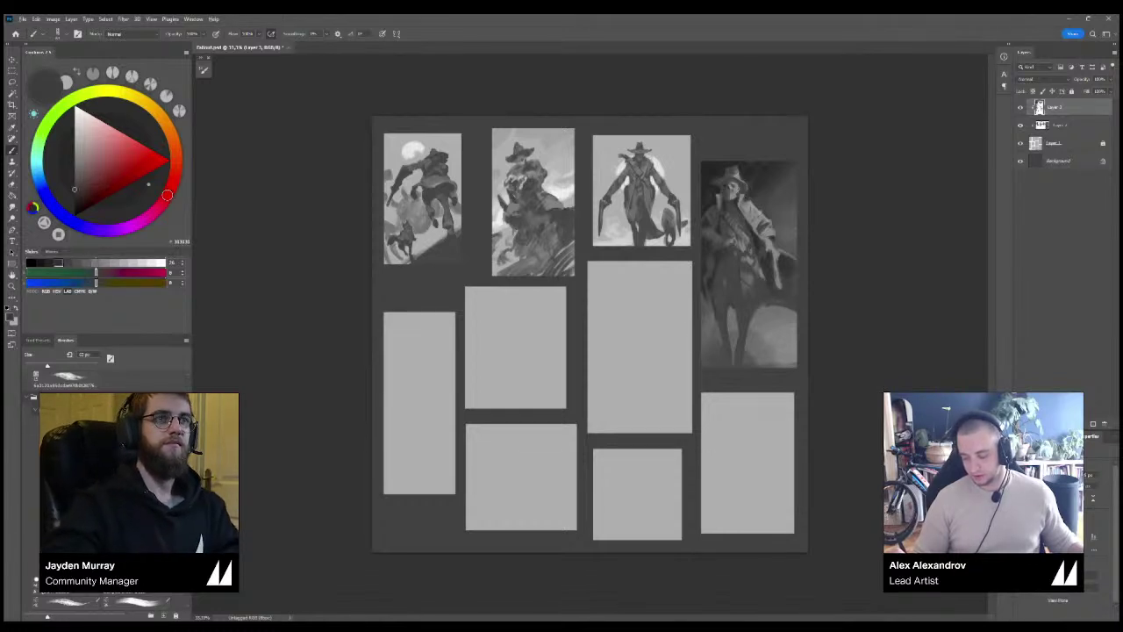
# Check the fourth frame within the whole sheet and darken the painting grey to a lightness of 17.
pyautogui.hotkey('ctrl', '-')
pyautogui.hotkey('ctrl', '+')
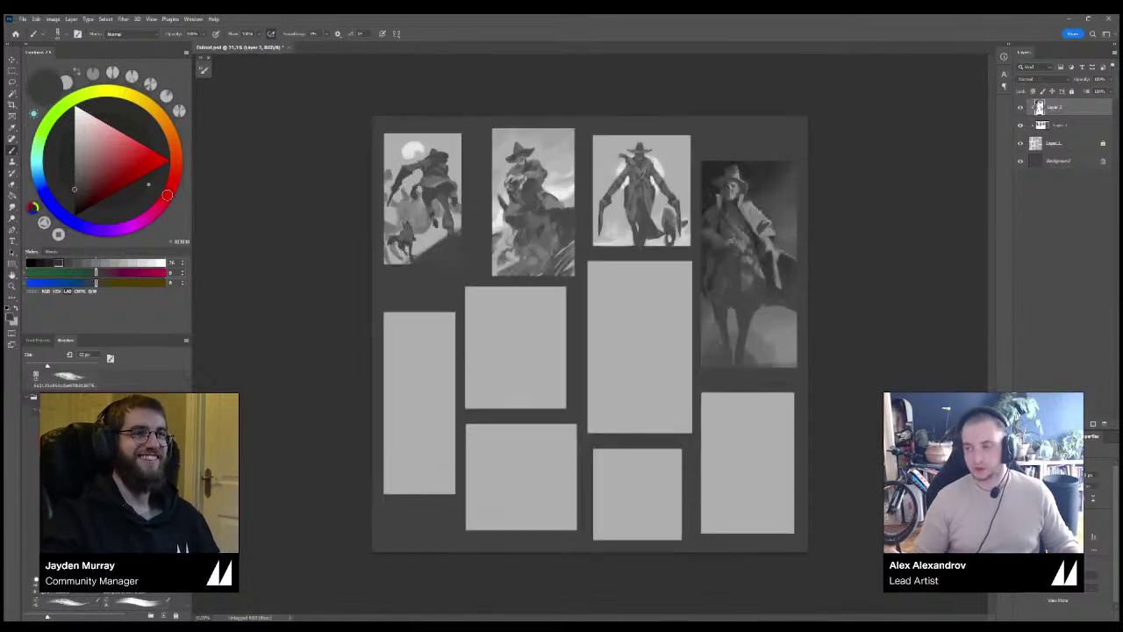
pyautogui.hotkey('ctrl', '+')
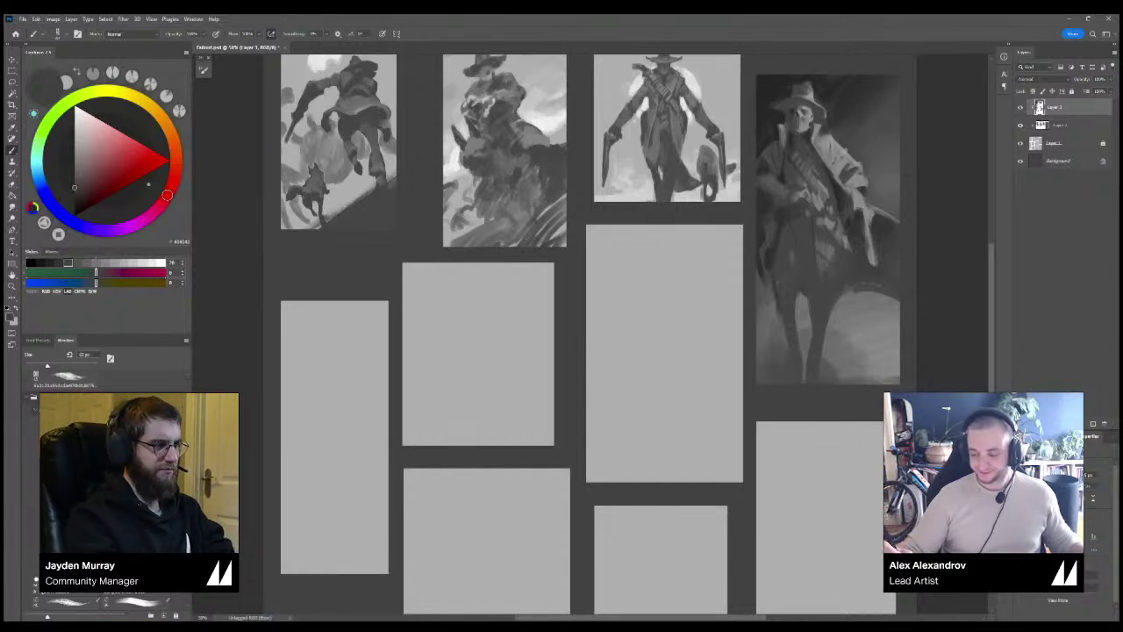
pyautogui.click(49, 263)
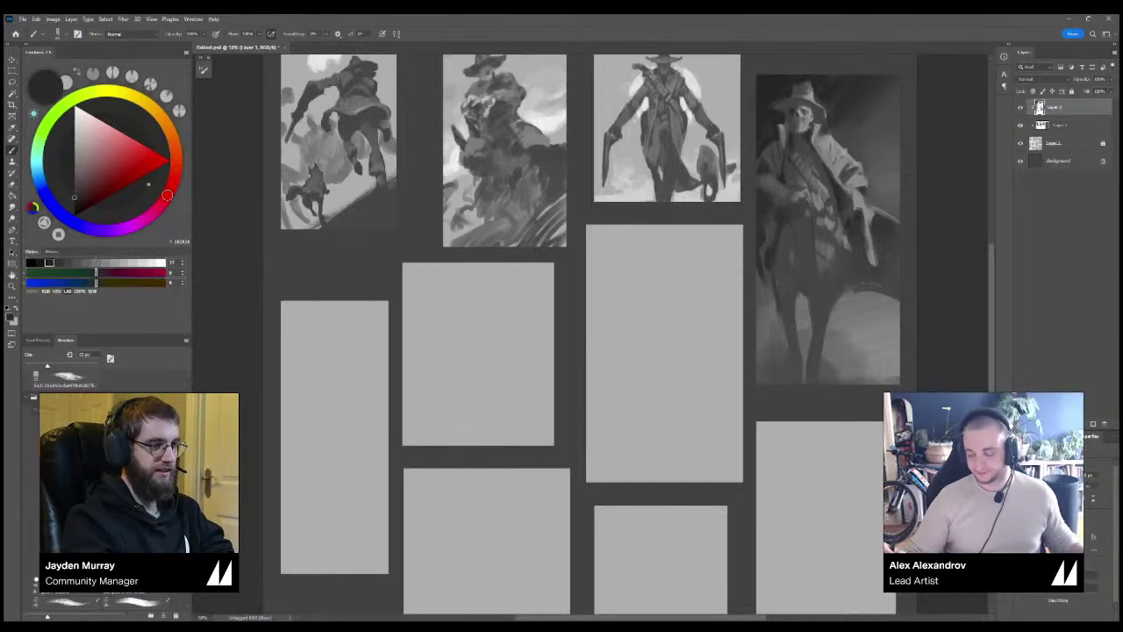
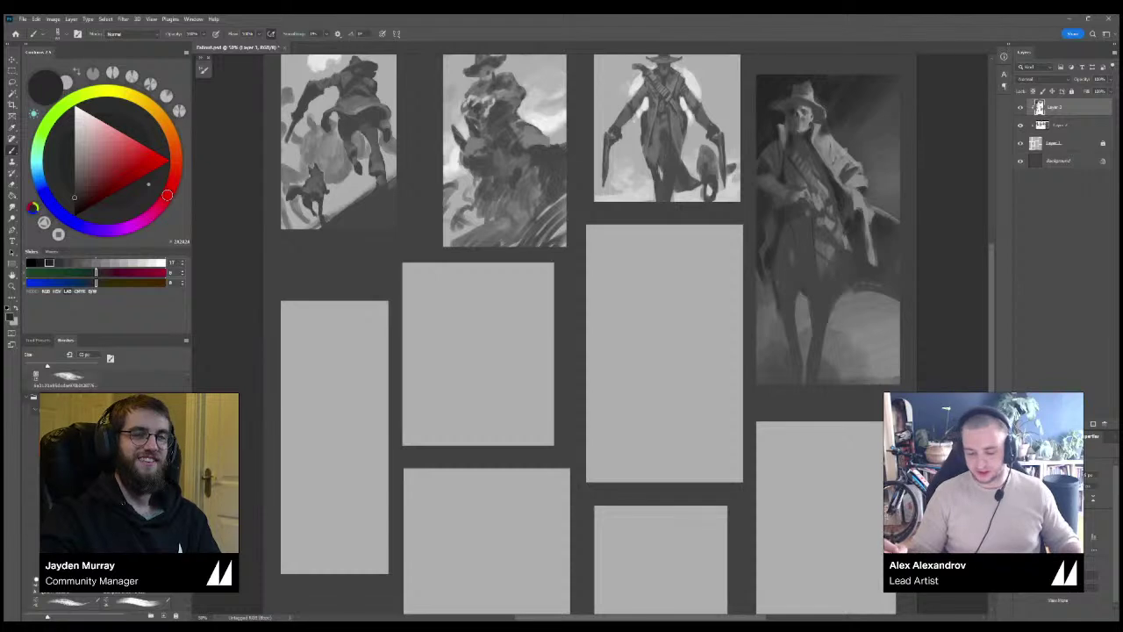
# Examine how the fourth frame's rider reads beside the other thumbnails, both at sheet scale and closer up.
pyautogui.hotkey('ctrl', '-')
pyautogui.hotkey('ctrl', '+')
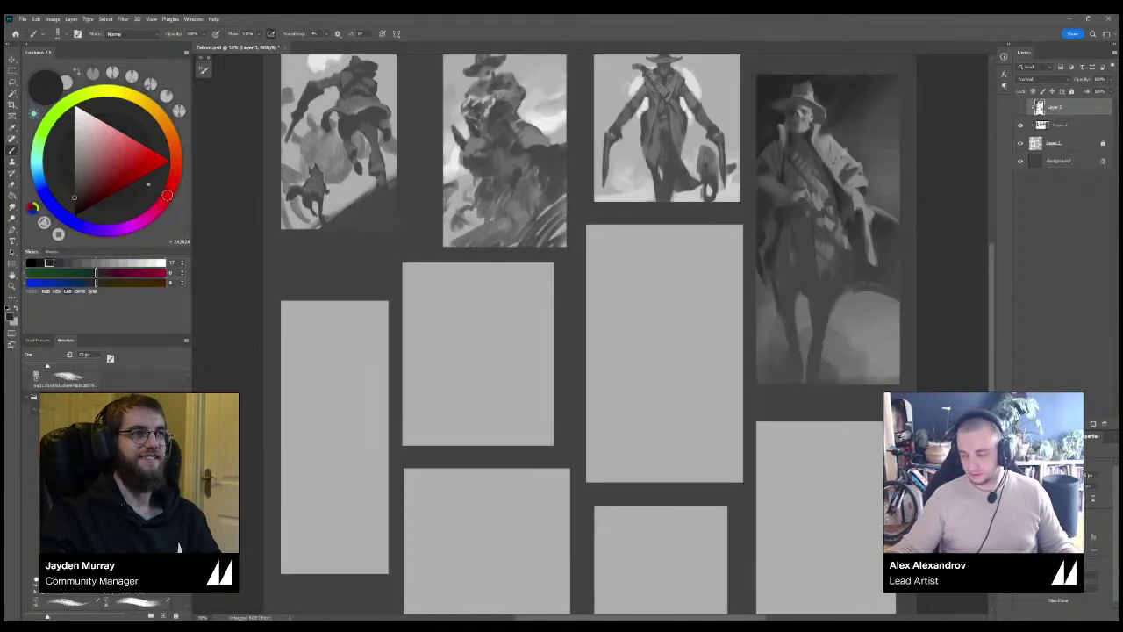
pyautogui.hotkey('ctrl', '0')
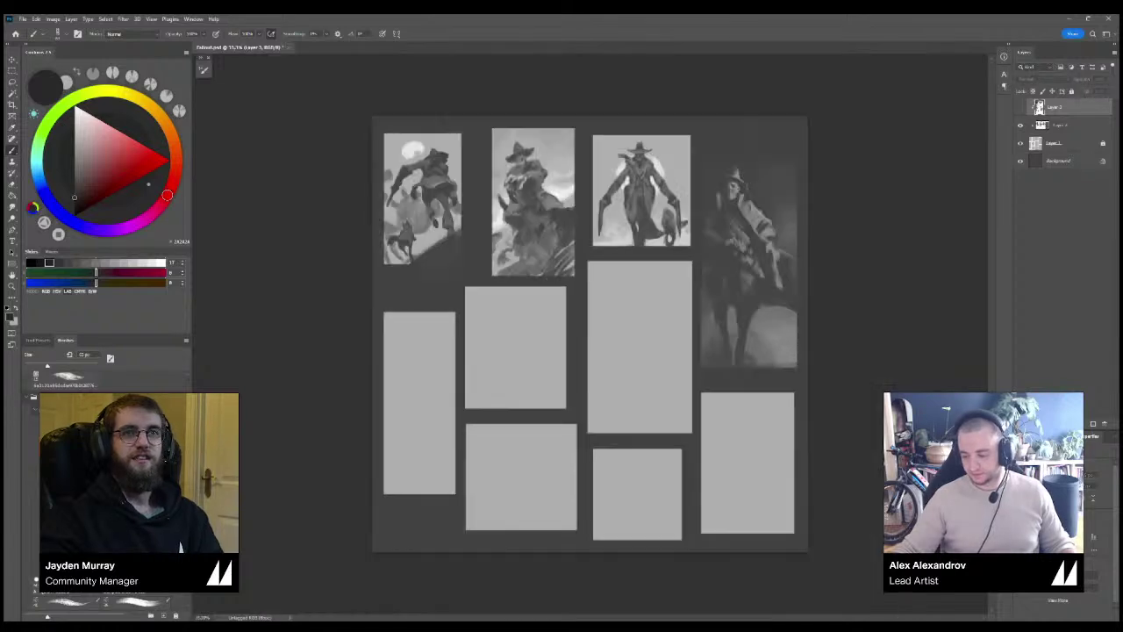
pyautogui.hotkey('ctrl', '-')
pyautogui.hotkey('ctrl', '+')
pyautogui.hotkey('ctrl', '+')
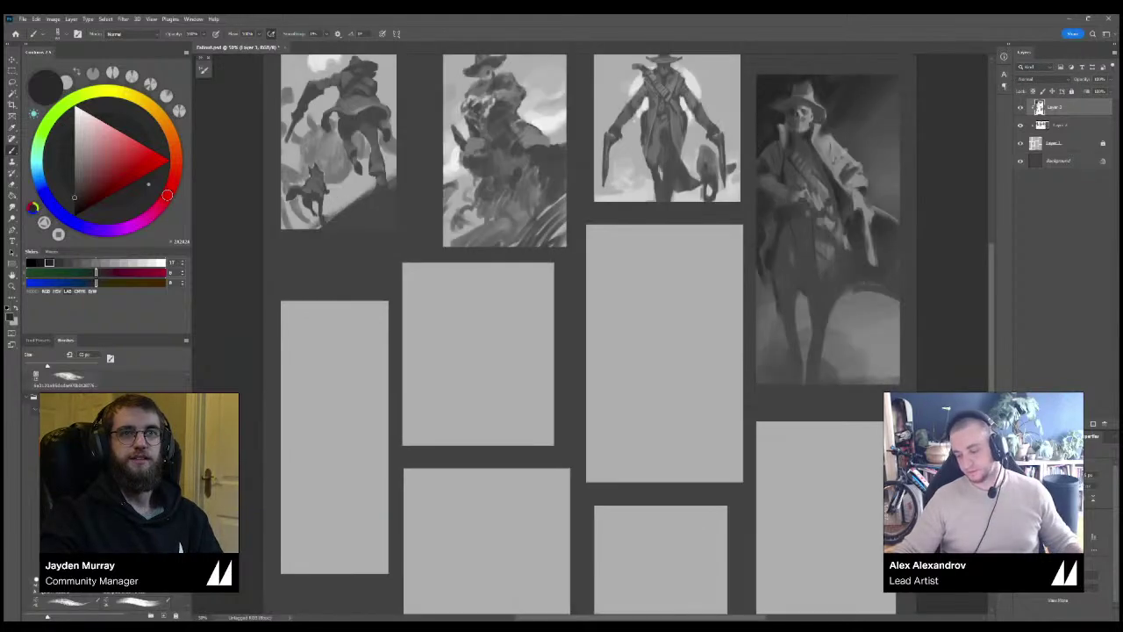
pyautogui.moveTo(702, 263); pyautogui.dragTo(556, 334)
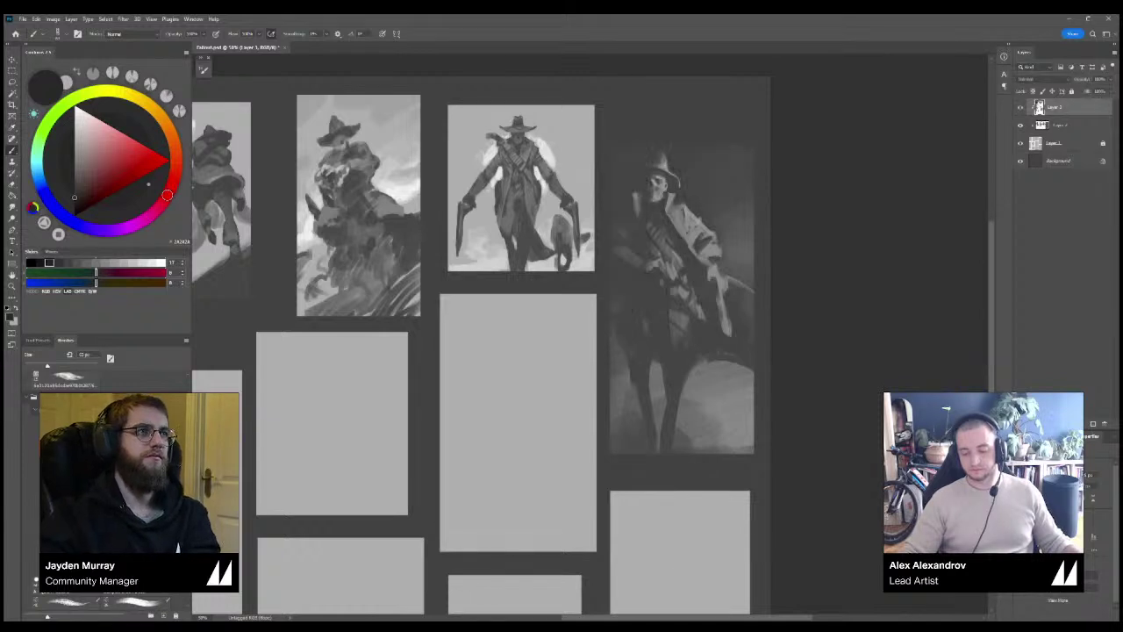
pyautogui.hotkey('ctrl', '-')
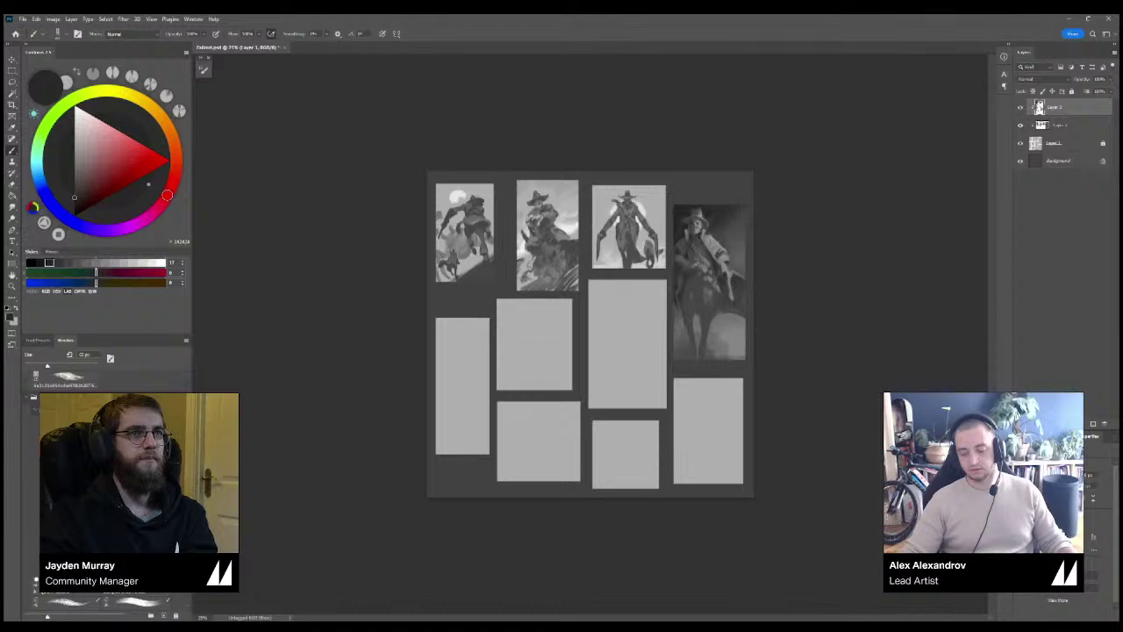
pyautogui.hotkey('ctrl', '+')
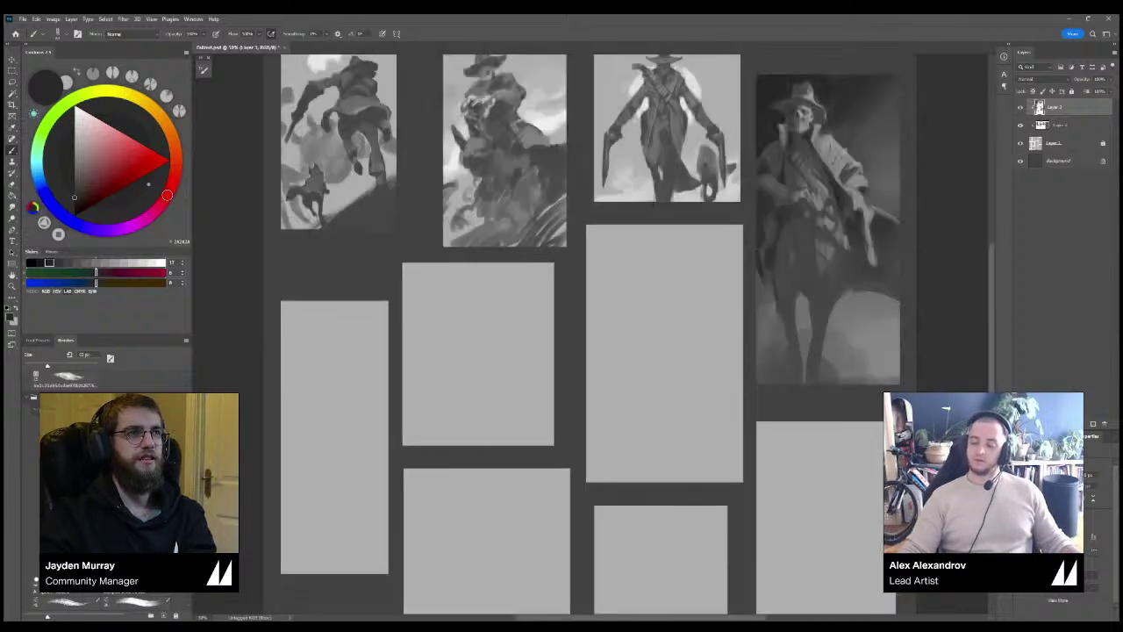
pyautogui.moveTo(628, 298); pyautogui.dragTo(551, 337)
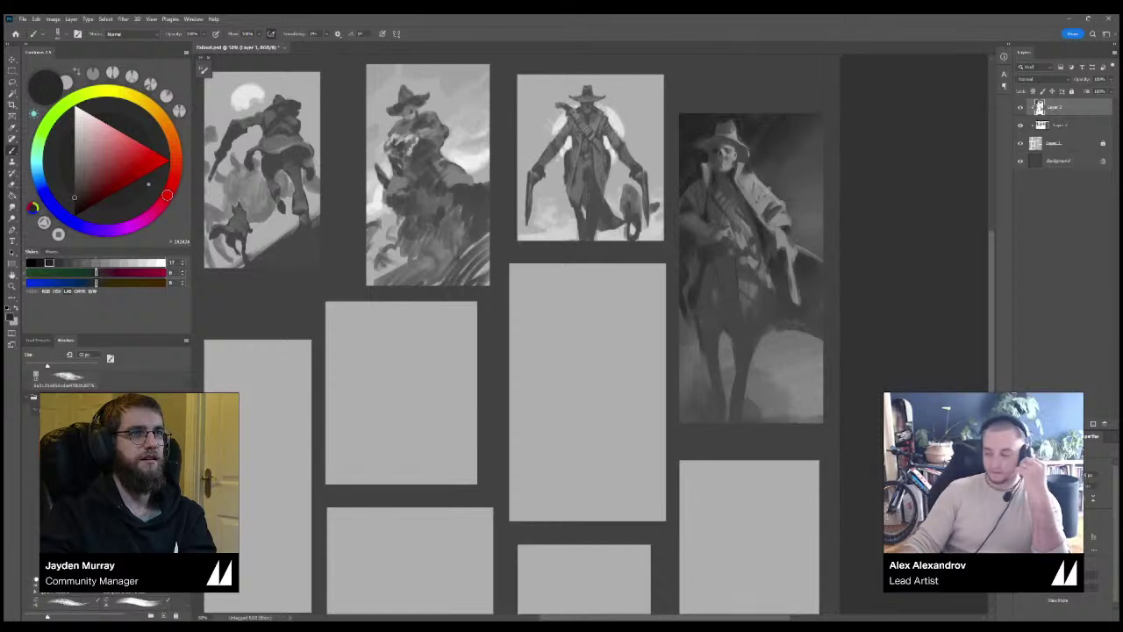
# Compare the fourth frame with and without the top layer's overpaint by toggling that layer's visibility, including at sheet scale.
pyautogui.click(1021, 107)
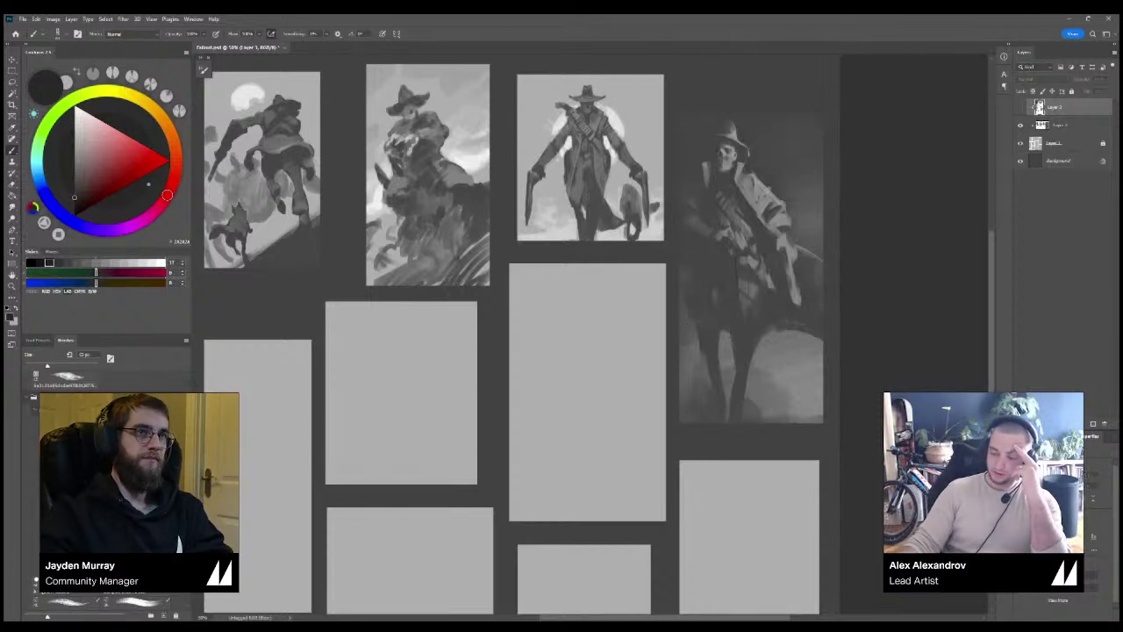
pyautogui.hotkey('ctrl', ',')
pyautogui.hotkey('ctrl', ',')
pyautogui.hotkey('ctrl', ',')
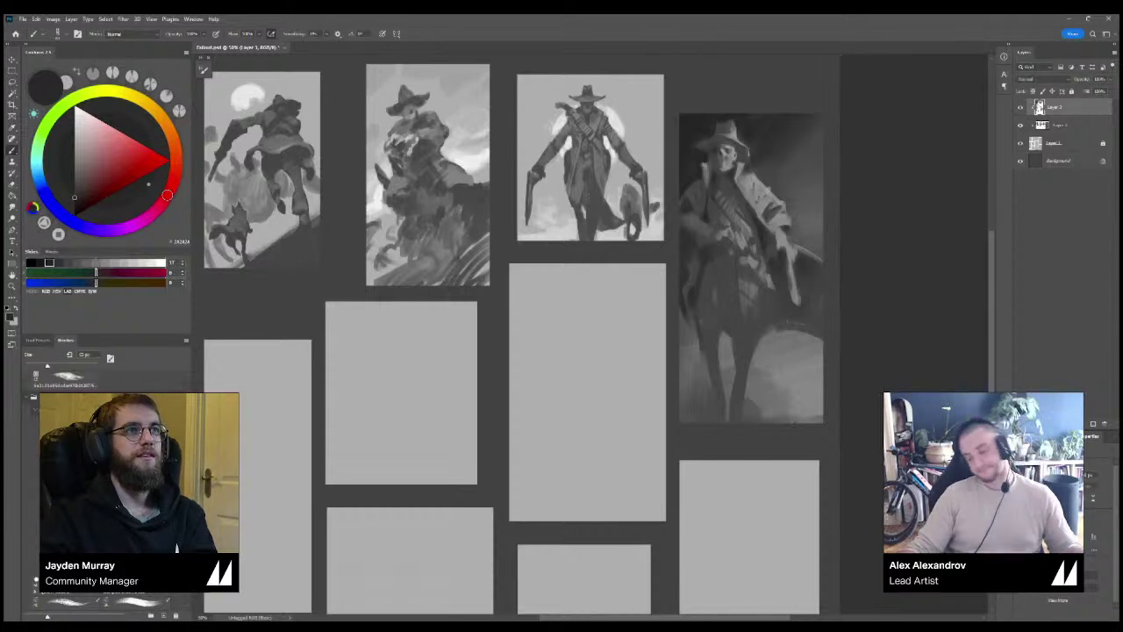
pyautogui.hotkey('ctrl', ',')
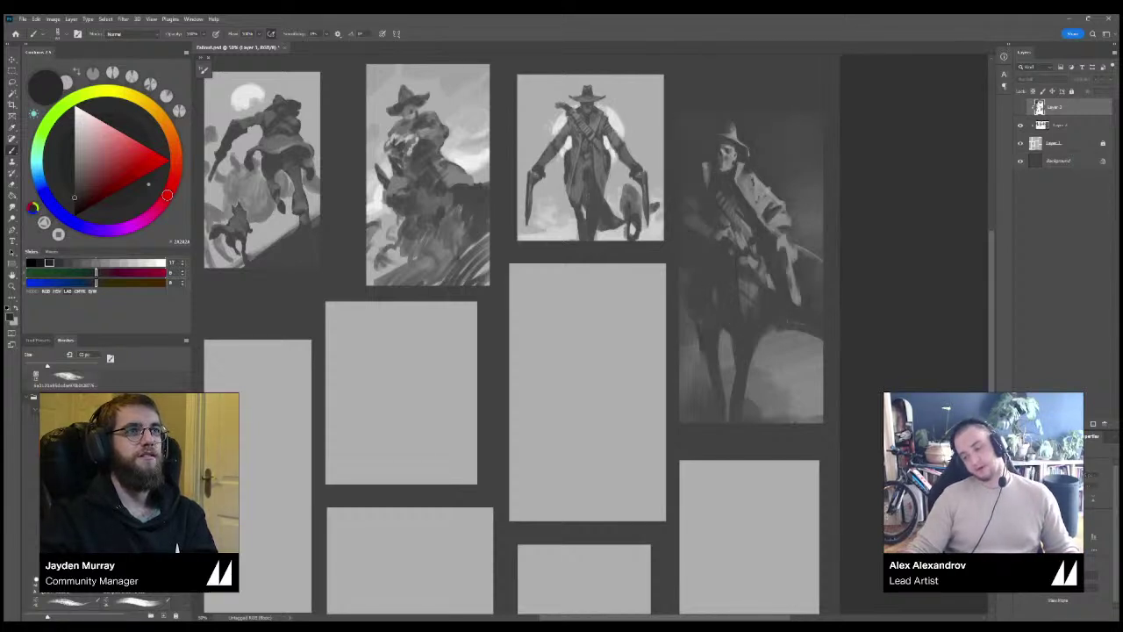
pyautogui.hotkey('ctrl', '-')
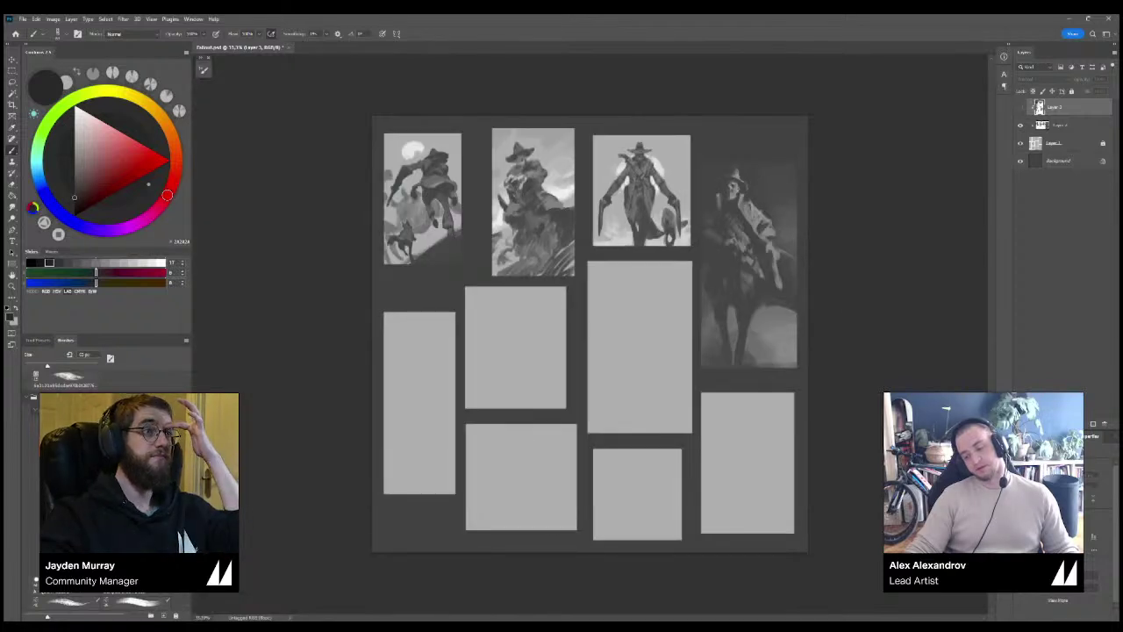
pyautogui.hotkey('ctrl', '-')
pyautogui.hotkey('ctrl', '+')
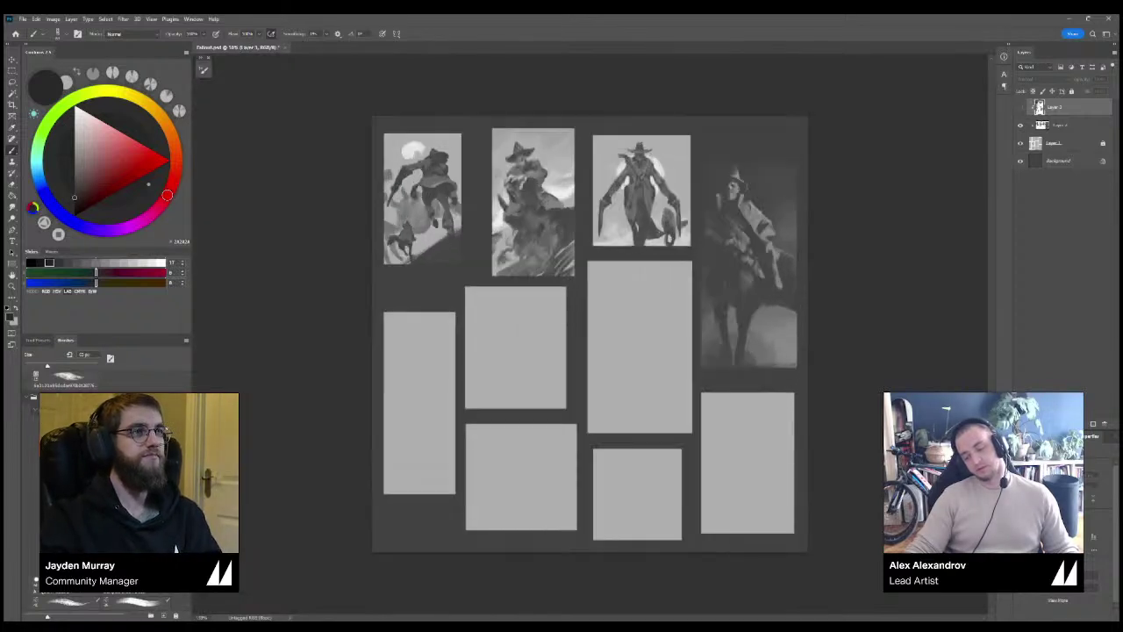
# Compare the dark rider thumbnail with and without the top layer, and merge that layer into the one below.
pyautogui.hotkey('ctrl', '+')
pyautogui.hotkey('ctrl', ',')
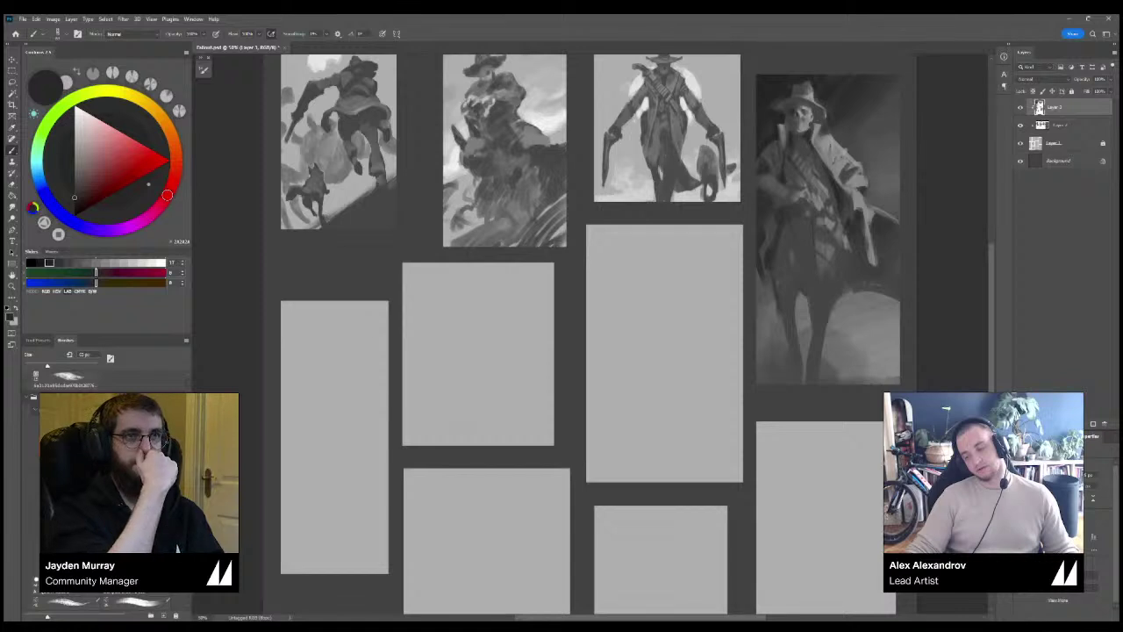
pyautogui.hotkey('ctrl', ',')
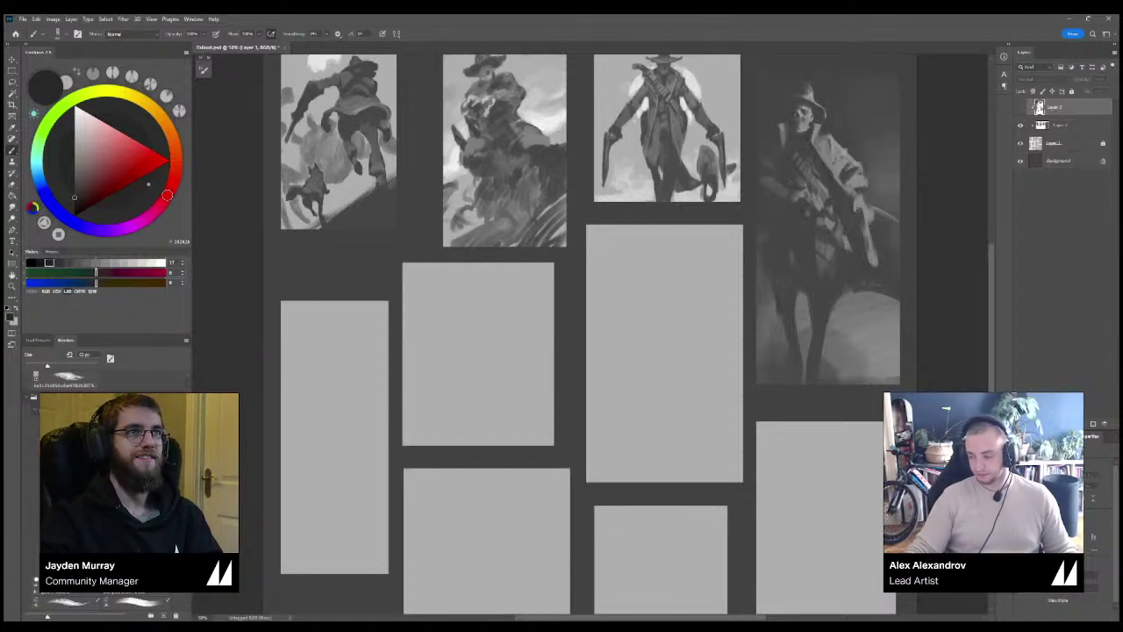
pyautogui.hotkey('ctrl', ',')
pyautogui.hotkey('ctrl', ',')
pyautogui.hotkey('ctrl', ',')
pyautogui.hotkey('ctrl', ',')
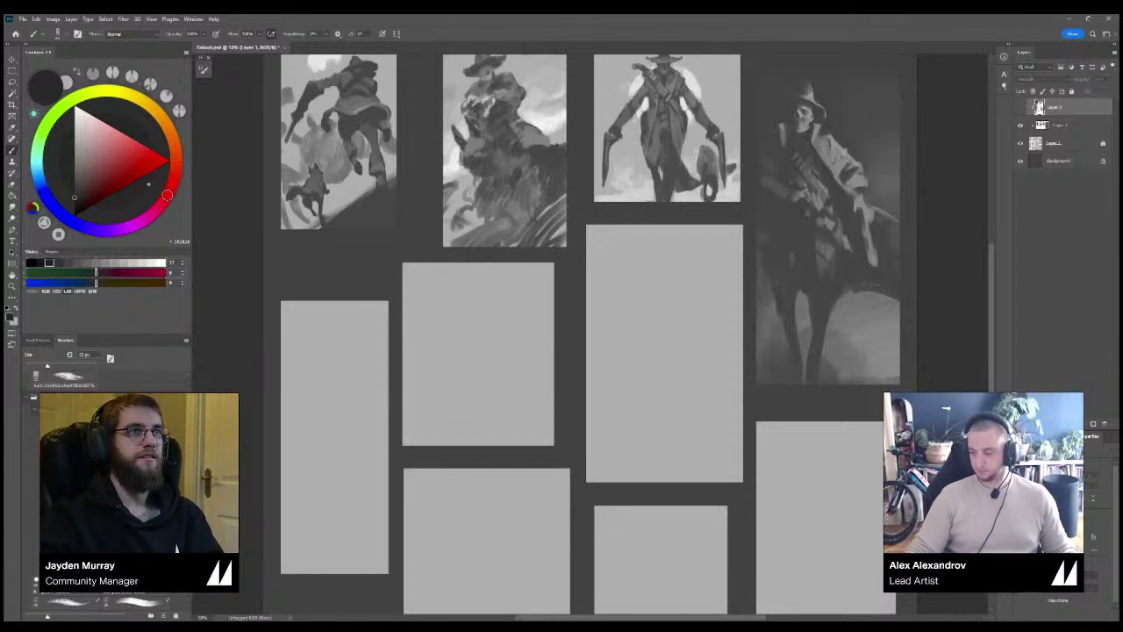
pyautogui.hotkey('ctrl', 'e')
# Add a new layer clipped to the painting below and brush sampled dark grey over the horse's body in the second thumbnail.
pyautogui.moveTo(579, 377); pyautogui.dragTo(637, 277)
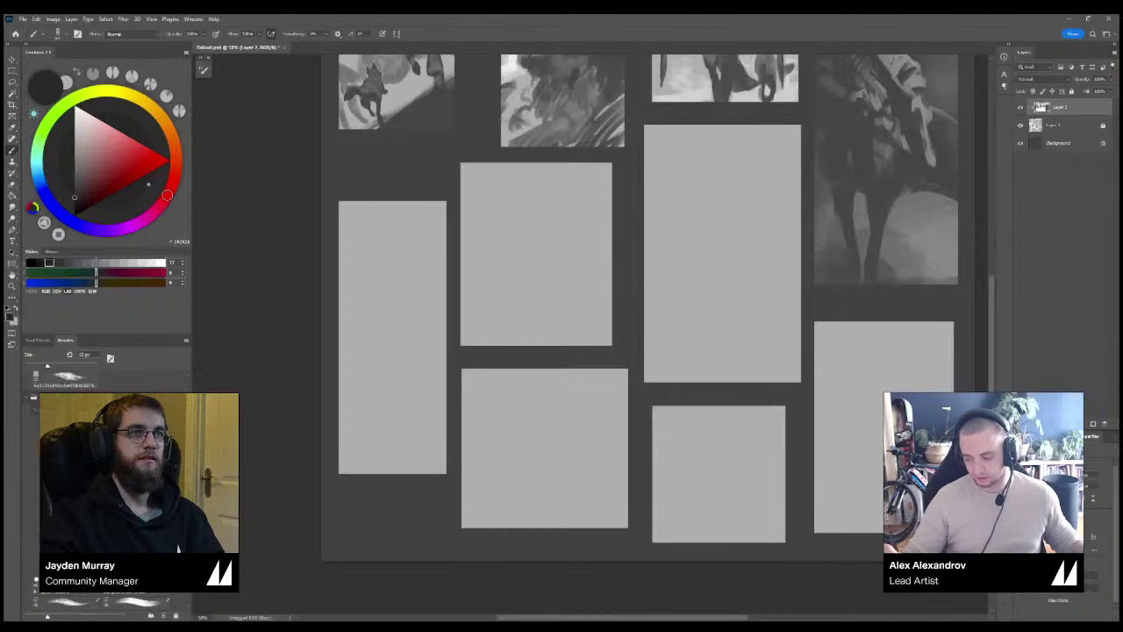
pyautogui.moveTo(597, 289); pyautogui.dragTo(560, 353)
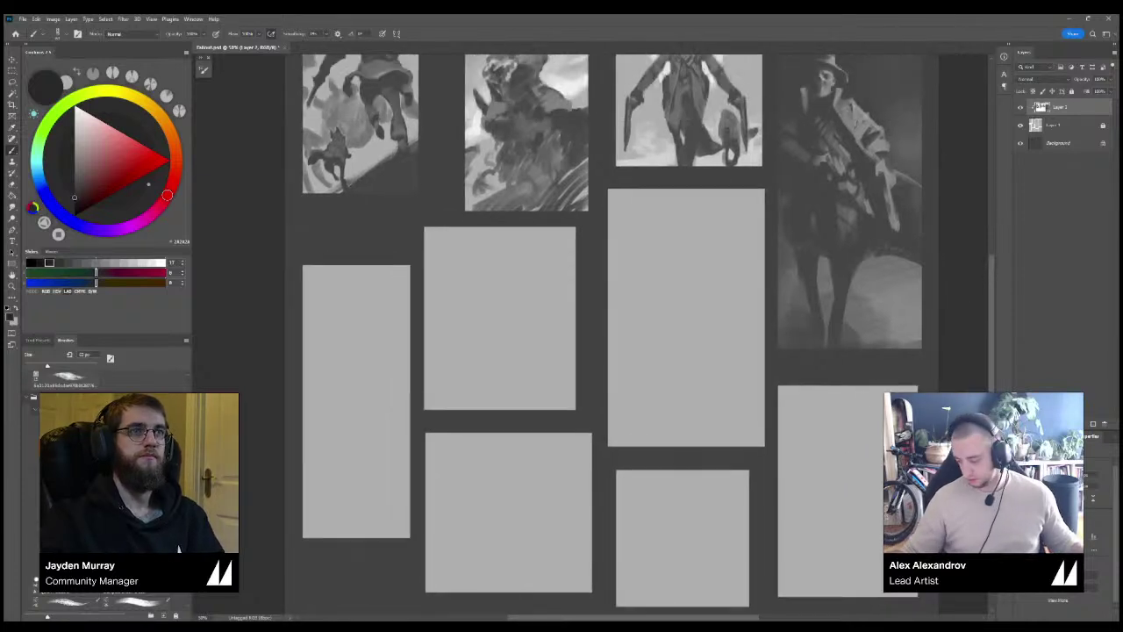
pyautogui.click(1093, 424)
pyautogui.hotkey('ctrl', 'alt', 'g')
pyautogui.moveTo(562, 315); pyautogui.dragTo(570, 355)
pyautogui.keyDown('alt'); pyautogui.click(395, 210); pyautogui.keyUp('alt')
pyautogui.keyDown('alt'); pyautogui.click(566, 159); pyautogui.keyUp('alt')
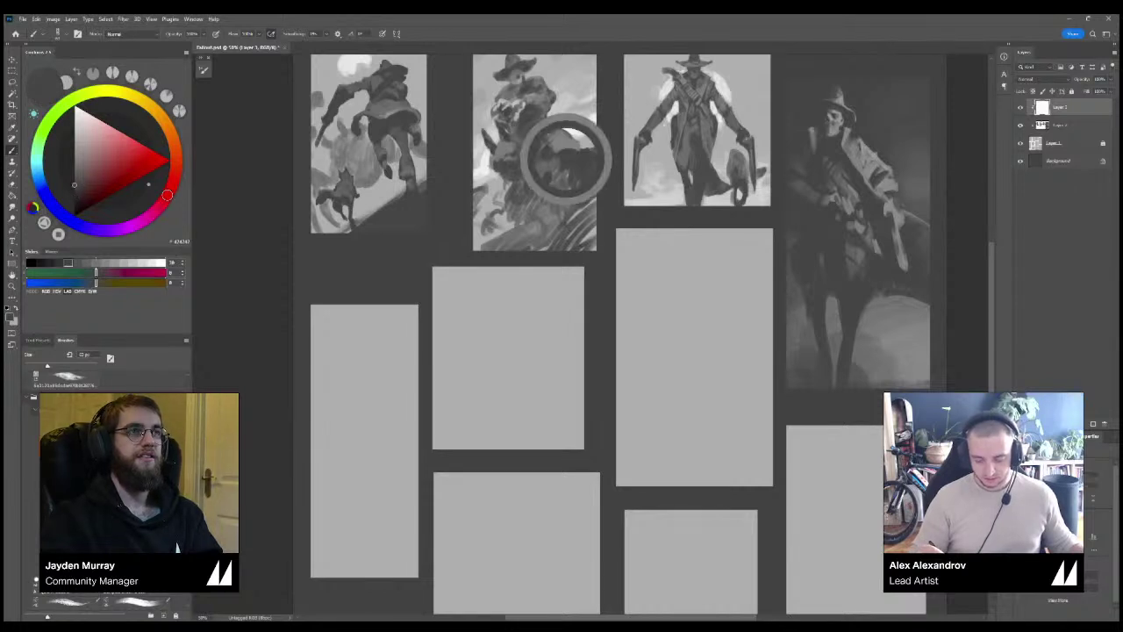
pyautogui.moveTo(540, 161); pyautogui.dragTo(554, 179)
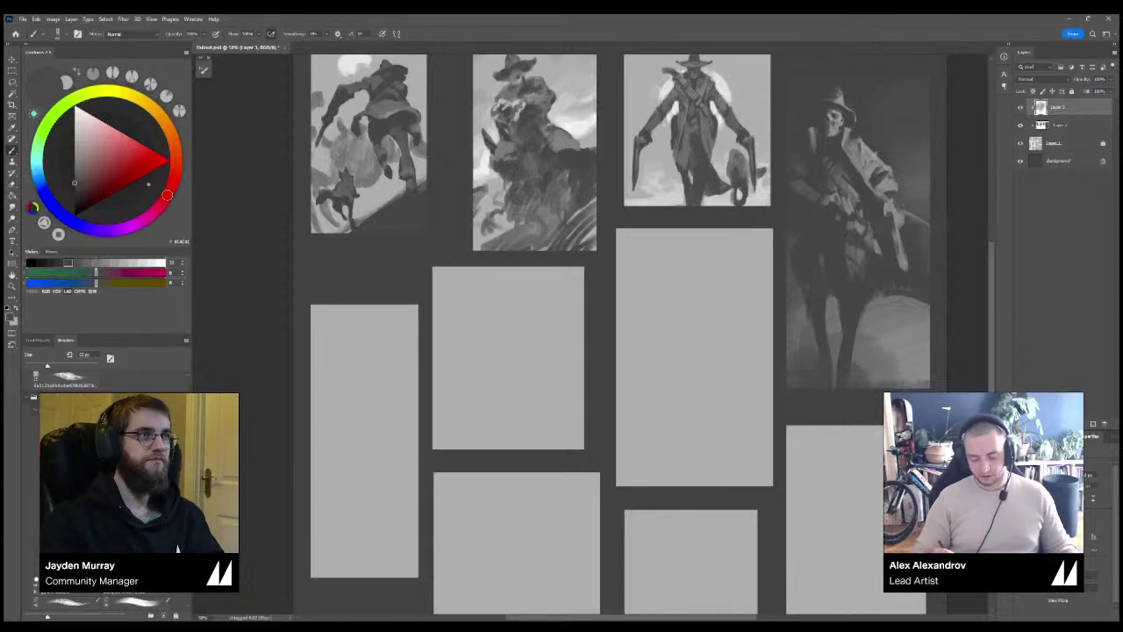
pyautogui.hotkey('ctrl', '-')
pyautogui.hotkey('ctrl', '+')
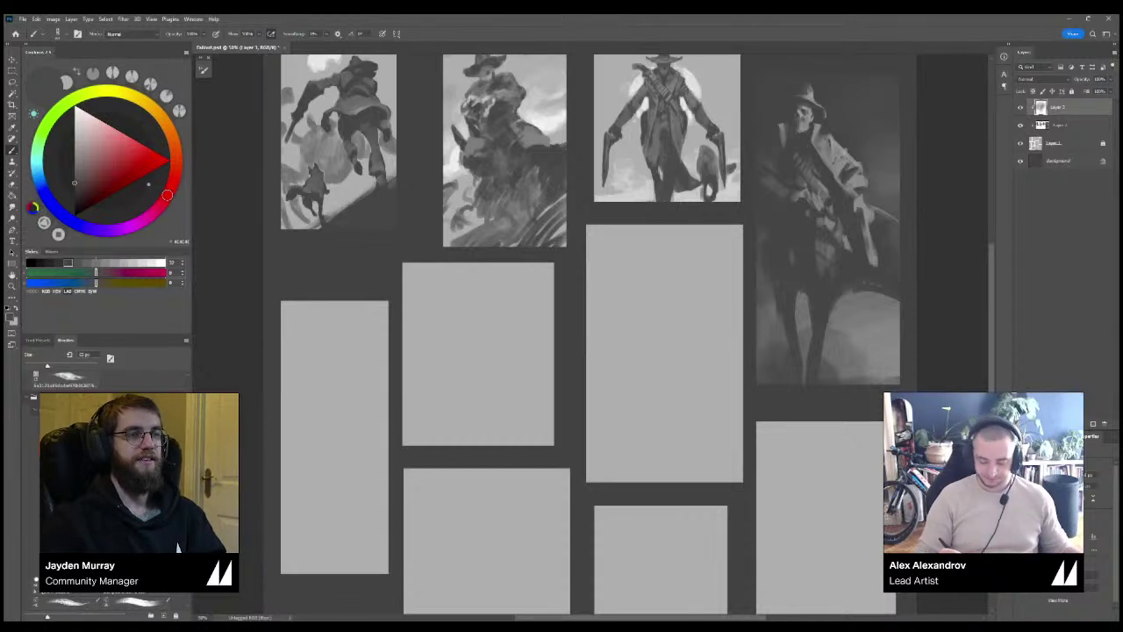
pyautogui.moveTo(465, 396); pyautogui.dragTo(461, 367)
pyautogui.hotkey('ctrl', 'z')
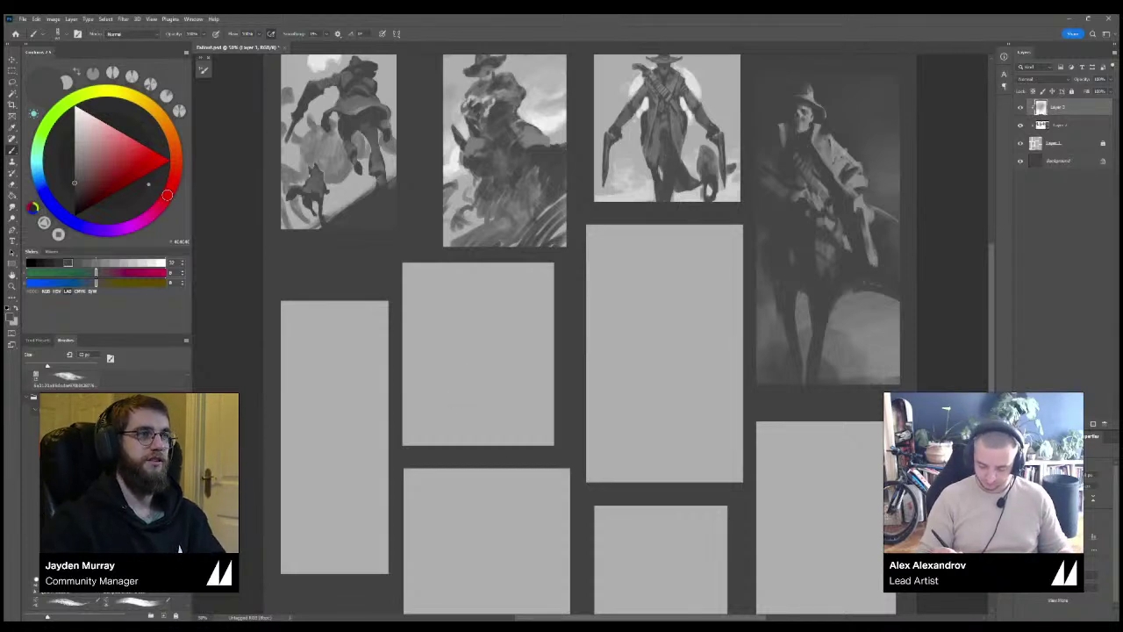
pyautogui.hotkey('ctrl', '+')
pyautogui.hotkey('ctrl', '-')
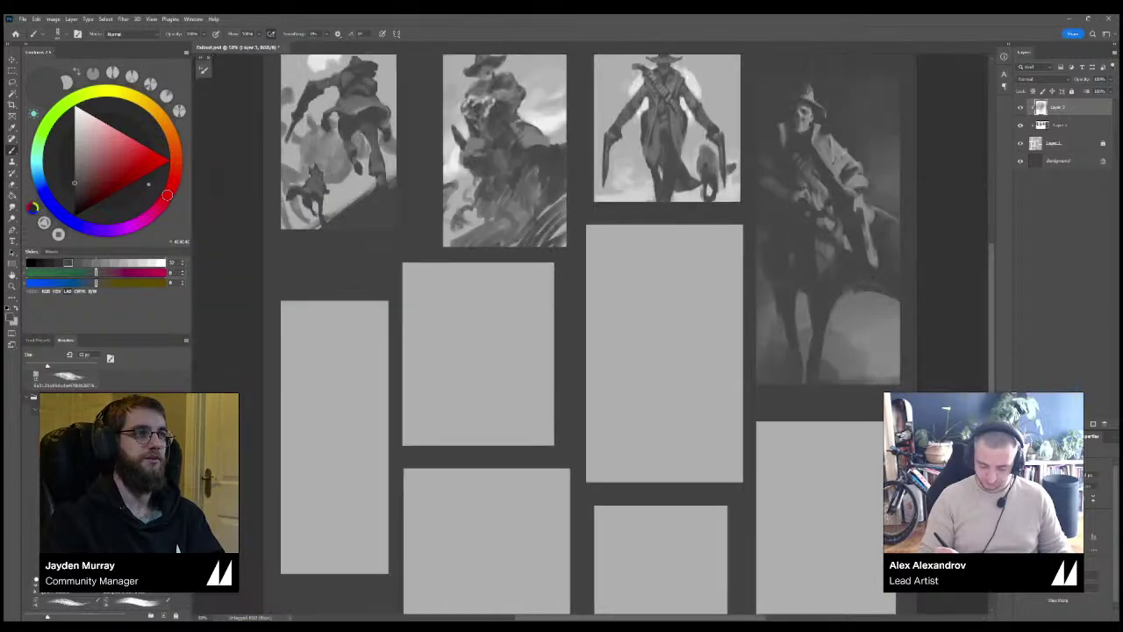
pyautogui.hotkey('ctrl', '-')
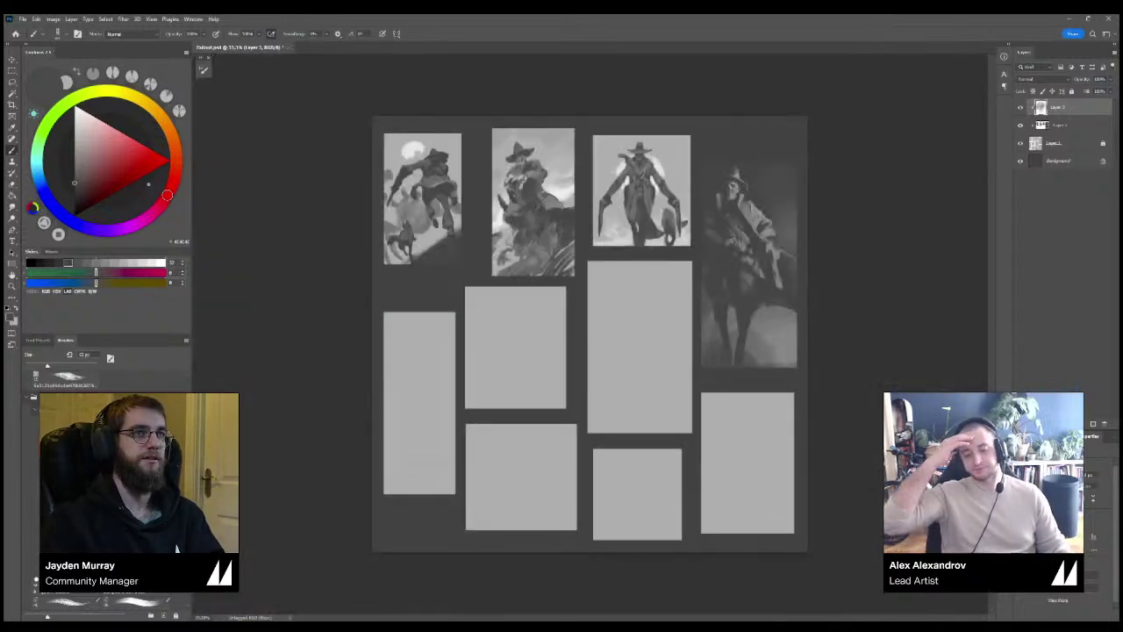
pyautogui.hotkey('ctrl', '+')
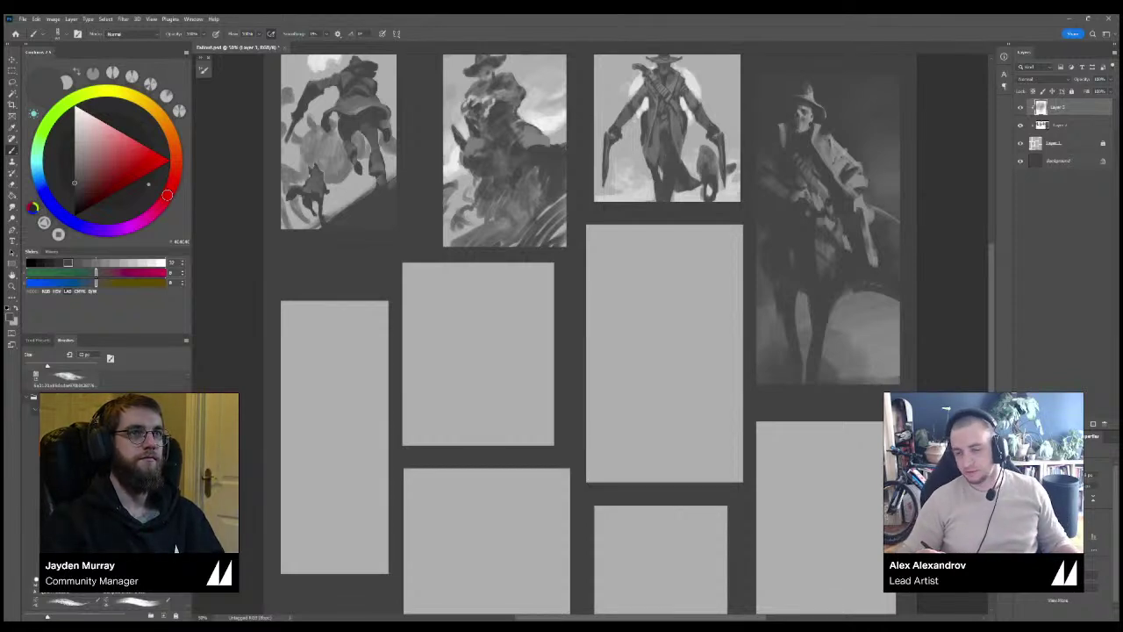
pyautogui.hotkey('ctrl', '-')
pyautogui.hotkey('ctrl', '+')
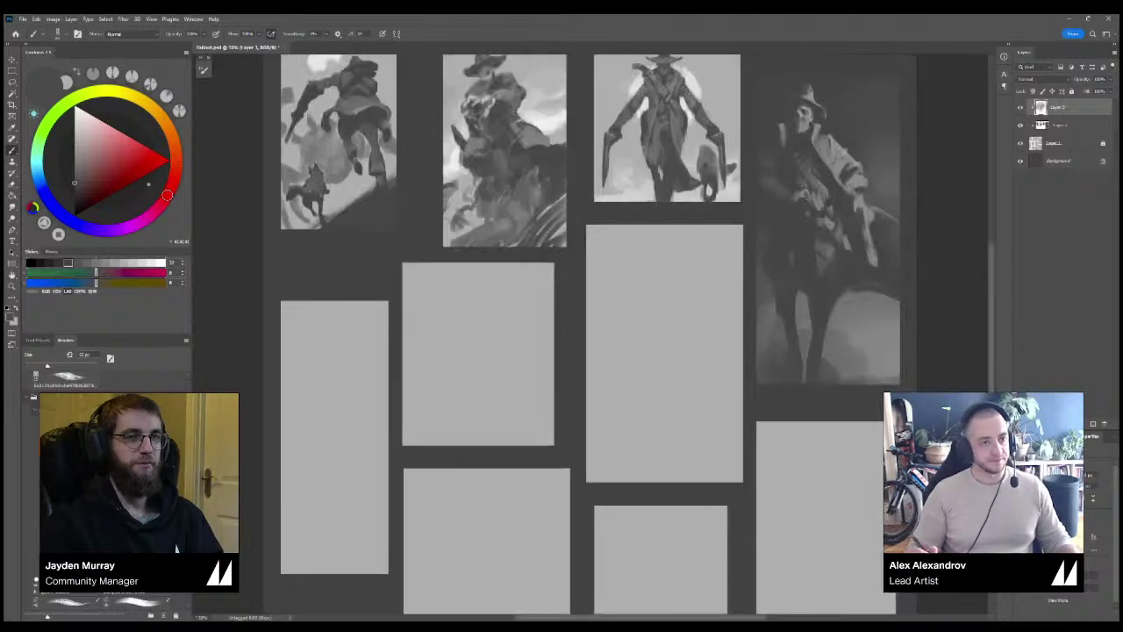
pyautogui.moveTo(476, 372)
pyautogui.mouseDown()
pyautogui.moveTo(494, 325)
pyautogui.moveTo(493, 335)
pyautogui.moveTo(524, 303)
pyautogui.mouseUp()
pyautogui.hotkey('ctrl', 'z')
pyautogui.moveTo(441, 386)
pyautogui.mouseDown()
pyautogui.moveTo(473, 379)
pyautogui.moveTo(497, 341)
pyautogui.moveTo(523, 331)
pyautogui.mouseUp()
pyautogui.hotkey('ctrl', 'z')
# Block in a dark rocky slope rising to the right in the upper empty frame of the second column.
pyautogui.moveTo(423, 383)
pyautogui.mouseDown()
pyautogui.moveTo(570, 307)
pyautogui.moveTo(526, 386)
pyautogui.mouseUp()
pyautogui.moveTo(570, 340)
pyautogui.mouseDown()
pyautogui.moveTo(542, 396)
pyautogui.moveTo(479, 395)
pyautogui.mouseUp()
pyautogui.moveTo(521, 340); pyautogui.dragTo(451, 395)
pyautogui.moveTo(474, 357)
pyautogui.mouseDown()
pyautogui.moveTo(425, 396)
pyautogui.moveTo(486, 340)
pyautogui.moveTo(571, 303)
pyautogui.moveTo(506, 396)
pyautogui.moveTo(520, 397)
pyautogui.moveTo(501, 398)
pyautogui.mouseUp()
pyautogui.moveTo(471, 332)
pyautogui.mouseDown()
pyautogui.moveTo(475, 345)
pyautogui.moveTo(532, 331)
pyautogui.moveTo(566, 309)
pyautogui.mouseUp()
pyautogui.keyDown('alt'); pyautogui.click(493, 317); pyautogui.keyUp('alt')
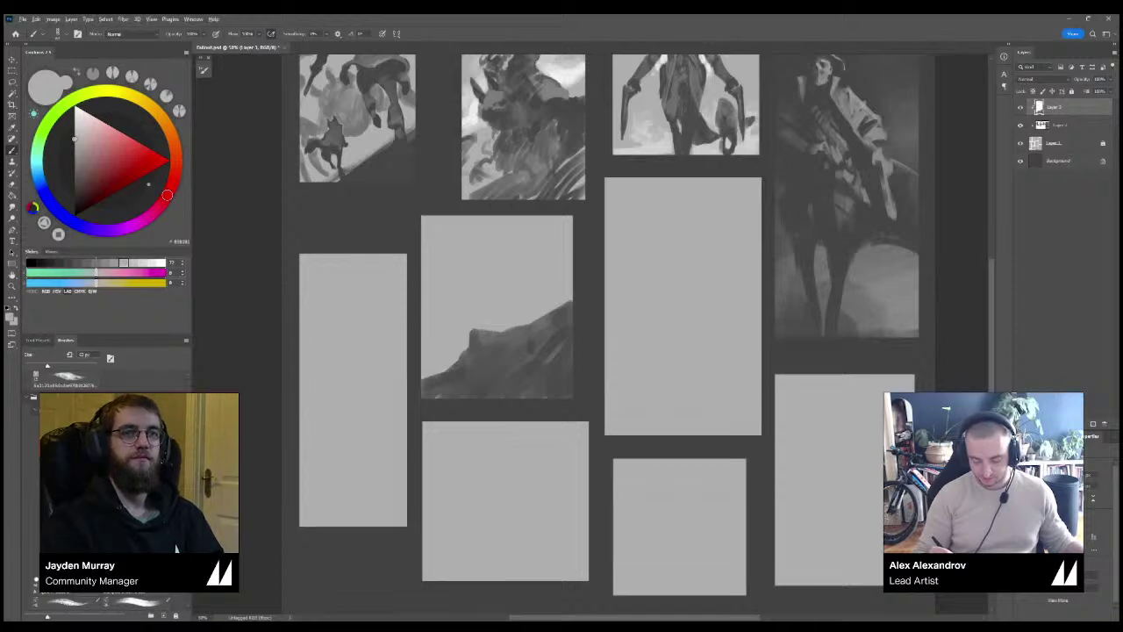
# Block in a seated figure's lower body and torso on the slope with a mid-grey sampled from the rocks.
pyautogui.keyDown('alt'); pyautogui.click(502, 337); pyautogui.keyUp('alt')
pyautogui.moveTo(495, 328)
pyautogui.mouseDown()
pyautogui.moveTo(519, 323)
pyautogui.moveTo(519, 300)
pyautogui.moveTo(508, 327)
pyautogui.moveTo(531, 307)
pyautogui.moveTo(531, 263)
pyautogui.moveTo(527, 295)
pyautogui.moveTo(562, 307)
pyautogui.mouseUp()
pyautogui.hotkey('ctrl', 'z')
pyautogui.hotkey('ctrl', 'z')
pyautogui.moveTo(511, 316)
pyautogui.mouseDown()
pyautogui.moveTo(517, 326)
pyautogui.moveTo(524, 298)
pyautogui.moveTo(496, 328)
pyautogui.mouseUp()
pyautogui.press('[')
pyautogui.press('[')
pyautogui.press('[')
pyautogui.press('[')
pyautogui.press('[')
pyautogui.press('[')
pyautogui.press('[')
pyautogui.press('[')
pyautogui.press('[')
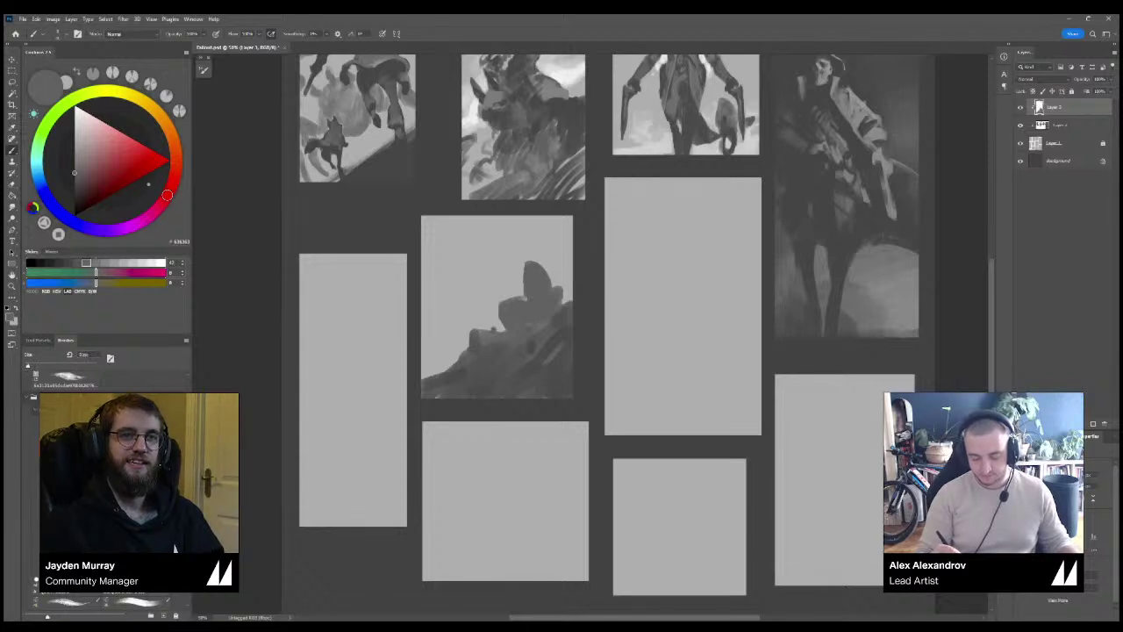
# Paint the seated figure's head, wide-brimmed hat and forward-reaching arm with a small brush.
pyautogui.press(']')
pyautogui.moveTo(506, 256)
pyautogui.mouseDown()
pyautogui.moveTo(543, 248)
pyautogui.moveTo(507, 258)
pyautogui.moveTo(524, 268)
pyautogui.moveTo(527, 250)
pyautogui.mouseUp()
pyautogui.hotkey('ctrl', 'z')
pyautogui.hotkey('ctrl', 'z')
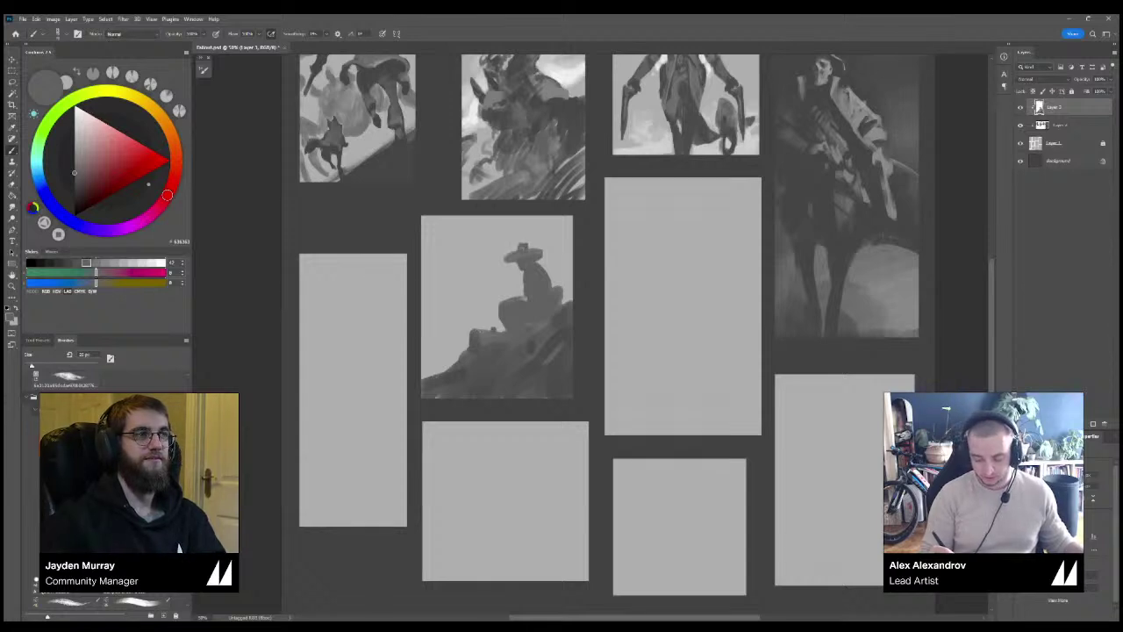
pyautogui.moveTo(515, 275)
pyautogui.mouseDown()
pyautogui.moveTo(508, 299)
pyautogui.moveTo(519, 277)
pyautogui.moveTo(523, 293)
pyautogui.moveTo(559, 285)
pyautogui.mouseUp()
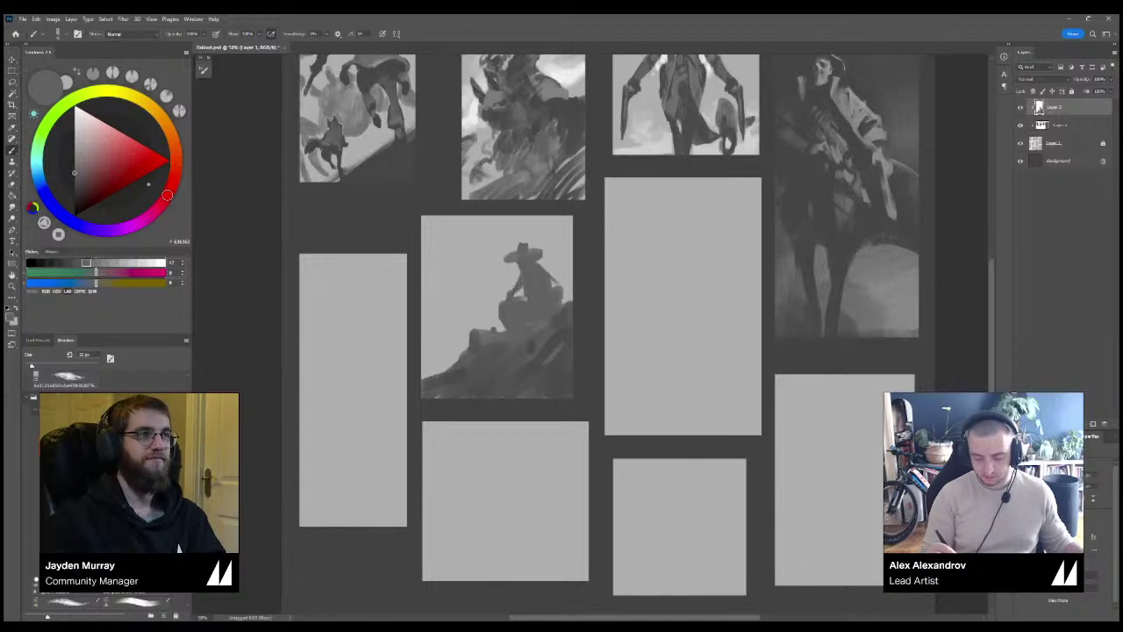
# Trim the hat brim with the sky grey and paint a thin rifle extending forward from the figure's hands.
pyautogui.keyDown('alt'); pyautogui.click(502, 251); pyautogui.keyUp('alt')
pyautogui.moveTo(505, 253); pyautogui.dragTo(536, 258)
pyautogui.keyDown('alt'); pyautogui.click(532, 270); pyautogui.keyUp('alt')
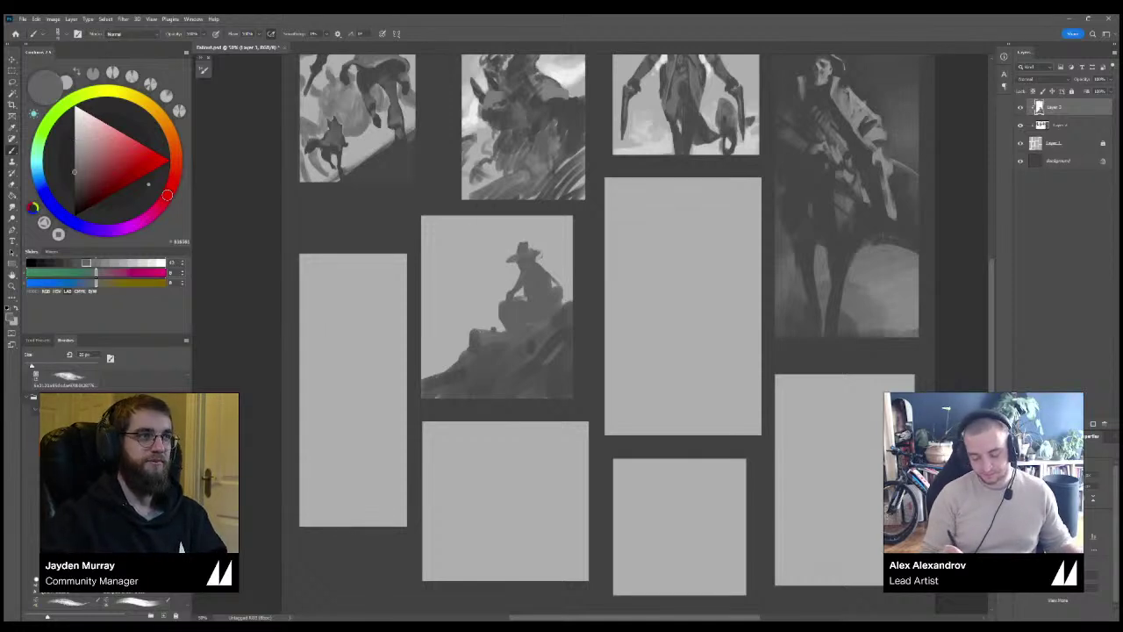
pyautogui.moveTo(478, 317); pyautogui.dragTo(496, 305)
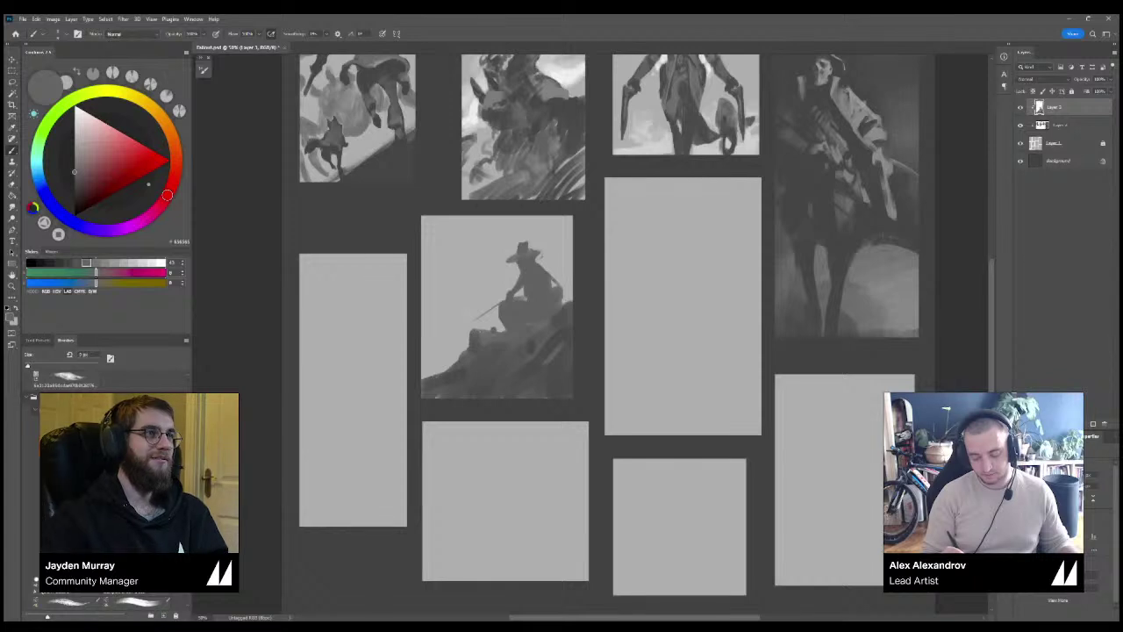
# Enlarge the brush and fill out the figure's back down into the rocks behind it.
pyautogui.press(']')
pyautogui.press(']')
pyautogui.press(']')
pyautogui.press(']')
pyautogui.press(']')
pyautogui.press(']')
pyautogui.press(']')
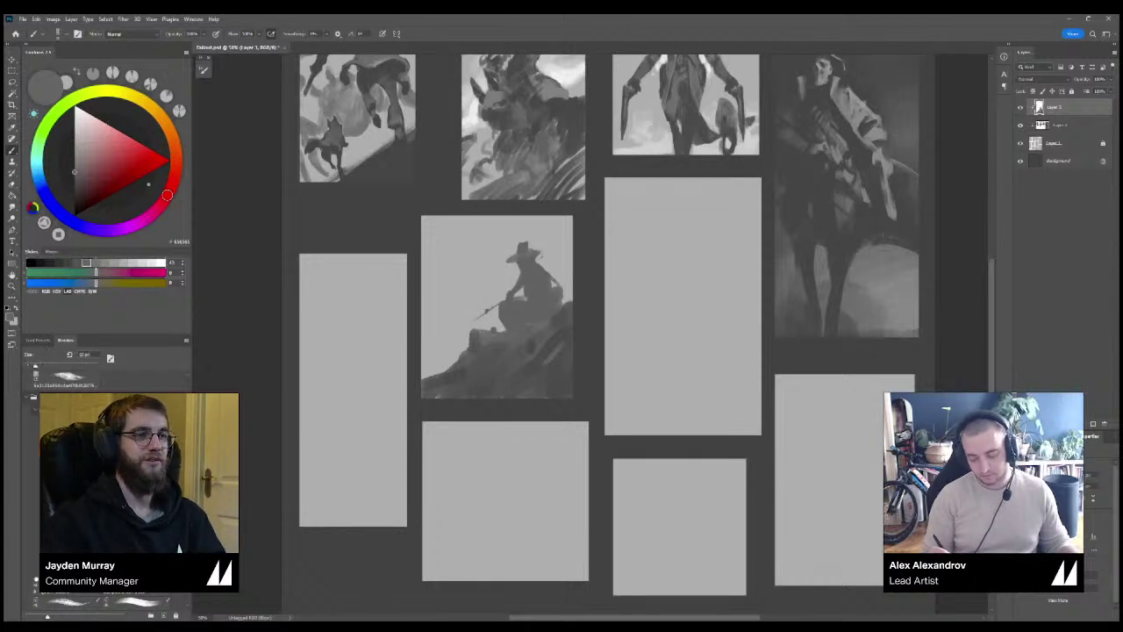
pyautogui.moveTo(551, 279)
pyautogui.mouseDown()
pyautogui.moveTo(566, 312)
pyautogui.moveTo(546, 353)
pyautogui.mouseUp()
# Carve back the slope's lower-left edge with a larger brush and the sampled sky grey.
pyautogui.press(']')
pyautogui.press(']')
pyautogui.press(']')
pyautogui.press(']')
pyautogui.keyDown('alt'); pyautogui.click(469, 321); pyautogui.keyUp('alt')
pyautogui.moveTo(472, 332)
pyautogui.mouseDown()
pyautogui.moveTo(479, 339)
pyautogui.moveTo(424, 394)
pyautogui.mouseUp()
# Paint small distant rocks in lighter grey in the lower-left corner of the scene and rework the slope's edge beside them.
pyautogui.moveTo(443, 390)
pyautogui.mouseDown()
pyautogui.moveTo(426, 395)
pyautogui.moveTo(425, 384)
pyautogui.mouseUp()
pyautogui.keyDown('alt'); pyautogui.click(456, 389); pyautogui.keyUp('alt')
pyautogui.moveTo(425, 384)
pyautogui.mouseDown()
pyautogui.moveTo(434, 396)
pyautogui.moveTo(441, 376)
pyautogui.moveTo(447, 386)
pyautogui.moveTo(486, 332)
pyautogui.mouseUp()
pyautogui.keyDown('alt'); pyautogui.click(457, 366); pyautogui.keyUp('alt')
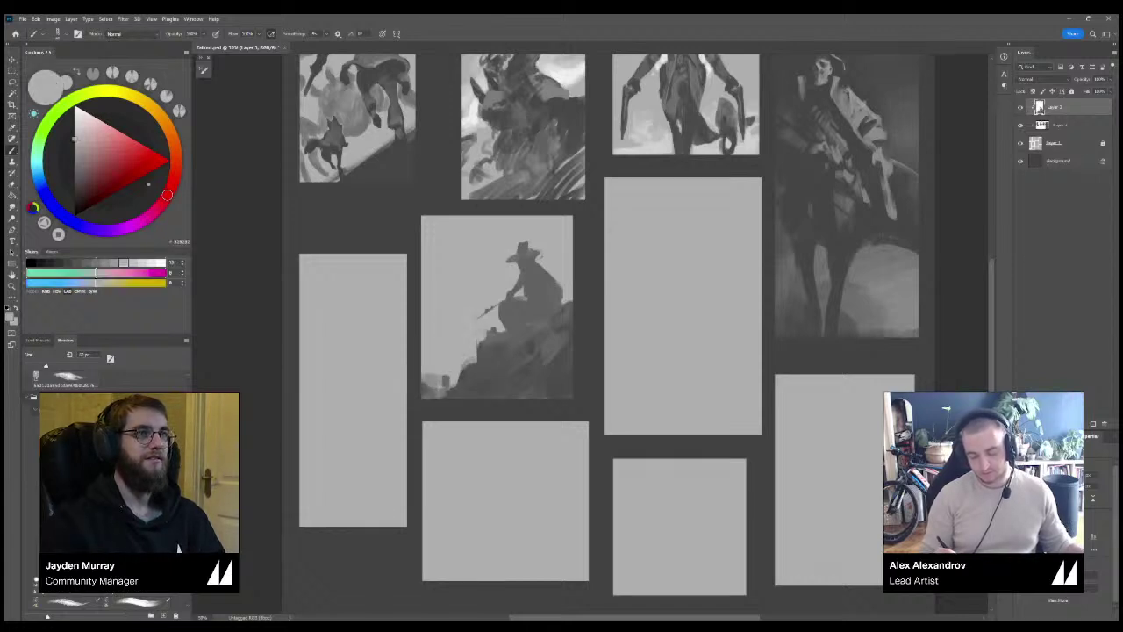
pyautogui.keyDown('alt'); pyautogui.click(479, 362); pyautogui.keyUp('alt')
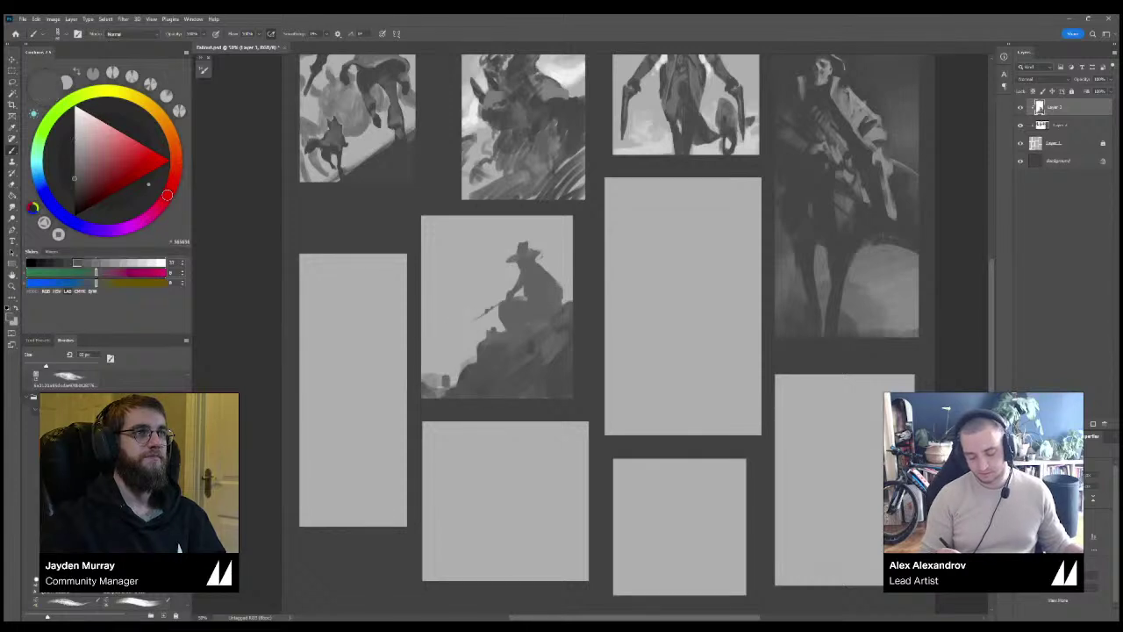
# Block in the dark silhouette of a sitting dog with pointed ears beside the slope.
pyautogui.moveTo(461, 354)
pyautogui.mouseDown()
pyautogui.moveTo(460, 376)
pyautogui.moveTo(446, 378)
pyautogui.moveTo(453, 350)
pyautogui.mouseUp()
pyautogui.hotkey('ctrl', 'z')
pyautogui.hotkey('ctrl', 'z')
pyautogui.moveTo(452, 342)
pyautogui.mouseDown()
pyautogui.moveTo(447, 375)
pyautogui.moveTo(442, 334)
pyautogui.moveTo(446, 311)
pyautogui.moveTo(457, 330)
pyautogui.moveTo(456, 307)
pyautogui.moveTo(444, 306)
pyautogui.moveTo(457, 318)
pyautogui.moveTo(445, 316)
pyautogui.moveTo(454, 360)
pyautogui.moveTo(472, 349)
pyautogui.mouseUp()
pyautogui.press('[')
pyautogui.press('[')
pyautogui.press('[')
pyautogui.press('[')
pyautogui.keyDown('alt'); pyautogui.click(450, 299); pyautogui.keyUp('alt')
pyautogui.keyDown('alt'); pyautogui.click(450, 335); pyautogui.keyUp('alt')
# Fill out the dog's body with a larger brush and join it to the foot of the slope.
pyautogui.press(']')
pyautogui.press(']')
pyautogui.press(']')
pyautogui.press(']')
pyautogui.press(']')
pyautogui.moveTo(453, 384); pyautogui.dragTo(474, 347)
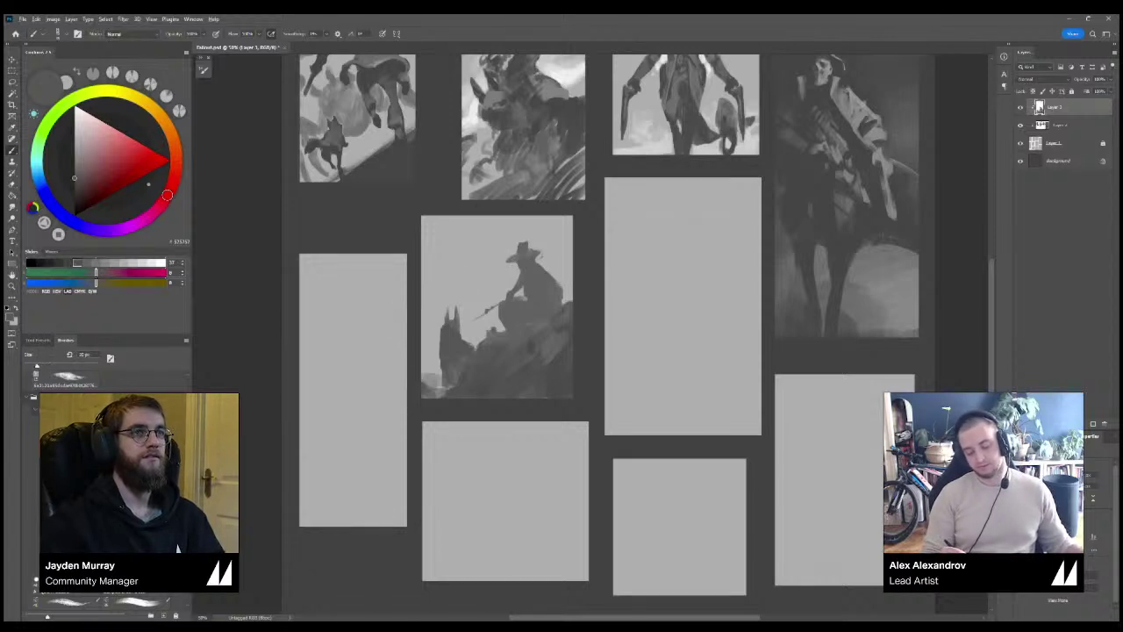
# Vary the rocks beneath the seated figure with strokes of darker greys sampled from the slope.
pyautogui.keyDown('alt'); pyautogui.click(471, 330); pyautogui.keyUp('alt')
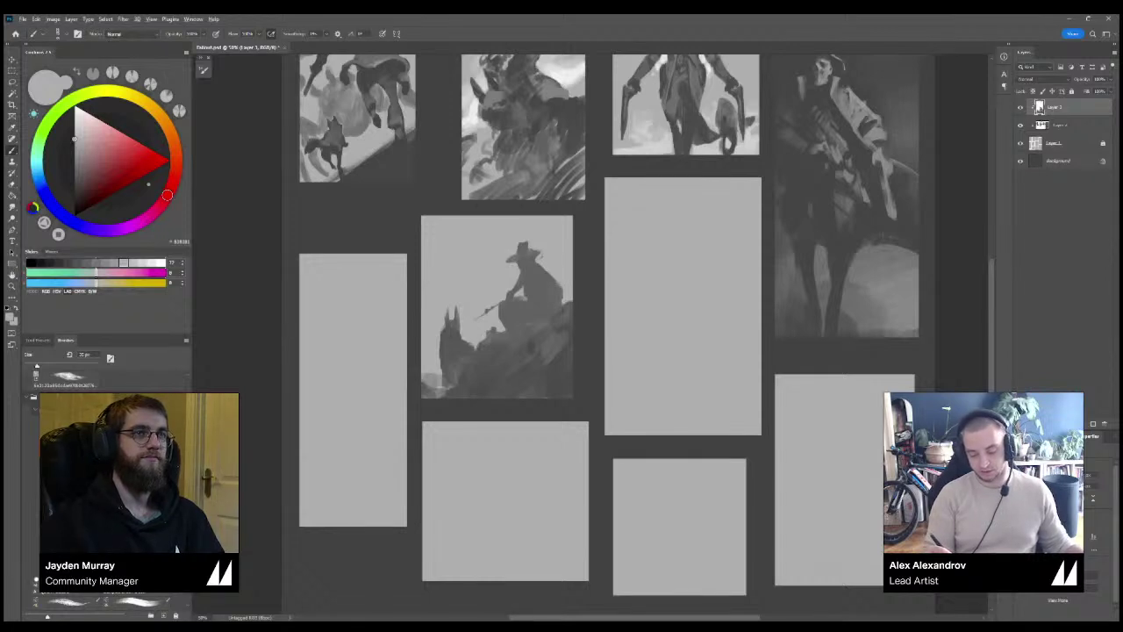
pyautogui.press('x')
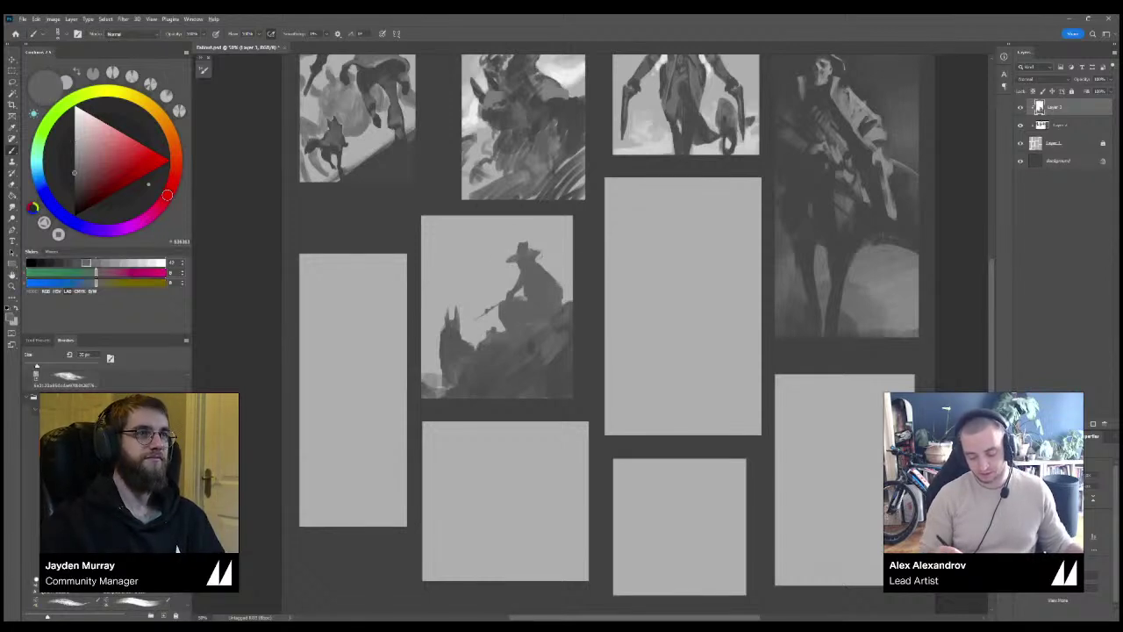
pyautogui.keyDown('alt'); pyautogui.click(569, 321); pyautogui.keyUp('alt')
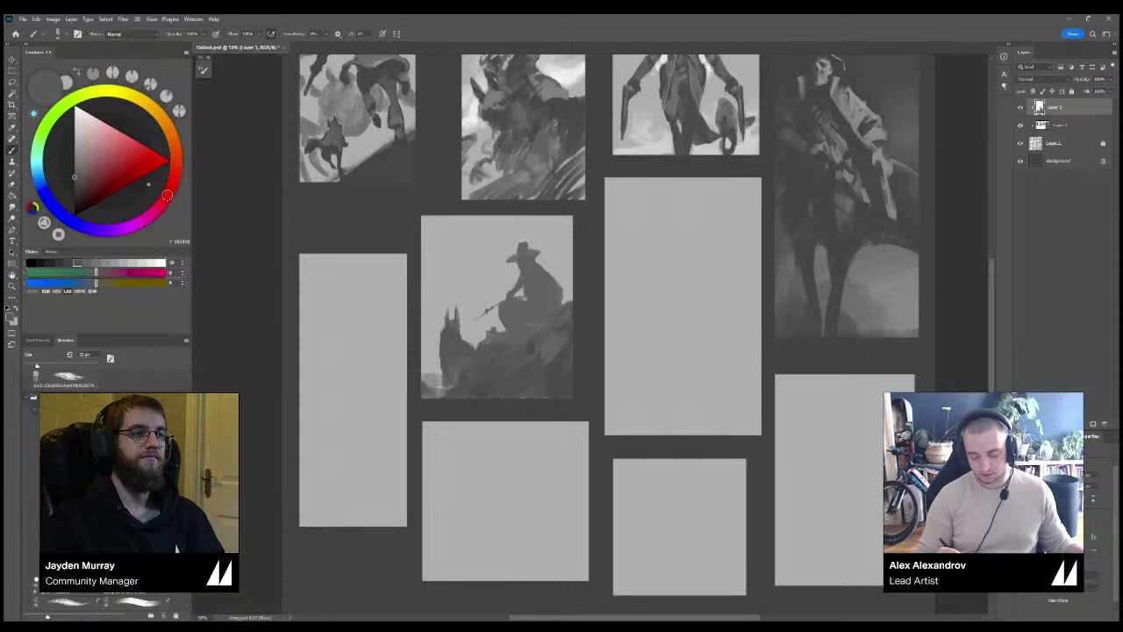
pyautogui.keyDown('alt'); pyautogui.click(532, 347); pyautogui.keyUp('alt')
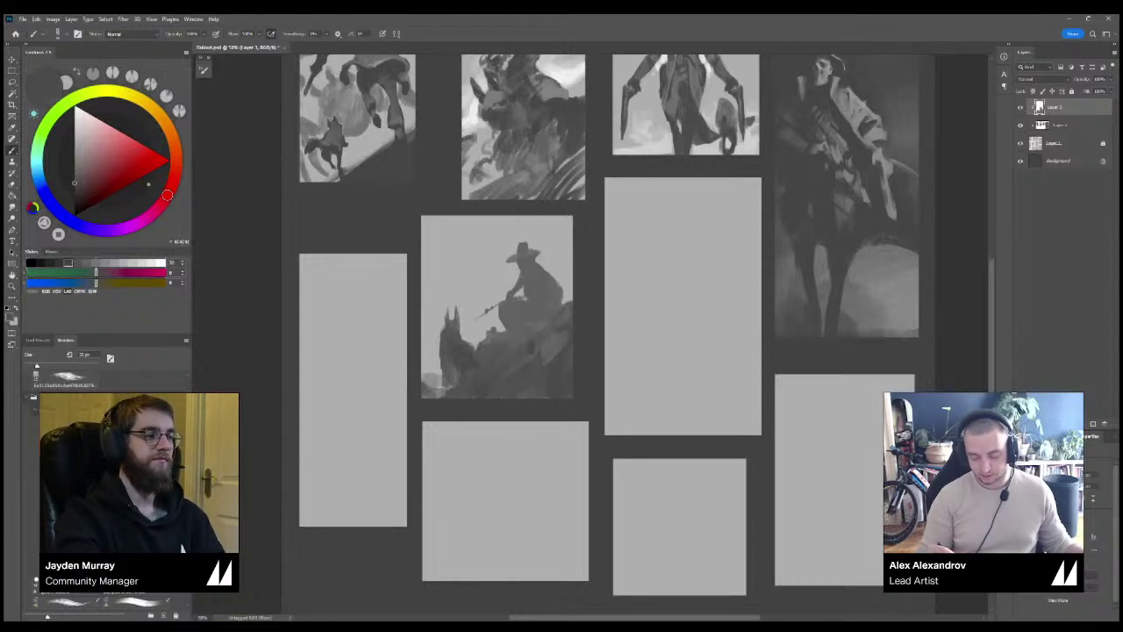
pyautogui.moveTo(510, 314)
pyautogui.mouseDown()
pyautogui.moveTo(543, 313)
pyautogui.moveTo(537, 286)
pyautogui.moveTo(557, 311)
pyautogui.mouseUp()
pyautogui.keyDown('alt'); pyautogui.click(523, 312); pyautogui.keyUp('alt')
pyautogui.hotkey('ctrl', 'z')
# Model the figure's arm and leg with sampled mid-greys and clean up their outline with the sky grey.
pyautogui.moveTo(536, 273); pyautogui.dragTo(505, 300)
pyautogui.keyDown('alt'); pyautogui.click(543, 290); pyautogui.keyUp('alt')
pyautogui.moveTo(521, 288); pyautogui.dragTo(514, 296)
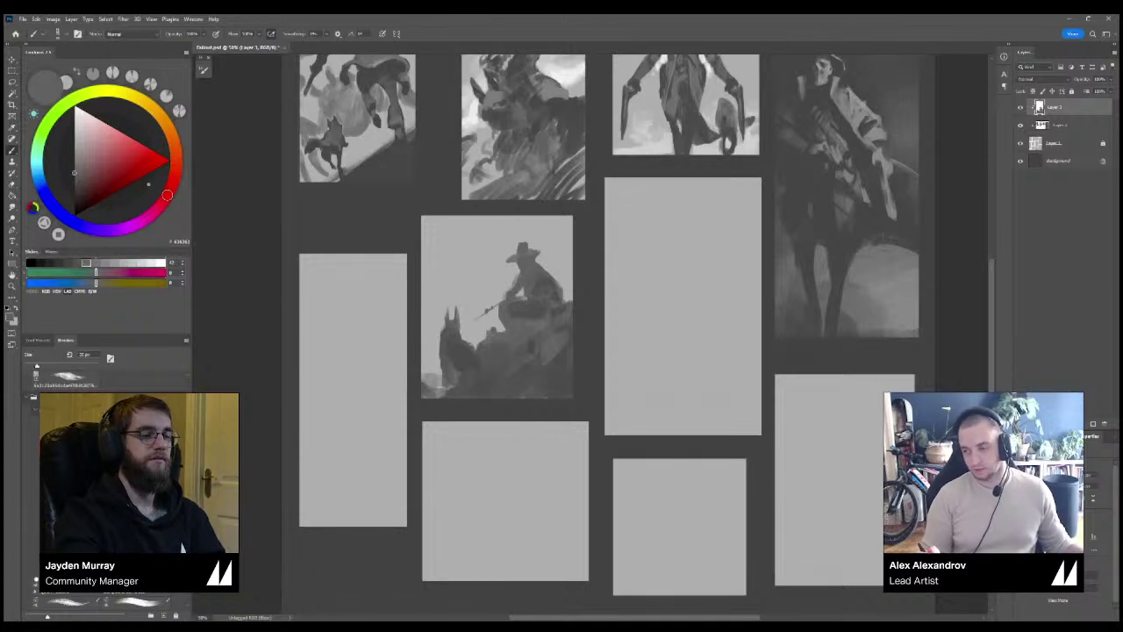
pyautogui.keyDown('alt'); pyautogui.click(496, 289); pyautogui.keyUp('alt')
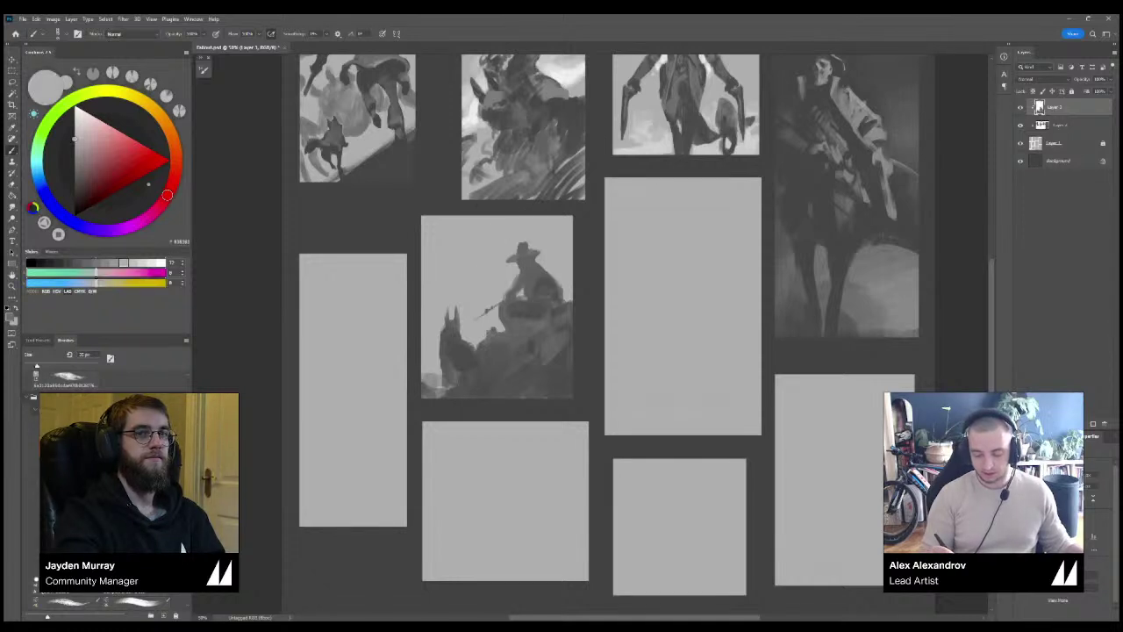
pyautogui.keyDown('alt'); pyautogui.click(535, 288); pyautogui.keyUp('alt')
pyautogui.keyDown('alt'); pyautogui.click(496, 288); pyautogui.keyUp('alt')
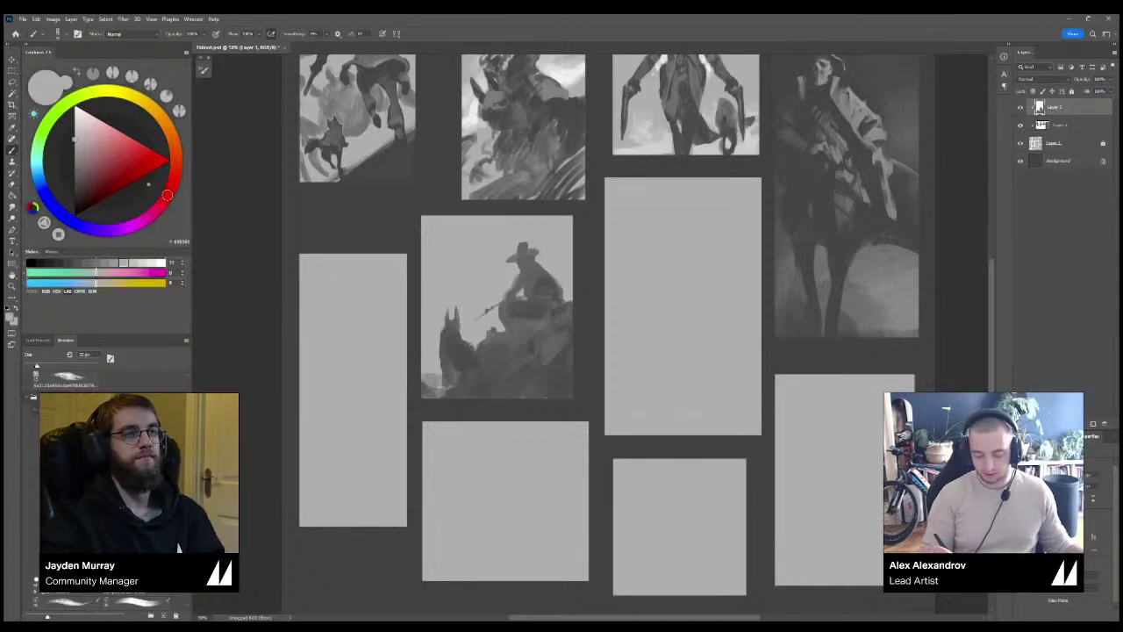
pyautogui.keyDown('alt'); pyautogui.click(527, 290); pyautogui.keyUp('alt')
pyautogui.keyDown('alt'); pyautogui.click(496, 288); pyautogui.keyUp('alt')
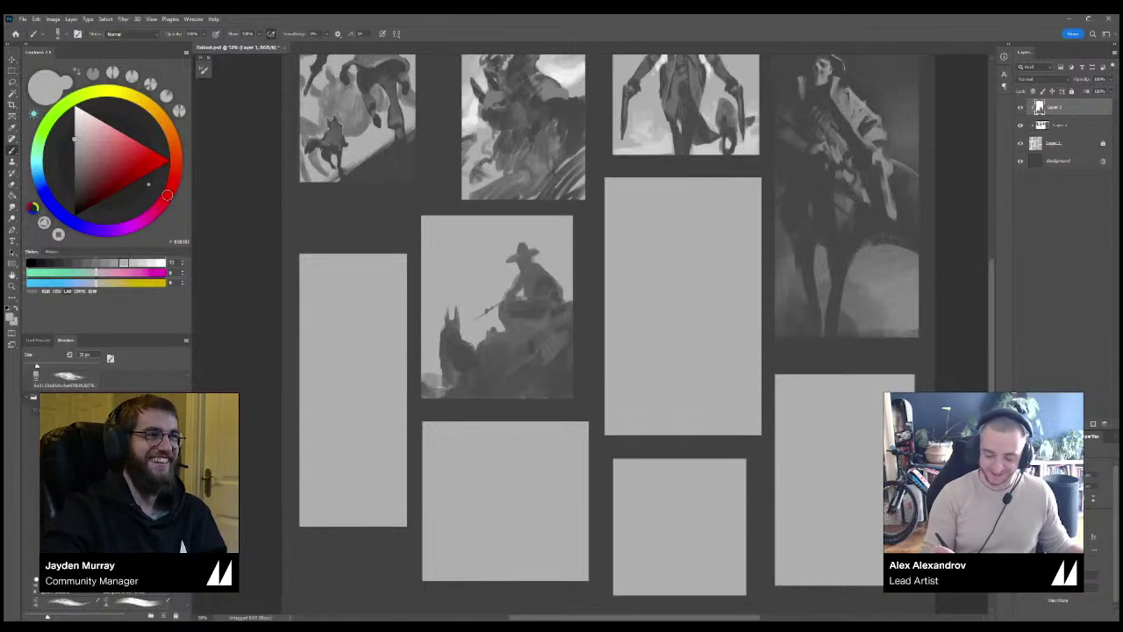
# Reshape the hat's crown and brim and the head outline, alternating sampled figure and sky greys.
pyautogui.moveTo(516, 245); pyautogui.dragTo(525, 247)
pyautogui.keyDown('alt'); pyautogui.click(524, 254); pyautogui.keyUp('alt')
pyautogui.keyDown('alt'); pyautogui.click(533, 243); pyautogui.keyUp('alt')
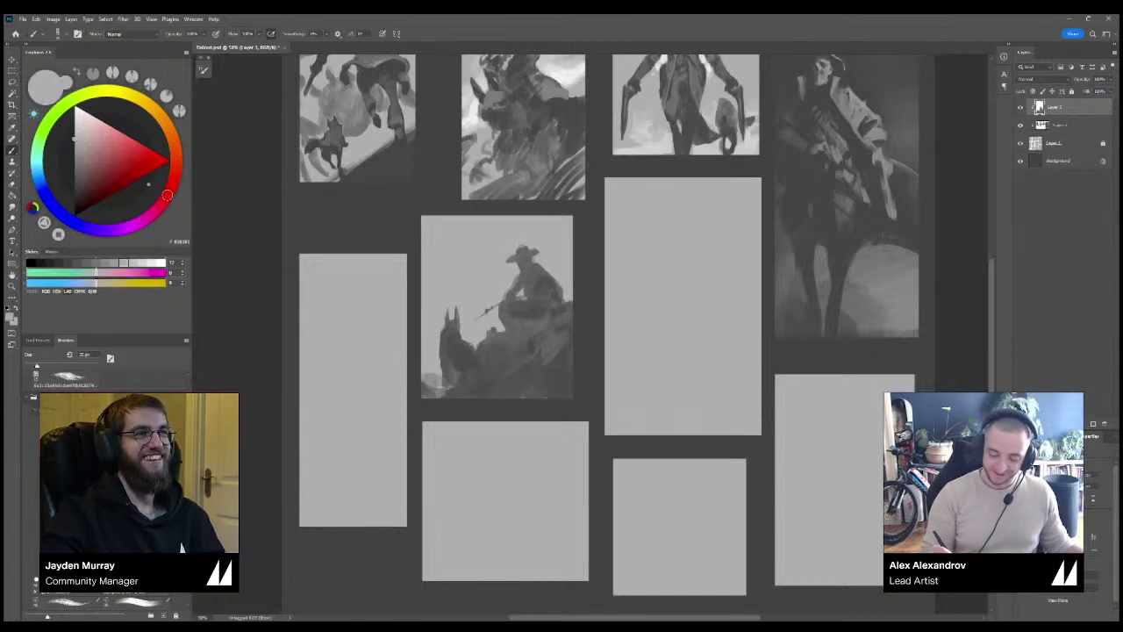
pyautogui.keyDown('alt'); pyautogui.click(513, 263); pyautogui.keyUp('alt')
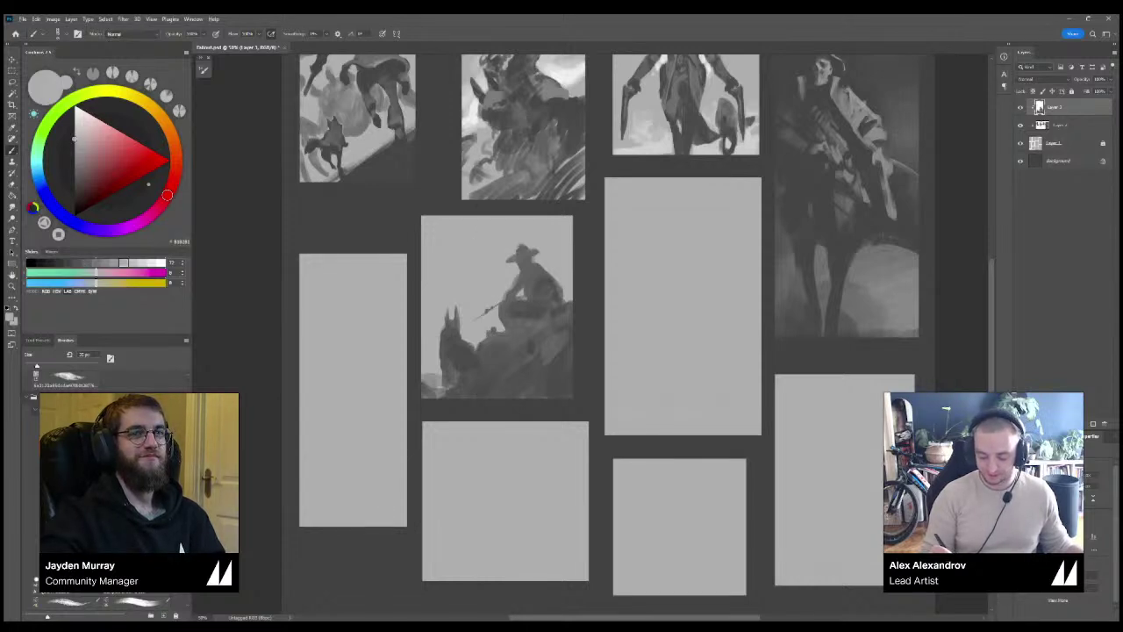
pyautogui.keyDown('alt'); pyautogui.click(542, 253); pyautogui.keyUp('alt')
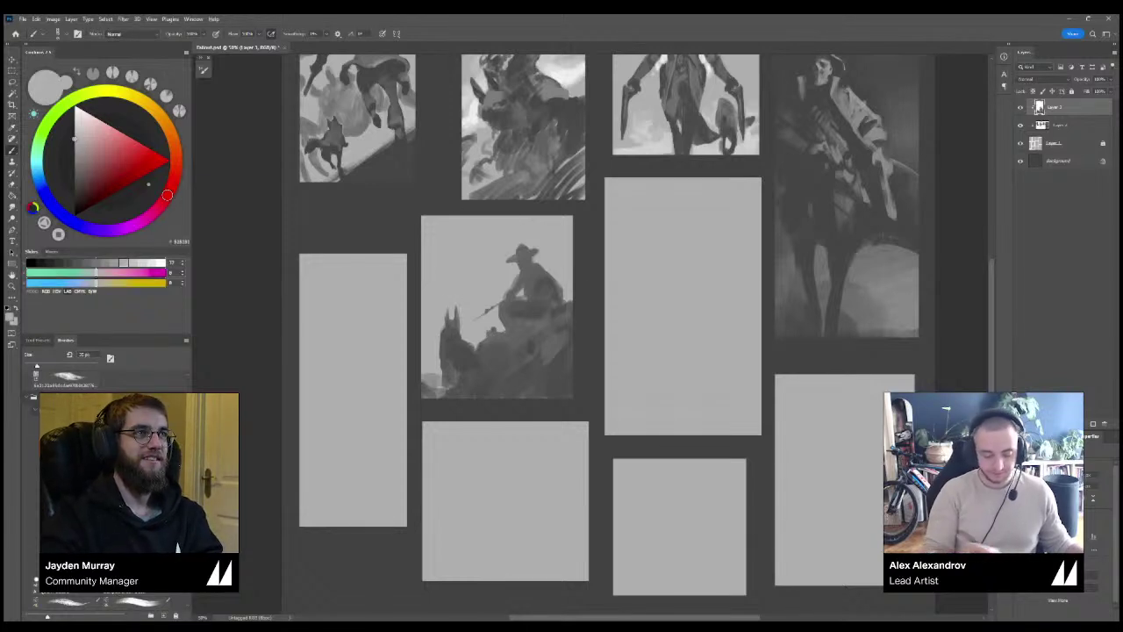
# Choose a lighter grey and block in a pale cloud in the sky behind the figure's hat.
pyautogui.moveTo(124, 262); pyautogui.dragTo(142, 262)
pyautogui.moveTo(455, 249); pyautogui.dragTo(518, 232)
pyautogui.hotkey('ctrl', 'z')
pyautogui.moveTo(486, 234)
pyautogui.mouseDown()
pyautogui.moveTo(453, 262)
pyautogui.moveTo(505, 251)
pyautogui.moveTo(521, 233)
pyautogui.moveTo(448, 267)
pyautogui.moveTo(482, 279)
pyautogui.moveTo(490, 298)
pyautogui.moveTo(499, 275)
pyautogui.moveTo(479, 263)
pyautogui.moveTo(533, 248)
pyautogui.mouseUp()
# Adjust the brush size and extend the pale cloud around the hat and down toward the rifle.
pyautogui.press(']')
pyautogui.press(']')
pyautogui.press(']')
pyautogui.press('[')
pyautogui.press('[')
pyautogui.press('[')
pyautogui.press('[')
pyautogui.press('[')
pyautogui.press('[')
pyautogui.press('[')
pyautogui.press('[')
pyautogui.press('[')
pyautogui.press('[')
pyautogui.press(']')
pyautogui.press(']')
pyautogui.moveTo(536, 243)
pyautogui.mouseDown()
pyautogui.moveTo(550, 256)
pyautogui.moveTo(478, 264)
pyautogui.mouseUp()
pyautogui.press(']')
pyautogui.press(']')
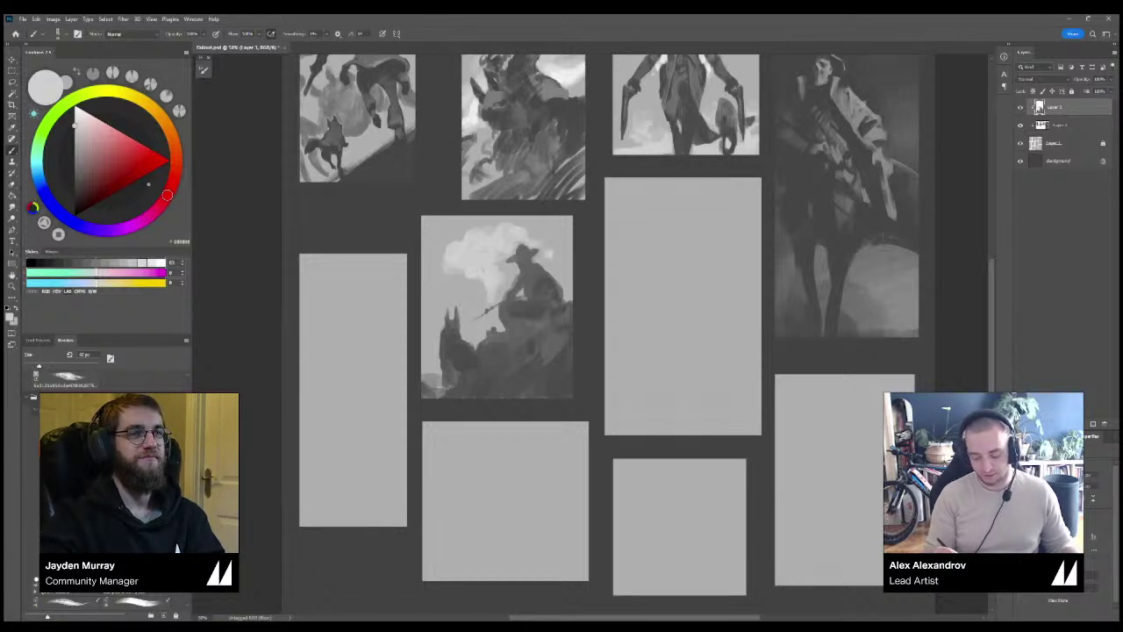
# Enlarge the brush and extend the pale cloud's outer edge, then sample the sky grey to soften its outline.
pyautogui.press(']')
pyautogui.press(']')
pyautogui.press(']')
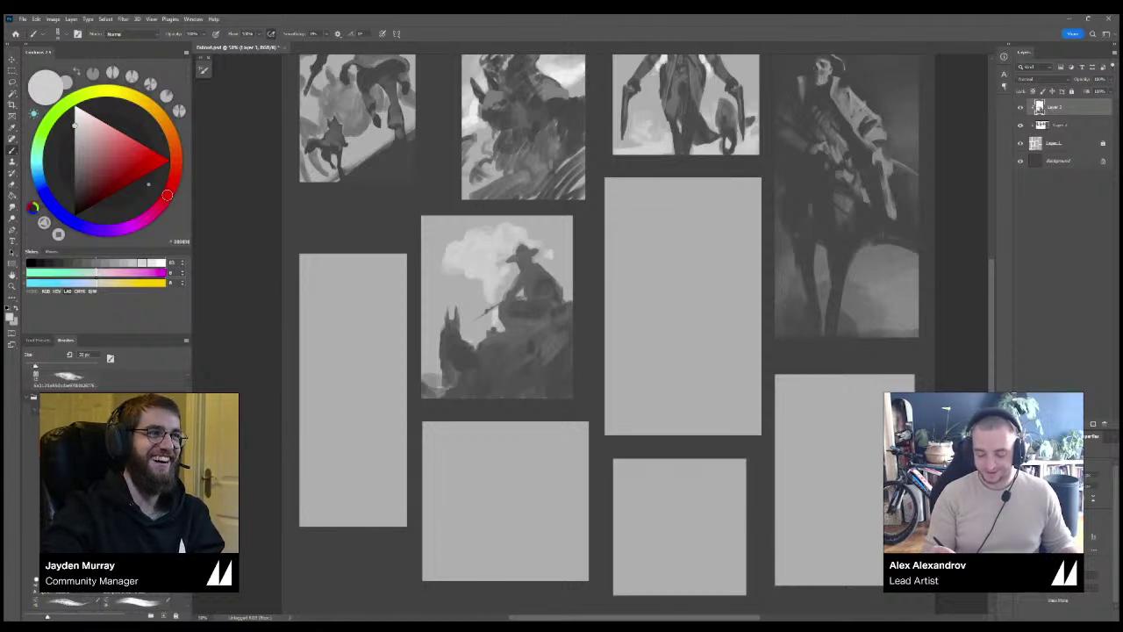
pyautogui.press(']')
pyautogui.press(']')
pyautogui.press(']')
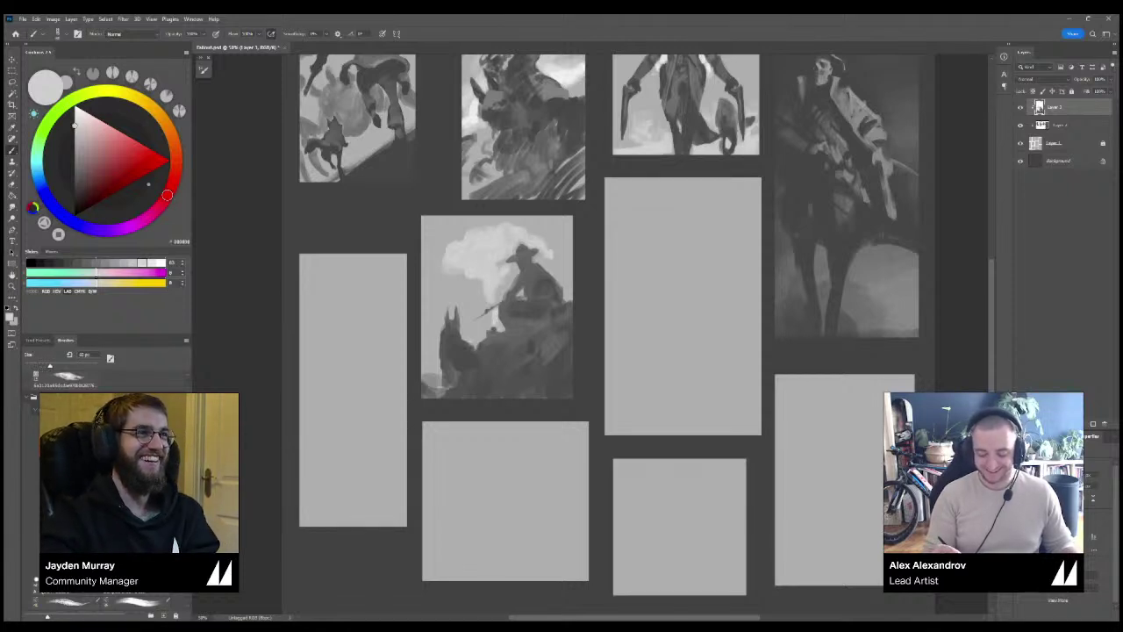
pyautogui.moveTo(442, 253); pyautogui.dragTo(461, 279)
pyautogui.keyDown('alt'); pyautogui.click(444, 292); pyautogui.keyUp('alt')
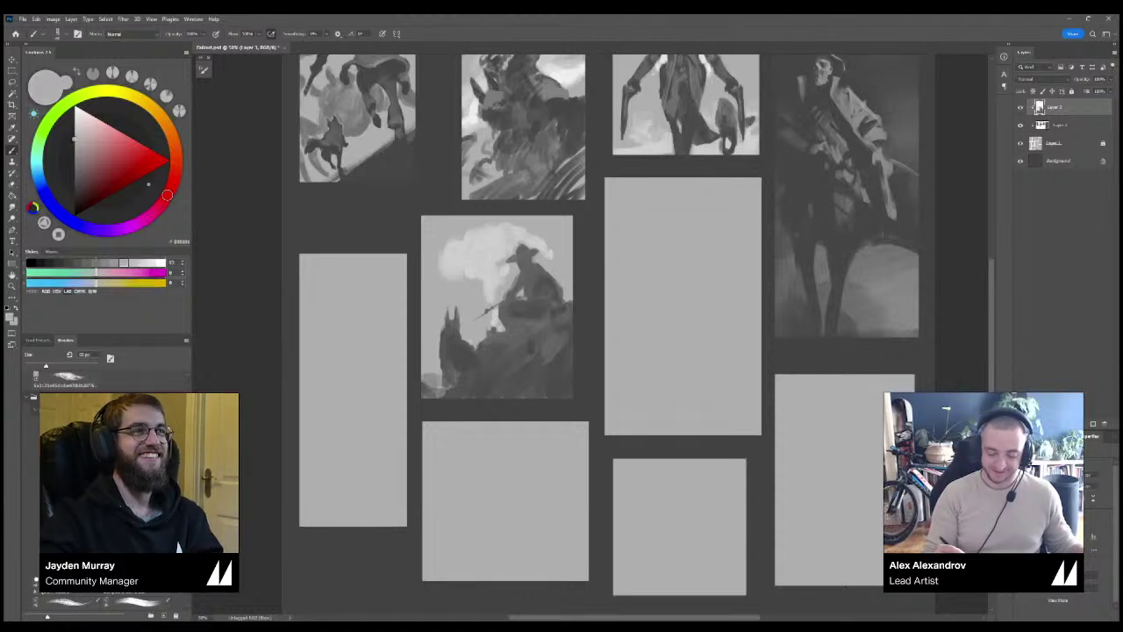
# Choose a near-white grey and brighten the smoke column rising from the rifle into the cloud, adjusting the brush size.
pyautogui.keyDown('alt'); pyautogui.click(490, 241); pyautogui.keyUp('alt')
pyautogui.click(161, 262)
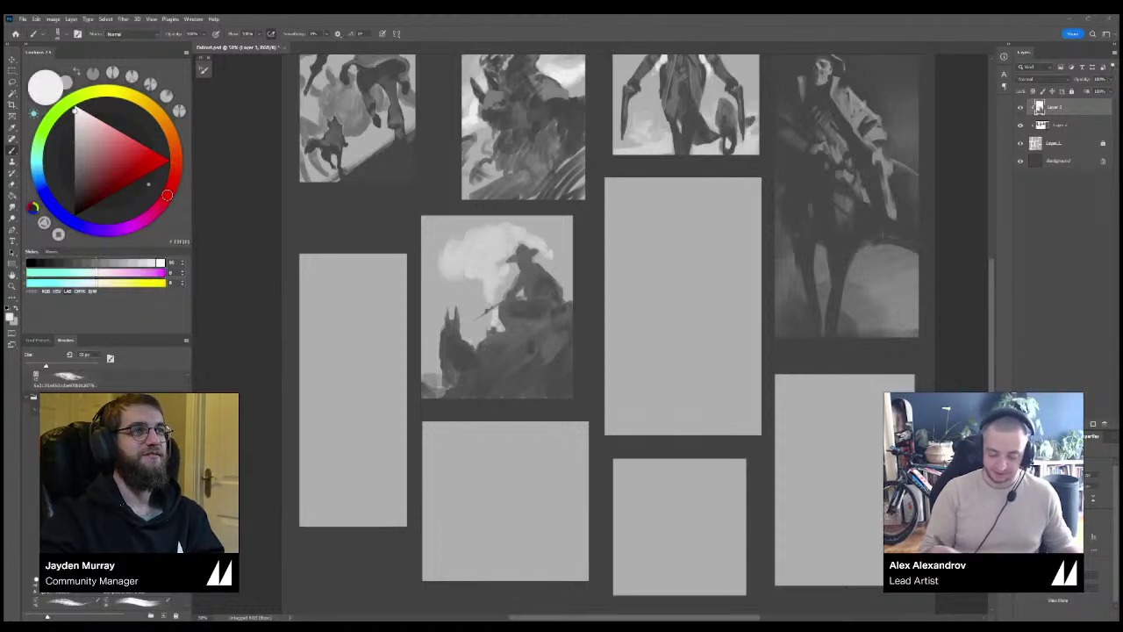
pyautogui.moveTo(497, 286)
pyautogui.mouseDown()
pyautogui.moveTo(500, 300)
pyautogui.moveTo(501, 275)
pyautogui.moveTo(495, 318)
pyautogui.mouseUp()
pyautogui.press('[')
pyautogui.press('[')
pyautogui.press('[')
pyautogui.press('[')
pyautogui.press(']')
pyautogui.press(']')
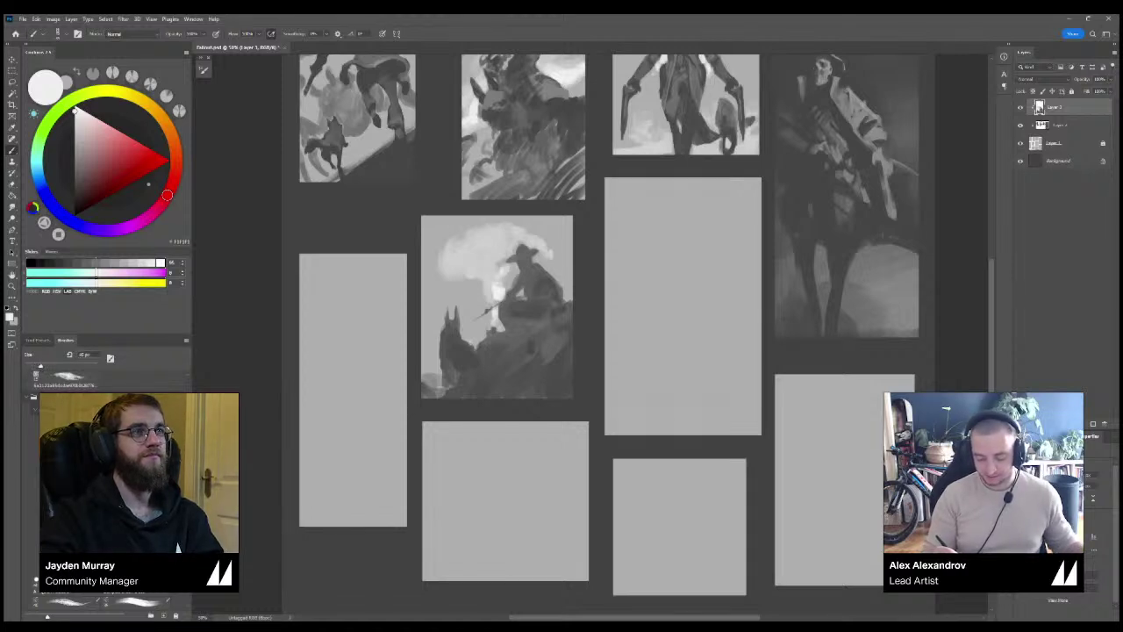
pyautogui.moveTo(493, 276); pyautogui.dragTo(499, 260)
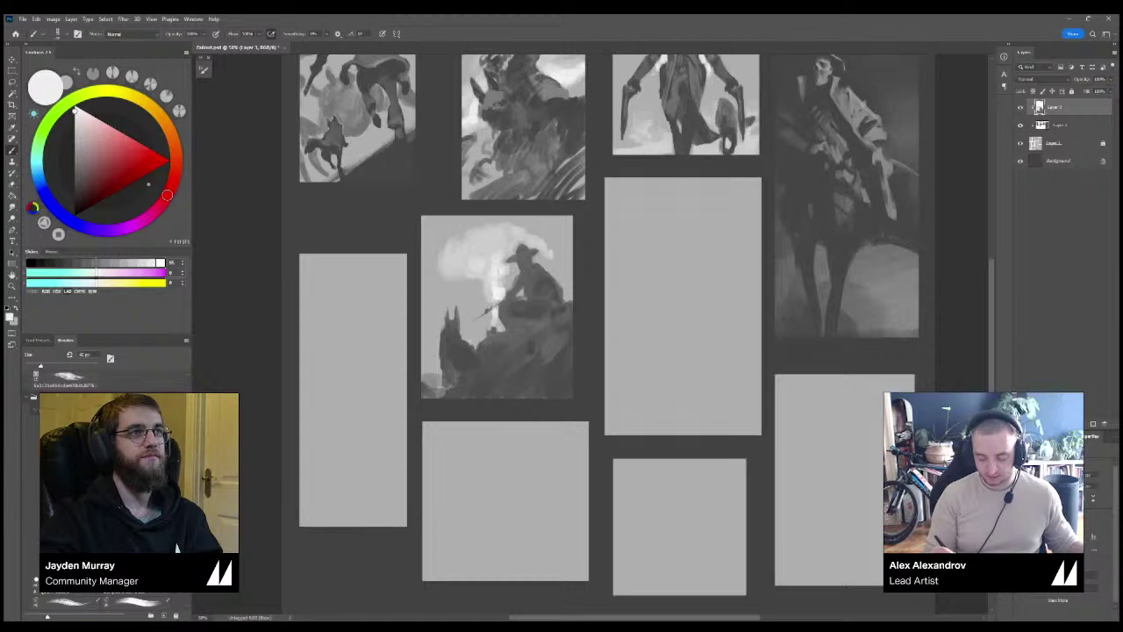
# Sample the seated figure's dark grey and touch up the figure and the rock at the smoke's base with a fine brush.
pyautogui.keyDown('alt'); pyautogui.click(524, 279); pyautogui.keyUp('alt')
pyautogui.press('[')
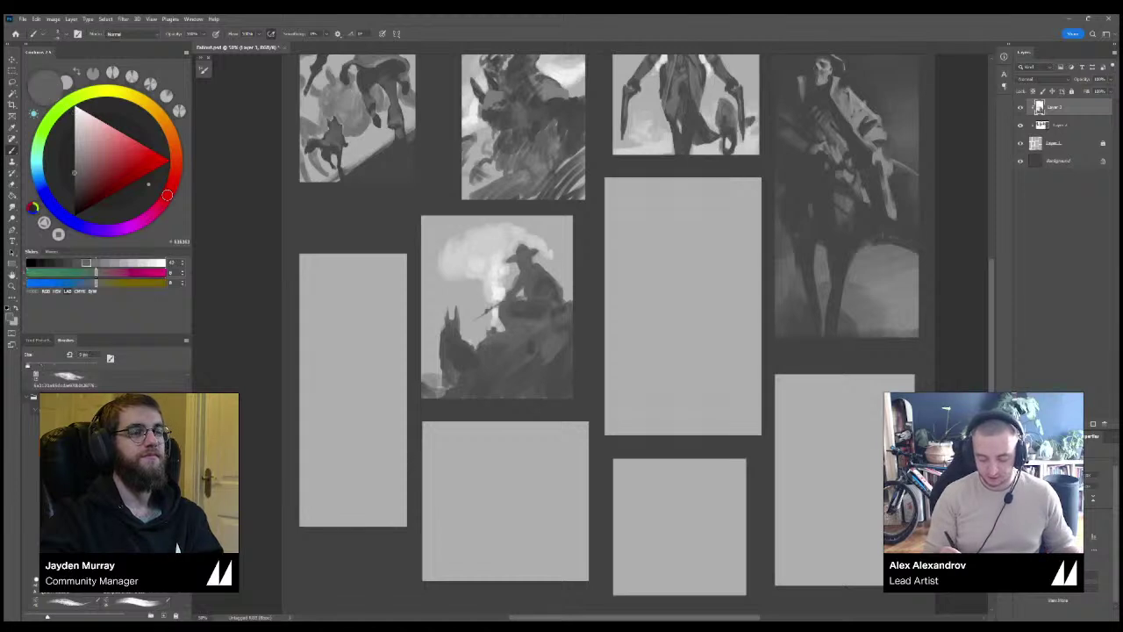
pyautogui.moveTo(524, 279); pyautogui.dragTo(506, 326)
pyautogui.press(']')
pyautogui.press(']')
pyautogui.press(']')
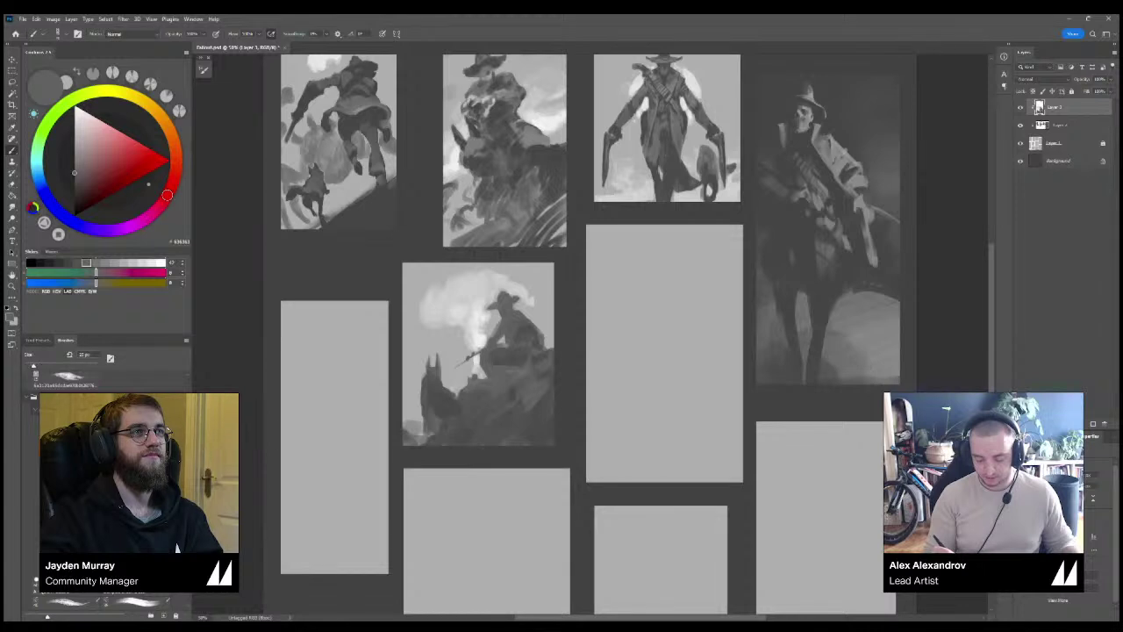
# Paint near-white highlights into the pale patch behind the dog in the thumbnail's lower-left corner, undoing a stray stroke.
pyautogui.press('x')
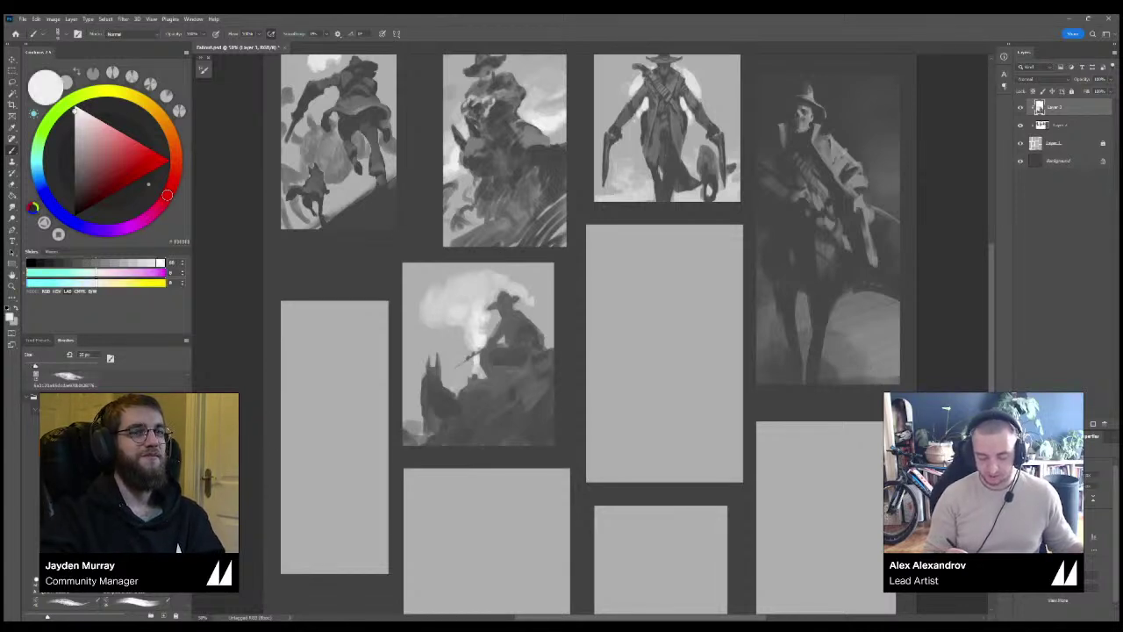
pyautogui.moveTo(413, 430); pyautogui.dragTo(413, 410)
pyautogui.hotkey('ctrl', 'z')
pyautogui.press('x')
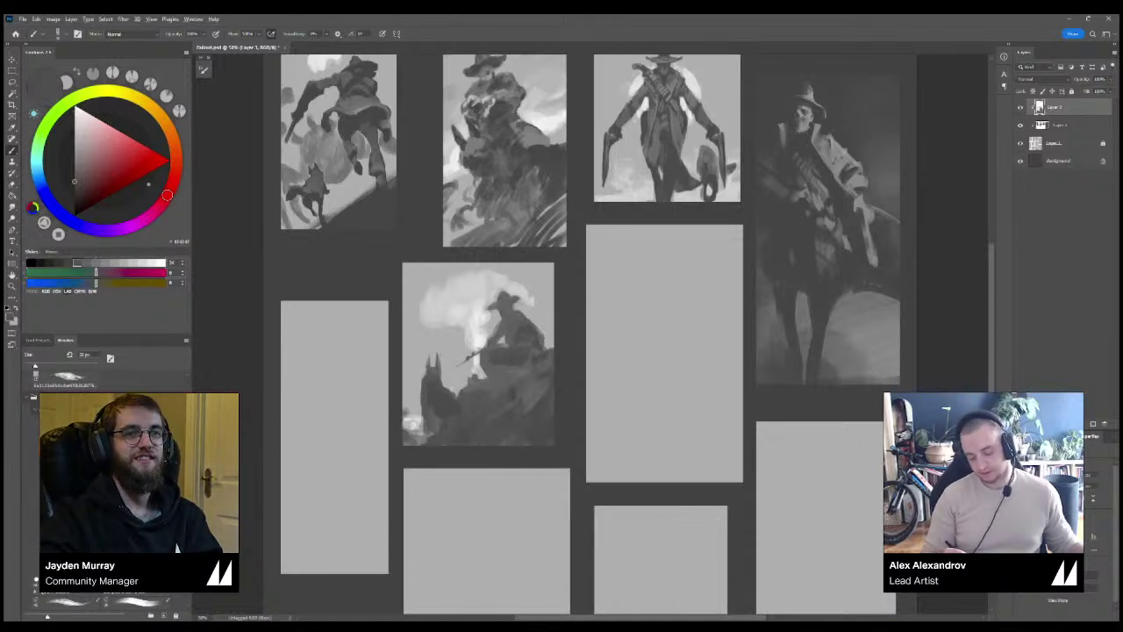
pyautogui.press('x')
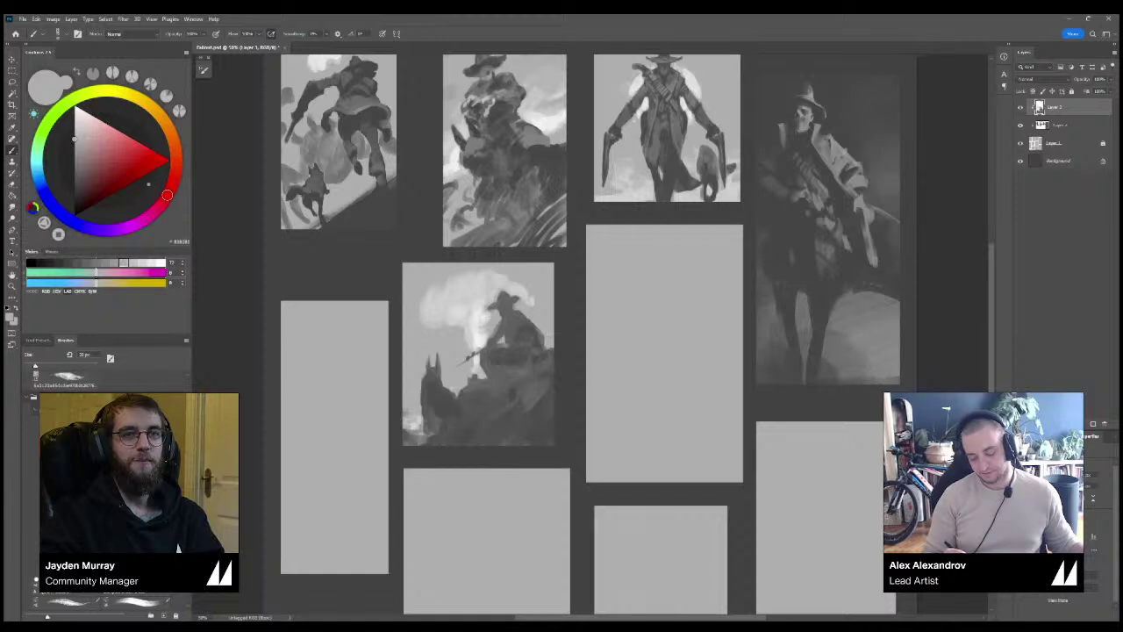
# Sample the smoke and sky greys to clean up the edges around the rifle and behind the hat.
pyautogui.keyDown('alt'); pyautogui.click(477, 363); pyautogui.keyUp('alt')
pyautogui.keyDown('alt'); pyautogui.click(465, 358); pyautogui.keyUp('alt')
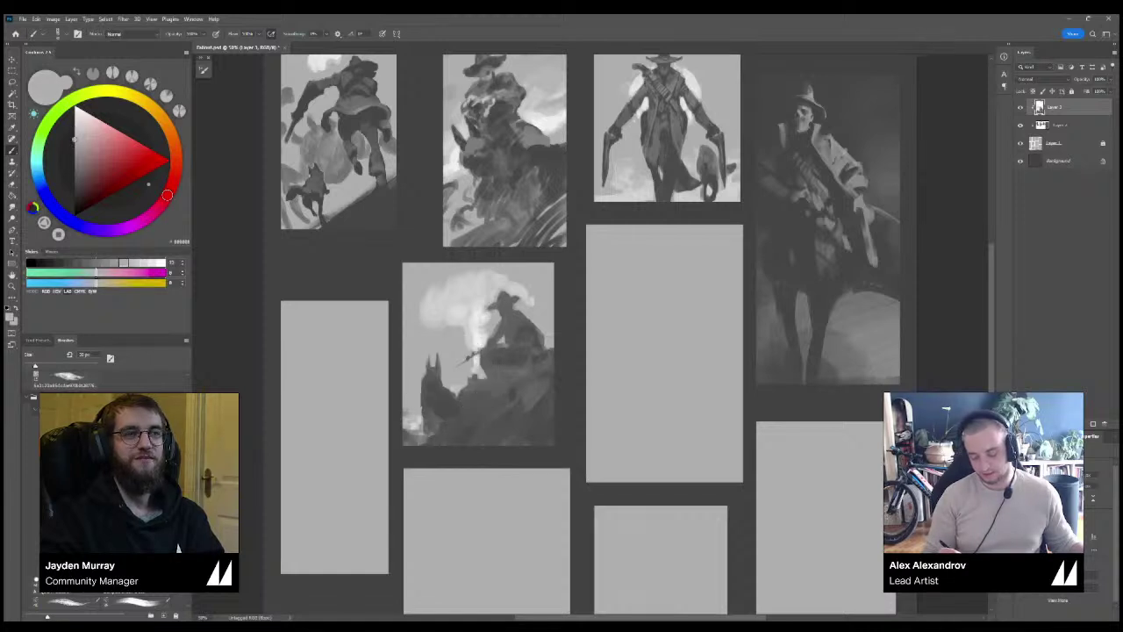
pyautogui.keyDown('alt'); pyautogui.click(473, 377); pyautogui.keyUp('alt')
pyautogui.keyDown('alt'); pyautogui.click(530, 285); pyautogui.keyUp('alt')
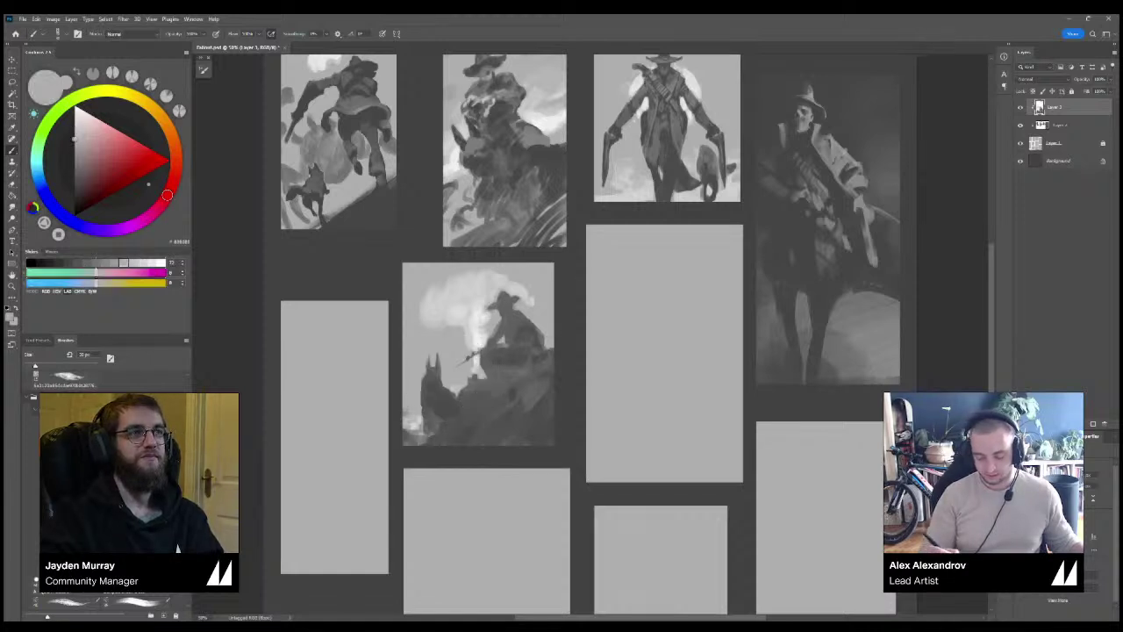
pyautogui.keyDown('alt'); pyautogui.click(531, 271); pyautogui.keyUp('alt')
# Sample mid-greys from the seated figure and lighten the forms of the figure and dog, enlarging the brush.
pyautogui.keyDown('alt'); pyautogui.click(516, 329); pyautogui.keyUp('alt')
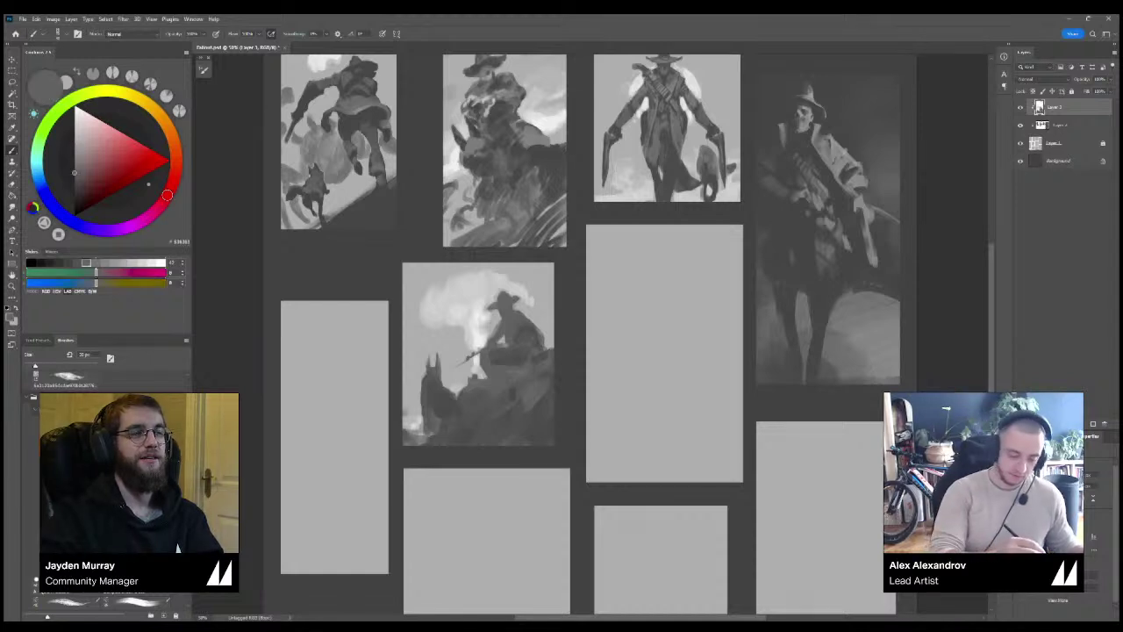
pyautogui.keyDown('alt'); pyautogui.click(510, 340); pyautogui.keyUp('alt')
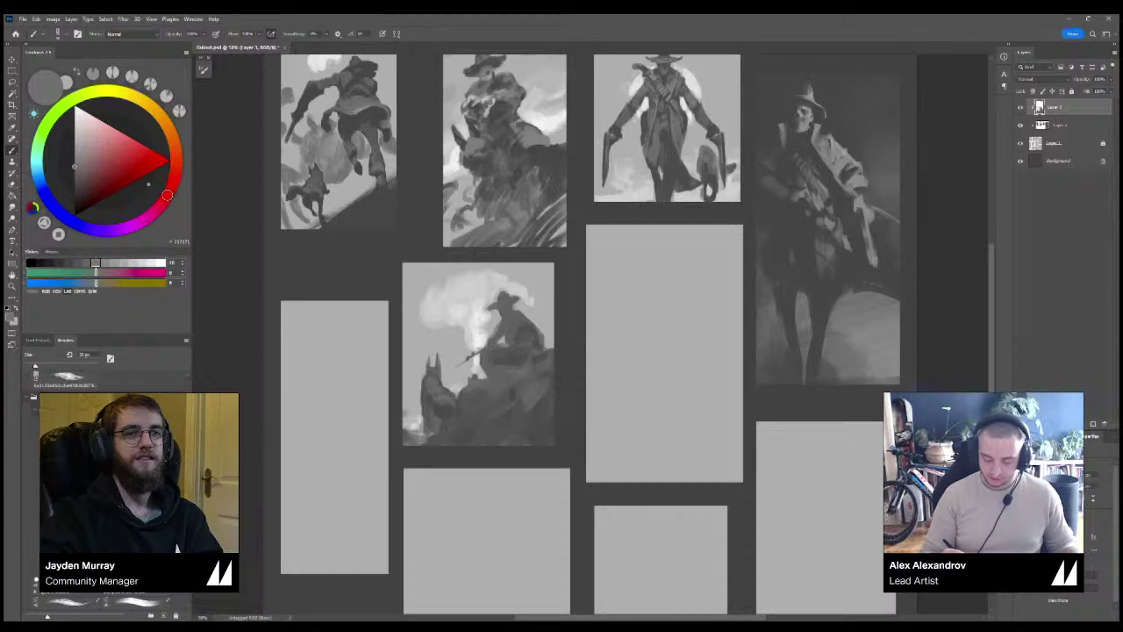
pyautogui.press(']')
pyautogui.press(']')
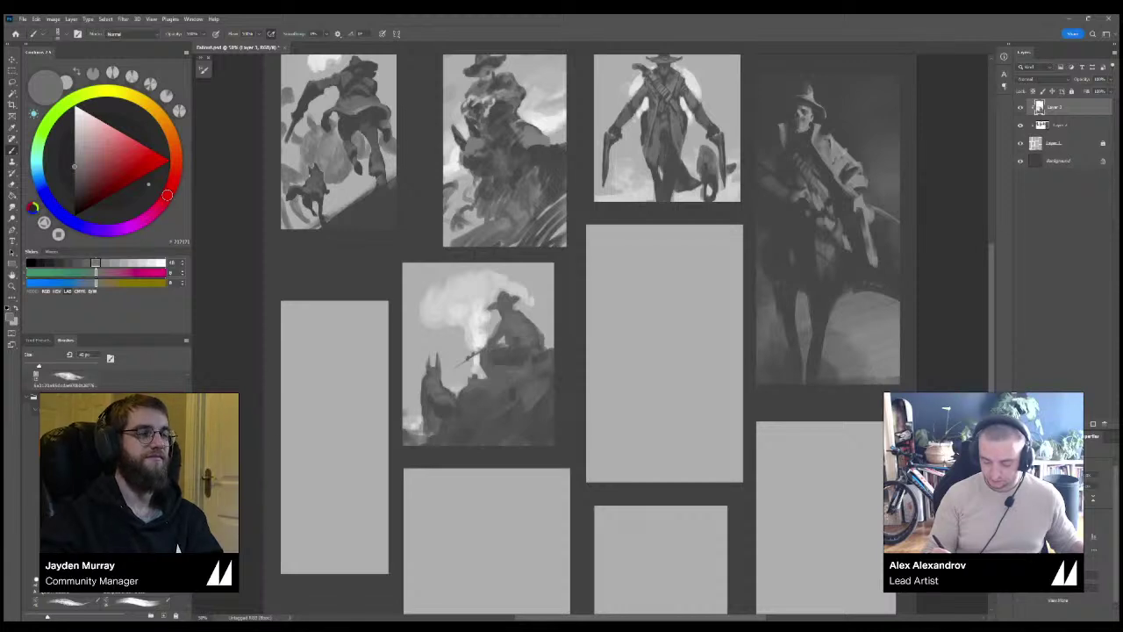
# Refine the figure's back, torso and hat, alternating sampled sky and figure greys.
pyautogui.keyDown('alt'); pyautogui.click(544, 321); pyautogui.keyUp('alt')
pyautogui.moveTo(537, 328)
pyautogui.mouseDown()
pyautogui.moveTo(542, 343)
pyautogui.moveTo(542, 333)
pyautogui.mouseUp()
pyautogui.keyDown('alt'); pyautogui.click(527, 329); pyautogui.keyUp('alt')
pyautogui.keyDown('alt'); pyautogui.click(544, 318); pyautogui.keyUp('alt')
pyautogui.keyDown('alt'); pyautogui.click(510, 319); pyautogui.keyUp('alt')
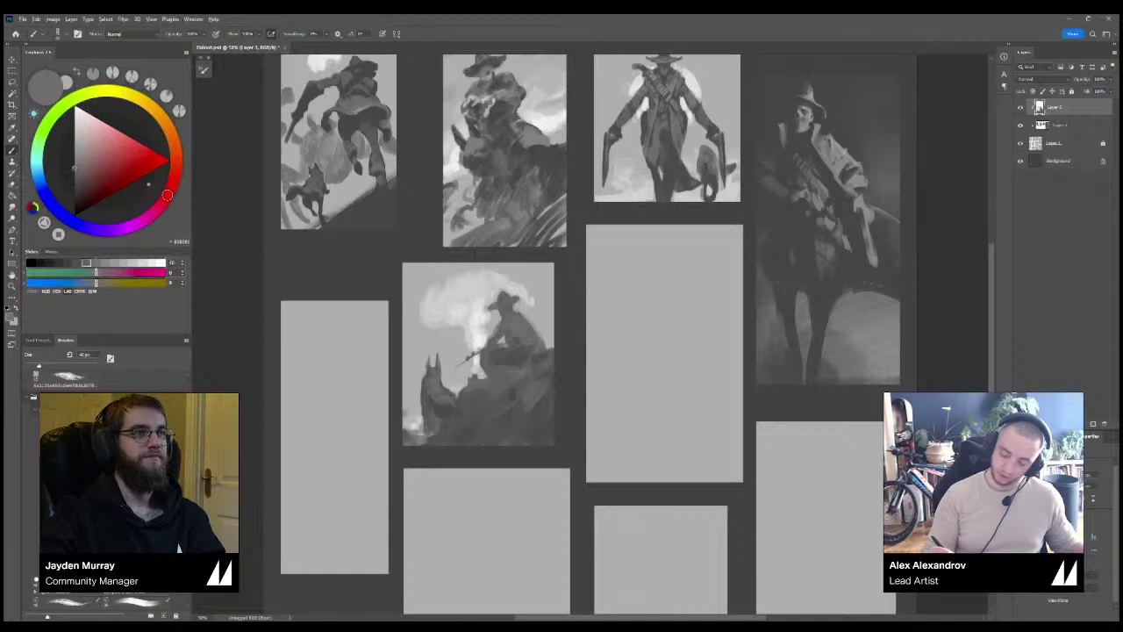
pyautogui.keyDown('alt'); pyautogui.click(509, 318); pyautogui.keyUp('alt')
pyautogui.keyDown('alt'); pyautogui.click(514, 284); pyautogui.keyUp('alt')
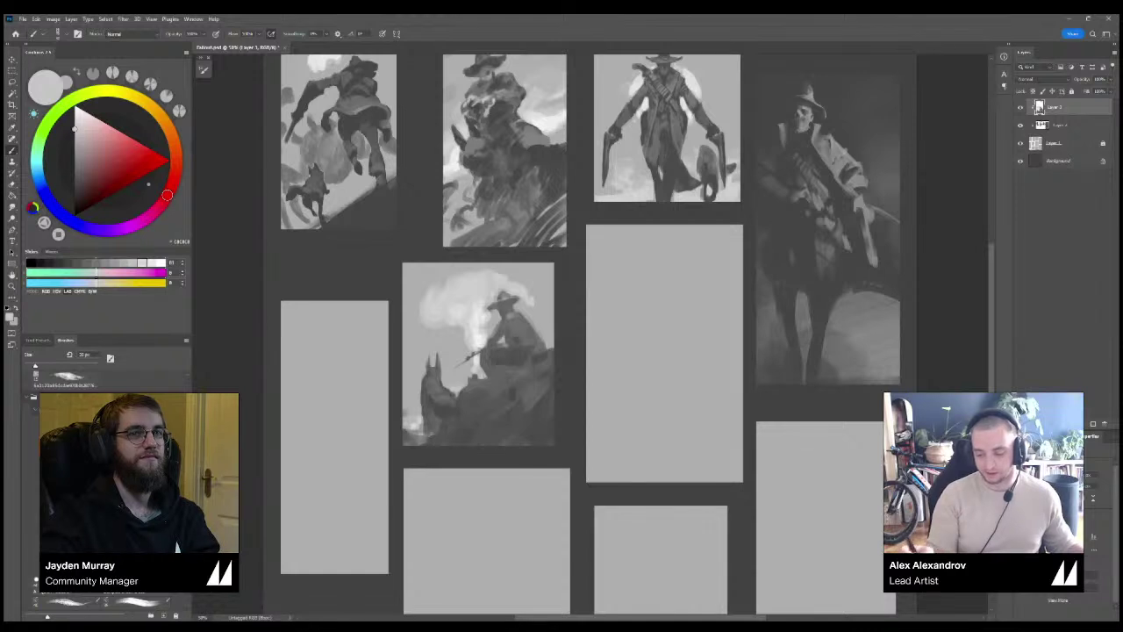
# Model the figure's torso and legs with lighter sampled mid-greys, separating them from the rock.
pyautogui.moveTo(578, 325); pyautogui.dragTo(544, 357)
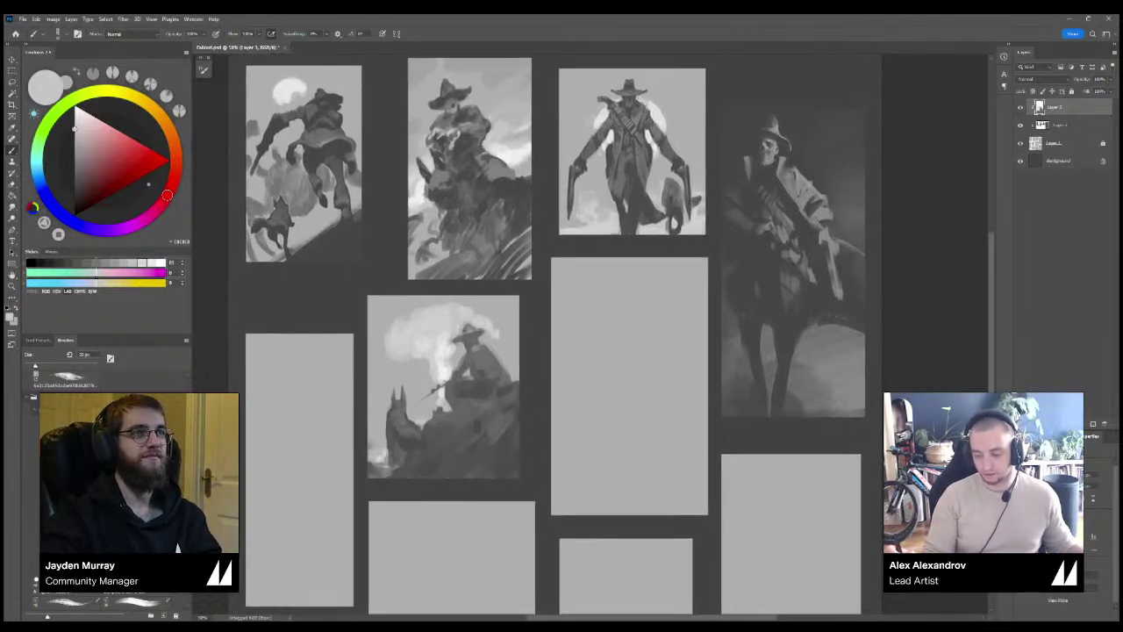
pyautogui.moveTo(544, 357); pyautogui.dragTo(553, 343)
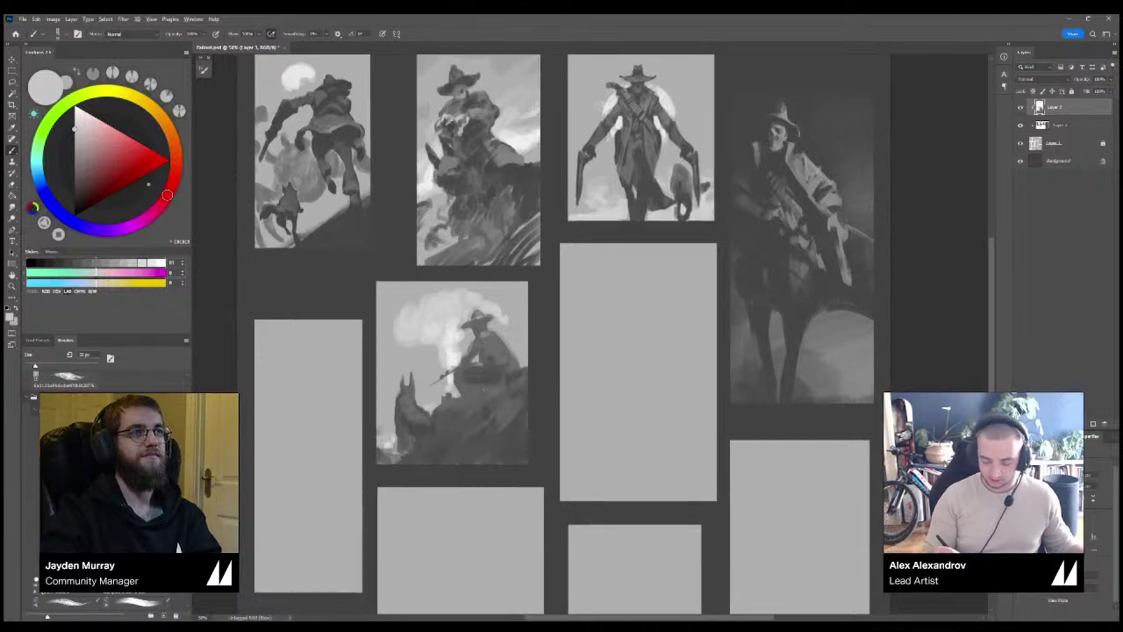
pyautogui.keyDown('alt'); pyautogui.click(485, 334); pyautogui.keyUp('alt')
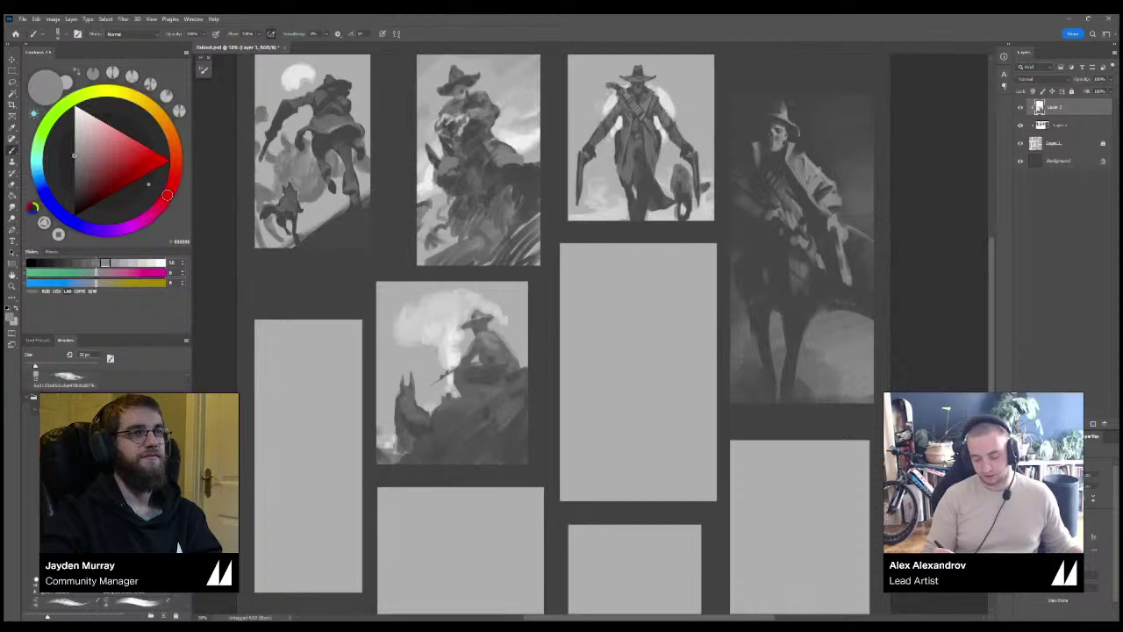
pyautogui.keyDown('alt'); pyautogui.click(479, 337); pyautogui.keyUp('alt')
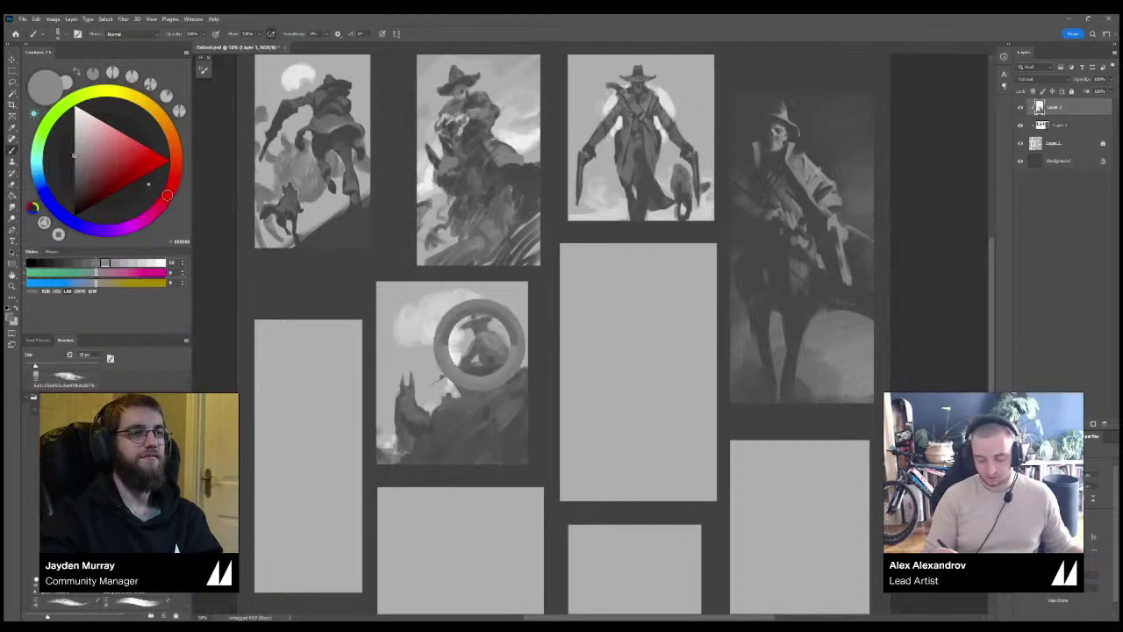
pyautogui.keyDown('alt'); pyautogui.click(488, 341); pyautogui.keyUp('alt')
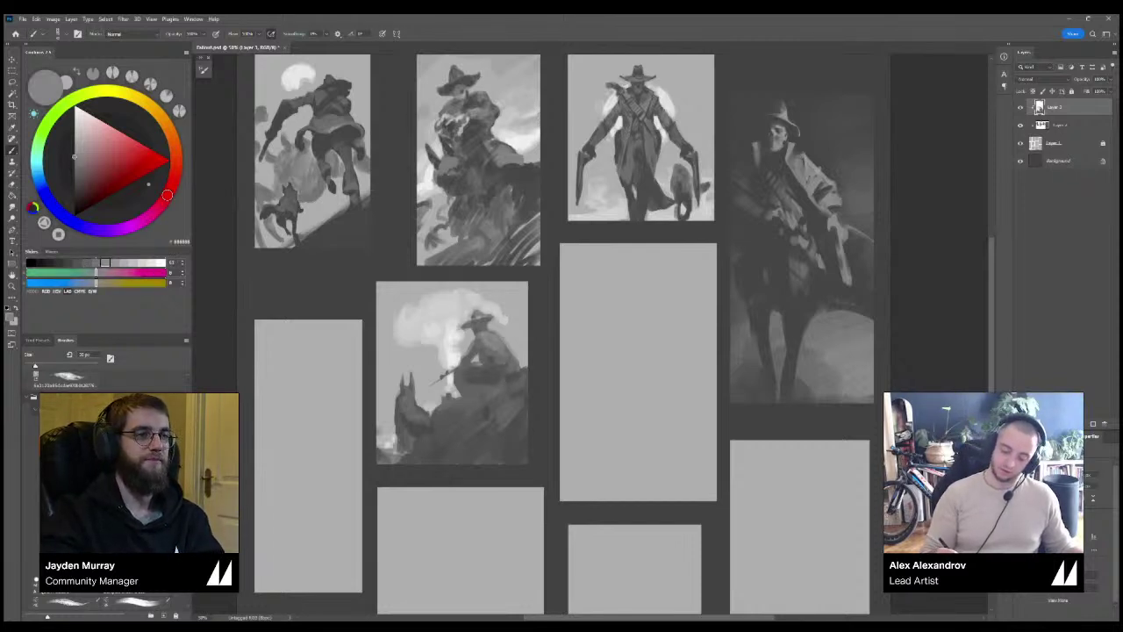
pyautogui.moveTo(486, 344); pyautogui.dragTo(503, 400)
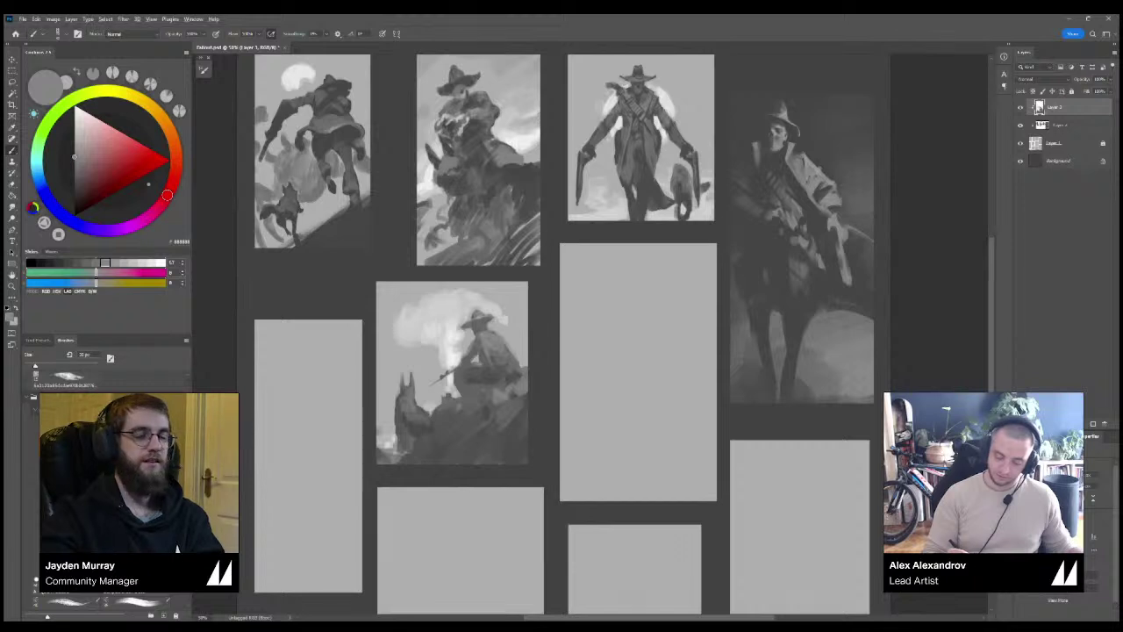
# Sharpen the rifle and the smoke around its barrel, alternating sampled sky, figure and smoke greys.
pyautogui.keyDown('alt'); pyautogui.click(517, 340); pyautogui.keyUp('alt')
pyautogui.keyDown('alt'); pyautogui.click(484, 347); pyautogui.keyUp('alt')
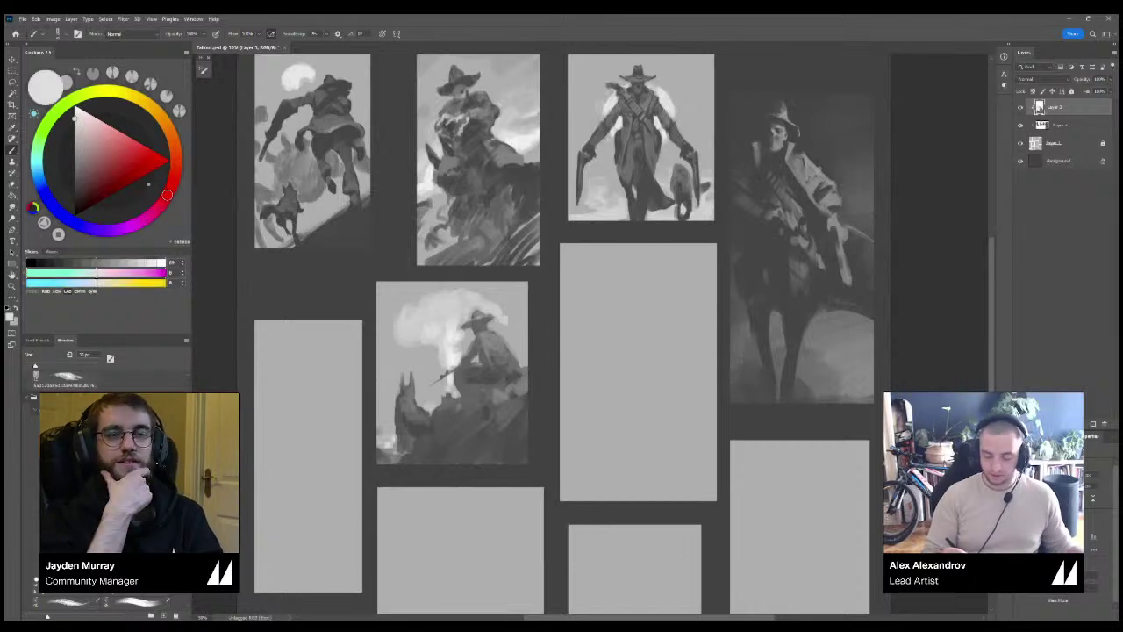
pyautogui.keyDown('alt'); pyautogui.click(434, 351); pyautogui.keyUp('alt')
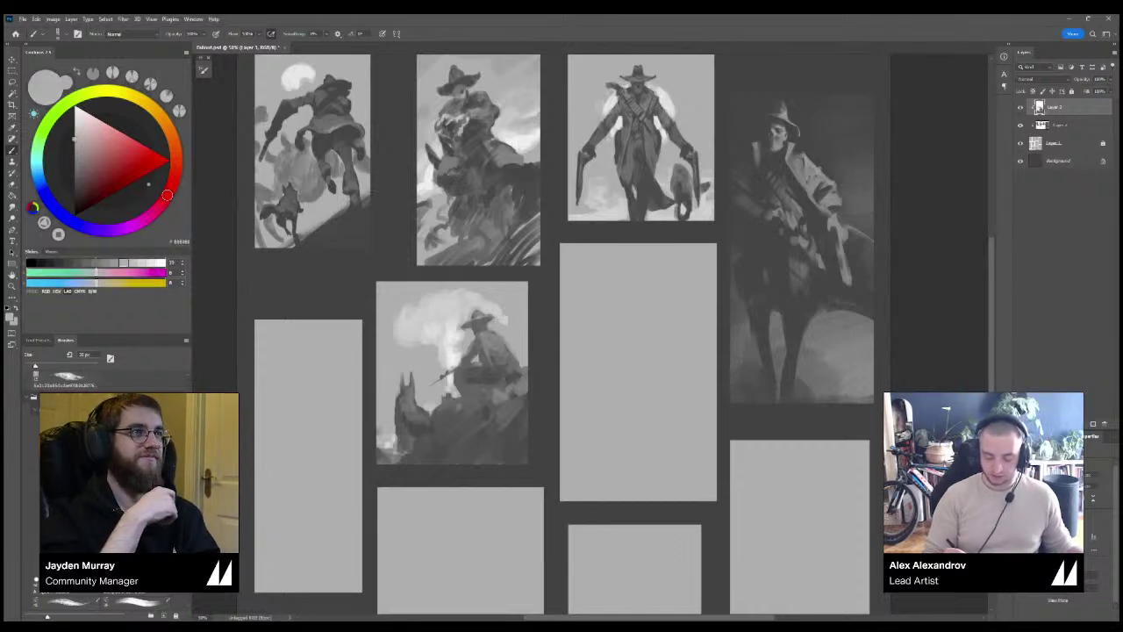
pyautogui.moveTo(440, 345); pyautogui.dragTo(447, 350)
pyautogui.keyDown('alt'); pyautogui.click(452, 347); pyautogui.keyUp('alt')
pyautogui.keyDown('alt'); pyautogui.click(451, 347); pyautogui.keyUp('alt')
pyautogui.keyDown('alt'); pyautogui.click(432, 349); pyautogui.keyUp('alt')
pyautogui.keyDown('alt'); pyautogui.click(452, 347); pyautogui.keyUp('alt')
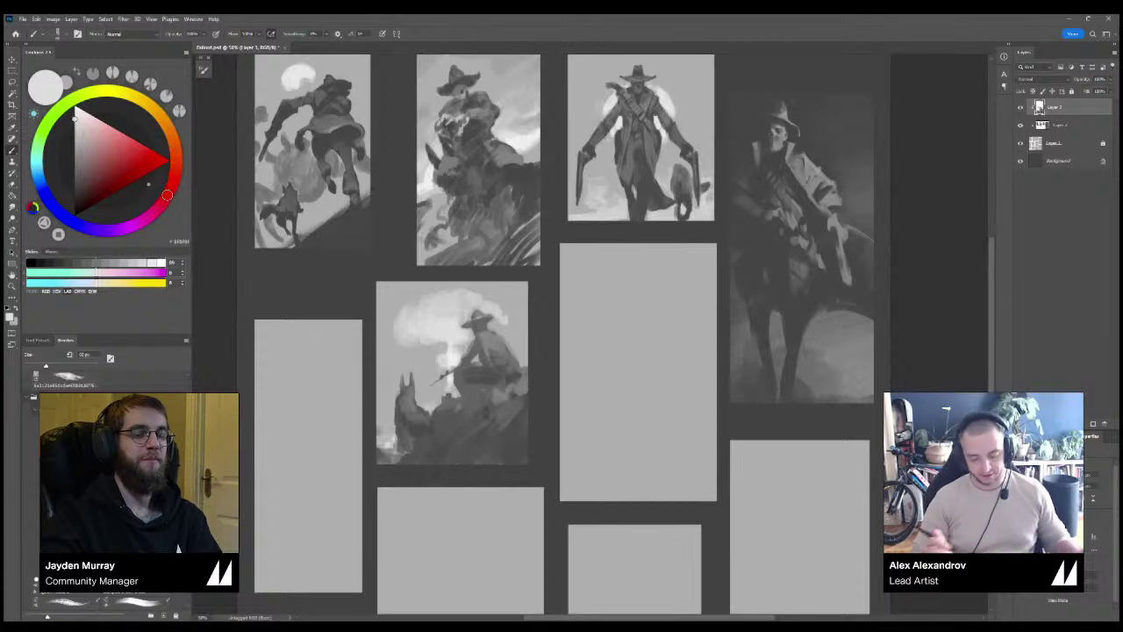
# Rework the cloud around and above the hat with sampled pale greys to vary its tones and edges.
pyautogui.keyDown('alt'); pyautogui.click(491, 359); pyautogui.keyUp('alt')
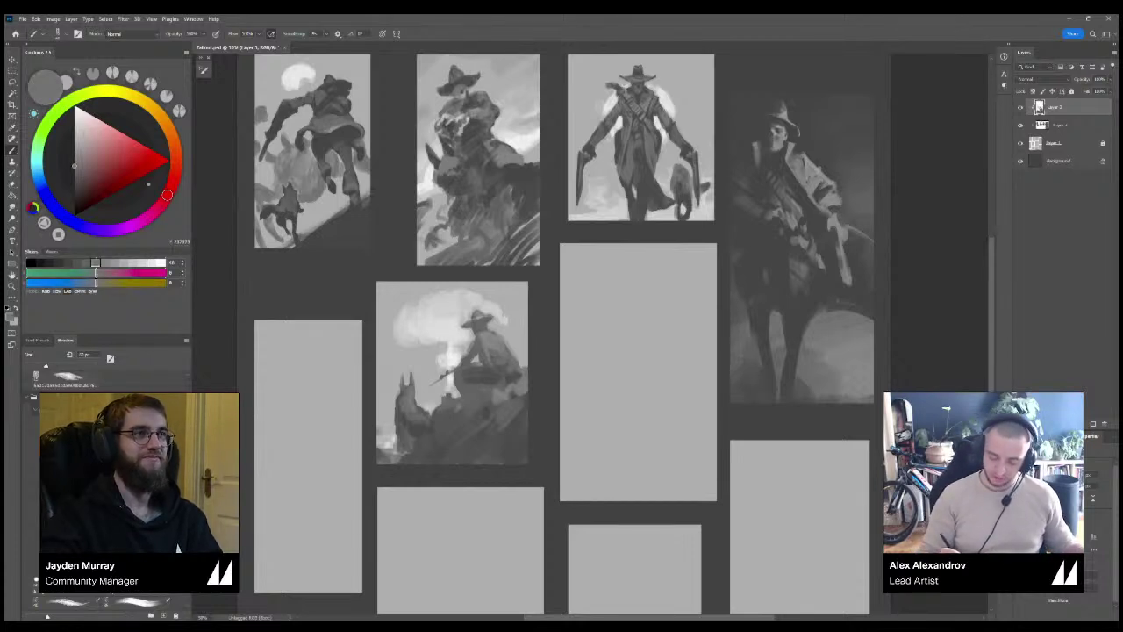
pyautogui.keyDown('alt'); pyautogui.click(437, 309); pyautogui.keyUp('alt')
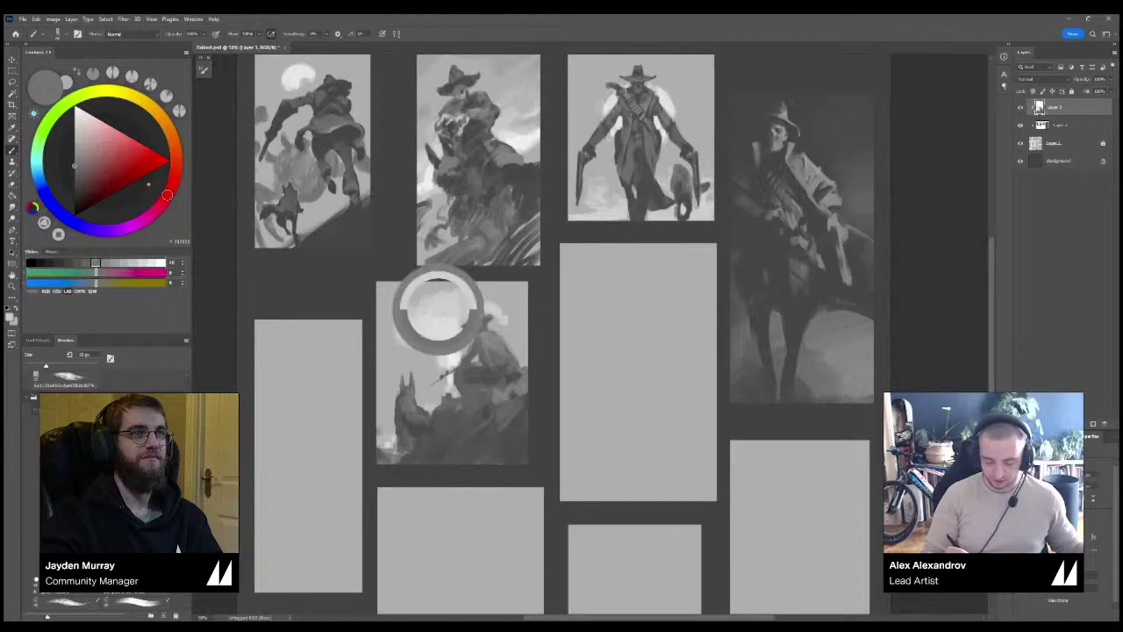
pyautogui.keyDown('alt'); pyautogui.click(449, 332); pyautogui.keyUp('alt')
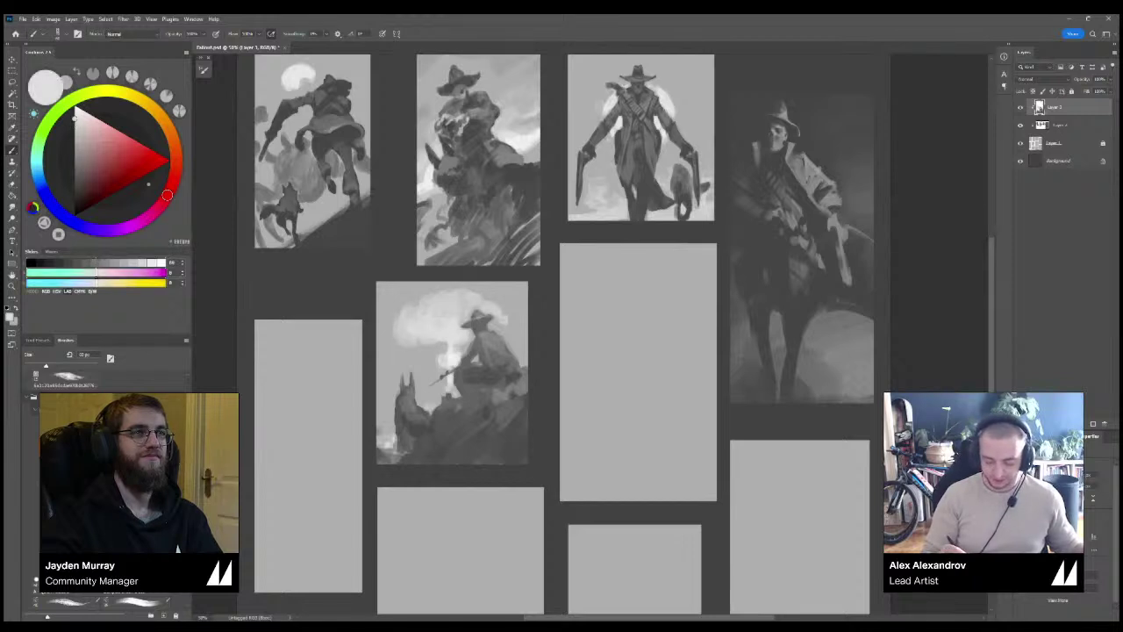
pyautogui.keyDown('alt'); pyautogui.click(455, 298); pyautogui.keyUp('alt')
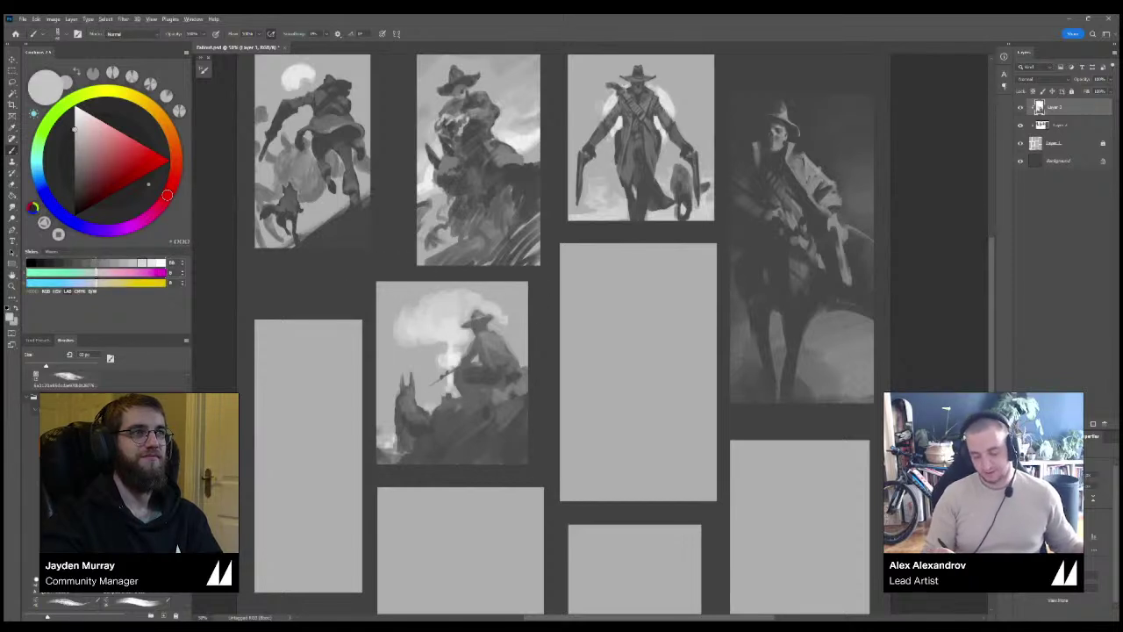
pyautogui.keyDown('alt'); pyautogui.click(490, 303); pyautogui.keyUp('alt')
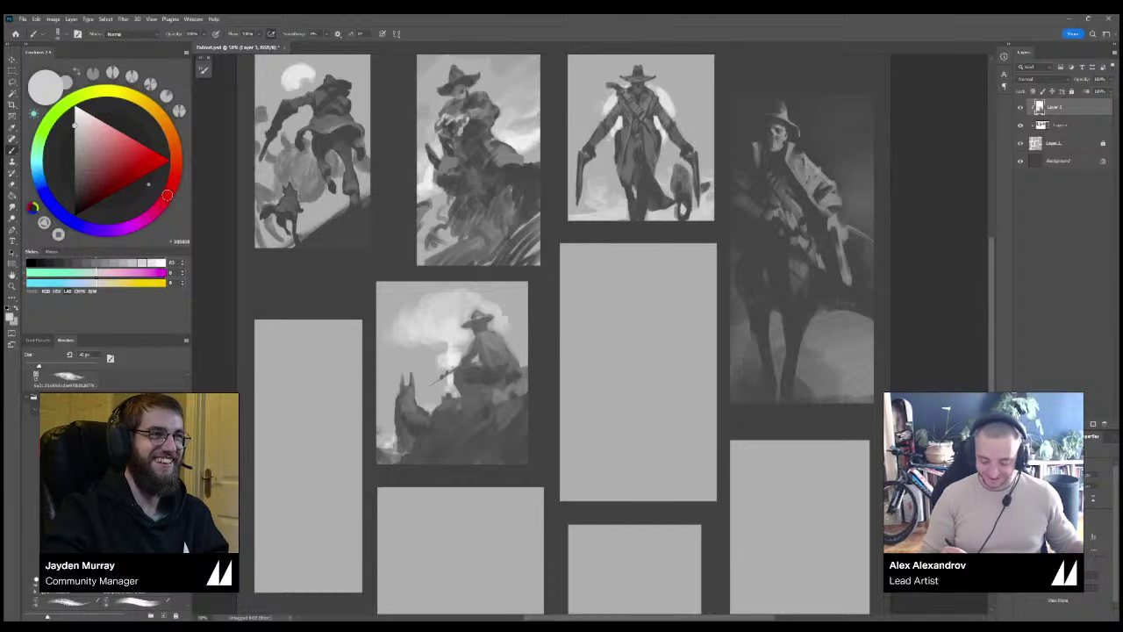
pyautogui.keyDown('alt'); pyautogui.click(432, 351); pyautogui.keyUp('alt')
pyautogui.keyDown('alt'); pyautogui.click(452, 308); pyautogui.keyUp('alt')
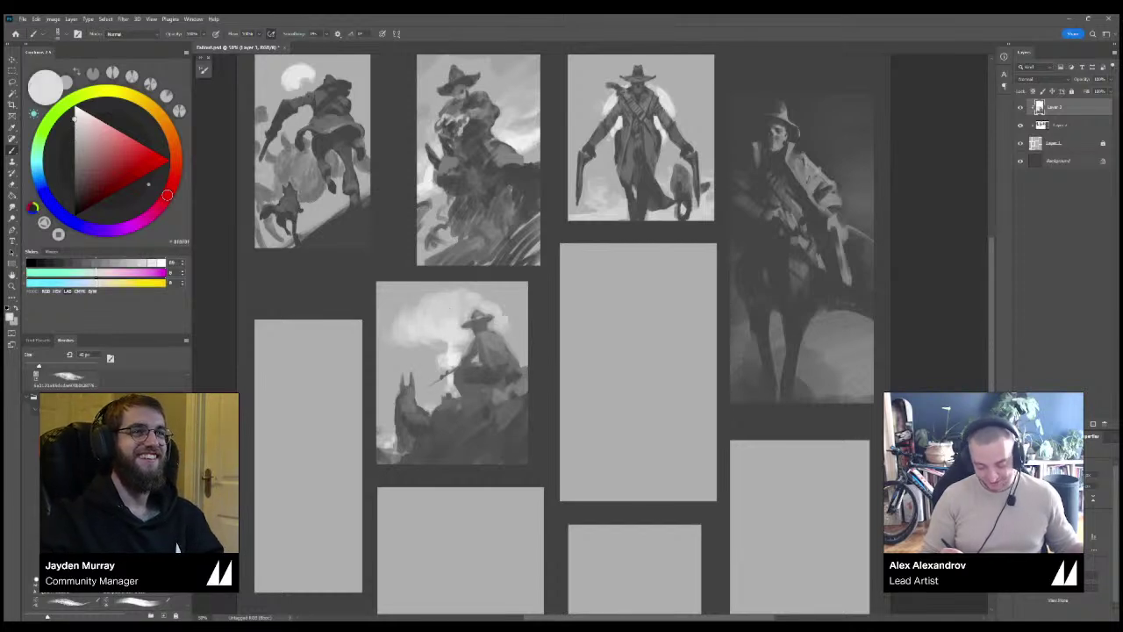
# Reduce the brush size and paint lighter accents on the rocks between the dog and the figure with sampled greys.
pyautogui.keyDown('alt'); pyautogui.click(452, 384); pyautogui.keyUp('alt')
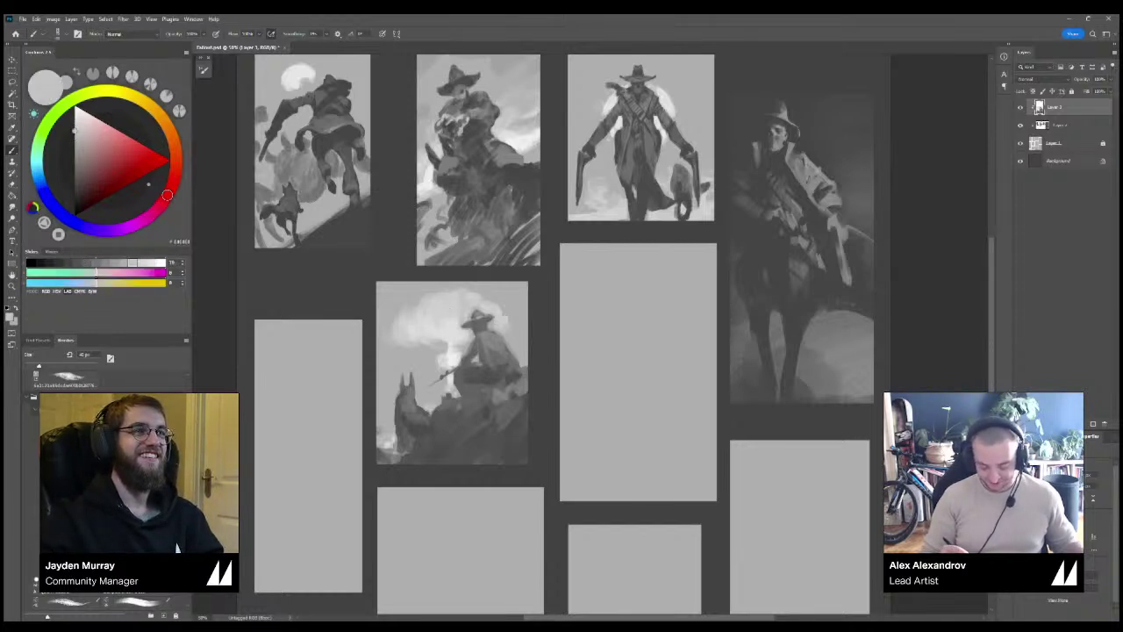
pyautogui.press('[')
pyautogui.moveTo(442, 394); pyautogui.dragTo(442, 403)
pyautogui.press('[')
pyautogui.keyDown('alt'); pyautogui.click(446, 405); pyautogui.keyUp('alt')
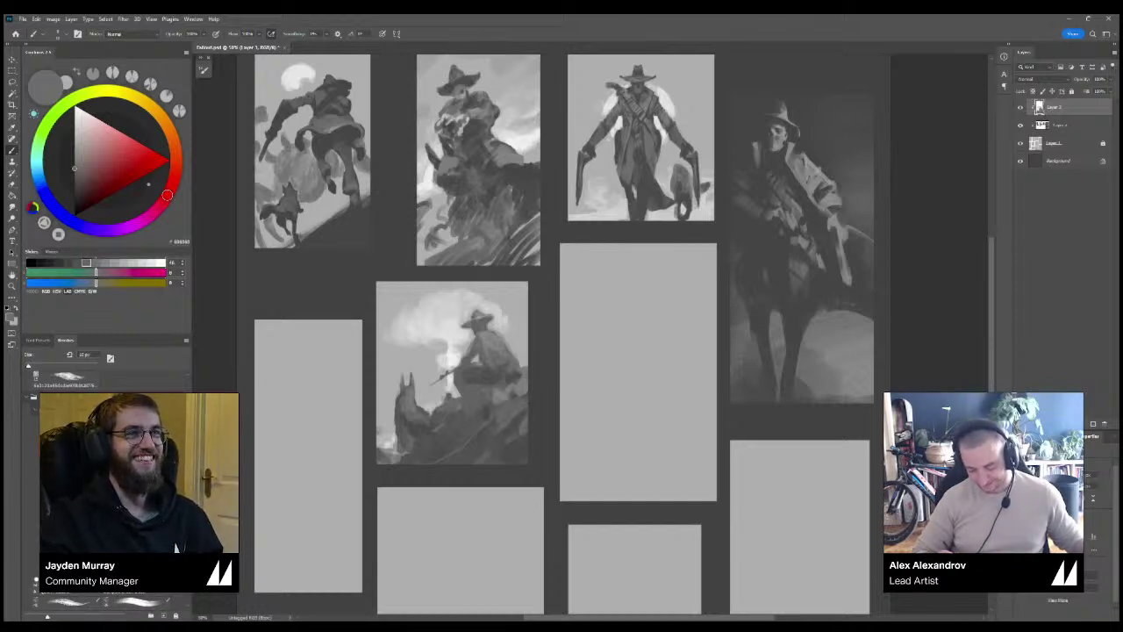
# Touch up the seated figure's torso, shoulders and hat with alternating sampled figure and cloud greys.
pyautogui.press('x')
pyautogui.press('x')
pyautogui.keyDown('alt'); pyautogui.click(496, 368); pyautogui.keyUp('alt')
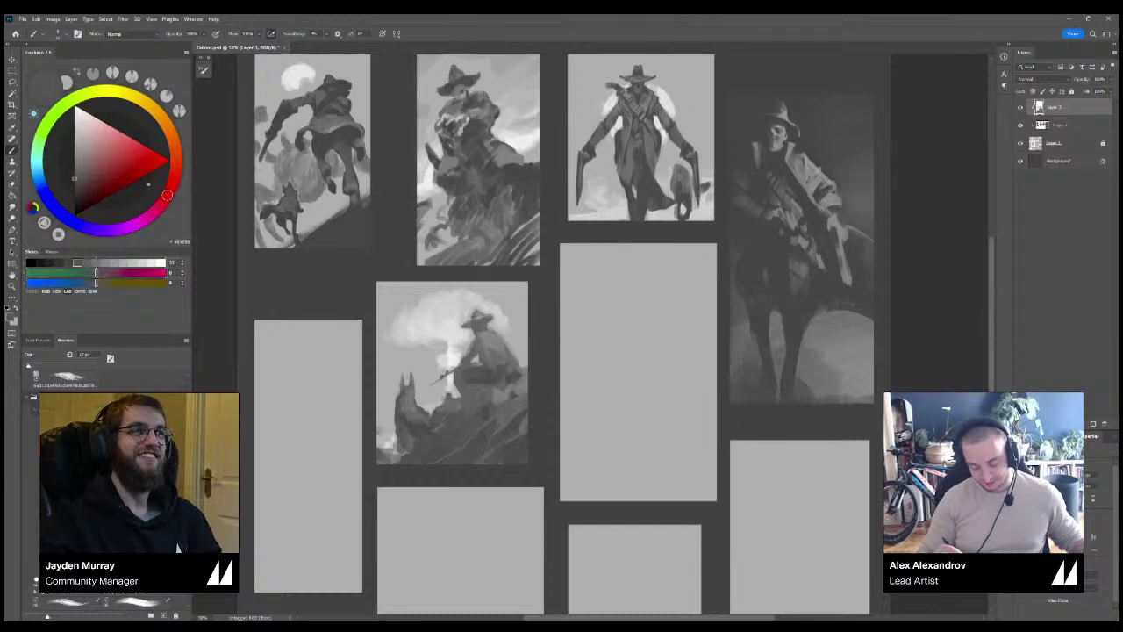
pyautogui.keyDown('alt'); pyautogui.click(494, 353); pyautogui.keyUp('alt')
pyautogui.press('x')
pyautogui.press('x')
pyautogui.press('x')
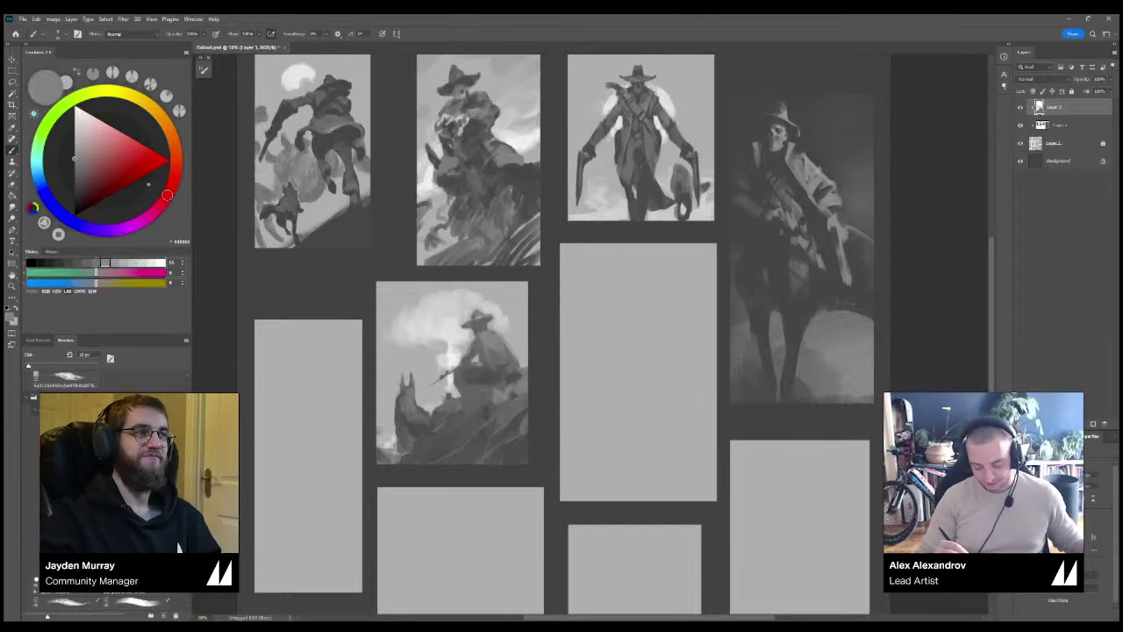
pyautogui.keyDown('alt'); pyautogui.click(488, 319); pyautogui.keyUp('alt')
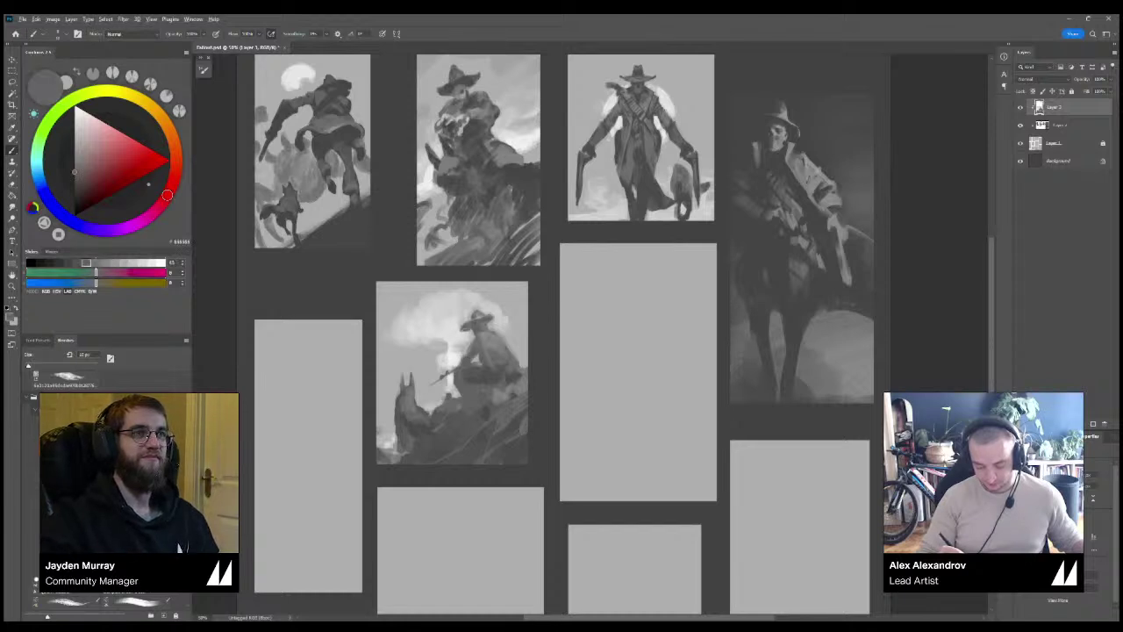
pyautogui.keyDown('alt'); pyautogui.click(457, 325); pyautogui.keyUp('alt')
pyautogui.keyDown('alt'); pyautogui.click(488, 342); pyautogui.keyUp('alt')
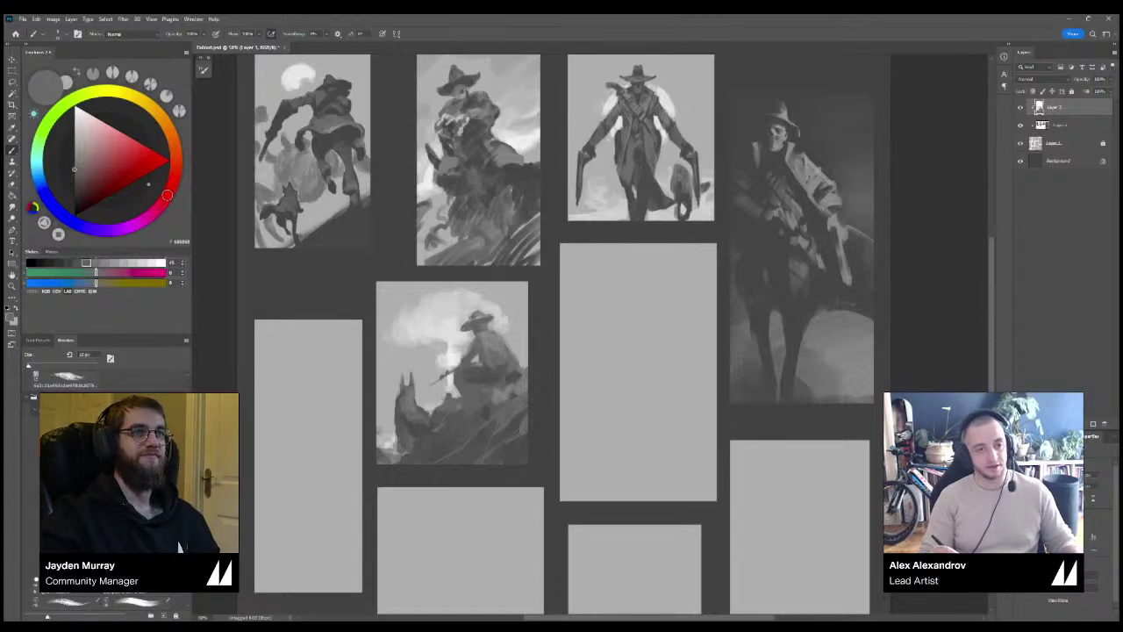
# Refine the gunslinger's chest, hat and folded legs with closely matched mid-greys sampled from the figure.
pyautogui.hotkey('ctrl', '+')
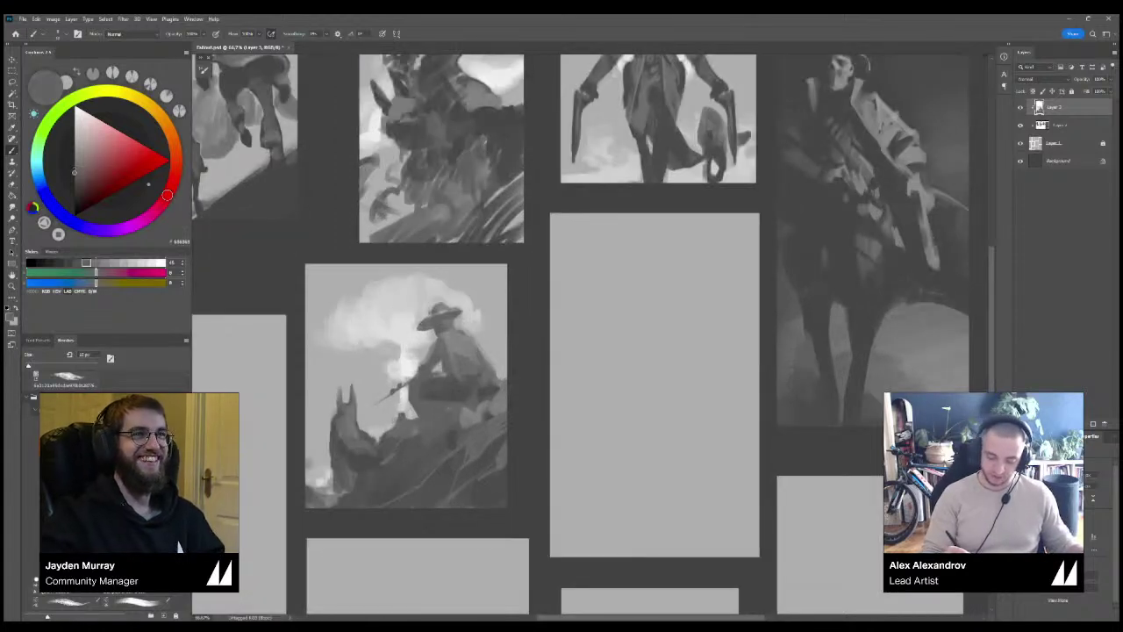
pyautogui.keyDown('alt'); pyautogui.click(460, 353); pyautogui.keyUp('alt')
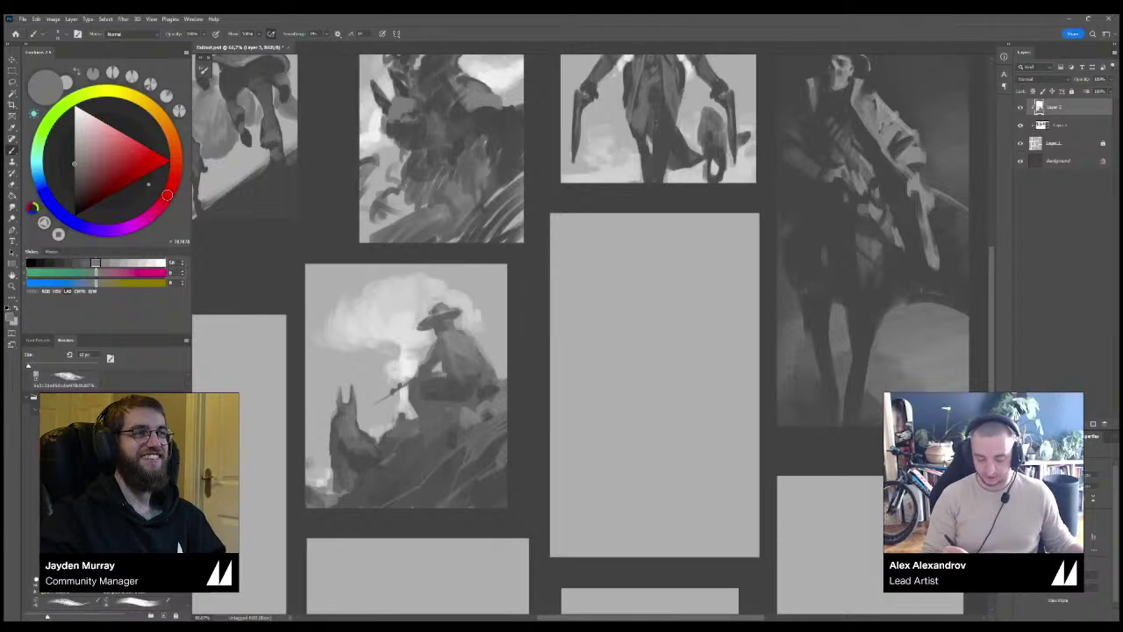
pyautogui.keyDown('alt'); pyautogui.click(450, 323); pyautogui.keyUp('alt')
pyautogui.keyDown('alt'); pyautogui.click(447, 386); pyautogui.keyUp('alt')
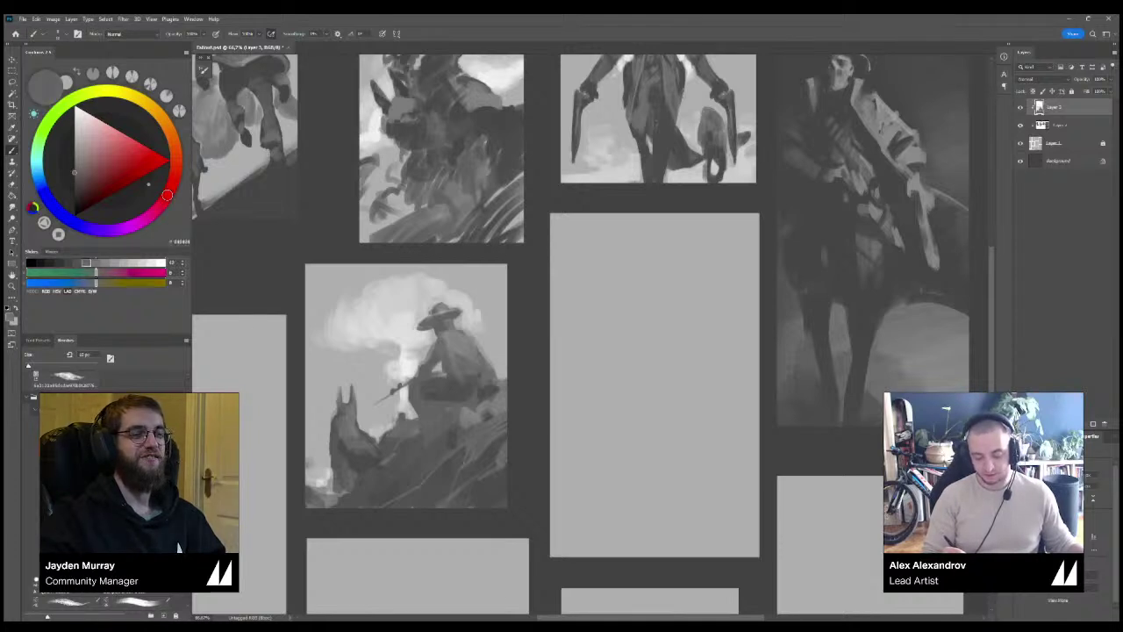
pyautogui.keyDown('alt'); pyautogui.click(453, 354); pyautogui.keyUp('alt')
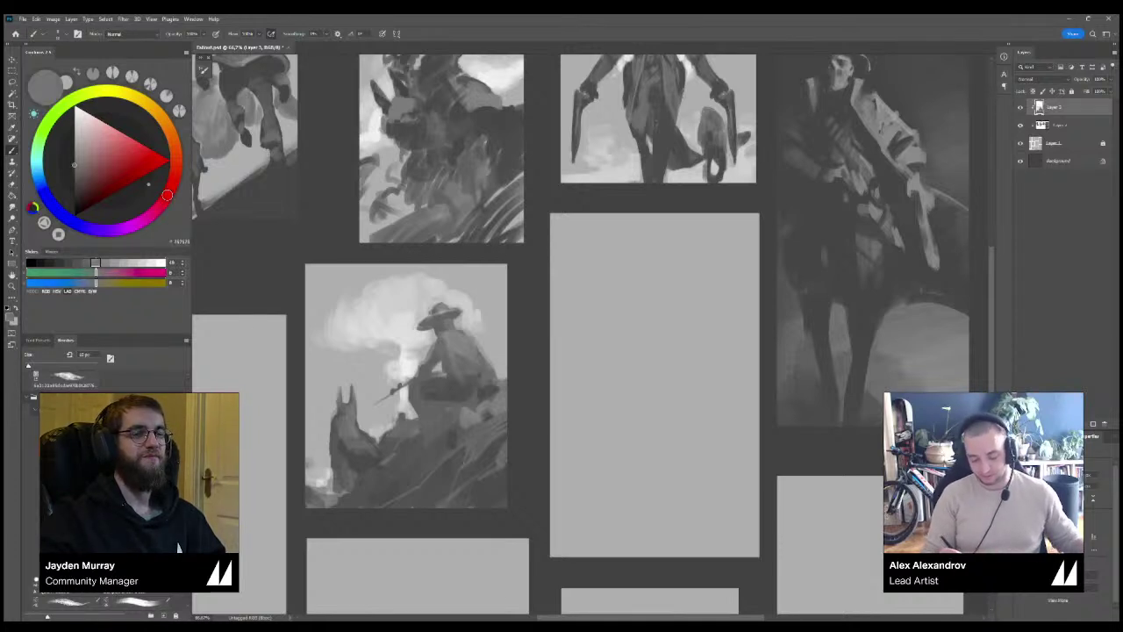
pyautogui.hotkey('ctrl', '-')
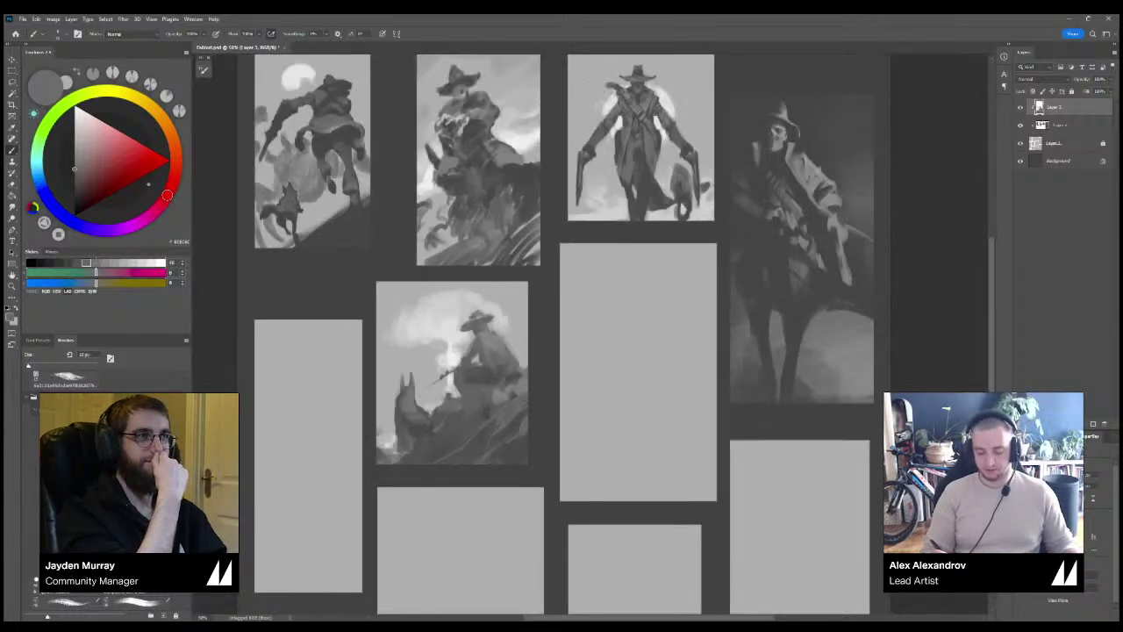
# Paint a bright puff of smoke on the rock below the rifle with a sampled near-white.
pyautogui.hotkey('ctrl', '+')
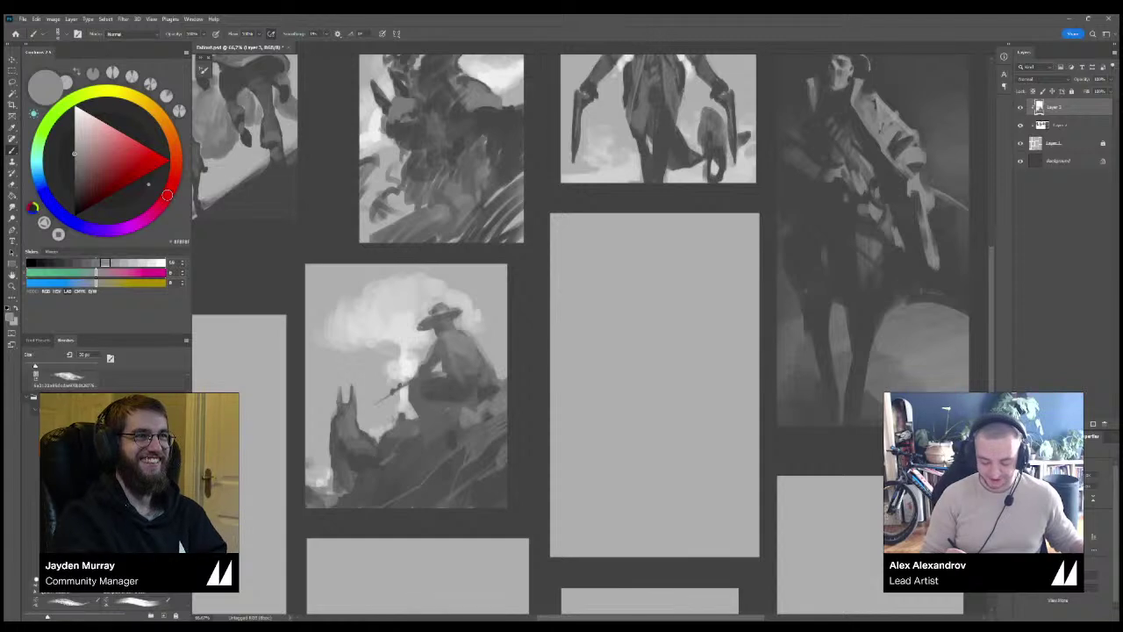
pyautogui.keyDown('alt'); pyautogui.click(403, 398); pyautogui.keyUp('alt')
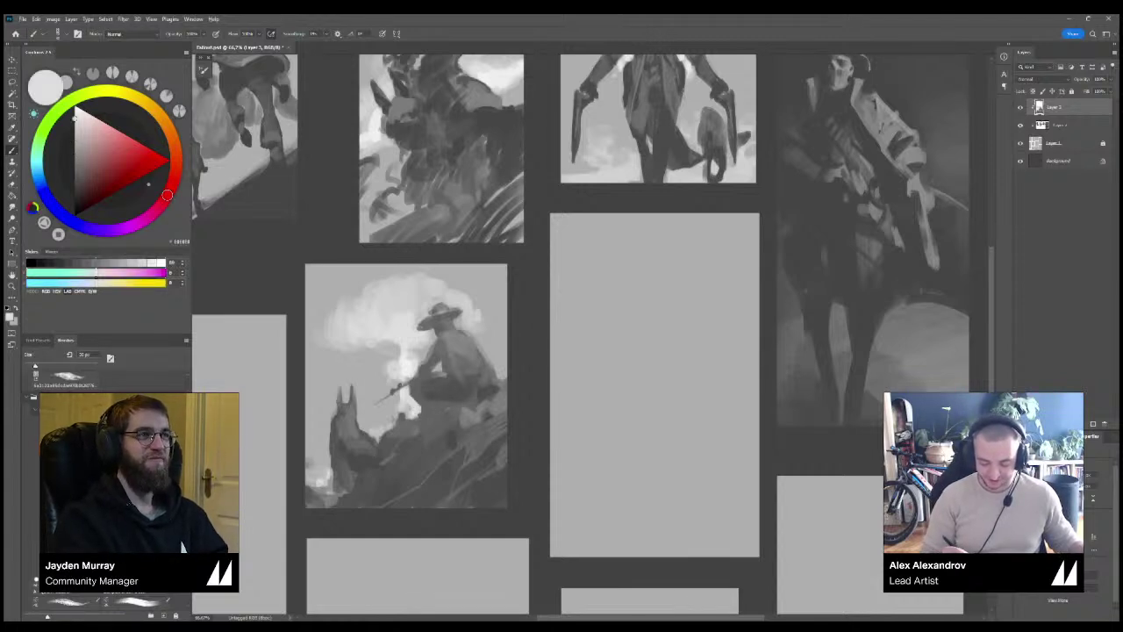
pyautogui.keyDown('alt'); pyautogui.click(407, 391); pyautogui.keyUp('alt')
pyautogui.moveTo(409, 388); pyautogui.dragTo(423, 411)
# Shrink the brush and draw a thin dark strap across the figure's upper body with sampled greys.
pyautogui.keyDown('alt'); pyautogui.click(446, 398); pyautogui.keyUp('alt')
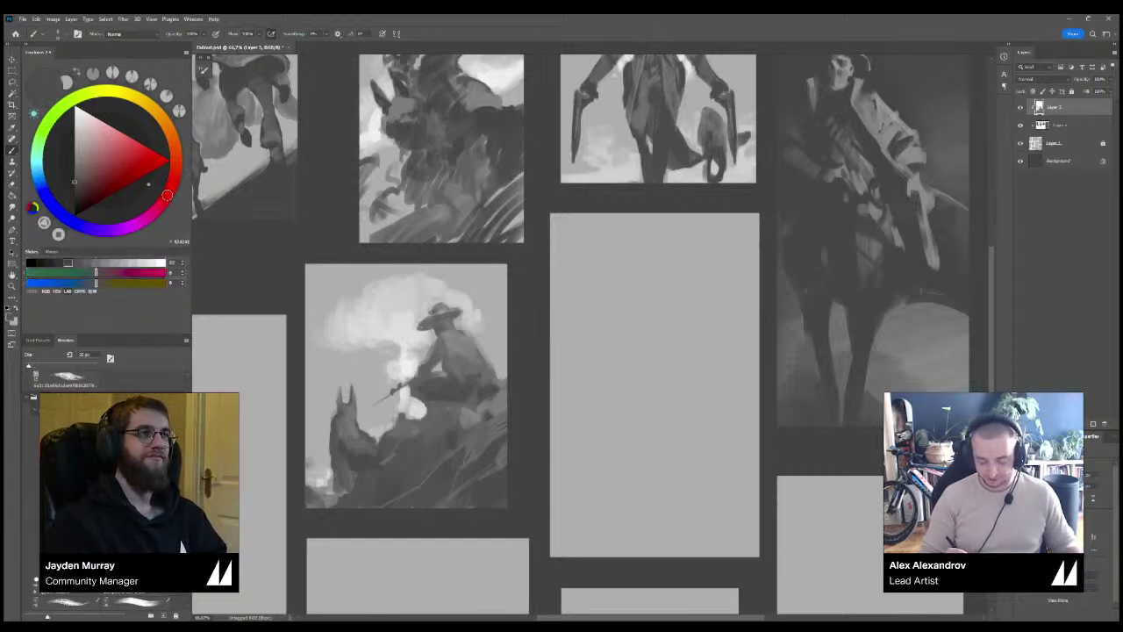
pyautogui.press('[')
pyautogui.press('[')
pyautogui.press('[')
pyautogui.press('[')
pyautogui.press('[')
pyautogui.press('[')
pyautogui.press('[')
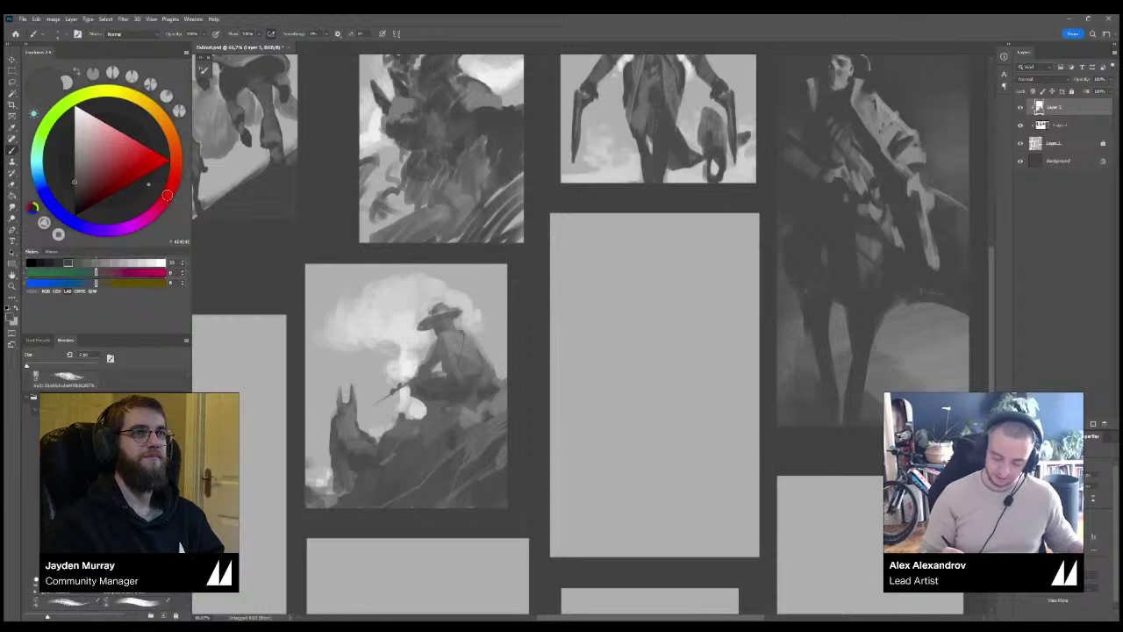
pyautogui.keyDown('alt'); pyautogui.click(452, 369); pyautogui.keyUp('alt')
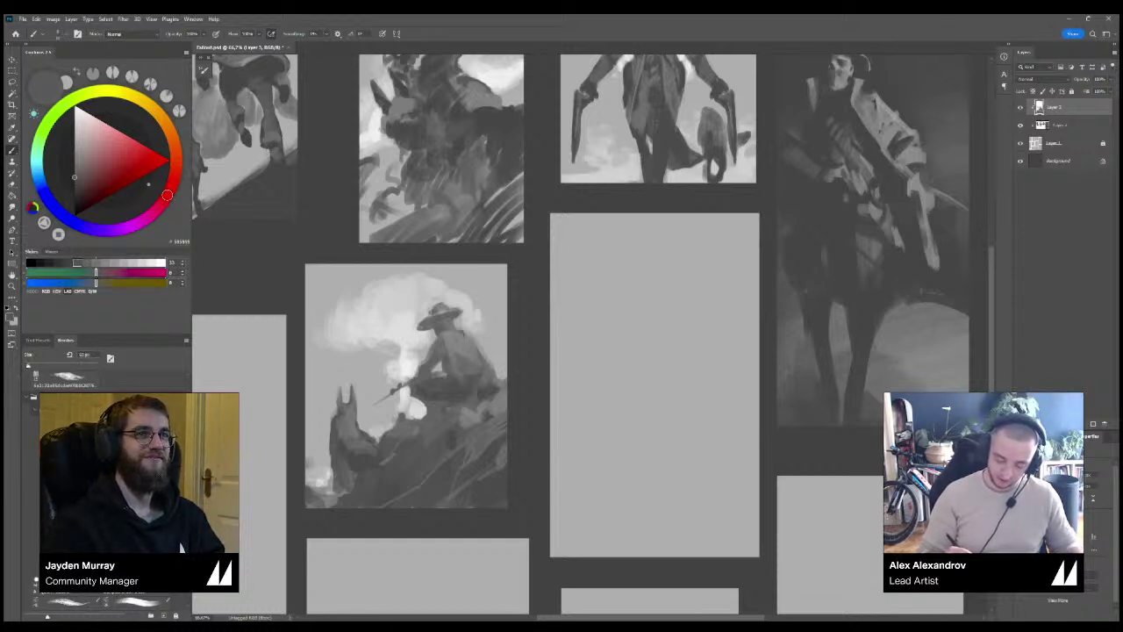
# Sharpen the hat's brim and crown and the face beneath, alternating greys sampled from the hat and cloud.
pyautogui.keyDown('alt'); pyautogui.click(438, 324); pyautogui.keyUp('alt')
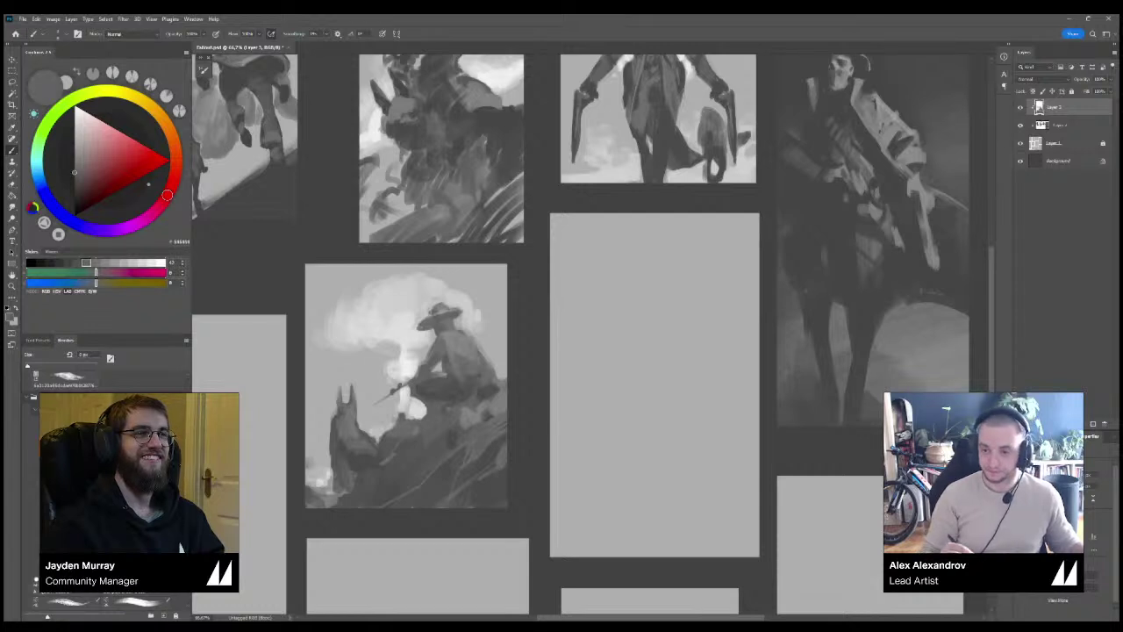
pyautogui.keyDown('alt'); pyautogui.click(432, 311); pyautogui.keyUp('alt')
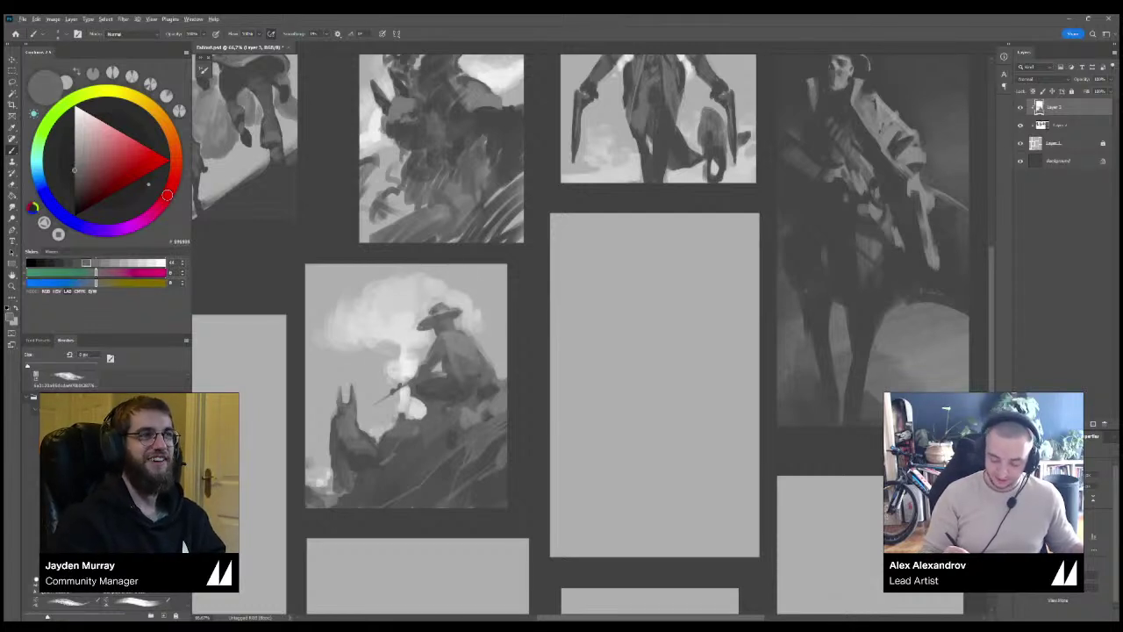
pyautogui.keyDown('alt'); pyautogui.click(443, 298); pyautogui.keyUp('alt')
pyautogui.keyDown('alt'); pyautogui.click(445, 315); pyautogui.keyUp('alt')
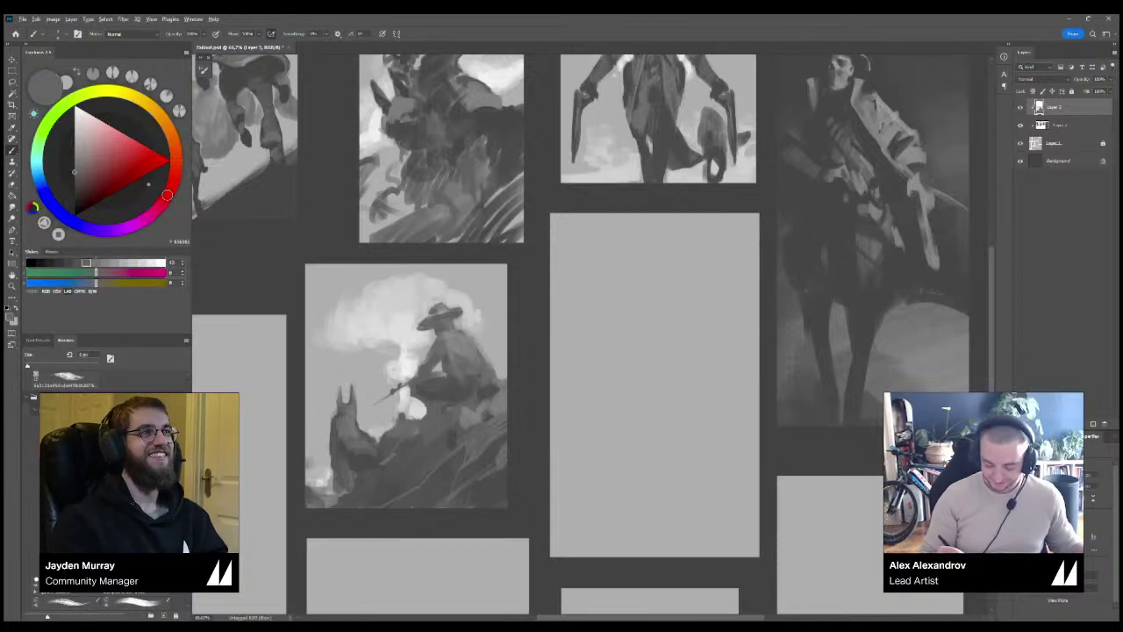
pyautogui.press('x')
pyautogui.keyDown('alt'); pyautogui.click(444, 321); pyautogui.keyUp('alt')
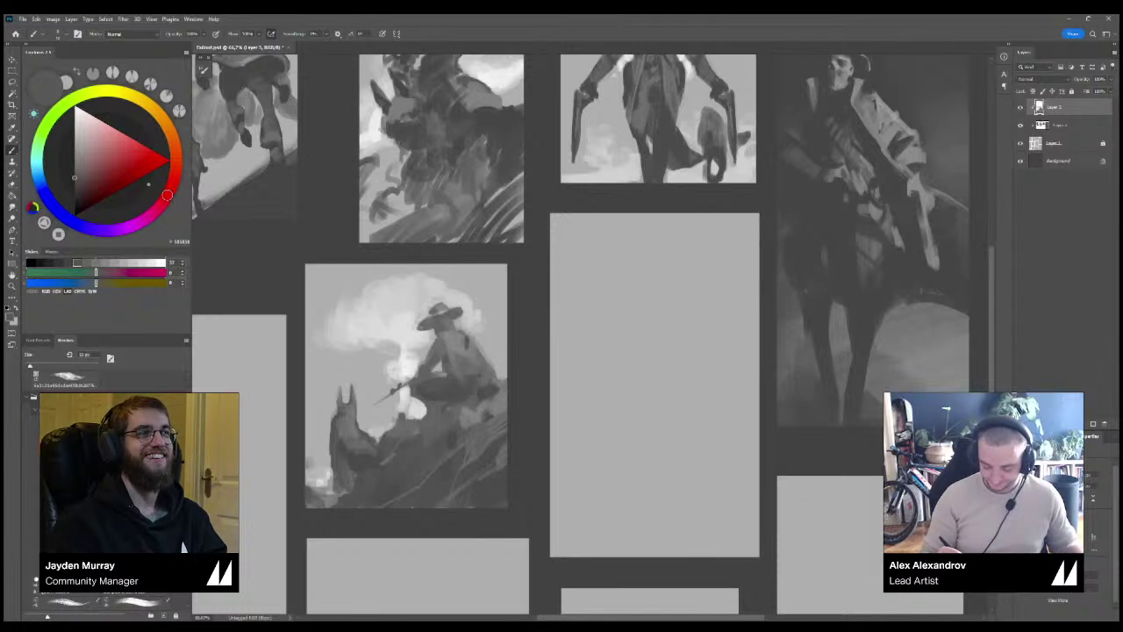
# Adjust the brush size and paint a dark gun stock rising behind the figure's shoulder.
pyautogui.press(']')
pyautogui.press(']')
pyautogui.press(']')
pyautogui.press('[')
pyautogui.press('[')
pyautogui.press('[')
pyautogui.moveTo(471, 342); pyautogui.dragTo(477, 322)
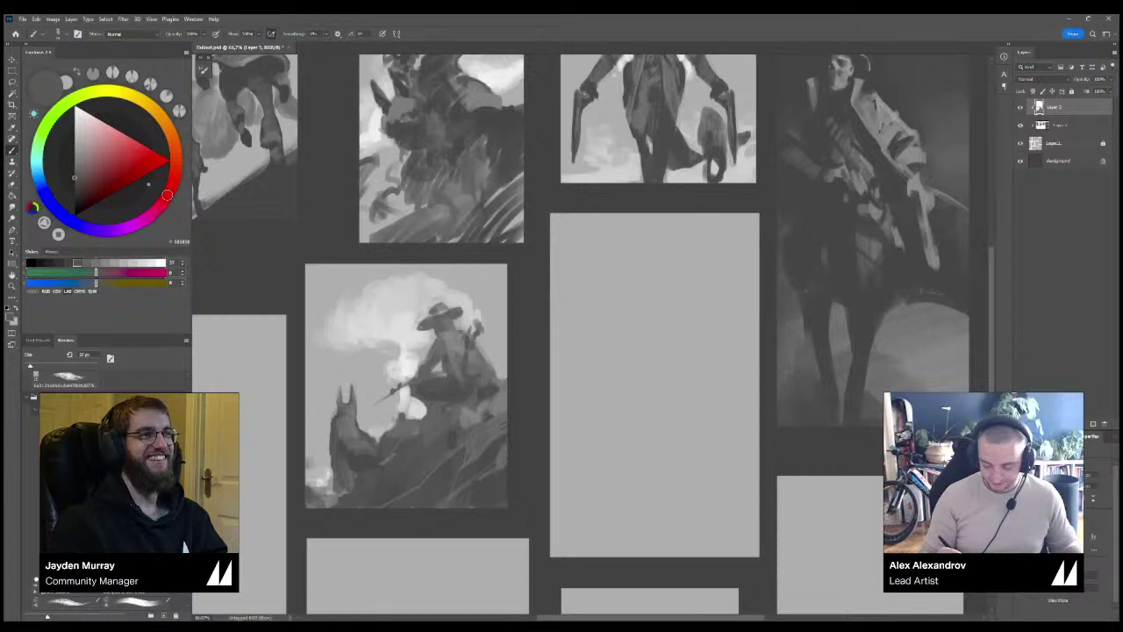
# Vary the brush size and add dark gear and strap details down the figure's back.
pyautogui.press('[')
pyautogui.press('[')
pyautogui.press('[')
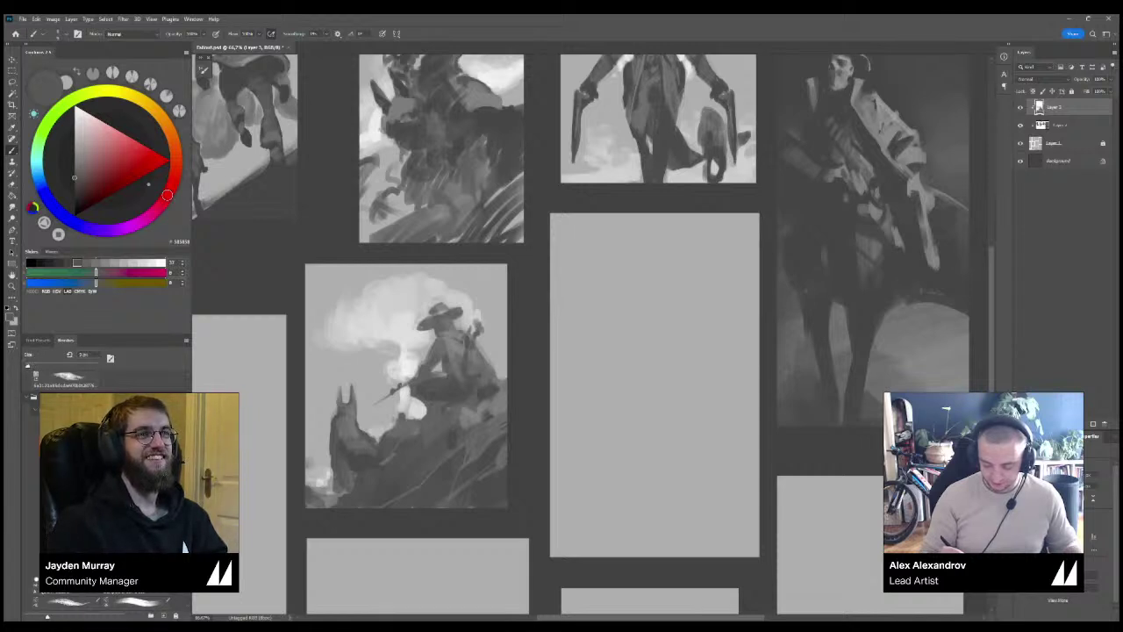
pyautogui.press(']')
pyautogui.press(']')
pyautogui.press(']')
pyautogui.press(']')
pyautogui.press(']')
pyautogui.press(']')
pyautogui.press(']')
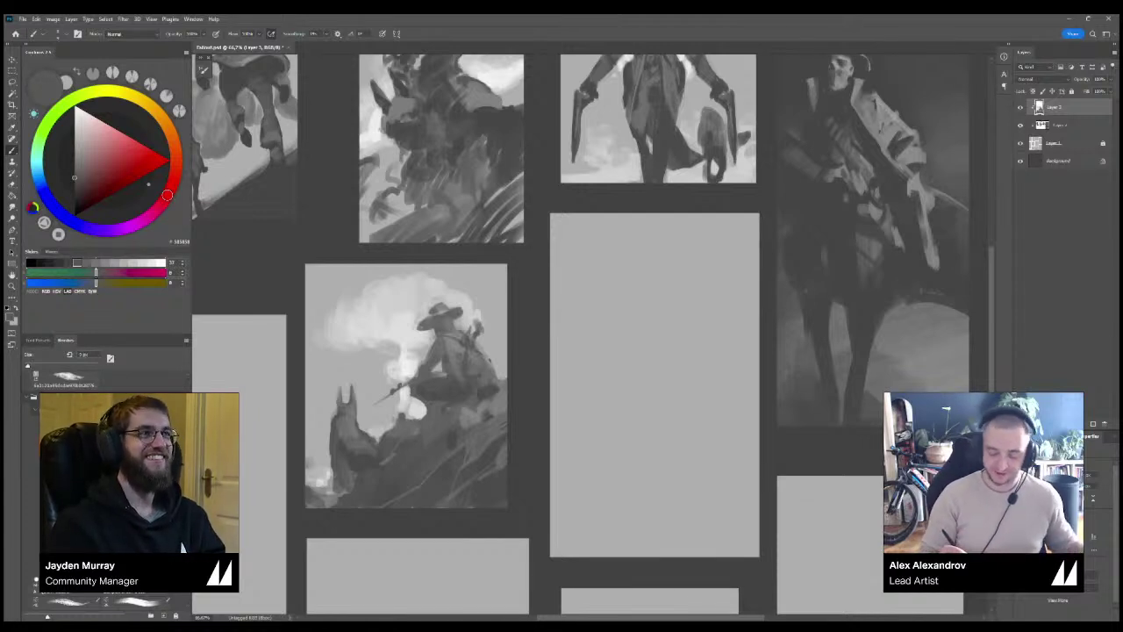
# Reshape the gun stock behind the shoulder with lighter mid-grey and sampled surrounding greys.
pyautogui.click(95, 263)
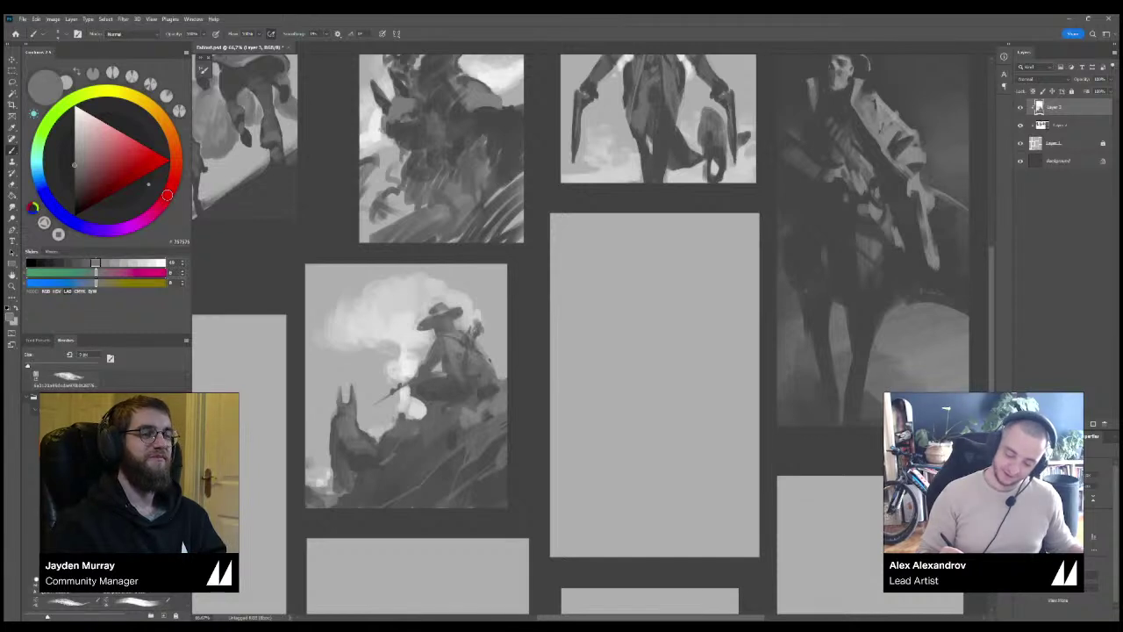
pyautogui.keyDown('alt'); pyautogui.click(477, 330); pyautogui.keyUp('alt')
pyautogui.moveTo(478, 329)
pyautogui.mouseDown()
pyautogui.moveTo(476, 320)
pyautogui.moveTo(478, 340)
pyautogui.mouseUp()
pyautogui.keyDown('alt'); pyautogui.click(478, 317); pyautogui.keyUp('alt')
pyautogui.keyDown('alt'); pyautogui.click(477, 331); pyautogui.keyUp('alt')
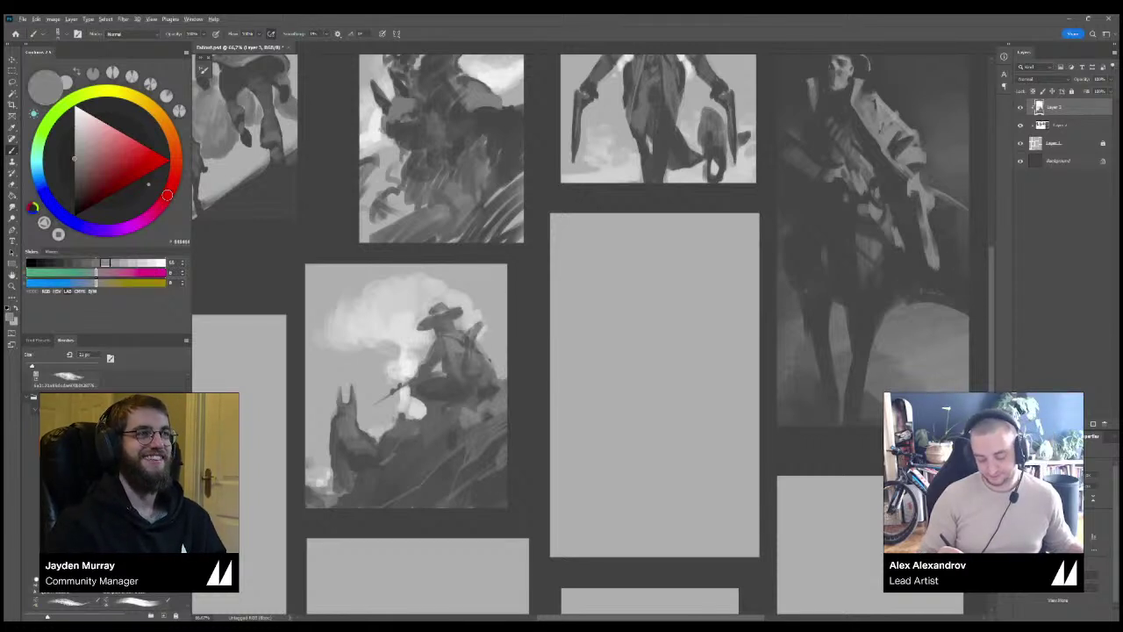
pyautogui.keyDown('alt'); pyautogui.click(470, 342); pyautogui.keyUp('alt')
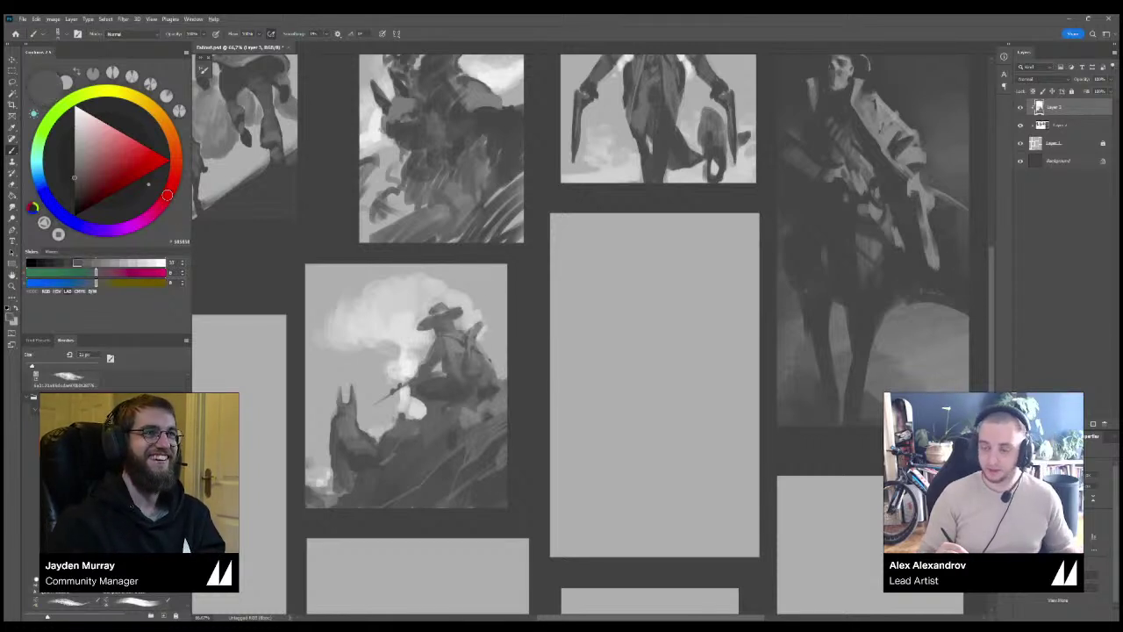
# Reduce the brush size and detail the back straps, collar and rifle barrel with thin dark and mid-grey strokes.
pyautogui.press('[')
pyautogui.press('[')
pyautogui.press('[')
pyautogui.press('[')
pyautogui.press('[')
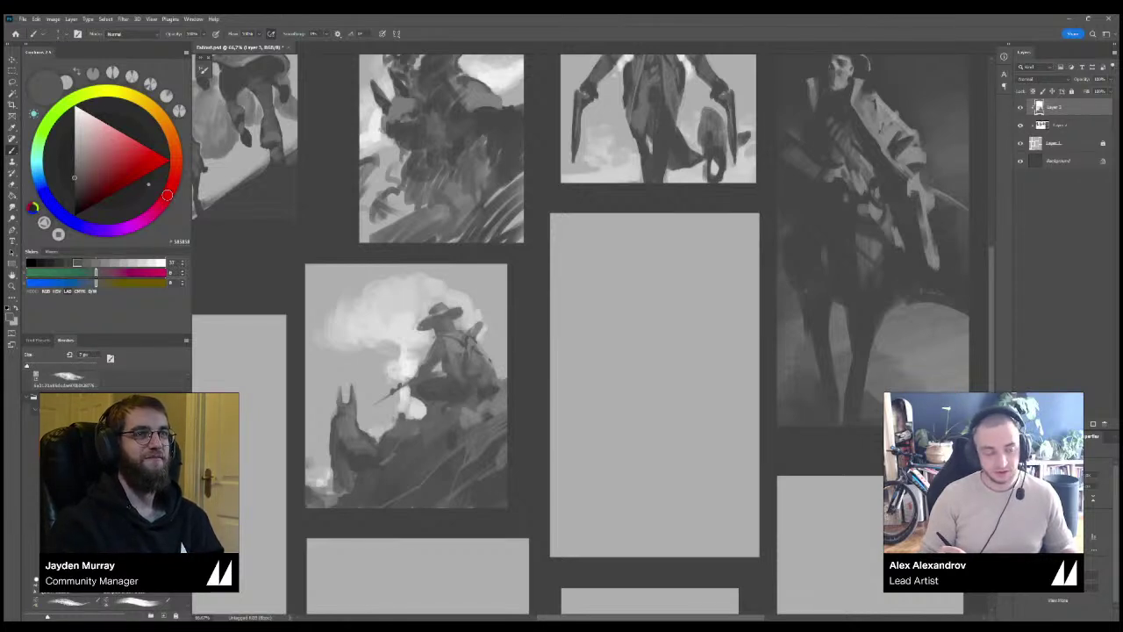
pyautogui.hotkey('ctrl', '-')
pyautogui.hotkey('ctrl', '+')
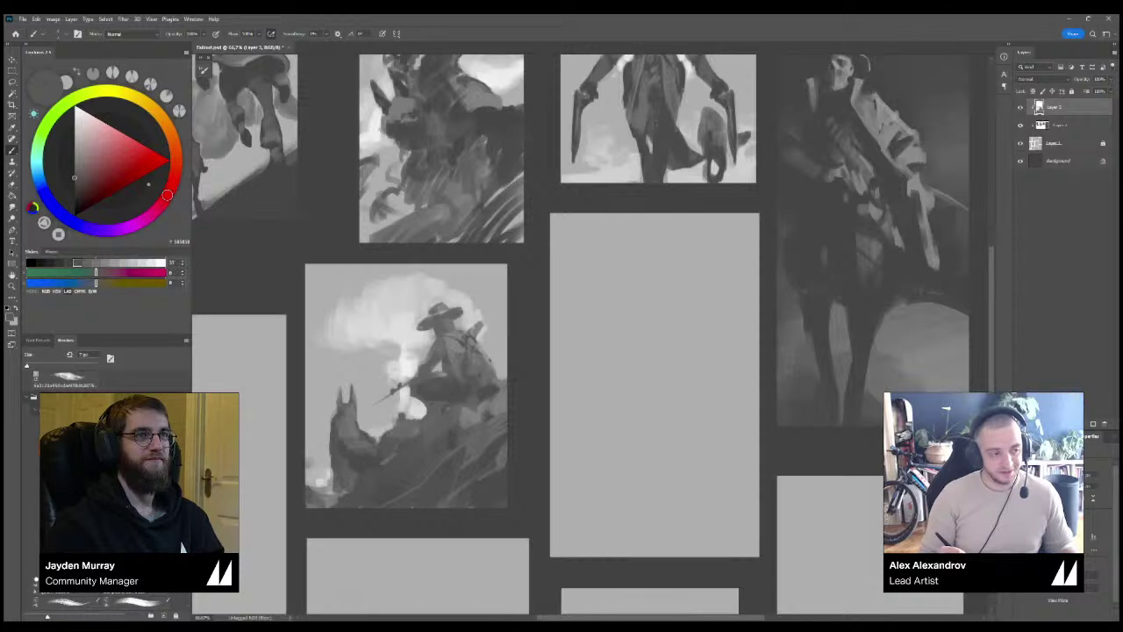
pyautogui.hotkey('ctrl', '+')
pyautogui.moveTo(562, 350); pyautogui.dragTo(583, 307)
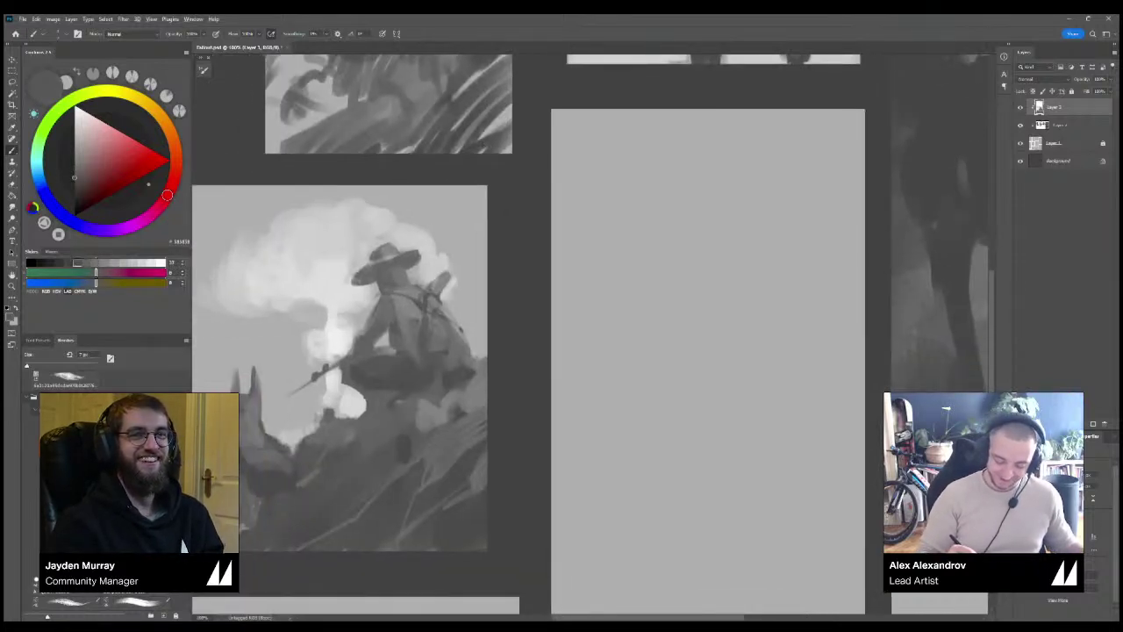
pyautogui.keyDown('alt'); pyautogui.click(402, 290); pyautogui.keyUp('alt')
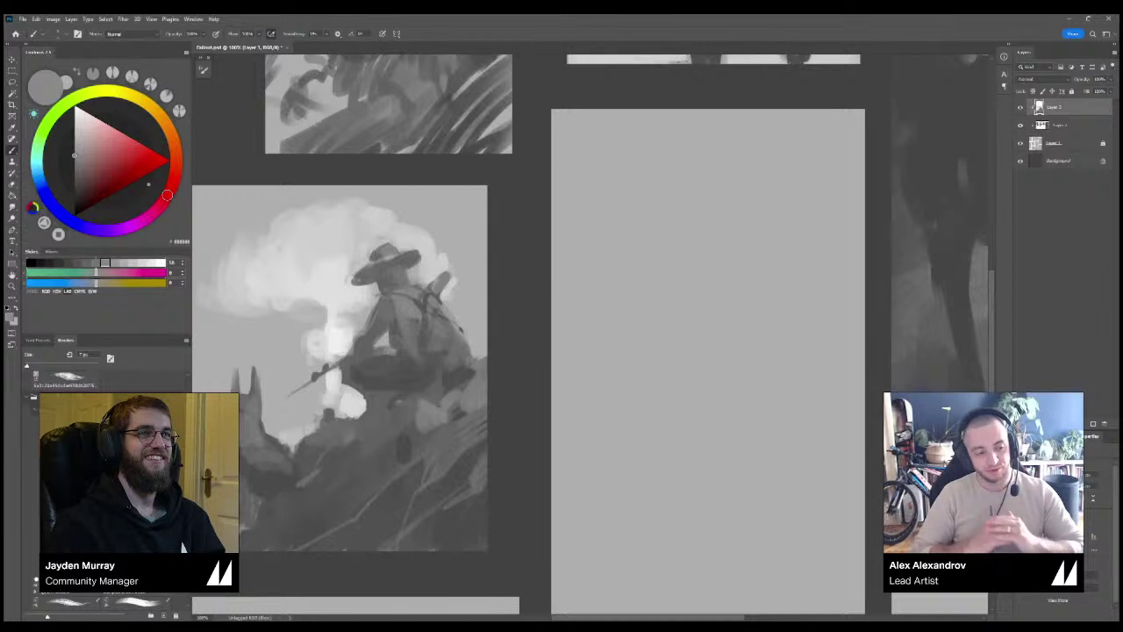
pyautogui.press('x')
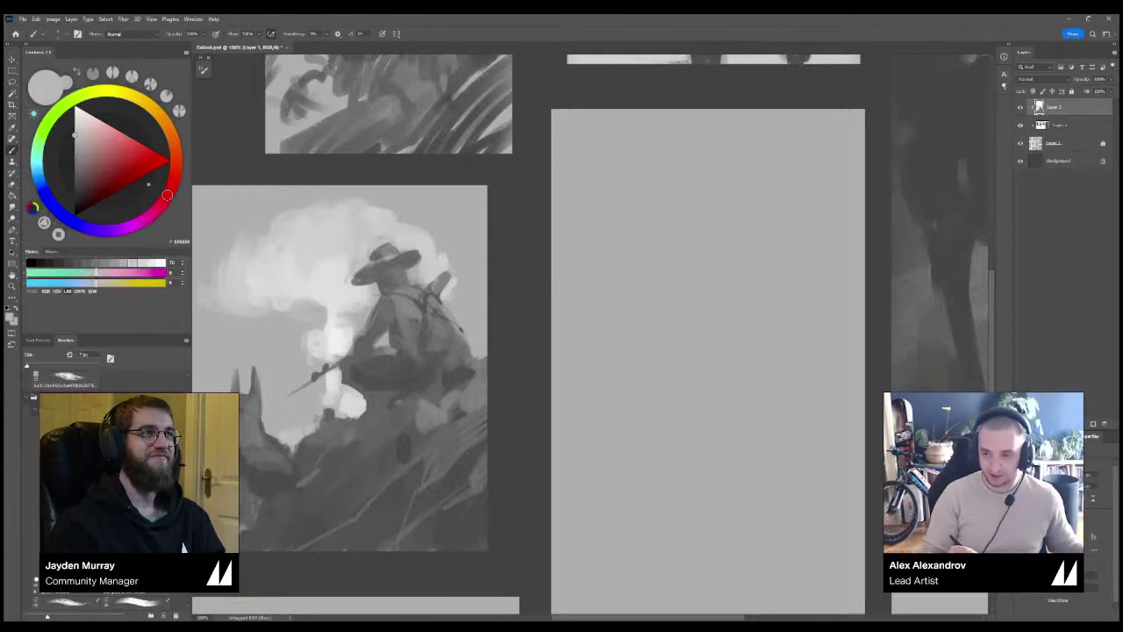
# Try darker fine strokes along the figure's back and collar, undoing each one.
pyautogui.moveTo(131, 262); pyautogui.dragTo(77, 262)
pyautogui.press(']')
pyautogui.press(']')
pyautogui.press(']')
pyautogui.press('[')
pyautogui.press('[')
pyautogui.press('[')
pyautogui.press('[')
pyautogui.moveTo(442, 309)
pyautogui.mouseDown()
pyautogui.moveTo(475, 341)
pyautogui.moveTo(473, 364)
pyautogui.mouseUp()
pyautogui.hotkey('ctrl', 'z')
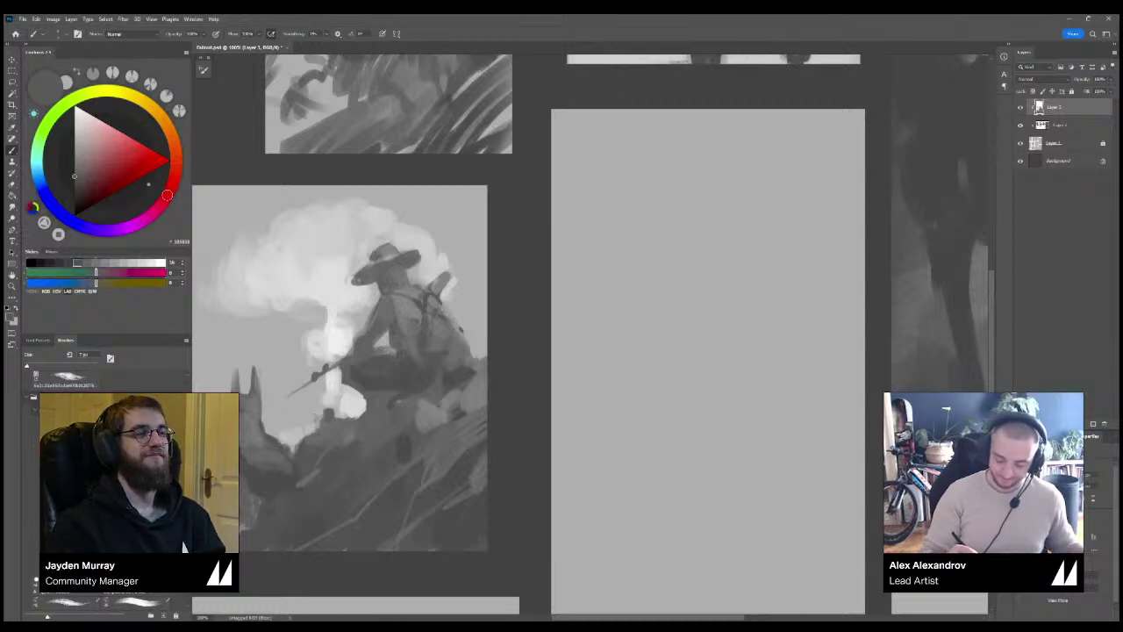
pyautogui.moveTo(399, 273); pyautogui.dragTo(415, 285)
pyautogui.hotkey('ctrl', 'z')
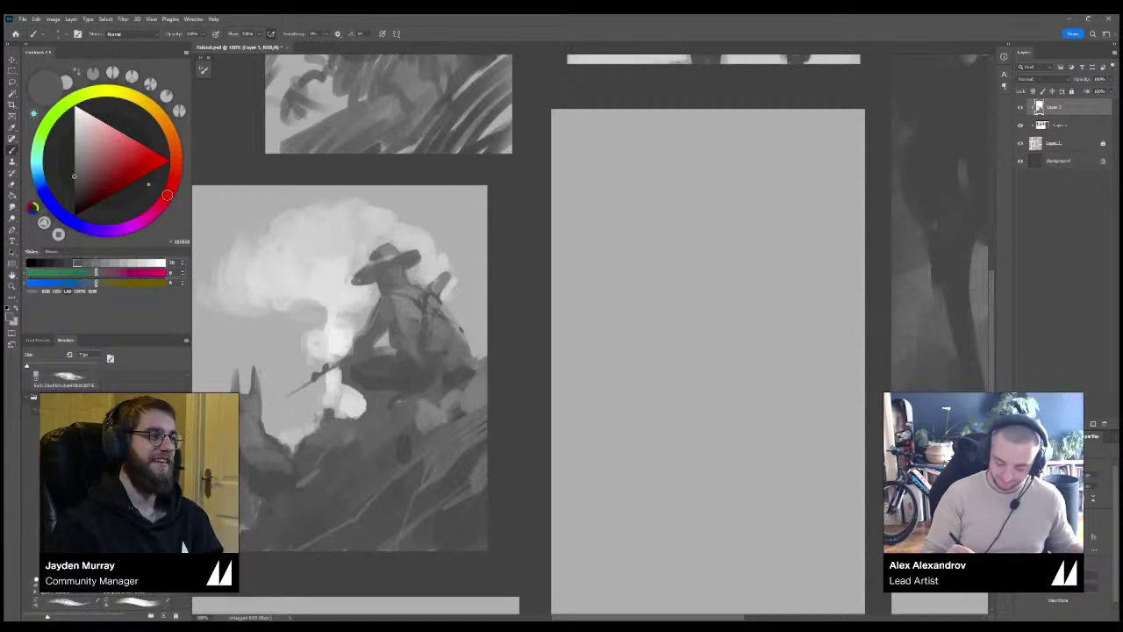
pyautogui.hotkey('ctrl', '-')
pyautogui.hotkey('ctrl', '-')
pyautogui.hotkey('ctrl', '-')
pyautogui.hotkey('ctrl', '-')
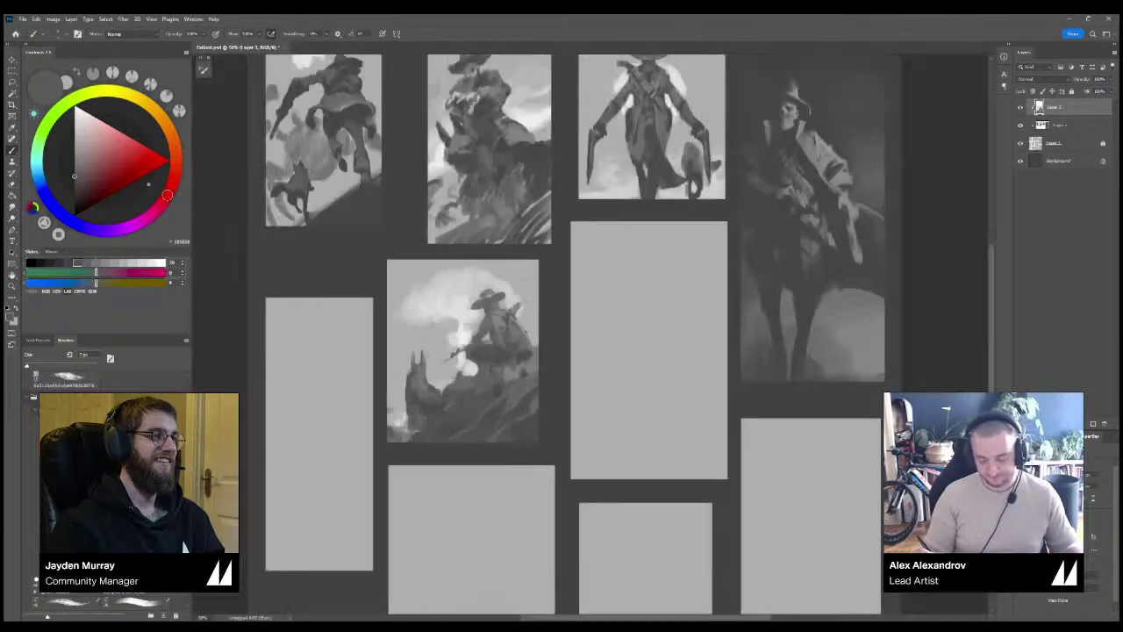
pyautogui.hotkey('ctrl', '+')
pyautogui.hotkey('ctrl', '+')
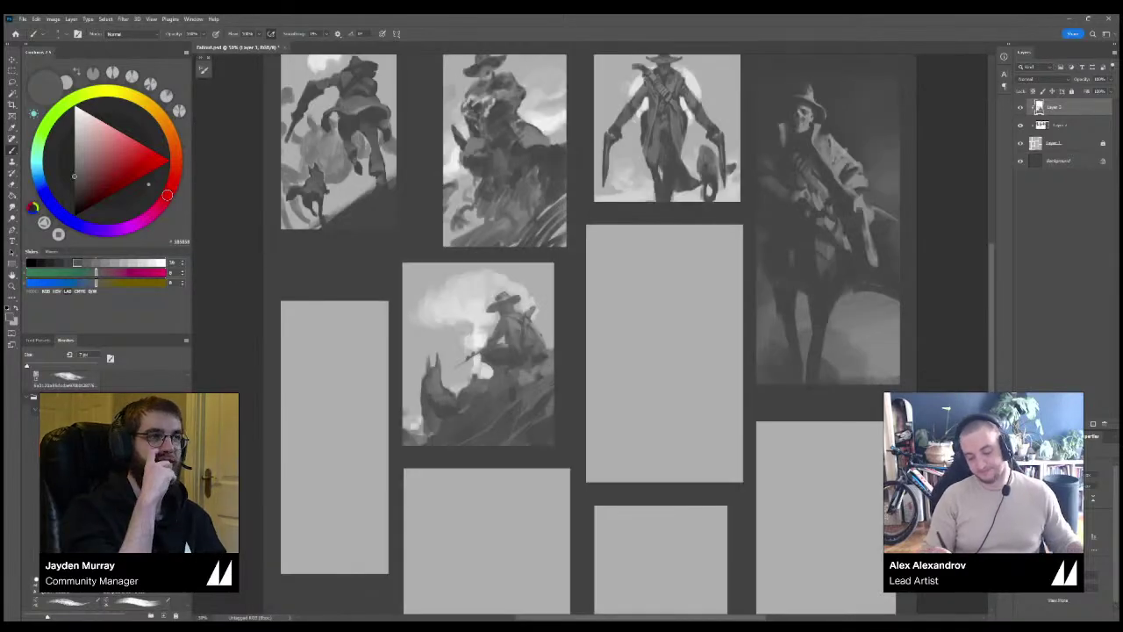
pyautogui.moveTo(574, 360); pyautogui.dragTo(599, 308)
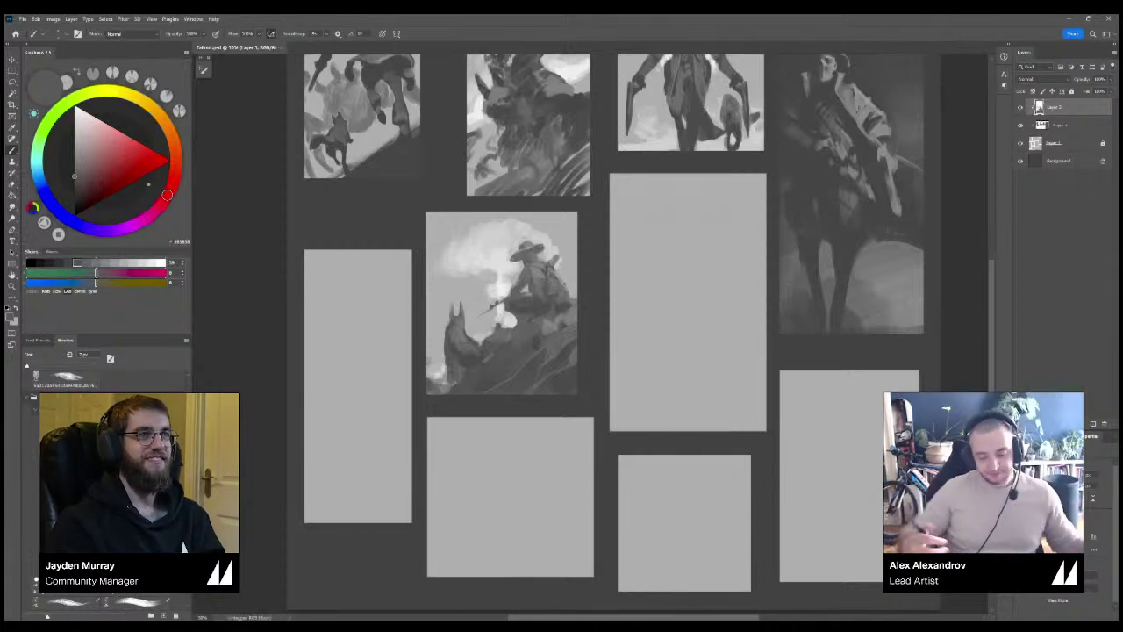
# Enlarge the brush and try sampled grey strokes in the upper part of the empty narrow panel, undoing them.
pyautogui.keyDown('alt'); pyautogui.click(536, 272); pyautogui.keyUp('alt')
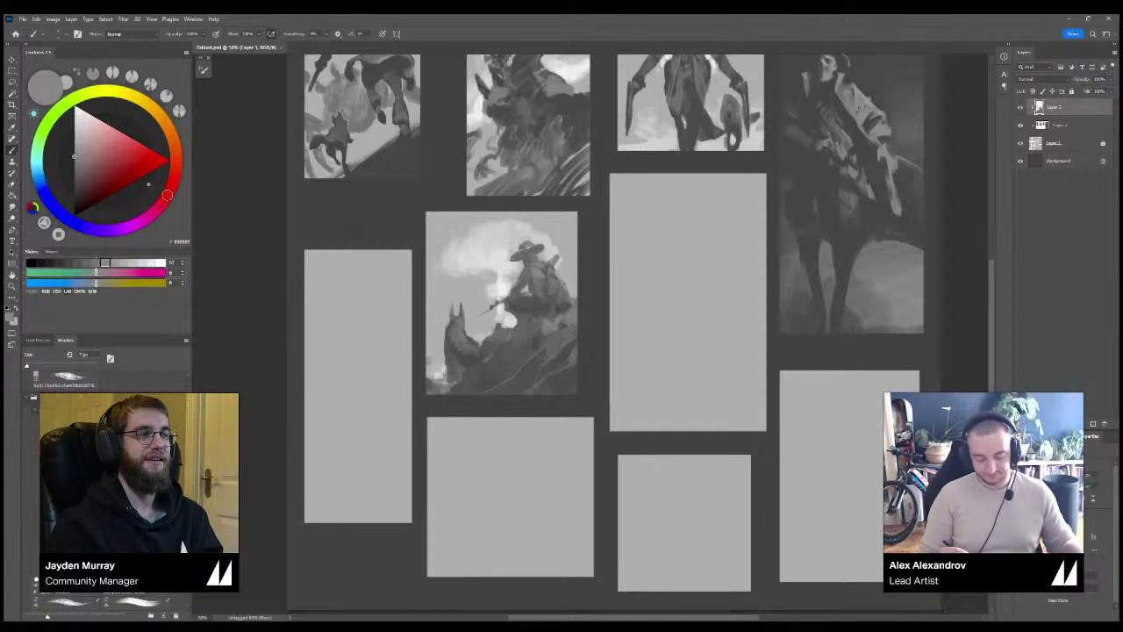
pyautogui.press(']')
pyautogui.press(']')
pyautogui.press(']')
pyautogui.press(']')
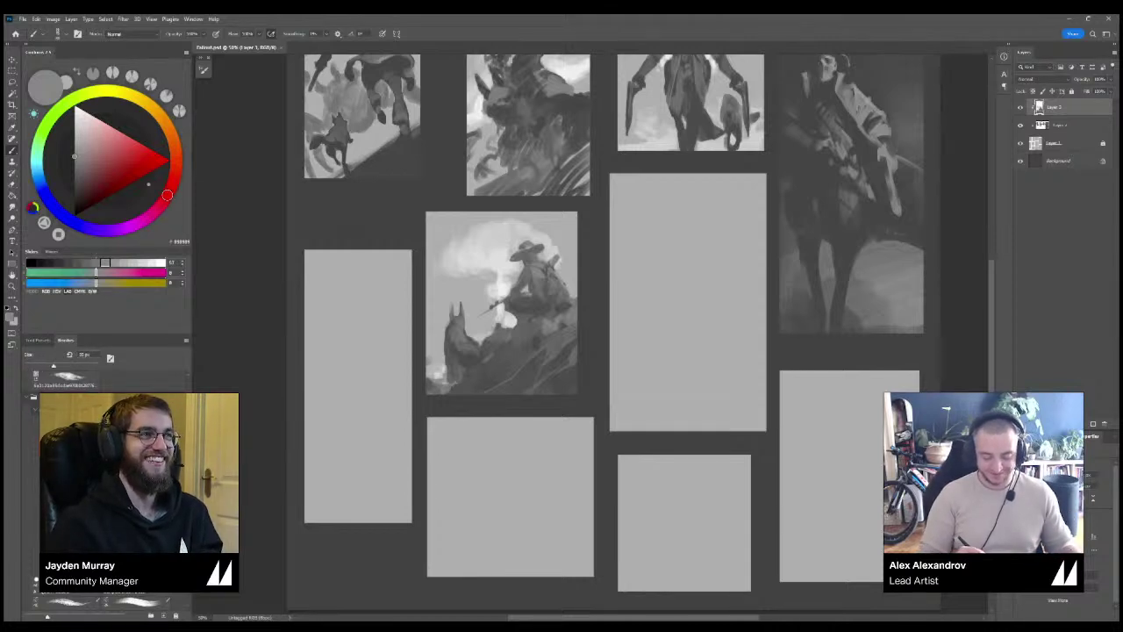
pyautogui.moveTo(332, 376); pyautogui.dragTo(330, 328)
pyautogui.hotkey('ctrl', 'z')
pyautogui.keyDown('alt'); pyautogui.click(462, 346); pyautogui.keyUp('alt')
pyautogui.hotkey('ctrl', 'z')
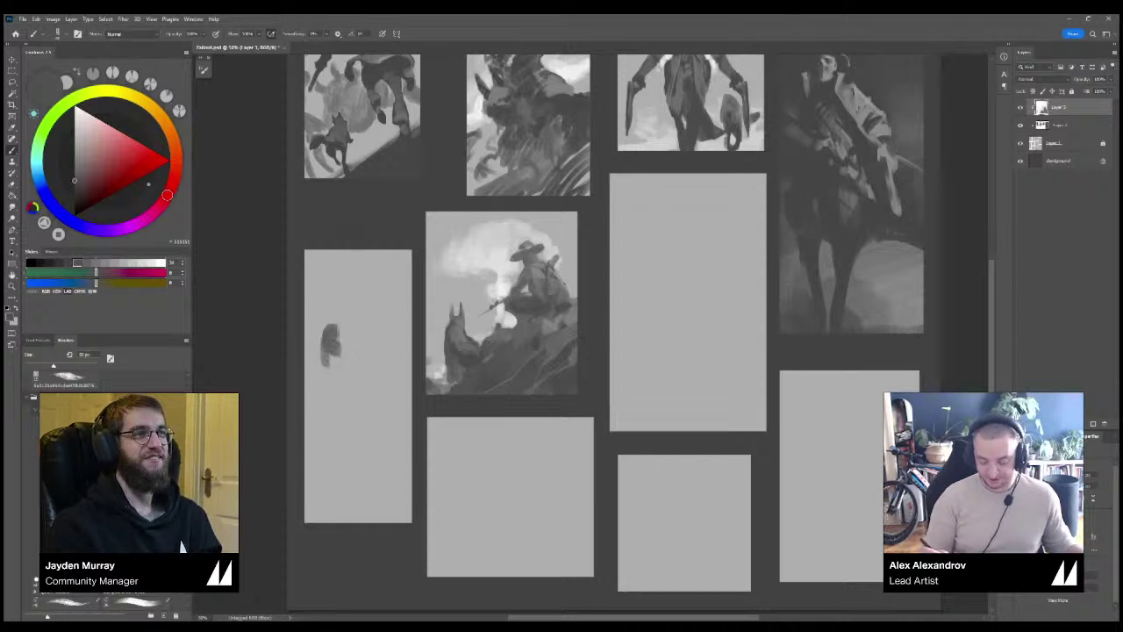
pyautogui.hotkey('ctrl', 'z')
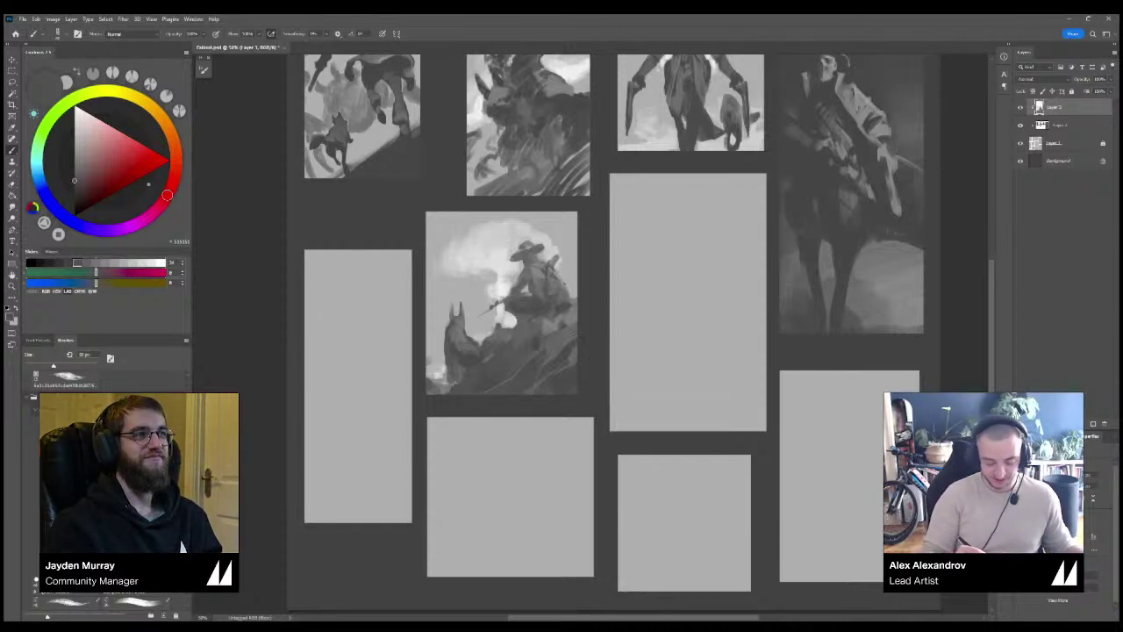
# Try short dark grey strokes at several spots in the empty narrow panel, undoing each one.
pyautogui.moveTo(331, 300); pyautogui.dragTo(331, 326)
pyautogui.hotkey('ctrl', 'z')
pyautogui.moveTo(377, 391); pyautogui.dragTo(376, 356)
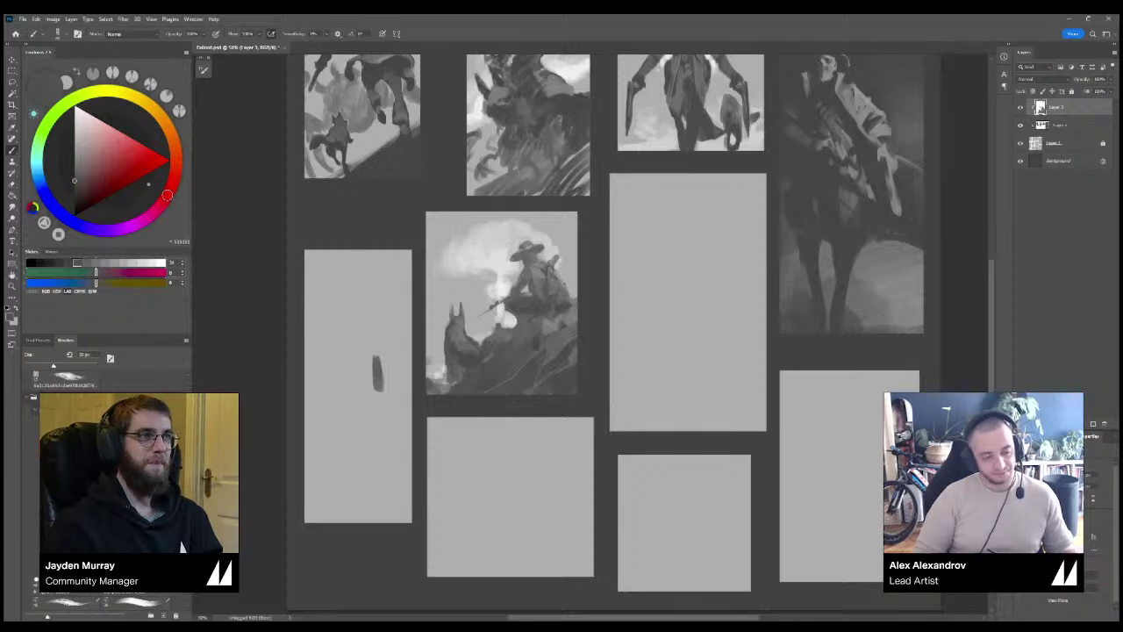
pyautogui.hotkey('ctrl', '+')
pyautogui.hotkey('ctrl', 'z')
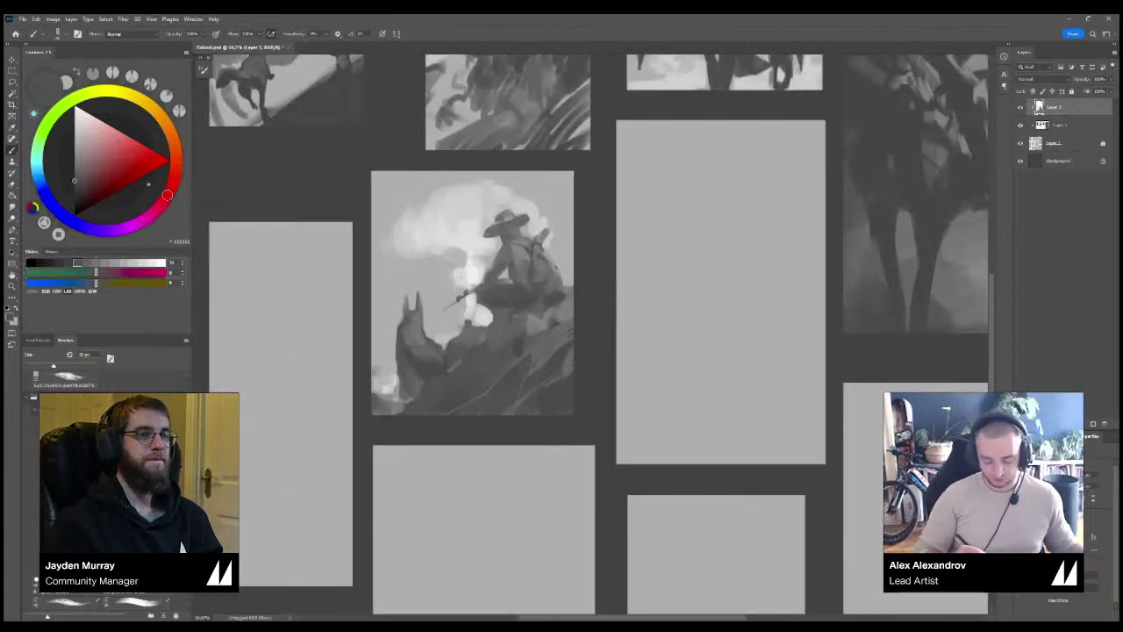
pyautogui.moveTo(316, 348)
pyautogui.mouseDown()
pyautogui.moveTo(312, 319)
pyautogui.moveTo(321, 362)
pyautogui.mouseUp()
pyautogui.hotkey('ctrl', 'z')
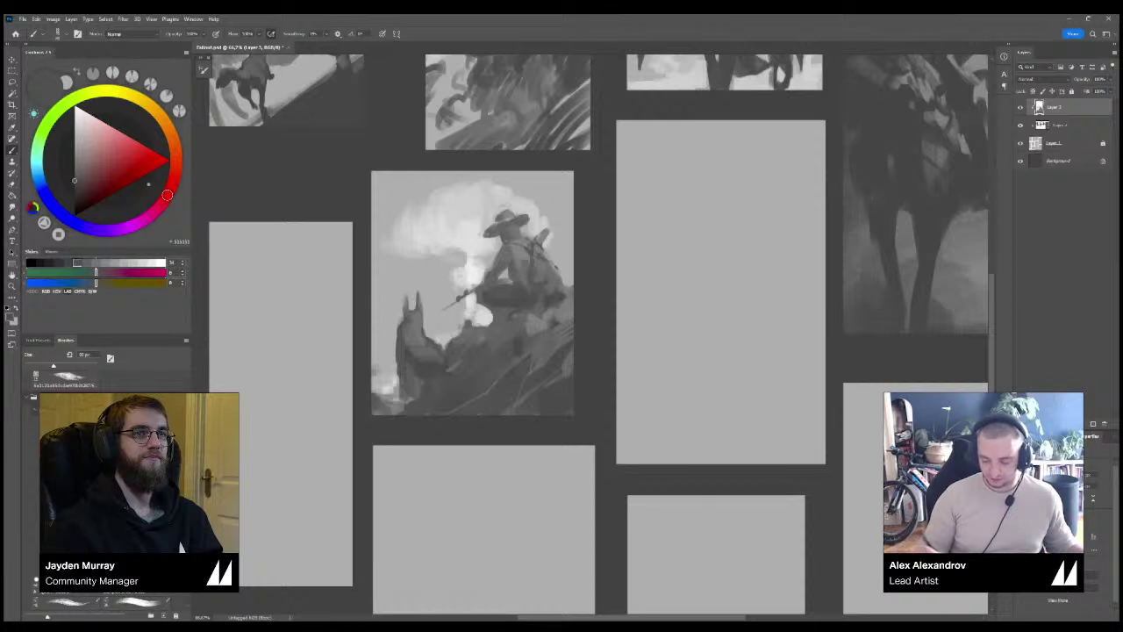
# Paint lighter mid-grey rock patches on the slope beneath the seated gunslinger, varying the brush size.
pyautogui.press(']')
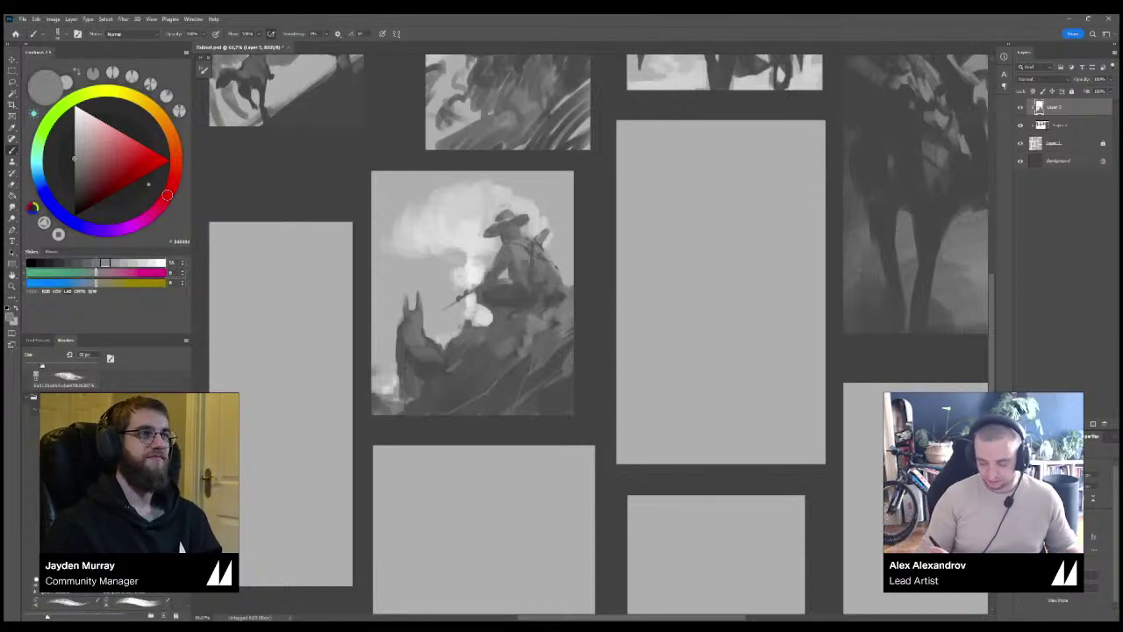
pyautogui.press('[')
pyautogui.press('[')
pyautogui.moveTo(526, 316); pyautogui.dragTo(520, 334)
pyautogui.press('[')
pyautogui.press('[')
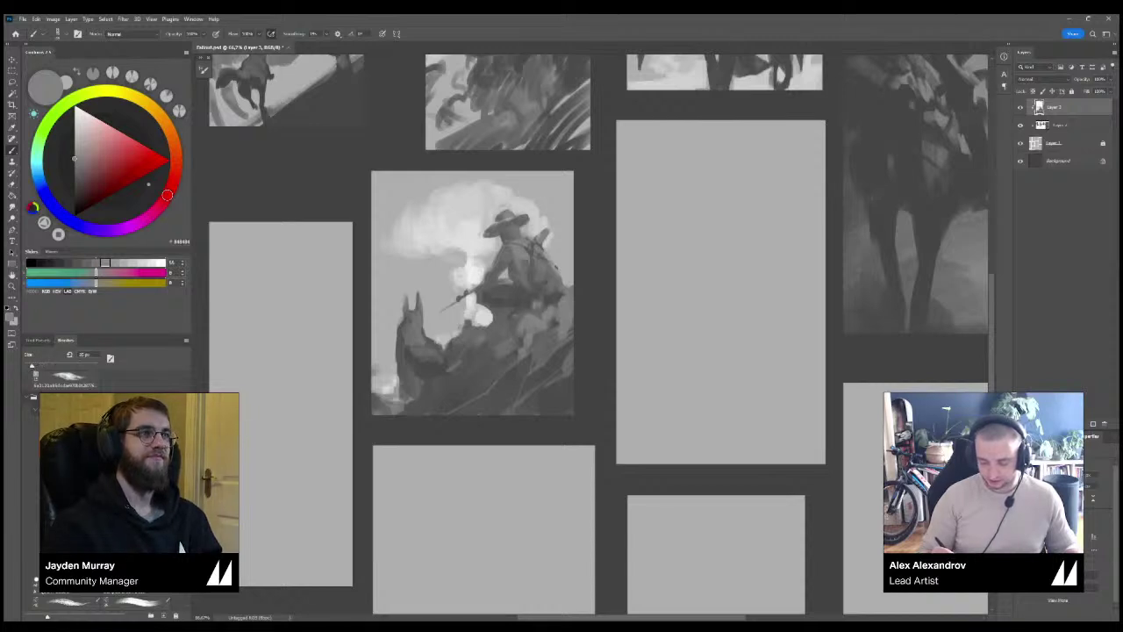
pyautogui.press(']')
pyautogui.press(']')
# Sample a dark grey, reduce the brush and add fine strokes at the slope's edge behind the figure and among the rocks.
pyautogui.keyDown('alt'); pyautogui.click(513, 329); pyautogui.keyUp('alt')
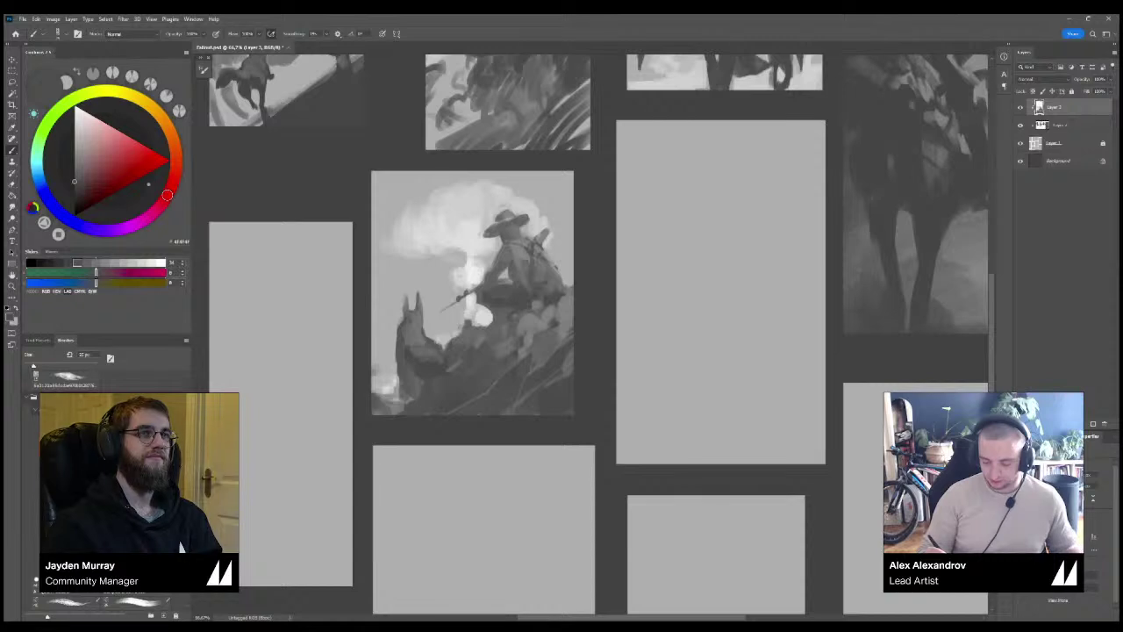
pyautogui.press('[')
pyautogui.press('[')
pyautogui.press('[')
pyautogui.press('[')
pyautogui.moveTo(562, 291); pyautogui.dragTo(572, 285)
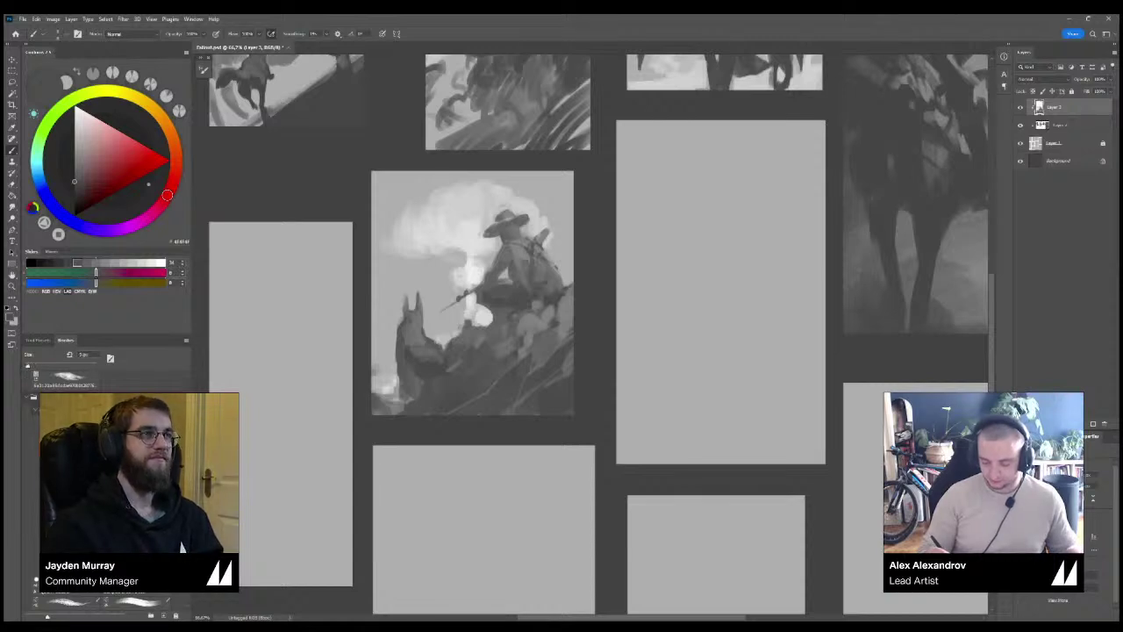
pyautogui.hotkey('ctrl', '-')
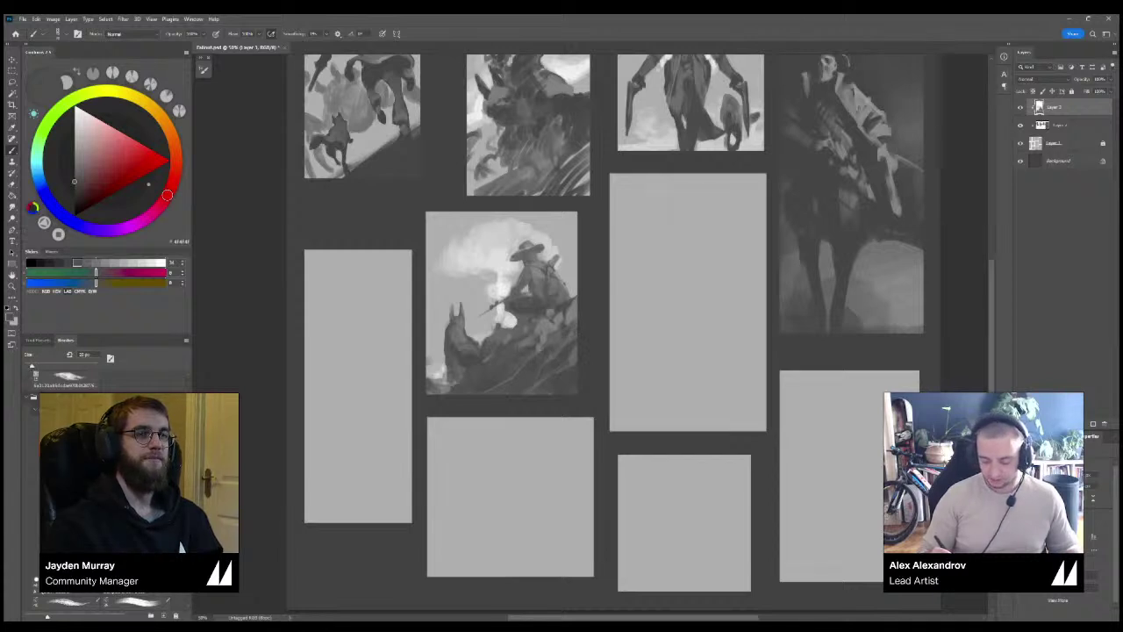
pyautogui.hotkey('ctrl', '-')
pyautogui.hotkey('ctrl', '+')
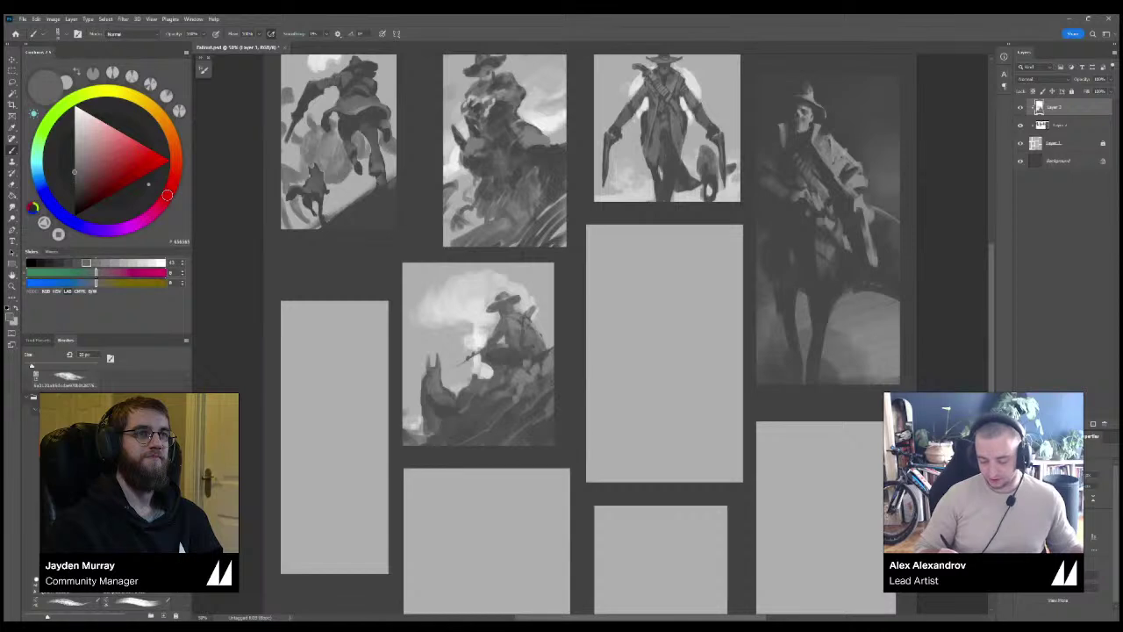
pyautogui.press('[')
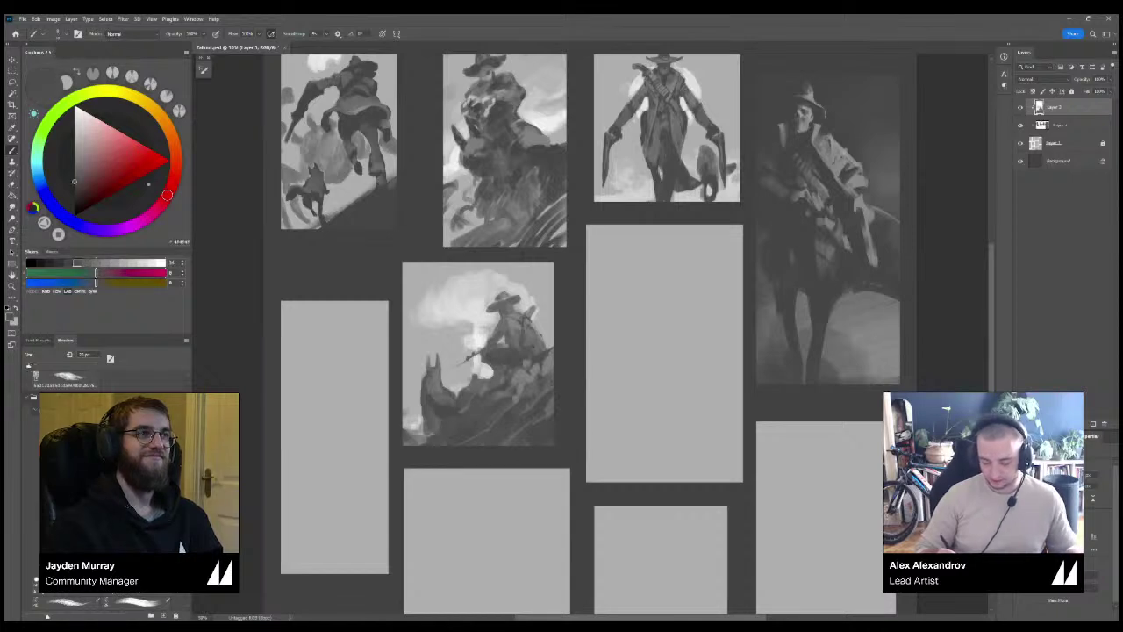
pyautogui.hotkey('ctrl', '-')
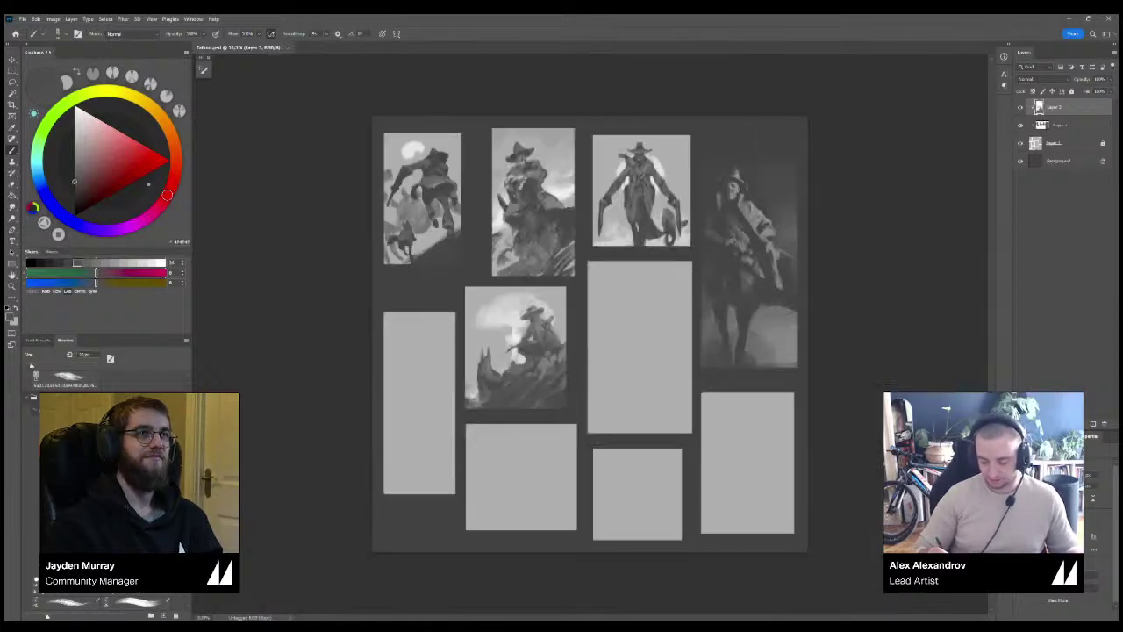
# Sample a lighter mid-grey and break up the rocky slope below the gunslinger with more short strokes.
pyautogui.hotkey('ctrl', '+')
pyautogui.press(']')
pyautogui.keyDown('alt'); pyautogui.click(528, 386); pyautogui.keyUp('alt')
pyautogui.press(']')
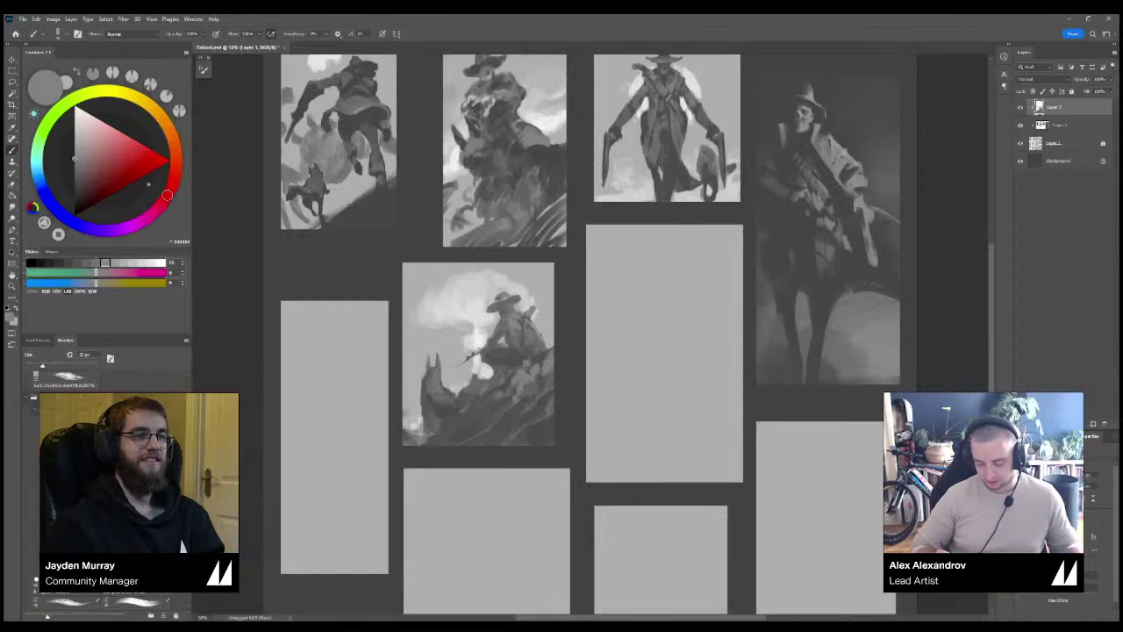
pyautogui.moveTo(536, 395); pyautogui.dragTo(528, 403)
pyautogui.press('[')
pyautogui.press('[')
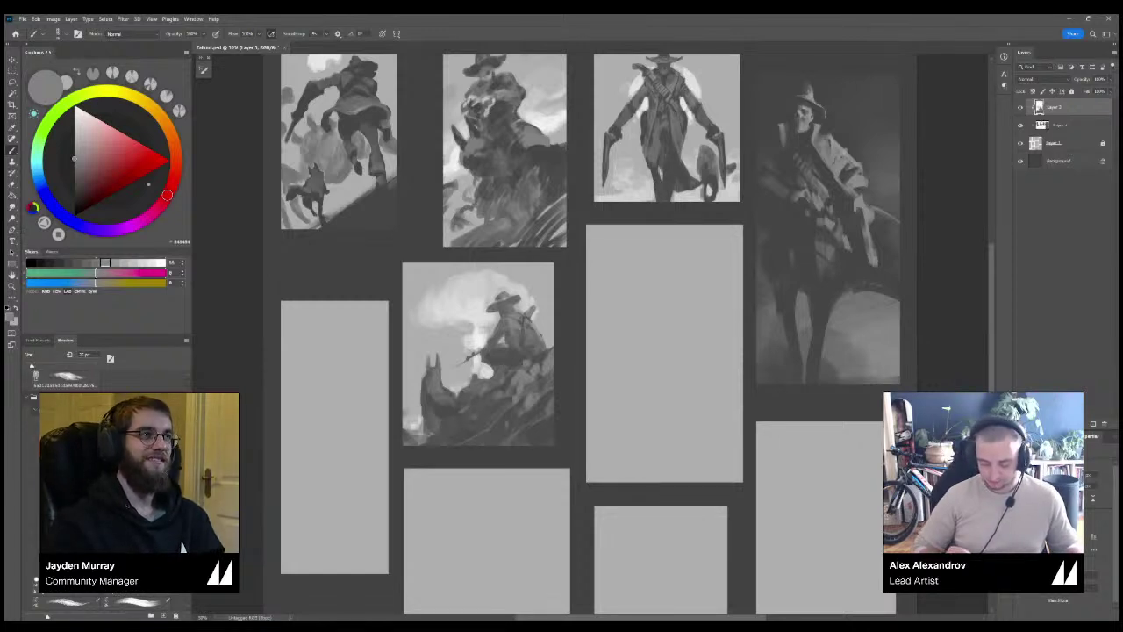
# Enlarge the brush and model the dog's neck and body with dark and mid greys sampled around it.
pyautogui.keyDown('alt'); pyautogui.click(445, 411); pyautogui.keyUp('alt')
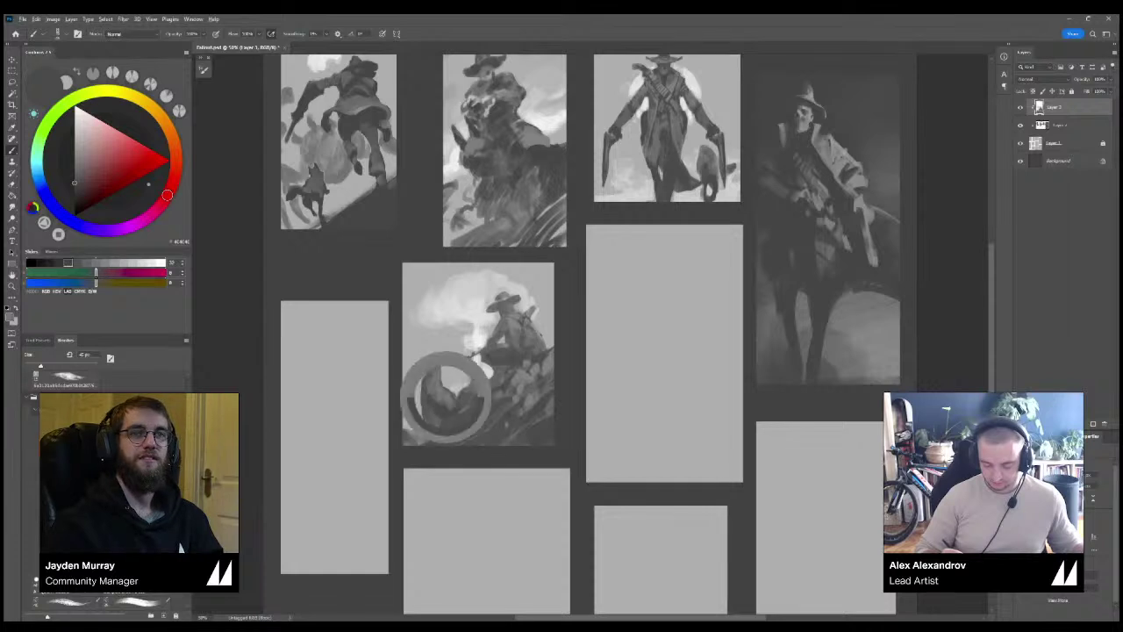
pyautogui.moveTo(444, 405)
pyautogui.mouseDown()
pyautogui.moveTo(456, 425)
pyautogui.moveTo(431, 392)
pyautogui.mouseUp()
pyautogui.keyDown('alt'); pyautogui.click(446, 410); pyautogui.keyUp('alt')
pyautogui.keyDown('alt'); pyautogui.click(453, 417); pyautogui.keyUp('alt')
pyautogui.keyDown('alt'); pyautogui.click(433, 396); pyautogui.keyUp('alt')
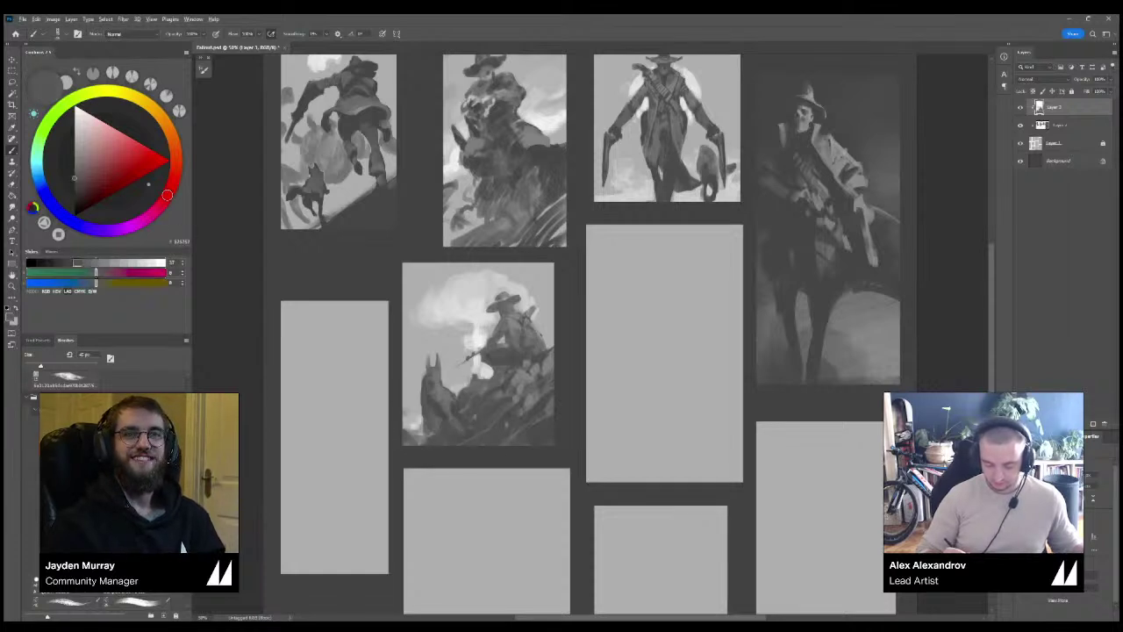
pyautogui.keyDown('alt'); pyautogui.click(438, 402); pyautogui.keyUp('alt')
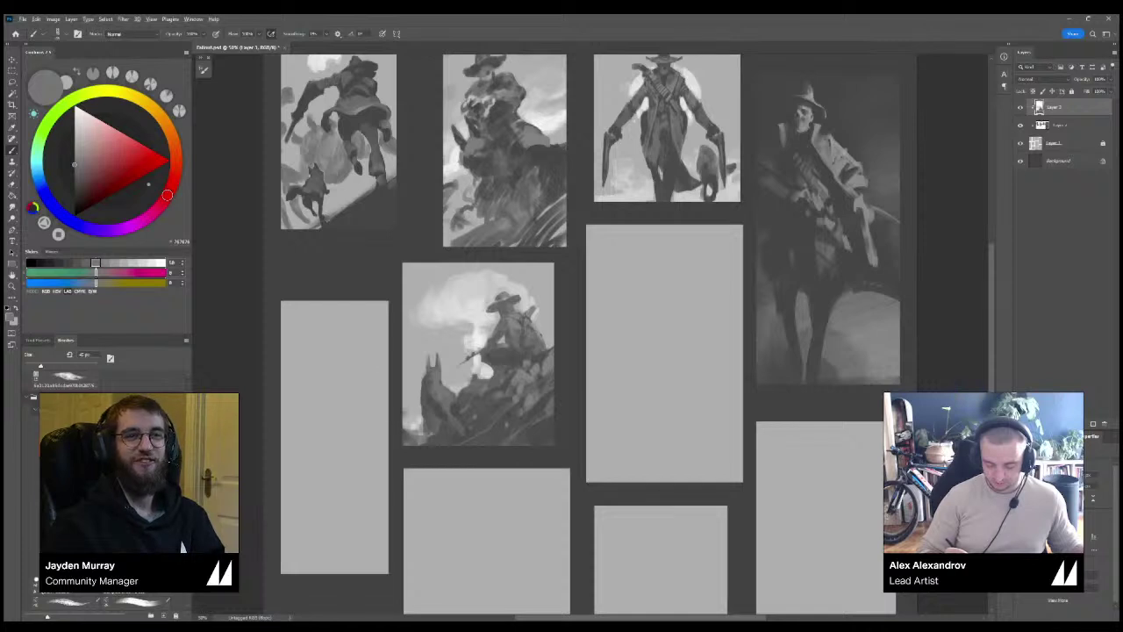
pyautogui.keyDown('alt'); pyautogui.click(434, 397); pyautogui.keyUp('alt')
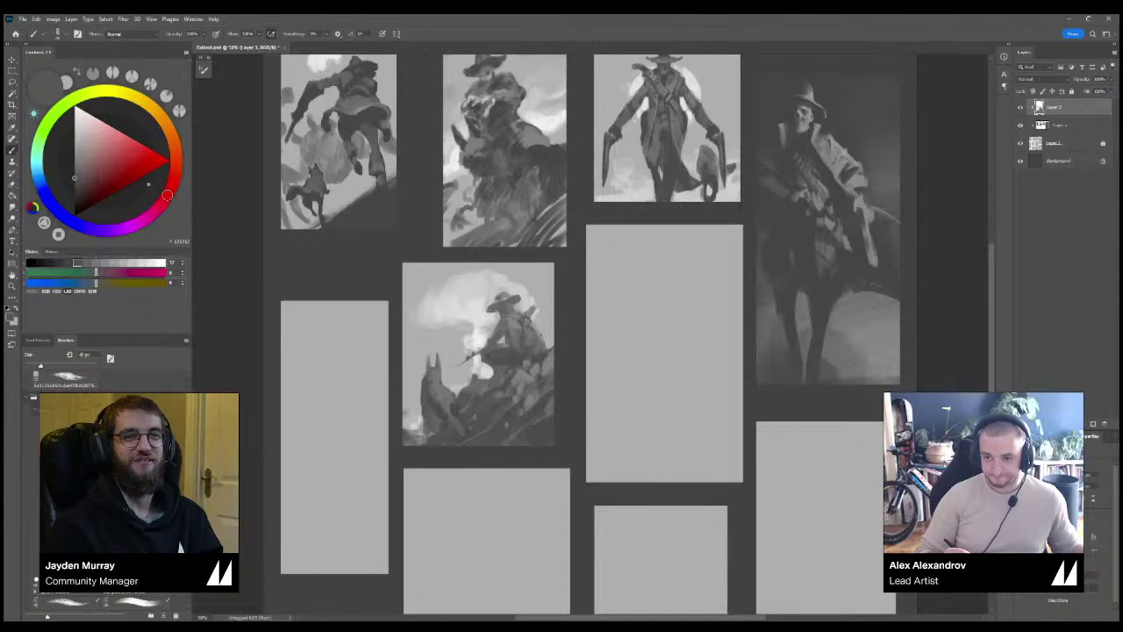
# Carve the dog's back and chest silhouette using sampled light background grey and the dog's dark grey.
pyautogui.keyDown('alt'); pyautogui.click(423, 384); pyautogui.keyUp('alt')
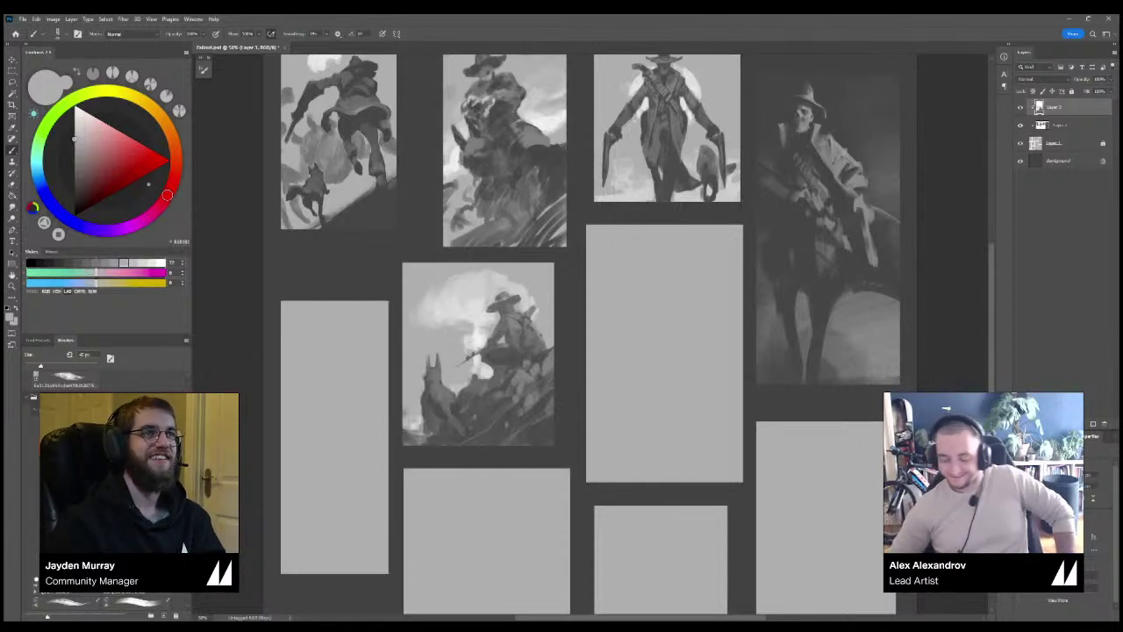
pyautogui.keyDown('alt'); pyautogui.click(456, 407); pyautogui.keyUp('alt')
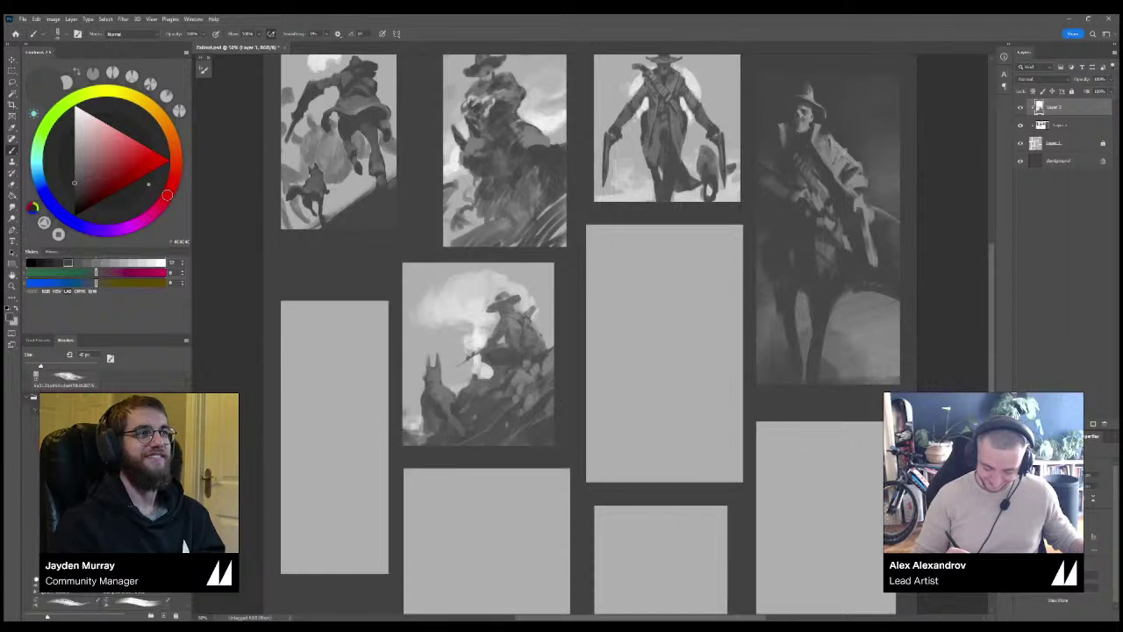
pyautogui.keyDown('alt'); pyautogui.click(417, 390); pyautogui.keyUp('alt')
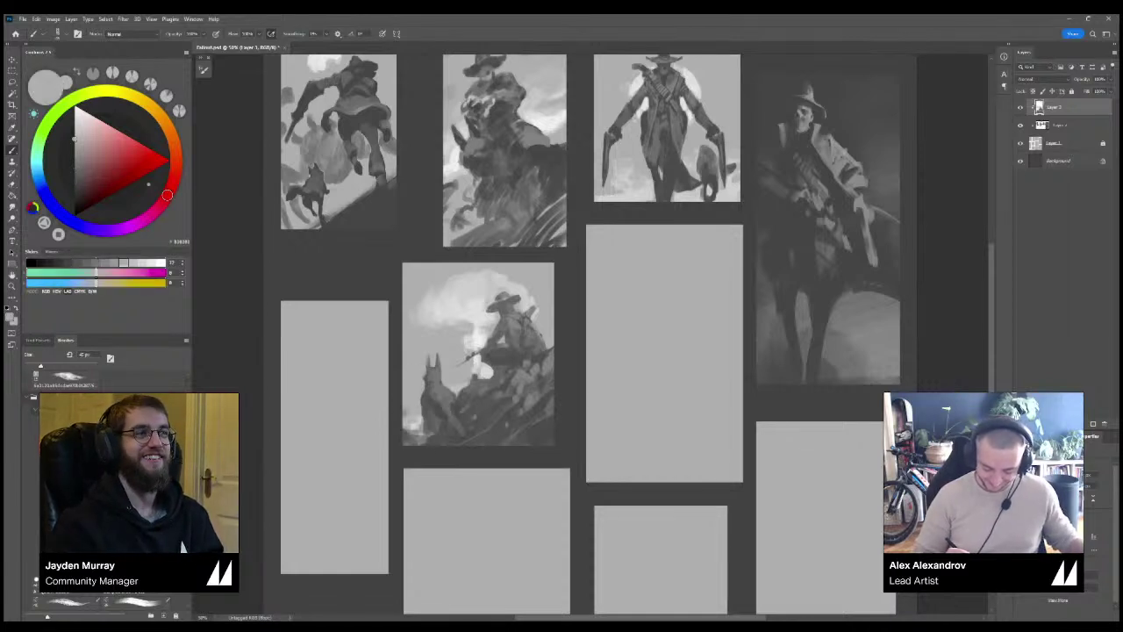
pyautogui.moveTo(422, 391); pyautogui.dragTo(431, 427)
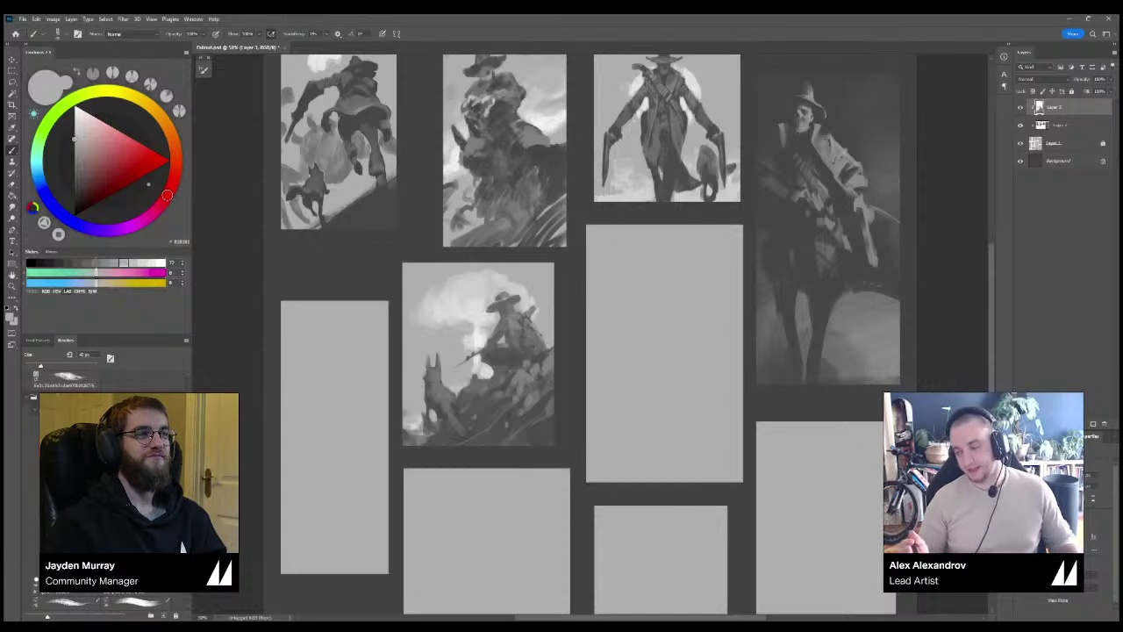
pyautogui.keyDown('alt'); pyautogui.click(436, 407); pyautogui.keyUp('alt')
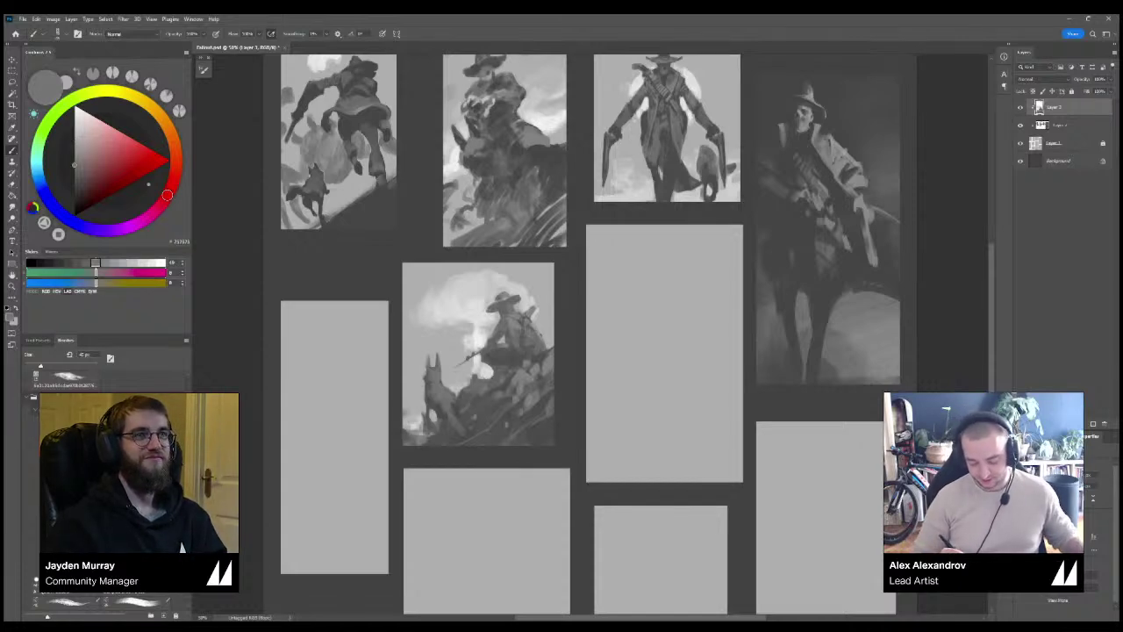
# Examine how the gunslinger-and-dog thumbnail reads up close and against the whole sheet.
pyautogui.hotkey('ctrl', '+')
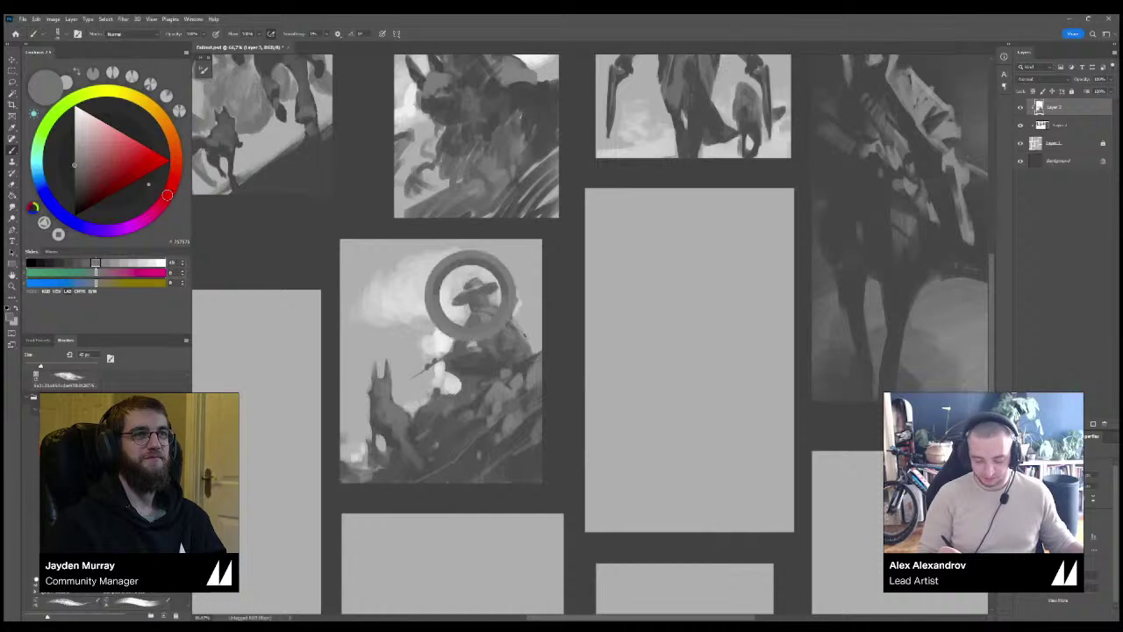
pyautogui.hotkey('ctrl', '-')
pyautogui.hotkey('ctrl', '-')
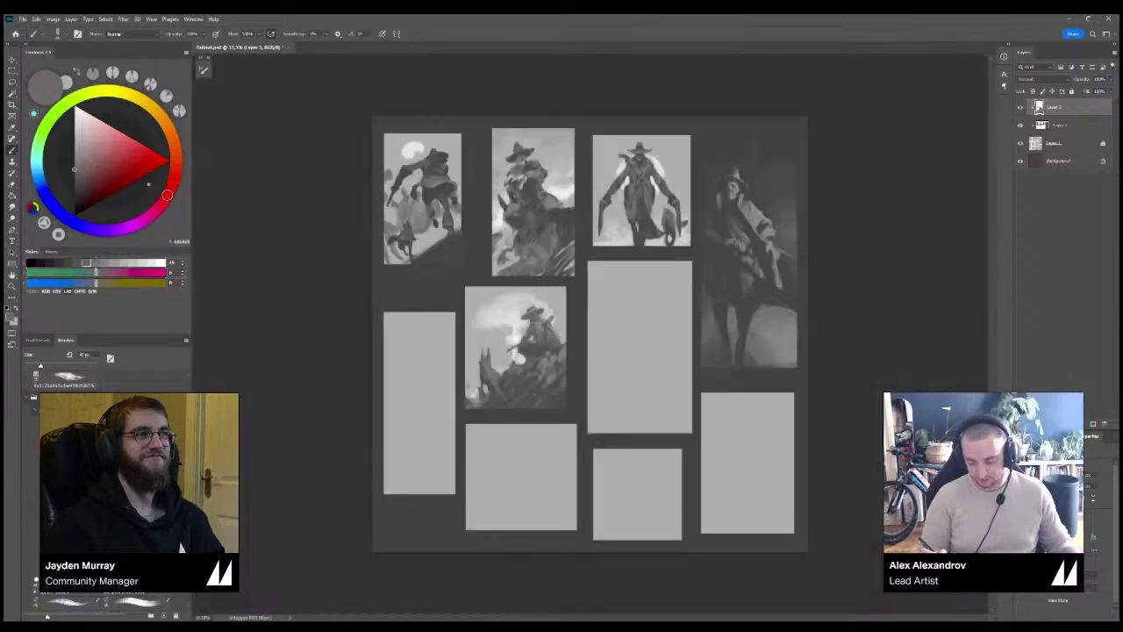
pyautogui.hotkey('ctrl', '+')
pyautogui.hotkey('ctrl', '+')
pyautogui.moveTo(526, 369); pyautogui.dragTo(558, 297)
pyautogui.hotkey('ctrl', '-')
pyautogui.keyDown('alt'); pyautogui.click(521, 281); pyautogui.keyUp('alt')
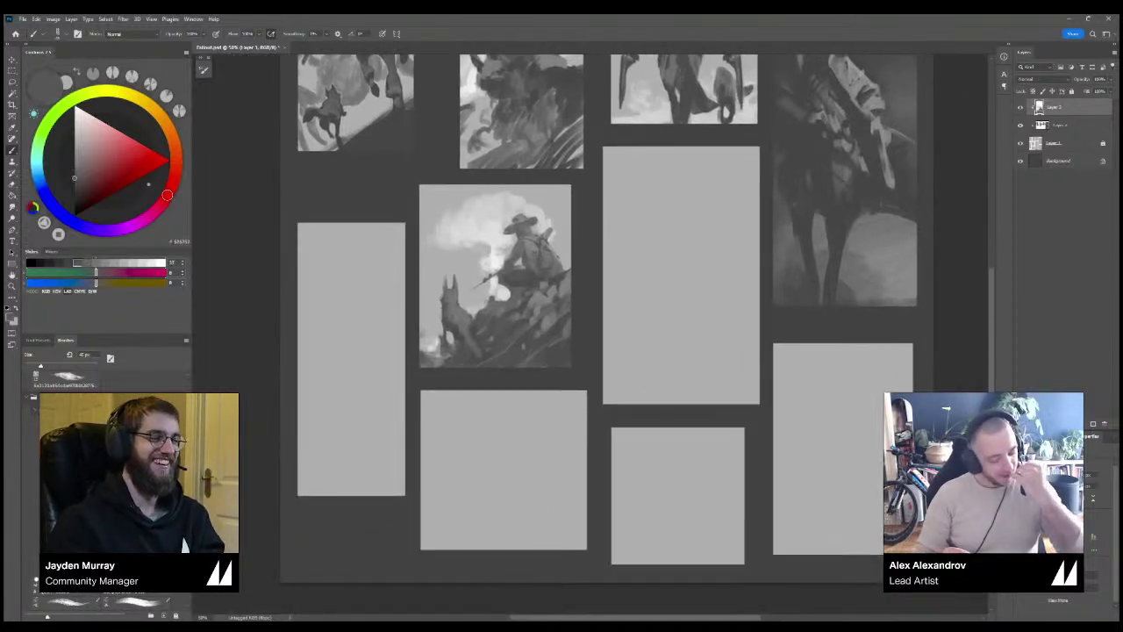
pyautogui.hotkey('ctrl', '-')
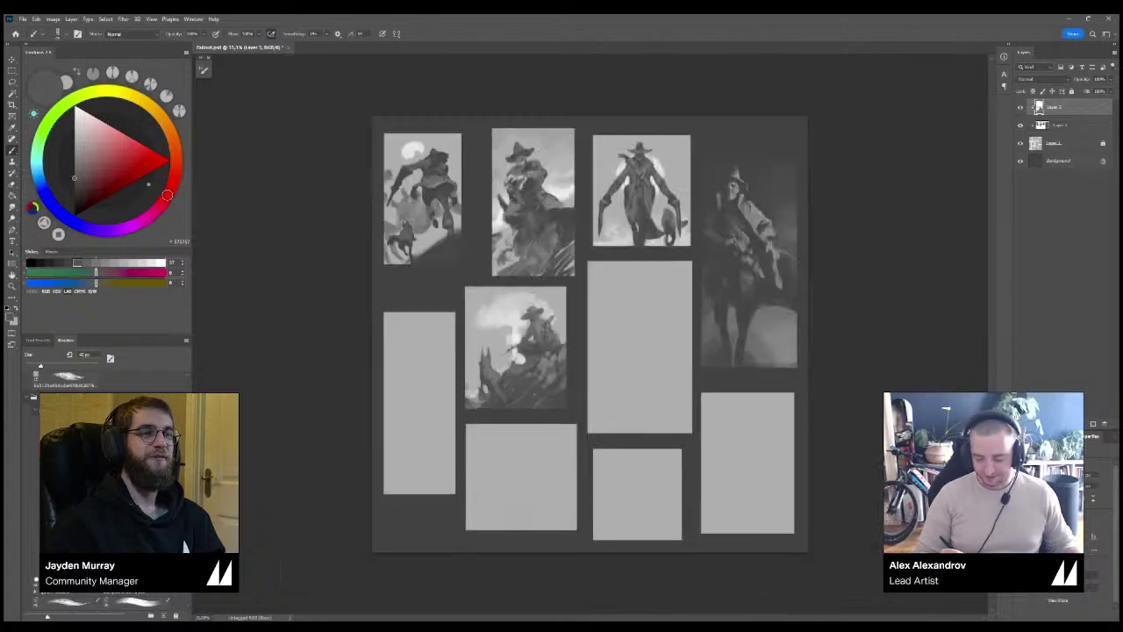
pyautogui.hotkey('ctrl', '+')
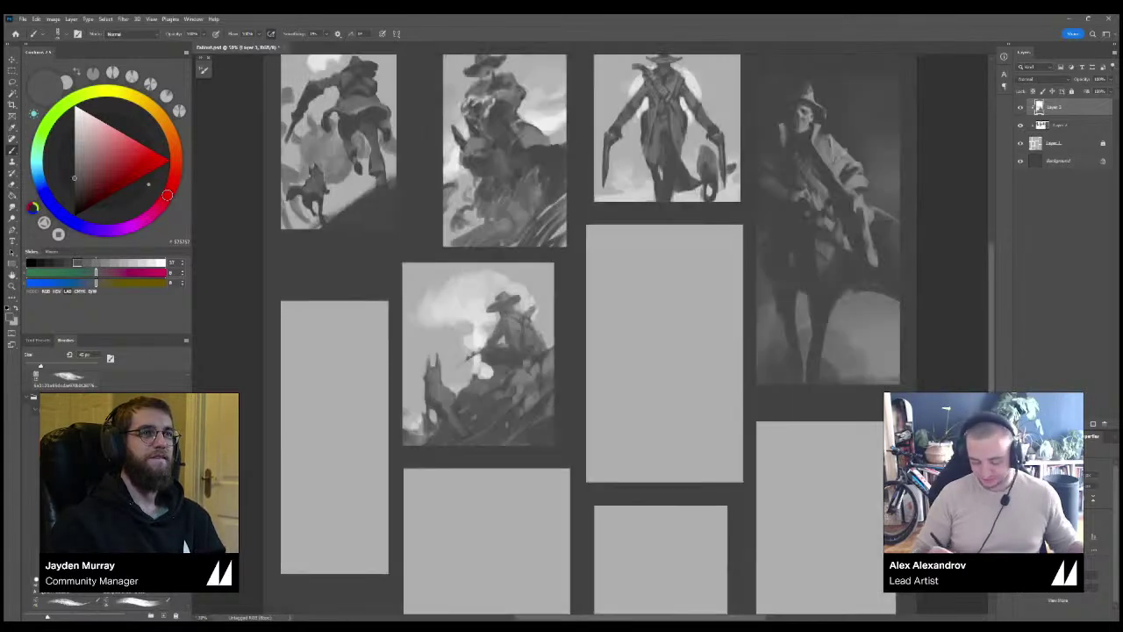
pyautogui.moveTo(491, 368); pyautogui.dragTo(500, 341)
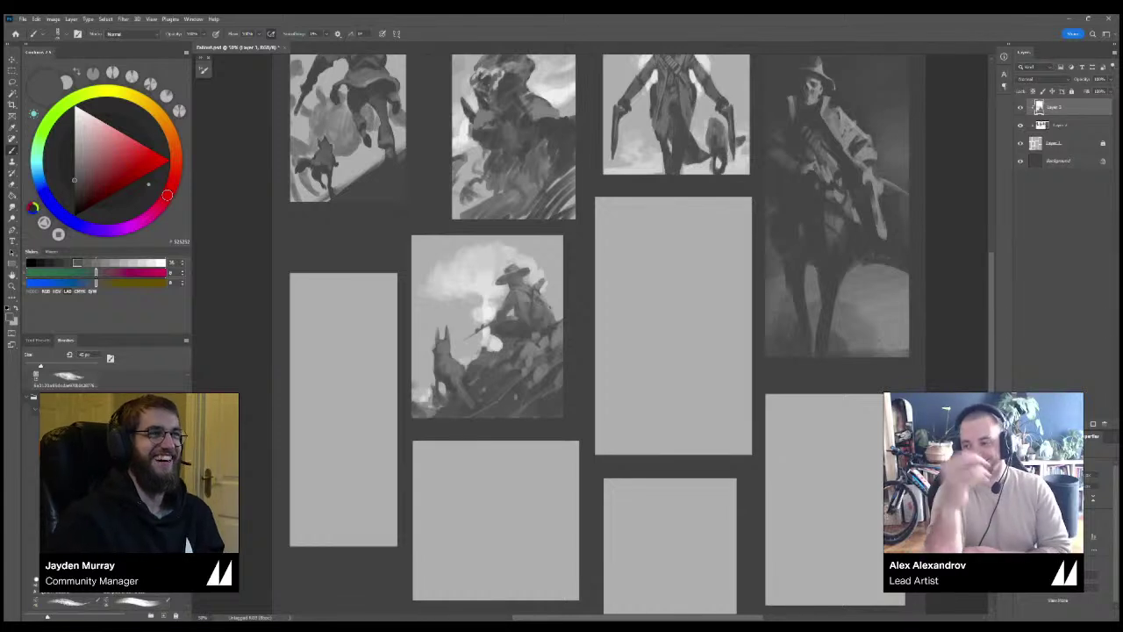
# Sample a dark grey from the seated gunslinger thumbnail and shrink the brush to a fine line for sketching in the empty tall frame.
pyautogui.keyDown('alt'); pyautogui.click(499, 331); pyautogui.keyUp('alt')
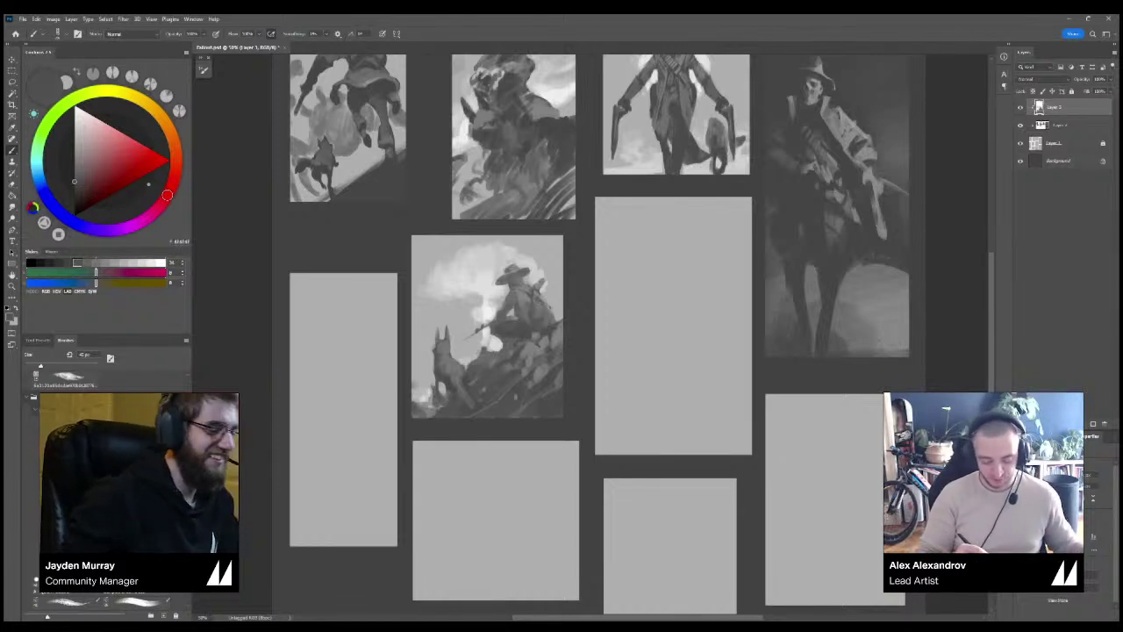
pyautogui.moveTo(337, 304); pyautogui.dragTo(334, 336)
pyautogui.hotkey('ctrl', 'z')
pyautogui.moveTo(570, 369); pyautogui.dragTo(609, 298)
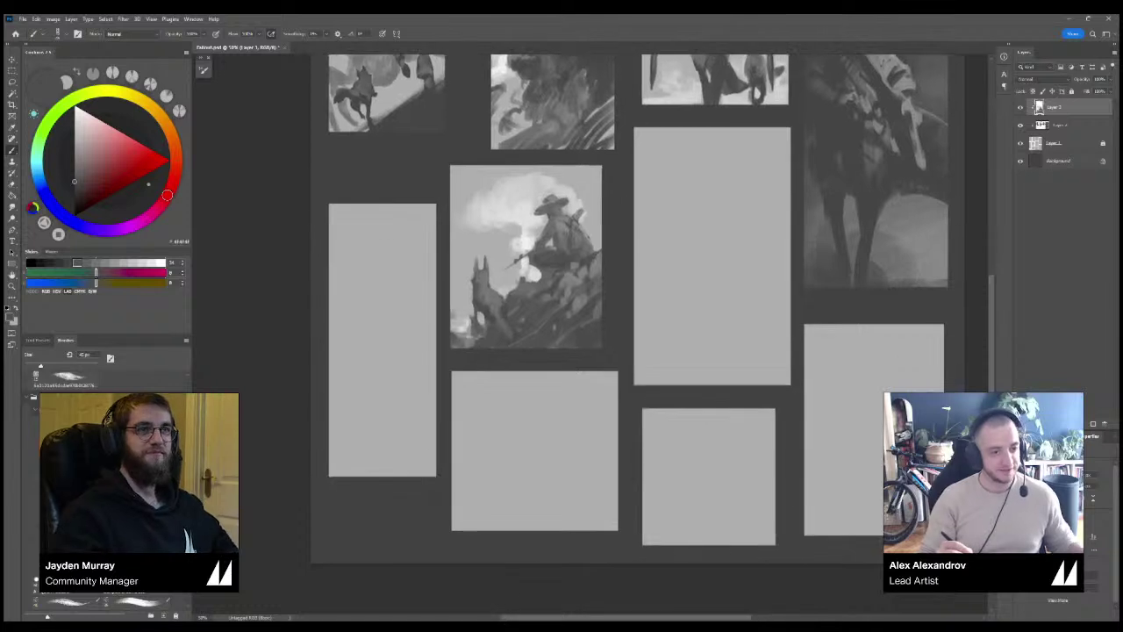
pyautogui.hotkey('ctrl', '+')
pyautogui.moveTo(570, 368); pyautogui.dragTo(612, 310)
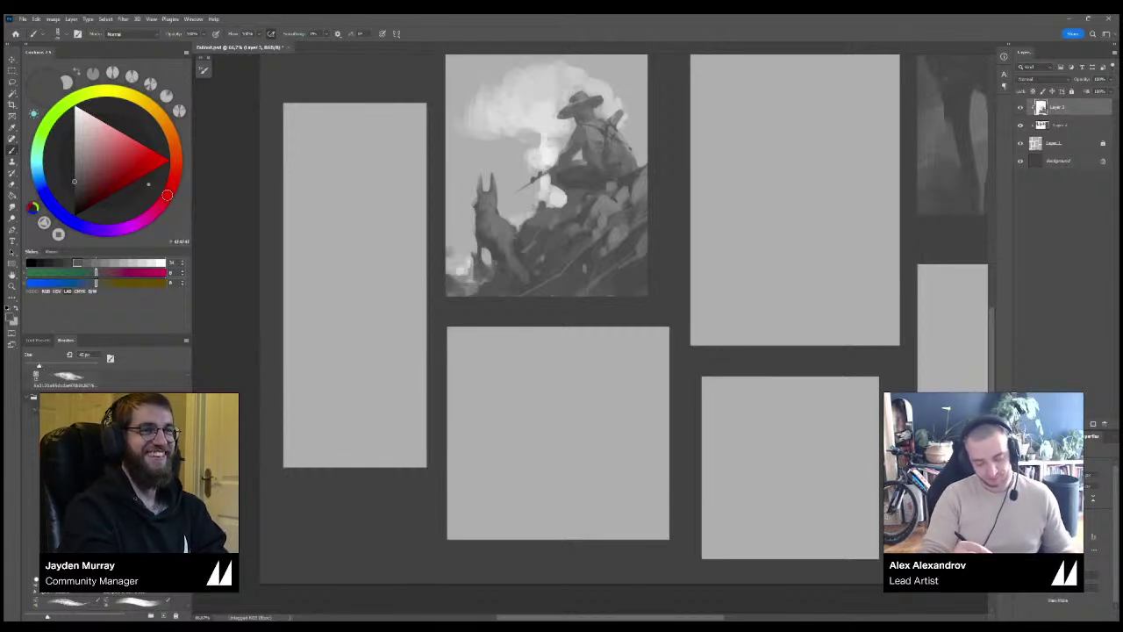
pyautogui.press('[')
pyautogui.press('[')
pyautogui.press('[')
pyautogui.press('[')
pyautogui.press('[')
pyautogui.press('[')
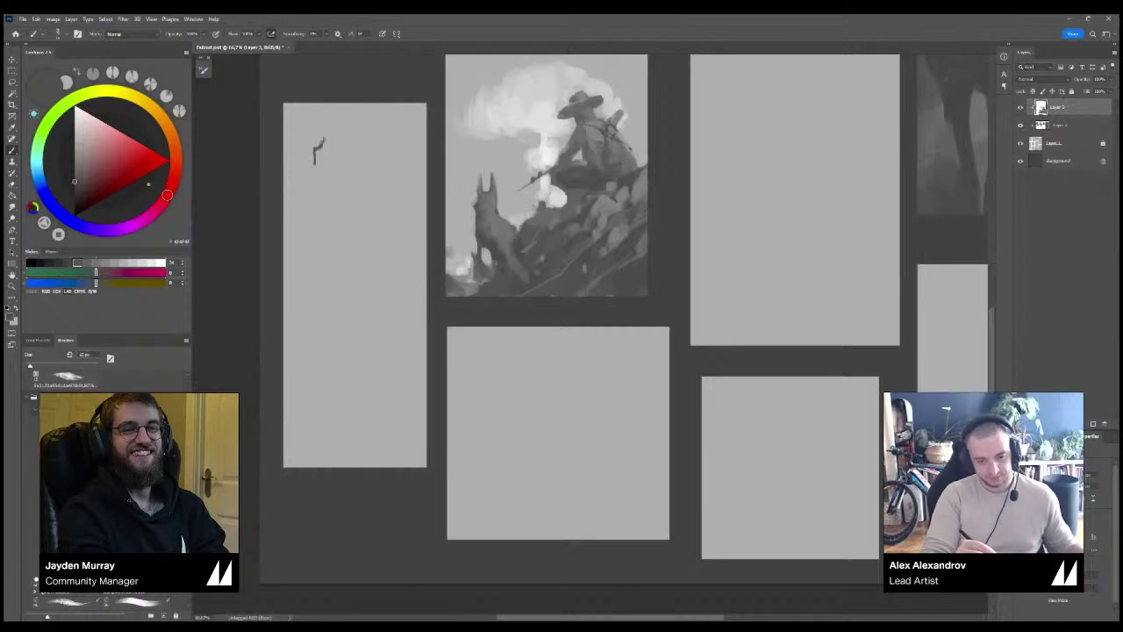
pyautogui.hotkey('ctrl', '-')
pyautogui.hotkey('ctrl', '-')
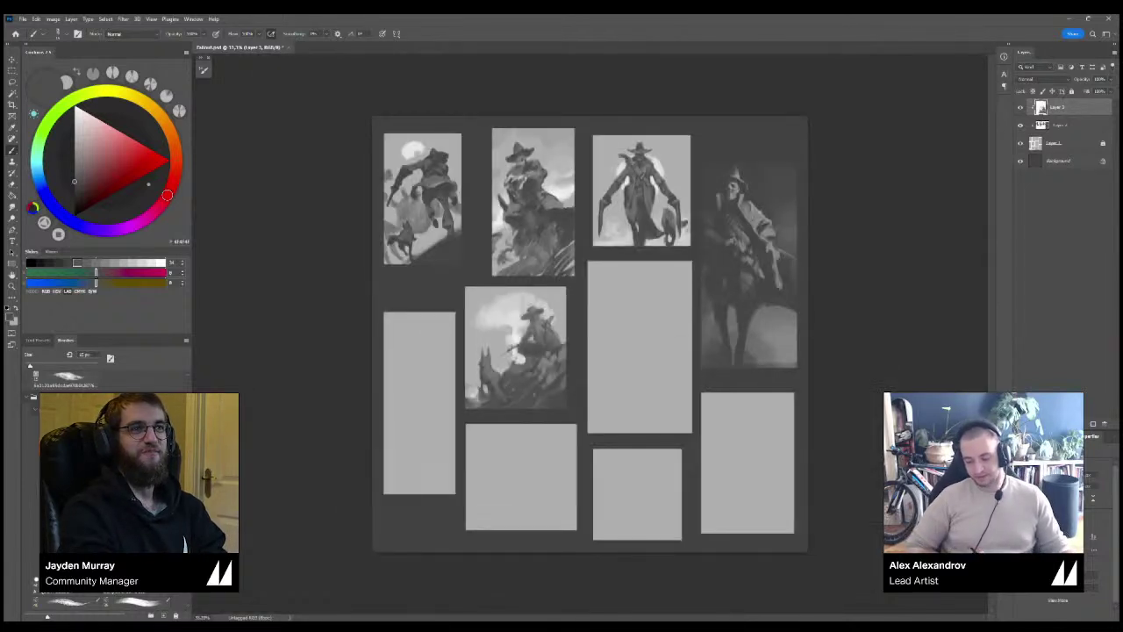
pyautogui.hotkey('ctrl', '+')
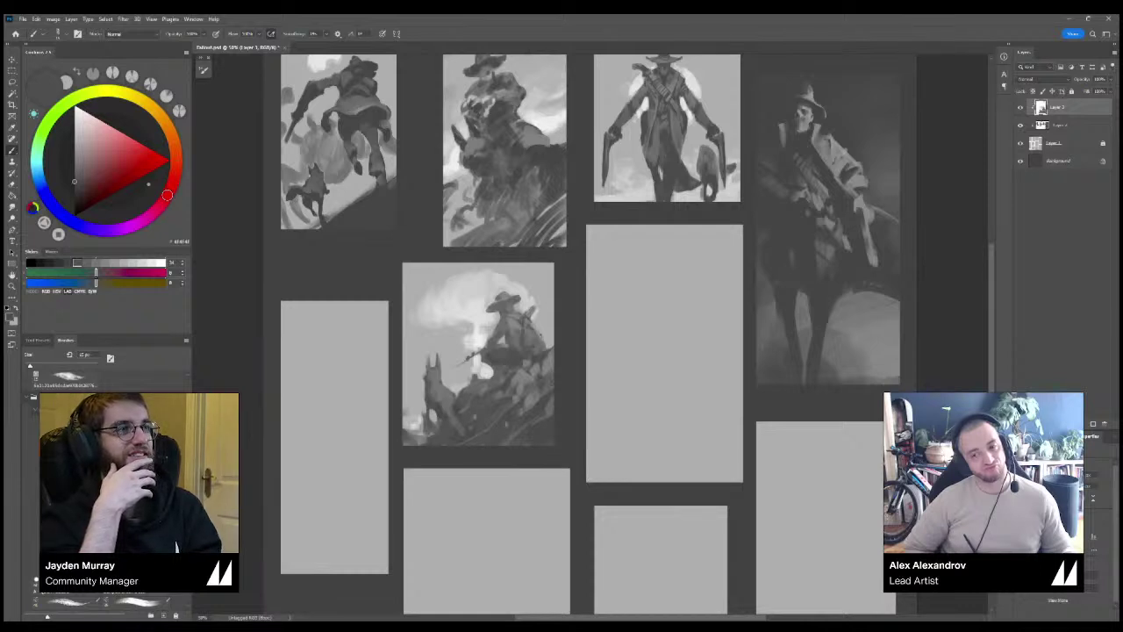
pyautogui.hotkey('ctrl', '+')
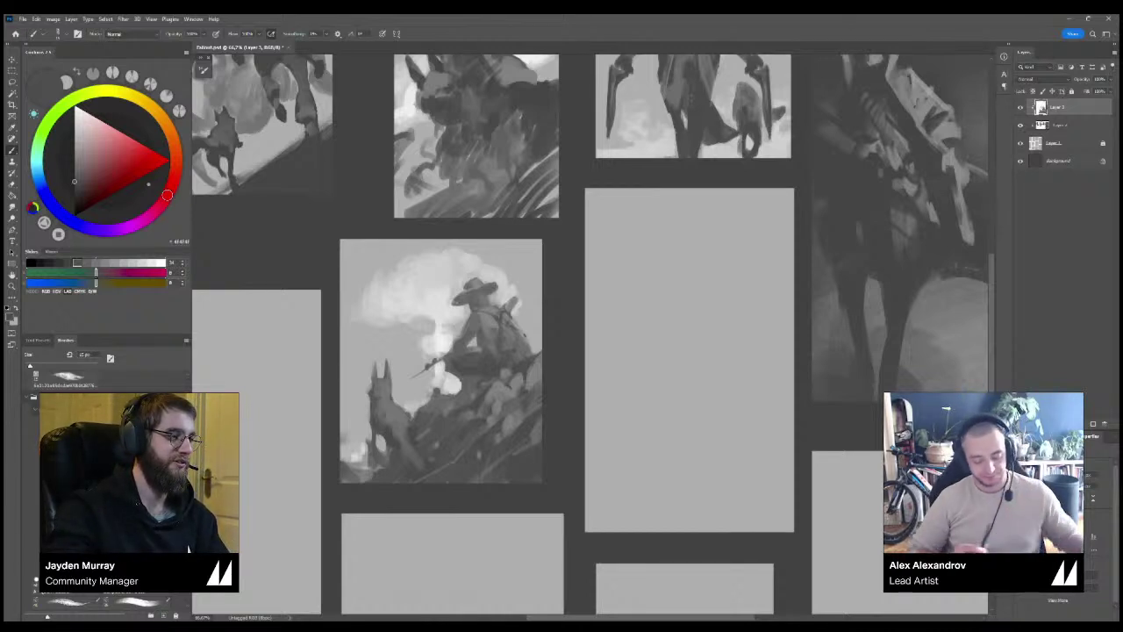
pyautogui.moveTo(473, 378); pyautogui.dragTo(694, 256)
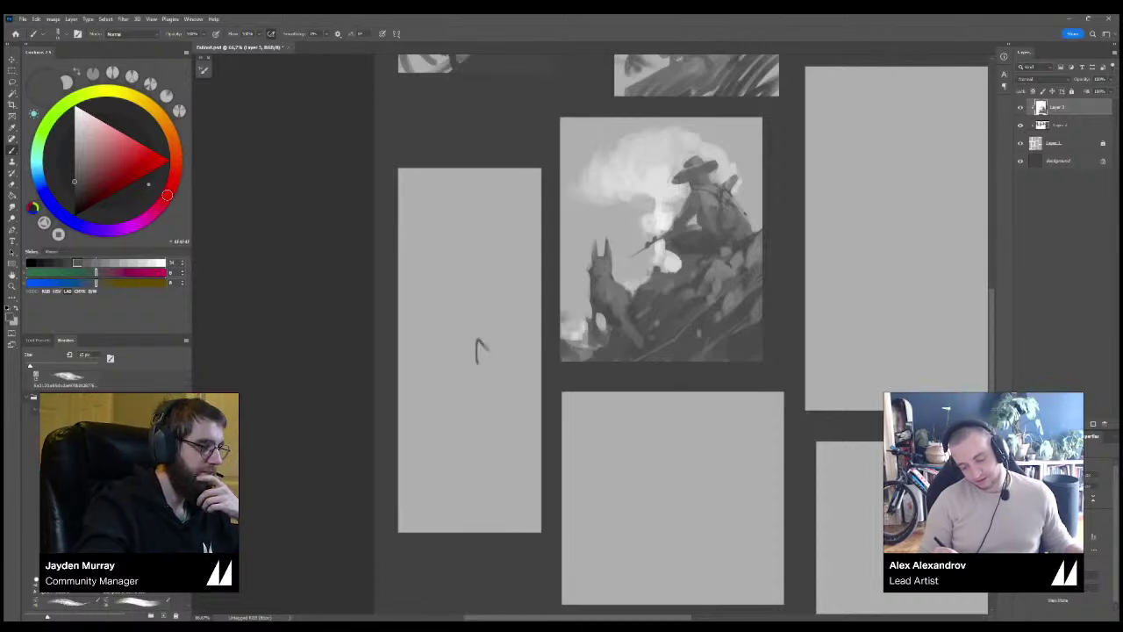
pyautogui.hotkey('ctrl', 'z')
pyautogui.moveTo(436, 257)
pyautogui.mouseDown()
pyautogui.moveTo(423, 258)
pyautogui.moveTo(434, 224)
pyautogui.mouseUp()
pyautogui.hotkey('ctrl', 'z')
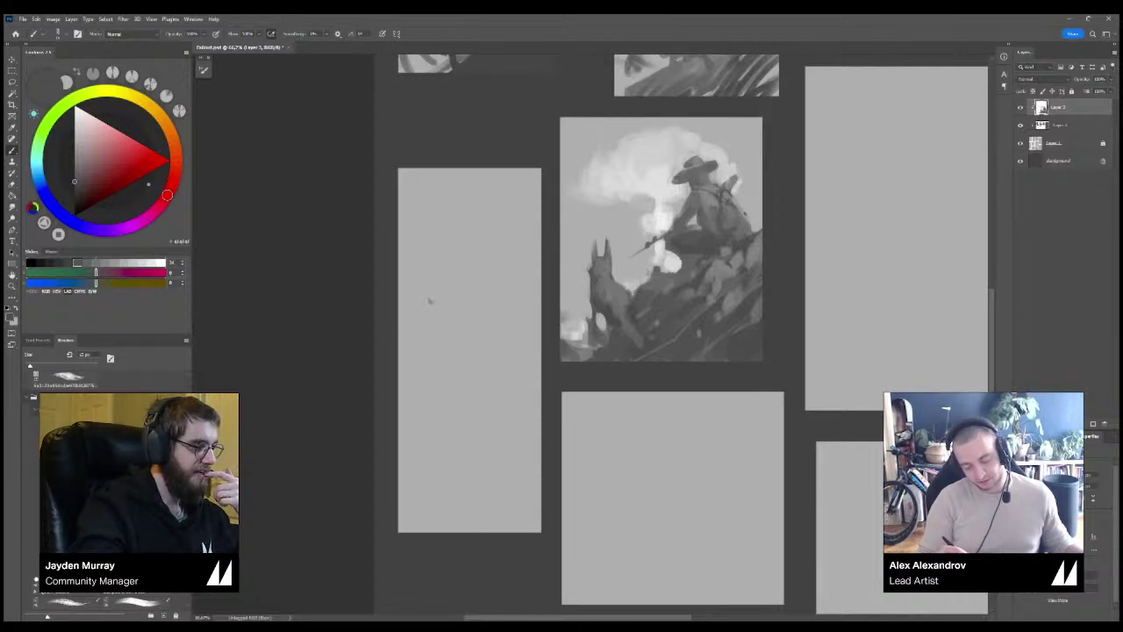
pyautogui.moveTo(431, 301)
pyautogui.mouseDown()
pyautogui.moveTo(449, 291)
pyautogui.moveTo(434, 312)
pyautogui.moveTo(457, 310)
pyautogui.moveTo(465, 292)
pyautogui.moveTo(451, 304)
pyautogui.moveTo(502, 262)
pyautogui.mouseUp()
pyautogui.hotkey('ctrl', 'z')
pyautogui.hotkey('ctrl', 'z')
pyautogui.hotkey('ctrl', 'z')
pyautogui.hotkey('ctrl', 'z')
pyautogui.hotkey('ctrl', 'z')
pyautogui.hotkey('ctrl', 'z')
pyautogui.hotkey('ctrl', 'z')
pyautogui.hotkey('ctrl', 'z')
pyautogui.moveTo(435, 321)
pyautogui.mouseDown()
pyautogui.moveTo(416, 272)
pyautogui.moveTo(430, 247)
pyautogui.moveTo(412, 213)
pyautogui.moveTo(462, 216)
pyautogui.mouseUp()
pyautogui.hotkey('ctrl', 'z')
pyautogui.hotkey('ctrl', 'z')
pyautogui.hotkey('ctrl', 'z')
pyautogui.hotkey('ctrl', 'z')
pyautogui.hotkey('ctrl', 'z')
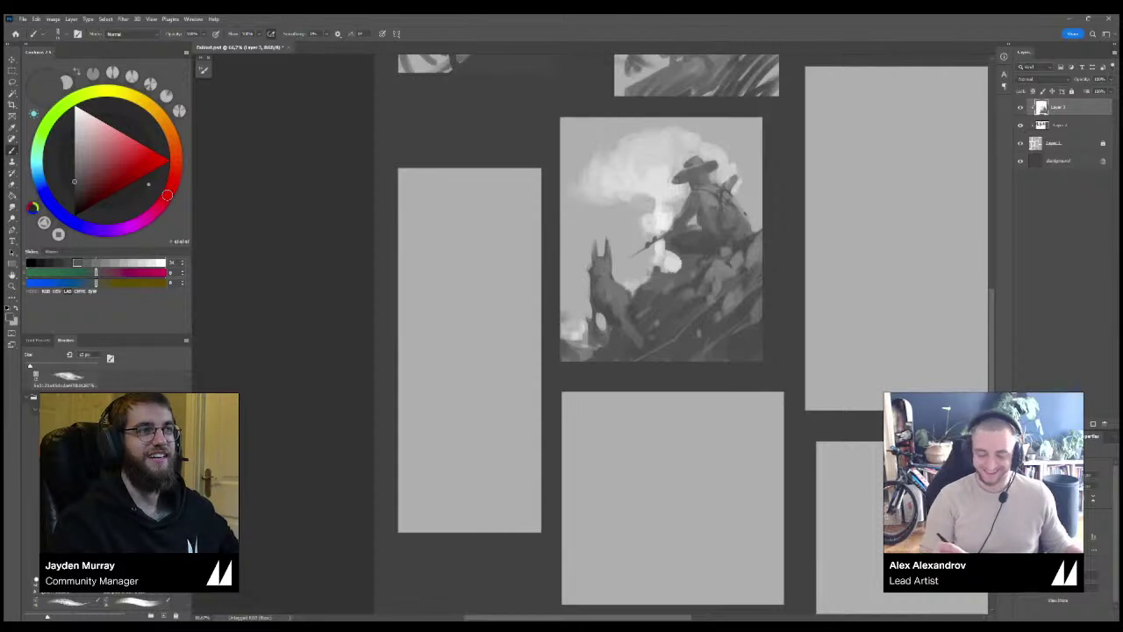
pyautogui.moveTo(442, 255); pyautogui.dragTo(427, 227)
pyautogui.hotkey('ctrl', 'z')
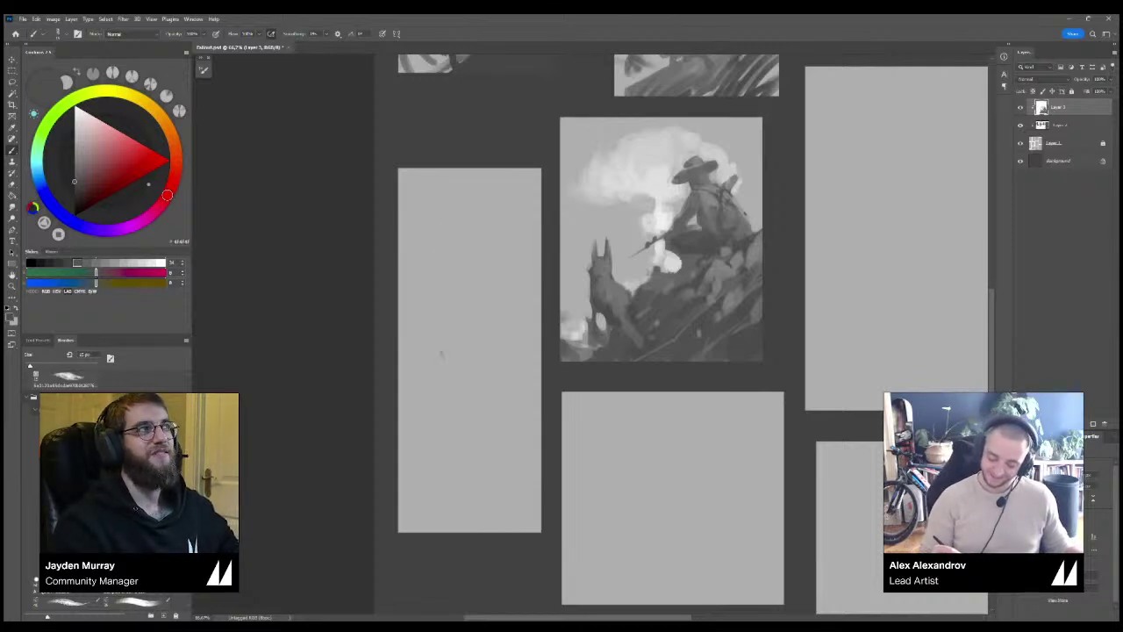
pyautogui.moveTo(411, 293); pyautogui.dragTo(434, 252)
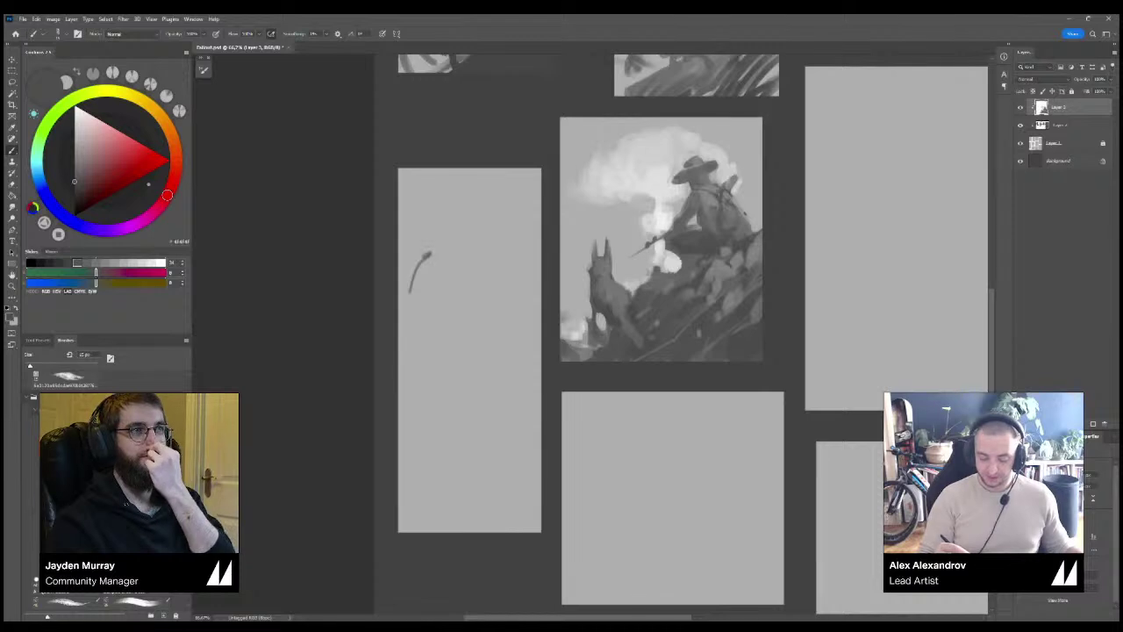
pyautogui.press('Delete')
# Try sketching a hatted figure holding a gun diagonally across the chest in the empty tall thumbnail.
pyautogui.moveTo(410, 411)
pyautogui.mouseDown()
pyautogui.moveTo(424, 341)
pyautogui.moveTo(464, 329)
pyautogui.mouseUp()
pyautogui.hotkey('ctrl', 'z')
pyautogui.moveTo(435, 340); pyautogui.dragTo(461, 329)
pyautogui.moveTo(437, 340)
pyautogui.mouseDown()
pyautogui.moveTo(422, 353)
pyautogui.moveTo(456, 330)
pyautogui.mouseUp()
pyautogui.moveTo(467, 315); pyautogui.dragTo(498, 287)
pyautogui.moveTo(433, 330)
pyautogui.mouseDown()
pyautogui.moveTo(406, 316)
pyautogui.moveTo(403, 267)
pyautogui.moveTo(446, 219)
pyautogui.moveTo(435, 203)
pyautogui.moveTo(455, 180)
pyautogui.moveTo(500, 214)
pyautogui.moveTo(485, 304)
pyautogui.moveTo(530, 288)
pyautogui.mouseUp()
# Rough in an eared animal head and curved back below the hatted figure, and add the figure's second shoulder and face.
pyautogui.moveTo(475, 405)
pyautogui.mouseDown()
pyautogui.moveTo(496, 386)
pyautogui.moveTo(510, 406)
pyautogui.mouseUp()
pyautogui.moveTo(491, 412)
pyautogui.mouseDown()
pyautogui.moveTo(452, 465)
pyautogui.moveTo(525, 412)
pyautogui.mouseUp()
pyautogui.moveTo(451, 439); pyautogui.dragTo(523, 386)
pyautogui.moveTo(519, 439); pyautogui.dragTo(467, 459)
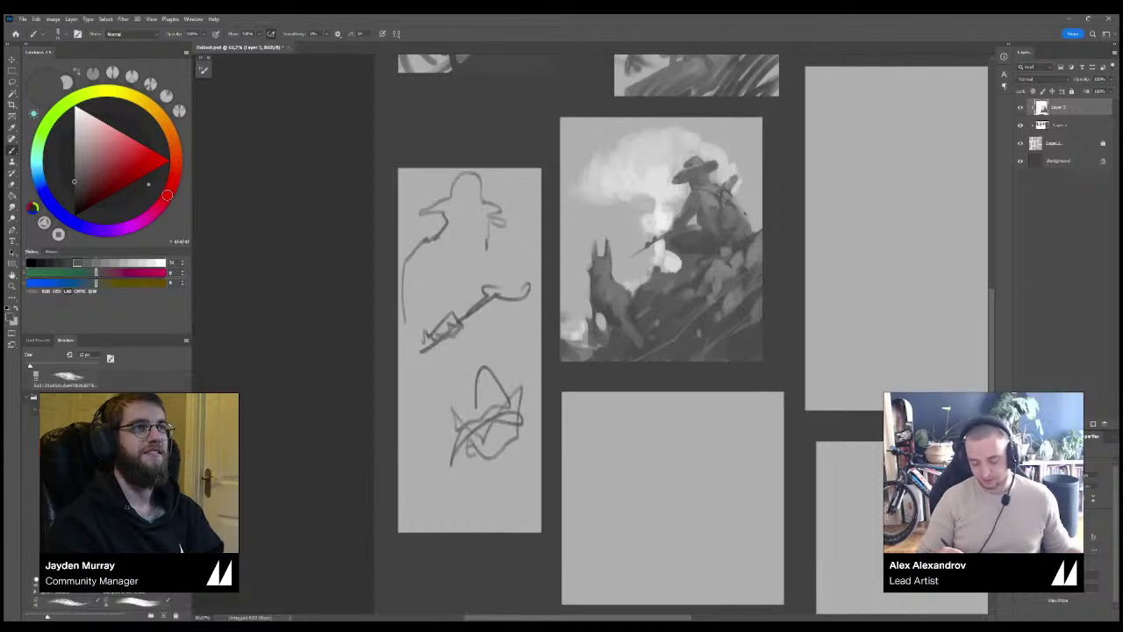
pyautogui.moveTo(421, 517); pyautogui.dragTo(542, 456)
pyautogui.moveTo(525, 507); pyautogui.dragTo(540, 532)
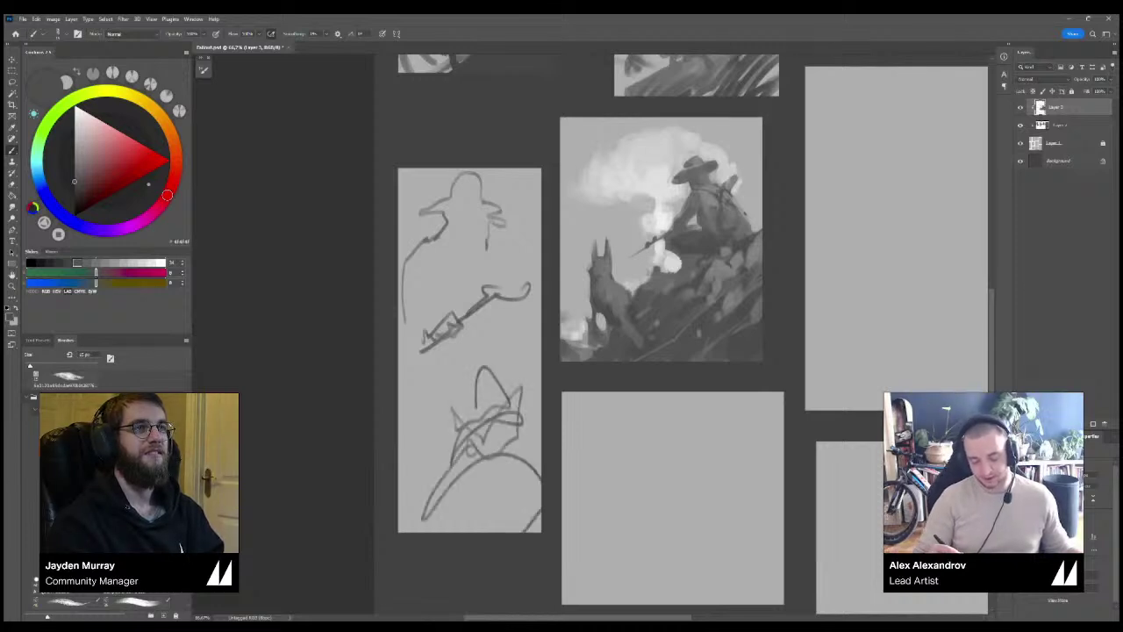
pyautogui.moveTo(486, 226)
pyautogui.mouseDown()
pyautogui.moveTo(519, 263)
pyautogui.moveTo(537, 333)
pyautogui.mouseUp()
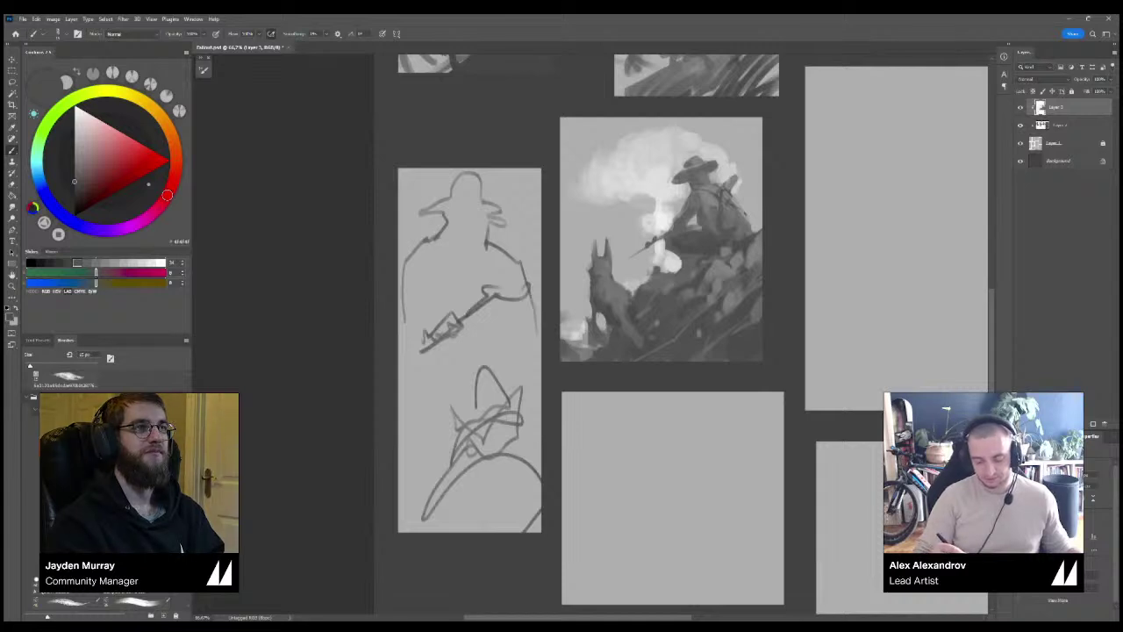
pyautogui.moveTo(465, 213); pyautogui.dragTo(475, 228)
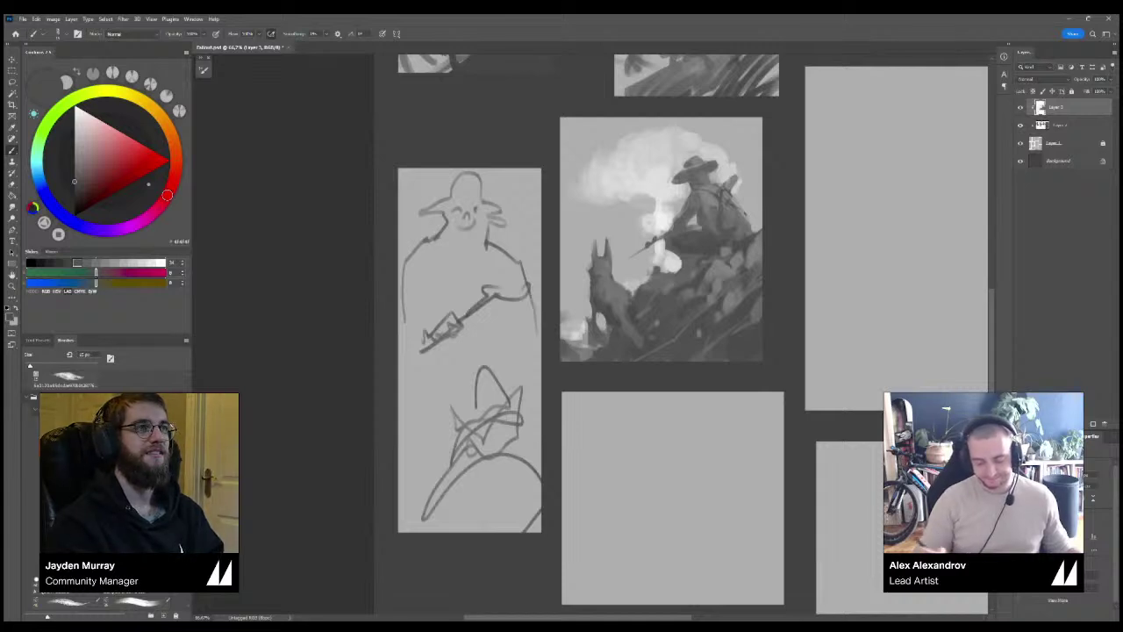
# Undo the hatted figure's second shoulder and face, and redraw its shoulder and outer body contours.
pyautogui.hotkey('ctrl', 'z')
pyautogui.hotkey('ctrl', 'z')
pyautogui.hotkey('ctrl', 'z')
pyautogui.hotkey('ctrl', 'z')
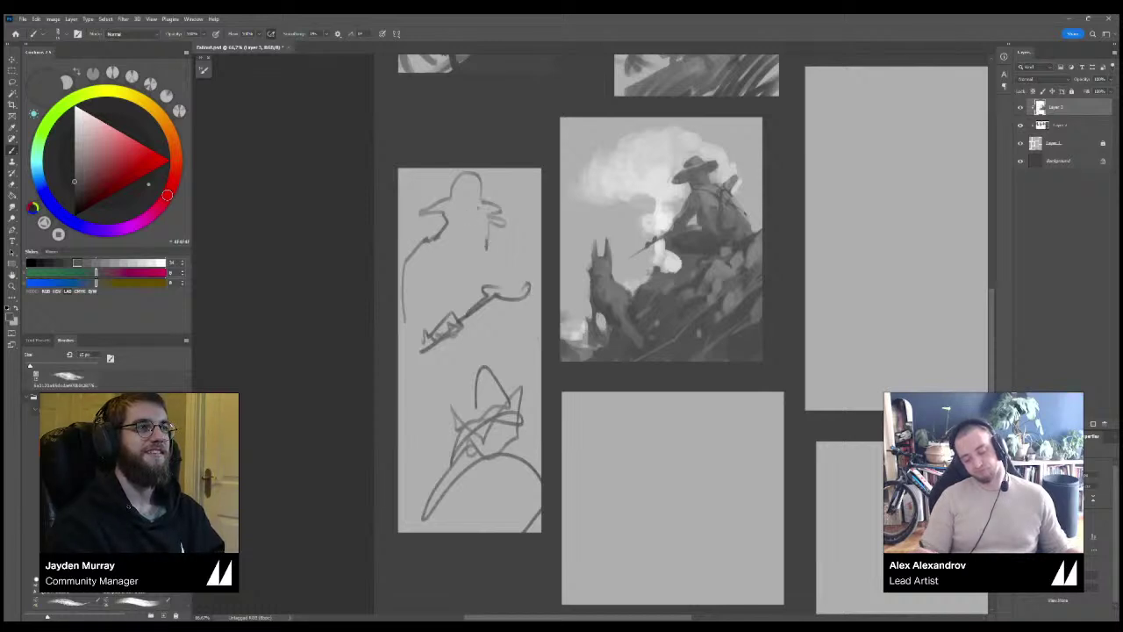
pyautogui.moveTo(487, 233)
pyautogui.mouseDown()
pyautogui.moveTo(528, 286)
pyautogui.moveTo(538, 324)
pyautogui.mouseUp()
pyautogui.moveTo(411, 336)
pyautogui.mouseDown()
pyautogui.moveTo(431, 475)
pyautogui.moveTo(415, 529)
pyautogui.mouseUp()
# Undo the entire sketch of the hatted figure and animal in the tall thumbnail.
pyautogui.hotkey('ctrl', 'z')
pyautogui.hotkey('ctrl', 'z')
pyautogui.hotkey('ctrl', 'z')
pyautogui.hotkey('ctrl', 'z')
pyautogui.hotkey('ctrl', 'z')
pyautogui.hotkey('ctrl', 'z')
pyautogui.hotkey('ctrl', 'z')
pyautogui.hotkey('ctrl', 'z')
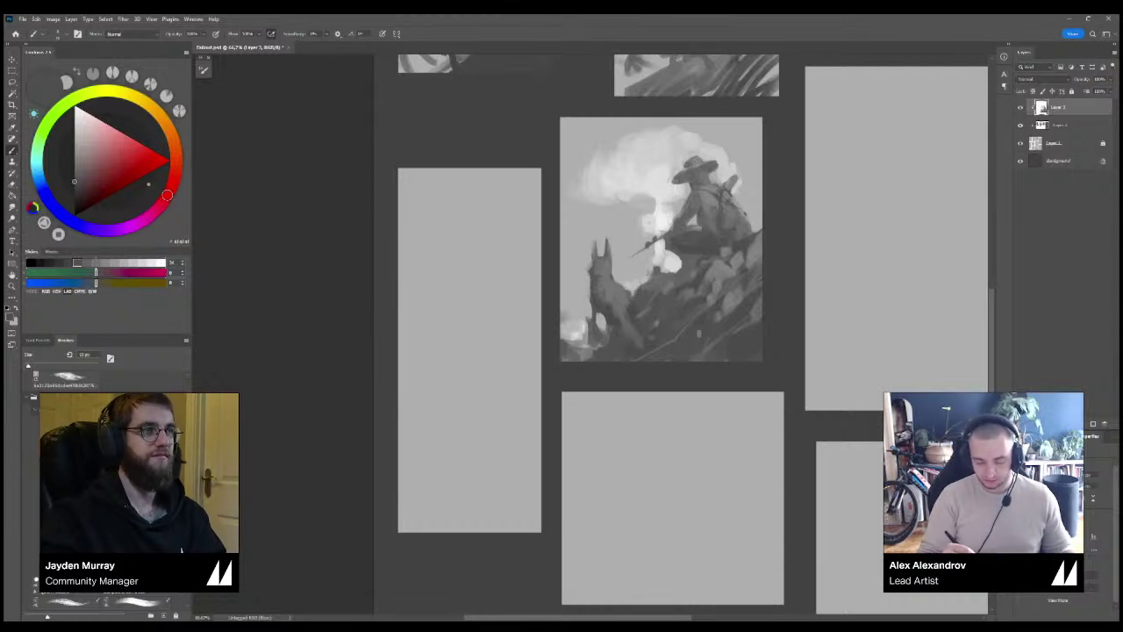
# Try a finer line sketch of a hatted gunslinger with both arms raised, a gun in one hand and tapering legs.
pyautogui.moveTo(419, 268)
pyautogui.mouseDown()
pyautogui.moveTo(431, 262)
pyautogui.moveTo(421, 294)
pyautogui.moveTo(445, 307)
pyautogui.moveTo(432, 280)
pyautogui.moveTo(457, 287)
pyautogui.moveTo(466, 253)
pyautogui.moveTo(479, 279)
pyautogui.moveTo(494, 278)
pyautogui.mouseUp()
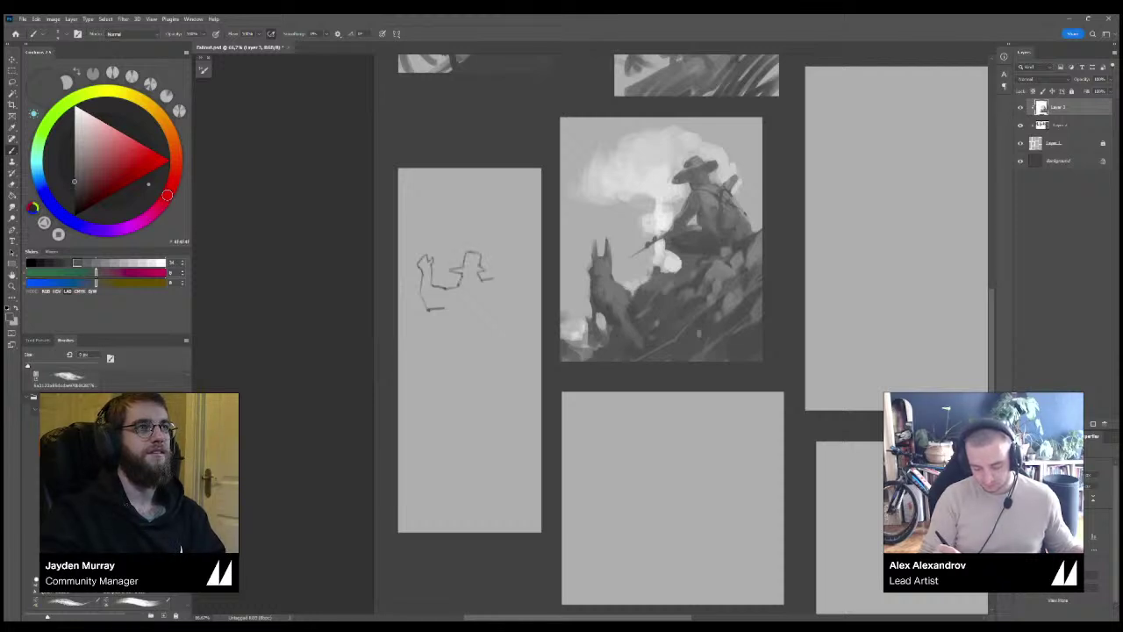
pyautogui.moveTo(494, 221)
pyautogui.mouseDown()
pyautogui.moveTo(511, 267)
pyautogui.moveTo(499, 308)
pyautogui.moveTo(429, 309)
pyautogui.moveTo(448, 310)
pyautogui.moveTo(457, 348)
pyautogui.mouseUp()
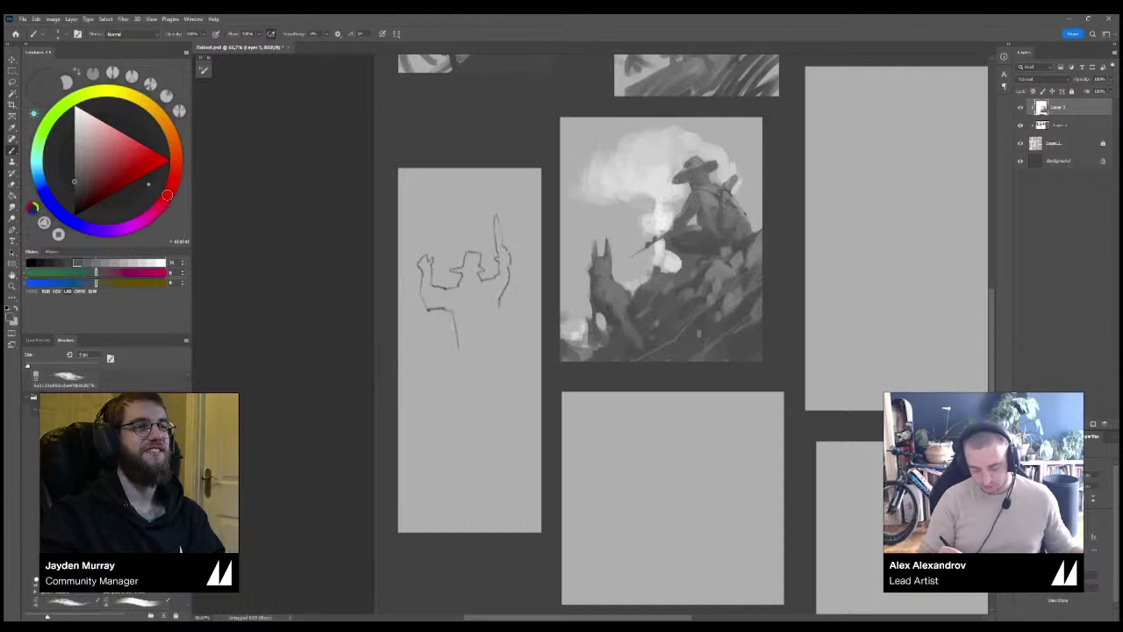
pyautogui.moveTo(499, 303); pyautogui.dragTo(519, 331)
pyautogui.moveTo(464, 360); pyautogui.dragTo(478, 376)
pyautogui.moveTo(489, 393)
pyautogui.mouseDown()
pyautogui.moveTo(510, 447)
pyautogui.moveTo(513, 412)
pyautogui.moveTo(539, 395)
pyautogui.mouseUp()
pyautogui.moveTo(456, 349); pyautogui.dragTo(477, 418)
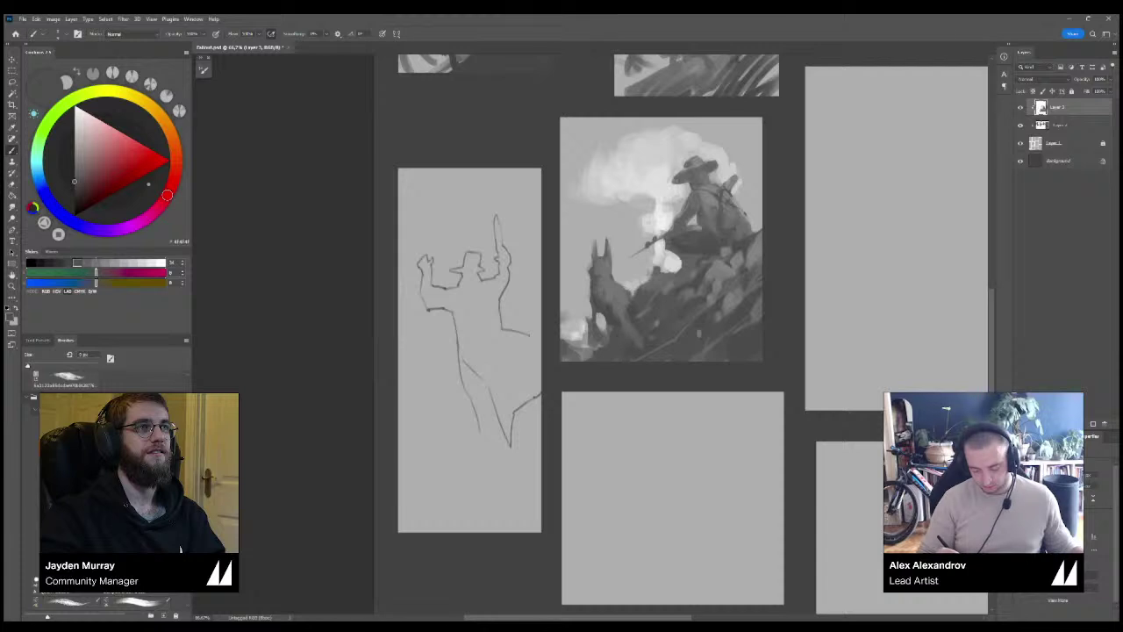
pyautogui.moveTo(482, 445)
pyautogui.mouseDown()
pyautogui.moveTo(497, 456)
pyautogui.moveTo(504, 436)
pyautogui.moveTo(489, 432)
pyautogui.mouseUp()
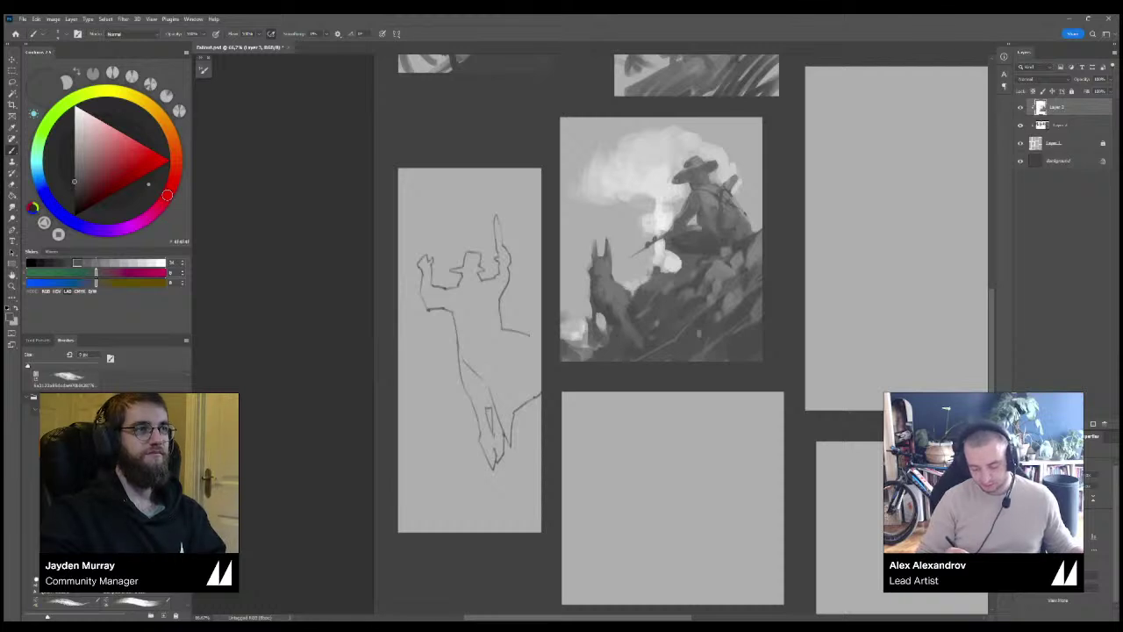
# Undo every line of the arms-raised gunslinger sketch to clear the tall thumbnail.
pyautogui.moveTo(414, 381)
pyautogui.mouseDown()
pyautogui.moveTo(419, 396)
pyautogui.moveTo(429, 380)
pyautogui.mouseUp()
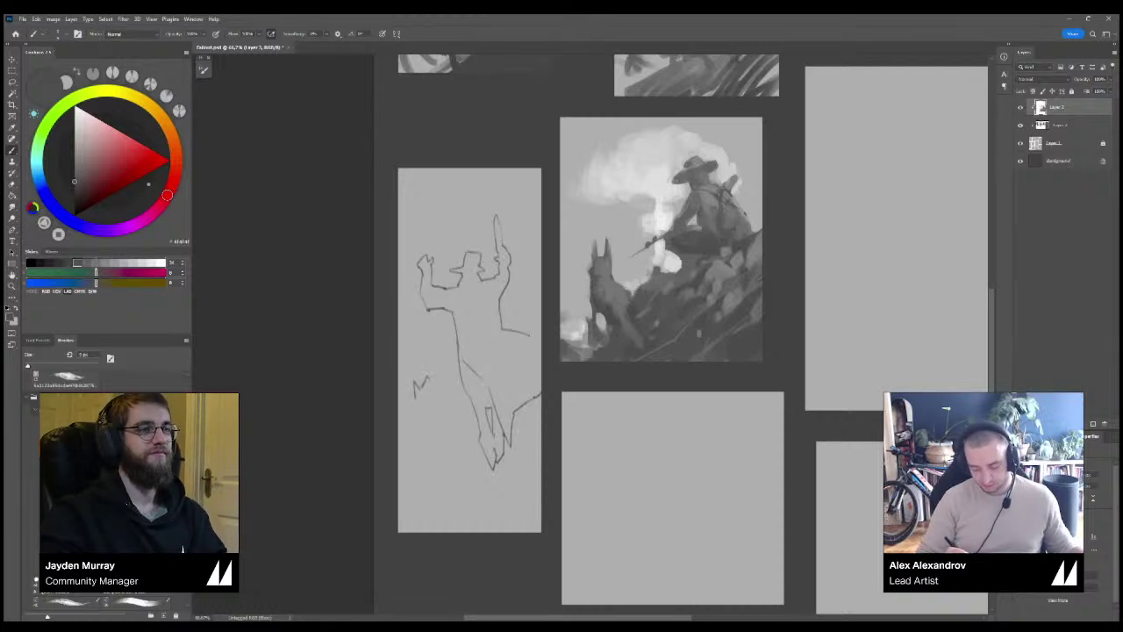
pyautogui.hotkey('ctrl', 'z')
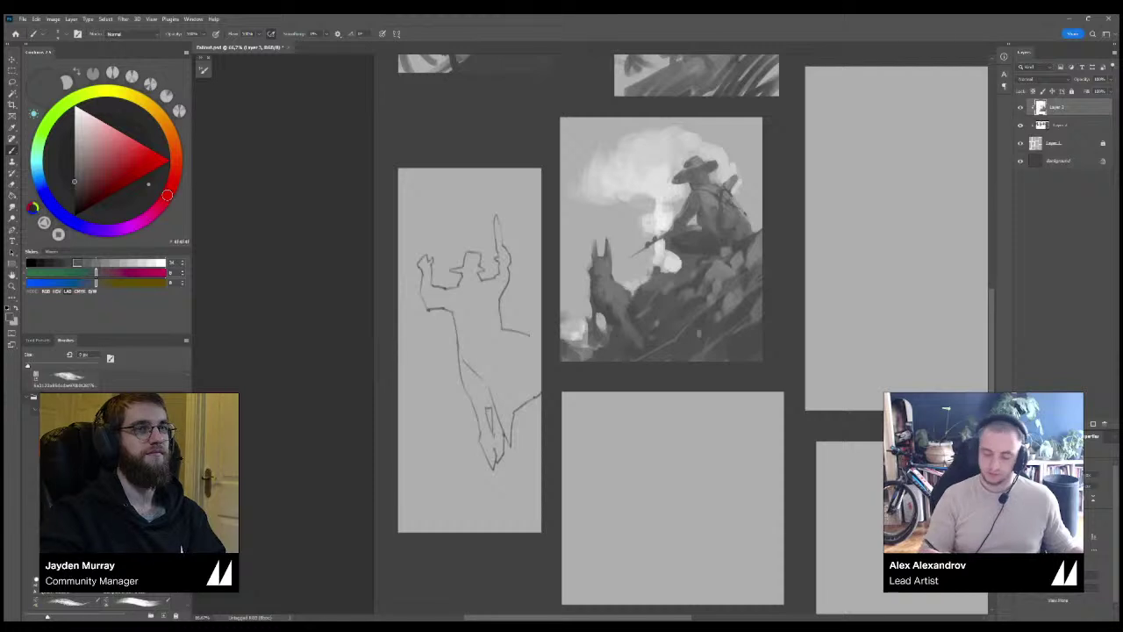
pyautogui.hotkey('ctrl', 'z')
pyautogui.hotkey('ctrl', 'z')
pyautogui.hotkey('ctrl', 'z')
pyautogui.hotkey('ctrl', 'z')
pyautogui.hotkey('ctrl', 'z')
pyautogui.hotkey('ctrl', 'z')
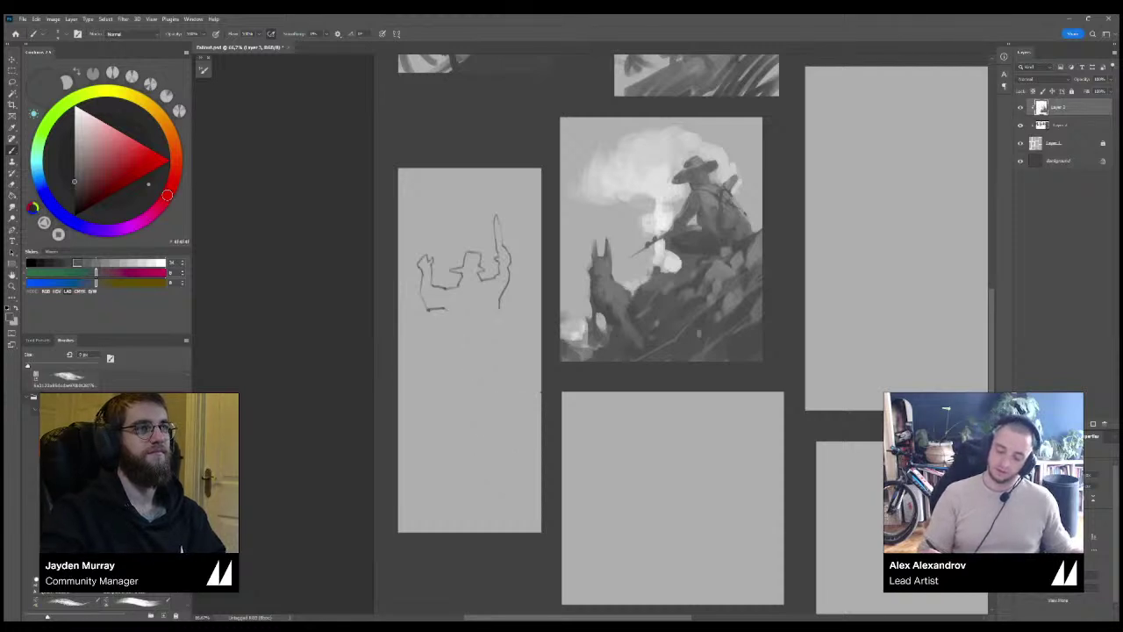
pyautogui.hotkey('ctrl', 'z')
pyautogui.hotkey('ctrl', 'z')
pyautogui.hotkey('ctrl', 'z')
pyautogui.hotkey('ctrl', 'z')
pyautogui.hotkey('ctrl', 'z')
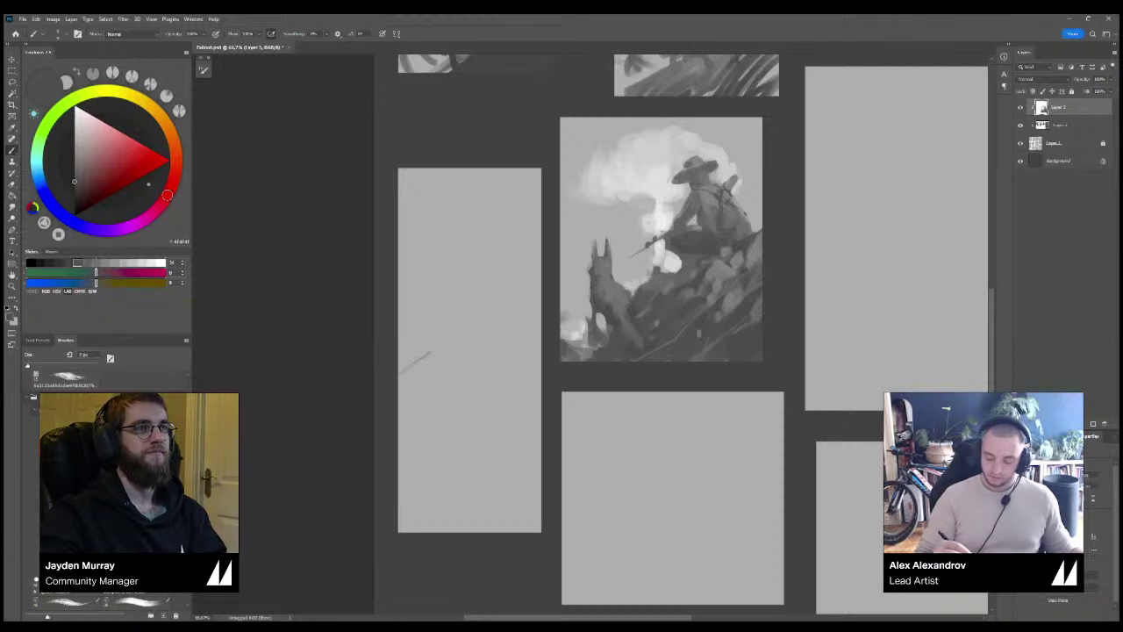
# Sketch a figure with a pointed, wide-brimmed hat, sloping shoulders and hands held in front in the upper half of the tall thumbnail.
pyautogui.moveTo(402, 363)
pyautogui.mouseDown()
pyautogui.moveTo(430, 344)
pyautogui.moveTo(432, 313)
pyautogui.moveTo(457, 309)
pyautogui.moveTo(467, 326)
pyautogui.moveTo(502, 283)
pyautogui.moveTo(526, 286)
pyautogui.mouseUp()
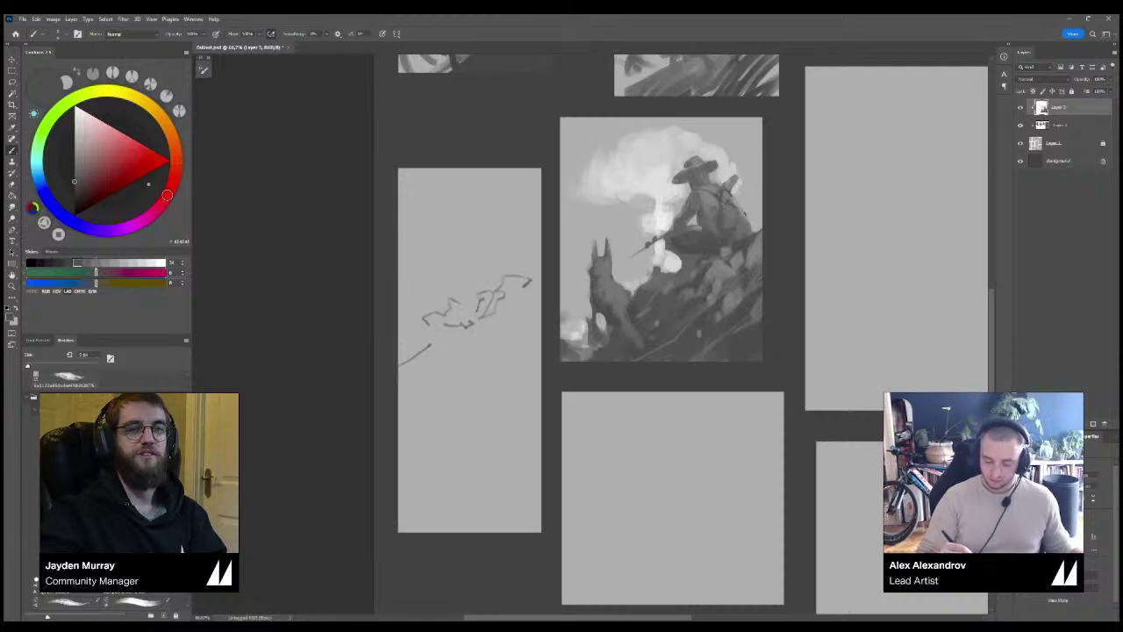
pyautogui.moveTo(433, 304); pyautogui.dragTo(436, 269)
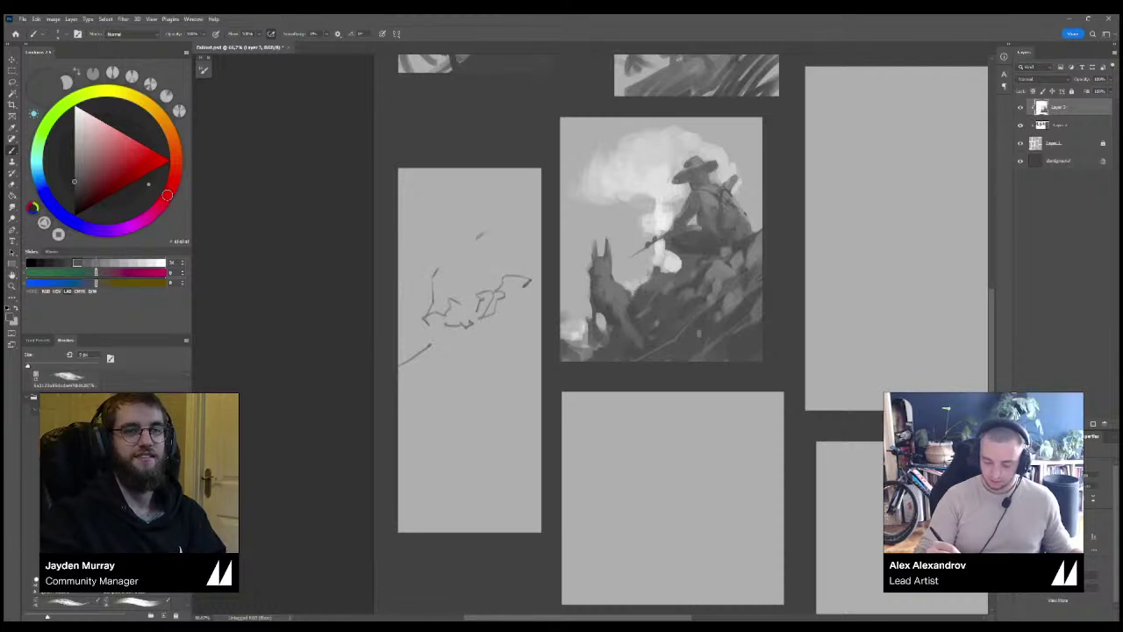
pyautogui.moveTo(478, 235); pyautogui.dragTo(536, 265)
pyautogui.moveTo(408, 253)
pyautogui.mouseDown()
pyautogui.moveTo(430, 243)
pyautogui.moveTo(429, 205)
pyautogui.moveTo(475, 219)
pyautogui.moveTo(448, 260)
pyautogui.moveTo(470, 245)
pyautogui.mouseUp()
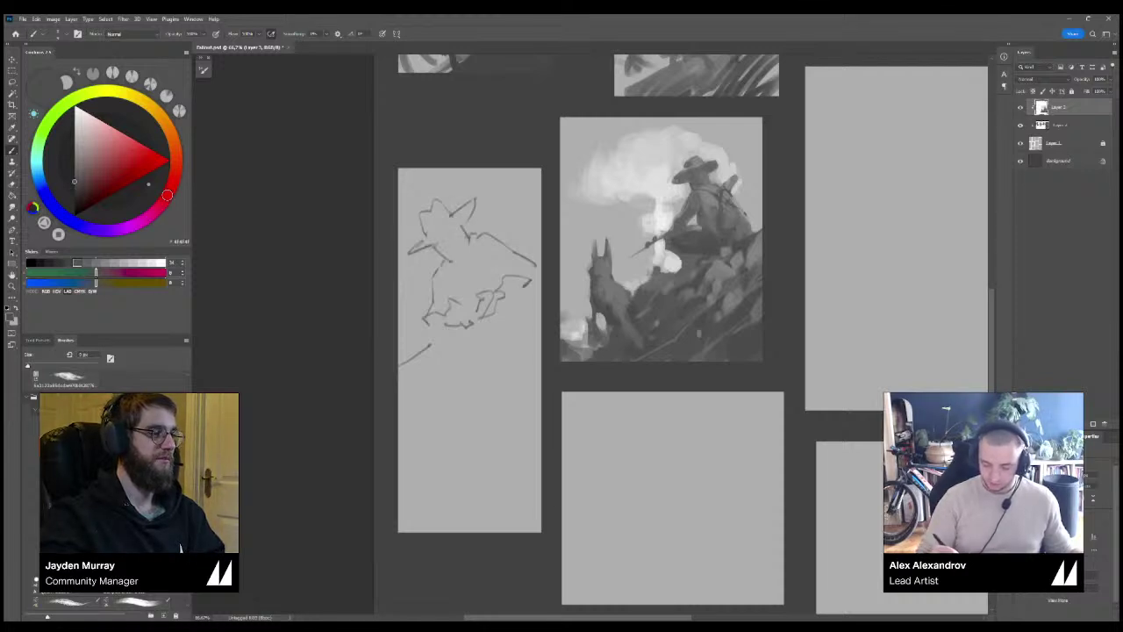
# Sketch the bent leg and a jagged ledge contour running down to the bottom edge of the tall thumbnail.
pyautogui.moveTo(416, 349); pyautogui.dragTo(448, 386)
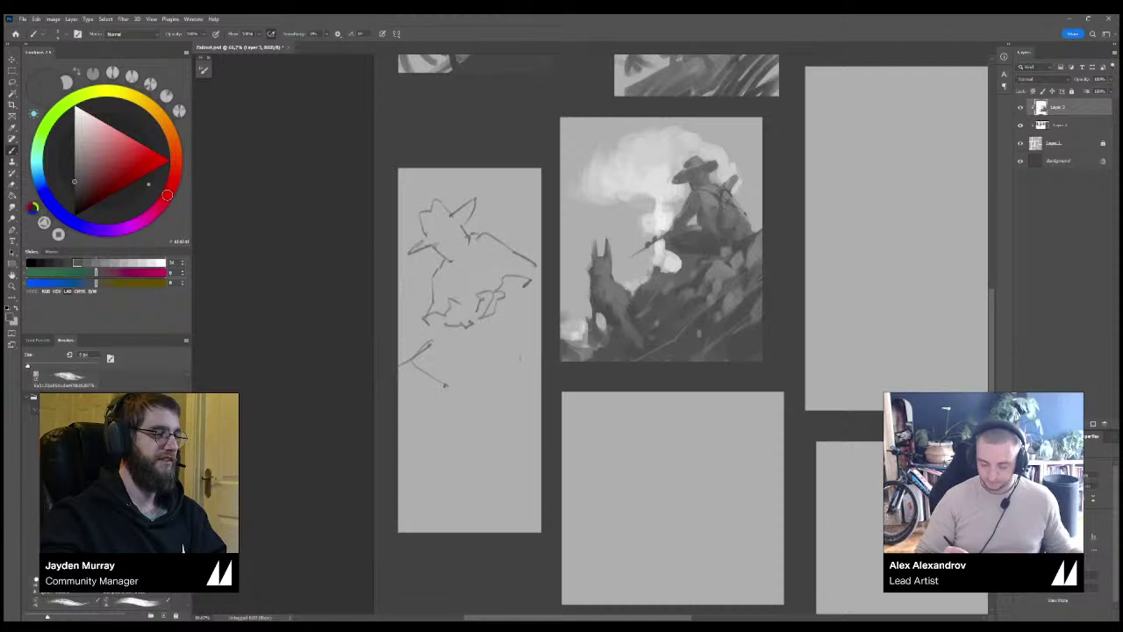
pyautogui.moveTo(457, 409)
pyautogui.mouseDown()
pyautogui.moveTo(468, 402)
pyautogui.moveTo(443, 439)
pyautogui.mouseUp()
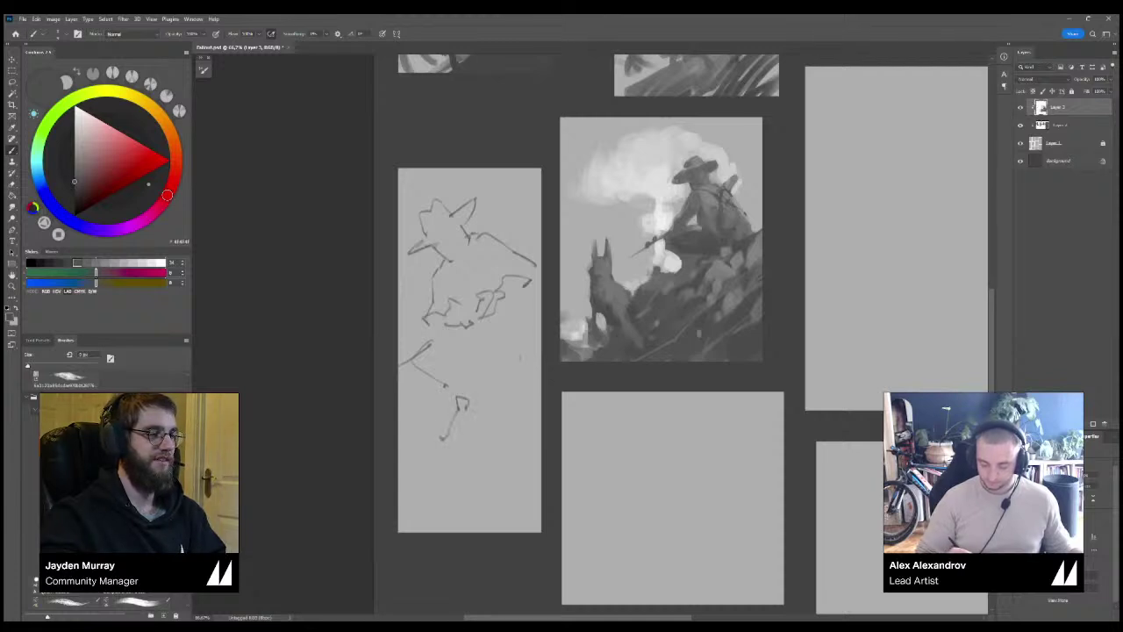
pyautogui.hotkey('ctrl', 'z')
pyautogui.hotkey('ctrl', 'z')
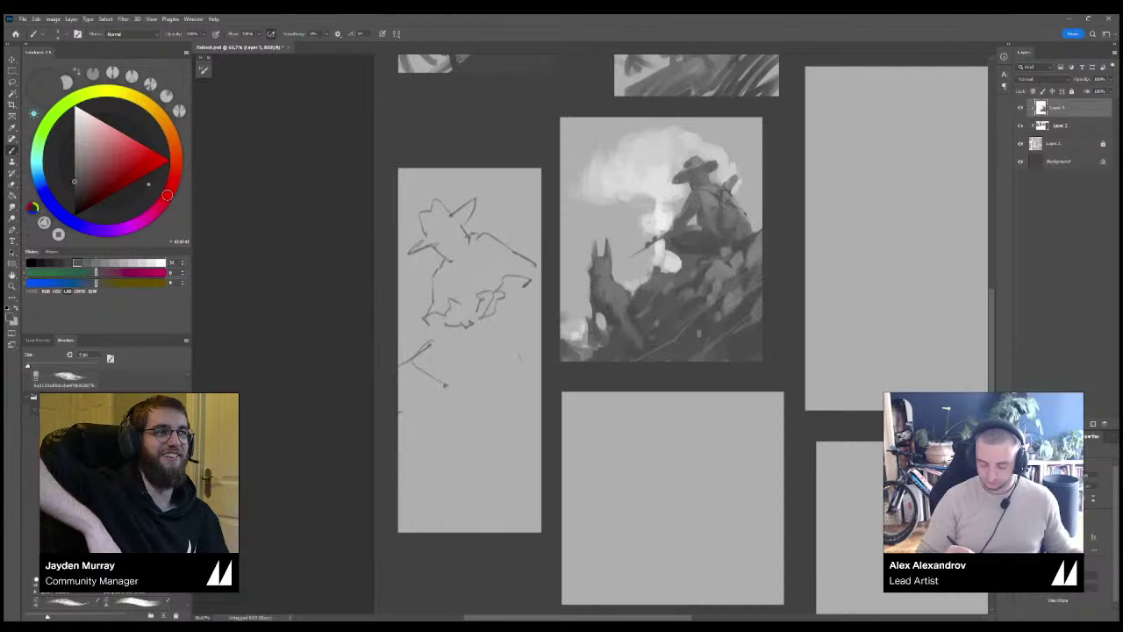
pyautogui.moveTo(408, 395)
pyautogui.mouseDown()
pyautogui.moveTo(472, 397)
pyautogui.moveTo(445, 441)
pyautogui.moveTo(479, 419)
pyautogui.moveTo(474, 409)
pyautogui.moveTo(446, 446)
pyautogui.moveTo(485, 441)
pyautogui.mouseUp()
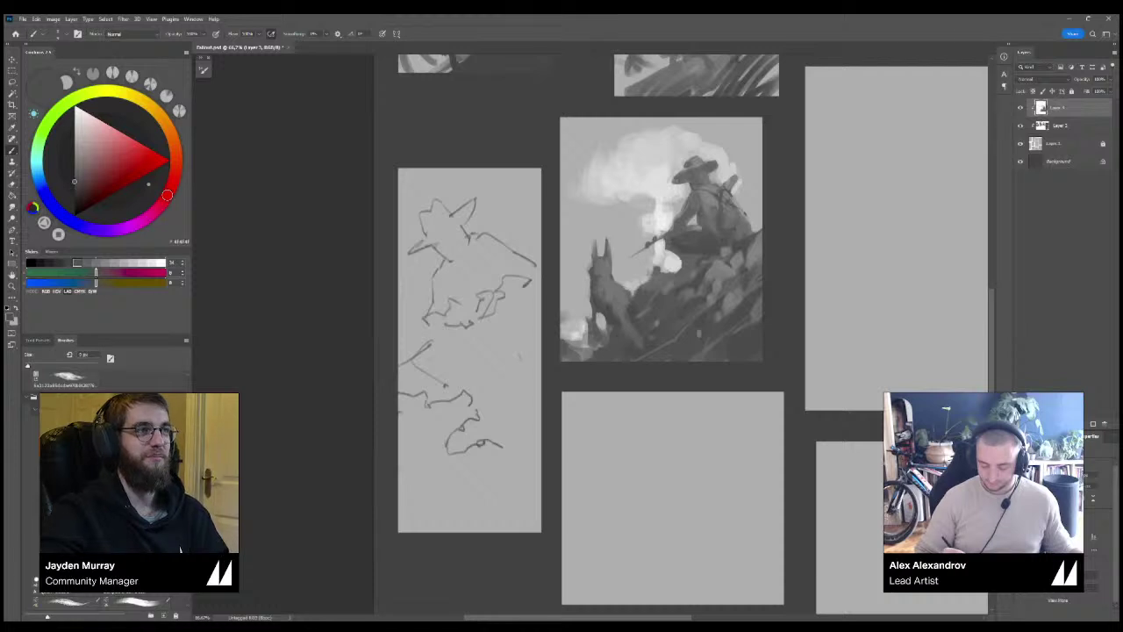
pyautogui.moveTo(489, 446); pyautogui.dragTo(437, 486)
pyautogui.moveTo(438, 491); pyautogui.dragTo(416, 518)
pyautogui.moveTo(421, 511); pyautogui.dragTo(421, 531)
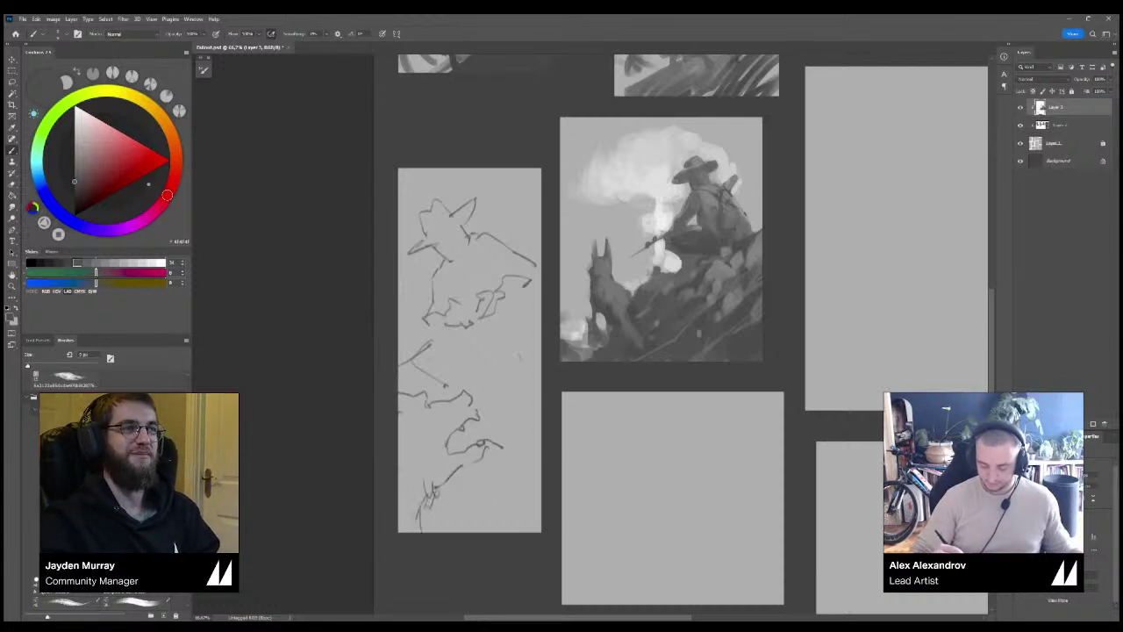
# Add a hanging shape below the figure's hand and redraw the hat with a defined crown and brim.
pyautogui.moveTo(480, 319)
pyautogui.mouseDown()
pyautogui.moveTo(475, 349)
pyautogui.moveTo(426, 340)
pyautogui.moveTo(477, 358)
pyautogui.moveTo(474, 369)
pyautogui.mouseUp()
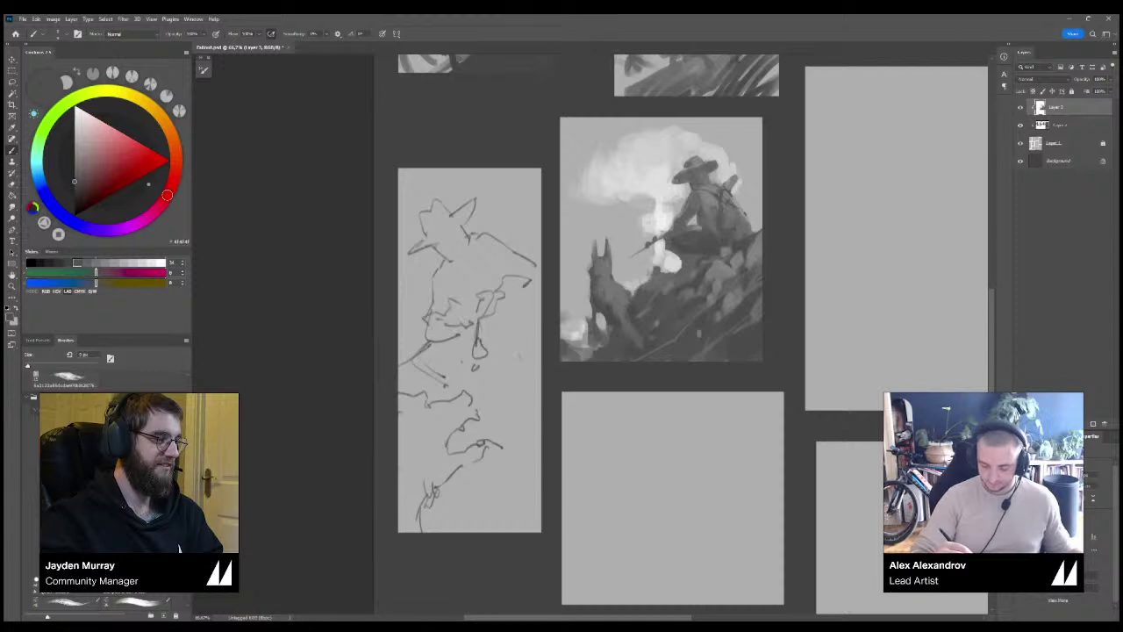
pyautogui.moveTo(437, 262)
pyautogui.mouseDown()
pyautogui.moveTo(462, 249)
pyautogui.moveTo(464, 222)
pyautogui.moveTo(425, 234)
pyautogui.mouseUp()
pyautogui.moveTo(427, 237)
pyautogui.mouseDown()
pyautogui.moveTo(448, 227)
pyautogui.moveTo(448, 210)
pyautogui.moveTo(416, 233)
pyautogui.moveTo(442, 199)
pyautogui.moveTo(475, 198)
pyautogui.mouseUp()
pyautogui.press('e')
pyautogui.press('b')
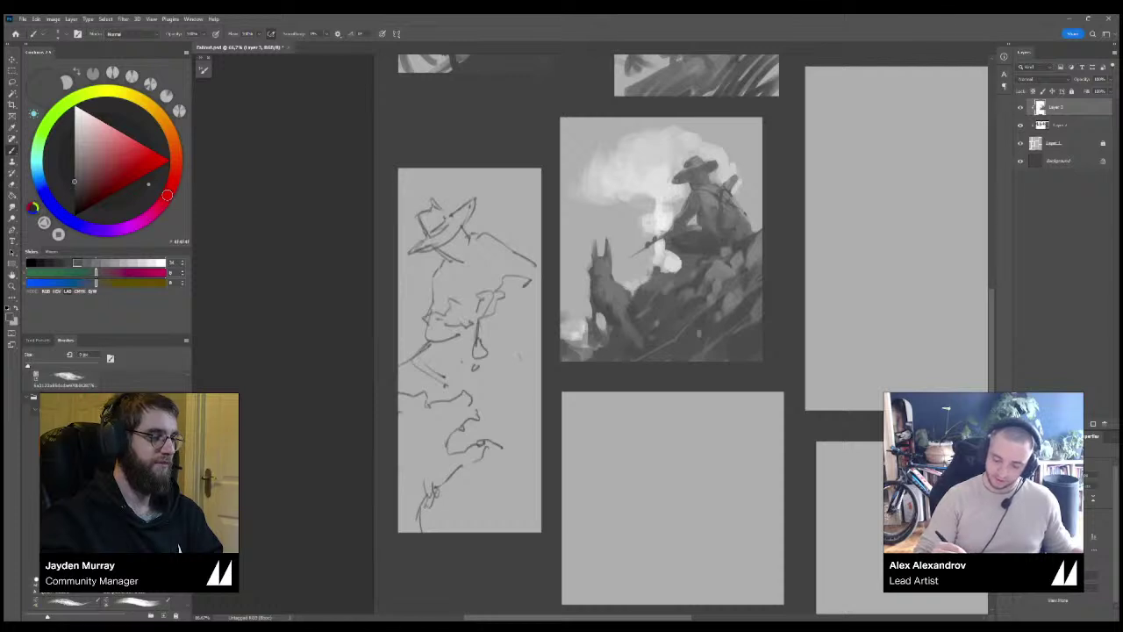
# Erase the left contour of the torso, redraw it straighter and narrower, and add a second shoulder line.
pyautogui.press('e')
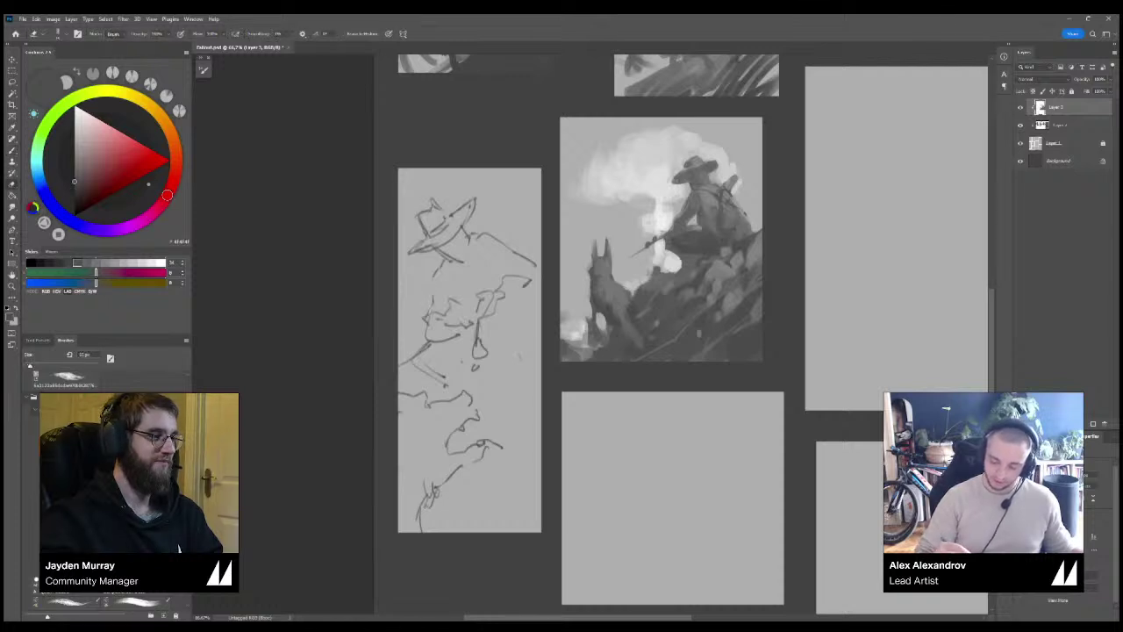
pyautogui.moveTo(428, 301); pyautogui.dragTo(427, 322)
pyautogui.press('b')
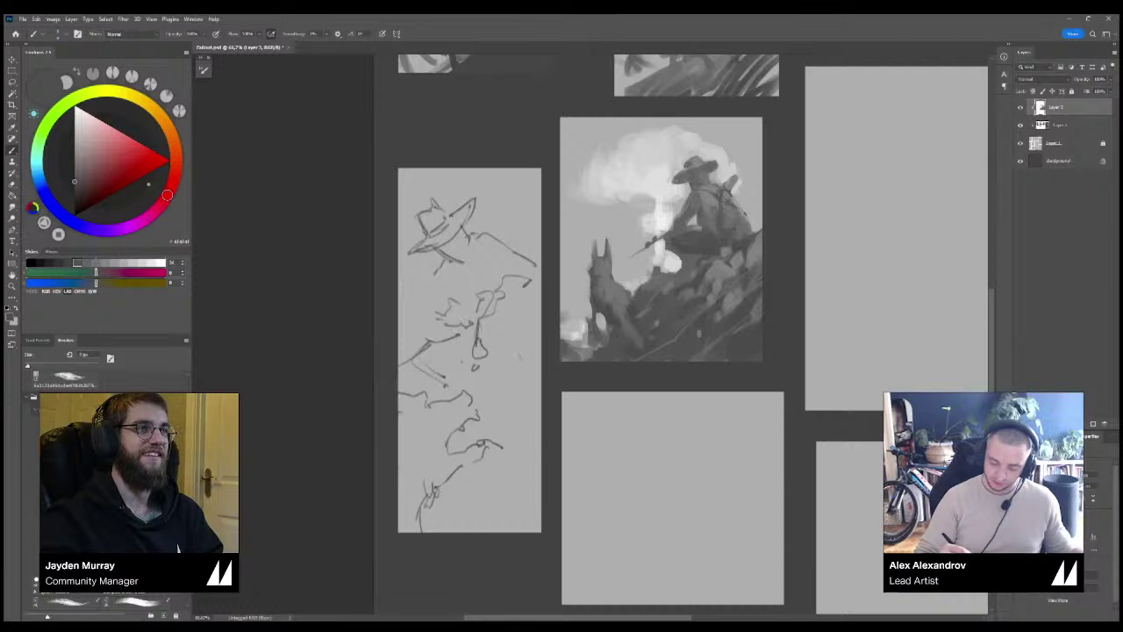
pyautogui.moveTo(437, 273); pyautogui.dragTo(442, 332)
pyautogui.moveTo(434, 269); pyautogui.dragTo(444, 288)
pyautogui.moveTo(481, 232); pyautogui.dragTo(539, 255)
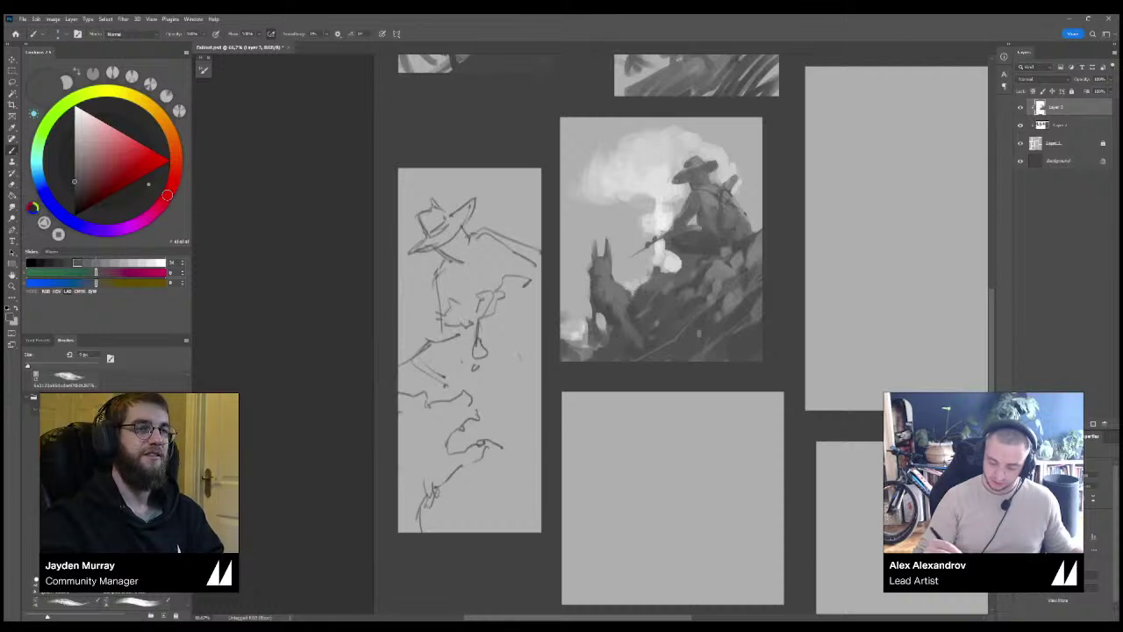
# Erase the stray outer lines of the bent leg and redraw its upper contour toward the frame's left edge.
pyautogui.press('e')
pyautogui.moveTo(414, 356); pyautogui.dragTo(430, 339)
pyautogui.moveTo(416, 379)
pyautogui.mouseDown()
pyautogui.moveTo(444, 369)
pyautogui.moveTo(416, 367)
pyautogui.moveTo(432, 384)
pyautogui.moveTo(399, 385)
pyautogui.mouseUp()
pyautogui.press('b')
pyautogui.hotkey('ctrl', 'z')
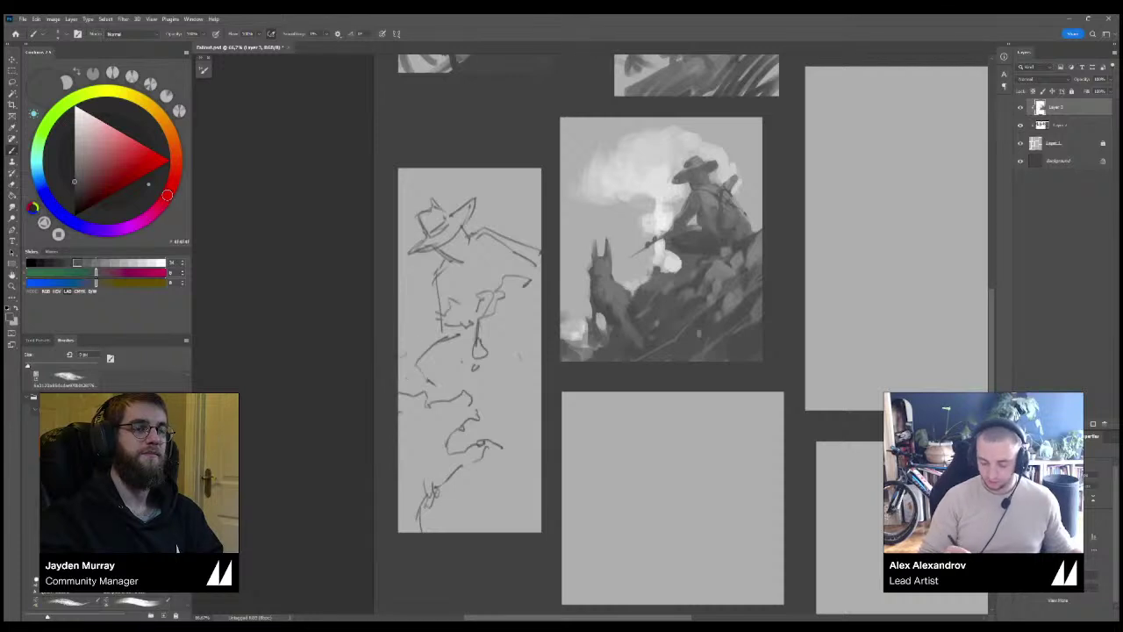
pyautogui.moveTo(439, 331); pyautogui.dragTo(410, 355)
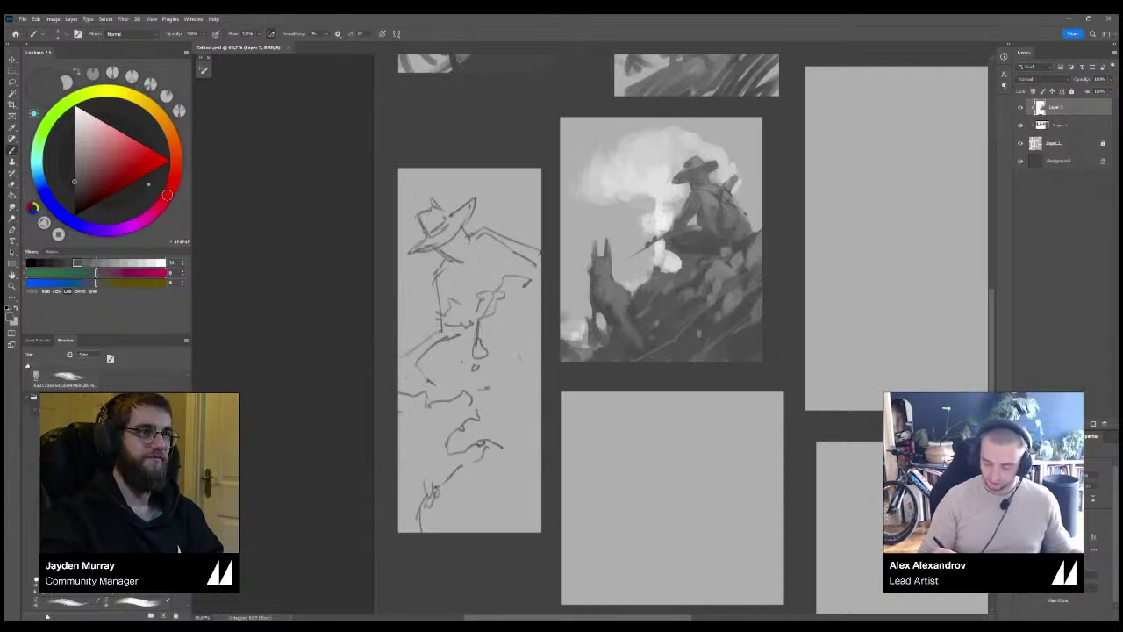
# Sketch a cluster of small rock marks on the right beside the ledge and thicken the ledge contour.
pyautogui.moveTo(501, 400); pyautogui.dragTo(493, 410)
pyautogui.moveTo(504, 394); pyautogui.dragTo(521, 414)
pyautogui.moveTo(432, 402); pyautogui.dragTo(433, 416)
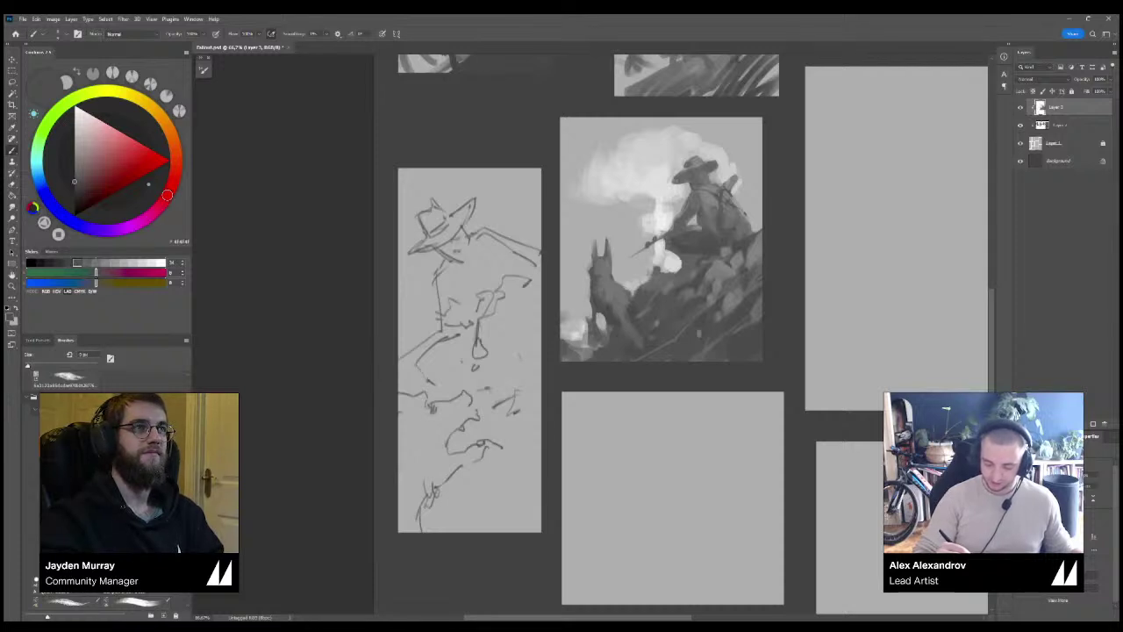
pyautogui.moveTo(507, 386); pyautogui.dragTo(510, 399)
pyautogui.moveTo(516, 389); pyautogui.dragTo(526, 396)
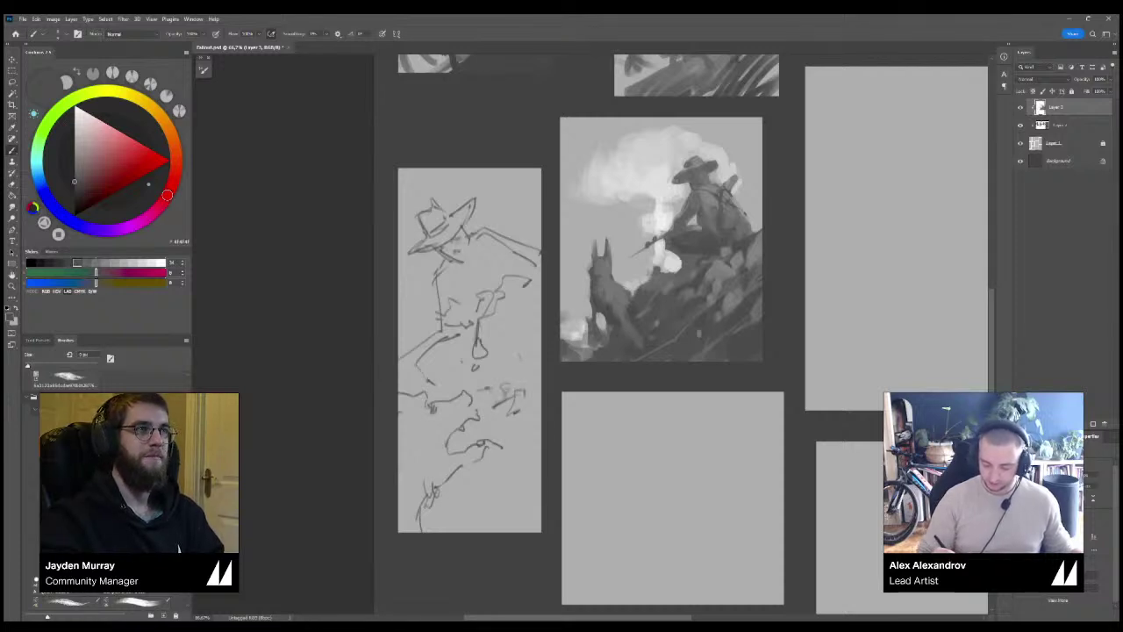
# Add a hooked stroke beside the hanging shape and draw coat lines across the figure's chest and shoulder.
pyautogui.moveTo(487, 343); pyautogui.dragTo(504, 339)
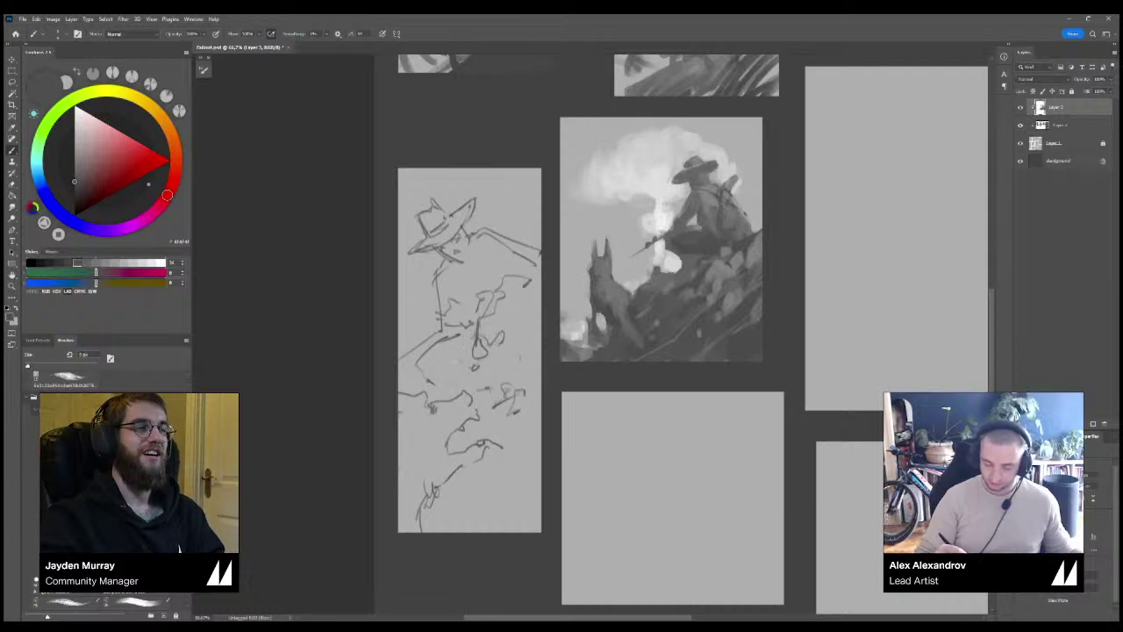
pyautogui.moveTo(448, 274); pyautogui.dragTo(467, 295)
pyautogui.moveTo(473, 239)
pyautogui.mouseDown()
pyautogui.moveTo(486, 286)
pyautogui.moveTo(500, 287)
pyautogui.mouseUp()
pyautogui.moveTo(477, 220); pyautogui.dragTo(535, 255)
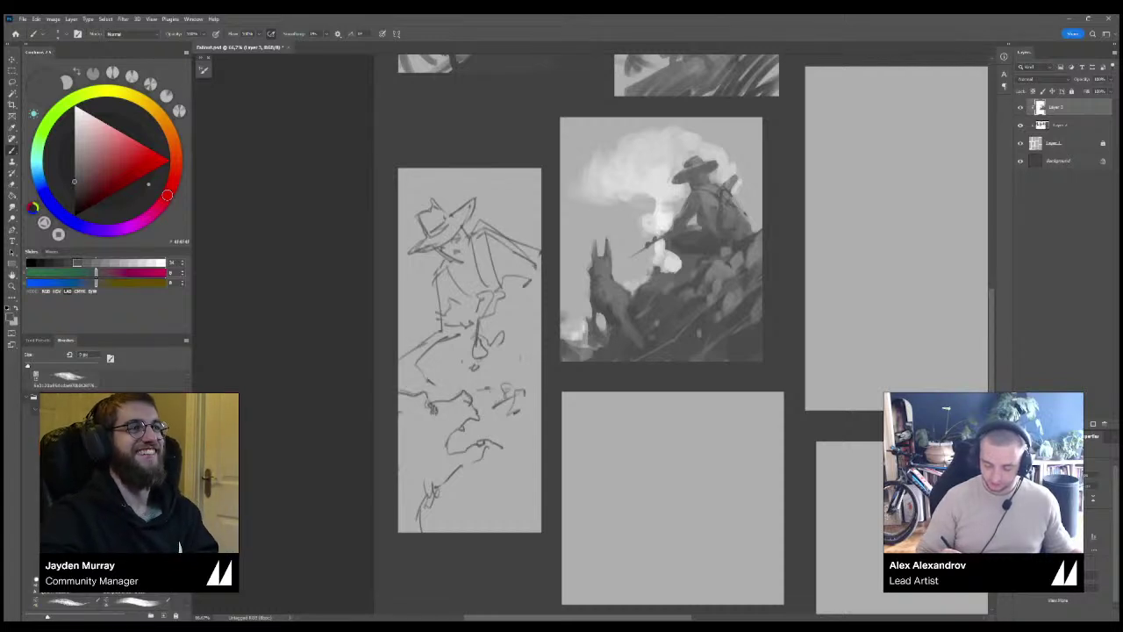
# Reinforce the lower ledge contour, double the thigh line, and clean up the lines where the leg meets the ledge.
pyautogui.moveTo(459, 428); pyautogui.dragTo(427, 489)
pyautogui.moveTo(446, 479); pyautogui.dragTo(436, 490)
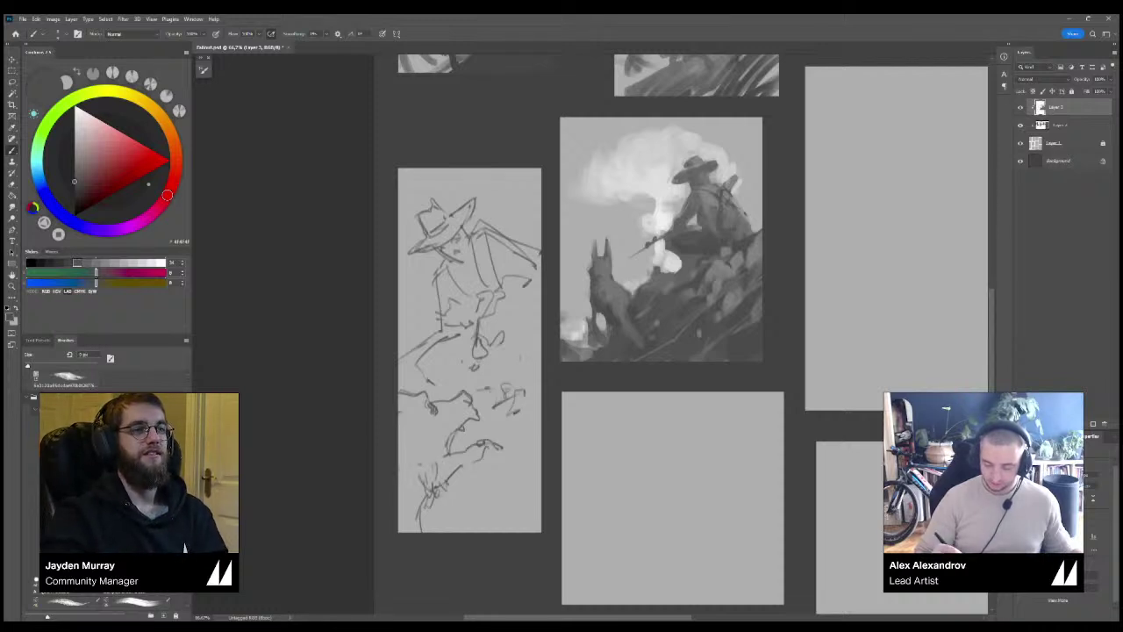
pyautogui.moveTo(421, 351); pyautogui.dragTo(462, 381)
pyautogui.press('e')
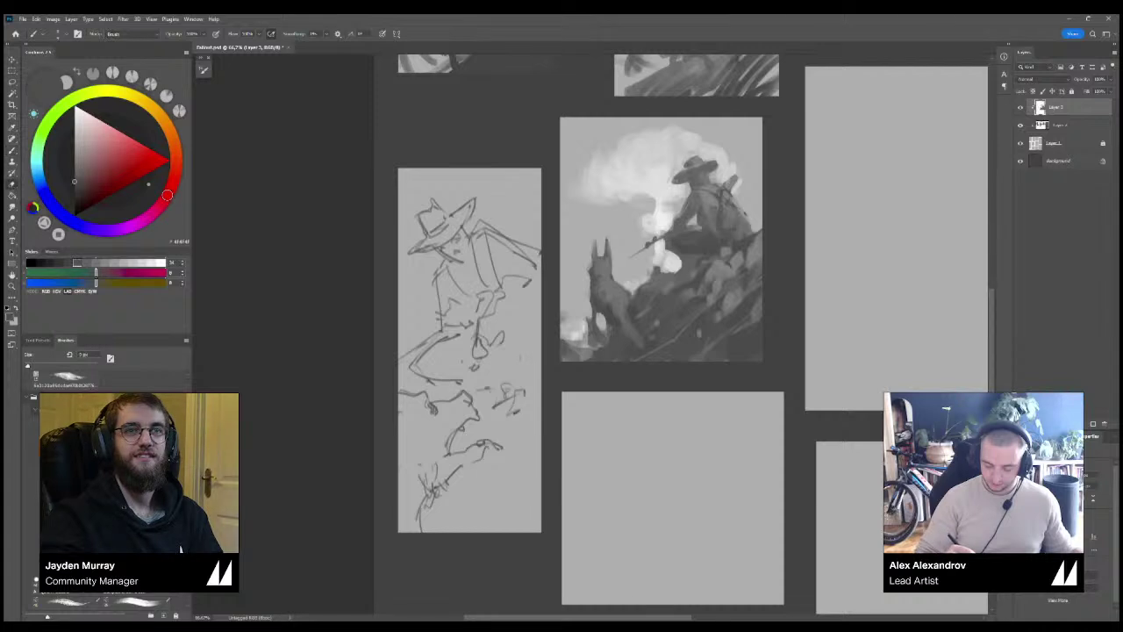
pyautogui.moveTo(401, 359)
pyautogui.mouseDown()
pyautogui.moveTo(426, 341)
pyautogui.moveTo(456, 381)
pyautogui.moveTo(412, 391)
pyautogui.mouseUp()
pyautogui.press('b')
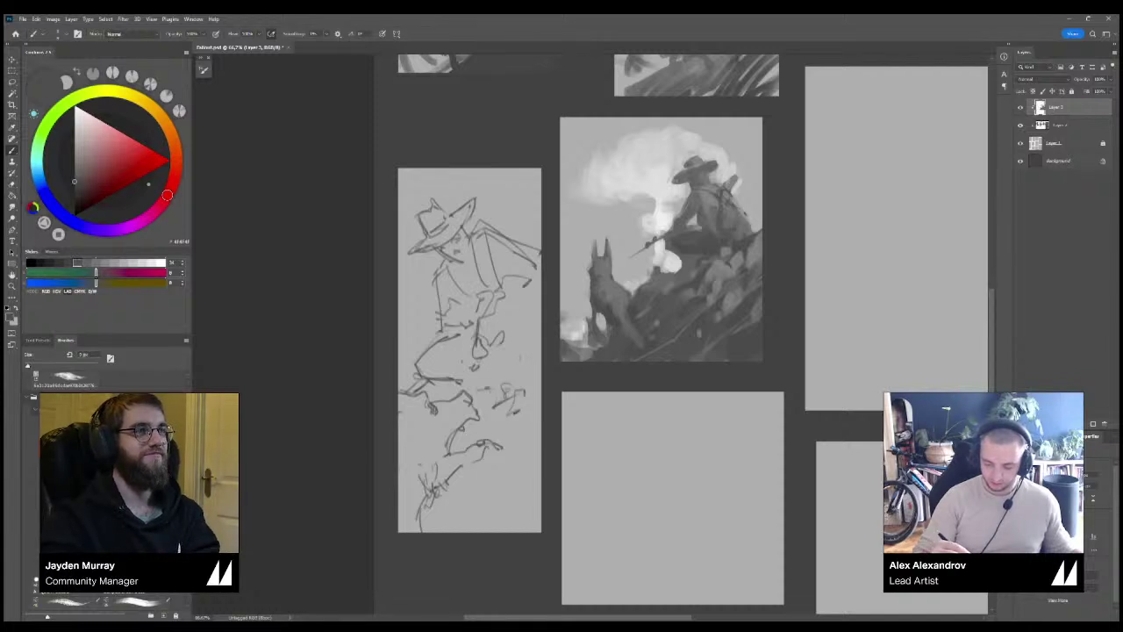
pyautogui.moveTo(436, 173)
pyautogui.mouseDown()
pyautogui.moveTo(447, 186)
pyautogui.moveTo(499, 189)
pyautogui.moveTo(532, 237)
pyautogui.mouseUp()
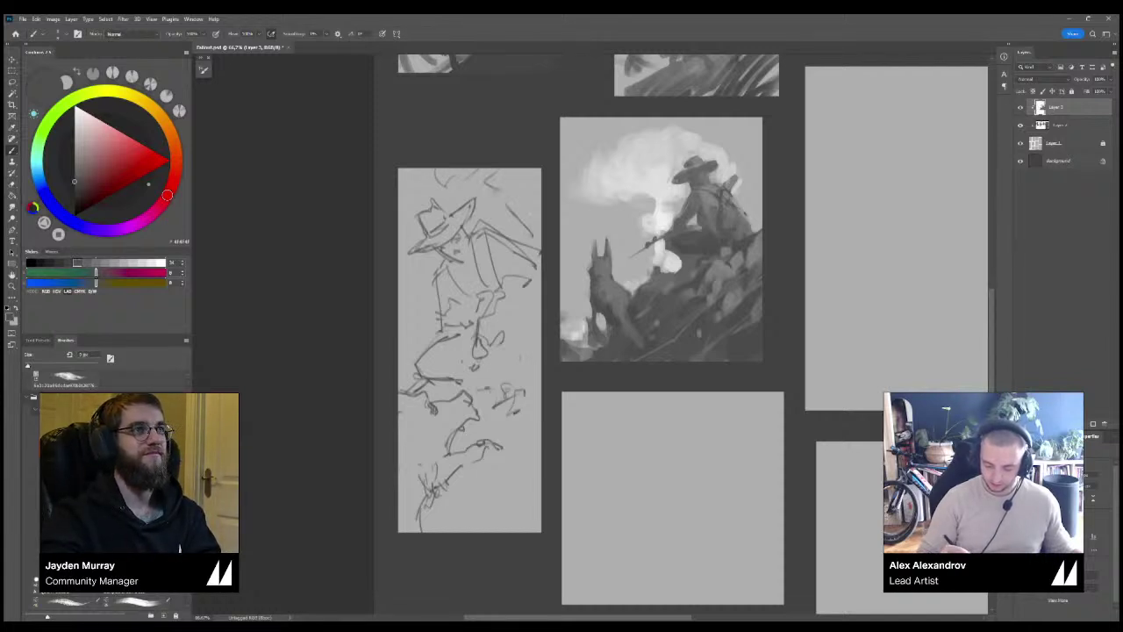
pyautogui.hotkey('ctrl', 'z')
pyautogui.hotkey('ctrl', 'z')
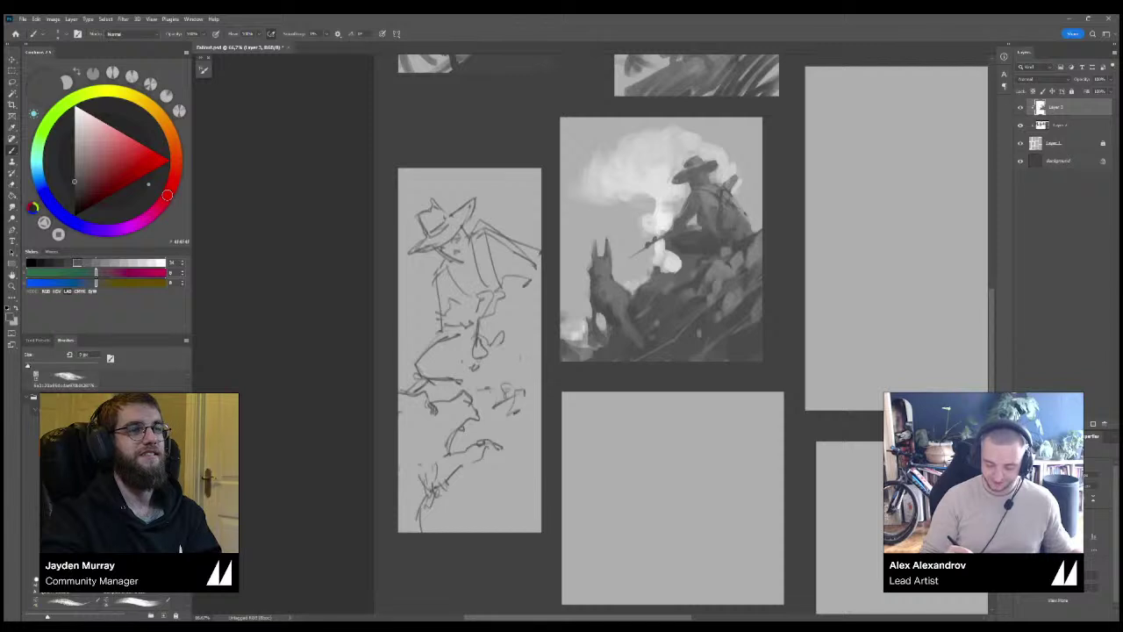
# Add a short stroke above the bent leg and a long diagonal line across the thumbnail's lower right corner.
pyautogui.moveTo(399, 342); pyautogui.dragTo(424, 348)
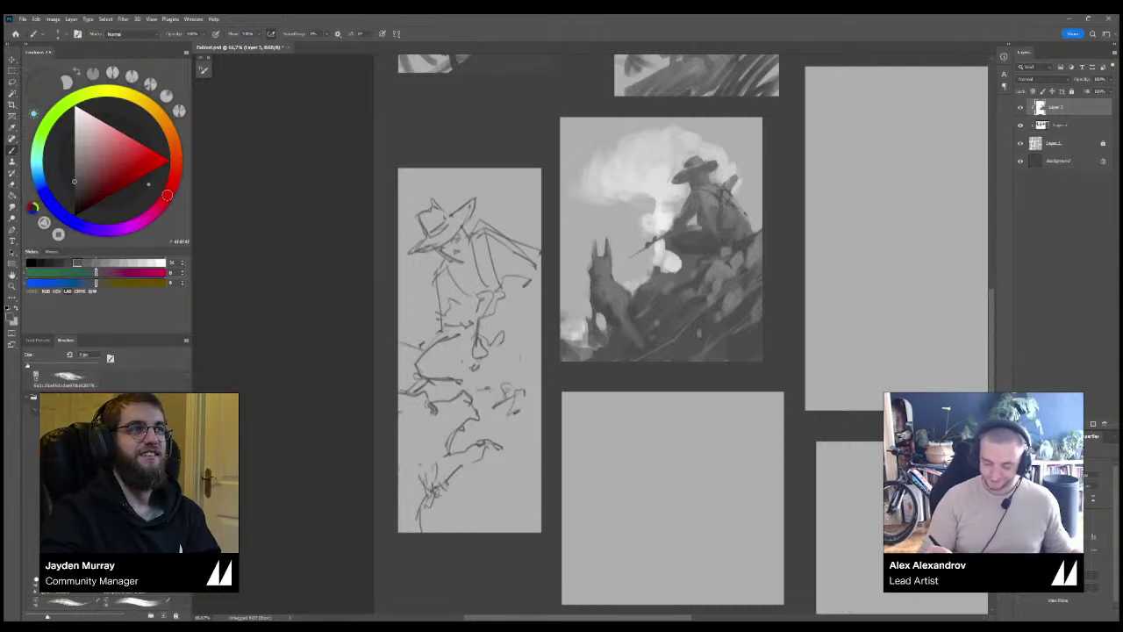
pyautogui.moveTo(532, 433); pyautogui.dragTo(443, 526)
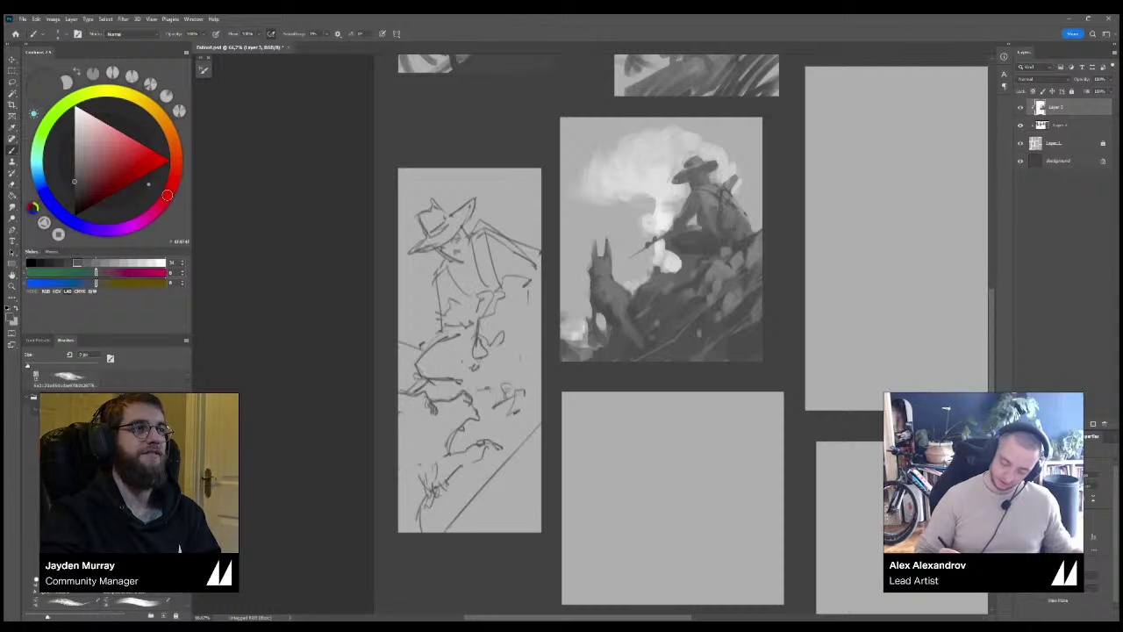
# Try filling the ledge at the lower left of the tall thumbnail with dark grey.
pyautogui.moveTo(449, 453)
pyautogui.mouseDown()
pyautogui.moveTo(470, 443)
pyautogui.moveTo(423, 513)
pyautogui.mouseUp()
pyautogui.moveTo(448, 428)
pyautogui.mouseDown()
pyautogui.moveTo(465, 428)
pyautogui.moveTo(407, 452)
pyautogui.moveTo(404, 402)
pyautogui.moveTo(451, 413)
pyautogui.moveTo(467, 402)
pyautogui.moveTo(472, 420)
pyautogui.moveTo(414, 461)
pyautogui.moveTo(440, 477)
pyautogui.moveTo(404, 502)
pyautogui.moveTo(417, 518)
pyautogui.moveTo(456, 452)
pyautogui.moveTo(496, 441)
pyautogui.mouseUp()
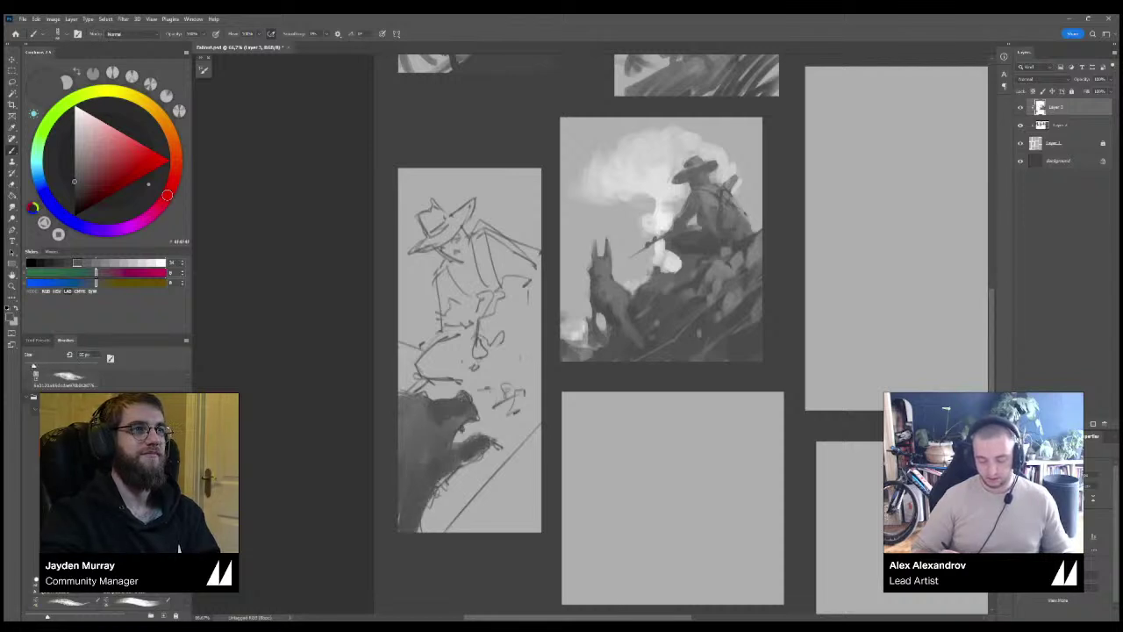
pyautogui.hotkey('ctrl', '0')
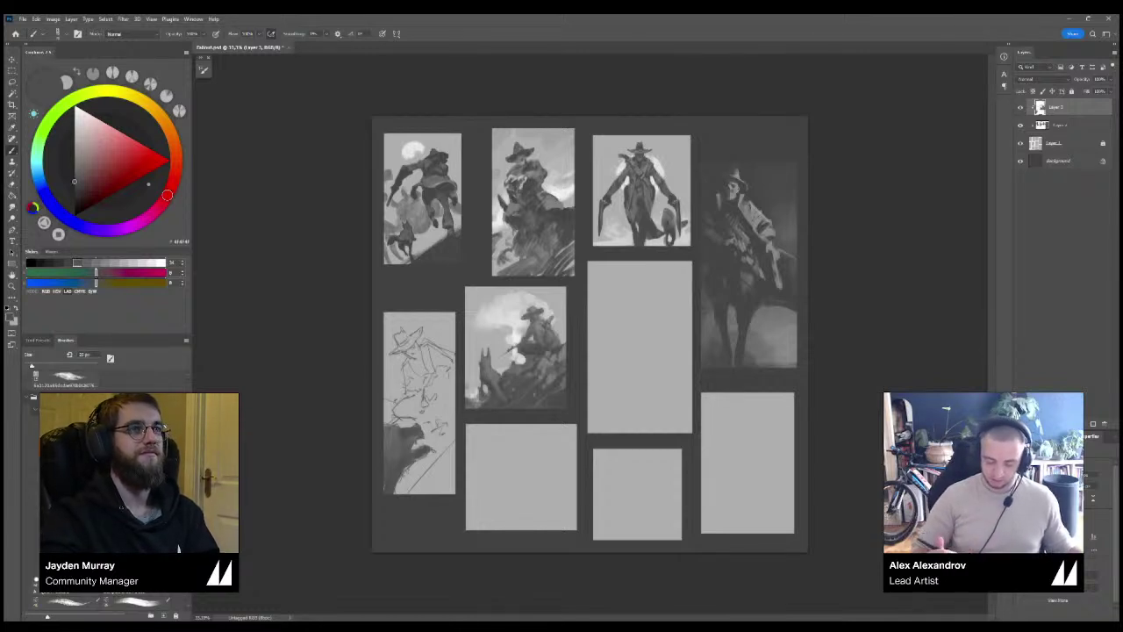
pyautogui.hotkey('ctrl', 'z')
pyautogui.hotkey('ctrl', 'z')
# Paint out the diagonal line in the lower right corner with the thumbnail's light grey background tone.
pyautogui.hotkey('ctrl', '+')
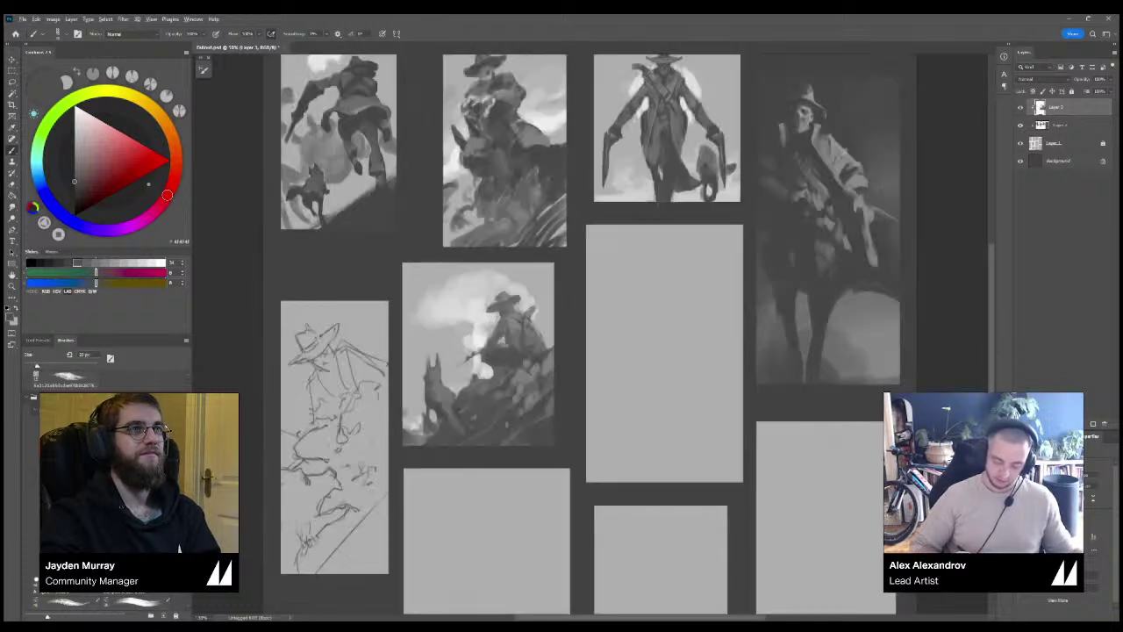
pyautogui.keyDown('alt'); pyautogui.click(332, 569); pyautogui.keyUp('alt')
pyautogui.moveTo(319, 569); pyautogui.dragTo(383, 502)
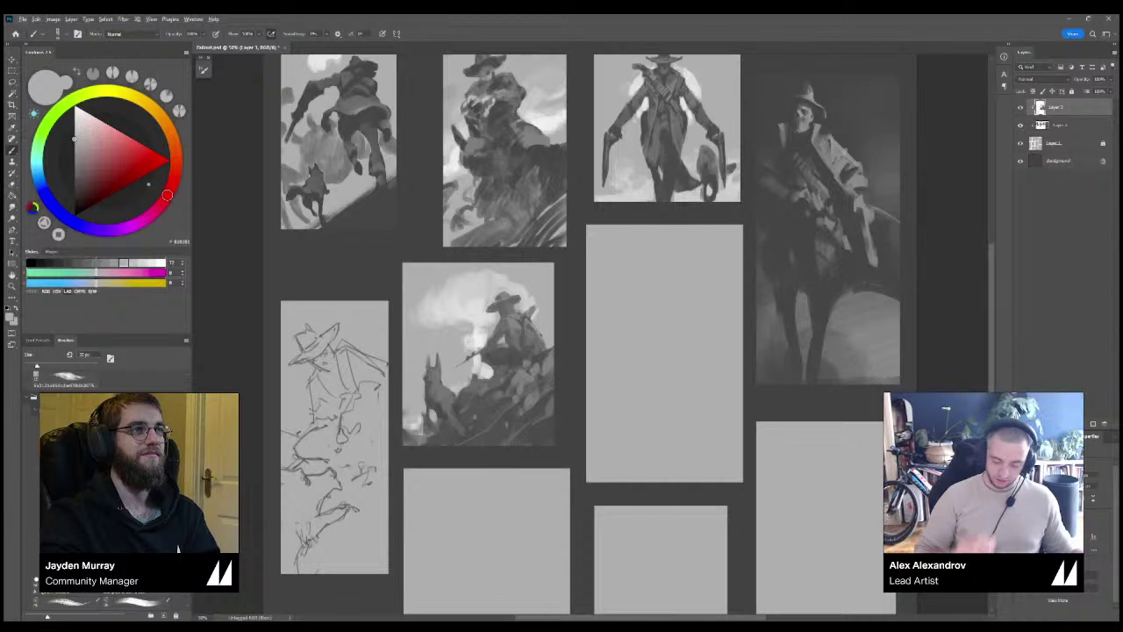
# On a new layer, block in the background above the hat and left of the figure with dark grey using a larger brush.
pyautogui.press('x')
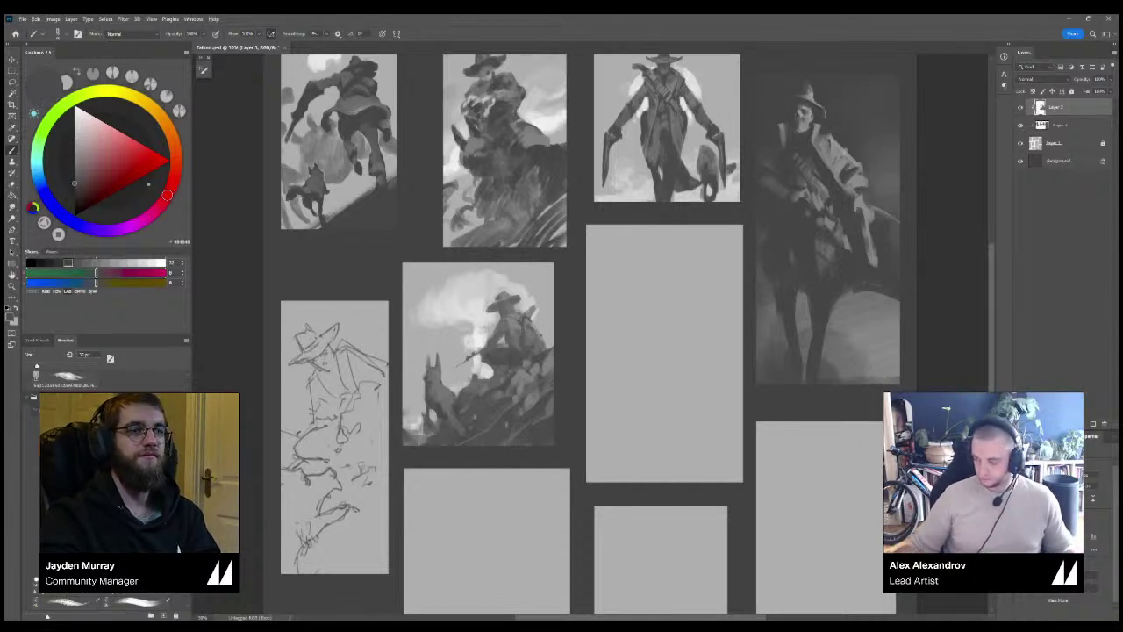
pyautogui.hotkey('ctrl', 'shift', 'alt', 'n')
pyautogui.press(']')
pyautogui.press(']')
pyautogui.moveTo(284, 303)
pyautogui.mouseDown()
pyautogui.moveTo(300, 328)
pyautogui.moveTo(343, 313)
pyautogui.moveTo(314, 310)
pyautogui.moveTo(341, 328)
pyautogui.moveTo(339, 346)
pyautogui.moveTo(374, 355)
pyautogui.moveTo(369, 326)
pyautogui.moveTo(384, 360)
pyautogui.mouseUp()
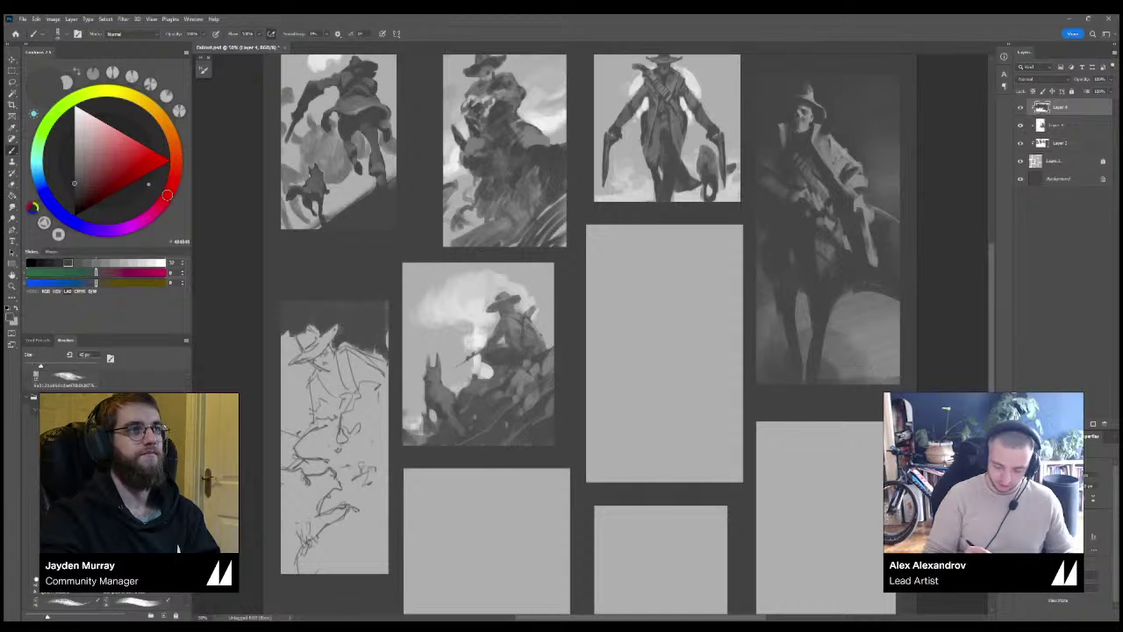
pyautogui.moveTo(298, 335)
pyautogui.mouseDown()
pyautogui.moveTo(286, 369)
pyautogui.moveTo(284, 333)
pyautogui.moveTo(309, 386)
pyautogui.moveTo(307, 424)
pyautogui.moveTo(286, 437)
pyautogui.moveTo(298, 388)
pyautogui.moveTo(285, 441)
pyautogui.moveTo(300, 456)
pyautogui.moveTo(284, 469)
pyautogui.mouseUp()
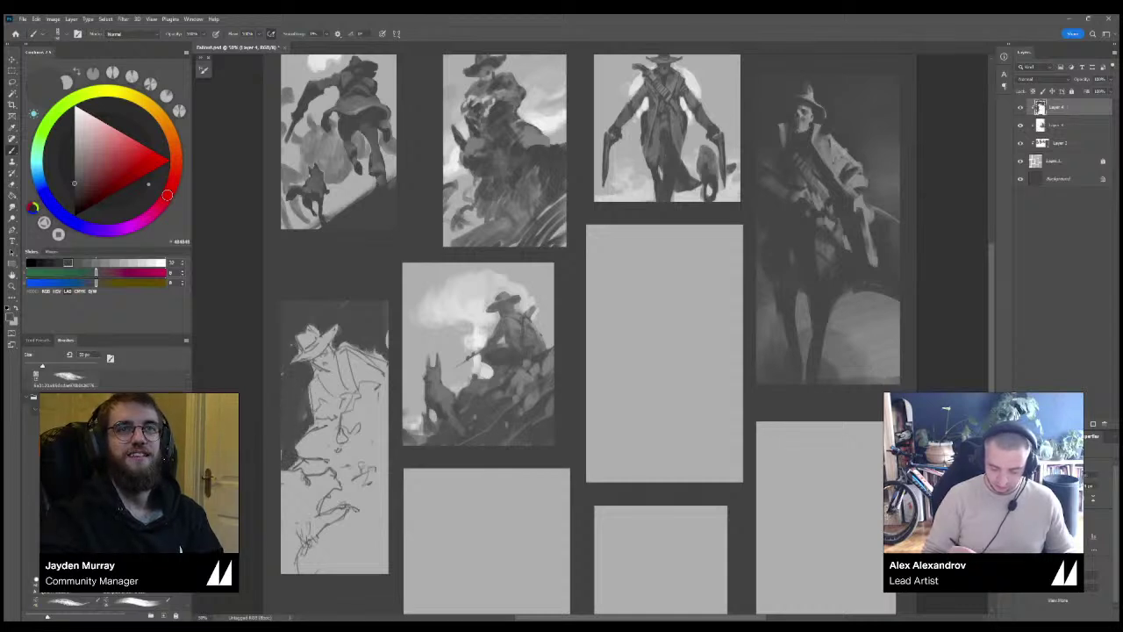
# Extend the dark grey fill to the edge of the figure's right shoulder and over the ledge at the lower left.
pyautogui.press('[')
pyautogui.moveTo(387, 333); pyautogui.dragTo(383, 361)
pyautogui.moveTo(293, 472)
pyautogui.mouseDown()
pyautogui.moveTo(289, 512)
pyautogui.moveTo(307, 492)
pyautogui.moveTo(286, 530)
pyautogui.mouseUp()
pyautogui.moveTo(301, 493)
pyautogui.mouseDown()
pyautogui.moveTo(286, 570)
pyautogui.moveTo(336, 486)
pyautogui.mouseUp()
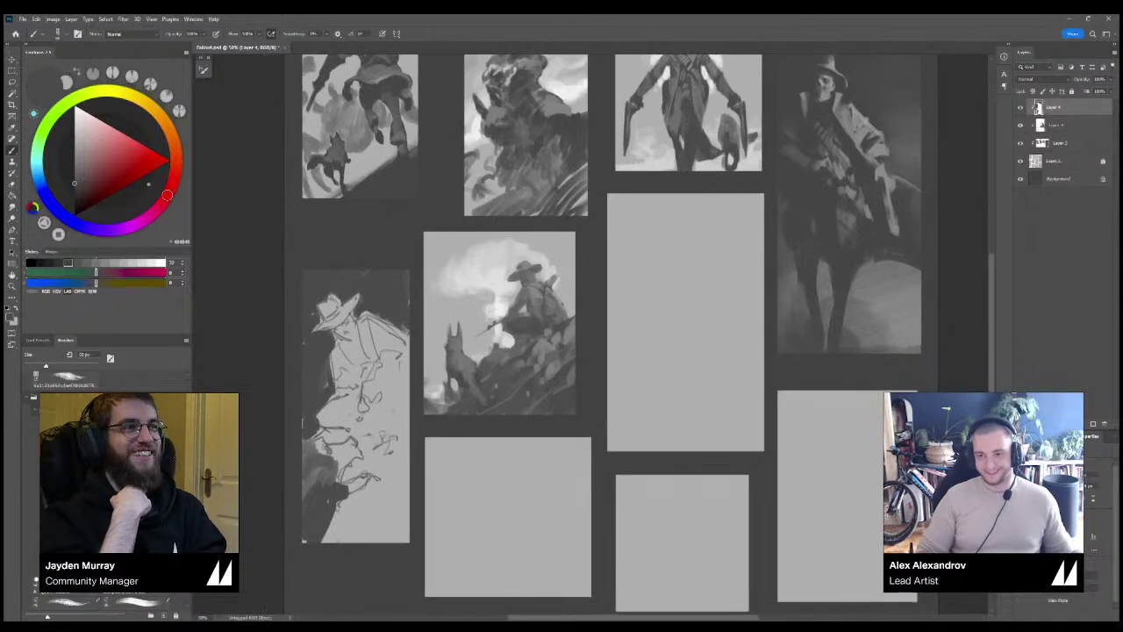
# Touch up the rocks beneath the smoke puff in the seated gunman thumbnail with sampled dark grey and a smaller brush.
pyautogui.hotkey('ctrl', '+')
pyautogui.keyDown('alt'); pyautogui.click(307, 395); pyautogui.keyUp('alt')
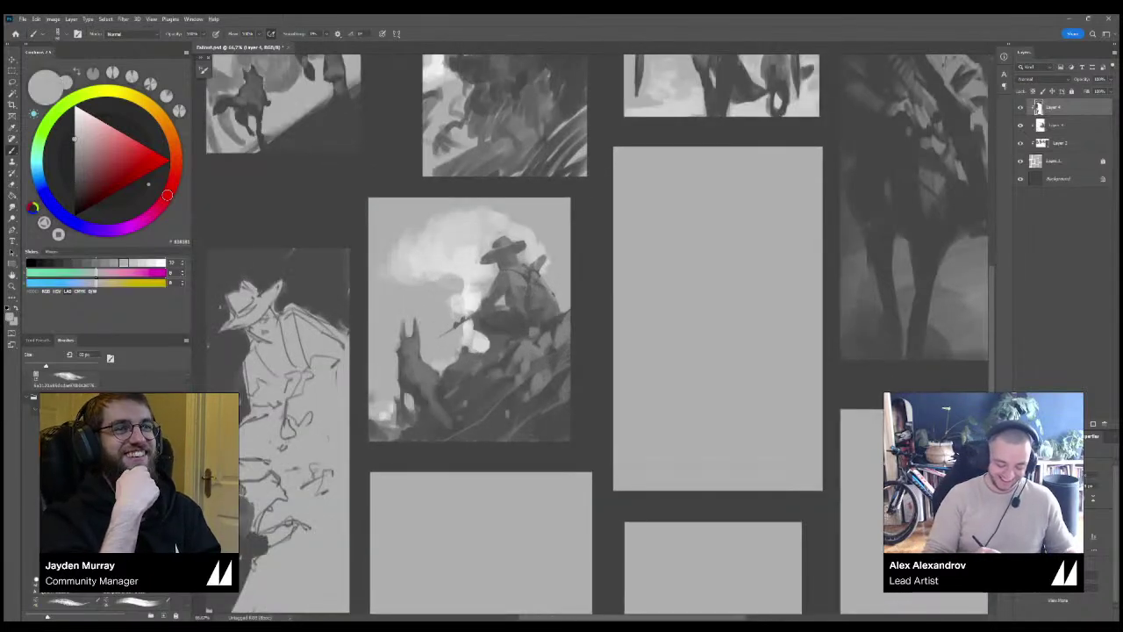
pyautogui.press('[')
pyautogui.press('[')
pyautogui.keyDown('alt'); pyautogui.click(472, 361); pyautogui.keyUp('alt')
pyautogui.moveTo(461, 352); pyautogui.dragTo(482, 352)
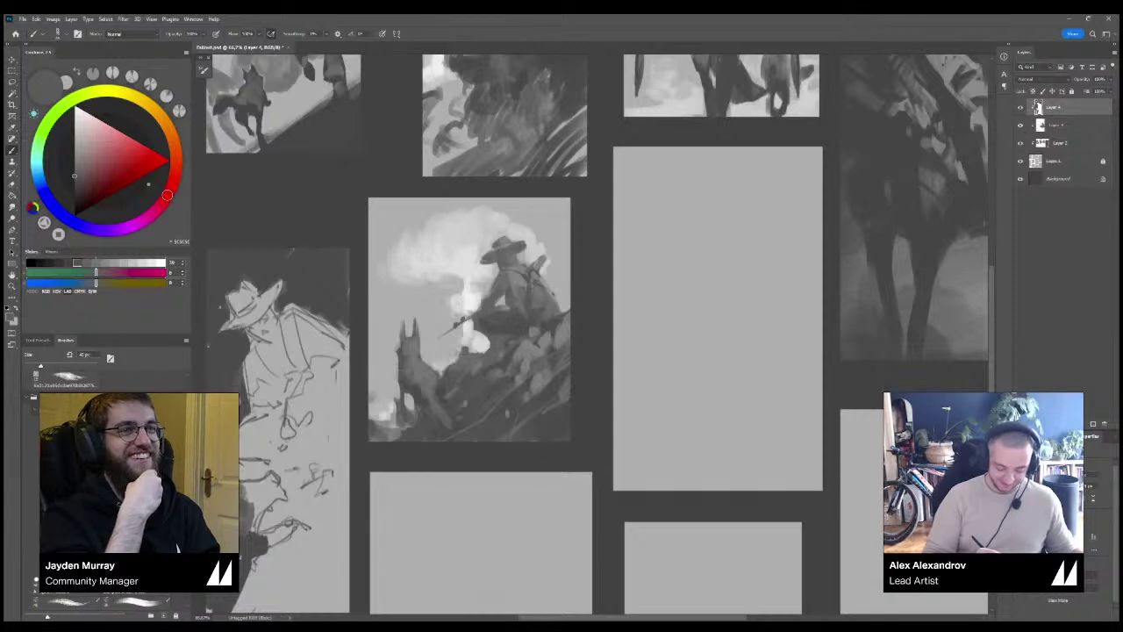
pyautogui.press('x')
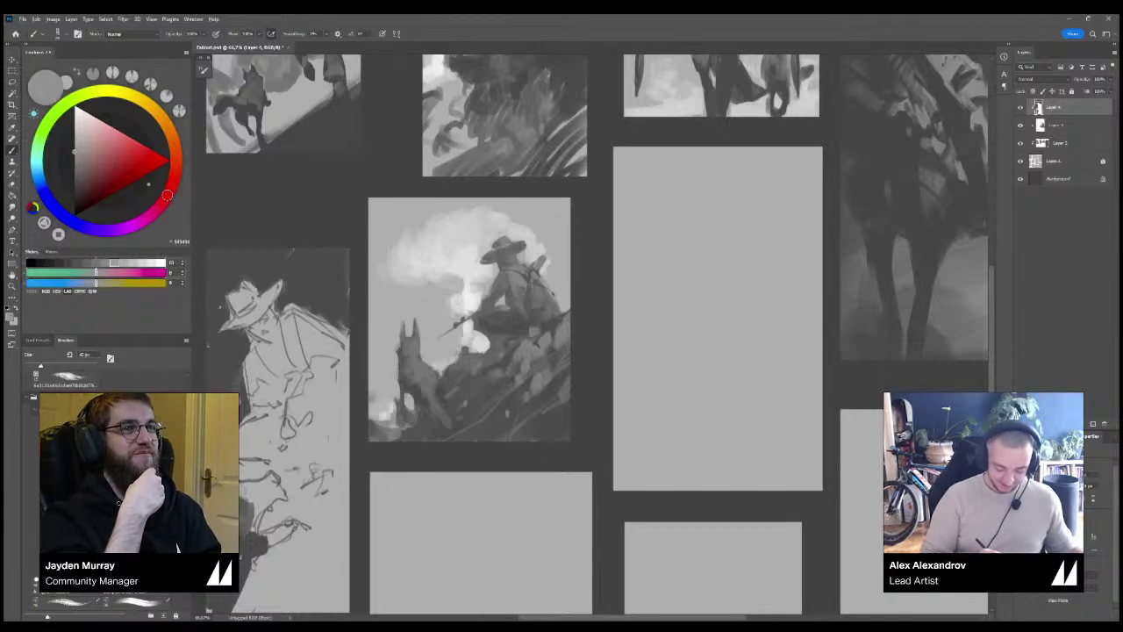
# Extend the dark grey background along the left edge of the tall thumbnail, just above the ledge.
pyautogui.moveTo(543, 263); pyautogui.dragTo(417, 457)
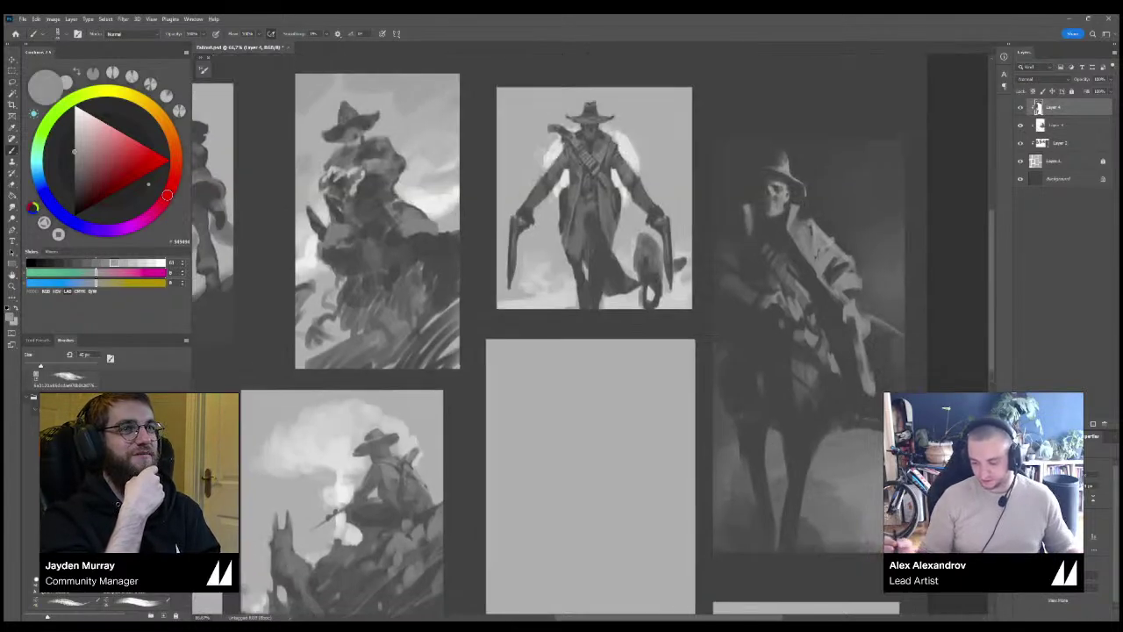
pyautogui.hotkey('ctrl', '-')
pyautogui.hotkey('ctrl', '-')
pyautogui.hotkey('ctrl', '+')
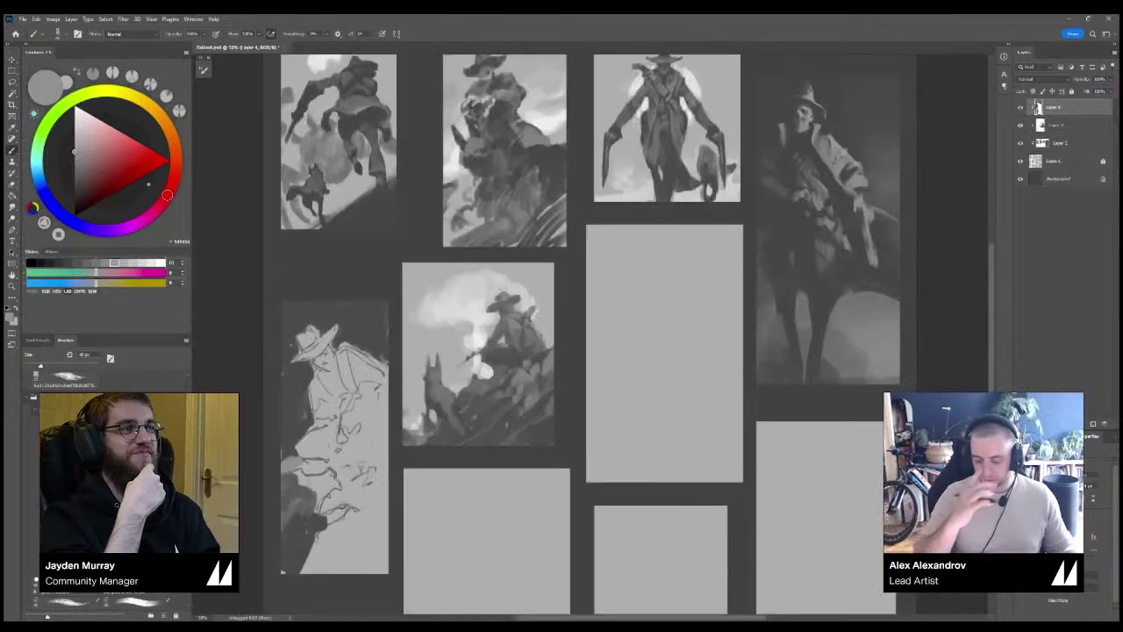
pyautogui.hotkey('ctrl', '+')
pyautogui.moveTo(473, 377); pyautogui.dragTo(657, 259)
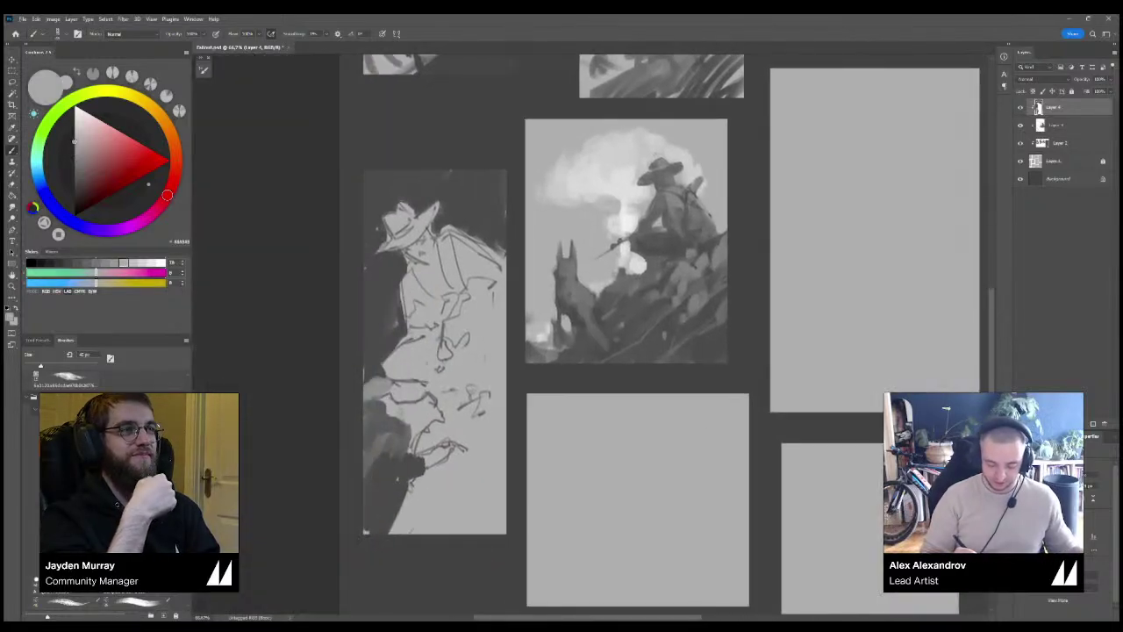
pyautogui.keyDown('alt'); pyautogui.click(369, 355); pyautogui.keyUp('alt')
pyautogui.moveTo(370, 379); pyautogui.dragTo(365, 396)
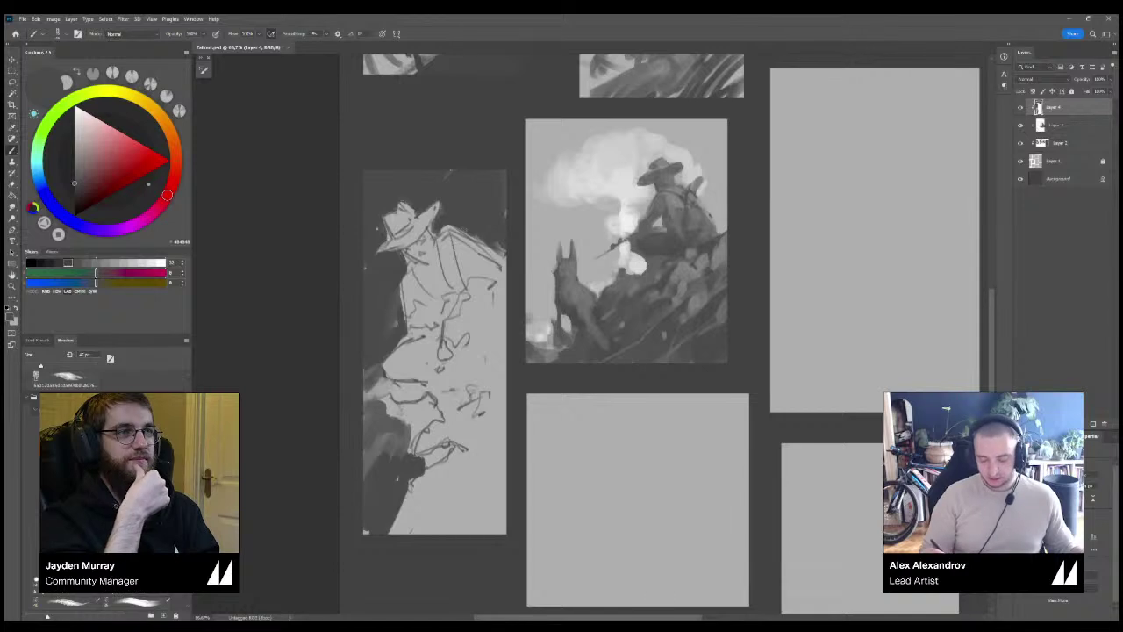
pyautogui.moveTo(454, 233)
pyautogui.mouseDown()
pyautogui.moveTo(440, 209)
pyautogui.moveTo(415, 279)
pyautogui.mouseUp()
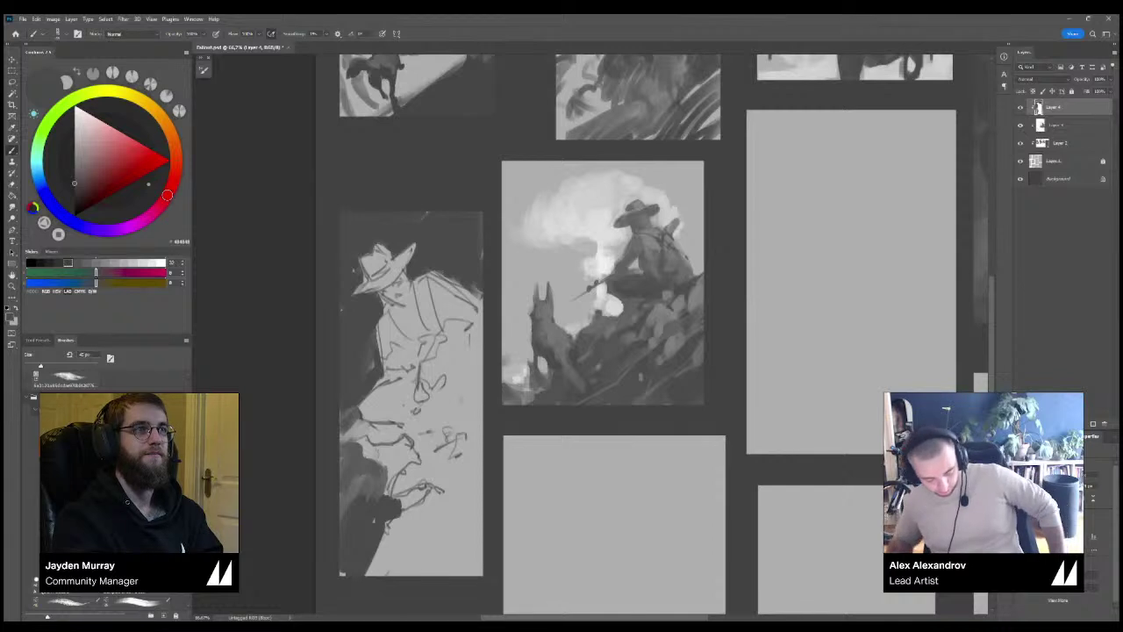
# Paint sampled mid-grey tones over the ledge and the sketched form above it in the lower left of the tall thumbnail.
pyautogui.keyDown('alt'); pyautogui.click(385, 459); pyautogui.keyUp('alt')
pyautogui.moveTo(382, 462)
pyautogui.mouseDown()
pyautogui.moveTo(375, 496)
pyautogui.moveTo(391, 508)
pyautogui.mouseUp()
pyautogui.keyDown('alt'); pyautogui.click(376, 487); pyautogui.keyUp('alt')
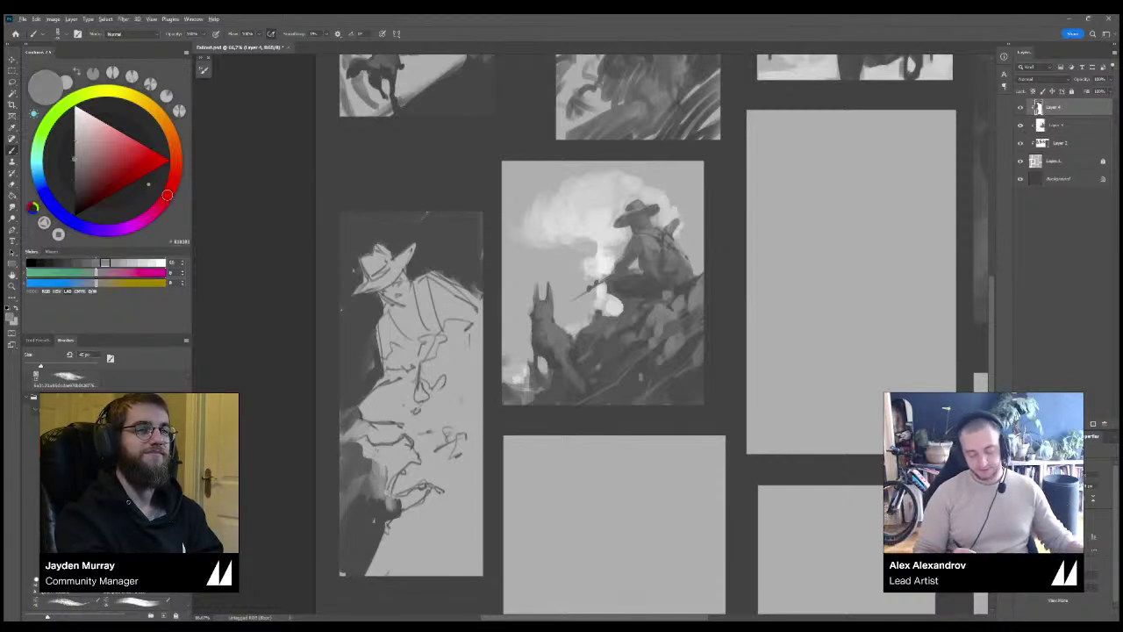
pyautogui.moveTo(365, 441)
pyautogui.mouseDown()
pyautogui.moveTo(365, 461)
pyautogui.moveTo(380, 467)
pyautogui.moveTo(409, 444)
pyautogui.moveTo(372, 465)
pyautogui.moveTo(385, 452)
pyautogui.moveTo(412, 458)
pyautogui.moveTo(389, 423)
pyautogui.moveTo(365, 426)
pyautogui.mouseUp()
pyautogui.keyDown('alt'); pyautogui.click(362, 458); pyautogui.keyUp('alt')
pyautogui.keyDown('alt'); pyautogui.click(386, 466); pyautogui.keyUp('alt')
pyautogui.keyDown('alt'); pyautogui.click(417, 431); pyautogui.keyUp('alt')
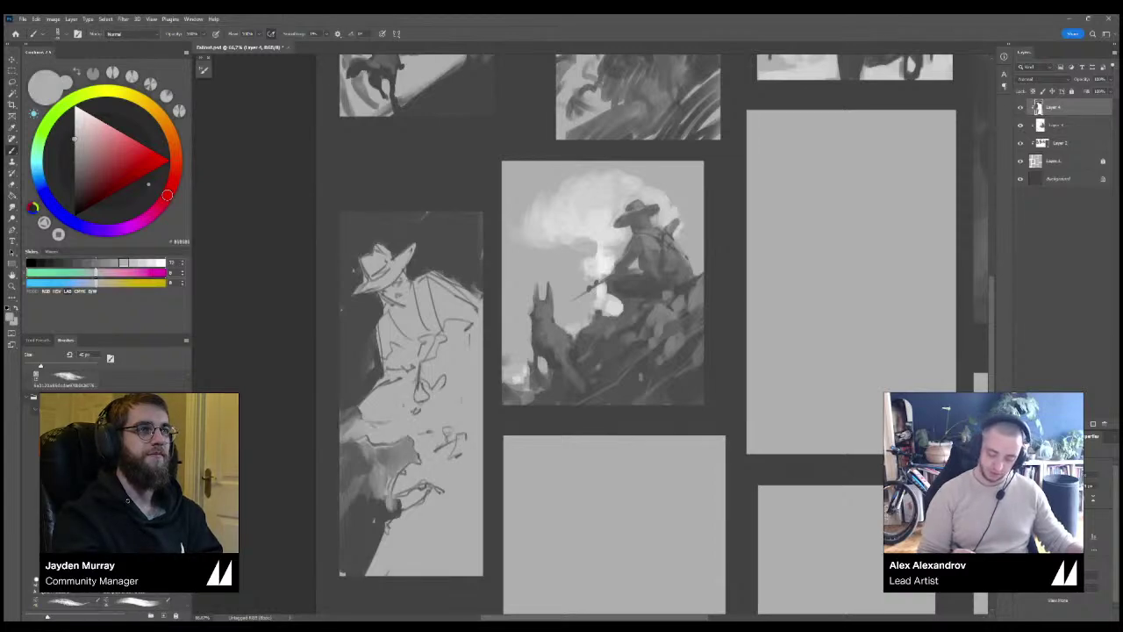
# Continue the grey shading from the lower left forms up toward the figure's waist in the tall thumbnail.
pyautogui.keyDown('alt'); pyautogui.click(368, 382); pyautogui.keyUp('alt')
pyautogui.hotkey('ctrl', '-')
pyautogui.hotkey('ctrl', '-')
pyautogui.hotkey('ctrl', '+')
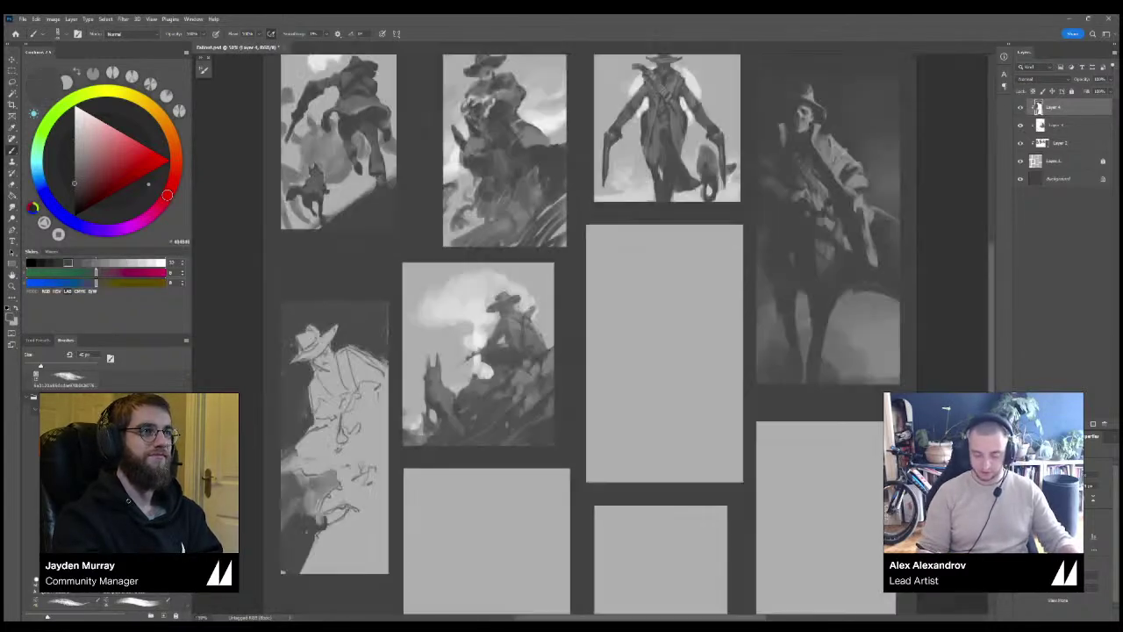
pyautogui.moveTo(351, 439); pyautogui.dragTo(437, 388)
pyautogui.keyDown('alt'); pyautogui.click(432, 443); pyautogui.keyUp('alt')
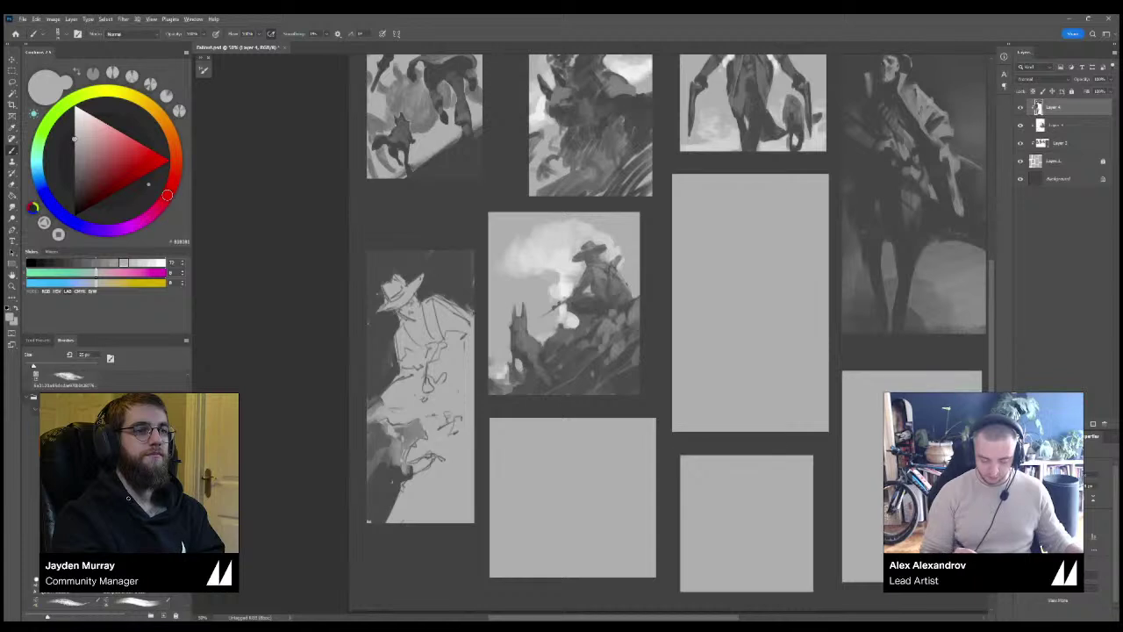
pyautogui.keyDown('alt'); pyautogui.click(391, 431); pyautogui.keyUp('alt')
pyautogui.moveTo(369, 411)
pyautogui.mouseDown()
pyautogui.moveTo(398, 416)
pyautogui.moveTo(385, 394)
pyautogui.moveTo(415, 378)
pyautogui.mouseUp()
# Shade the figure's shoulders and hat with mid grey using a larger brush.
pyautogui.press(']')
pyautogui.press(']')
pyautogui.press(']')
pyautogui.moveTo(400, 326)
pyautogui.mouseDown()
pyautogui.moveTo(403, 363)
pyautogui.moveTo(407, 333)
pyautogui.moveTo(431, 312)
pyautogui.moveTo(465, 314)
pyautogui.mouseUp()
pyautogui.press('[')
pyautogui.moveTo(412, 289)
pyautogui.mouseDown()
pyautogui.moveTo(392, 305)
pyautogui.moveTo(415, 285)
pyautogui.moveTo(401, 275)
pyautogui.mouseUp()
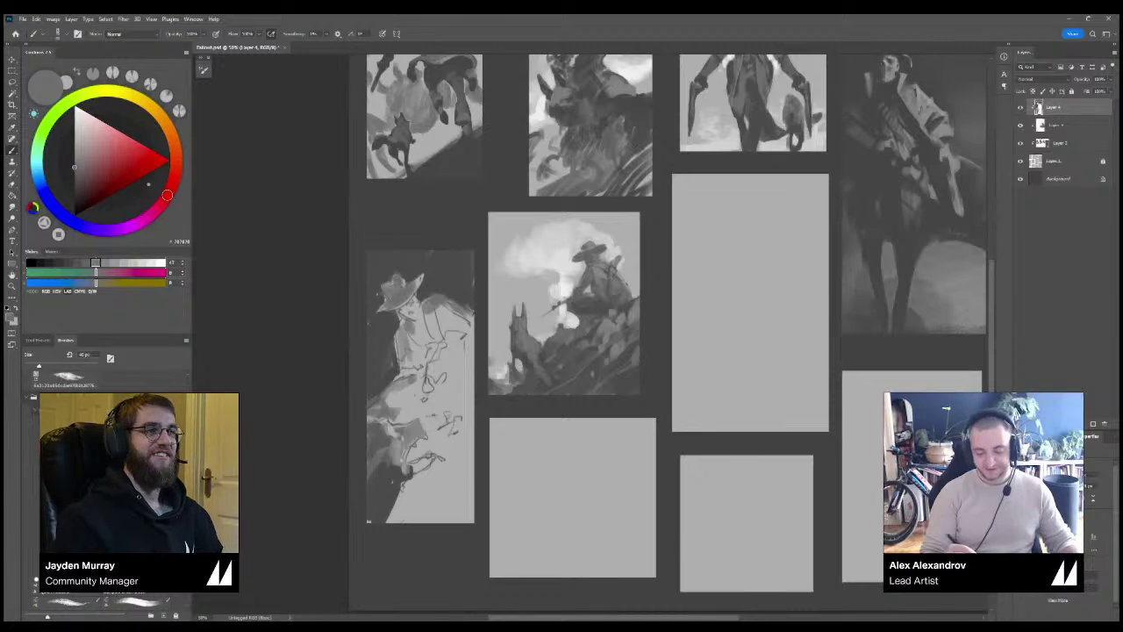
# Refine the hat brim and the shadow over the face with greys sampled from the tall thumbnail.
pyautogui.hotkey('ctrl', '-')
pyautogui.hotkey('ctrl', '-')
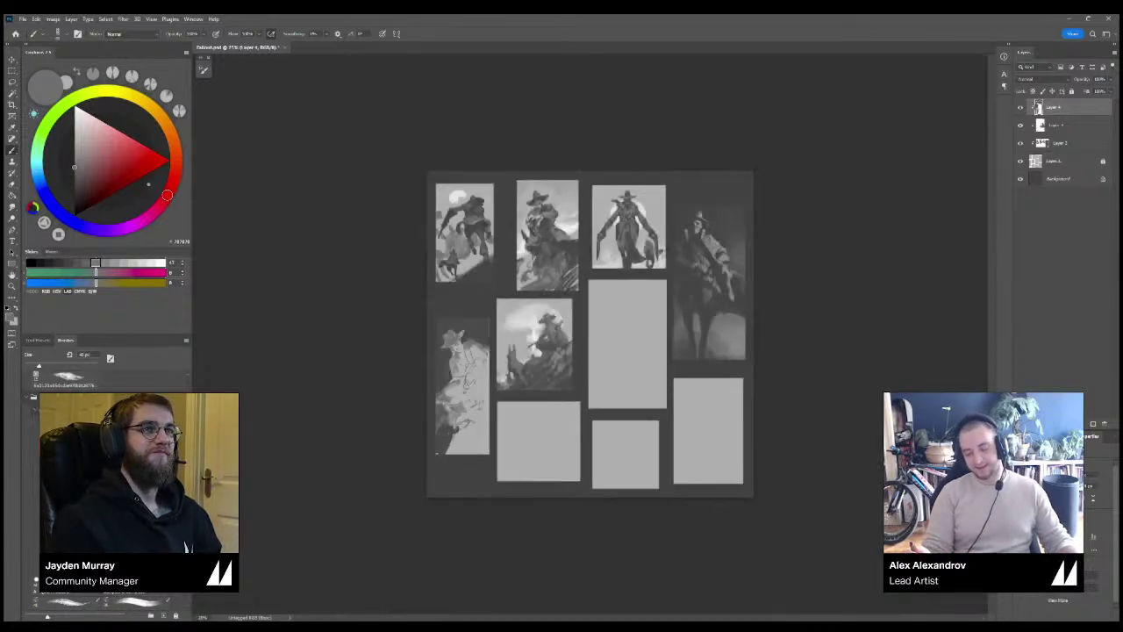
pyautogui.hotkey('ctrl', '+')
pyautogui.hotkey('ctrl', '+')
pyautogui.keyDown('alt'); pyautogui.click(320, 320); pyautogui.keyUp('alt')
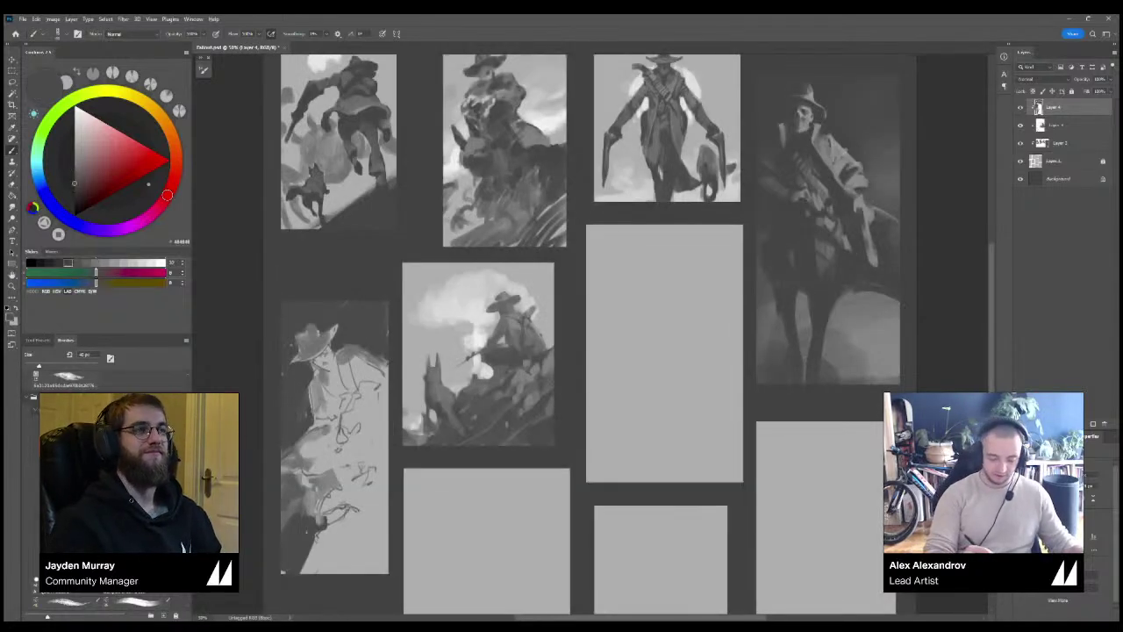
pyautogui.moveTo(299, 336)
pyautogui.mouseDown()
pyautogui.moveTo(297, 349)
pyautogui.moveTo(317, 334)
pyautogui.mouseUp()
pyautogui.keyDown('alt'); pyautogui.click(307, 338); pyautogui.keyUp('alt')
pyautogui.keyDown('alt'); pyautogui.click(315, 319); pyautogui.keyUp('alt')
pyautogui.keyDown('alt'); pyautogui.click(318, 341); pyautogui.keyUp('alt')
pyautogui.keyDown('alt'); pyautogui.click(323, 355); pyautogui.keyUp('alt')
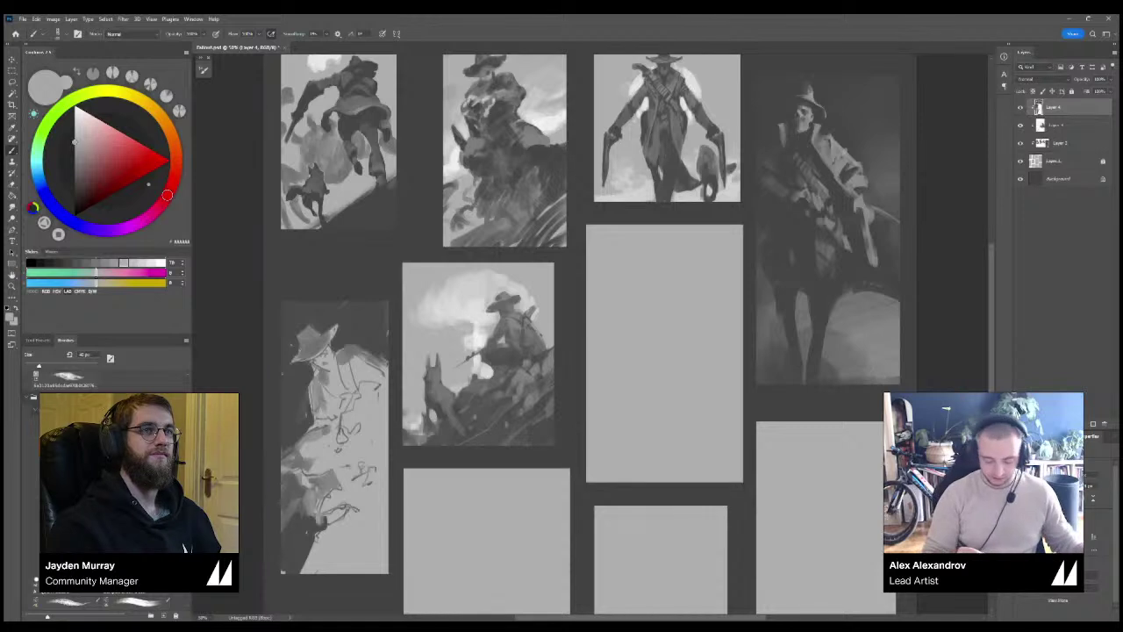
# Reshape the left contour of the figure's torso with the dark background grey.
pyautogui.keyDown('alt'); pyautogui.click(318, 379); pyautogui.keyUp('alt')
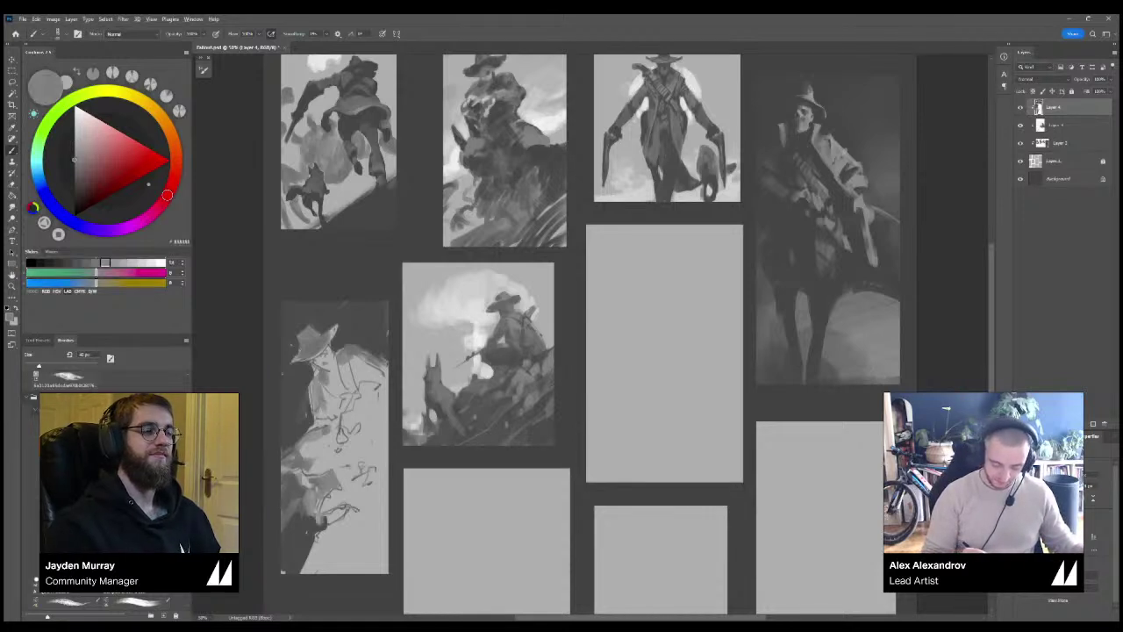
pyautogui.keyDown('alt'); pyautogui.click(305, 386); pyautogui.keyUp('alt')
pyautogui.moveTo(312, 384); pyautogui.dragTo(316, 430)
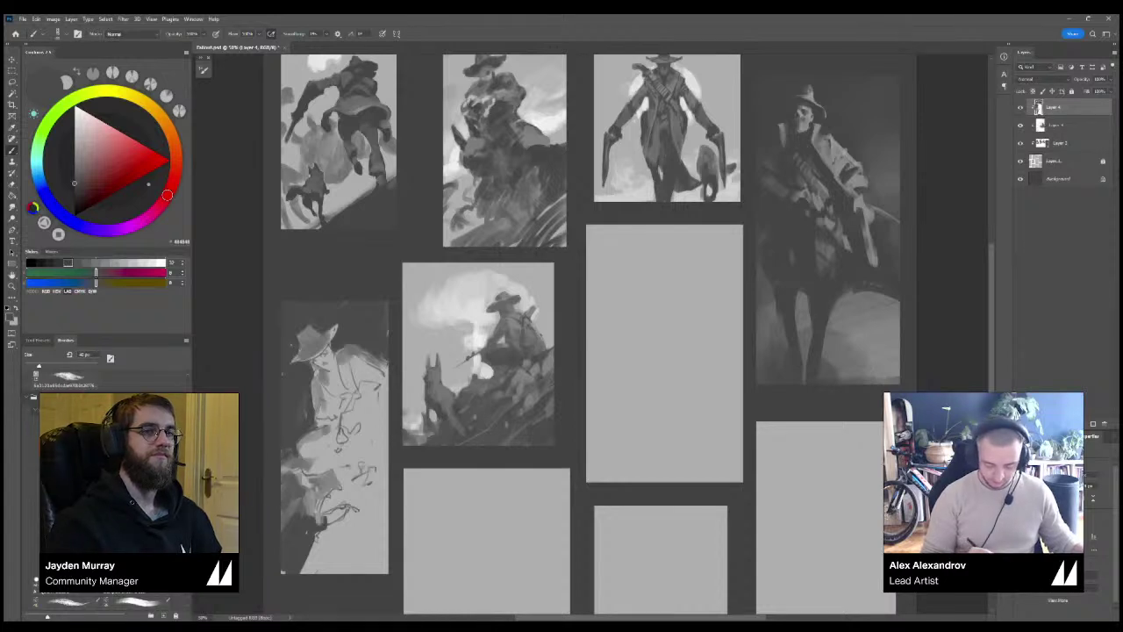
# Extend the dark ledge down its right edge to the bottom of the tall thumbnail.
pyautogui.keyDown('alt'); pyautogui.click(301, 478); pyautogui.keyUp('alt')
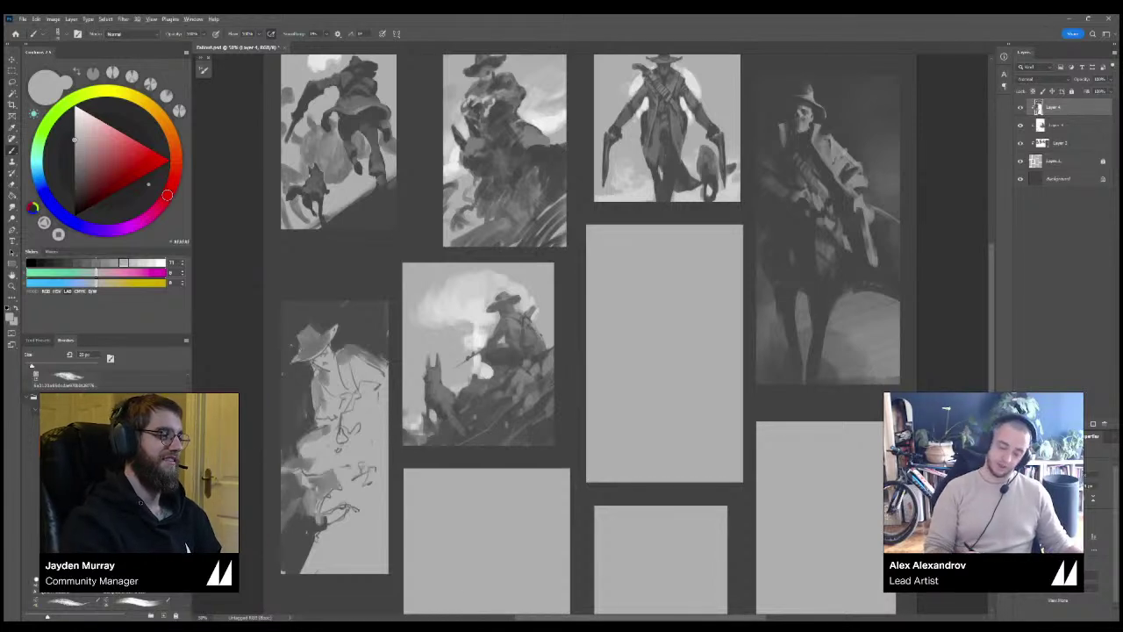
pyautogui.keyDown('alt'); pyautogui.click(300, 536); pyautogui.keyUp('alt')
pyautogui.moveTo(334, 519); pyautogui.dragTo(307, 570)
# Block in the figure's forearm and hanging hand shape with dark grey, and add shading to the shoulder and torso.
pyautogui.press(']')
pyautogui.press(']')
pyautogui.press(']')
pyautogui.press(']')
pyautogui.press(']')
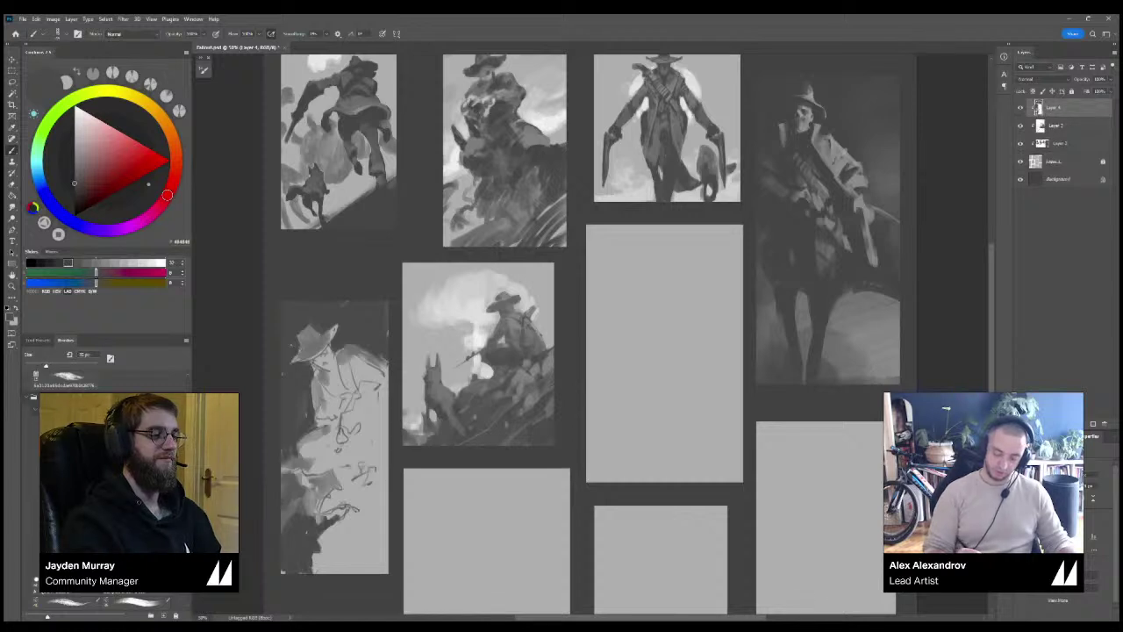
pyautogui.moveTo(341, 441)
pyautogui.mouseDown()
pyautogui.moveTo(345, 396)
pyautogui.moveTo(360, 391)
pyautogui.mouseUp()
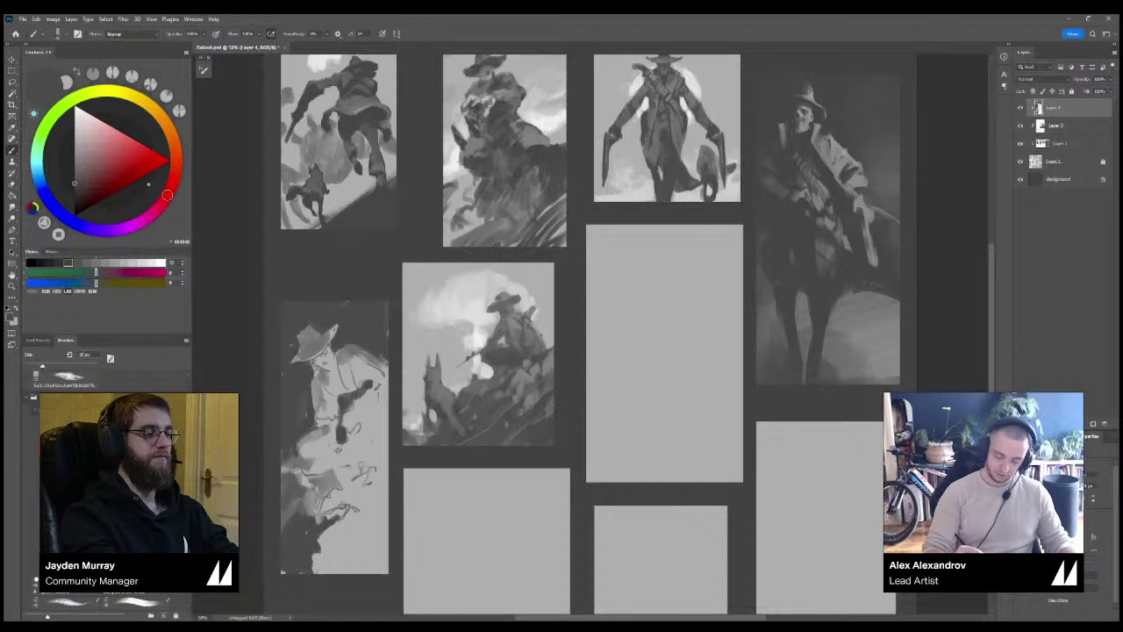
pyautogui.moveTo(352, 353); pyautogui.dragTo(359, 369)
pyautogui.press(']')
pyautogui.moveTo(320, 413)
pyautogui.mouseDown()
pyautogui.moveTo(329, 421)
pyautogui.moveTo(317, 395)
pyautogui.mouseUp()
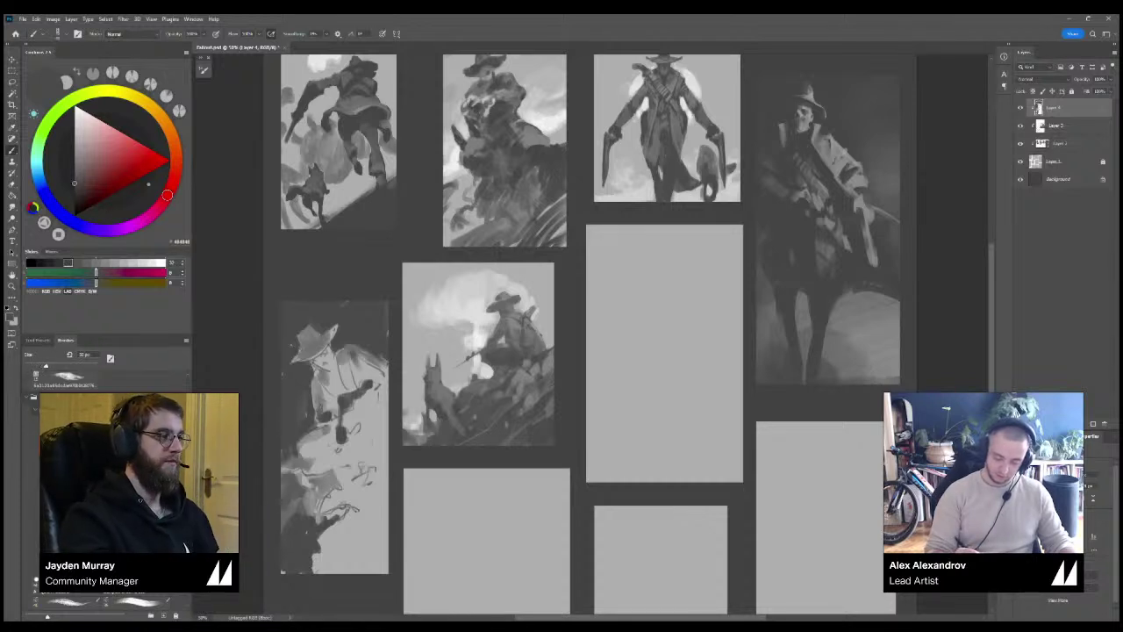
# Paint a bright, near-white patch behind the sketched shapes in the lower right half of the tall thumbnail.
pyautogui.press('x')
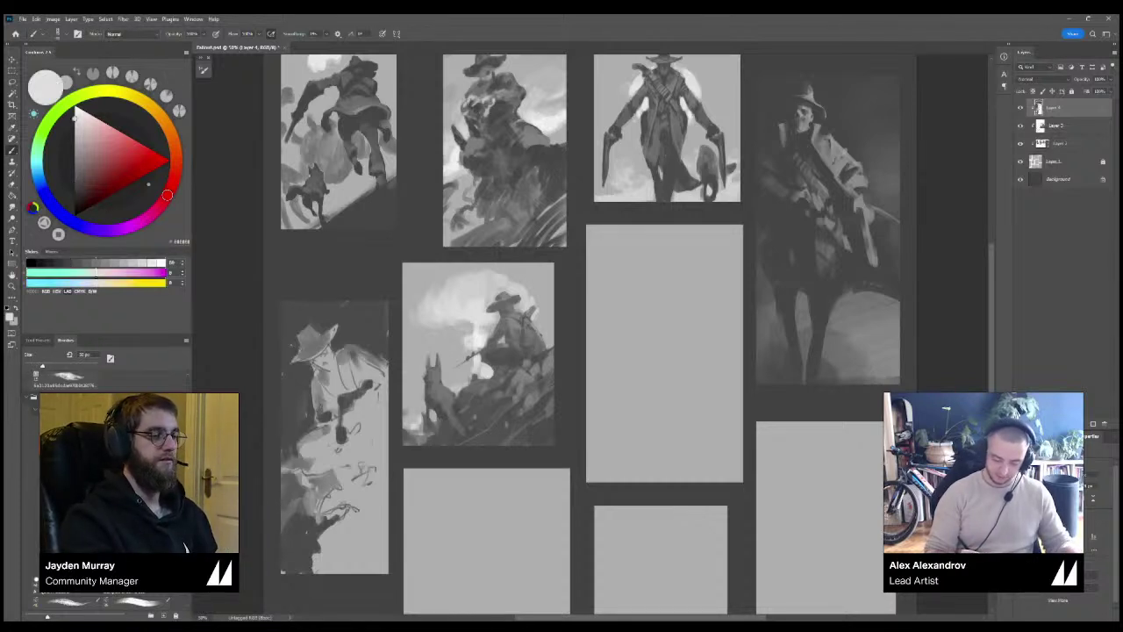
pyautogui.moveTo(368, 491); pyautogui.dragTo(365, 472)
pyautogui.moveTo(363, 475)
pyautogui.mouseDown()
pyautogui.moveTo(376, 461)
pyautogui.moveTo(378, 486)
pyautogui.moveTo(362, 450)
pyautogui.moveTo(352, 461)
pyautogui.moveTo(367, 437)
pyautogui.moveTo(355, 458)
pyautogui.moveTo(365, 439)
pyautogui.moveTo(383, 461)
pyautogui.moveTo(339, 501)
pyautogui.moveTo(386, 486)
pyautogui.mouseUp()
pyautogui.keyDown('alt'); pyautogui.click(349, 444); pyautogui.keyUp('alt')
pyautogui.keyDown('alt'); pyautogui.click(367, 473); pyautogui.keyUp('alt')
pyautogui.keyDown('alt'); pyautogui.click(338, 508); pyautogui.keyUp('alt')
pyautogui.keyDown('alt'); pyautogui.click(340, 500); pyautogui.keyUp('alt')
# Add diagonal light grey strokes across the lower right ground and up along the thumbnail's right edge.
pyautogui.moveTo(368, 526); pyautogui.dragTo(384, 504)
pyautogui.moveTo(363, 572); pyautogui.dragTo(386, 528)
pyautogui.moveTo(345, 570)
pyautogui.mouseDown()
pyautogui.moveTo(373, 527)
pyautogui.moveTo(365, 523)
pyautogui.mouseUp()
pyautogui.moveTo(328, 563)
pyautogui.mouseDown()
pyautogui.moveTo(360, 521)
pyautogui.moveTo(349, 524)
pyautogui.mouseUp()
pyautogui.moveTo(384, 469); pyautogui.dragTo(378, 374)
# Shade the figure's arm and shoulder on the right with sampled darker greys.
pyautogui.keyDown('alt'); pyautogui.click(358, 392); pyautogui.keyUp('alt')
pyautogui.moveTo(361, 386)
pyautogui.mouseDown()
pyautogui.moveTo(377, 371)
pyautogui.moveTo(349, 353)
pyautogui.moveTo(362, 356)
pyautogui.mouseUp()
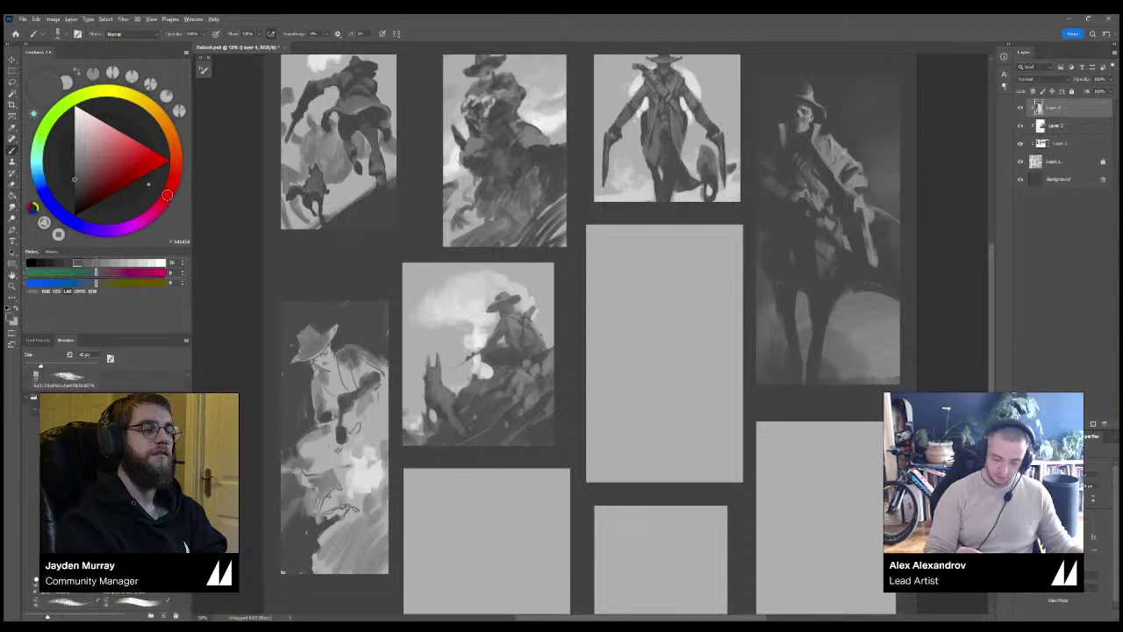
pyautogui.keyDown('alt'); pyautogui.click(351, 362); pyautogui.keyUp('alt')
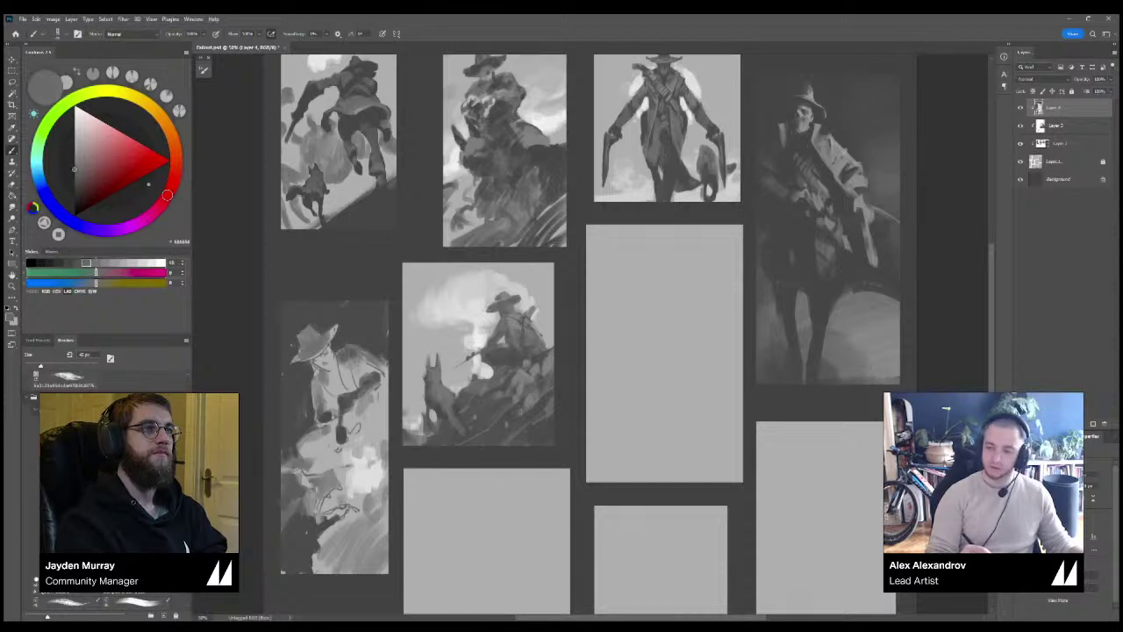
pyautogui.keyDown('alt'); pyautogui.click(351, 368); pyautogui.keyUp('alt')
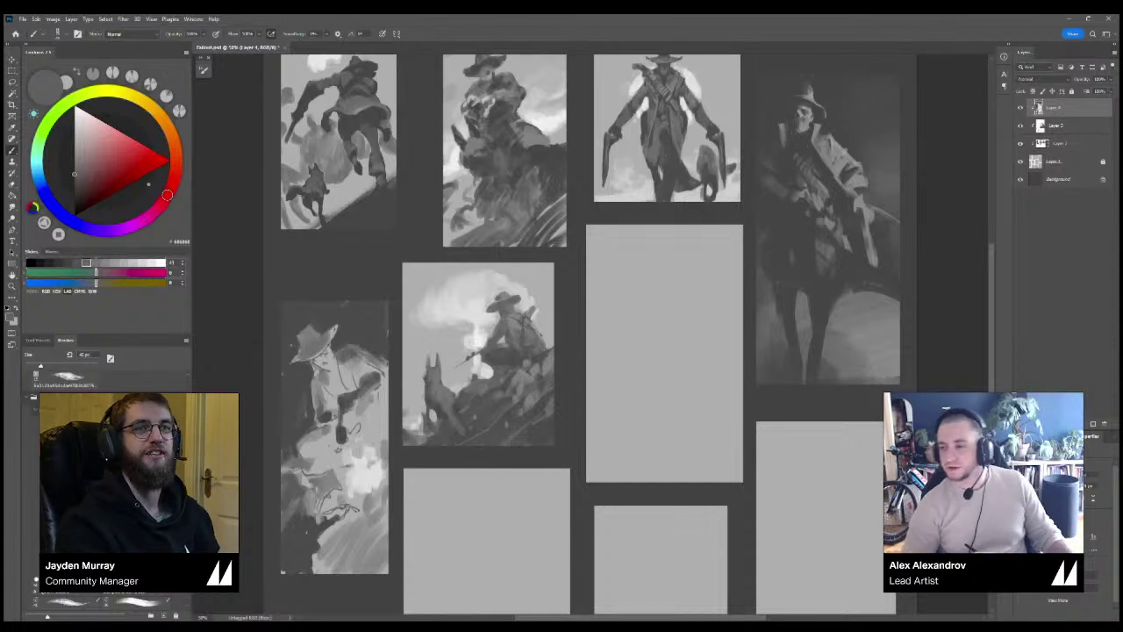
# Adjust the grey tones around the figure's hat, shoulder and torso, reducing the brush size for the smaller touches.
pyautogui.keyDown('alt'); pyautogui.click(322, 315); pyautogui.keyUp('alt')
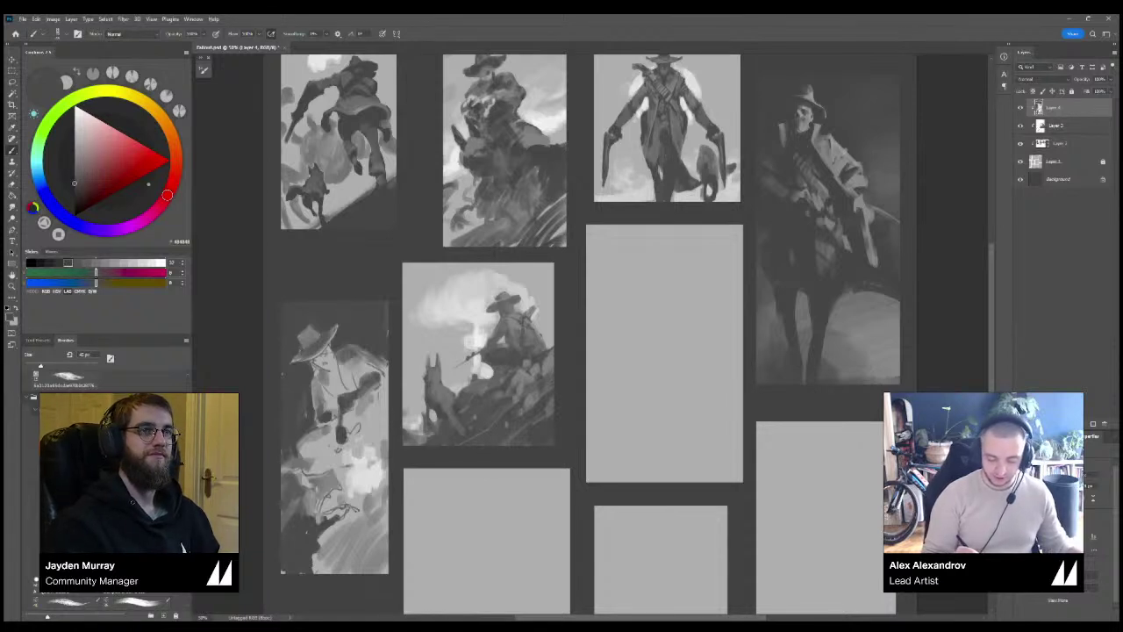
pyautogui.hotkey('ctrl', '-')
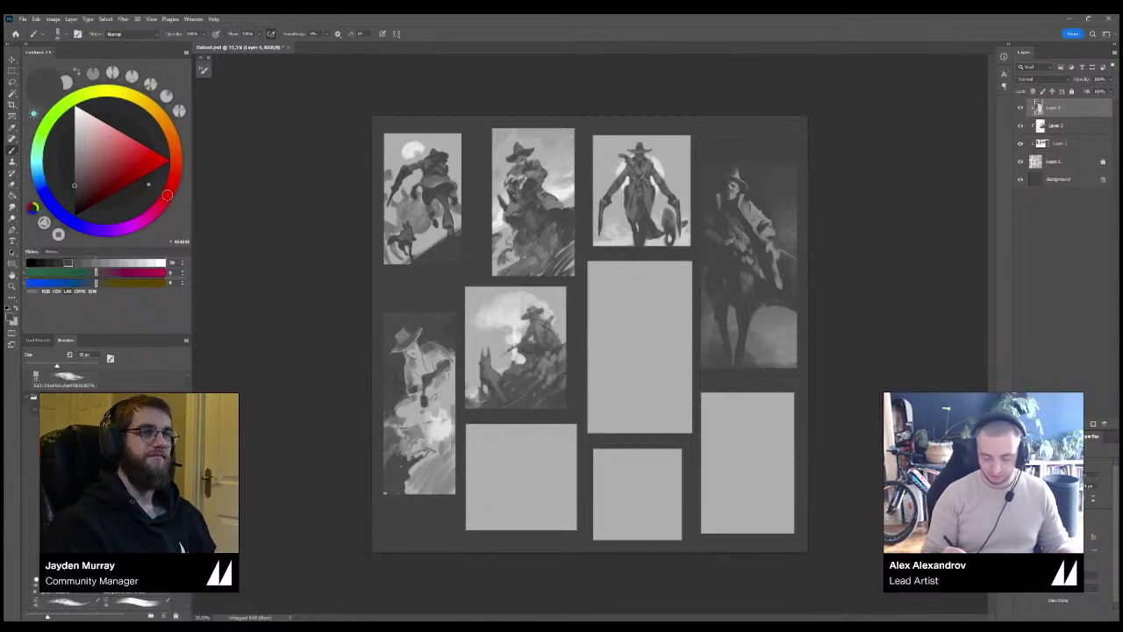
pyautogui.hotkey('ctrl', '+')
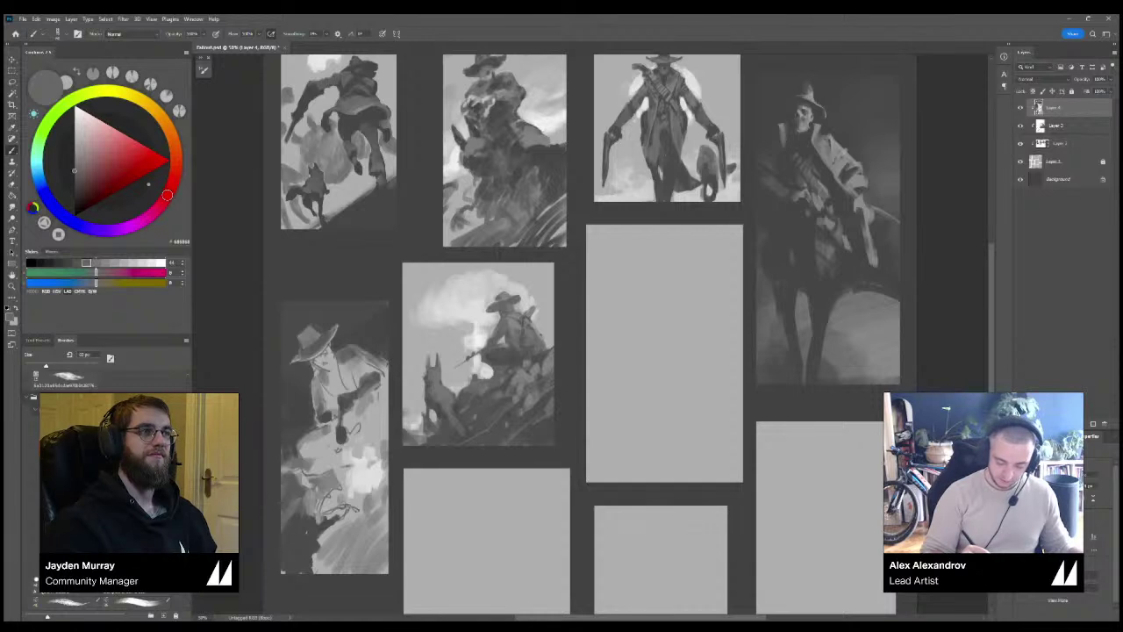
pyautogui.click(96, 262)
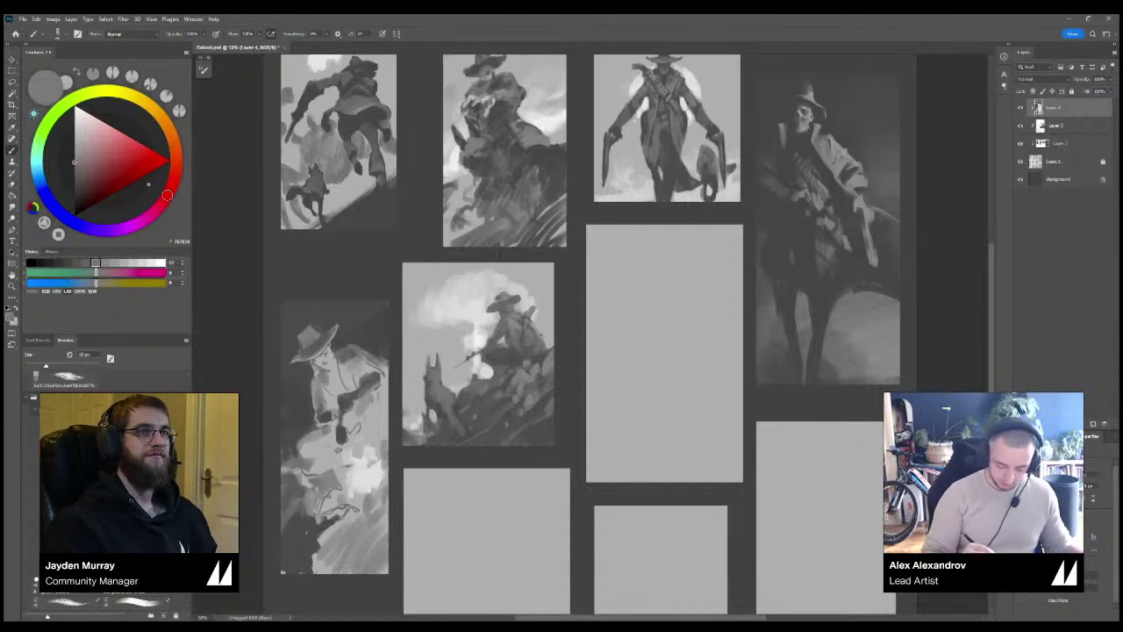
pyautogui.press('[')
pyautogui.press('[')
pyautogui.press('[')
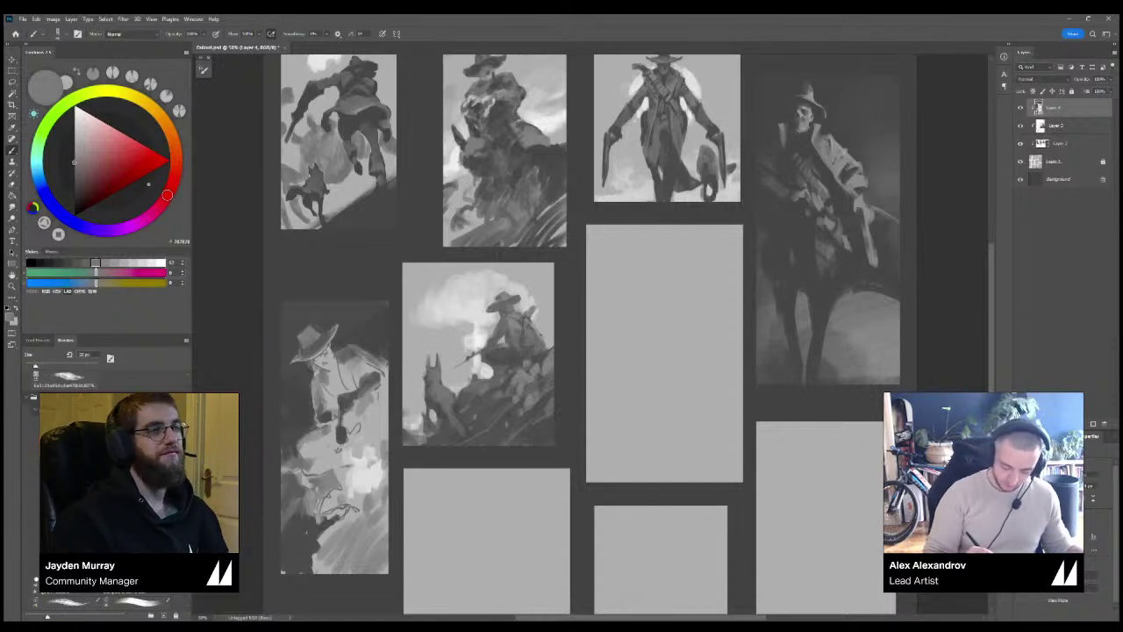
pyautogui.keyDown('alt'); pyautogui.click(313, 369); pyautogui.keyUp('alt')
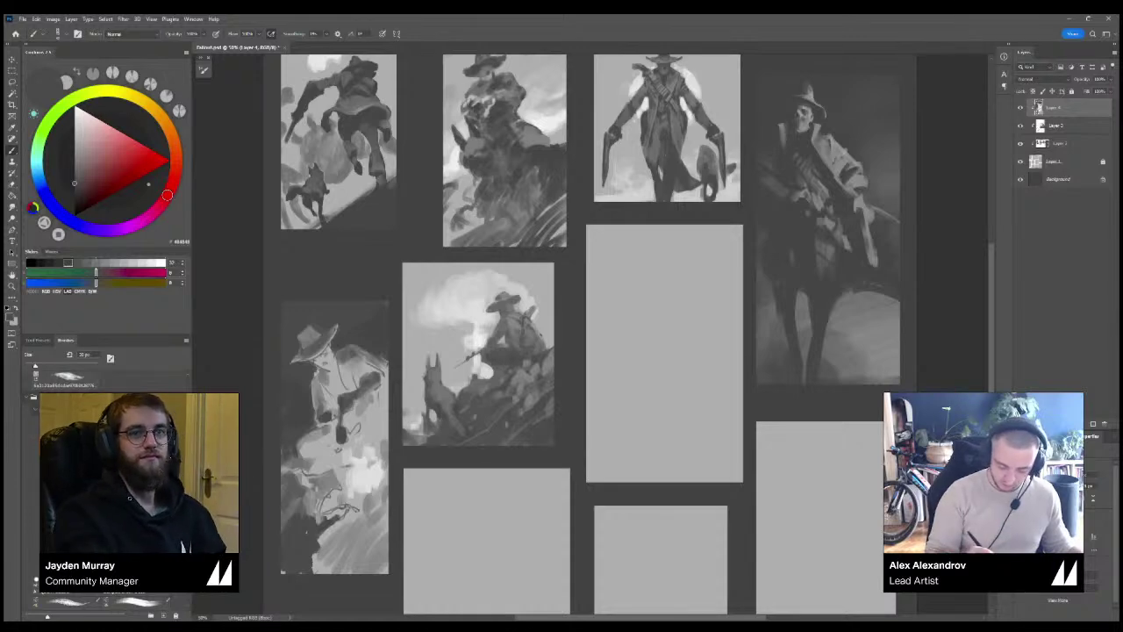
# Darken the left side of the ledge in the tall thumbnail with its sampled dark grey.
pyautogui.hotkey('ctrl', '-')
pyautogui.hotkey('ctrl', '-')
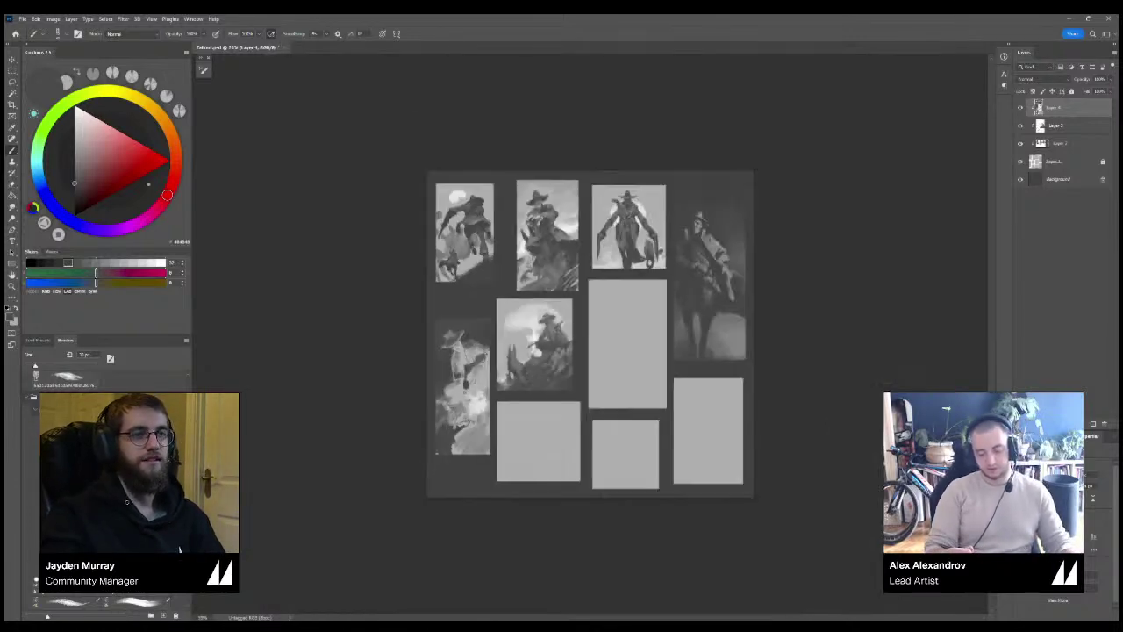
pyautogui.hotkey('ctrl', '+')
pyautogui.hotkey('ctrl', '+')
pyautogui.keyDown('alt'); pyautogui.click(330, 493); pyautogui.keyUp('alt')
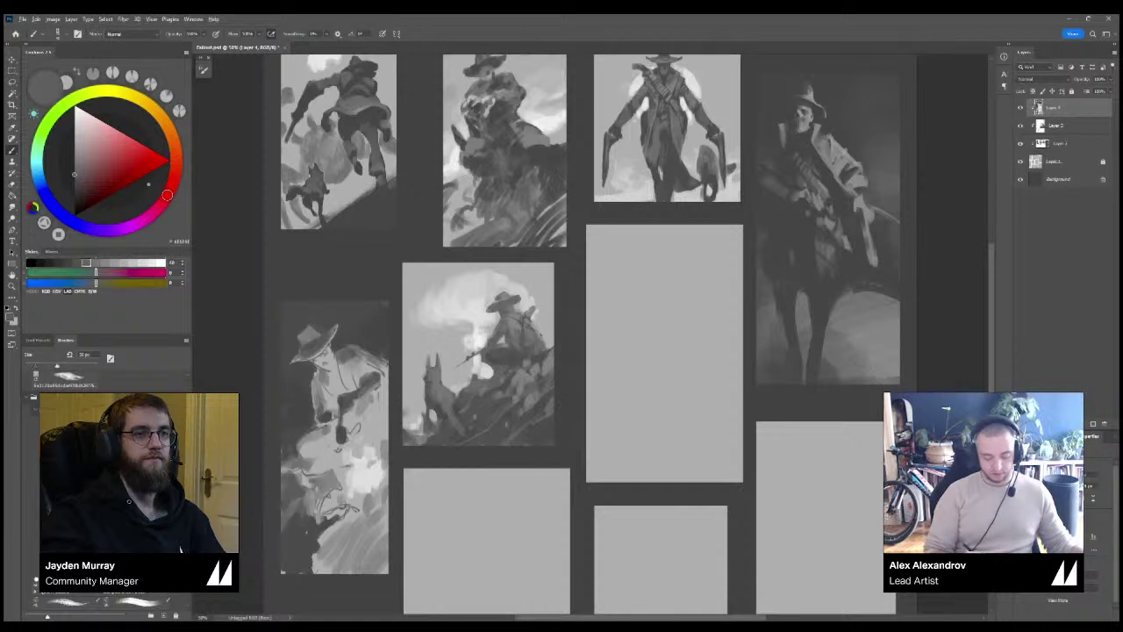
pyautogui.keyDown('alt'); pyautogui.click(294, 535); pyautogui.keyUp('alt')
pyautogui.moveTo(288, 510); pyautogui.dragTo(286, 529)
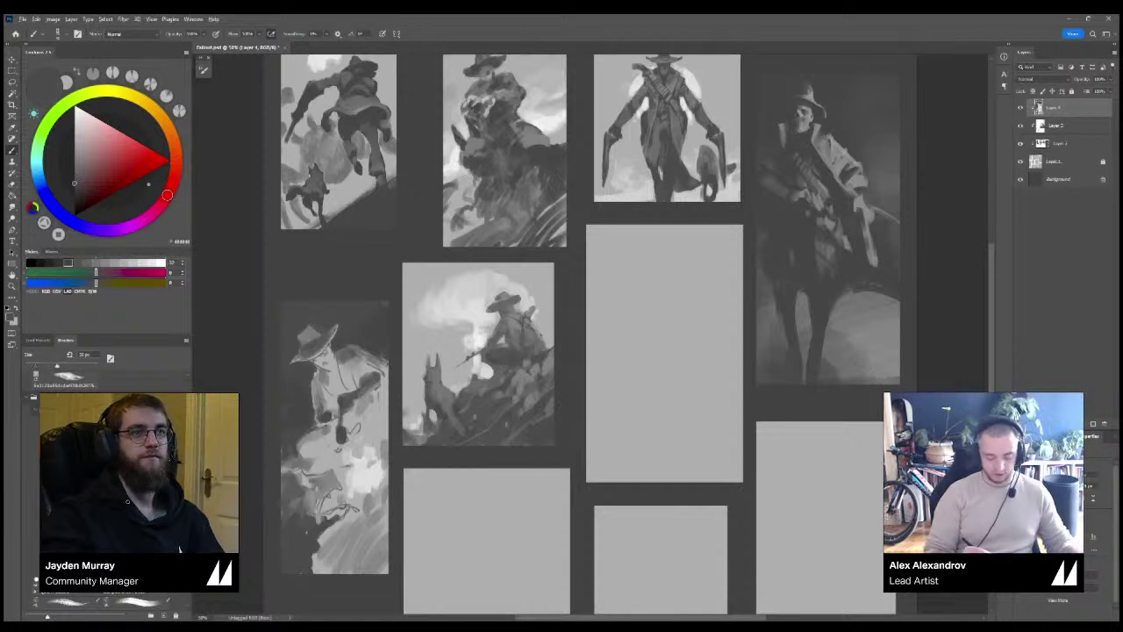
pyautogui.press(']')
pyautogui.press(']')
pyautogui.press(']')
pyautogui.press(']')
pyautogui.press(']')
pyautogui.press(']')
pyautogui.press(']')
pyautogui.moveTo(286, 458); pyautogui.dragTo(286, 492)
pyautogui.press(']')
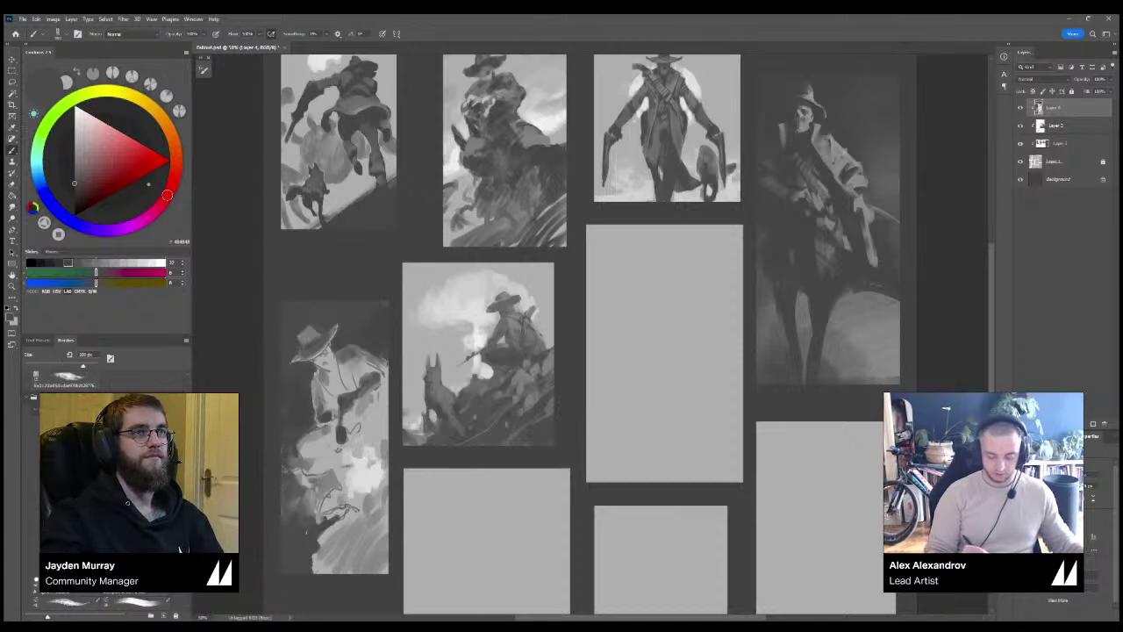
pyautogui.hotkey('ctrl', 'z')
# Darken the area beneath the figure's arm at the tall thumbnail's right edge with a smaller brush and dark grey sampled from its left side.
pyautogui.keyDown('alt'); pyautogui.click(294, 457); pyautogui.keyUp('alt')
pyautogui.press('[')
pyautogui.press('[')
pyautogui.press('[')
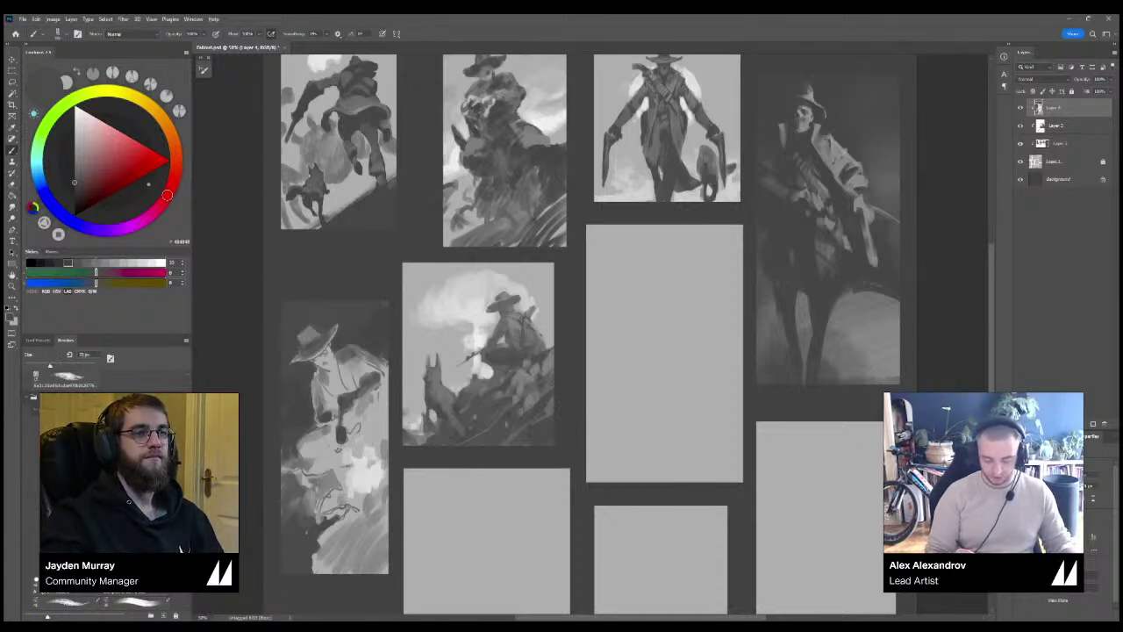
pyautogui.moveTo(373, 405); pyautogui.dragTo(384, 444)
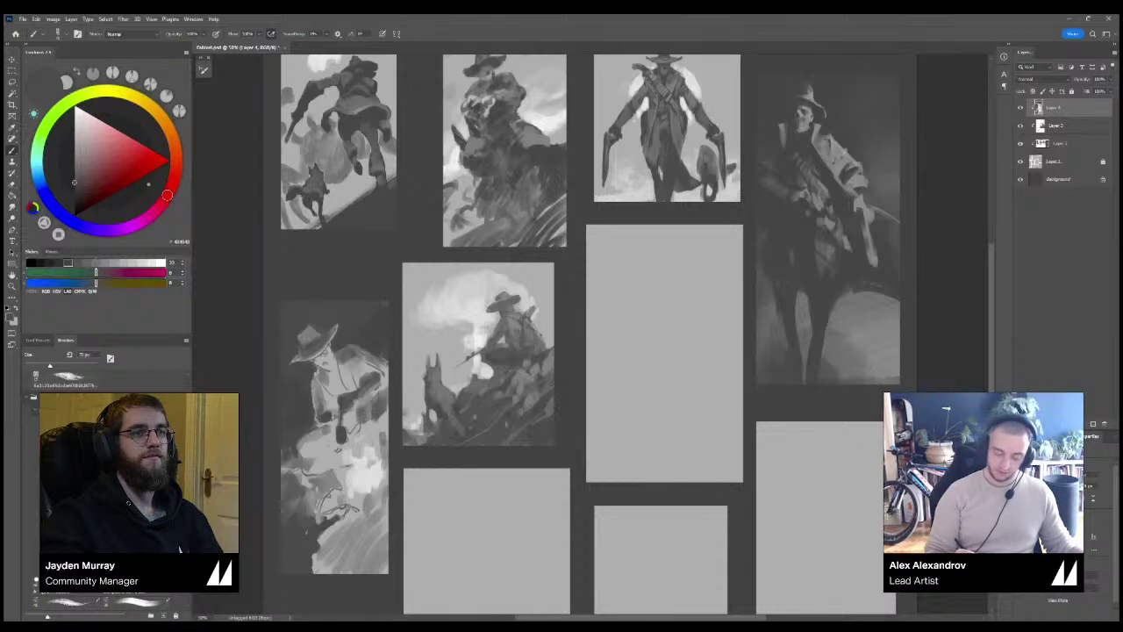
# Block a small grey stroke across the lower sketch form above the ledge, using a reduced brush and locally sampled greys.
pyautogui.press('[')
pyautogui.press('[')
pyautogui.press('[')
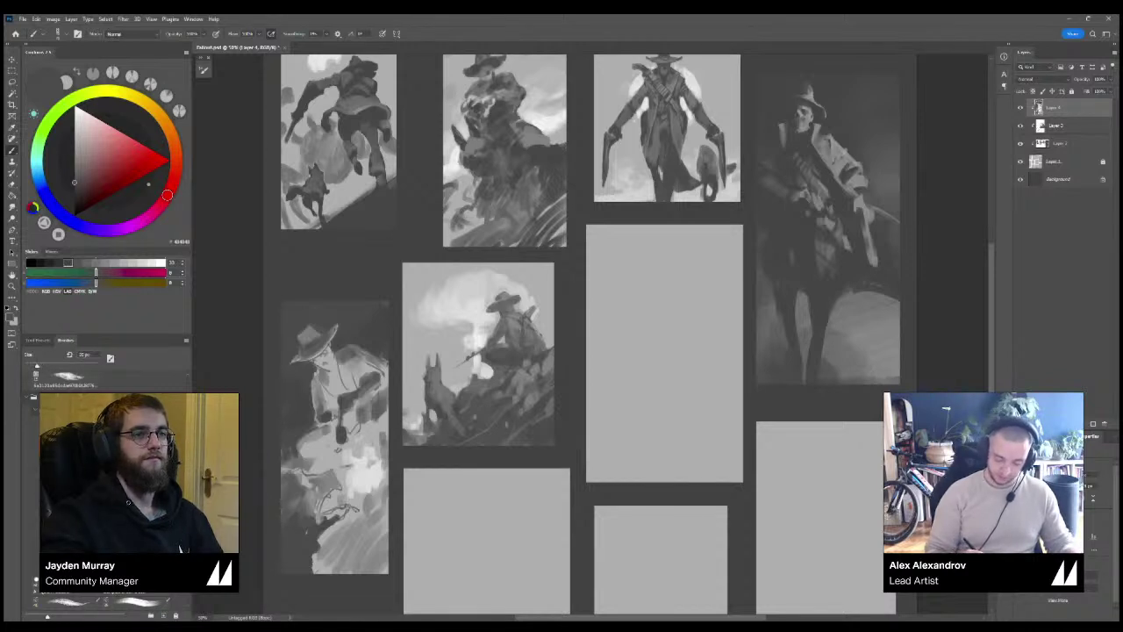
pyautogui.moveTo(308, 482)
pyautogui.mouseDown()
pyautogui.moveTo(331, 471)
pyautogui.moveTo(324, 484)
pyautogui.mouseUp()
pyautogui.keyDown('alt'); pyautogui.click(326, 488); pyautogui.keyUp('alt')
pyautogui.keyDown('alt'); pyautogui.click(324, 481); pyautogui.keyUp('alt')
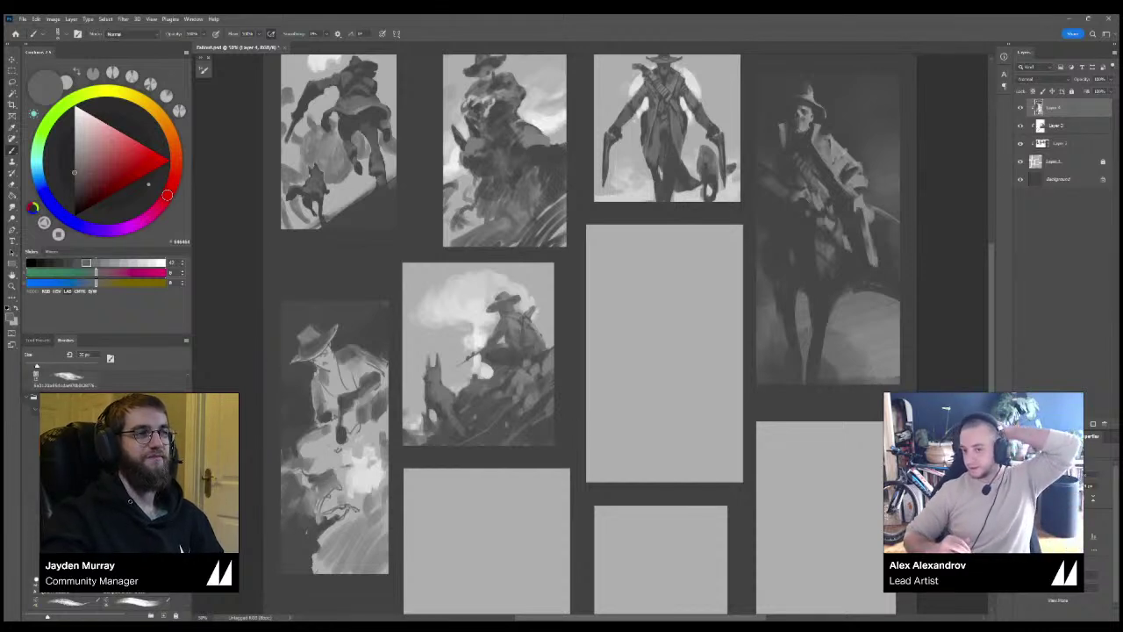
# Break up the light area left of the lower sketch form with short strokes in sampled dark and mid greys.
pyautogui.keyDown('alt'); pyautogui.click(339, 449); pyautogui.keyUp('alt')
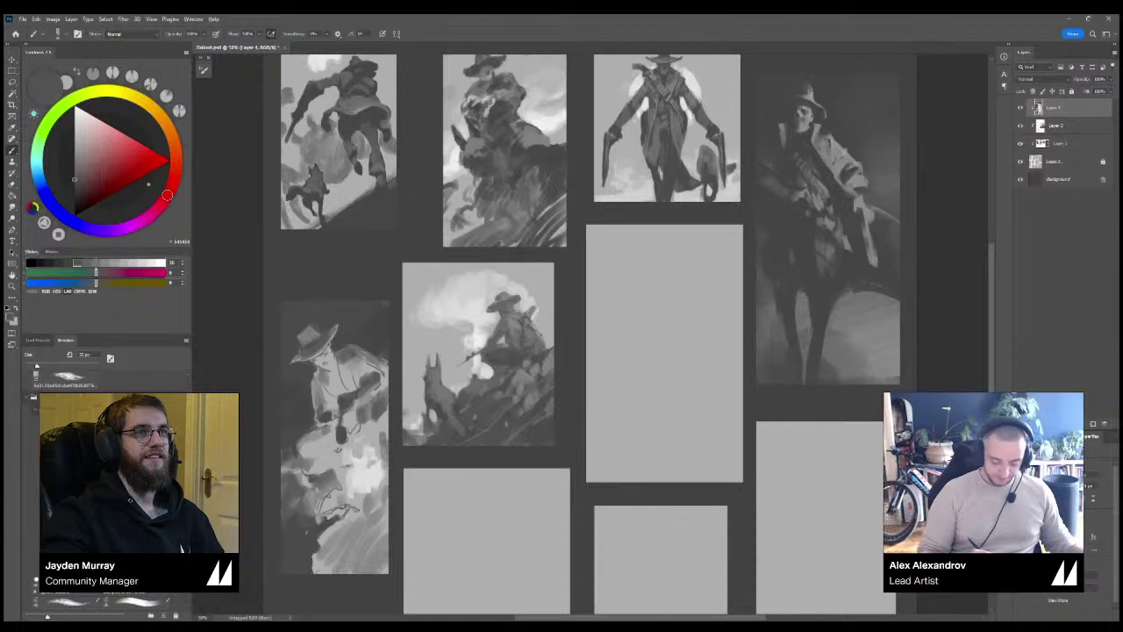
pyautogui.keyDown('alt'); pyautogui.click(307, 459); pyautogui.keyUp('alt')
pyautogui.keyDown('alt'); pyautogui.click(307, 460); pyautogui.keyUp('alt')
pyautogui.moveTo(296, 450); pyautogui.dragTo(288, 460)
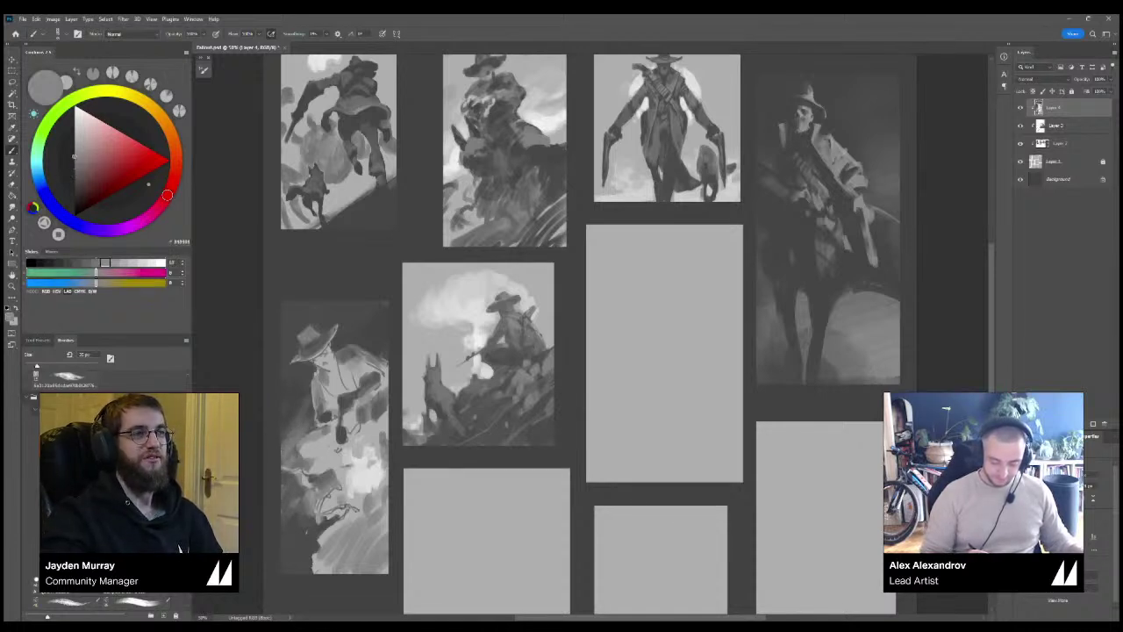
pyautogui.keyDown('alt'); pyautogui.click(295, 413); pyautogui.keyUp('alt')
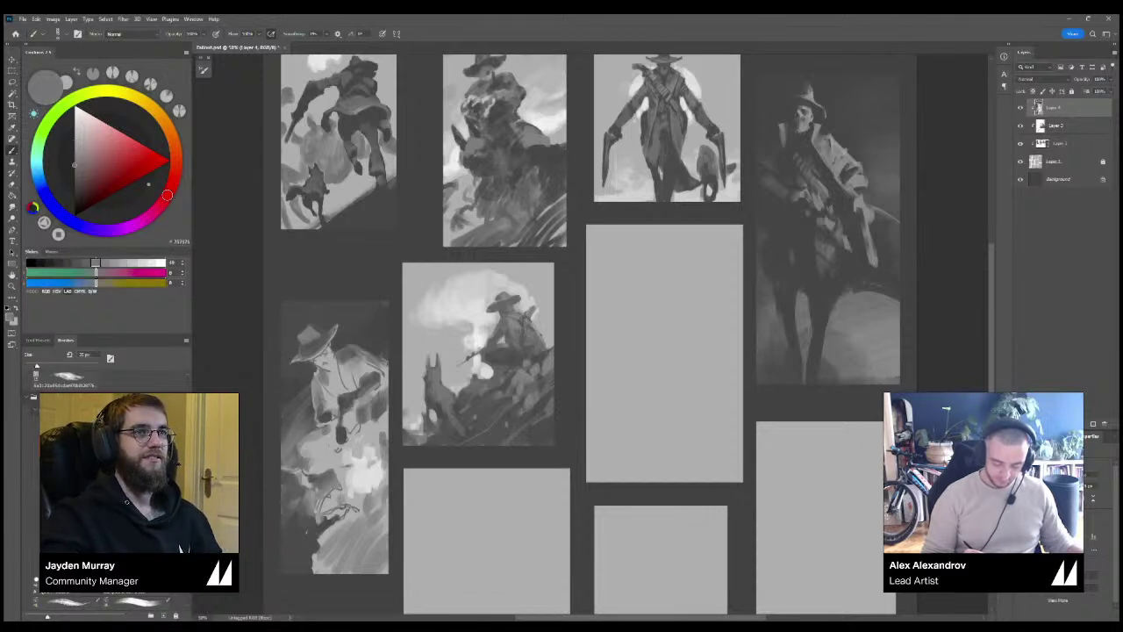
pyautogui.keyDown('alt'); pyautogui.click(317, 466); pyautogui.keyUp('alt')
pyautogui.moveTo(312, 467); pyautogui.dragTo(301, 465)
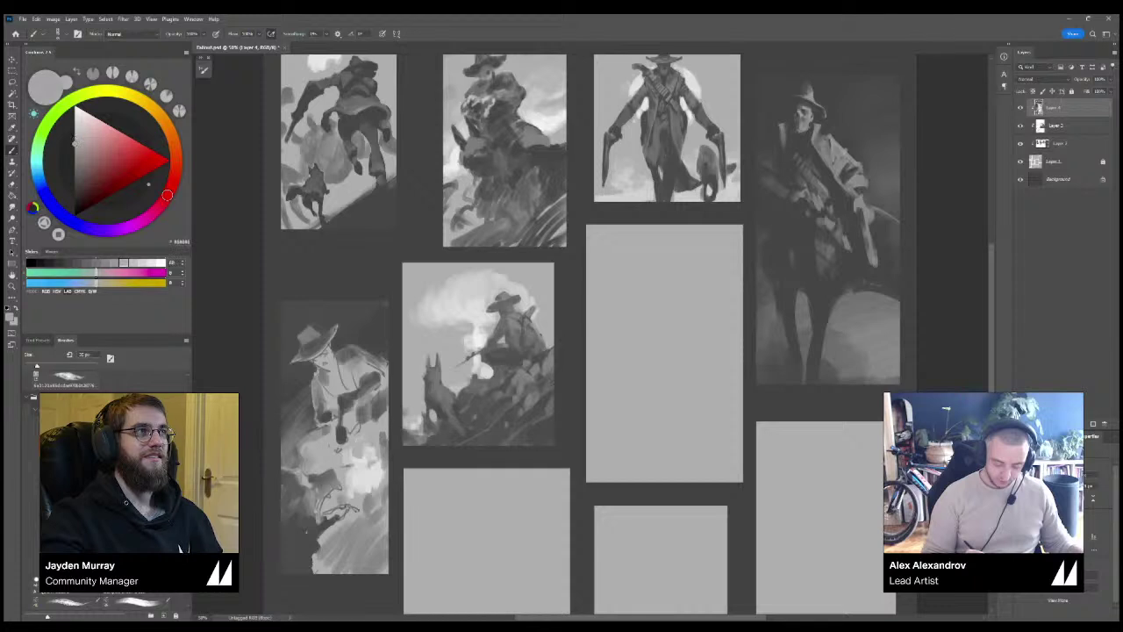
# Blend the tones along the top of the lower sketch form with neighbouring sampled mid and light greys.
pyautogui.keyDown('alt'); pyautogui.click(284, 463); pyautogui.keyUp('alt')
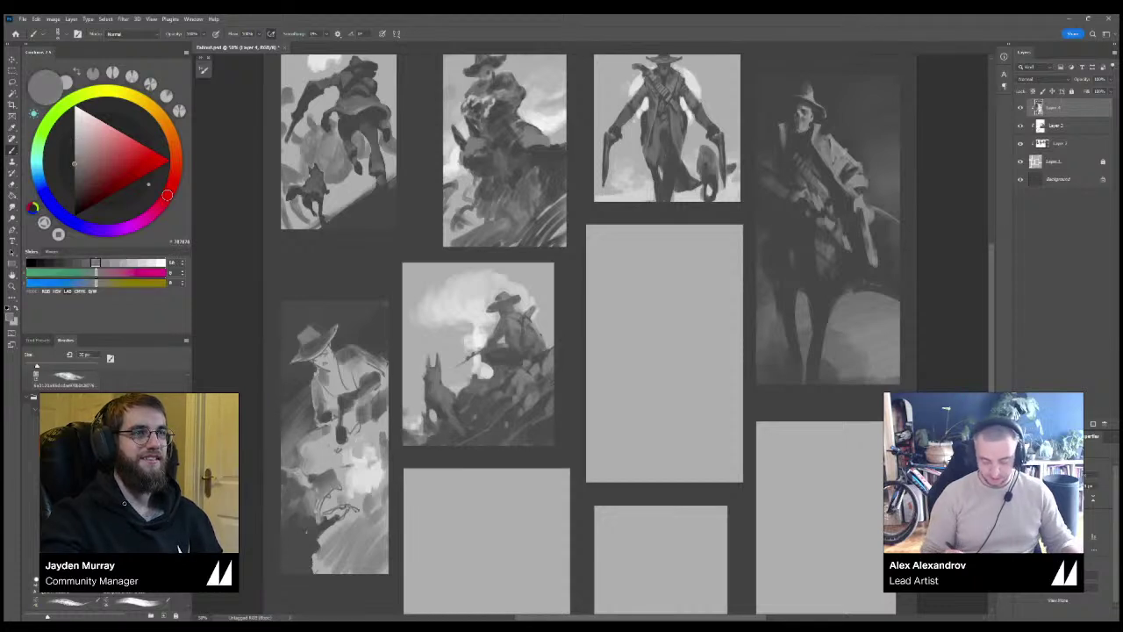
pyautogui.keyDown('alt'); pyautogui.click(291, 465); pyautogui.keyUp('alt')
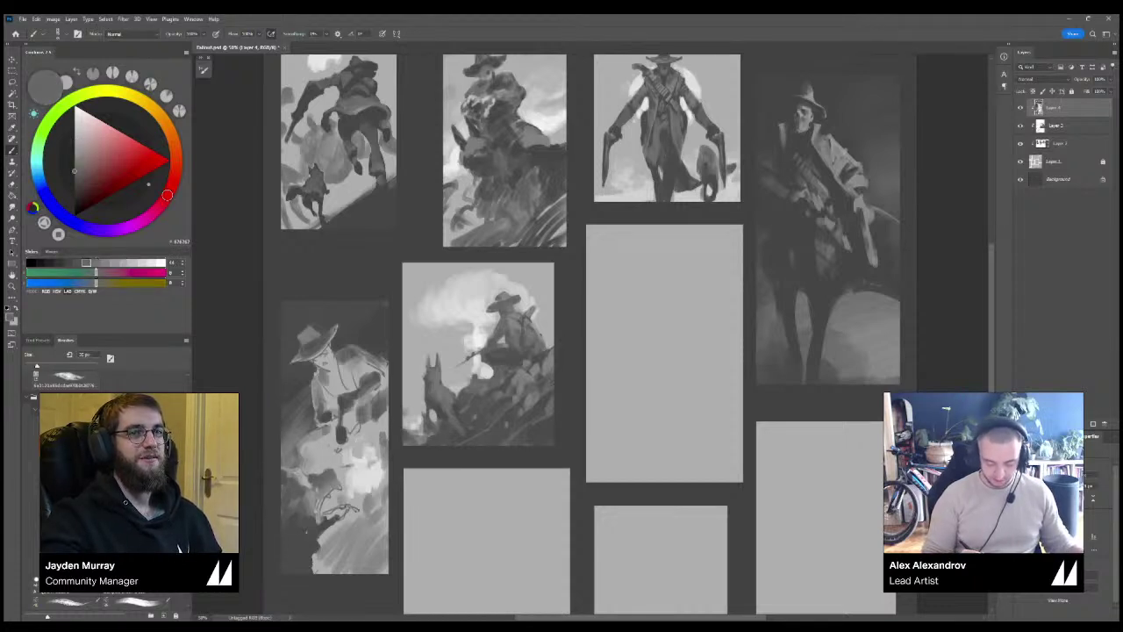
pyautogui.keyDown('alt'); pyautogui.click(309, 464); pyautogui.keyUp('alt')
pyautogui.keyDown('alt'); pyautogui.click(303, 467); pyautogui.keyUp('alt')
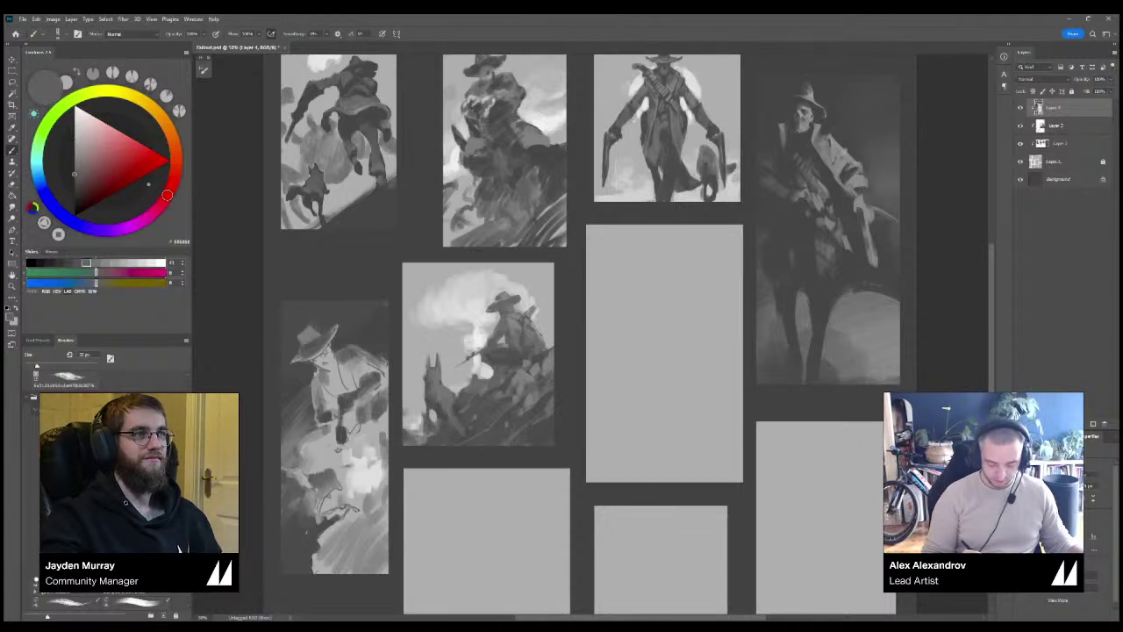
pyautogui.keyDown('alt'); pyautogui.click(312, 467); pyautogui.keyUp('alt')
pyautogui.moveTo(310, 477); pyautogui.dragTo(323, 470)
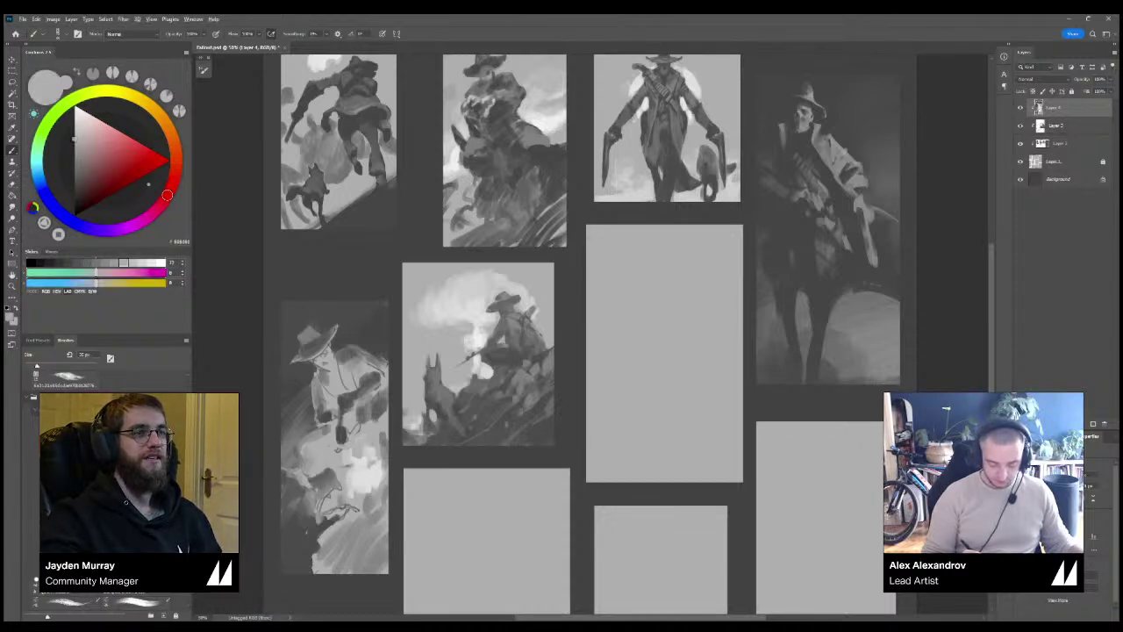
# Shape the upper part of the lower sketch form with short mid grey strokes, sampling surrounding tones to refine its edges.
pyautogui.keyDown('alt'); pyautogui.click(306, 469); pyautogui.keyUp('alt')
pyautogui.keyDown('alt'); pyautogui.click(302, 479); pyautogui.keyUp('alt')
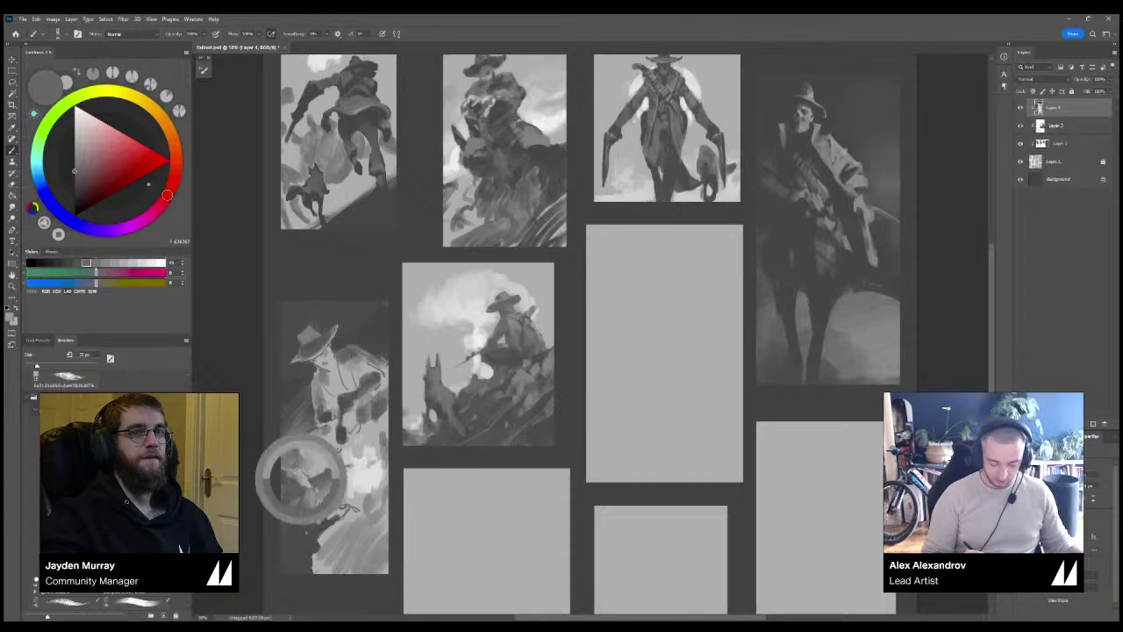
pyautogui.moveTo(302, 475)
pyautogui.mouseDown()
pyautogui.moveTo(316, 487)
pyautogui.moveTo(319, 475)
pyautogui.mouseUp()
pyautogui.keyDown('alt'); pyautogui.click(321, 480); pyautogui.keyUp('alt')
pyautogui.moveTo(310, 479); pyautogui.dragTo(321, 472)
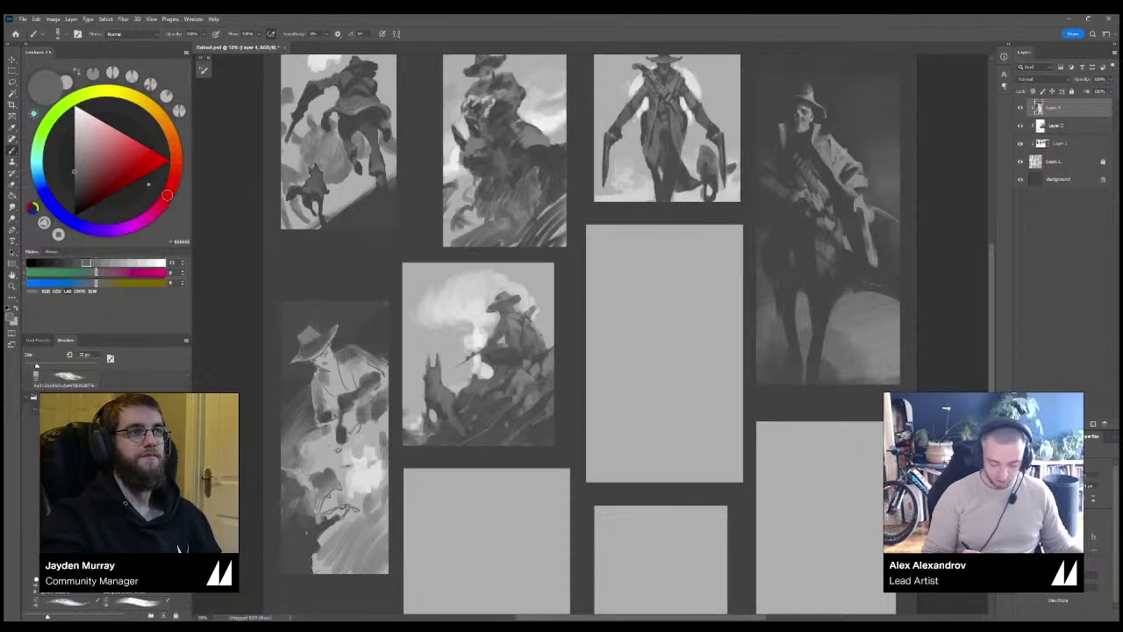
pyautogui.keyDown('alt'); pyautogui.click(312, 484); pyautogui.keyUp('alt')
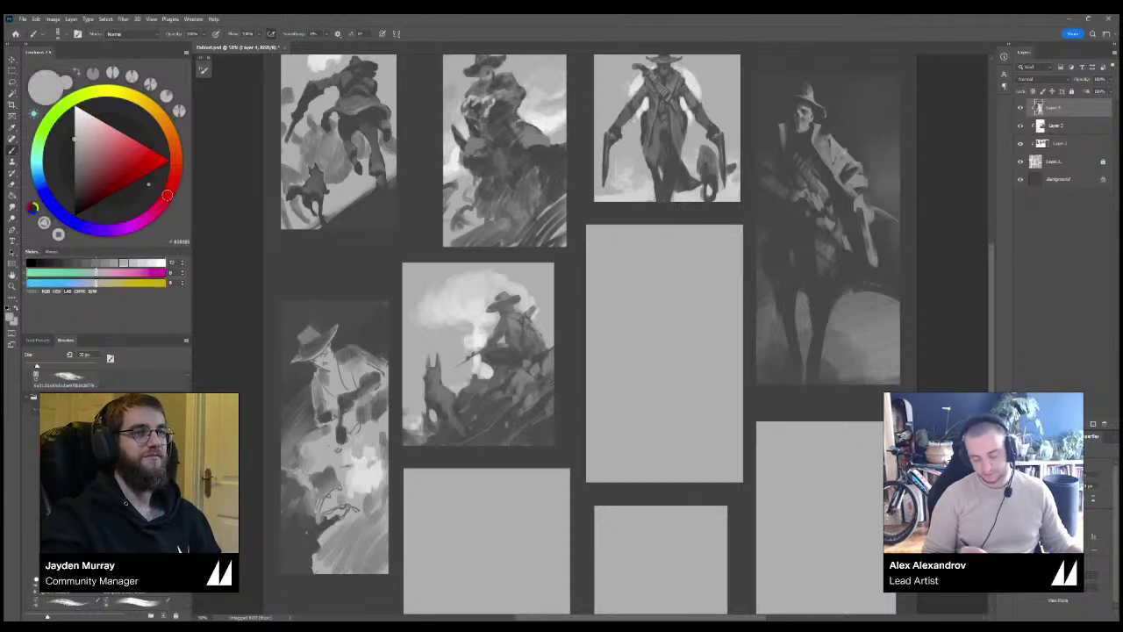
pyautogui.keyDown('alt'); pyautogui.click(312, 487); pyautogui.keyUp('alt')
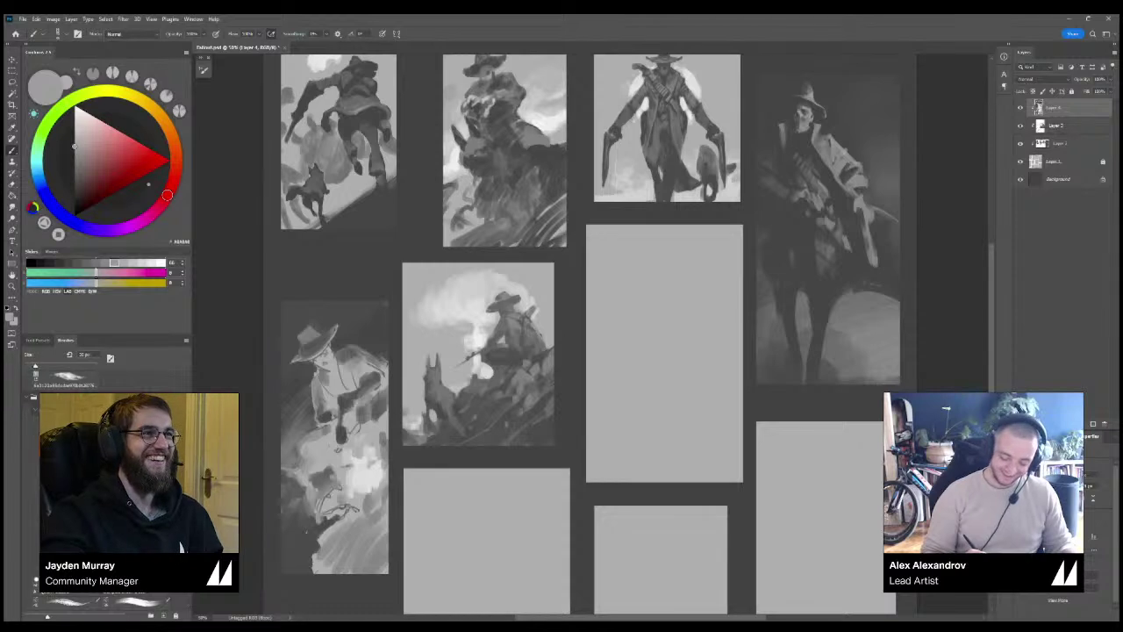
# Paint sampled grey shading over the lower half of the small sketch form just above the ledge.
pyautogui.keyDown('alt'); pyautogui.click(317, 480); pyautogui.keyUp('alt')
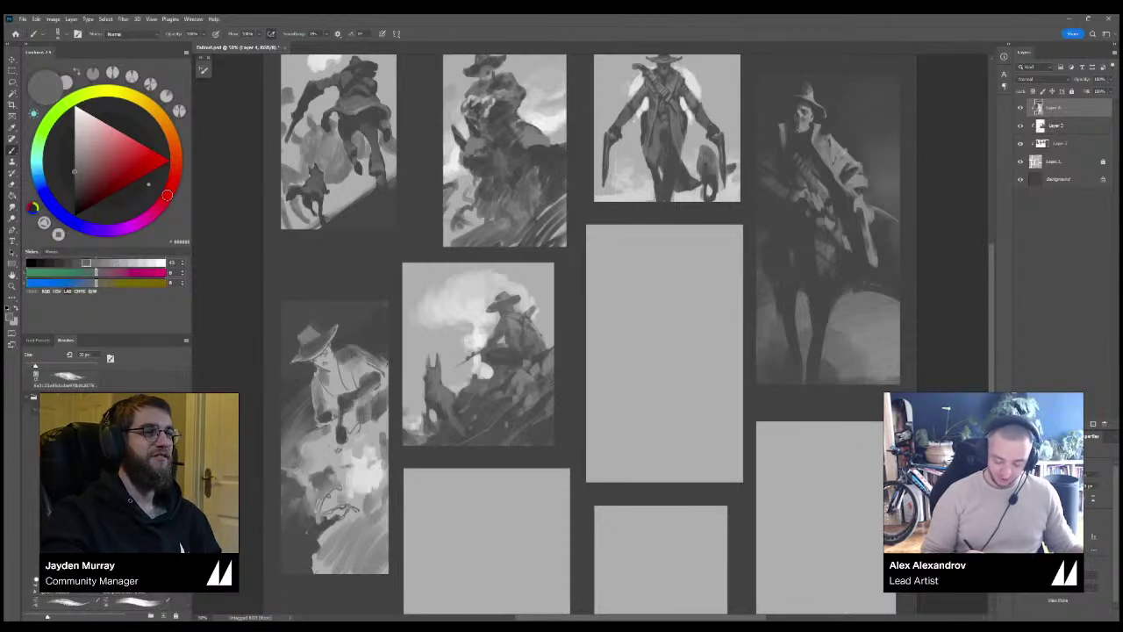
pyautogui.keyDown('alt'); pyautogui.click(312, 502); pyautogui.keyUp('alt')
pyautogui.moveTo(311, 512)
pyautogui.mouseDown()
pyautogui.moveTo(325, 521)
pyautogui.moveTo(340, 512)
pyautogui.moveTo(330, 493)
pyautogui.mouseUp()
pyautogui.keyDown('alt'); pyautogui.click(323, 502); pyautogui.keyUp('alt')
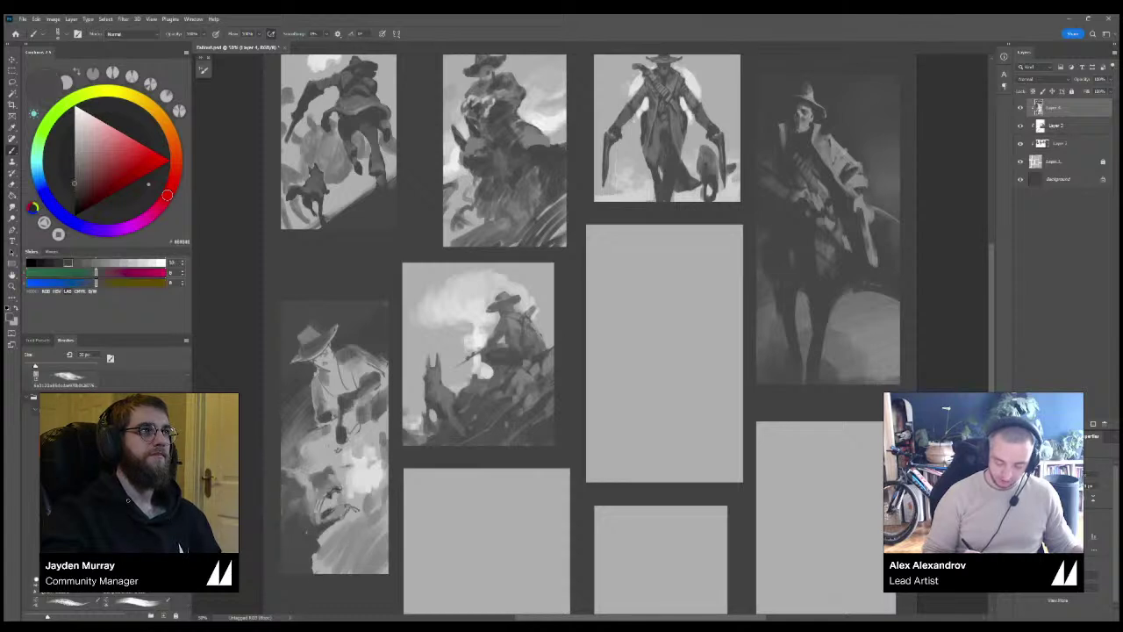
pyautogui.keyDown('alt'); pyautogui.click(311, 479); pyautogui.keyUp('alt')
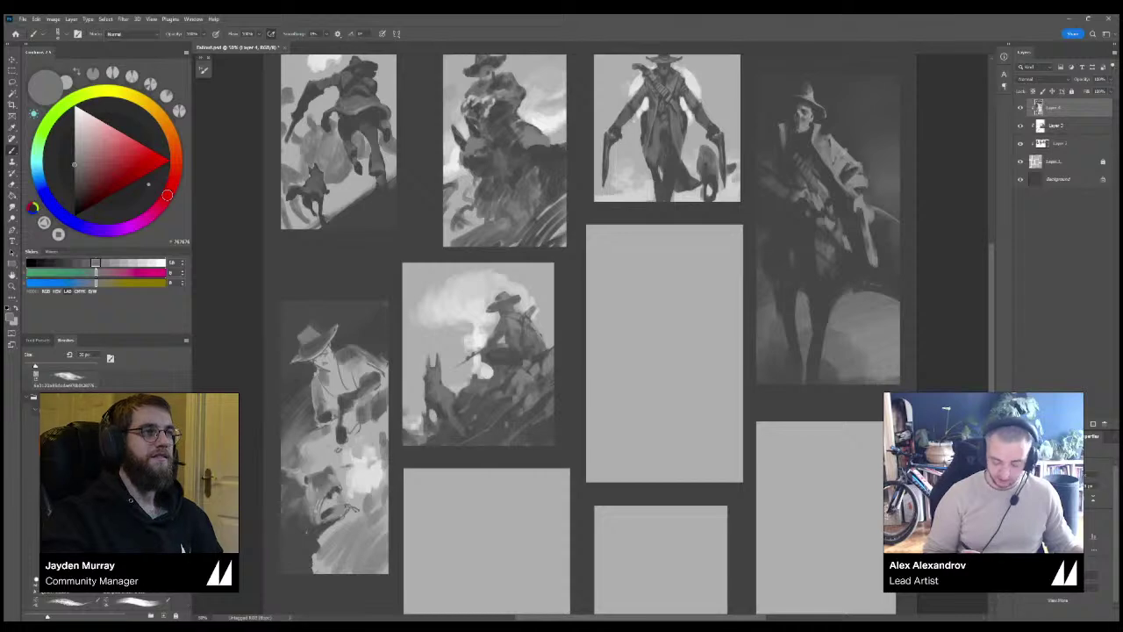
# Extend the dark ledge edge below the small sketch form with diagonal strokes of sampled dark grey.
pyautogui.hotkey('ctrl', '-')
pyautogui.hotkey('ctrl', '-')
pyautogui.hotkey('ctrl', '+')
pyautogui.hotkey('ctrl', '+')
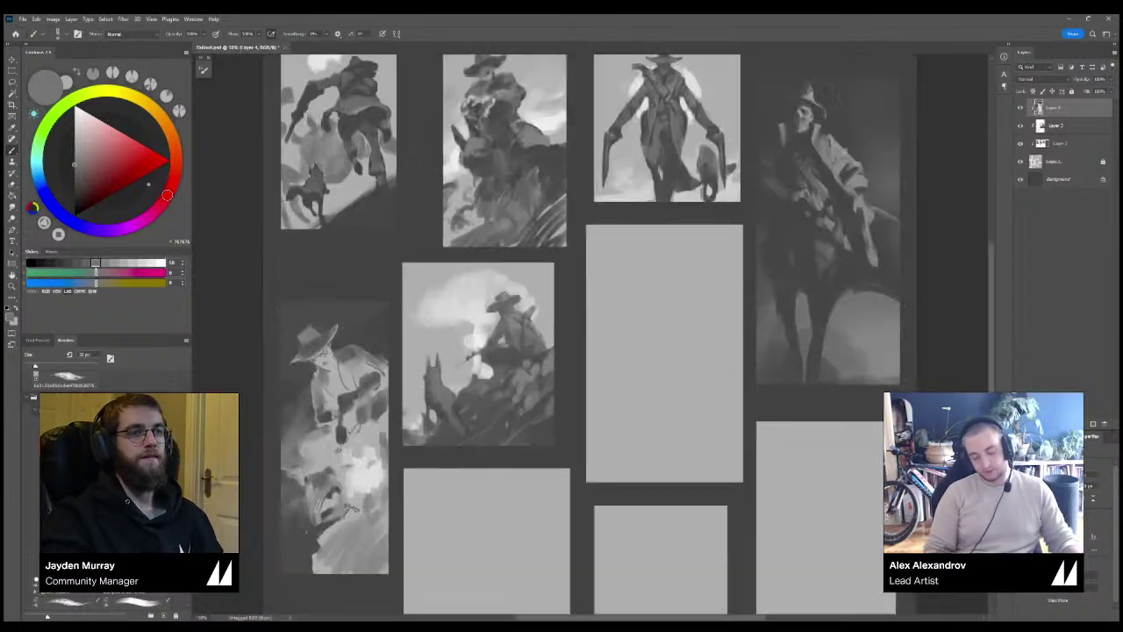
pyautogui.keyDown('alt'); pyautogui.click(314, 529); pyautogui.keyUp('alt')
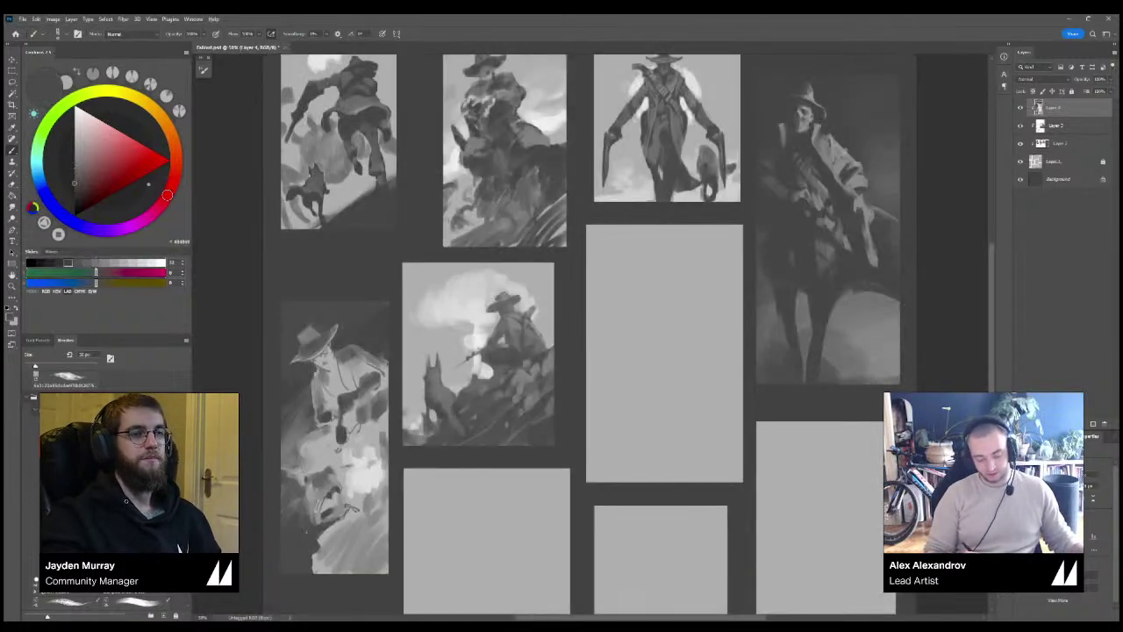
pyautogui.moveTo(317, 542); pyautogui.dragTo(338, 525)
pyautogui.keyDown('alt'); pyautogui.click(337, 524); pyautogui.keyUp('alt')
pyautogui.moveTo(329, 530); pyautogui.dragTo(339, 524)
pyautogui.keyDown('alt'); pyautogui.click(312, 541); pyautogui.keyUp('alt')
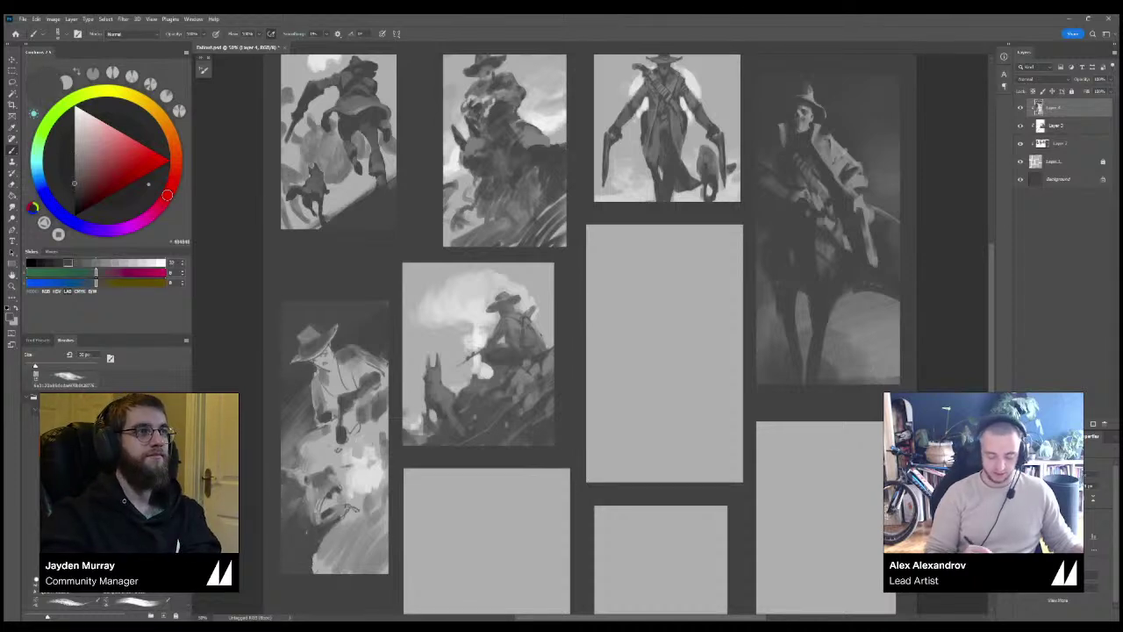
# Soften the transition between the dark left background and the lower sketch form with sampled intermediate greys.
pyautogui.keyDown('alt'); pyautogui.click(287, 465); pyautogui.keyUp('alt')
pyautogui.keyDown('alt'); pyautogui.click(286, 483); pyautogui.keyUp('alt')
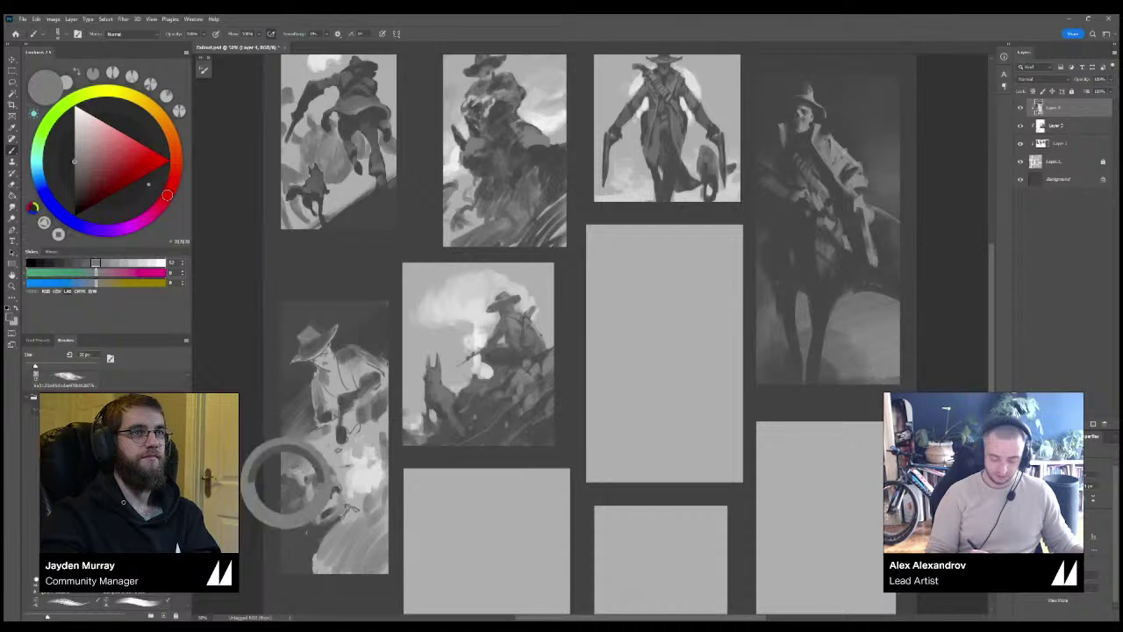
pyautogui.moveTo(288, 476); pyautogui.dragTo(293, 472)
pyautogui.keyDown('alt'); pyautogui.click(309, 517); pyautogui.keyUp('alt')
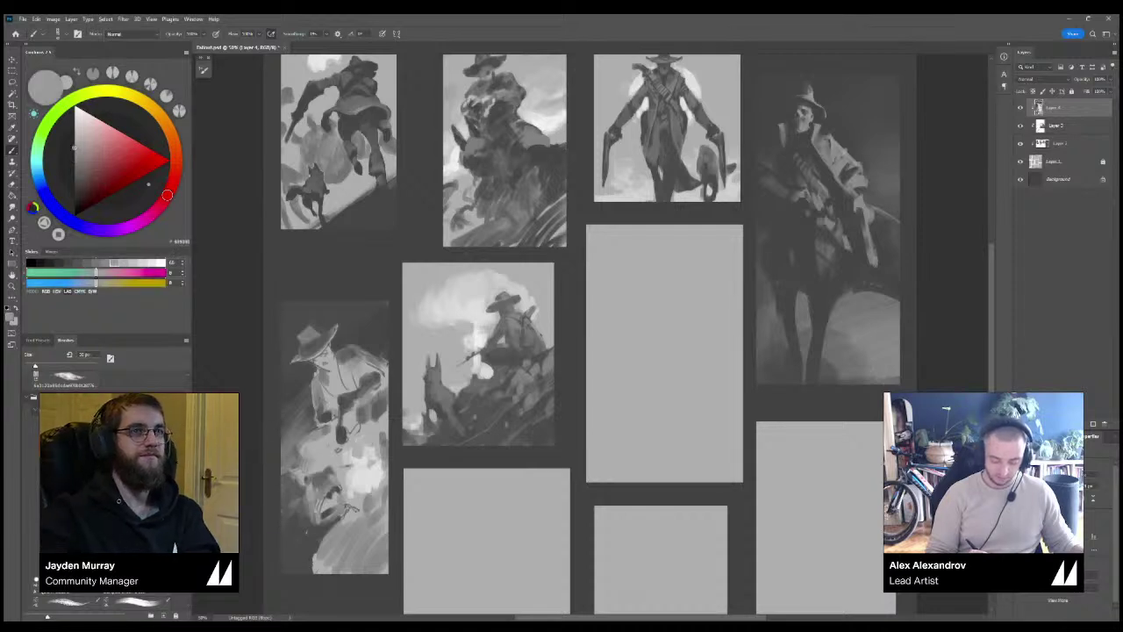
pyautogui.keyDown('alt'); pyautogui.click(306, 525); pyautogui.keyUp('alt')
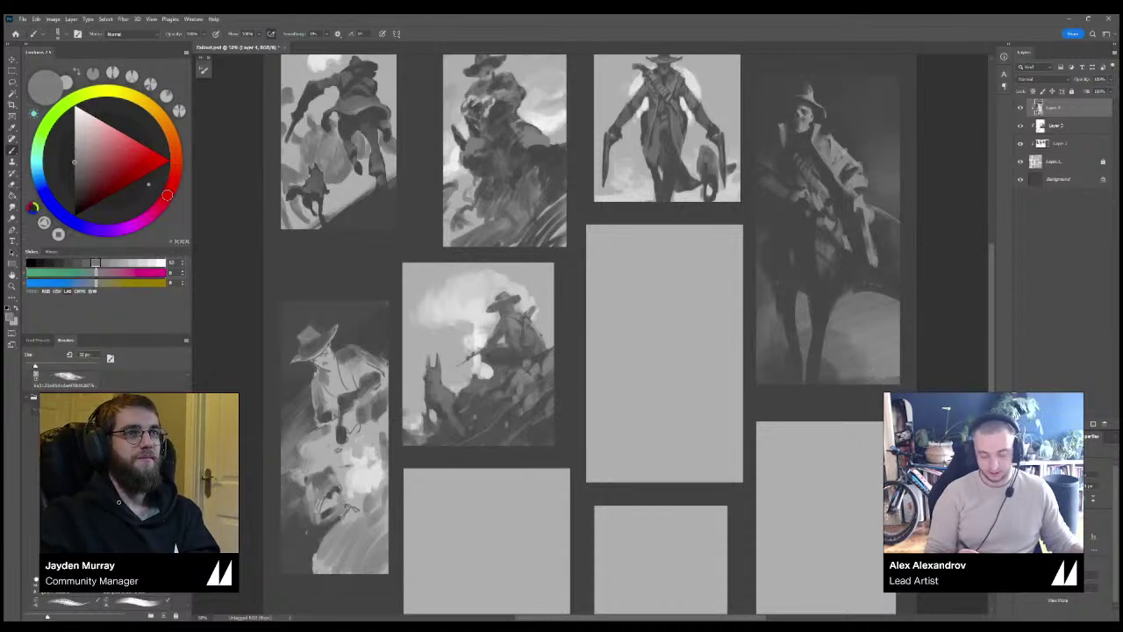
pyautogui.keyDown('alt'); pyautogui.click(306, 531); pyautogui.keyUp('alt')
pyautogui.press(']')
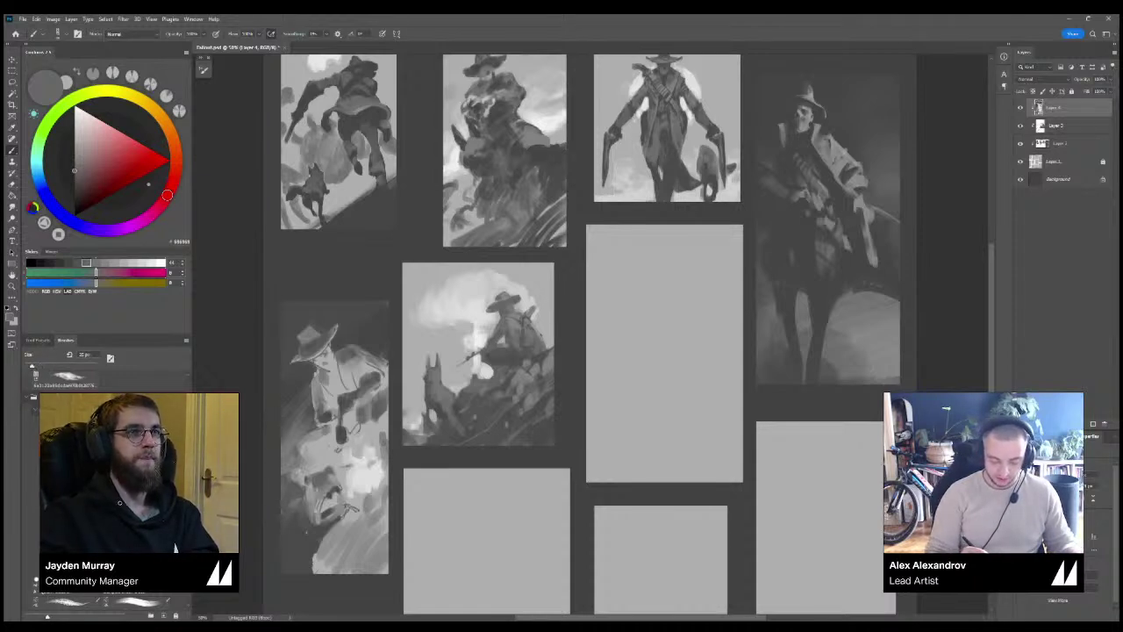
# Refine the figure's hat and upper torso with sampled mid and dark greys.
pyautogui.hotkey('ctrl', '+')
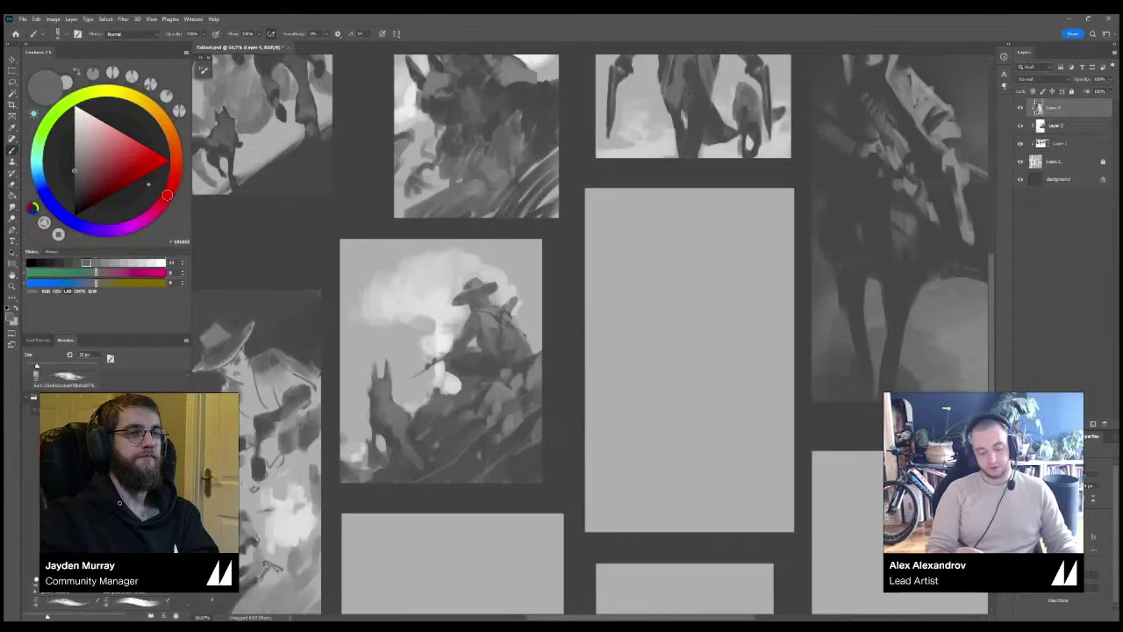
pyautogui.moveTo(218, 348); pyautogui.dragTo(316, 352)
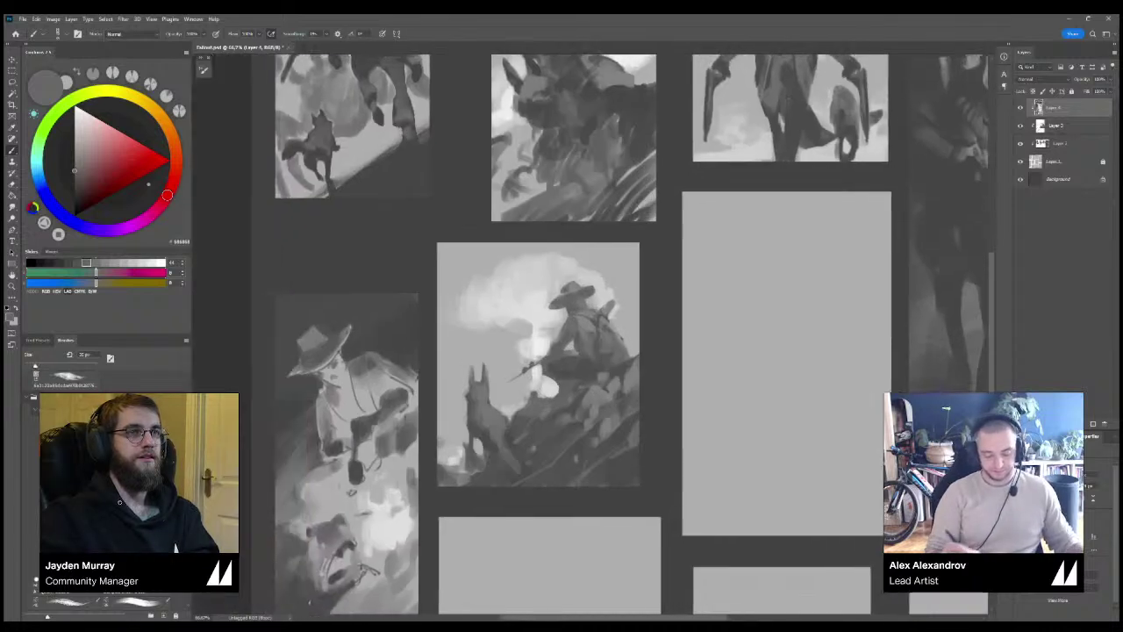
pyautogui.keyDown('alt'); pyautogui.click(321, 352); pyautogui.keyUp('alt')
pyautogui.keyDown('alt'); pyautogui.click(315, 339); pyautogui.keyUp('alt')
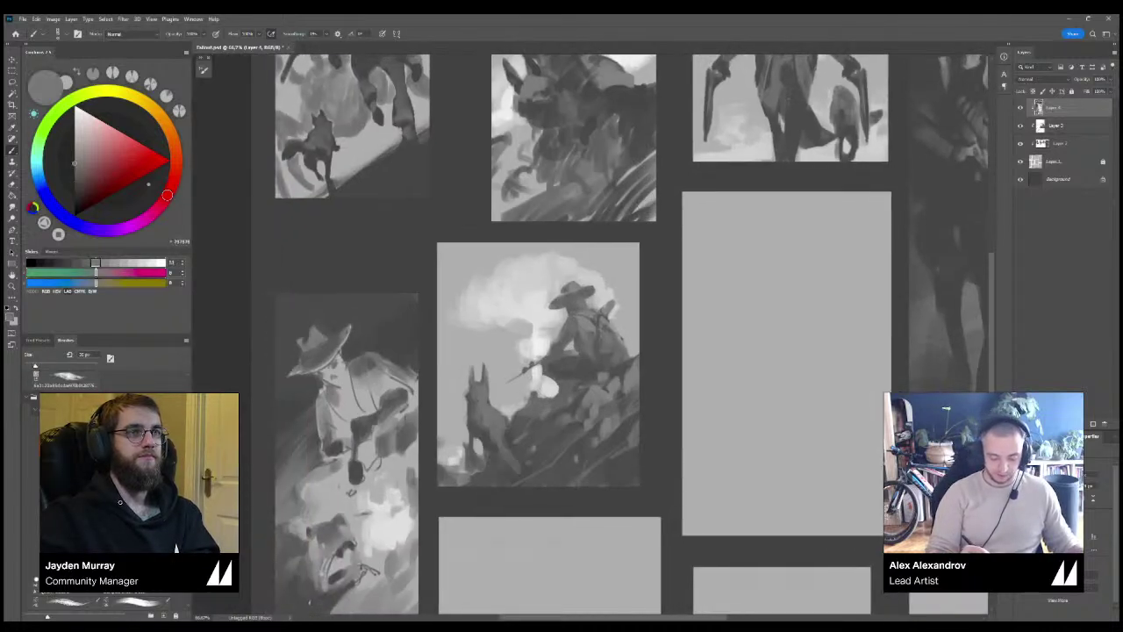
pyautogui.keyDown('alt'); pyautogui.click(319, 347); pyautogui.keyUp('alt')
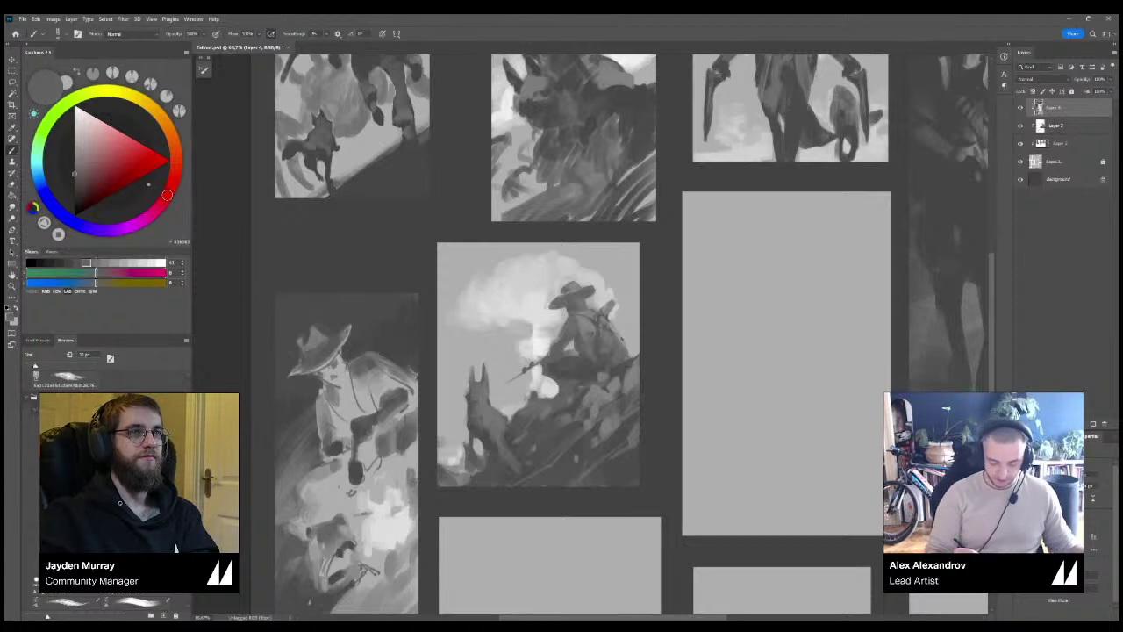
pyautogui.moveTo(361, 378); pyautogui.dragTo(368, 393)
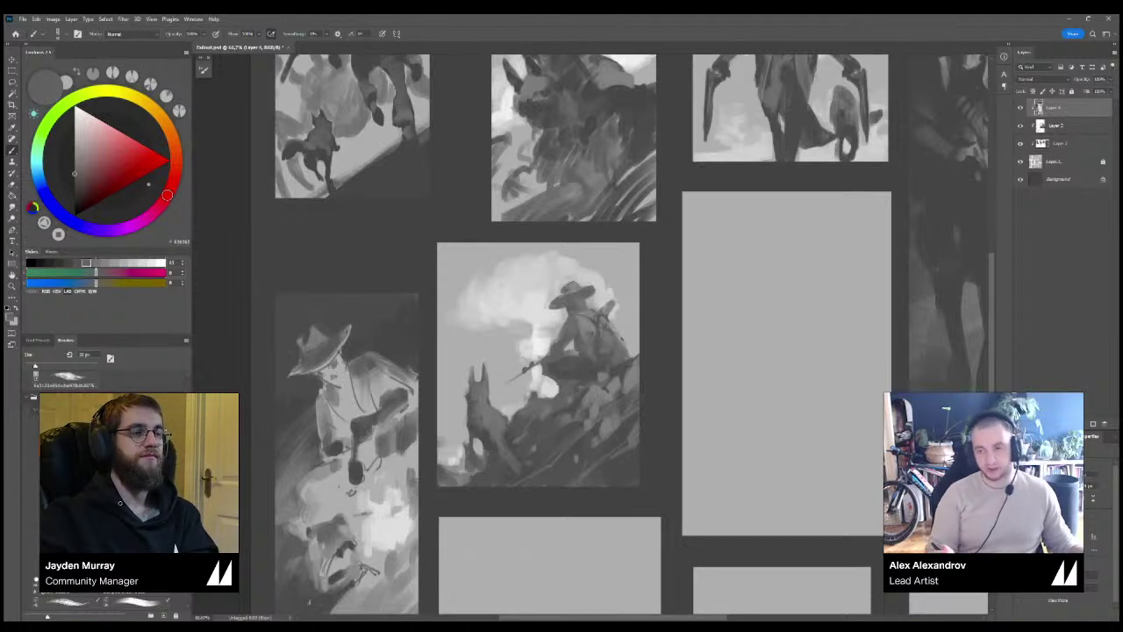
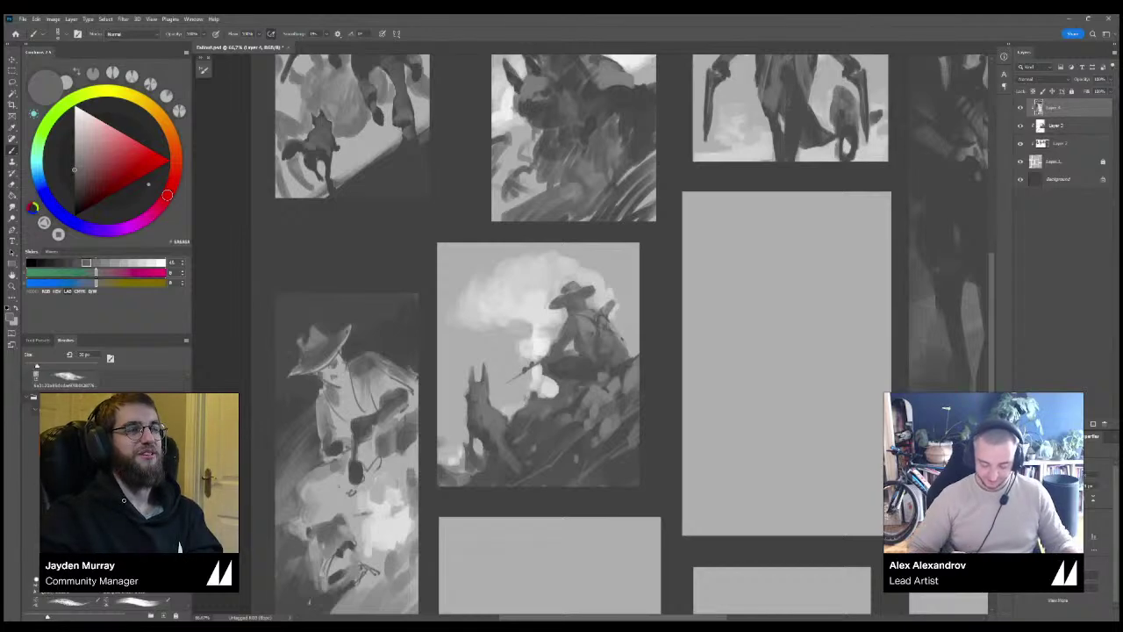
# Rework the hatted figure's shoulder and sleeve in the tall frame with light, mid and dark greys.
pyautogui.hotkey('ctrl', '-')
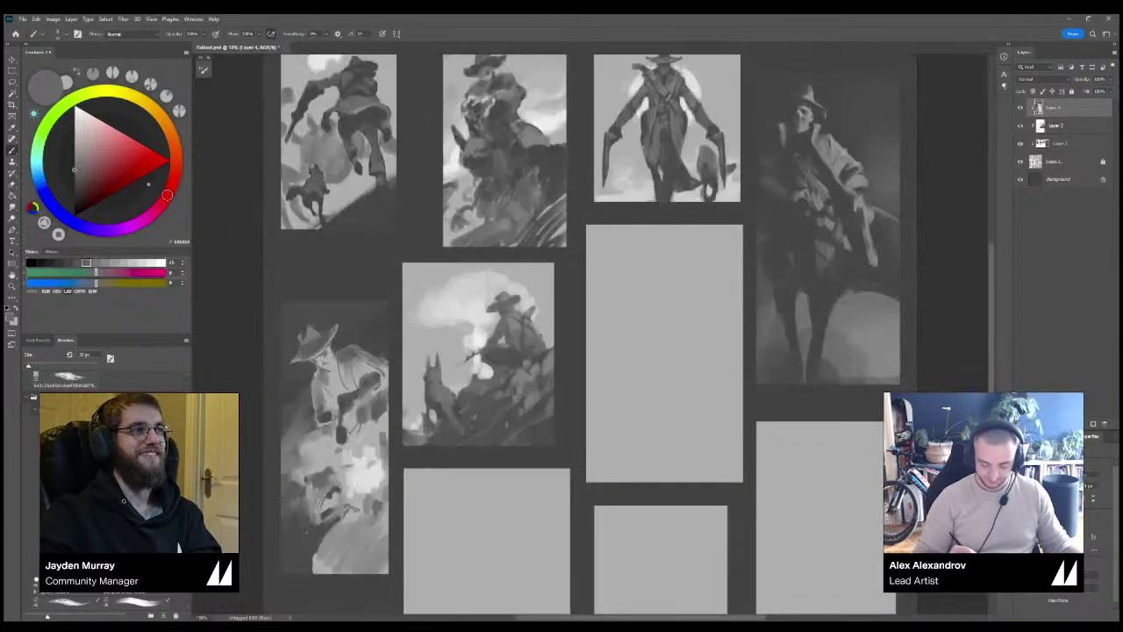
pyautogui.click(75, 118)
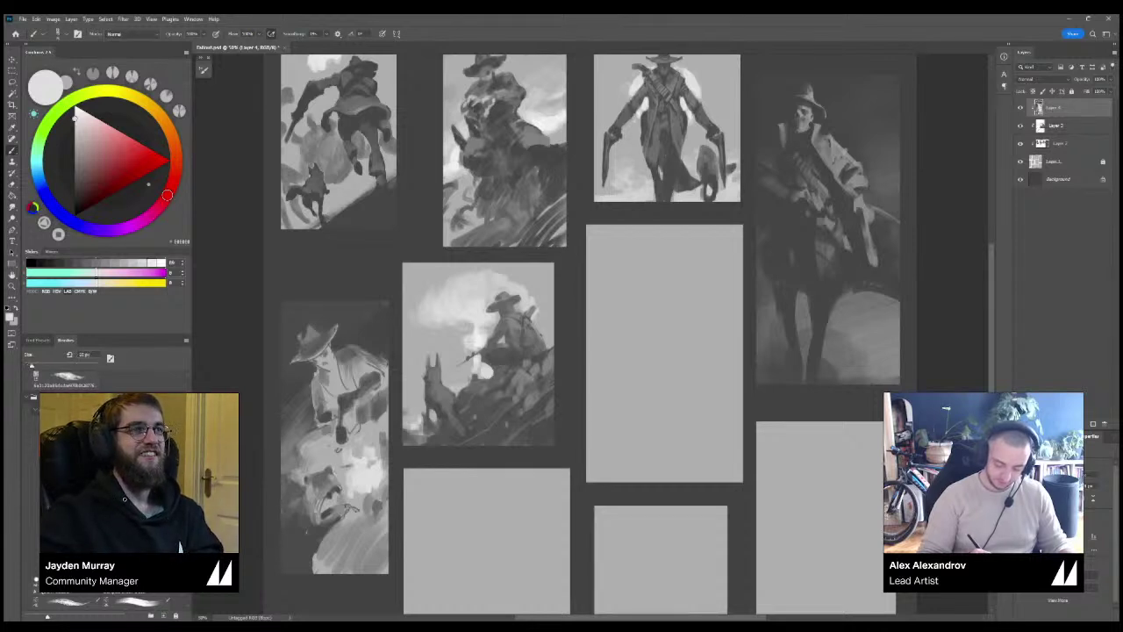
pyautogui.click(75, 141)
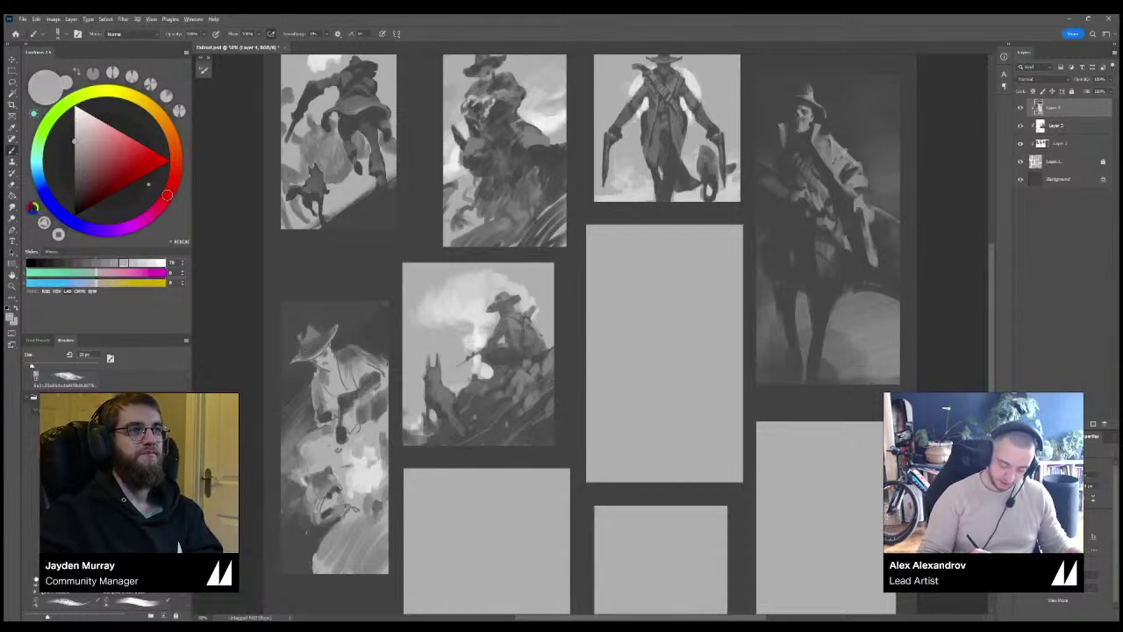
pyautogui.keyDown('alt'); pyautogui.click(525, 358); pyautogui.keyUp('alt')
pyautogui.keyDown('alt'); pyautogui.click(537, 340); pyautogui.keyUp('alt')
pyautogui.keyDown('alt'); pyautogui.click(525, 358); pyautogui.keyUp('alt')
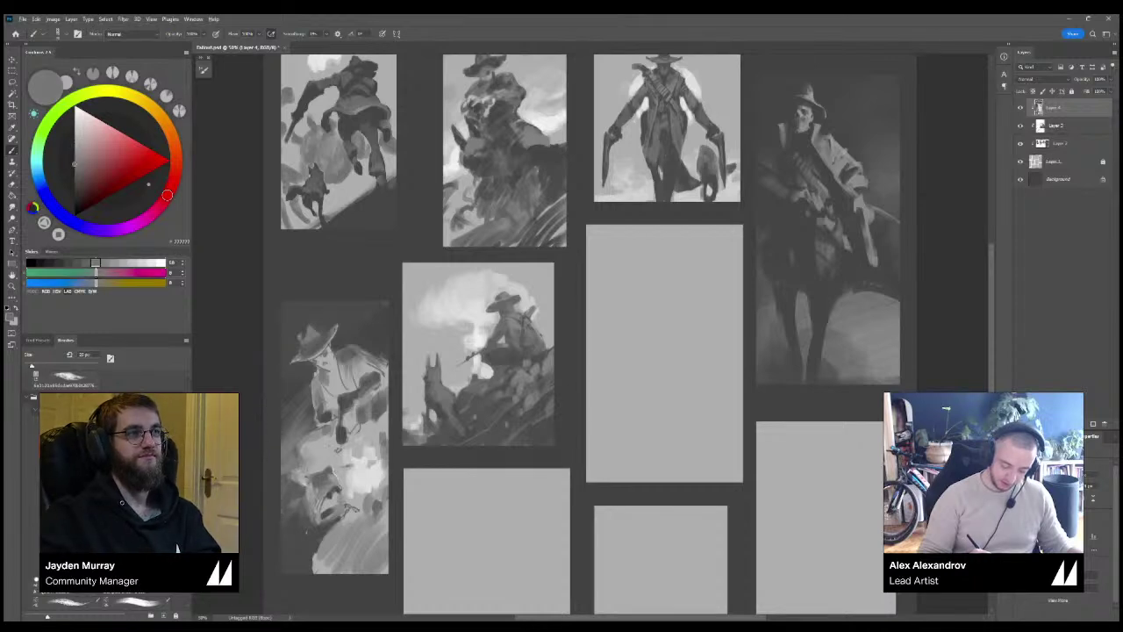
pyautogui.keyDown('alt'); pyautogui.click(525, 358); pyautogui.keyUp('alt')
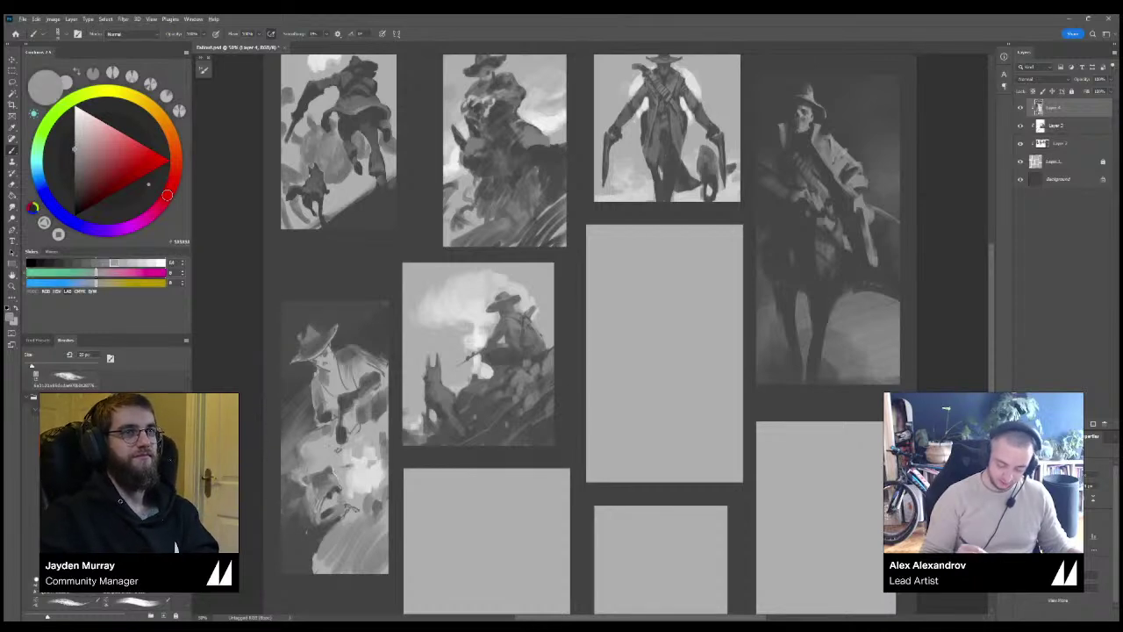
pyautogui.click(85, 262)
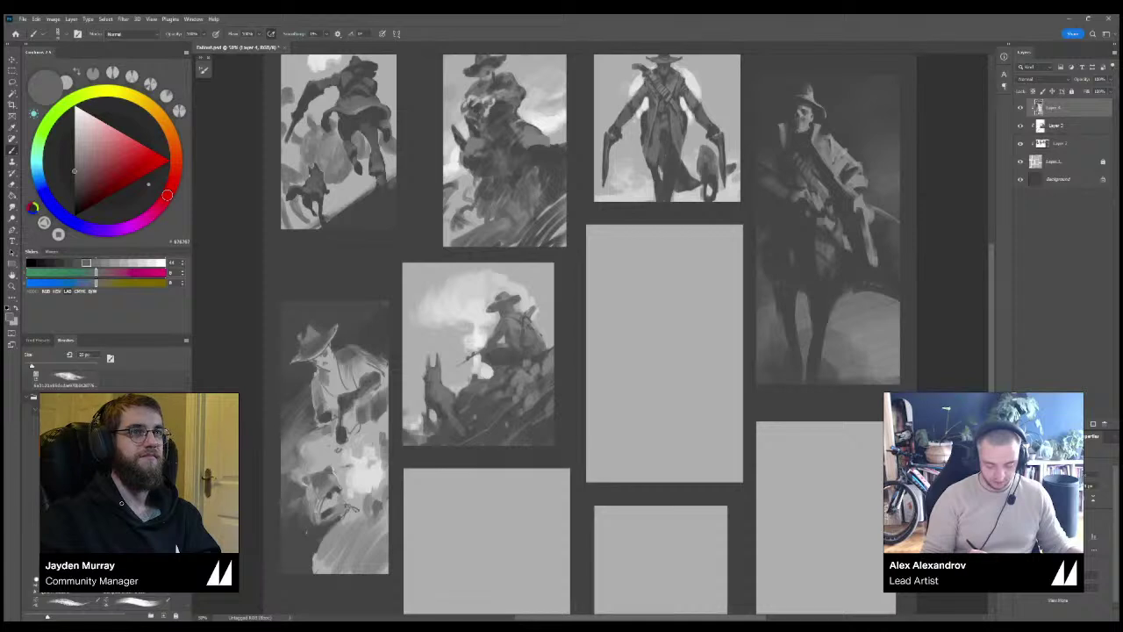
pyautogui.click(68, 262)
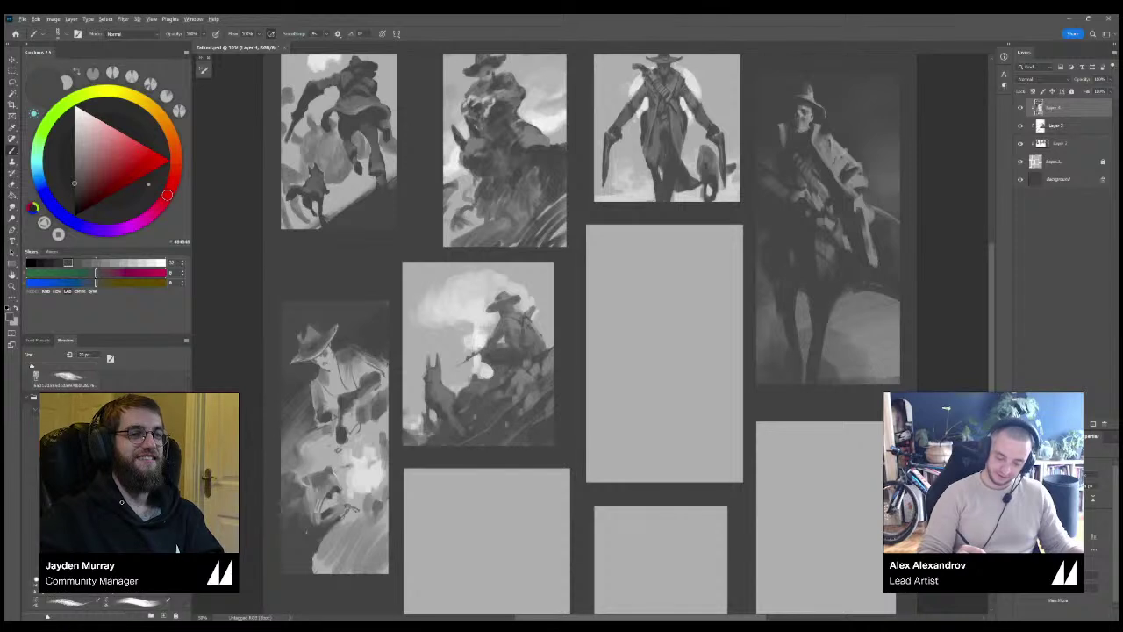
# Paint thin mid-grey strokes across the hatted figure's chest with a much smaller brush.
pyautogui.keyDown('alt'); pyautogui.click(368, 379); pyautogui.keyUp('alt')
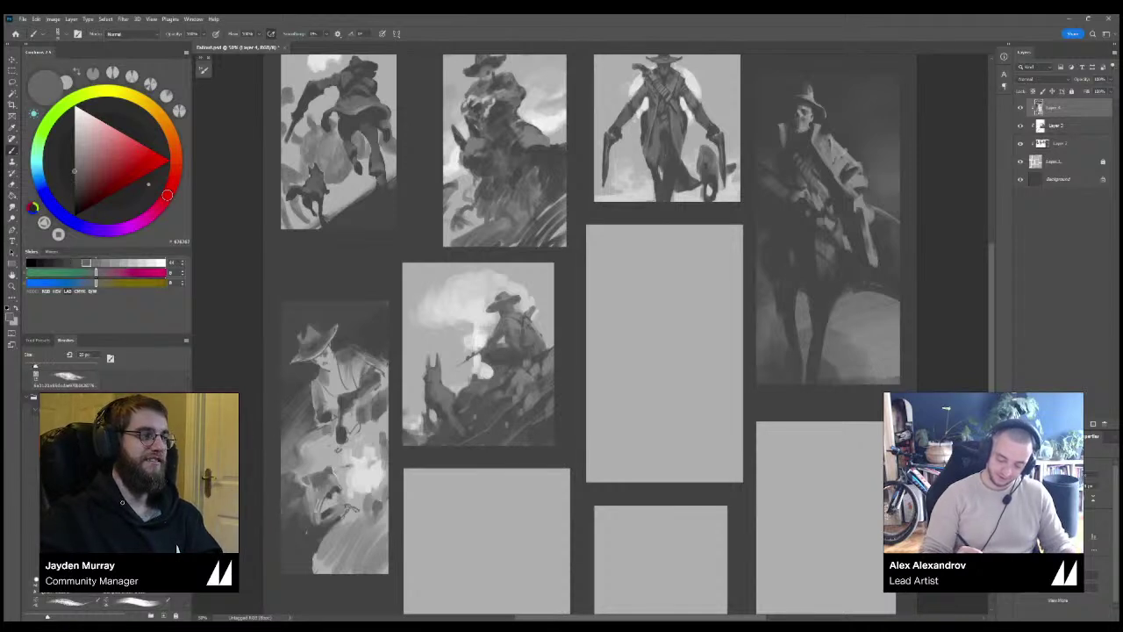
pyautogui.press('[')
pyautogui.press('[')
pyautogui.press('[')
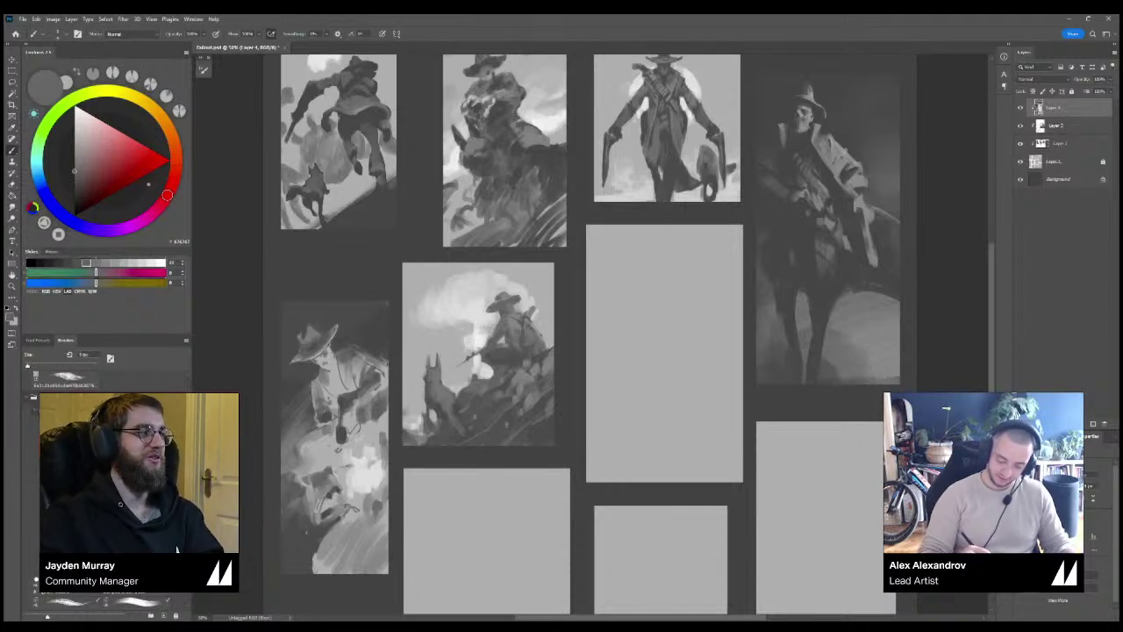
pyautogui.press('[')
pyautogui.moveTo(328, 378); pyautogui.dragTo(341, 387)
# Shade the hatted figure's shirt front and collar with sampled light and mid greys using a larger brush.
pyautogui.press(']')
pyautogui.press(']')
pyautogui.press(']')
pyautogui.press(']')
pyautogui.press(']')
pyautogui.press(']')
pyautogui.press(']')
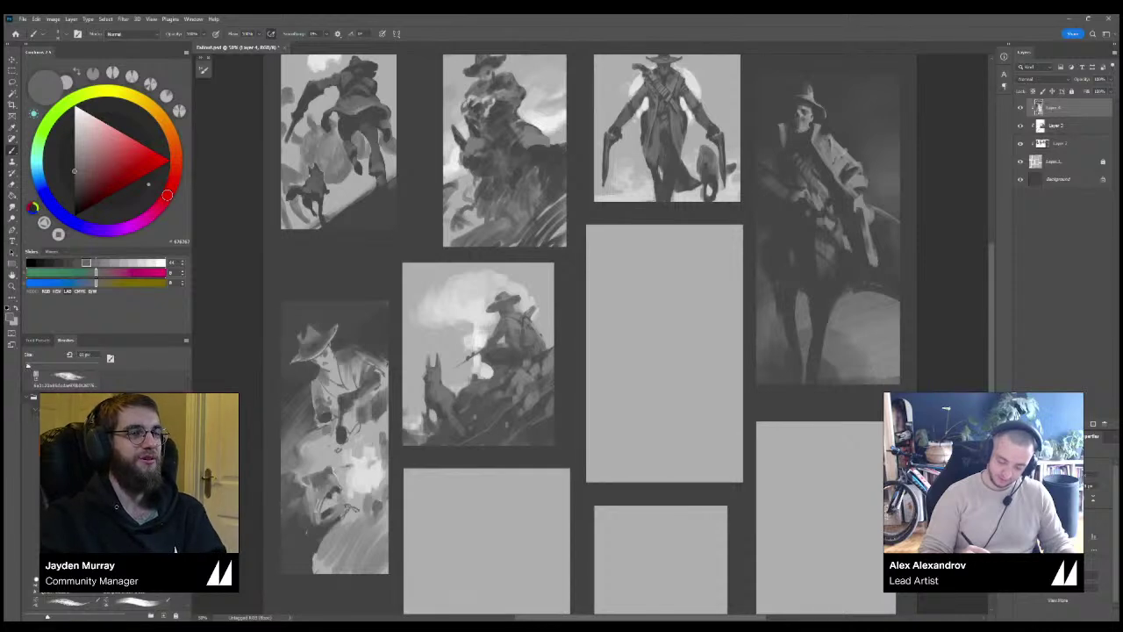
pyautogui.keyDown('alt'); pyautogui.click(332, 386); pyautogui.keyUp('alt')
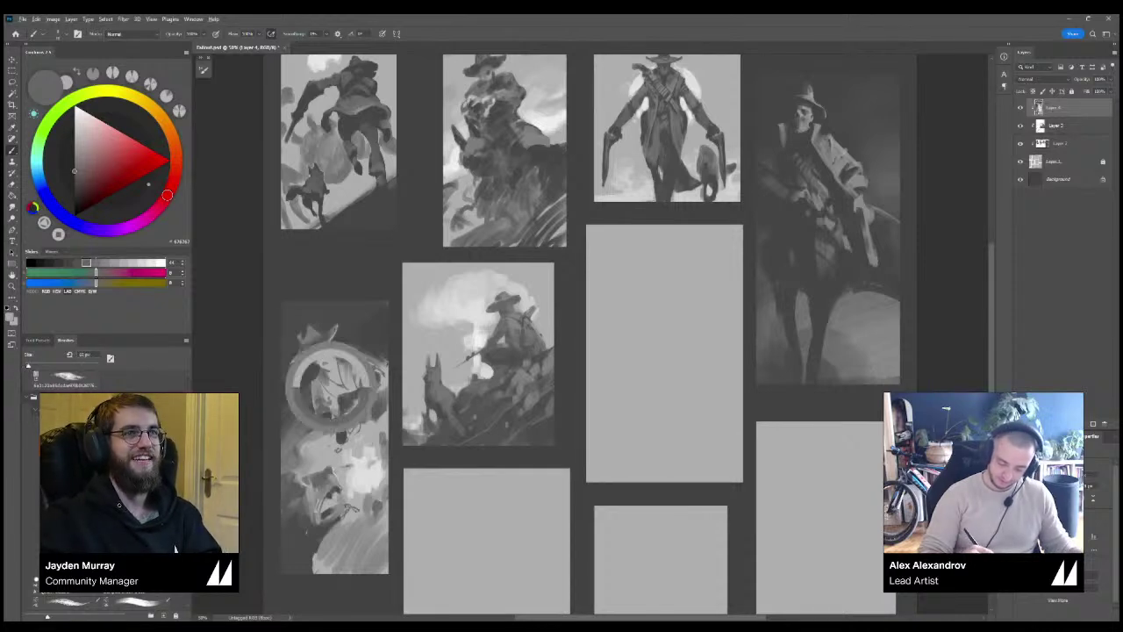
pyautogui.keyDown('alt'); pyautogui.click(322, 377); pyautogui.keyUp('alt')
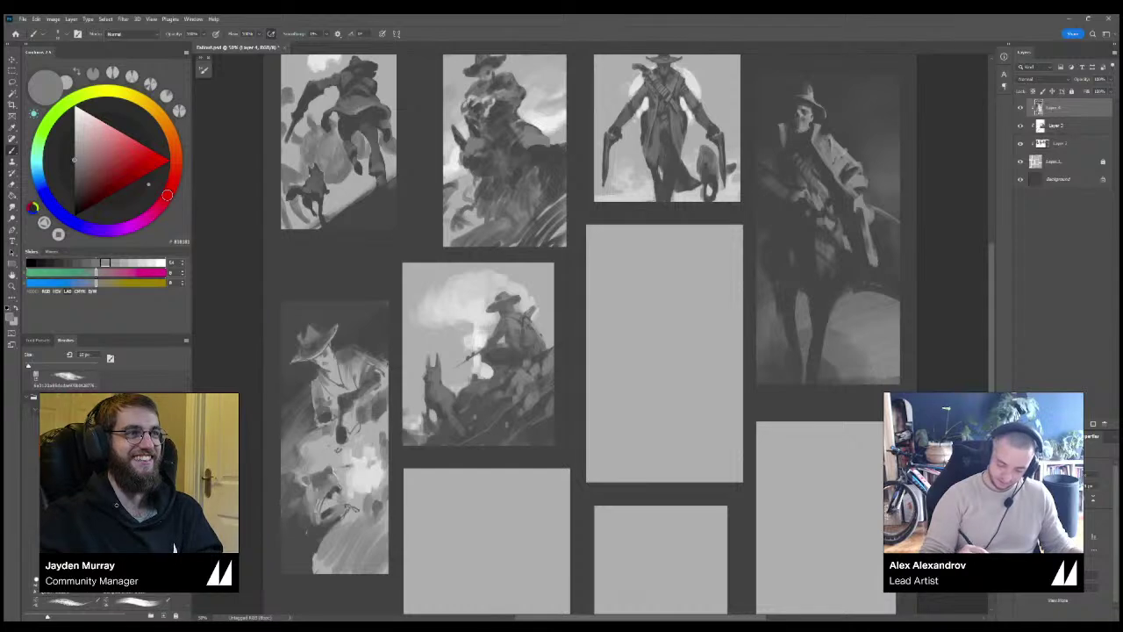
pyautogui.keyDown('alt'); pyautogui.click(326, 384); pyautogui.keyUp('alt')
pyautogui.moveTo(341, 377); pyautogui.dragTo(347, 382)
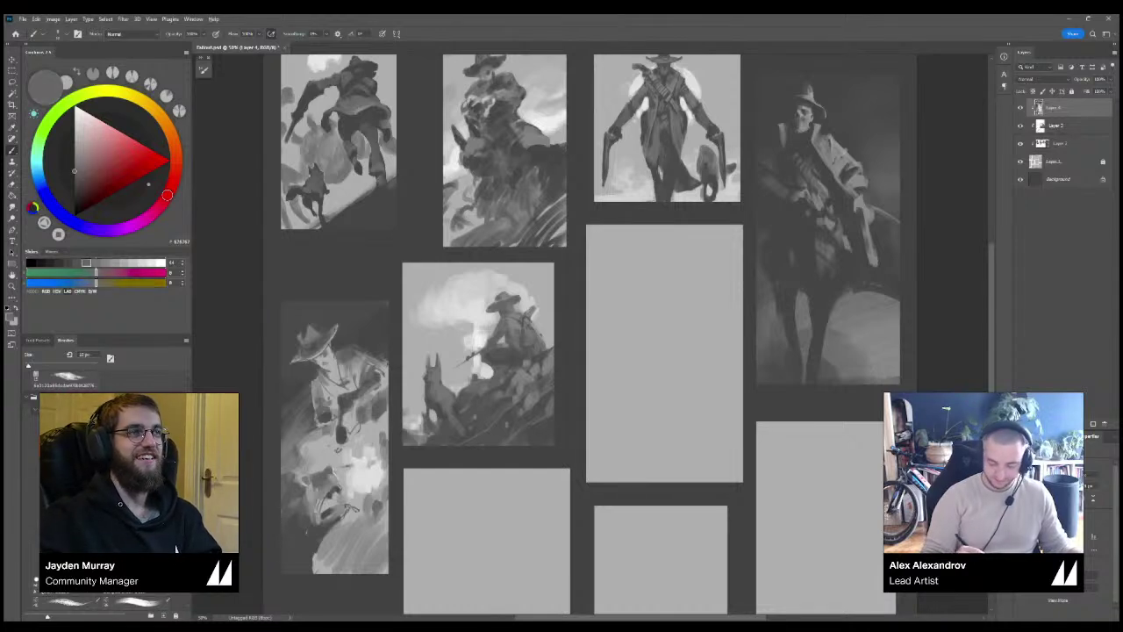
# Deepen the shadows around the hatted figure's shoulder and jacket with sampled dark grey and an enlarged brush.
pyautogui.keyDown('alt'); pyautogui.click(345, 382); pyautogui.keyUp('alt')
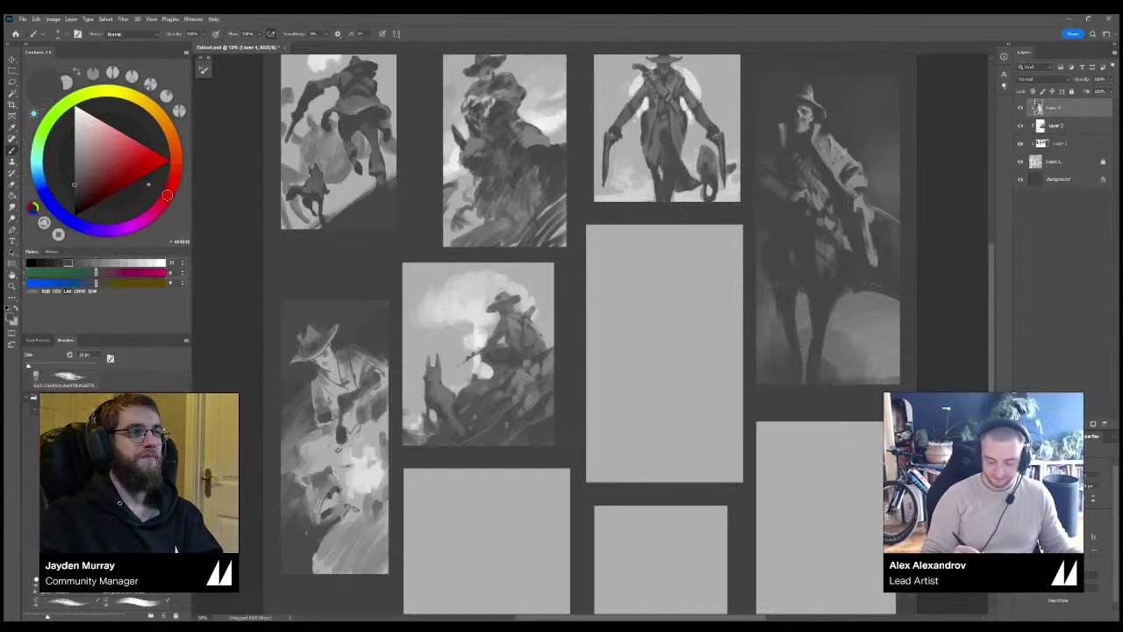
pyautogui.hotkey('ctrl', '-')
pyautogui.hotkey('ctrl', '-')
pyautogui.hotkey('ctrl', '+')
pyautogui.hotkey('ctrl', '+')
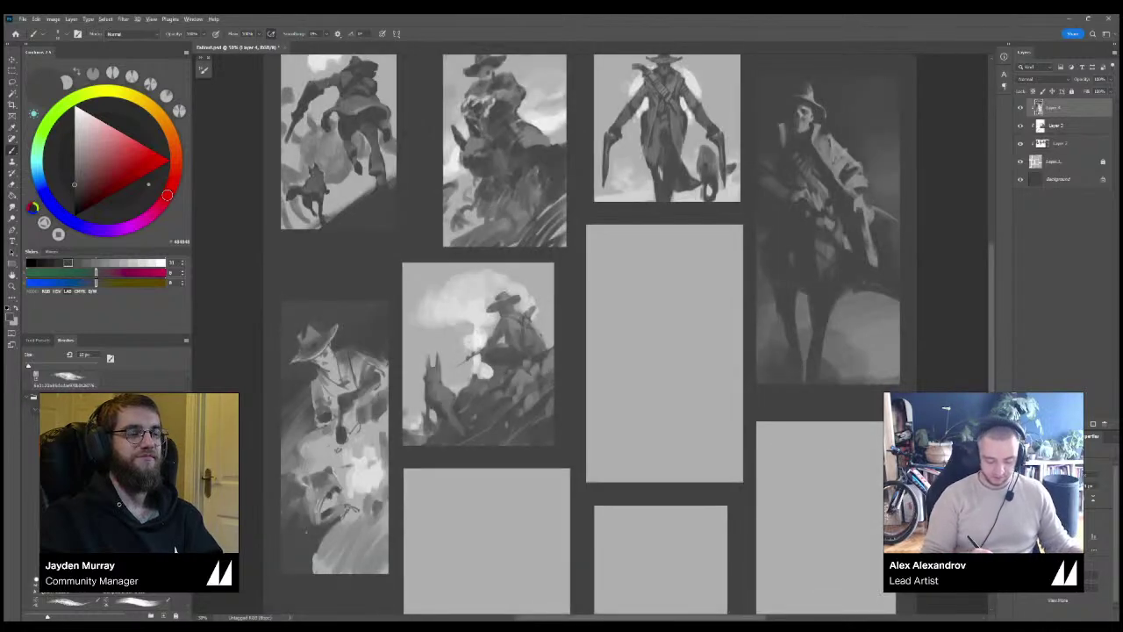
pyautogui.press(']')
pyautogui.press(']')
pyautogui.press(']')
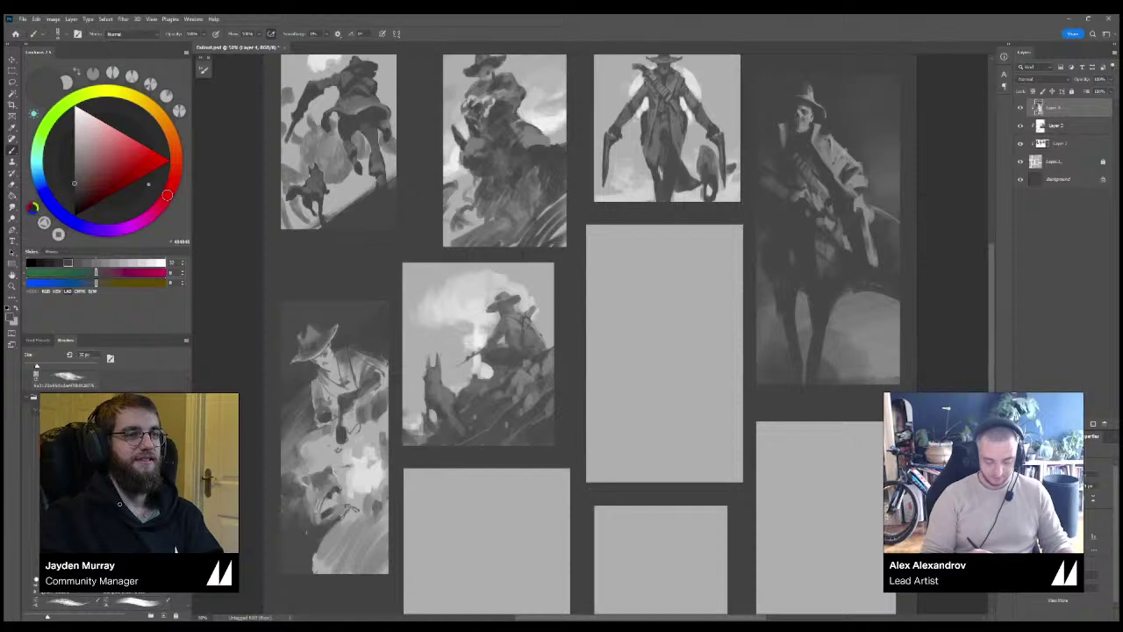
# Save the thumbnail sheet document.
pyautogui.hotkey('ctrl', '-')
pyautogui.hotkey('ctrl', '+')
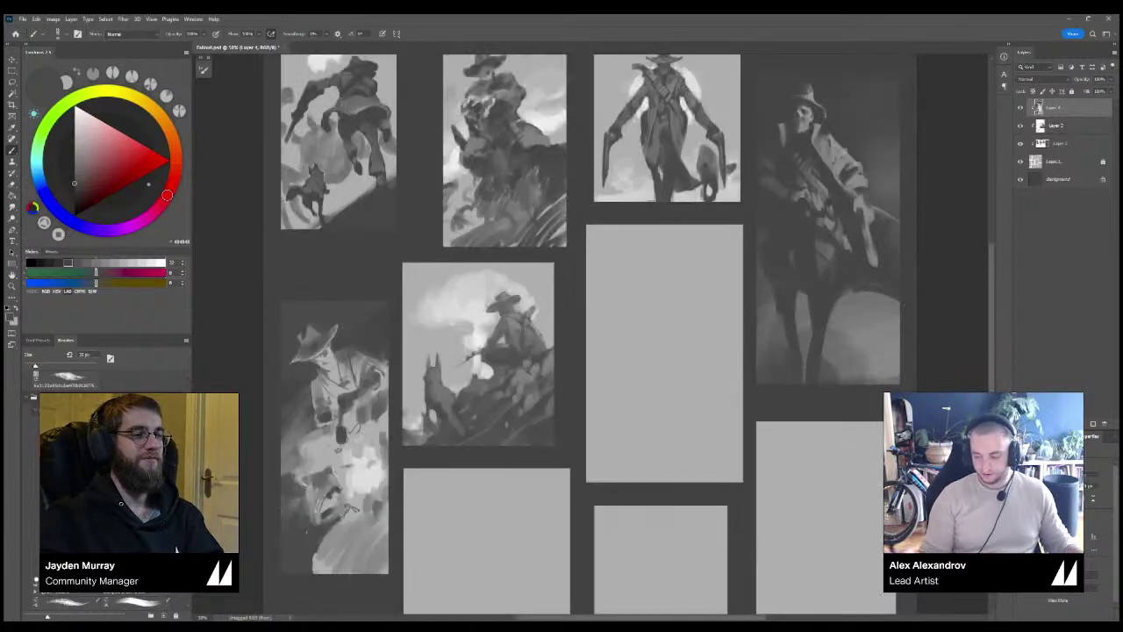
pyautogui.moveTo(596, 334); pyautogui.dragTo(527, 367)
pyautogui.hotkey('ctrl', 's')
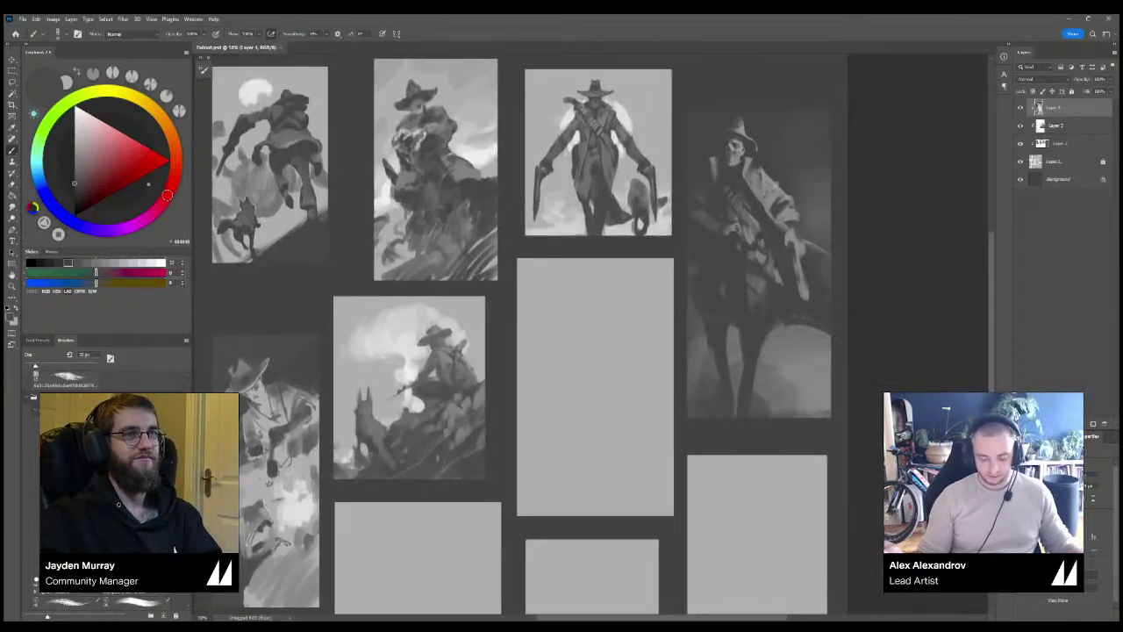
# Review the painted thumbnails and the remaining blank frames across the whole sheet.
pyautogui.hotkey('ctrl', '-')
pyautogui.hotkey('ctrl', '+')
pyautogui.hscroll(3, 553, 333)
pyautogui.scroll(1, 552, 333)
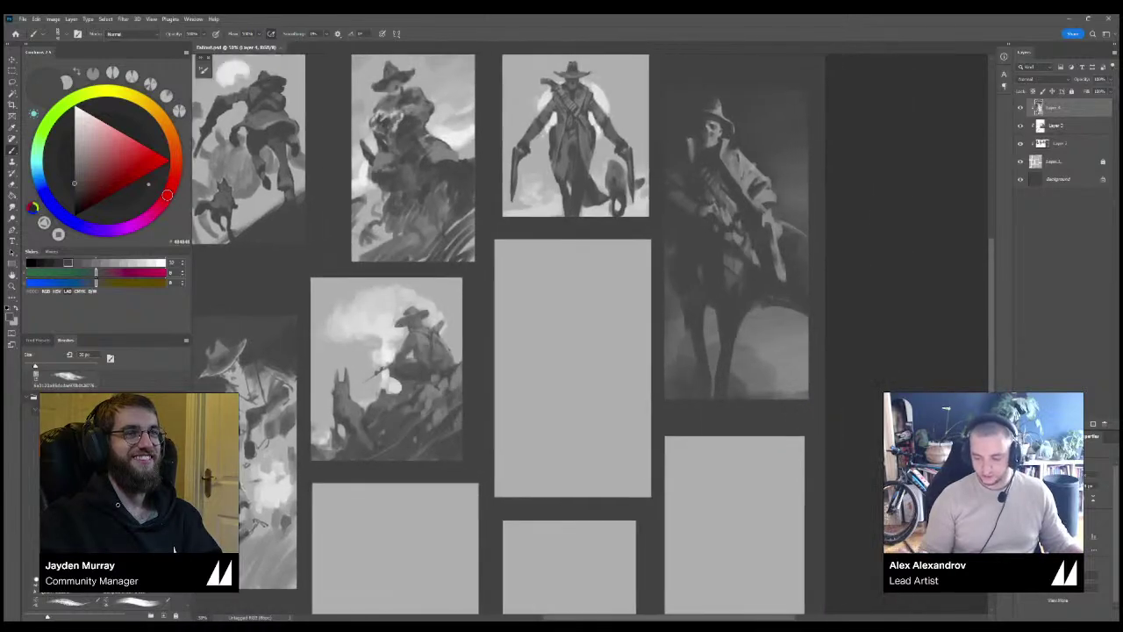
pyautogui.hscroll(-3, 552, 333)
pyautogui.scroll(-1, 552, 333)
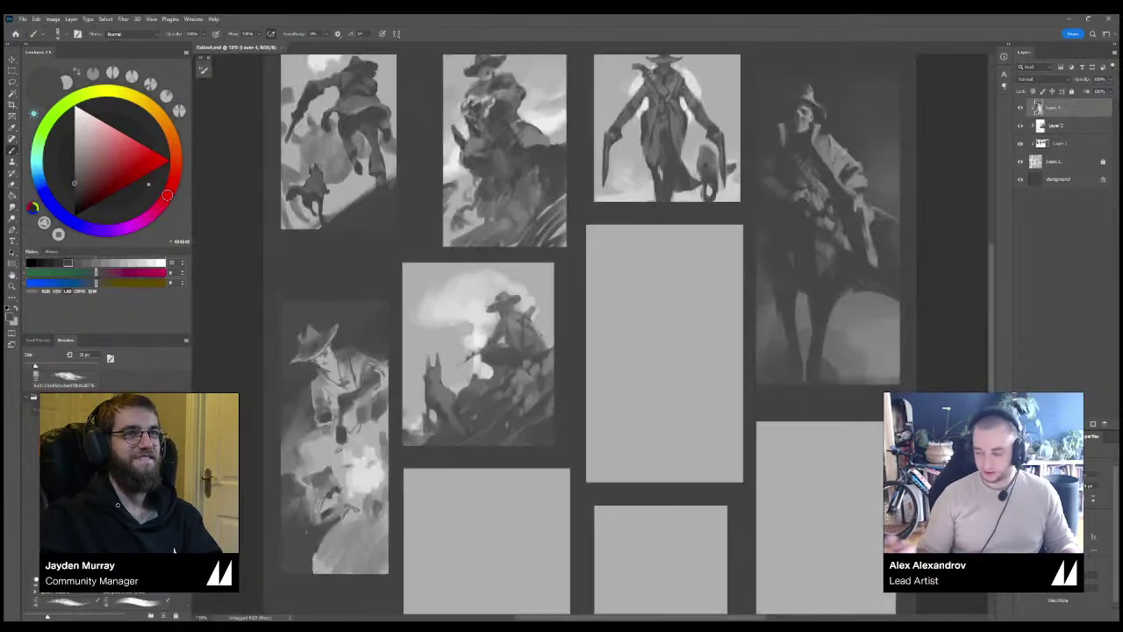
pyautogui.hotkey('ctrl', '-')
pyautogui.moveTo(578, 386); pyautogui.dragTo(601, 289)
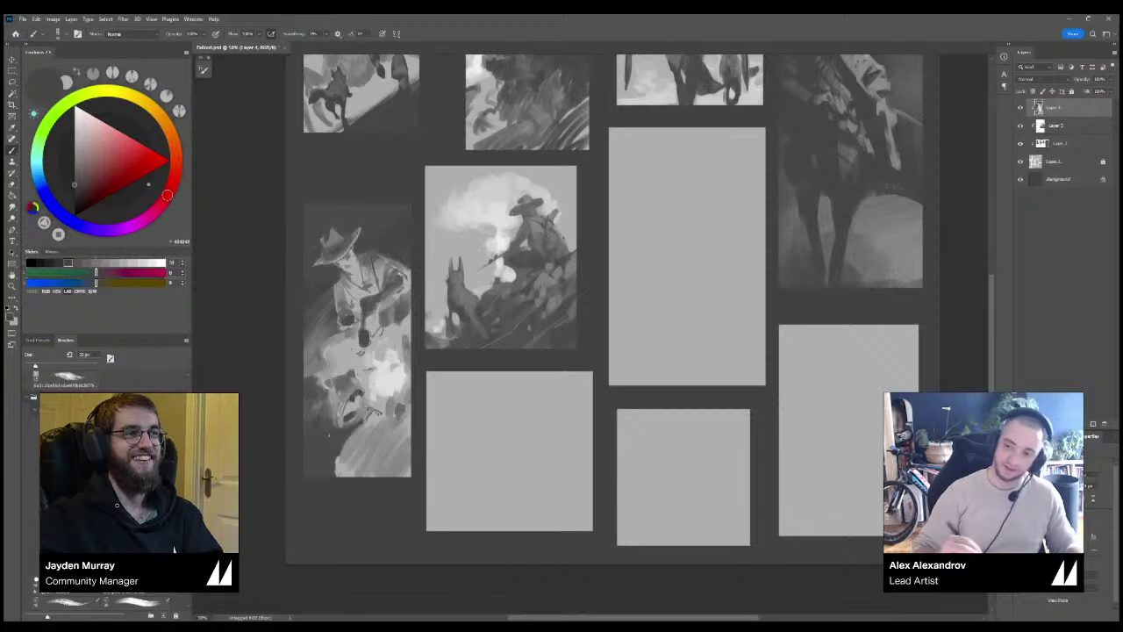
pyautogui.hotkey('ctrl', '+')
pyautogui.hotkey('ctrl', '-')
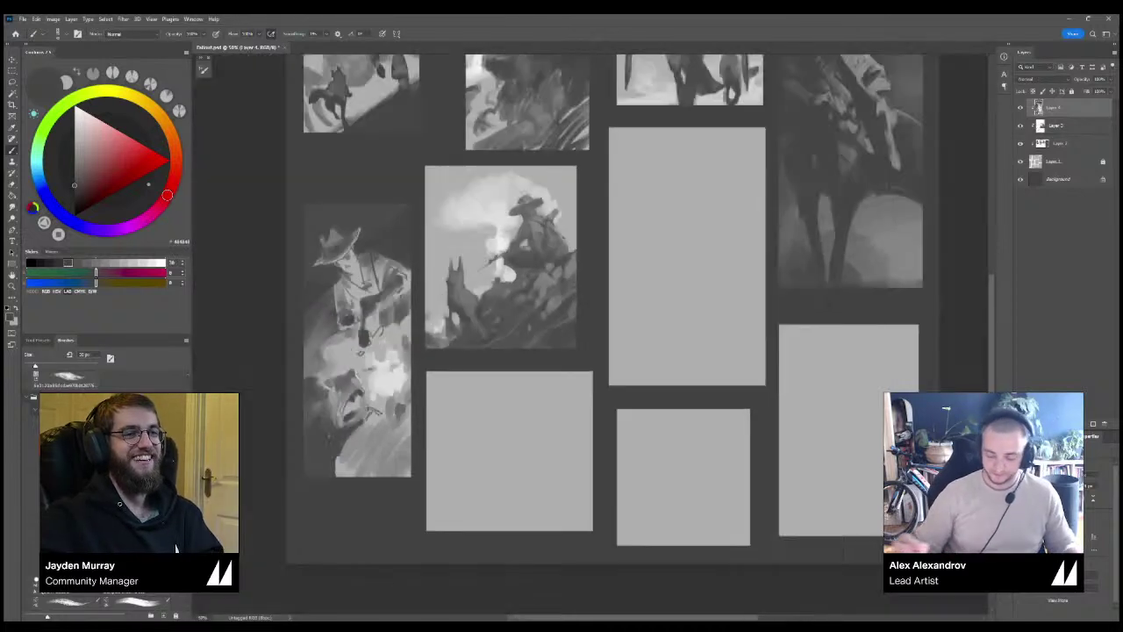
pyautogui.moveTo(614, 316); pyautogui.dragTo(536, 346)
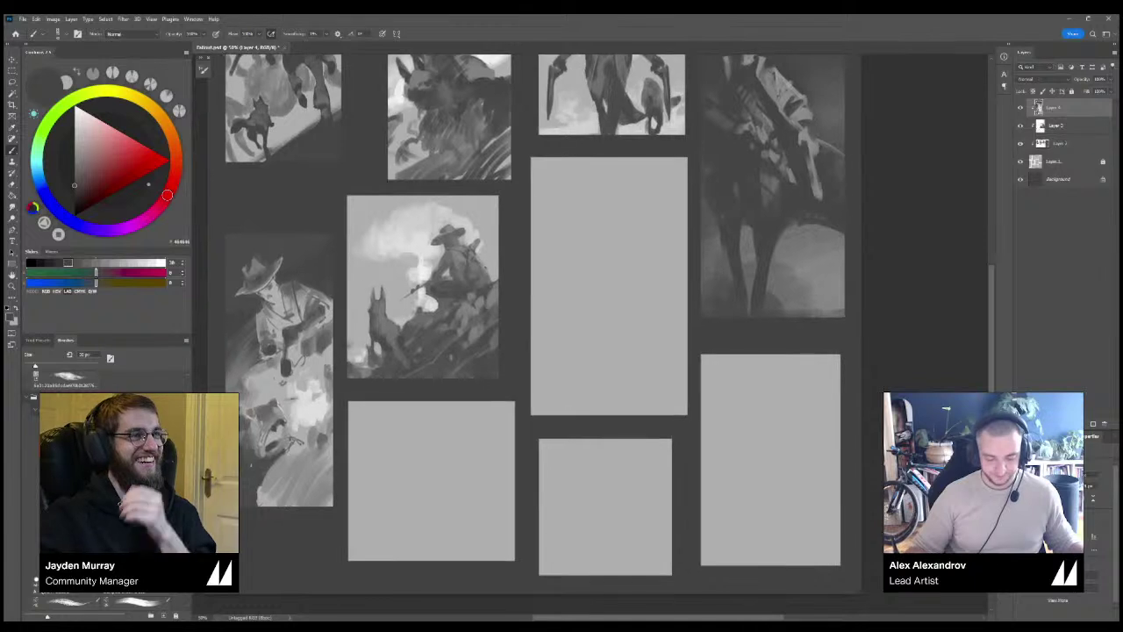
# Repaint the tall-frame figure's face below the hat brim with sampled light and mid greys and a reduced brush.
pyautogui.hotkey('ctrl', '+')
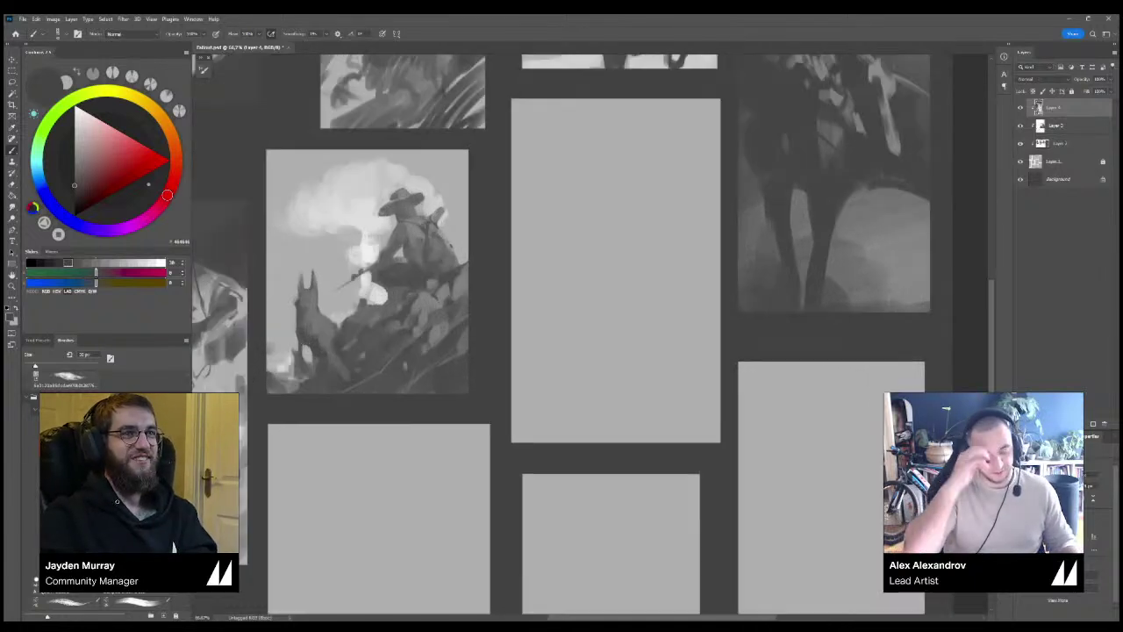
pyautogui.moveTo(421, 280); pyautogui.dragTo(630, 326)
pyautogui.keyDown('alt'); pyautogui.click(517, 294); pyautogui.keyUp('alt')
pyautogui.press('[')
pyautogui.press('[')
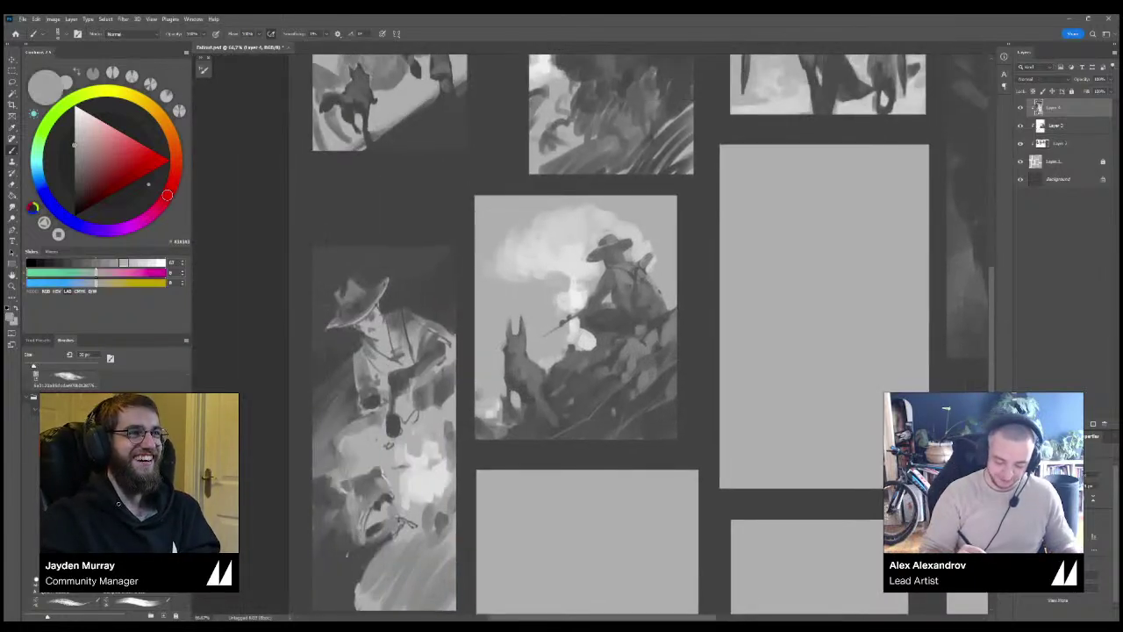
pyautogui.keyDown('alt'); pyautogui.click(355, 328); pyautogui.keyUp('alt')
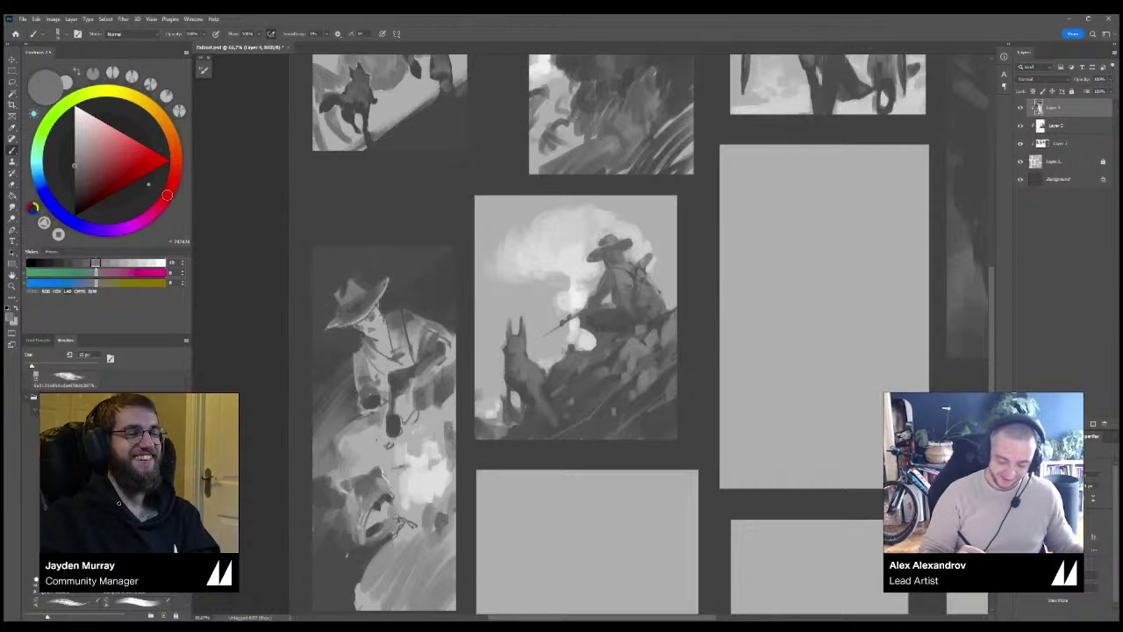
pyautogui.keyDown('alt'); pyautogui.click(376, 332); pyautogui.keyUp('alt')
# Add fine light and mid-grey details to the tall-frame figure's face and neck with a small brush.
pyautogui.press(']')
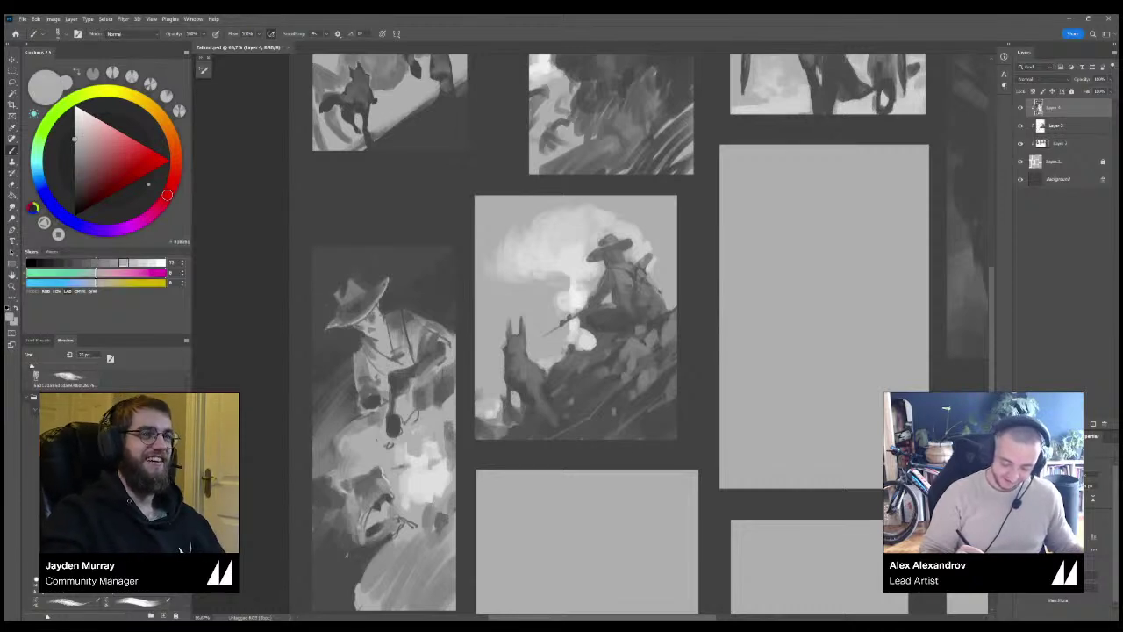
pyautogui.keyDown('alt'); pyautogui.click(356, 328); pyautogui.keyUp('alt')
pyautogui.keyDown('alt'); pyautogui.click(379, 333); pyautogui.keyUp('alt')
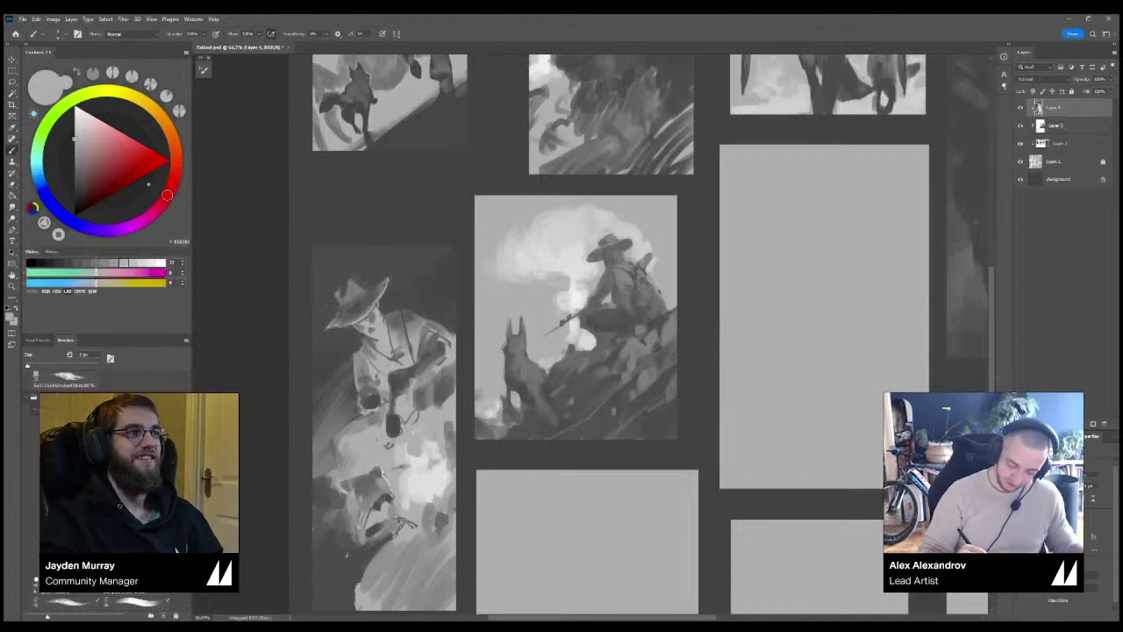
pyautogui.keyDown('alt'); pyautogui.click(375, 332); pyautogui.keyUp('alt')
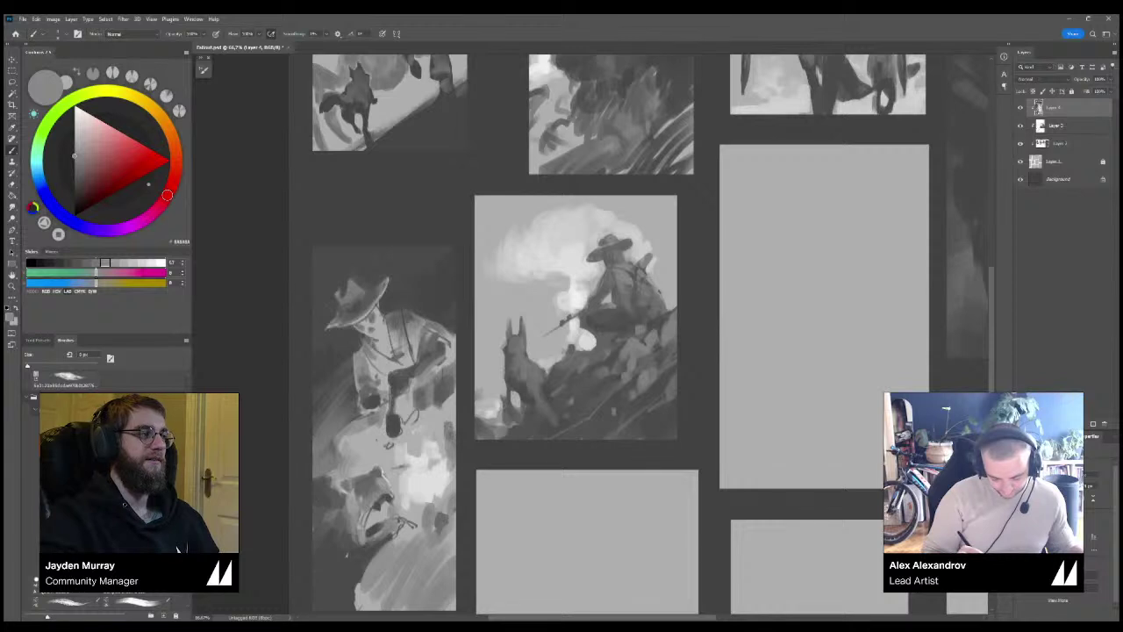
pyautogui.keyDown('alt'); pyautogui.click(427, 479); pyautogui.keyUp('alt')
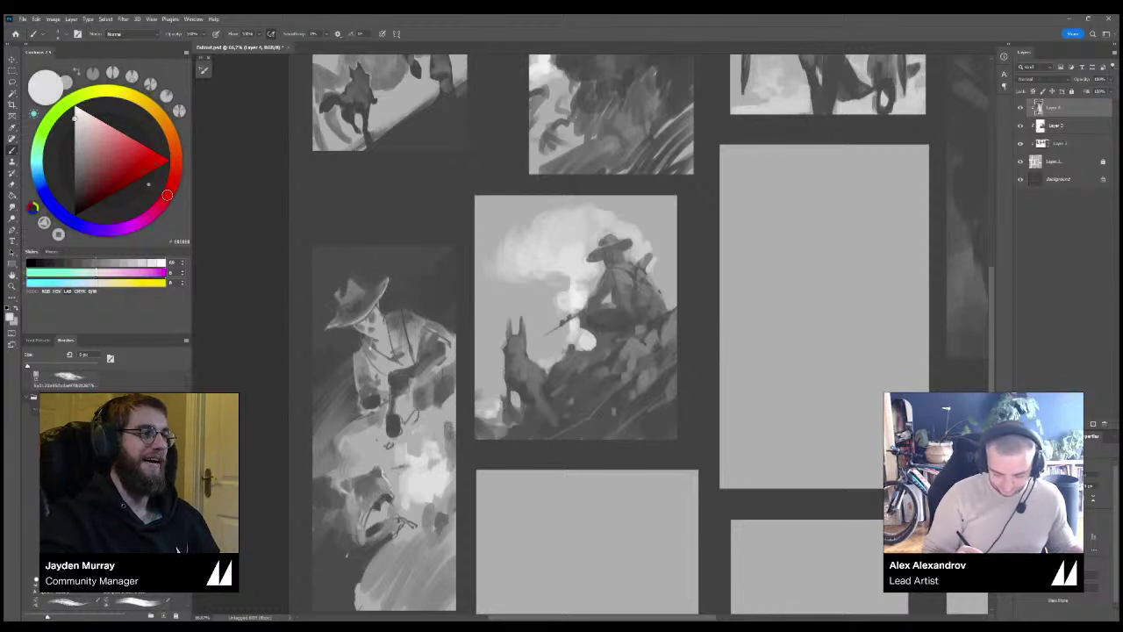
pyautogui.keyDown('alt'); pyautogui.click(371, 332); pyautogui.keyUp('alt')
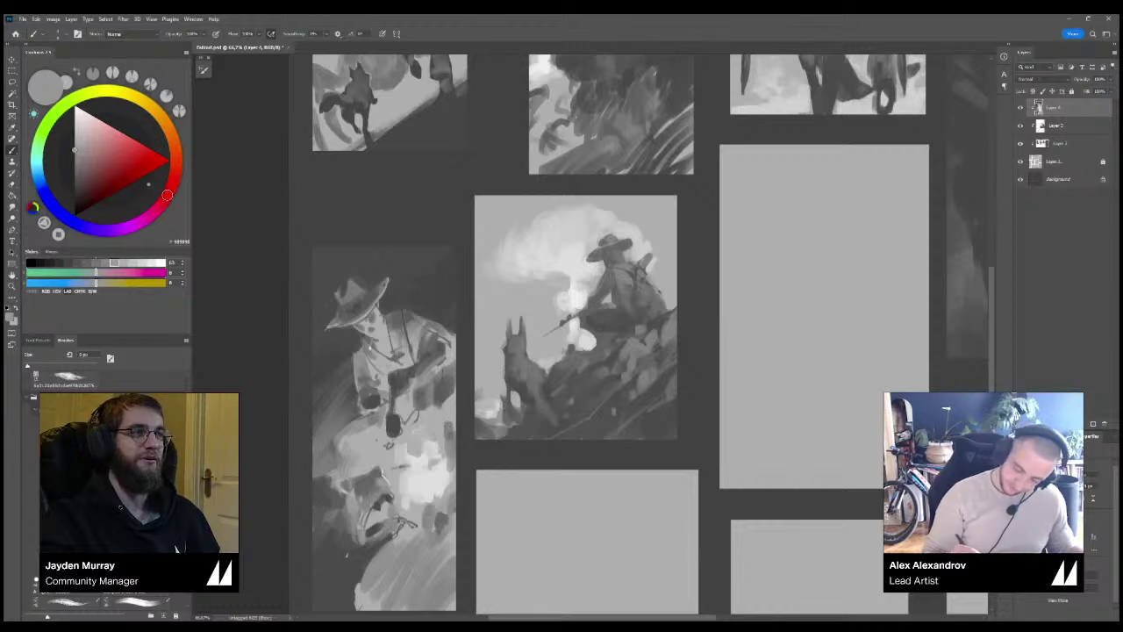
# Paint thin dark-grey finger strokes on the tall-frame figure's hanging hand and darken its forearm, adjusting the small brush size.
pyautogui.press('x')
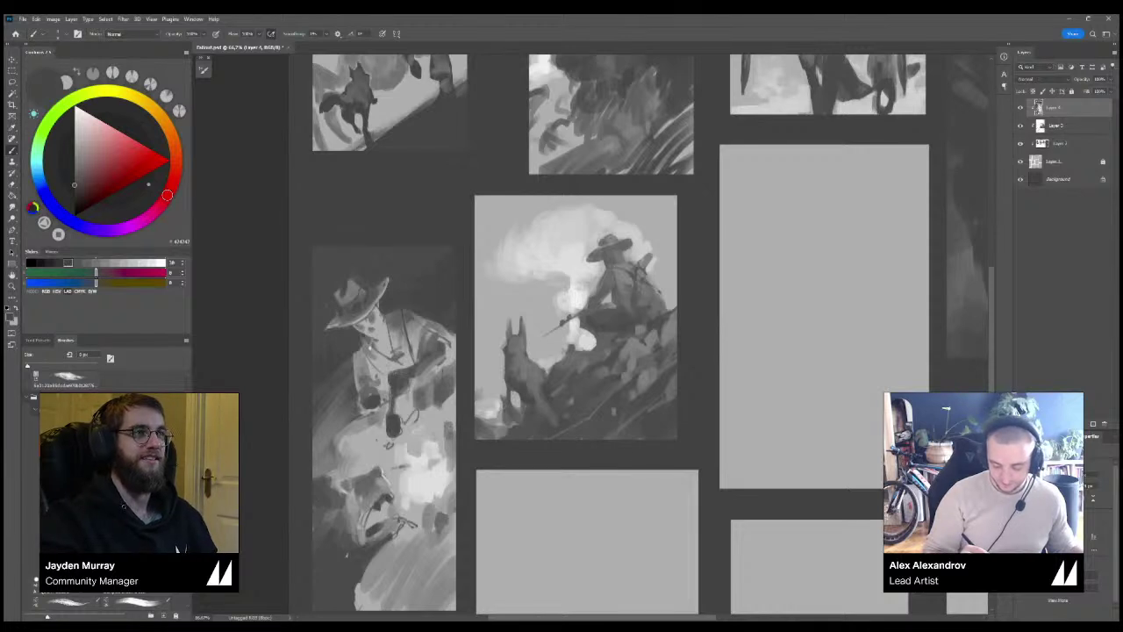
pyautogui.hotkey('ctrl', '-')
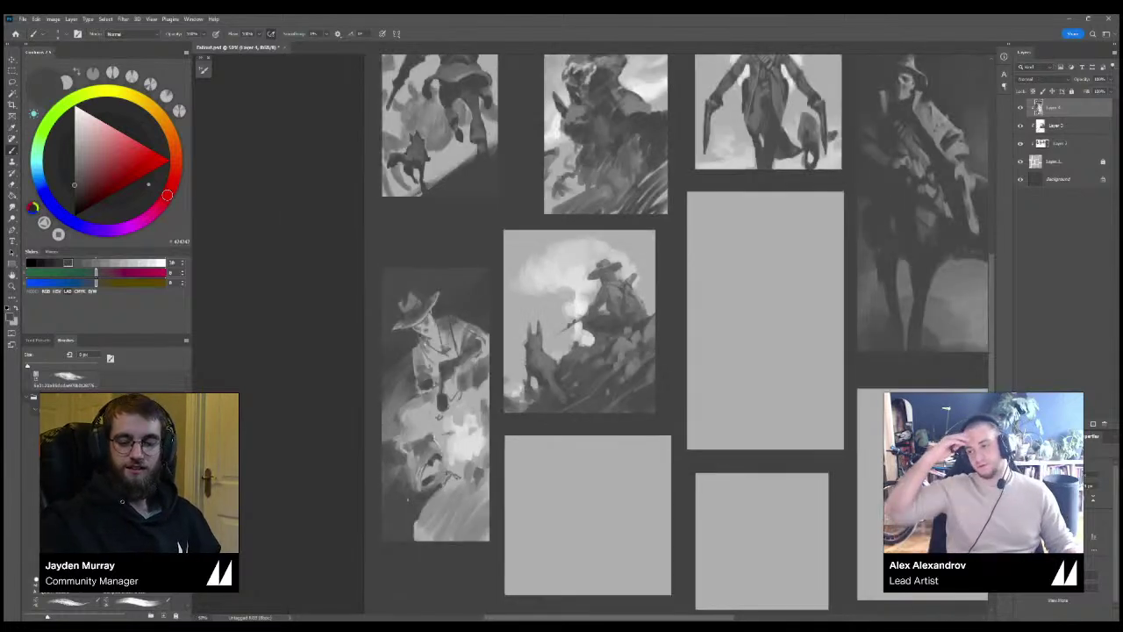
pyautogui.hotkey('ctrl', '+')
pyautogui.moveTo(435, 338); pyautogui.dragTo(430, 351)
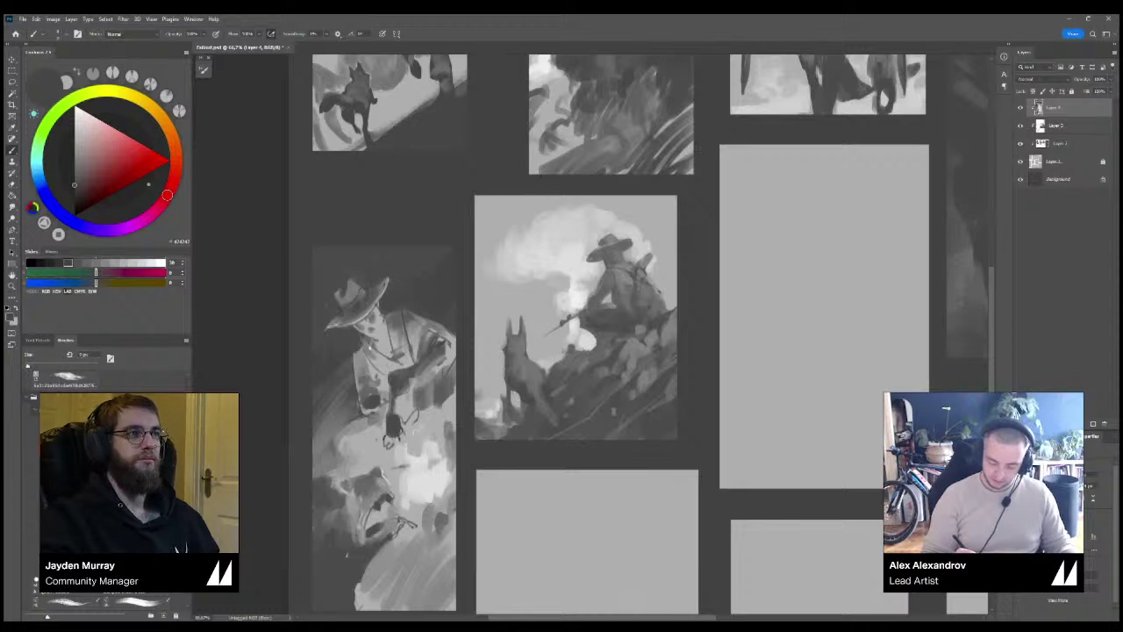
pyautogui.press(']')
pyautogui.press(']')
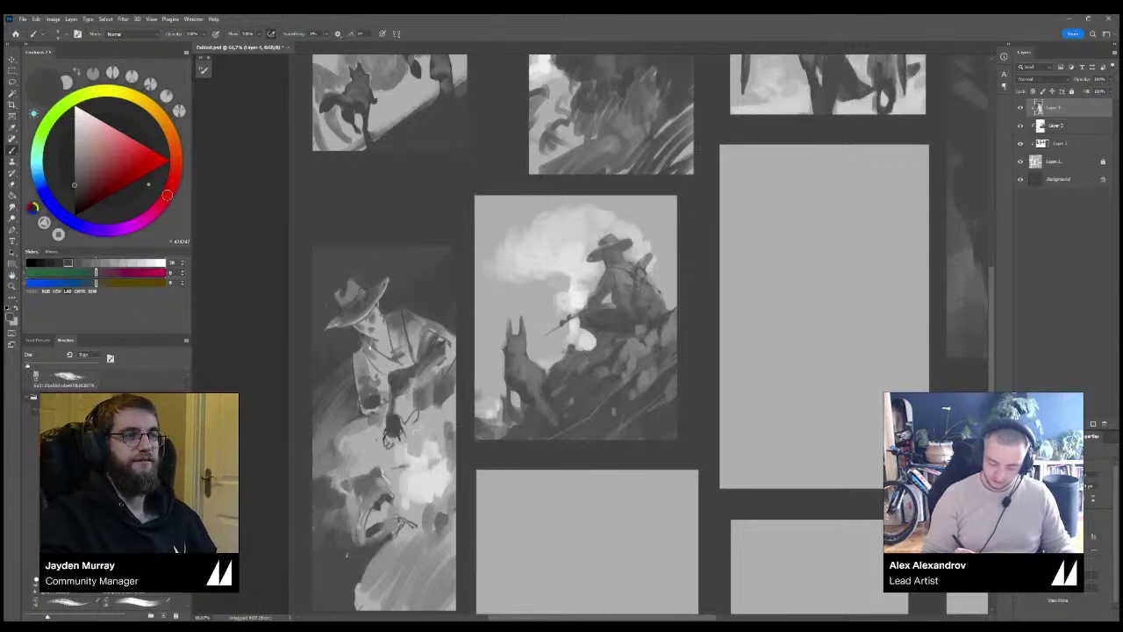
pyautogui.press('[')
pyautogui.press('[')
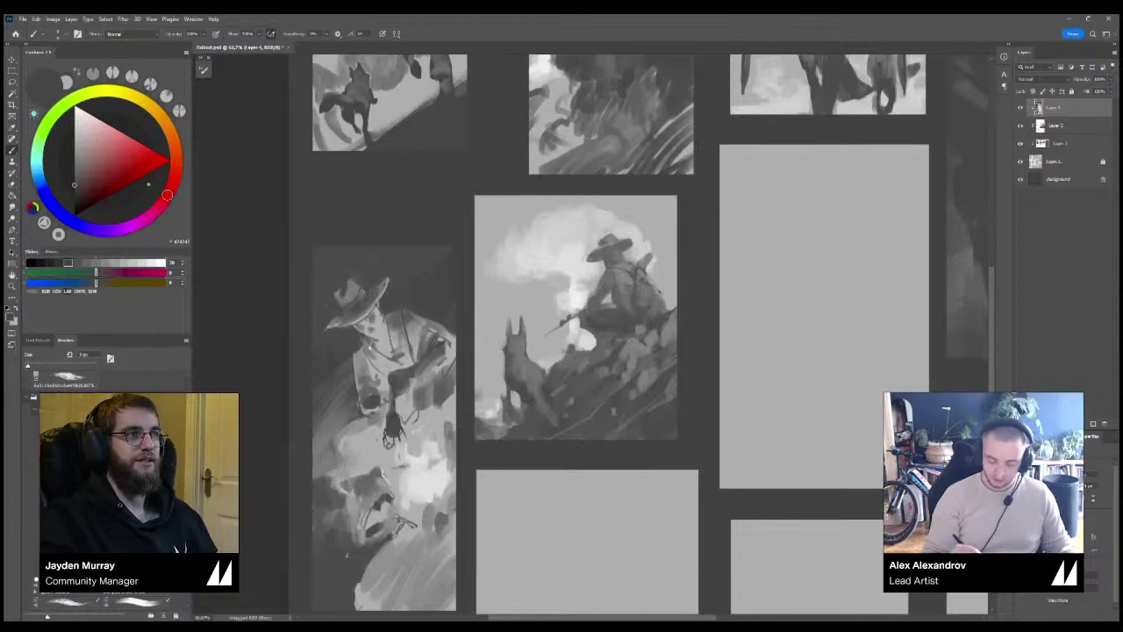
pyautogui.press(']')
pyautogui.press(']')
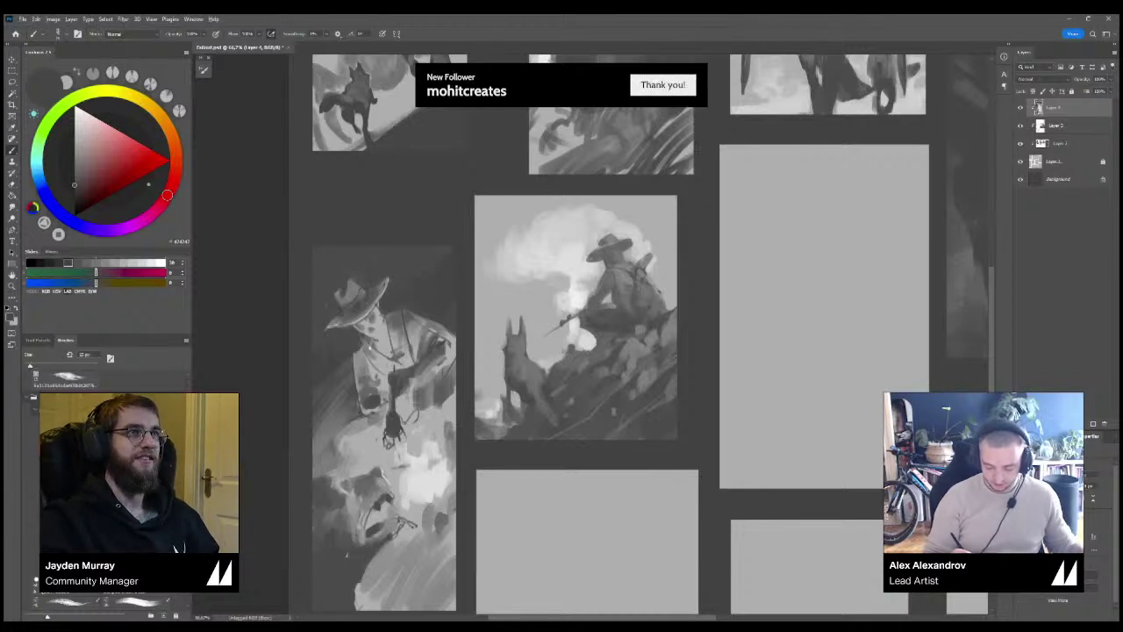
# Paint sampled light greys around the tall-frame figure's bent sleeve and wrist with an enlarged brush.
pyautogui.keyDown('alt'); pyautogui.click(413, 464); pyautogui.keyUp('alt')
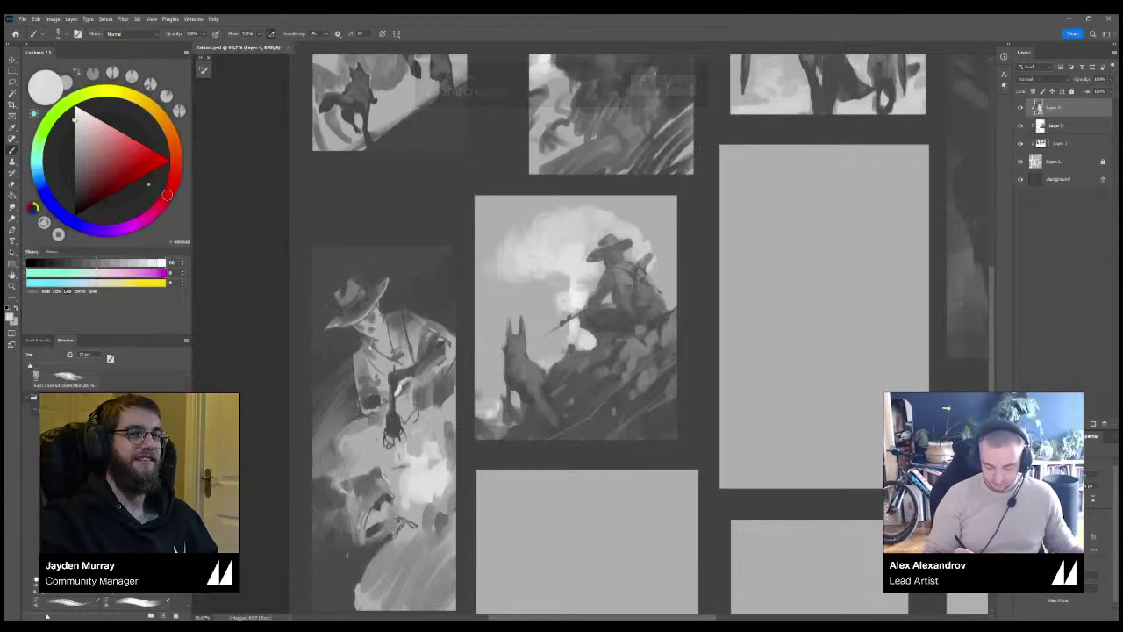
pyautogui.press(']')
pyautogui.press(']')
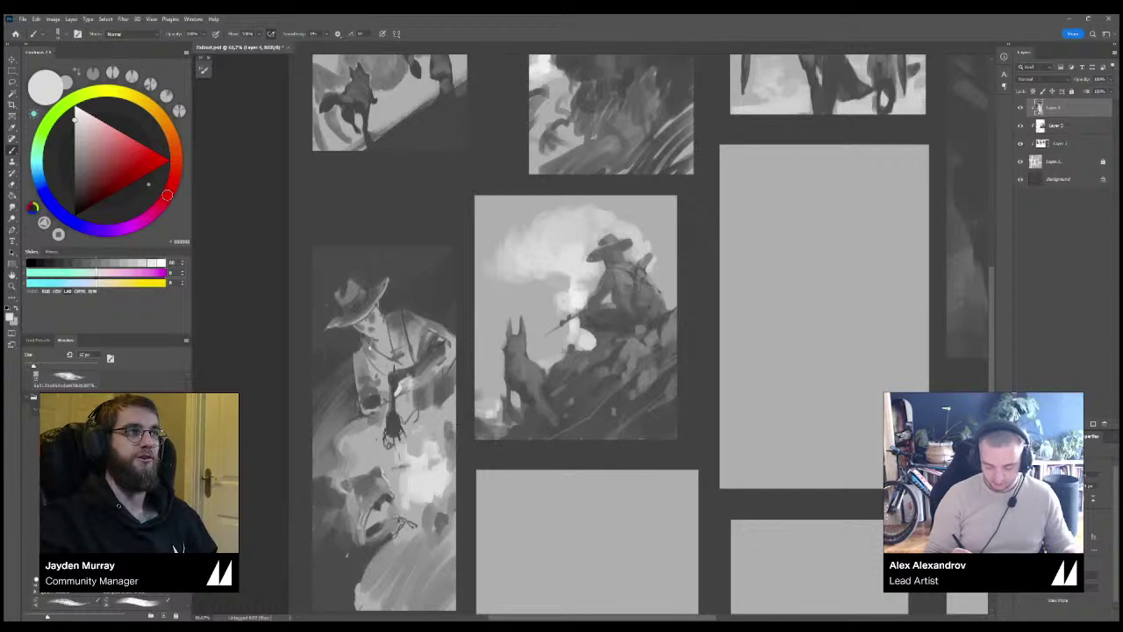
pyautogui.press(']')
pyautogui.press(']')
pyautogui.press(']')
pyautogui.moveTo(418, 372); pyautogui.dragTo(431, 388)
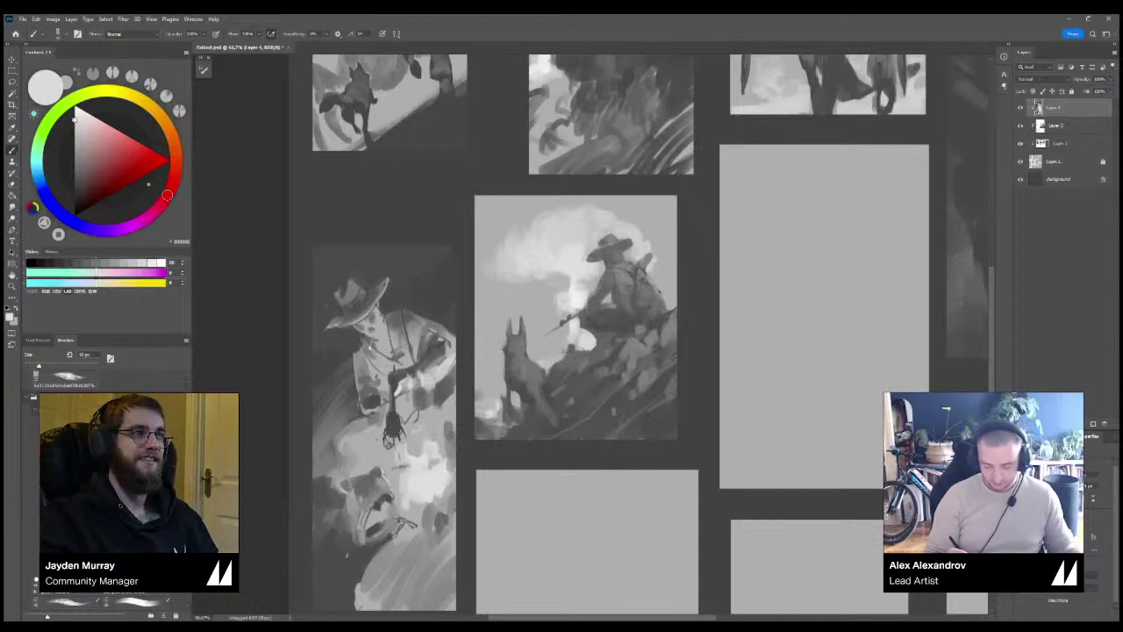
pyautogui.keyDown('alt'); pyautogui.click(437, 363); pyautogui.keyUp('alt')
pyautogui.keyDown('alt'); pyautogui.click(421, 378); pyautogui.keyUp('alt')
pyautogui.moveTo(421, 368); pyautogui.dragTo(424, 374)
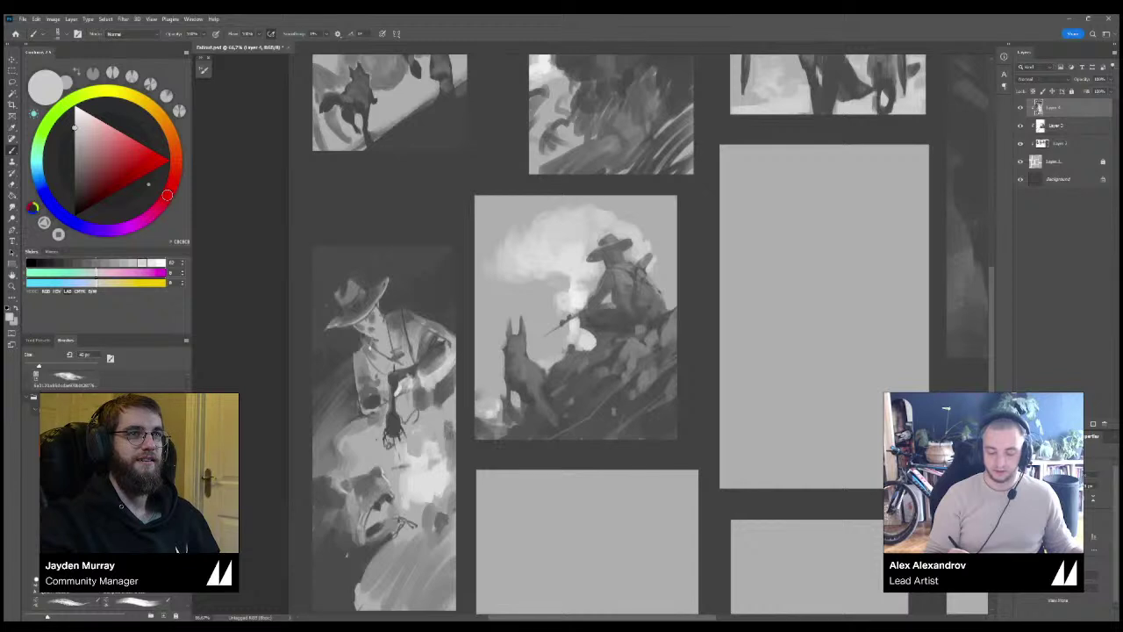
# Refine the tall-frame figure's sleeve and the outer edge of its other arm with sampled dark and mid greys and a smaller brush.
pyautogui.keyDown('alt'); pyautogui.click(407, 372); pyautogui.keyUp('alt')
pyautogui.press('[')
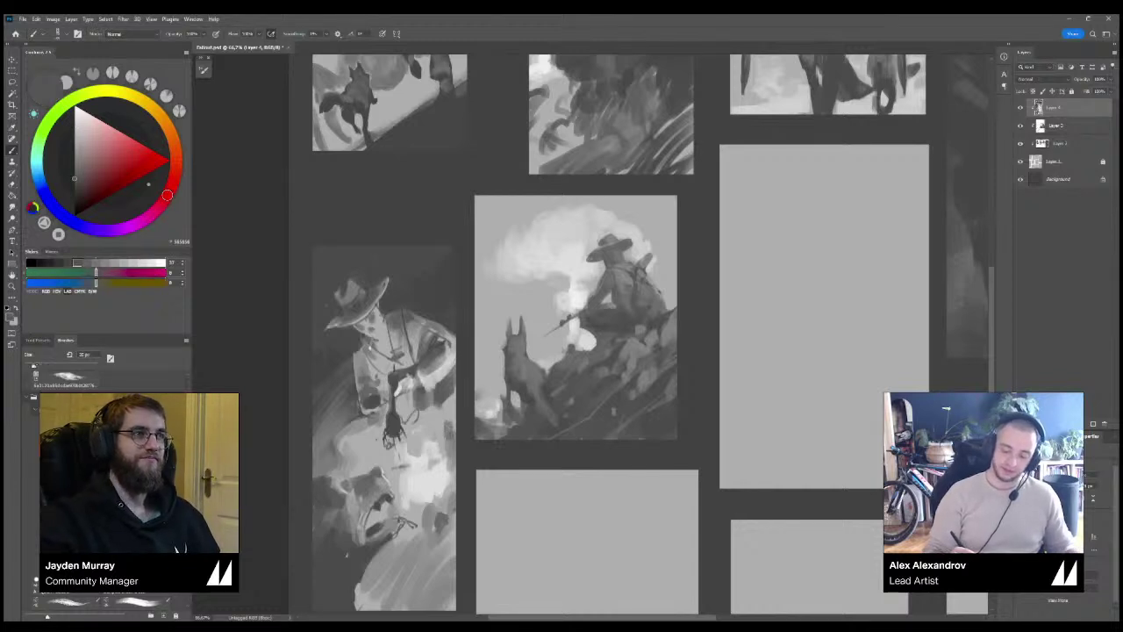
pyautogui.keyDown('alt'); pyautogui.click(405, 397); pyautogui.keyUp('alt')
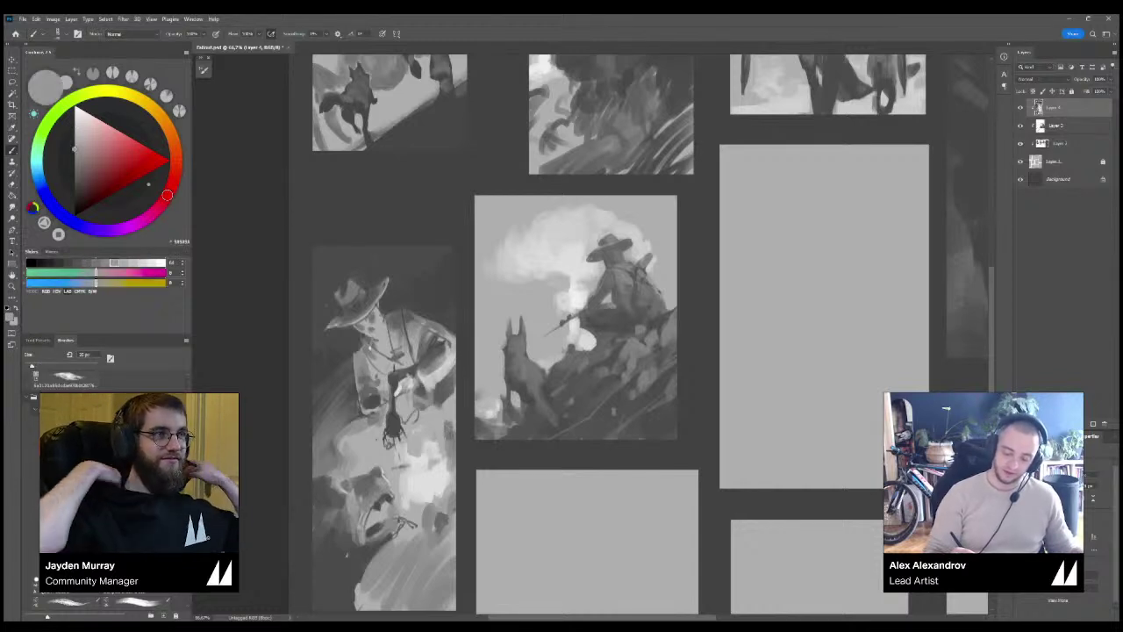
pyautogui.keyDown('alt'); pyautogui.click(454, 384); pyautogui.keyUp('alt')
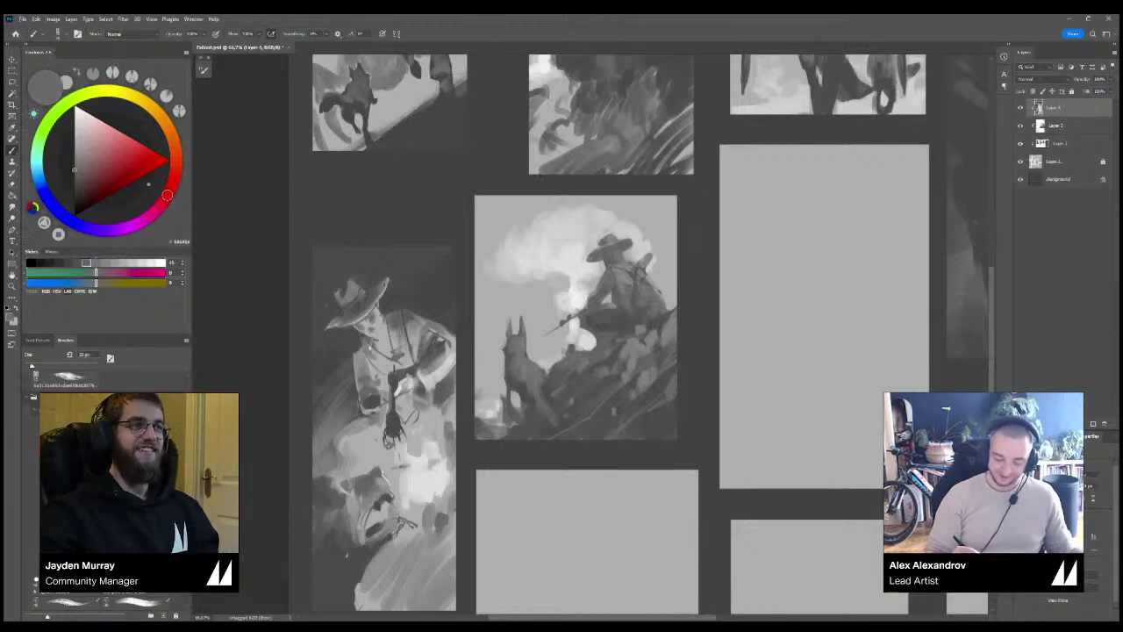
pyautogui.keyDown('alt'); pyautogui.click(430, 392); pyautogui.keyUp('alt')
pyautogui.keyDown('alt'); pyautogui.click(348, 368); pyautogui.keyUp('alt')
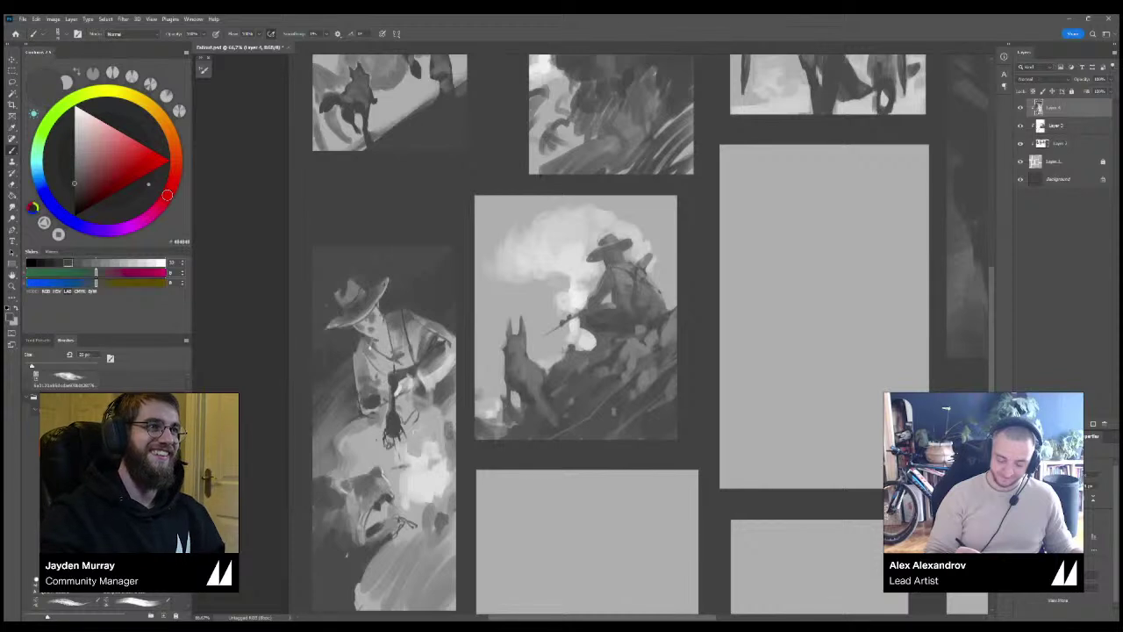
pyautogui.moveTo(356, 352); pyautogui.dragTo(357, 392)
# Touch up the tall-frame figure's chest, collar and lower face with sampled mid and light greys.
pyautogui.keyDown('alt'); pyautogui.click(411, 313); pyautogui.keyUp('alt')
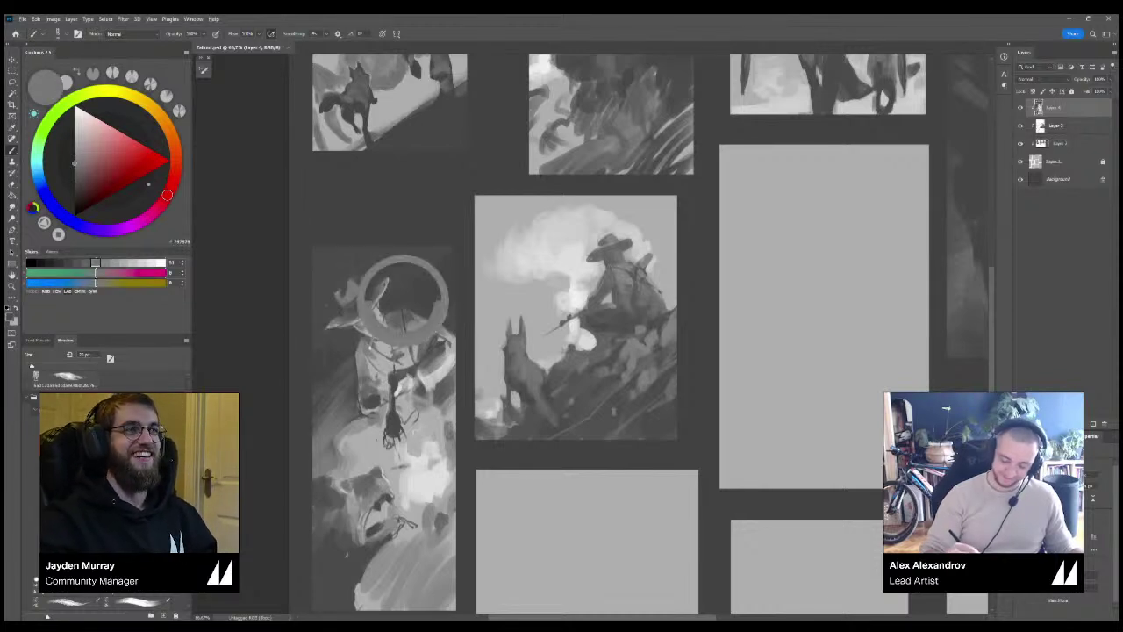
pyautogui.moveTo(382, 338); pyautogui.dragTo(388, 353)
pyautogui.keyDown('alt'); pyautogui.click(392, 353); pyautogui.keyUp('alt')
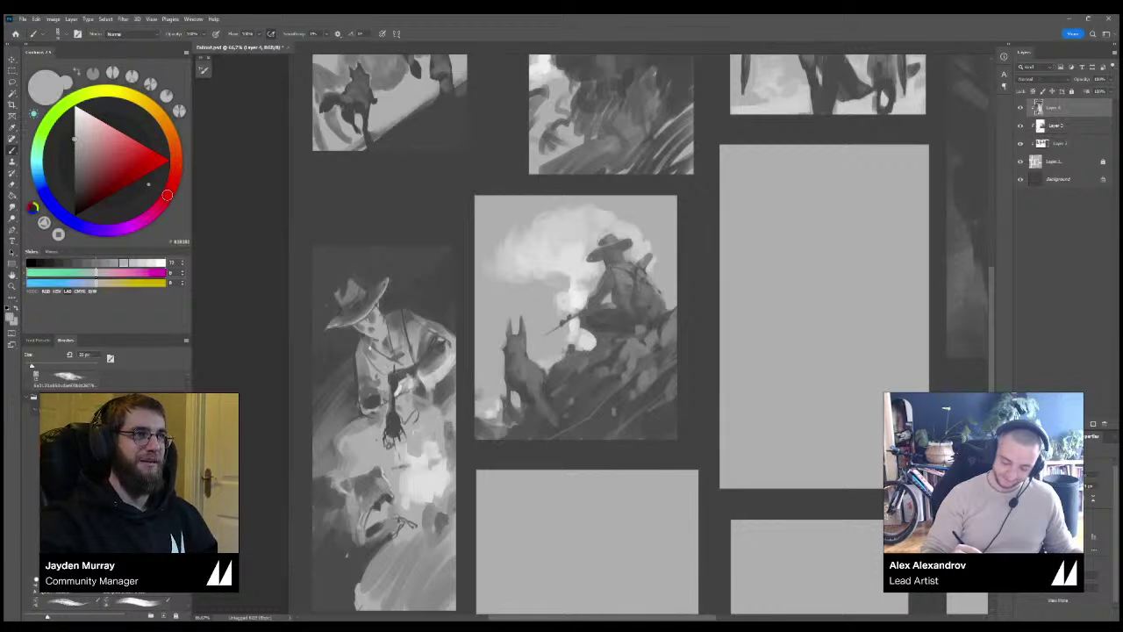
pyautogui.moveTo(381, 310); pyautogui.dragTo(381, 322)
pyautogui.press('x')
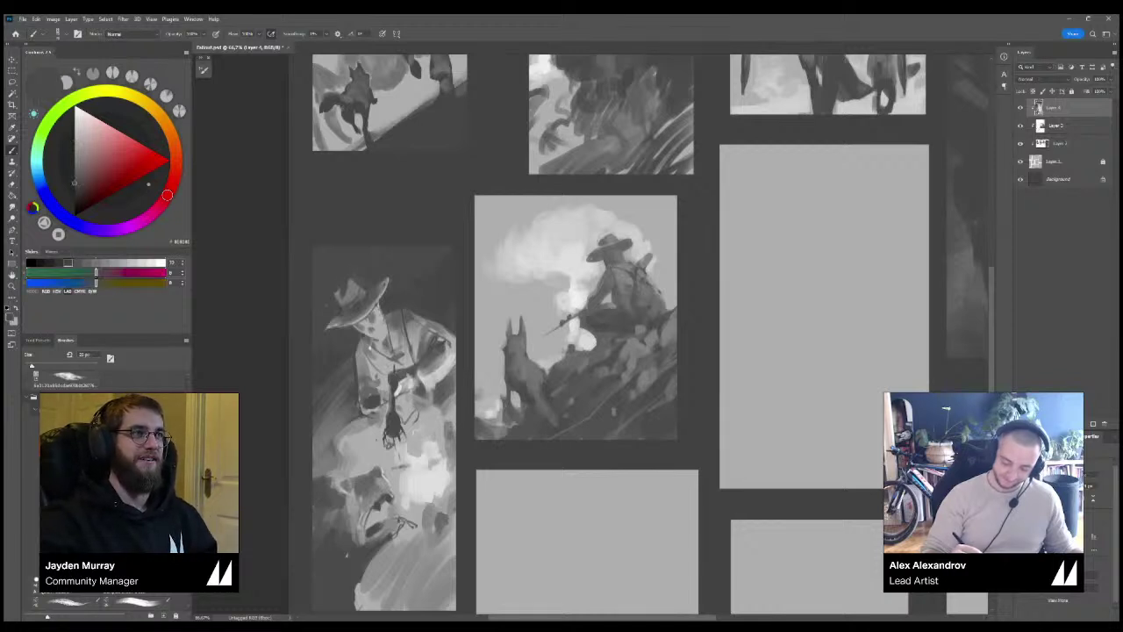
pyautogui.press('x')
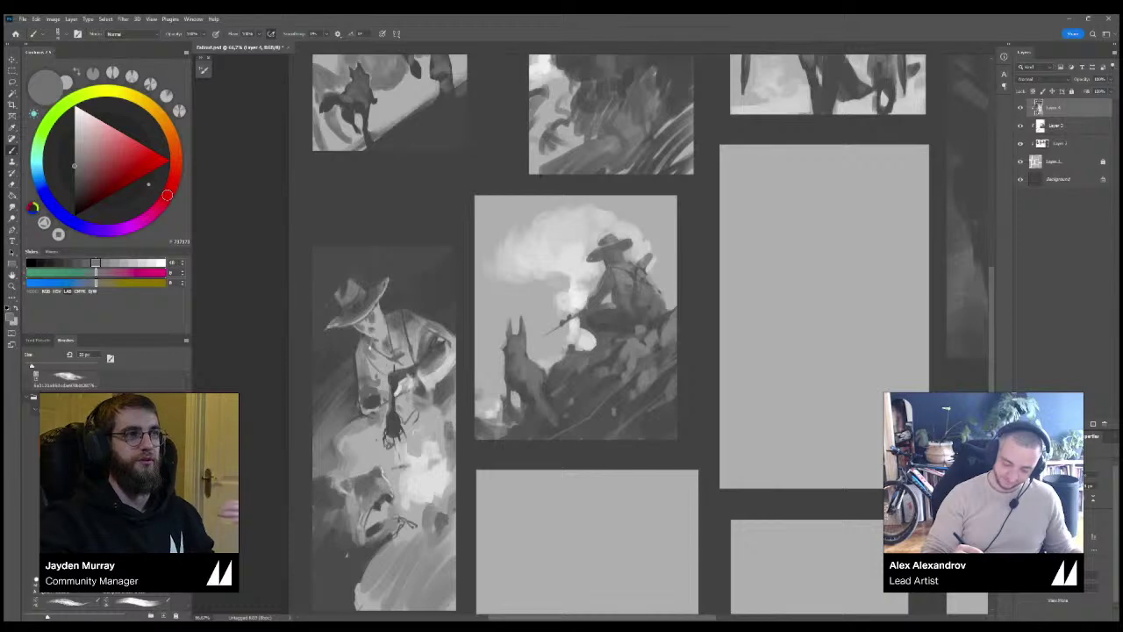
pyautogui.keyDown('alt'); pyautogui.click(394, 330); pyautogui.keyUp('alt')
# Compare the tall-frame figure with the neighbouring painted thumbnails and those in the upper row.
pyautogui.hotkey('ctrl', '-')
pyautogui.hotkey('ctrl', '-')
pyautogui.hotkey('ctrl', '-')
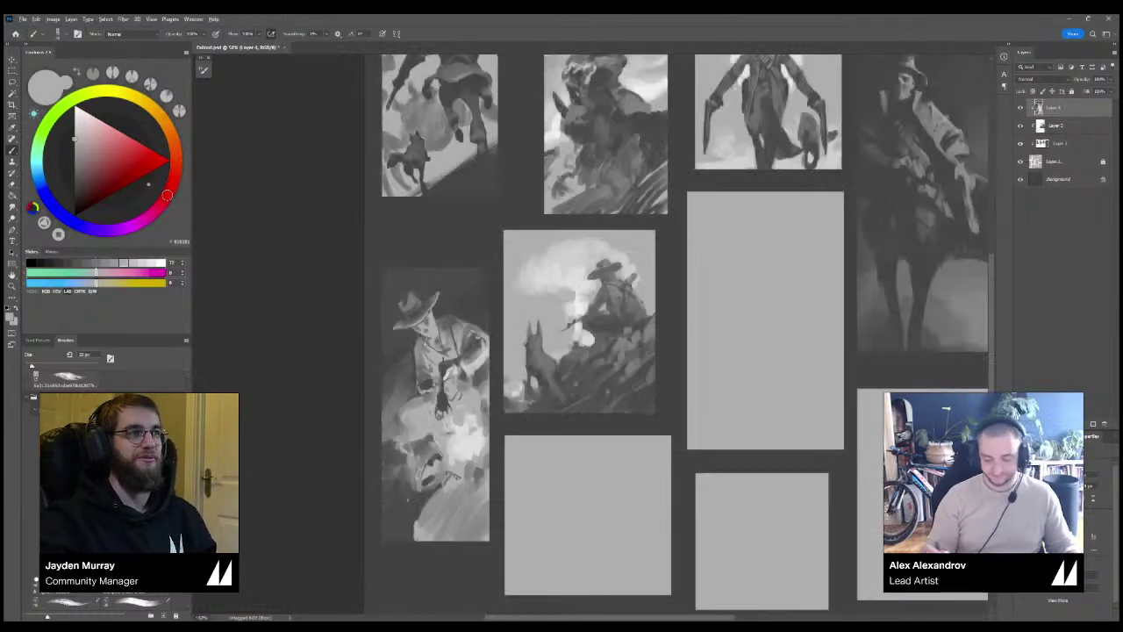
pyautogui.hotkey('ctrl', '+')
pyautogui.hotkey('ctrl', '+')
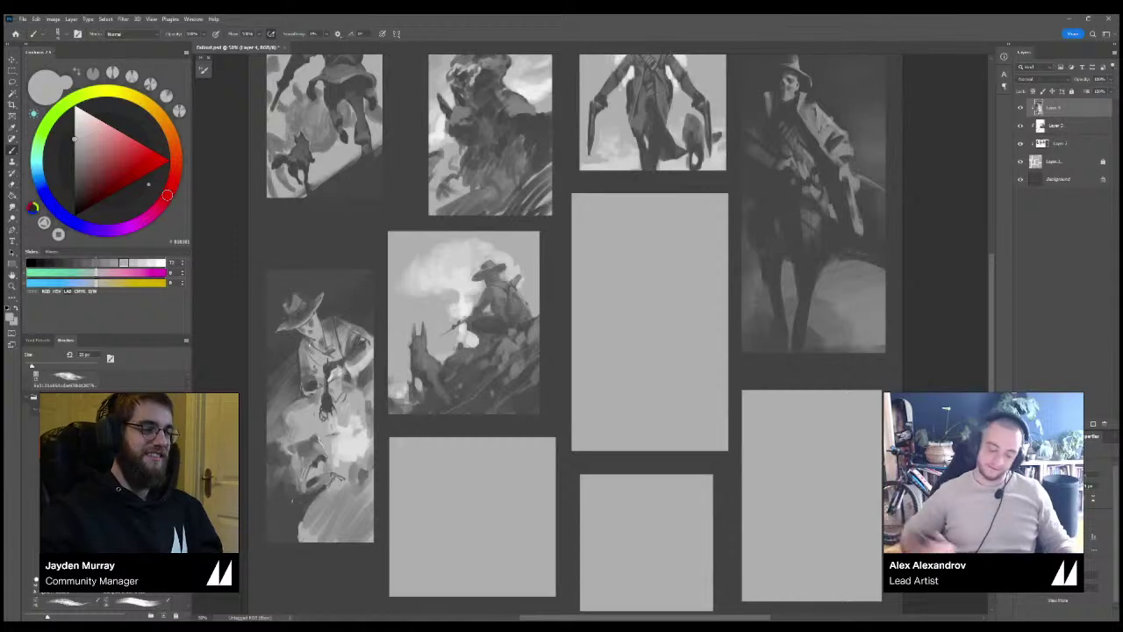
pyautogui.hotkey('ctrl', '-')
pyautogui.hotkey('ctrl', '-')
pyautogui.hotkey('ctrl', '+')
pyautogui.hotkey('ctrl', '+')
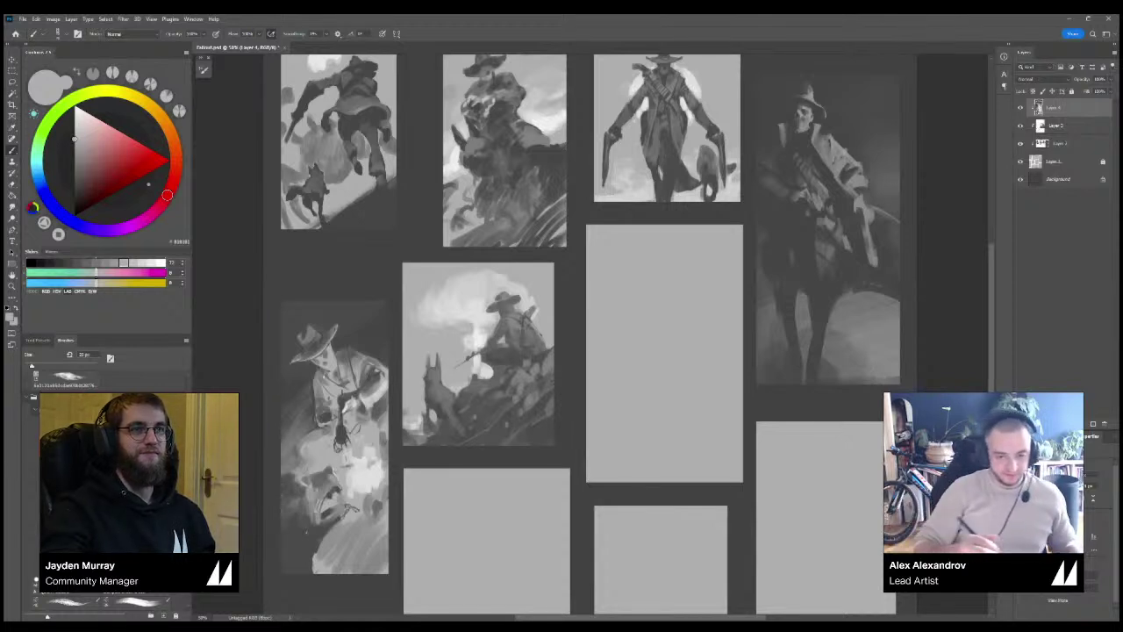
pyautogui.click(75, 149)
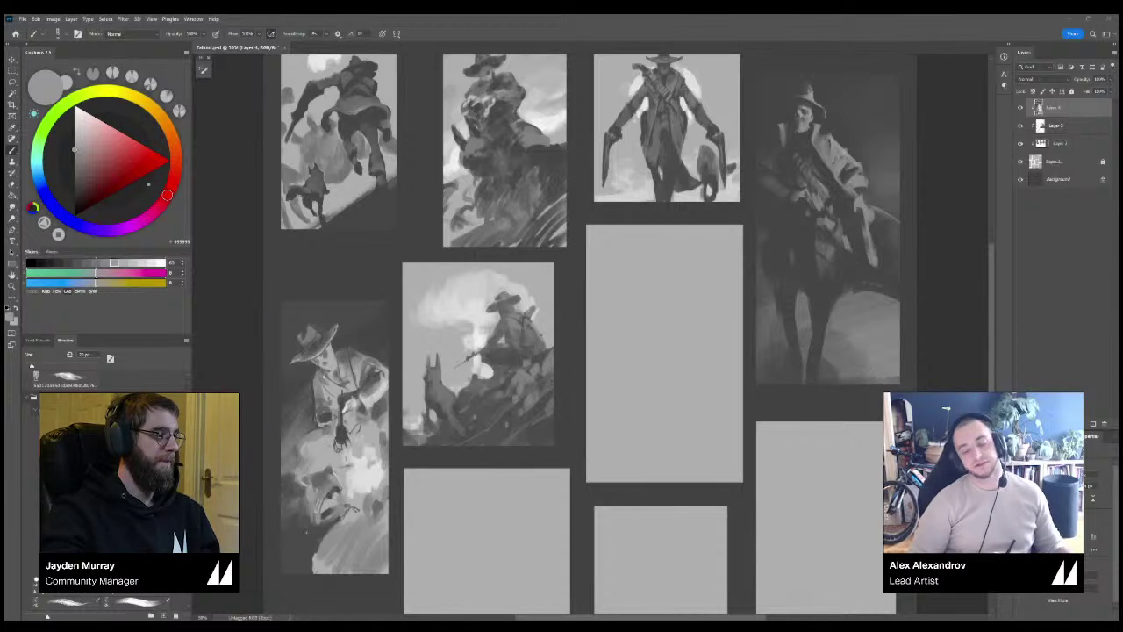
pyautogui.moveTo(561, 289); pyautogui.dragTo(621, 377)
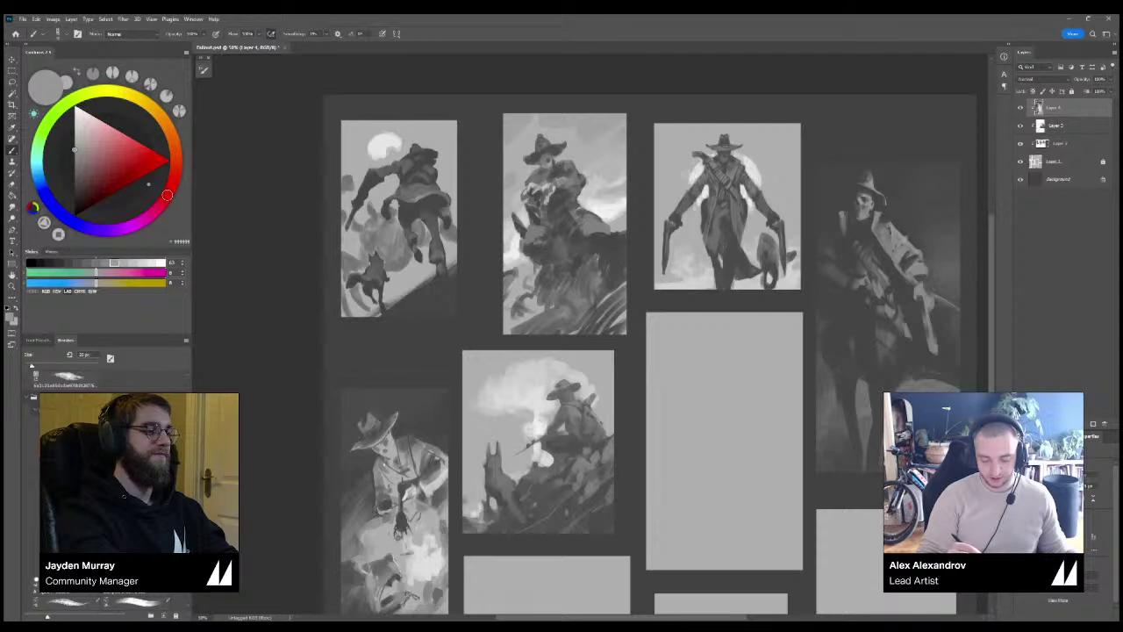
pyautogui.keyDown('alt'); pyautogui.click(562, 237); pyautogui.keyUp('alt')
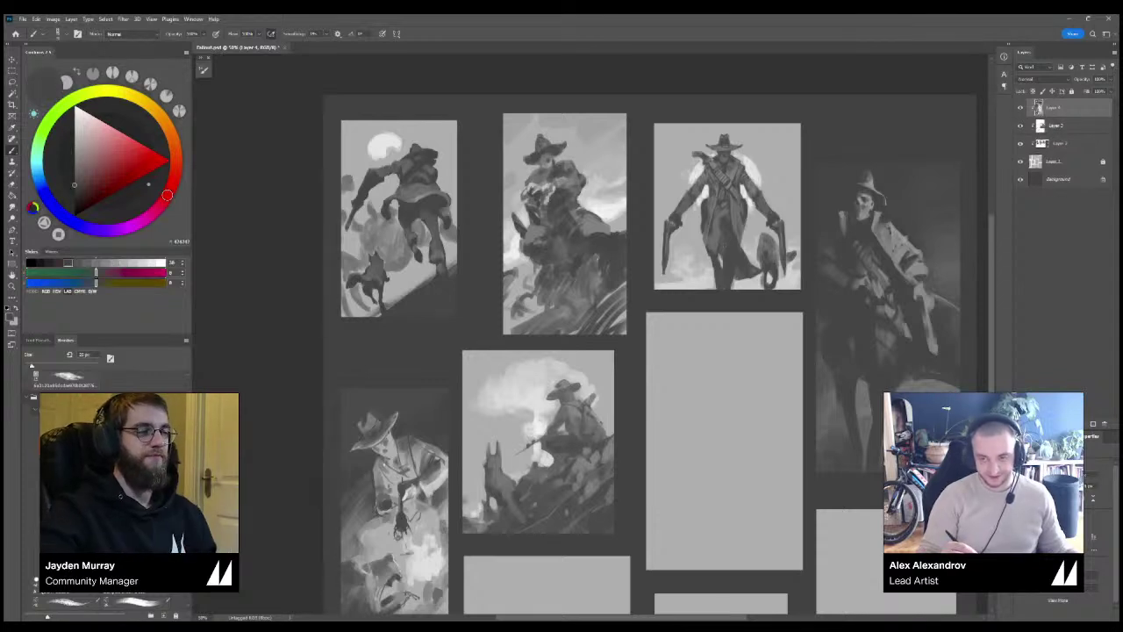
pyautogui.moveTo(632, 369); pyautogui.dragTo(527, 242)
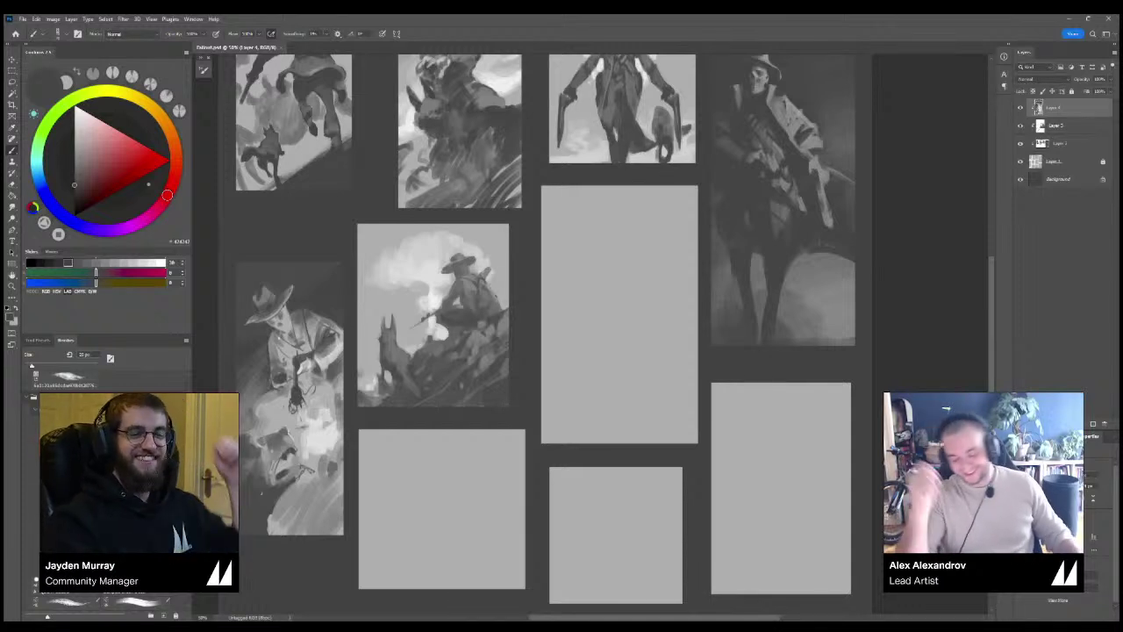
# Examine the whole thumbnail sheet, checking how the painted frames read together and which frames are still blank.
pyautogui.hotkey('ctrl', '-')
pyautogui.hotkey('ctrl', '-')
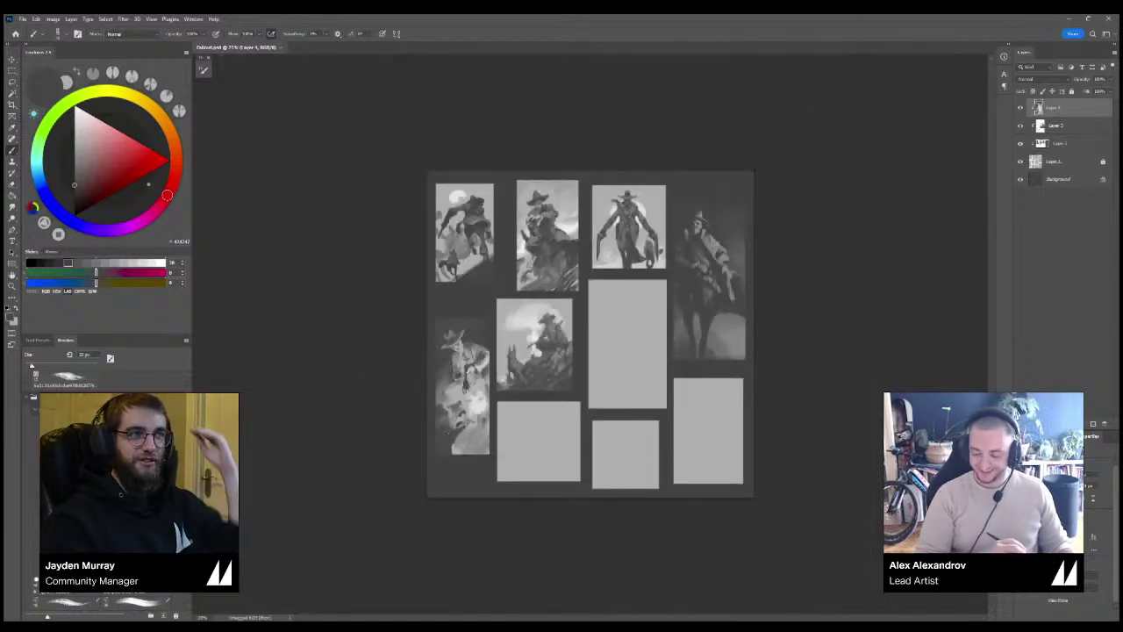
pyautogui.hotkey('ctrl', '+')
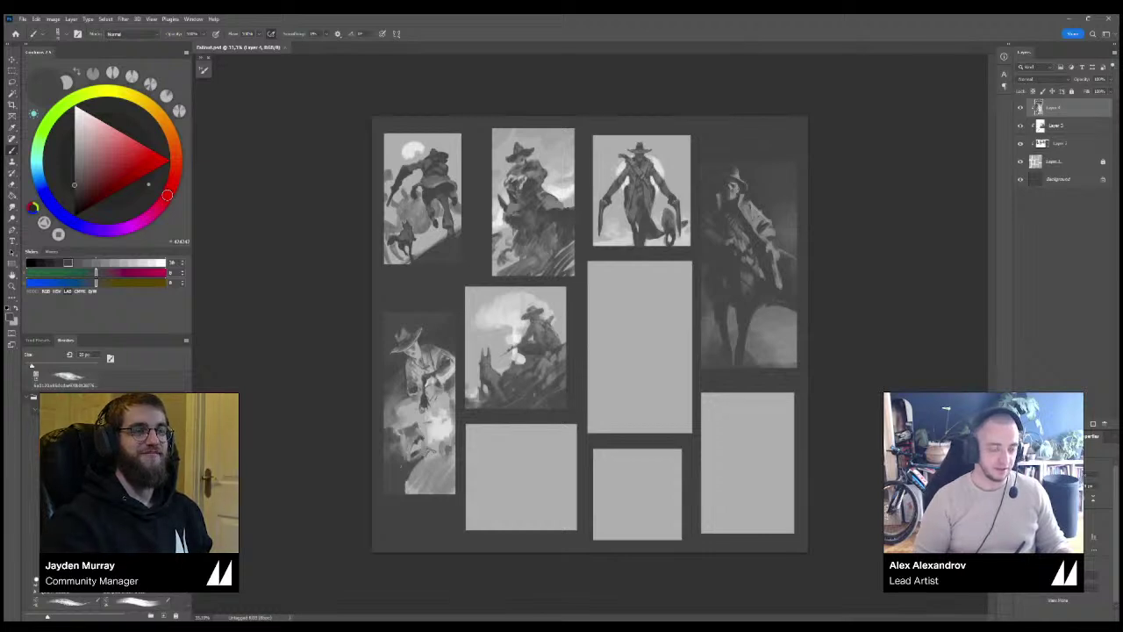
pyautogui.hotkey('ctrl', '+')
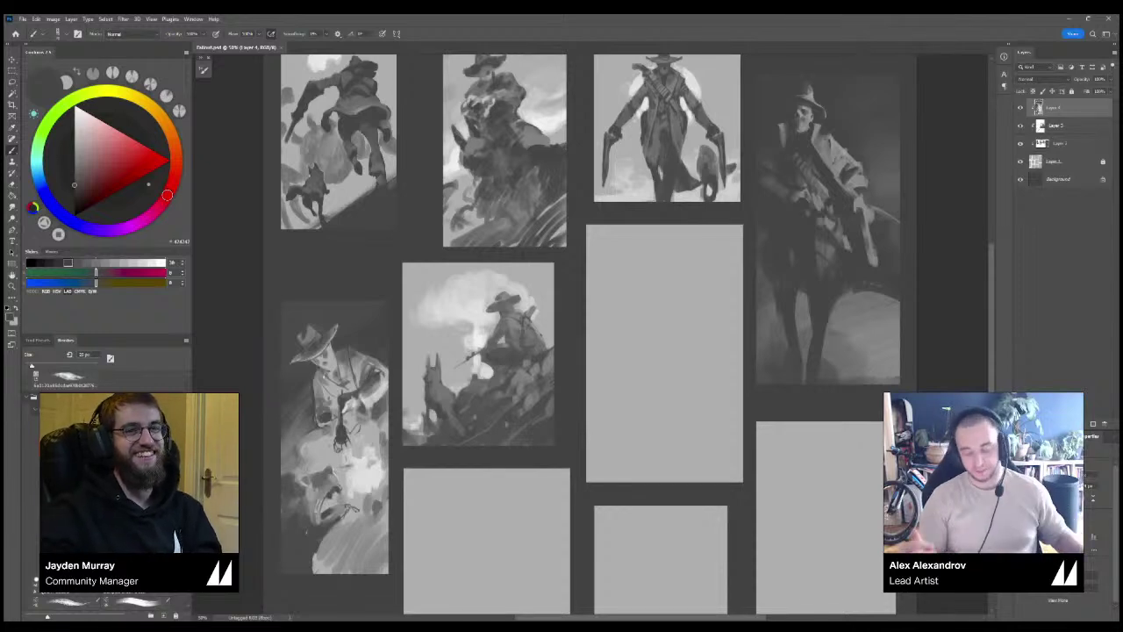
pyautogui.moveTo(561, 333); pyautogui.dragTo(540, 279)
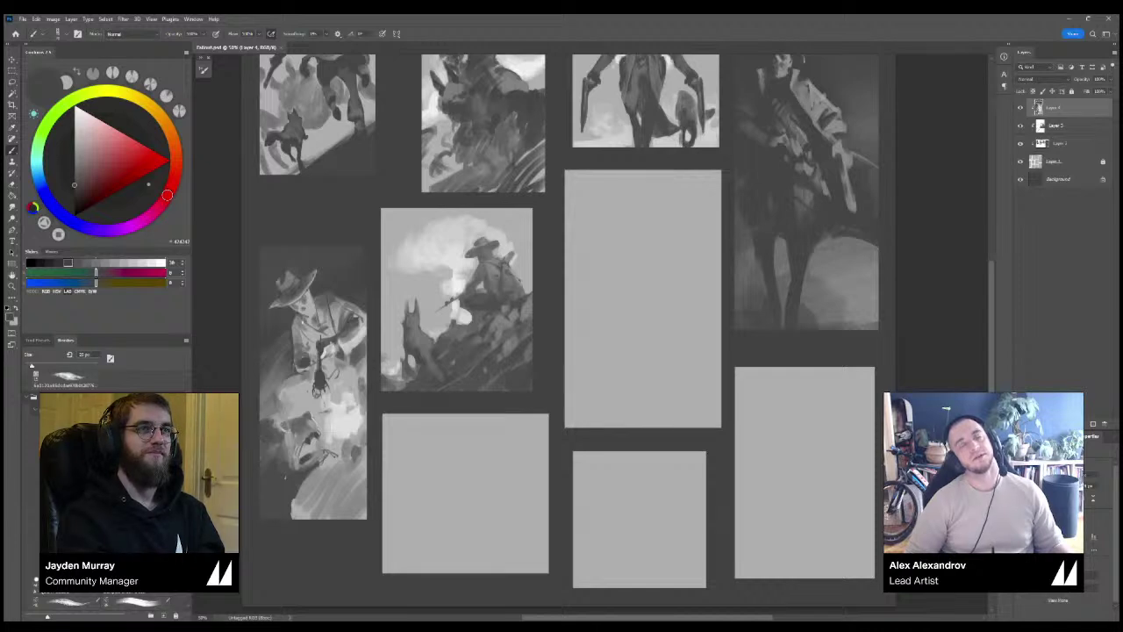
pyautogui.hotkey('ctrl', '-')
pyautogui.hotkey('ctrl', '+')
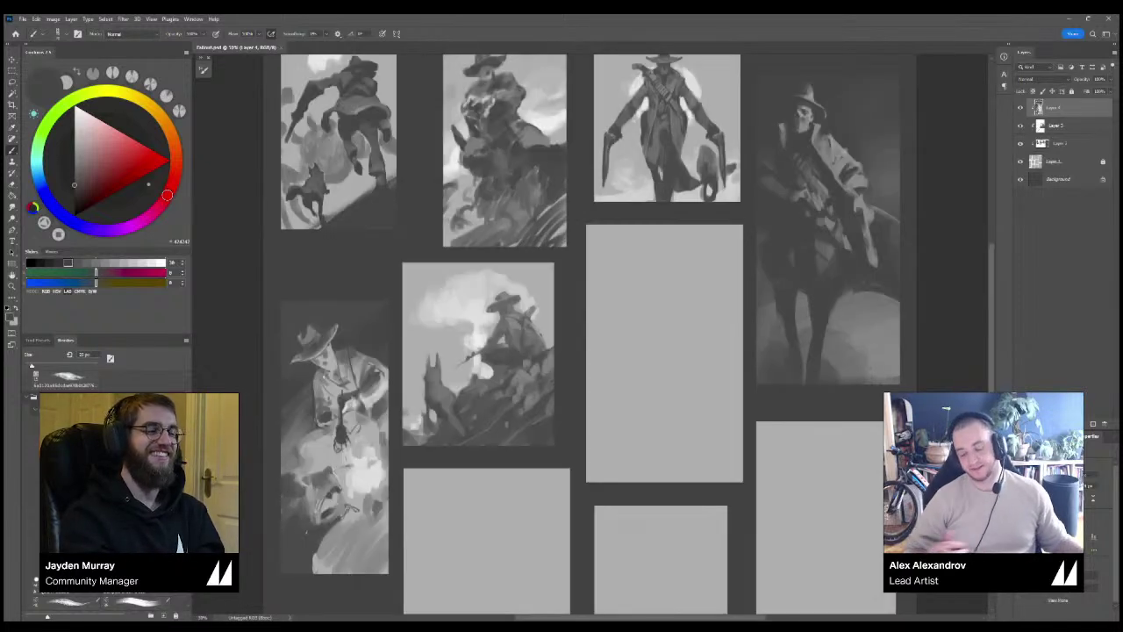
pyautogui.scroll(-1, 591, 334)
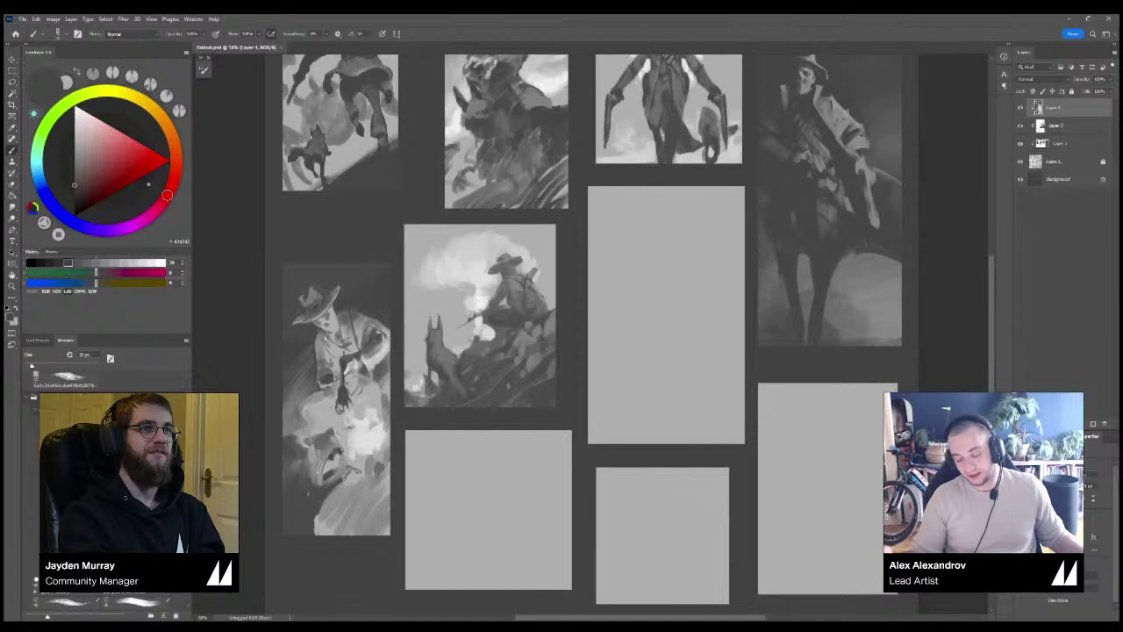
pyautogui.hotkey('ctrl', '-')
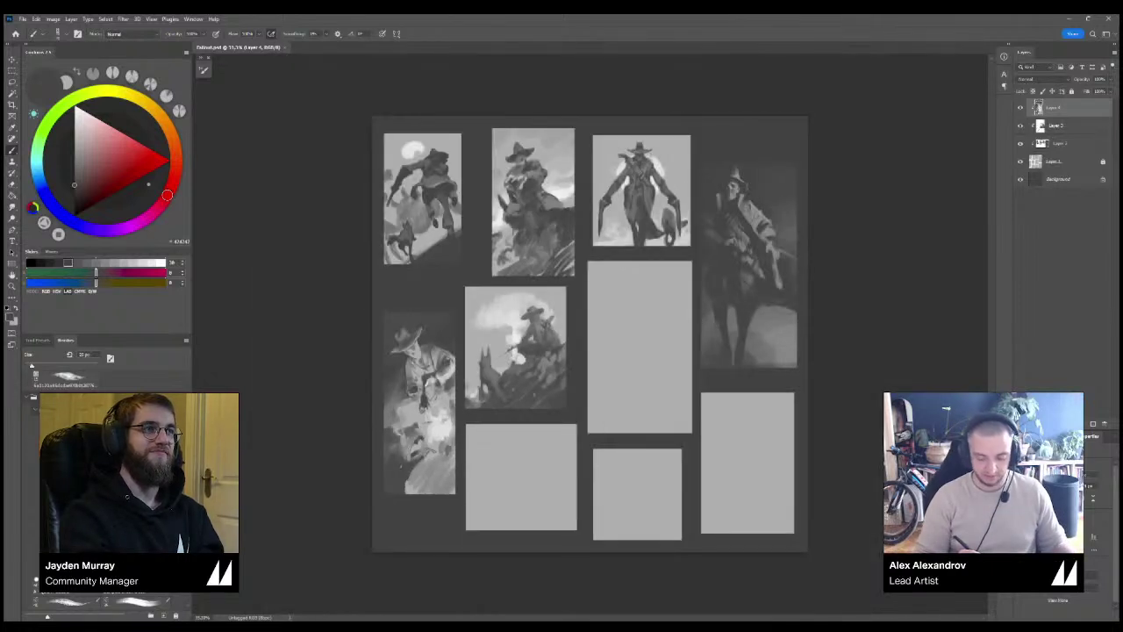
pyautogui.hotkey('ctrl', '+')
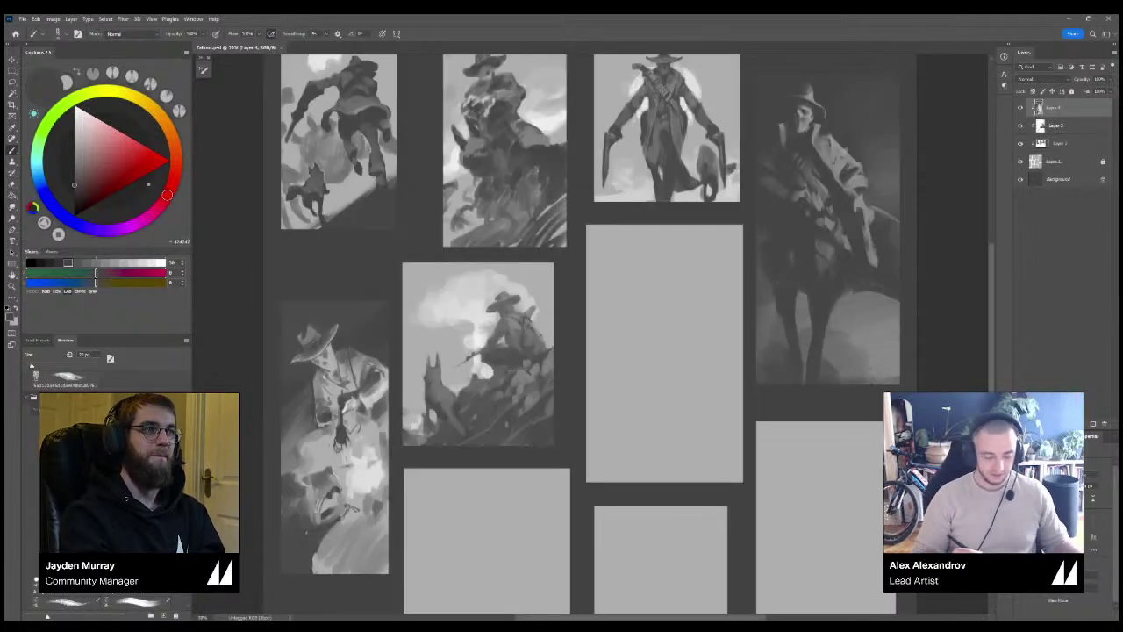
pyautogui.keyDown('alt'); pyautogui.click(849, 326); pyautogui.keyUp('alt')
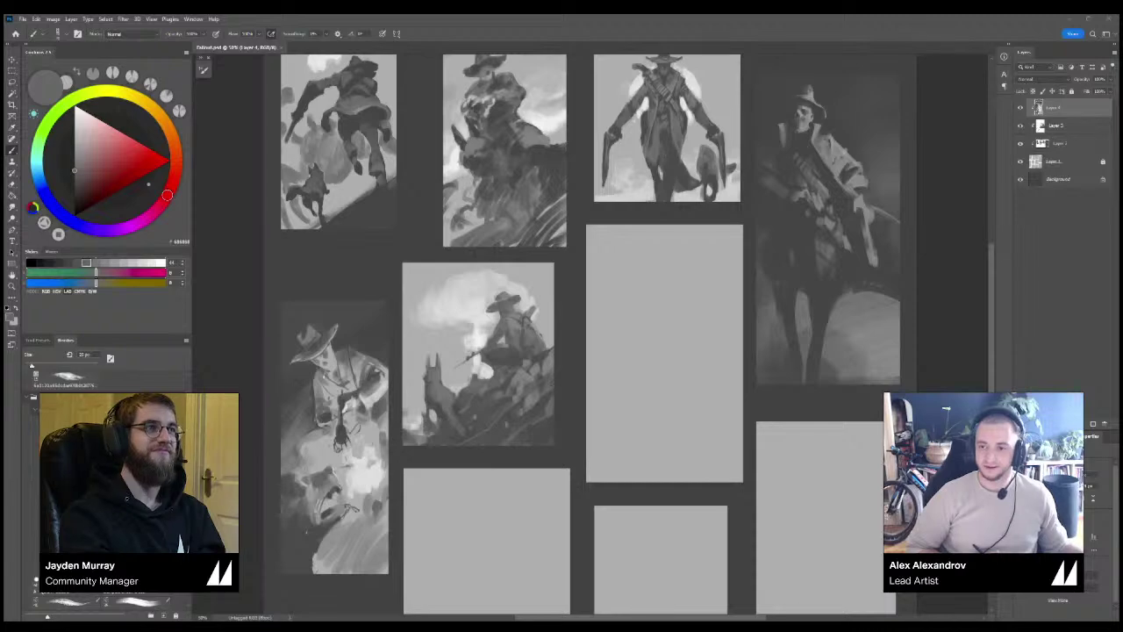
pyautogui.hotkey('ctrl', '-')
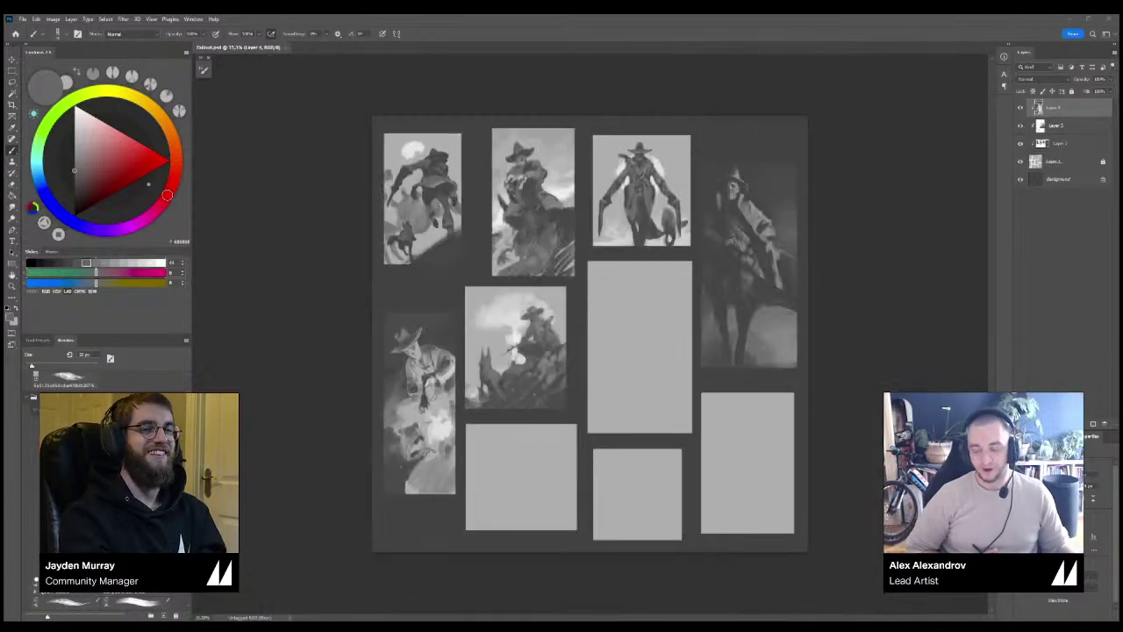
# Sample a dark grey from the seated hatted-figure thumbnail and reduce the brush size for sketching in the blank tall central frame.
pyautogui.hotkey('ctrl', '+')
pyautogui.moveTo(589, 350); pyautogui.dragTo(584, 332)
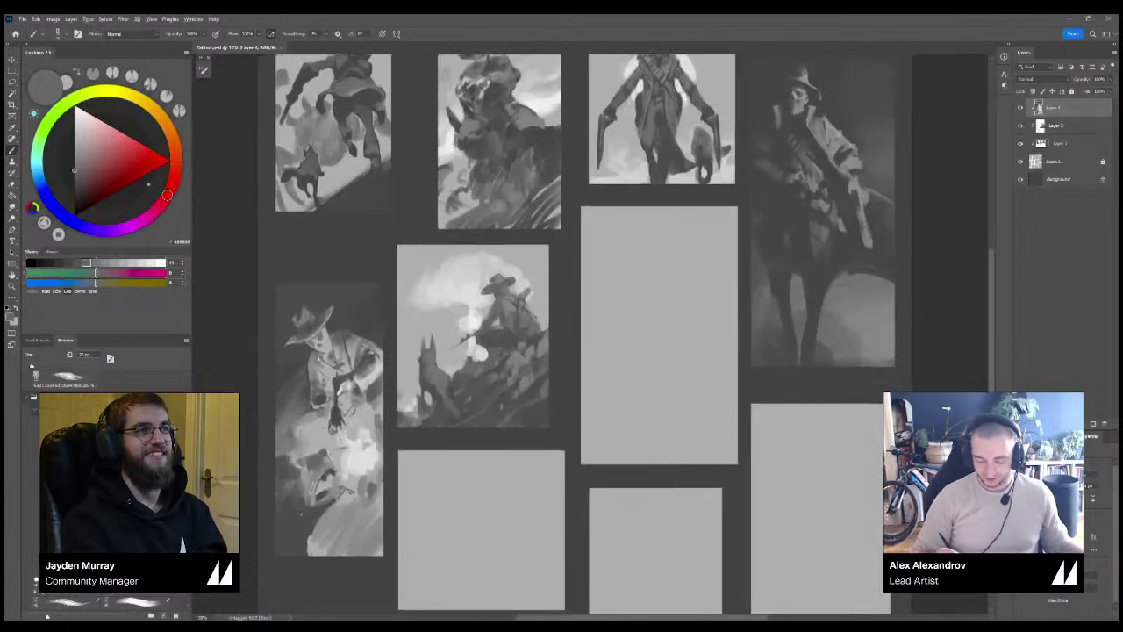
pyautogui.keyDown('alt'); pyautogui.click(496, 327); pyautogui.keyUp('alt')
pyautogui.press('[')
pyautogui.press('[')
pyautogui.press('[')
pyautogui.press('[')
pyautogui.press('[')
pyautogui.press('[')
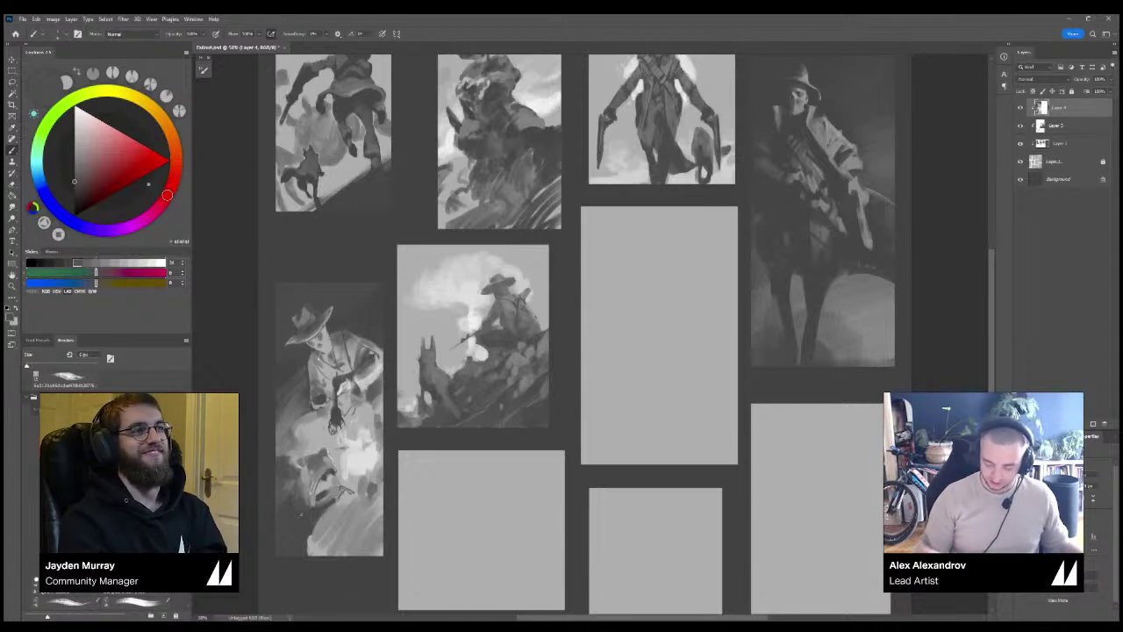
pyautogui.moveTo(654, 337); pyautogui.dragTo(579, 333)
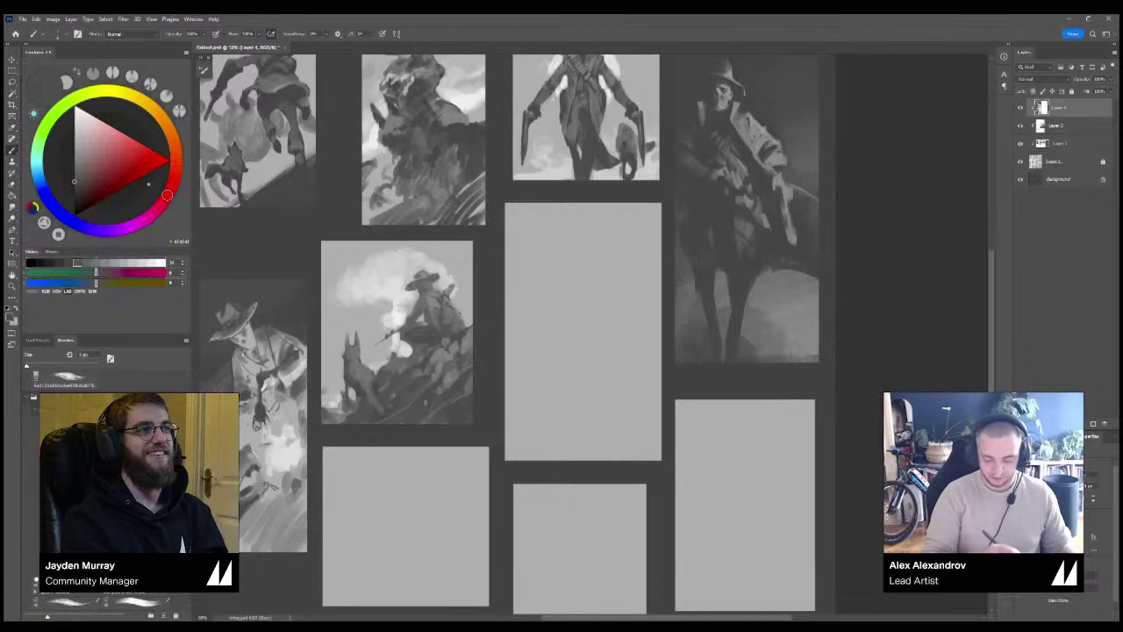
pyautogui.hotkey('ctrl', '+')
pyautogui.moveTo(511, 393); pyautogui.dragTo(474, 354)
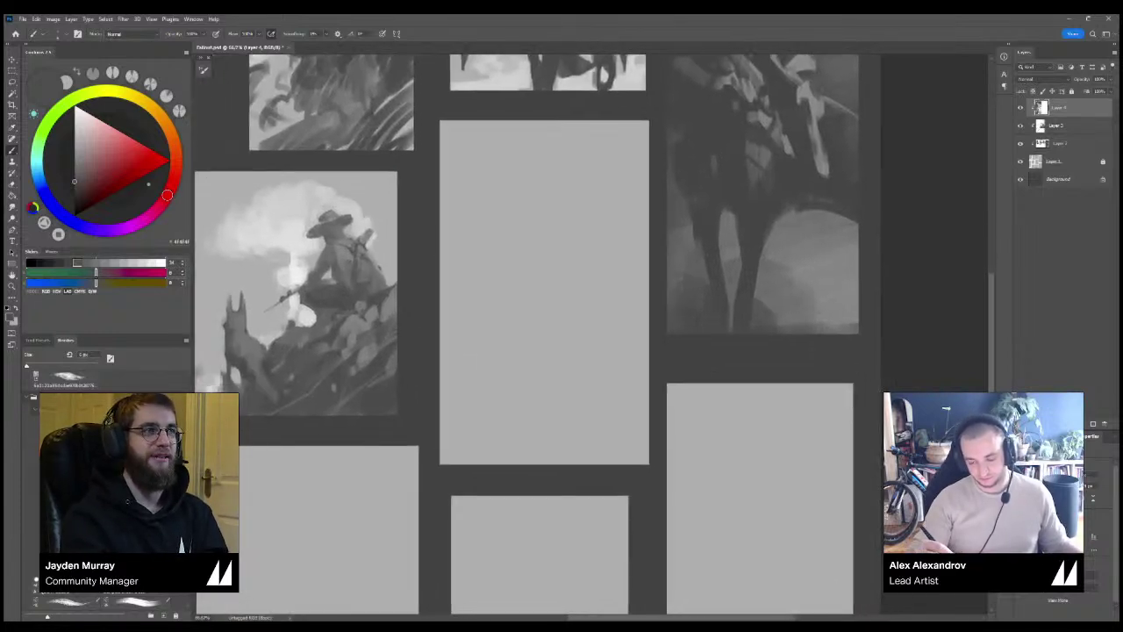
pyautogui.moveTo(539, 120); pyautogui.dragTo(551, 154)
pyautogui.hotkey('ctrl', 'z')
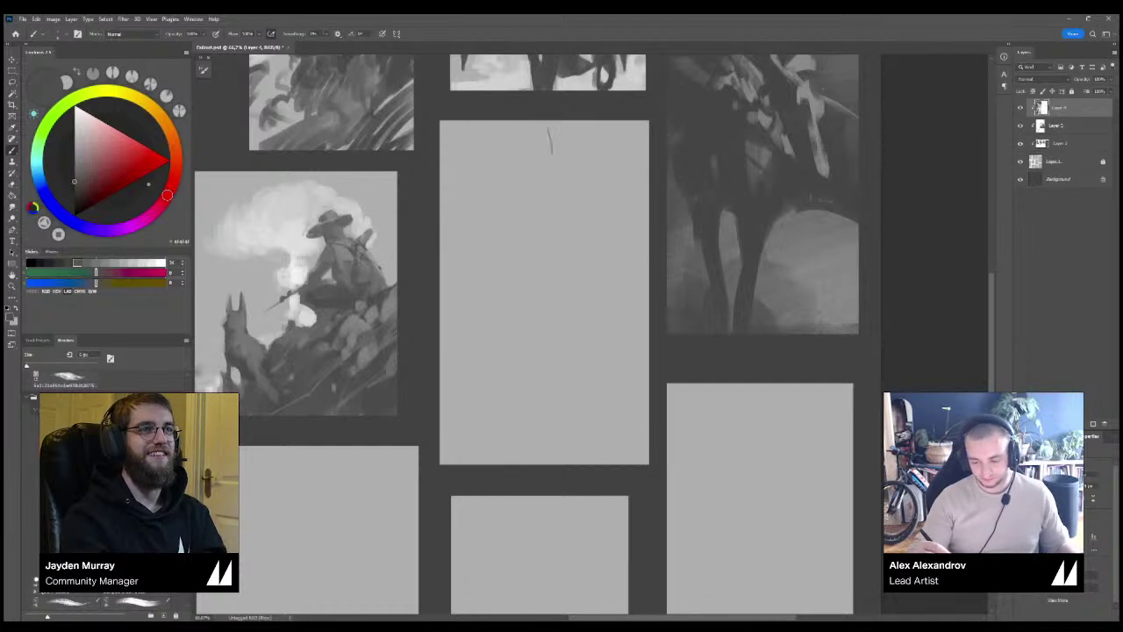
pyautogui.hotkey('ctrl', 'z')
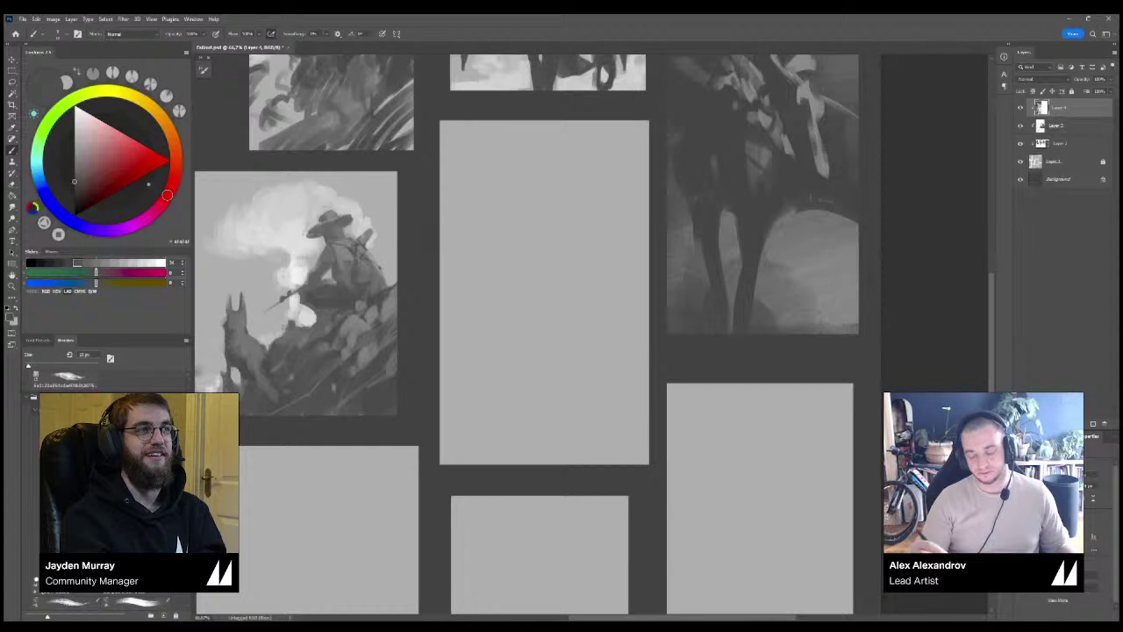
pyautogui.press(']')
pyautogui.moveTo(460, 184); pyautogui.dragTo(491, 159)
pyautogui.hotkey('ctrl', 'z')
pyautogui.hotkey('ctrl', 'z')
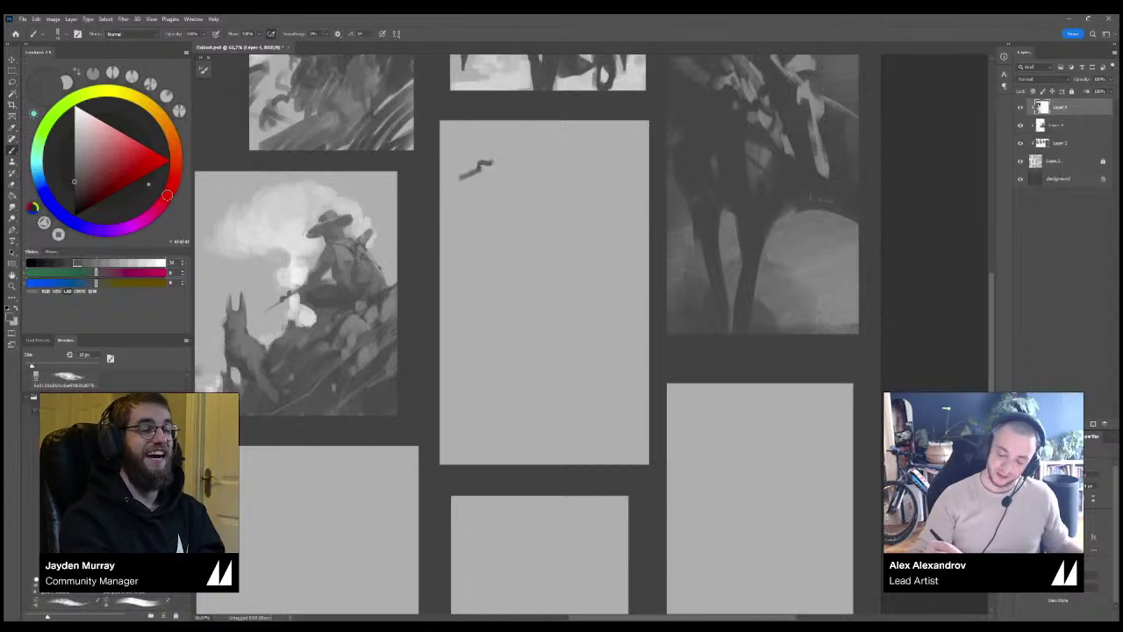
pyautogui.hotkey('ctrl', 'z')
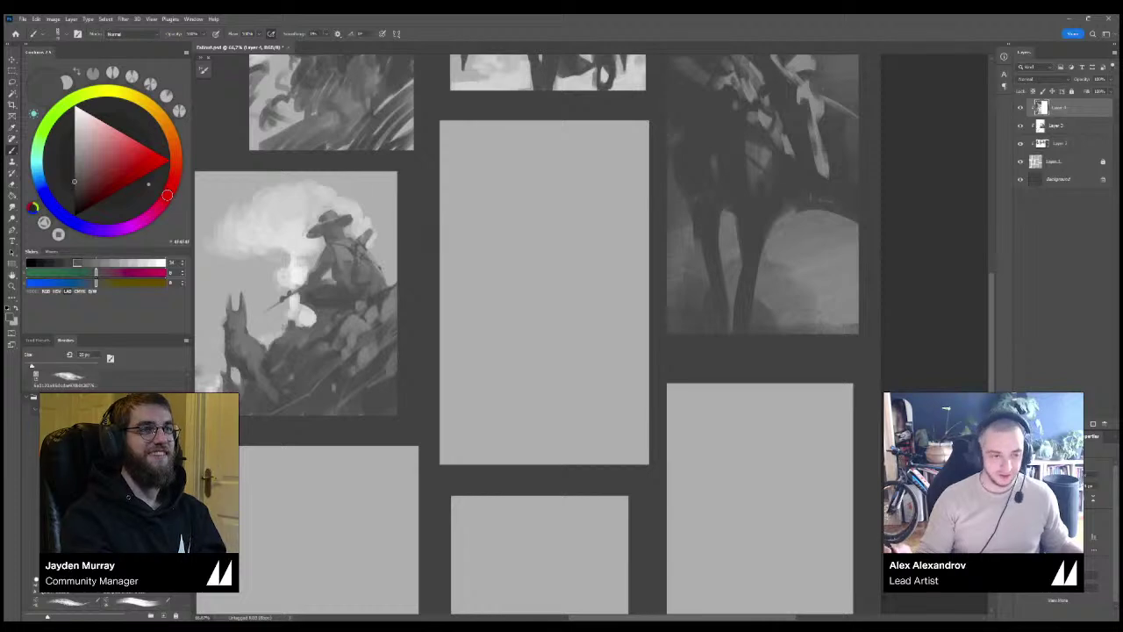
pyautogui.moveTo(480, 185); pyautogui.dragTo(495, 166)
pyautogui.hotkey('ctrl', 'z')
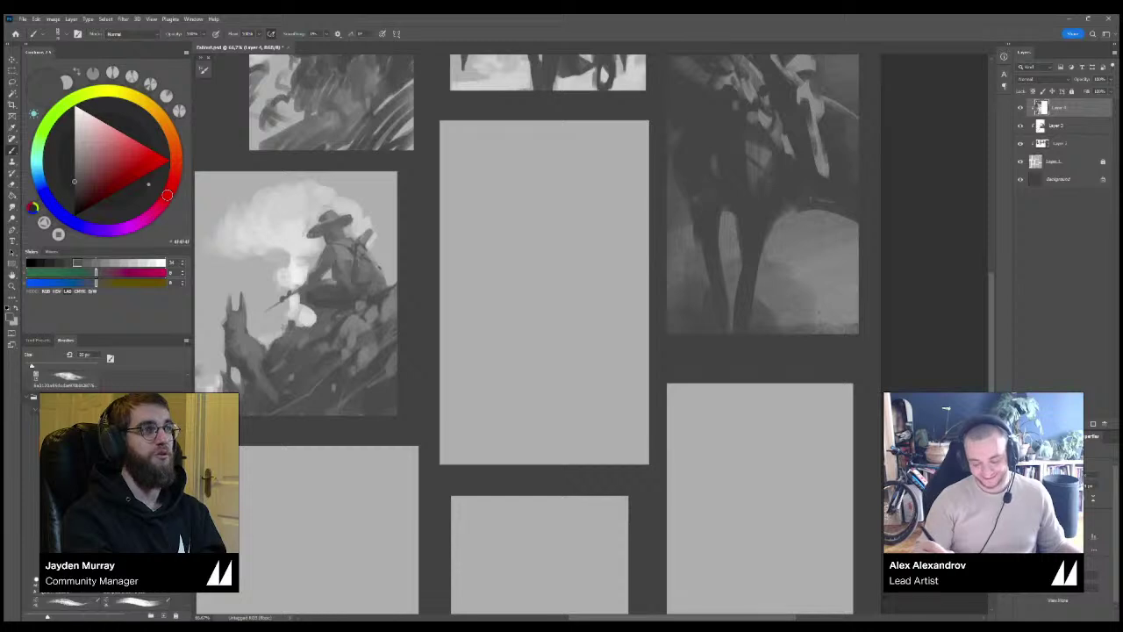
pyautogui.moveTo(571, 174)
pyautogui.mouseDown()
pyautogui.moveTo(570, 162)
pyautogui.moveTo(538, 191)
pyautogui.moveTo(553, 212)
pyautogui.moveTo(521, 183)
pyautogui.mouseUp()
pyautogui.hotkey('ctrl', 'z')
pyautogui.hotkey('ctrl', 'z')
pyautogui.hotkey('ctrl', 'z')
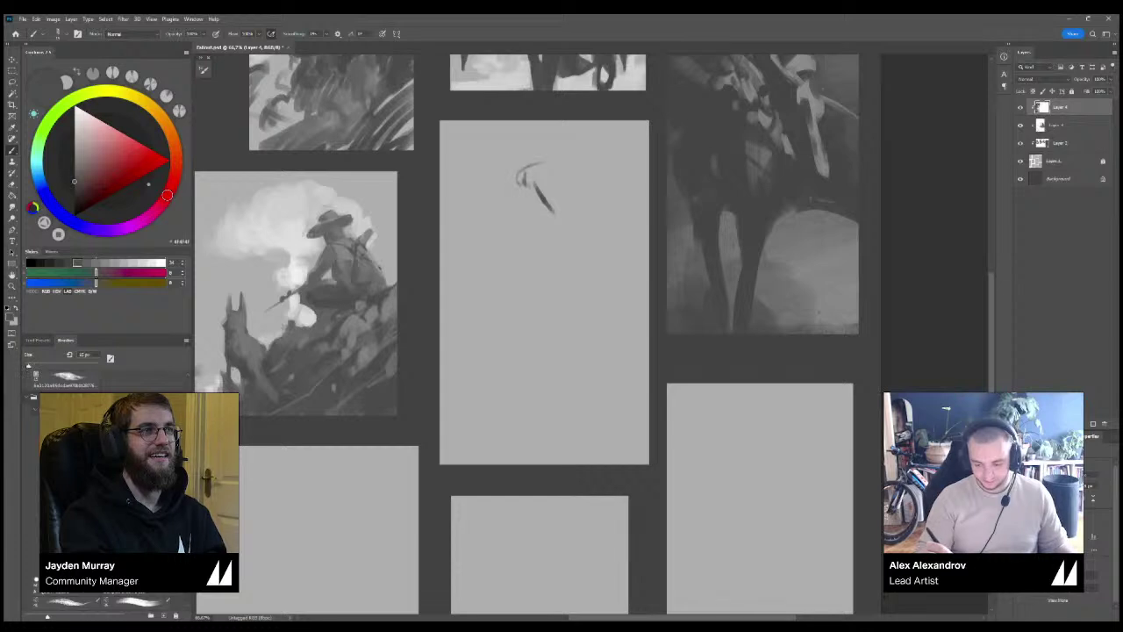
pyautogui.hotkey('ctrl', 'z')
pyautogui.hotkey('ctrl', 'z')
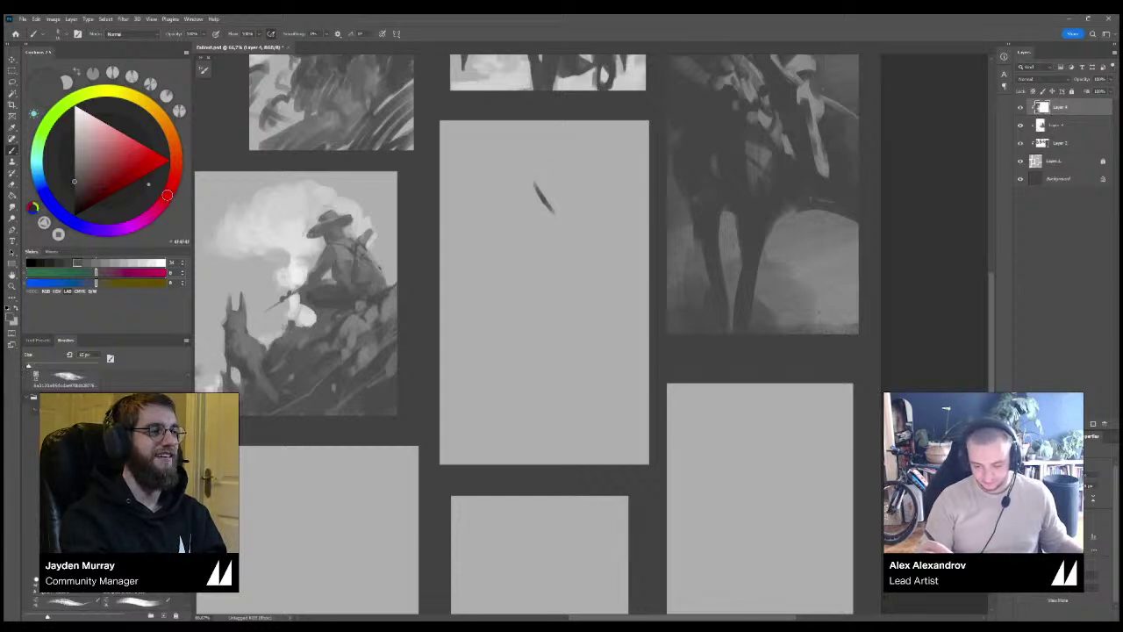
pyautogui.moveTo(482, 207); pyautogui.dragTo(496, 193)
pyautogui.hotkey('ctrl', 'z')
pyautogui.keyDown('ctrl'); pyautogui.click(1059, 143); pyautogui.keyUp('ctrl')
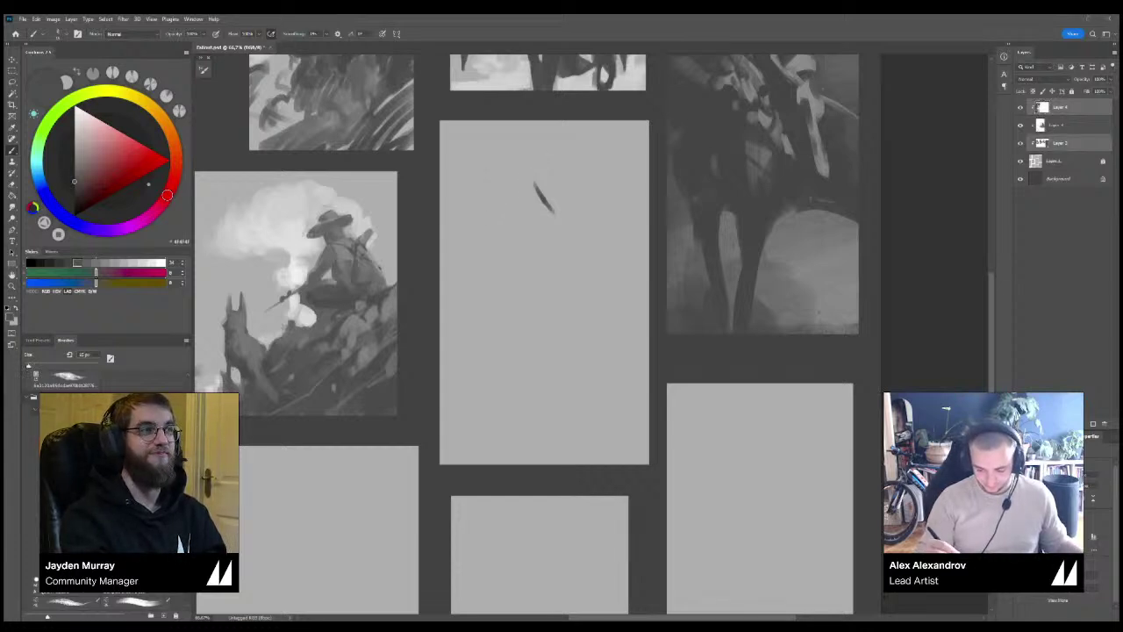
pyautogui.click(1060, 107)
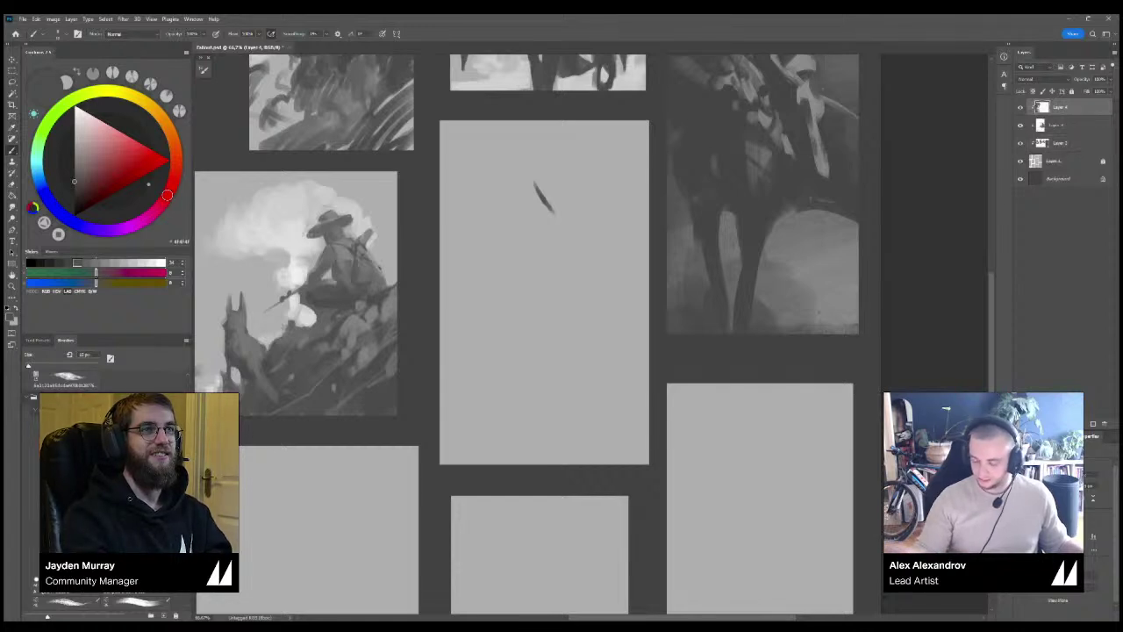
# Sketch a thin dark angular outline near the upper left of the blank central frame, with a curved loop rising beside it.
pyautogui.moveTo(496, 195)
pyautogui.mouseDown()
pyautogui.moveTo(502, 183)
pyautogui.moveTo(479, 204)
pyautogui.moveTo(488, 216)
pyautogui.moveTo(532, 207)
pyautogui.moveTo(516, 215)
pyautogui.mouseUp()
pyautogui.hotkey('ctrl', 'z')
pyautogui.hotkey('ctrl', 'z')
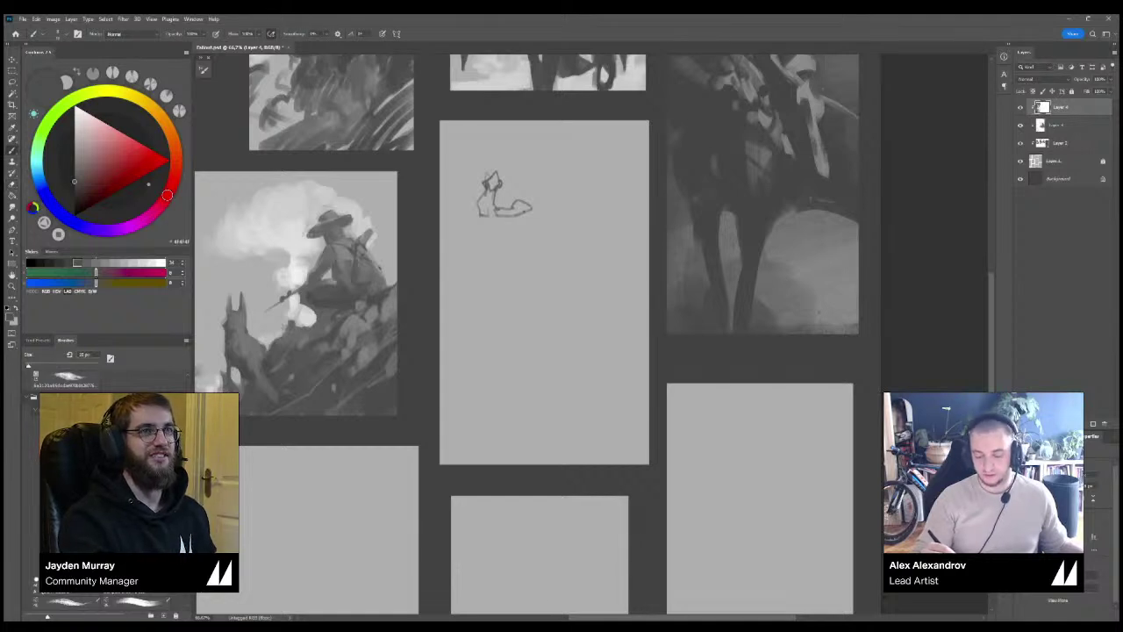
pyautogui.moveTo(537, 164)
pyautogui.mouseDown()
pyautogui.moveTo(530, 201)
pyautogui.moveTo(548, 181)
pyautogui.mouseUp()
pyautogui.hotkey('ctrl', 'z')
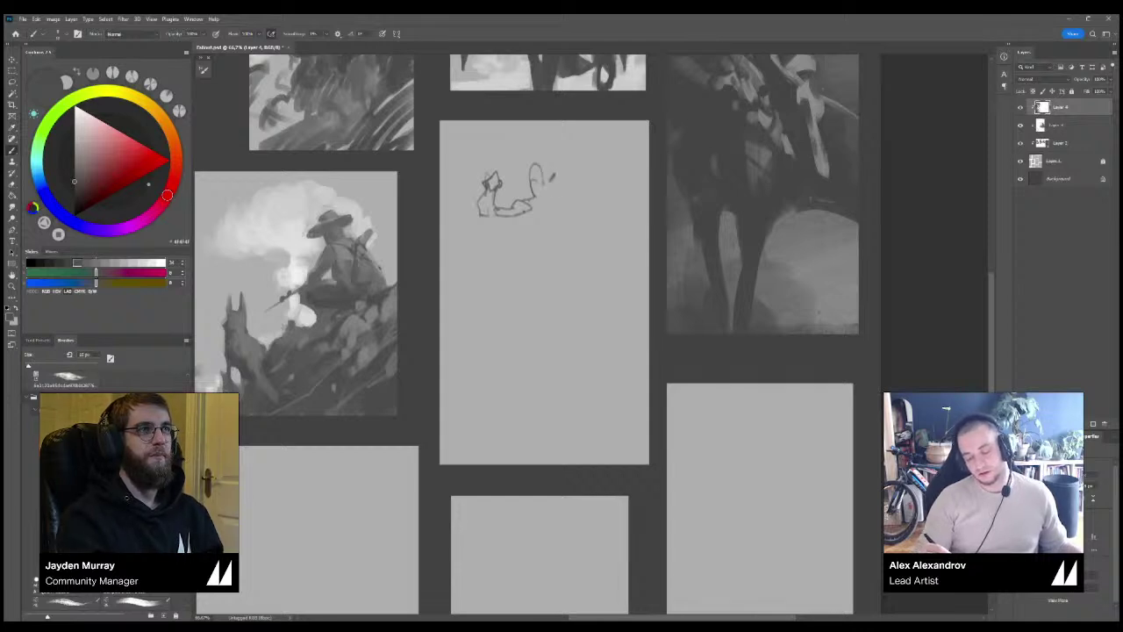
pyautogui.hotkey('ctrl', 'z')
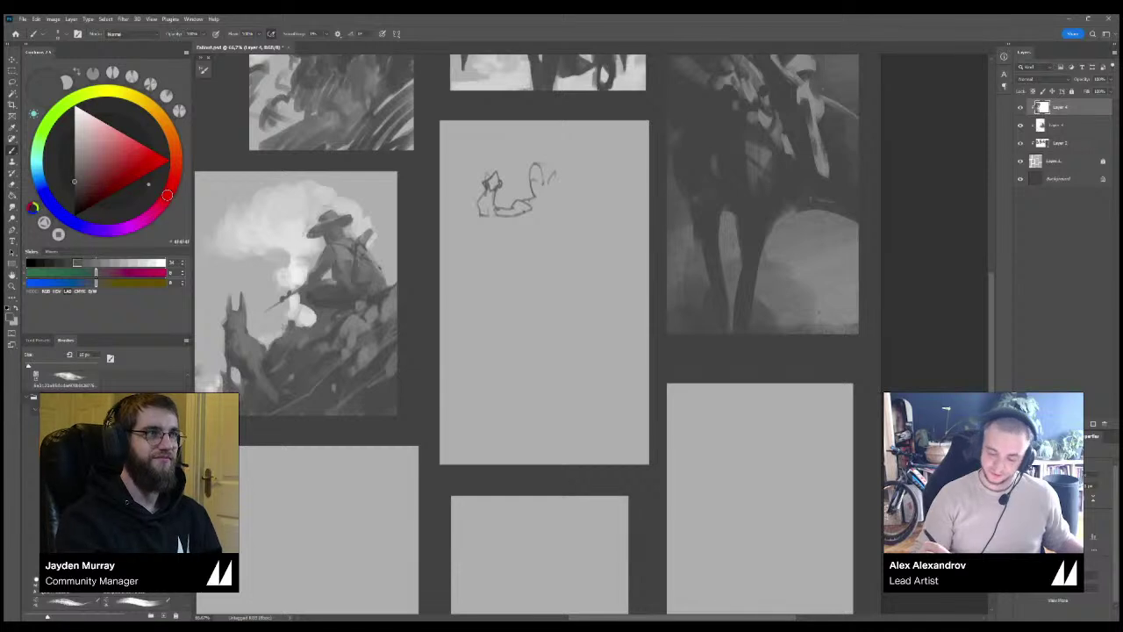
pyautogui.moveTo(511, 216); pyautogui.dragTo(527, 218)
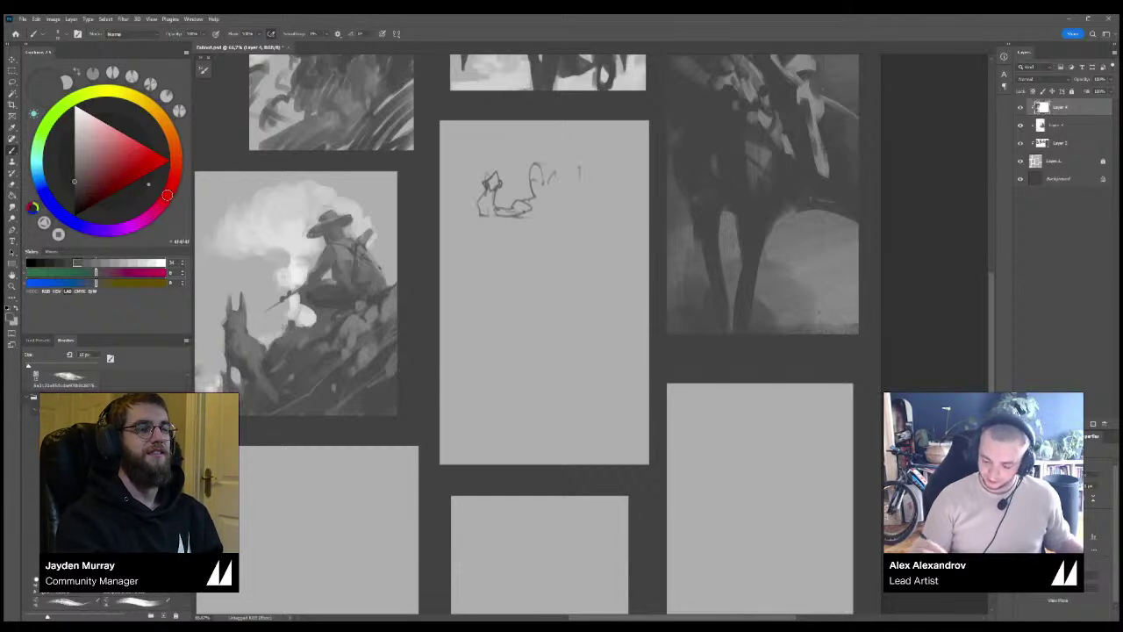
pyautogui.moveTo(562, 165)
pyautogui.mouseDown()
pyautogui.moveTo(571, 154)
pyautogui.moveTo(578, 164)
pyautogui.mouseUp()
pyautogui.hotkey('ctrl', 'z')
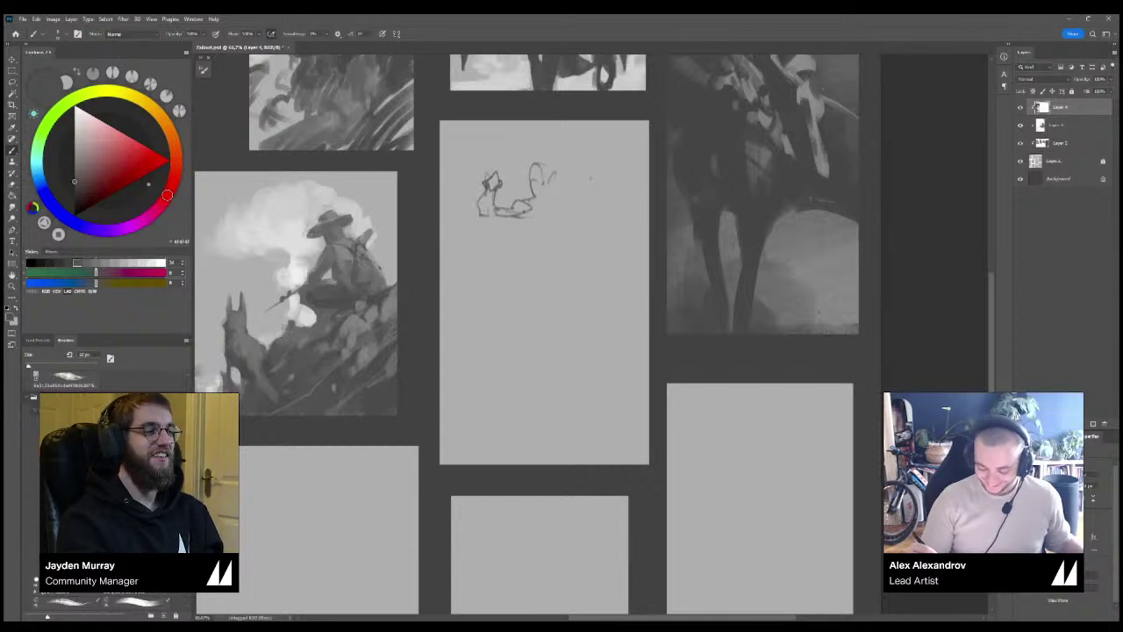
# Sketch a bent, limb-like outline at the upper right of the central frame and add short strokes between it and the loop.
pyautogui.moveTo(588, 182)
pyautogui.mouseDown()
pyautogui.moveTo(565, 189)
pyautogui.moveTo(588, 195)
pyautogui.moveTo(564, 188)
pyautogui.moveTo(621, 208)
pyautogui.moveTo(609, 179)
pyautogui.moveTo(571, 183)
pyautogui.moveTo(586, 199)
pyautogui.moveTo(604, 191)
pyautogui.moveTo(557, 196)
pyautogui.mouseUp()
pyautogui.hotkey('ctrl', 'z')
pyautogui.hotkey('ctrl', 'z')
pyautogui.press('e')
pyautogui.press('b')
pyautogui.moveTo(552, 185)
pyautogui.mouseDown()
pyautogui.moveTo(557, 198)
pyautogui.moveTo(551, 189)
pyautogui.mouseUp()
pyautogui.moveTo(567, 171); pyautogui.dragTo(538, 206)
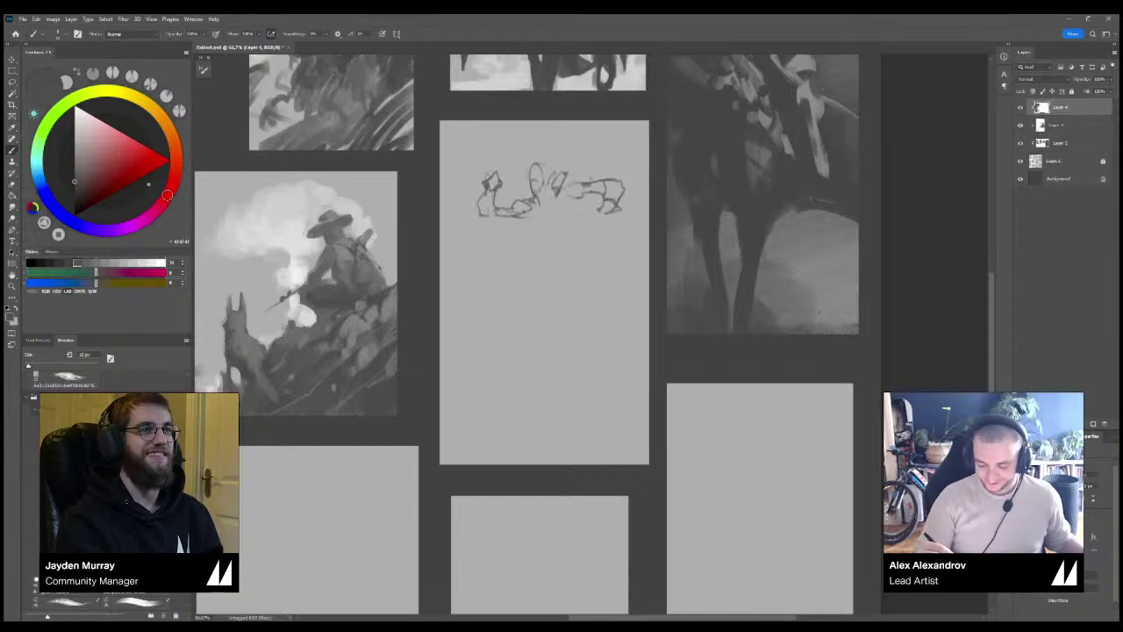
# Rework the central loop into a rounded head-like outline, erasing the dark strokes beside it and redrawing its right edge.
pyautogui.hotkey('ctrl', 'z')
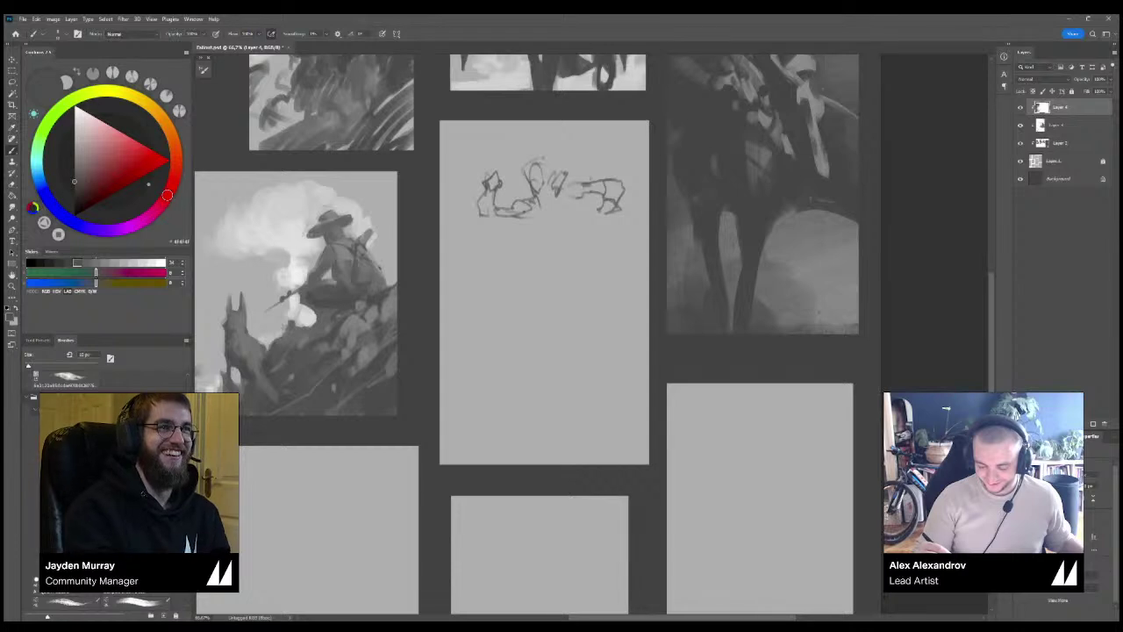
pyautogui.hotkey('ctrl', 'z')
pyautogui.moveTo(539, 193)
pyautogui.mouseDown()
pyautogui.moveTo(526, 169)
pyautogui.moveTo(551, 175)
pyautogui.moveTo(531, 182)
pyautogui.moveTo(541, 194)
pyautogui.mouseUp()
pyautogui.press('e')
pyautogui.press('b')
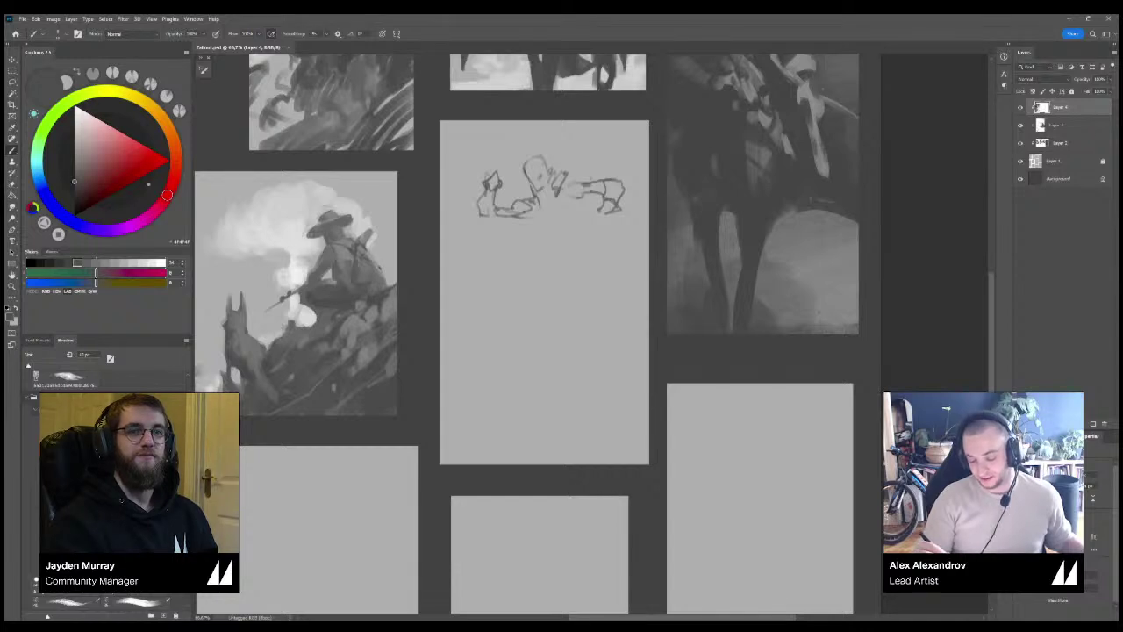
pyautogui.moveTo(551, 170)
pyautogui.mouseDown()
pyautogui.moveTo(563, 173)
pyautogui.moveTo(557, 183)
pyautogui.mouseUp()
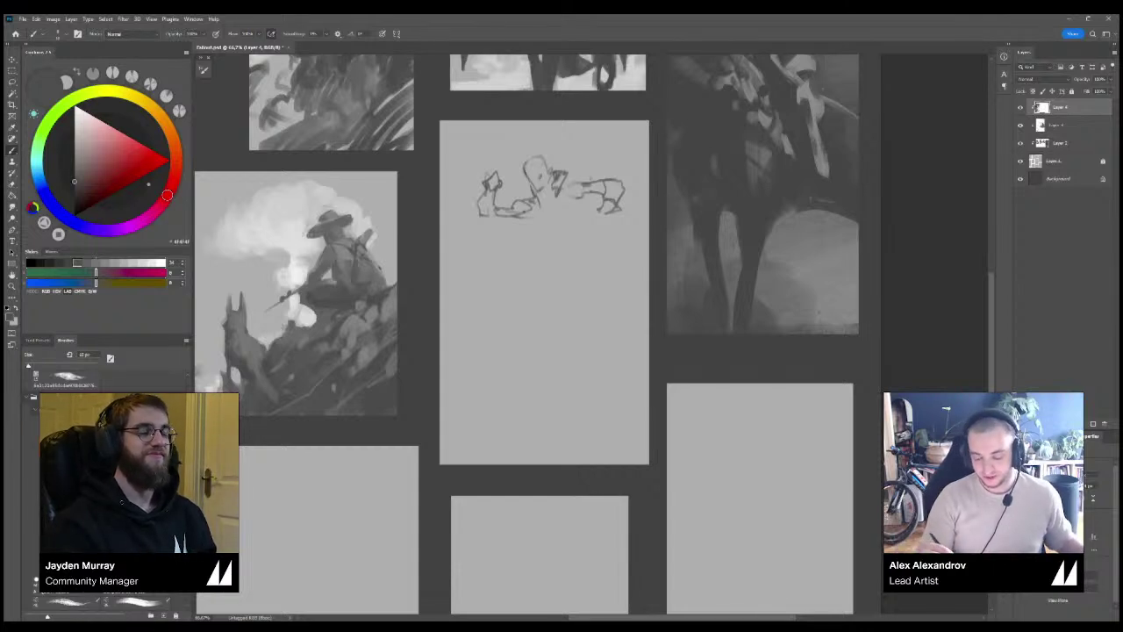
pyautogui.press('e')
pyautogui.moveTo(527, 160)
pyautogui.mouseDown()
pyautogui.moveTo(528, 180)
pyautogui.moveTo(560, 179)
pyautogui.moveTo(537, 205)
pyautogui.moveTo(532, 188)
pyautogui.mouseUp()
pyautogui.press('b')
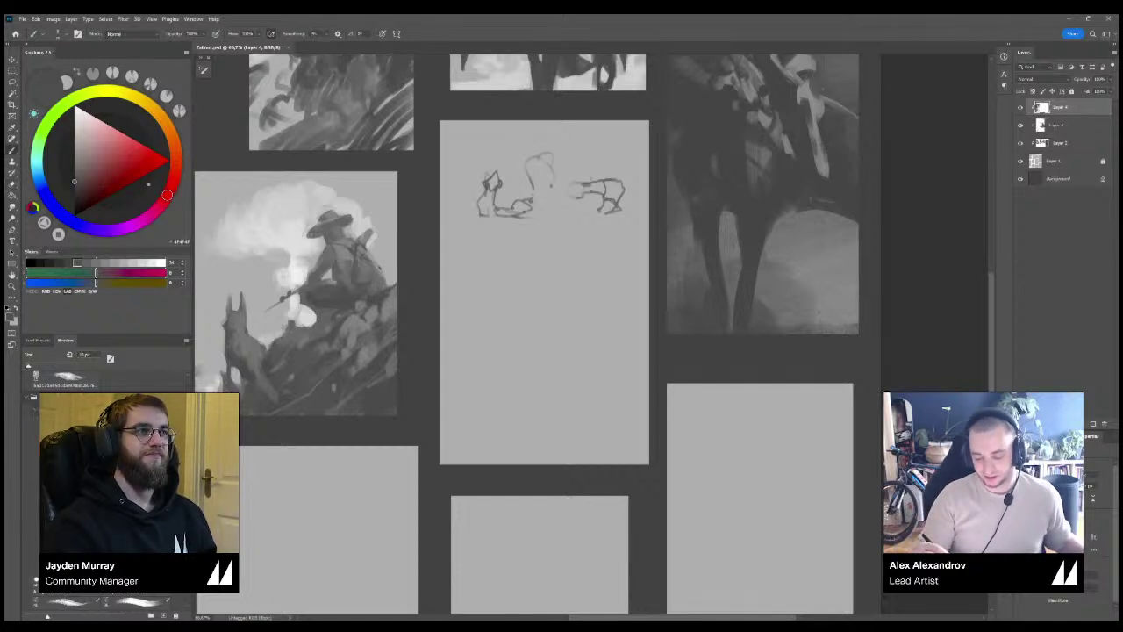
pyautogui.moveTo(554, 166); pyautogui.dragTo(551, 179)
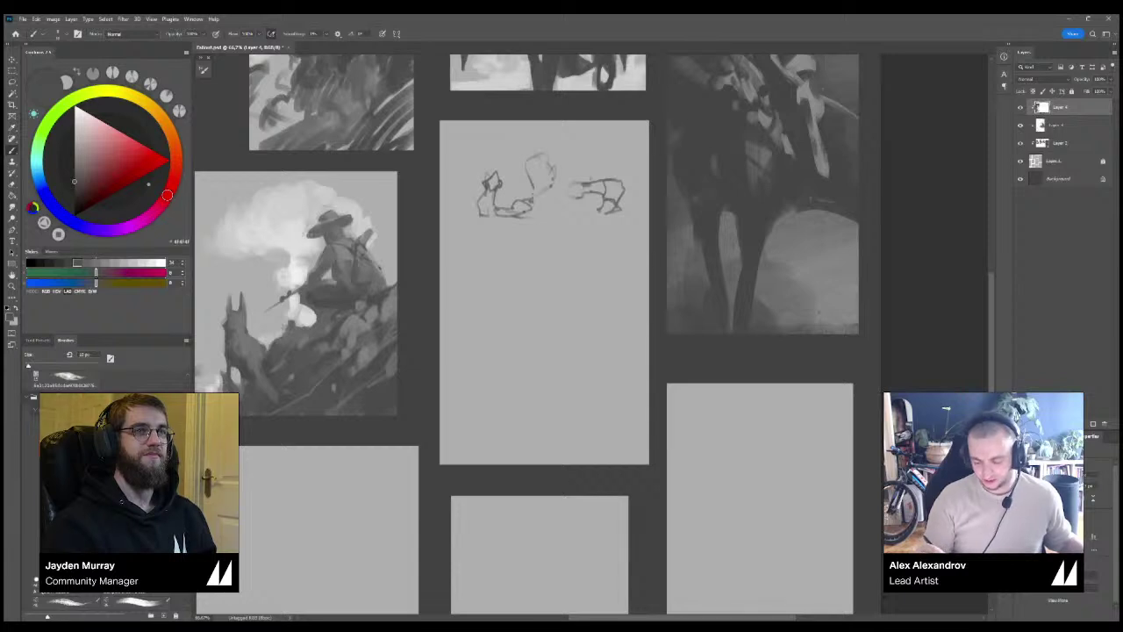
# Erase the heavy lower lines of the bent outline at the central frame's upper right, leaving a lighter curve.
pyautogui.moveTo(595, 202)
pyautogui.mouseDown()
pyautogui.moveTo(599, 215)
pyautogui.moveTo(619, 211)
pyautogui.moveTo(605, 210)
pyautogui.moveTo(621, 197)
pyautogui.mouseUp()
pyautogui.hotkey('ctrl', 'z')
pyautogui.hotkey('ctrl', 'z')
pyautogui.press('e')
pyautogui.press('b')
pyautogui.hotkey('ctrl', 'z')
pyautogui.press('e')
pyautogui.press('b')
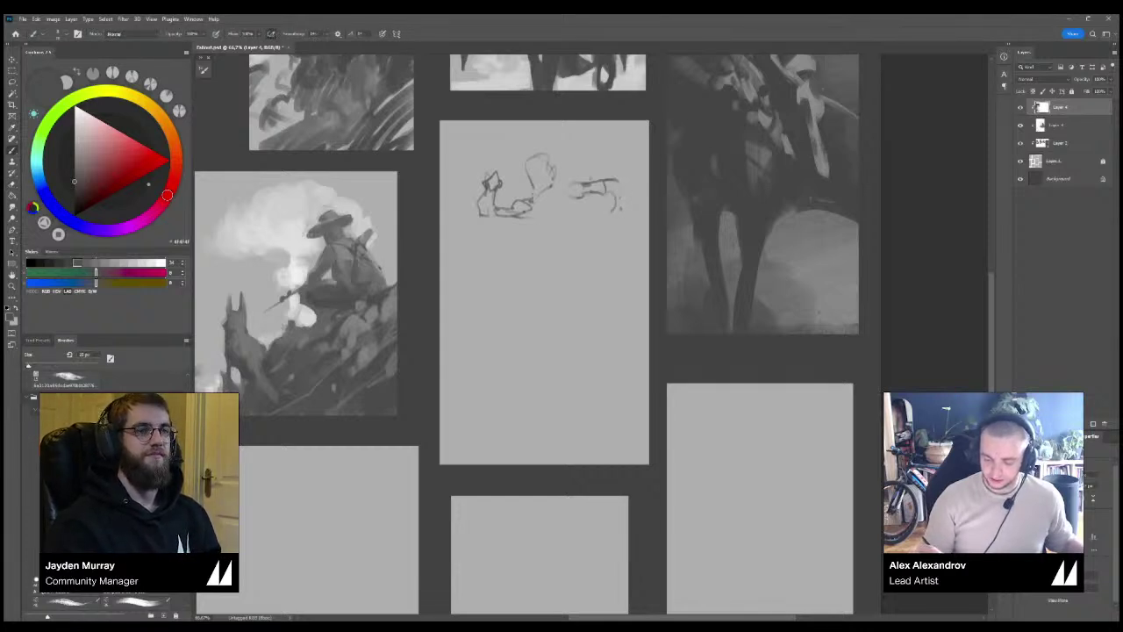
# Refine the head-like outline with firmer side lines and extend the line beneath the angular outline on its left.
pyautogui.moveTo(519, 213)
pyautogui.mouseDown()
pyautogui.moveTo(541, 219)
pyautogui.moveTo(526, 163)
pyautogui.moveTo(544, 153)
pyautogui.mouseUp()
pyautogui.press('e')
pyautogui.press('b')
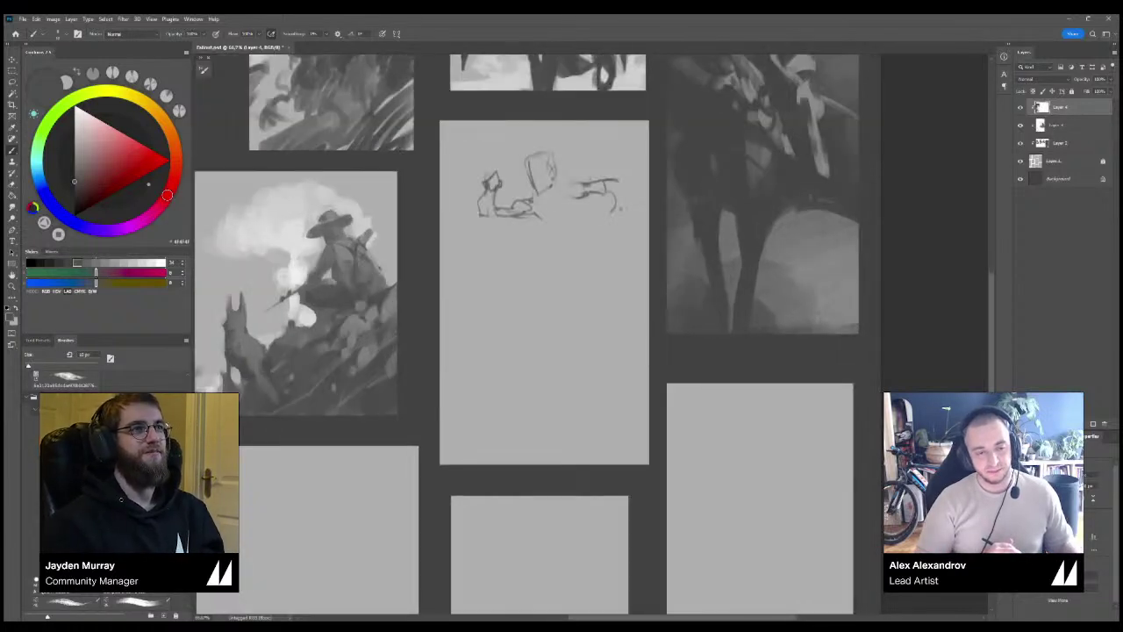
pyautogui.hotkey('ctrl', '+')
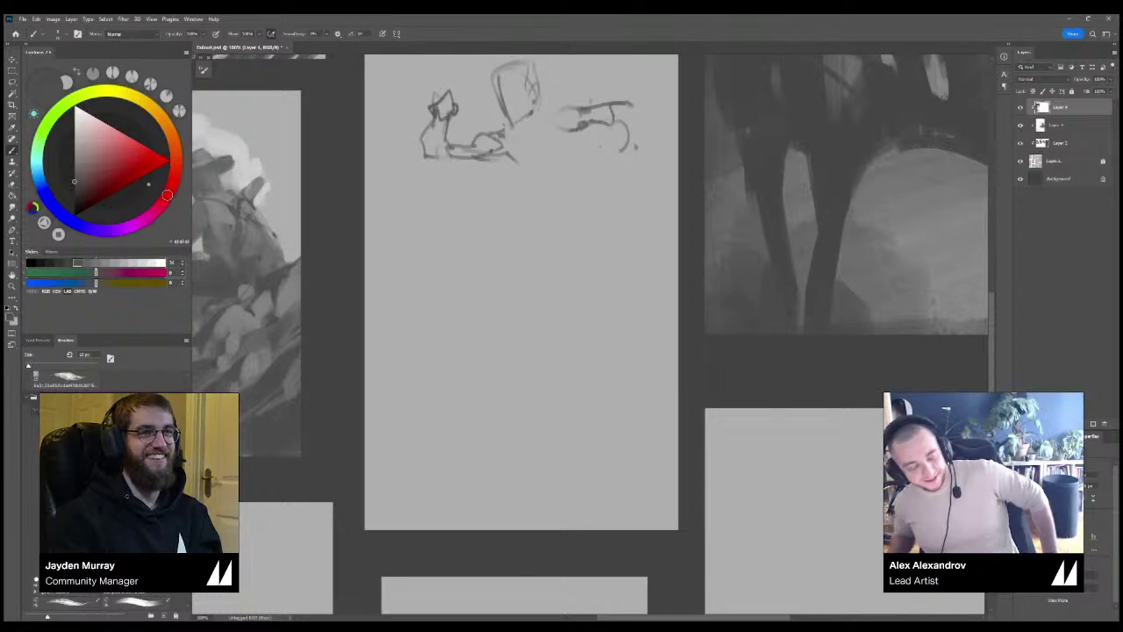
pyautogui.moveTo(536, 65); pyautogui.dragTo(540, 119)
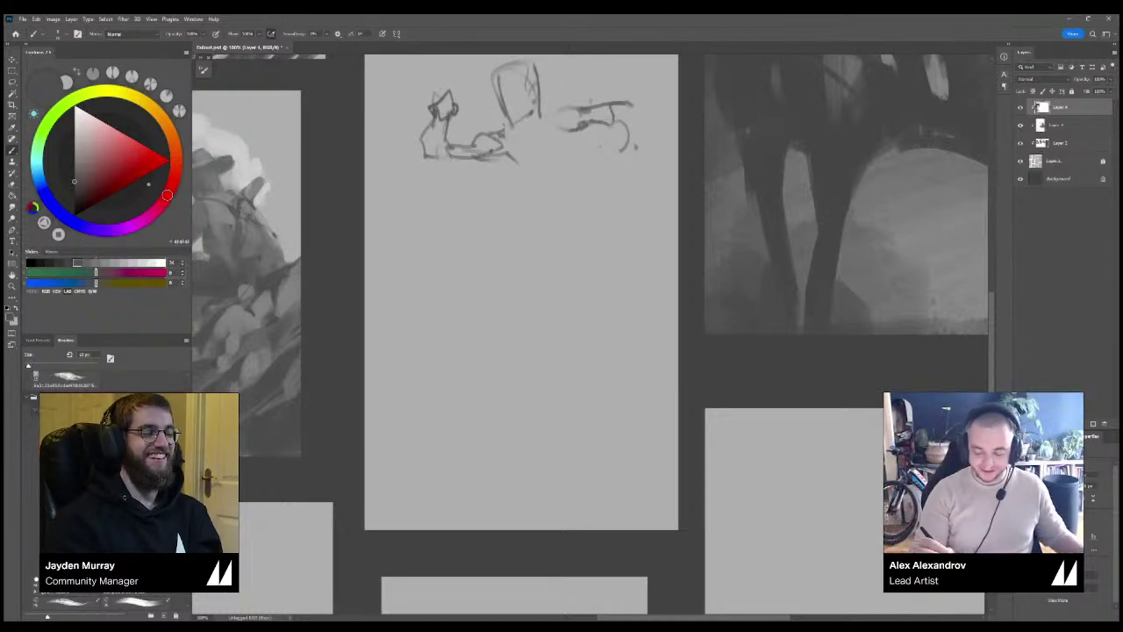
# Erase the rough arm sketched beside the figure's head on the blank thumbnail.
pyautogui.hotkey('ctrl', 'z')
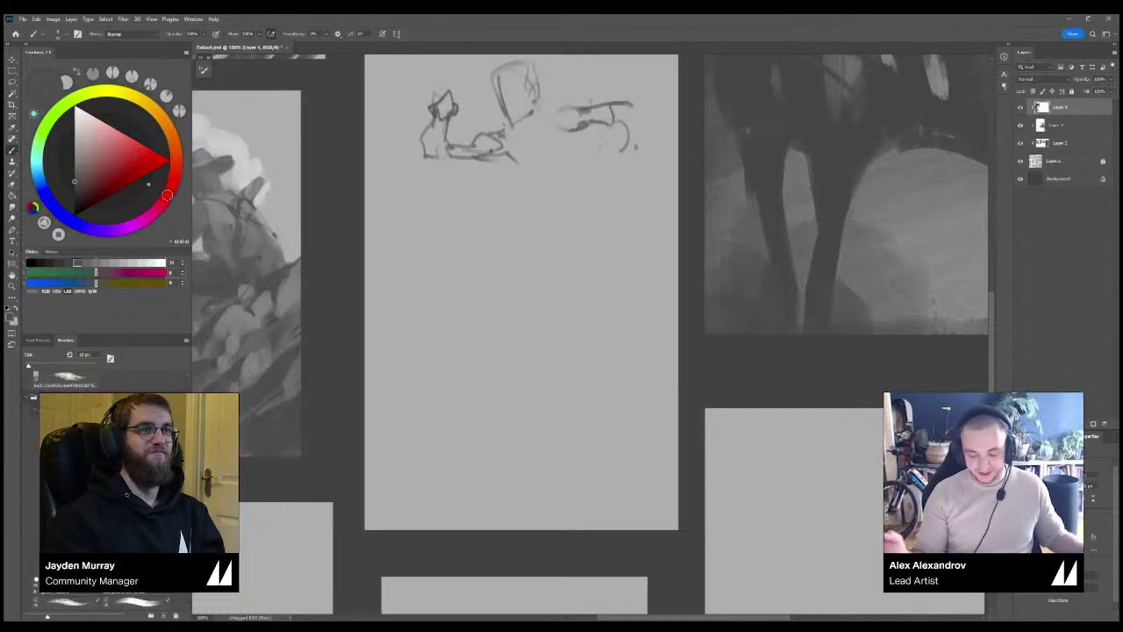
pyautogui.moveTo(597, 137)
pyautogui.mouseDown()
pyautogui.moveTo(597, 159)
pyautogui.moveTo(635, 146)
pyautogui.mouseUp()
pyautogui.hotkey('ctrl', 'z')
pyautogui.hotkey('ctrl', 'z')
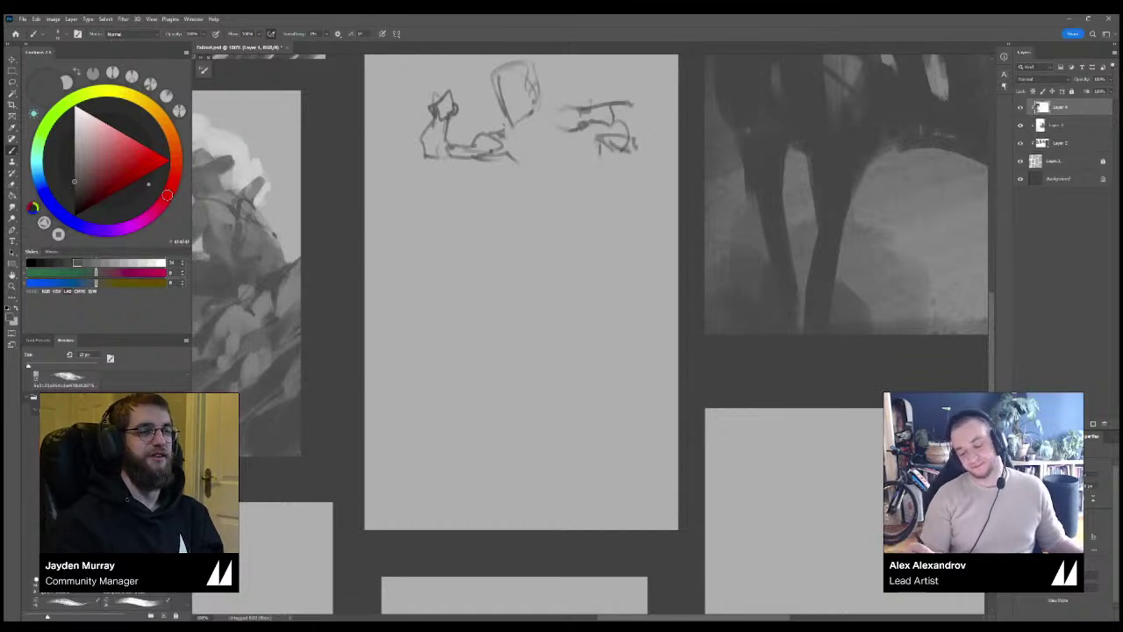
pyautogui.moveTo(632, 108); pyautogui.dragTo(635, 142)
pyautogui.moveTo(589, 118); pyautogui.dragTo(625, 140)
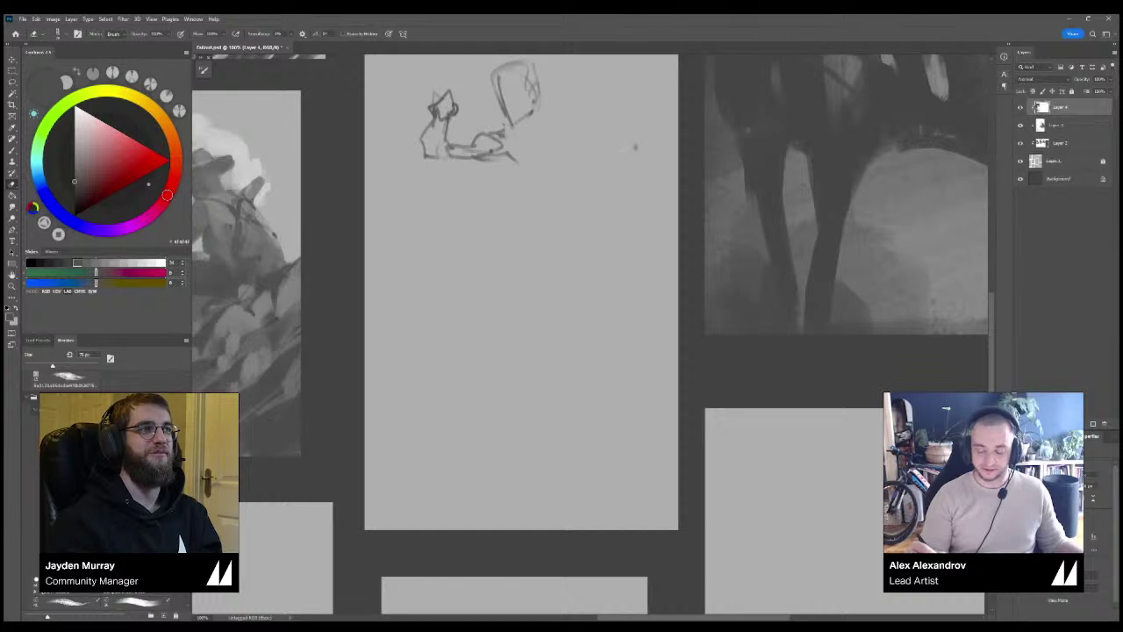
pyautogui.press('b')
pyautogui.moveTo(583, 104); pyautogui.dragTo(603, 98)
pyautogui.hotkey('ctrl', 'z')
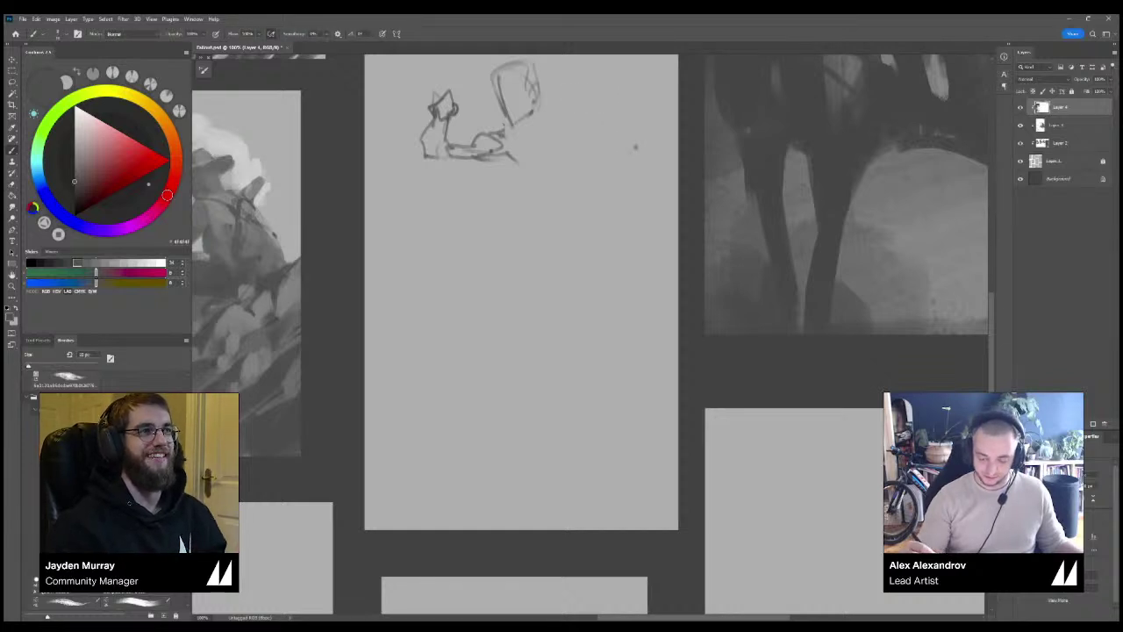
# Sketch the bent arm behind the figure, with its shoulder, raised elbow, forearm and hand resting near the hip.
pyautogui.moveTo(618, 149)
pyautogui.mouseDown()
pyautogui.moveTo(633, 133)
pyautogui.moveTo(637, 149)
pyautogui.moveTo(602, 158)
pyautogui.moveTo(635, 135)
pyautogui.mouseUp()
pyautogui.hotkey('ctrl', 'z')
pyautogui.moveTo(611, 129); pyautogui.dragTo(607, 97)
pyautogui.moveTo(605, 88)
pyautogui.mouseDown()
pyautogui.moveTo(632, 81)
pyautogui.moveTo(637, 125)
pyautogui.mouseUp()
pyautogui.moveTo(600, 88); pyautogui.dragTo(635, 81)
pyautogui.moveTo(570, 89)
pyautogui.mouseDown()
pyautogui.moveTo(549, 106)
pyautogui.moveTo(606, 91)
pyautogui.moveTo(611, 107)
pyautogui.moveTo(527, 151)
pyautogui.mouseUp()
pyautogui.hotkey('ctrl', 'z')
pyautogui.moveTo(549, 107)
pyautogui.mouseDown()
pyautogui.moveTo(558, 151)
pyautogui.moveTo(624, 186)
pyautogui.mouseUp()
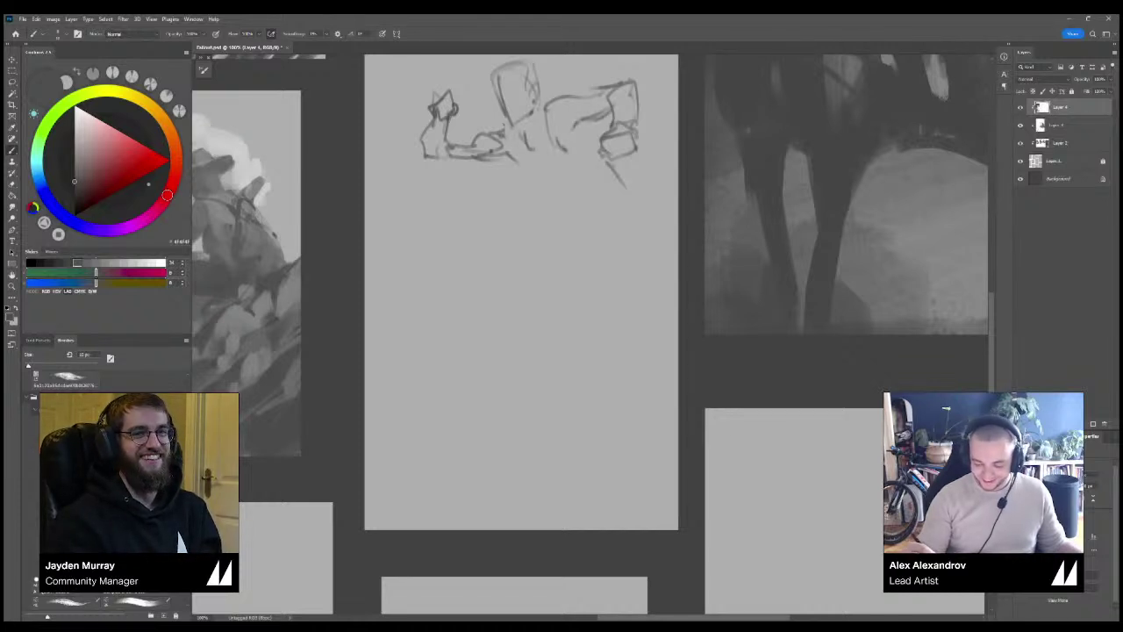
# Rough in the back contour of the torso and a trial thigh line bending down at the knee.
pyautogui.moveTo(502, 258)
pyautogui.mouseDown()
pyautogui.moveTo(528, 205)
pyautogui.moveTo(560, 218)
pyautogui.moveTo(531, 212)
pyautogui.moveTo(603, 203)
pyautogui.mouseUp()
pyautogui.hotkey('ctrl', 'z')
pyautogui.hotkey('ctrl', 'z')
pyautogui.moveTo(579, 130); pyautogui.dragTo(603, 163)
pyautogui.moveTo(614, 184); pyautogui.dragTo(616, 207)
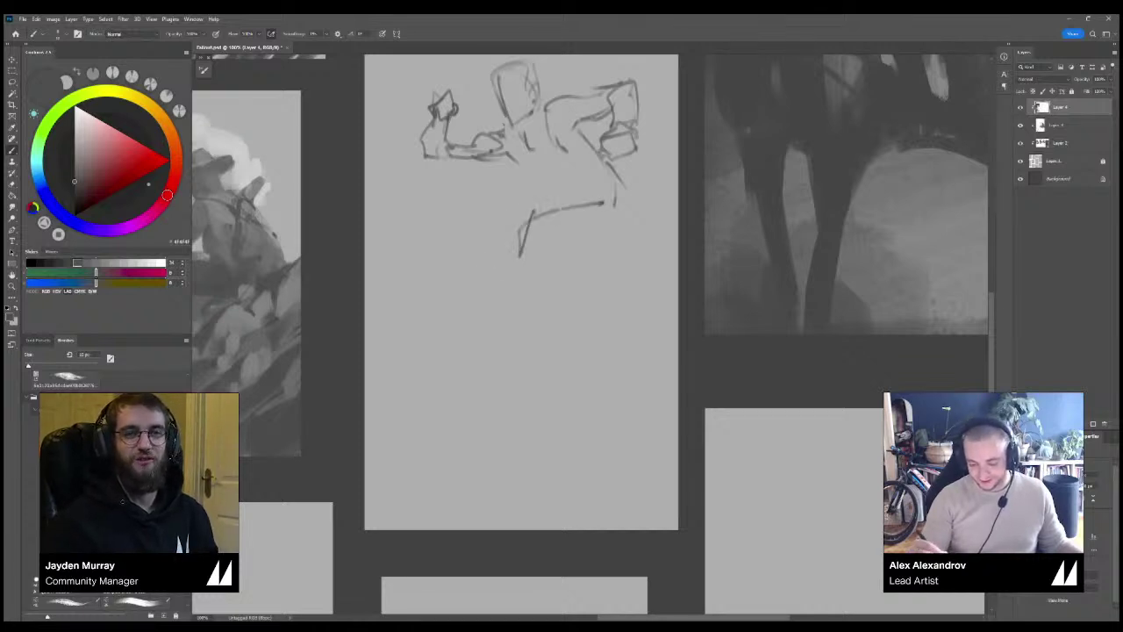
# Sketch both sides of the torso down to the waist and erase the rough waist and thigh lines.
pyautogui.moveTo(518, 142); pyautogui.dragTo(533, 170)
pyautogui.moveTo(540, 192); pyautogui.dragTo(615, 184)
pyautogui.moveTo(582, 141); pyautogui.dragTo(592, 154)
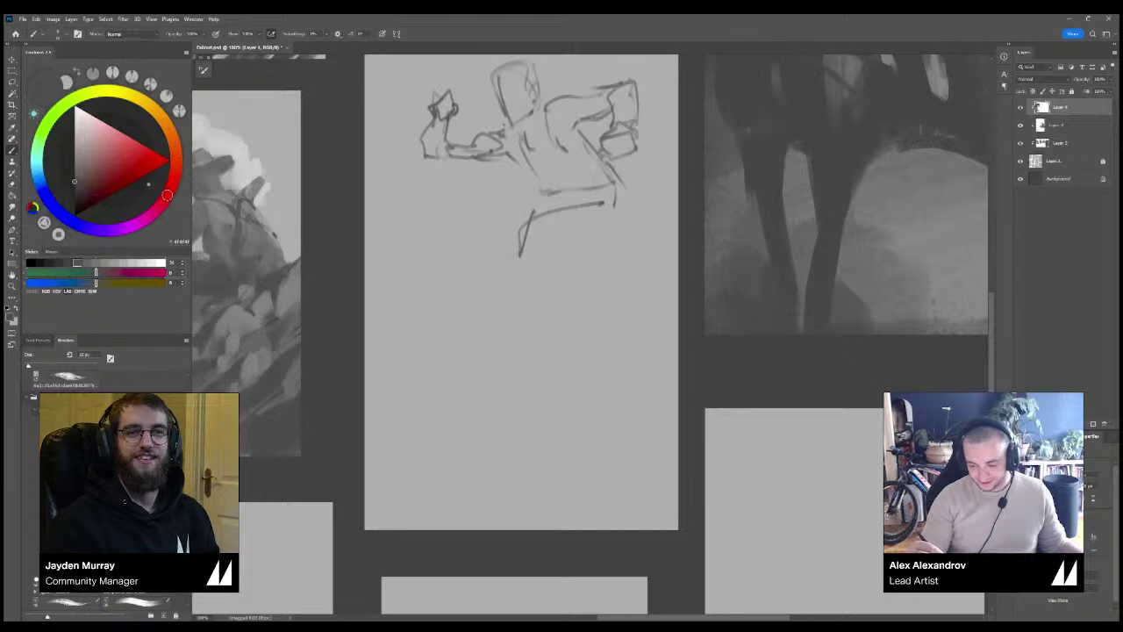
pyautogui.moveTo(555, 187)
pyautogui.mouseDown()
pyautogui.moveTo(569, 216)
pyautogui.moveTo(563, 202)
pyautogui.moveTo(617, 186)
pyautogui.mouseUp()
pyautogui.press('e')
pyautogui.press('b')
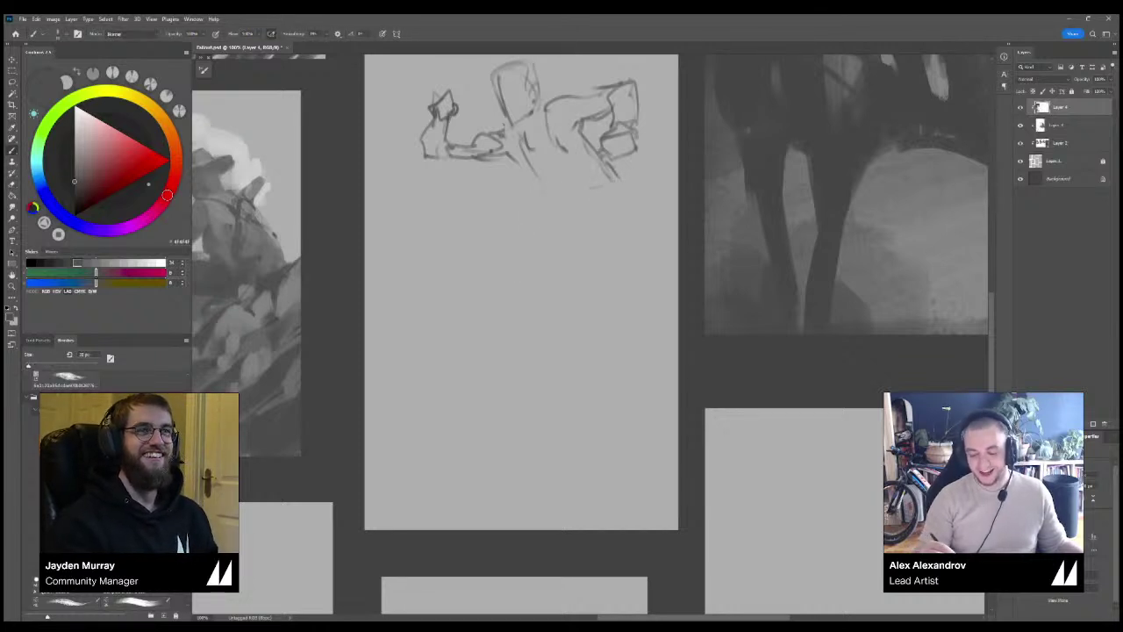
pyautogui.moveTo(526, 174)
pyautogui.mouseDown()
pyautogui.moveTo(561, 186)
pyautogui.moveTo(566, 207)
pyautogui.mouseUp()
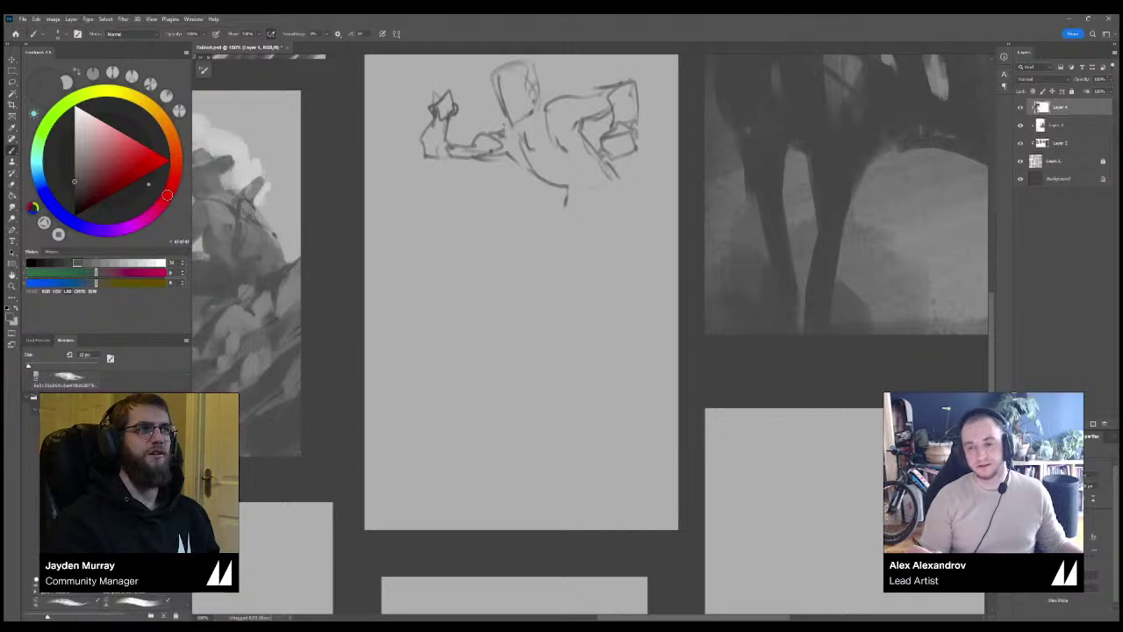
pyautogui.moveTo(611, 169); pyautogui.dragTo(625, 203)
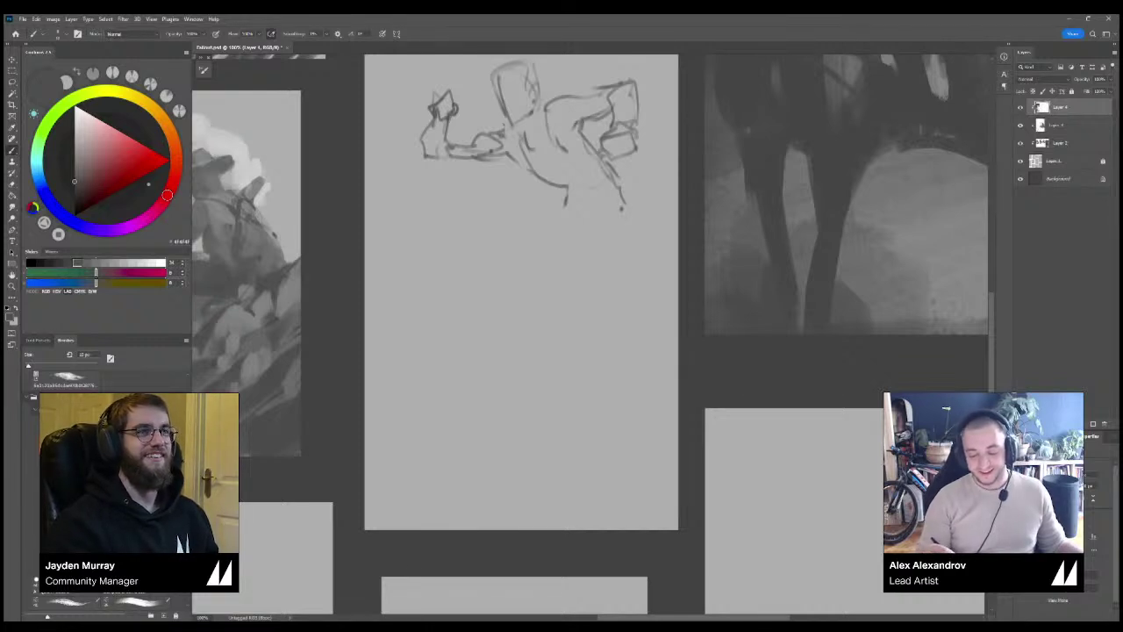
# Sketch the bent thigh from the hip forward to the knee, with the start of the shin.
pyautogui.moveTo(500, 249)
pyautogui.mouseDown()
pyautogui.moveTo(523, 211)
pyautogui.moveTo(499, 246)
pyautogui.moveTo(585, 214)
pyautogui.moveTo(622, 222)
pyautogui.moveTo(570, 241)
pyautogui.moveTo(529, 239)
pyautogui.moveTo(548, 232)
pyautogui.mouseUp()
pyautogui.hotkey('ctrl', 'z')
pyautogui.press('e')
pyautogui.moveTo(536, 213); pyautogui.dragTo(601, 204)
pyautogui.press('b')
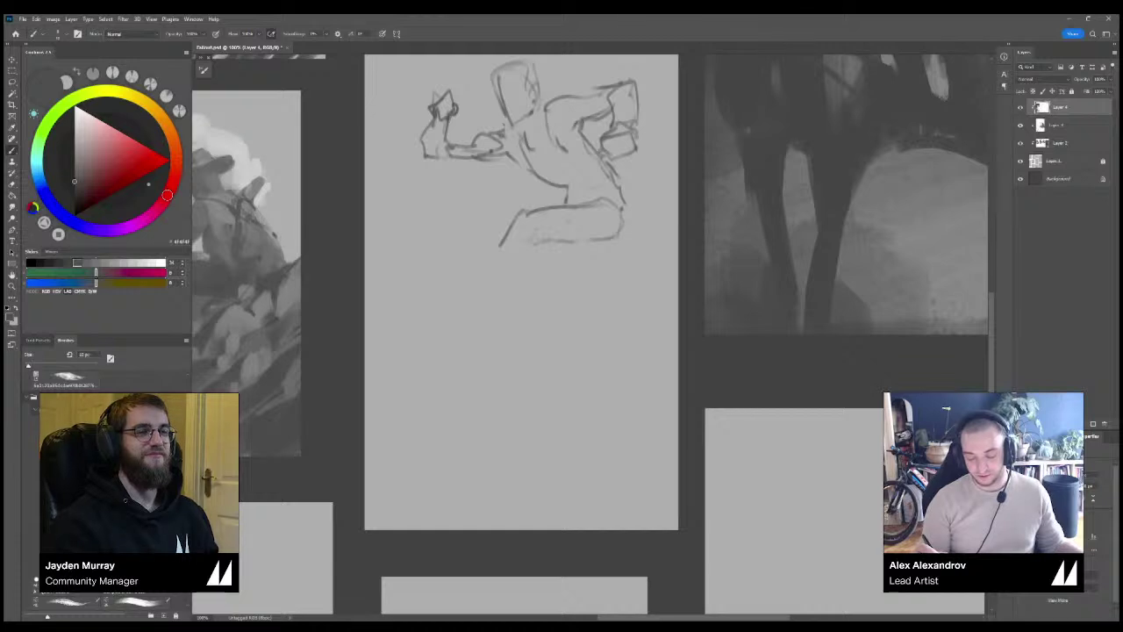
pyautogui.hotkey('ctrl', 'z')
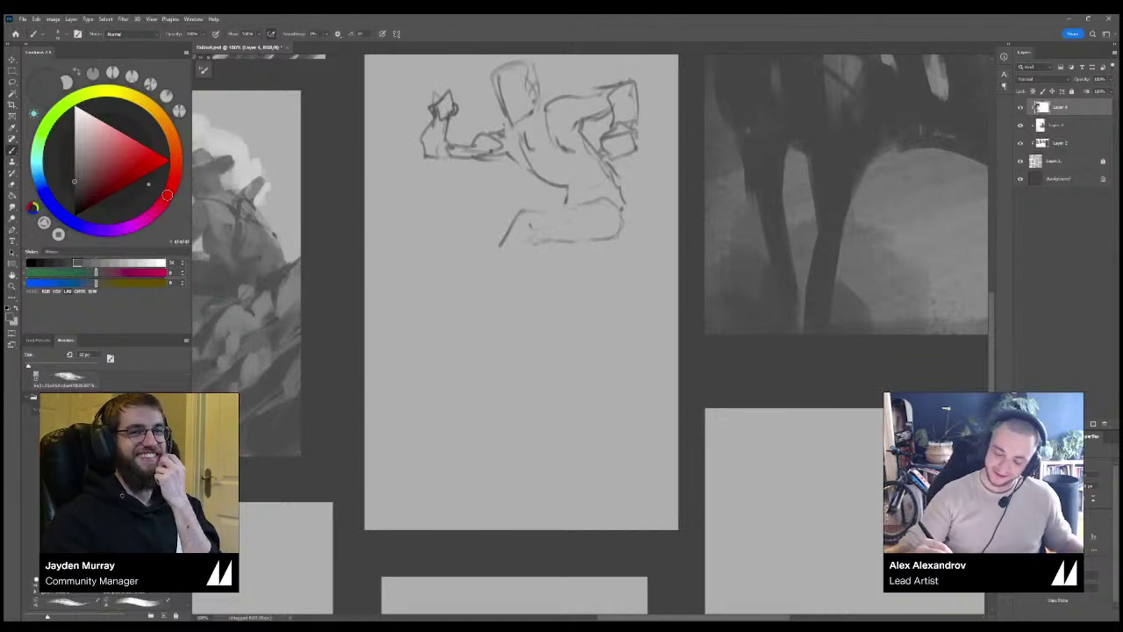
# Draw a horizontal line from the rear hand to the frame's edge and reinforce the shoulder and chest contours.
pyautogui.moveTo(618, 159)
pyautogui.mouseDown()
pyautogui.moveTo(656, 169)
pyautogui.moveTo(674, 154)
pyautogui.mouseUp()
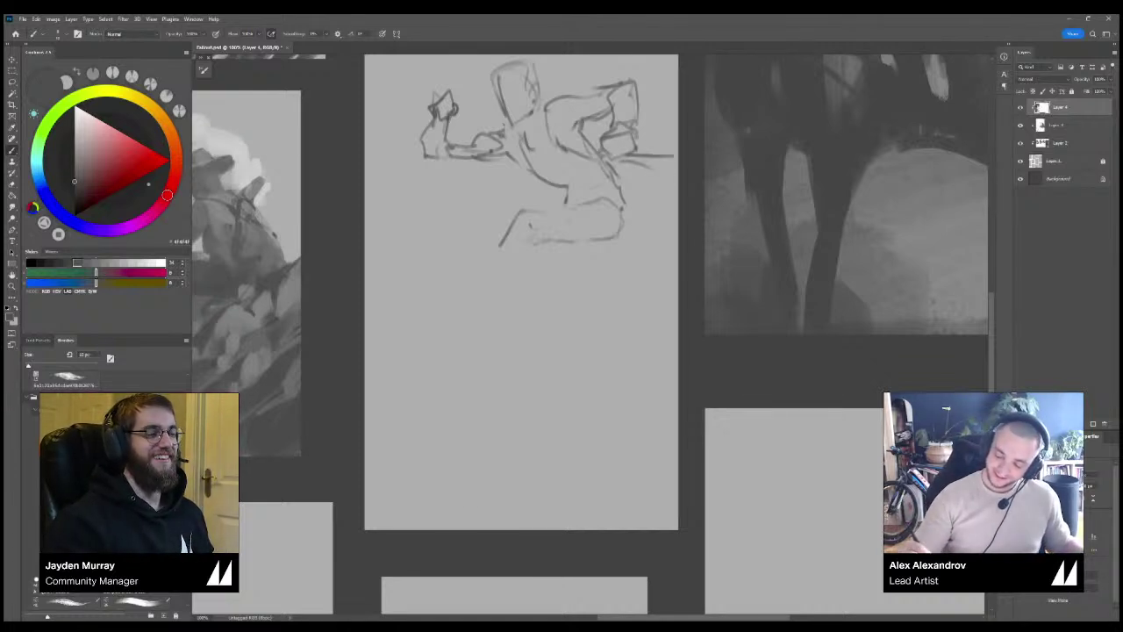
pyautogui.moveTo(575, 135); pyautogui.dragTo(616, 129)
pyautogui.hotkey('ctrl', 'z')
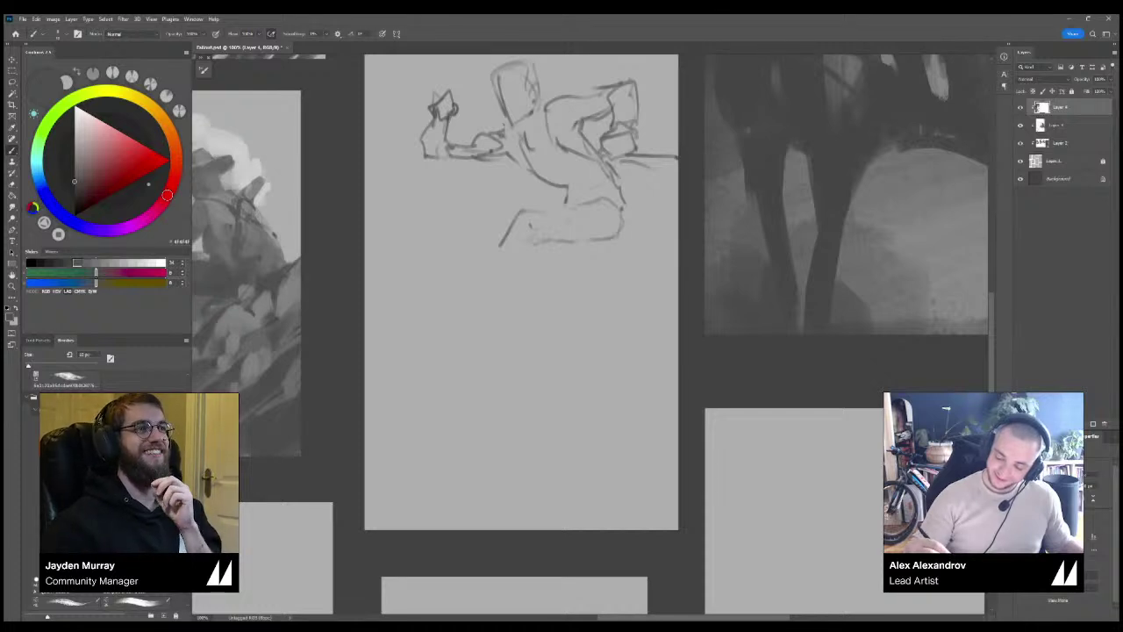
pyautogui.moveTo(545, 108); pyautogui.dragTo(579, 127)
pyautogui.moveTo(510, 125)
pyautogui.mouseDown()
pyautogui.moveTo(529, 171)
pyautogui.moveTo(552, 185)
pyautogui.mouseUp()
# Firm up the thigh and knee and sketch the outstretched front leg down to its pointed boot.
pyautogui.moveTo(523, 220)
pyautogui.mouseDown()
pyautogui.moveTo(535, 239)
pyautogui.moveTo(556, 231)
pyautogui.mouseUp()
pyautogui.moveTo(516, 214)
pyautogui.mouseDown()
pyautogui.moveTo(553, 234)
pyautogui.moveTo(621, 200)
pyautogui.mouseUp()
pyautogui.moveTo(493, 253)
pyautogui.mouseDown()
pyautogui.moveTo(462, 296)
pyautogui.moveTo(441, 305)
pyautogui.moveTo(410, 289)
pyautogui.moveTo(432, 312)
pyautogui.moveTo(453, 307)
pyautogui.moveTo(500, 326)
pyautogui.moveTo(493, 310)
pyautogui.mouseUp()
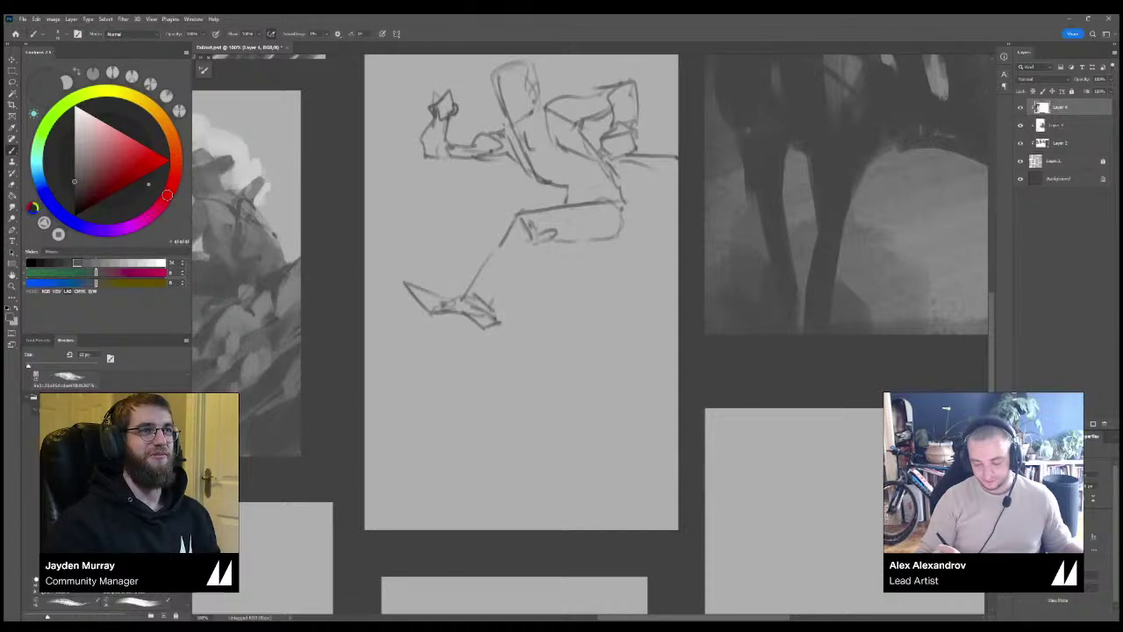
pyautogui.moveTo(552, 247)
pyautogui.mouseDown()
pyautogui.moveTo(487, 300)
pyautogui.moveTo(527, 262)
pyautogui.mouseUp()
pyautogui.moveTo(510, 219); pyautogui.dragTo(474, 296)
pyautogui.press('e')
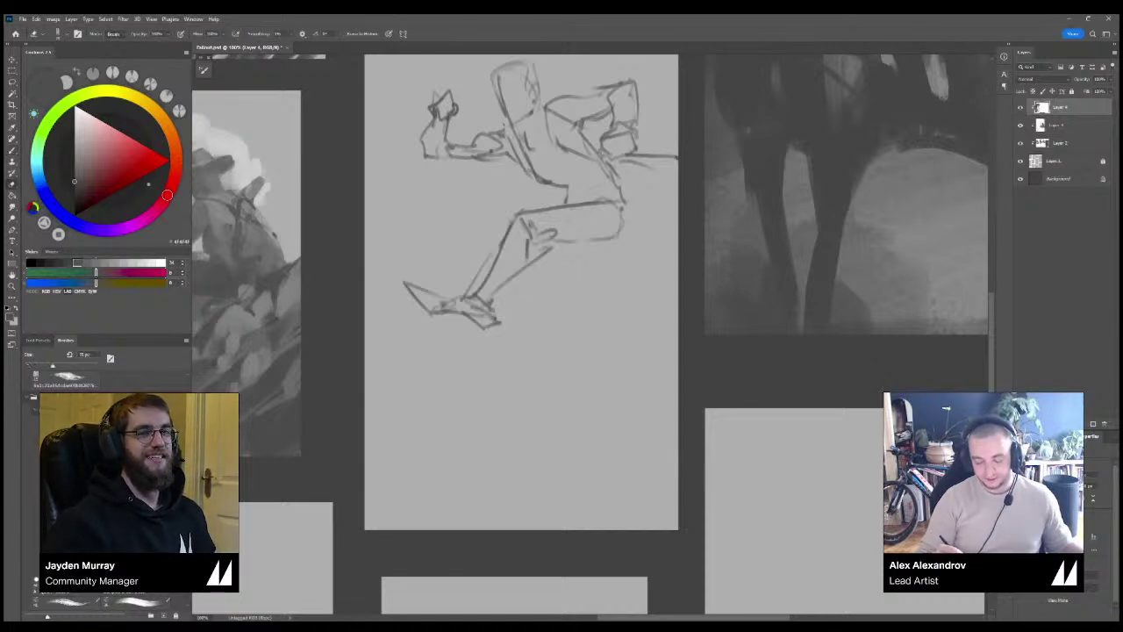
pyautogui.moveTo(489, 255); pyautogui.dragTo(467, 290)
# Sketch the underside of the thighs and the rear leg reaching down to its foot.
pyautogui.press('b')
pyautogui.moveTo(533, 240); pyautogui.dragTo(530, 263)
pyautogui.moveTo(537, 248)
pyautogui.mouseDown()
pyautogui.moveTo(564, 245)
pyautogui.moveTo(574, 221)
pyautogui.mouseUp()
pyautogui.moveTo(579, 226)
pyautogui.mouseDown()
pyautogui.moveTo(600, 232)
pyautogui.moveTo(584, 255)
pyautogui.mouseUp()
pyautogui.moveTo(572, 248); pyautogui.dragTo(586, 277)
pyautogui.moveTo(613, 237); pyautogui.dragTo(629, 310)
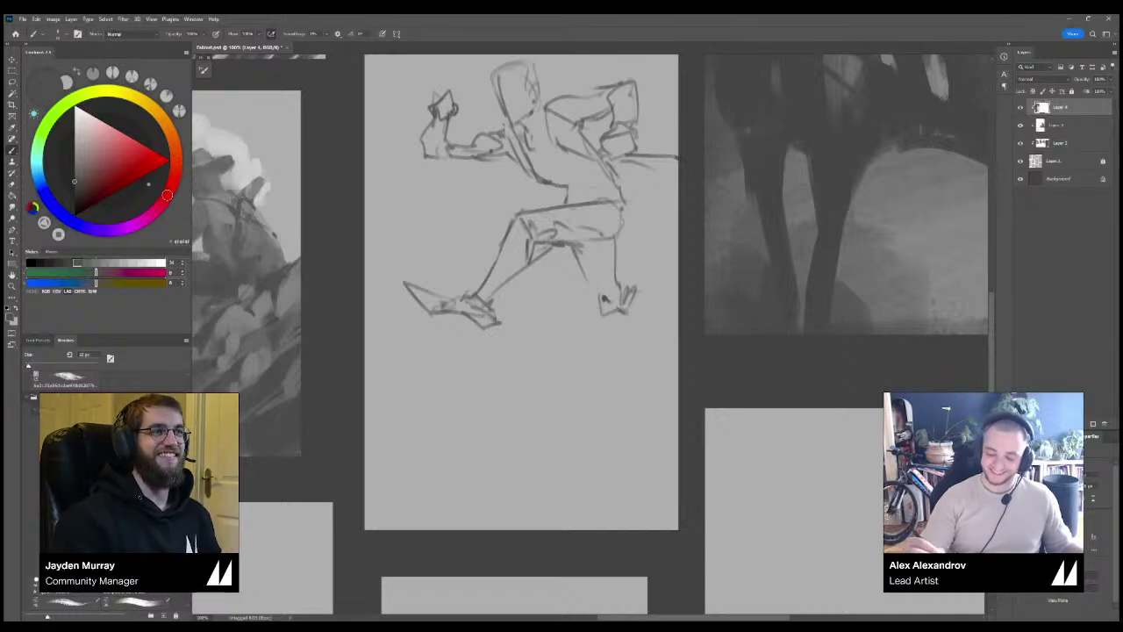
pyautogui.moveTo(578, 281); pyautogui.dragTo(614, 377)
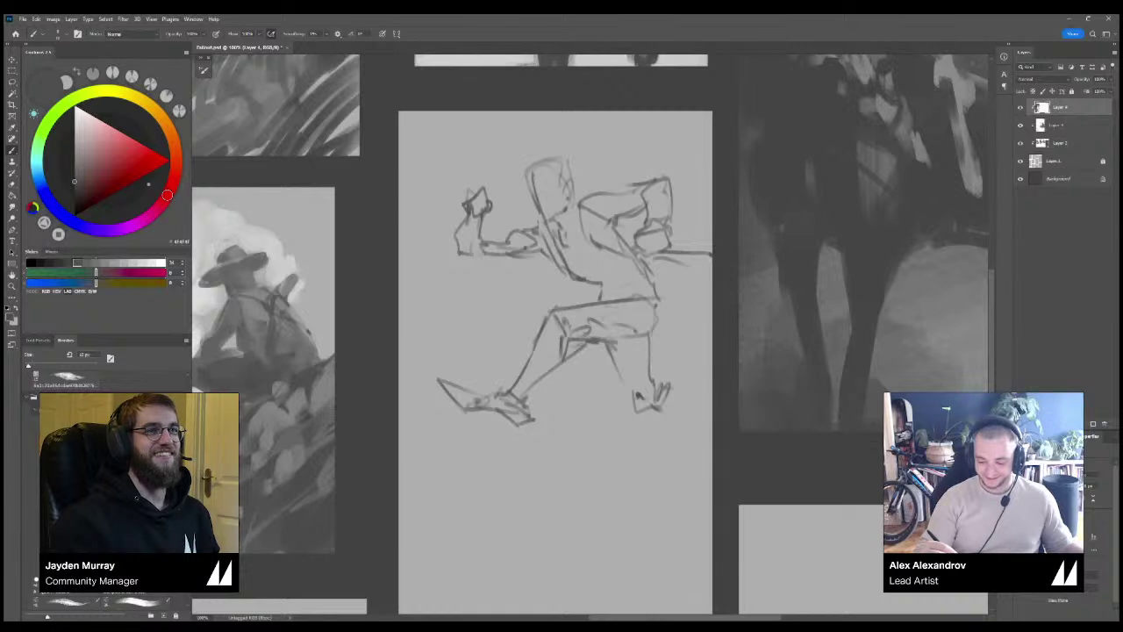
pyautogui.moveTo(544, 158)
pyautogui.mouseDown()
pyautogui.moveTo(504, 160)
pyautogui.moveTo(516, 176)
pyautogui.moveTo(579, 162)
pyautogui.mouseUp()
pyautogui.hotkey('ctrl', 'z')
pyautogui.hotkey('ctrl', 'z')
pyautogui.moveTo(498, 161)
pyautogui.mouseDown()
pyautogui.moveTo(533, 180)
pyautogui.moveTo(575, 166)
pyautogui.mouseUp()
pyautogui.hotkey('ctrl', 'z')
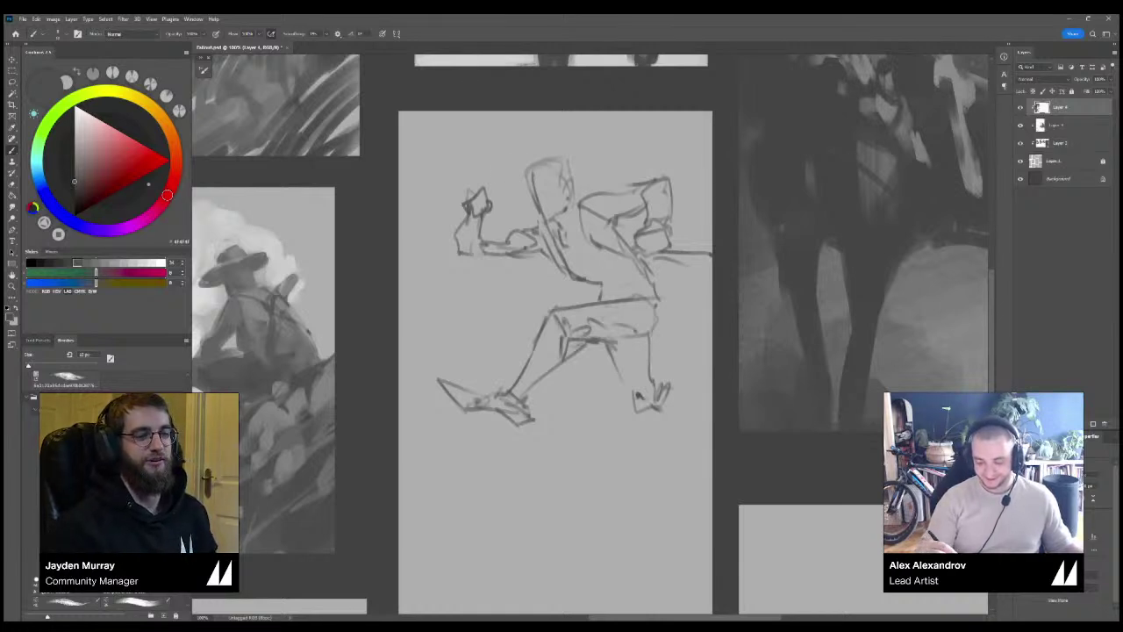
pyautogui.moveTo(505, 170); pyautogui.dragTo(604, 166)
pyautogui.hotkey('ctrl', 'z')
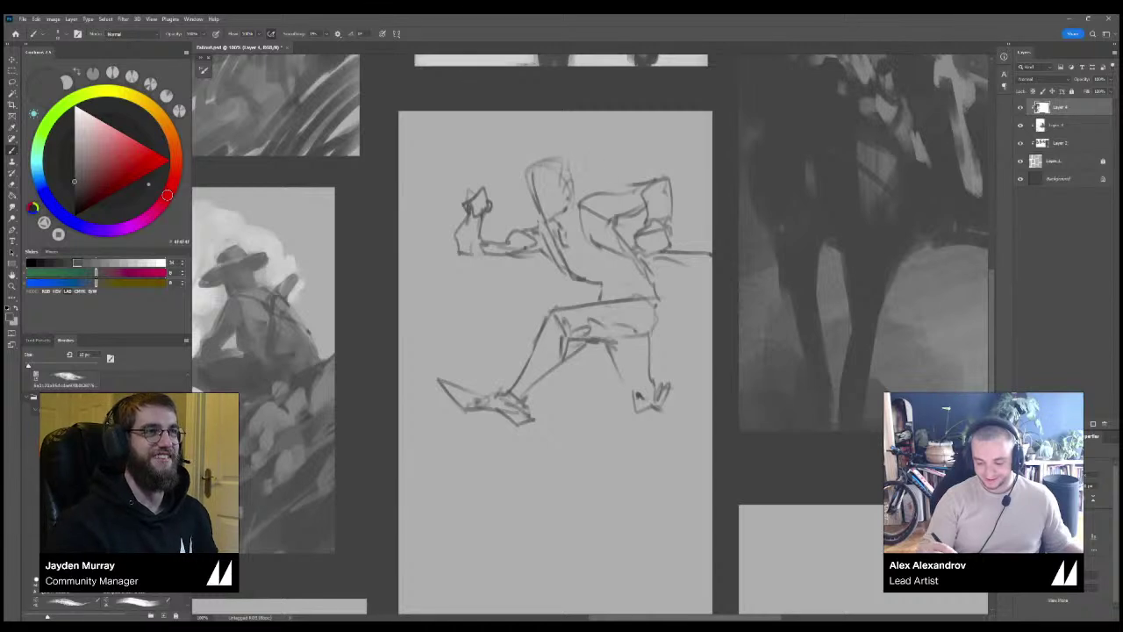
pyautogui.moveTo(505, 168)
pyautogui.mouseDown()
pyautogui.moveTo(574, 159)
pyautogui.moveTo(593, 171)
pyautogui.mouseUp()
pyautogui.moveTo(506, 170)
pyautogui.mouseDown()
pyautogui.moveTo(518, 192)
pyautogui.moveTo(557, 134)
pyautogui.mouseUp()
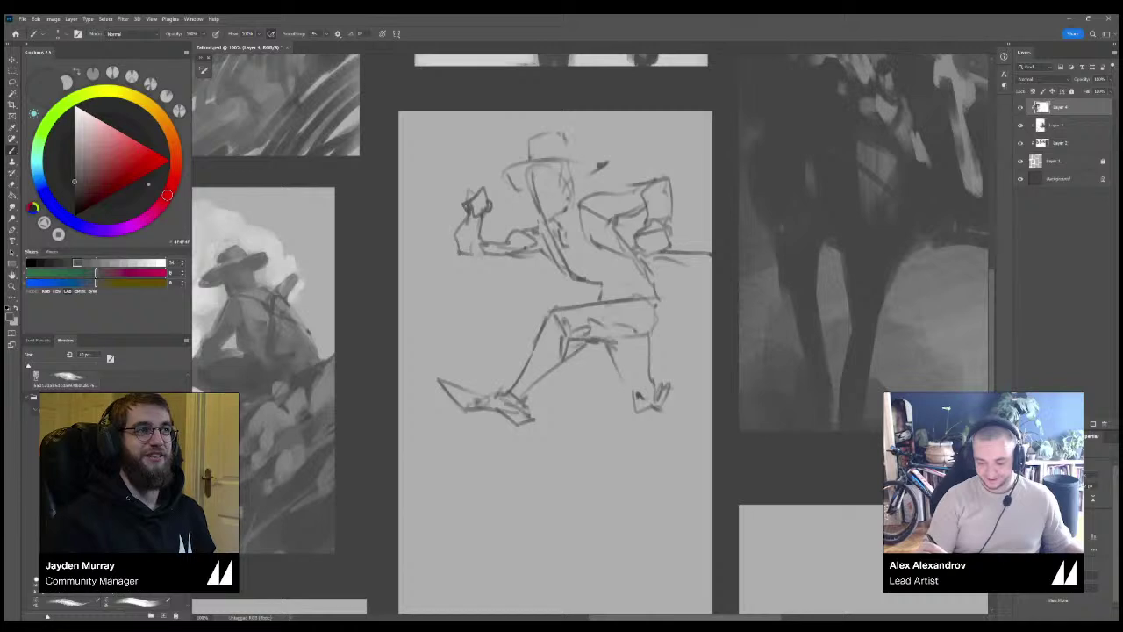
pyautogui.hotkey('ctrl', 'z')
pyautogui.hotkey('ctrl', 'z')
pyautogui.hotkey('ctrl', 'z')
pyautogui.hotkey('ctrl', 'z')
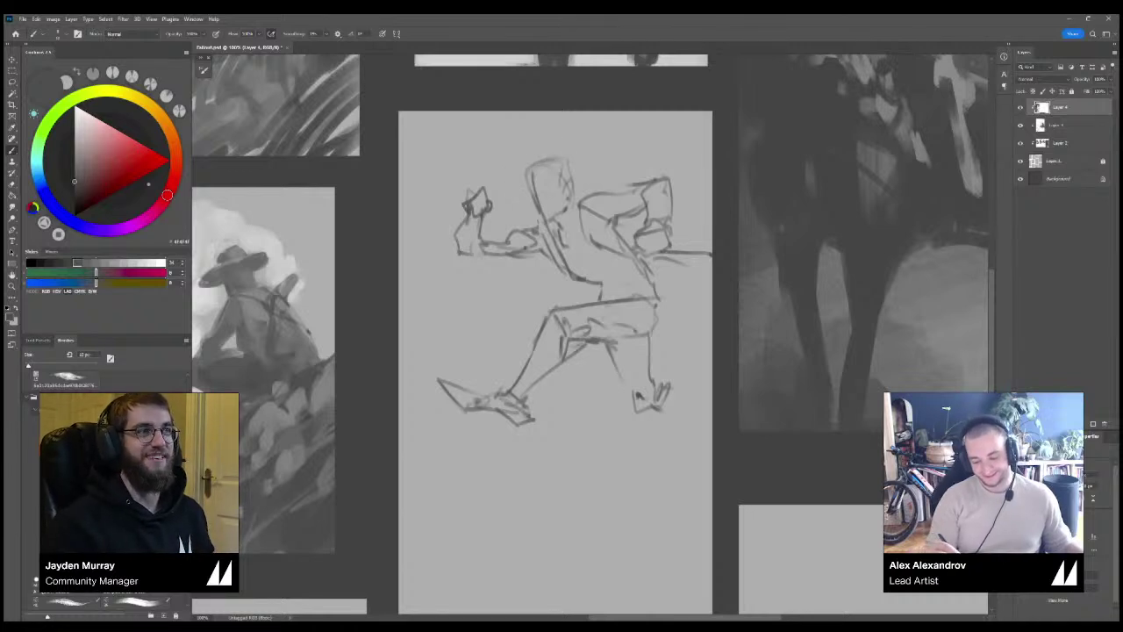
# Sketch a tilted hat on the head, its long brim running from the raised hand past the face.
pyautogui.moveTo(489, 196)
pyautogui.mouseDown()
pyautogui.moveTo(507, 200)
pyautogui.moveTo(512, 153)
pyautogui.mouseUp()
pyautogui.moveTo(513, 152); pyautogui.dragTo(546, 140)
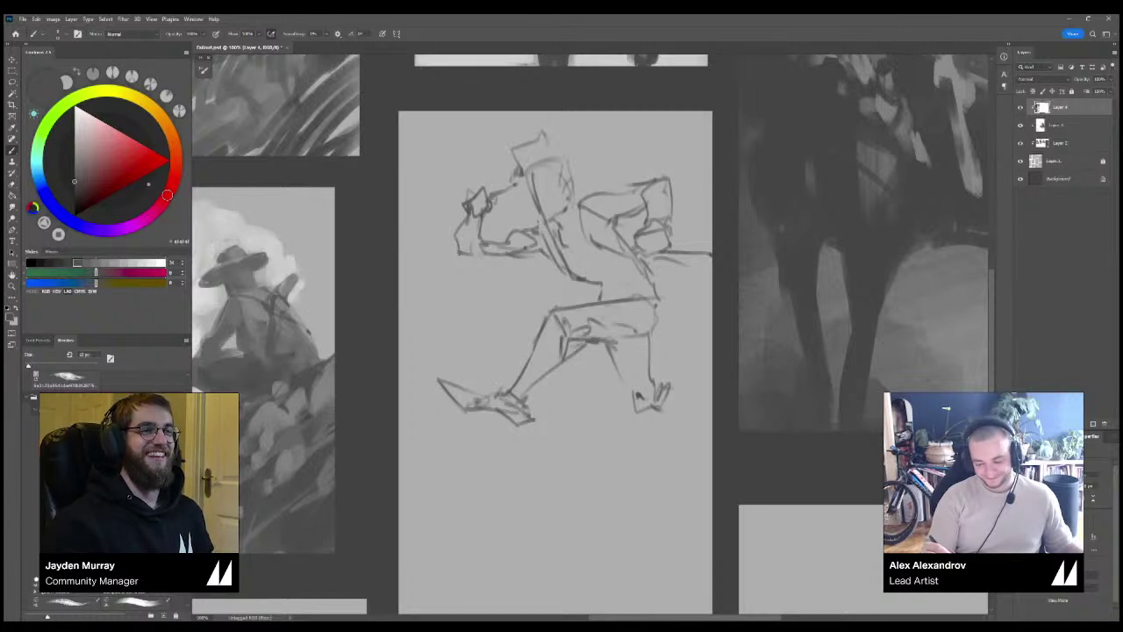
pyautogui.moveTo(503, 190)
pyautogui.mouseDown()
pyautogui.moveTo(591, 145)
pyautogui.moveTo(573, 162)
pyautogui.mouseUp()
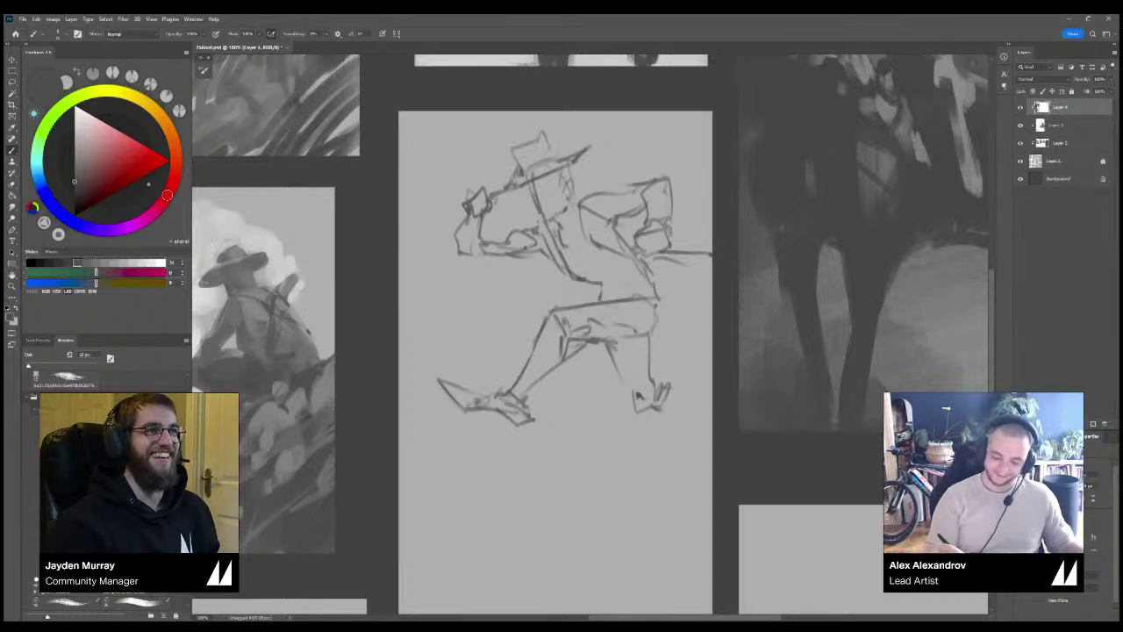
# Lasso the hat together with the raised hand, shift them slightly closer to the head, and deselect.
pyautogui.press('l')
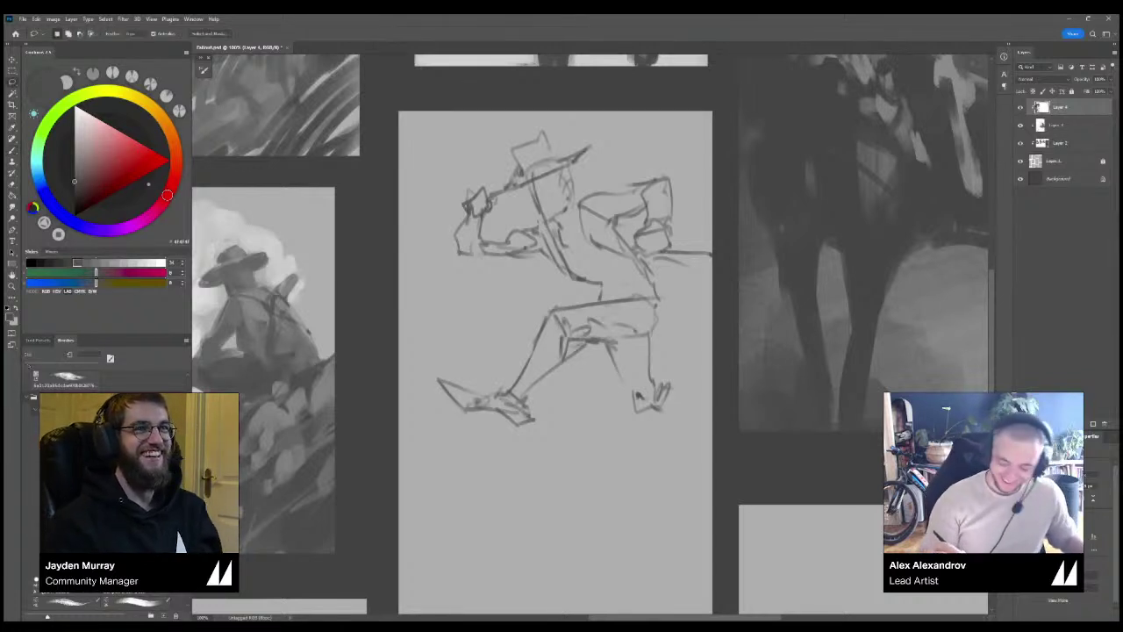
pyautogui.moveTo(475, 170)
pyautogui.mouseDown()
pyautogui.moveTo(446, 230)
pyautogui.moveTo(488, 233)
pyautogui.moveTo(562, 172)
pyautogui.moveTo(478, 165)
pyautogui.mouseUp()
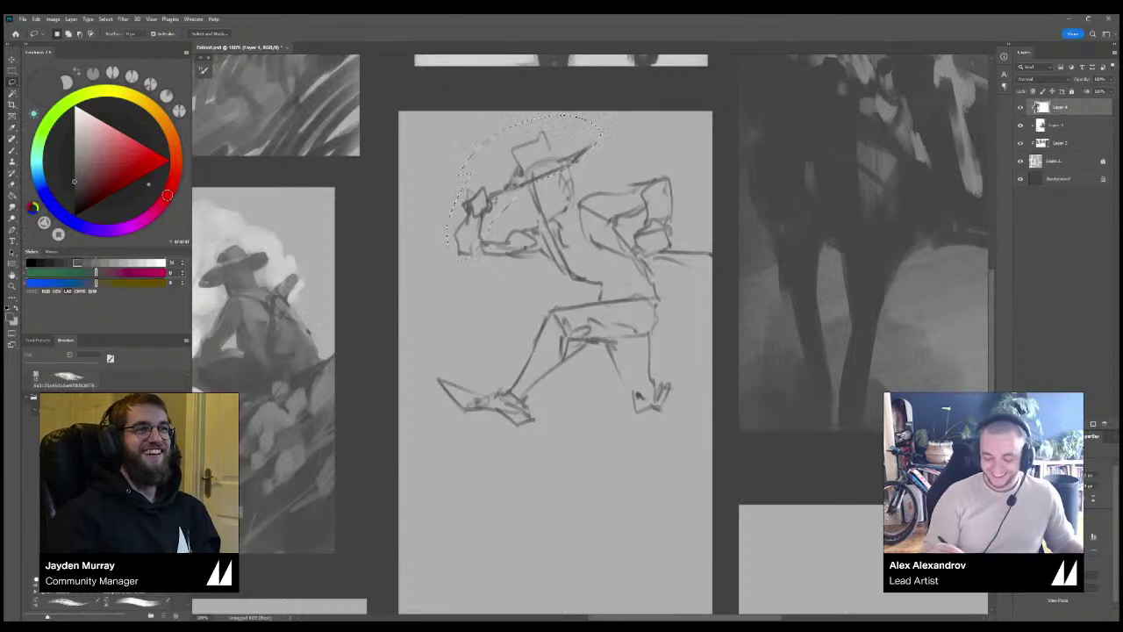
pyautogui.moveTo(556, 162)
pyautogui.mouseDown()
pyautogui.moveTo(568, 165)
pyautogui.moveTo(496, 195)
pyautogui.moveTo(542, 186)
pyautogui.moveTo(604, 141)
pyautogui.moveTo(538, 135)
pyautogui.moveTo(506, 148)
pyautogui.moveTo(508, 202)
pyautogui.moveTo(606, 147)
pyautogui.moveTo(569, 132)
pyautogui.moveTo(547, 168)
pyautogui.mouseUp()
pyautogui.hotkey('ctrl', 'd')
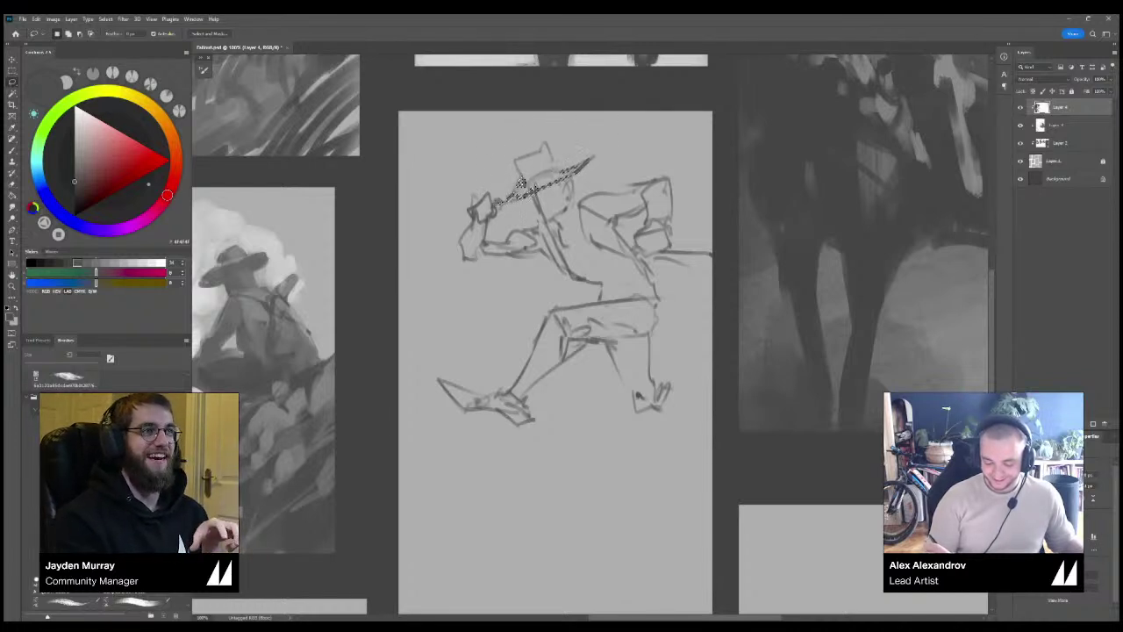
pyautogui.hotkey('ctrl', 'd')
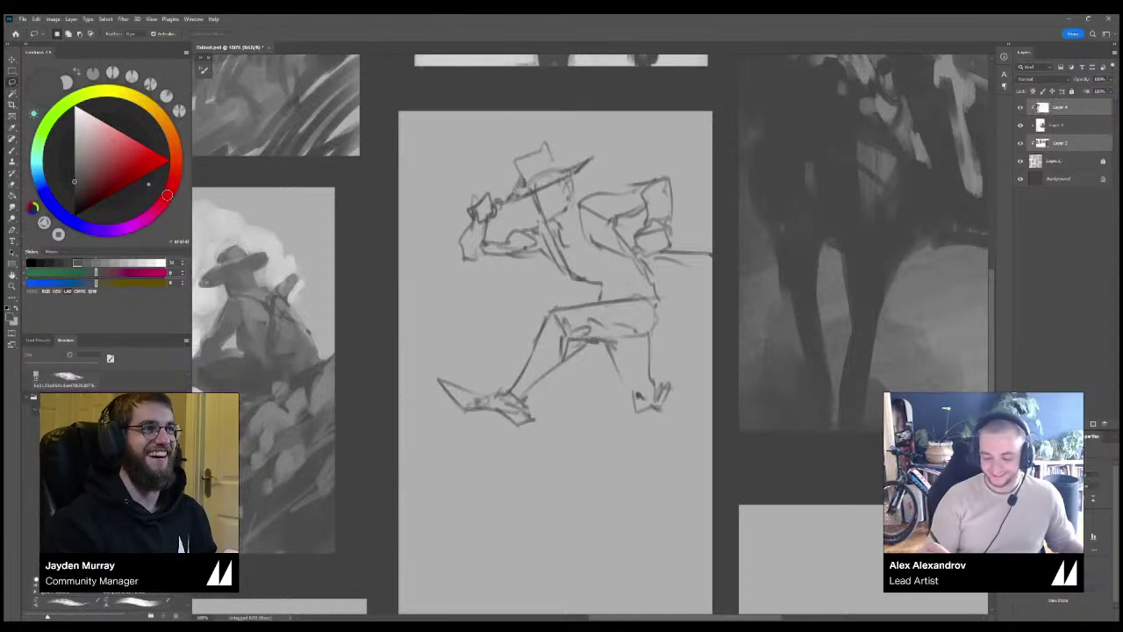
# Select only the hat, nudge it into place on Layer 4 with Free Transform, and deselect.
pyautogui.moveTo(559, 132)
pyautogui.mouseDown()
pyautogui.moveTo(497, 196)
pyautogui.moveTo(560, 182)
pyautogui.moveTo(561, 136)
pyautogui.moveTo(558, 168)
pyautogui.mouseUp()
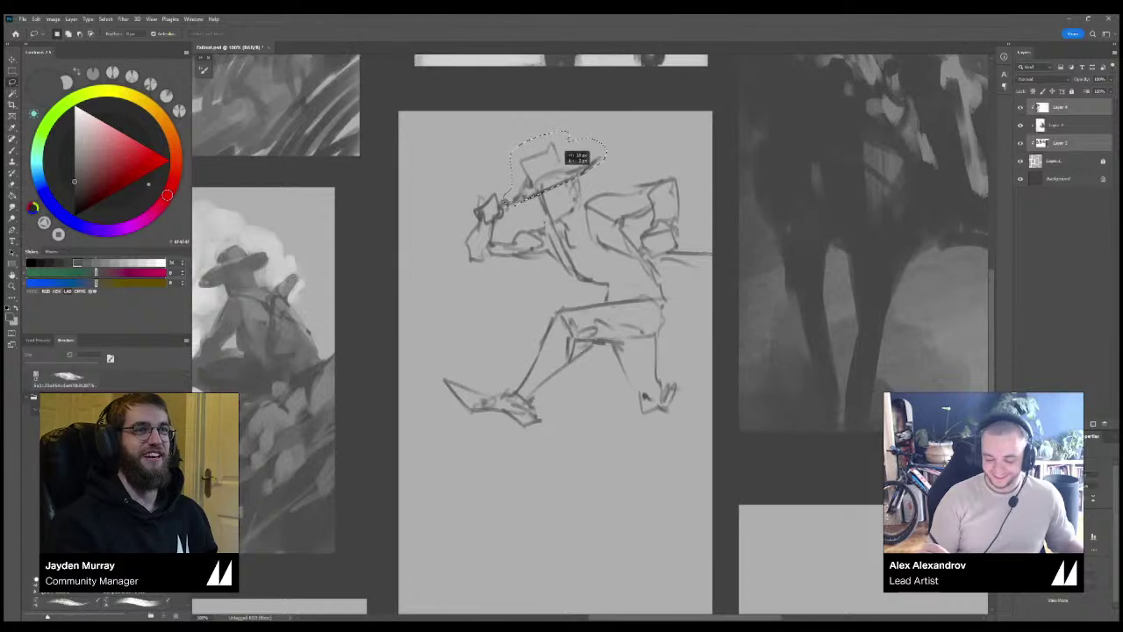
pyautogui.hotkey('ctrl', 'z')
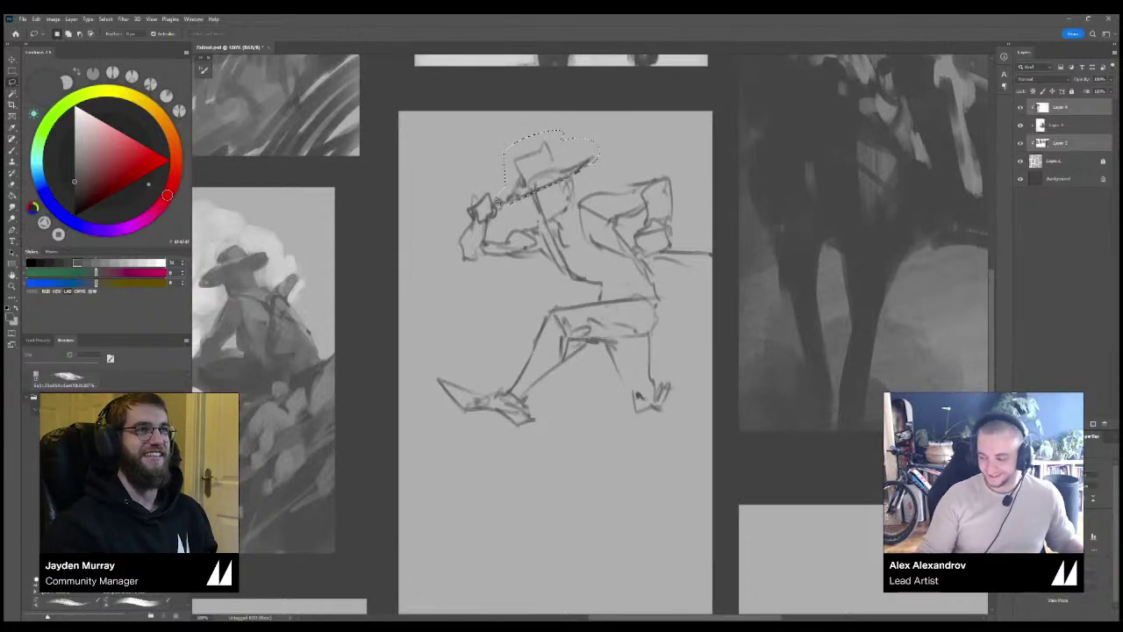
pyautogui.click(1062, 107)
pyautogui.hotkey('ctrl', 't')
pyautogui.moveTo(556, 170); pyautogui.dragTo(559, 173)
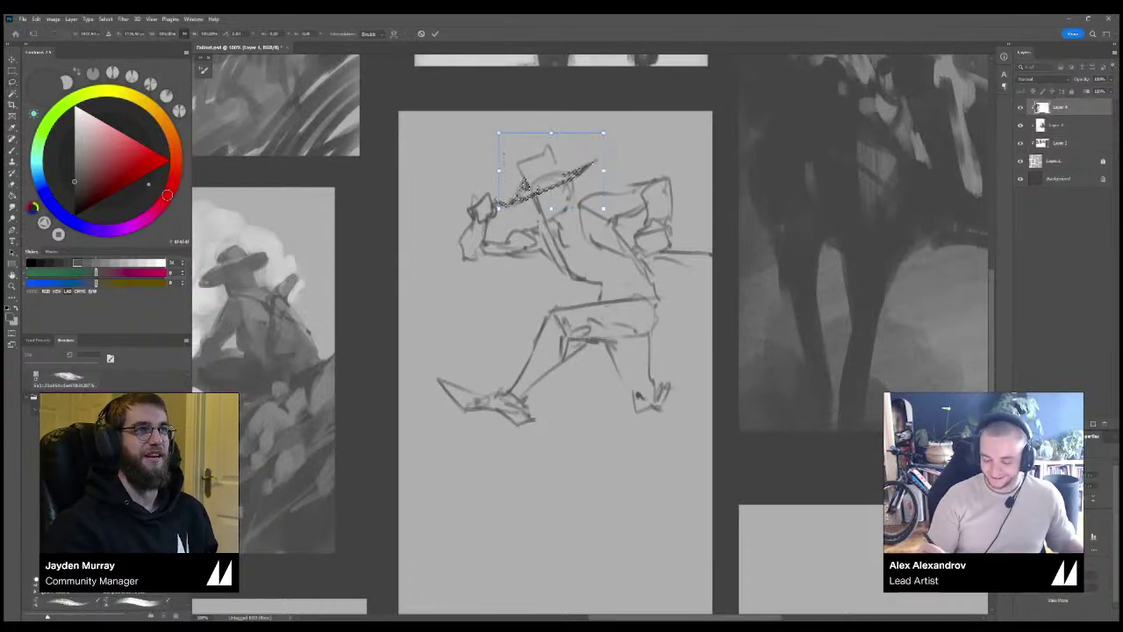
pyautogui.press('Return')
pyautogui.hotkey('ctrl', 'd')
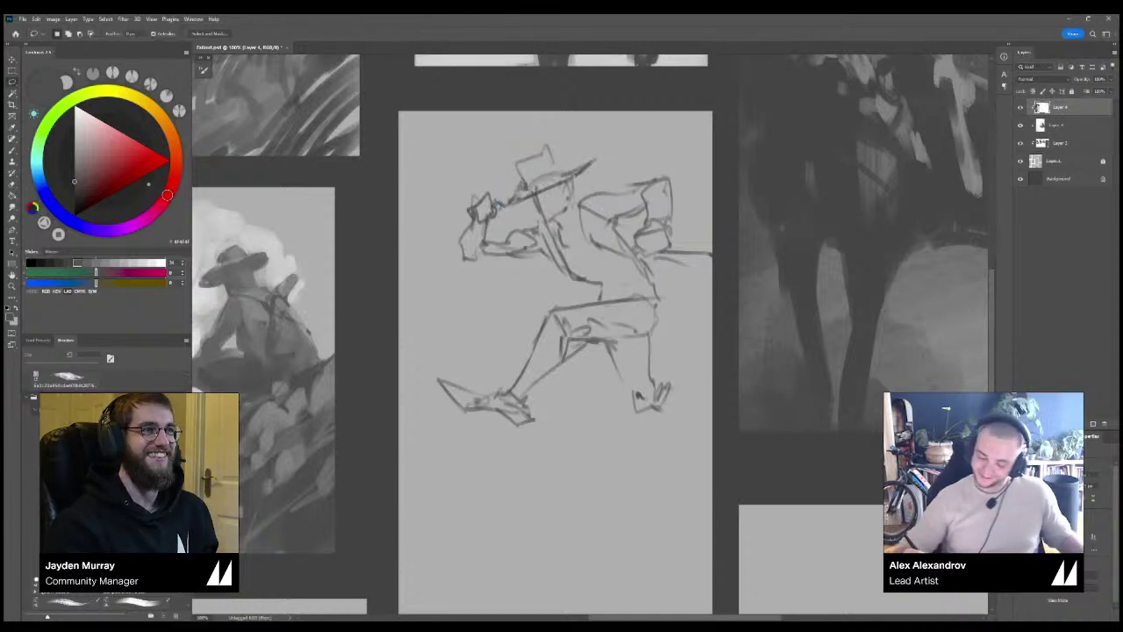
# Add short hatching strokes to the rear foot and a slanting line descending from it.
pyautogui.press('b')
pyautogui.moveTo(658, 382)
pyautogui.mouseDown()
pyautogui.moveTo(672, 431)
pyautogui.moveTo(690, 429)
pyautogui.mouseUp()
pyautogui.moveTo(687, 442); pyautogui.dragTo(766, 318)
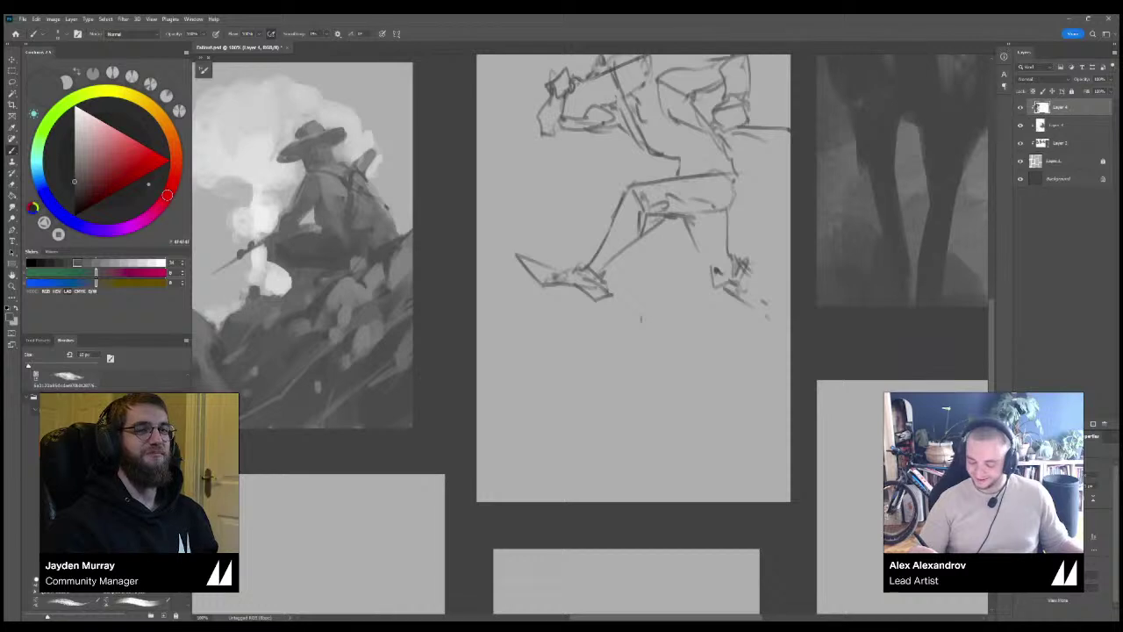
# Try a broken, jagged ground outline in the empty area beneath the figure's feet, and clear it away.
pyautogui.moveTo(628, 326)
pyautogui.mouseDown()
pyautogui.moveTo(625, 297)
pyautogui.moveTo(656, 304)
pyautogui.moveTo(652, 262)
pyautogui.moveTo(686, 304)
pyautogui.moveTo(621, 340)
pyautogui.moveTo(622, 352)
pyautogui.moveTo(647, 332)
pyautogui.mouseUp()
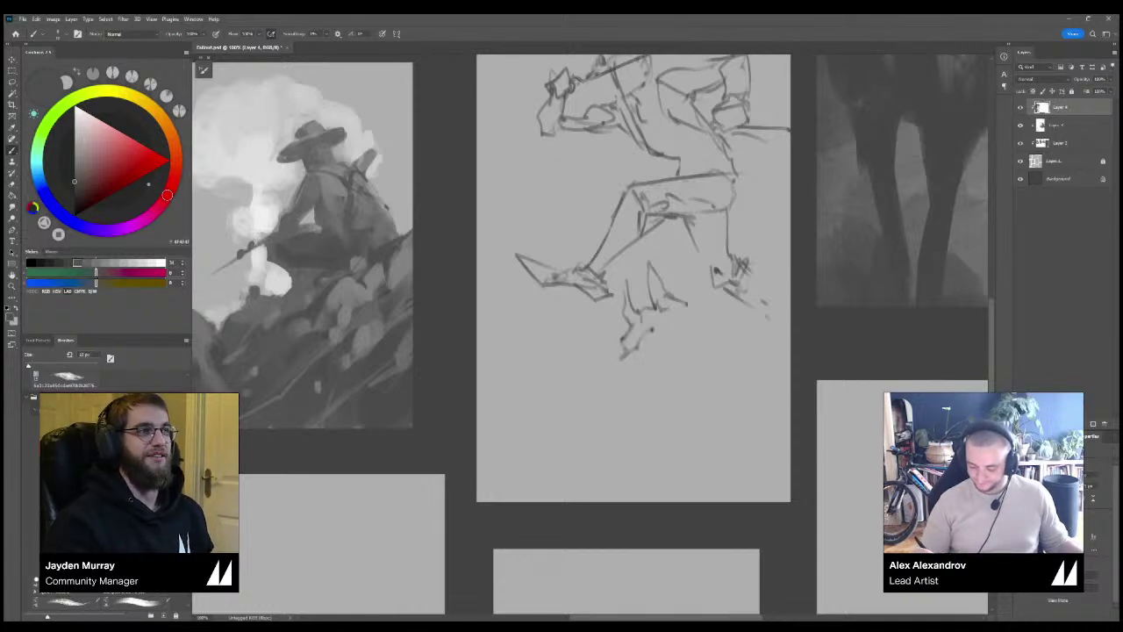
pyautogui.moveTo(596, 369)
pyautogui.mouseDown()
pyautogui.moveTo(631, 391)
pyautogui.moveTo(637, 377)
pyautogui.mouseUp()
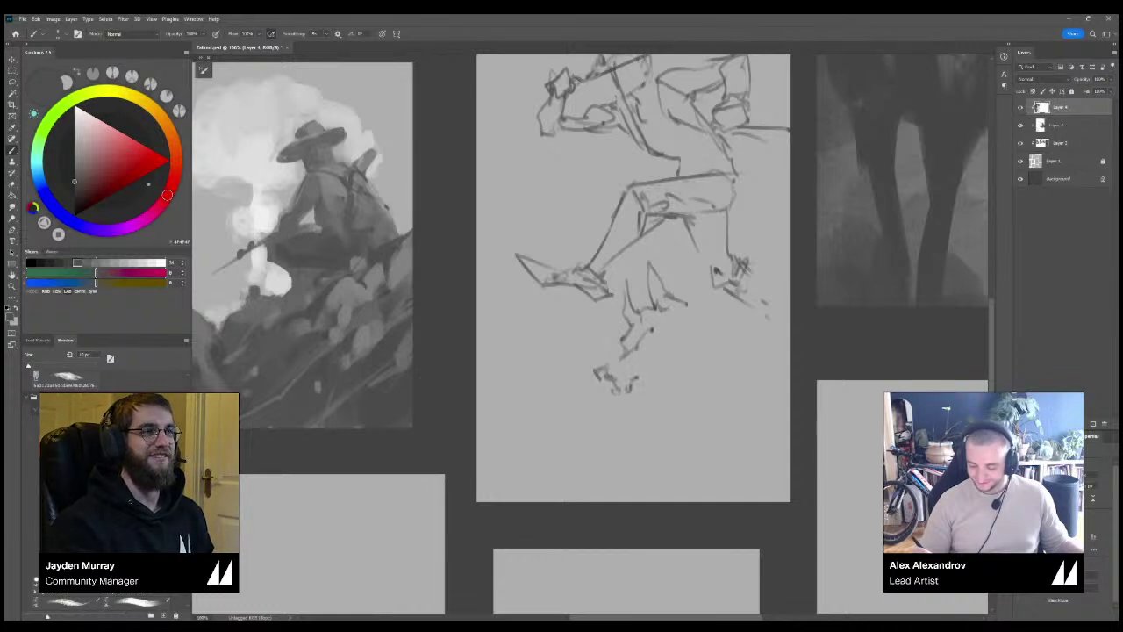
pyautogui.moveTo(653, 331)
pyautogui.mouseDown()
pyautogui.moveTo(647, 339)
pyautogui.moveTo(655, 332)
pyautogui.mouseUp()
pyautogui.moveTo(677, 296)
pyautogui.mouseDown()
pyautogui.moveTo(742, 256)
pyautogui.moveTo(772, 251)
pyautogui.mouseUp()
pyautogui.moveTo(709, 272)
pyautogui.mouseDown()
pyautogui.moveTo(772, 246)
pyautogui.moveTo(739, 297)
pyautogui.moveTo(748, 290)
pyautogui.mouseUp()
pyautogui.hotkey('ctrl', 'z')
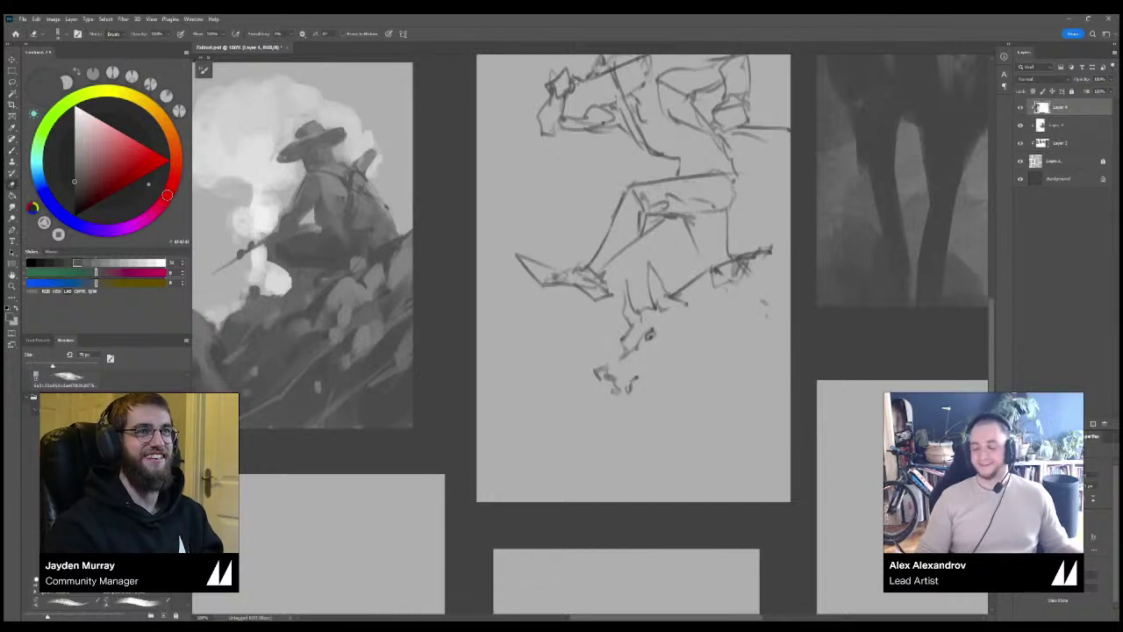
pyautogui.hotkey('ctrl', 'z')
pyautogui.hotkey('ctrl', 'z')
pyautogui.hotkey('ctrl', 'z')
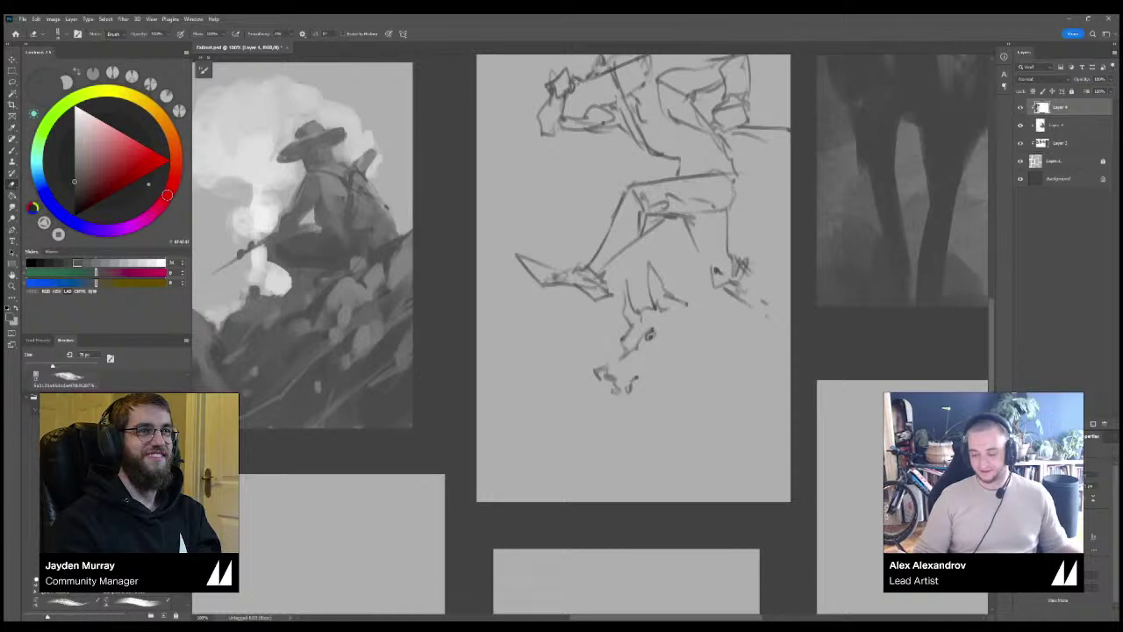
pyautogui.moveTo(649, 333)
pyautogui.mouseDown()
pyautogui.moveTo(616, 386)
pyautogui.moveTo(665, 290)
pyautogui.moveTo(653, 266)
pyautogui.moveTo(534, 352)
pyautogui.mouseUp()
# Draw a short curve at the hip and a long slanting line from the lower back to the thumbnail's edge.
pyautogui.press('b')
pyautogui.moveTo(645, 255); pyautogui.dragTo(646, 286)
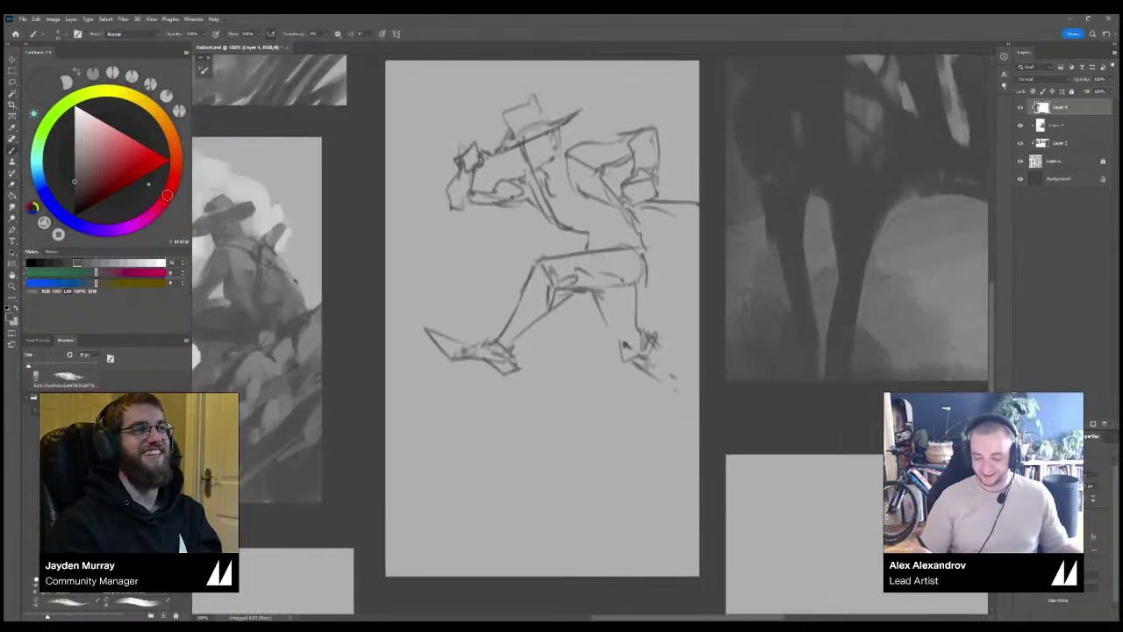
pyautogui.moveTo(635, 224); pyautogui.dragTo(699, 268)
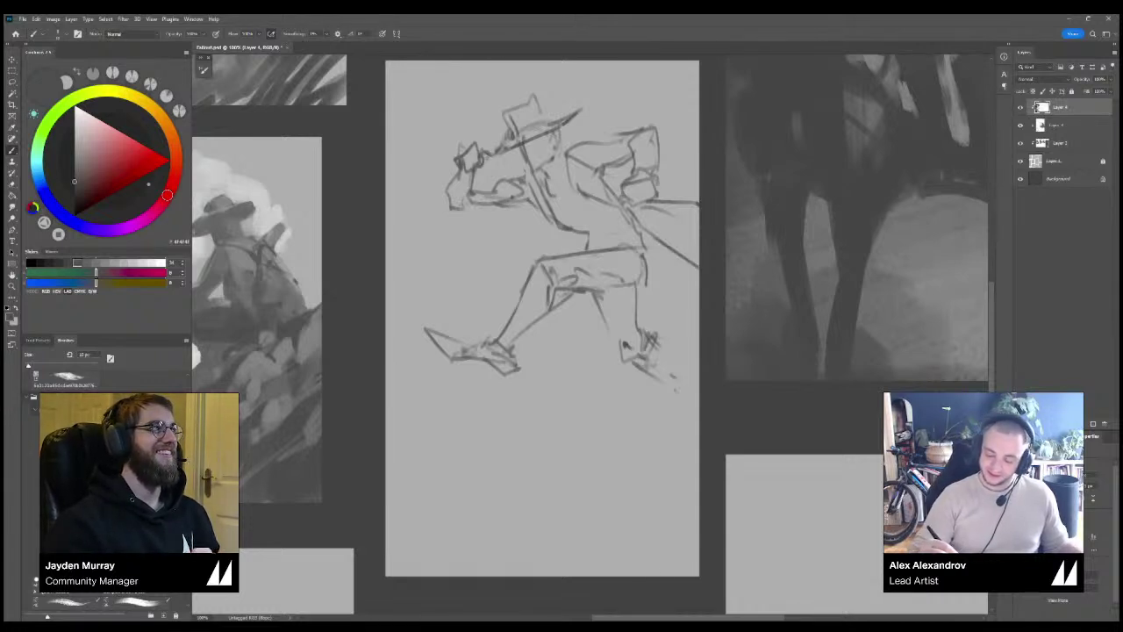
# Erase the uneven crown of the hat and redraw it as a boxy crown with a band above the brim.
pyautogui.moveTo(519, 110); pyautogui.dragTo(549, 103)
pyautogui.moveTo(549, 99)
pyautogui.mouseDown()
pyautogui.moveTo(550, 120)
pyautogui.moveTo(508, 143)
pyautogui.moveTo(530, 101)
pyautogui.moveTo(542, 116)
pyautogui.mouseUp()
pyautogui.press('e')
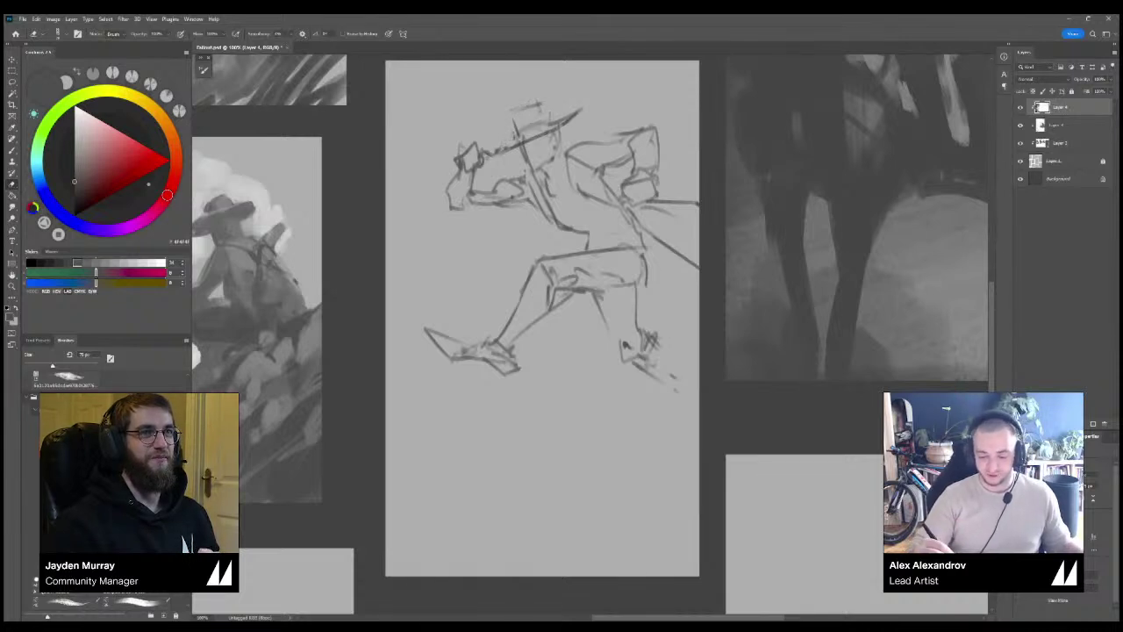
pyautogui.press('b')
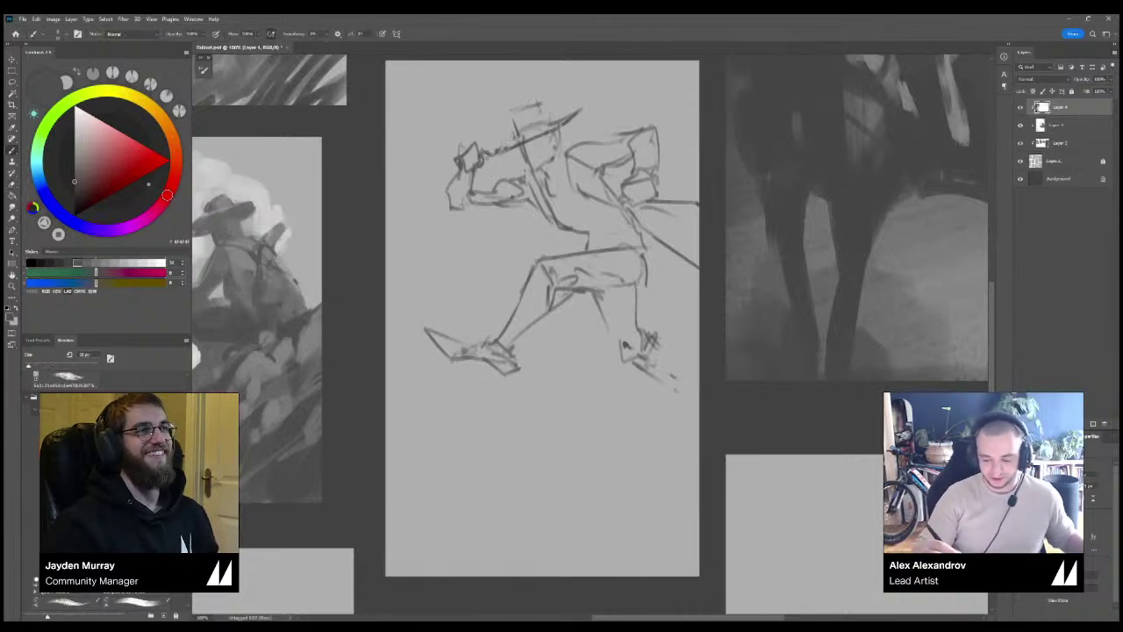
pyautogui.moveTo(511, 114)
pyautogui.mouseDown()
pyautogui.moveTo(522, 140)
pyautogui.moveTo(540, 107)
pyautogui.moveTo(555, 138)
pyautogui.mouseUp()
pyautogui.hotkey('ctrl', '-')
pyautogui.hotkey('ctrl', '+')
pyautogui.hotkey('ctrl', '-')
pyautogui.hotkey('ctrl', '+')
# Reduce the brush size and sketch small facial details and an ear under the hat brim.
pyautogui.press('[')
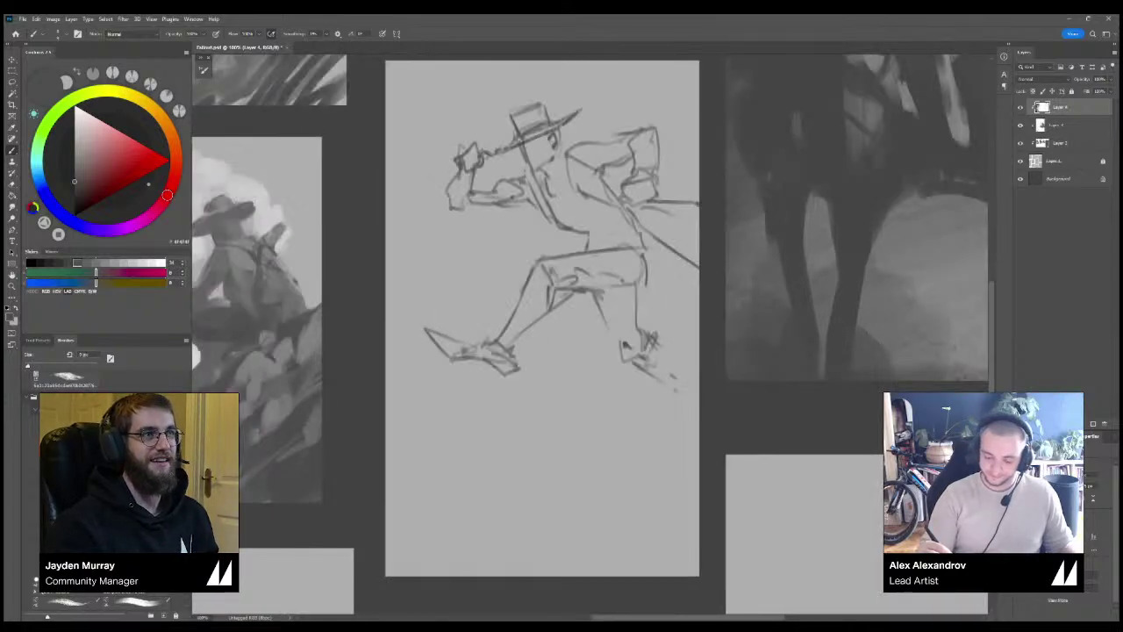
pyautogui.hotkey('ctrl', '+')
pyautogui.moveTo(535, 176); pyautogui.dragTo(573, 398)
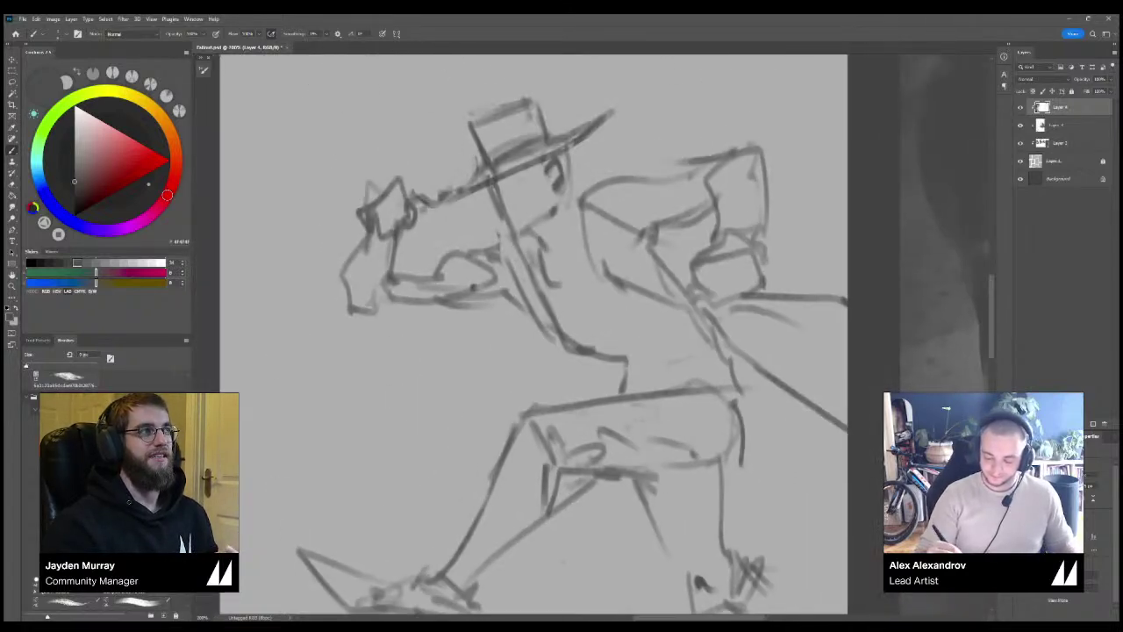
pyautogui.moveTo(514, 176)
pyautogui.mouseDown()
pyautogui.moveTo(506, 184)
pyautogui.moveTo(531, 174)
pyautogui.moveTo(508, 202)
pyautogui.mouseUp()
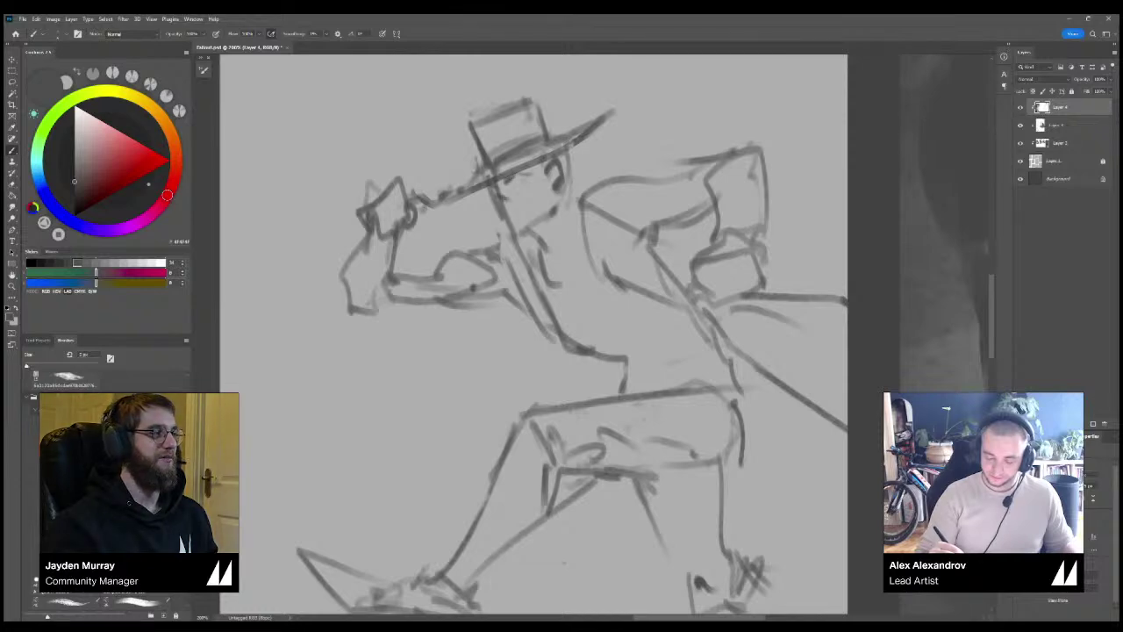
pyautogui.hotkey('ctrl', '-')
pyautogui.hotkey('ctrl', '-')
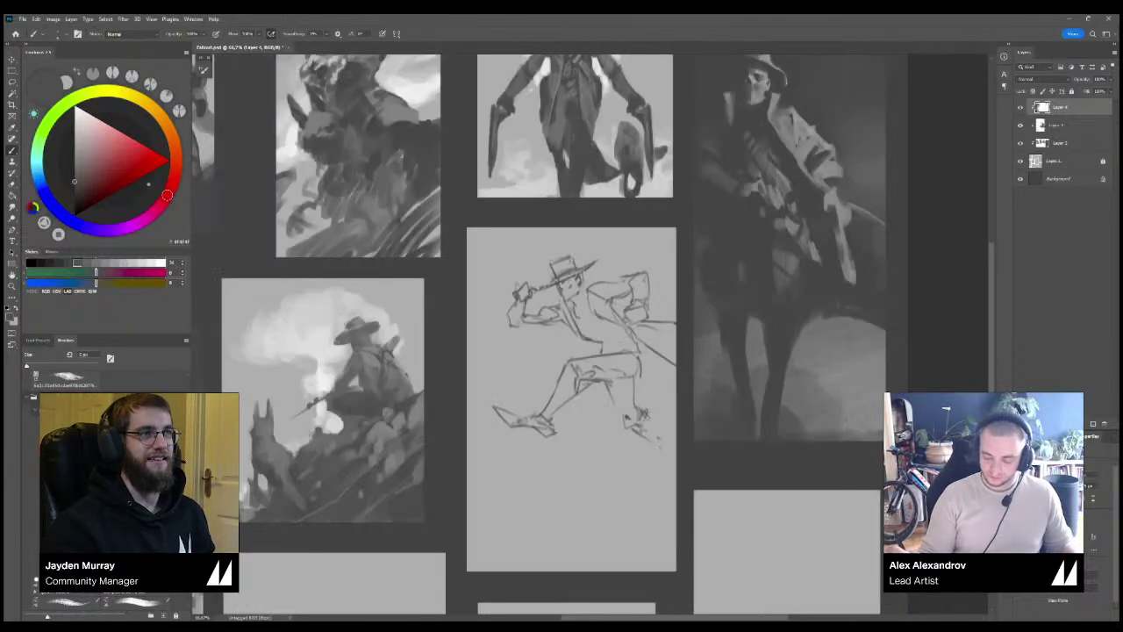
pyautogui.hotkey('ctrl', '+')
pyautogui.hotkey('ctrl', '-')
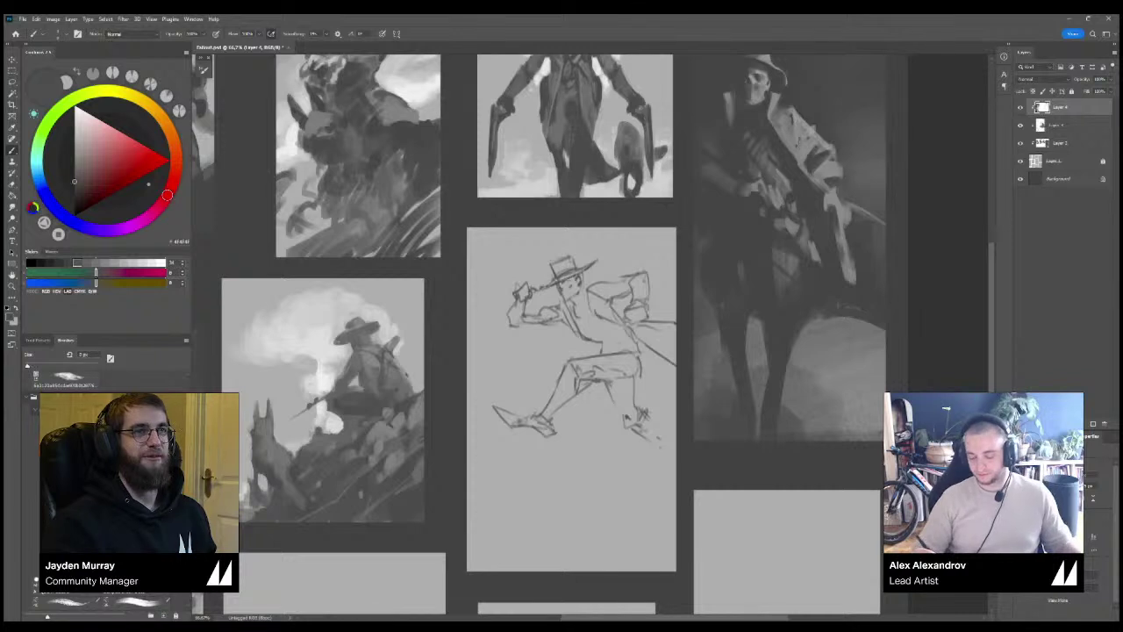
pyautogui.moveTo(604, 382)
pyautogui.mouseDown()
pyautogui.moveTo(620, 384)
pyautogui.moveTo(627, 406)
pyautogui.mouseUp()
pyautogui.moveTo(641, 347)
pyautogui.mouseDown()
pyautogui.moveTo(659, 390)
pyautogui.moveTo(635, 404)
pyautogui.mouseUp()
pyautogui.moveTo(638, 406); pyautogui.dragTo(658, 419)
pyautogui.hotkey('ctrl', 'z')
pyautogui.hotkey('ctrl', 'z')
pyautogui.hotkey('ctrl', 'z')
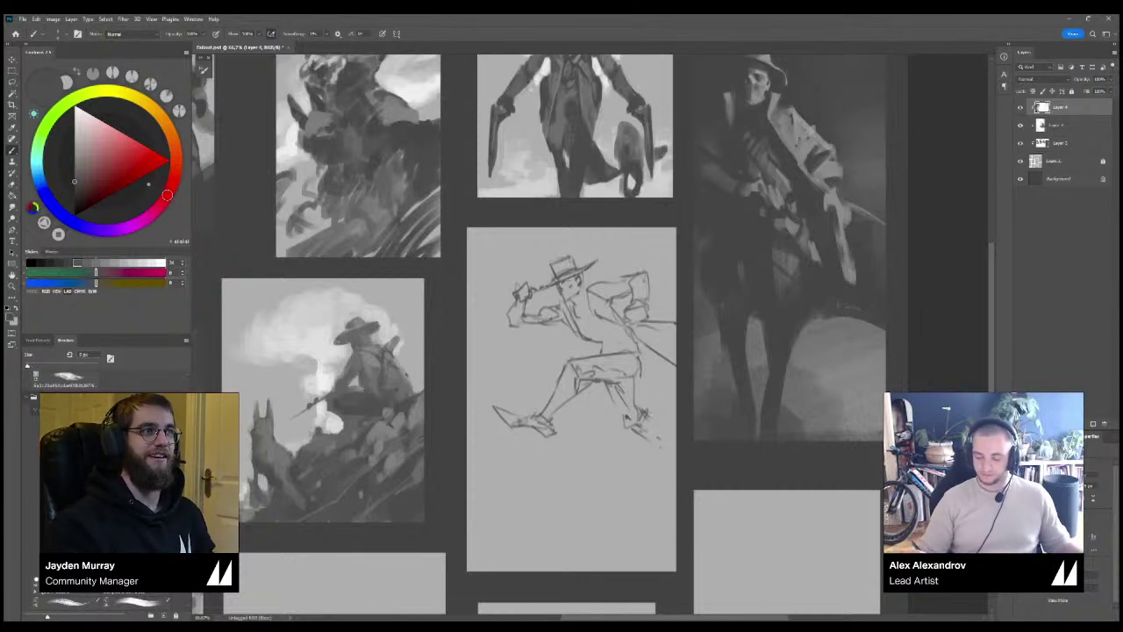
# Erase the rear lower leg and foot, and redraw them as a longer leg slanting down below the trouser hem.
pyautogui.press('e')
pyautogui.moveTo(610, 386)
pyautogui.mouseDown()
pyautogui.moveTo(626, 422)
pyautogui.moveTo(633, 375)
pyautogui.moveTo(620, 395)
pyautogui.mouseUp()
pyautogui.moveTo(644, 409); pyautogui.dragTo(647, 440)
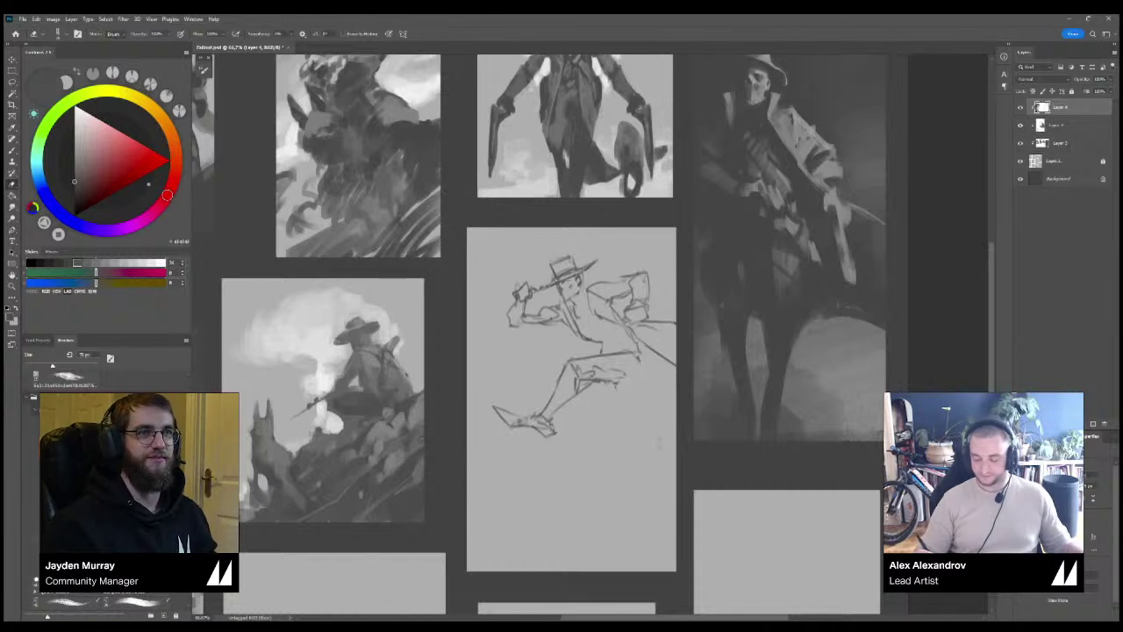
pyautogui.press('b')
pyautogui.moveTo(606, 389); pyautogui.dragTo(641, 453)
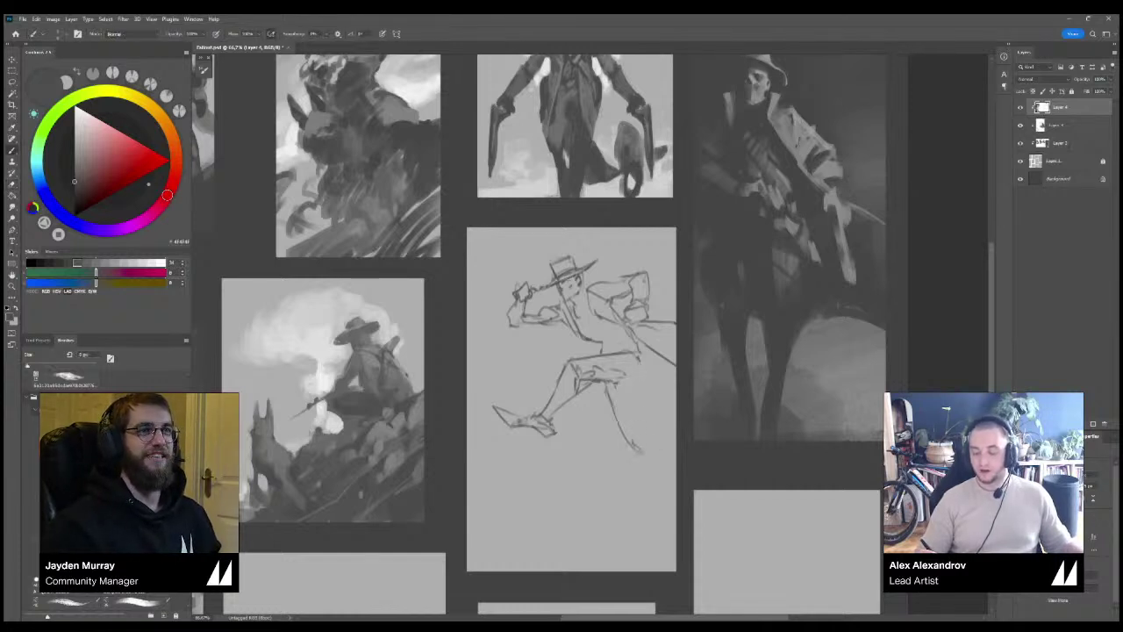
pyautogui.moveTo(601, 380); pyautogui.dragTo(630, 384)
pyautogui.moveTo(629, 385)
pyautogui.mouseDown()
pyautogui.moveTo(638, 370)
pyautogui.moveTo(634, 392)
pyautogui.mouseUp()
pyautogui.moveTo(631, 389)
pyautogui.mouseDown()
pyautogui.moveTo(618, 407)
pyautogui.moveTo(646, 432)
pyautogui.moveTo(627, 427)
pyautogui.moveTo(636, 430)
pyautogui.mouseUp()
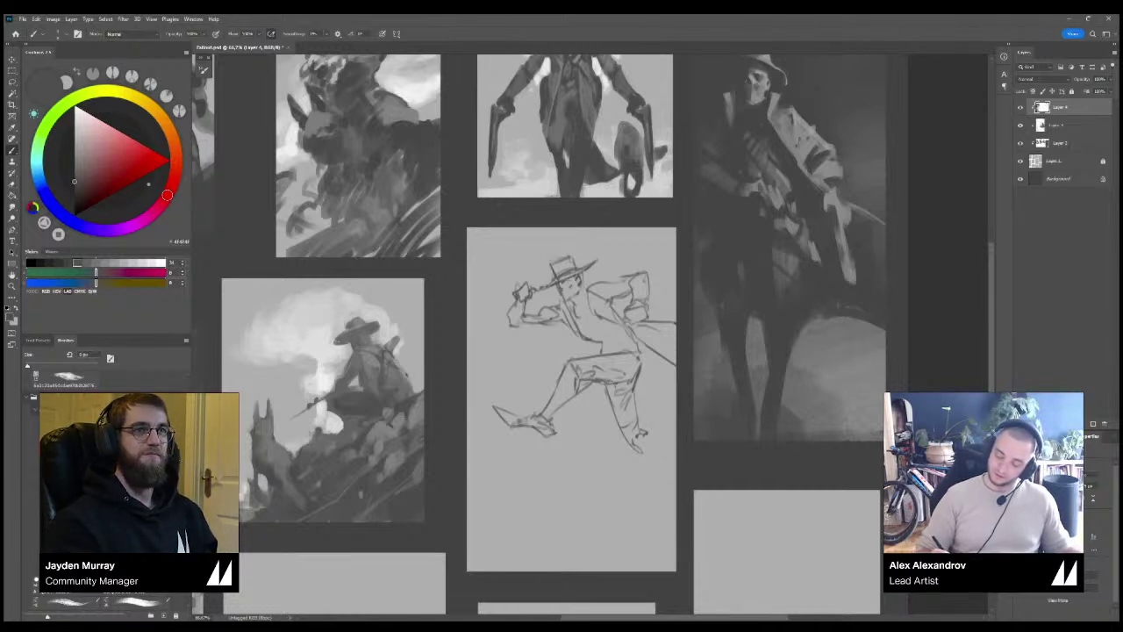
# Add crossing contour lines to the front lower leg and reinforce the upper outline of the front shoe.
pyautogui.moveTo(537, 395); pyautogui.dragTo(579, 412)
pyautogui.hotkey('ctrl', 'z')
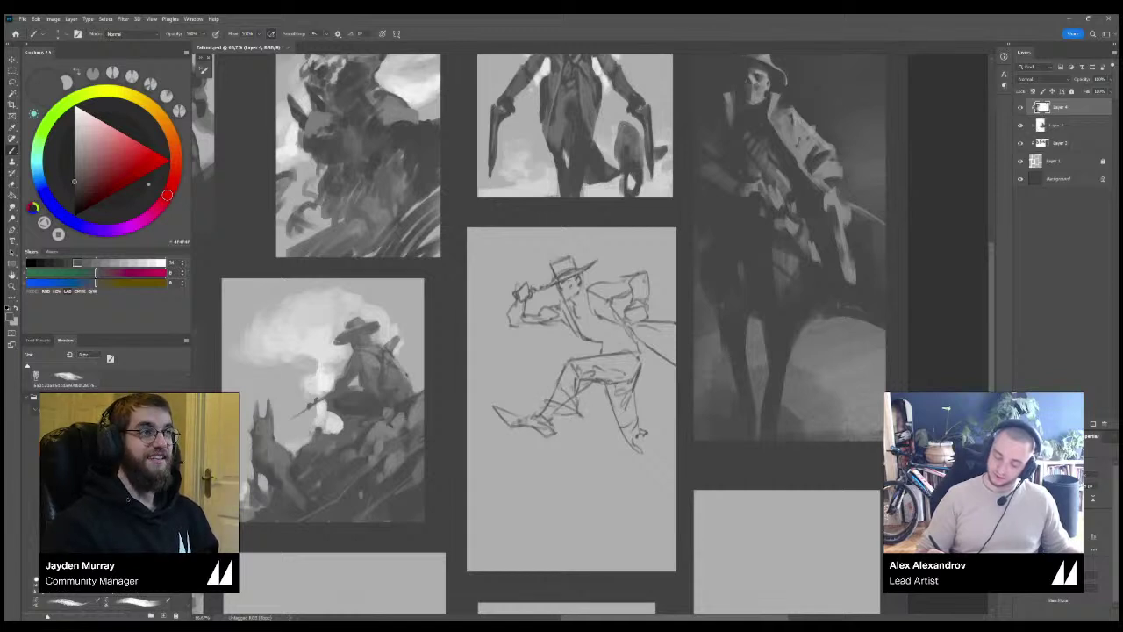
pyautogui.moveTo(499, 410)
pyautogui.mouseDown()
pyautogui.moveTo(516, 426)
pyautogui.moveTo(521, 409)
pyautogui.mouseUp()
pyautogui.moveTo(513, 413)
pyautogui.mouseDown()
pyautogui.moveTo(540, 408)
pyautogui.moveTo(536, 425)
pyautogui.mouseUp()
# Strengthen the raised forward arm with extra lines along the elbow, forearm and sleeve.
pyautogui.moveTo(511, 314); pyautogui.dragTo(527, 333)
pyautogui.moveTo(534, 328)
pyautogui.mouseDown()
pyautogui.moveTo(543, 316)
pyautogui.moveTo(560, 326)
pyautogui.moveTo(559, 299)
pyautogui.moveTo(548, 307)
pyautogui.moveTo(560, 324)
pyautogui.moveTo(546, 310)
pyautogui.mouseUp()
pyautogui.press('e')
pyautogui.press('b')
pyautogui.moveTo(543, 308); pyautogui.dragTo(573, 308)
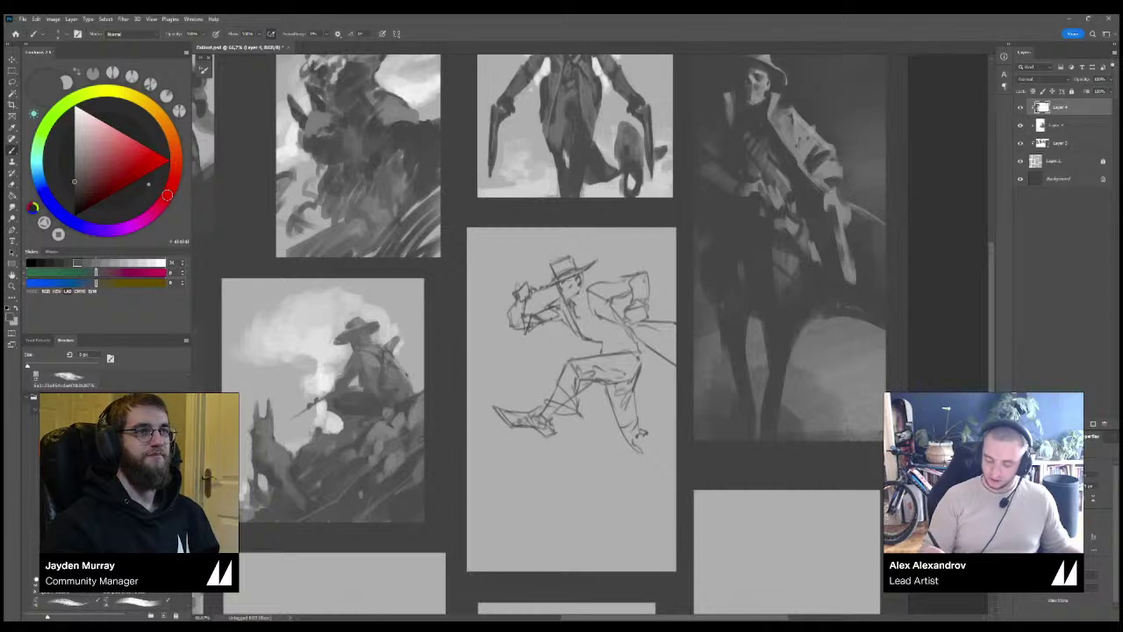
# Sketch the jacket's collar and opening across the chest, and rework the line running down the back to the hip.
pyautogui.moveTo(583, 285)
pyautogui.mouseDown()
pyautogui.moveTo(588, 277)
pyautogui.moveTo(586, 334)
pyautogui.moveTo(602, 354)
pyautogui.moveTo(639, 357)
pyautogui.moveTo(641, 381)
pyautogui.mouseUp()
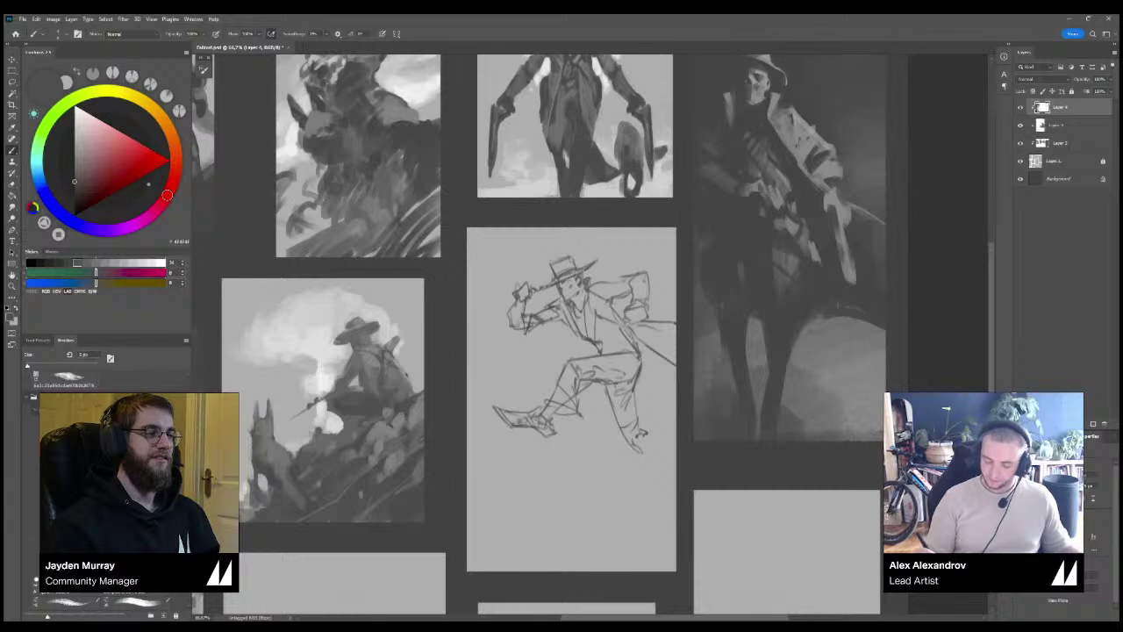
pyautogui.hotkey('ctrl', 'z')
pyautogui.moveTo(632, 338); pyautogui.dragTo(639, 357)
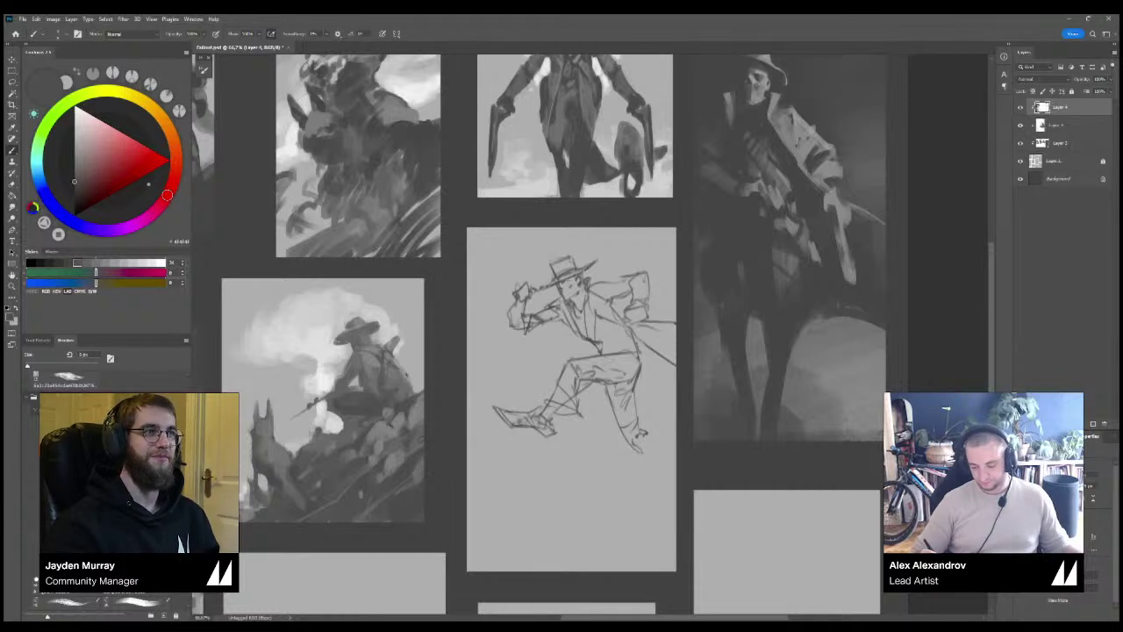
pyautogui.moveTo(588, 460); pyautogui.dragTo(675, 418)
pyautogui.hotkey('ctrl', 'z')
pyautogui.moveTo(573, 457)
pyautogui.mouseDown()
pyautogui.moveTo(675, 419)
pyautogui.moveTo(629, 441)
pyautogui.mouseUp()
pyautogui.press('e')
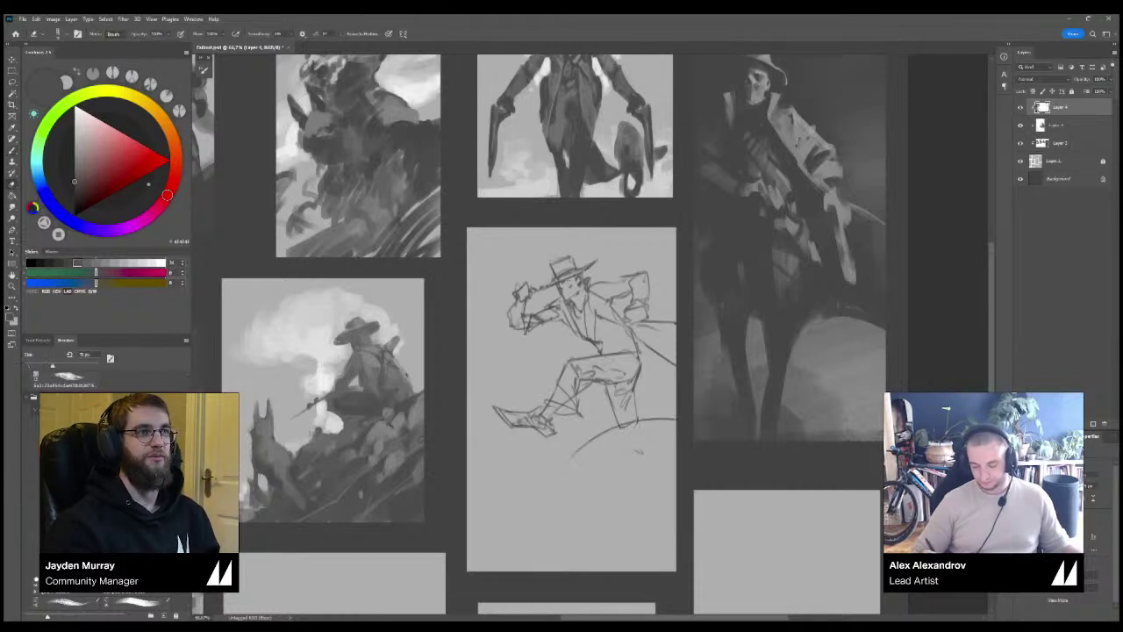
pyautogui.press('b')
pyautogui.hotkey('ctrl', 'z')
pyautogui.hotkey('ctrl', 'z')
pyautogui.moveTo(551, 466); pyautogui.dragTo(676, 460)
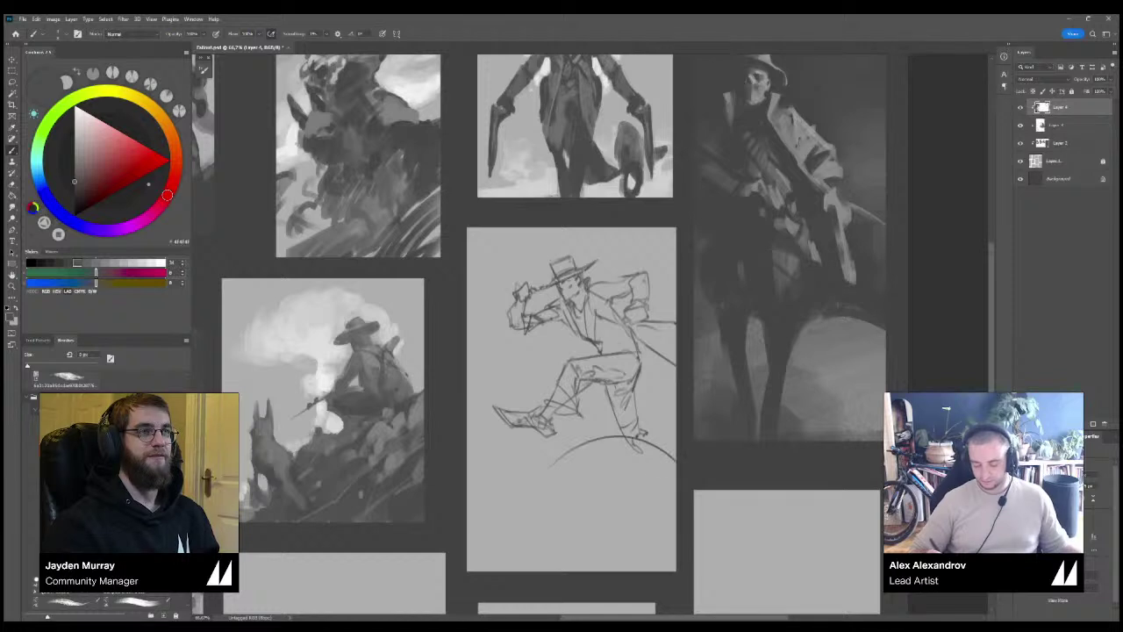
pyautogui.hotkey('ctrl', 'z')
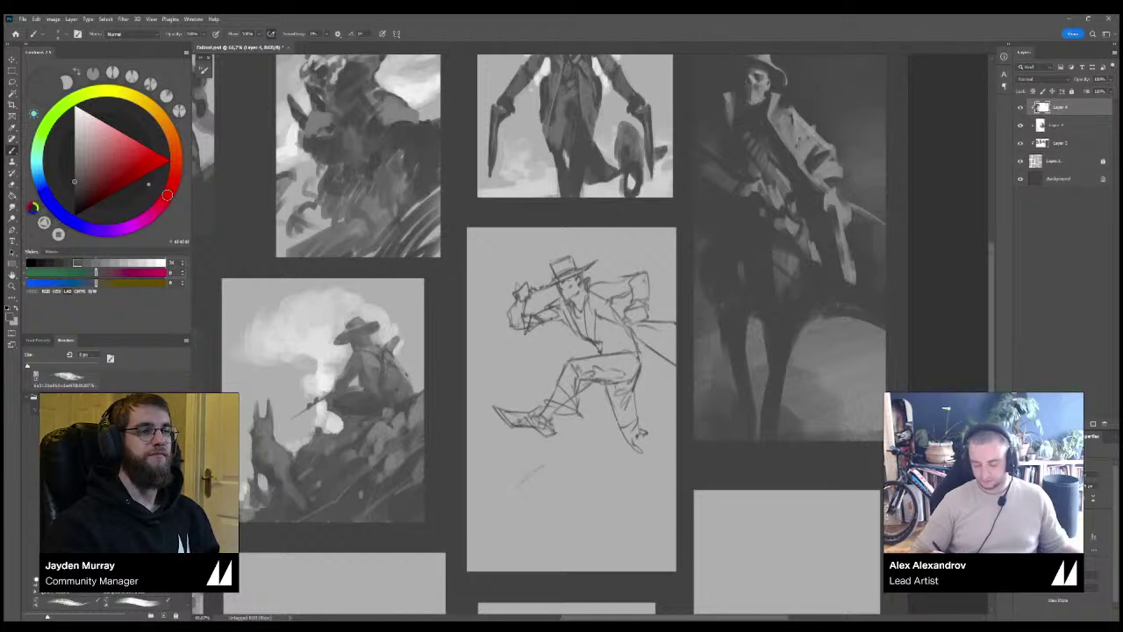
pyautogui.hotkey('ctrl', 'z')
pyautogui.moveTo(512, 476); pyautogui.dragTo(558, 442)
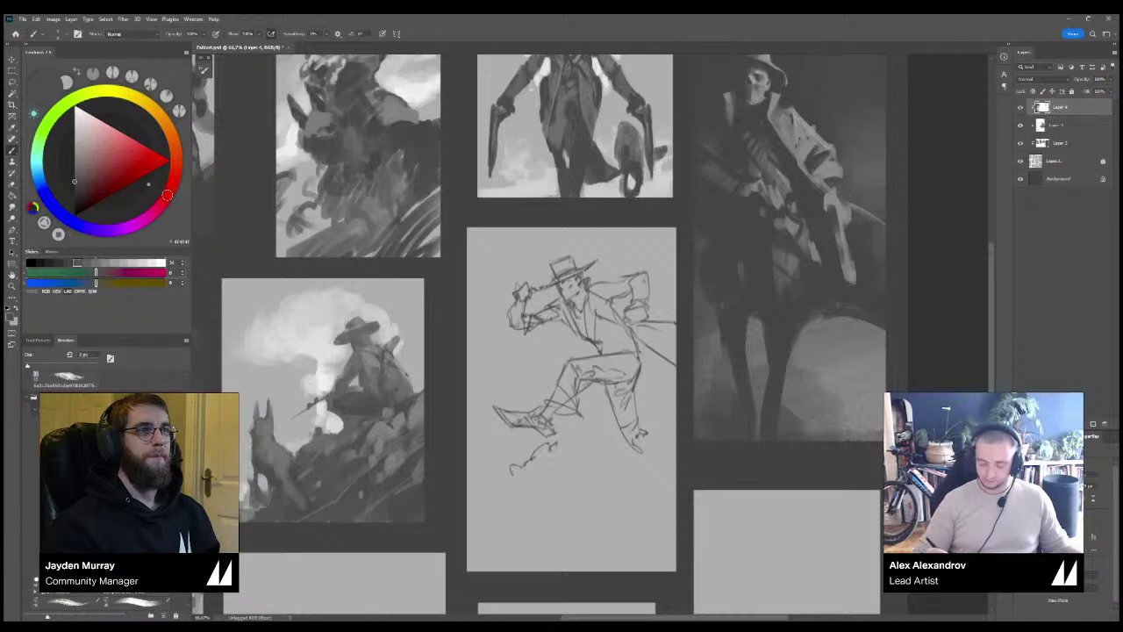
pyautogui.hotkey('ctrl', 'z')
pyautogui.hotkey('ctrl', 'z')
# Sketch a broken rocky outline descending diagonally below the front foot, with a few short shading strokes.
pyautogui.moveTo(513, 494)
pyautogui.mouseDown()
pyautogui.moveTo(560, 451)
pyautogui.moveTo(543, 453)
pyautogui.moveTo(541, 439)
pyautogui.moveTo(575, 409)
pyautogui.mouseUp()
pyautogui.press('e')
pyautogui.moveTo(554, 445)
pyautogui.mouseDown()
pyautogui.moveTo(572, 429)
pyautogui.moveTo(527, 433)
pyautogui.moveTo(543, 463)
pyautogui.moveTo(560, 447)
pyautogui.mouseUp()
pyautogui.press('b')
pyautogui.press('e')
pyautogui.press('b')
pyautogui.moveTo(556, 421); pyautogui.dragTo(571, 446)
pyautogui.moveTo(572, 441); pyautogui.dragTo(524, 500)
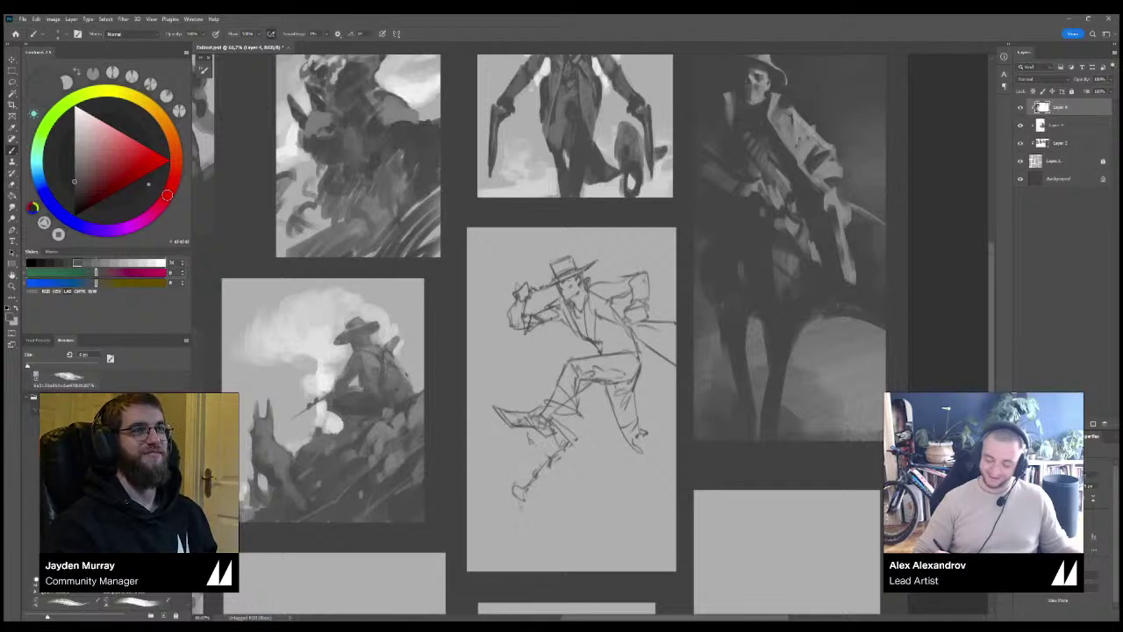
pyautogui.moveTo(524, 509)
pyautogui.mouseDown()
pyautogui.moveTo(577, 484)
pyautogui.moveTo(548, 473)
pyautogui.moveTo(532, 507)
pyautogui.moveTo(542, 507)
pyautogui.mouseUp()
pyautogui.hotkey('ctrl', 'z')
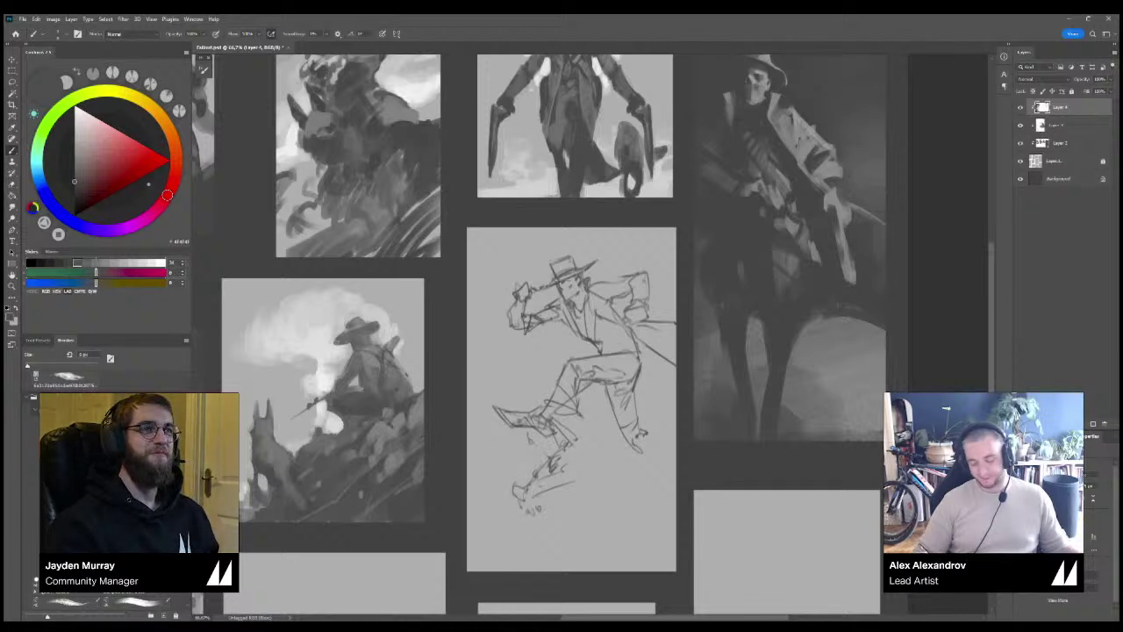
# Erase the rocky outline and shading strokes below the front foot.
pyautogui.press('e')
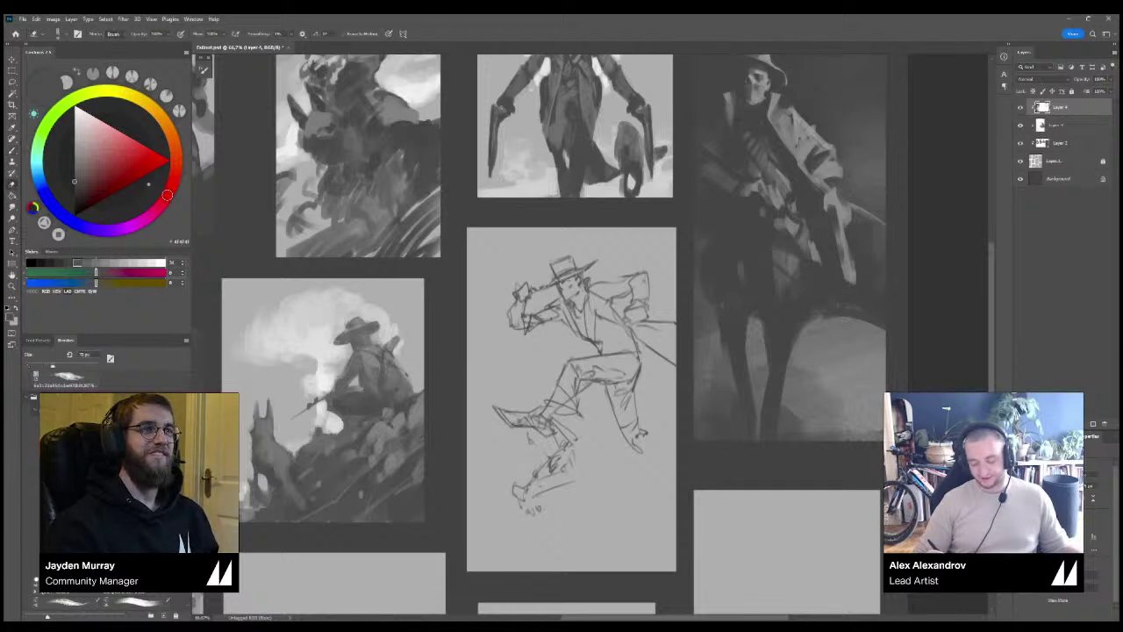
pyautogui.moveTo(526, 508); pyautogui.dragTo(541, 511)
pyautogui.moveTo(565, 464); pyautogui.dragTo(522, 501)
pyautogui.moveTo(560, 454); pyautogui.dragTo(519, 493)
pyautogui.press('b')
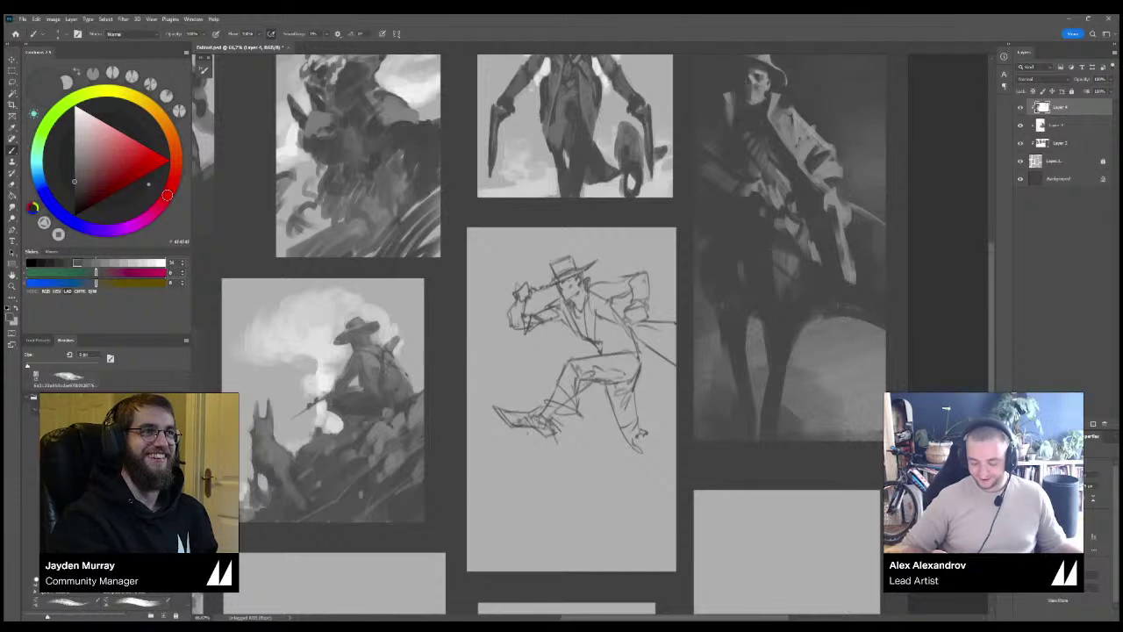
pyautogui.moveTo(587, 453); pyautogui.dragTo(562, 472)
pyautogui.moveTo(644, 428); pyautogui.dragTo(675, 408)
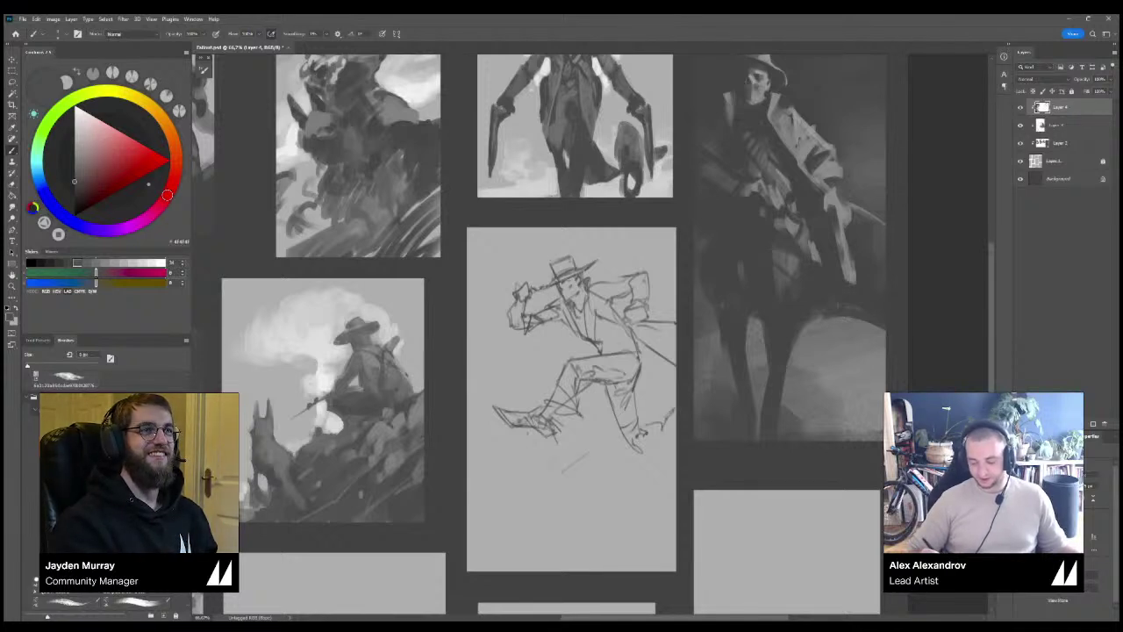
pyautogui.hotkey('ctrl', 'z')
pyautogui.hotkey('ctrl', 'z')
pyautogui.moveTo(599, 430); pyautogui.dragTo(672, 411)
pyautogui.moveTo(519, 371)
pyautogui.mouseDown()
pyautogui.moveTo(541, 353)
pyautogui.moveTo(572, 353)
pyautogui.mouseUp()
pyautogui.hotkey('ctrl', 'z')
pyautogui.moveTo(623, 261); pyautogui.dragTo(657, 260)
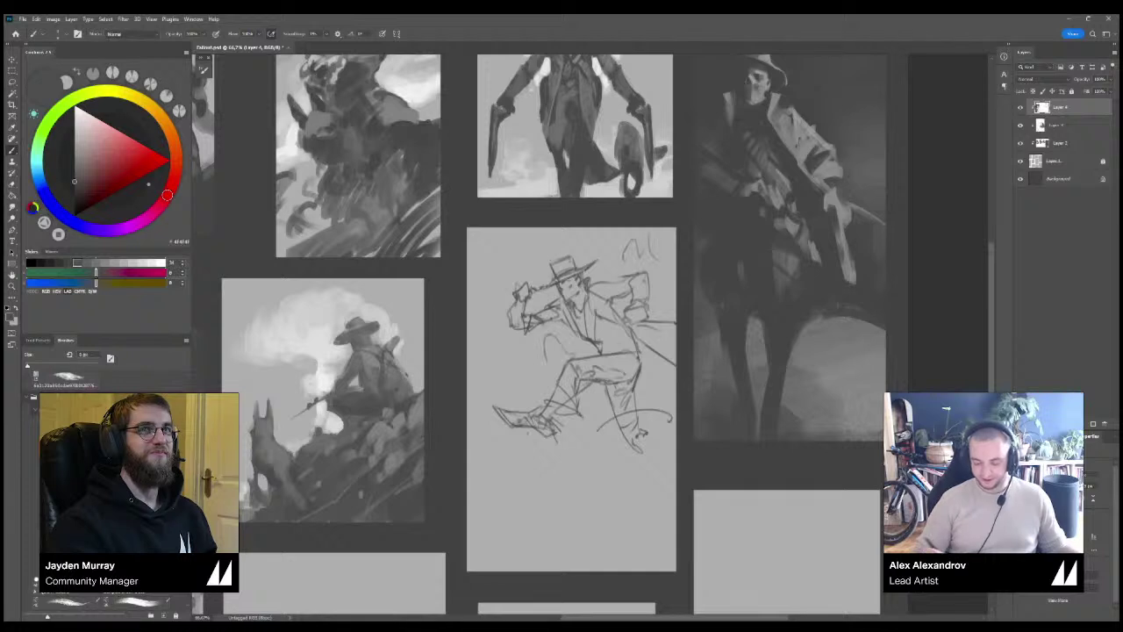
pyautogui.hotkey('ctrl', 'z')
pyautogui.hotkey('ctrl', 'z')
pyautogui.moveTo(507, 465)
pyautogui.mouseDown()
pyautogui.moveTo(532, 486)
pyautogui.moveTo(525, 495)
pyautogui.mouseUp()
pyautogui.hotkey('ctrl', 'z')
pyautogui.hotkey('ctrl', 'z')
pyautogui.hotkey('ctrl', 'z')
pyautogui.hotkey('ctrl', 'z')
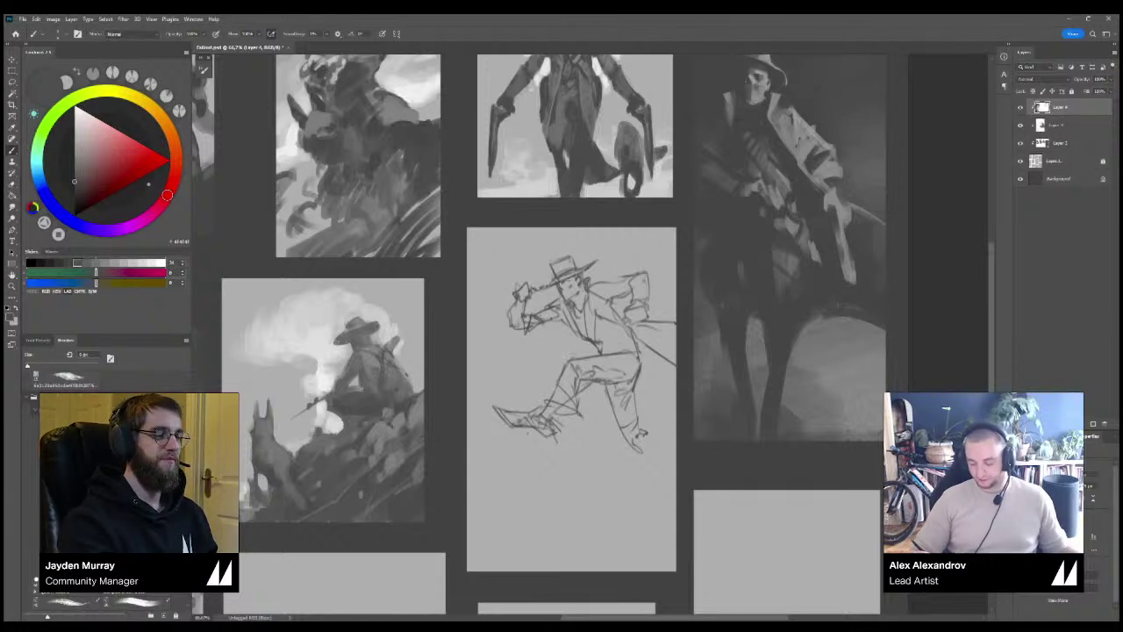
# Erase the rear lower leg again and redraw it shorter and angled further back, with rough marks for the foot.
pyautogui.press('e')
pyautogui.moveTo(633, 384)
pyautogui.mouseDown()
pyautogui.moveTo(623, 407)
pyautogui.moveTo(641, 446)
pyautogui.mouseUp()
pyautogui.press('b')
pyautogui.moveTo(616, 385); pyautogui.dragTo(638, 411)
pyautogui.moveTo(639, 413); pyautogui.dragTo(652, 408)
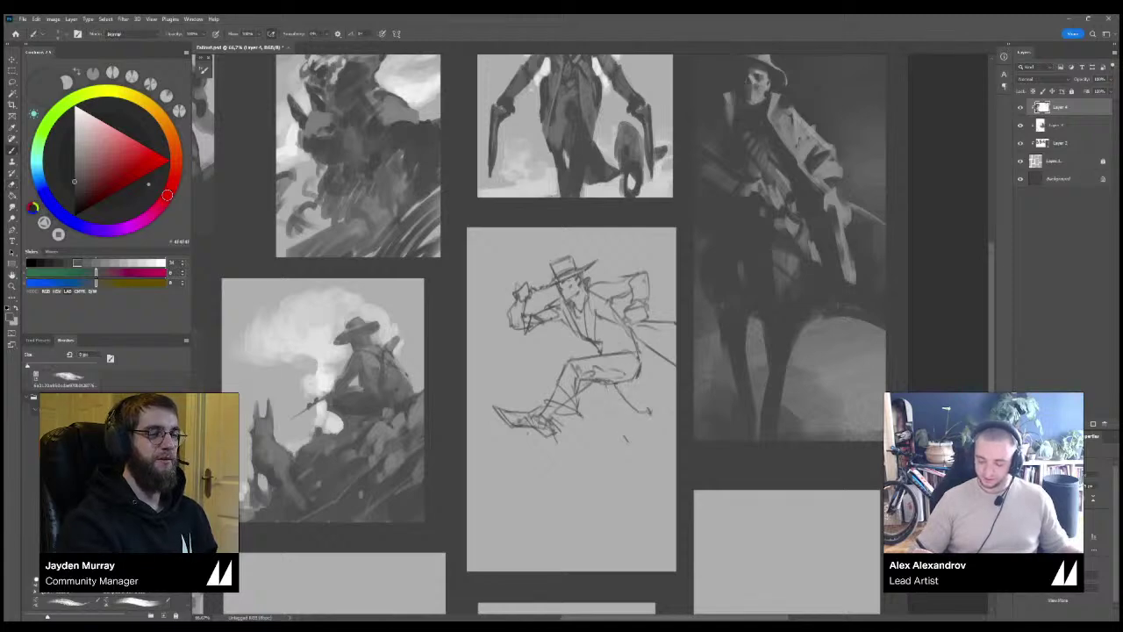
pyautogui.moveTo(639, 351)
pyautogui.mouseDown()
pyautogui.moveTo(655, 390)
pyautogui.moveTo(644, 407)
pyautogui.mouseUp()
pyautogui.moveTo(635, 386); pyautogui.dragTo(646, 408)
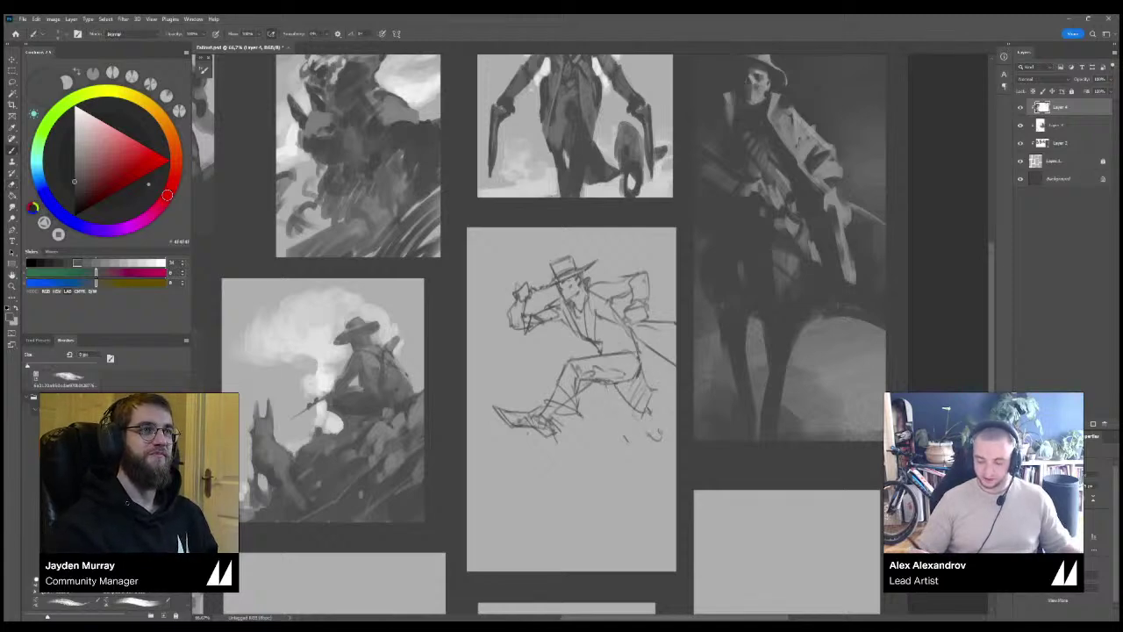
pyautogui.hotkey('ctrl', '-')
pyautogui.hotkey('ctrl', '-')
pyautogui.hotkey('ctrl', '+')
pyautogui.hotkey('ctrl', '+')
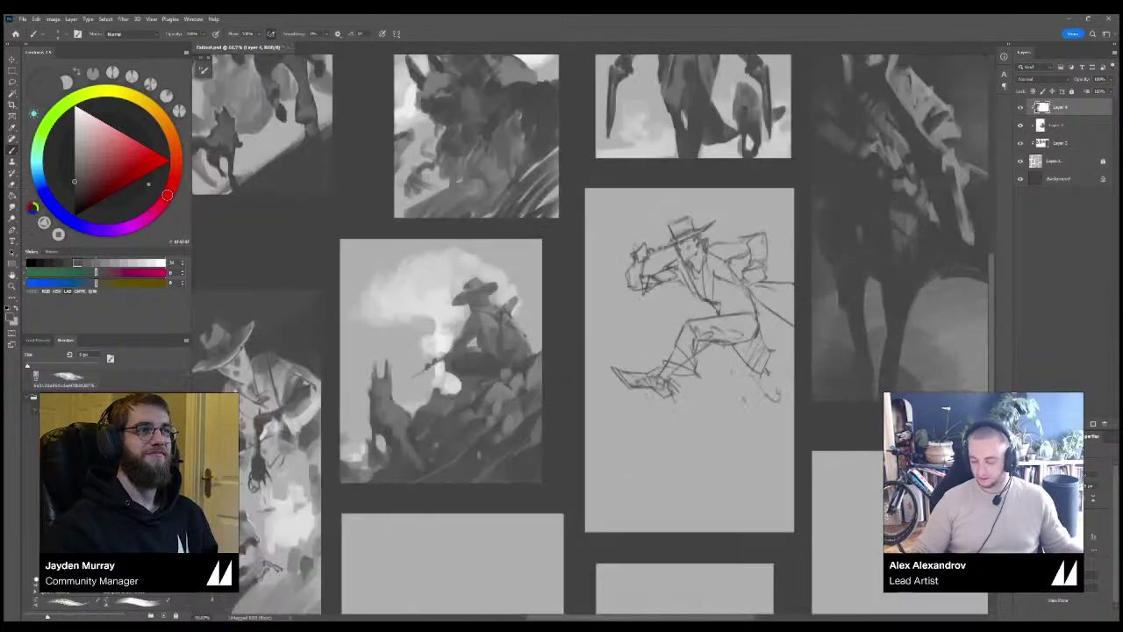
# Undo the last curled mark at the rear foot and redraw the foot's edge with a short angled stroke.
pyautogui.hotkey('ctrl', 'z')
pyautogui.moveTo(761, 332)
pyautogui.mouseDown()
pyautogui.moveTo(779, 376)
pyautogui.moveTo(758, 391)
pyautogui.moveTo(775, 382)
pyautogui.mouseUp()
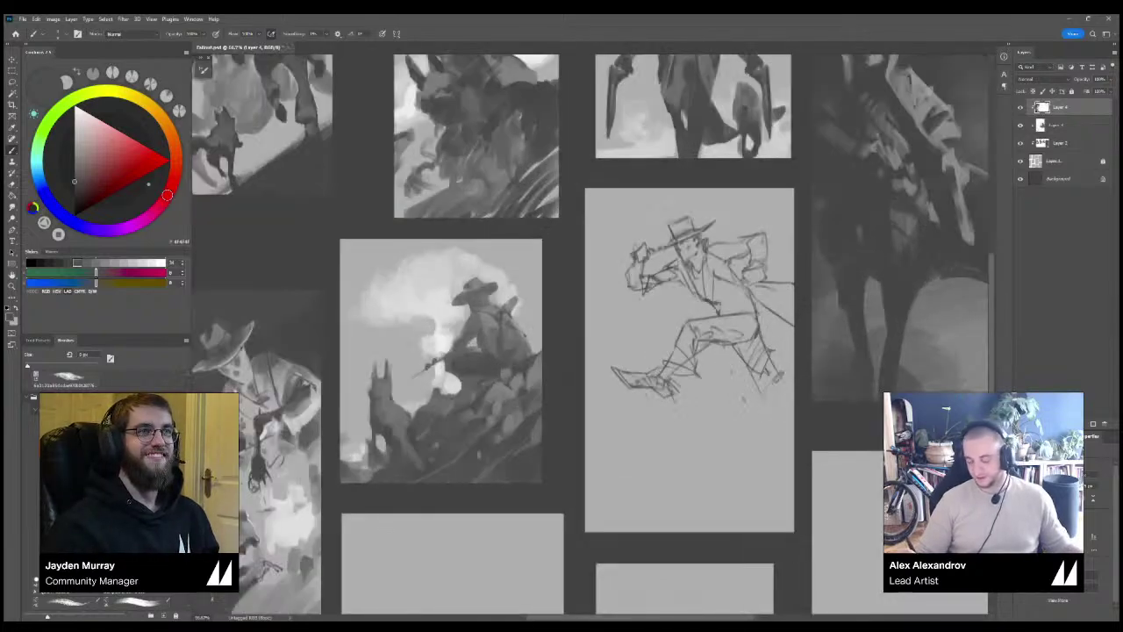
pyautogui.hotkey('ctrl', '-')
pyautogui.hotkey('ctrl', '-')
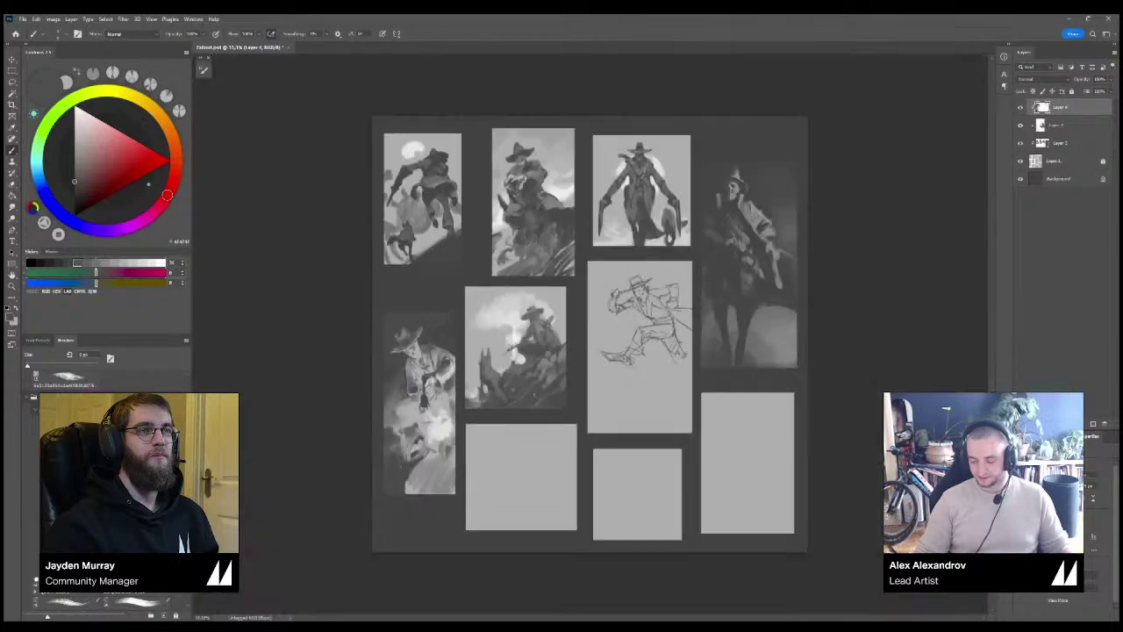
pyautogui.hotkey('ctrl', '+')
pyautogui.hotkey('ctrl', '+')
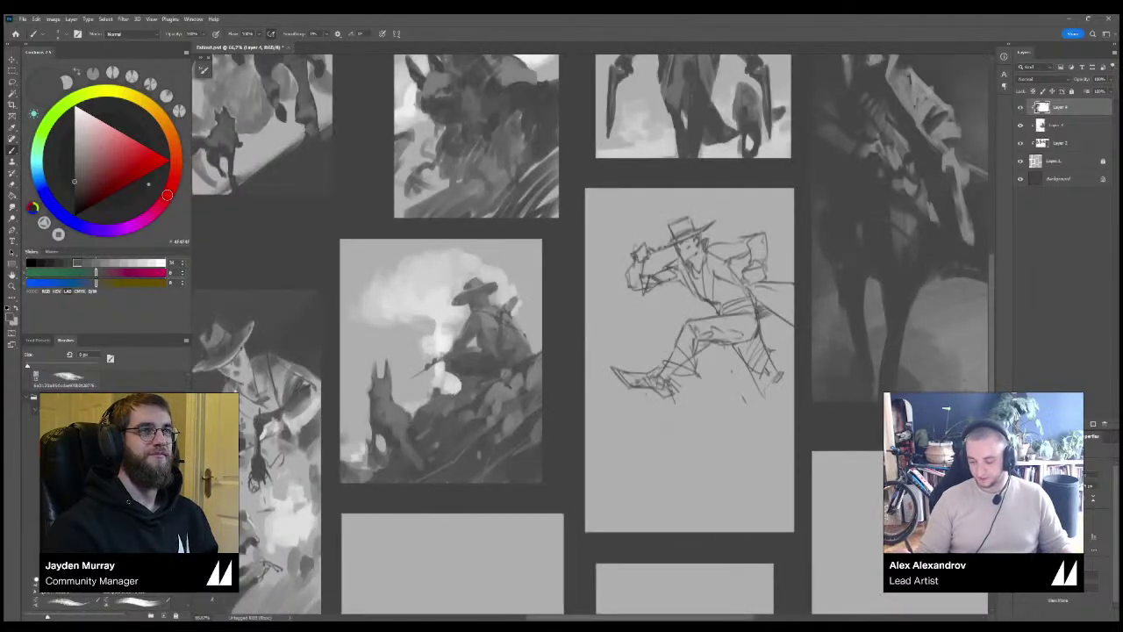
pyautogui.hotkey('ctrl', '-')
pyautogui.hotkey('ctrl', '-')
pyautogui.hotkey('ctrl', '+')
pyautogui.hotkey('ctrl', '+')
pyautogui.moveTo(754, 351); pyautogui.dragTo(648, 307)
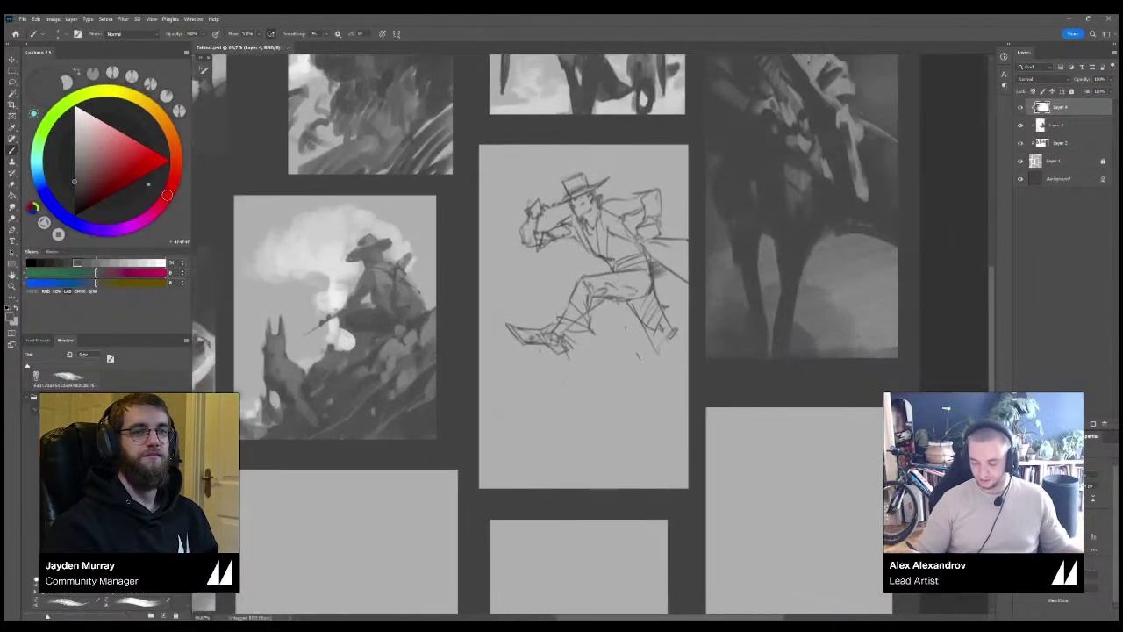
# Erase the stray marks left between the legs and below the rear leg.
pyautogui.press('e')
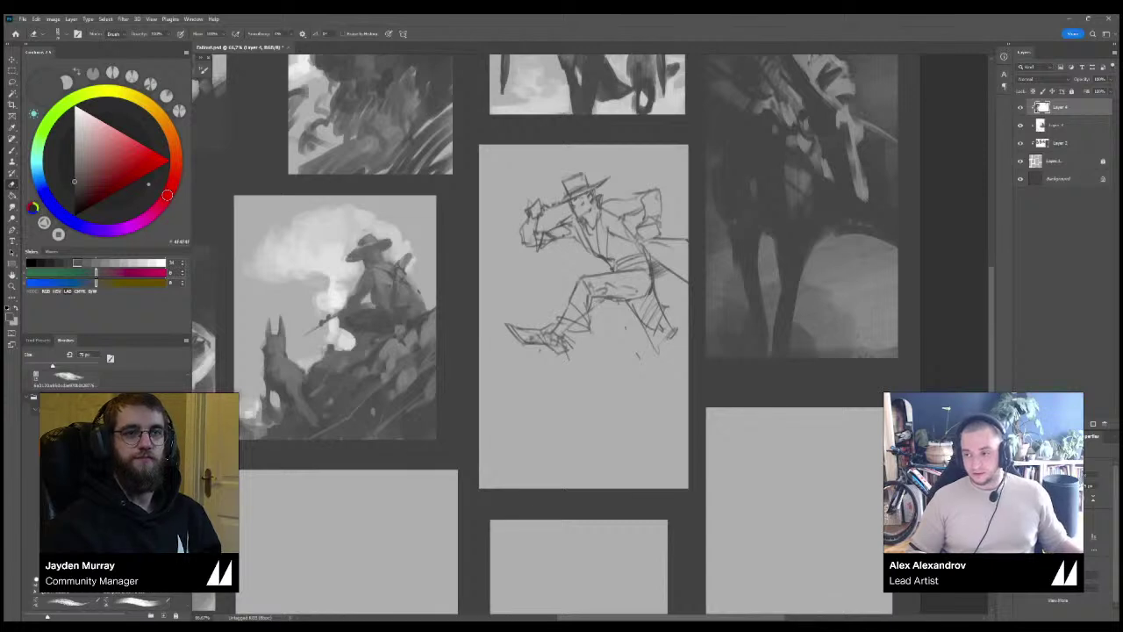
pyautogui.press('b')
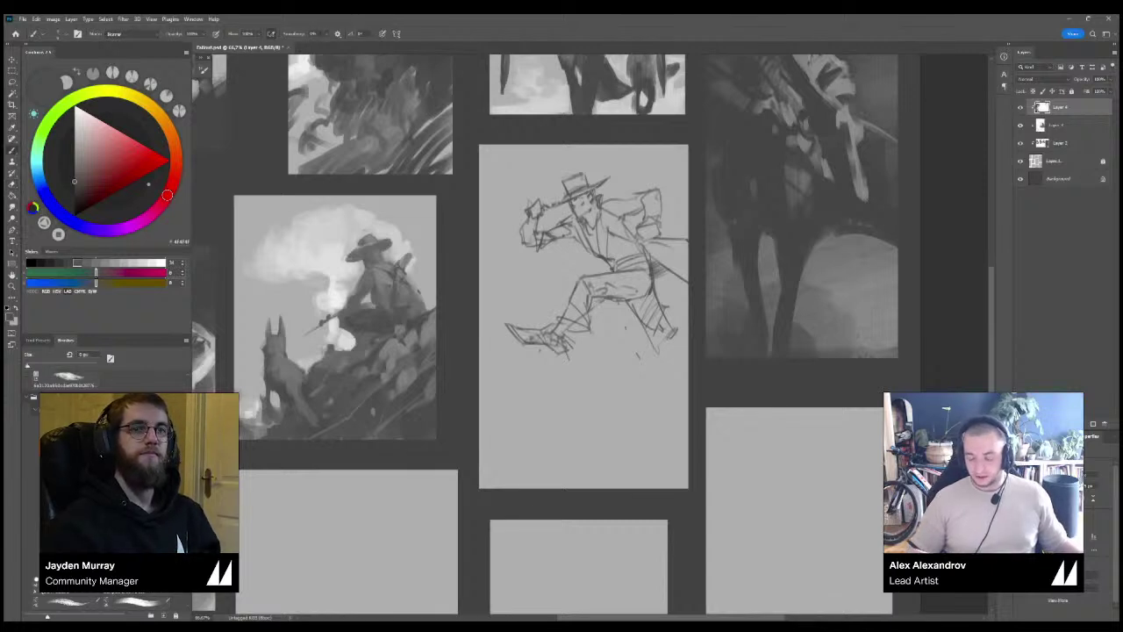
pyautogui.press('e')
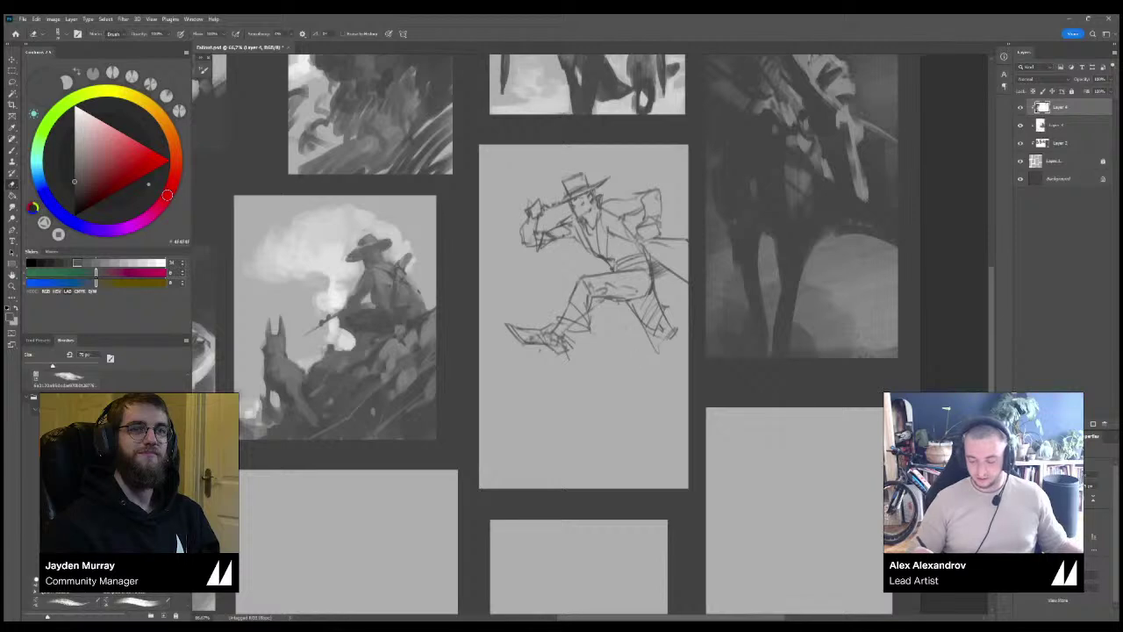
pyautogui.press('b')
pyautogui.moveTo(597, 313); pyautogui.dragTo(599, 336)
pyautogui.hotkey('ctrl', 'z')
pyautogui.press('e')
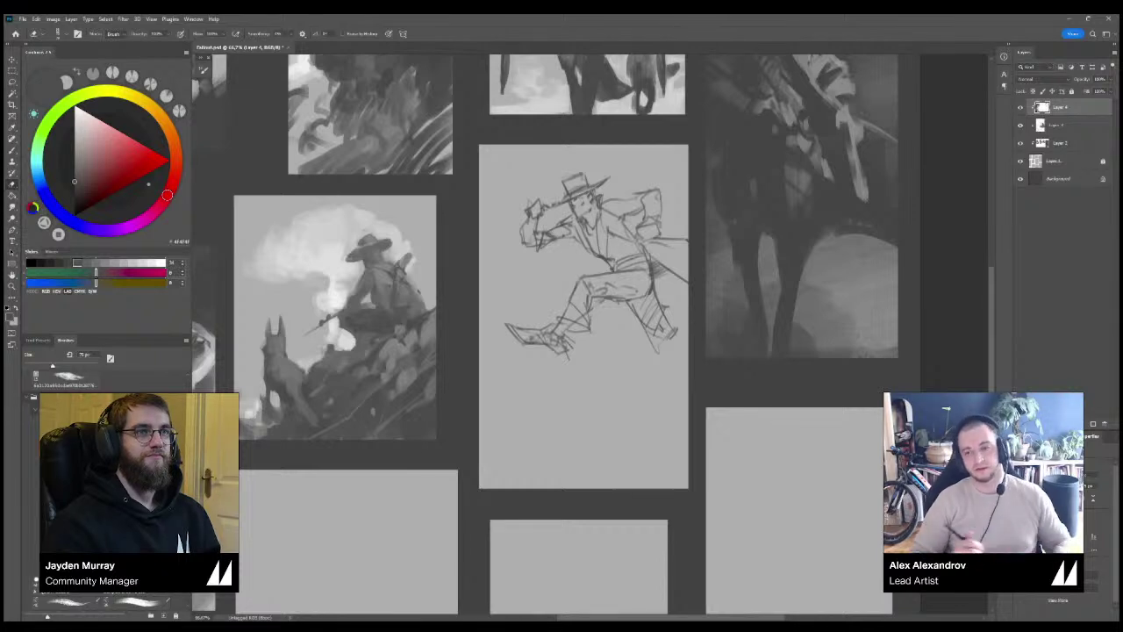
pyautogui.press('b')
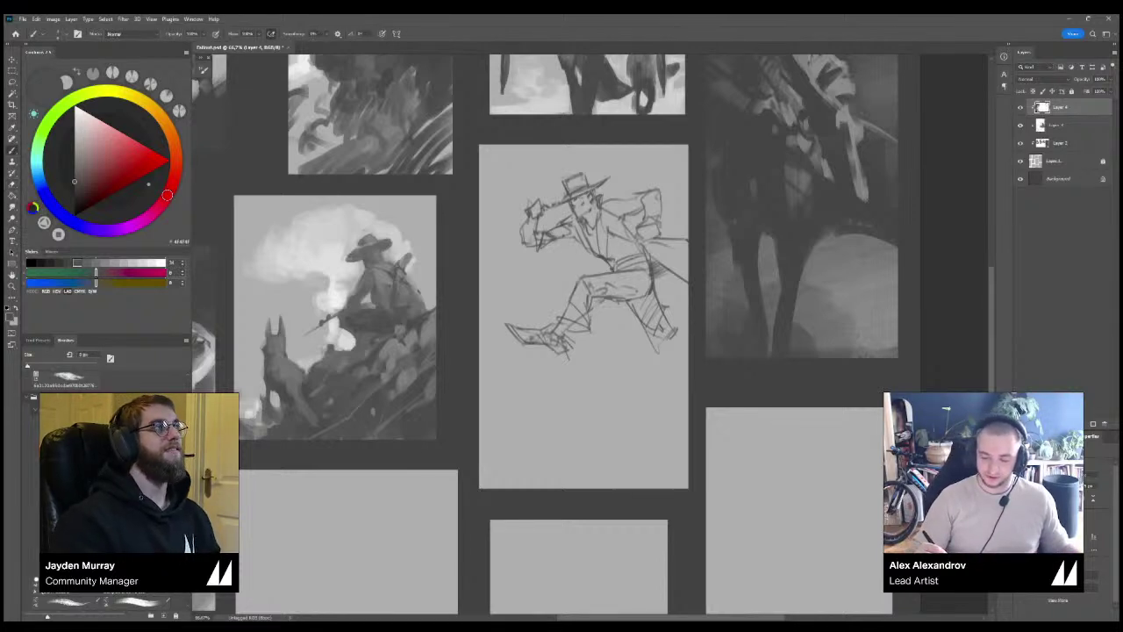
pyautogui.press('e')
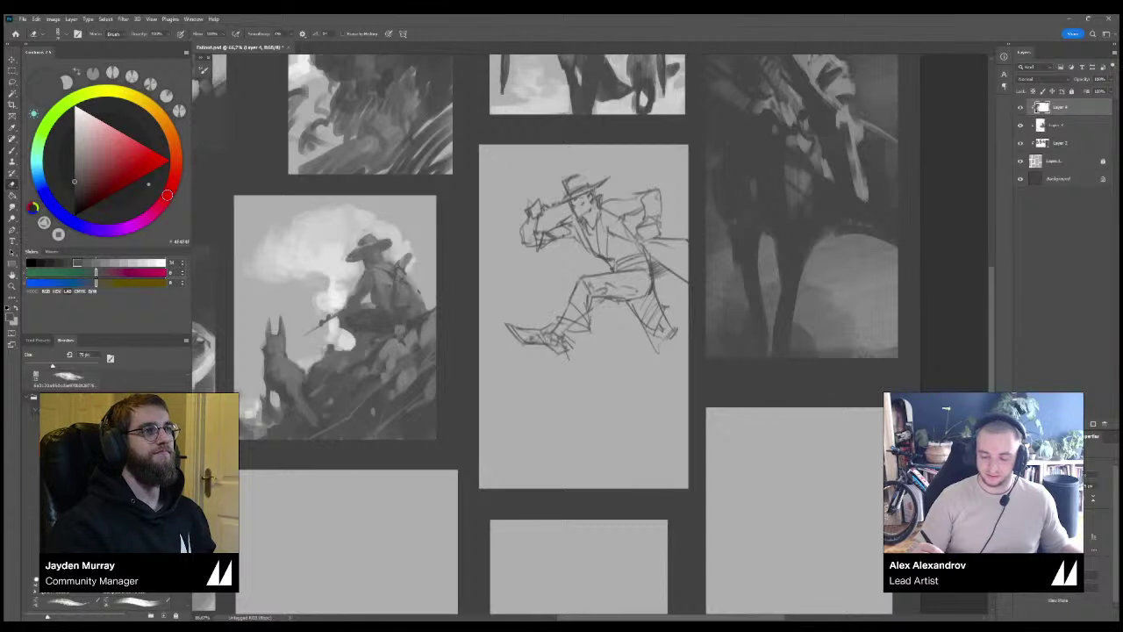
pyautogui.press('b')
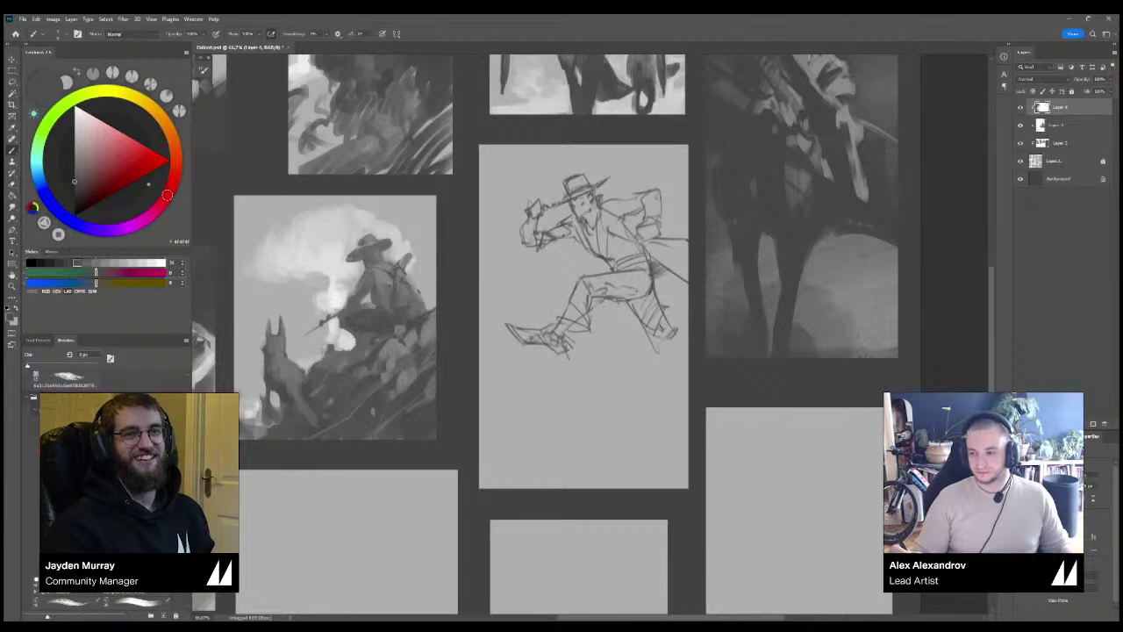
# Sketch a small shaded shape over the figure's chin and add a short mark on the face.
pyautogui.hotkey('ctrl', '+')
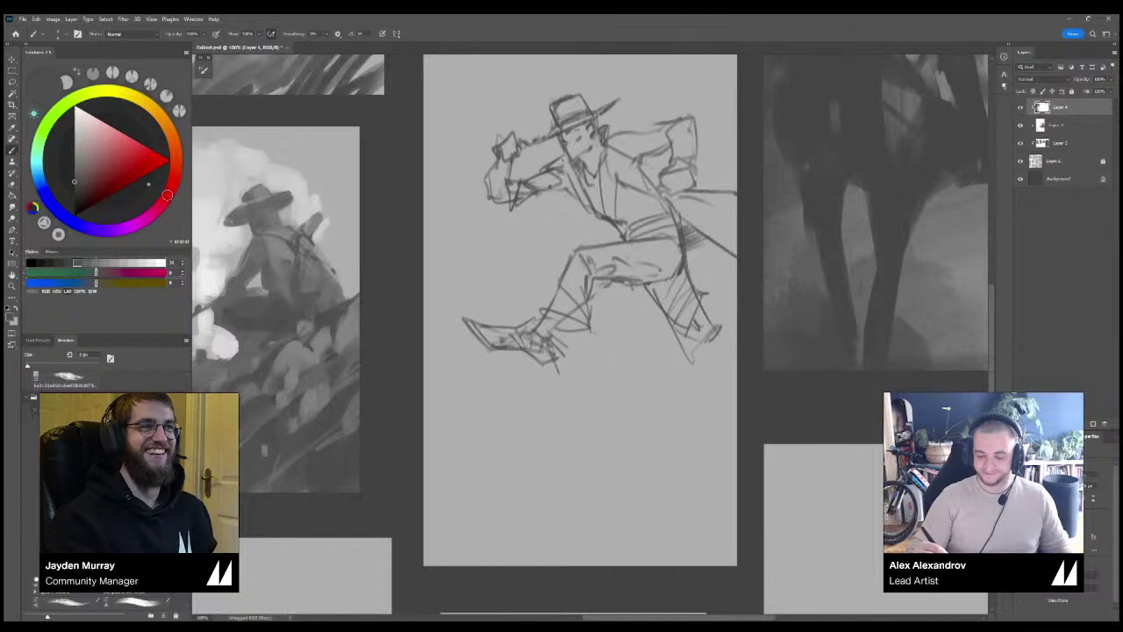
pyautogui.moveTo(566, 164)
pyautogui.mouseDown()
pyautogui.moveTo(575, 176)
pyautogui.moveTo(577, 150)
pyautogui.mouseUp()
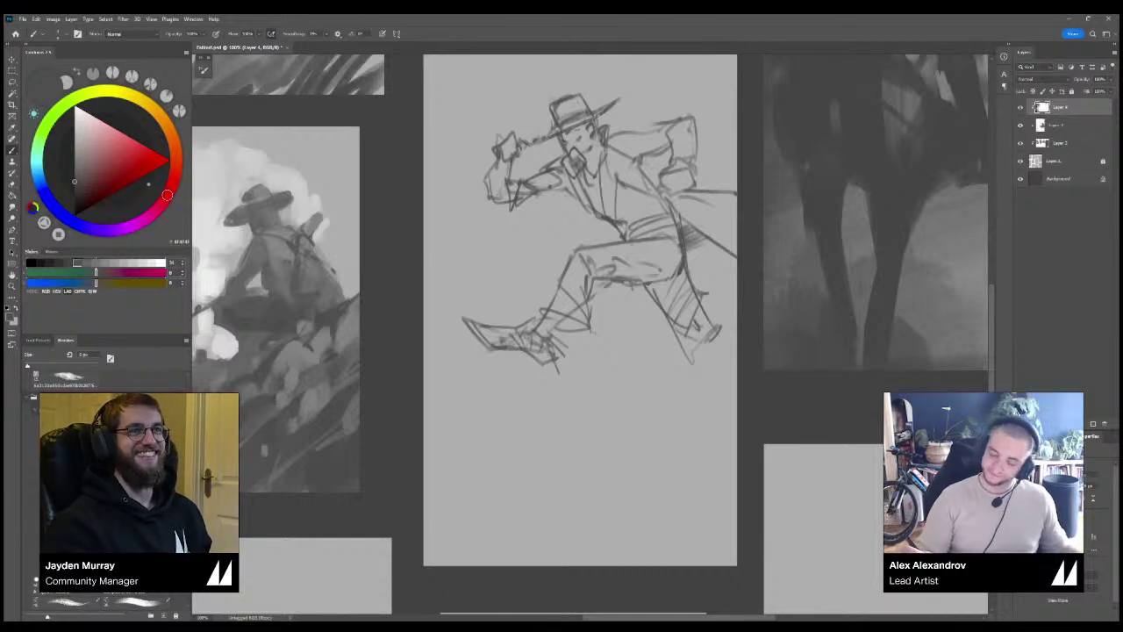
pyautogui.moveTo(566, 145); pyautogui.dragTo(574, 154)
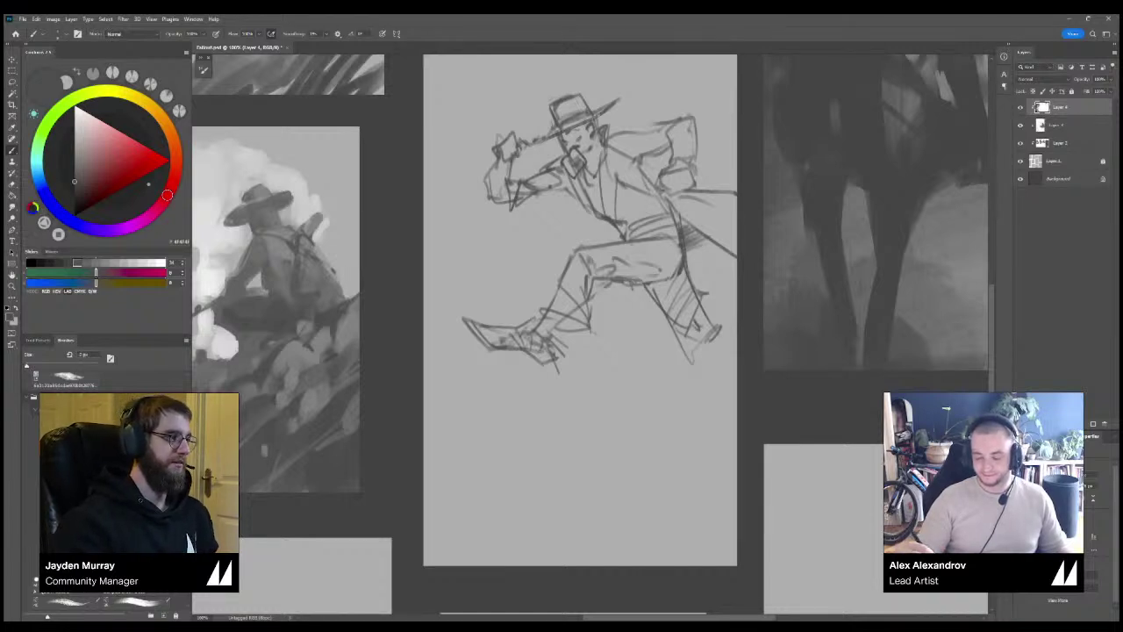
# Undo a trial stroke down the jacket and add short fold lines across the rear arm's upper sleeve.
pyautogui.moveTo(660, 173); pyautogui.dragTo(626, 223)
pyautogui.hotkey('ctrl', 'z')
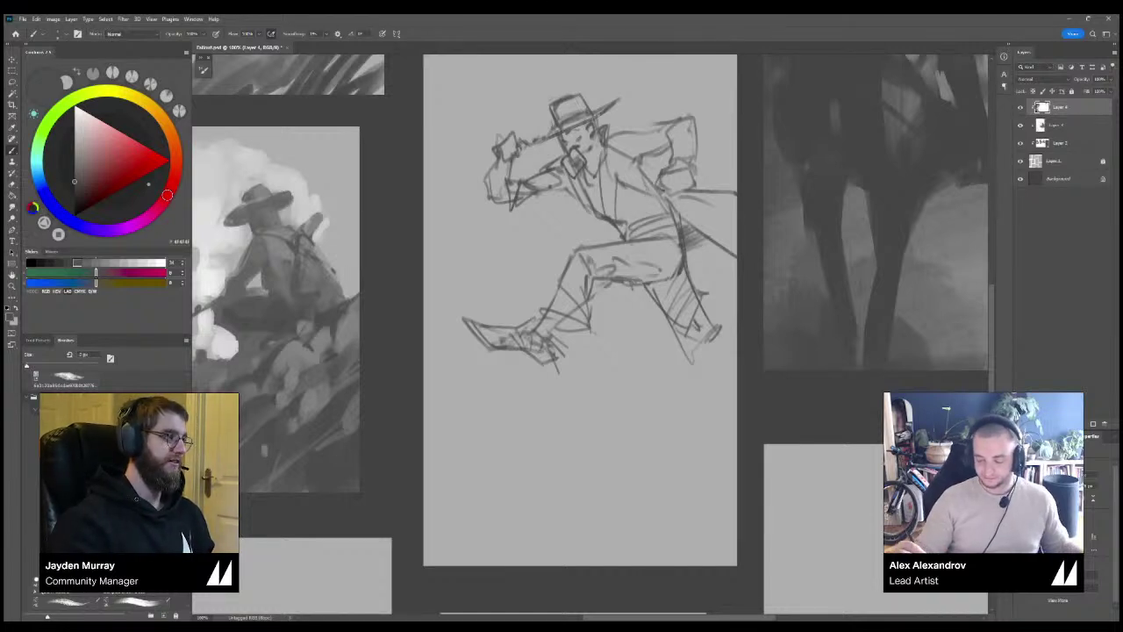
pyautogui.moveTo(630, 128); pyautogui.dragTo(632, 157)
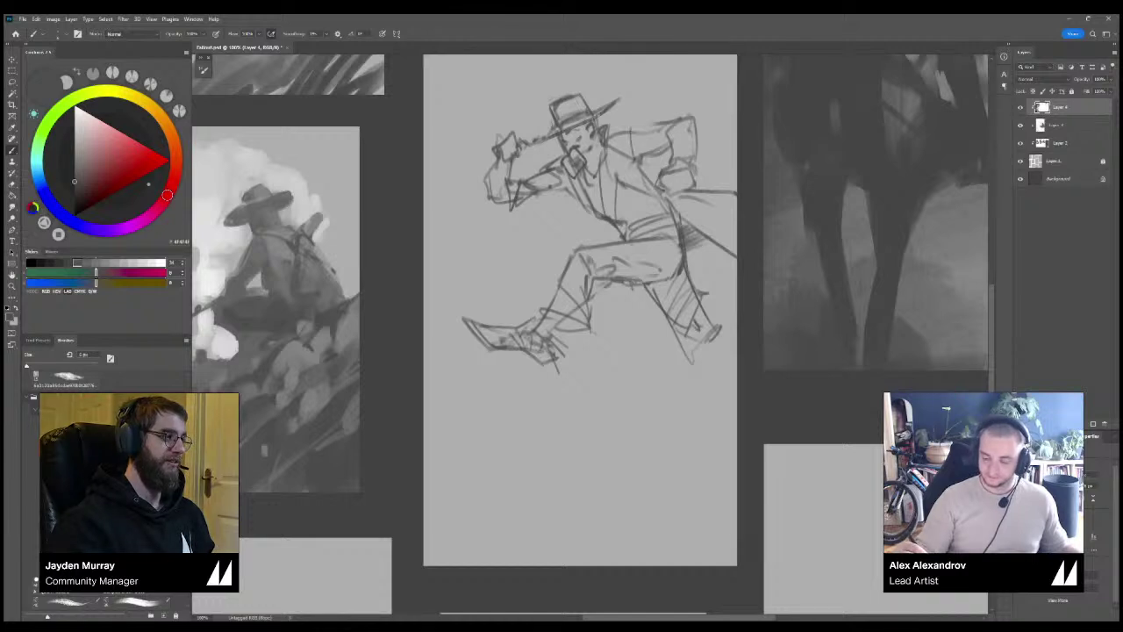
pyautogui.moveTo(667, 121)
pyautogui.mouseDown()
pyautogui.moveTo(671, 149)
pyautogui.moveTo(645, 133)
pyautogui.moveTo(673, 125)
pyautogui.moveTo(641, 172)
pyautogui.mouseUp()
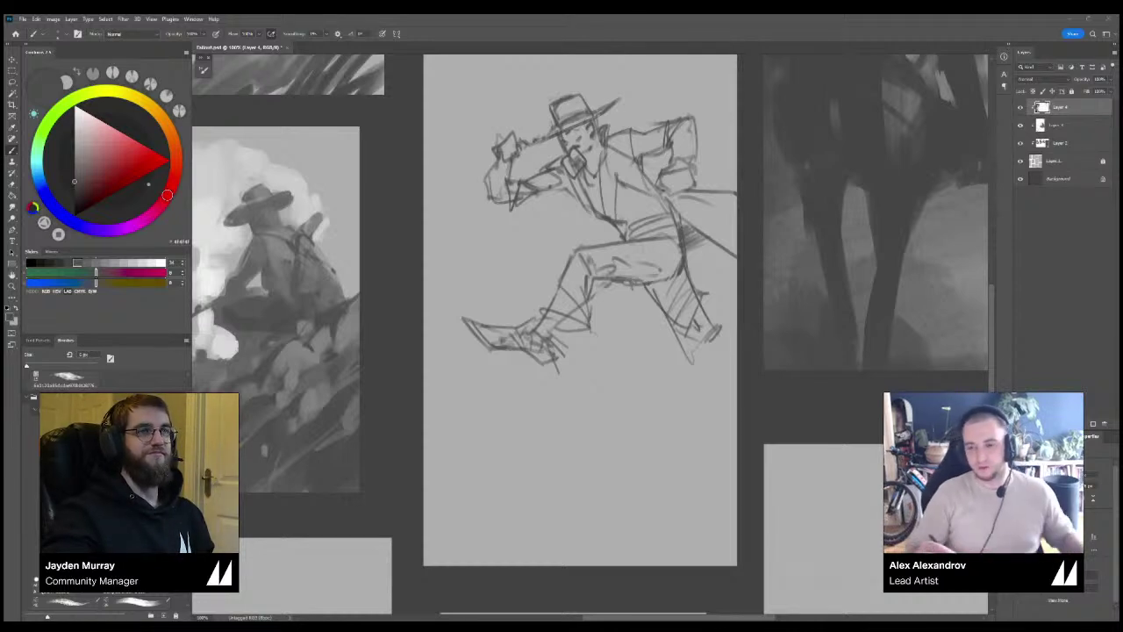
# Sample the thumbnail's light grey and paint over the dark shading inside the chin shape.
pyautogui.keyDown('alt'); pyautogui.click(581, 163); pyautogui.keyUp('alt')
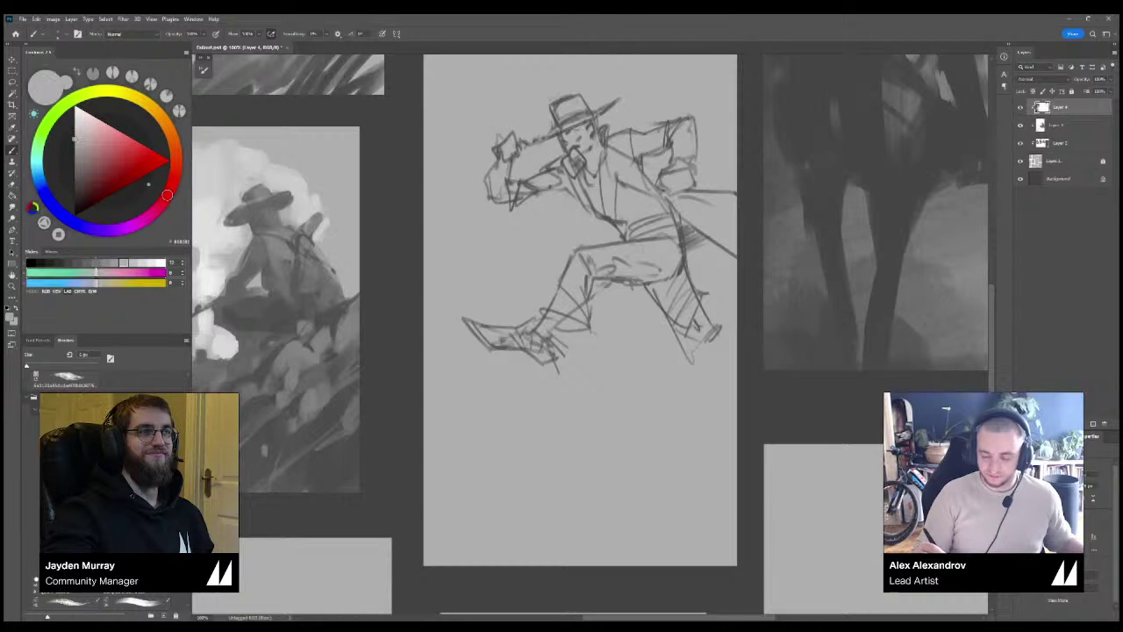
pyautogui.moveTo(574, 158); pyautogui.dragTo(580, 166)
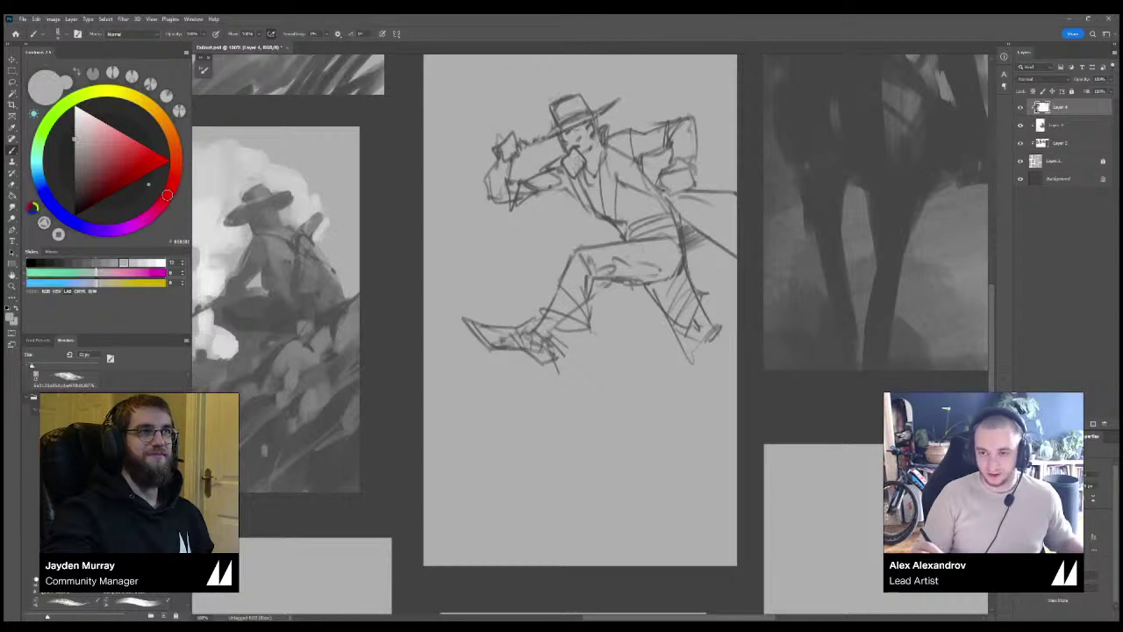
pyautogui.hotkey('ctrl', '-')
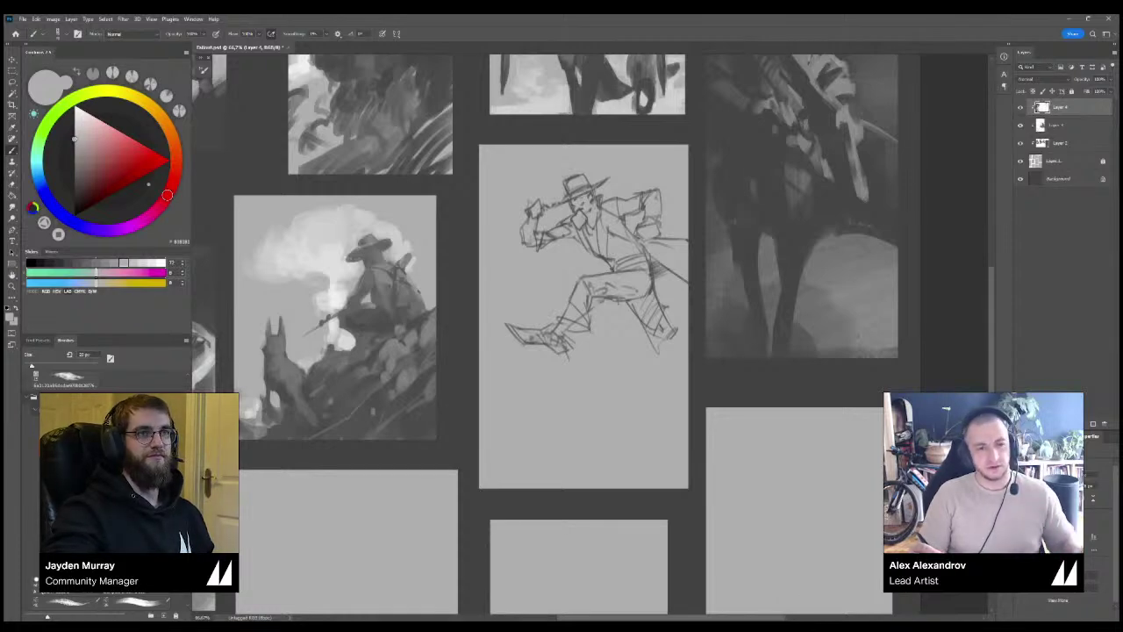
# Shade the underside of the flying coat tail behind the hip in mid-grey with a larger brush.
pyautogui.scroll(1, 589, 333)
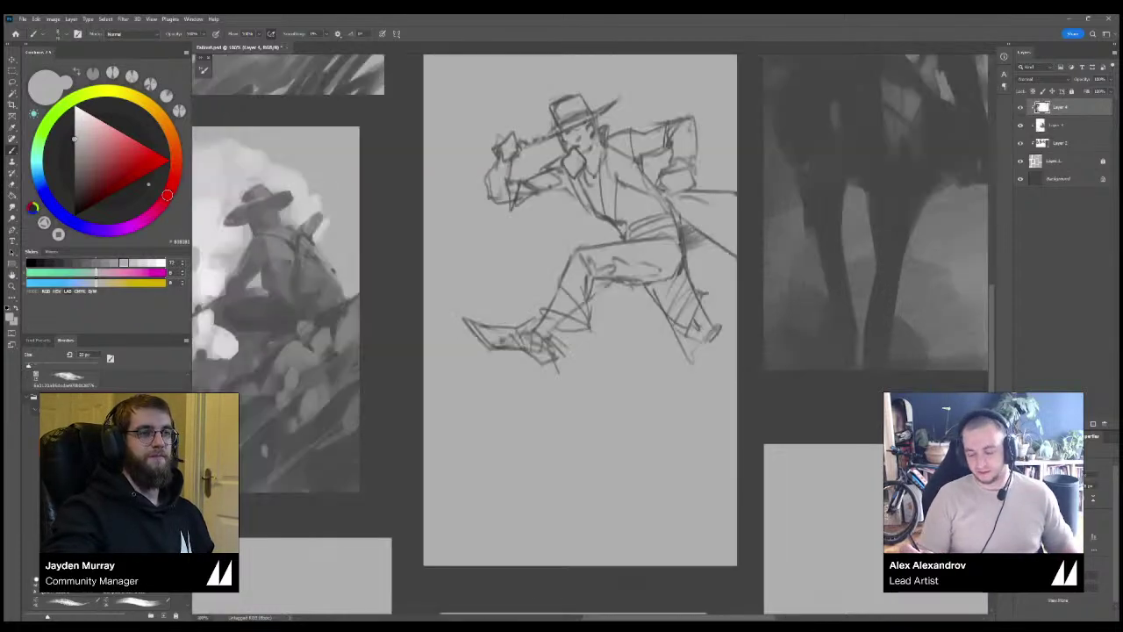
pyautogui.scroll(-6, 618, 258)
pyautogui.hotkey('ctrl', '+')
pyautogui.hotkey('ctrl', '+')
pyautogui.hotkey('ctrl', '+')
pyautogui.hotkey('ctrl', '+')
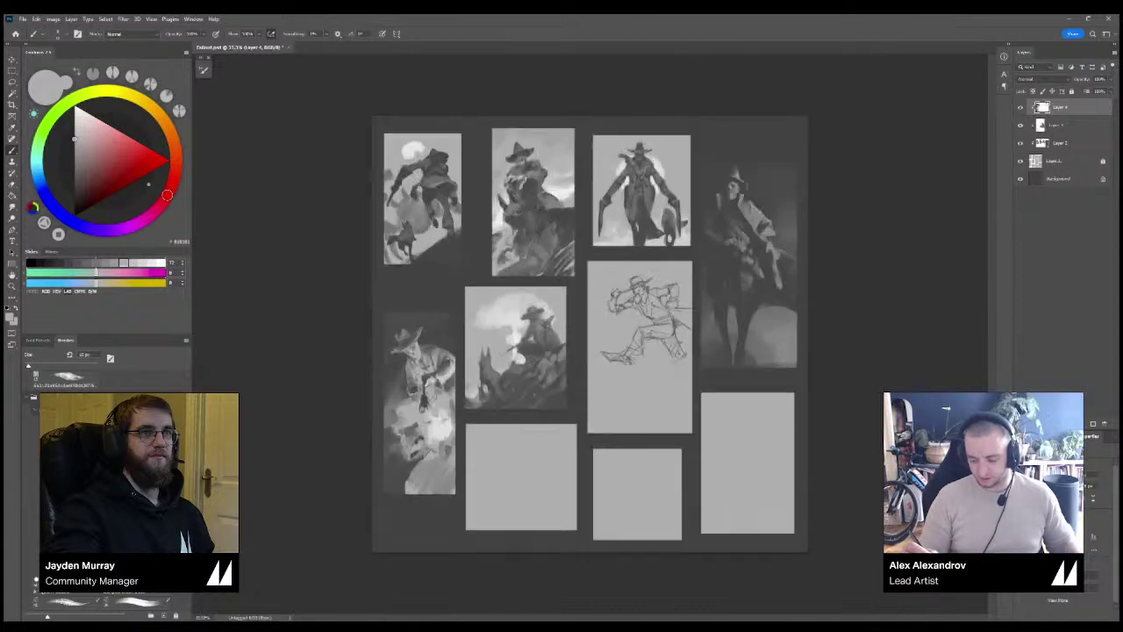
pyautogui.moveTo(658, 351); pyautogui.dragTo(523, 301)
pyautogui.hotkey('ctrl', '+')
pyautogui.moveTo(508, 351); pyautogui.dragTo(562, 311)
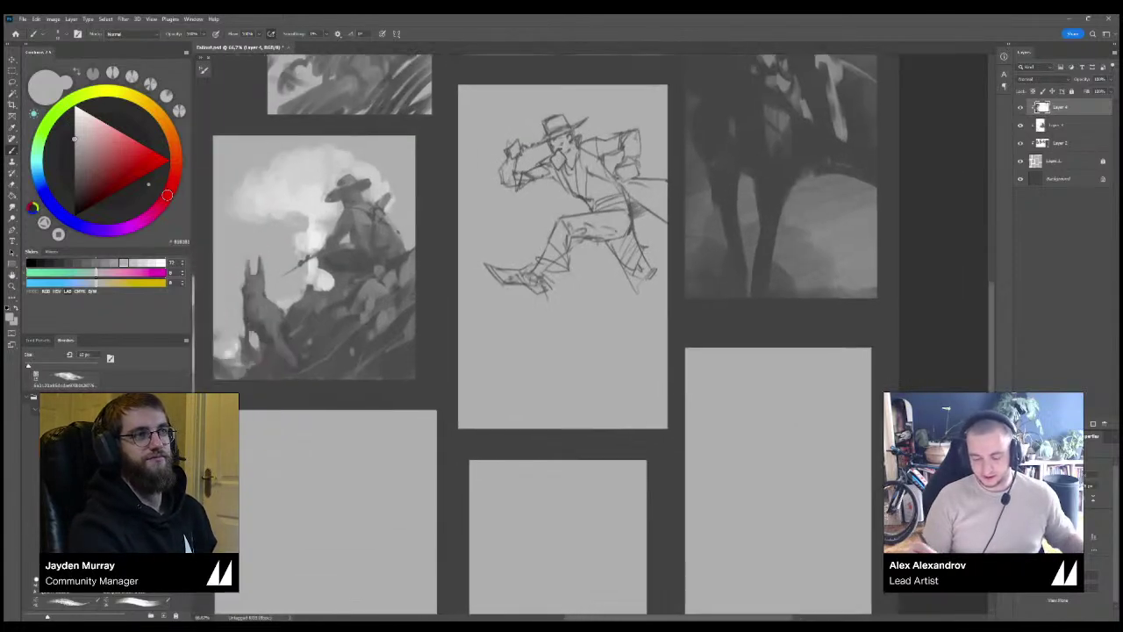
pyautogui.click(74, 165)
pyautogui.press(']')
pyautogui.press(']')
pyautogui.press(']')
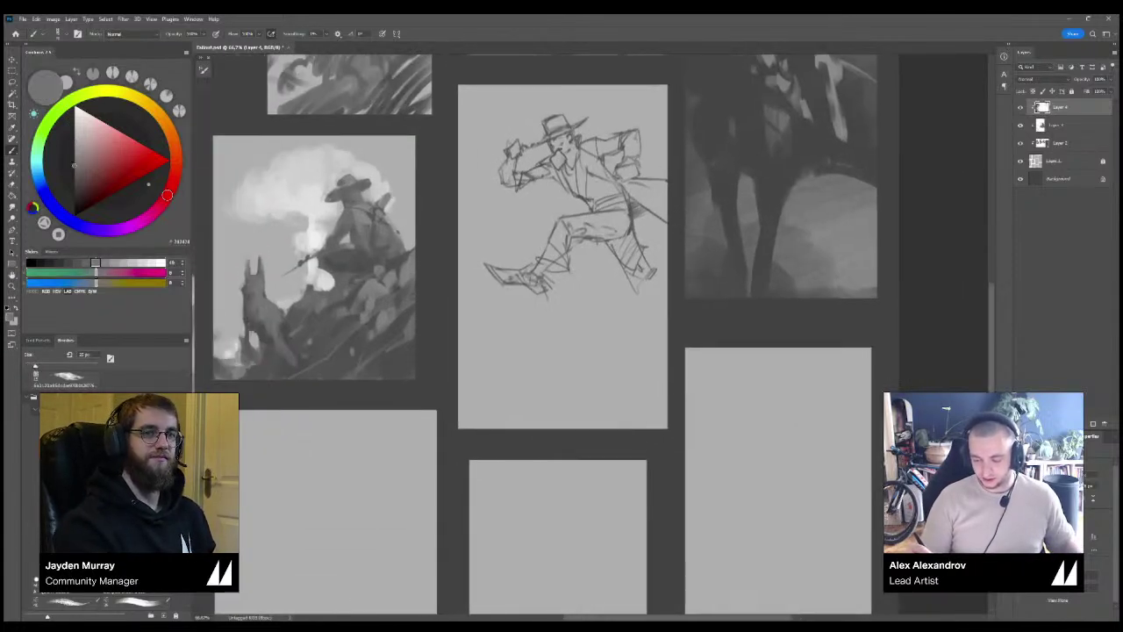
pyautogui.moveTo(637, 216); pyautogui.dragTo(660, 232)
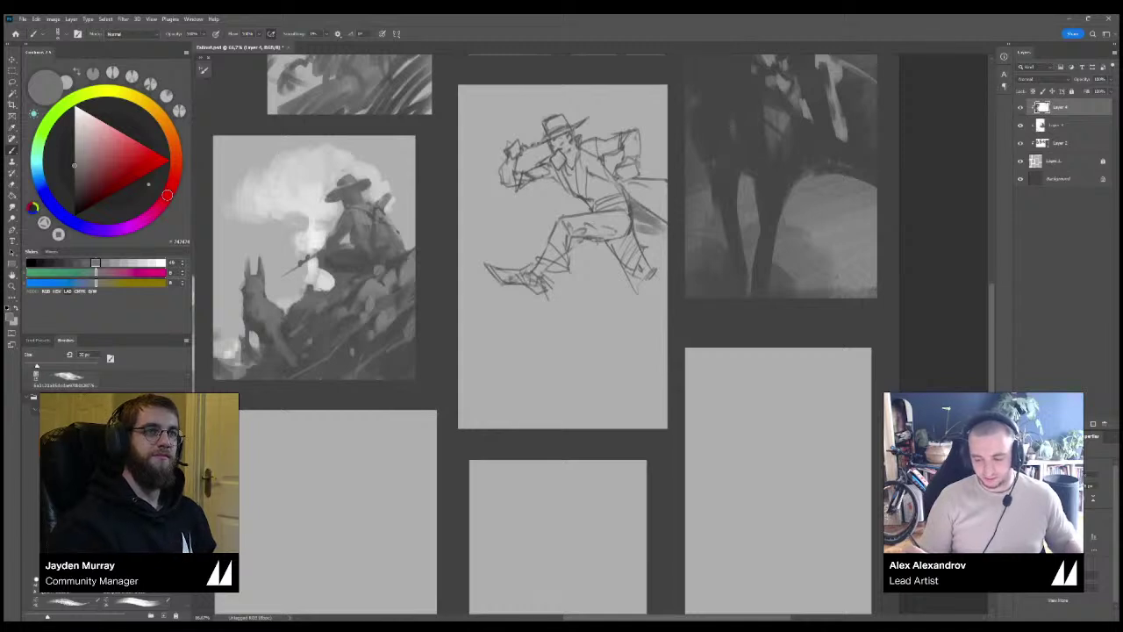
# Reinforce the jacket's front edge from the collar across the chest using a much smaller, slightly darker brush.
pyautogui.scroll(3, 651, 144)
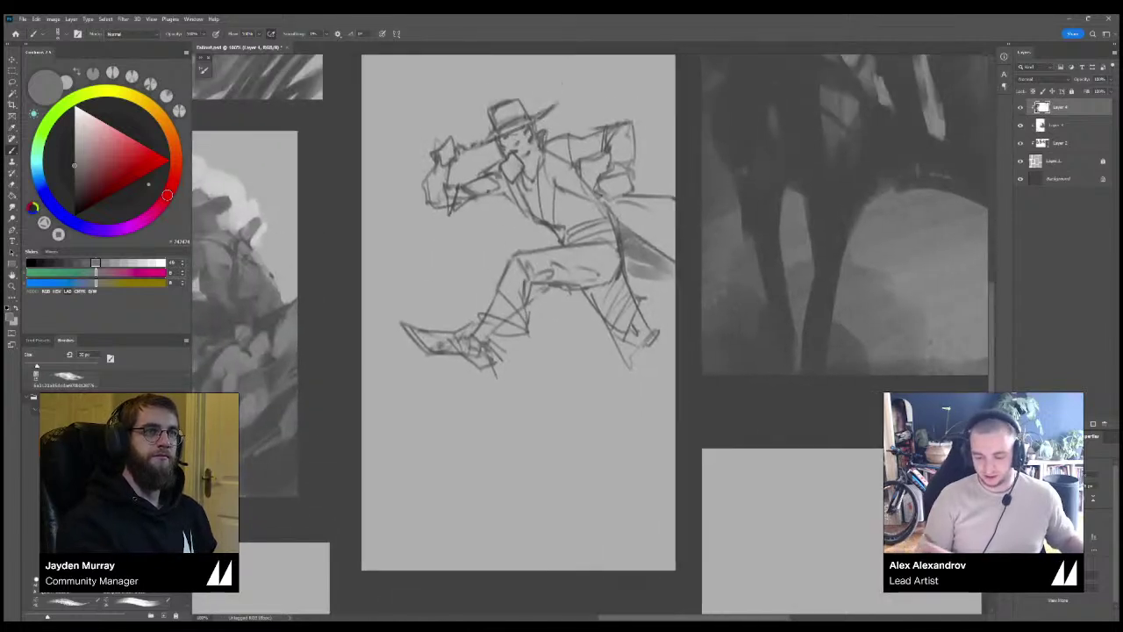
pyautogui.press('[')
pyautogui.press('[')
pyautogui.press('[')
pyautogui.press('[')
pyautogui.press('[')
pyautogui.press('[')
pyautogui.press('[')
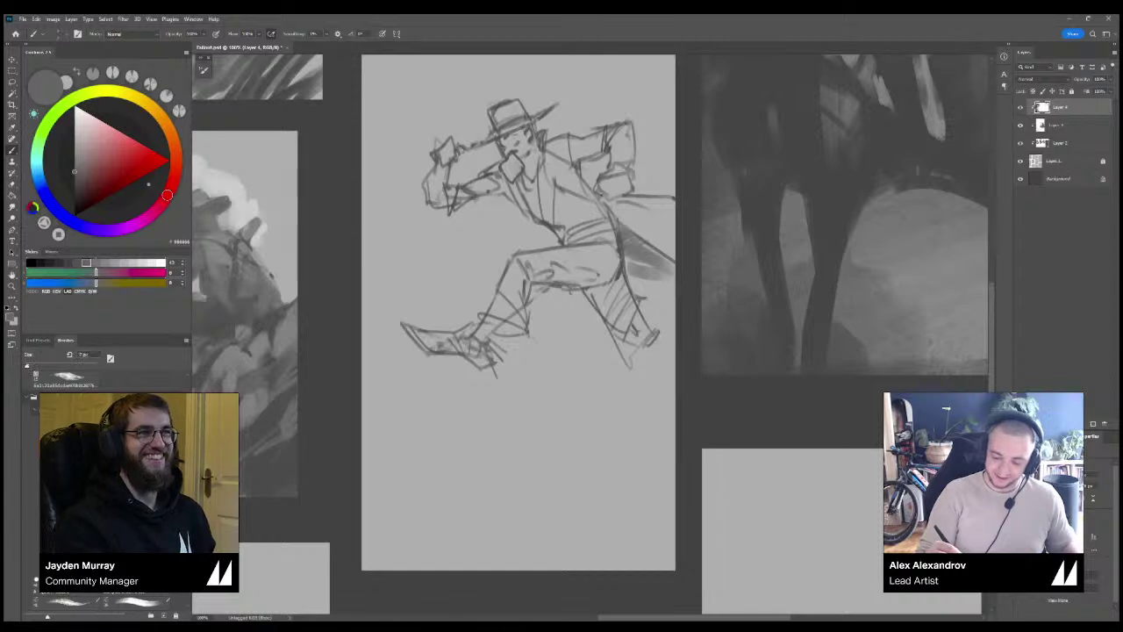
pyautogui.hotkey('ctrl', '-')
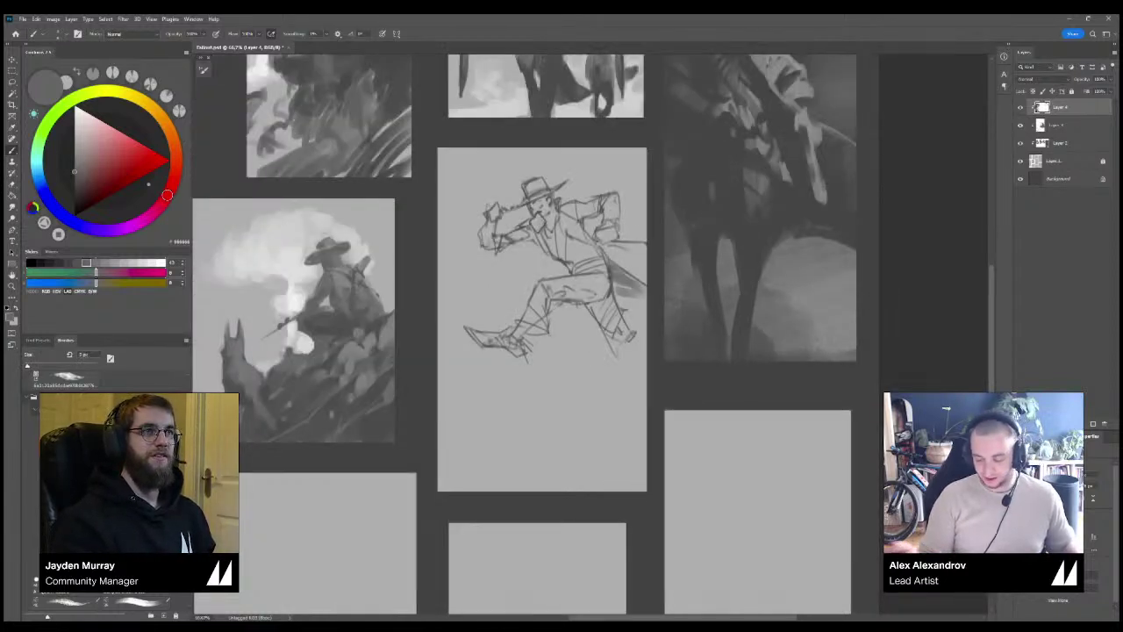
pyautogui.hotkey('ctrl', '+')
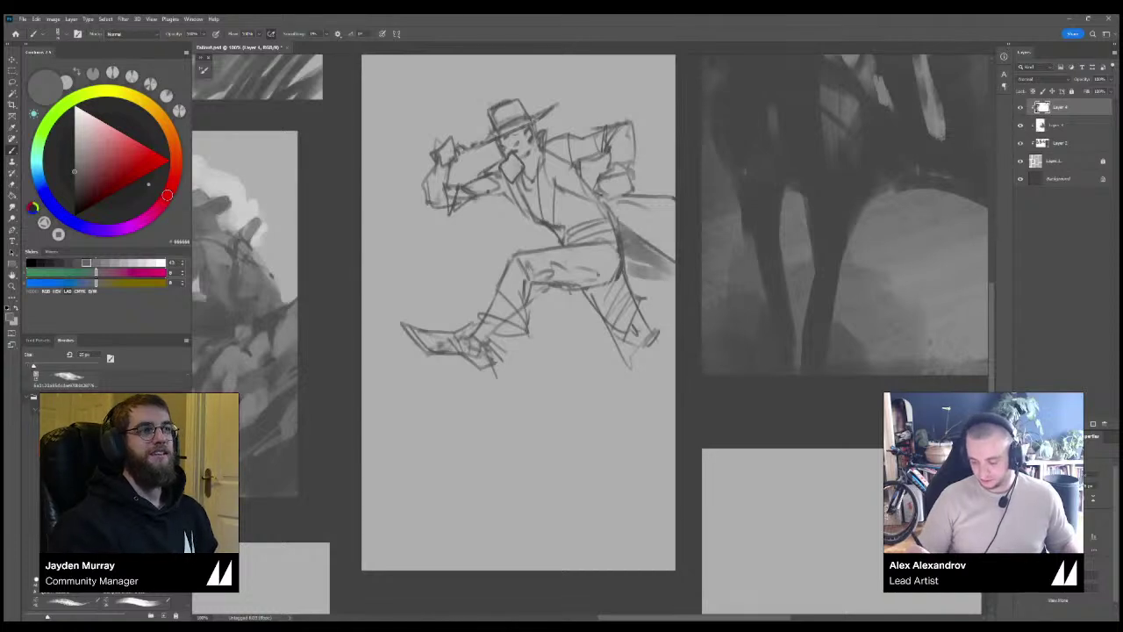
pyautogui.press('[')
pyautogui.press('[')
pyautogui.press('[')
pyautogui.press('[')
pyautogui.press('[')
pyautogui.moveTo(546, 171)
pyautogui.mouseDown()
pyautogui.moveTo(571, 192)
pyautogui.moveTo(581, 187)
pyautogui.mouseUp()
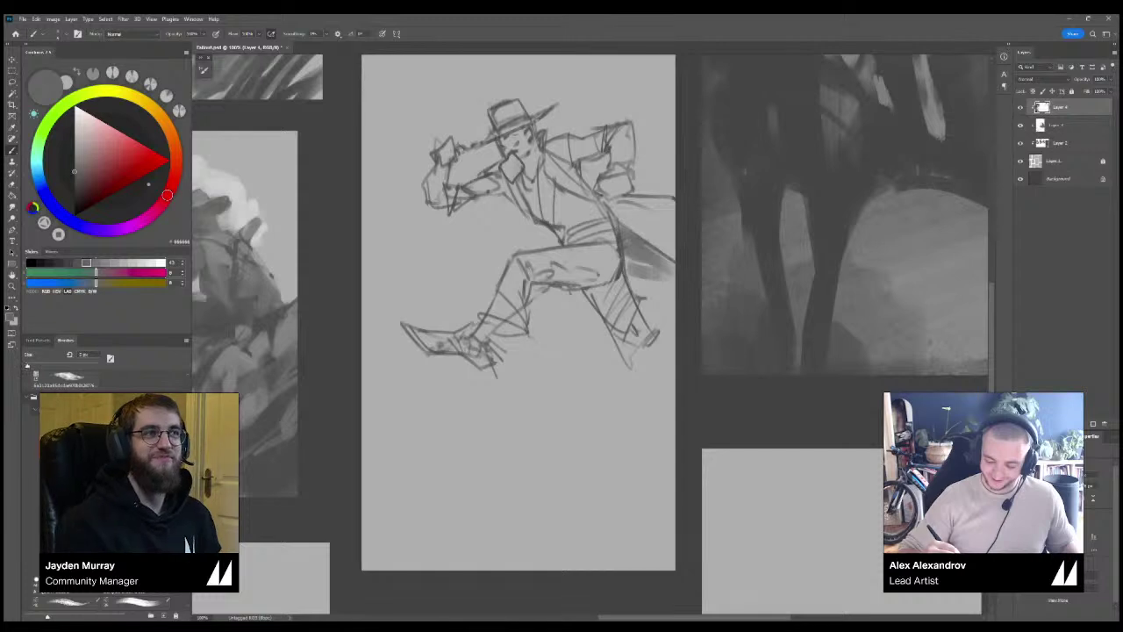
# Darken the sleeve lines along the underside of the raised front arm with a fine brush.
pyautogui.press(']')
pyautogui.press(']')
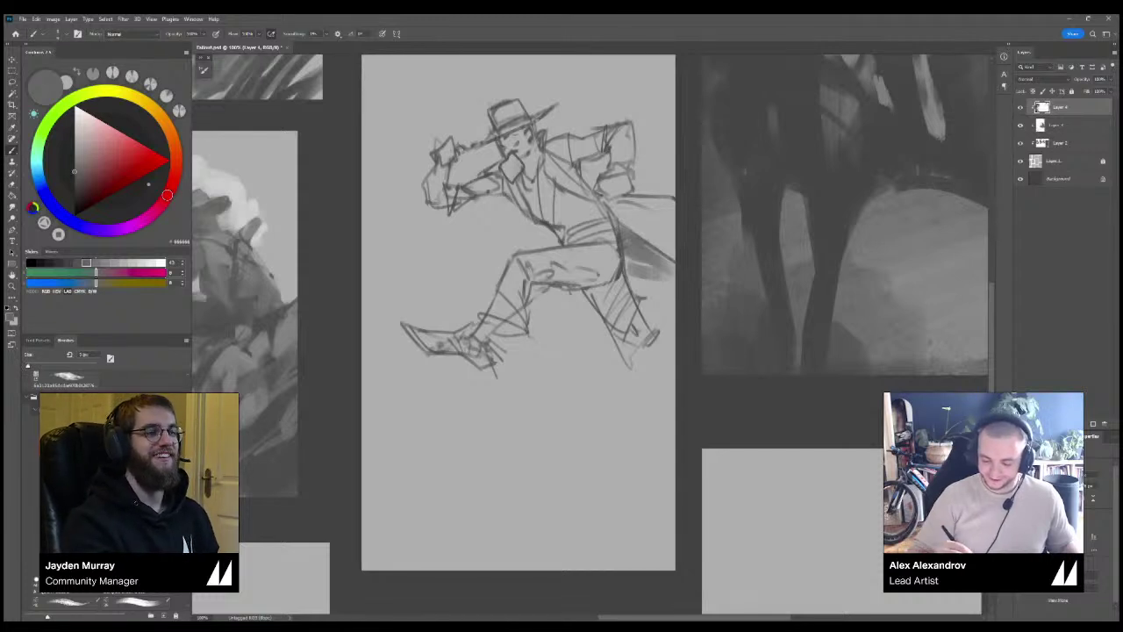
pyautogui.press('[')
pyautogui.press('[')
pyautogui.press('[')
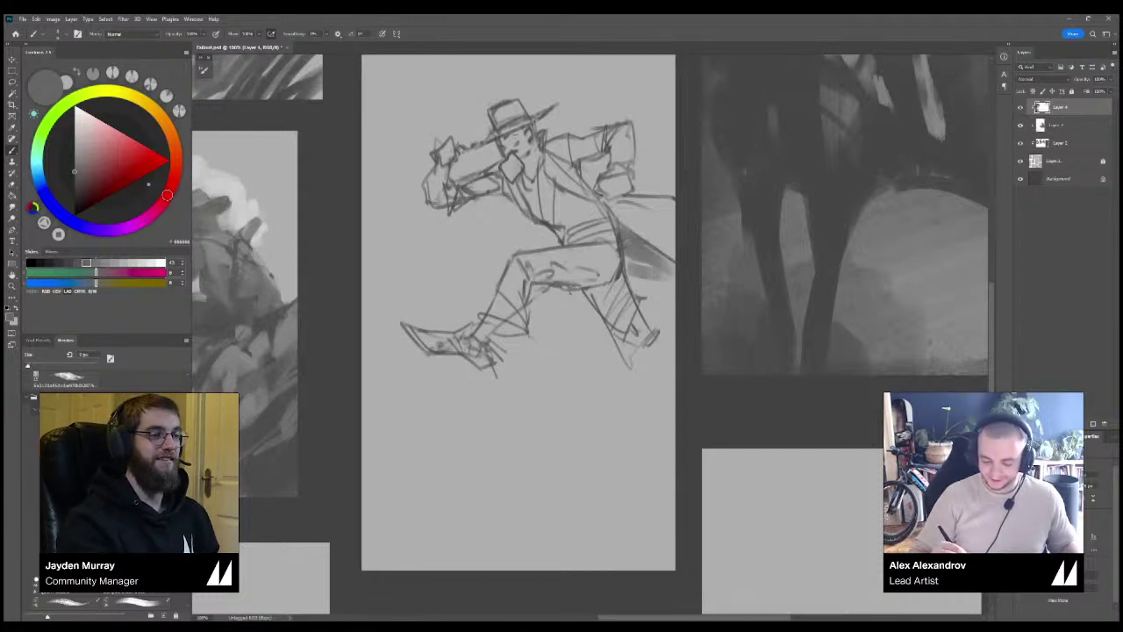
# Lasso the hatted figure's raised front forearm and transform it into a smaller, more compact shape closer to the body.
pyautogui.press('l')
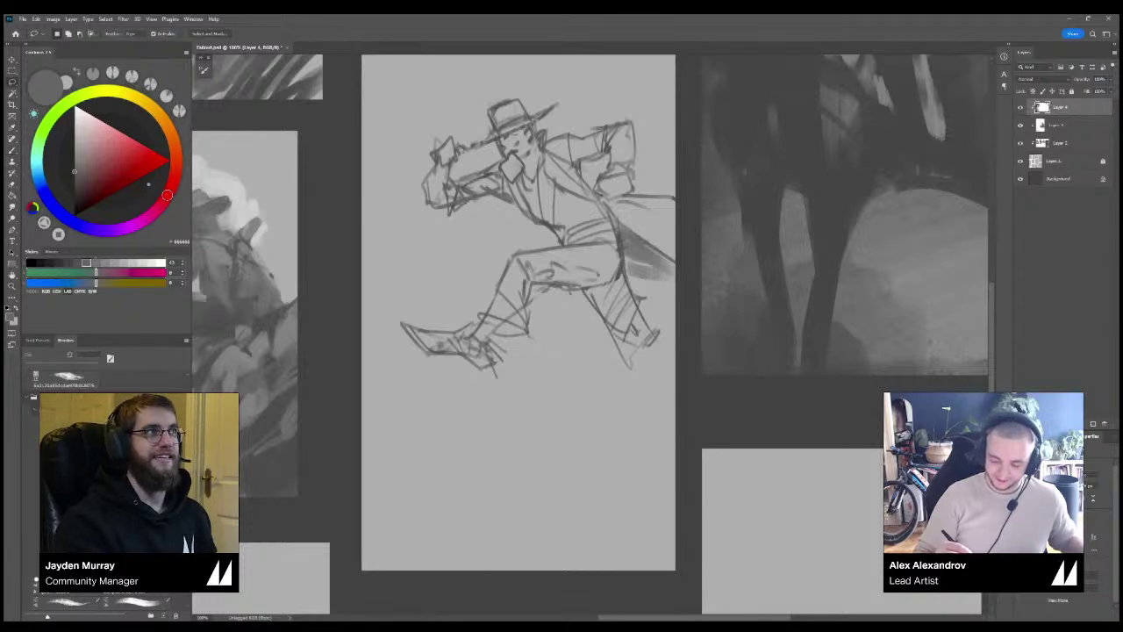
pyautogui.moveTo(432, 156)
pyautogui.mouseDown()
pyautogui.moveTo(504, 207)
pyautogui.moveTo(432, 158)
pyautogui.mouseUp()
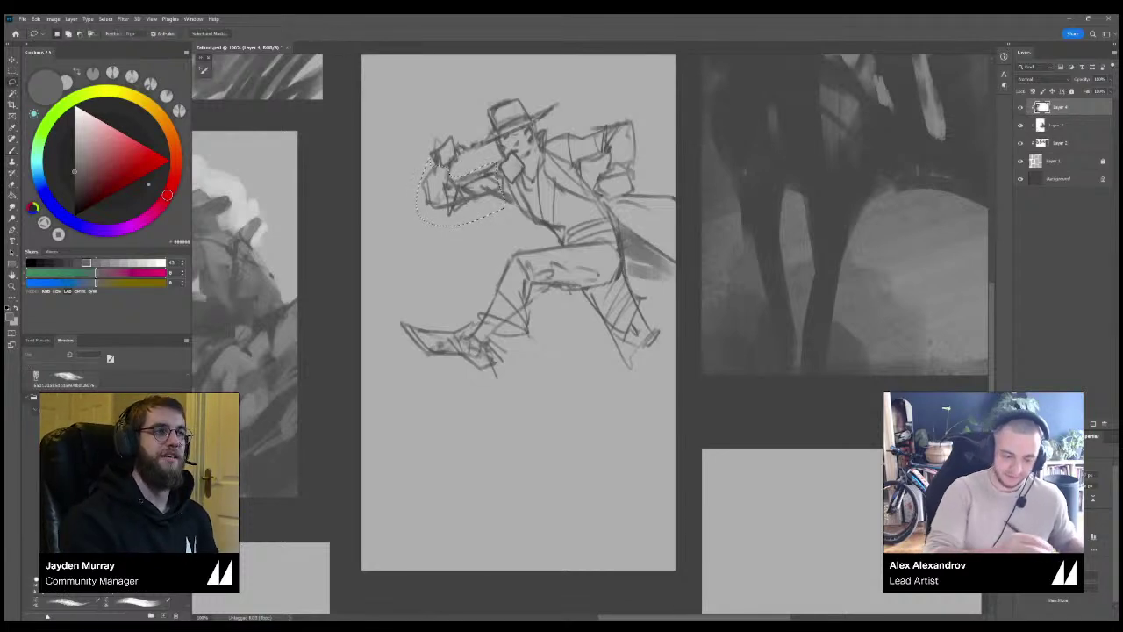
pyautogui.hotkey('ctrl', 't')
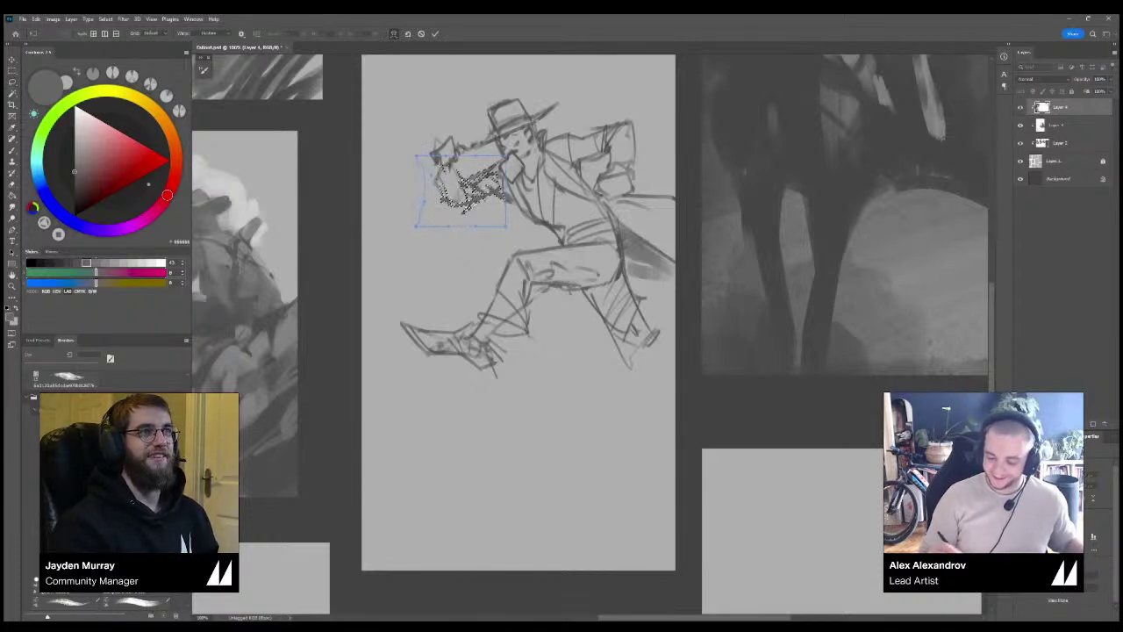
pyautogui.press('Return')
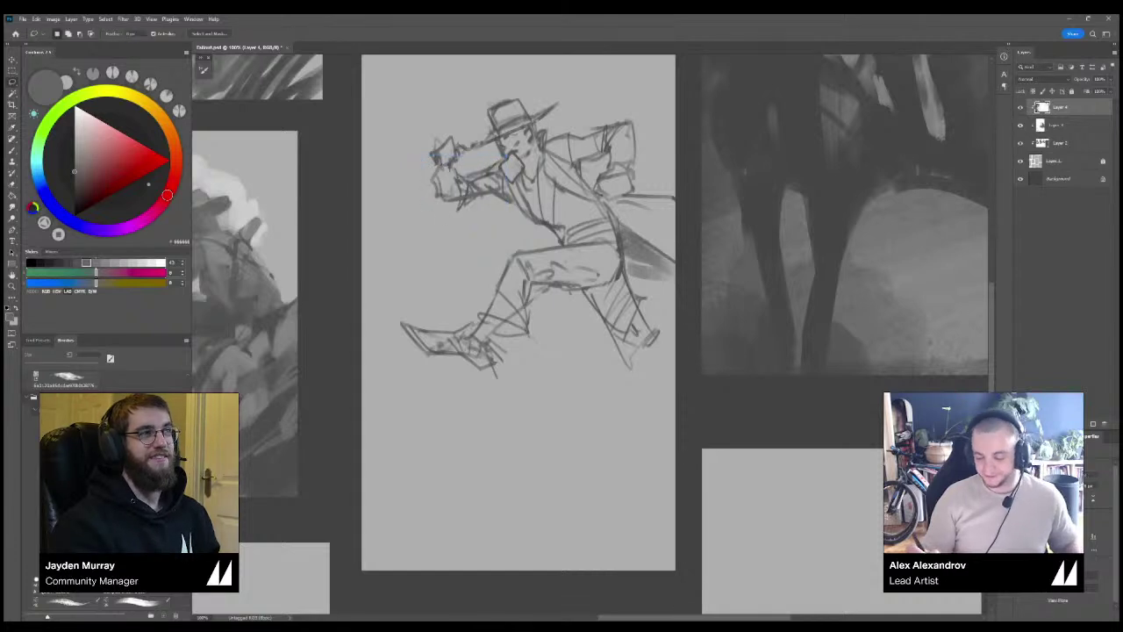
pyautogui.hotkey('ctrl', '-')
pyautogui.hotkey('ctrl', '-')
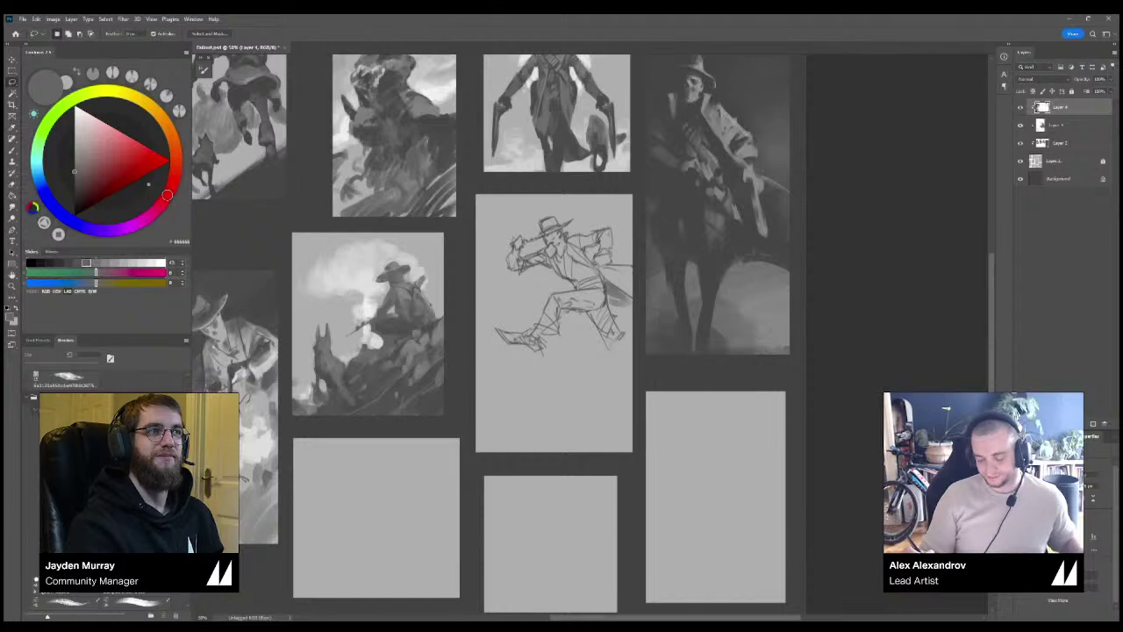
# Sketch a second character's rounded head below the striding figure's rear leg, with a domed crown and curved lines across it.
pyautogui.hotkey('ctrl', '+')
pyautogui.moveTo(558, 421)
pyautogui.mouseDown()
pyautogui.moveTo(608, 304)
pyautogui.moveTo(695, 246)
pyautogui.mouseUp()
pyautogui.press('b')
pyautogui.hotkey('ctrl', 'z')
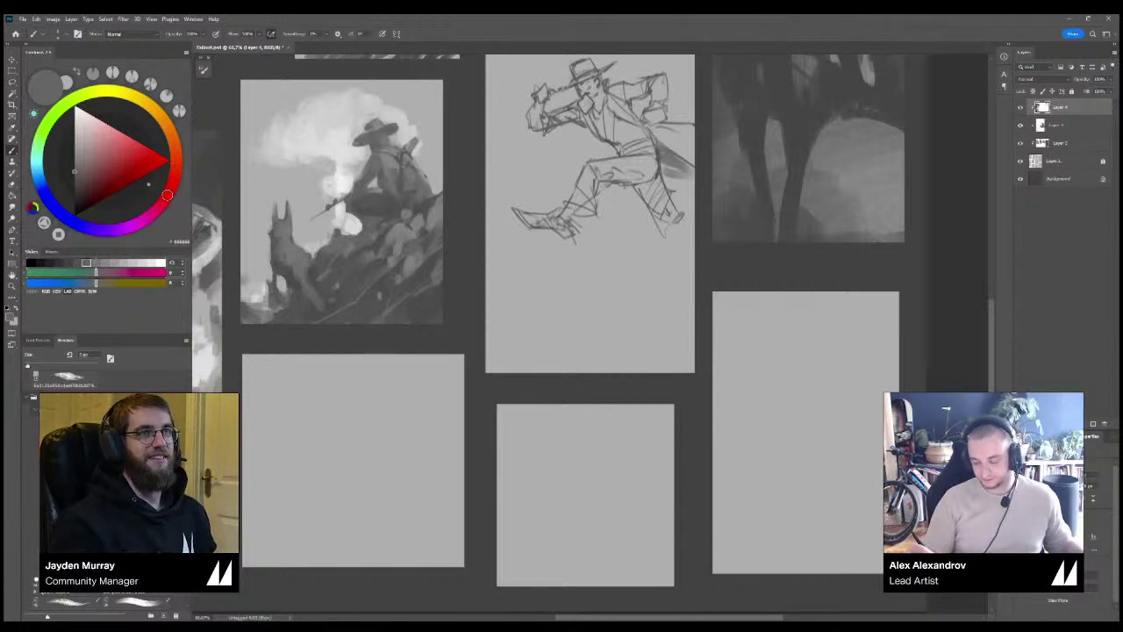
pyautogui.moveTo(625, 239); pyautogui.dragTo(673, 205)
pyautogui.hotkey('ctrl', 'z')
pyautogui.moveTo(630, 247); pyautogui.dragTo(679, 209)
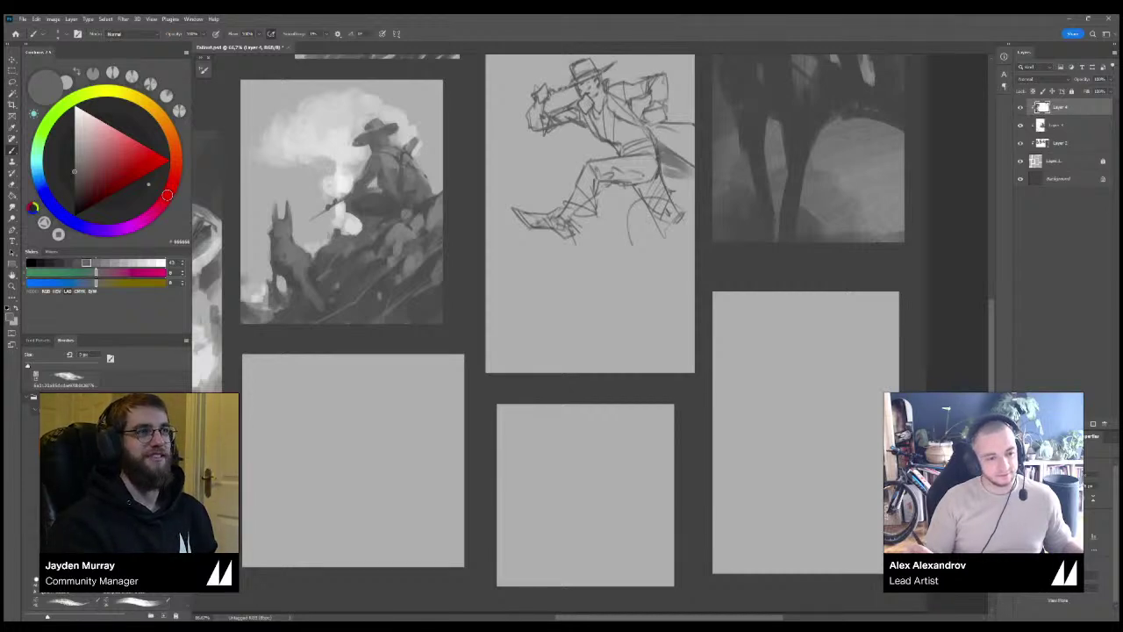
pyautogui.moveTo(639, 208)
pyautogui.mouseDown()
pyautogui.moveTo(670, 231)
pyautogui.moveTo(679, 215)
pyautogui.moveTo(681, 236)
pyautogui.moveTo(658, 262)
pyautogui.mouseUp()
pyautogui.press('e')
pyautogui.press('b')
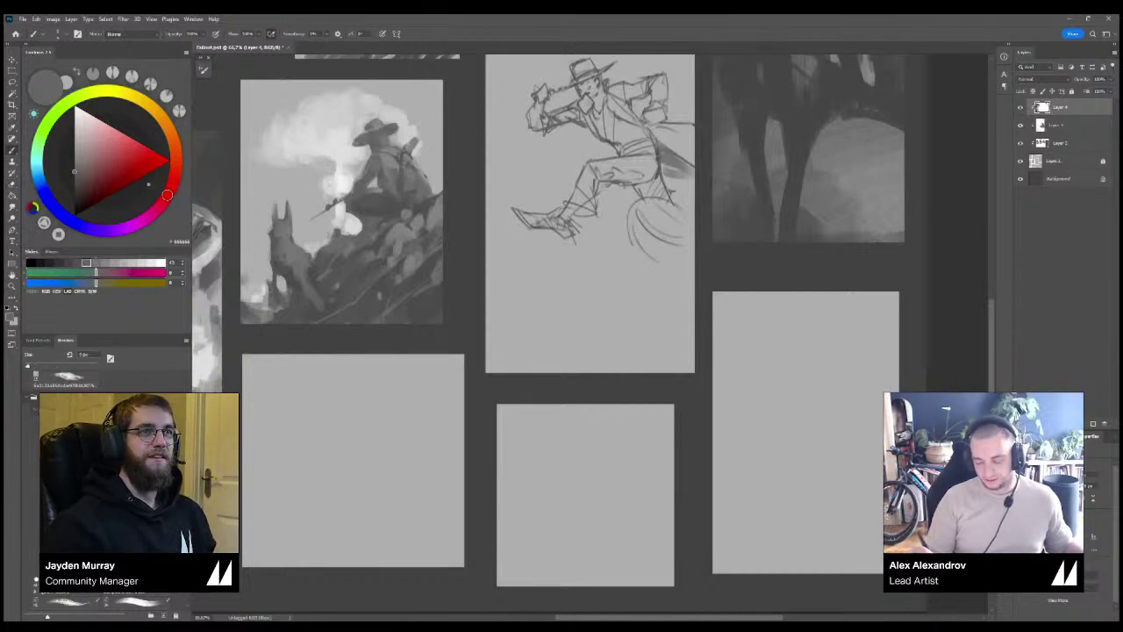
pyautogui.hotkey('ctrl', 'z')
pyautogui.moveTo(633, 225)
pyautogui.mouseDown()
pyautogui.moveTo(656, 263)
pyautogui.moveTo(631, 247)
pyautogui.mouseUp()
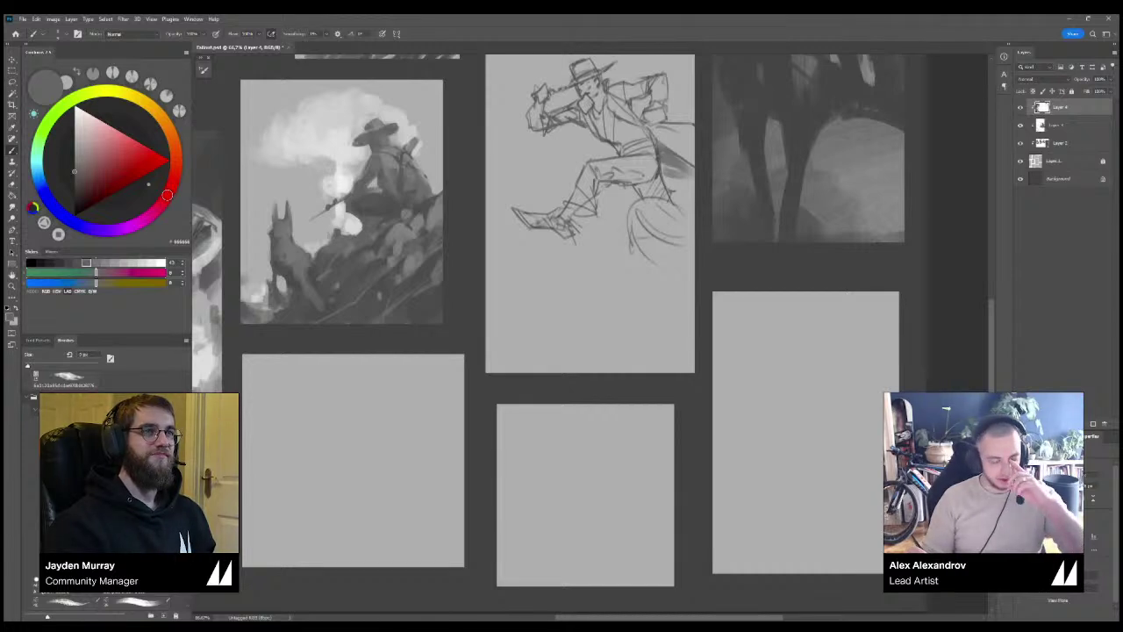
pyautogui.hotkey('ctrl', '+')
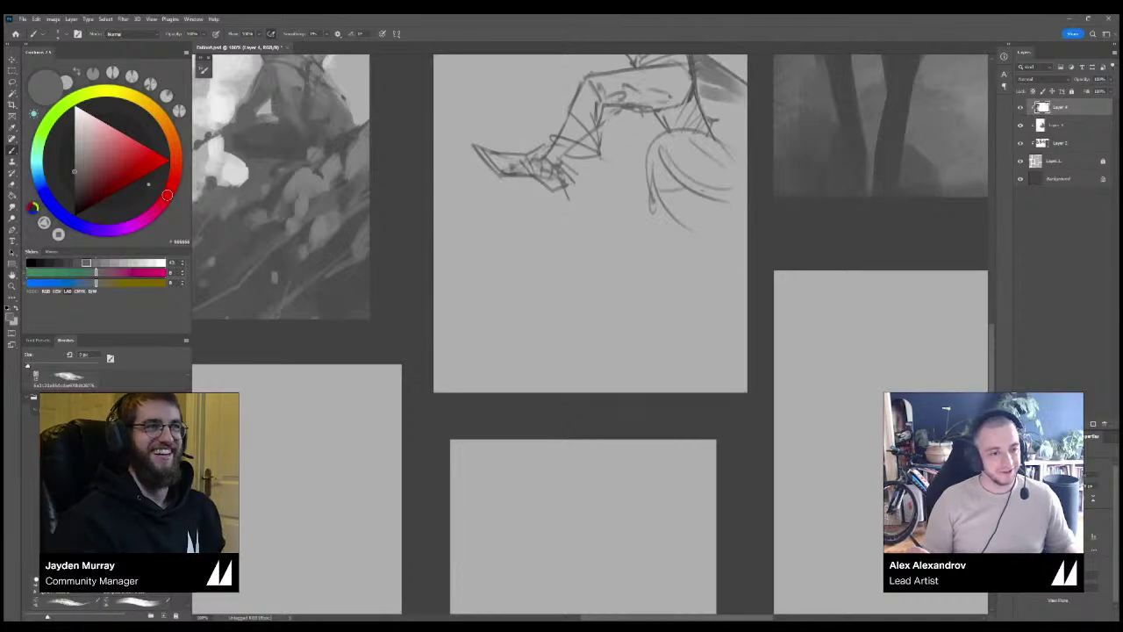
pyautogui.hotkey('ctrl', '+')
pyautogui.hotkey('ctrl', '-')
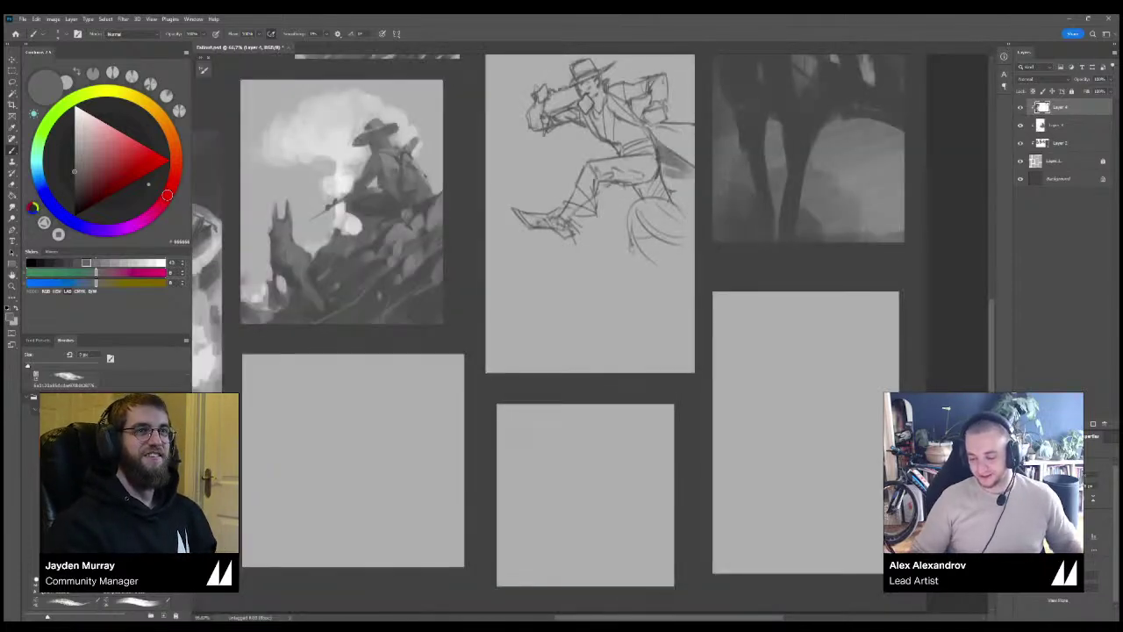
pyautogui.hotkey('ctrl', '+')
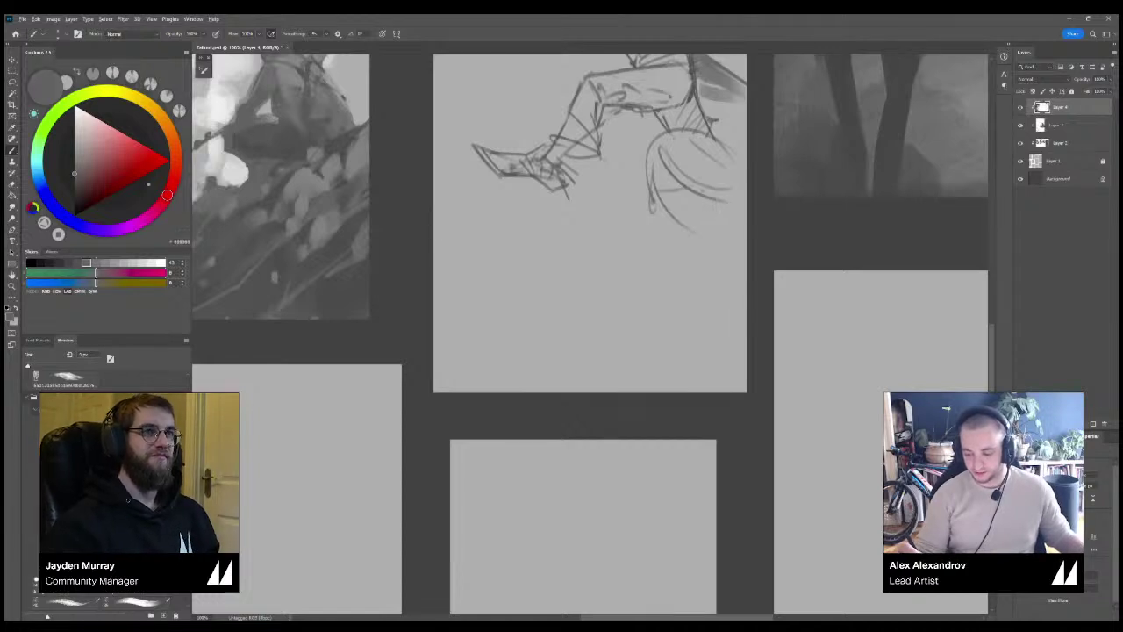
# Draw the second head's tapering jaw and pointed chin, darkening the corner of the jaw.
pyautogui.hotkey('ctrl', 'z')
pyautogui.moveTo(713, 200); pyautogui.dragTo(694, 229)
pyautogui.hotkey('ctrl', 'z')
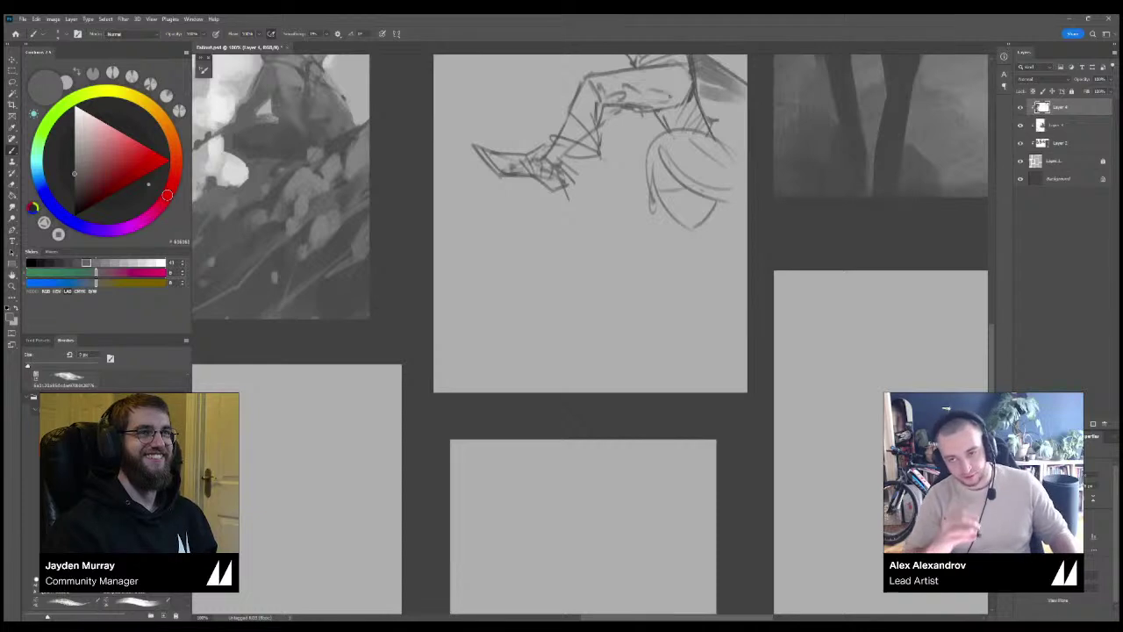
pyautogui.hotkey('ctrl', '-')
pyautogui.hotkey('ctrl', '+')
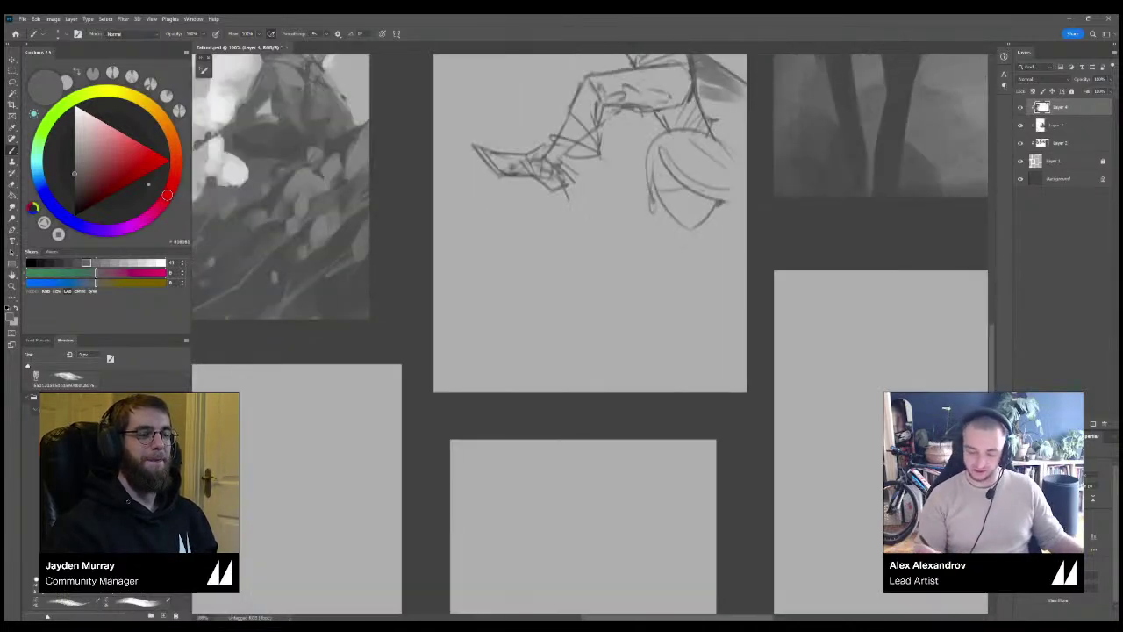
pyautogui.moveTo(588, 228); pyautogui.dragTo(578, 241)
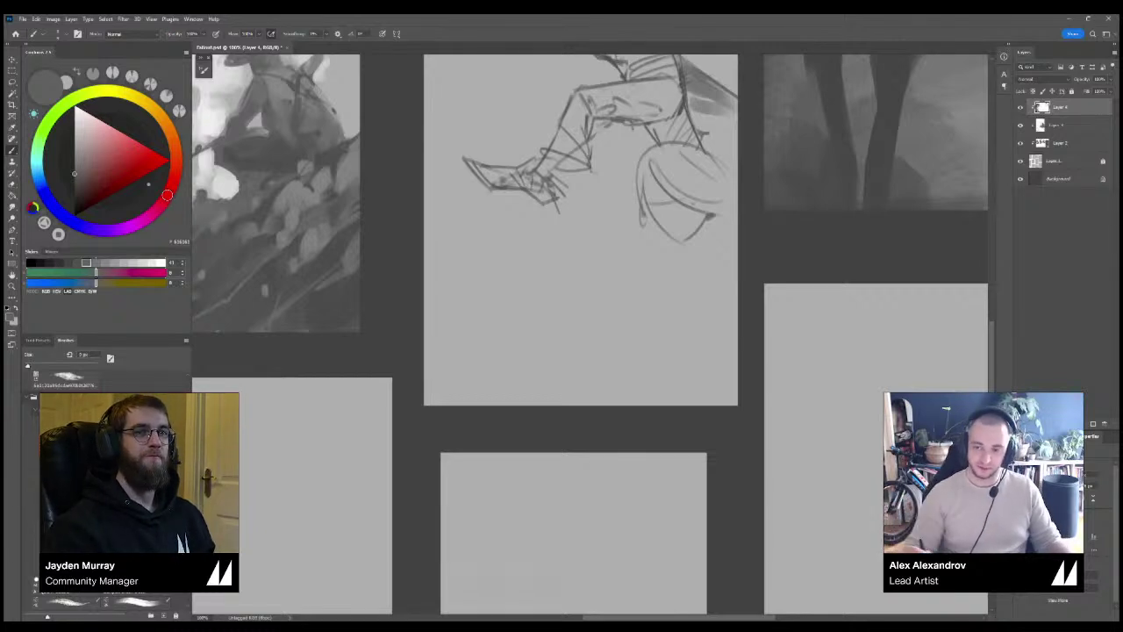
pyautogui.hotkey('ctrl', '-')
pyautogui.hotkey('ctrl', '=')
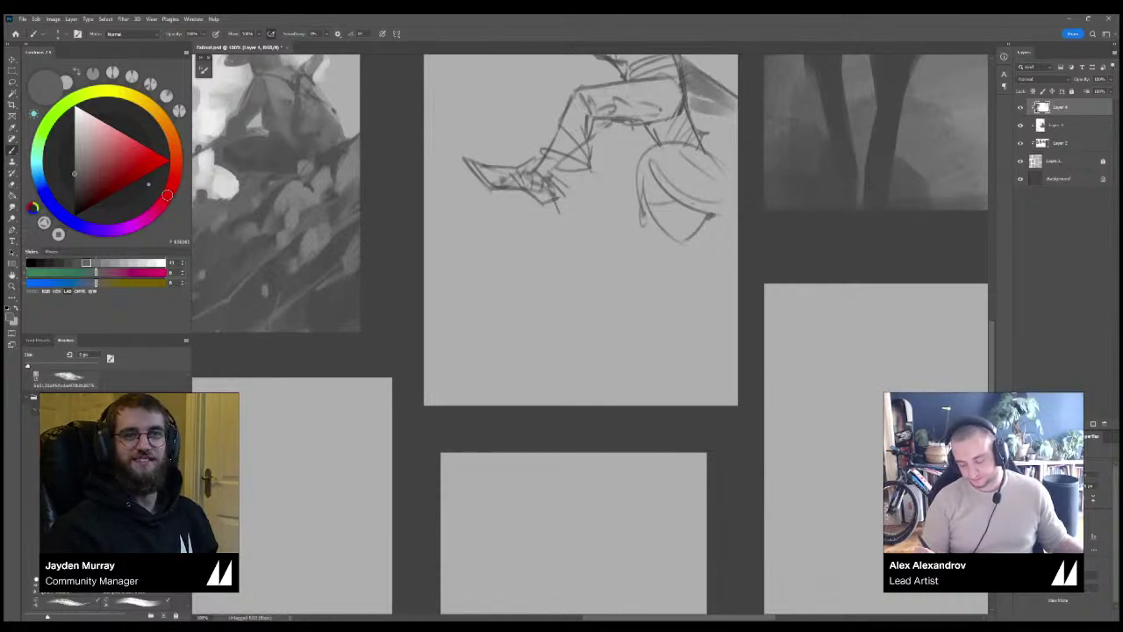
# Sketch the second character's gripping hand below the head, with a cuffed sleeve running to the thumbnail's edge.
pyautogui.moveTo(625, 286)
pyautogui.mouseDown()
pyautogui.moveTo(623, 258)
pyautogui.moveTo(633, 273)
pyautogui.moveTo(615, 253)
pyautogui.moveTo(639, 272)
pyautogui.moveTo(610, 292)
pyautogui.mouseUp()
pyautogui.moveTo(610, 292); pyautogui.dragTo(619, 304)
pyautogui.moveTo(636, 273)
pyautogui.mouseDown()
pyautogui.moveTo(648, 319)
pyautogui.moveTo(681, 300)
pyautogui.moveTo(664, 316)
pyautogui.mouseUp()
pyautogui.moveTo(665, 309)
pyautogui.mouseDown()
pyautogui.moveTo(717, 342)
pyautogui.moveTo(682, 306)
pyautogui.moveTo(712, 313)
pyautogui.mouseUp()
pyautogui.moveTo(673, 315)
pyautogui.mouseDown()
pyautogui.moveTo(724, 299)
pyautogui.moveTo(719, 342)
pyautogui.mouseUp()
pyautogui.moveTo(716, 313); pyautogui.dragTo(737, 348)
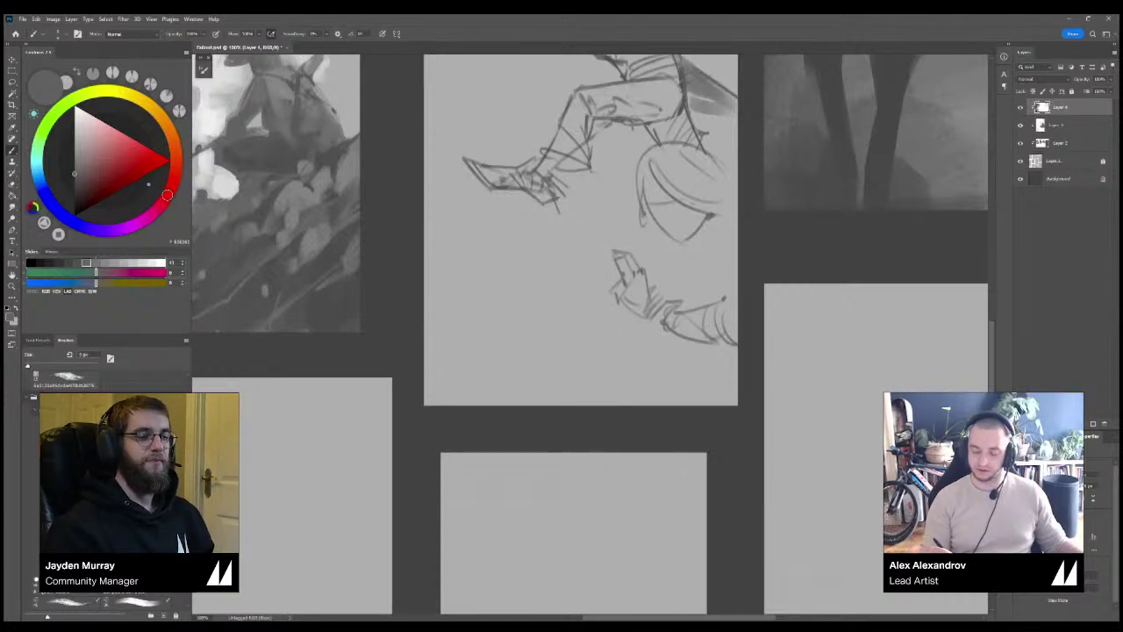
# Start a large gun with a small hooked shape, a long diagonal barrel line from the face and a first curved bracket.
pyautogui.moveTo(481, 298)
pyautogui.mouseDown()
pyautogui.moveTo(501, 268)
pyautogui.moveTo(504, 278)
pyautogui.mouseUp()
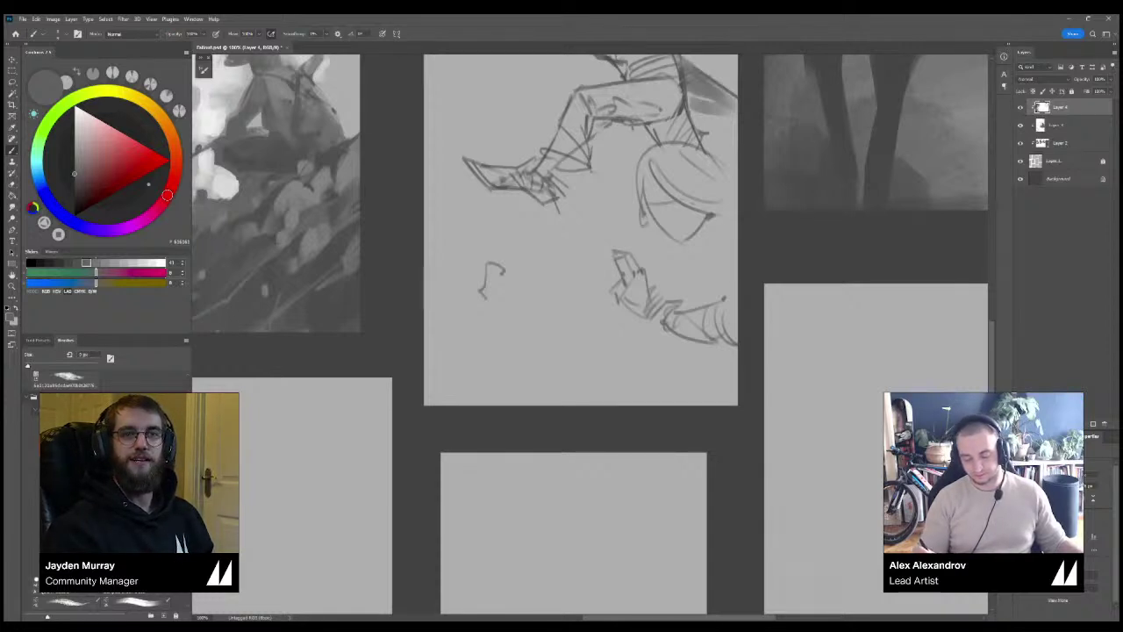
pyautogui.moveTo(648, 226); pyautogui.dragTo(453, 347)
pyautogui.moveTo(508, 304); pyautogui.dragTo(519, 336)
pyautogui.moveTo(509, 305)
pyautogui.mouseDown()
pyautogui.moveTo(527, 322)
pyautogui.moveTo(514, 333)
pyautogui.mouseUp()
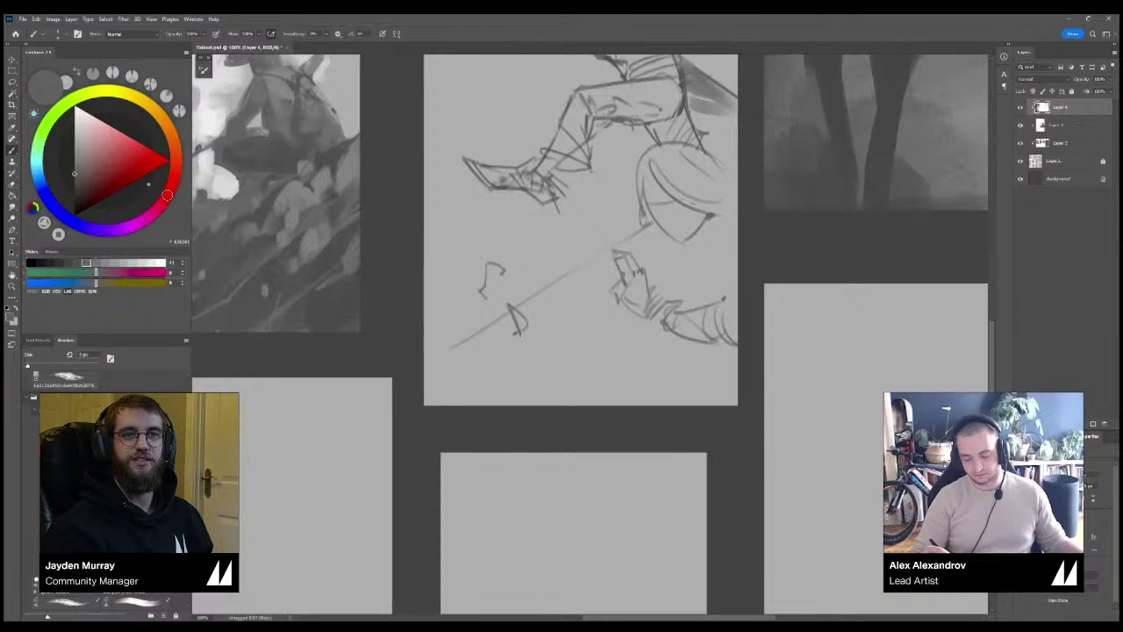
# Add more brackets and small circles along the gun barrel, double its upper line and draw its lower edge up to the hand.
pyautogui.moveTo(535, 288); pyautogui.dragTo(541, 318)
pyautogui.moveTo(554, 272)
pyautogui.mouseDown()
pyautogui.moveTo(572, 299)
pyautogui.moveTo(562, 301)
pyautogui.moveTo(652, 230)
pyautogui.mouseUp()
pyautogui.moveTo(528, 310); pyautogui.dragTo(455, 351)
pyautogui.moveTo(465, 351)
pyautogui.mouseDown()
pyautogui.moveTo(456, 359)
pyautogui.moveTo(495, 355)
pyautogui.mouseUp()
pyautogui.moveTo(544, 321); pyautogui.dragTo(542, 328)
pyautogui.moveTo(558, 312)
pyautogui.mouseDown()
pyautogui.moveTo(567, 319)
pyautogui.moveTo(496, 374)
pyautogui.mouseUp()
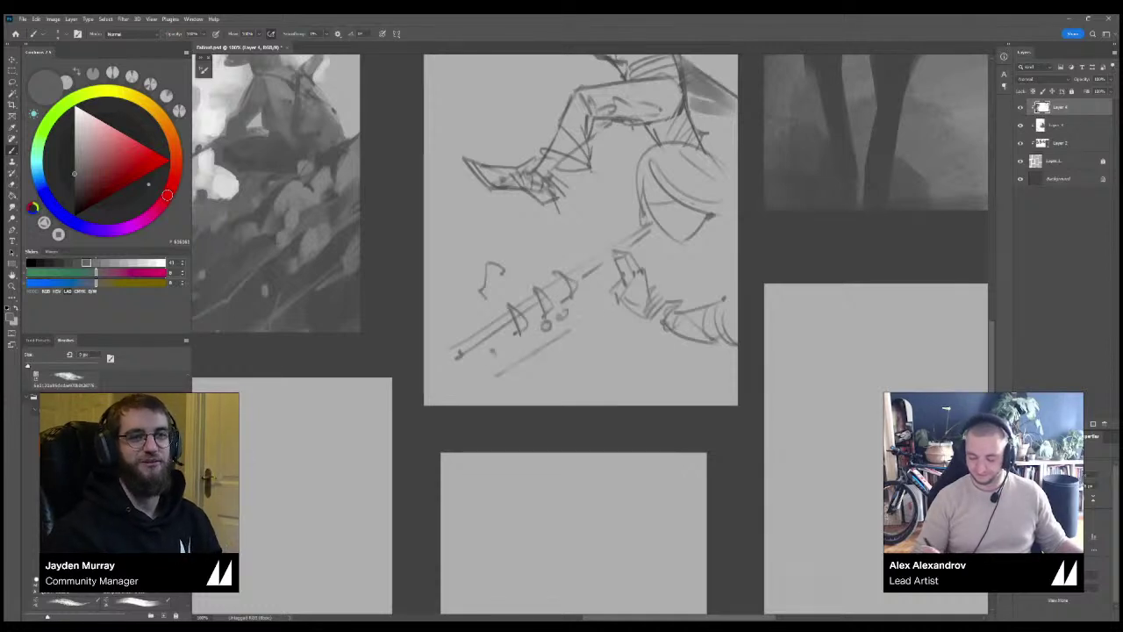
pyautogui.moveTo(570, 331); pyautogui.dragTo(613, 298)
# Draw a banded dome with a round emblem and a hatched fin on top of the gun, keeping Layer 4 active.
pyautogui.moveTo(524, 286); pyautogui.dragTo(537, 230)
pyautogui.moveTo(537, 230); pyautogui.dragTo(579, 214)
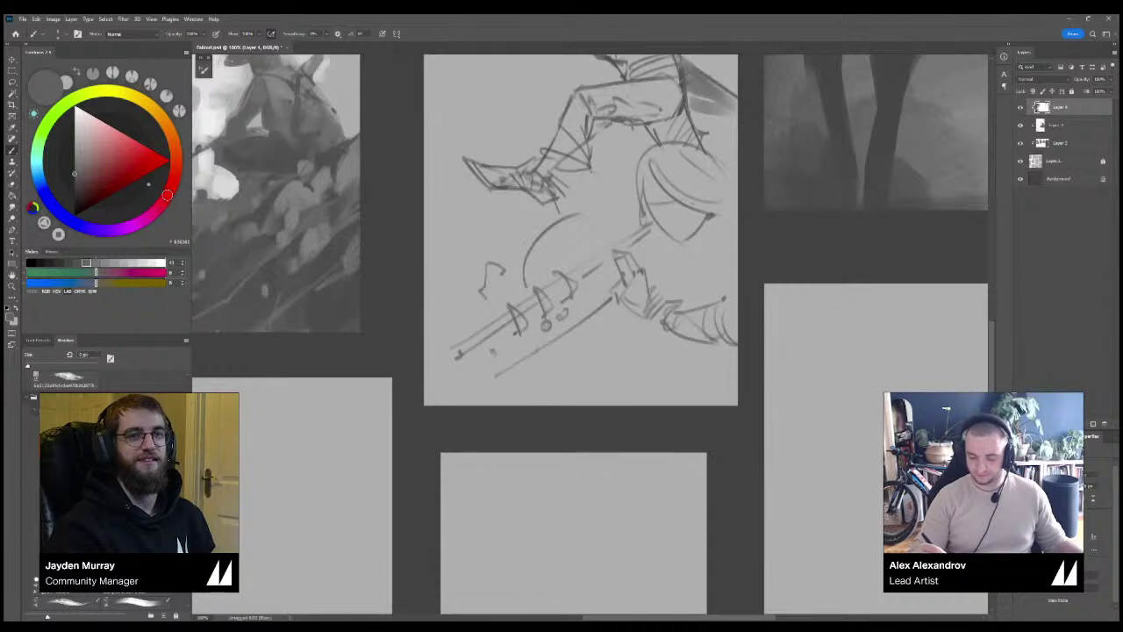
pyautogui.moveTo(532, 246); pyautogui.dragTo(567, 274)
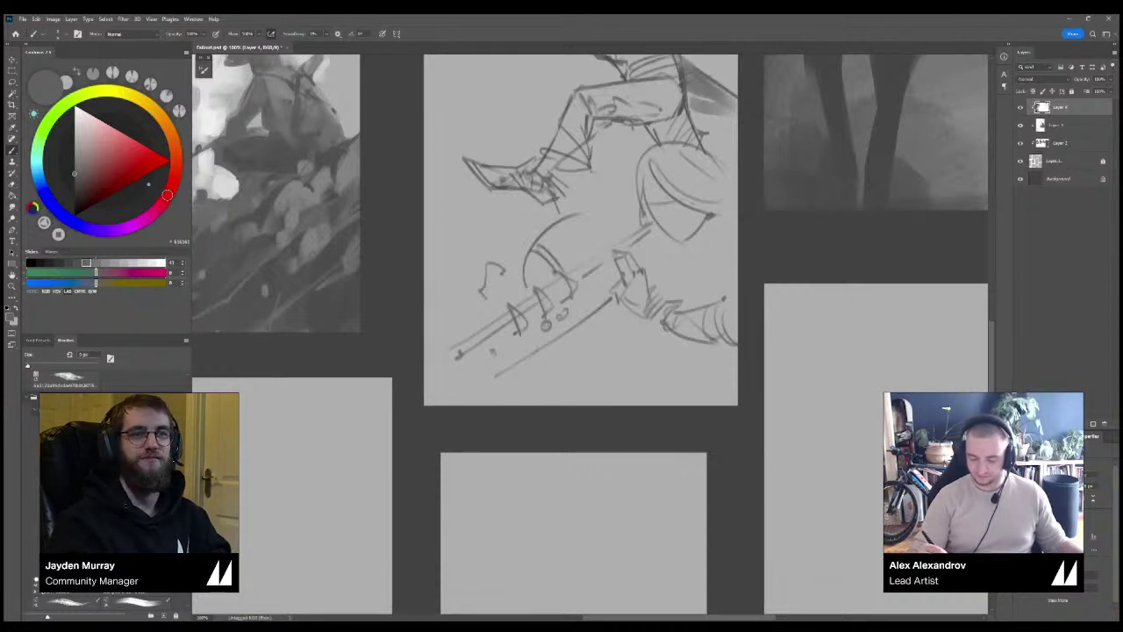
pyautogui.moveTo(570, 227)
pyautogui.mouseDown()
pyautogui.moveTo(589, 244)
pyautogui.moveTo(566, 229)
pyautogui.moveTo(579, 248)
pyautogui.moveTo(570, 236)
pyautogui.moveTo(584, 232)
pyautogui.moveTo(610, 233)
pyautogui.moveTo(615, 248)
pyautogui.mouseUp()
pyautogui.moveTo(592, 216)
pyautogui.mouseDown()
pyautogui.moveTo(617, 243)
pyautogui.moveTo(609, 177)
pyautogui.moveTo(619, 218)
pyautogui.moveTo(613, 201)
pyautogui.mouseUp()
pyautogui.moveTo(605, 207); pyautogui.dragTo(622, 187)
pyautogui.moveTo(608, 195); pyautogui.dragTo(626, 177)
pyautogui.keyDown('ctrl'); pyautogui.keyDown('shift'); pyautogui.click(626, 178); pyautogui.keyUp('shift'); pyautogui.keyUp('ctrl')
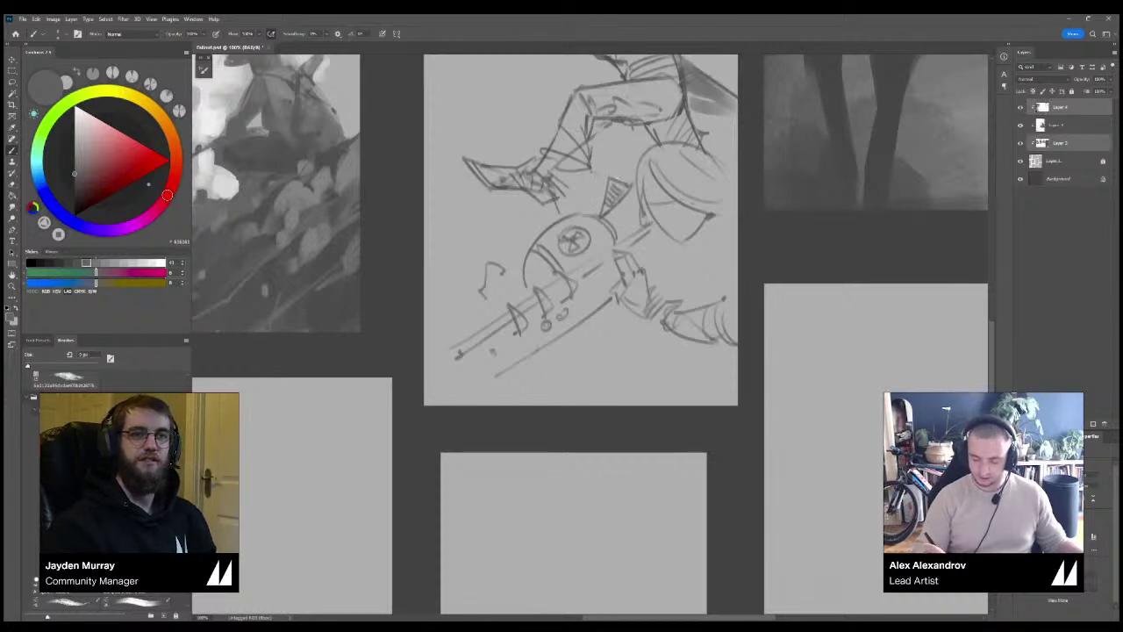
pyautogui.click(1061, 107)
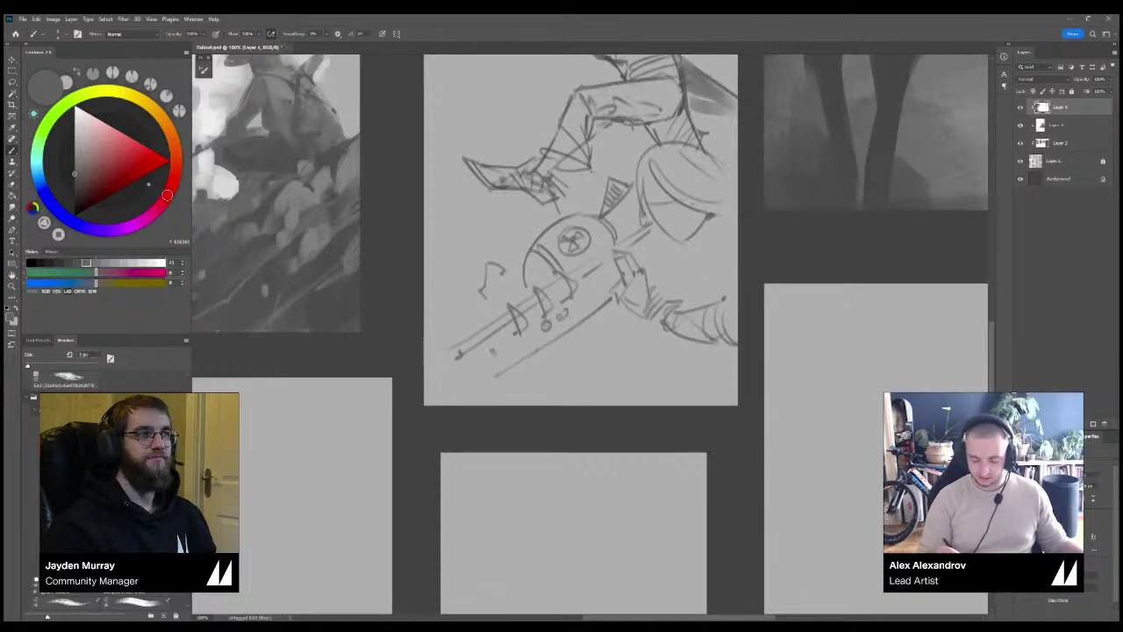
# Turn the hooked shape into a solid front sight and add an upper barrel with hatched ribbed rings beside it.
pyautogui.moveTo(493, 296); pyautogui.dragTo(505, 270)
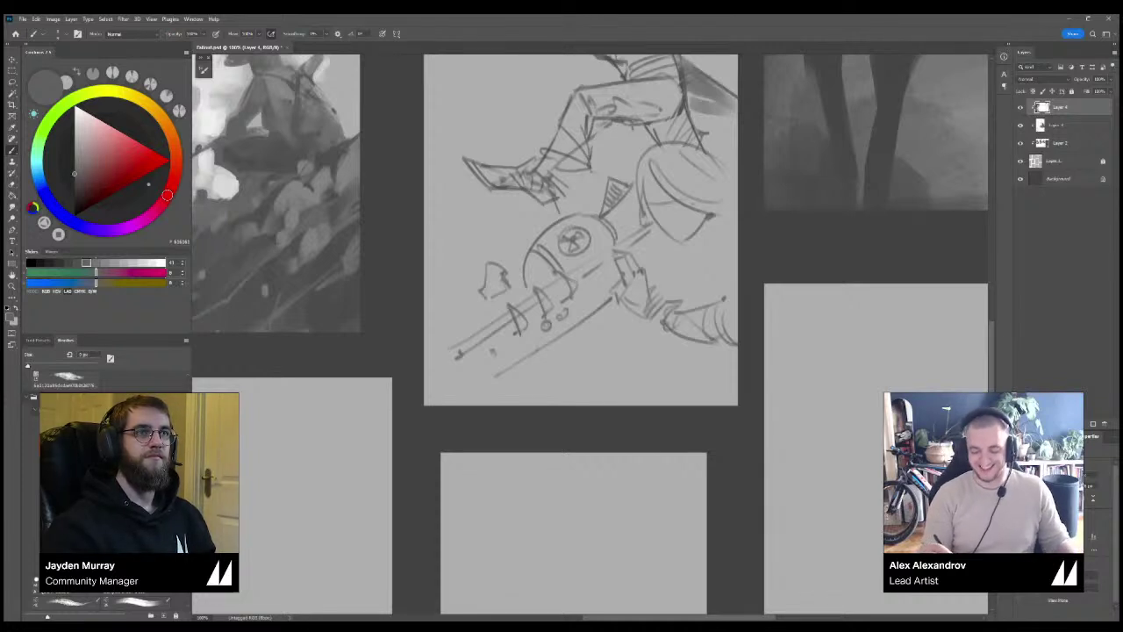
pyautogui.moveTo(511, 275); pyautogui.dragTo(521, 288)
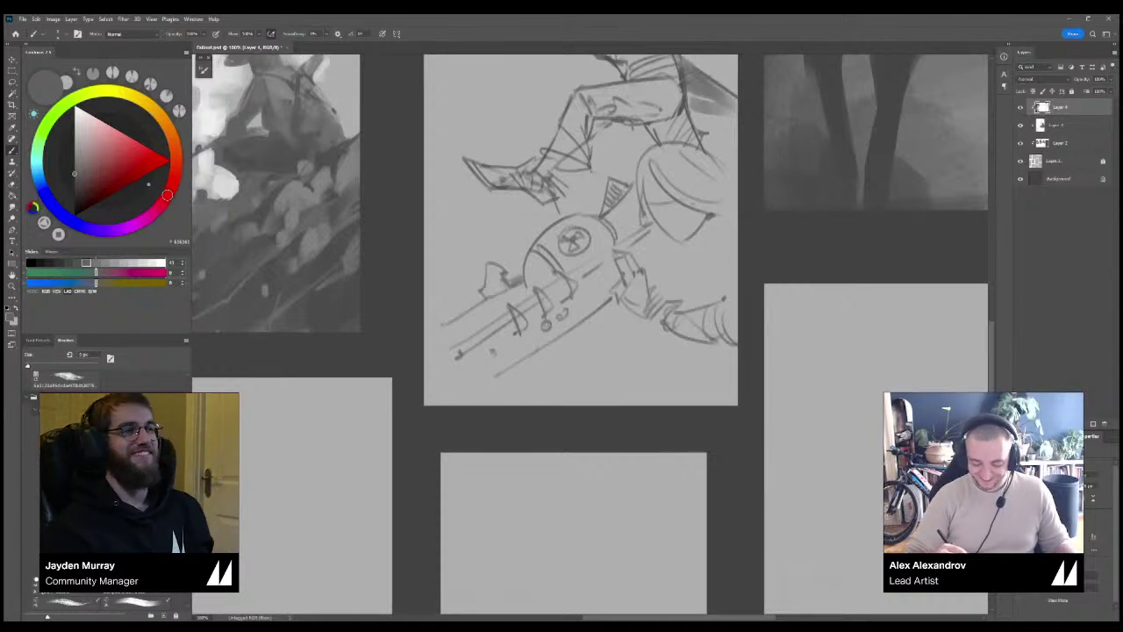
pyautogui.moveTo(475, 326); pyautogui.dragTo(484, 311)
pyautogui.moveTo(479, 329)
pyautogui.mouseDown()
pyautogui.moveTo(531, 279)
pyautogui.moveTo(524, 272)
pyautogui.mouseUp()
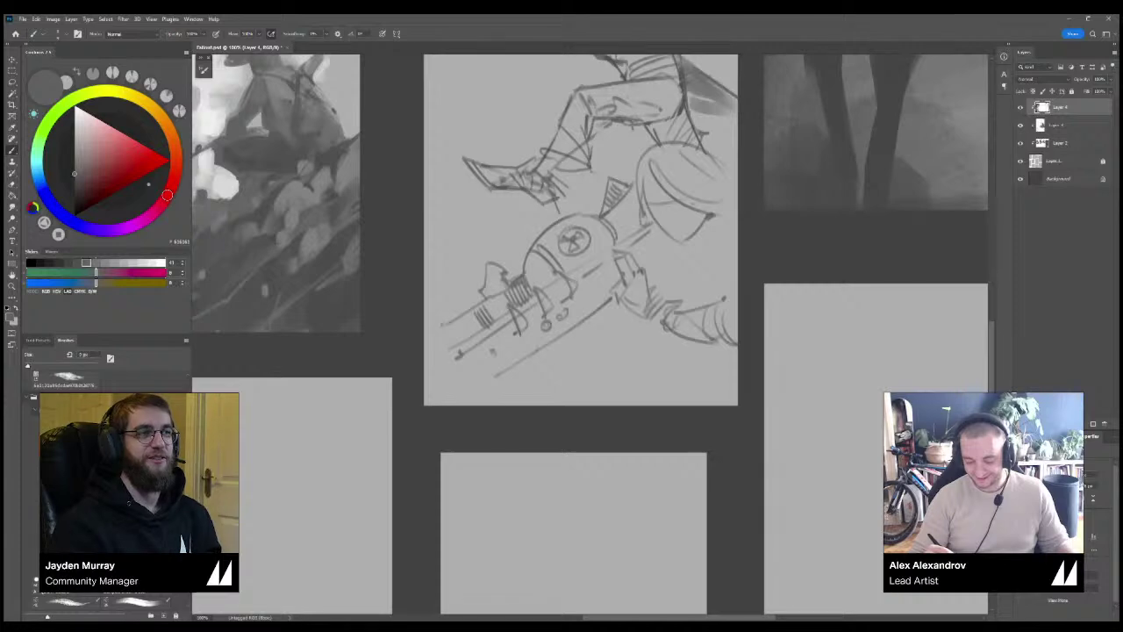
pyautogui.hotkey('ctrl', '-')
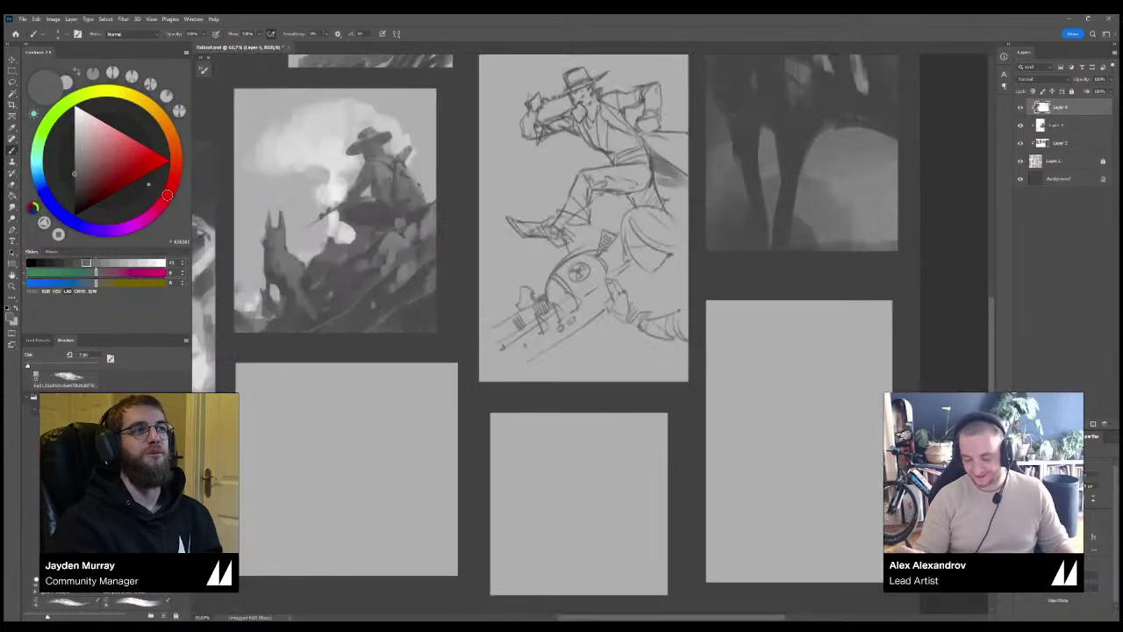
pyautogui.hotkey('ctrl', '+')
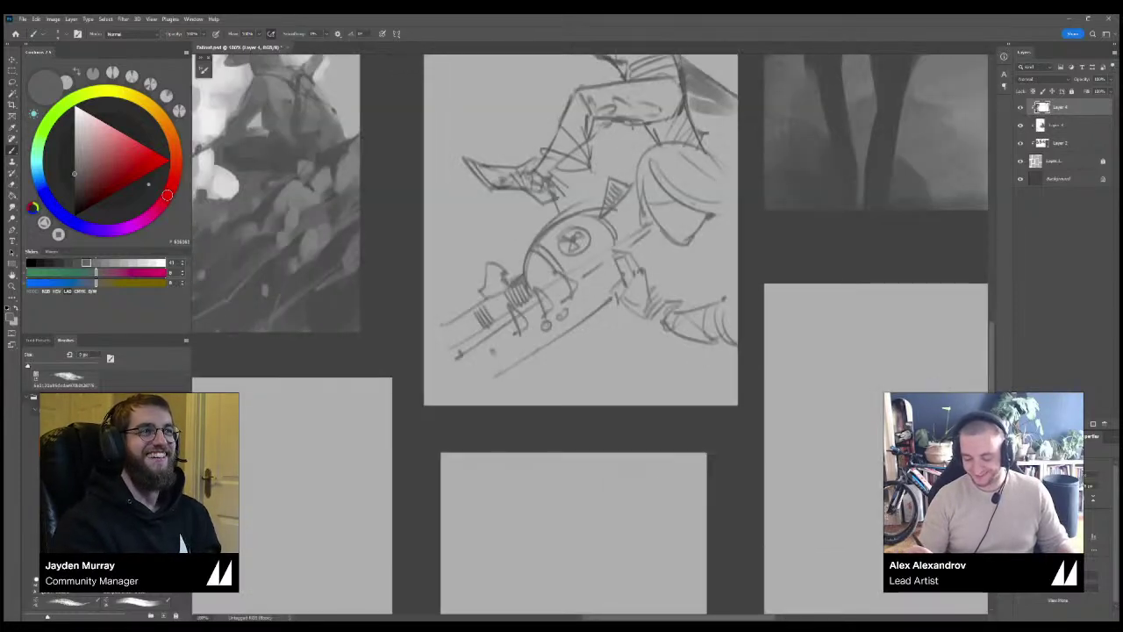
# Add short lines joining the back of the gun to the head and a curved fin under the gun body.
pyautogui.moveTo(634, 256); pyautogui.dragTo(656, 238)
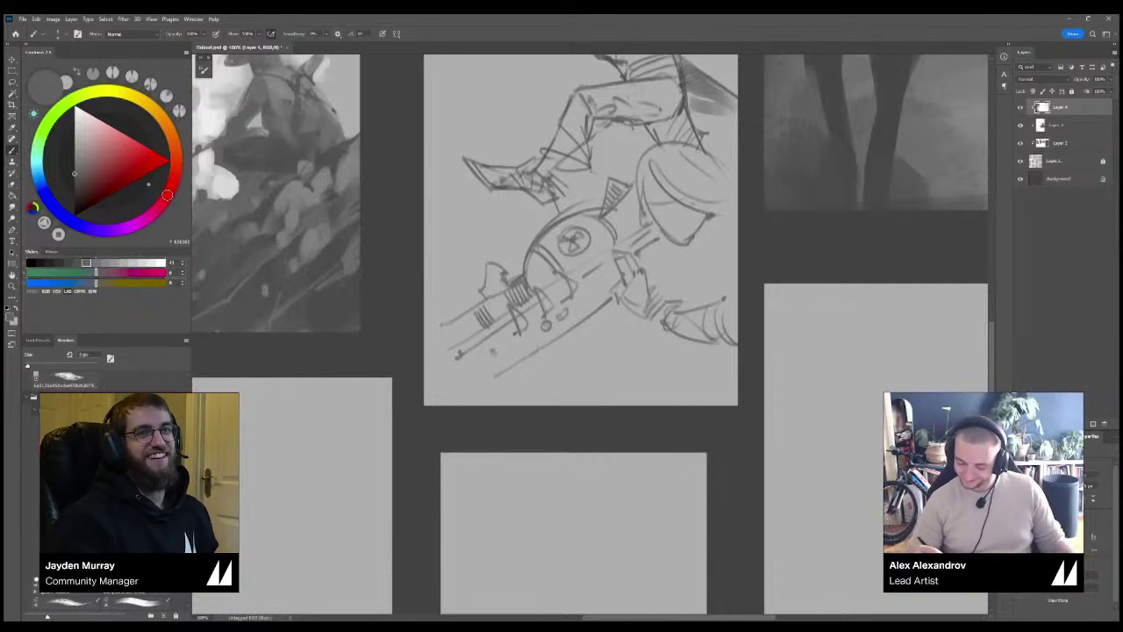
pyautogui.moveTo(556, 330)
pyautogui.mouseDown()
pyautogui.moveTo(579, 342)
pyautogui.moveTo(607, 329)
pyautogui.mouseUp()
pyautogui.hotkey('ctrl', 'z')
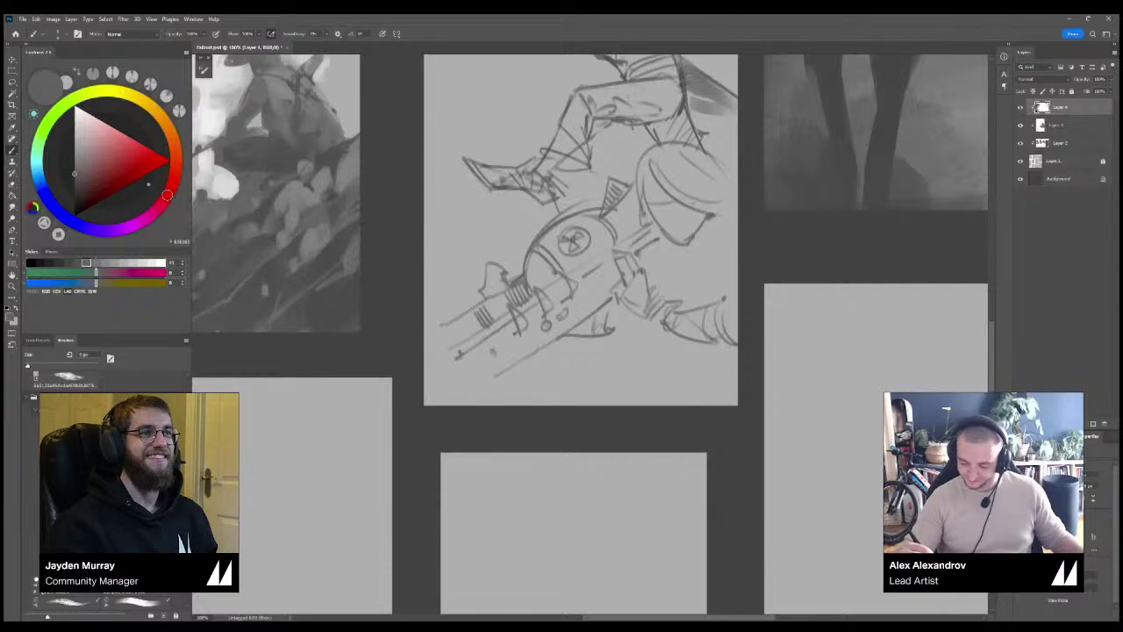
# Draw the second character's eyes below the headgear line and sketch the nose and mouth with short strokes.
pyautogui.moveTo(642, 198); pyautogui.dragTo(673, 195)
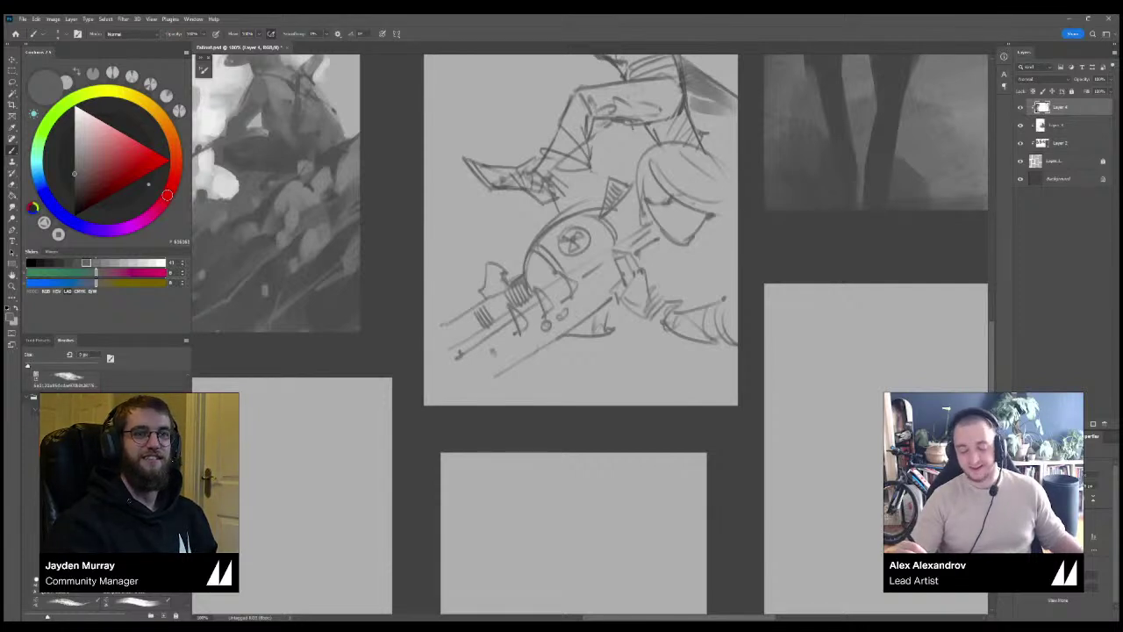
pyautogui.hotkey('ctrl', '+')
pyautogui.moveTo(737, 114)
pyautogui.mouseDown()
pyautogui.moveTo(605, 222)
pyautogui.moveTo(628, 208)
pyautogui.mouseUp()
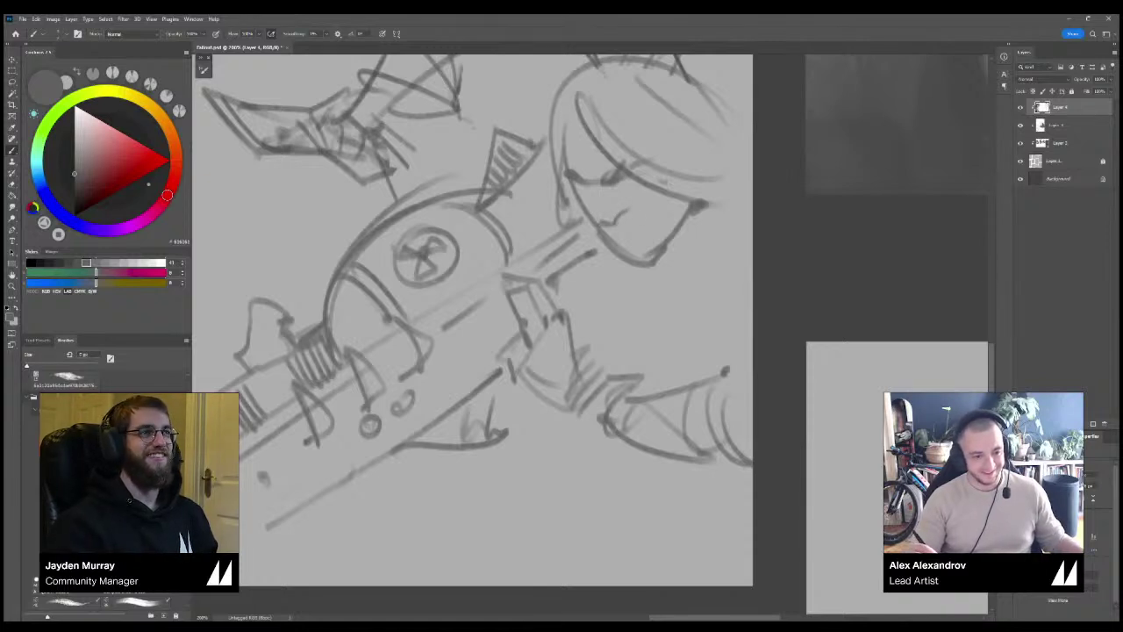
pyautogui.hotkey('ctrl', 'z')
pyautogui.hotkey('ctrl', 'z')
pyautogui.moveTo(612, 222)
pyautogui.mouseDown()
pyautogui.moveTo(628, 213)
pyautogui.moveTo(612, 201)
pyautogui.mouseUp()
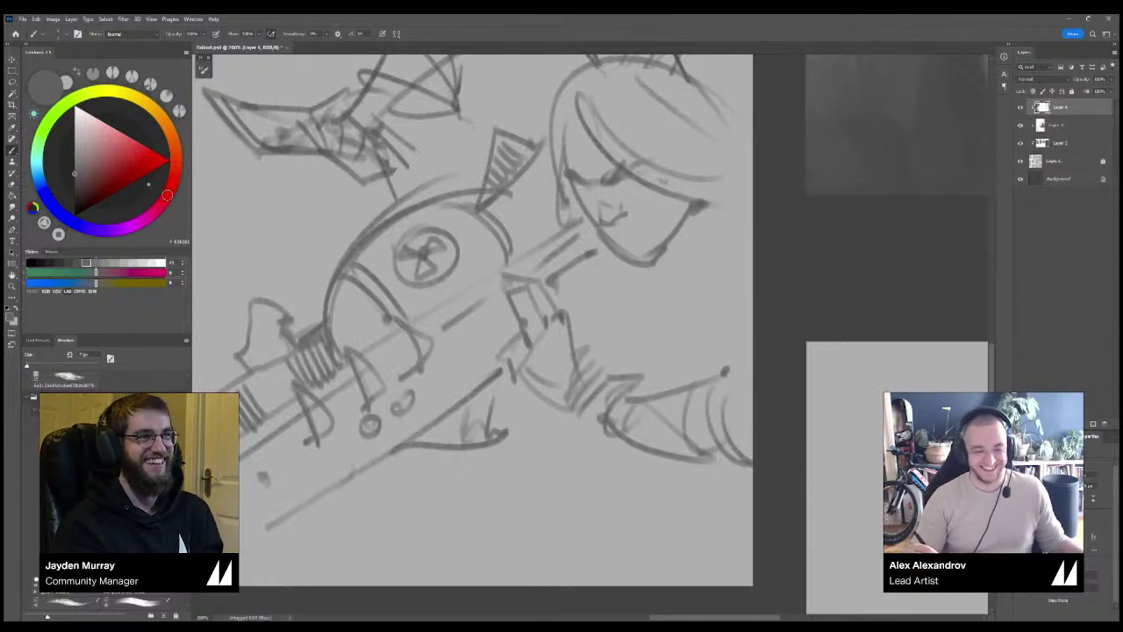
pyautogui.moveTo(609, 227); pyautogui.dragTo(645, 222)
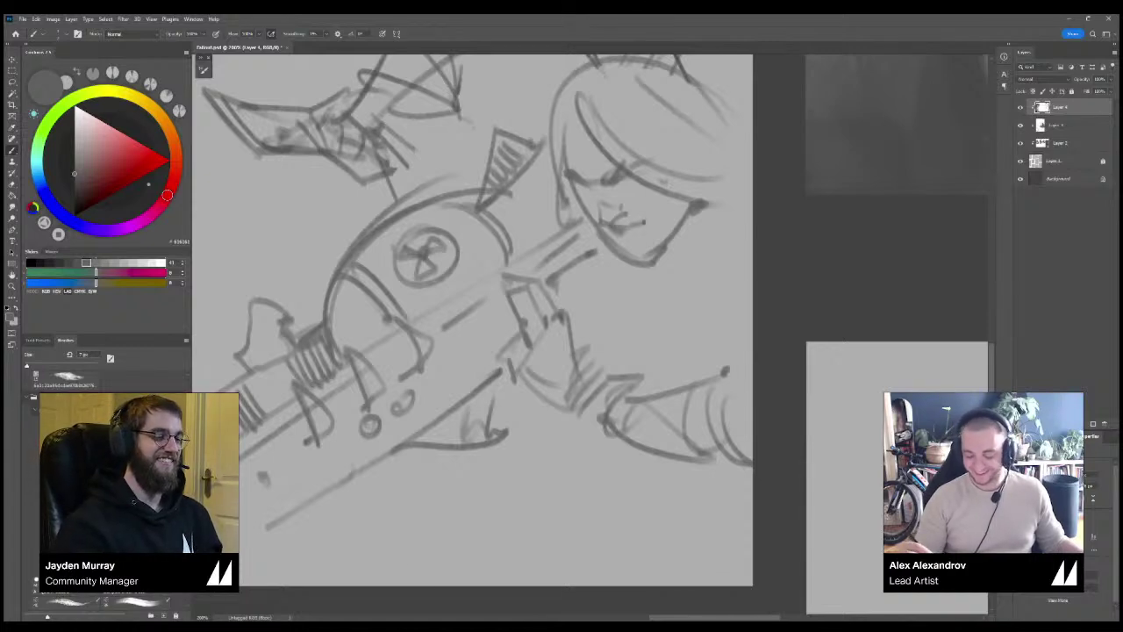
# Strengthen the second character's mouth corner and draw loose hair strands falling along both sides of the face.
pyautogui.moveTo(641, 221); pyautogui.dragTo(652, 215)
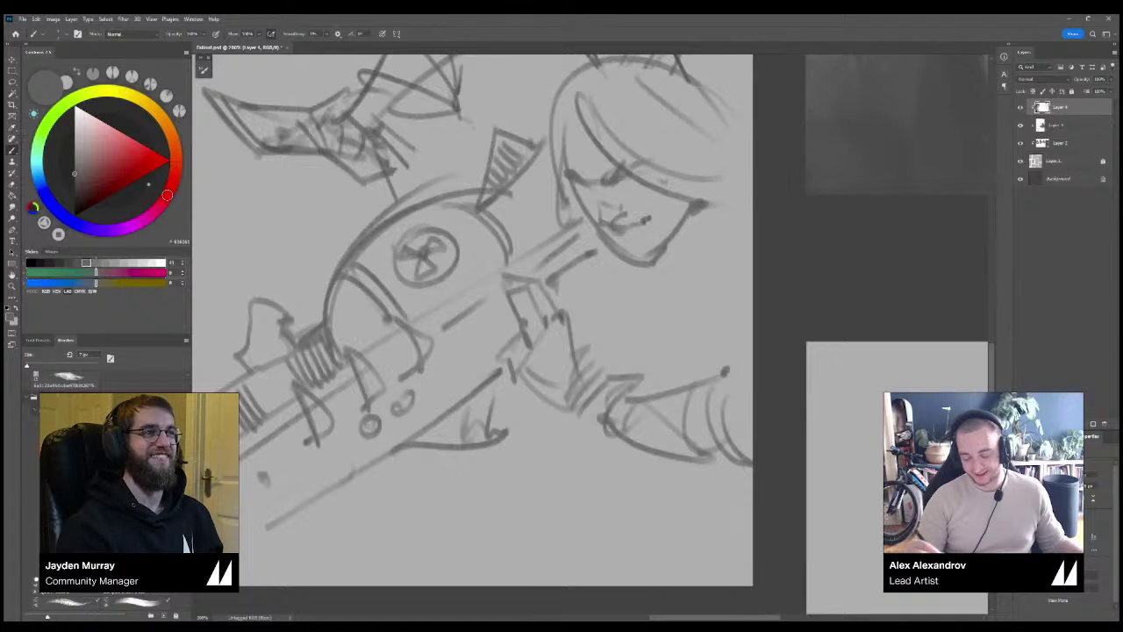
pyautogui.moveTo(576, 185)
pyautogui.mouseDown()
pyautogui.moveTo(655, 175)
pyautogui.moveTo(693, 284)
pyautogui.mouseUp()
pyautogui.moveTo(750, 182); pyautogui.dragTo(695, 299)
pyautogui.hotkey('ctrl', '-')
pyautogui.hotkey('ctrl', '-')
pyautogui.hotkey('ctrl', '=')
pyautogui.moveTo(562, 263); pyautogui.dragTo(609, 424)
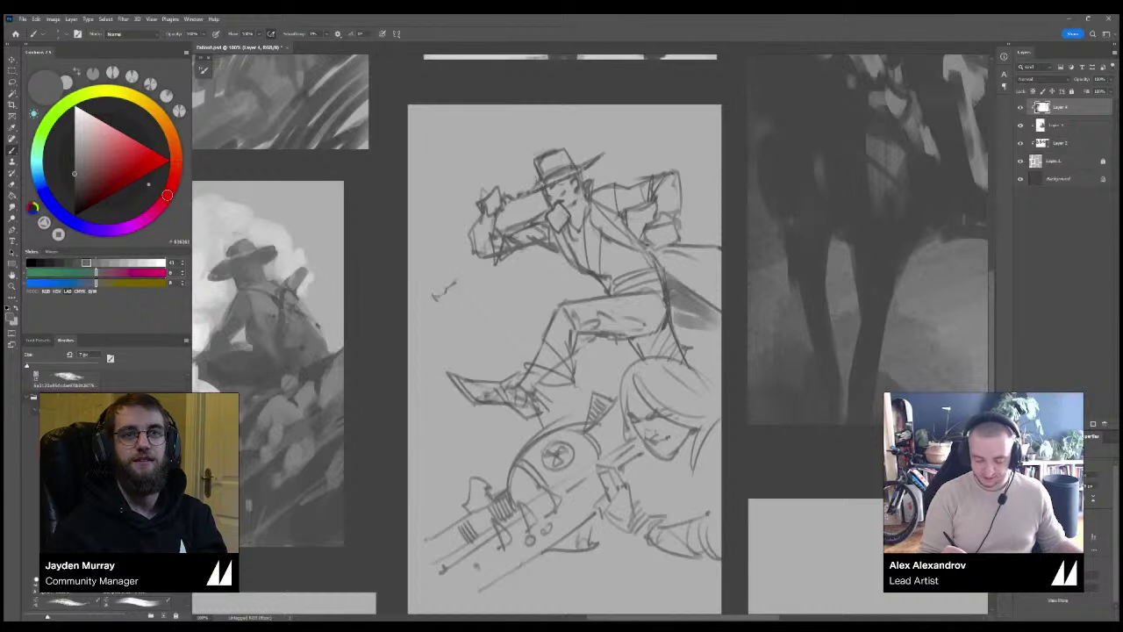
pyautogui.hotkey('ctrl', 'z')
pyautogui.moveTo(429, 292)
pyautogui.mouseDown()
pyautogui.moveTo(432, 303)
pyautogui.moveTo(453, 288)
pyautogui.mouseUp()
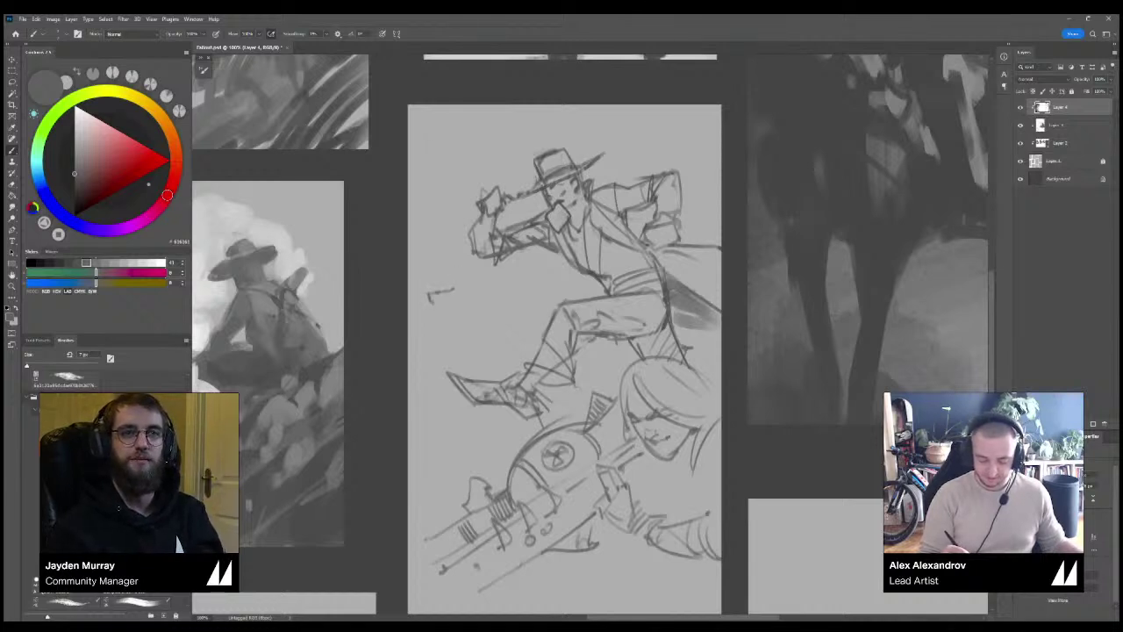
pyautogui.hotkey('ctrl', 'z')
pyautogui.hotkey('ctrl', 'z')
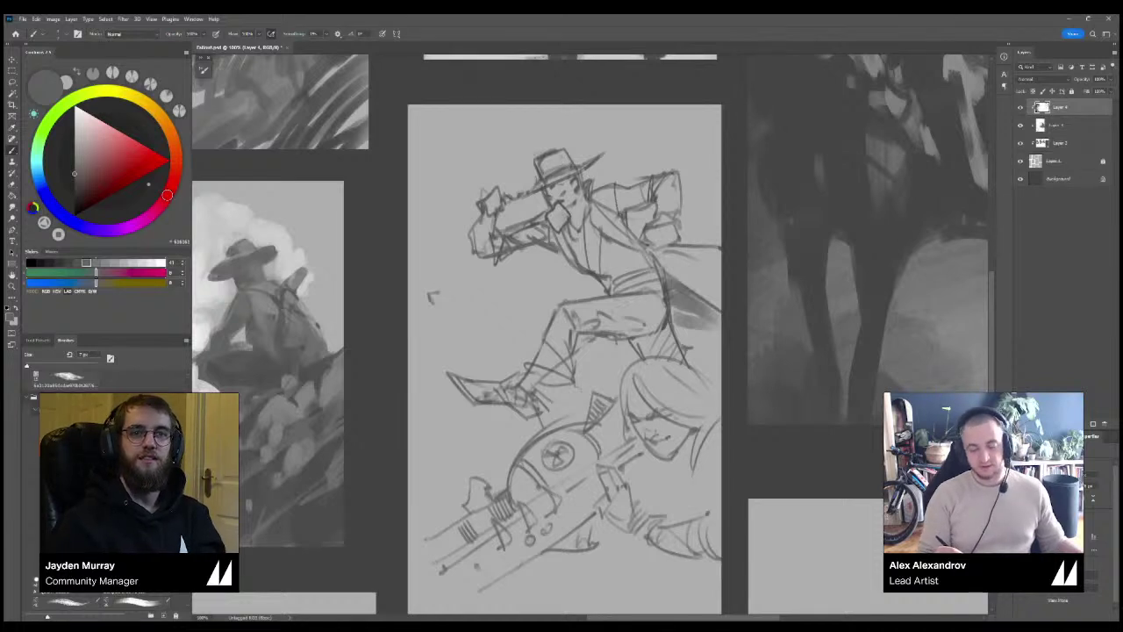
pyautogui.hotkey('ctrl', 'z')
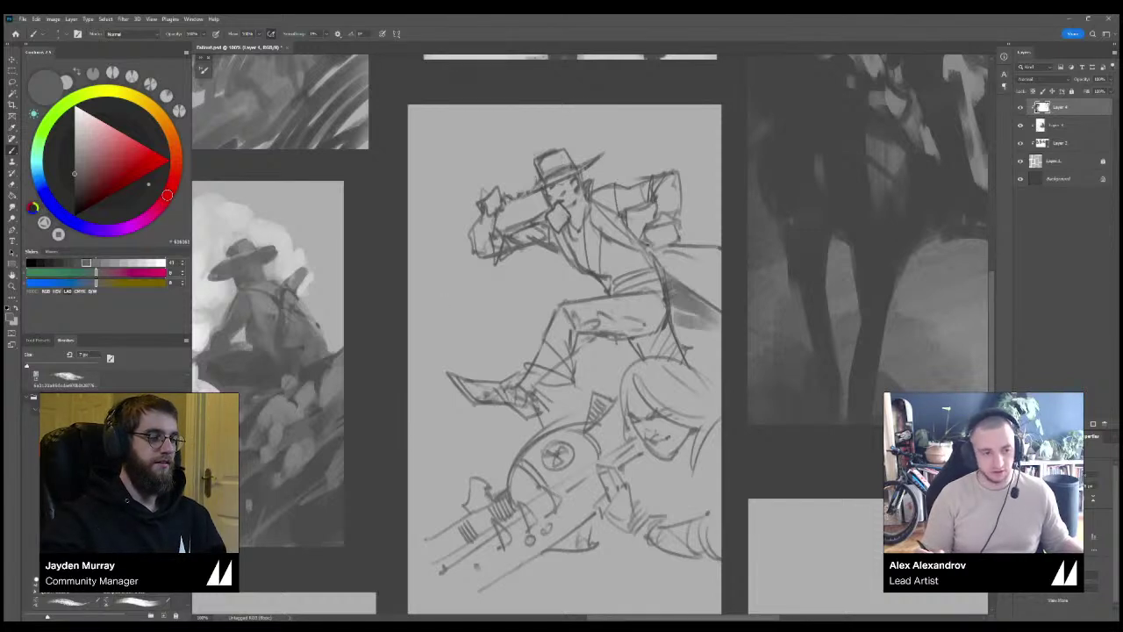
# Shorten the pointed toe of the striding figure's forward boot by erasing its tip and touching up the outline.
pyautogui.hotkey('ctrl', '-')
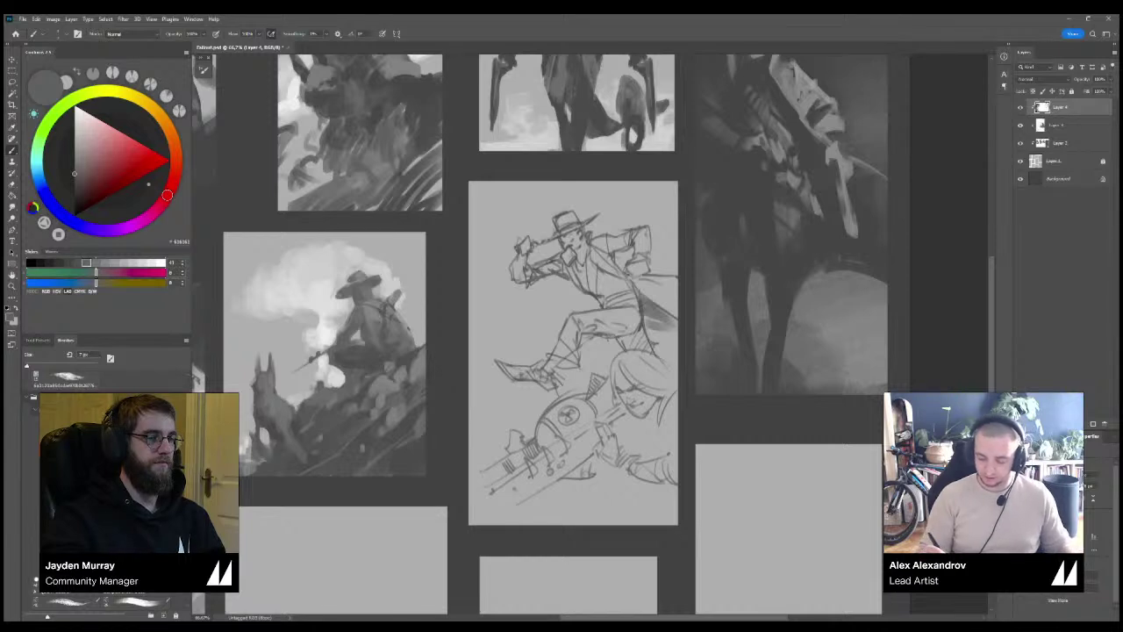
pyautogui.hotkey('ctrl', '+')
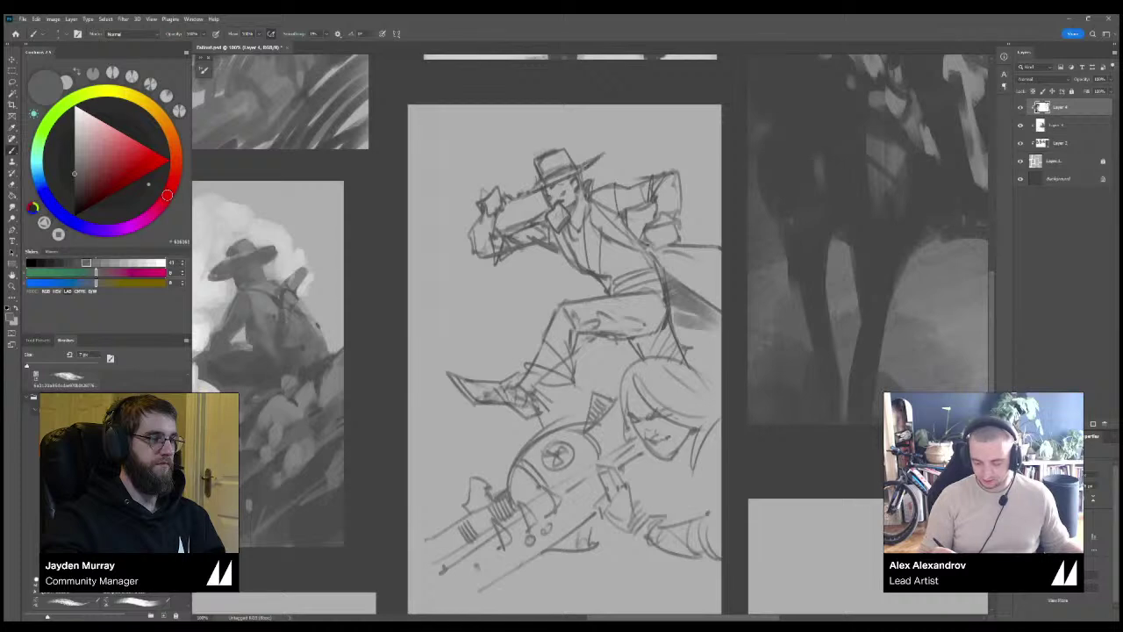
pyautogui.press('e')
pyautogui.moveTo(449, 373)
pyautogui.mouseDown()
pyautogui.moveTo(478, 404)
pyautogui.moveTo(509, 386)
pyautogui.mouseUp()
pyautogui.press('b')
pyautogui.moveTo(514, 404); pyautogui.dragTo(531, 413)
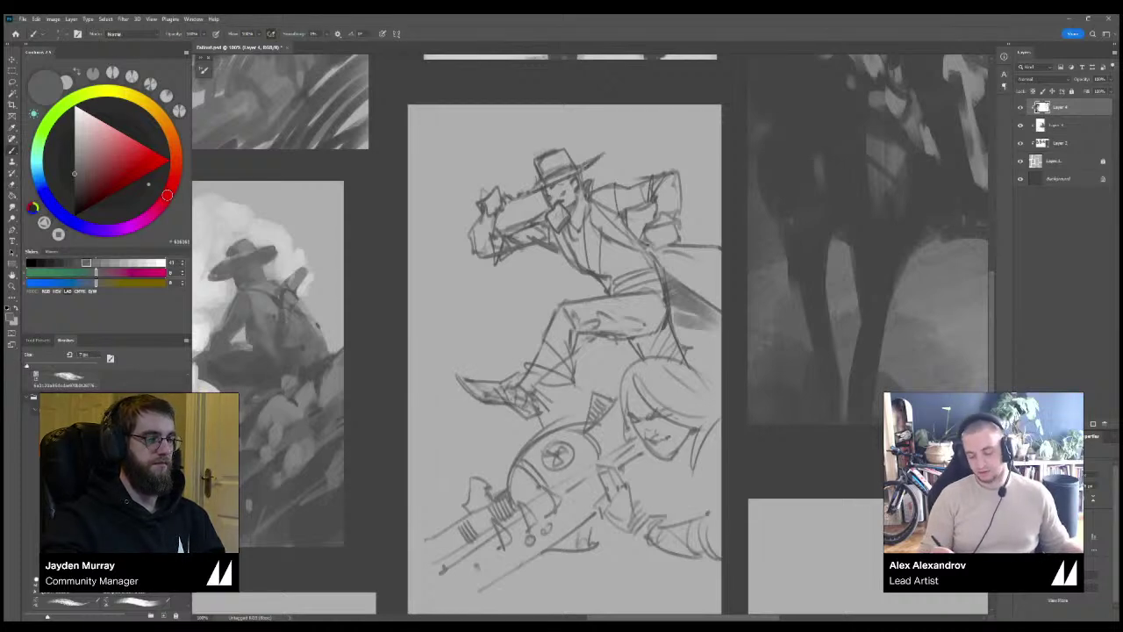
pyautogui.press('e')
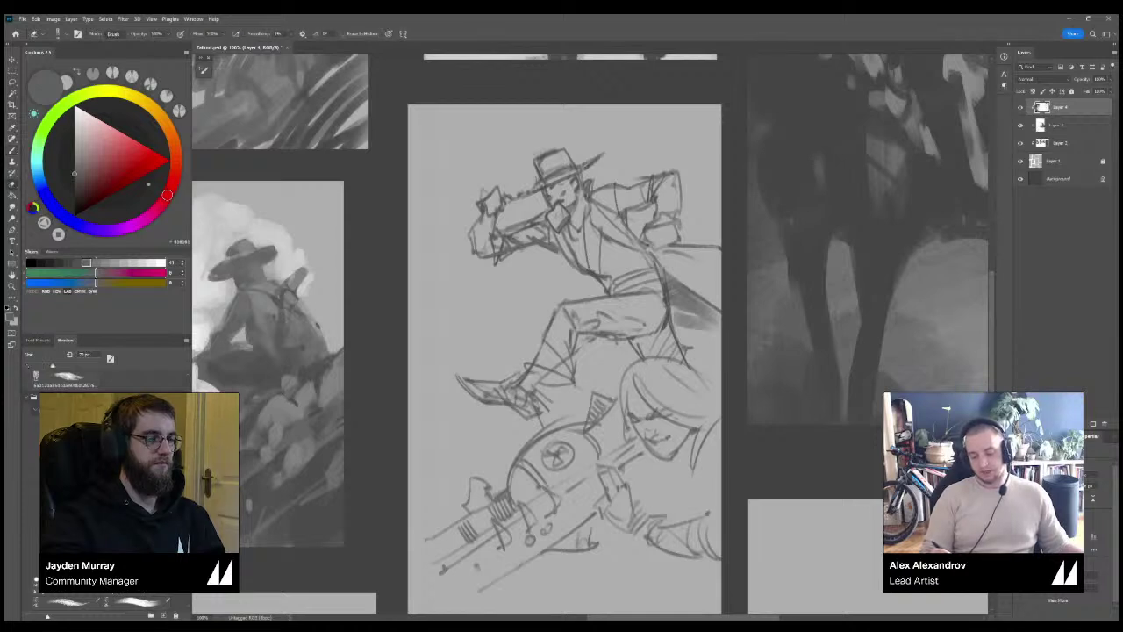
pyautogui.press('b')
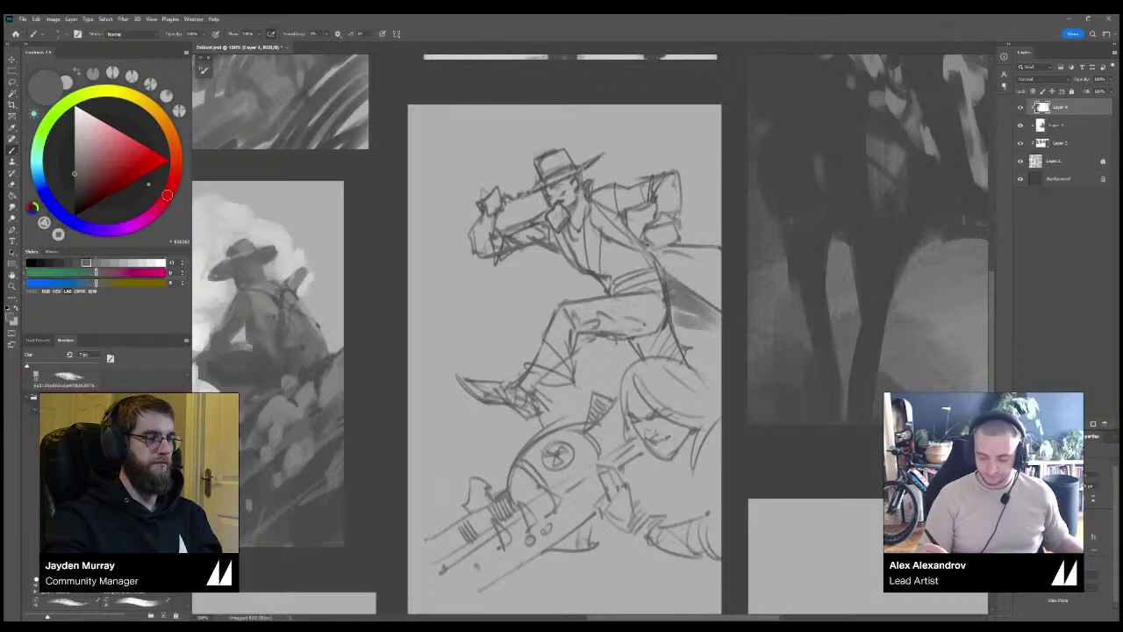
# Partly erase the front shin line between the striding figure's knee and boot so it becomes thinner.
pyautogui.hotkey('ctrl', '-')
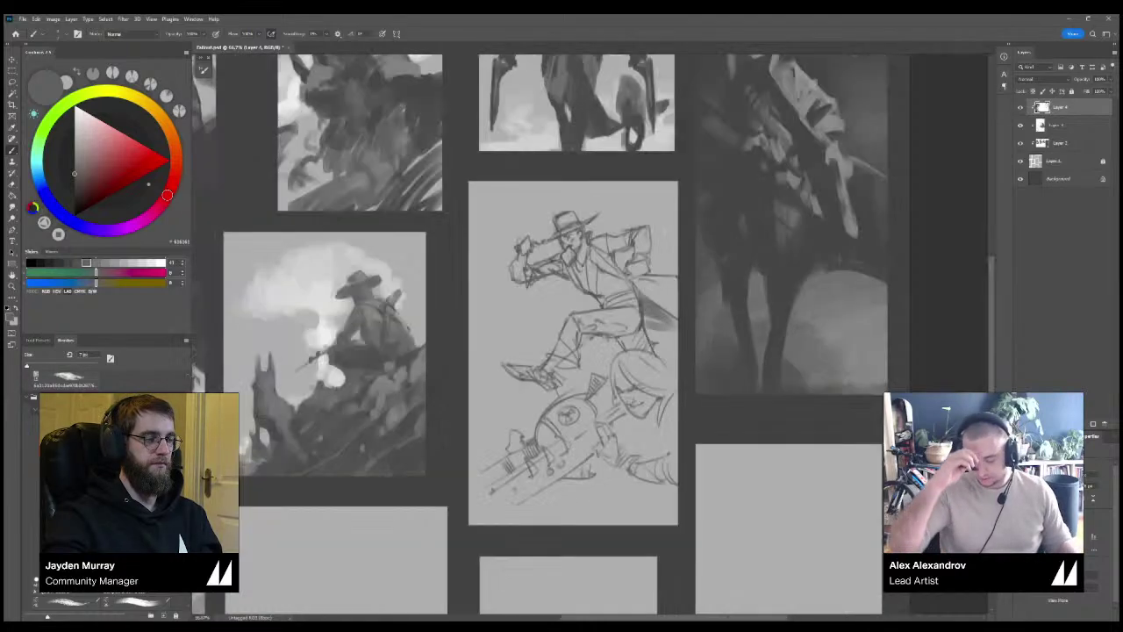
pyautogui.hotkey('ctrl', '+')
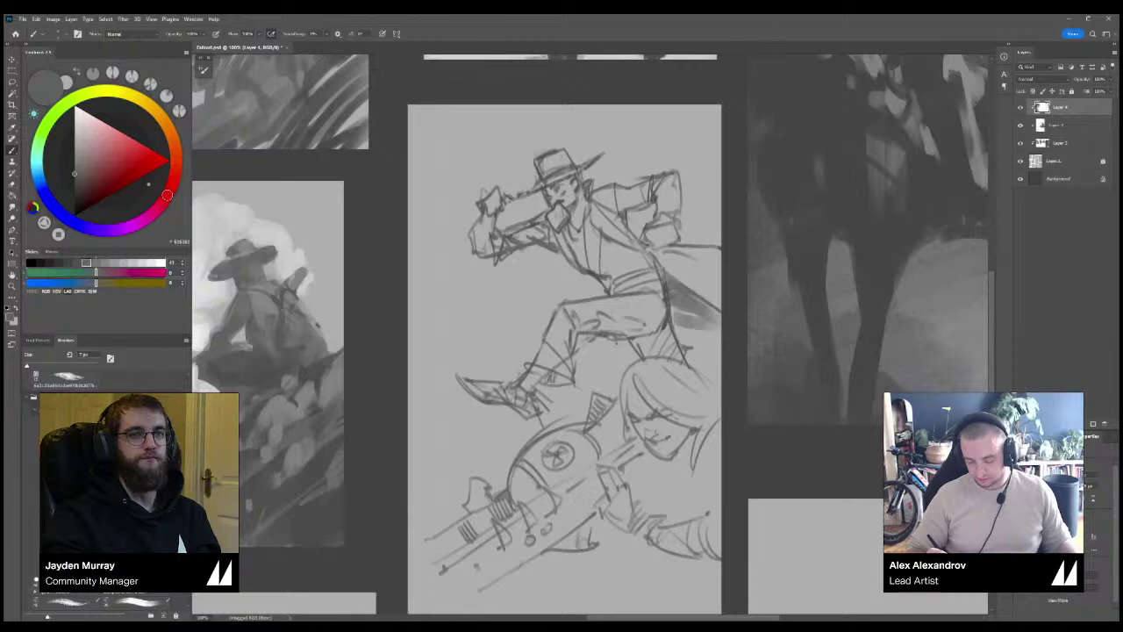
pyautogui.hotkey('ctrl', '-')
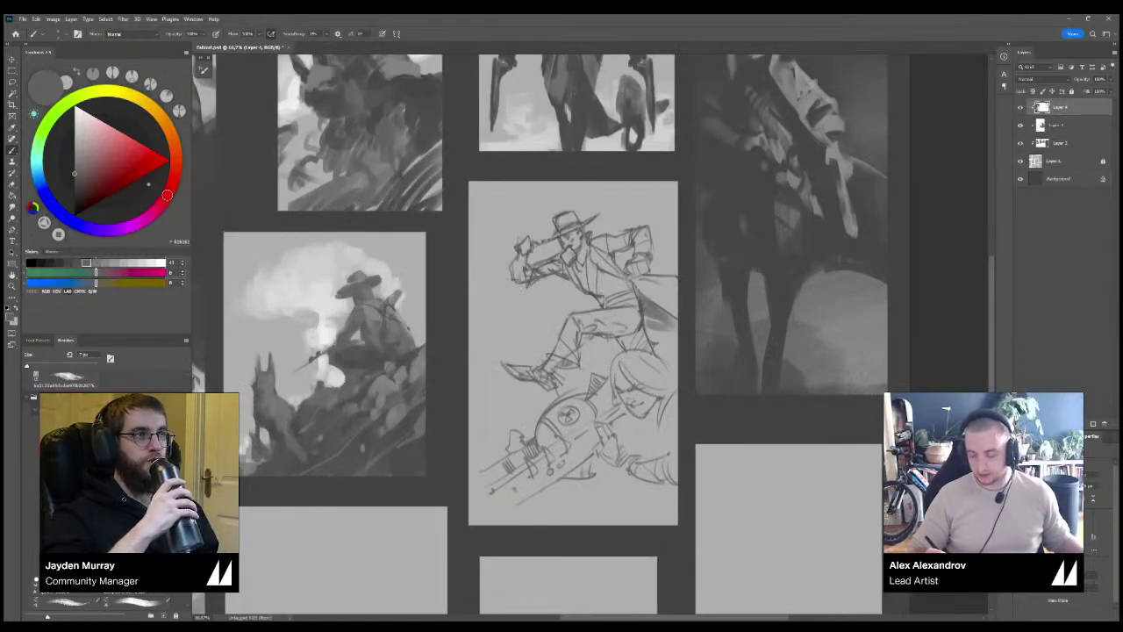
pyautogui.hotkey('ctrl', '+')
pyautogui.moveTo(555, 333)
pyautogui.mouseDown()
pyautogui.moveTo(556, 300)
pyautogui.moveTo(544, 307)
pyautogui.mouseUp()
pyautogui.press('e')
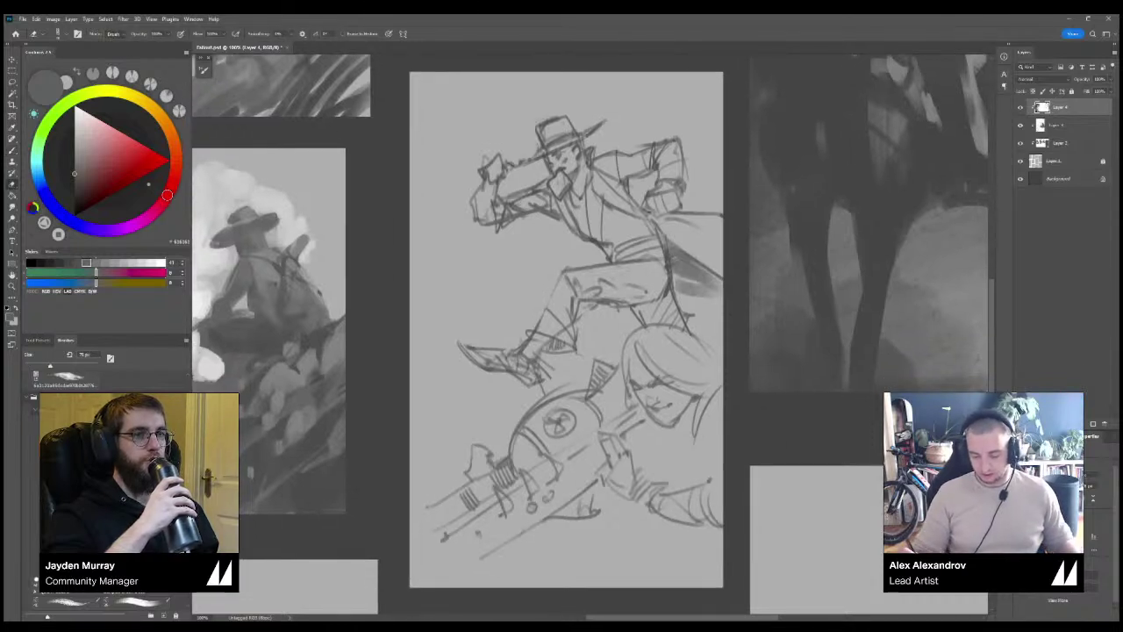
pyautogui.hotkey('ctrl', '+')
pyautogui.press('b')
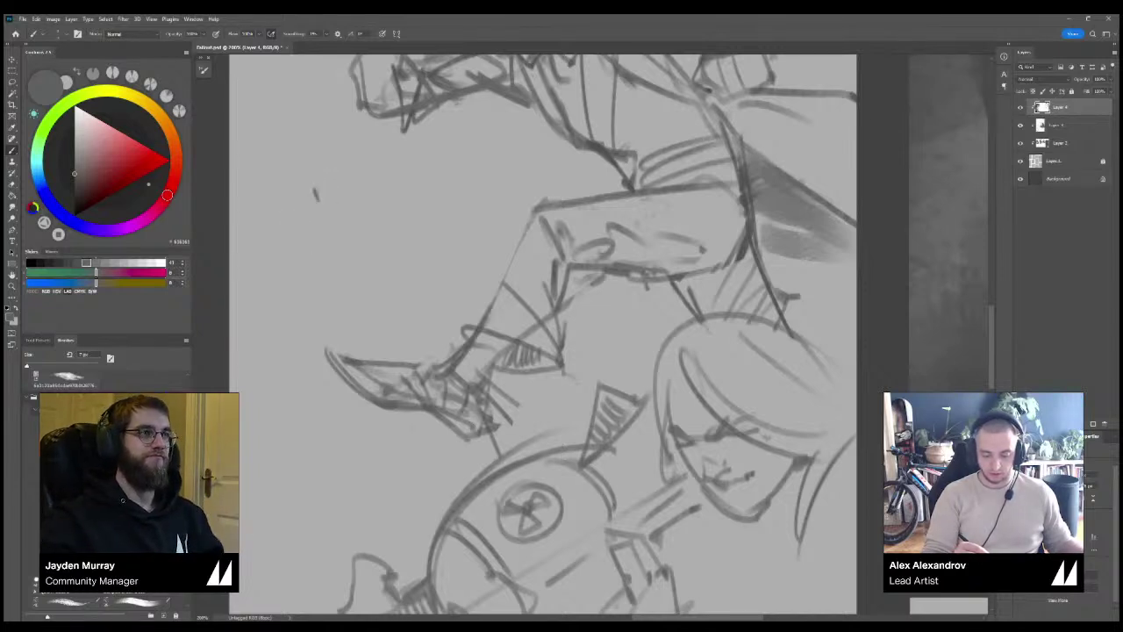
pyautogui.moveTo(318, 260)
pyautogui.mouseDown()
pyautogui.moveTo(331, 294)
pyautogui.moveTo(394, 256)
pyautogui.moveTo(386, 227)
pyautogui.moveTo(349, 207)
pyautogui.moveTo(458, 179)
pyautogui.mouseUp()
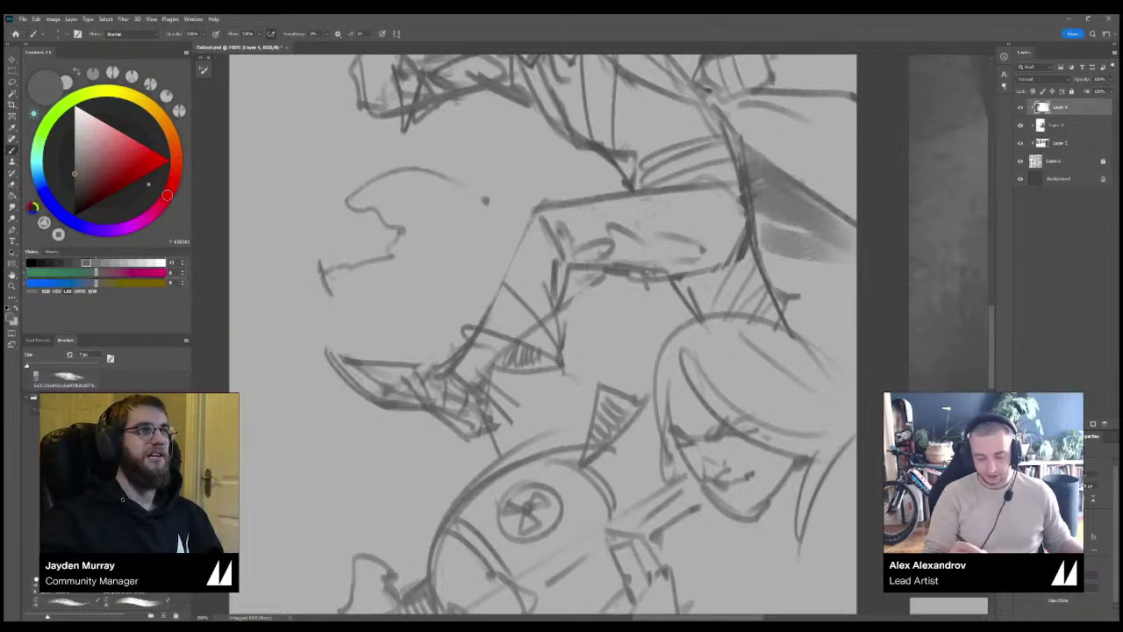
pyautogui.hotkey('ctrl', 'z')
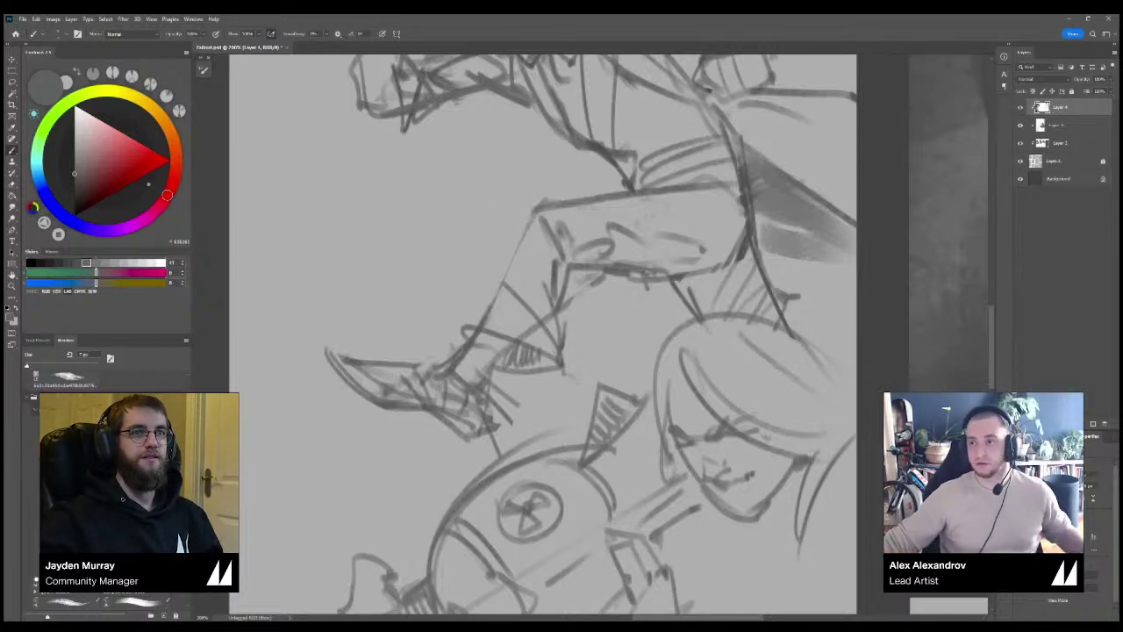
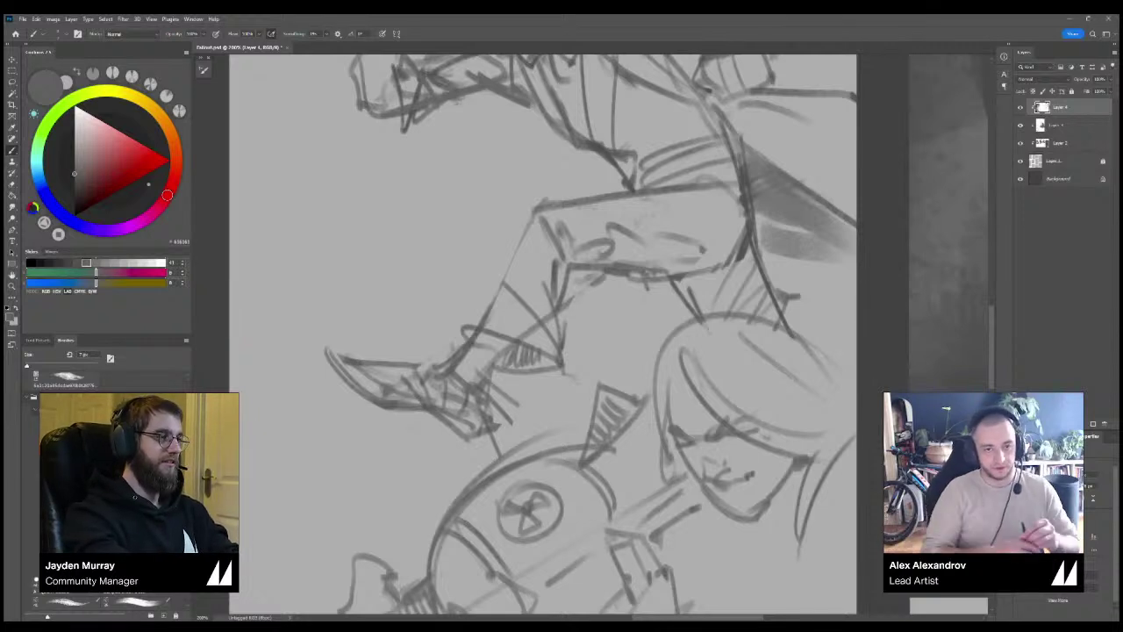
# Sketch a wolf-like animal's open-mouthed head, ears, bristling mane and chest line in the space before the striding figure's knee.
pyautogui.moveTo(544, 333); pyautogui.dragTo(665, 314)
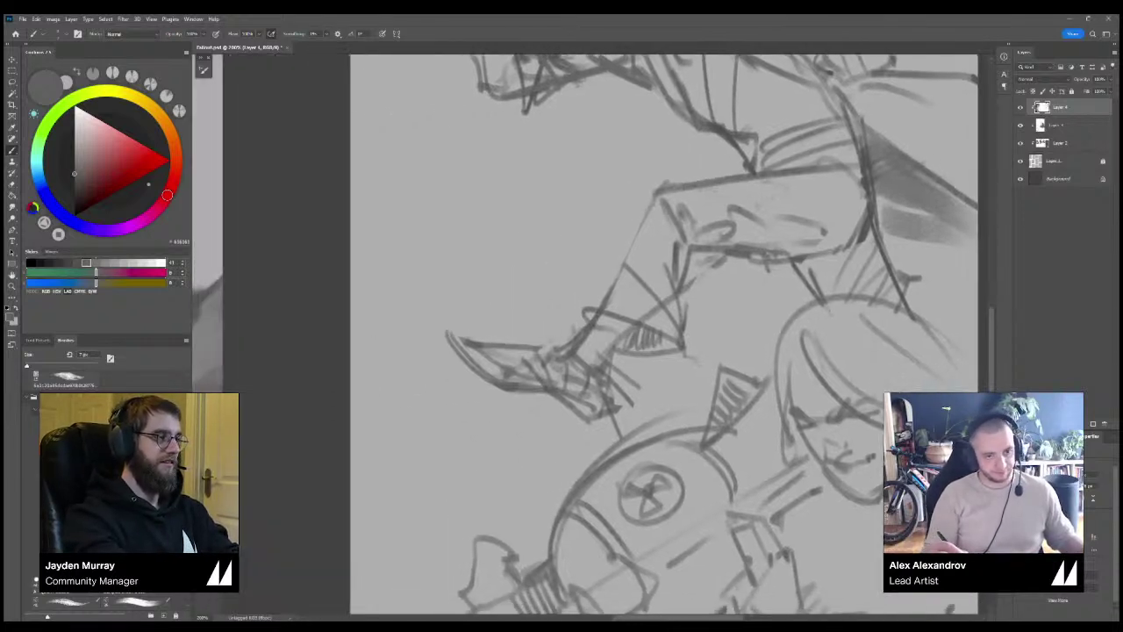
pyautogui.moveTo(409, 182)
pyautogui.mouseDown()
pyautogui.moveTo(486, 143)
pyautogui.moveTo(497, 116)
pyautogui.mouseUp()
pyautogui.hotkey('ctrl', 'z')
pyautogui.hotkey('ctrl', 'z')
pyautogui.moveTo(464, 157)
pyautogui.mouseDown()
pyautogui.moveTo(494, 145)
pyautogui.moveTo(493, 121)
pyautogui.moveTo(504, 145)
pyautogui.mouseUp()
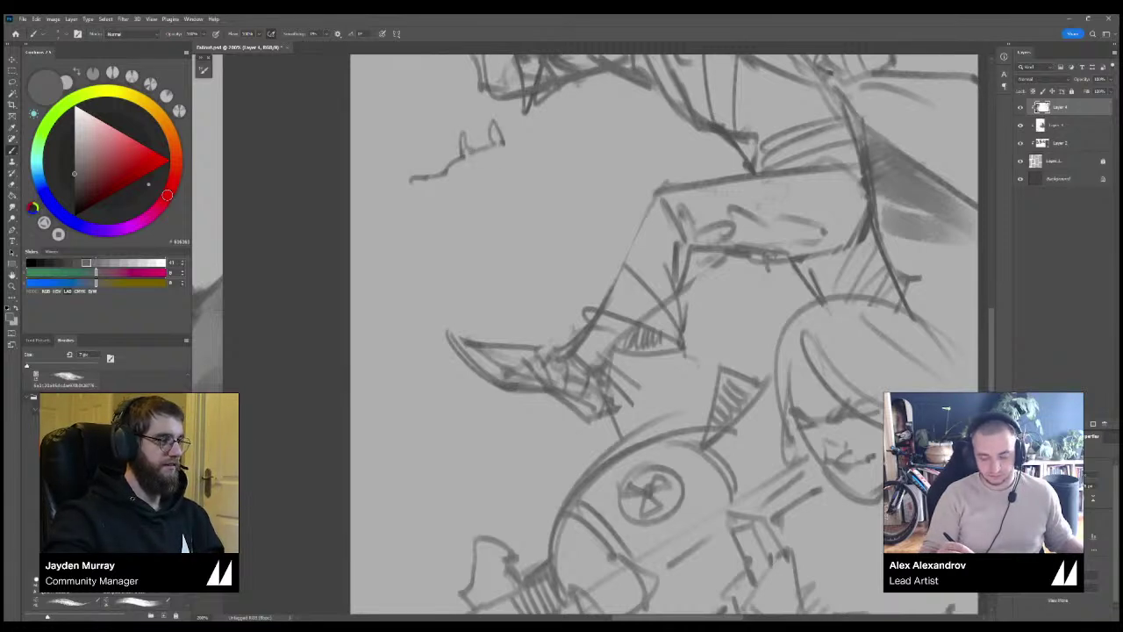
pyautogui.moveTo(412, 186)
pyautogui.mouseDown()
pyautogui.moveTo(477, 203)
pyautogui.moveTo(434, 224)
pyautogui.mouseUp()
pyautogui.moveTo(435, 213)
pyautogui.mouseDown()
pyautogui.moveTo(444, 227)
pyautogui.moveTo(459, 220)
pyautogui.mouseUp()
pyautogui.moveTo(505, 142)
pyautogui.mouseDown()
pyautogui.moveTo(565, 138)
pyautogui.moveTo(651, 195)
pyautogui.mouseUp()
pyautogui.moveTo(465, 208)
pyautogui.mouseDown()
pyautogui.moveTo(496, 223)
pyautogui.moveTo(522, 256)
pyautogui.mouseUp()
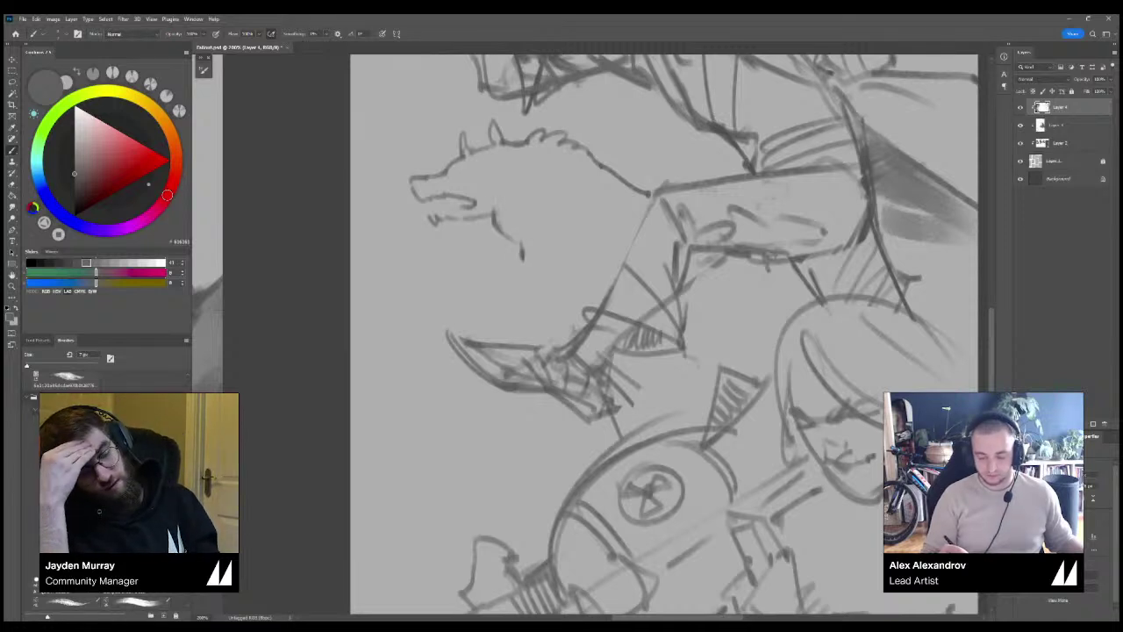
# Sketch the animal's bent front legs and curved shoulder beneath its chest, above the figure's boot.
pyautogui.moveTo(528, 281)
pyautogui.mouseDown()
pyautogui.moveTo(557, 254)
pyautogui.moveTo(562, 231)
pyautogui.moveTo(569, 246)
pyautogui.mouseUp()
pyautogui.moveTo(593, 263); pyautogui.dragTo(577, 219)
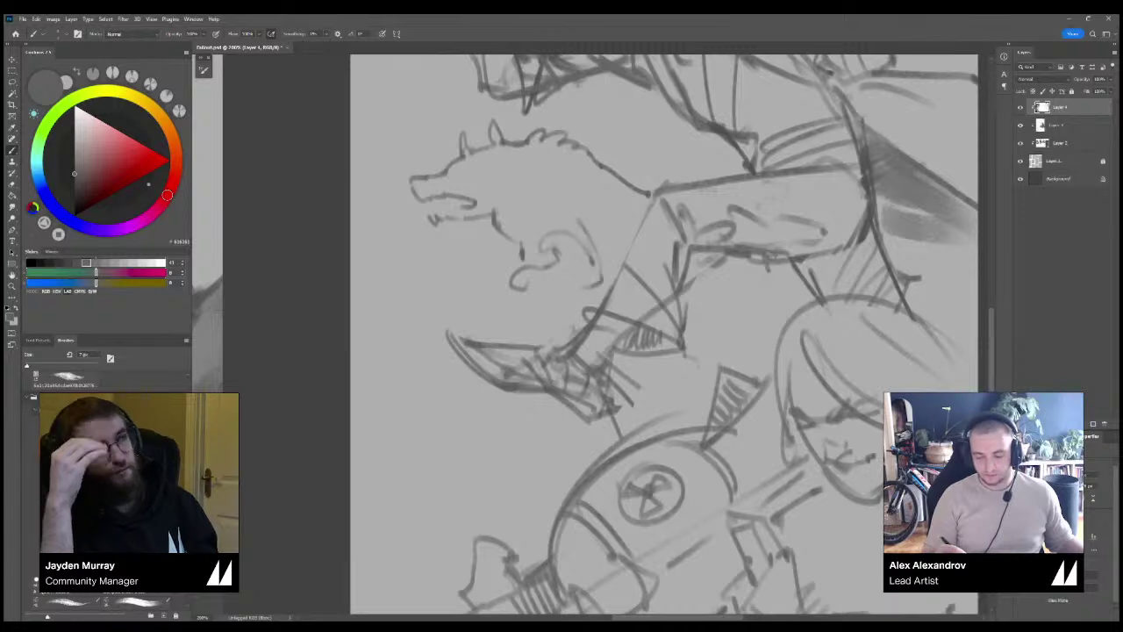
pyautogui.moveTo(518, 253)
pyautogui.mouseDown()
pyautogui.moveTo(419, 311)
pyautogui.moveTo(497, 256)
pyautogui.mouseUp()
pyautogui.hotkey('ctrl', 'z')
# Close the animal's lower jaw, darken its nose, and add an eye and curved fur lines on the neck.
pyautogui.moveTo(428, 220); pyautogui.dragTo(467, 220)
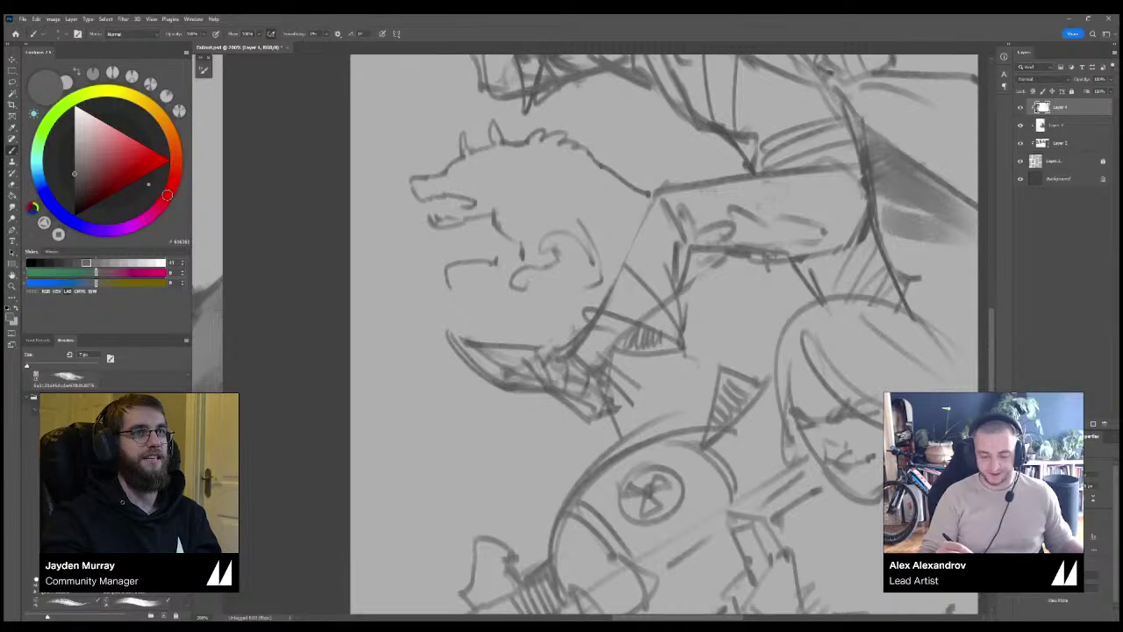
pyautogui.moveTo(412, 179); pyautogui.dragTo(472, 165)
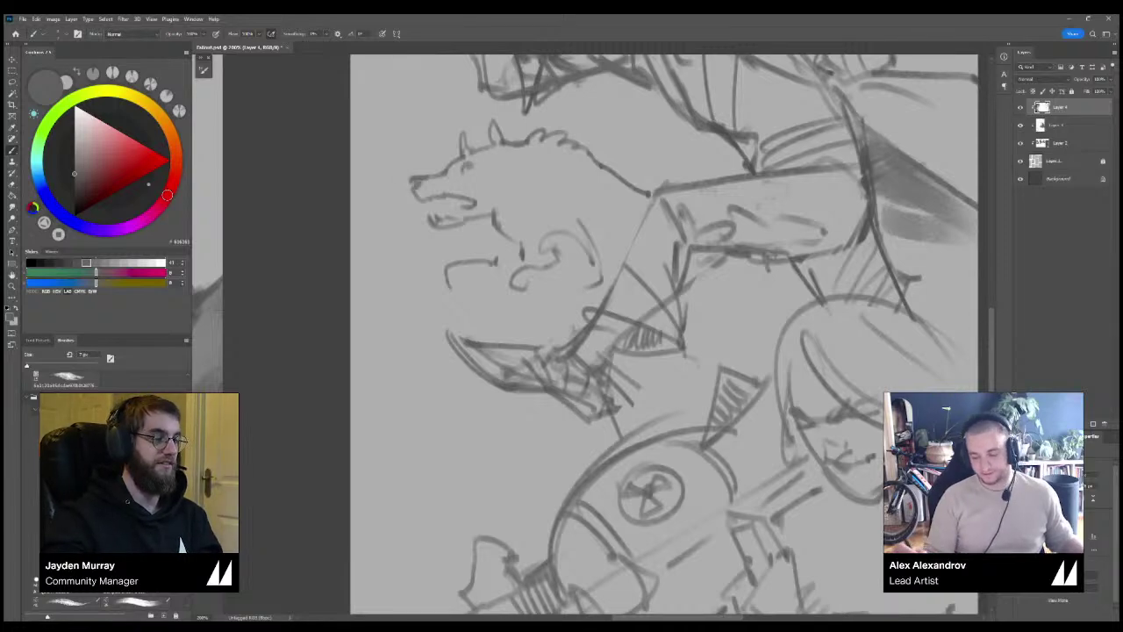
pyautogui.moveTo(500, 214)
pyautogui.mouseDown()
pyautogui.moveTo(513, 168)
pyautogui.moveTo(514, 213)
pyautogui.mouseUp()
pyautogui.moveTo(530, 149); pyautogui.dragTo(521, 225)
# Erase and redraw parts of the second character's hair, and add loose body lines between the face and the gun.
pyautogui.hotkey('ctrl', '-')
pyautogui.hotkey('ctrl', '-')
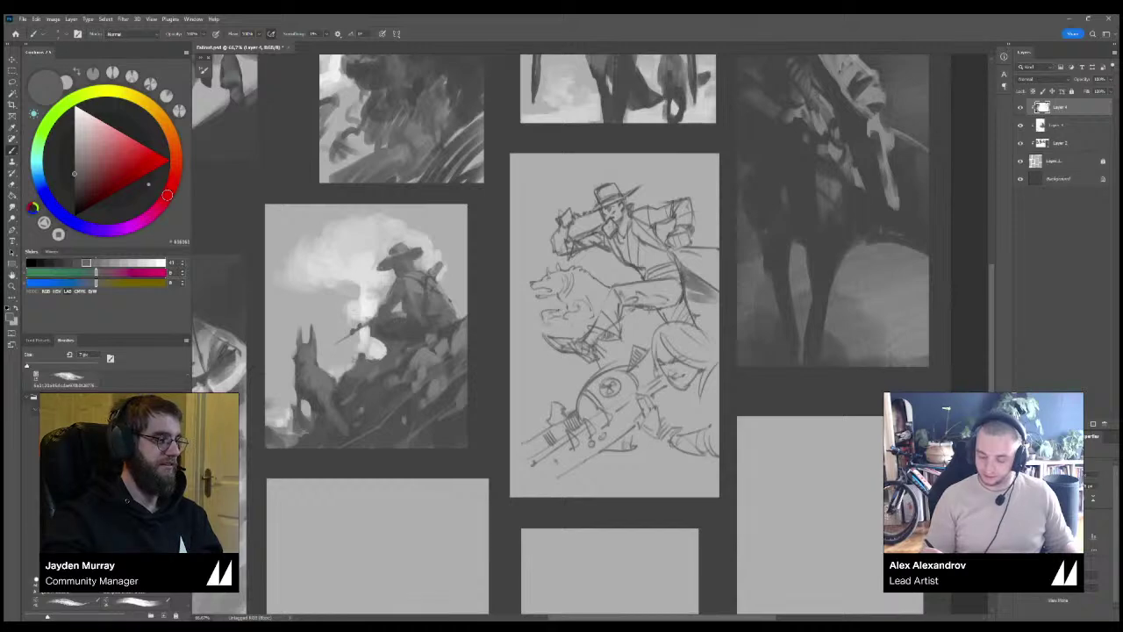
pyautogui.hotkey('ctrl', '+')
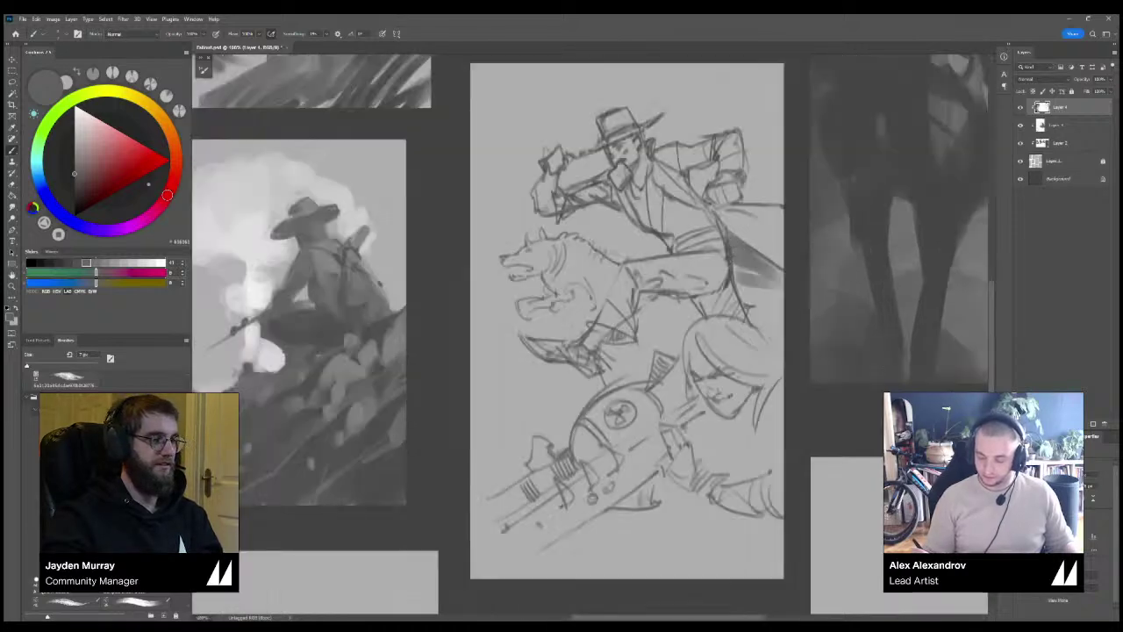
pyautogui.moveTo(648, 300); pyautogui.dragTo(692, 328)
pyautogui.hotkey('ctrl', '-')
pyautogui.hotkey('ctrl', '-')
pyautogui.hotkey('ctrl', '+')
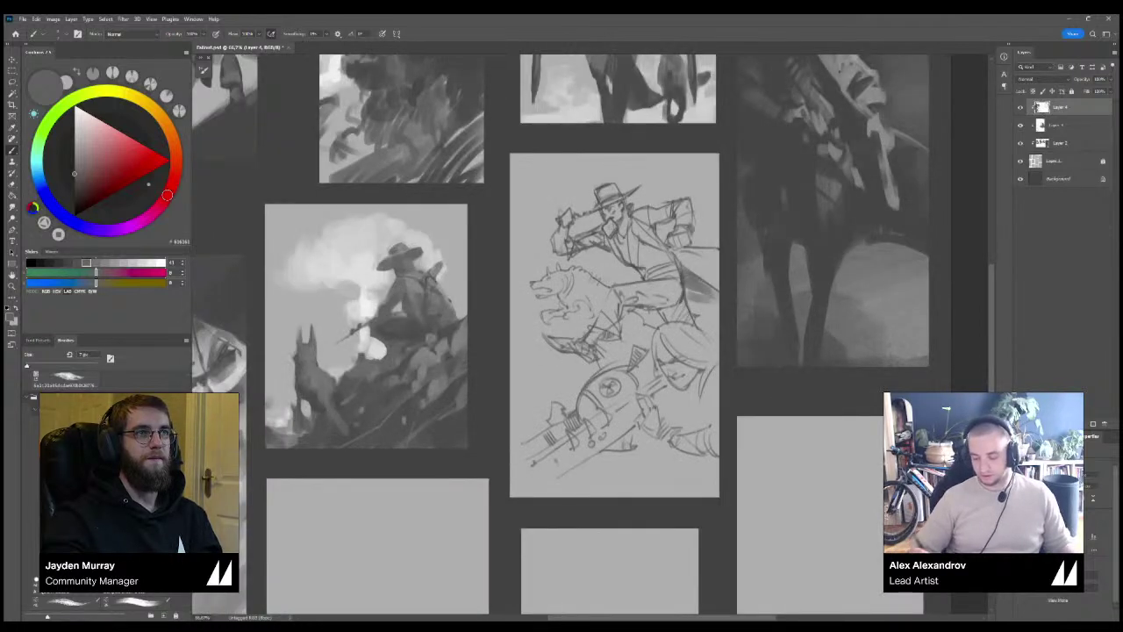
pyautogui.press('e')
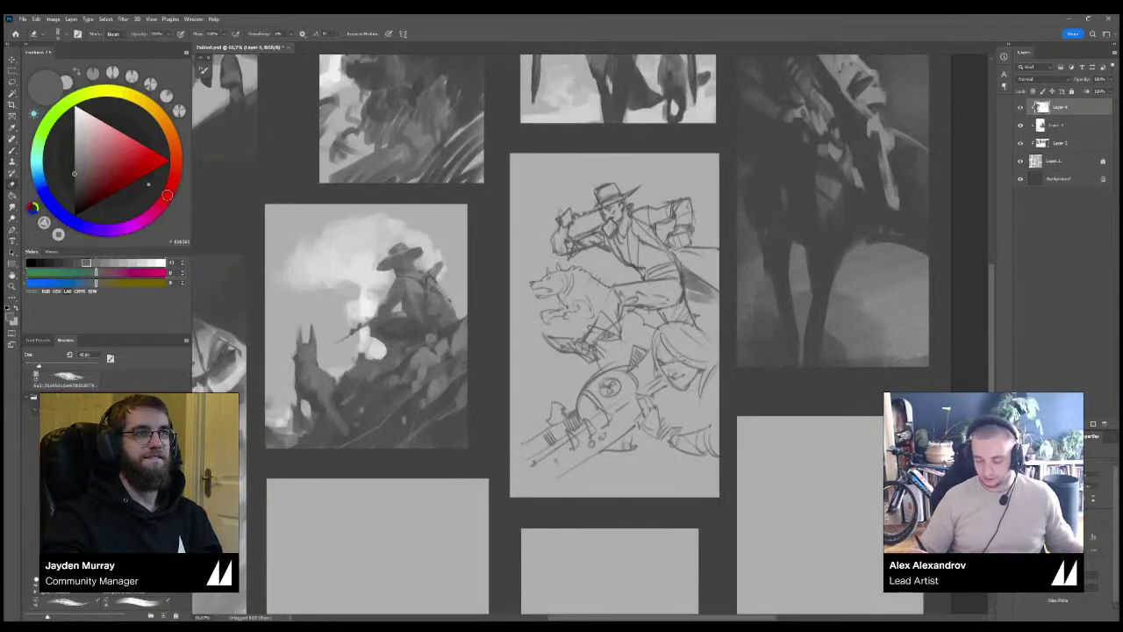
pyautogui.moveTo(686, 355)
pyautogui.mouseDown()
pyautogui.moveTo(658, 362)
pyautogui.moveTo(687, 354)
pyautogui.moveTo(684, 314)
pyautogui.moveTo(710, 338)
pyautogui.mouseUp()
pyautogui.press('b')
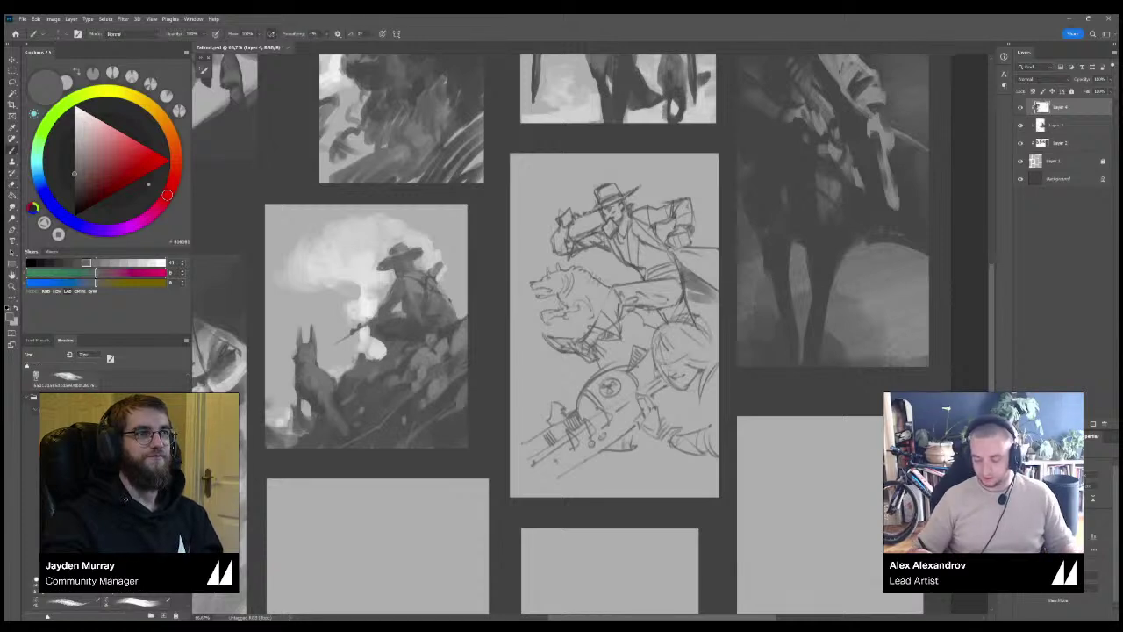
pyautogui.moveTo(647, 397)
pyautogui.mouseDown()
pyautogui.moveTo(676, 444)
pyautogui.moveTo(673, 417)
pyautogui.moveTo(681, 433)
pyautogui.mouseUp()
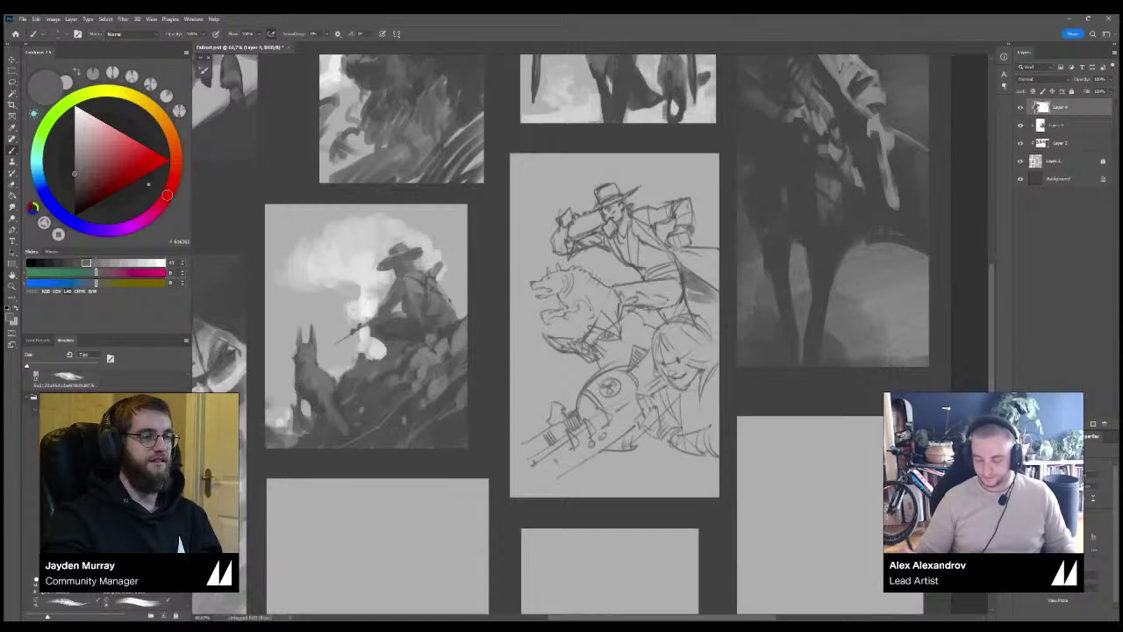
pyautogui.hotkey('ctrl', '-')
pyautogui.hotkey('ctrl', '-')
pyautogui.hotkey('ctrl', '+')
pyautogui.hotkey('ctrl', '+')
pyautogui.moveTo(592, 483); pyautogui.dragTo(624, 519)
pyautogui.moveTo(587, 505); pyautogui.dragTo(605, 516)
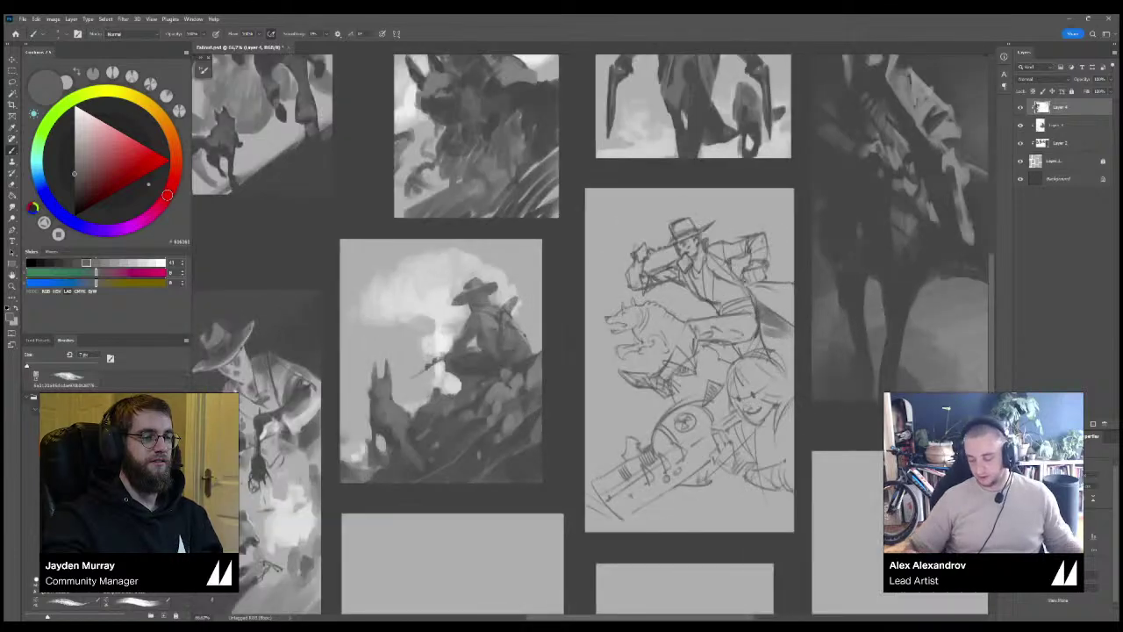
pyautogui.hotkey('ctrl', 'z')
pyautogui.hotkey('ctrl', 'z')
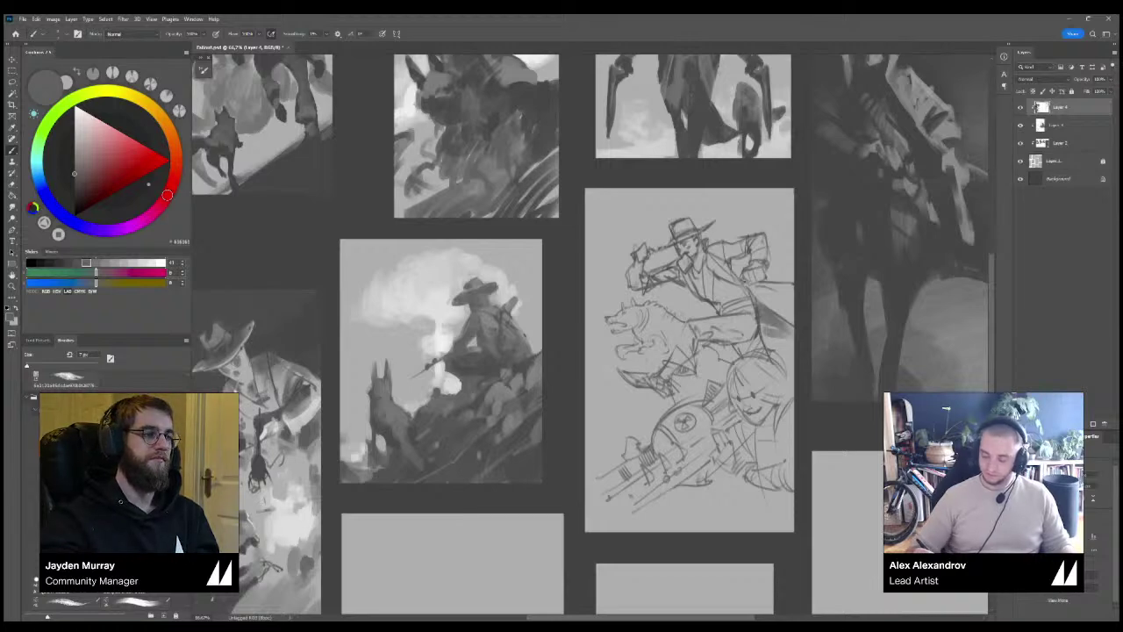
pyautogui.hotkey('ctrl', '-')
pyautogui.hotkey('ctrl', '+')
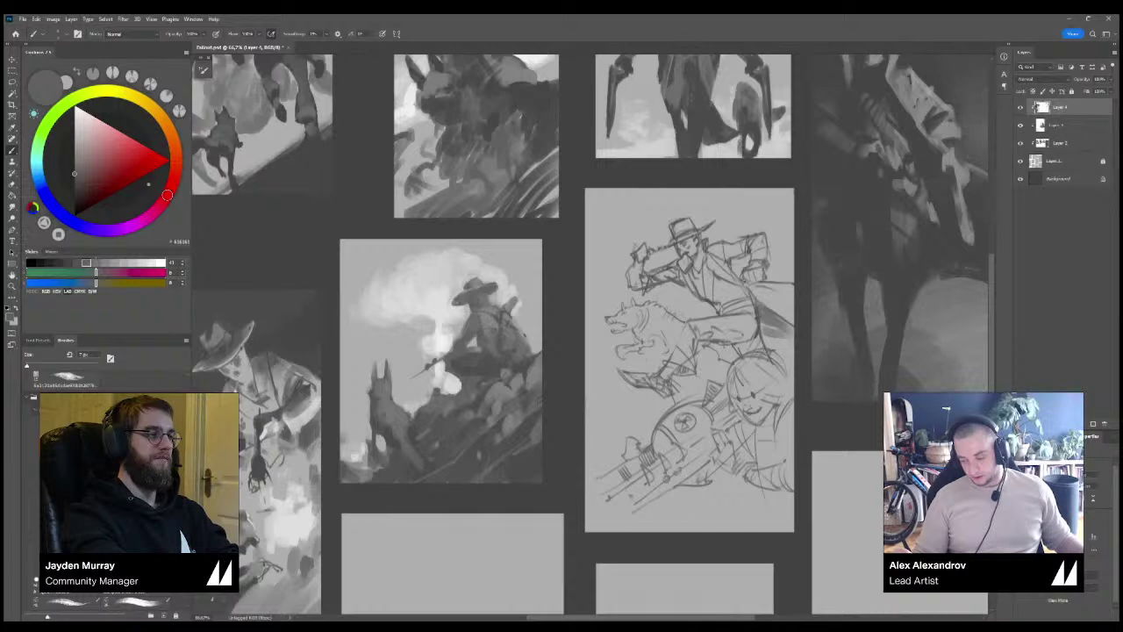
pyautogui.hotkey('ctrl', '-')
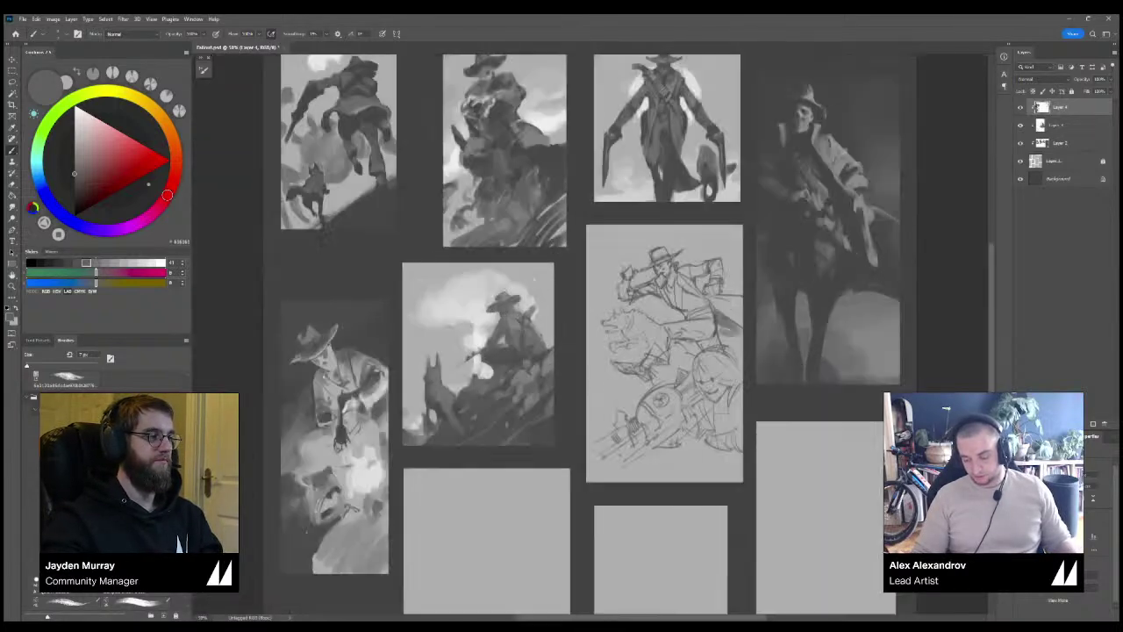
pyautogui.hotkey('ctrl', '+')
pyautogui.hscroll(2, 590, 337)
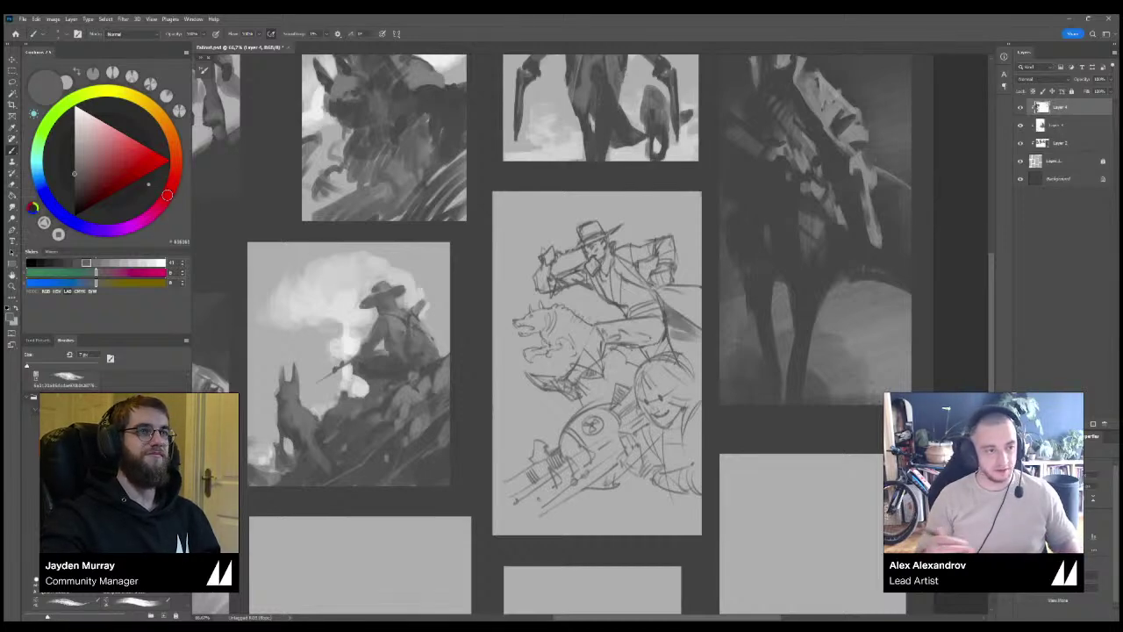
# Review the whole thumbnail sheet, comparing the new line sketch with the painted compositions around it.
pyautogui.hotkey('ctrl', '-')
pyautogui.hotkey('ctrl', '-')
pyautogui.hotkey('ctrl', '-')
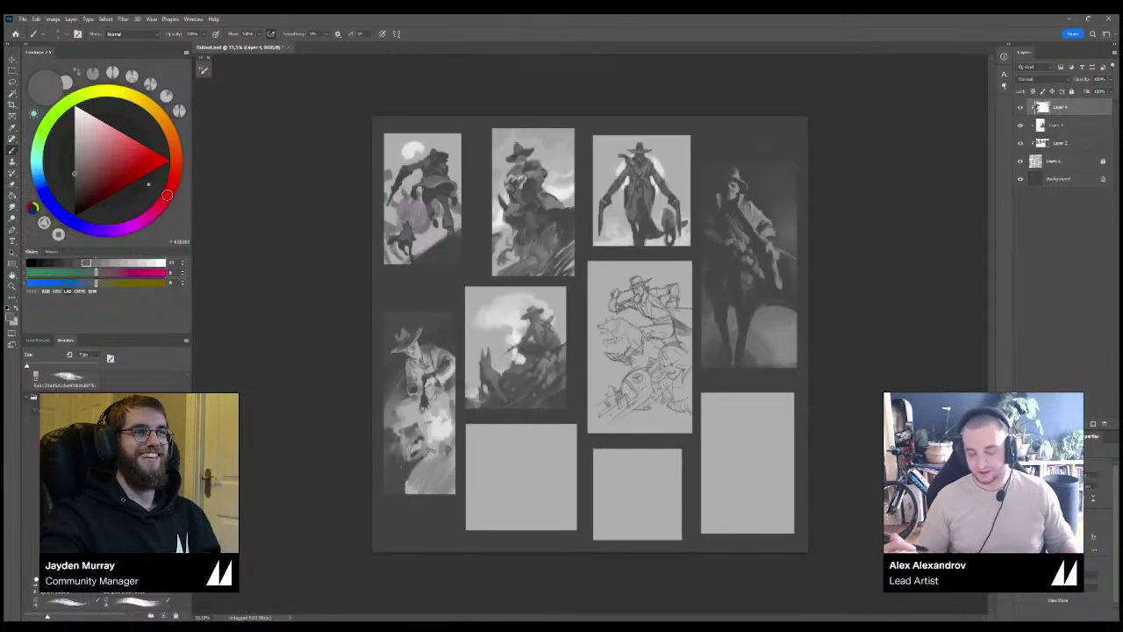
pyautogui.hotkey('ctrl', '+')
pyautogui.hotkey('ctrl', '+')
pyautogui.moveTo(596, 325); pyautogui.dragTo(519, 373)
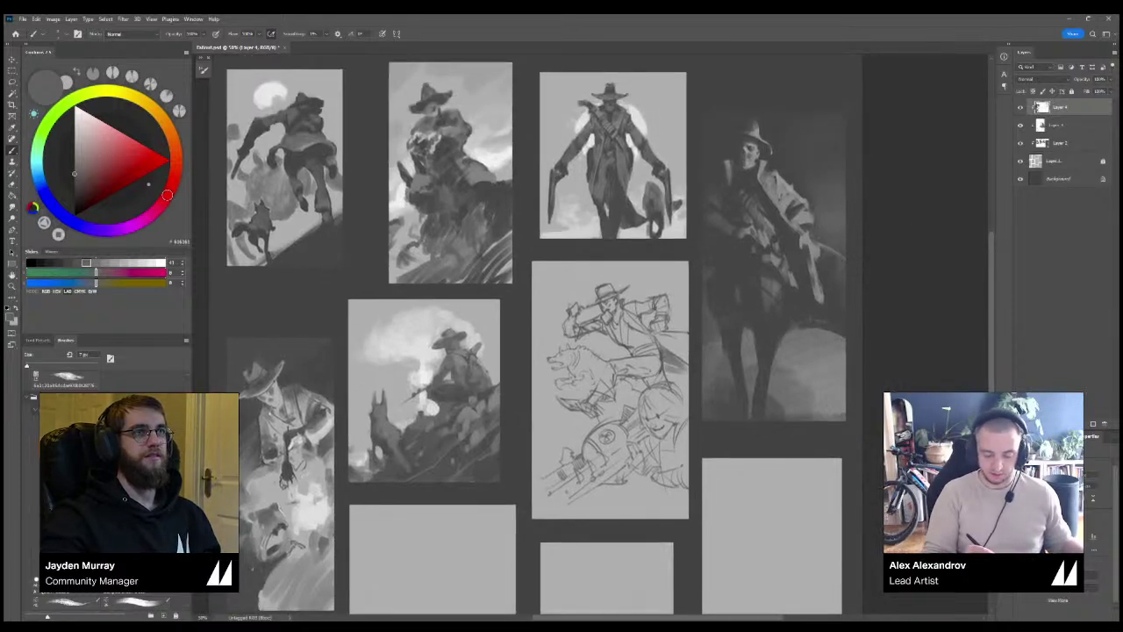
pyautogui.moveTo(290, 226); pyautogui.dragTo(288, 236)
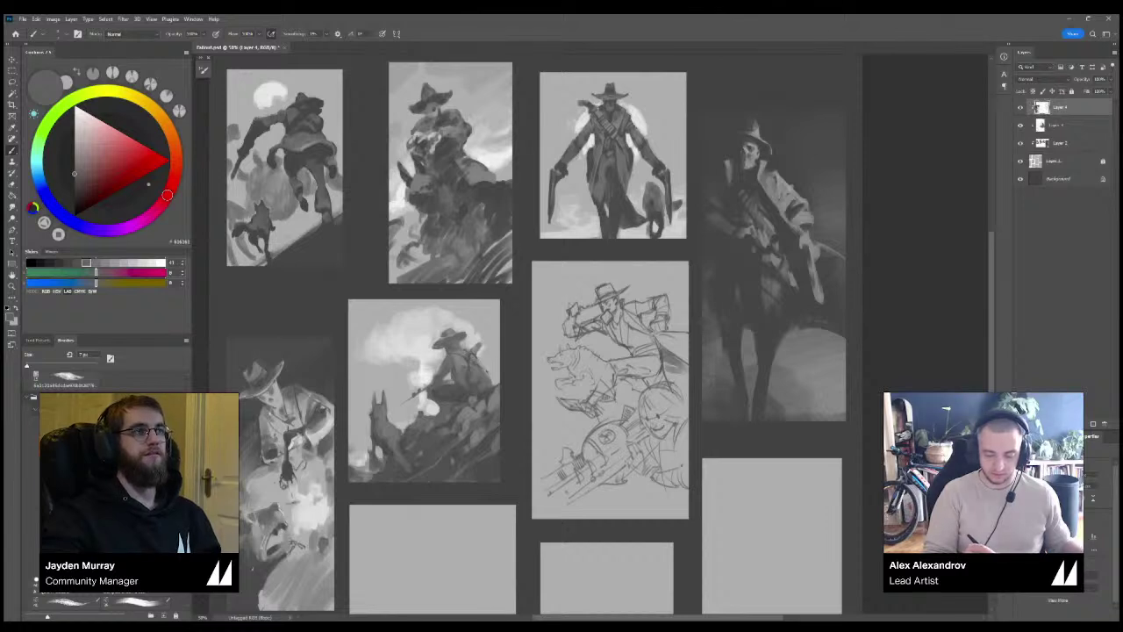
pyautogui.moveTo(543, 333); pyautogui.dragTo(563, 367)
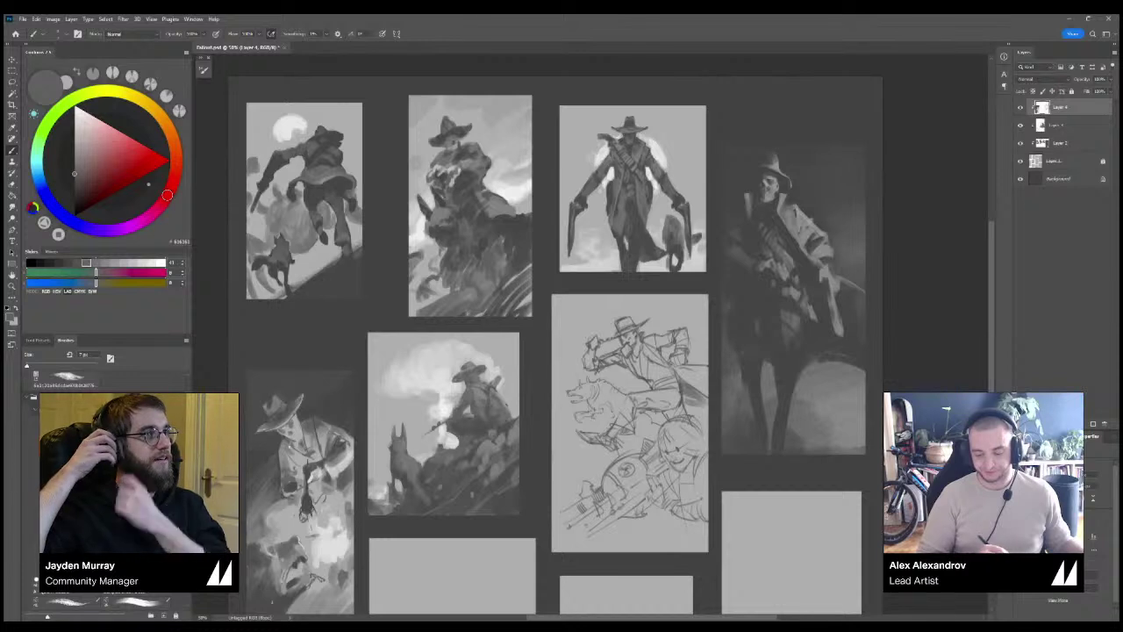
# Paint pale strokes on the mounted rider's chest in the second thumbnail and extend them as a thin diagonal line into the sky.
pyautogui.keyDown('alt'); pyautogui.click(306, 230); pyautogui.keyUp('alt')
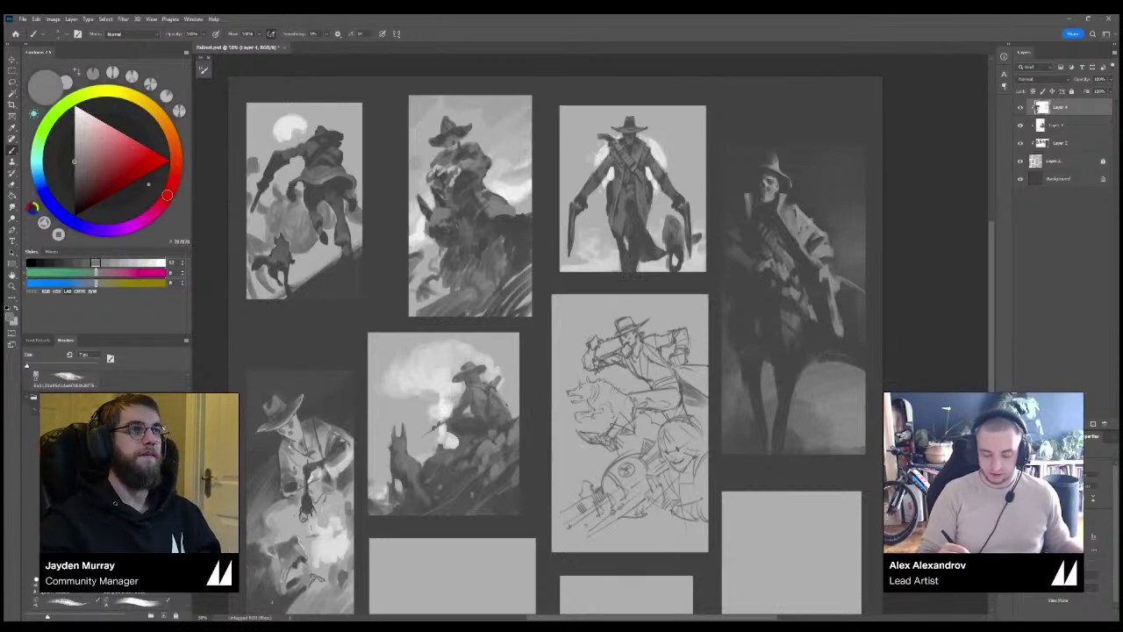
pyautogui.keyDown('alt'); pyautogui.click(455, 177); pyautogui.keyUp('alt')
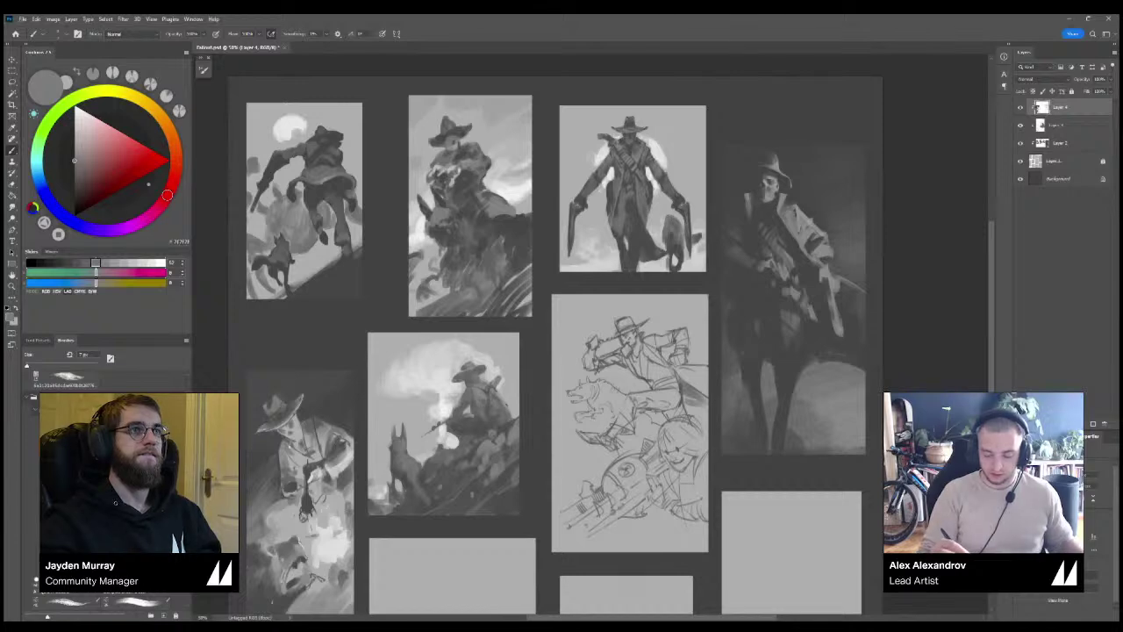
pyautogui.hotkey('ctrl', '=')
pyautogui.moveTo(456, 177); pyautogui.dragTo(567, 304)
pyautogui.keyDown('alt'); pyautogui.click(518, 242); pyautogui.keyUp('alt')
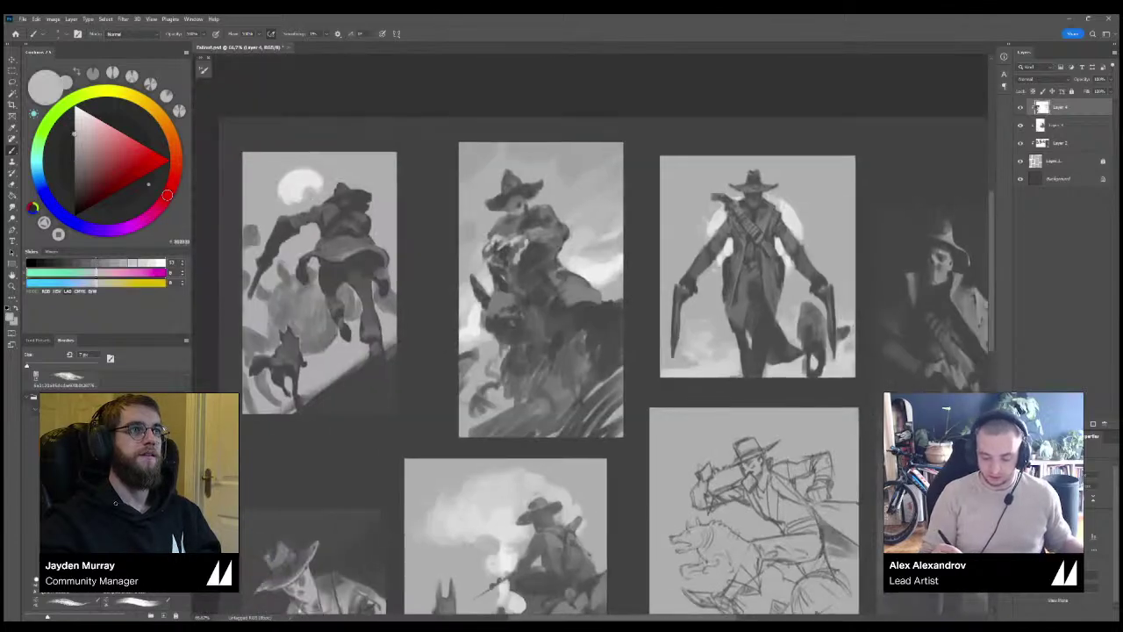
pyautogui.keyDown('alt'); pyautogui.click(519, 237); pyautogui.keyUp('alt')
pyautogui.moveTo(521, 237); pyautogui.dragTo(526, 234)
pyautogui.keyDown('alt'); pyautogui.click(536, 218); pyautogui.keyUp('alt')
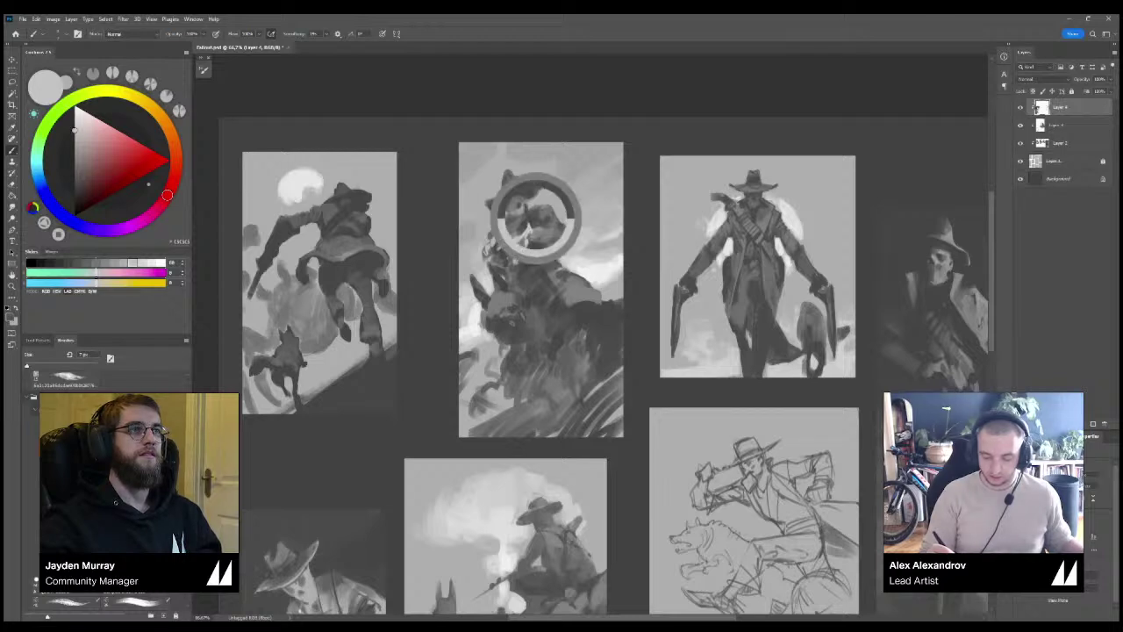
pyautogui.keyDown('alt'); pyautogui.click(529, 231); pyautogui.keyUp('alt')
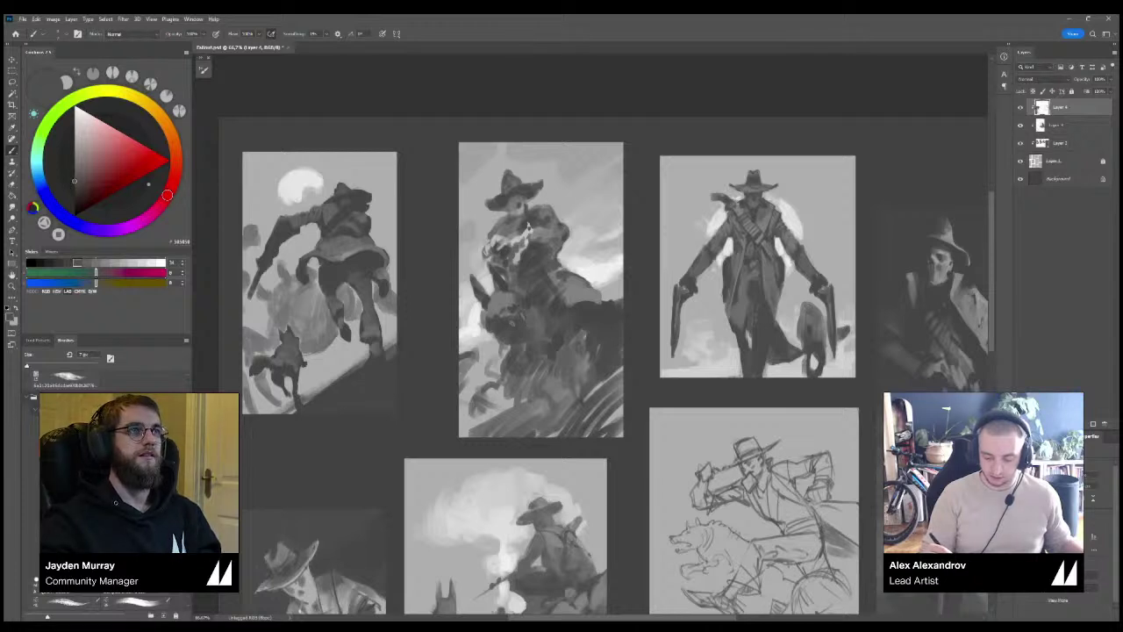
pyautogui.keyDown('alt'); pyautogui.click(528, 227); pyautogui.keyUp('alt')
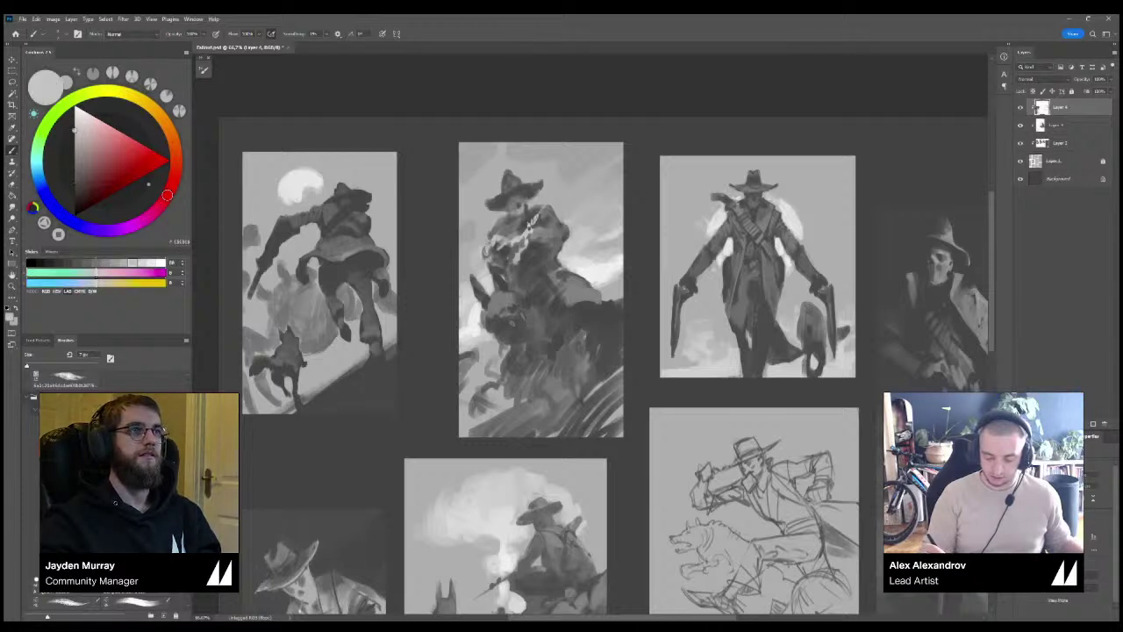
pyautogui.moveTo(524, 230); pyautogui.dragTo(599, 146)
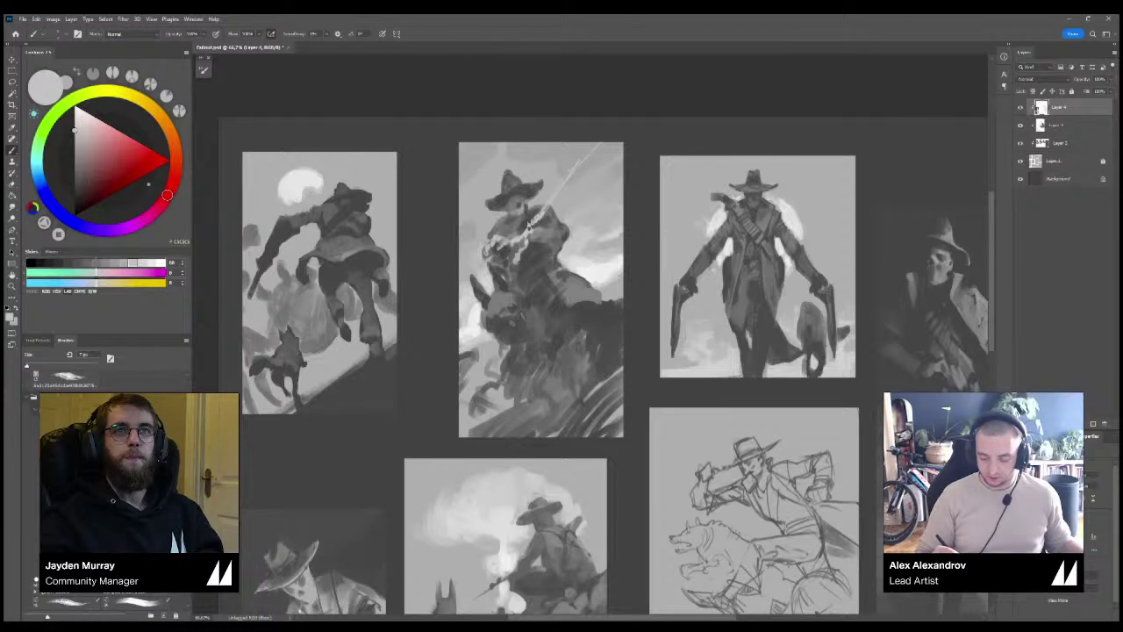
# Paint a thin mid-grey rein line across the dark horse below the mounted rider, using tones sampled from the painting.
pyautogui.keyDown('alt'); pyautogui.click(496, 312); pyautogui.keyUp('alt')
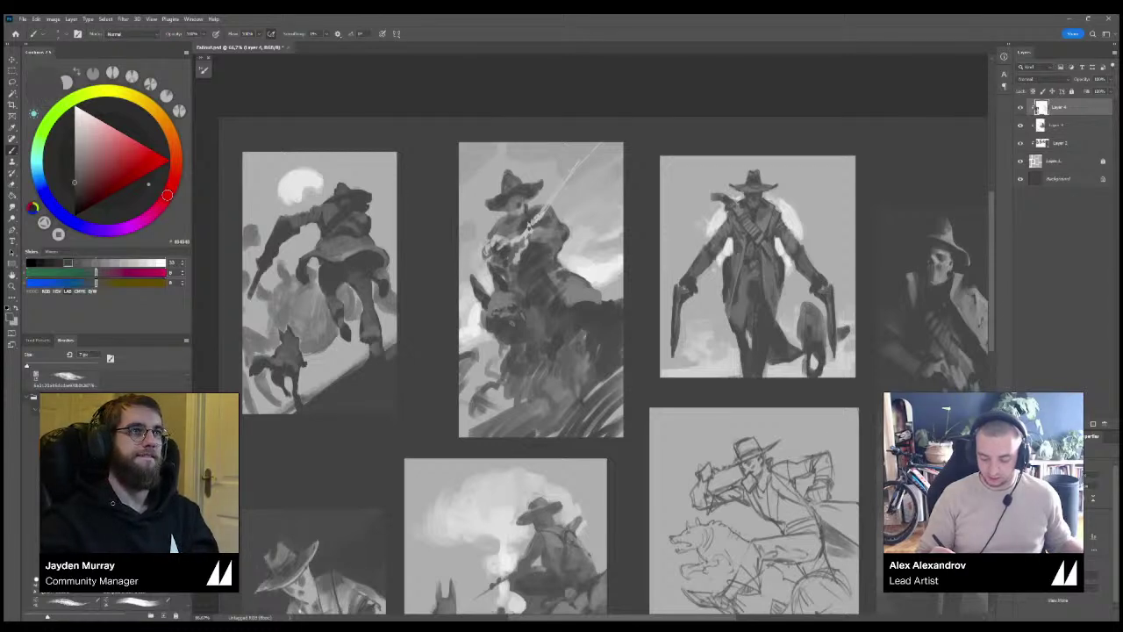
pyautogui.keyDown('alt'); pyautogui.click(513, 322); pyautogui.keyUp('alt')
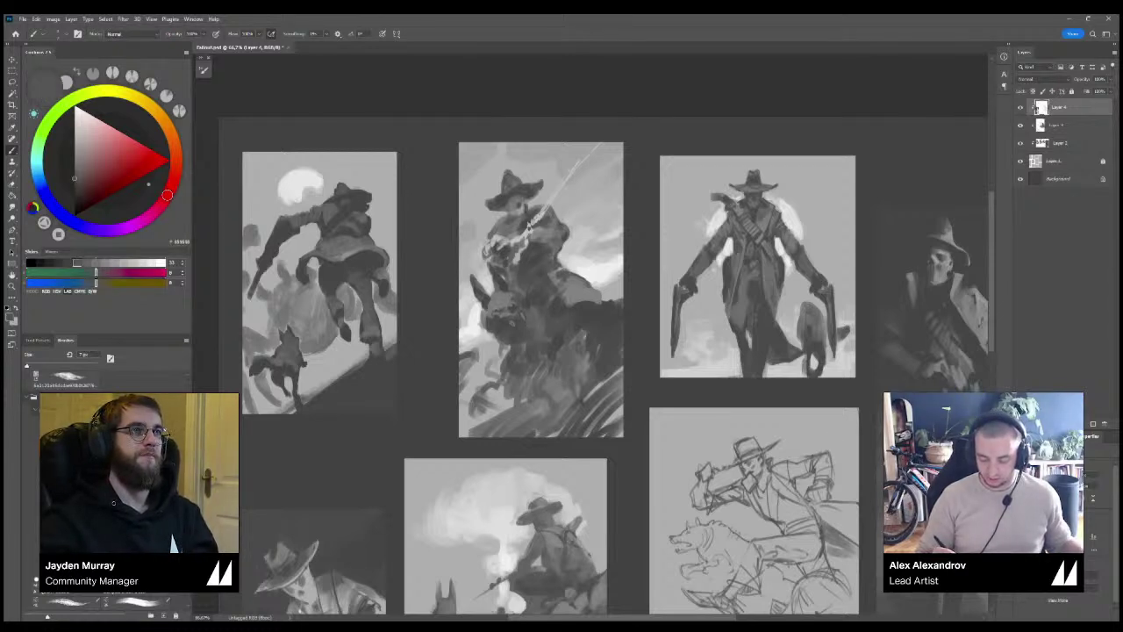
pyautogui.keyDown('alt'); pyautogui.click(512, 325); pyautogui.keyUp('alt')
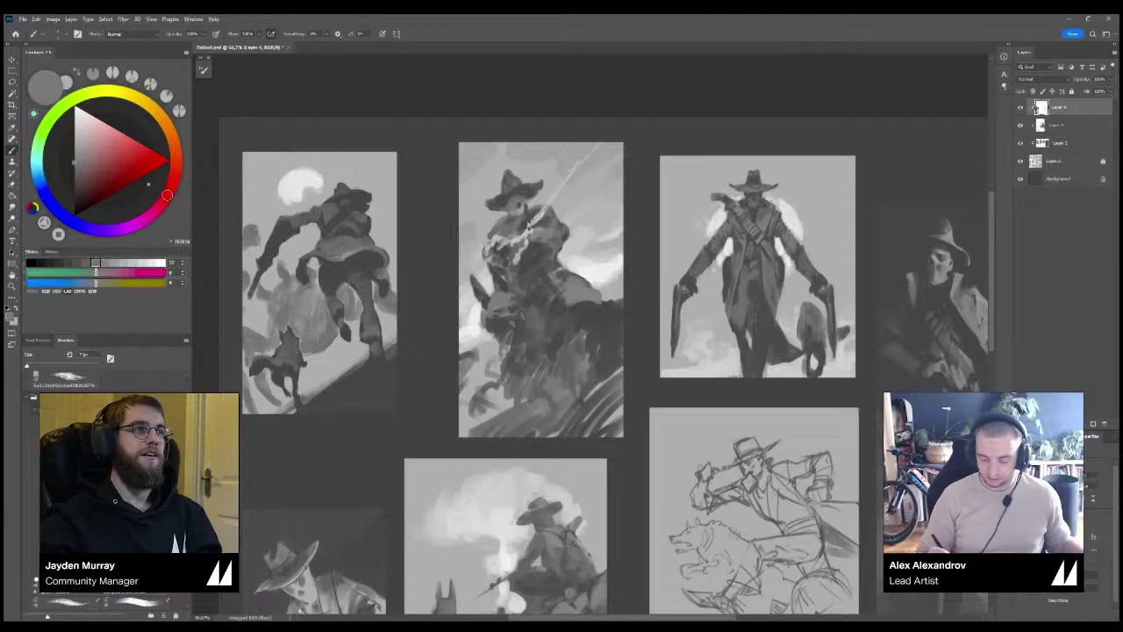
pyautogui.moveTo(534, 314); pyautogui.dragTo(568, 313)
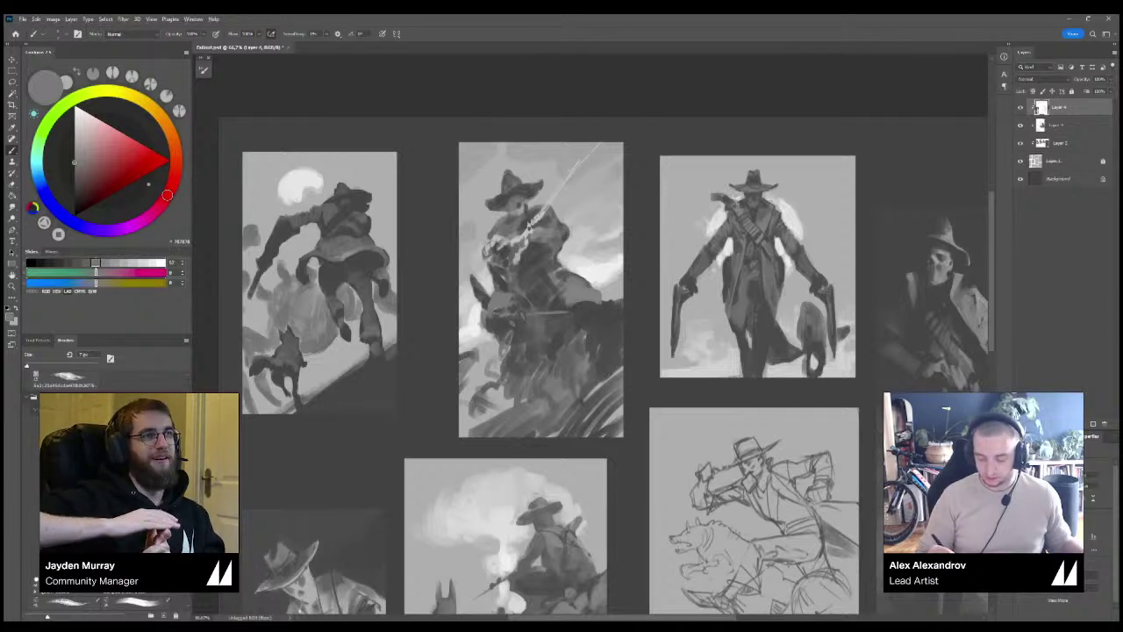
# Paint a thin pale line down from the rider's shoulder along the front arm, using sampled light greys.
pyautogui.keyDown('alt'); pyautogui.click(481, 270); pyautogui.keyUp('alt')
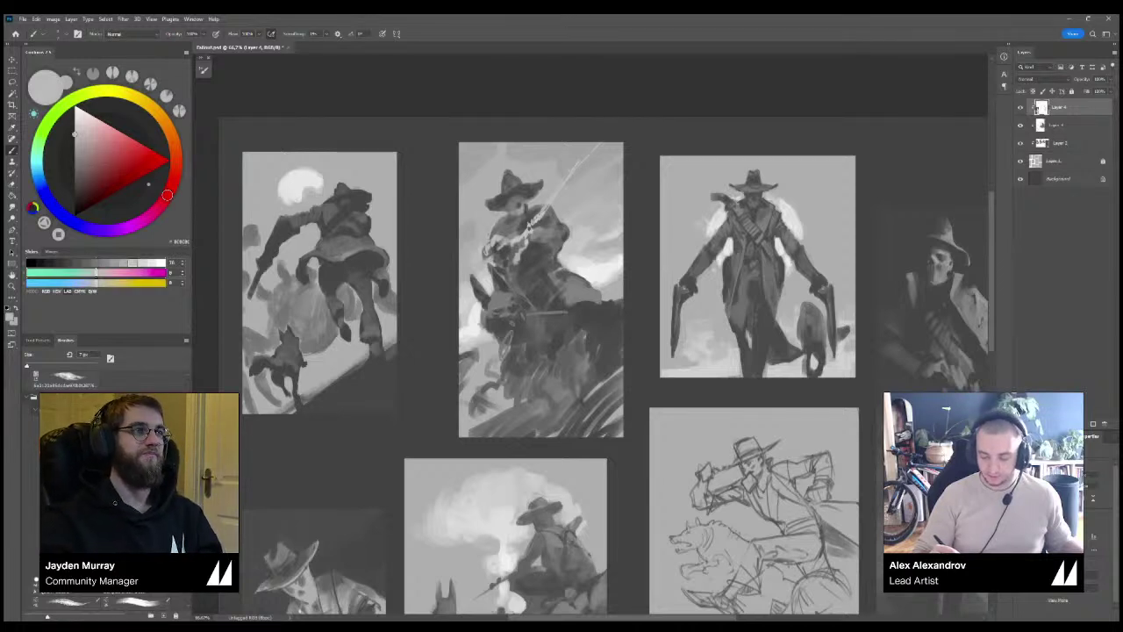
pyautogui.moveTo(501, 217); pyautogui.dragTo(488, 243)
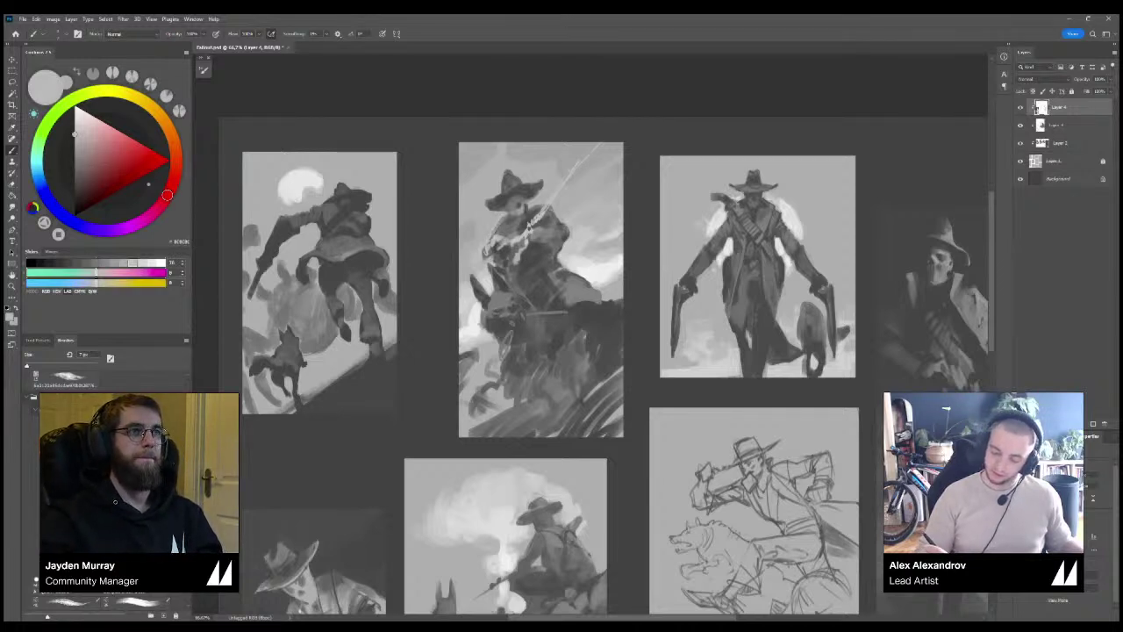
pyautogui.keyDown('alt'); pyautogui.click(489, 249); pyautogui.keyUp('alt')
pyautogui.moveTo(488, 262); pyautogui.dragTo(500, 272)
pyautogui.hotkey('ctrl', '-')
pyautogui.hotkey('ctrl', '-')
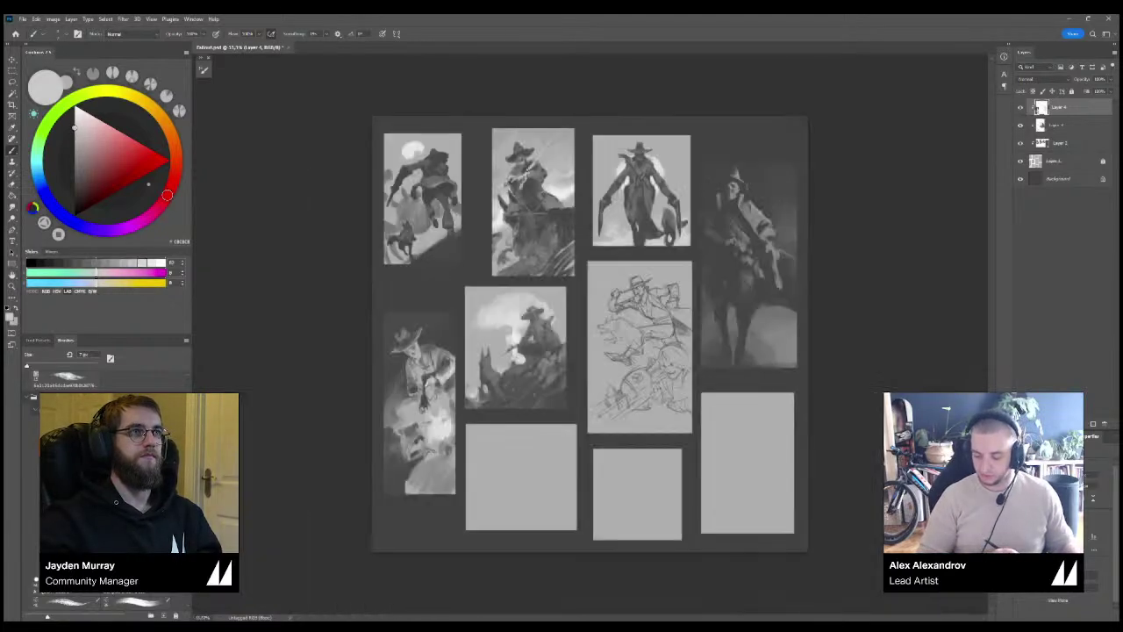
pyautogui.hotkey('ctrl', '+')
pyautogui.hotkey('ctrl', '+')
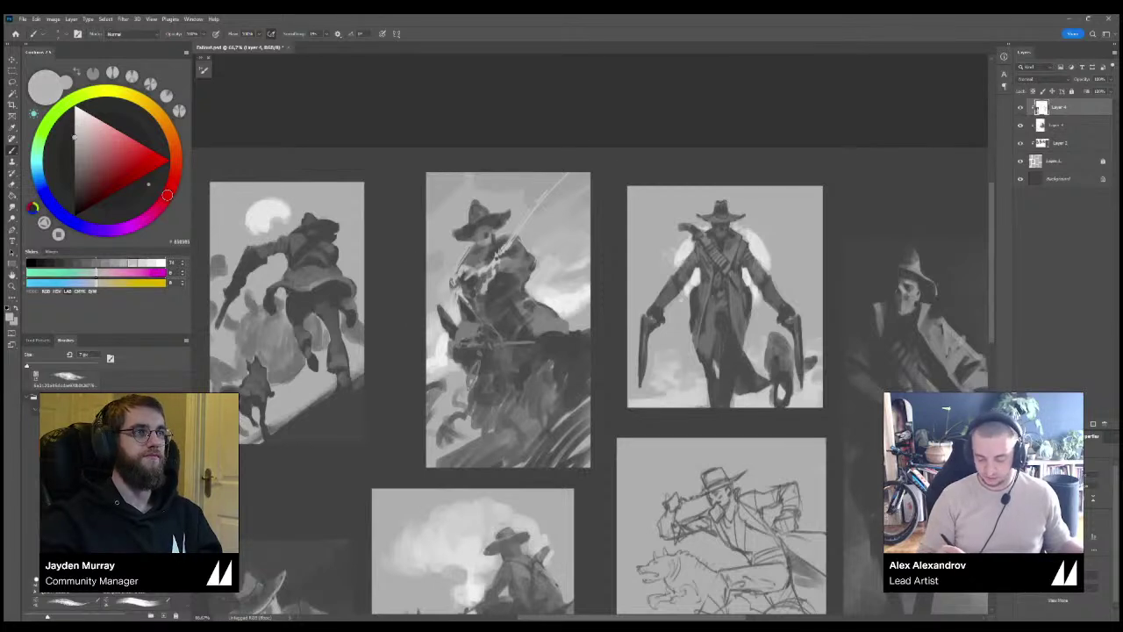
# Refine the tones on the rider's chest and add mid-grey strokes over the horse's body with sampled values.
pyautogui.keyDown('alt'); pyautogui.click(507, 268); pyautogui.keyUp('alt')
pyautogui.keyDown('alt'); pyautogui.click(498, 253); pyautogui.keyUp('alt')
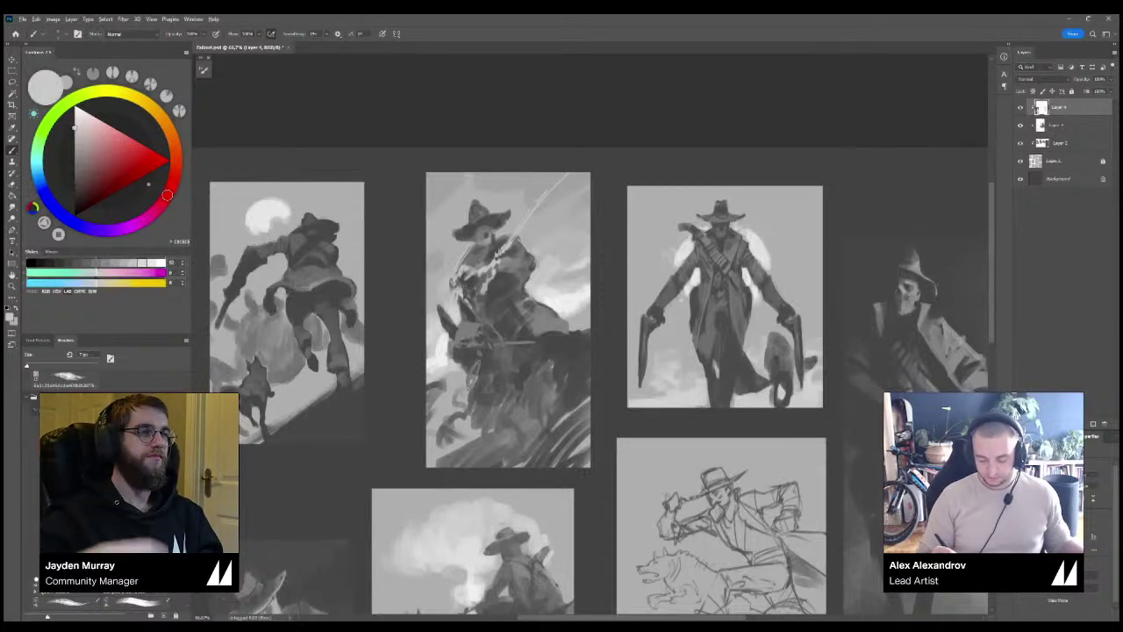
pyautogui.keyDown('alt'); pyautogui.click(502, 261); pyautogui.keyUp('alt')
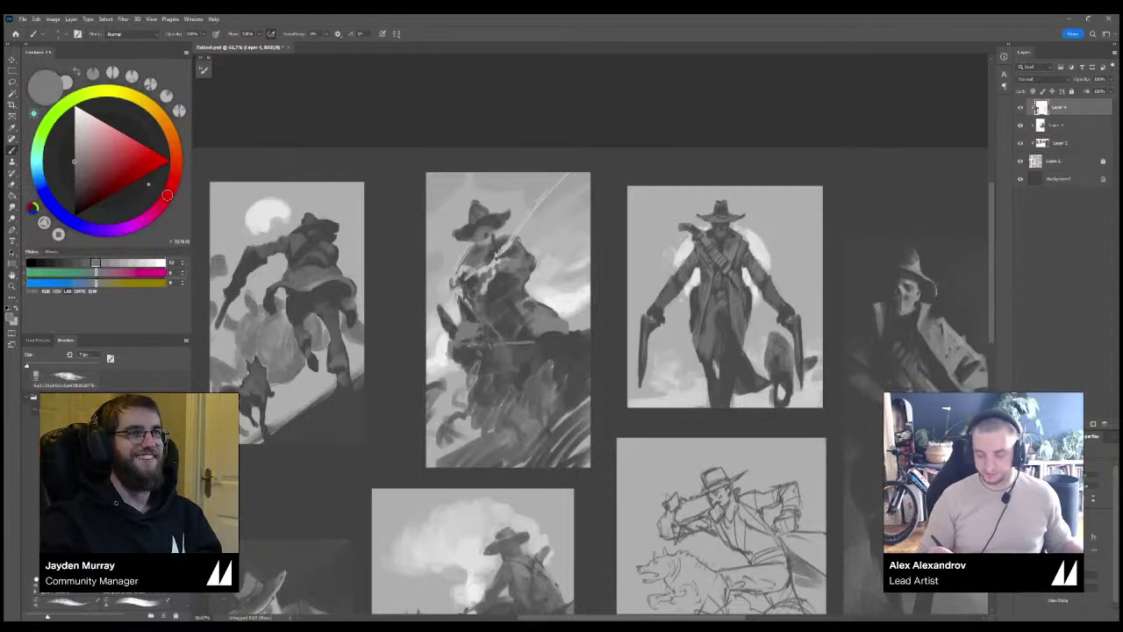
pyautogui.hotkey('ctrl', '-')
pyautogui.hotkey('ctrl', '+')
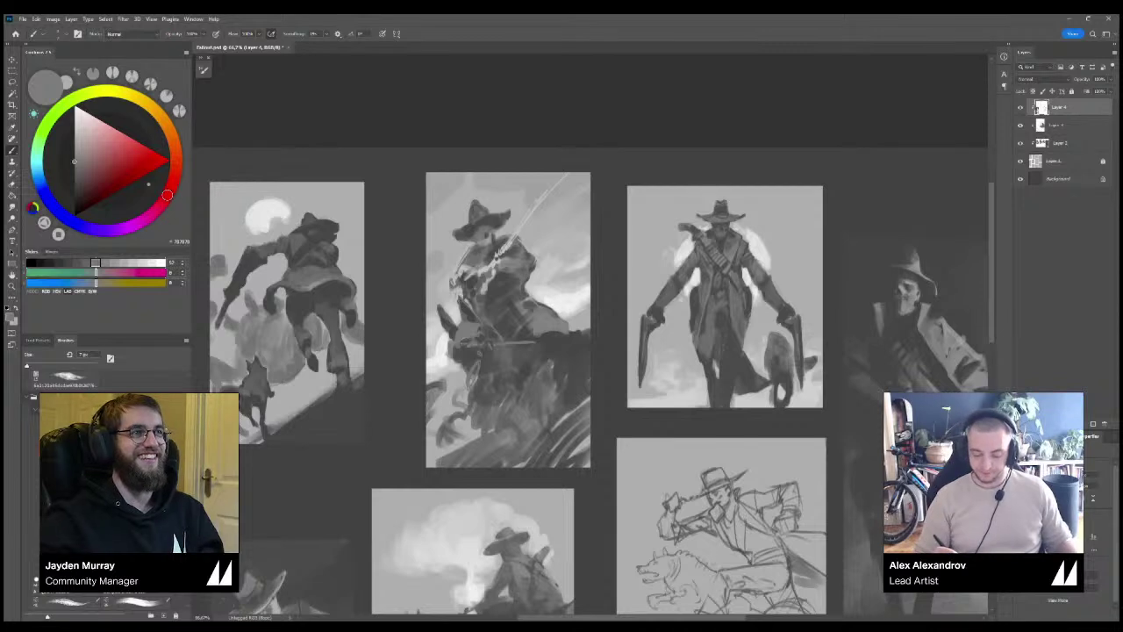
pyautogui.moveTo(509, 349); pyautogui.dragTo(533, 375)
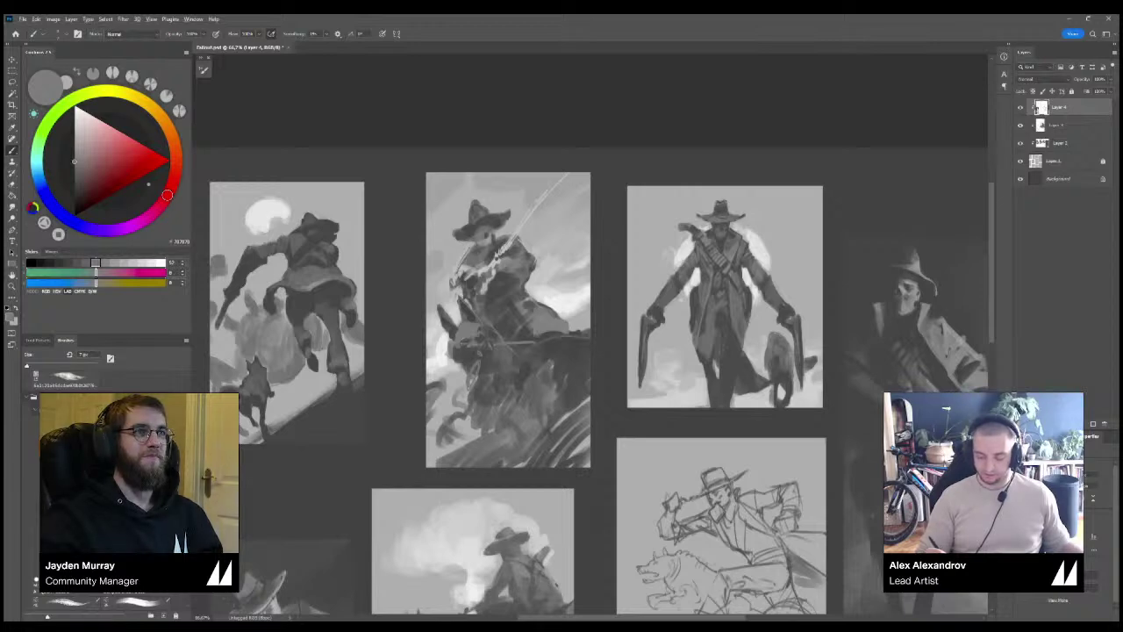
pyautogui.keyDown('alt'); pyautogui.click(549, 325); pyautogui.keyUp('alt')
# Paint dark eye sockets on the rider's face under the hat brim, giving it a skull-like look.
pyautogui.keyDown('alt'); pyautogui.click(485, 227); pyautogui.keyUp('alt')
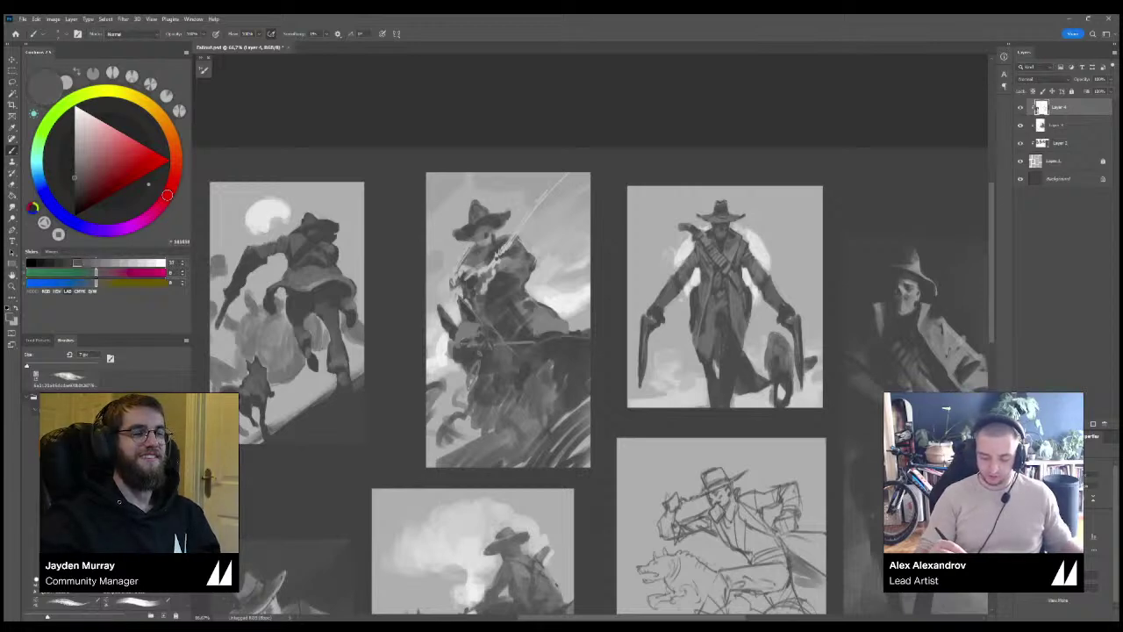
pyautogui.hotkey('ctrl', '+')
pyautogui.moveTo(429, 172); pyautogui.dragTo(530, 300)
pyautogui.keyDown('alt'); pyautogui.click(529, 300); pyautogui.keyUp('alt')
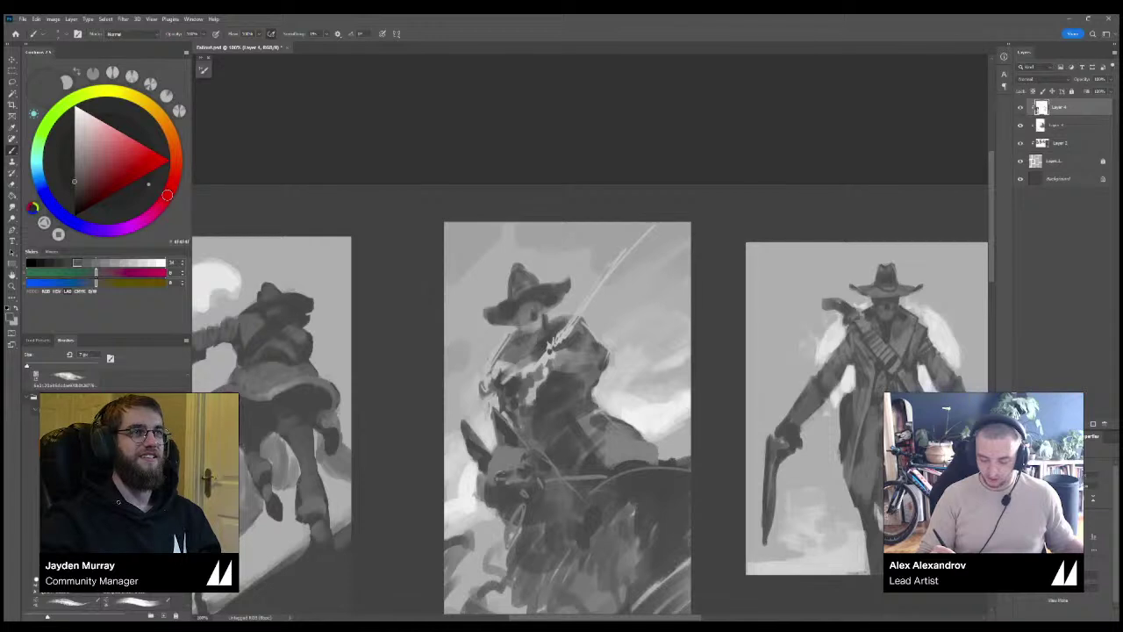
pyautogui.keyDown('alt'); pyautogui.click(526, 325); pyautogui.keyUp('alt')
pyautogui.keyDown('alt'); pyautogui.click(530, 303); pyautogui.keyUp('alt')
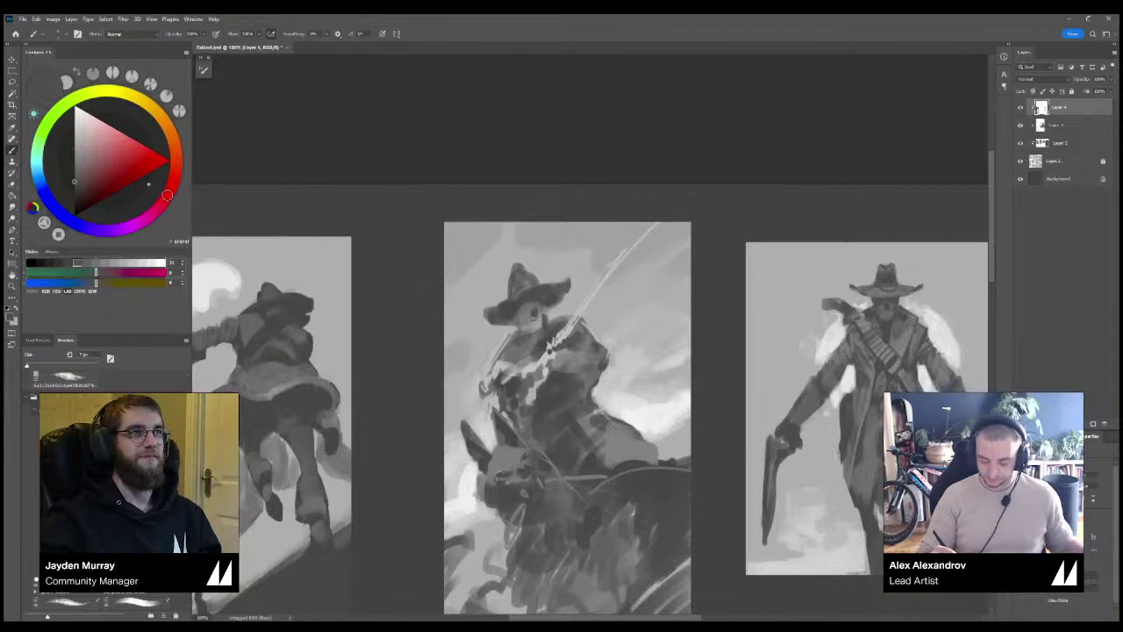
pyautogui.click(522, 319)
pyautogui.keyDown('alt'); pyautogui.click(527, 322); pyautogui.keyUp('alt')
pyautogui.keyDown('alt'); pyautogui.click(525, 296); pyautogui.keyUp('alt')
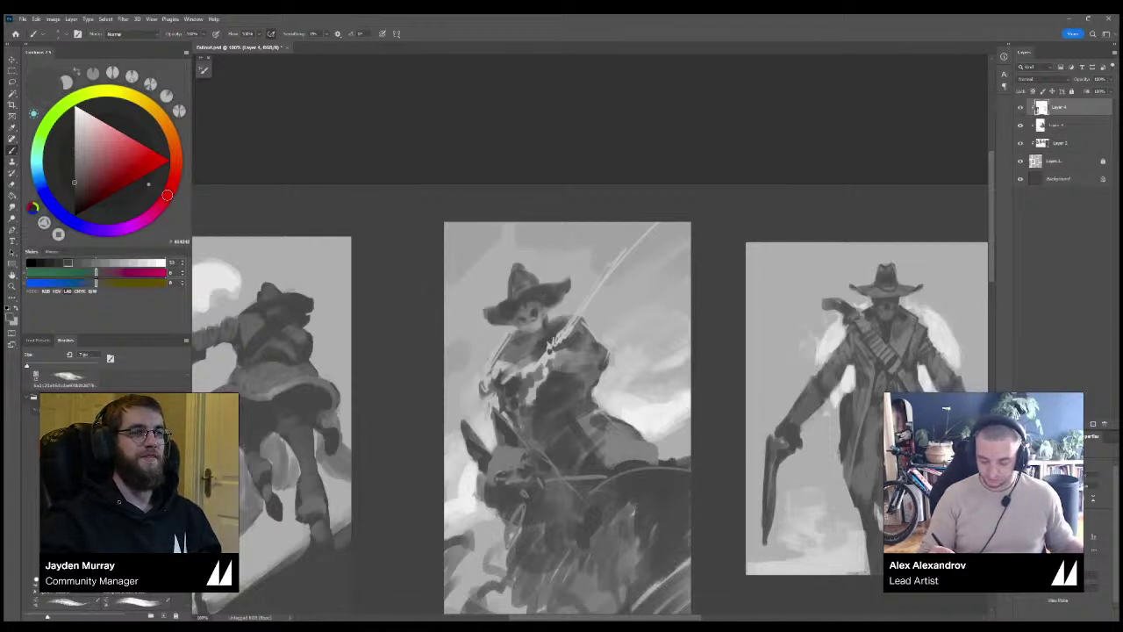
# Reshape the rider's dark collar, hat brim and crown with short dark grey strokes.
pyautogui.moveTo(548, 308); pyautogui.dragTo(558, 322)
pyautogui.moveTo(486, 322); pyautogui.dragTo(511, 326)
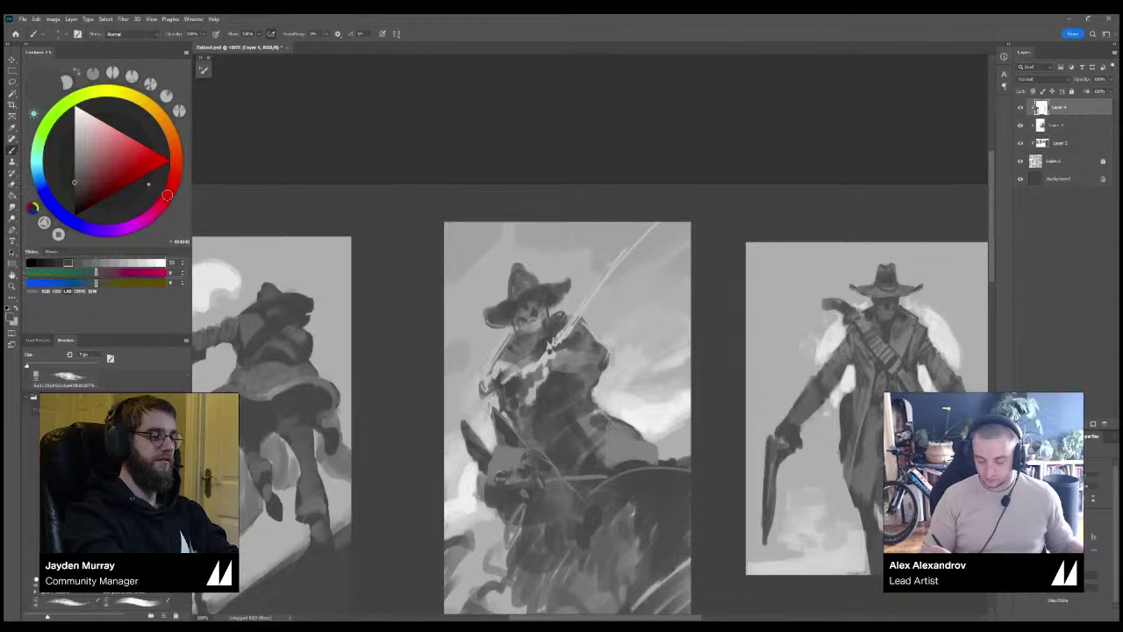
pyautogui.moveTo(525, 271); pyautogui.dragTo(534, 280)
pyautogui.keyDown('alt'); pyautogui.click(540, 267); pyautogui.keyUp('alt')
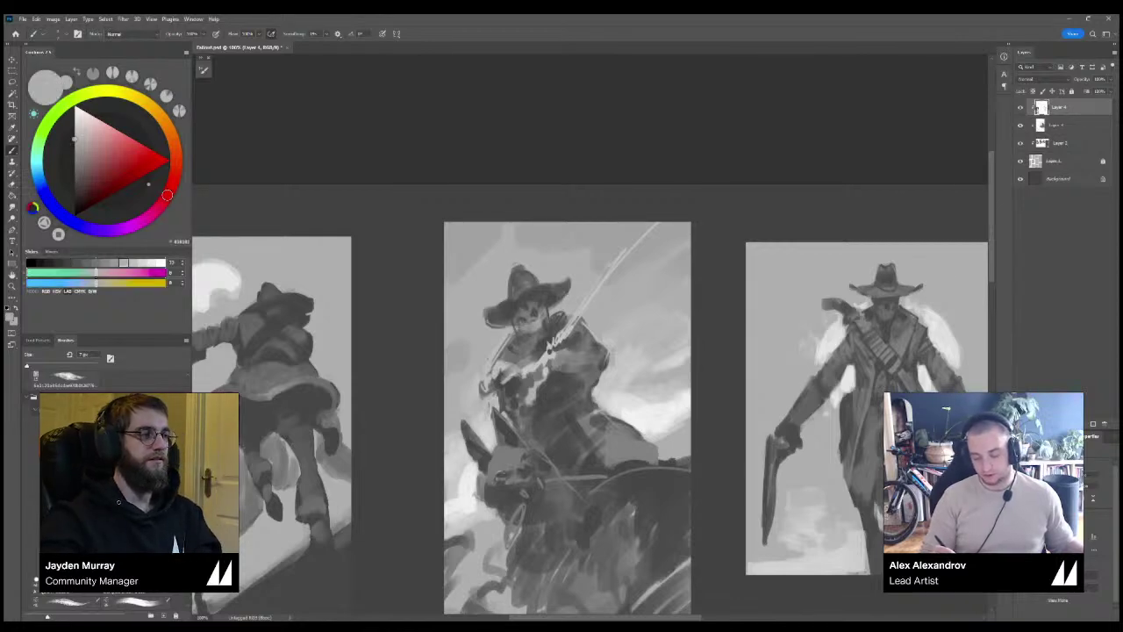
pyautogui.scroll(-6, 550, 345)
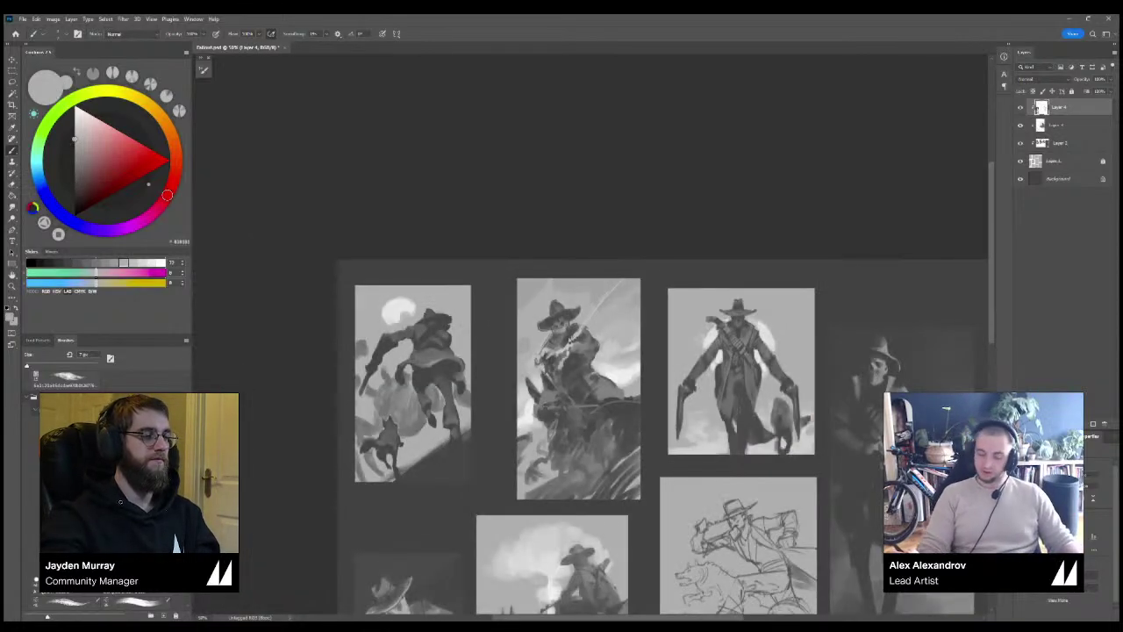
pyautogui.hotkey('ctrl', '+')
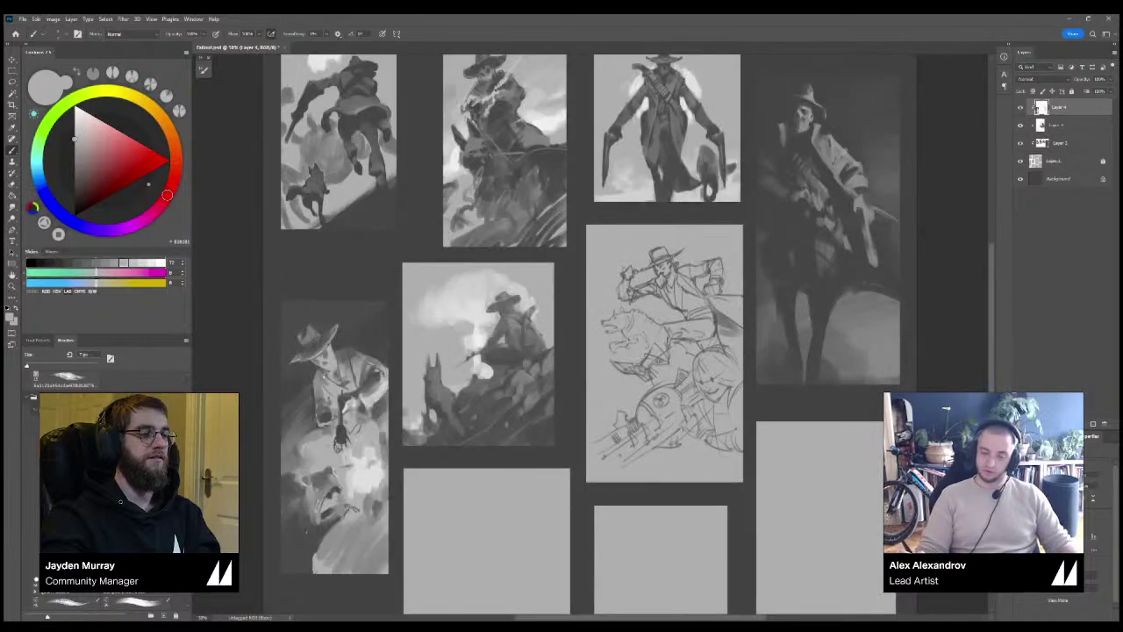
pyautogui.hotkey('ctrl', '+')
pyautogui.moveTo(614, 211); pyautogui.dragTo(564, 510)
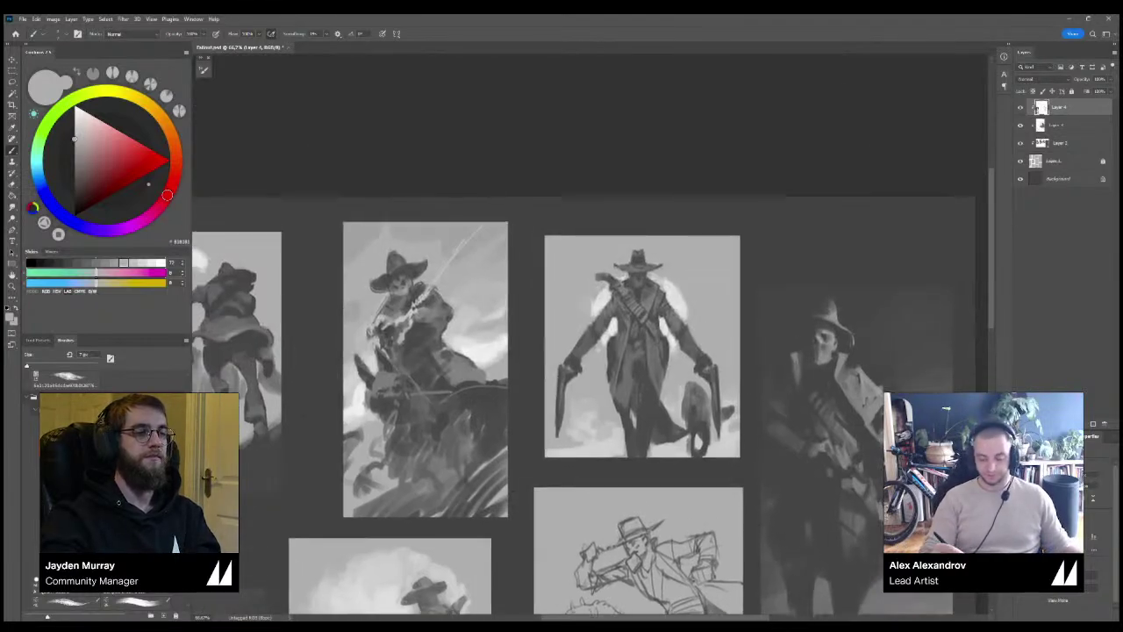
pyautogui.press('x')
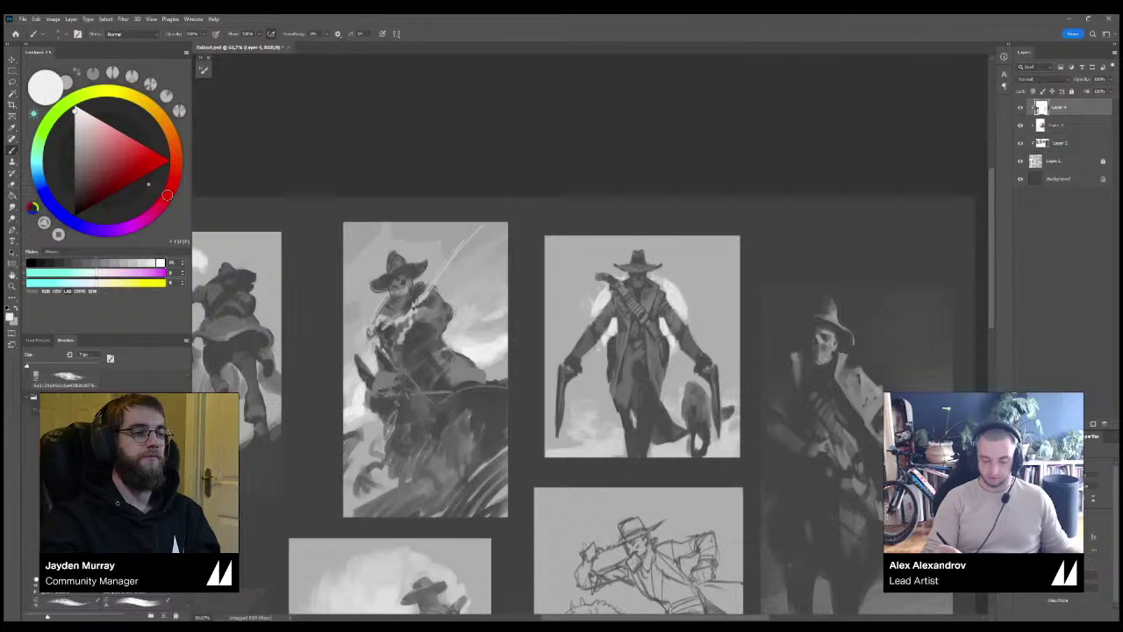
pyautogui.moveTo(474, 281)
pyautogui.mouseDown()
pyautogui.moveTo(470, 303)
pyautogui.moveTo(503, 278)
pyautogui.moveTo(476, 280)
pyautogui.moveTo(474, 313)
pyautogui.mouseUp()
pyautogui.hotkey('ctrl', 'z')
pyautogui.hotkey('ctrl', 'z')
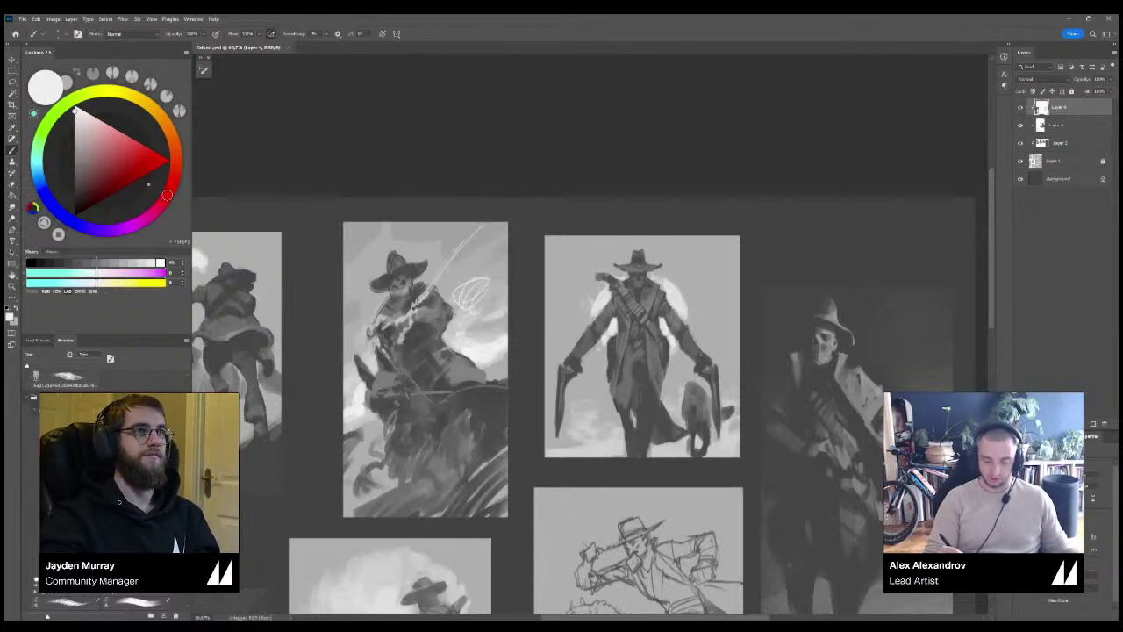
pyautogui.hotkey('ctrl', 'z')
# Clear the looping scribbles from the sky beside the mounted rider and touch up the cloud edge with sampled pale grey.
pyautogui.moveTo(486, 369)
pyautogui.mouseDown()
pyautogui.moveTo(508, 357)
pyautogui.moveTo(480, 356)
pyautogui.mouseUp()
pyautogui.keyDown('alt'); pyautogui.click(472, 331); pyautogui.keyUp('alt')
pyautogui.keyDown('alt'); pyautogui.click(486, 347); pyautogui.keyUp('alt')
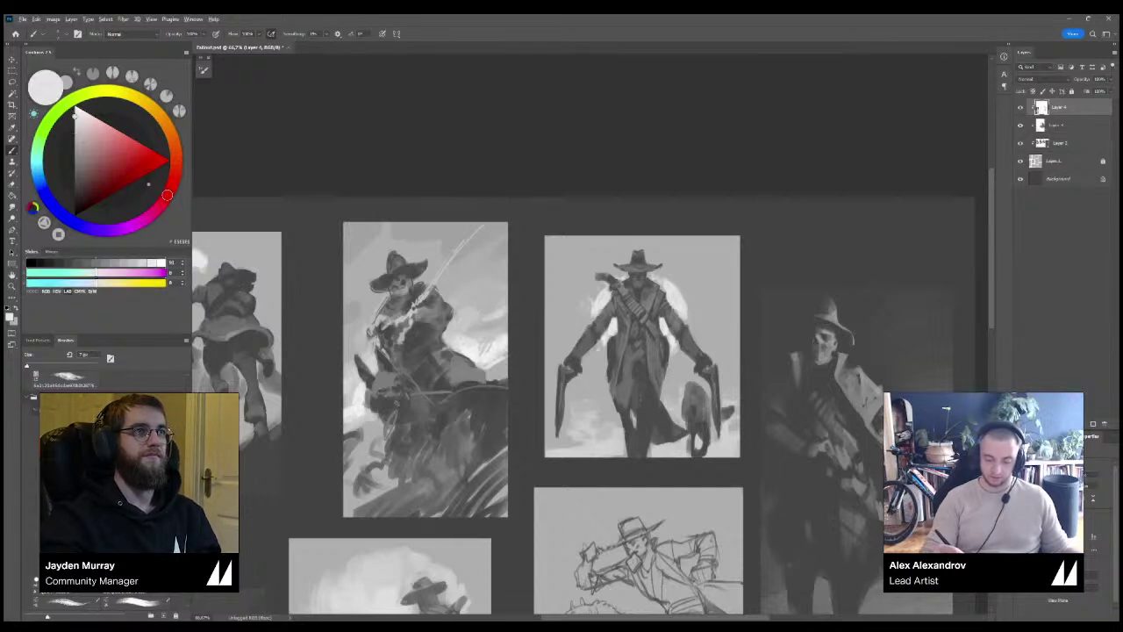
# Try a larger pale cloud mass in the sky behind the mounted rider's back.
pyautogui.moveTo(470, 302)
pyautogui.mouseDown()
pyautogui.moveTo(474, 319)
pyautogui.moveTo(498, 296)
pyautogui.moveTo(470, 291)
pyautogui.moveTo(502, 355)
pyautogui.moveTo(499, 375)
pyautogui.mouseUp()
pyautogui.hotkey('ctrl', '0')
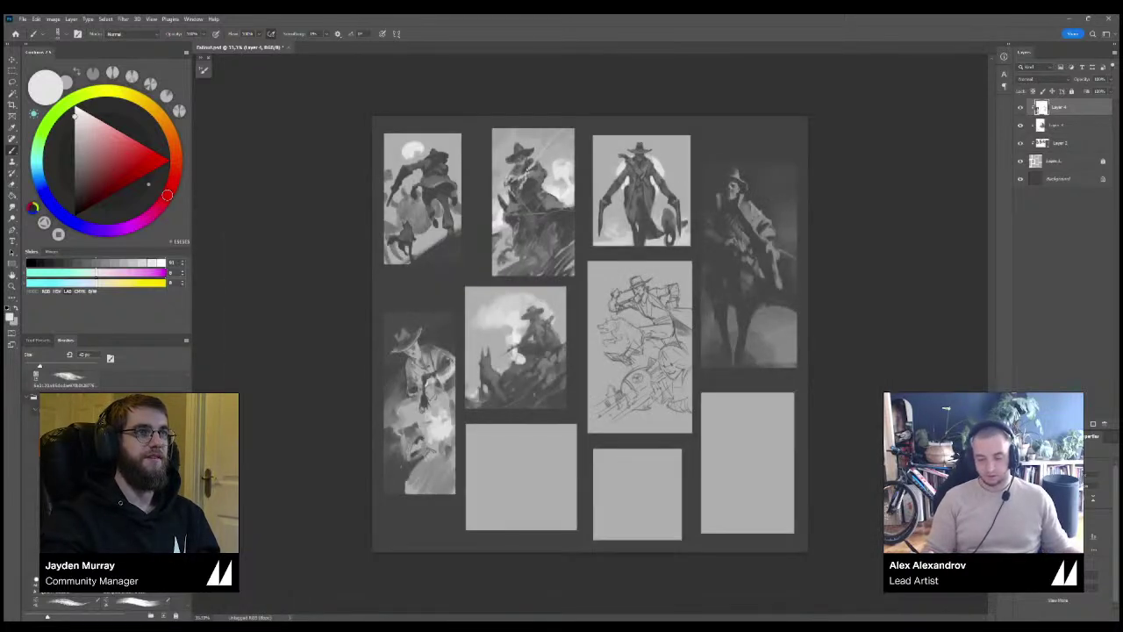
pyautogui.hotkey('ctrl', 'z')
pyautogui.hotkey('ctrl', 'z')
pyautogui.hotkey('ctrl', 'z')
# Paint a bright cloud behind the mounted rider's back, blending its edges with sampled sky and cloud greys.
pyautogui.moveTo(563, 172); pyautogui.dragTo(554, 179)
pyautogui.moveTo(556, 177); pyautogui.dragTo(570, 169)
pyautogui.moveTo(567, 180); pyautogui.dragTo(571, 197)
pyautogui.moveTo(571, 195)
pyautogui.mouseDown()
pyautogui.moveTo(570, 205)
pyautogui.moveTo(557, 193)
pyautogui.moveTo(567, 186)
pyautogui.moveTo(563, 405)
pyautogui.mouseUp()
pyautogui.keyDown('alt'); pyautogui.click(569, 198); pyautogui.keyUp('alt')
pyautogui.keyDown('alt'); pyautogui.click(551, 186); pyautogui.keyUp('alt')
pyautogui.keyDown('alt'); pyautogui.click(563, 183); pyautogui.keyUp('alt')
pyautogui.keyDown('alt'); pyautogui.click(554, 172); pyautogui.keyUp('alt')
pyautogui.hotkey('ctrl', '+')
# Examine the dark mounted rider against the neighbouring thumbnails, sampling tones from the standing gunman and around the rider's skull face.
pyautogui.keyDown('alt'); pyautogui.click(621, 338); pyautogui.keyUp('alt')
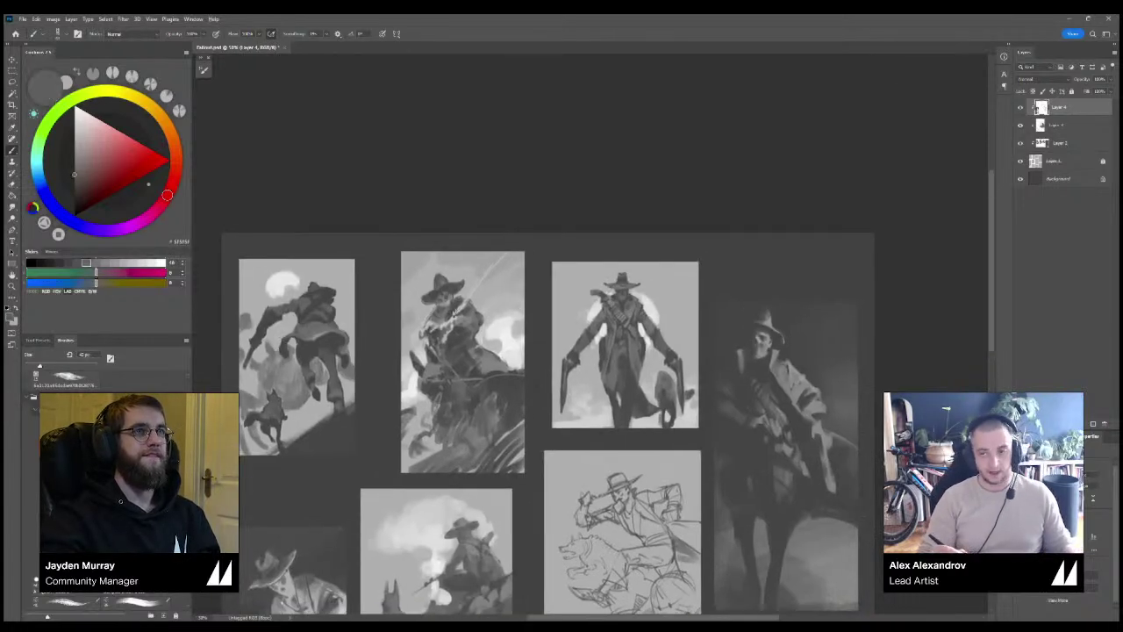
pyautogui.hotkey('ctrl', '-')
pyautogui.hotkey('ctrl', '+')
pyautogui.moveTo(623, 254); pyautogui.dragTo(511, 401)
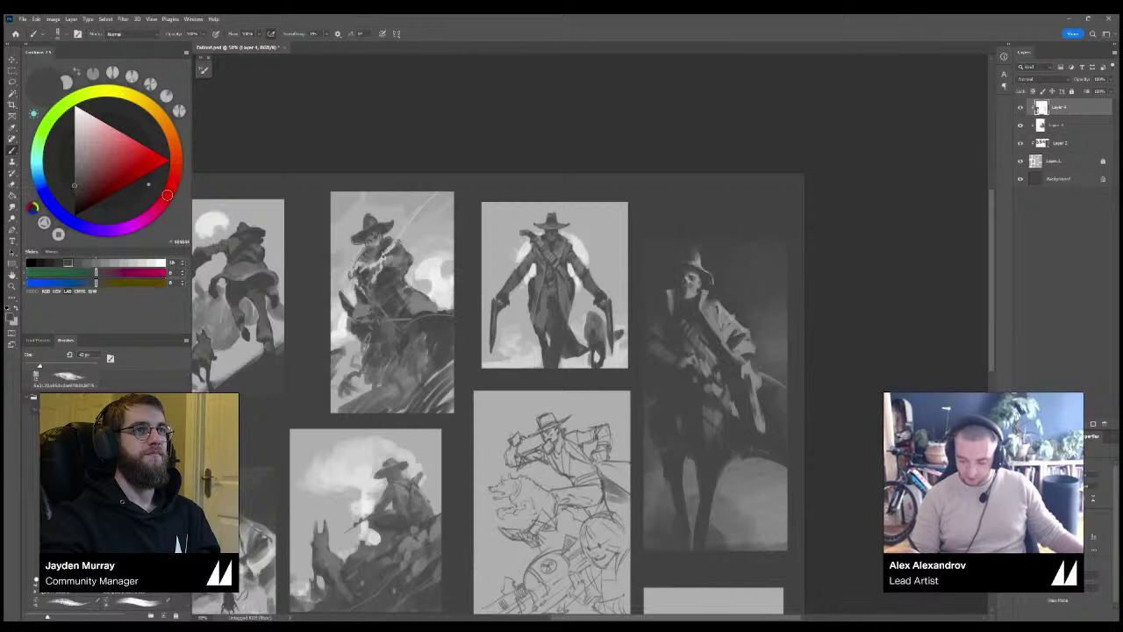
pyautogui.keyDown('alt'); pyautogui.click(692, 280); pyautogui.keyUp('alt')
pyautogui.moveTo(728, 254)
pyautogui.mouseDown()
pyautogui.moveTo(714, 253)
pyautogui.moveTo(721, 270)
pyautogui.moveTo(578, 308)
pyautogui.moveTo(312, 523)
pyautogui.moveTo(380, 423)
pyautogui.mouseUp()
pyautogui.hotkey('ctrl', '-')
pyautogui.hotkey('ctrl', '+')
pyautogui.hotkey('ctrl', '+')
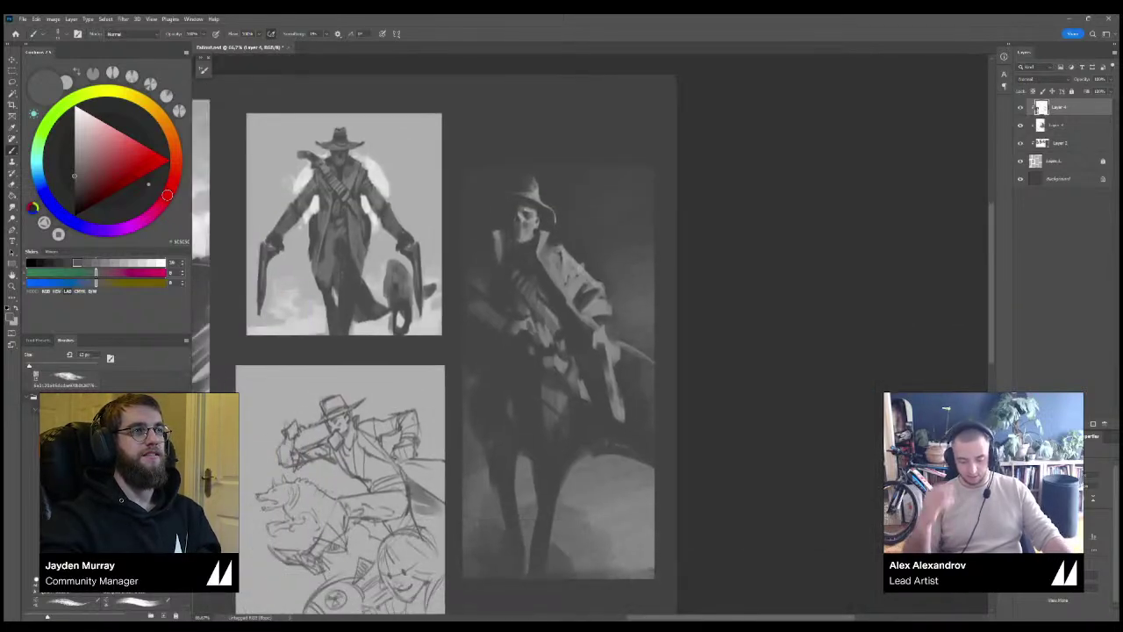
pyautogui.scroll(-2, 588, 334)
pyautogui.scroll(1, 585, 335)
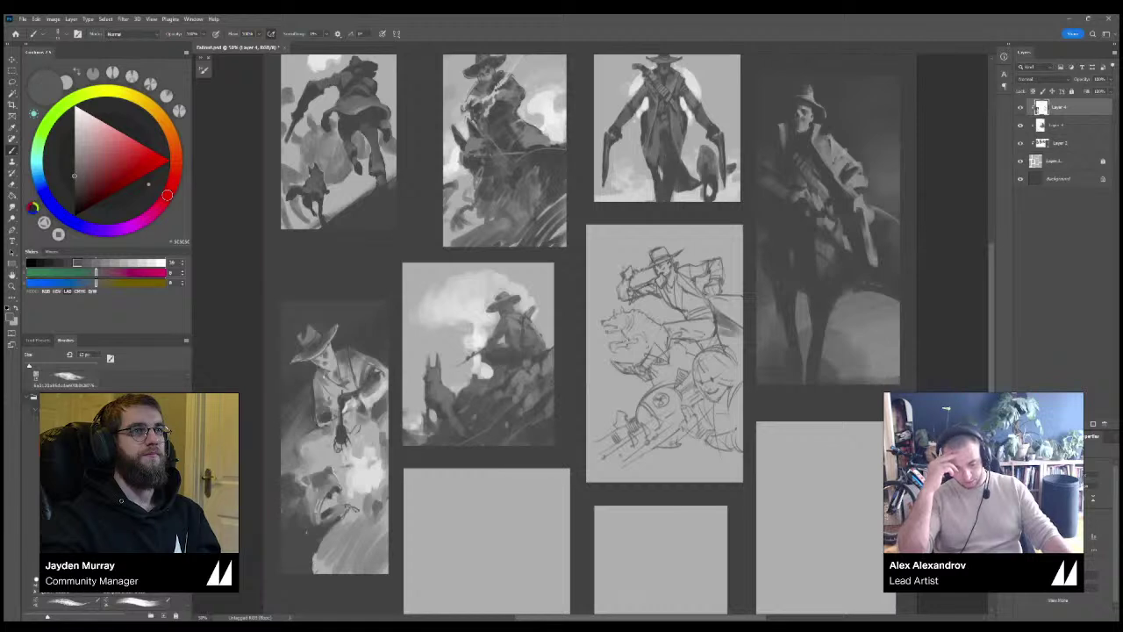
pyautogui.moveTo(748, 297); pyautogui.dragTo(723, 389)
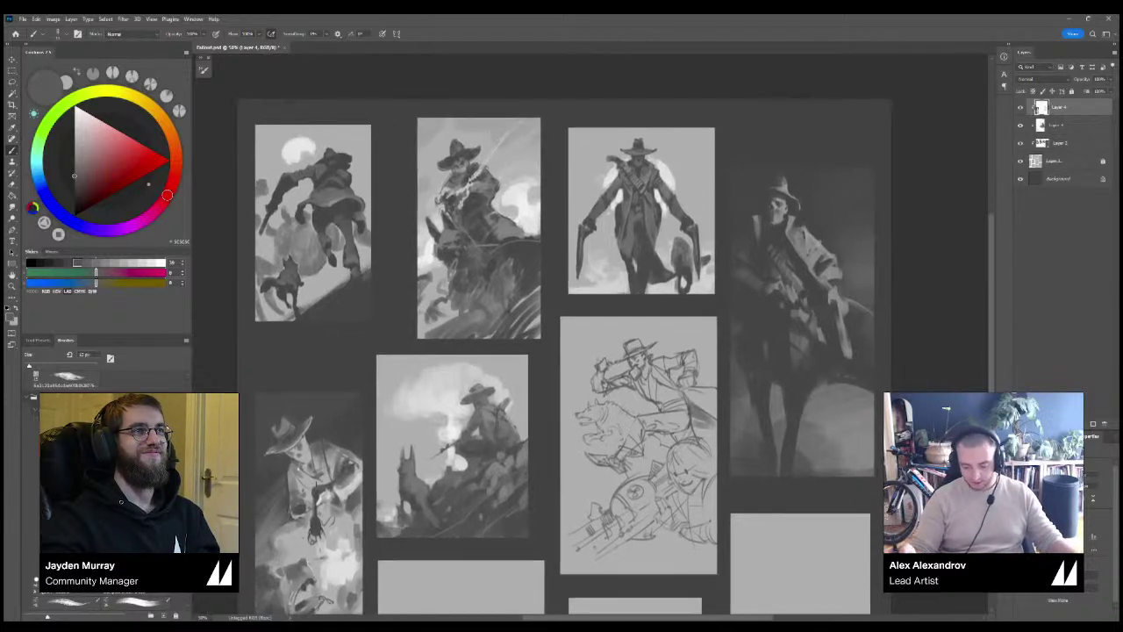
pyautogui.keyDown('alt'); pyautogui.click(799, 186); pyautogui.keyUp('alt')
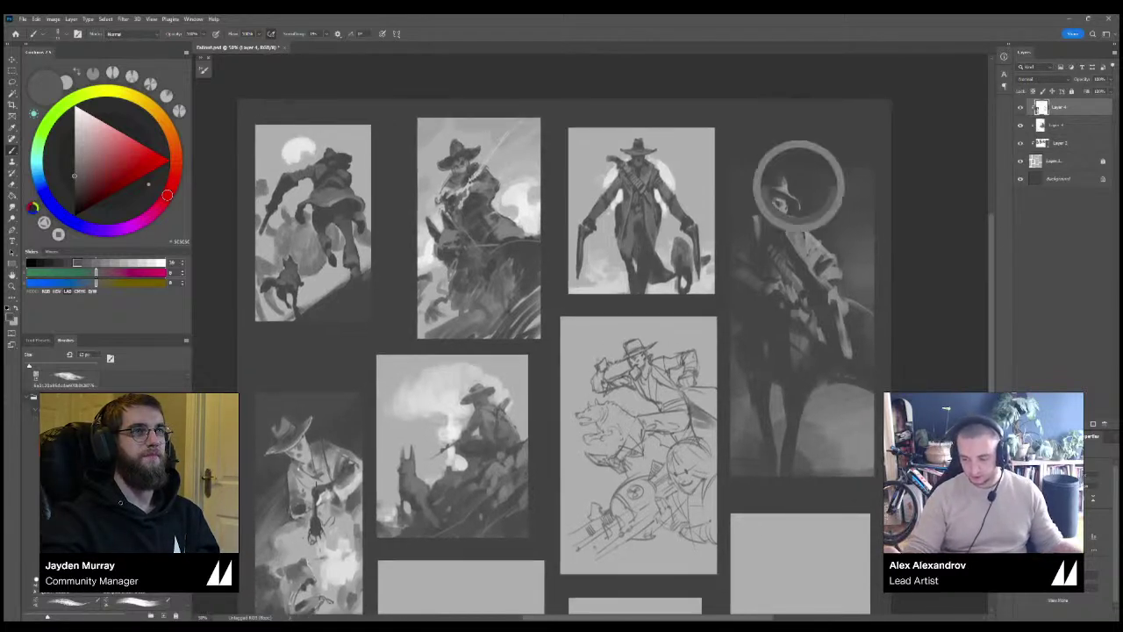
pyautogui.hotkey('ctrl', '=')
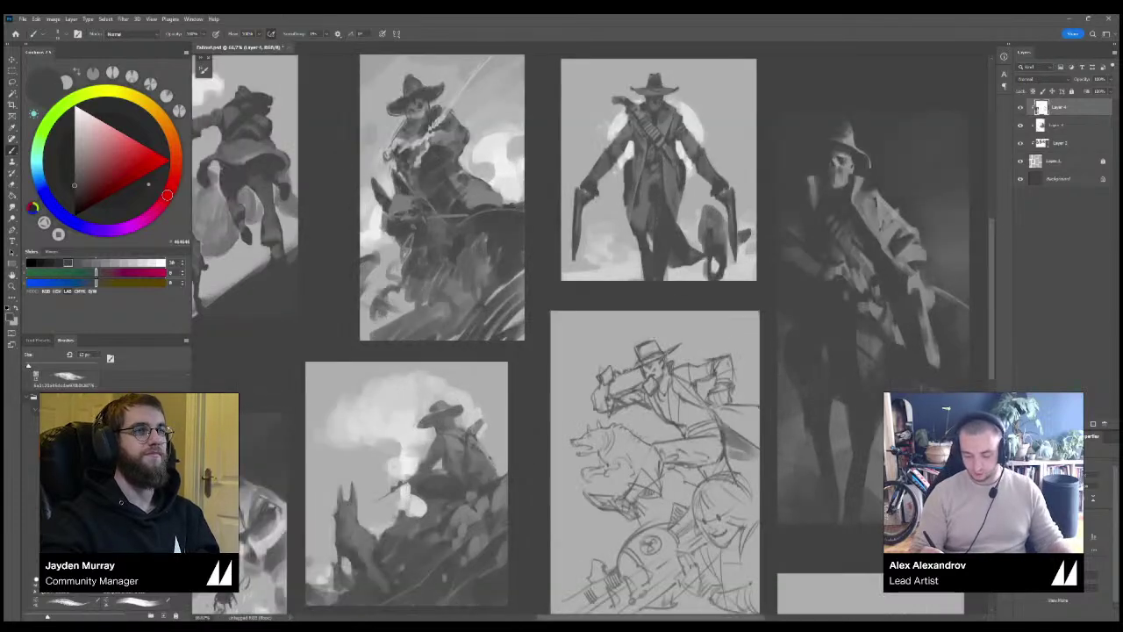
pyautogui.scroll(-1, 586, 340)
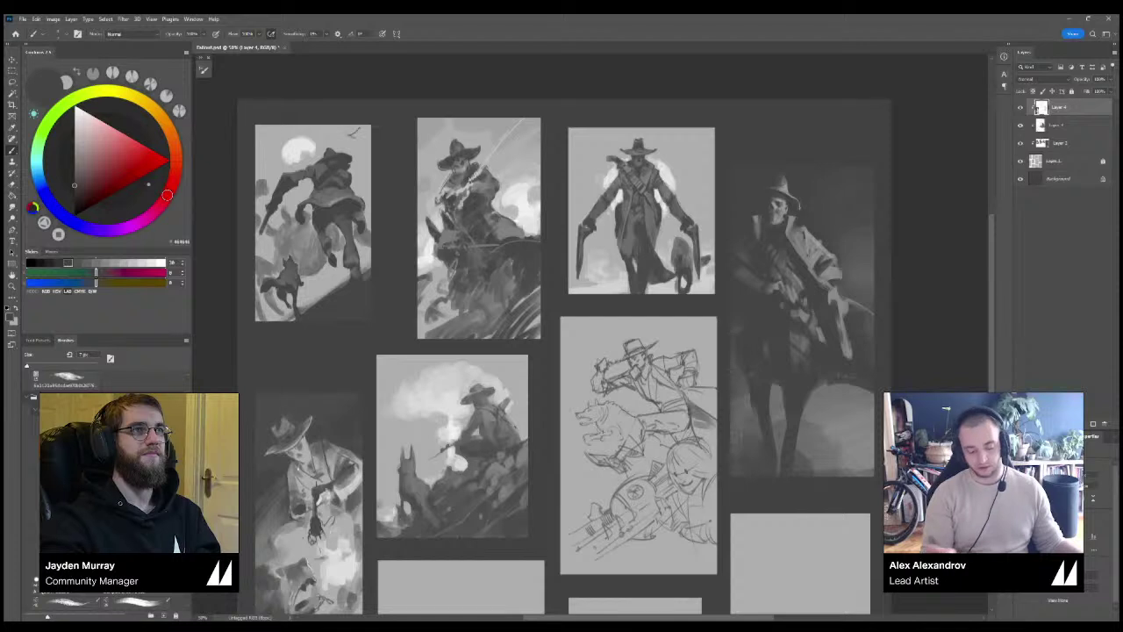
# Draw a thin pale speech bubble reading "Hi" beside the hatted figure in the tall, narrow thumbnail.
pyautogui.moveTo(491, 351); pyautogui.dragTo(621, 176)
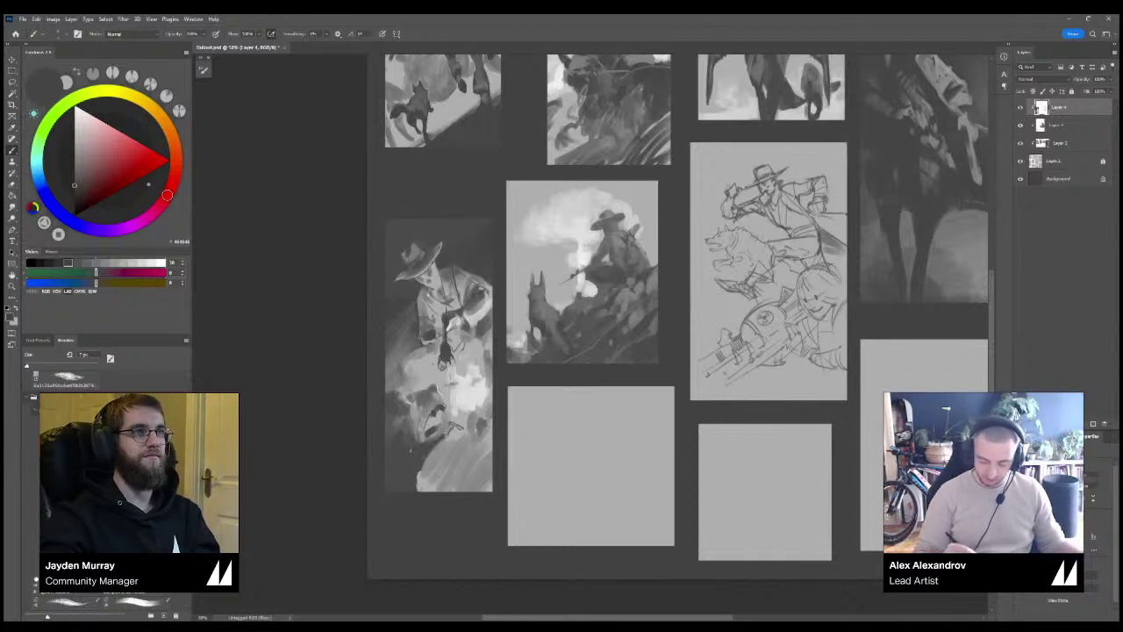
pyautogui.keyDown('alt'); pyautogui.click(436, 279); pyautogui.keyUp('alt')
pyautogui.moveTo(457, 251)
pyautogui.mouseDown()
pyautogui.moveTo(483, 246)
pyautogui.moveTo(450, 258)
pyautogui.moveTo(498, 263)
pyautogui.mouseUp()
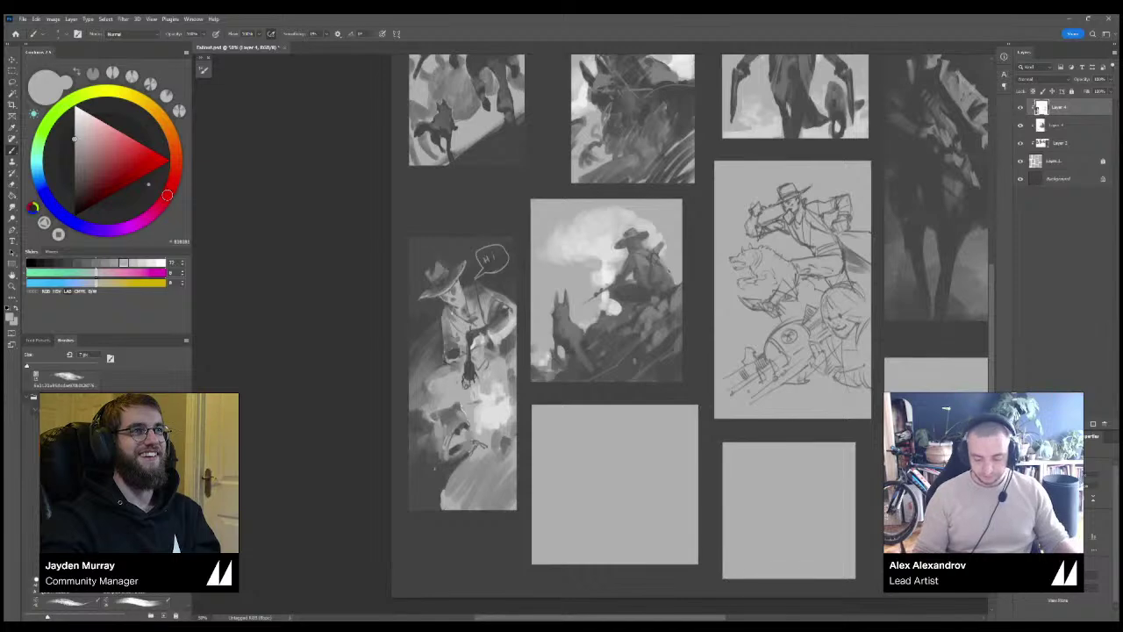
pyautogui.hotkey('ctrl', '-')
pyautogui.hotkey('ctrl', '-')
pyautogui.hotkey('ctrl', '+')
pyautogui.hotkey('ctrl', '+')
pyautogui.moveTo(737, 202); pyautogui.dragTo(613, 286)
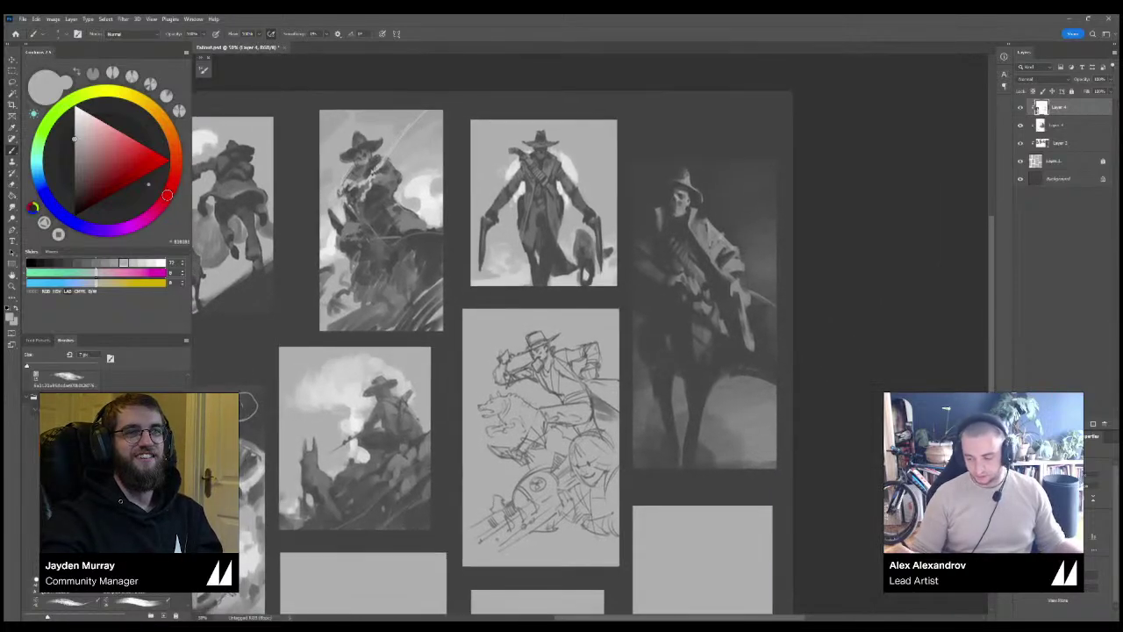
pyautogui.moveTo(738, 164)
pyautogui.mouseDown()
pyautogui.moveTo(746, 207)
pyautogui.moveTo(751, 160)
pyautogui.moveTo(761, 205)
pyautogui.moveTo(749, 170)
pyautogui.mouseUp()
pyautogui.hotkey('ctrl', 'z')
pyautogui.hotkey('ctrl', 'z')
pyautogui.hotkey('ctrl', 'z')
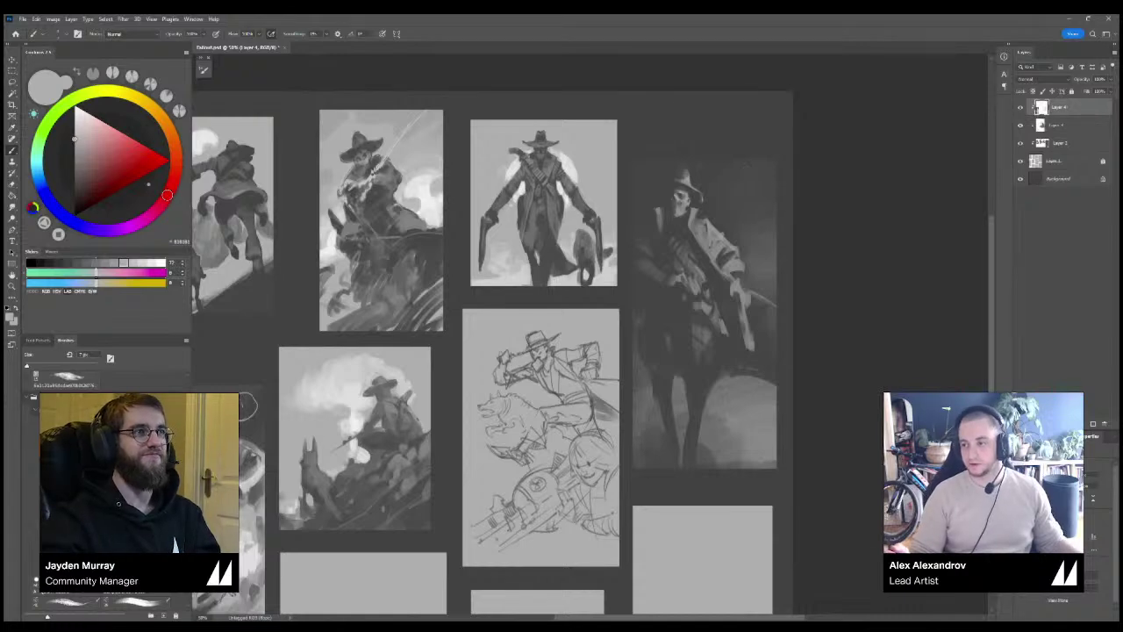
# Retouch the seated gunman's back against the cloud with a short stroke of sampled mid-grey.
pyautogui.hotkey('ctrl', '-')
pyautogui.hotkey('ctrl', '+')
pyautogui.hotkey('ctrl', '+')
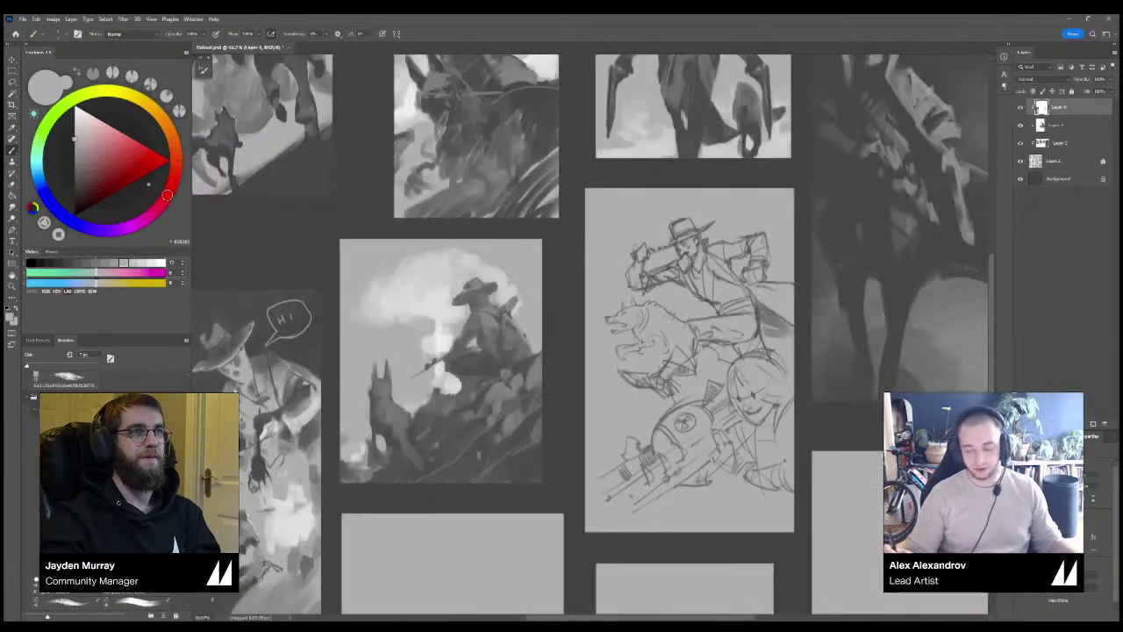
pyautogui.moveTo(746, 289); pyautogui.dragTo(772, 241)
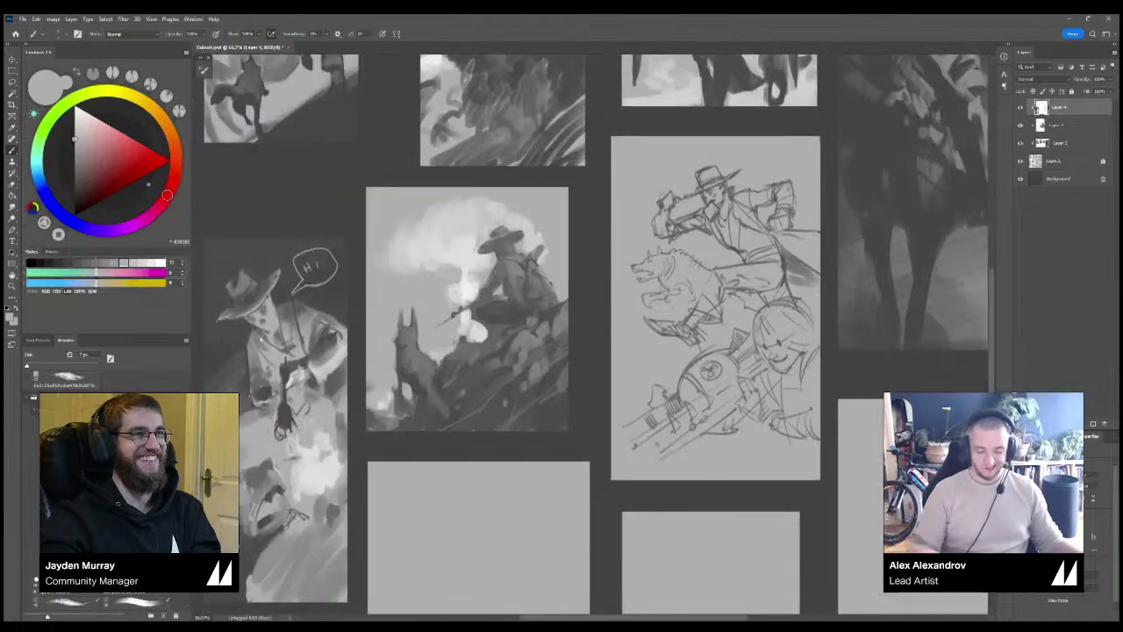
pyautogui.keyDown('alt'); pyautogui.click(467, 272); pyautogui.keyUp('alt')
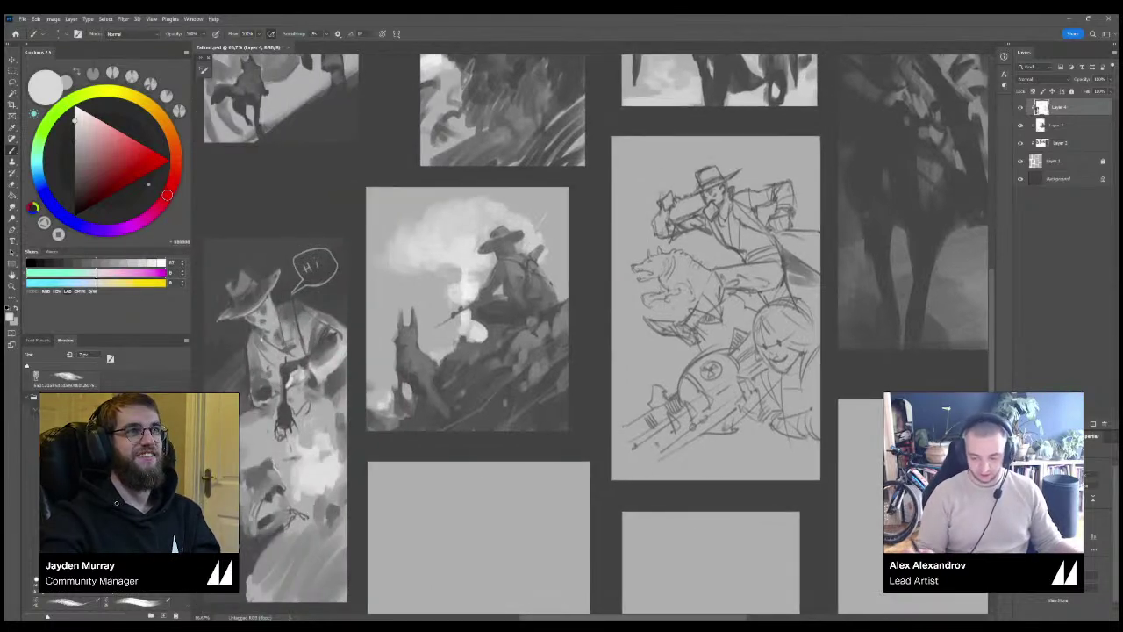
pyautogui.keyDown('alt'); pyautogui.click(499, 293); pyautogui.keyUp('alt')
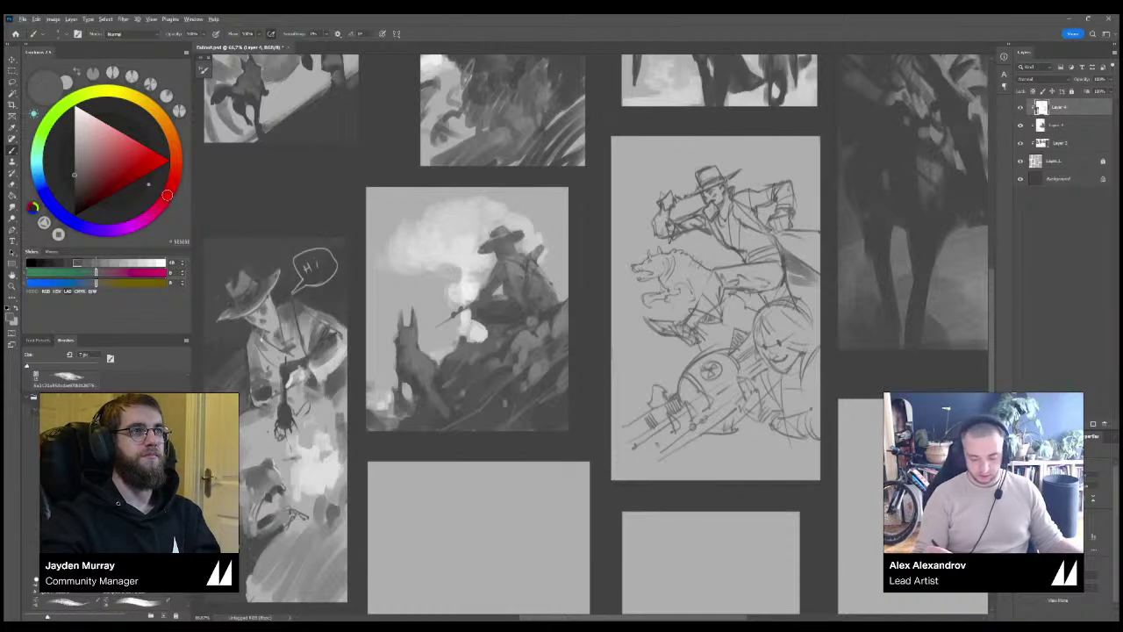
pyautogui.moveTo(522, 266); pyautogui.dragTo(541, 266)
pyautogui.moveTo(451, 260); pyautogui.dragTo(474, 295)
pyautogui.hotkey('ctrl', 'z')
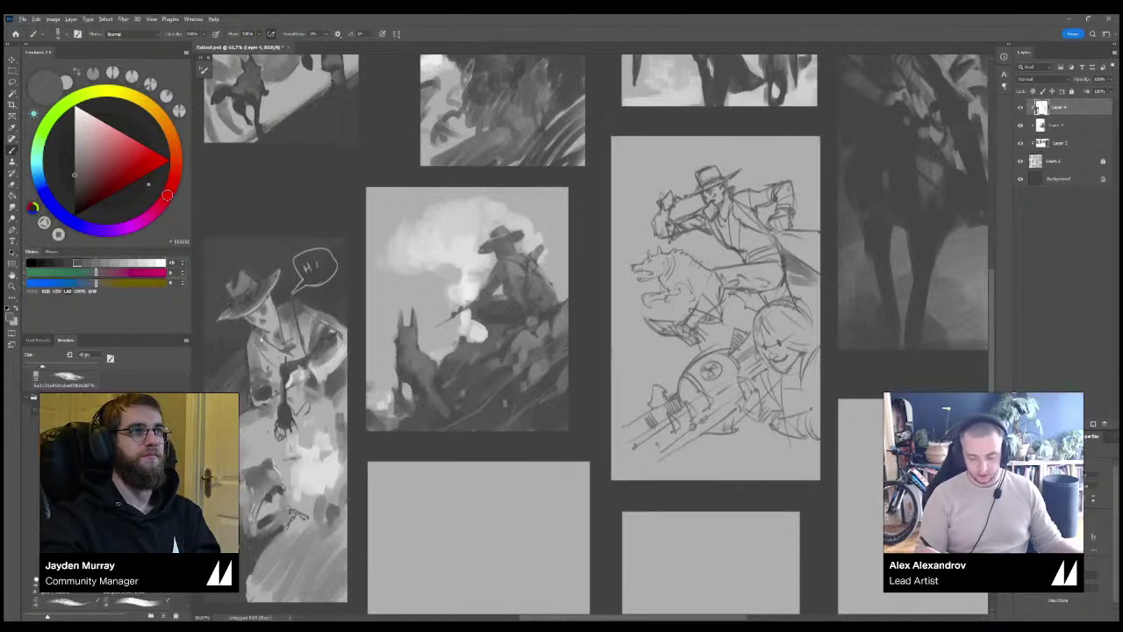
# Review how the seated gunman scene reads next to the other thumbnails on the sheet.
pyautogui.hotkey('ctrl', '-')
pyautogui.hotkey('ctrl', '-')
pyautogui.hotkey('ctrl', '+')
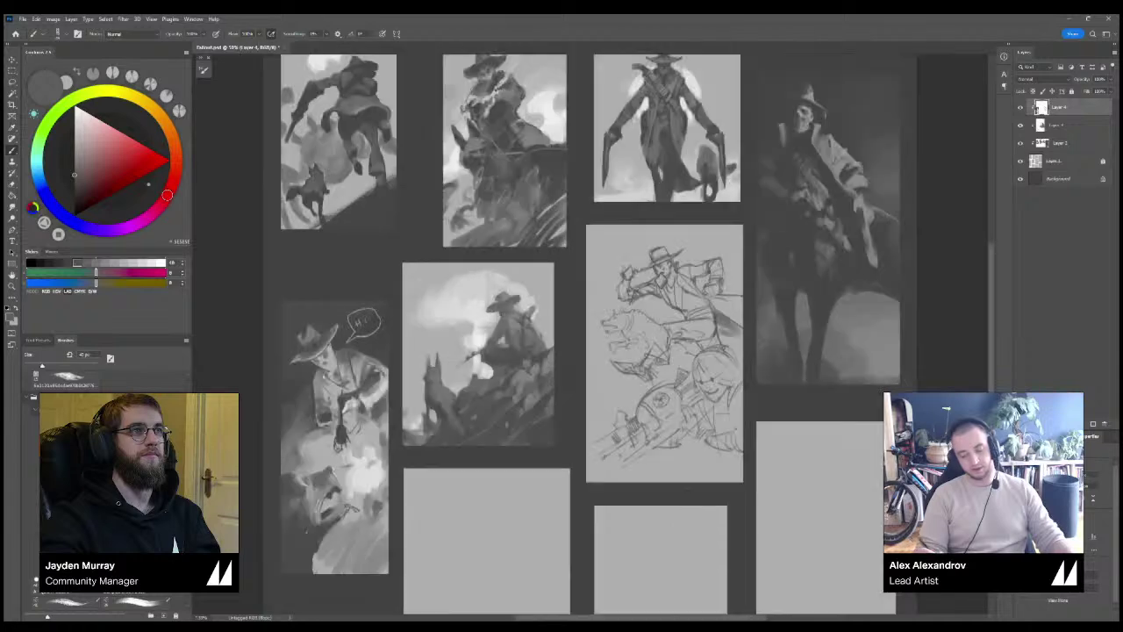
pyautogui.press('x')
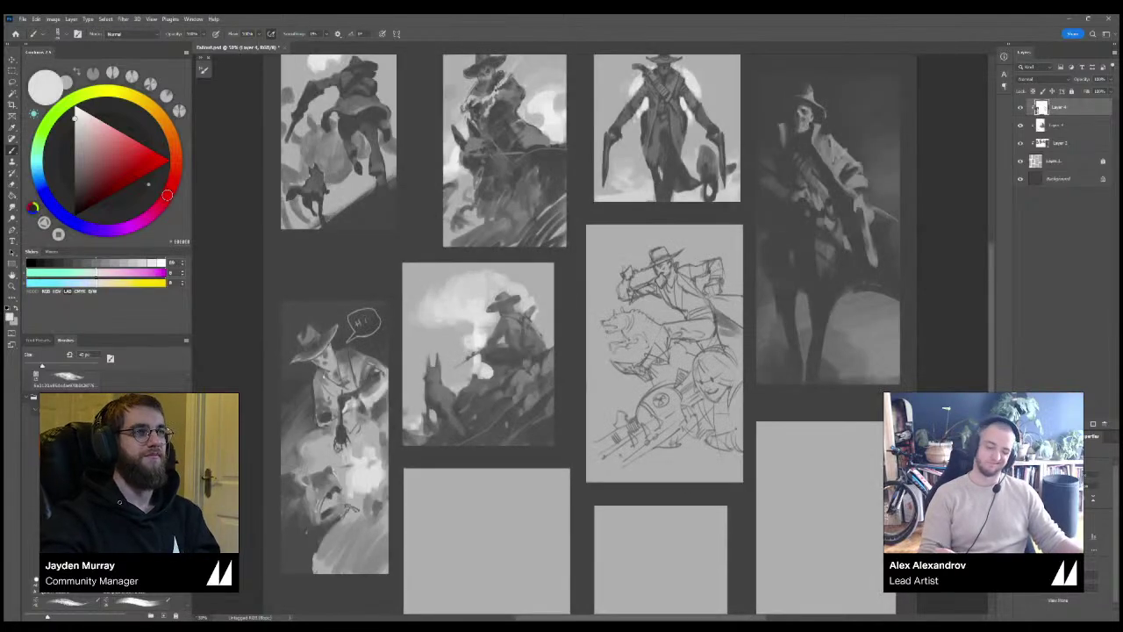
pyautogui.hotkey('ctrl', '-')
pyautogui.hotkey('ctrl', '-')
pyautogui.hotkey('ctrl', '+')
pyautogui.hotkey('ctrl', '+')
pyautogui.hotkey('ctrl', '+')
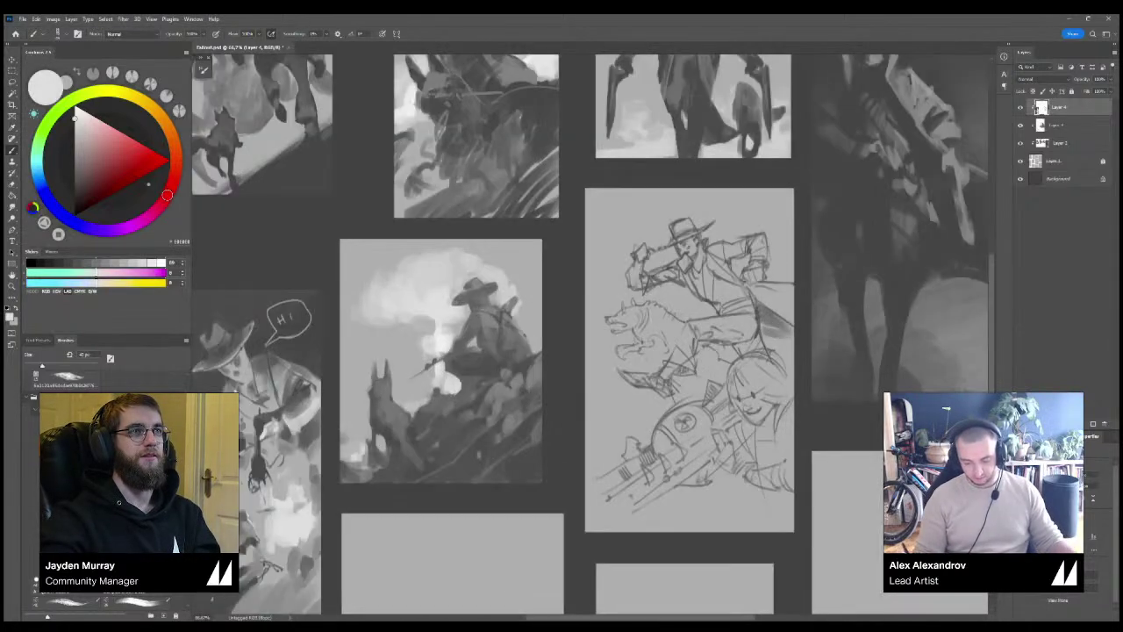
# Try painting out the sitting dog and the rocks around it with sampled sky grey.
pyautogui.keyDown('alt'); pyautogui.click(415, 390); pyautogui.keyUp('alt')
pyautogui.keyDown('alt'); pyautogui.click(415, 390); pyautogui.keyUp('alt')
pyautogui.moveTo(386, 368)
pyautogui.mouseDown()
pyautogui.moveTo(384, 449)
pyautogui.moveTo(444, 407)
pyautogui.moveTo(364, 467)
pyautogui.moveTo(379, 476)
pyautogui.moveTo(350, 455)
pyautogui.moveTo(375, 379)
pyautogui.mouseUp()
pyautogui.moveTo(342, 459); pyautogui.dragTo(343, 482)
pyautogui.keyDown('alt'); pyautogui.click(382, 317); pyautogui.keyUp('alt')
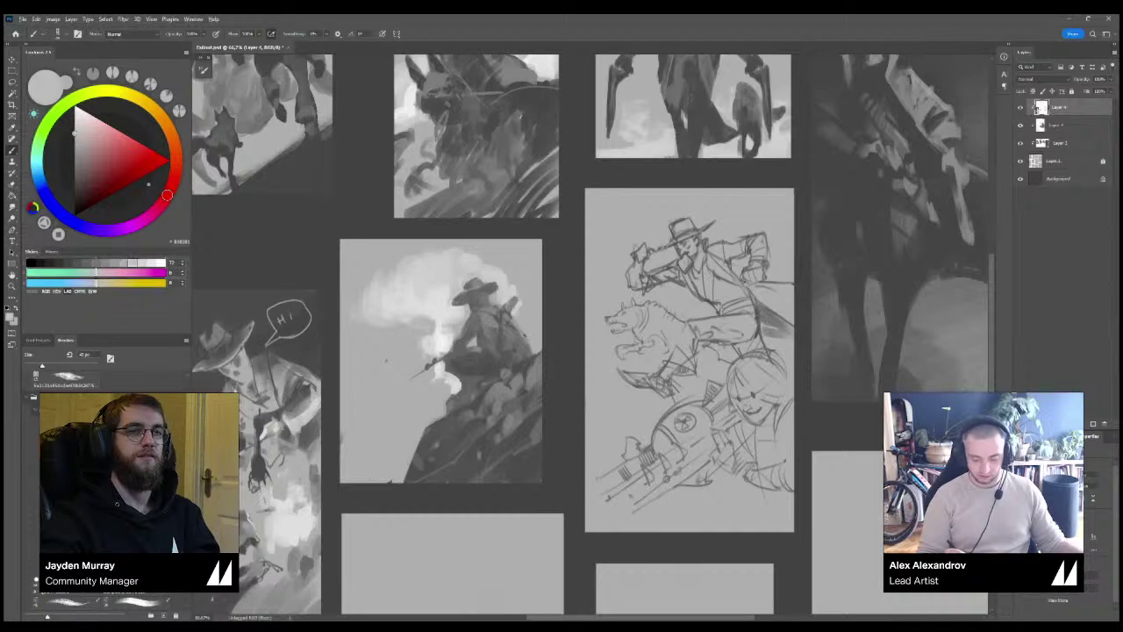
pyautogui.moveTo(412, 285)
pyautogui.mouseDown()
pyautogui.moveTo(377, 307)
pyautogui.moveTo(400, 306)
pyautogui.mouseUp()
pyautogui.hotkey('ctrl', 'z')
pyautogui.hotkey('ctrl', 'z')
pyautogui.hotkey('ctrl', 'z')
pyautogui.hotkey('ctrl', 'z')
# Try broad strokes in a sampled pale cloud tone across the seated gunman's sky and hillside.
pyautogui.keyDown('alt'); pyautogui.click(405, 282); pyautogui.keyUp('alt')
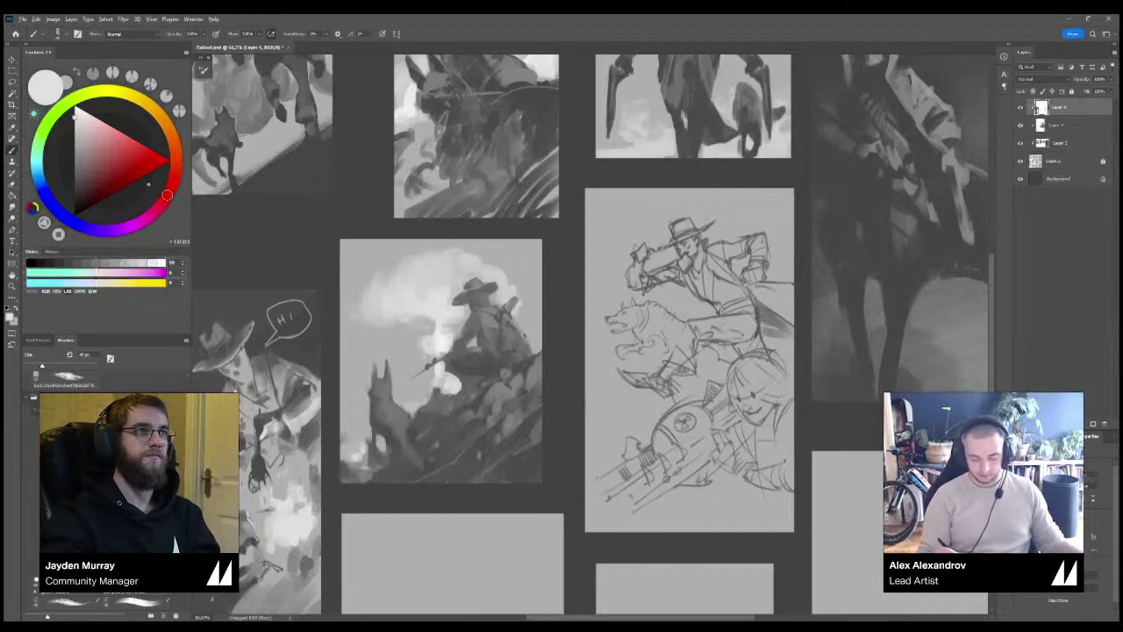
pyautogui.hotkey('ctrl', '-')
pyautogui.hotkey('ctrl', '-')
pyautogui.hotkey('ctrl', '+')
pyautogui.hotkey('ctrl', '+')
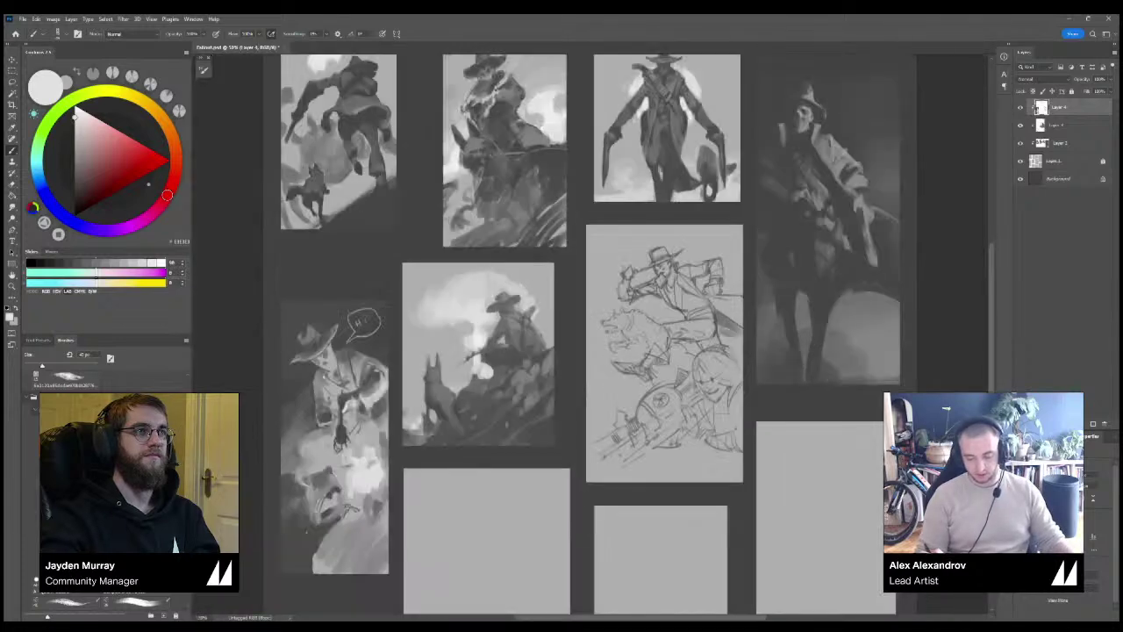
pyautogui.moveTo(367, 277); pyautogui.dragTo(354, 244)
pyautogui.moveTo(385, 255); pyautogui.dragTo(409, 244)
pyautogui.moveTo(417, 244)
pyautogui.mouseDown()
pyautogui.moveTo(393, 255)
pyautogui.moveTo(447, 243)
pyautogui.moveTo(507, 295)
pyautogui.moveTo(383, 383)
pyautogui.mouseUp()
pyautogui.moveTo(540, 337)
pyautogui.mouseDown()
pyautogui.moveTo(430, 384)
pyautogui.moveTo(353, 438)
pyautogui.mouseUp()
pyautogui.moveTo(489, 312)
pyautogui.mouseDown()
pyautogui.moveTo(386, 403)
pyautogui.moveTo(505, 313)
pyautogui.moveTo(474, 314)
pyautogui.moveTo(503, 308)
pyautogui.mouseUp()
pyautogui.hotkey('ctrl', 'z')
pyautogui.hotkey('ctrl', 'z')
pyautogui.hotkey('ctrl', 'z')
pyautogui.hotkey('ctrl', 'z')
pyautogui.hotkey('ctrl', 'z')
pyautogui.hotkey('ctrl', 'z')
pyautogui.hotkey('ctrl', 'z')
pyautogui.hotkey('ctrl', 'z')
pyautogui.hotkey('ctrl', 'z')
pyautogui.hotkey('ctrl', 'z')
# Reshape the seated gunman's head and hat with short strokes of sampled dark grey.
pyautogui.keyDown('alt'); pyautogui.click(484, 323); pyautogui.keyUp('alt')
pyautogui.moveTo(479, 311)
pyautogui.mouseDown()
pyautogui.moveTo(497, 300)
pyautogui.moveTo(474, 312)
pyautogui.mouseUp()
pyautogui.moveTo(472, 292)
pyautogui.mouseDown()
pyautogui.moveTo(482, 281)
pyautogui.moveTo(466, 292)
pyautogui.mouseUp()
# Try darkening the upper sky of the seated gunman scene with broad diagonal dark grey strokes.
pyautogui.moveTo(467, 239); pyautogui.dragTo(493, 265)
pyautogui.moveTo(490, 260)
pyautogui.mouseDown()
pyautogui.moveTo(354, 297)
pyautogui.moveTo(427, 241)
pyautogui.mouseUp()
pyautogui.moveTo(417, 244)
pyautogui.mouseDown()
pyautogui.moveTo(346, 275)
pyautogui.moveTo(344, 300)
pyautogui.mouseUp()
pyautogui.moveTo(407, 248); pyautogui.dragTo(345, 321)
pyautogui.moveTo(448, 247); pyautogui.dragTo(361, 314)
pyautogui.moveTo(470, 248); pyautogui.dragTo(376, 309)
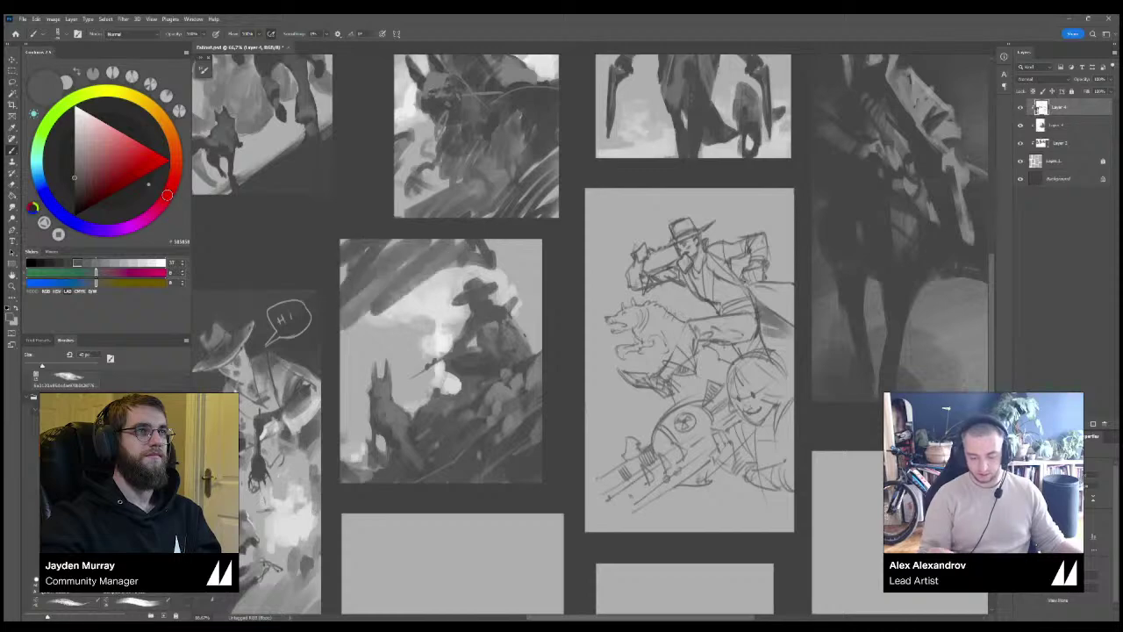
pyautogui.hotkey('ctrl', 'z')
pyautogui.hotkey('ctrl', 'z')
pyautogui.hotkey('ctrl', 'z')
pyautogui.hotkey('ctrl', 'z')
# Compare the seated gunman scene with the full sheet of thumbnails to judge its readability.
pyautogui.hotkey('ctrl', '-')
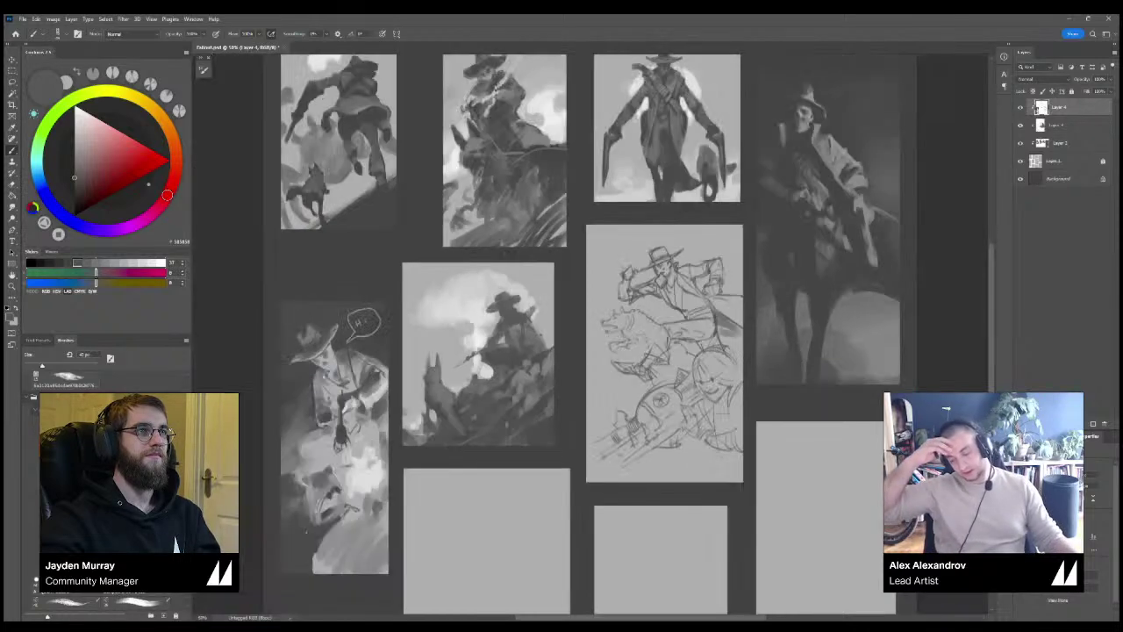
pyautogui.hotkey('ctrl', '+')
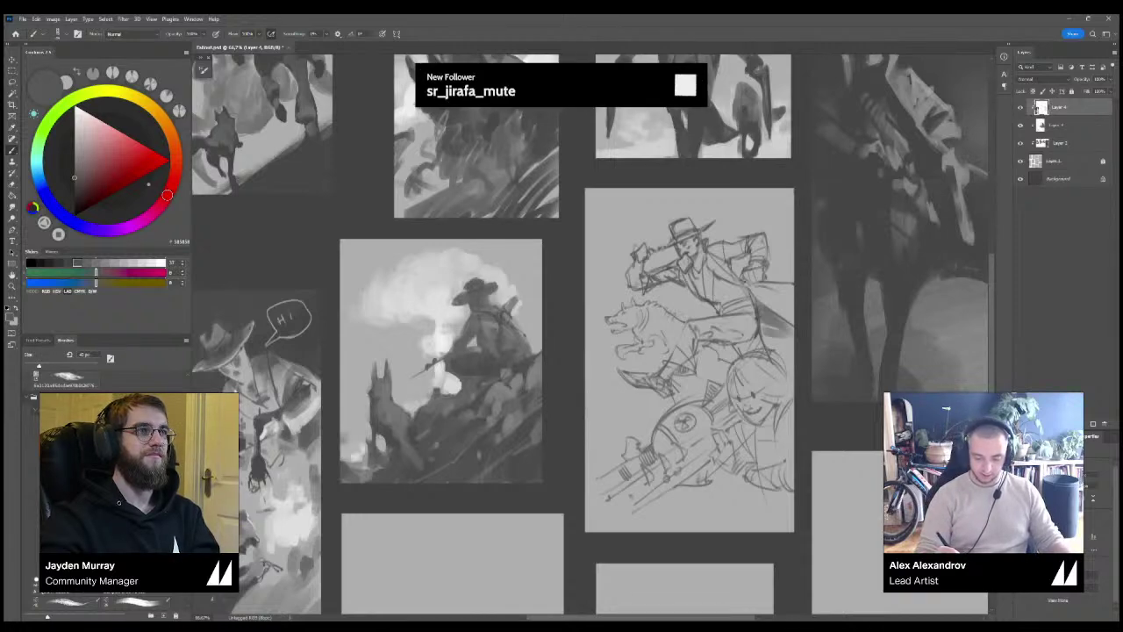
pyautogui.hotkey('ctrl', '-')
pyautogui.hotkey('ctrl', '+')
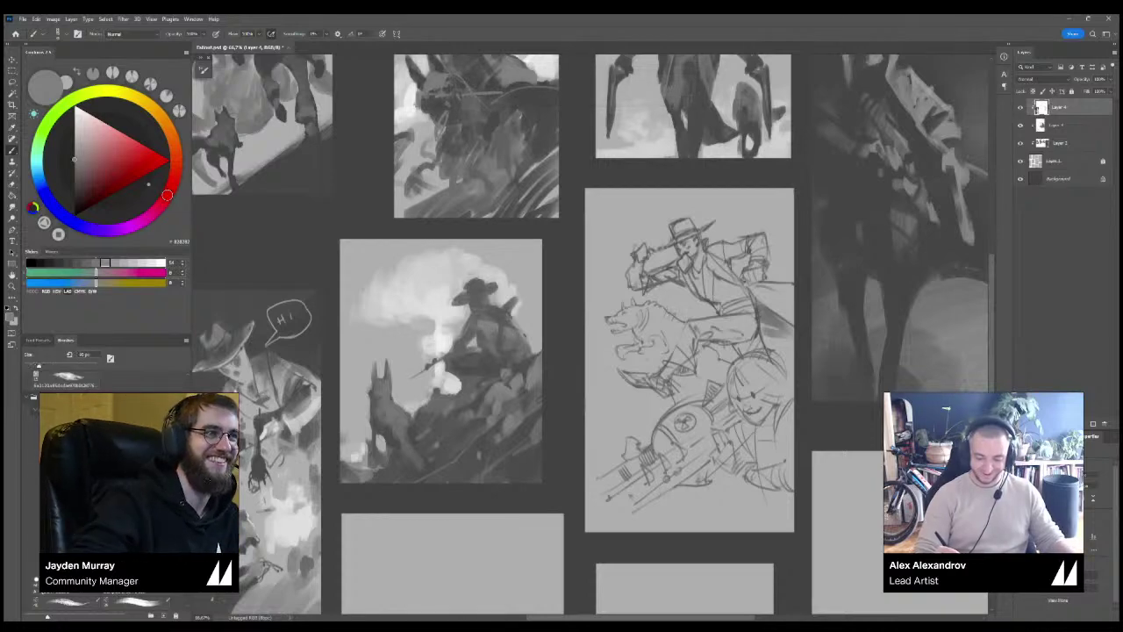
pyautogui.hotkey('ctrl', '-')
pyautogui.hotkey('ctrl', '-')
pyautogui.hotkey('ctrl', '-')
pyautogui.hotkey('ctrl', '+')
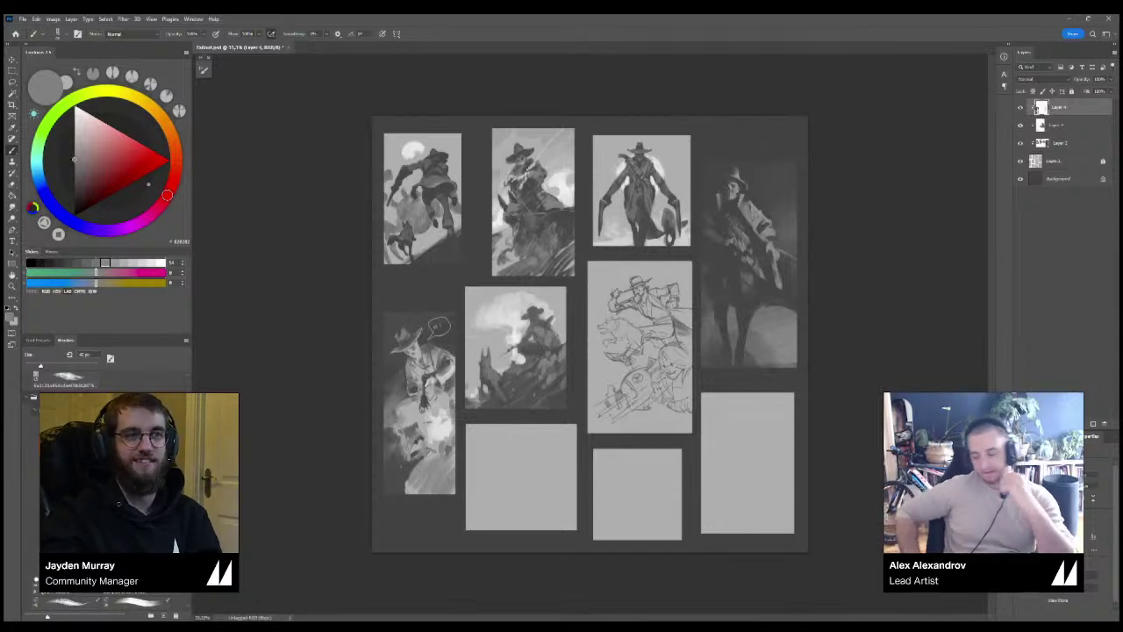
pyautogui.hotkey('ctrl', '+')
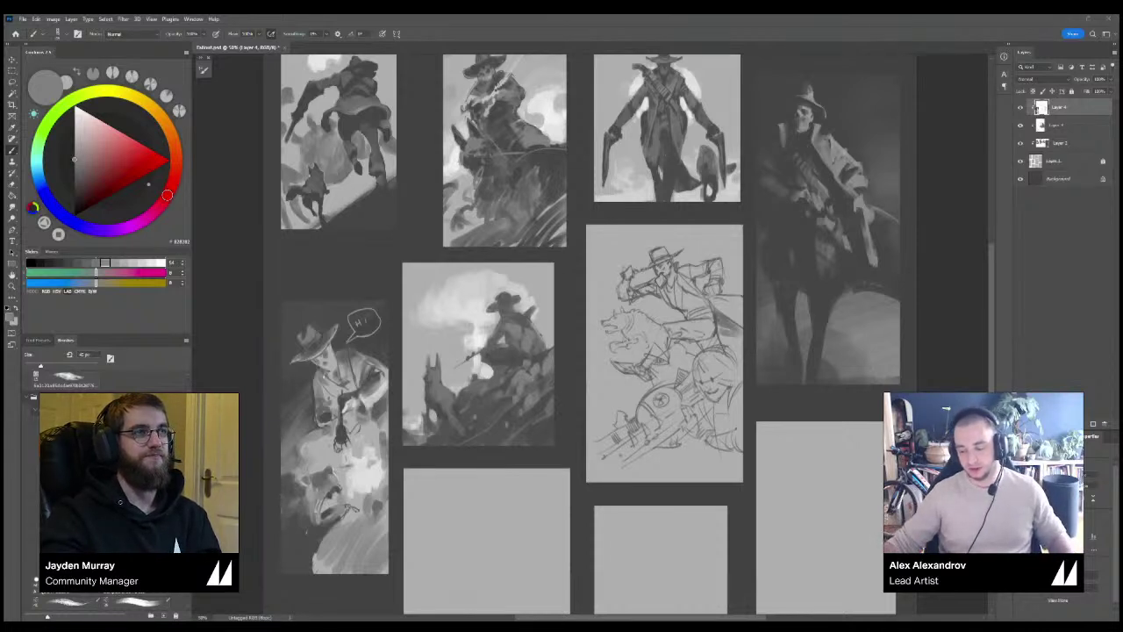
pyautogui.hotkey('ctrl', '-')
pyautogui.hotkey('ctrl', '-')
pyautogui.hotkey('ctrl', '+')
pyautogui.hotkey('ctrl', '+')
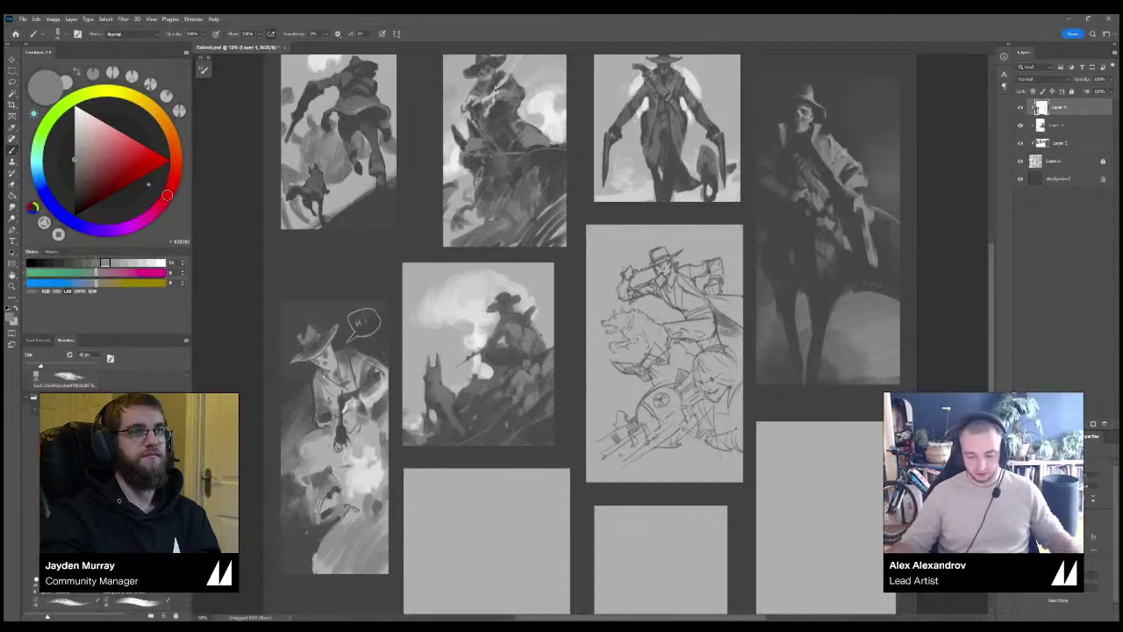
# Sample the light background grey beside the standing two-gun figure and check the values across the whole sheet.
pyautogui.moveTo(570, 290); pyautogui.dragTo(541, 339)
pyautogui.keyDown('alt'); pyautogui.click(584, 100); pyautogui.keyUp('alt')
pyautogui.keyDown('alt'); pyautogui.click(583, 98); pyautogui.keyUp('alt')
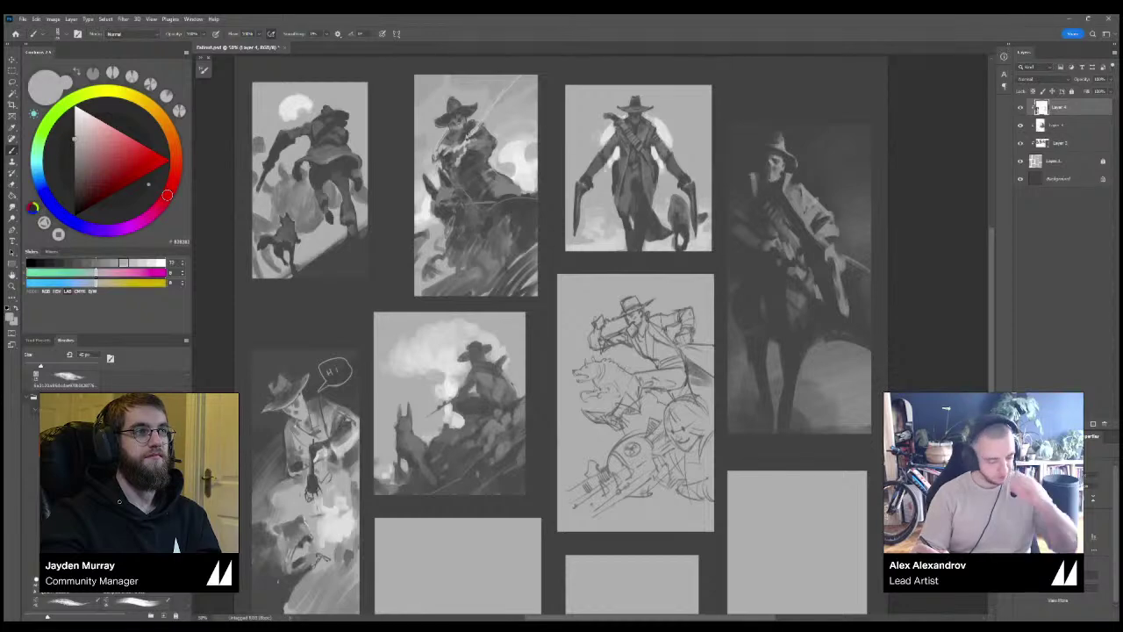
pyautogui.hotkey('ctrl', '-')
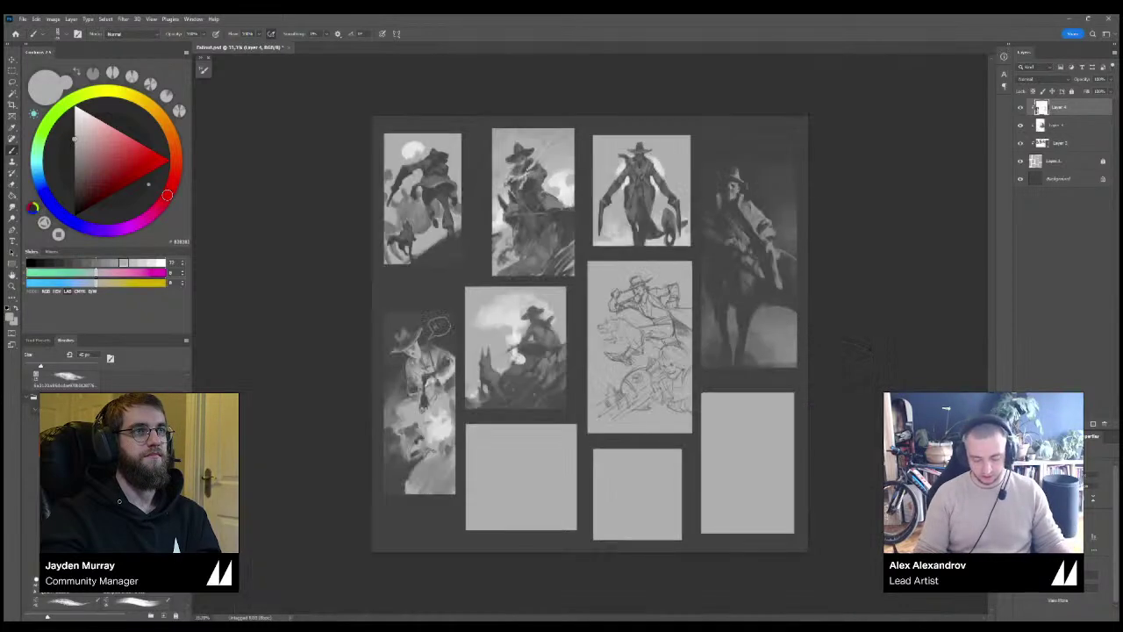
pyautogui.hotkey('ctrl', '-')
pyautogui.hotkey('ctrl', '+')
pyautogui.hotkey('ctrl', '+')
pyautogui.hotkey('ctrl', '-')
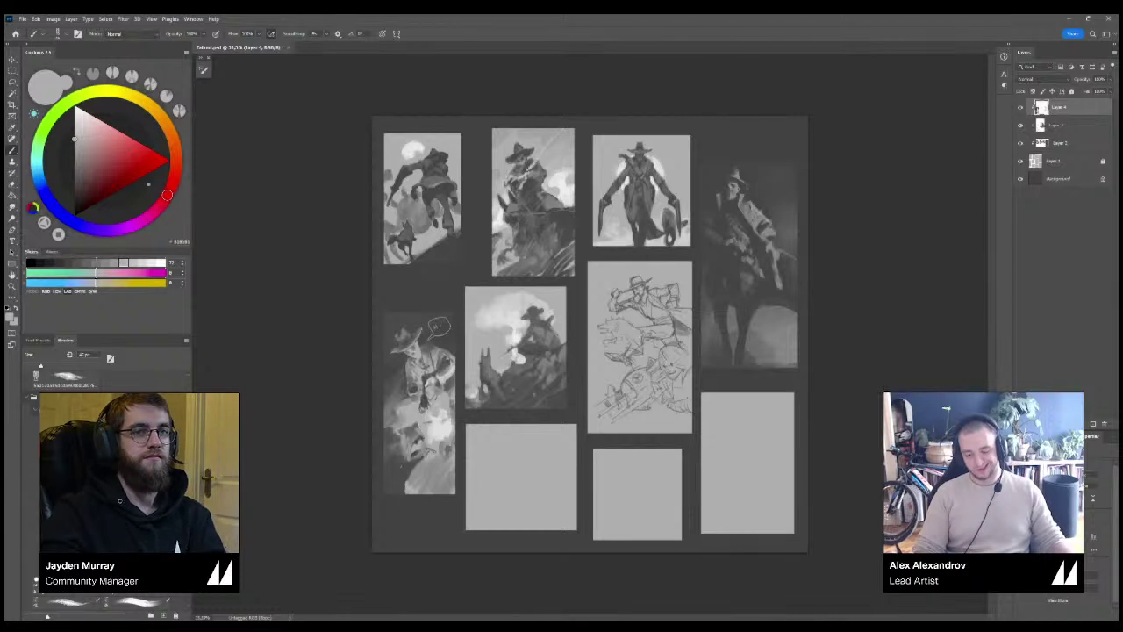
# Try blocking in a small dark grey figure in the empty thumbnail below the seated gunman scene.
pyautogui.hotkey('ctrl', '+')
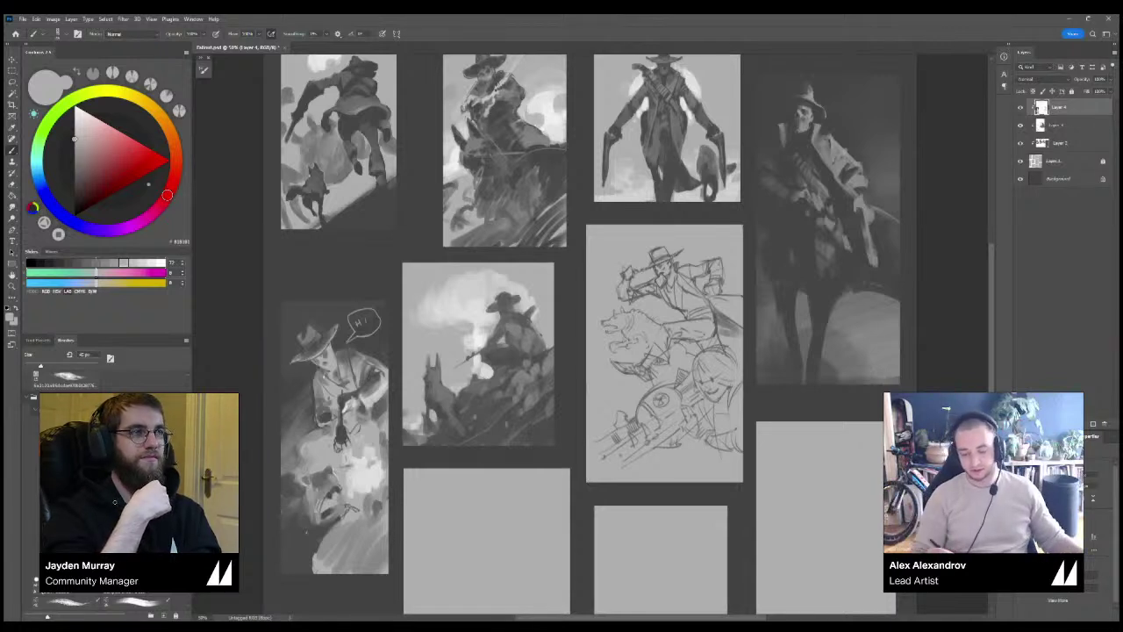
pyautogui.keyDown('alt'); pyautogui.click(579, 493); pyautogui.keyUp('alt')
pyautogui.moveTo(561, 474); pyautogui.dragTo(612, 348)
pyautogui.moveTo(552, 377); pyautogui.dragTo(546, 434)
pyautogui.moveTo(455, 464)
pyautogui.mouseDown()
pyautogui.moveTo(483, 470)
pyautogui.moveTo(496, 388)
pyautogui.moveTo(568, 345)
pyautogui.mouseUp()
pyautogui.hotkey('ctrl', 'z')
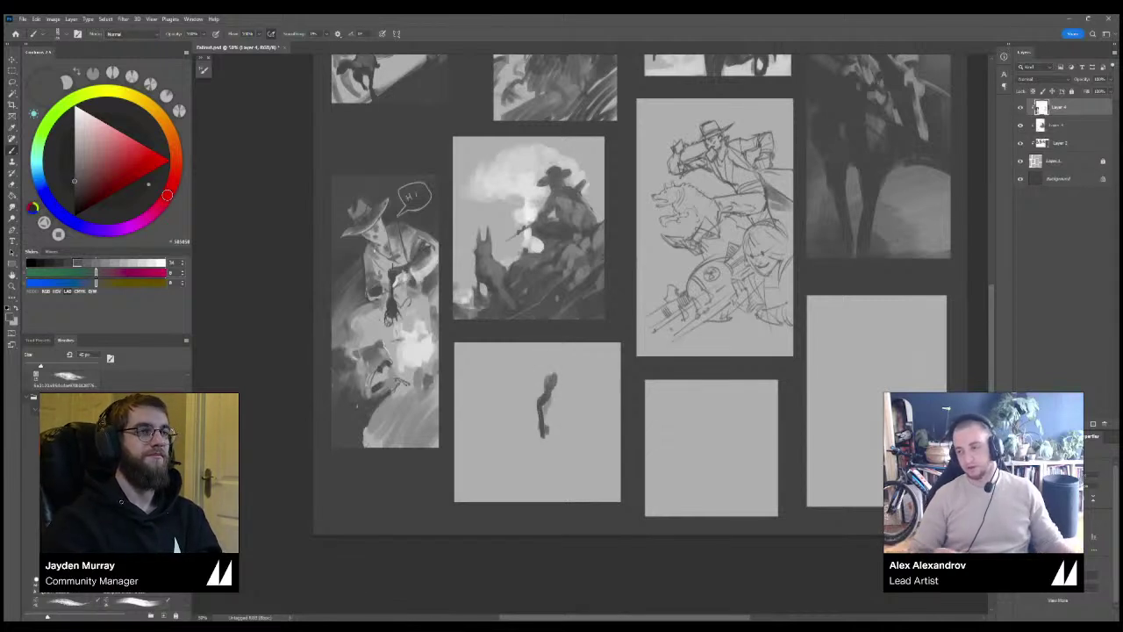
pyautogui.hotkey('ctrl', 'z')
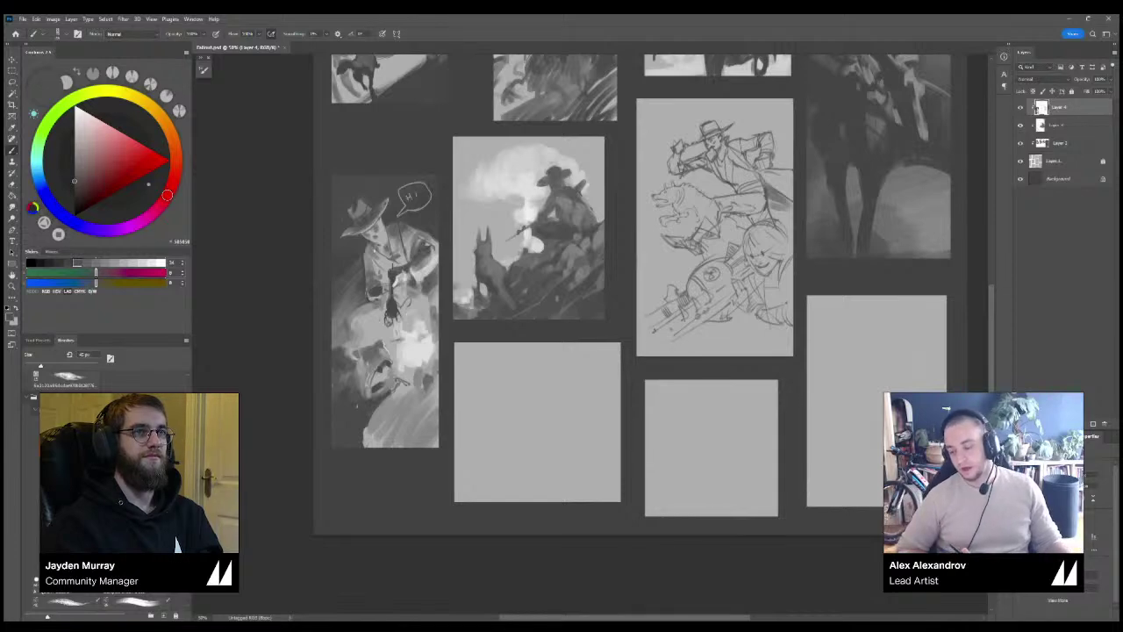
# Paint over the large white cloud in the seated gunman scene with the flat light background grey.
pyautogui.hotkey('ctrl', '-')
pyautogui.hotkey('ctrl', '+')
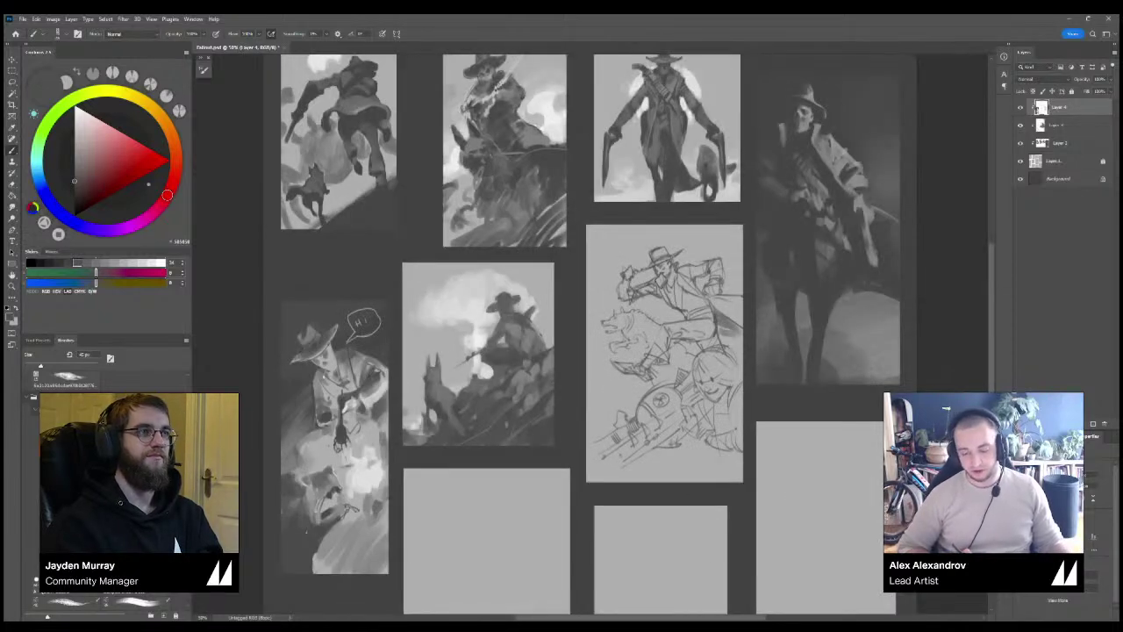
pyautogui.hotkey('ctrl', '-')
pyautogui.hotkey('ctrl', '+')
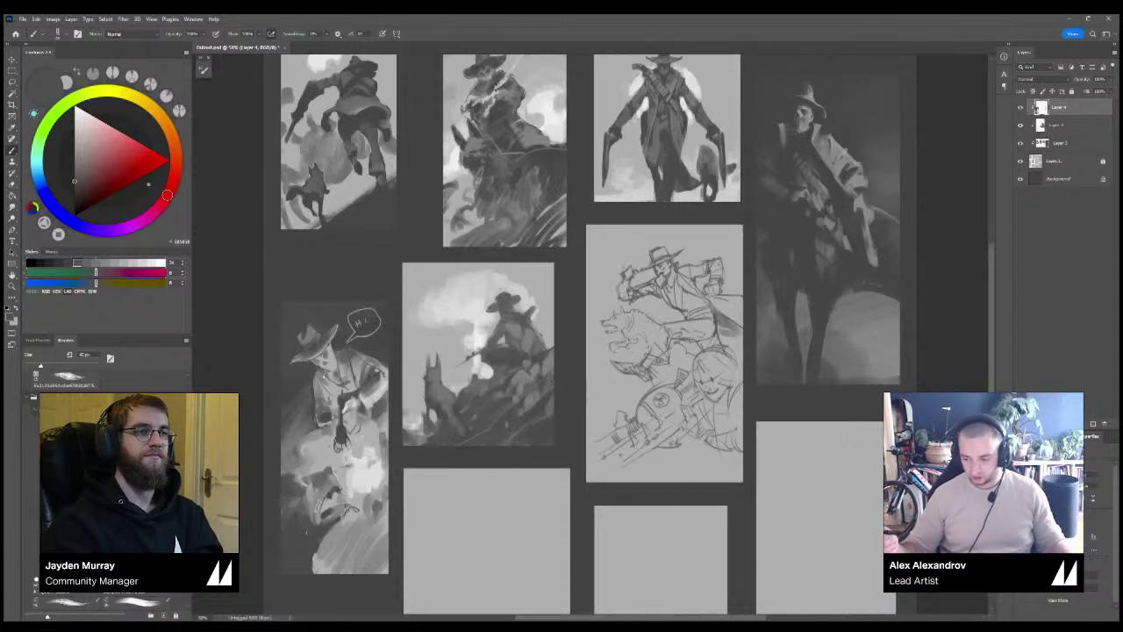
pyautogui.moveTo(579, 333); pyautogui.dragTo(584, 362)
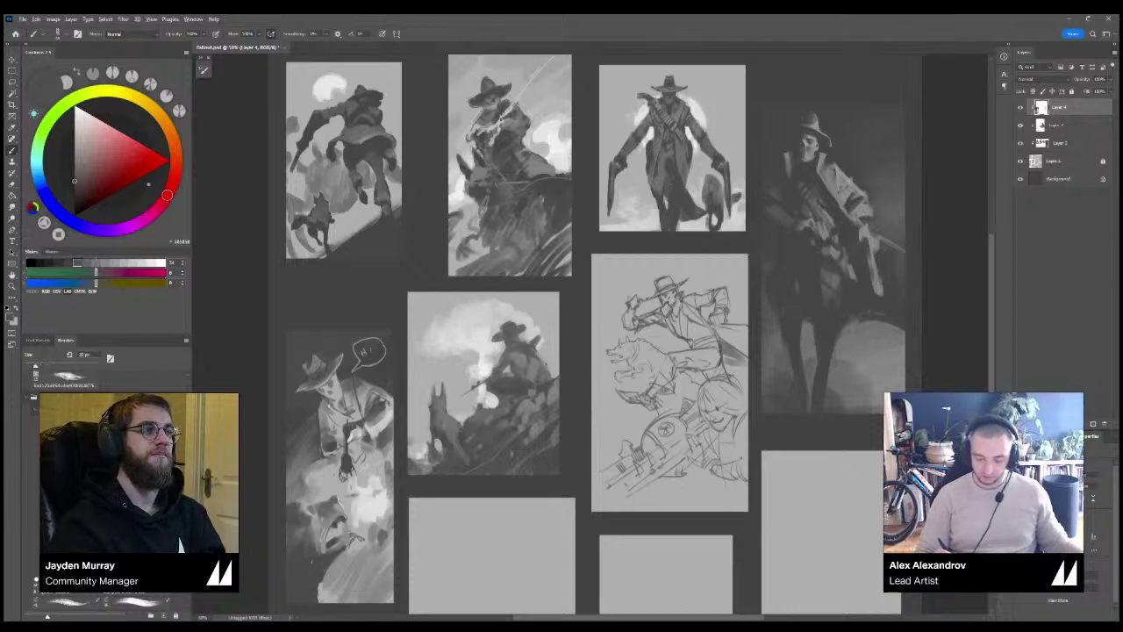
pyautogui.press('x')
pyautogui.moveTo(493, 345)
pyautogui.mouseDown()
pyautogui.moveTo(505, 346)
pyautogui.moveTo(481, 375)
pyautogui.moveTo(482, 402)
pyautogui.moveTo(472, 312)
pyautogui.moveTo(437, 335)
pyautogui.mouseUp()
pyautogui.moveTo(505, 305)
pyautogui.mouseDown()
pyautogui.moveTo(502, 319)
pyautogui.moveTo(528, 321)
pyautogui.moveTo(531, 340)
pyautogui.mouseUp()
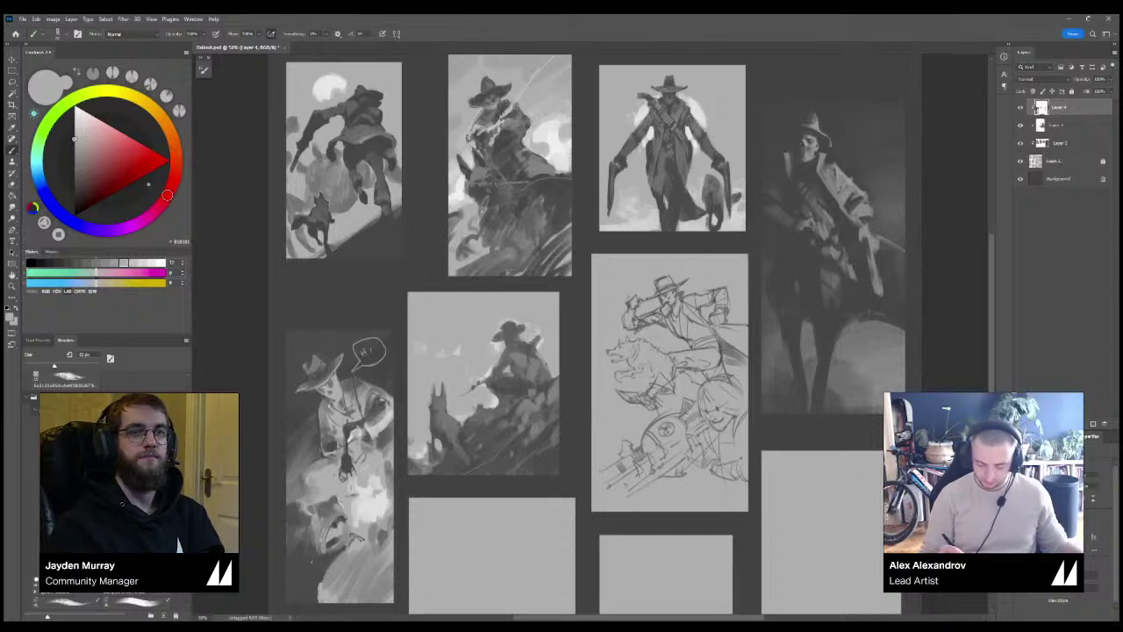
pyautogui.moveTo(458, 345); pyautogui.dragTo(440, 358)
# Block in a large hooded mid-grey shape above and around the dog in the seated gunman scene.
pyautogui.keyDown('alt'); pyautogui.click(493, 401); pyautogui.keyUp('alt')
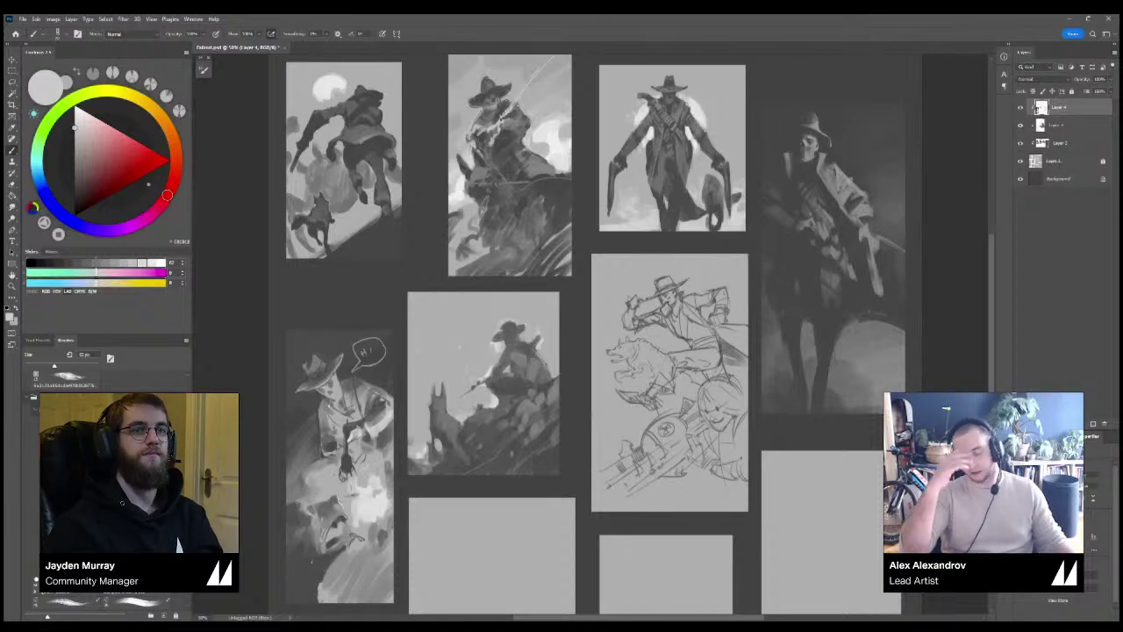
pyautogui.hotkey('ctrl', '-')
pyautogui.hotkey('ctrl', '-')
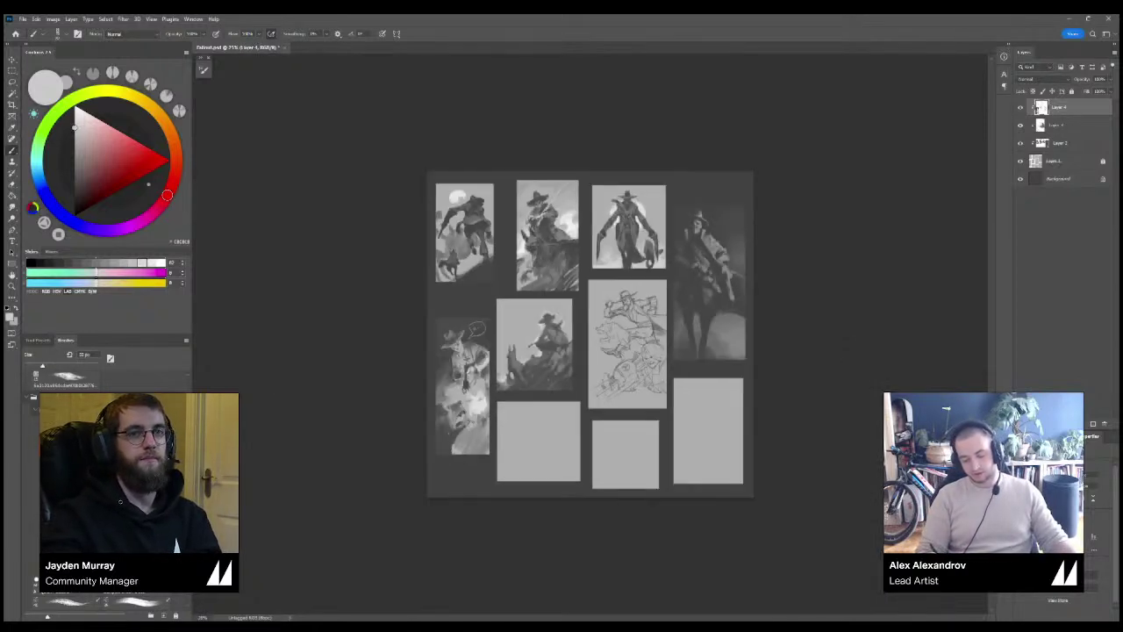
pyautogui.hotkey('ctrl', '+')
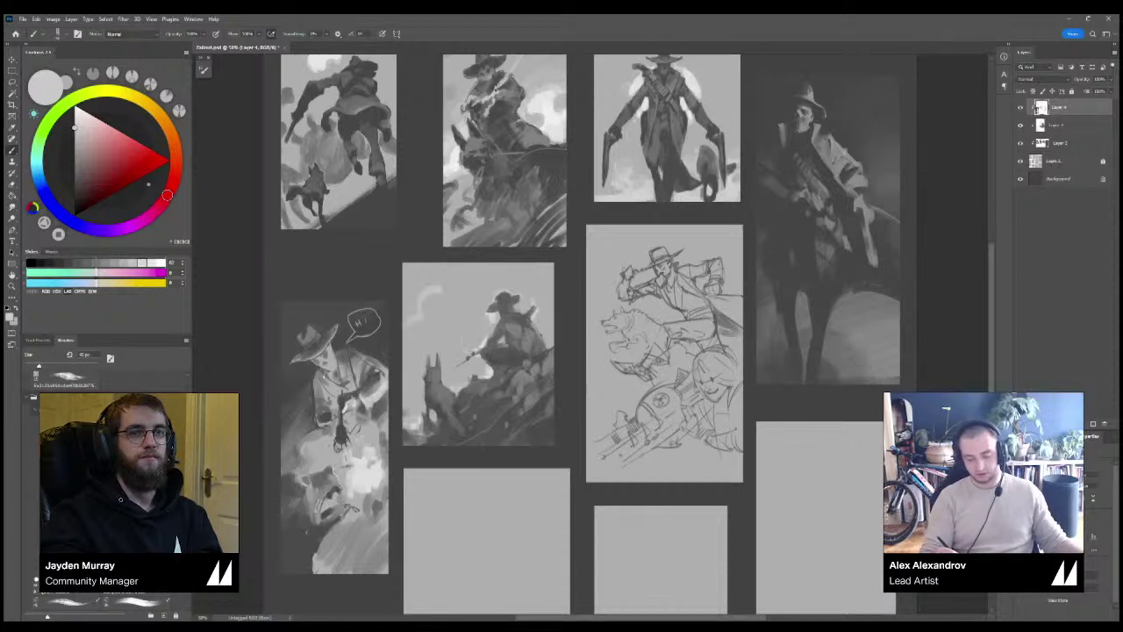
pyautogui.keyDown('alt'); pyautogui.click(434, 386); pyautogui.keyUp('alt')
pyautogui.moveTo(414, 313)
pyautogui.mouseDown()
pyautogui.moveTo(420, 301)
pyautogui.moveTo(445, 305)
pyautogui.moveTo(430, 298)
pyautogui.moveTo(426, 335)
pyautogui.moveTo(407, 340)
pyautogui.moveTo(435, 355)
pyautogui.moveTo(449, 307)
pyautogui.moveTo(467, 347)
pyautogui.moveTo(465, 386)
pyautogui.moveTo(446, 326)
pyautogui.moveTo(438, 360)
pyautogui.moveTo(428, 316)
pyautogui.moveTo(410, 417)
pyautogui.moveTo(403, 358)
pyautogui.mouseUp()
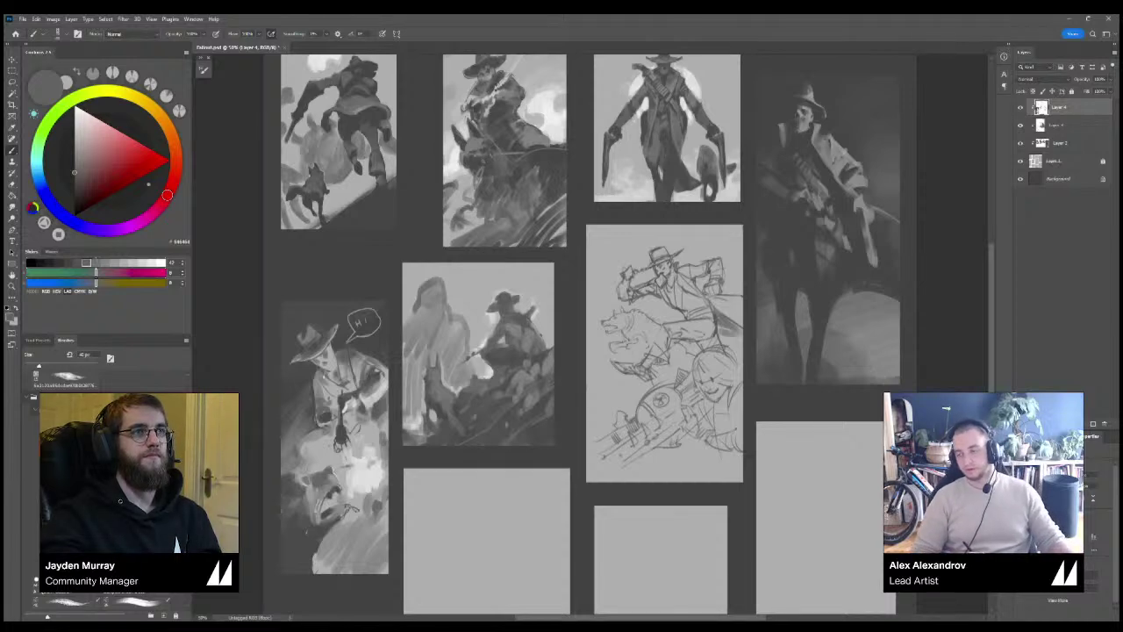
# Sample the near-white behind the standing two-gun figure and add a fine light edge beside the coat on the moon side nearest the dog.
pyautogui.hotkey('ctrl', '-')
pyautogui.hotkey('ctrl', '-')
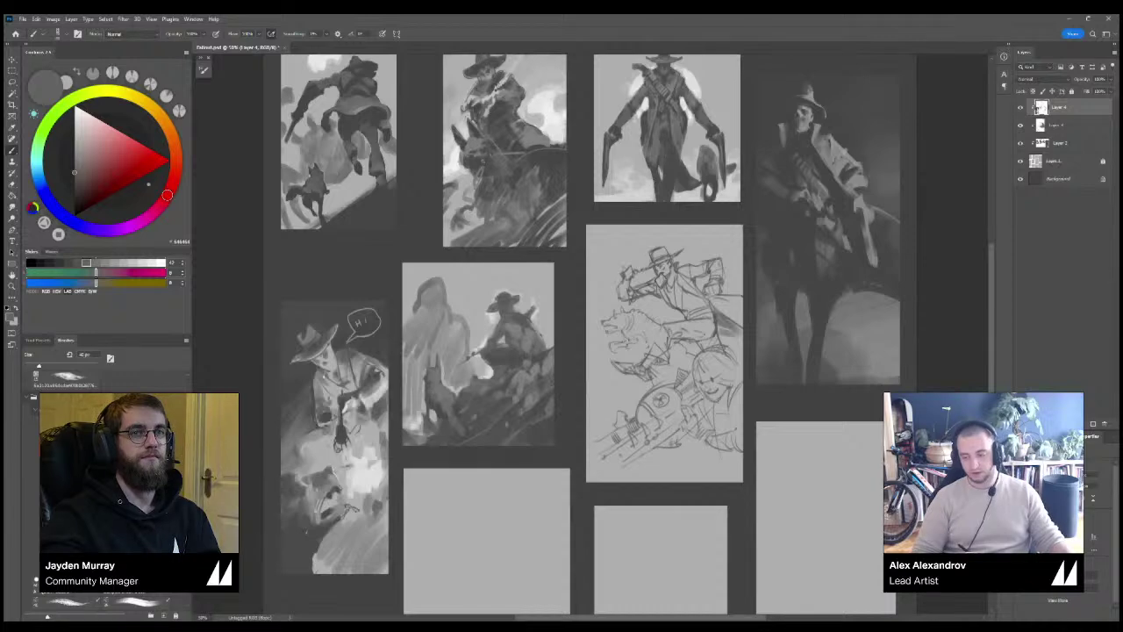
pyautogui.hotkey('ctrl', '+')
pyautogui.moveTo(698, 241); pyautogui.dragTo(484, 429)
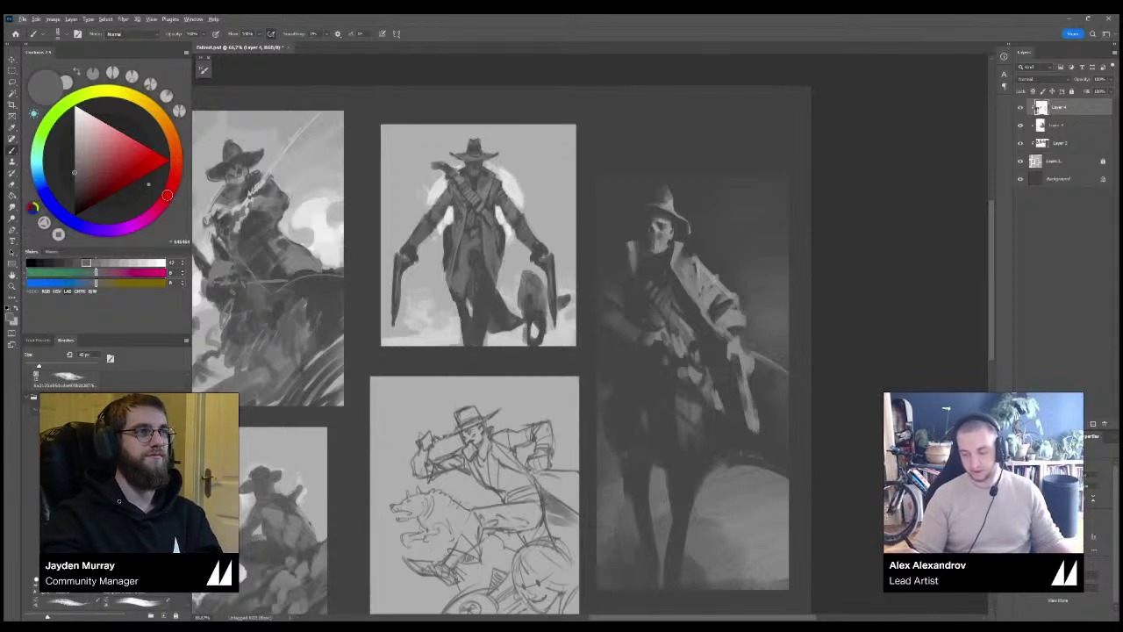
pyautogui.hotkey('ctrl', '-')
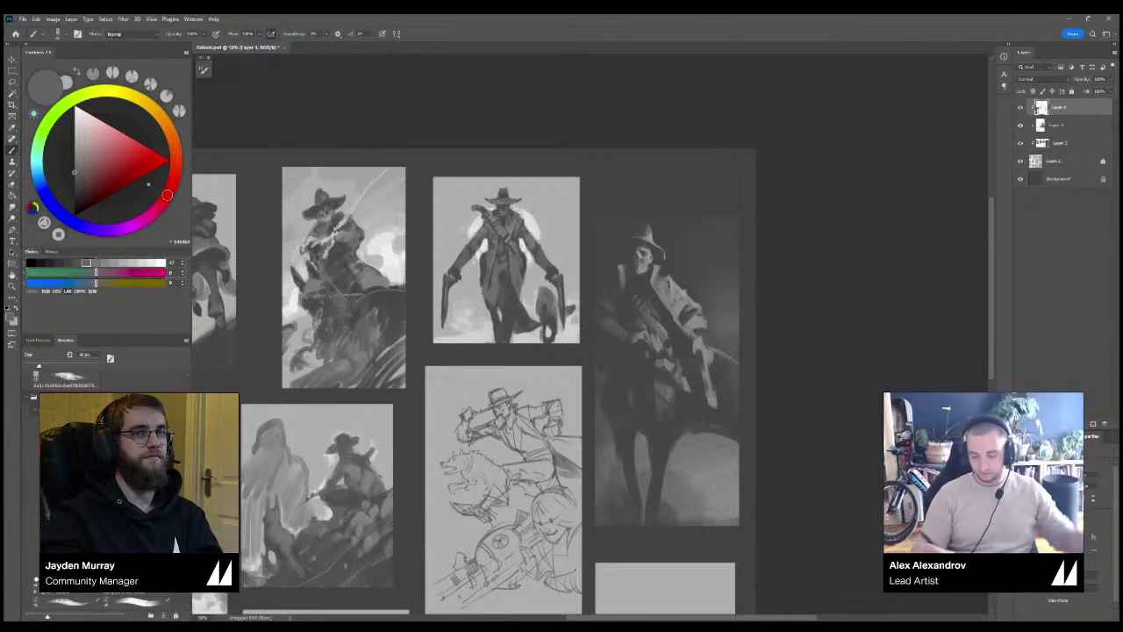
pyautogui.hotkey('ctrl', '+')
pyautogui.moveTo(509, 186); pyautogui.dragTo(553, 294)
pyautogui.keyDown('alt'); pyautogui.click(553, 294); pyautogui.keyUp('alt')
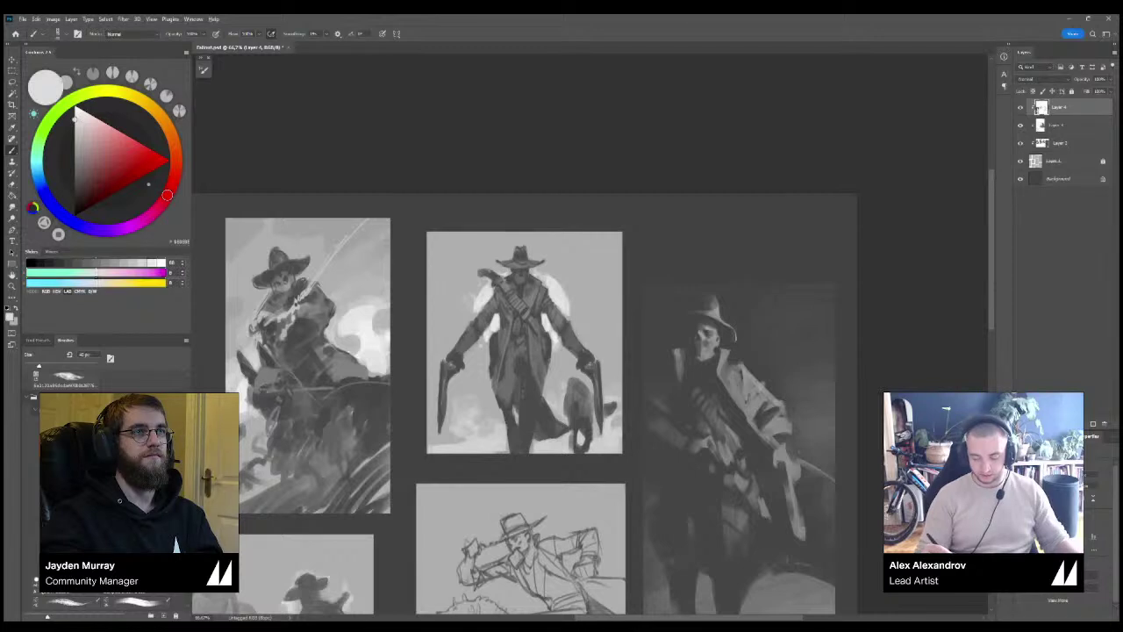
pyautogui.hotkey('ctrl', '+')
pyautogui.press('[')
pyautogui.press('[')
pyautogui.press('[')
pyautogui.press('[')
pyautogui.press('[')
pyautogui.press('[')
pyautogui.press('[')
pyautogui.press('[')
pyautogui.press('[')
pyautogui.press('[')
pyautogui.press('[')
pyautogui.press('[')
pyautogui.press('[')
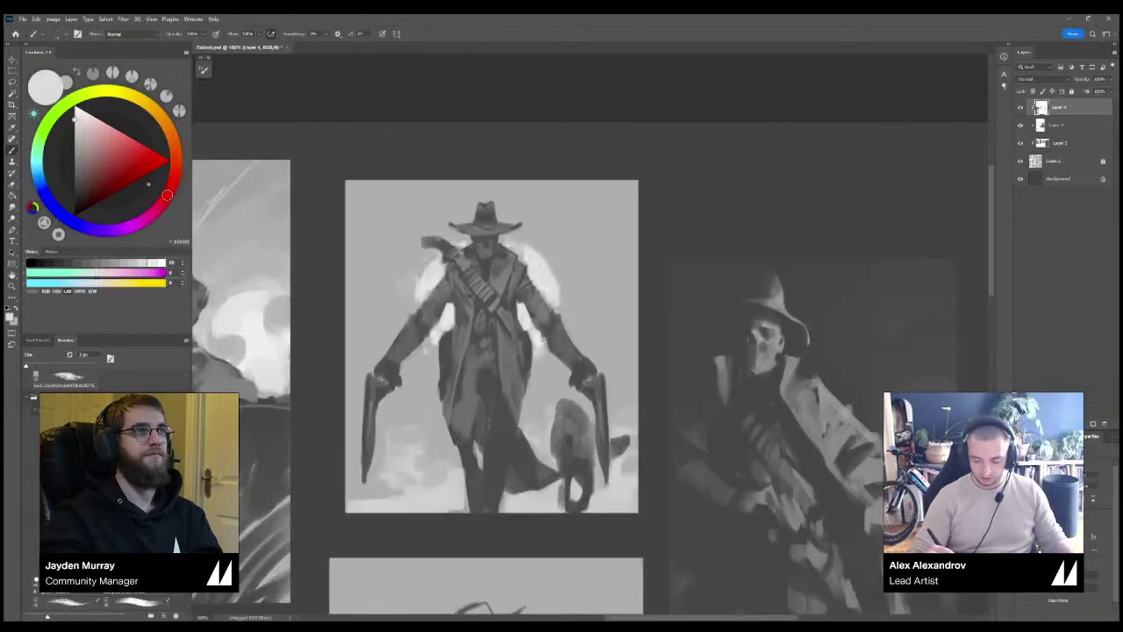
pyautogui.moveTo(543, 295)
pyautogui.mouseDown()
pyautogui.moveTo(553, 311)
pyautogui.moveTo(537, 328)
pyautogui.moveTo(552, 355)
pyautogui.mouseUp()
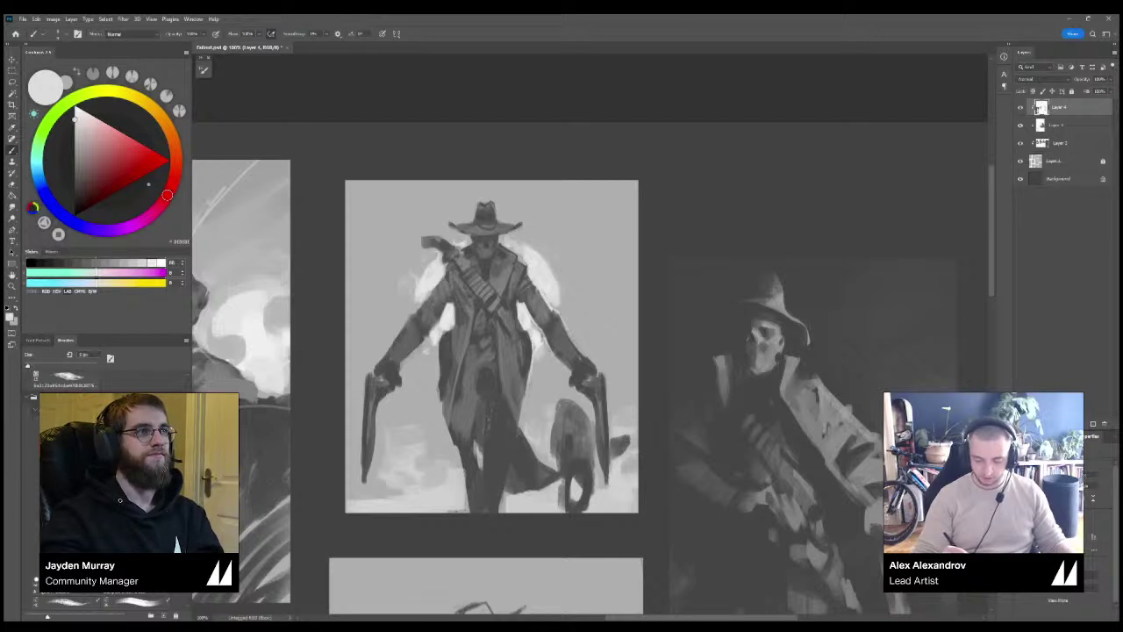
# Add thin near-white edge strokes along the opposite side of the two-gun figure's coat, its arm and the hat.
pyautogui.moveTo(438, 348); pyautogui.dragTo(442, 400)
pyautogui.moveTo(433, 329); pyautogui.dragTo(411, 355)
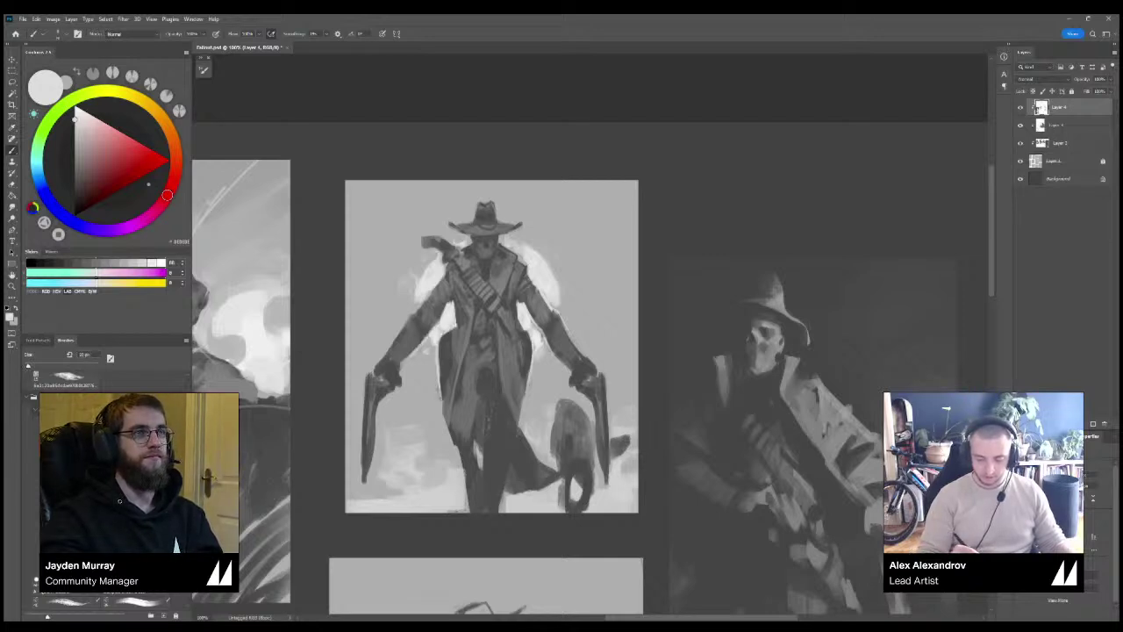
pyautogui.press(']')
pyautogui.moveTo(416, 304); pyautogui.dragTo(387, 349)
pyautogui.press('[')
pyautogui.press('[')
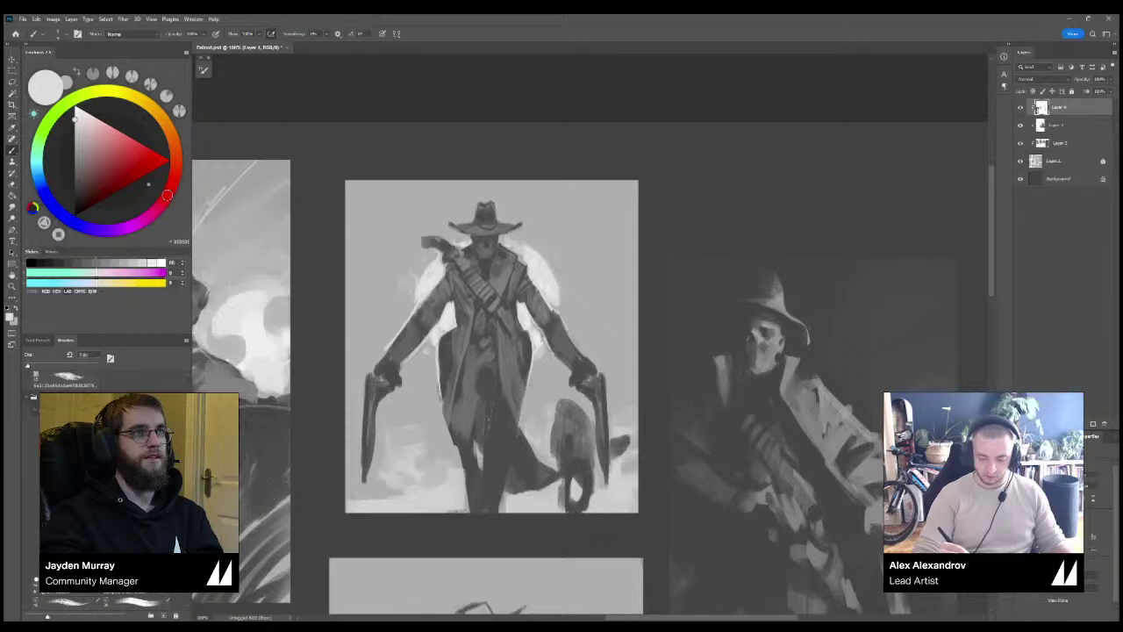
pyautogui.moveTo(476, 218)
pyautogui.mouseDown()
pyautogui.moveTo(458, 225)
pyautogui.moveTo(498, 205)
pyautogui.moveTo(510, 222)
pyautogui.mouseUp()
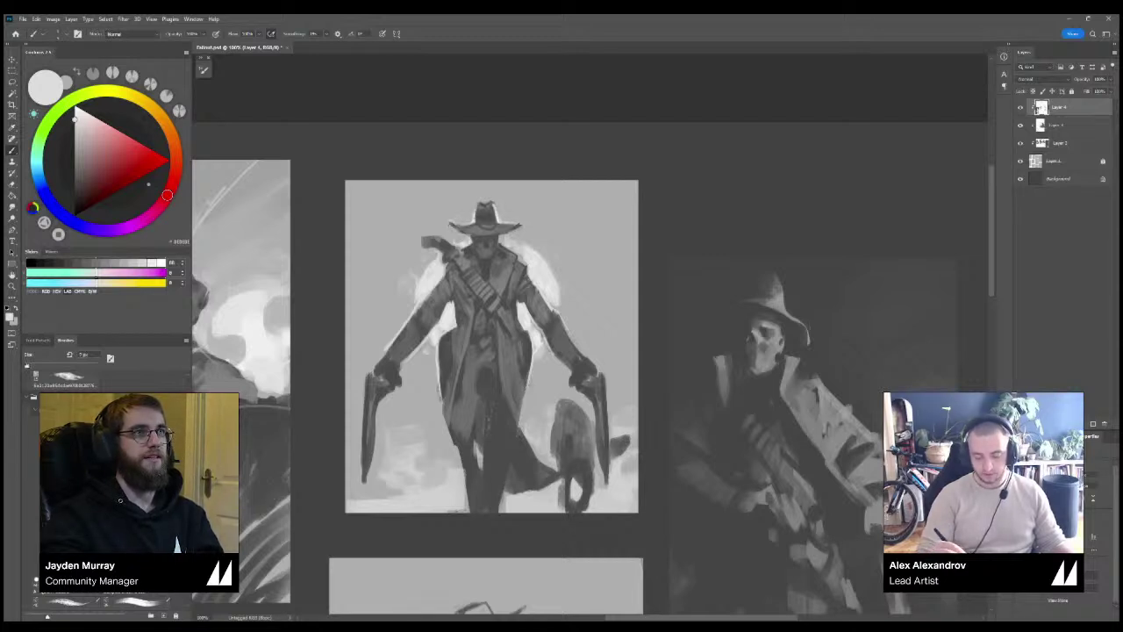
pyautogui.hotkey('ctrl', '-')
pyautogui.hotkey('ctrl', '+')
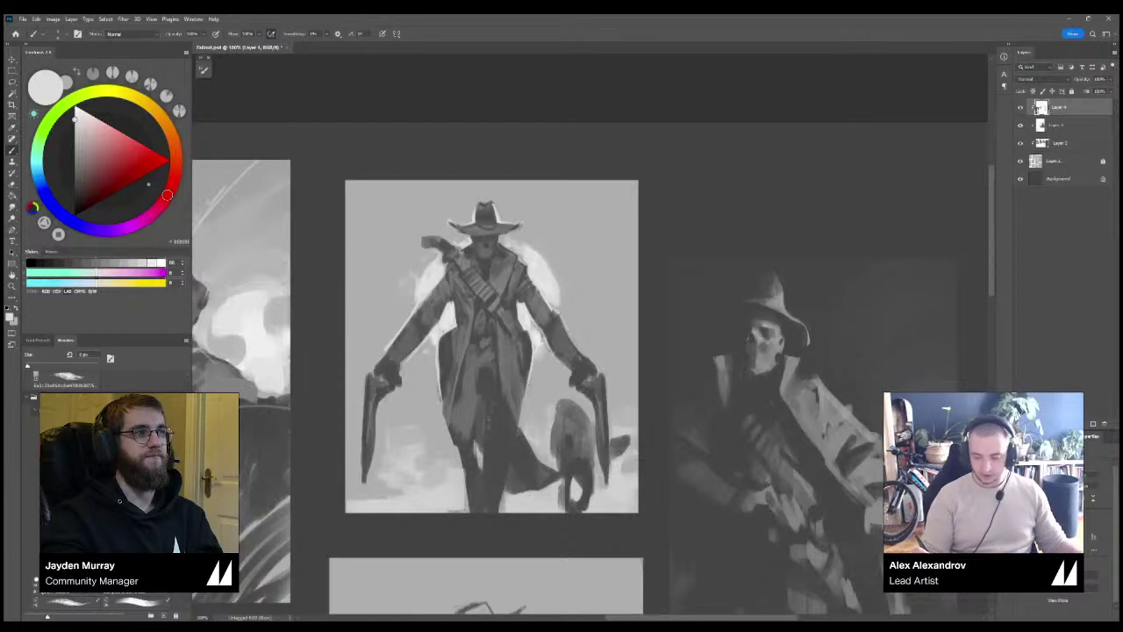
# Merge all the painted layers above the background into a single layer.
pyautogui.press('m')
pyautogui.moveTo(351, 163)
pyautogui.mouseDown()
pyautogui.moveTo(347, 495)
pyautogui.moveTo(647, 514)
pyautogui.mouseUp()
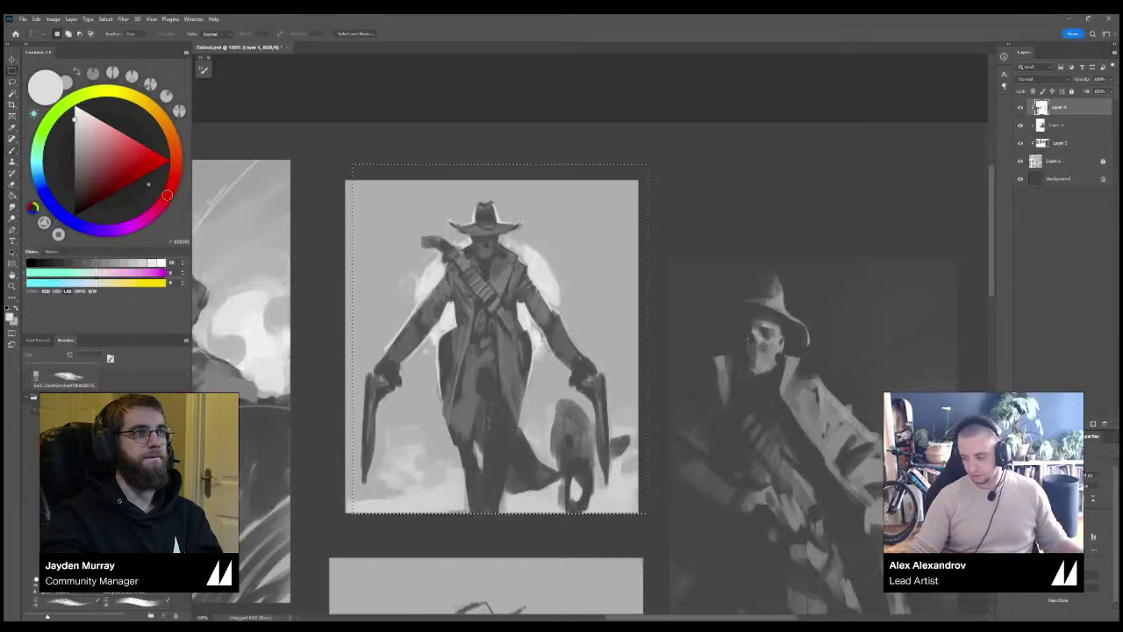
pyautogui.click(1059, 161)
pyautogui.keyDown('shift'); pyautogui.click(1060, 107); pyautogui.keyUp('shift')
pyautogui.hotkey('ctrl', 'e')
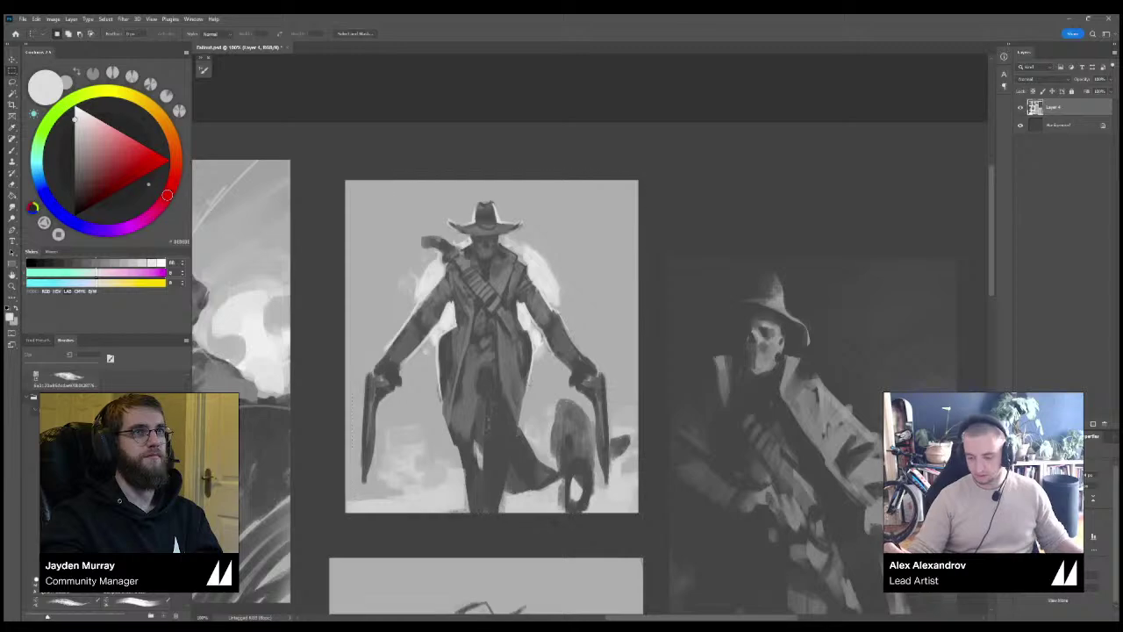
# Select the standing two-gun figure thumbnail and apply a Gradient Map adjustment masked to it.
pyautogui.hotkey('ctrl', '-')
pyautogui.hotkey('ctrl', '-')
pyautogui.hotkey('ctrl', '+')
pyautogui.hotkey('ctrl', '+')
pyautogui.moveTo(645, 162); pyautogui.dragTo(325, 533)
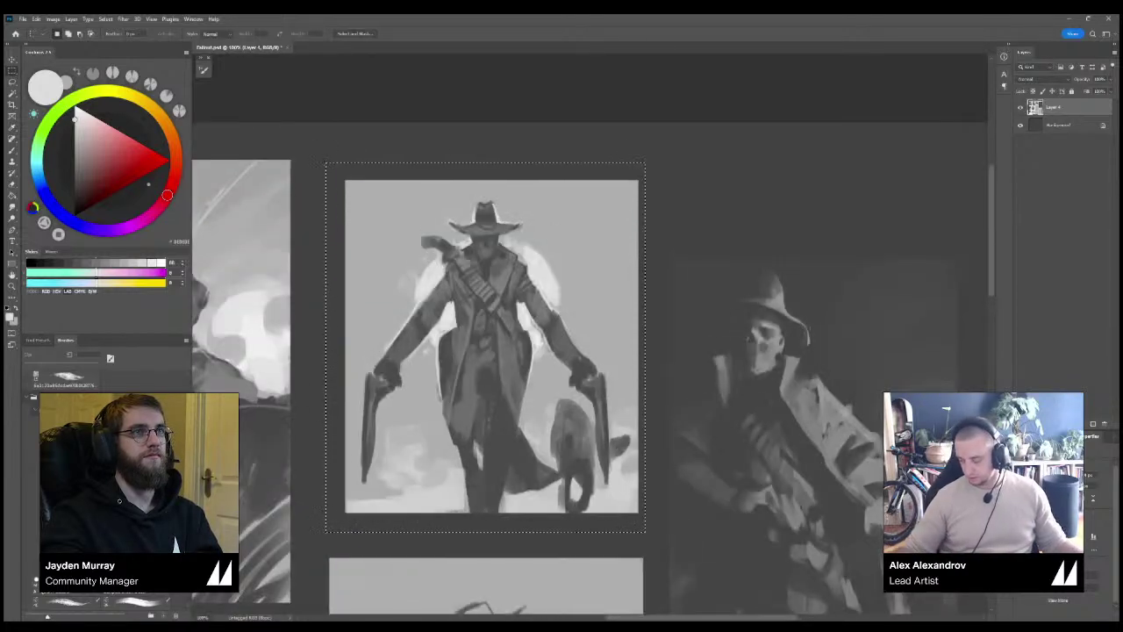
pyautogui.press('F2')
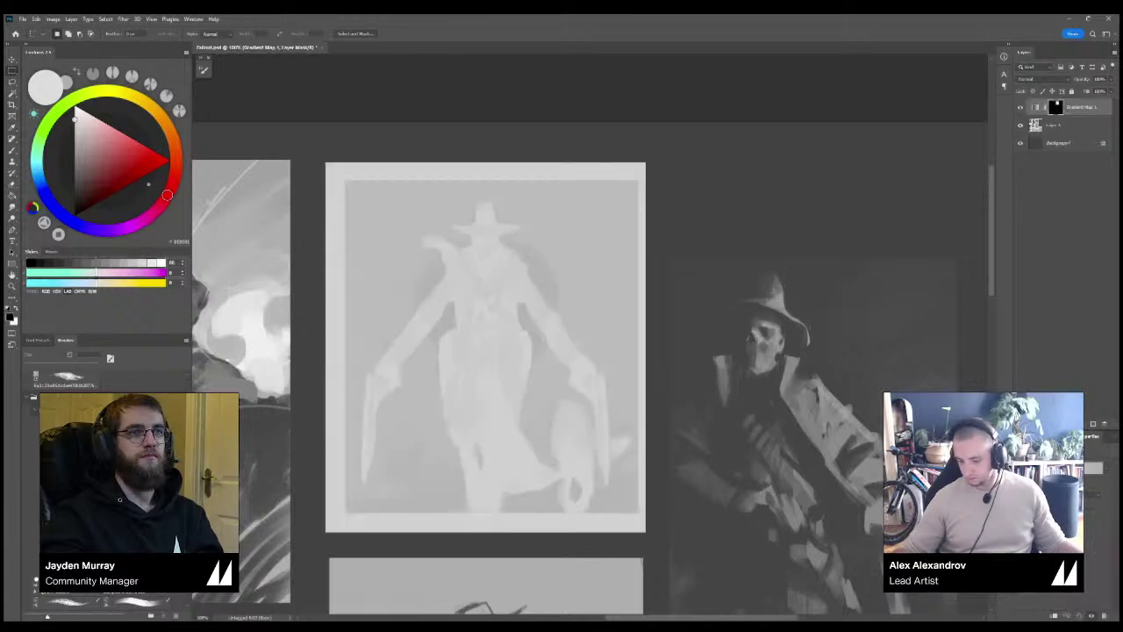
# Try a dark red to warm yellow gradient on the two-gun figure thumbnail and compare it with the whole sheet.
pyautogui.press('i')
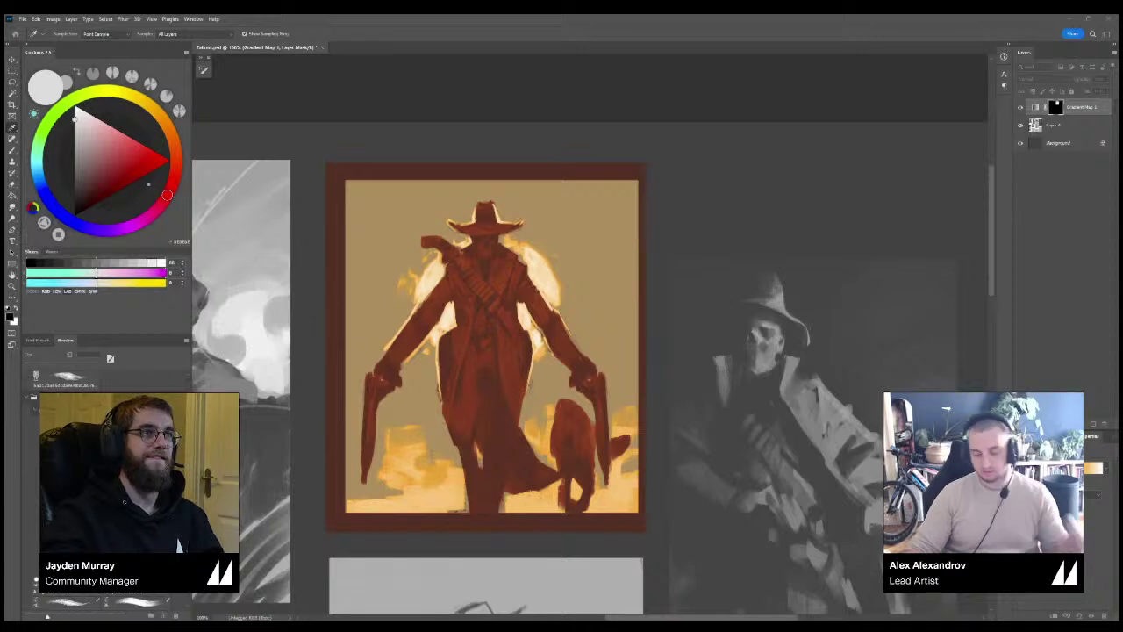
pyautogui.hotkey('ctrl', '-')
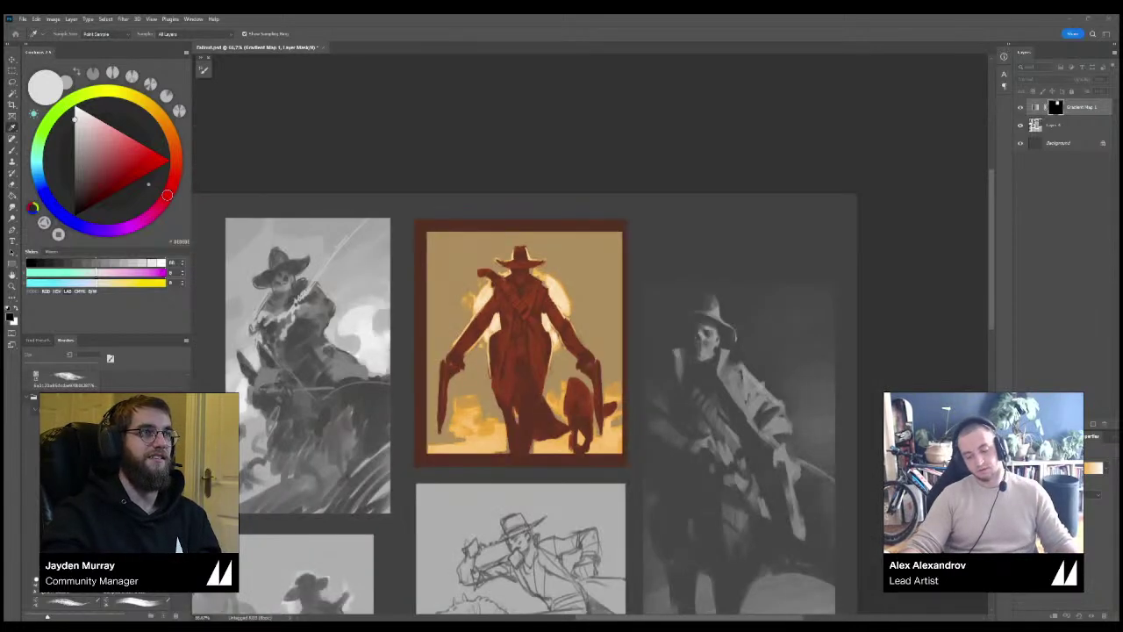
pyautogui.hotkey('ctrl', '+')
pyautogui.hotkey('ctrl', '-')
pyautogui.hotkey('ctrl', '-')
pyautogui.hotkey('ctrl', '-')
pyautogui.hotkey('ctrl', '+')
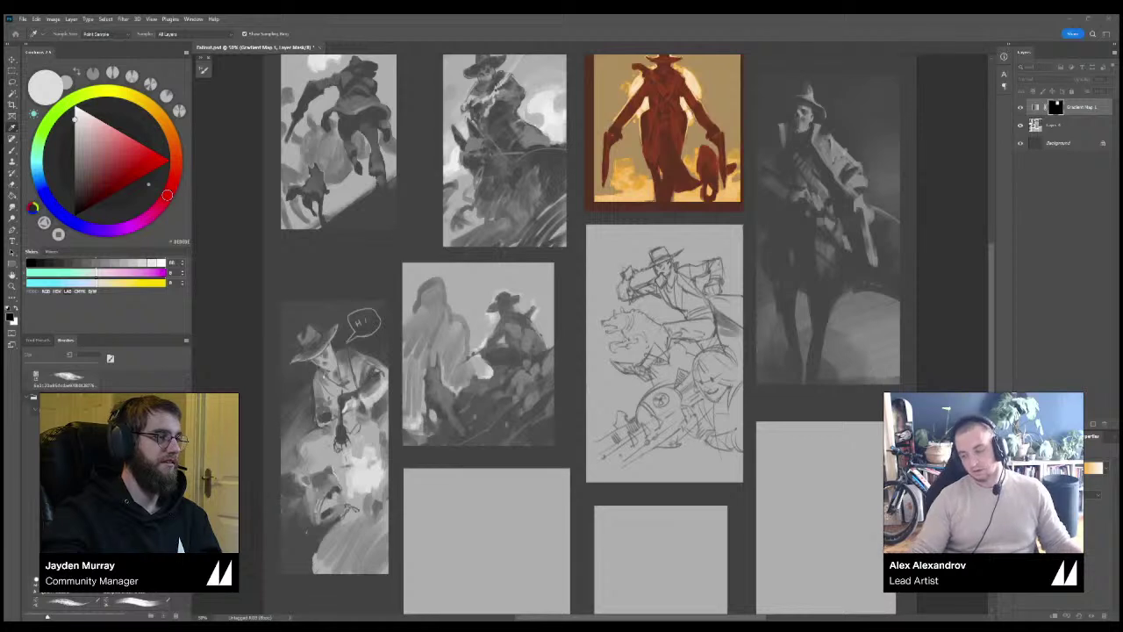
# Cancel the gradient colours, undo the Gradient Map on the two-gun figure thumbnail and clear the selection.
pyautogui.press('Escape')
pyautogui.moveTo(632, 245); pyautogui.dragTo(549, 298)
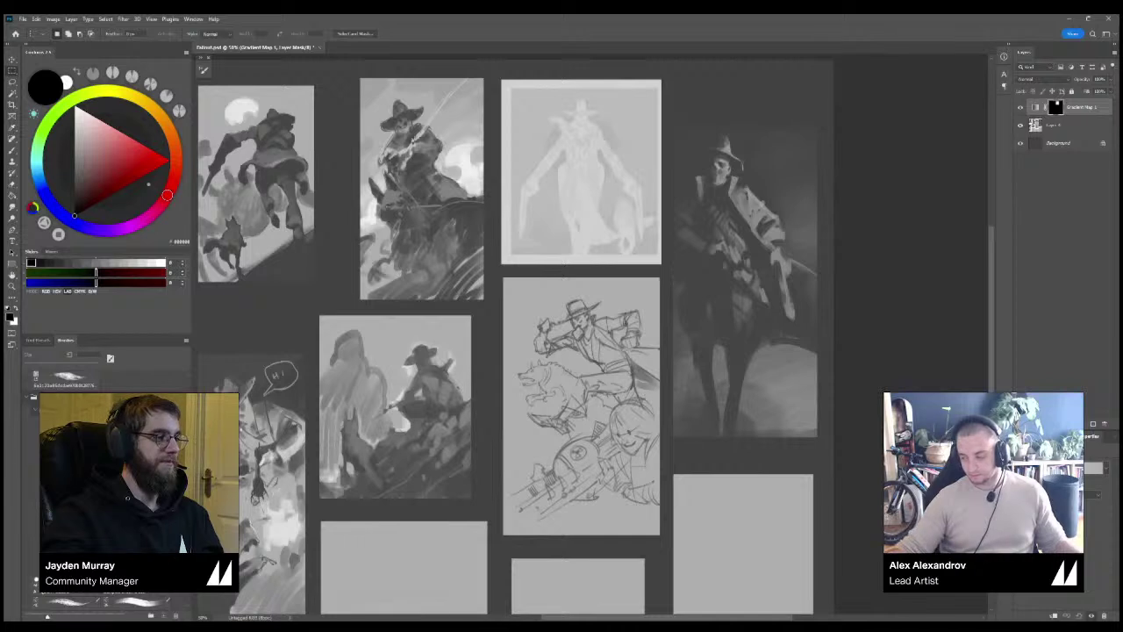
pyautogui.press('x')
pyautogui.press('x')
pyautogui.click(1055, 107)
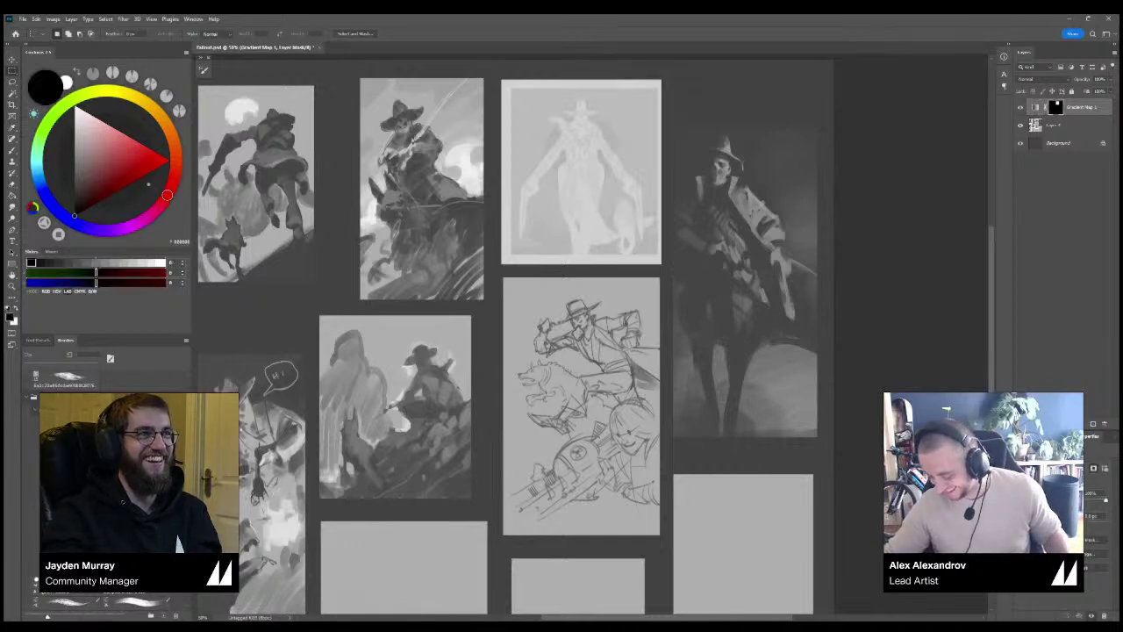
pyautogui.hotkey('ctrl', 'z')
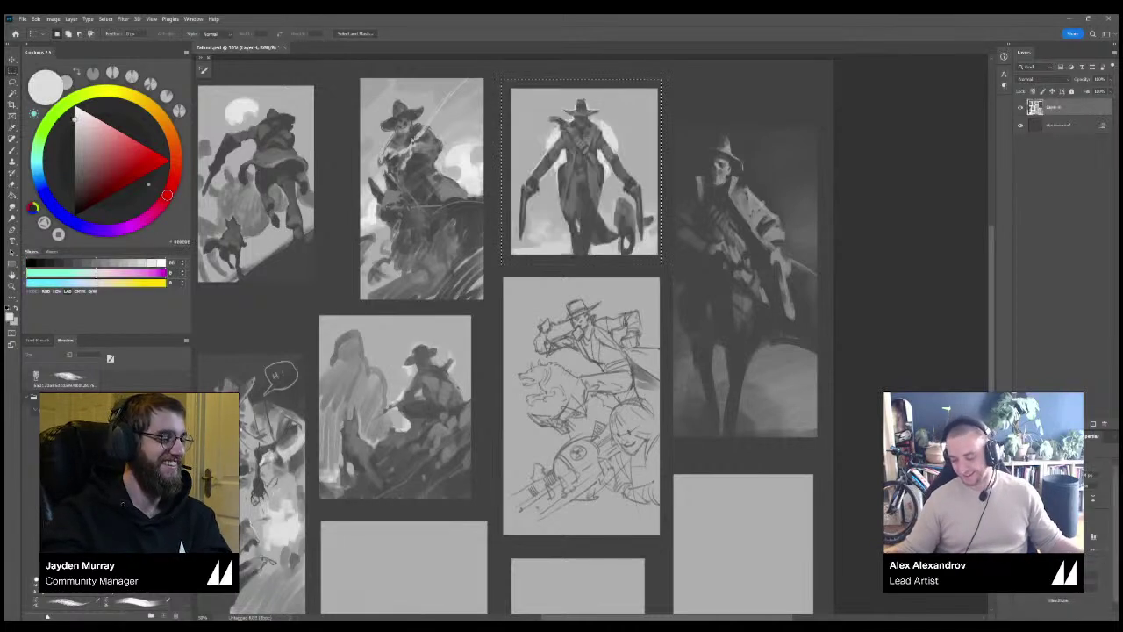
pyautogui.hotkey('ctrl', 'd')
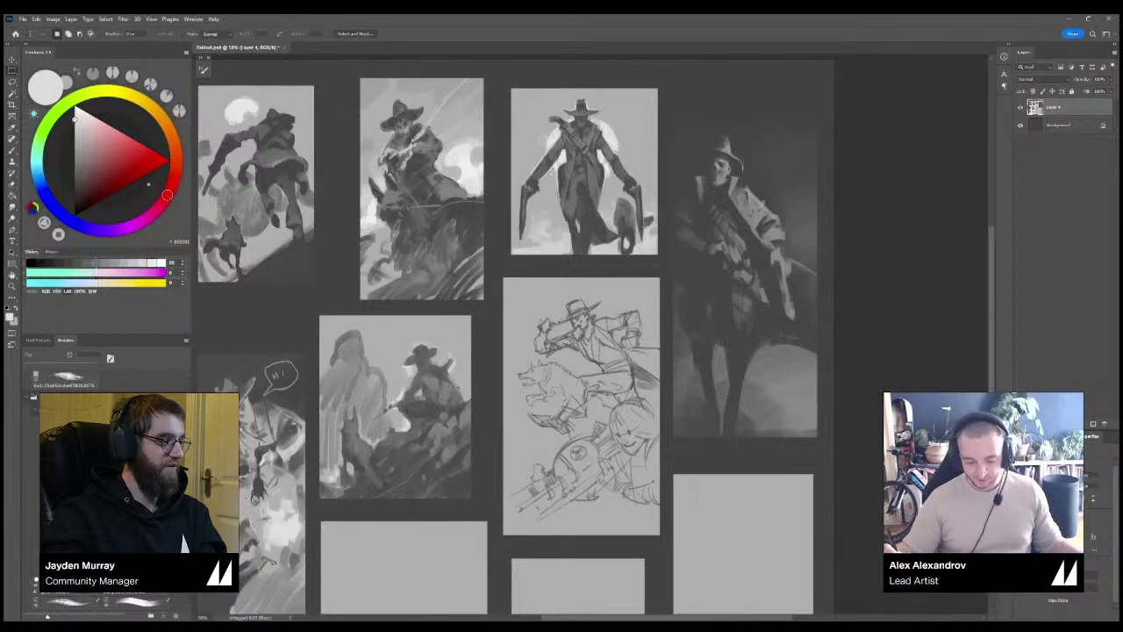
# Select the tall "Hi!" gunman thumbnail and recolour it with a masked Gradient Map running from dark green through orange to yellow.
pyautogui.moveTo(820, 121)
pyautogui.mouseDown()
pyautogui.moveTo(721, 265)
pyautogui.moveTo(670, 439)
pyautogui.mouseUp()
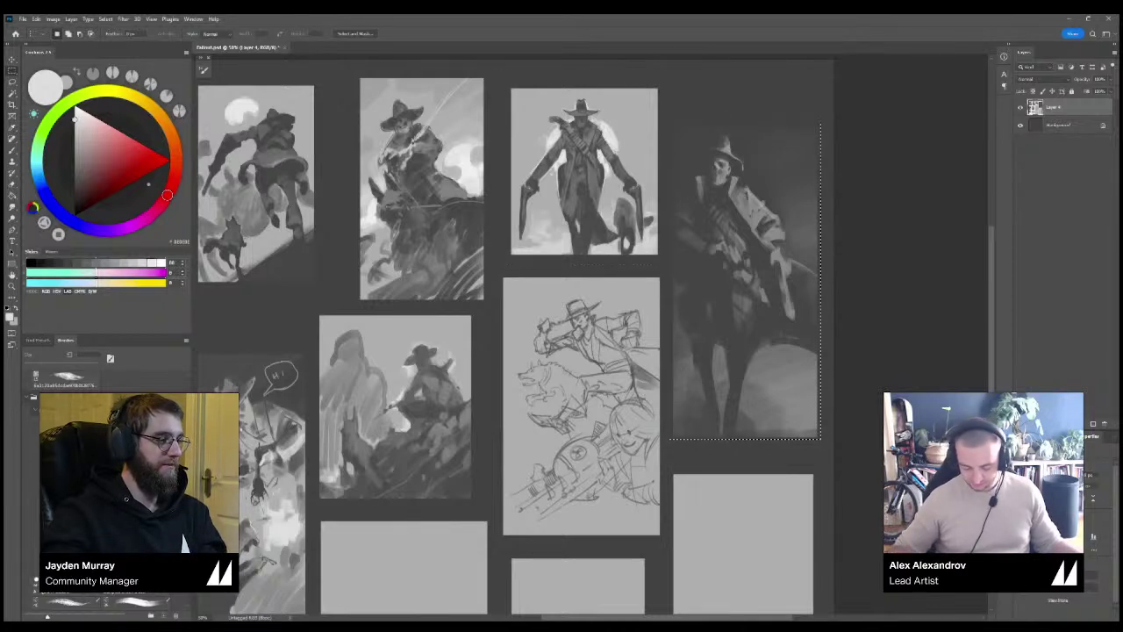
pyautogui.moveTo(491, 386)
pyautogui.mouseDown()
pyautogui.moveTo(585, 314)
pyautogui.moveTo(750, 222)
pyautogui.mouseUp()
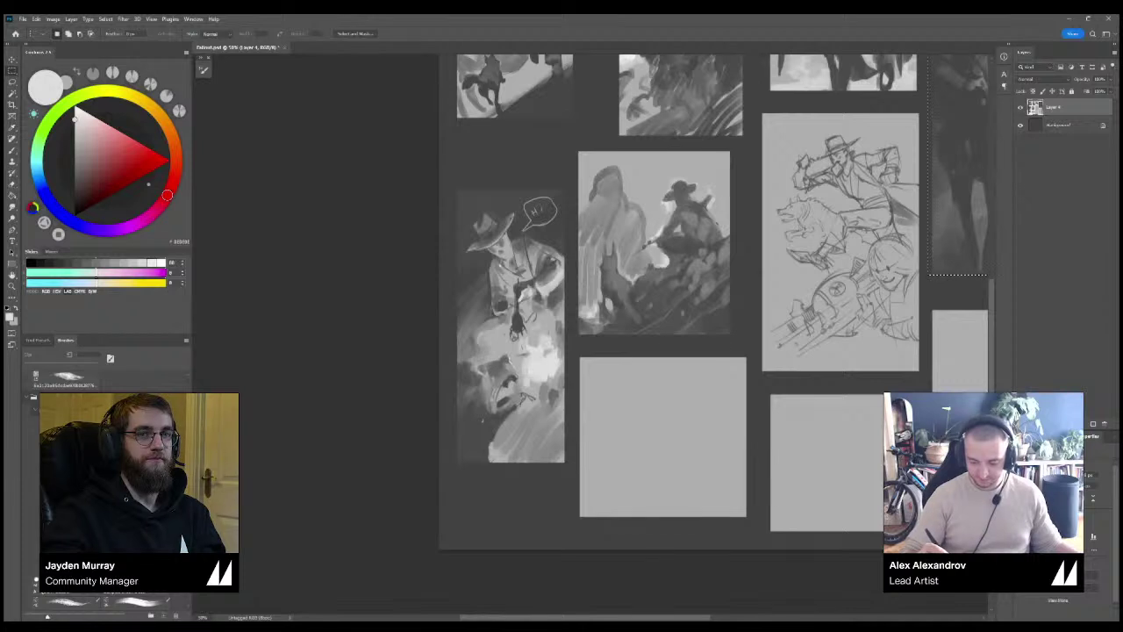
pyautogui.moveTo(566, 181)
pyautogui.mouseDown()
pyautogui.moveTo(497, 331)
pyautogui.moveTo(459, 484)
pyautogui.mouseUp()
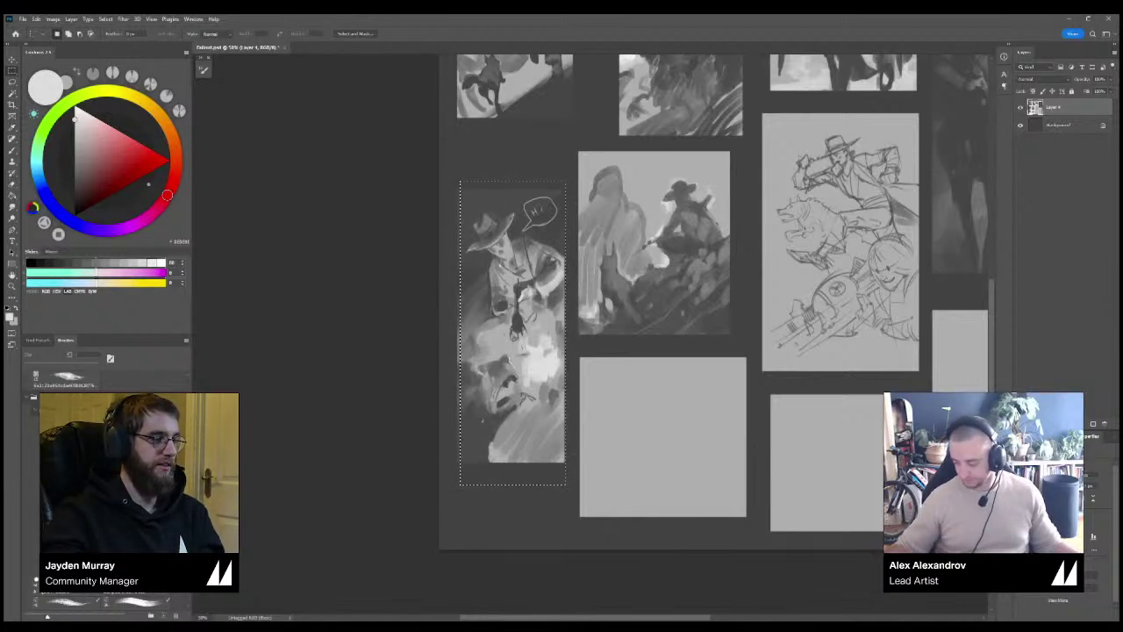
pyautogui.hotkey('ctrl', 'shift', 'g')
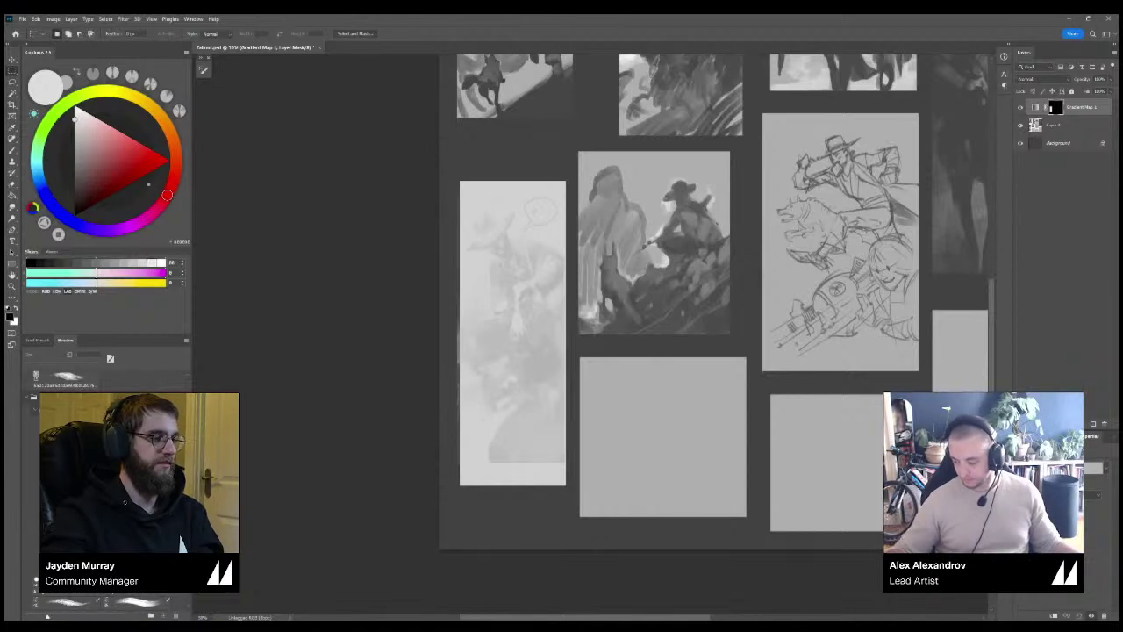
pyautogui.press('i')
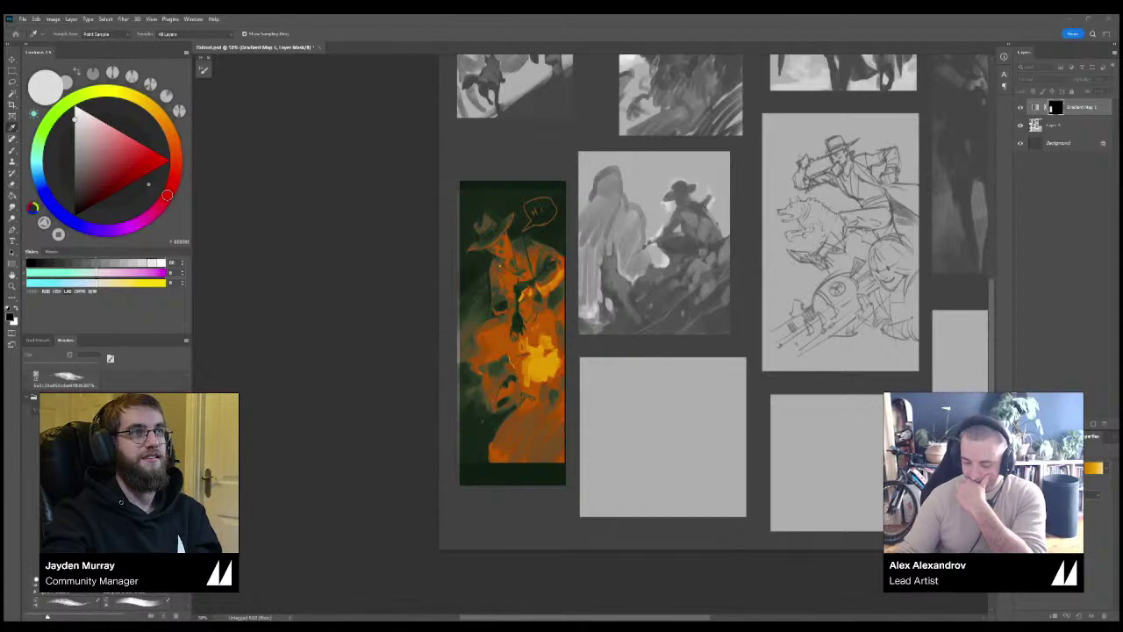
pyautogui.press('Return')
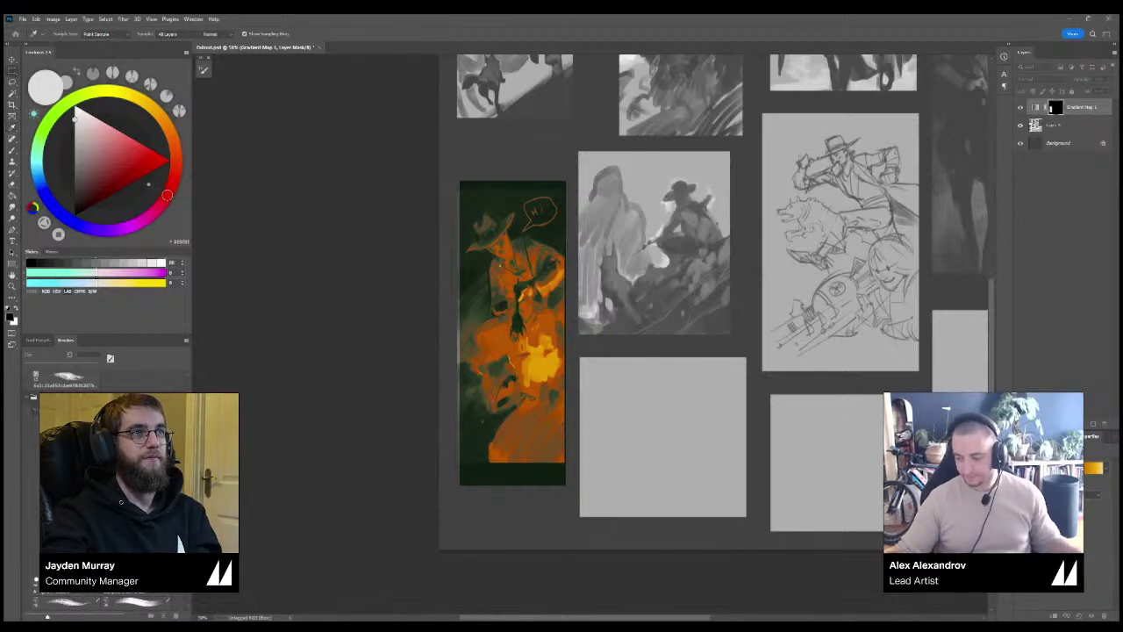
# Select the dark skeleton horseman thumbnail and add a Gradient Map adjustment masked to it.
pyautogui.moveTo(772, 254); pyautogui.dragTo(525, 373)
pyautogui.moveTo(833, 74); pyautogui.dragTo(681, 395)
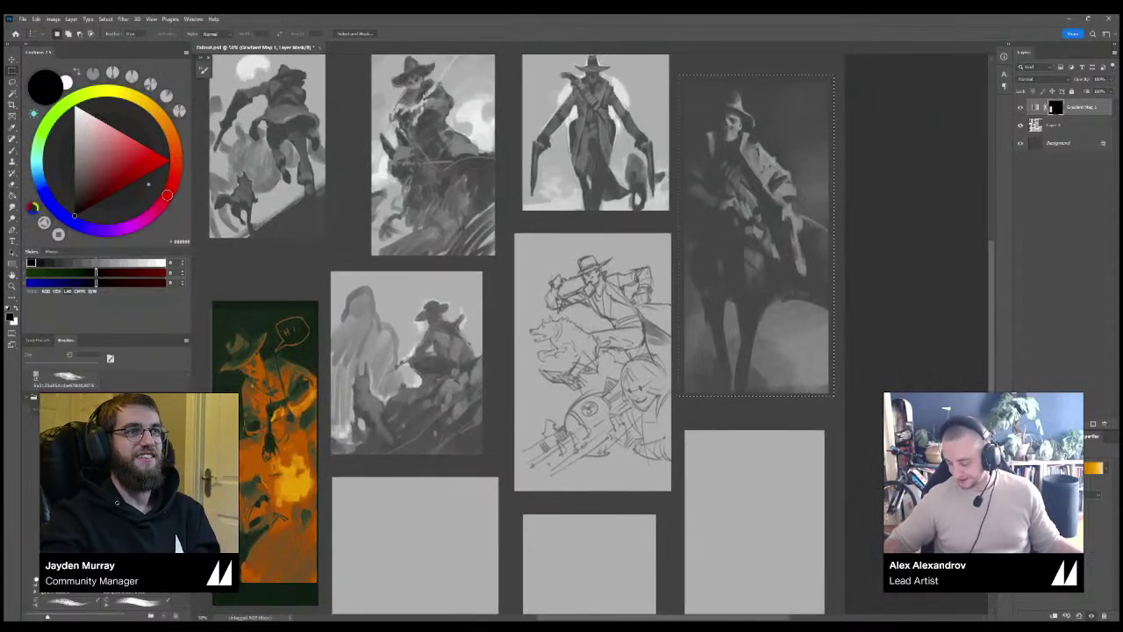
pyautogui.click(1071, 424)
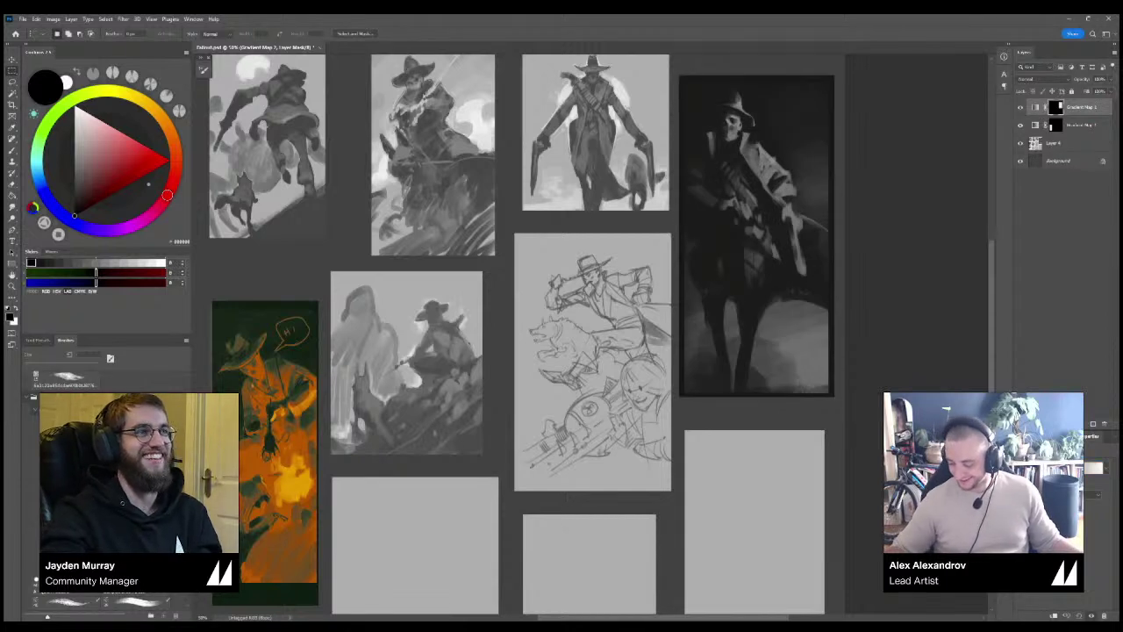
pyautogui.press('i')
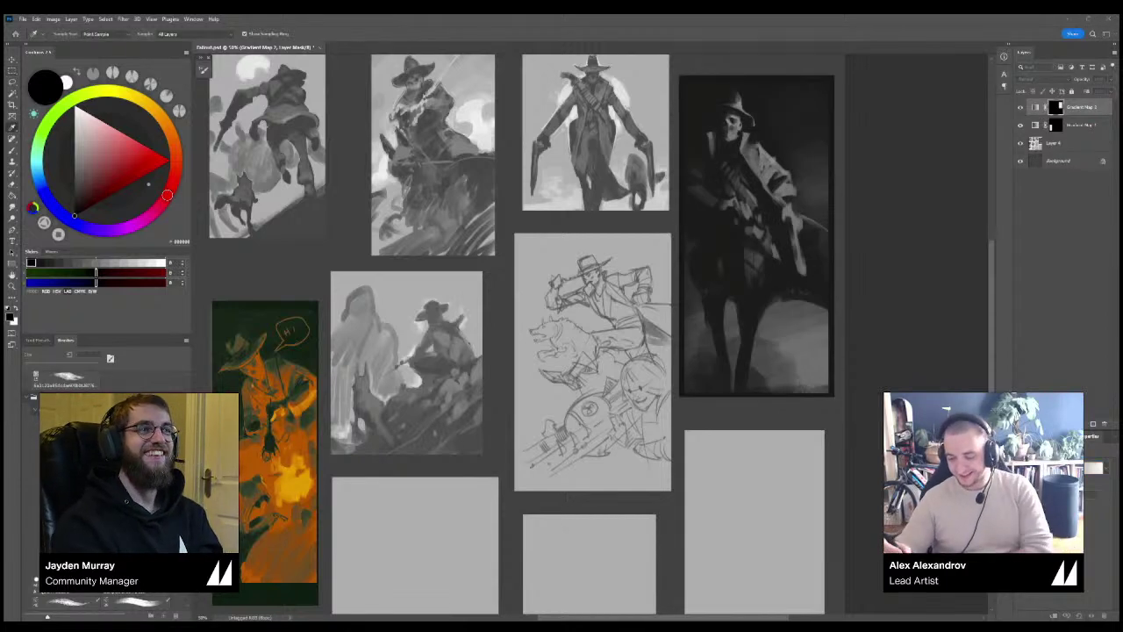
# Try several gradients on the skeleton horseman thumbnail and apply one running from dark navy to light blue.
pyautogui.click(566, 493)
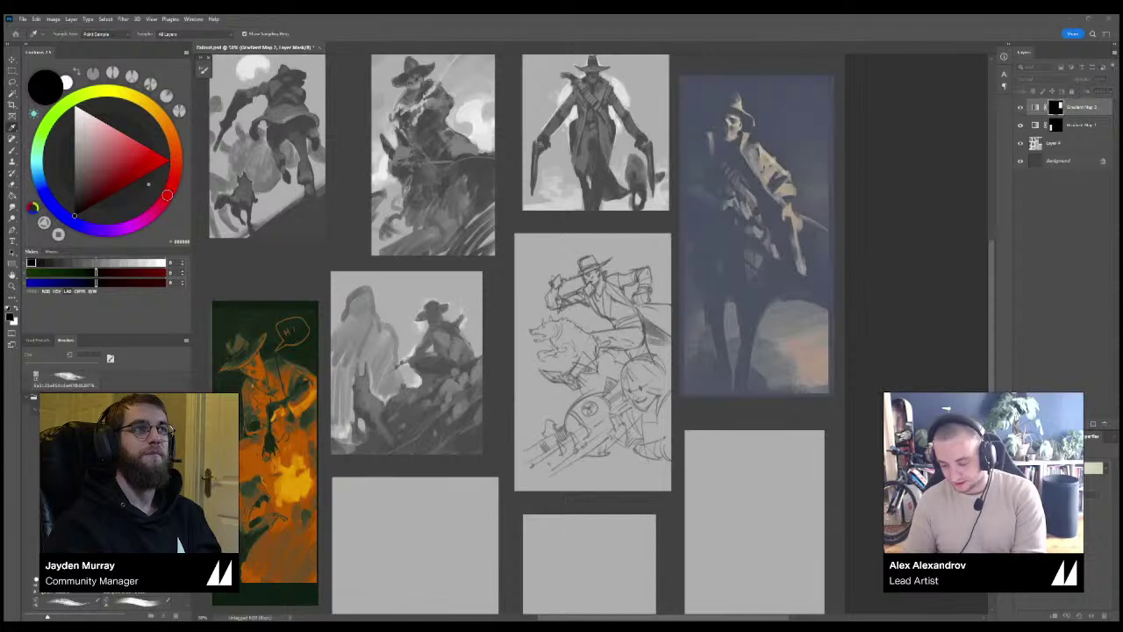
pyautogui.click(568, 498)
pyautogui.click(569, 497)
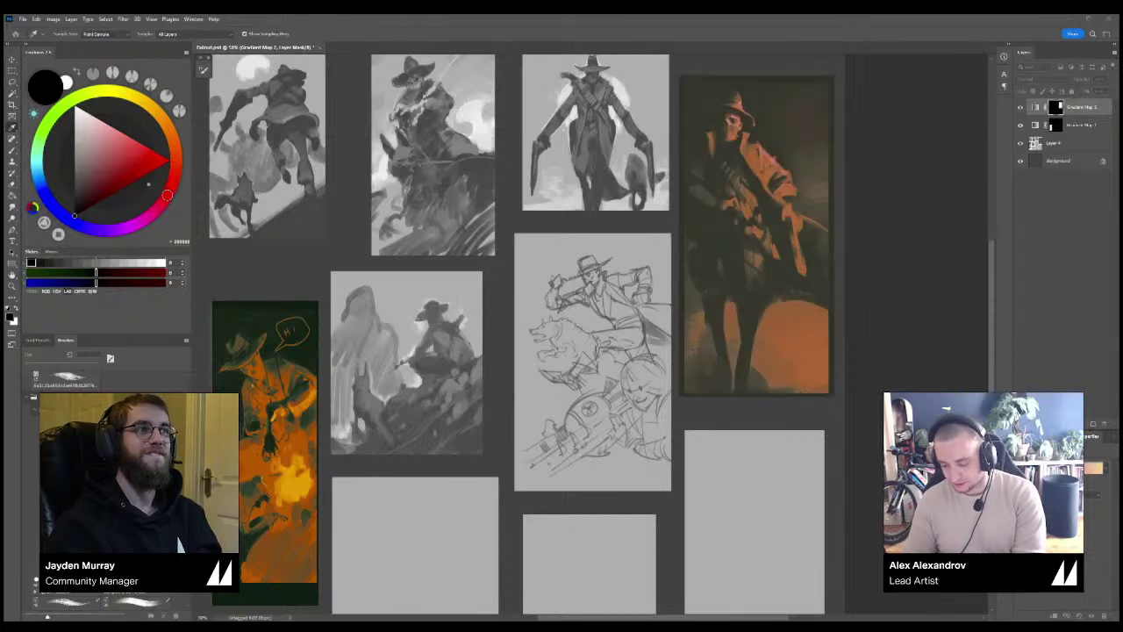
pyautogui.click(568, 497)
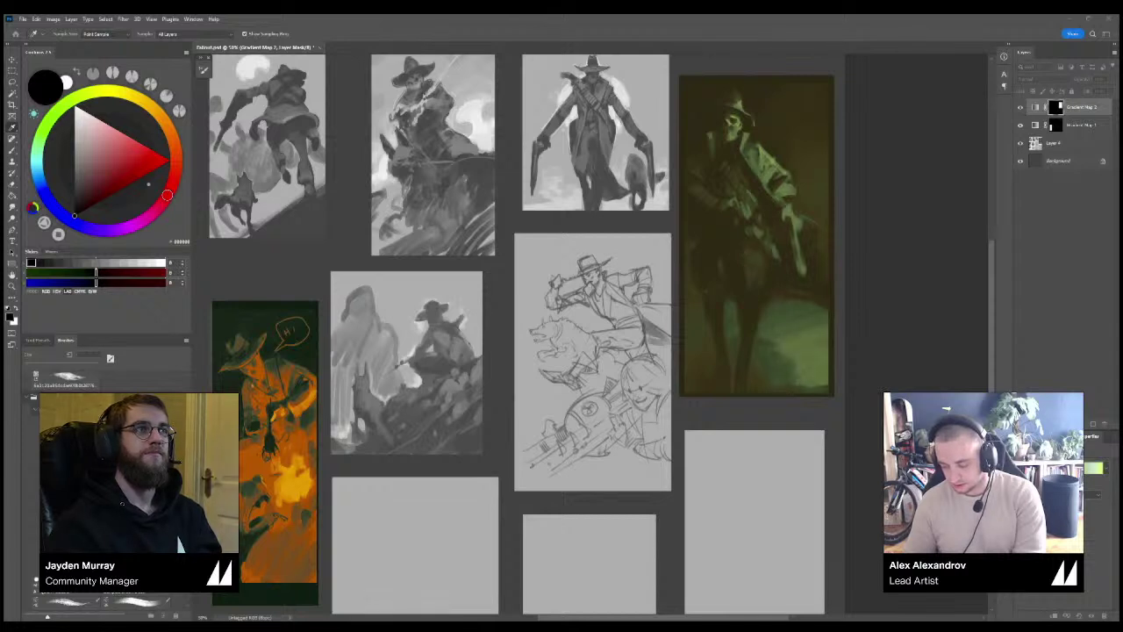
pyautogui.click(568, 498)
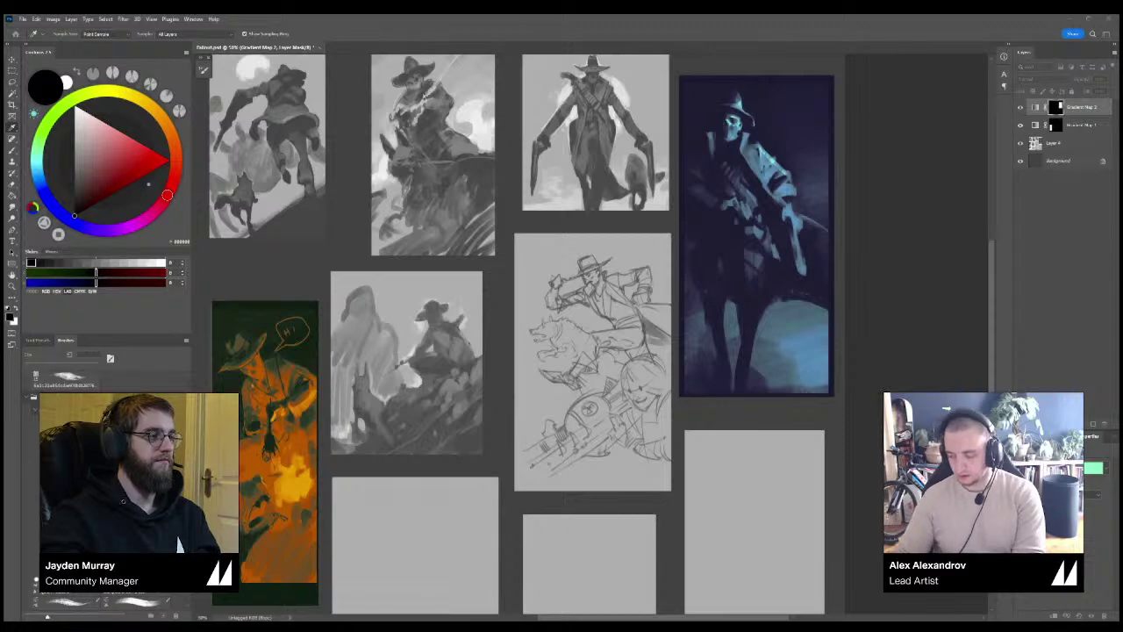
pyautogui.press('Return')
pyautogui.hotkey('ctrl', '-')
pyautogui.hotkey('ctrl', '+')
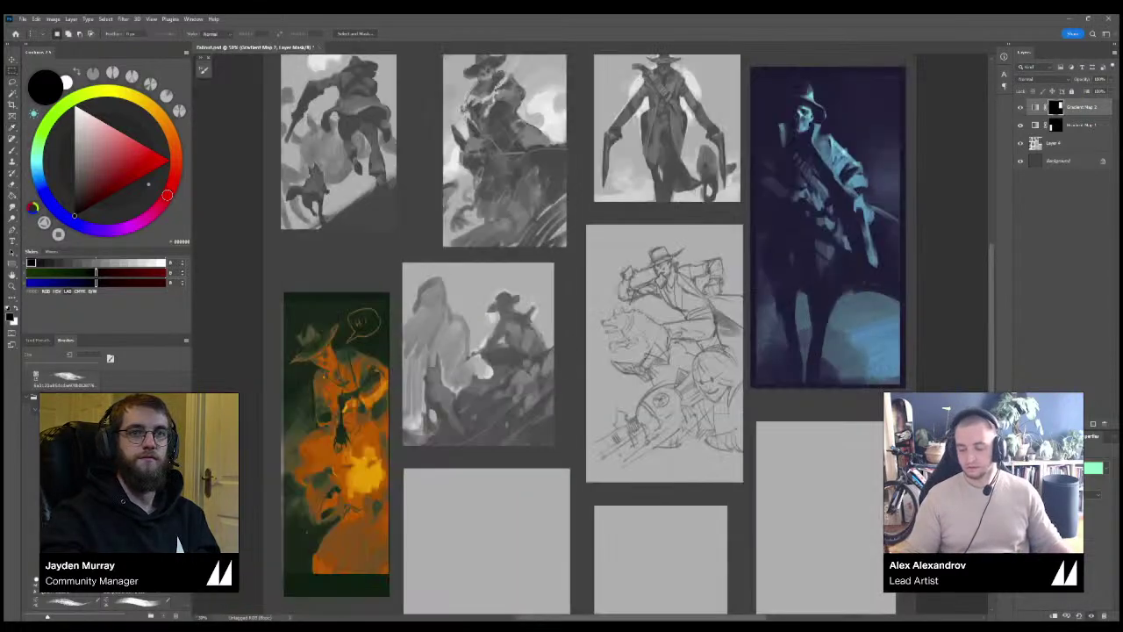
# Select the thumbnail of the hatted rider with the crescent-lit sky and add a Gradient Map adjustment masked to it.
pyautogui.moveTo(589, 289); pyautogui.dragTo(587, 381)
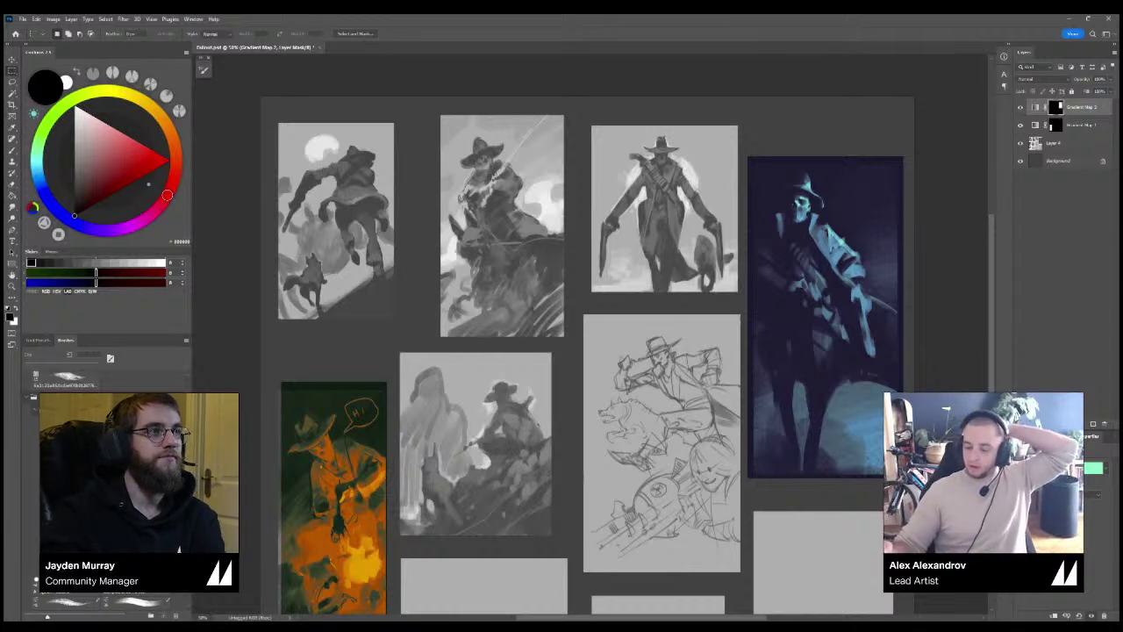
pyautogui.moveTo(567, 111); pyautogui.dragTo(438, 340)
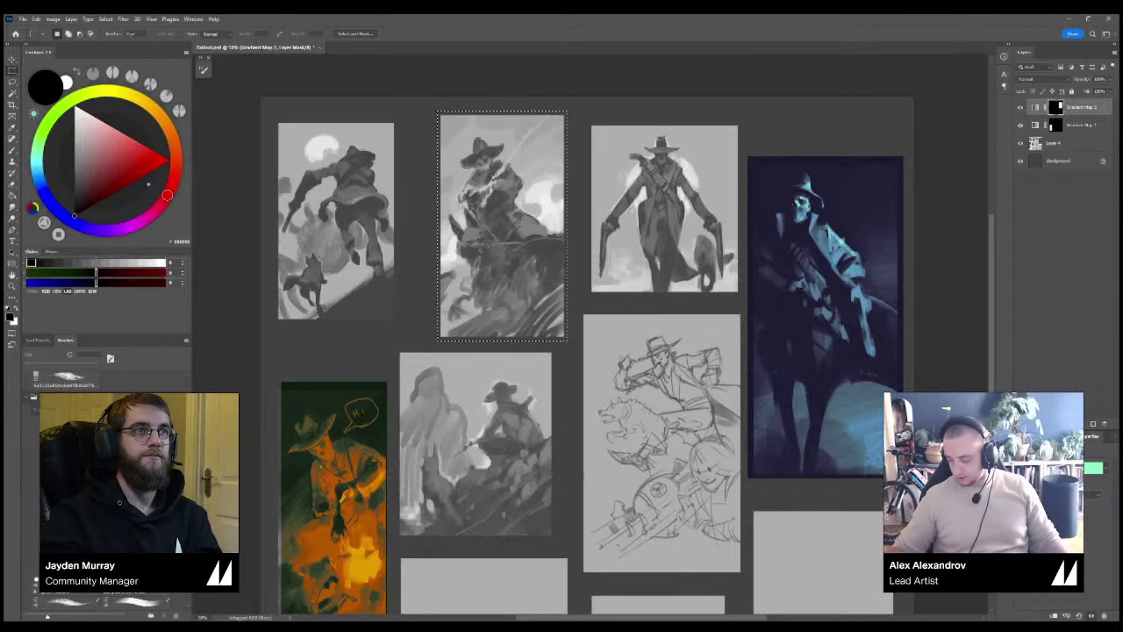
pyautogui.click(1065, 406)
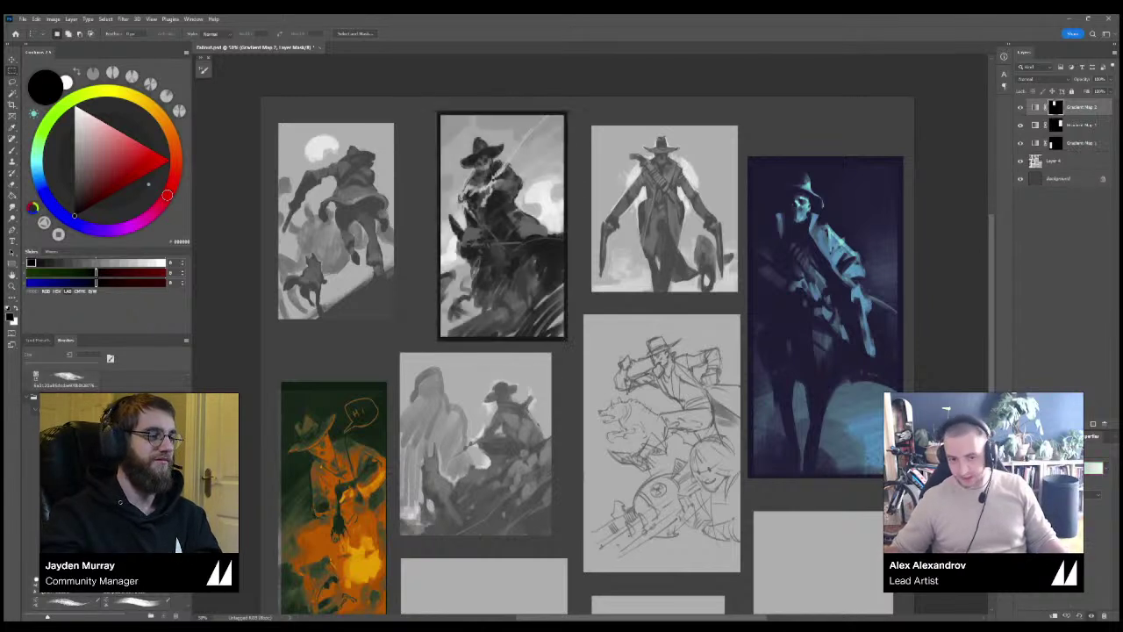
# Recolour the hatted rider thumbnail with an inverted gradient of bright yellow darks and brown-grey lights, checking it against the sheet.
pyautogui.press('i')
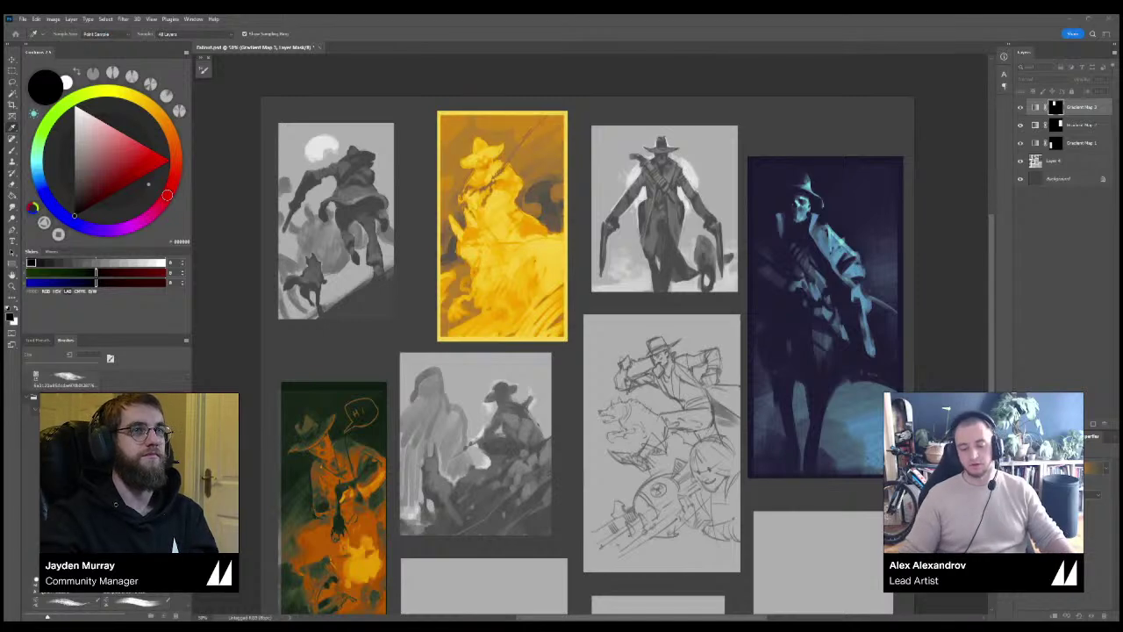
pyautogui.hotkey('ctrl', '-')
pyautogui.hotkey('ctrl', '-')
pyautogui.hotkey('ctrl', '+')
pyautogui.hotkey('ctrl', '+')
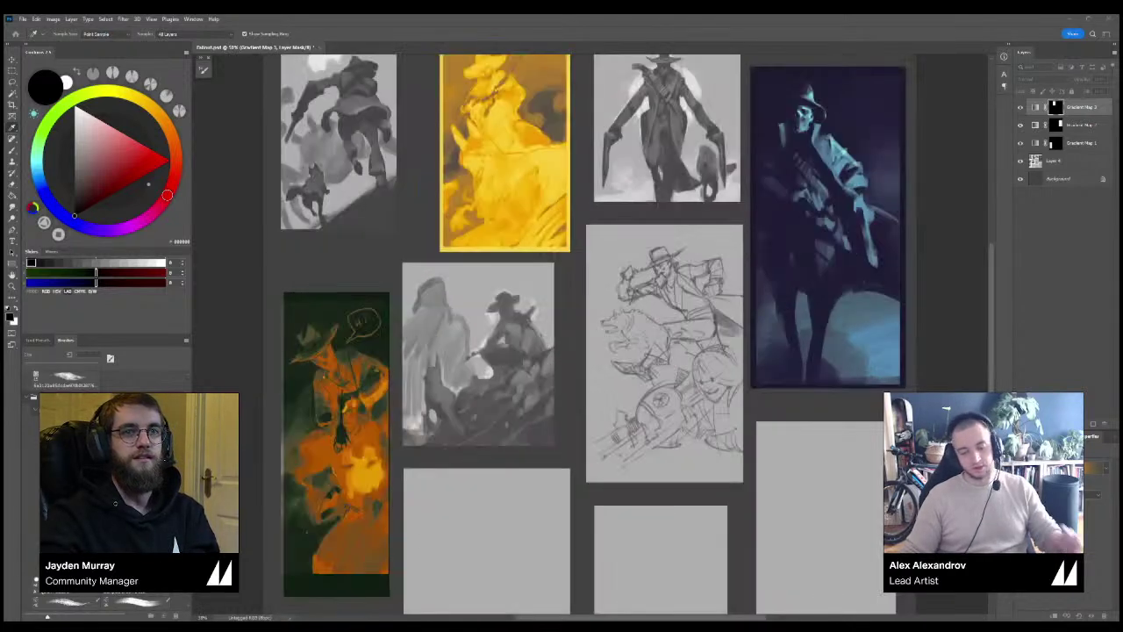
pyautogui.press('Return')
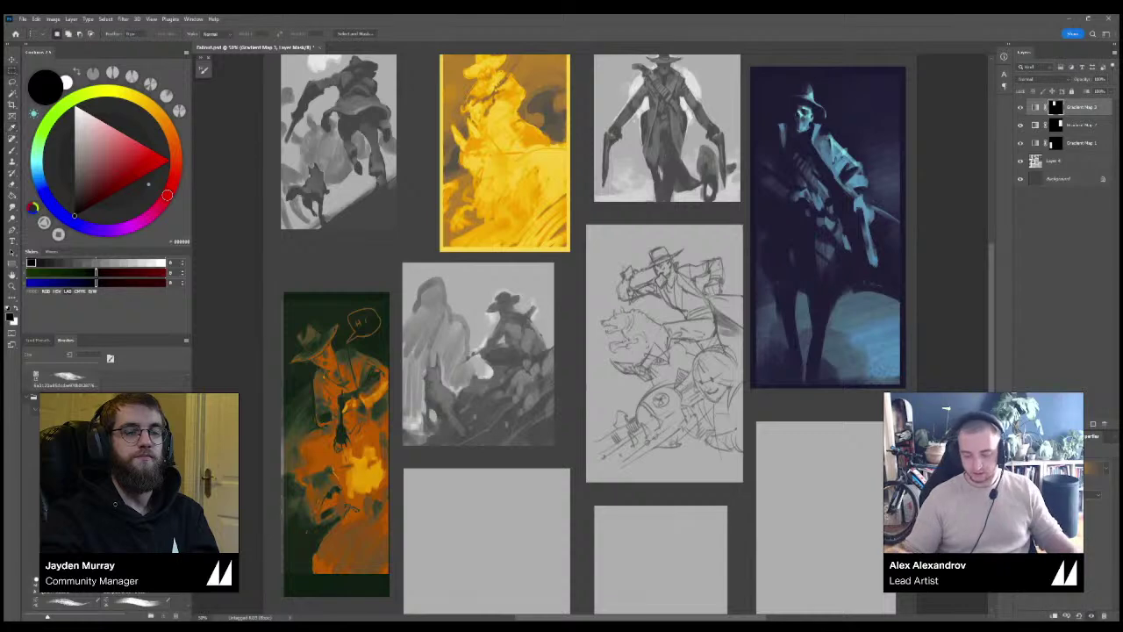
# Set up the brush with white as the foreground colour and create a new layer above the gradient maps for painting on the yellow thumbnail.
pyautogui.moveTo(593, 333); pyautogui.dragTo(664, 534)
pyautogui.press('b')
pyautogui.press('x')
pyautogui.hotkey('ctrl', '+')
pyautogui.hotkey('ctrl', '+')
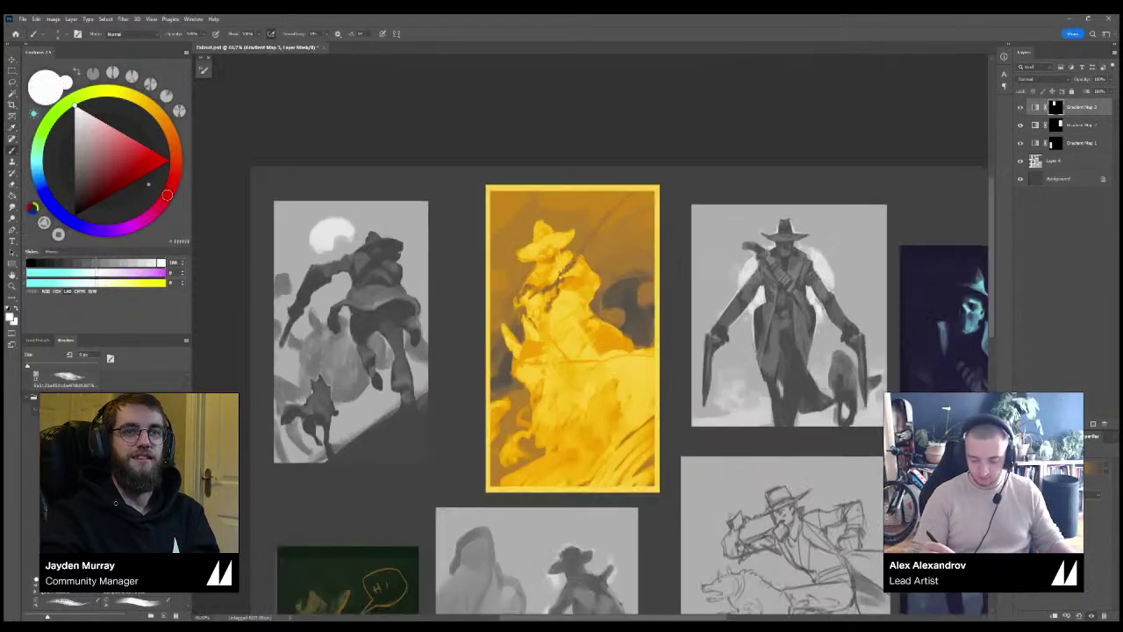
pyautogui.press(']')
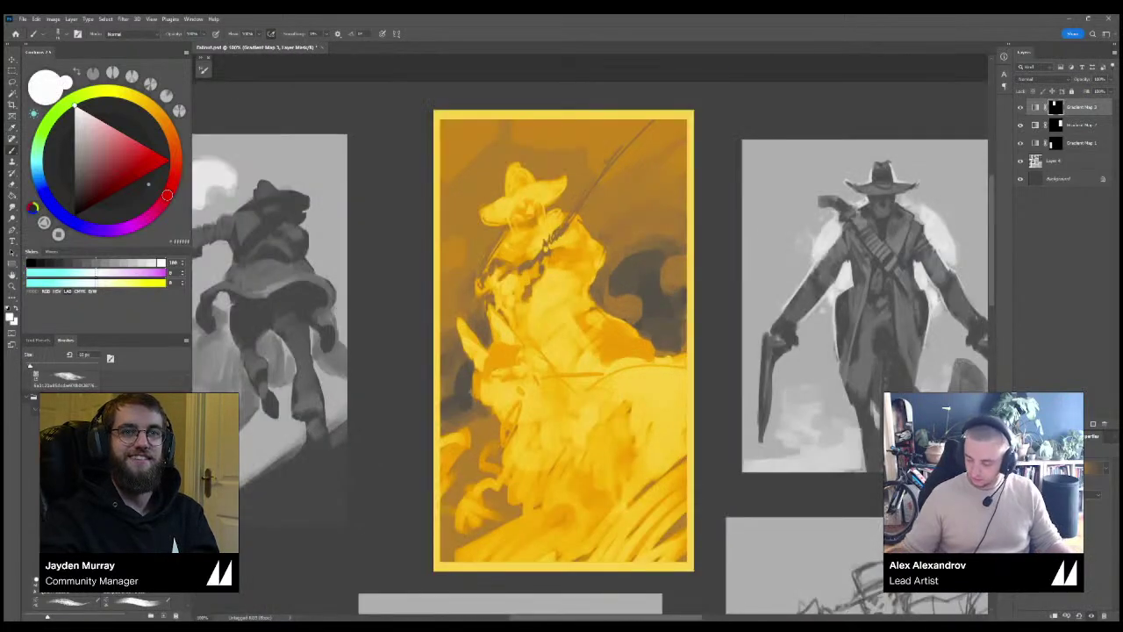
pyautogui.click(1093, 424)
# Block in first strokes on the yellow rider's face with colours sampled from the thumbnail, undoing misplaced ones.
pyautogui.press('[')
pyautogui.moveTo(515, 207); pyautogui.dragTo(535, 205)
pyautogui.hotkey('ctrl', 'z')
pyautogui.keyDown('alt'); pyautogui.click(628, 285); pyautogui.keyUp('alt')
pyautogui.hotkey('ctrl', 'z')
pyautogui.hotkey('ctrl', 'z')
pyautogui.hotkey('ctrl', 'z')
pyautogui.keyDown('alt'); pyautogui.click(562, 167); pyautogui.keyUp('alt')
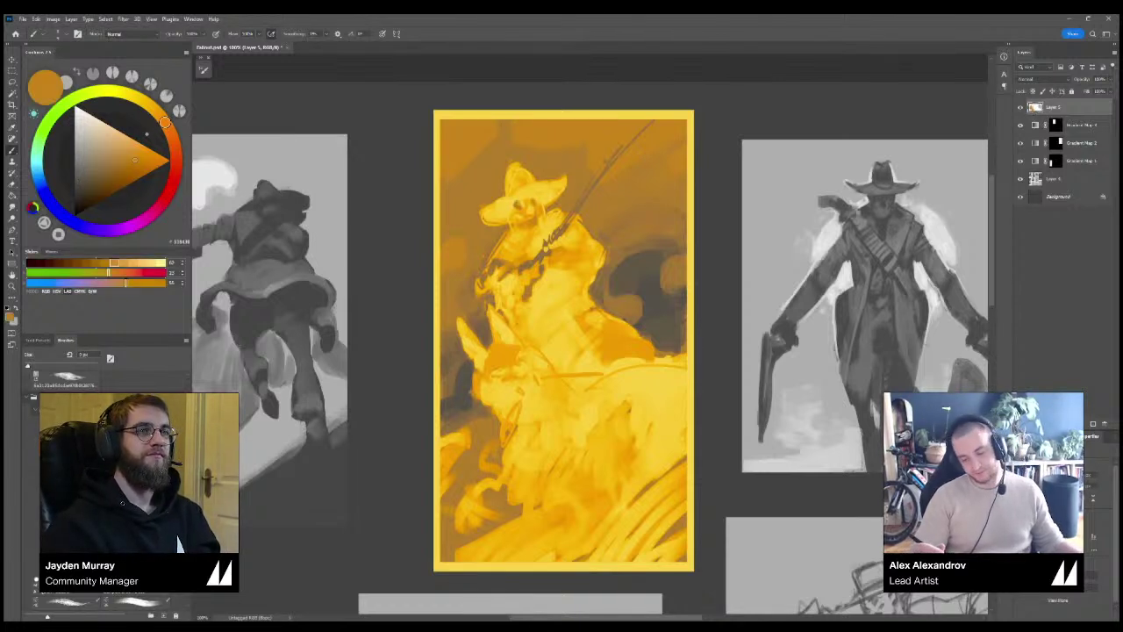
pyautogui.hotkey('ctrl', 'z')
pyautogui.hotkey('ctrl', 'z')
# Paint the eye sockets and upper face of the yellow rider in sampled orange tones and check them at reduced size.
pyautogui.keyDown('alt'); pyautogui.click(524, 190); pyautogui.keyUp('alt')
pyautogui.keyDown('alt'); pyautogui.click(524, 208); pyautogui.keyUp('alt')
pyautogui.moveTo(517, 207)
pyautogui.mouseDown()
pyautogui.moveTo(532, 196)
pyautogui.moveTo(532, 210)
pyautogui.moveTo(526, 199)
pyautogui.mouseUp()
pyautogui.keyDown('alt'); pyautogui.click(531, 206); pyautogui.keyUp('alt')
pyautogui.keyDown('alt'); pyautogui.click(526, 208); pyautogui.keyUp('alt')
pyautogui.keyDown('alt'); pyautogui.click(528, 210); pyautogui.keyUp('alt')
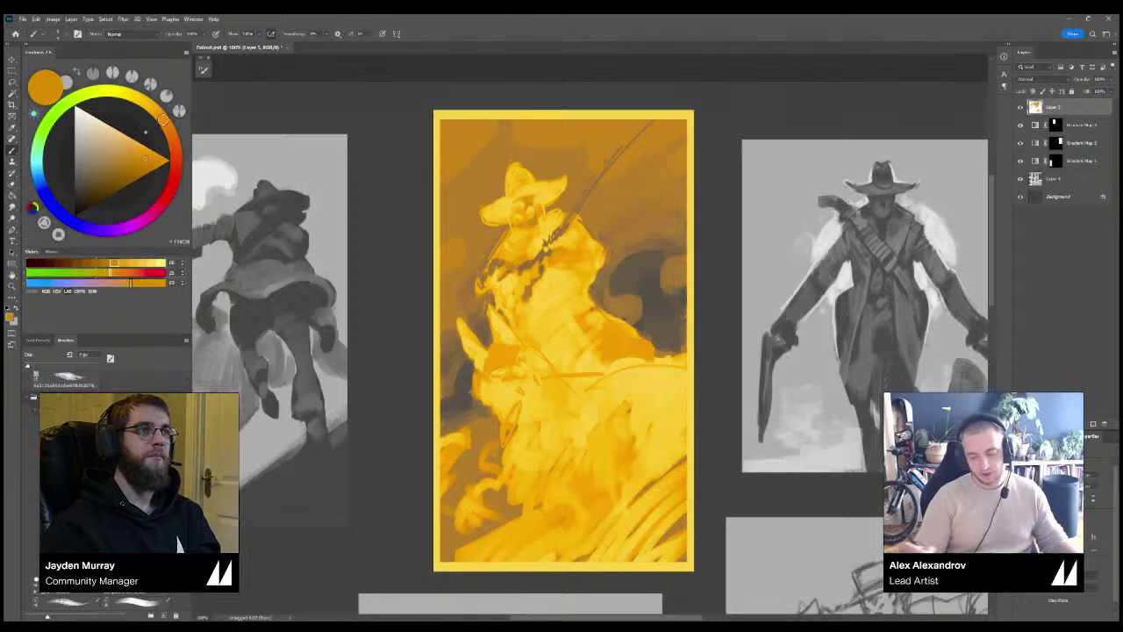
pyautogui.hotkey('ctrl', '-')
pyautogui.hotkey('ctrl', '-')
pyautogui.hotkey('ctrl', '+')
pyautogui.hotkey('ctrl', '+')
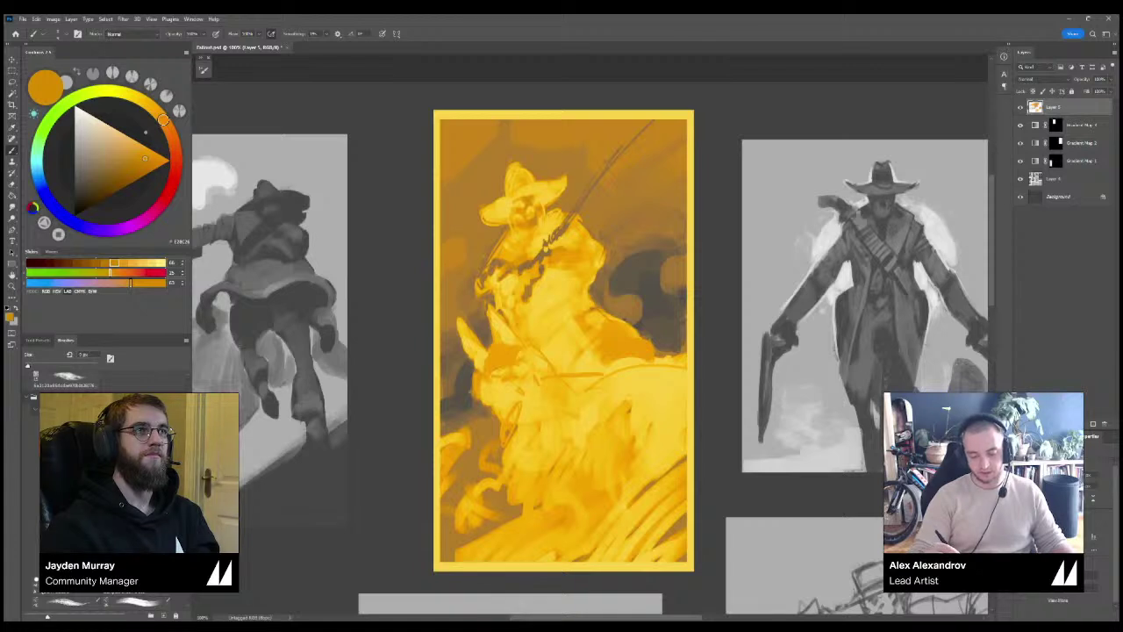
# Paint light yellow strokes on the rider's lower face and jaw, blending with sampled oranges.
pyautogui.keyDown('alt'); pyautogui.click(523, 198); pyautogui.keyUp('alt')
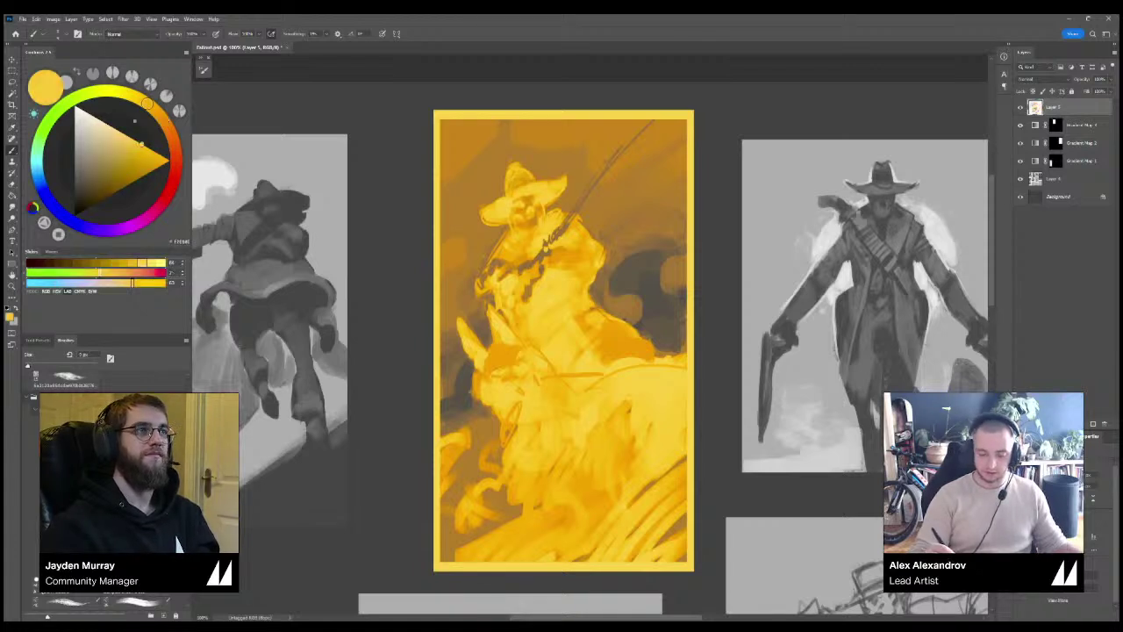
pyautogui.moveTo(516, 221); pyautogui.dragTo(535, 224)
pyautogui.keyDown('alt'); pyautogui.click(524, 214); pyautogui.keyUp('alt')
pyautogui.keyDown('alt'); pyautogui.click(523, 221); pyautogui.keyUp('alt')
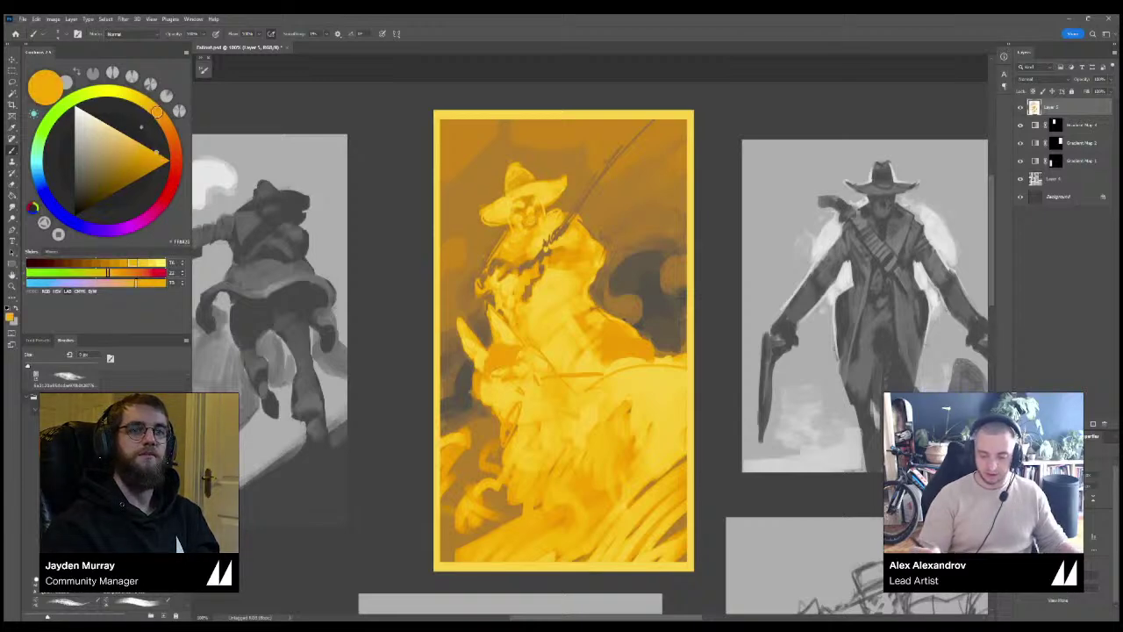
# Examine the three recoloured thumbnails against the rest of the composition sheet.
pyautogui.hotkey('ctrl', '-')
pyautogui.hotkey('ctrl', '-')
pyautogui.hotkey('ctrl', '-')
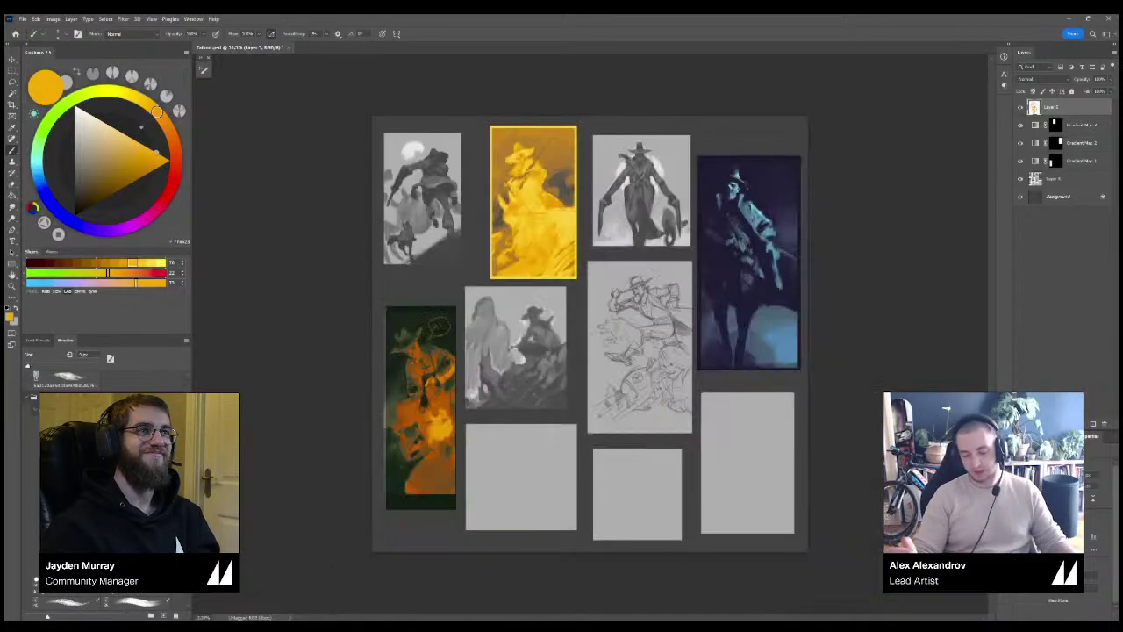
pyautogui.hotkey('ctrl', '+')
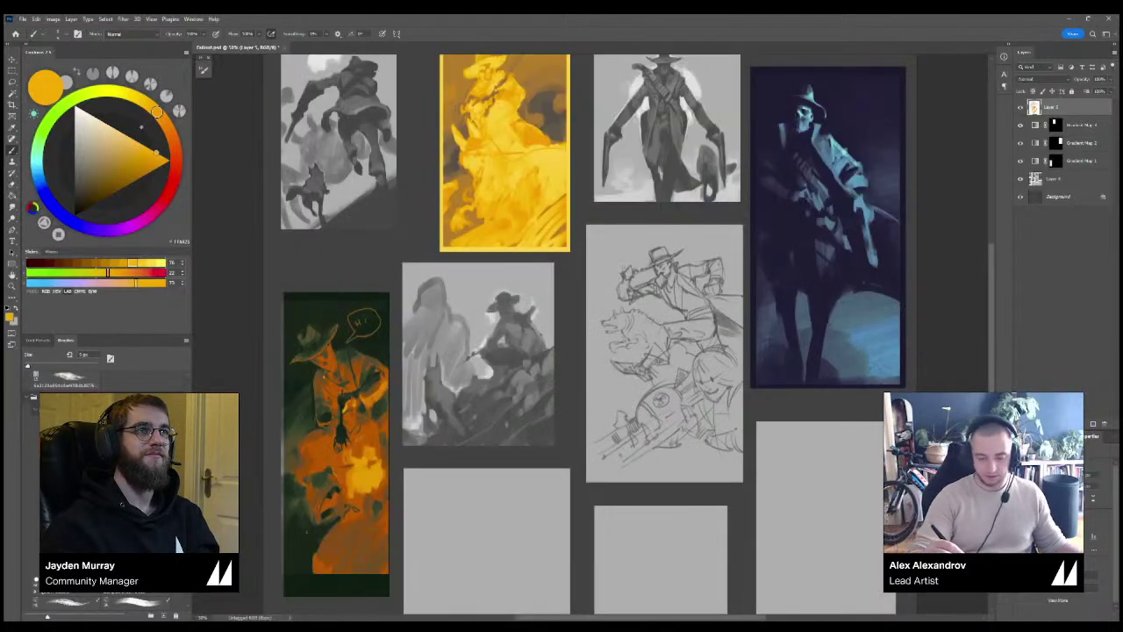
pyautogui.keyDown('alt'); pyautogui.click(483, 76); pyautogui.keyUp('alt')
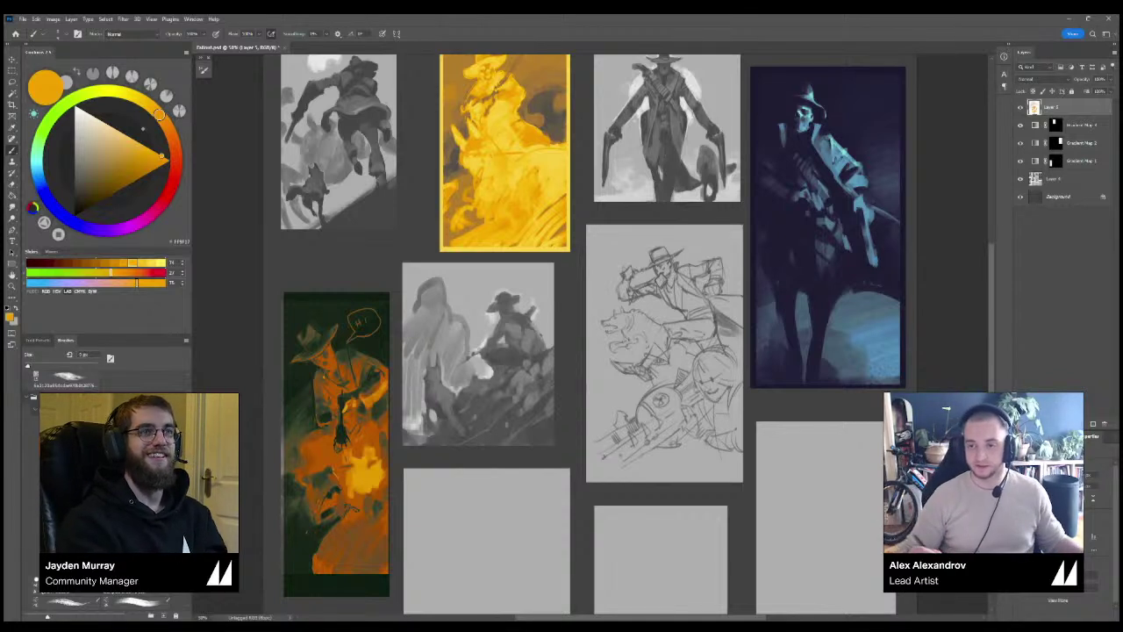
pyautogui.hotkey('ctrl', '-')
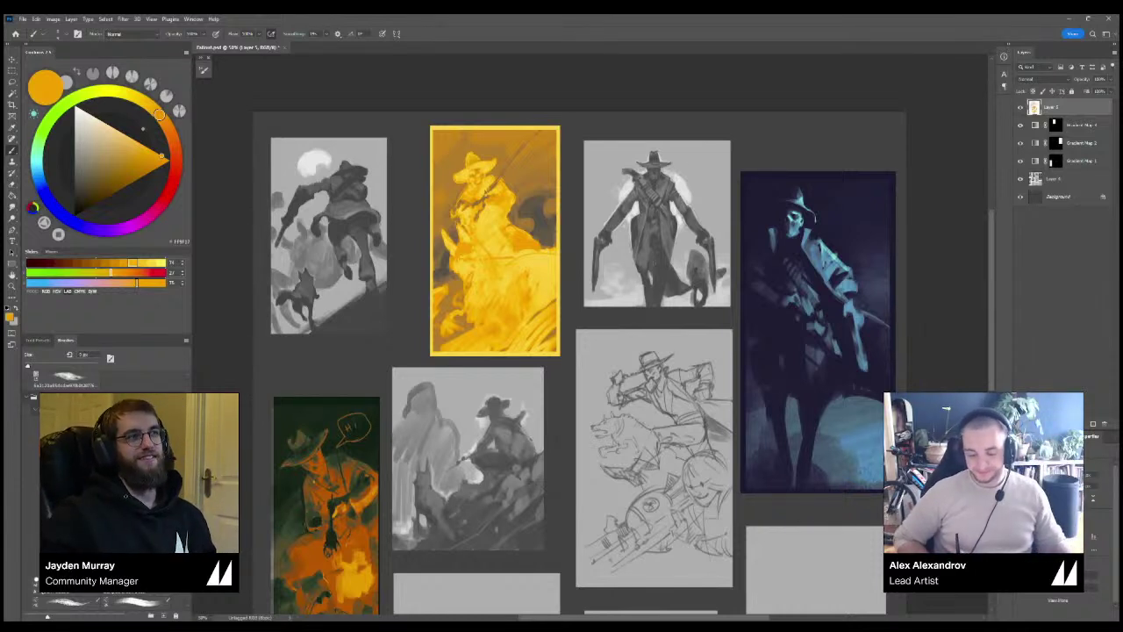
pyautogui.hotkey('ctrl', '+')
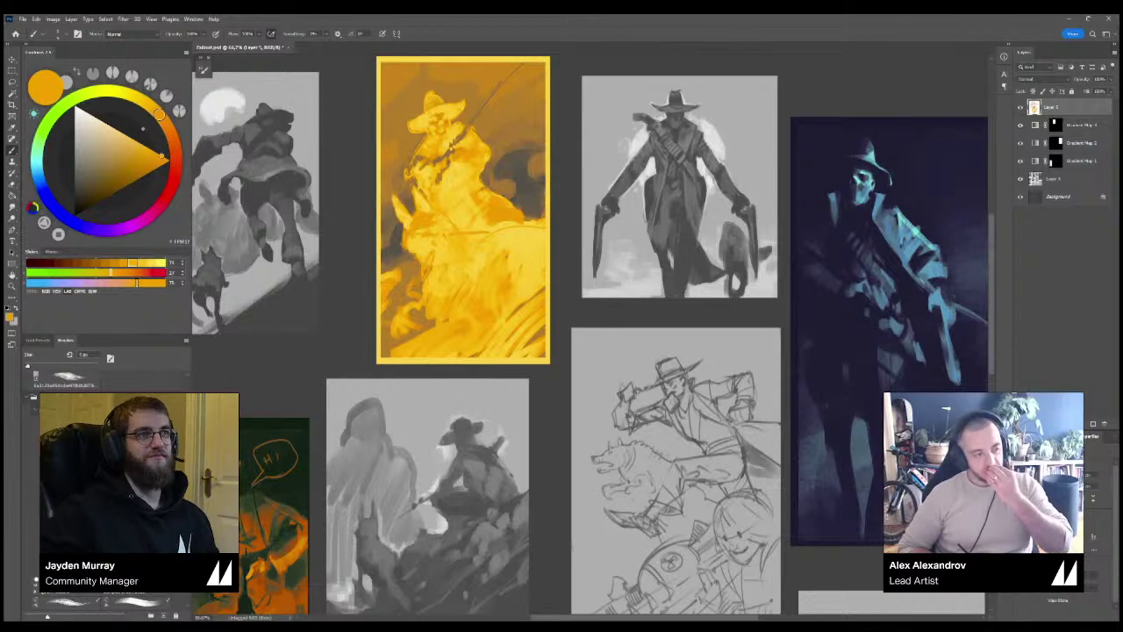
# Paint a short yellow-orange stroke over the yellow rider's lower face with tones sampled from it.
pyautogui.hotkey('ctrl', '+')
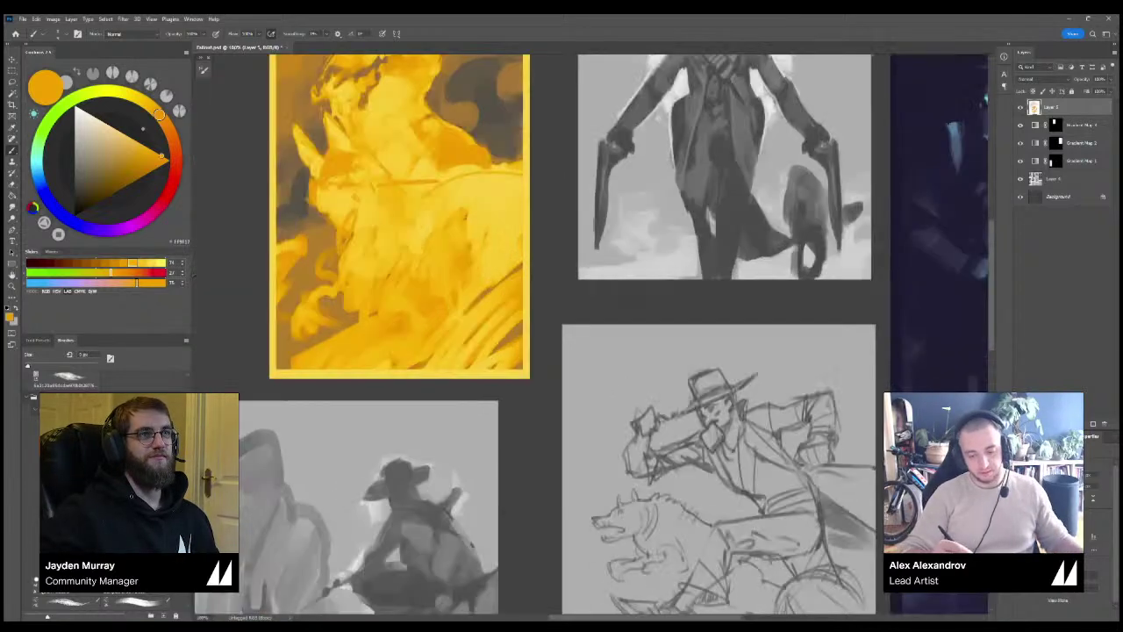
pyautogui.moveTo(491, 228); pyautogui.dragTo(646, 444)
pyautogui.scroll(3, 590, 329)
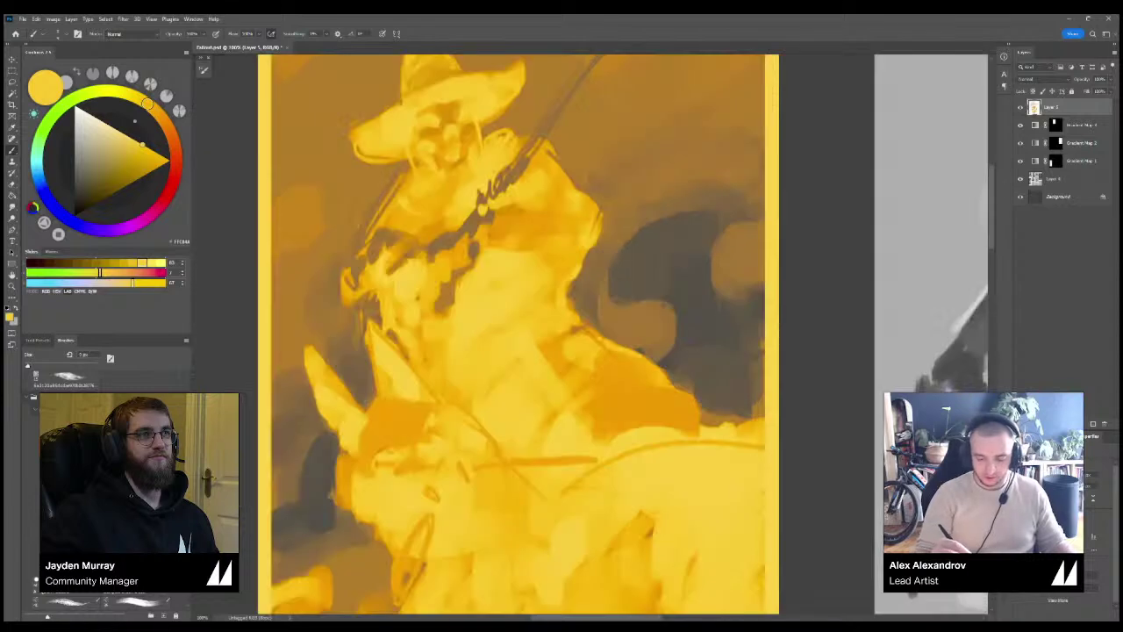
pyautogui.keyDown('alt'); pyautogui.click(458, 151); pyautogui.keyUp('alt')
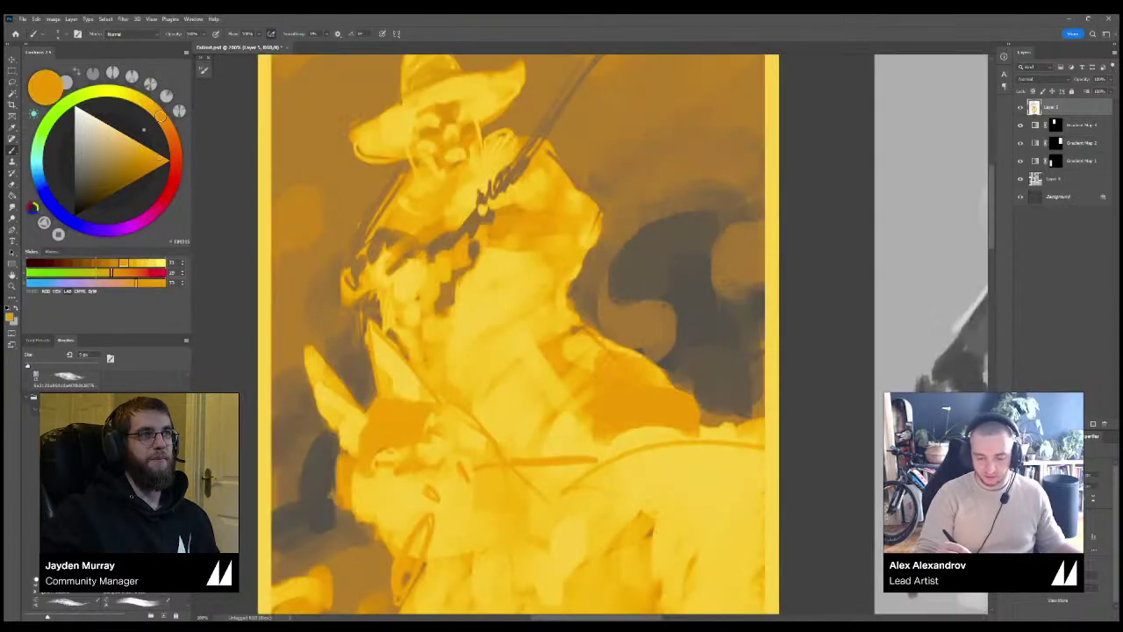
pyautogui.keyDown('alt'); pyautogui.click(450, 148); pyautogui.keyUp('alt')
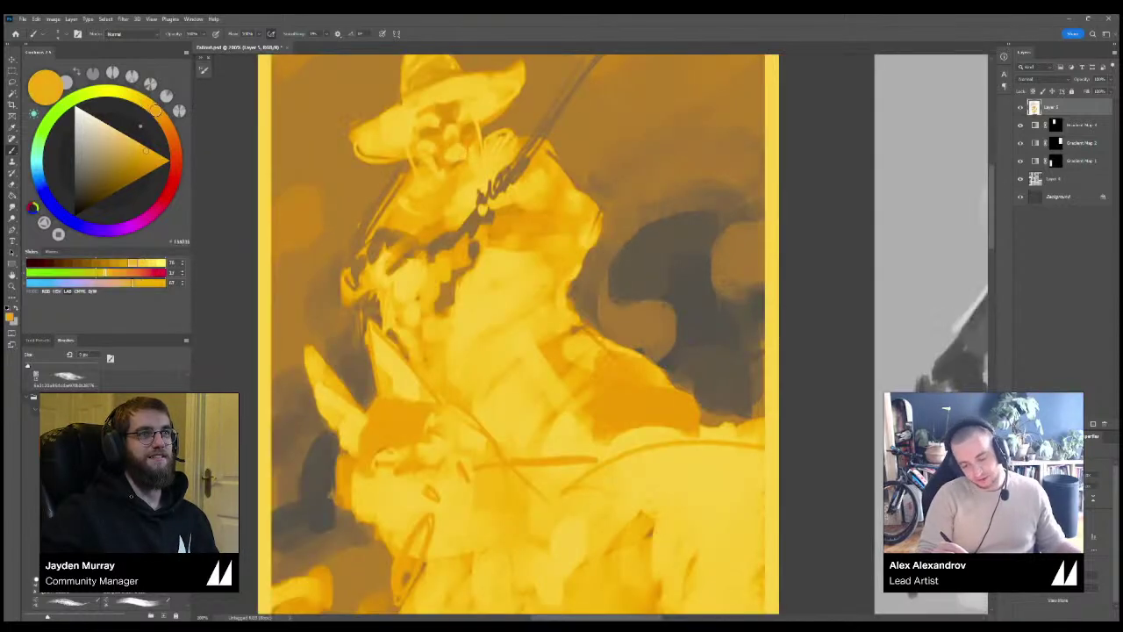
pyautogui.moveTo(451, 147); pyautogui.dragTo(458, 159)
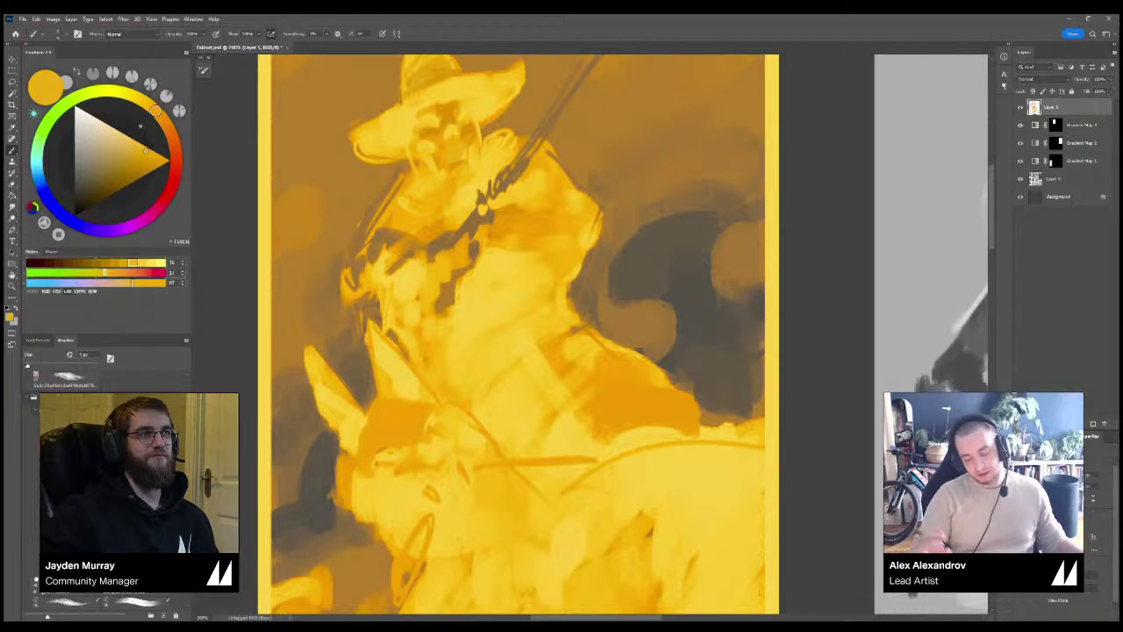
pyautogui.moveTo(453, 374); pyautogui.dragTo(540, 352)
pyautogui.moveTo(531, 316)
pyautogui.mouseDown()
pyautogui.moveTo(576, 354)
pyautogui.moveTo(440, 223)
pyautogui.mouseUp()
pyautogui.hotkey('ctrl', 'z')
pyautogui.hotkey('ctrl', 'z')
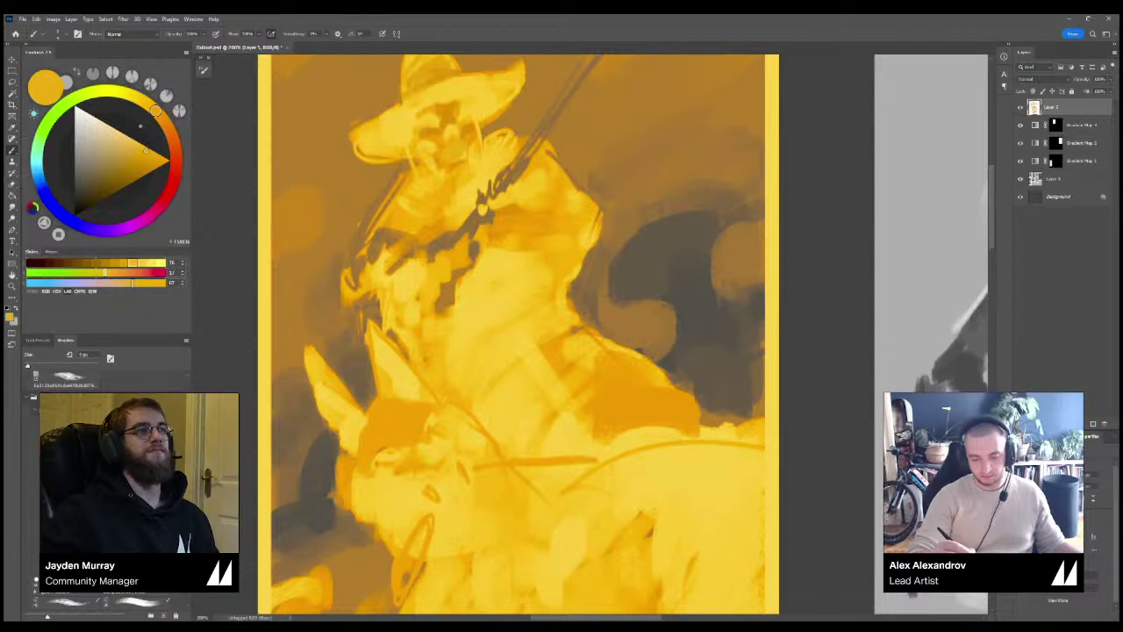
# Touch up the yellow rider's eye socket and nose area with sampled orange and light yellow tones.
pyautogui.keyDown('alt'); pyautogui.click(443, 110); pyautogui.keyUp('alt')
pyautogui.click(432, 122)
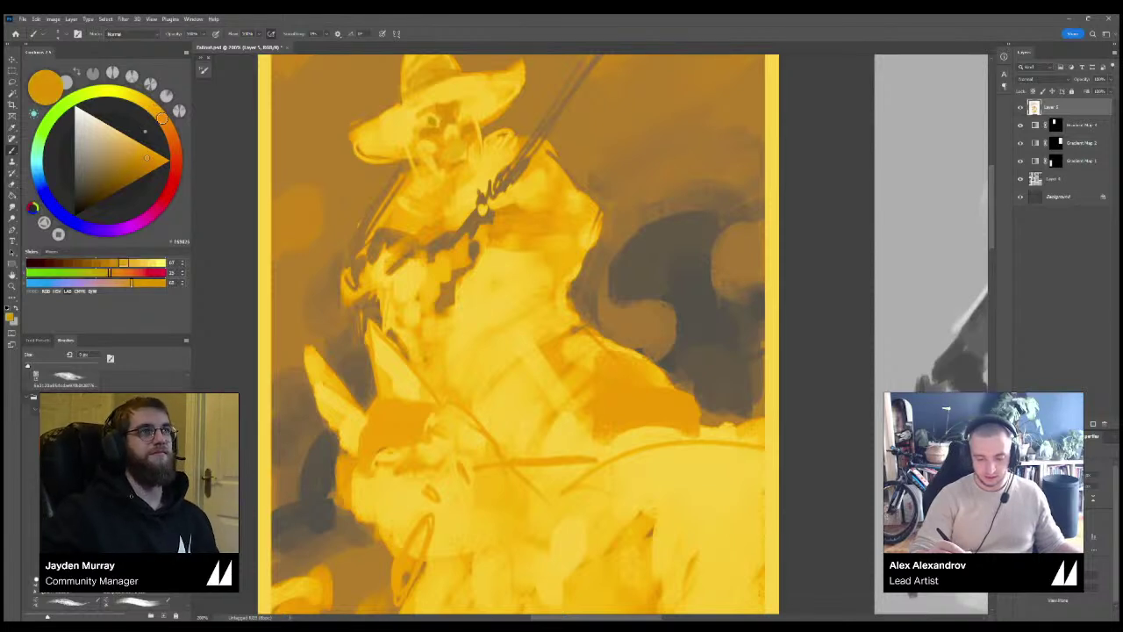
pyautogui.keyDown('alt'); pyautogui.click(434, 124); pyautogui.keyUp('alt')
pyautogui.keyDown('alt'); pyautogui.click(436, 126); pyautogui.keyUp('alt')
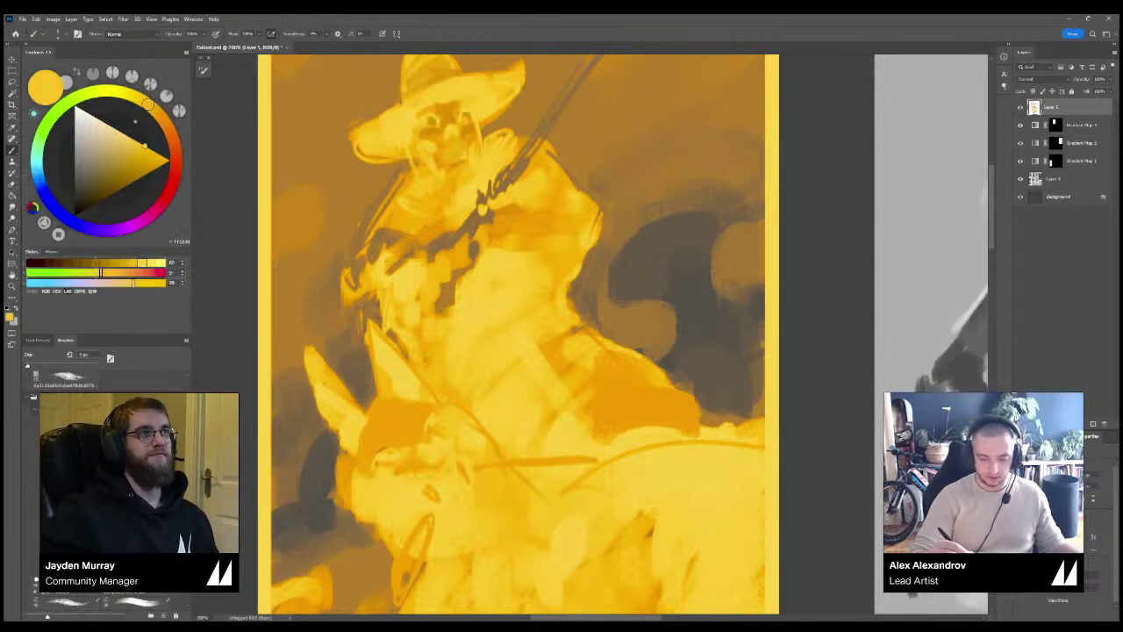
pyautogui.moveTo(447, 146); pyautogui.dragTo(453, 149)
pyautogui.keyDown('alt'); pyautogui.click(455, 140); pyautogui.keyUp('alt')
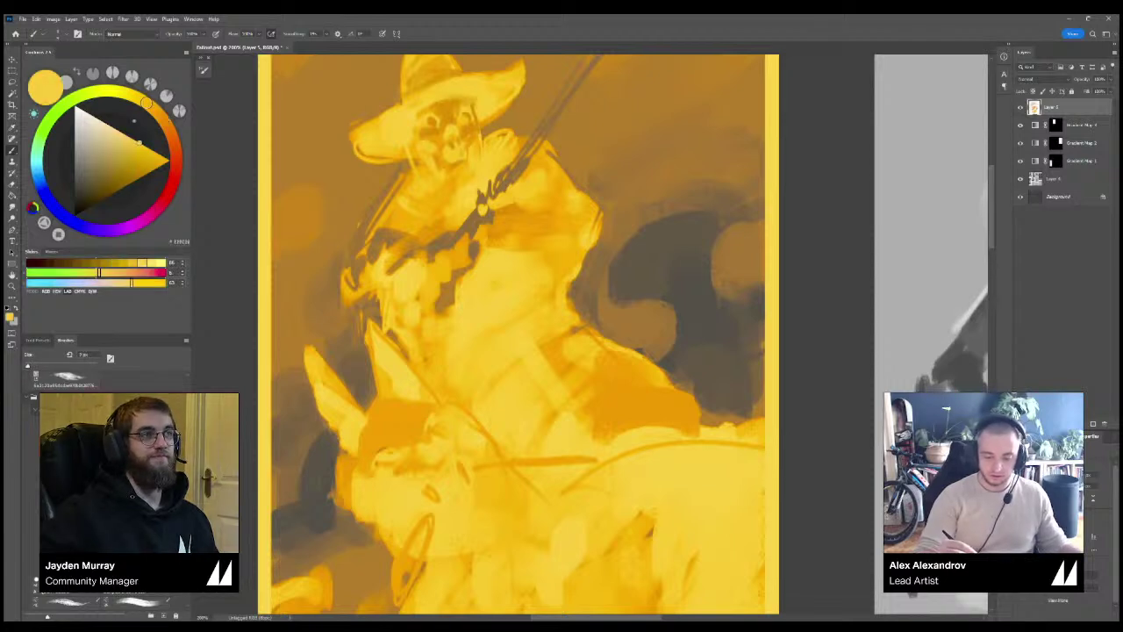
# Darken the upper face and eye area beneath the yellow rider's hat brim with sampled orange tones.
pyautogui.moveTo(428, 116); pyautogui.dragTo(433, 124)
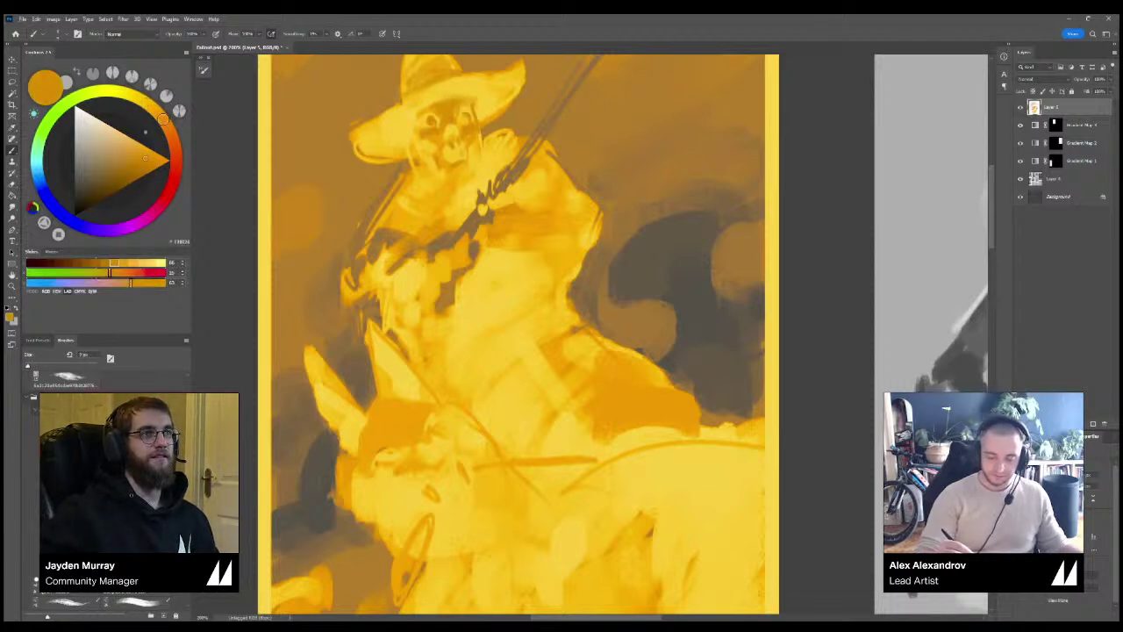
pyautogui.keyDown('alt'); pyautogui.click(433, 123); pyautogui.keyUp('alt')
pyautogui.click(432, 121)
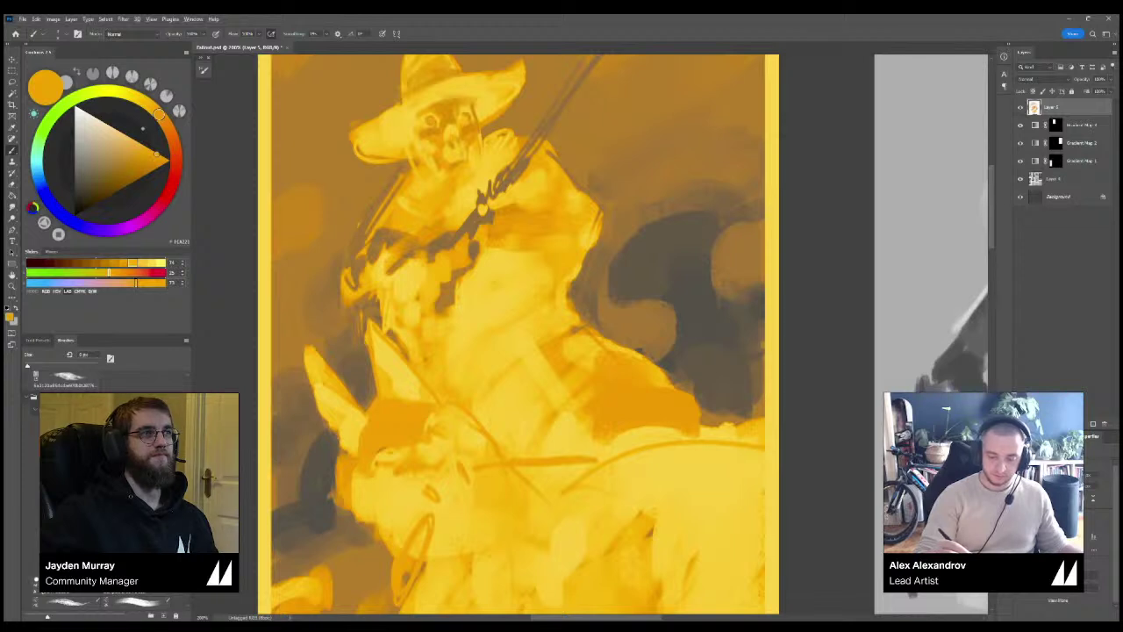
pyautogui.keyDown('alt'); pyautogui.click(449, 105); pyautogui.keyUp('alt')
pyautogui.moveTo(441, 122); pyautogui.dragTo(418, 120)
pyautogui.keyDown('alt'); pyautogui.click(423, 137); pyautogui.keyUp('alt')
pyautogui.keyDown('alt'); pyautogui.click(426, 141); pyautogui.keyUp('alt')
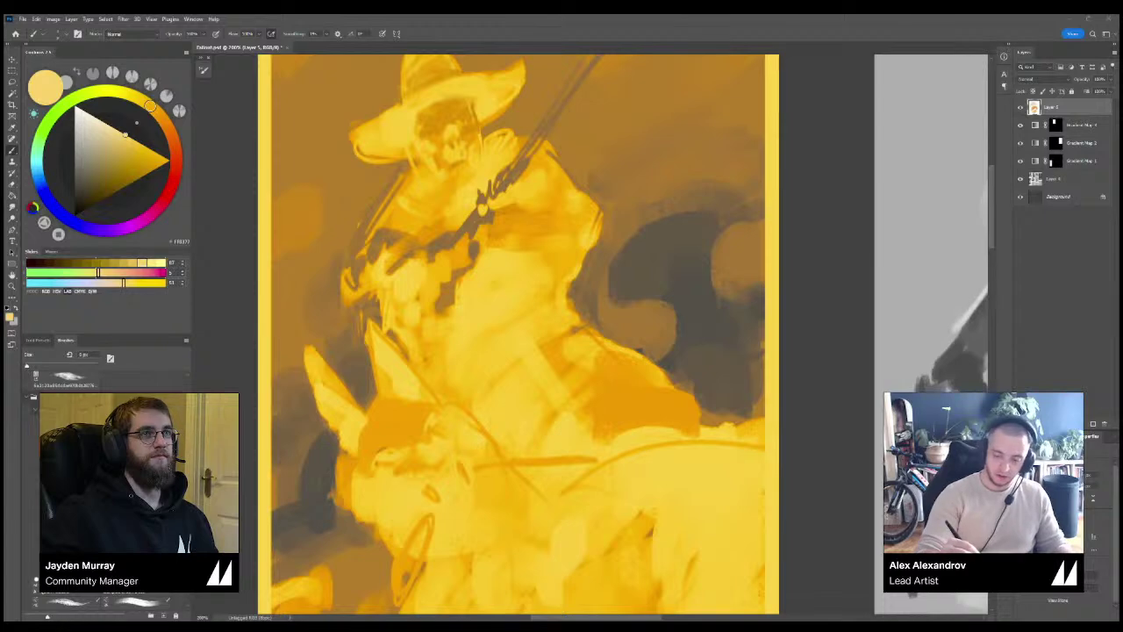
# Dot small yellow eyes into the rider's shaded face with a sampled colour, undoing the first paler dots.
pyautogui.click(431, 123)
pyautogui.click(428, 126)
pyautogui.hotkey('ctrl', 'z')
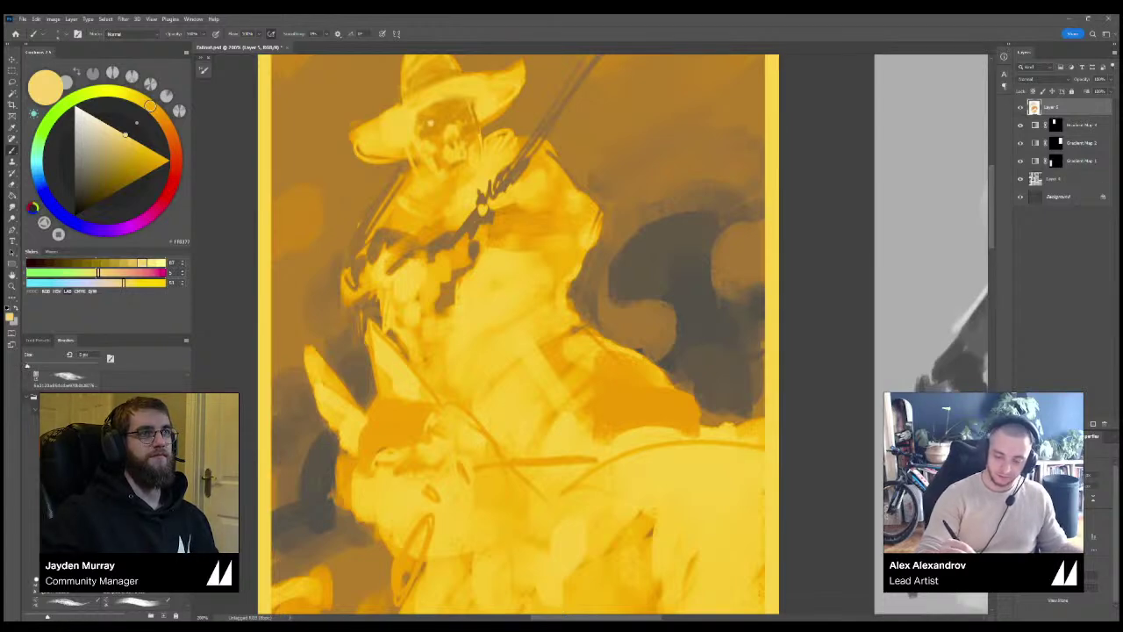
pyautogui.hotkey('ctrl', 'z')
pyautogui.keyDown('alt'); pyautogui.click(427, 138); pyautogui.keyUp('alt')
pyautogui.click(429, 124)
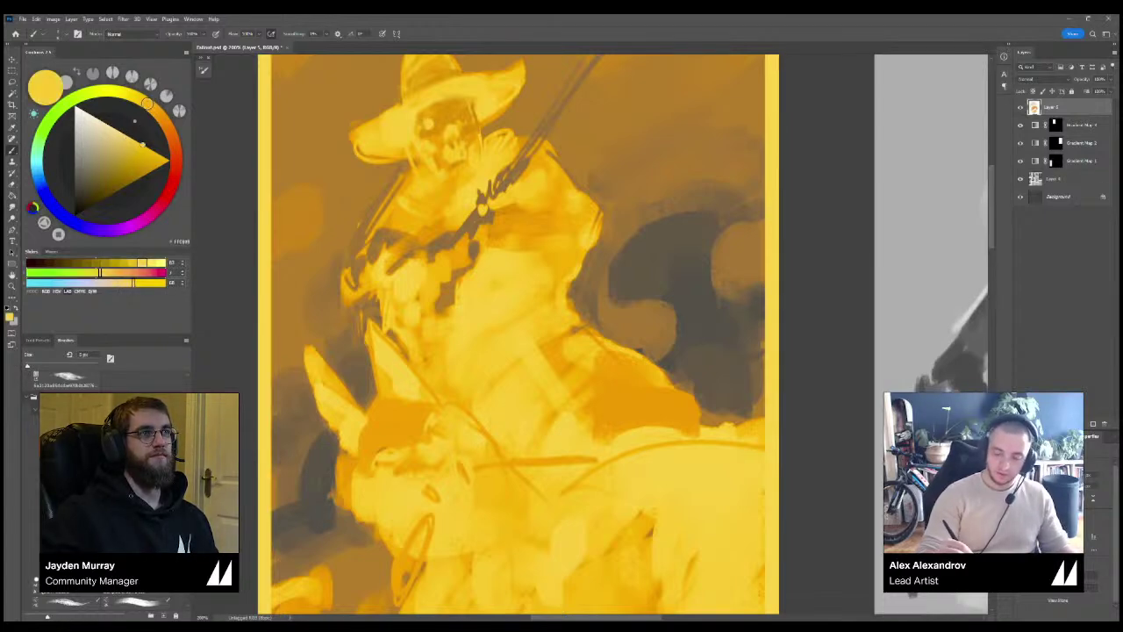
pyautogui.click(464, 117)
# Examine the whole composition sheet at reduced size and check the contribution of the paint layer.
pyautogui.hotkey('ctrl', '-')
pyautogui.hotkey('ctrl', '-')
pyautogui.hotkey('ctrl', '-')
pyautogui.hotkey('ctrl', '-')
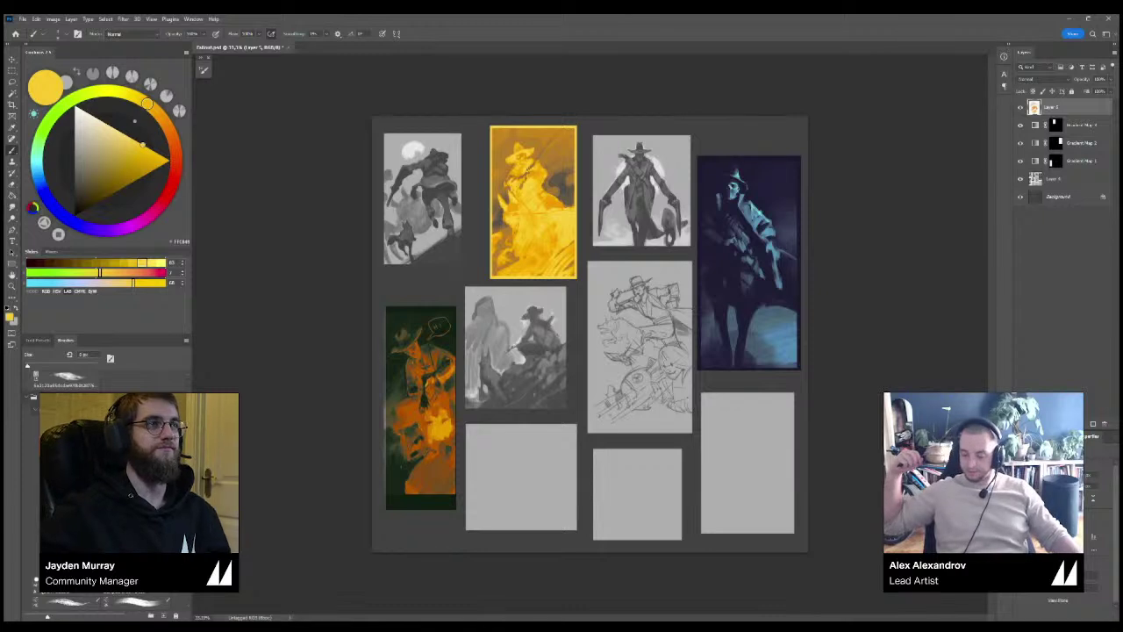
pyautogui.hotkey('ctrl', '+')
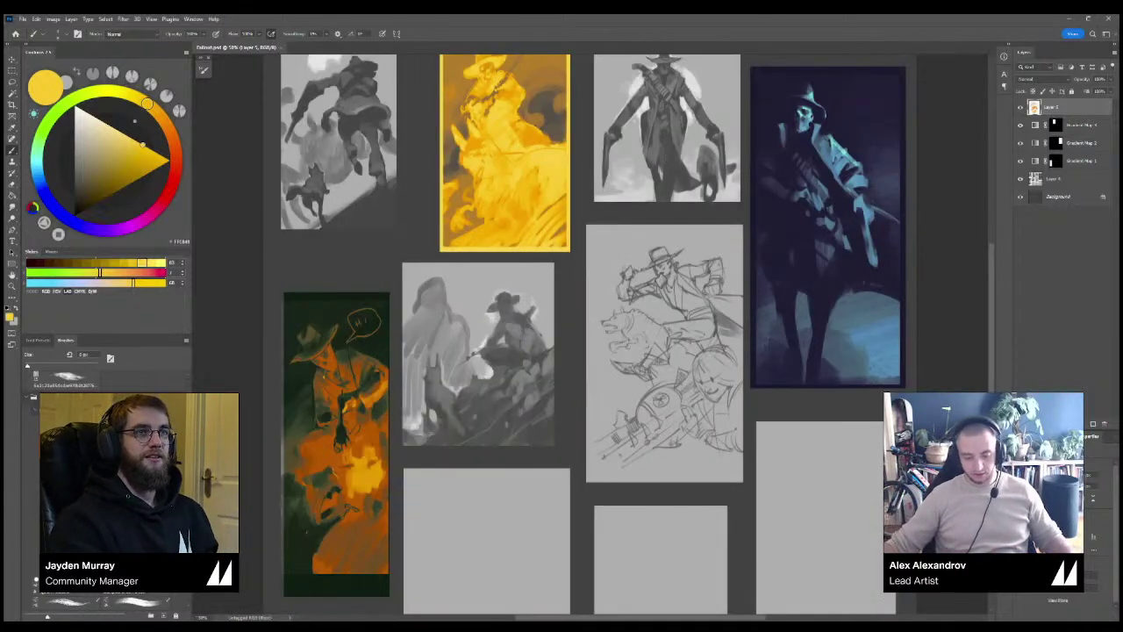
pyautogui.hotkey('ctrl', '-')
pyautogui.hotkey('ctrl', '+')
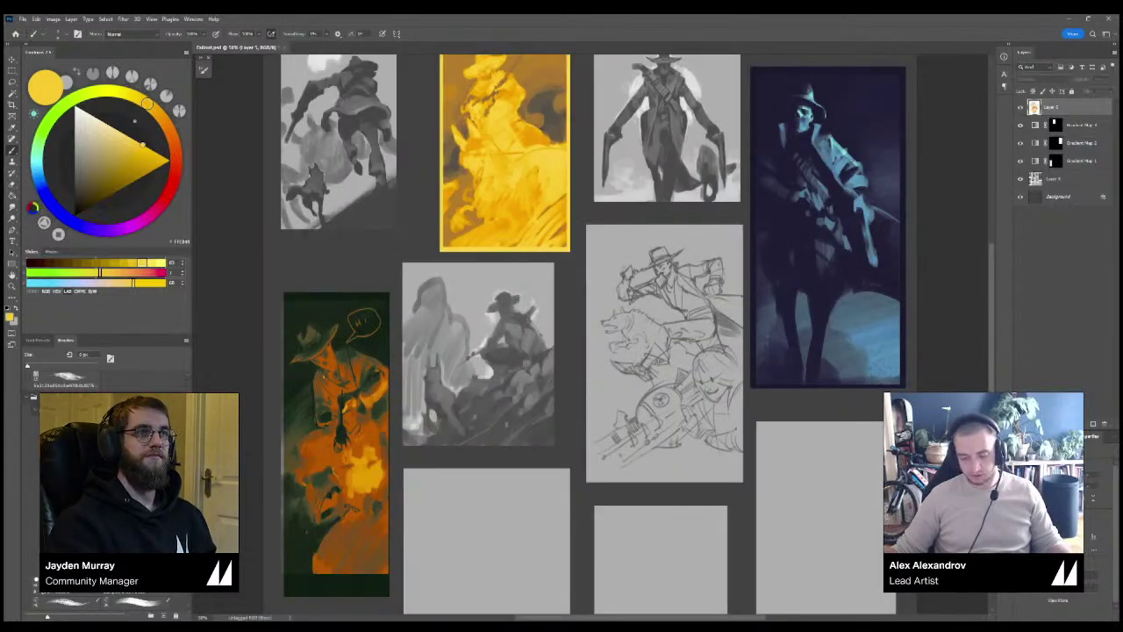
pyautogui.click(1021, 107)
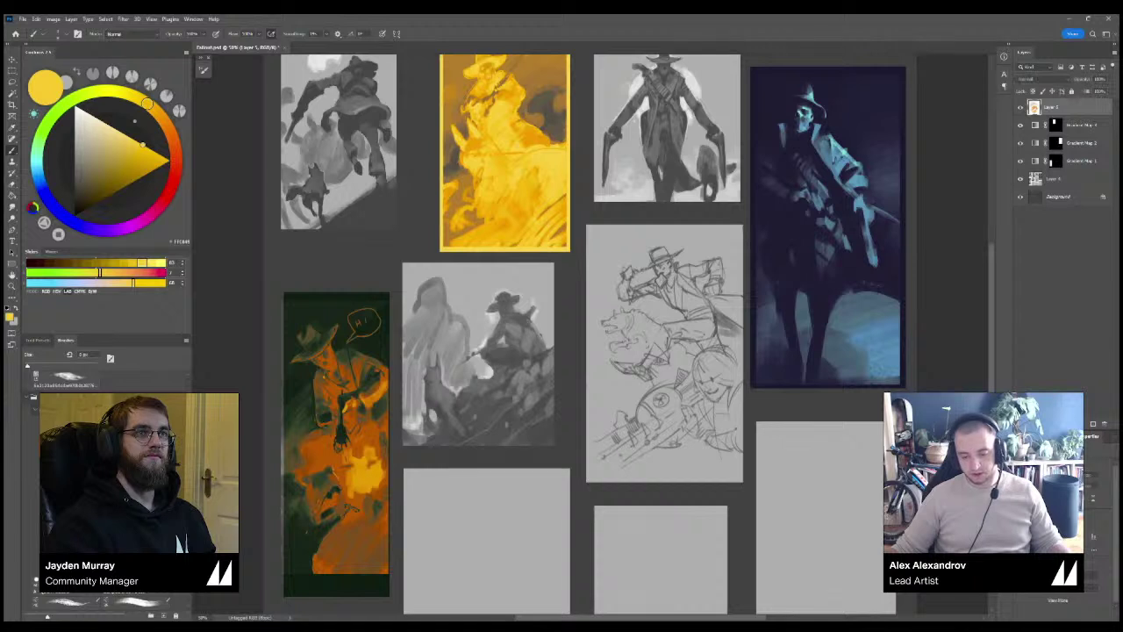
pyautogui.moveTo(596, 307); pyautogui.dragTo(631, 357)
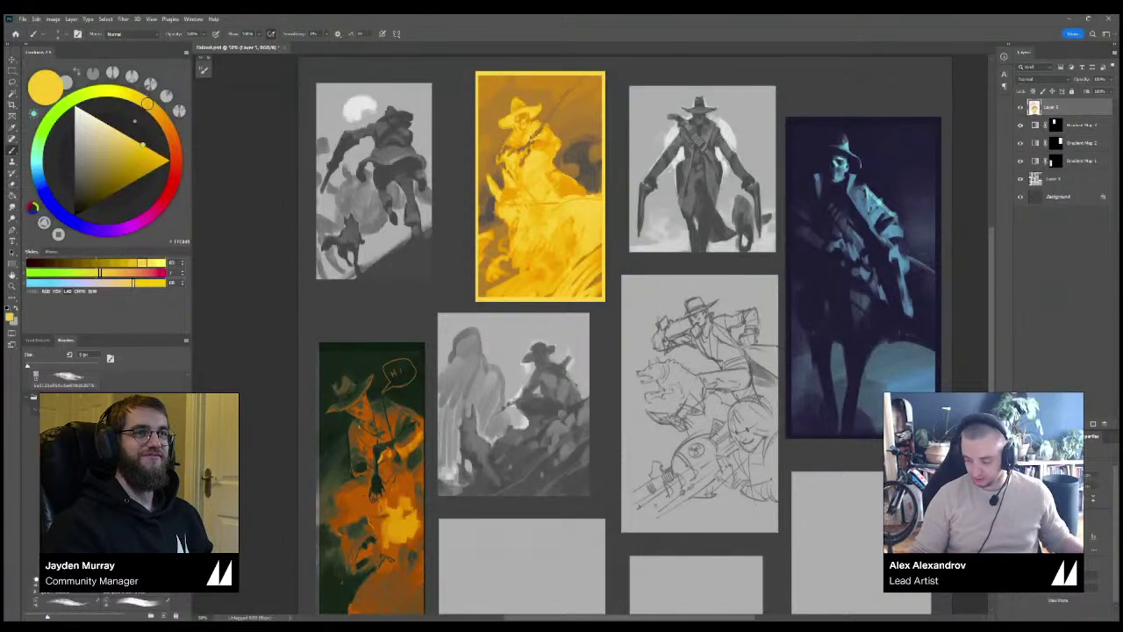
# Draw a blue check mark on the gunslinger-and-wolf line sketch with a colour sampled from the blue thumbnail, undoing the first marks.
pyautogui.keyDown('alt'); pyautogui.click(912, 377); pyautogui.keyUp('alt')
pyautogui.moveTo(656, 293)
pyautogui.mouseDown()
pyautogui.moveTo(645, 319)
pyautogui.moveTo(657, 295)
pyautogui.mouseUp()
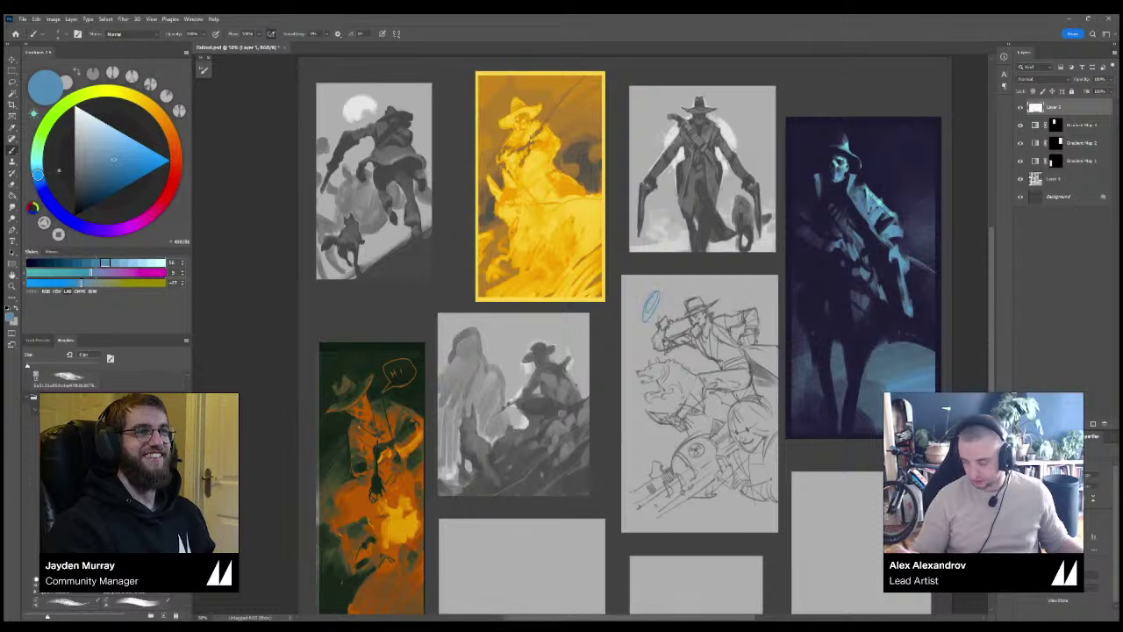
pyautogui.hotkey('ctrl', 'z')
pyautogui.hotkey('ctrl', 'z')
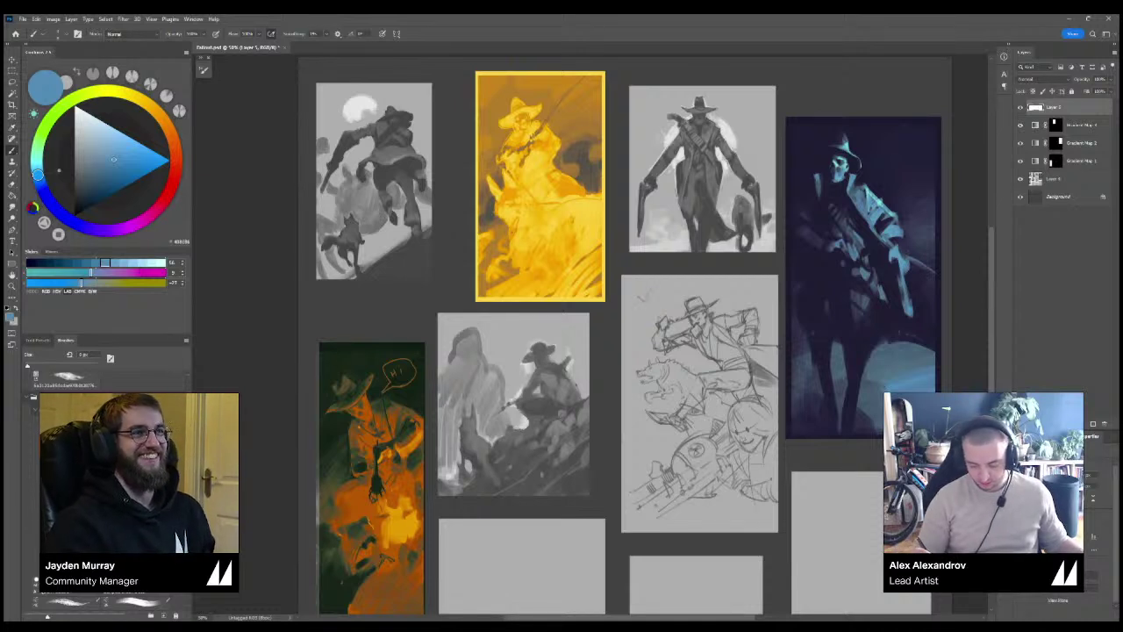
pyautogui.moveTo(639, 296)
pyautogui.mouseDown()
pyautogui.moveTo(654, 291)
pyautogui.moveTo(618, 294)
pyautogui.mouseUp()
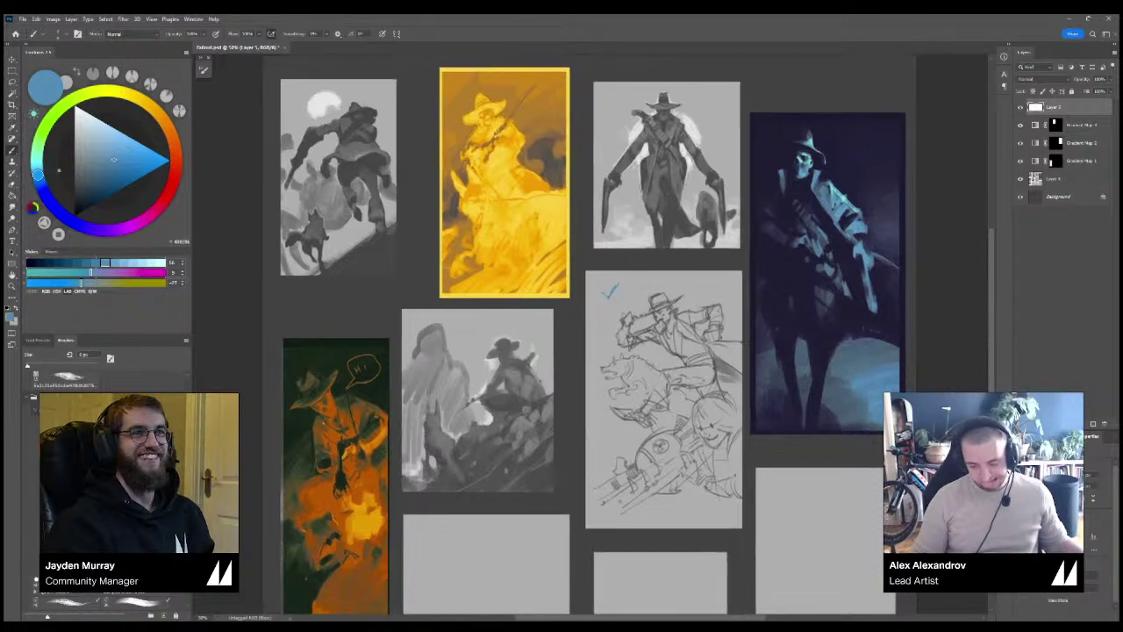
# Hide the yellow rider's gradient map and the paint layer above it.
pyautogui.hotkey('ctrl', '-')
pyautogui.hotkey('ctrl', '+')
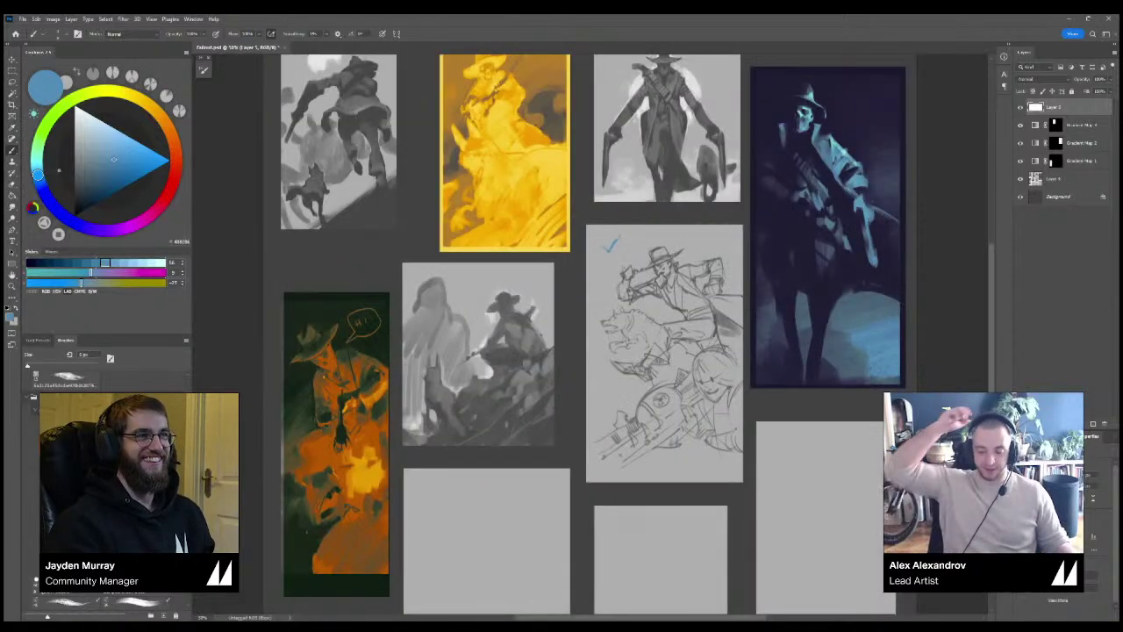
pyautogui.hotkey('ctrl', '-')
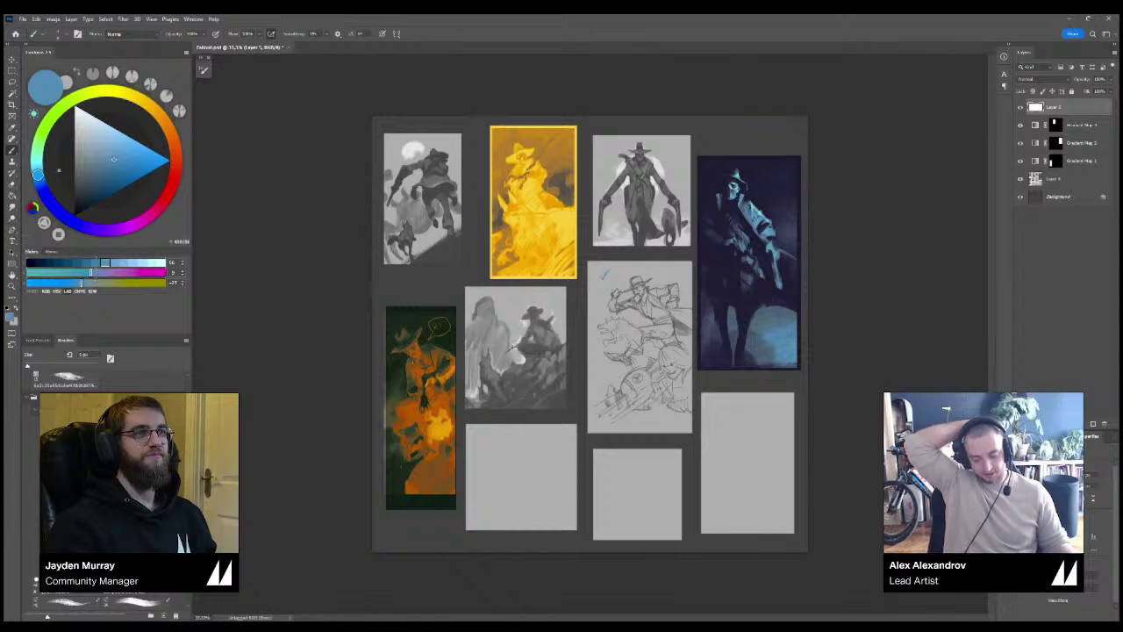
pyautogui.hotkey('ctrl', '+')
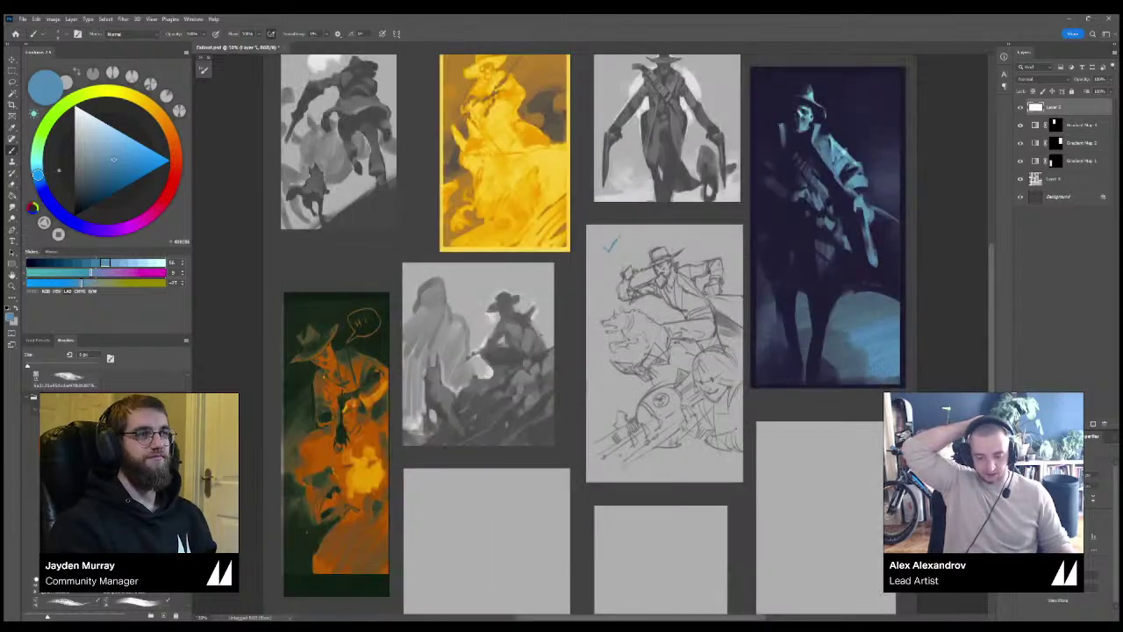
pyautogui.hotkey('ctrl', '+')
pyautogui.moveTo(605, 290); pyautogui.dragTo(573, 404)
pyautogui.click(1020, 124)
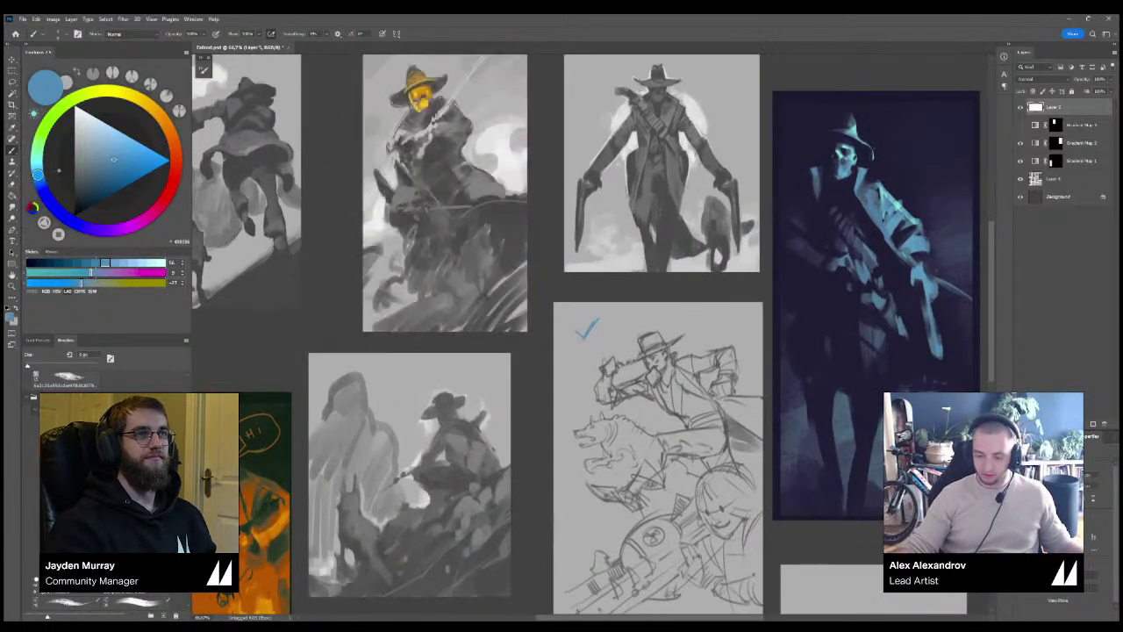
pyautogui.click(1020, 107)
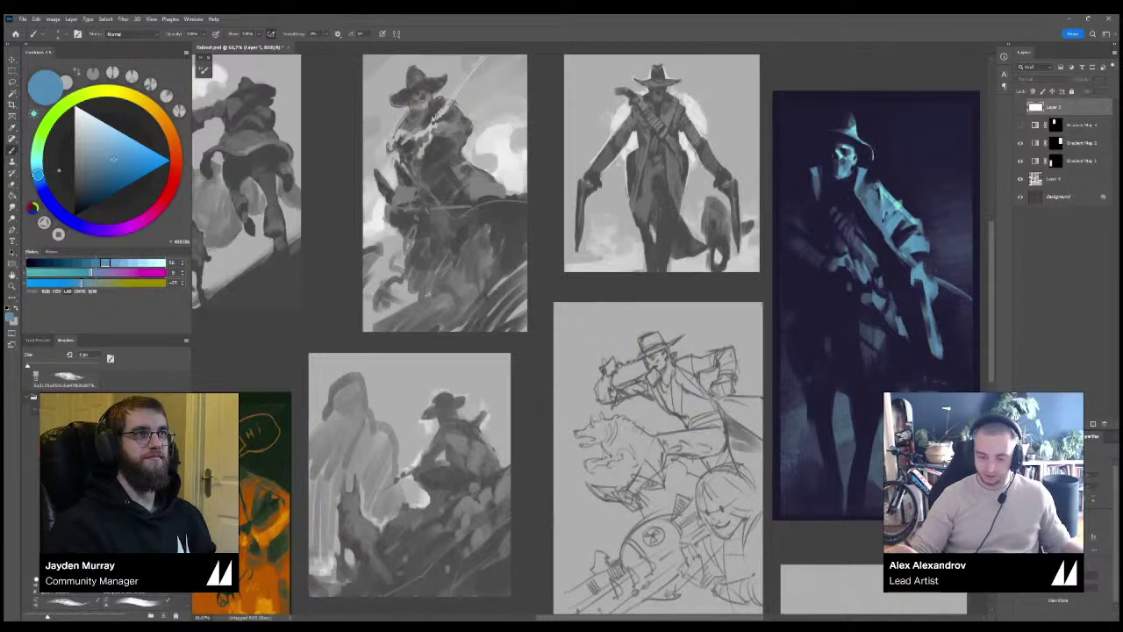
# Examine the grayscale rider and two-gun gunslinger thumbnails beside the sketch and the blue skull rider.
pyautogui.moveTo(570, 290); pyautogui.dragTo(610, 365)
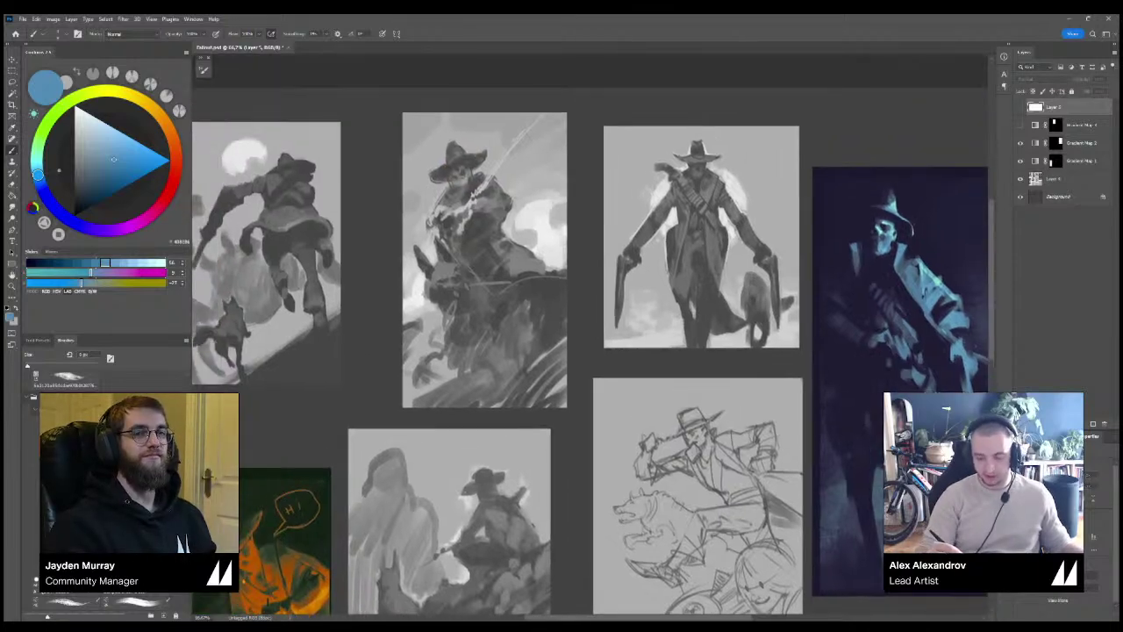
pyautogui.hotkey('ctrl', '-')
pyautogui.hotkey('ctrl', '+')
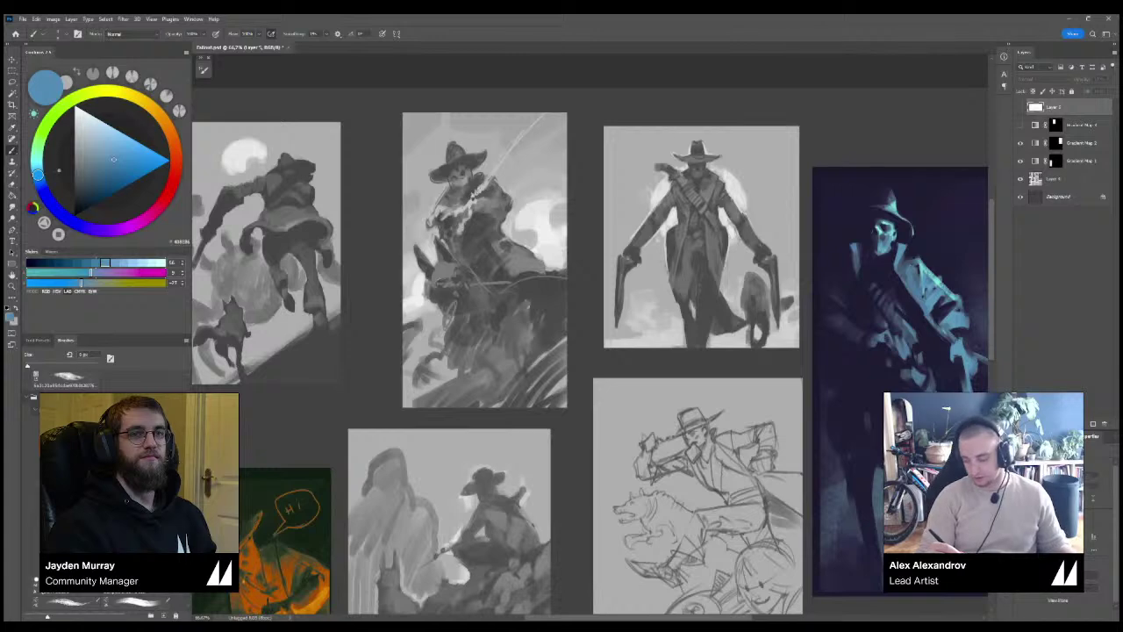
pyautogui.hotkey('ctrl', '-')
pyautogui.hotkey('ctrl', '-')
pyautogui.hotkey('ctrl', '+')
pyautogui.hotkey('ctrl', '+')
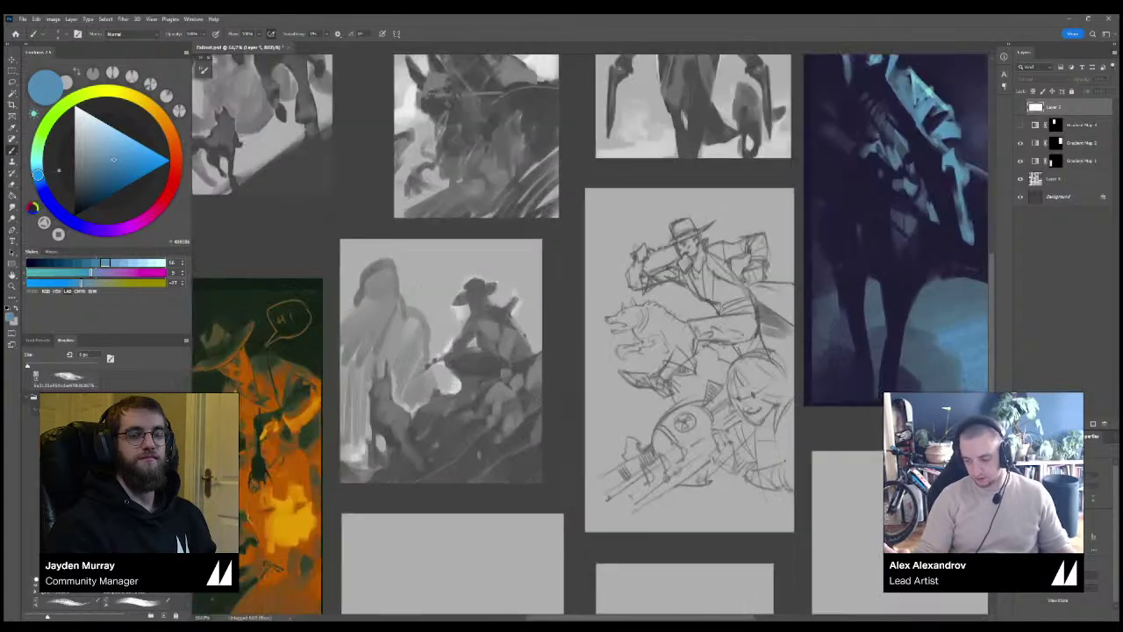
pyautogui.moveTo(684, 263)
pyautogui.mouseDown()
pyautogui.moveTo(520, 319)
pyautogui.moveTo(352, 484)
pyautogui.mouseUp()
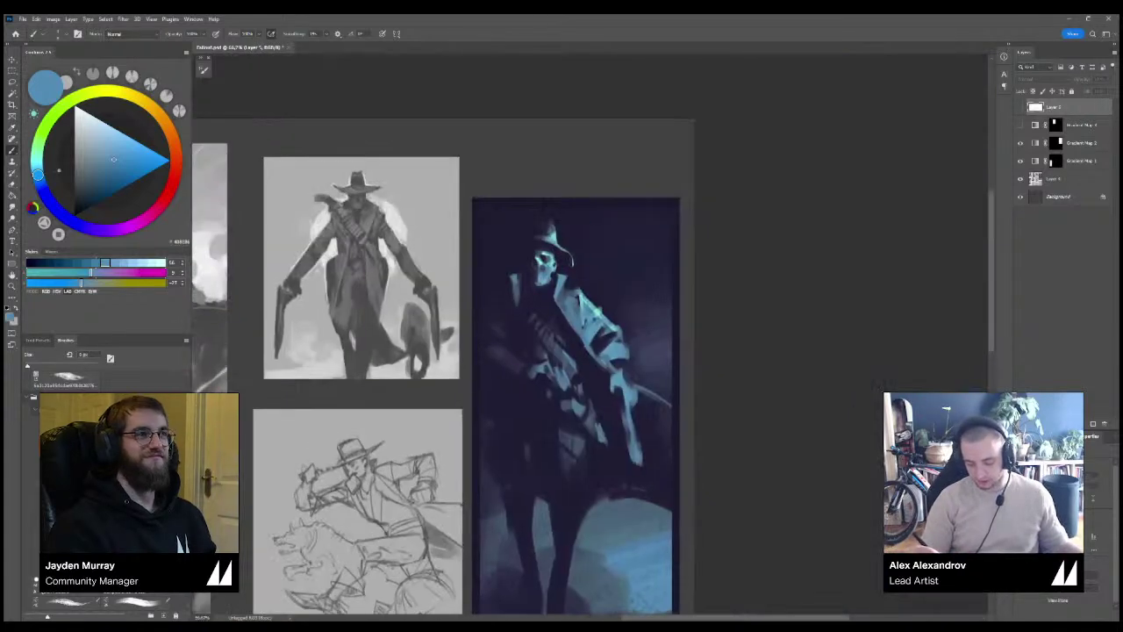
pyautogui.moveTo(474, 316)
pyautogui.mouseDown()
pyautogui.moveTo(723, 397)
pyautogui.moveTo(739, 384)
pyautogui.mouseUp()
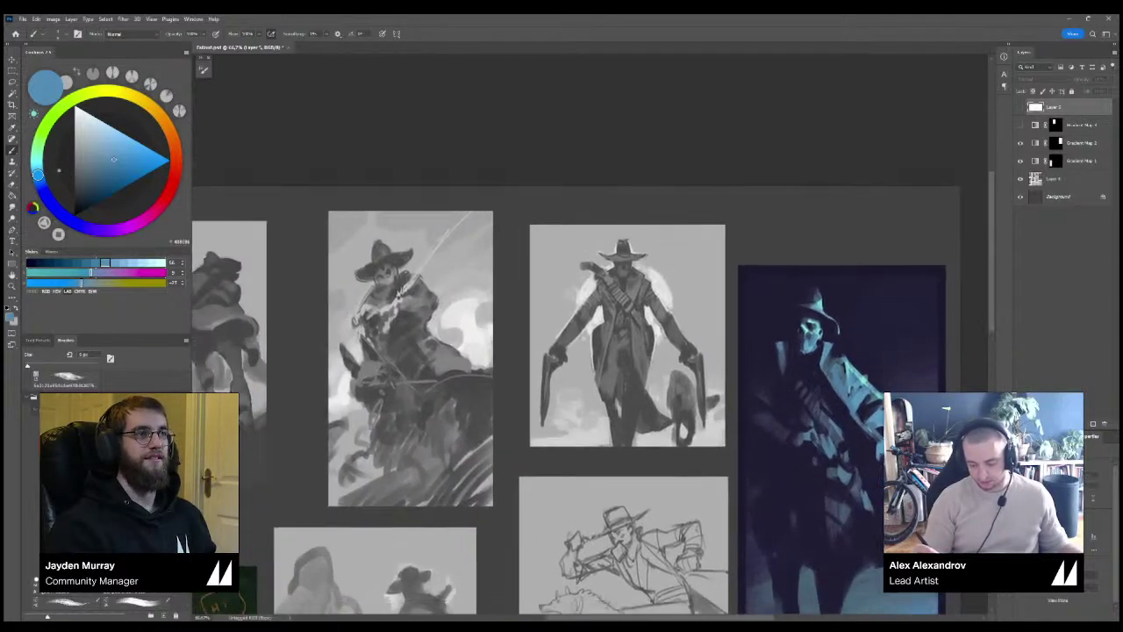
pyautogui.hotkey('ctrl', '+')
pyautogui.hotkey('ctrl', '+')
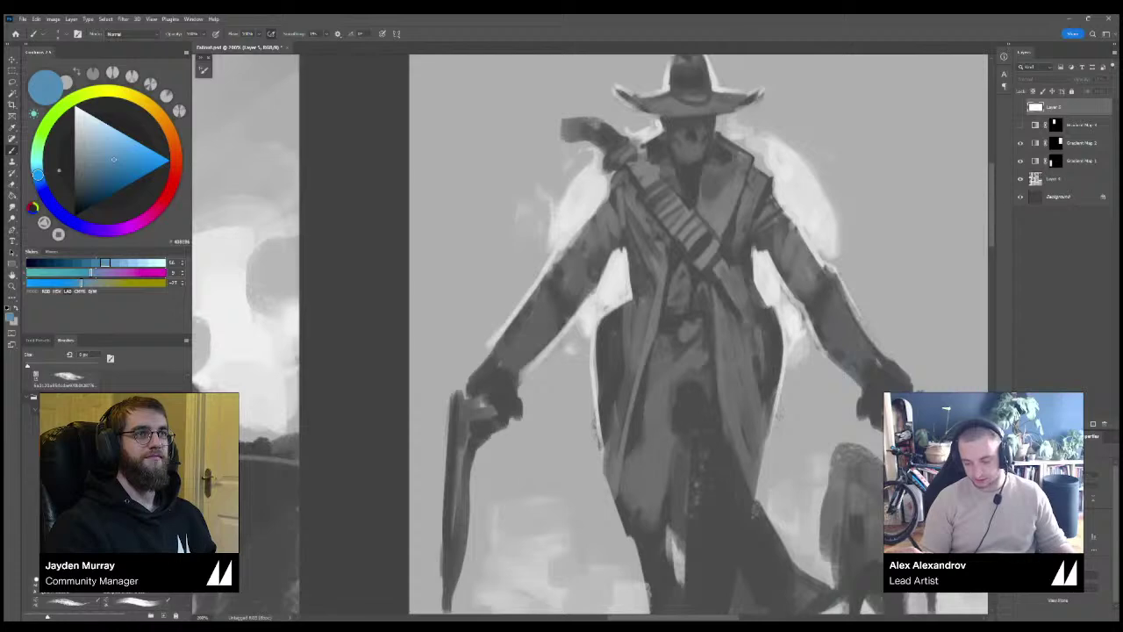
pyautogui.hotkey('ctrl', '-')
pyautogui.scroll(-1, 590, 331)
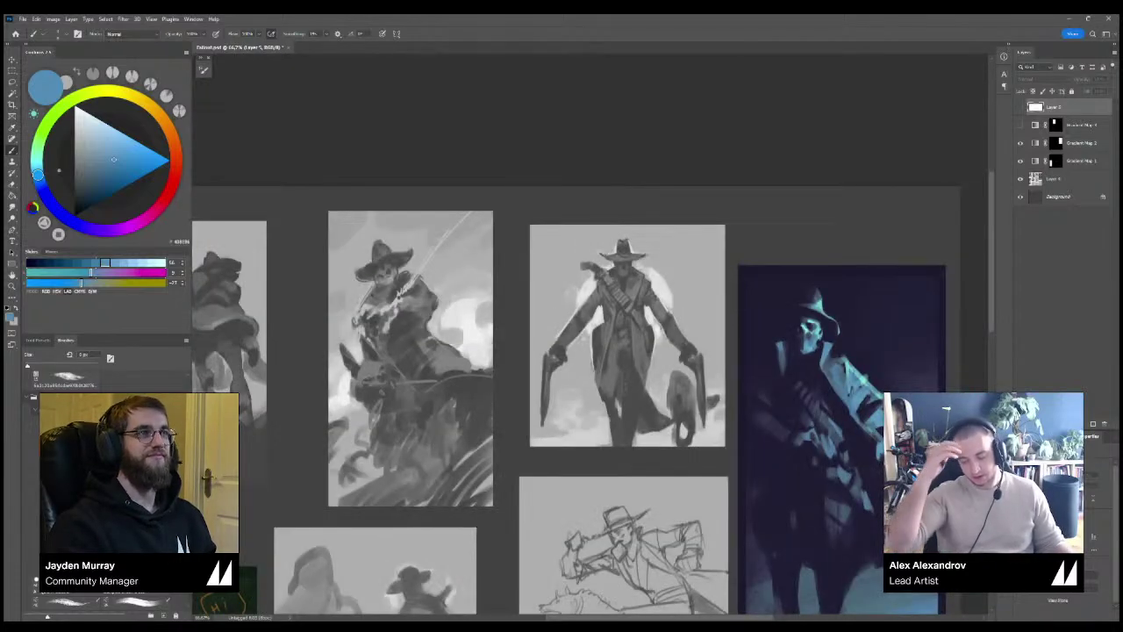
pyautogui.scroll(2, 587, 323)
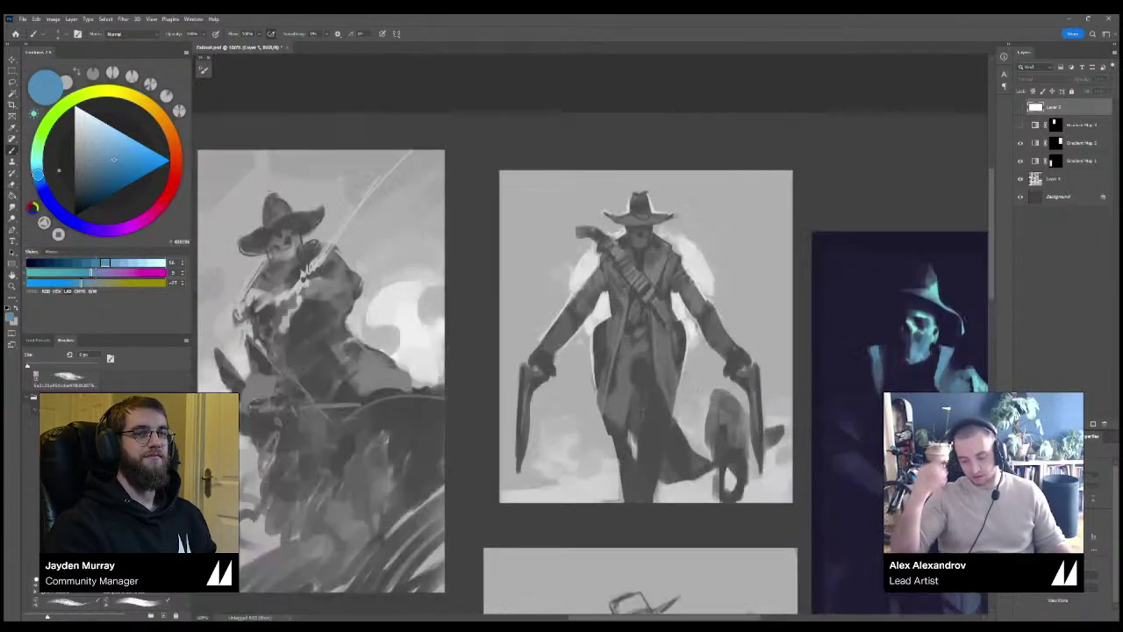
# Add a new layer and try light-grey eye dots on the two-gun gunslinger with a colour sampled from the glow behind him.
pyautogui.click(1093, 423)
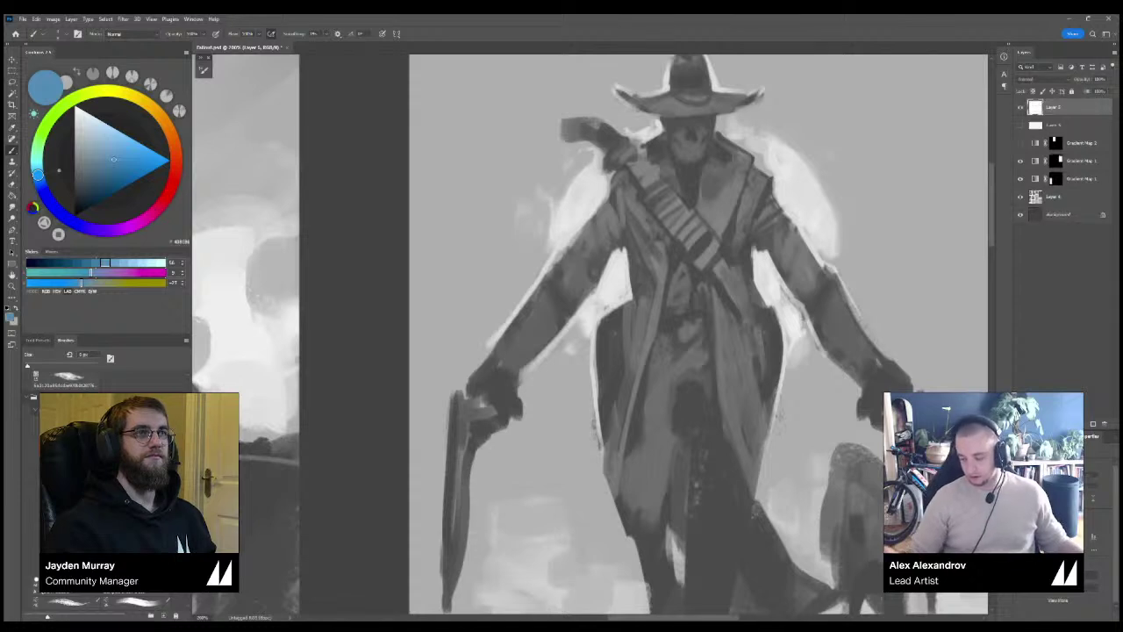
pyautogui.keyDown('alt'); pyautogui.click(794, 193); pyautogui.keyUp('alt')
pyautogui.click(676, 120)
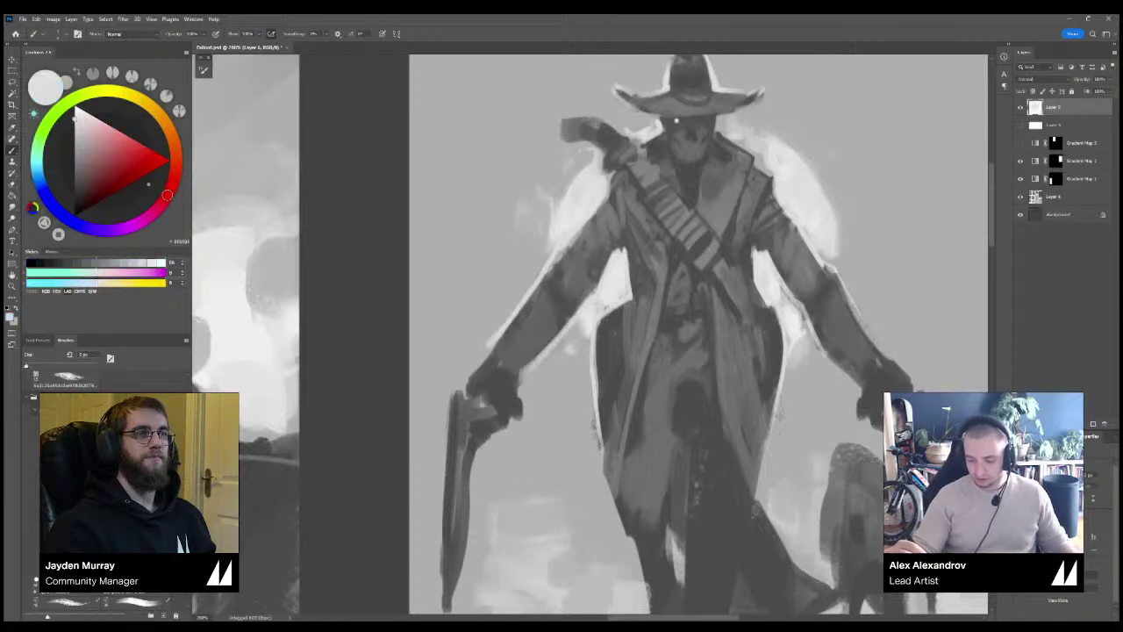
pyautogui.hotkey('ctrl', '-')
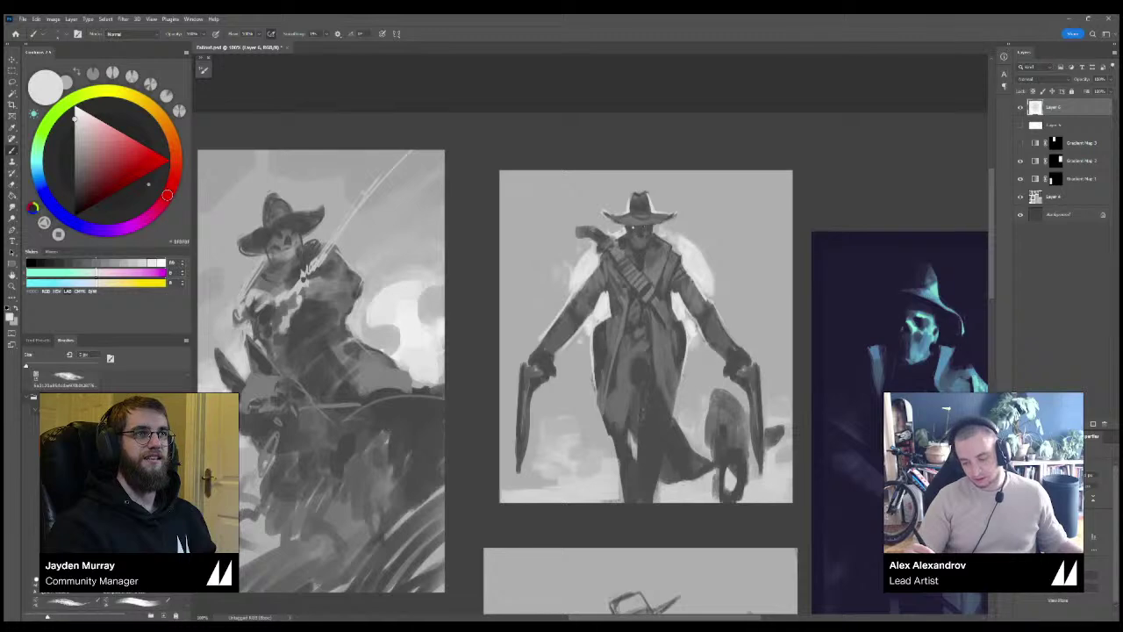
pyautogui.hotkey('ctrl', '-')
pyautogui.hotkey('ctrl', '-')
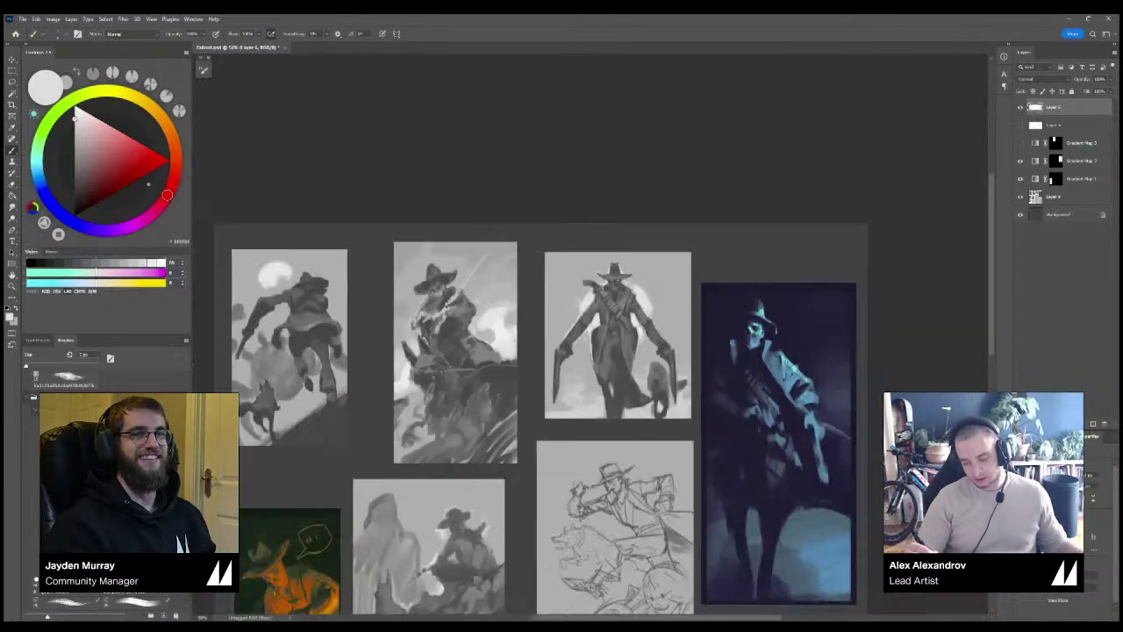
pyautogui.hotkey('ctrl', '+')
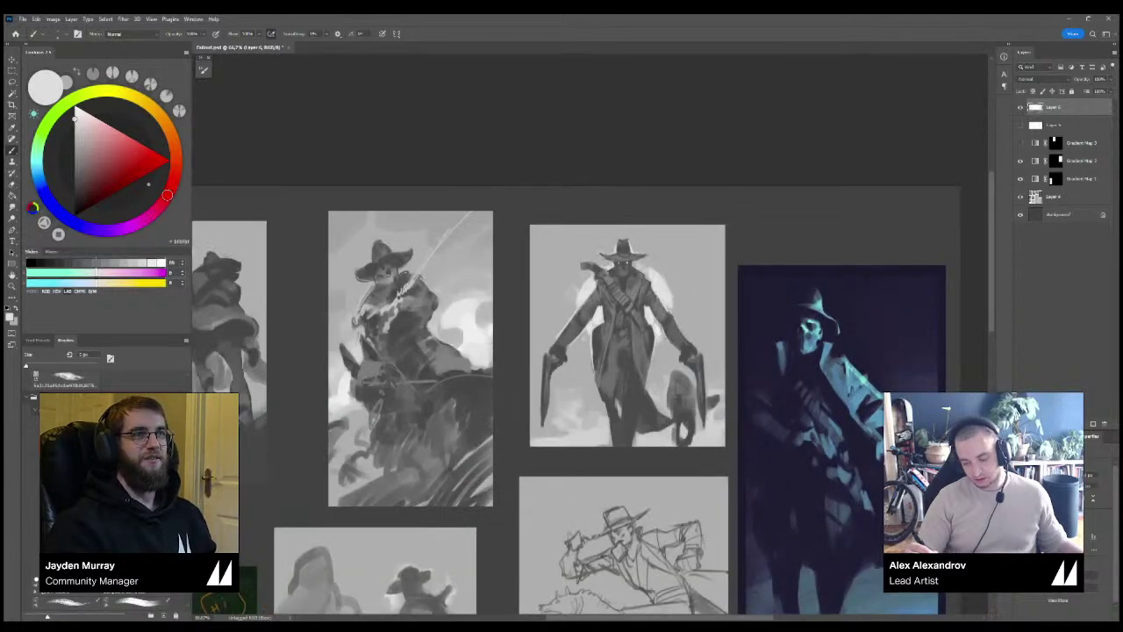
pyautogui.hotkey('ctrl', '-')
pyautogui.hotkey('ctrl', '-')
pyautogui.hotkey('ctrl', '+')
pyautogui.hotkey('ctrl', '+')
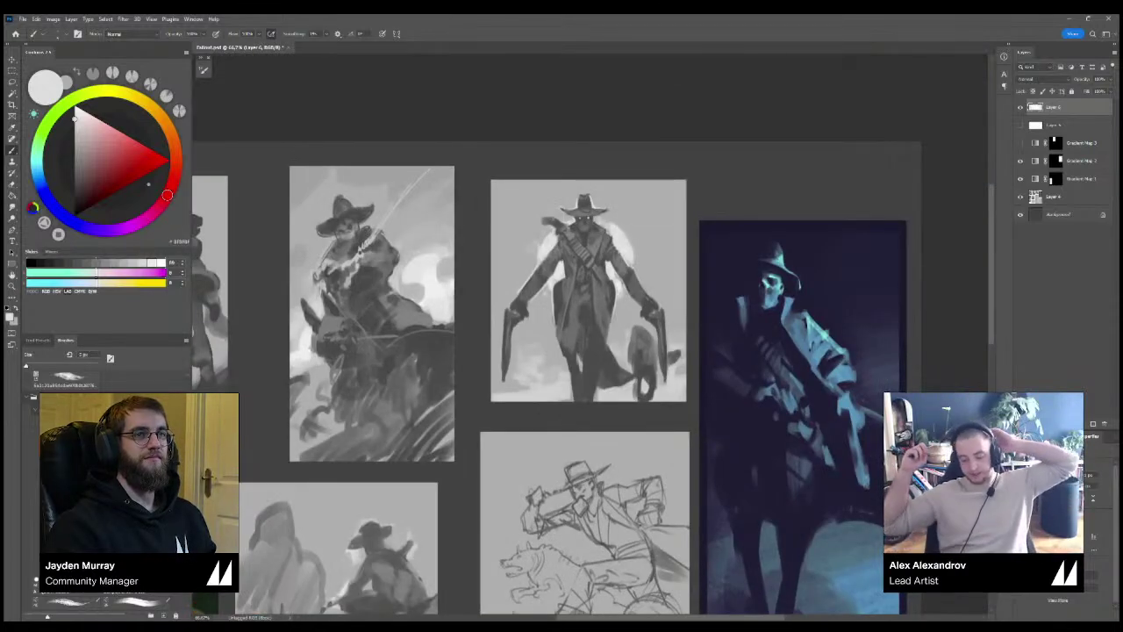
pyautogui.hotkey('ctrl', 'z')
pyautogui.hotkey('ctrl', 'z')
pyautogui.hotkey('ctrl', 'z')
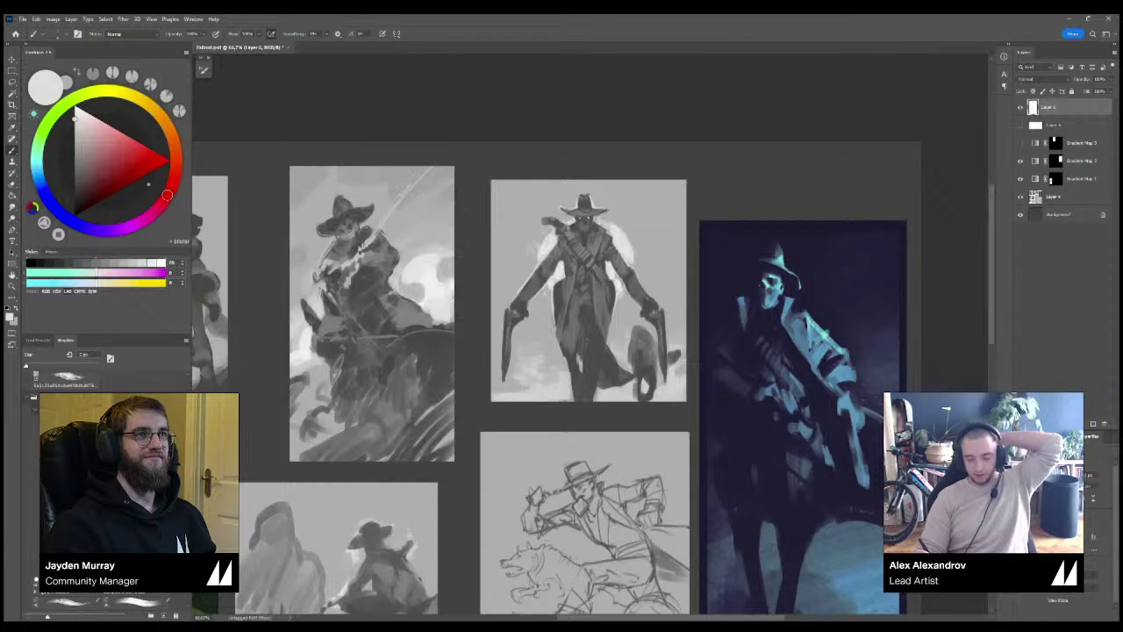
# Try small touch-ups on the grayscale rider with greys sampled from the figure, and undo them.
pyautogui.keyDown('alt'); pyautogui.click(375, 260); pyautogui.keyUp('alt')
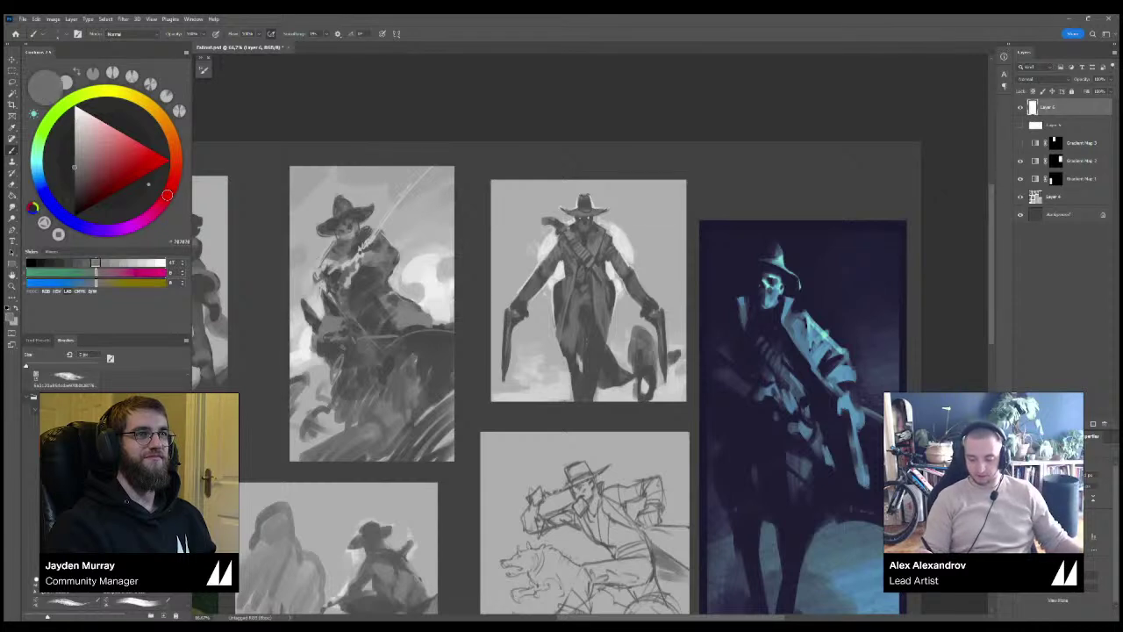
pyautogui.keyDown('alt'); pyautogui.click(368, 250); pyautogui.keyUp('alt')
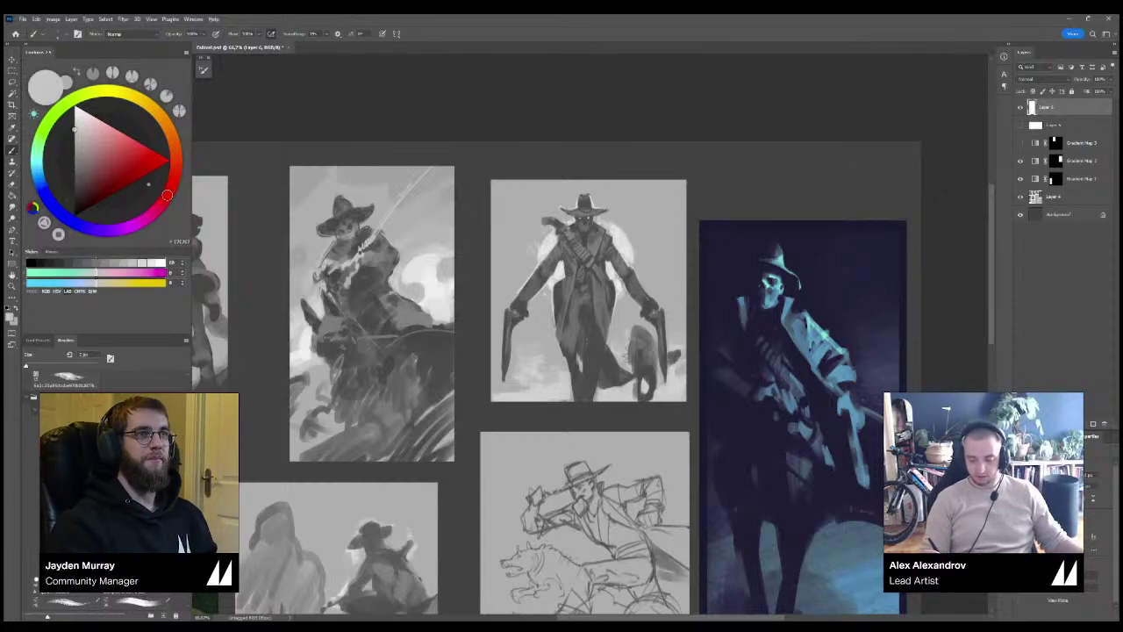
pyautogui.keyDown('alt'); pyautogui.click(368, 249); pyautogui.keyUp('alt')
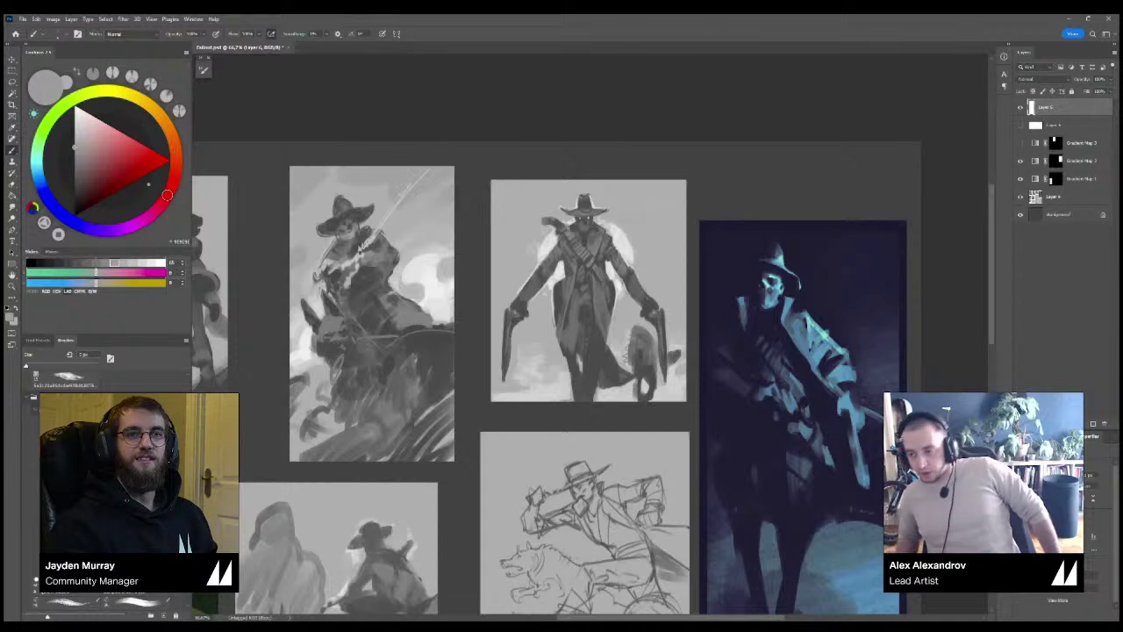
pyautogui.hotkey('ctrl', 'z')
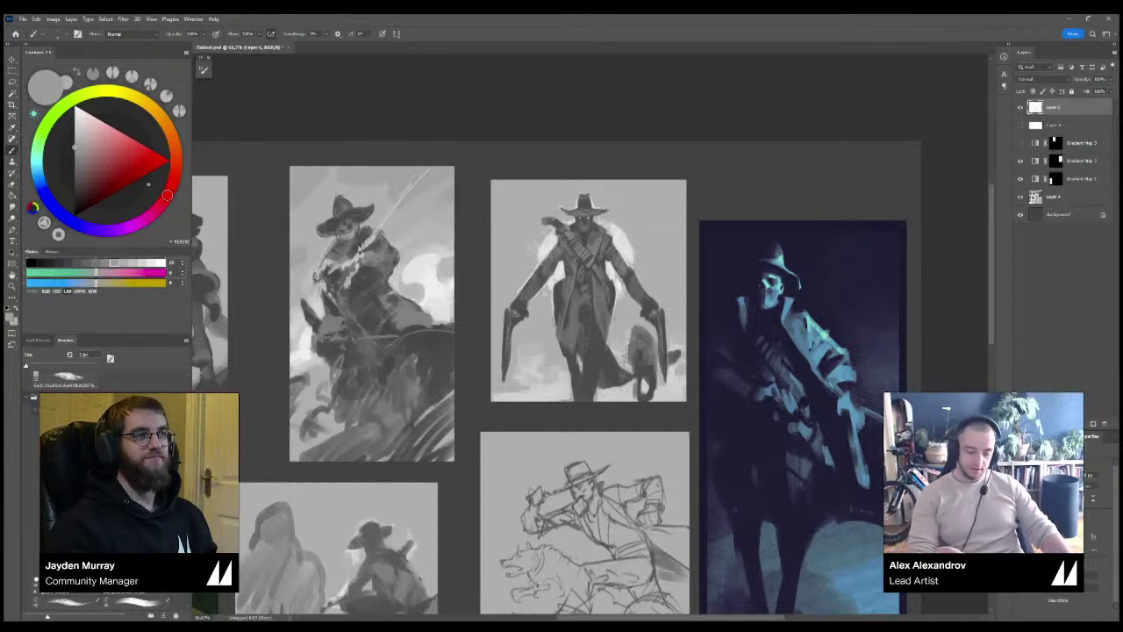
# Check the hidden gradient map over the grayscale rider and delete it together with its mask.
pyautogui.hotkey('ctrl', '-')
pyautogui.click(74, 180)
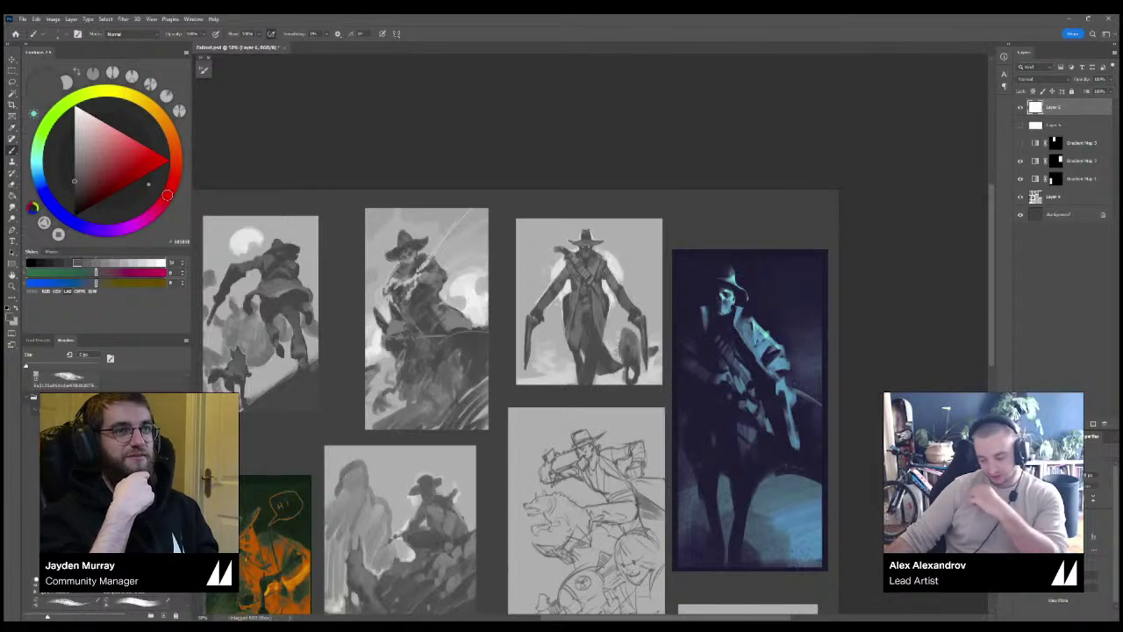
pyautogui.moveTo(526, 369)
pyautogui.mouseDown()
pyautogui.moveTo(676, 217)
pyautogui.moveTo(627, 205)
pyautogui.moveTo(627, 180)
pyautogui.mouseUp()
pyautogui.hotkey('ctrl', '-')
pyautogui.hotkey('ctrl', '-')
pyautogui.hotkey('ctrl', '+')
pyautogui.hotkey('ctrl', '+')
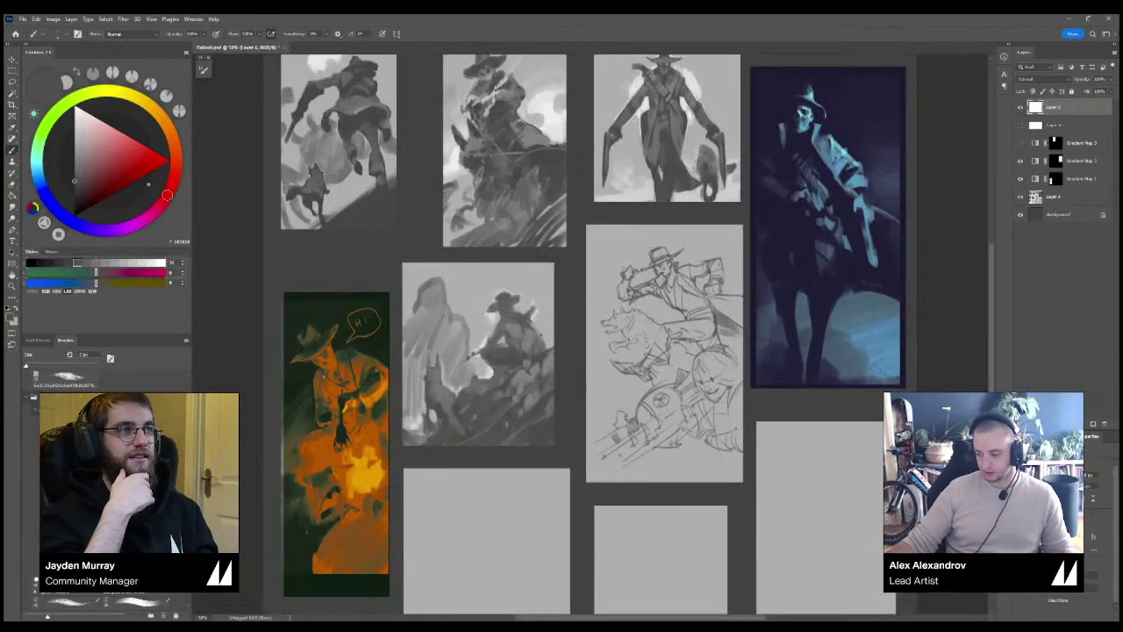
pyautogui.click(1020, 143)
pyautogui.click(1020, 143)
pyautogui.click(1079, 143)
pyautogui.press('Delete')
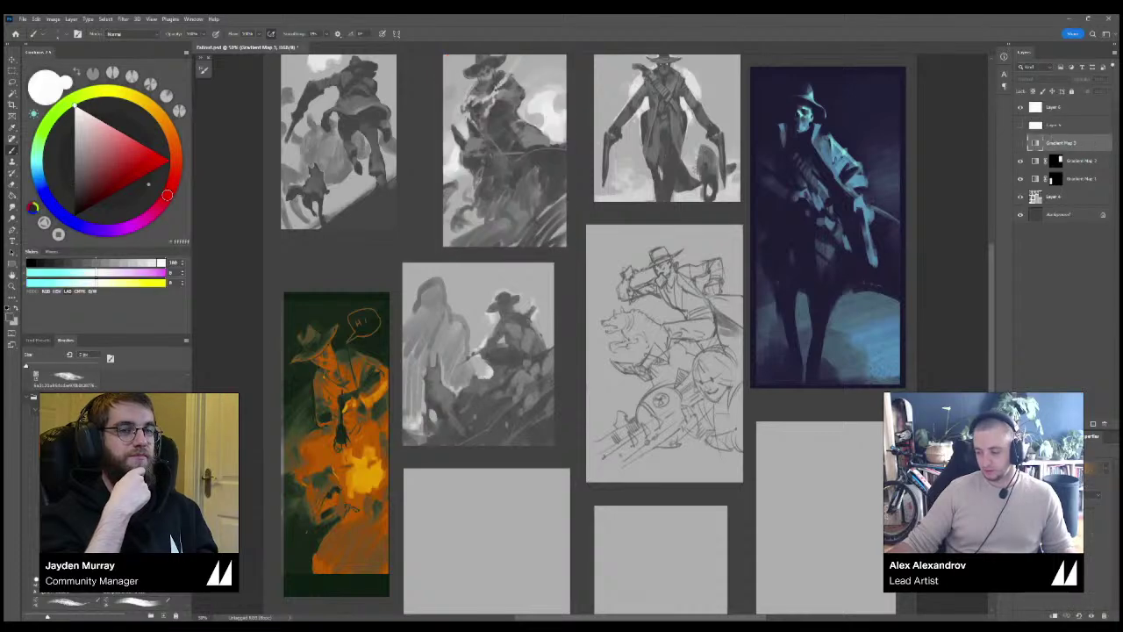
pyautogui.press('Delete')
pyautogui.hotkey('ctrl', '-')
pyautogui.hotkey('ctrl', '+')
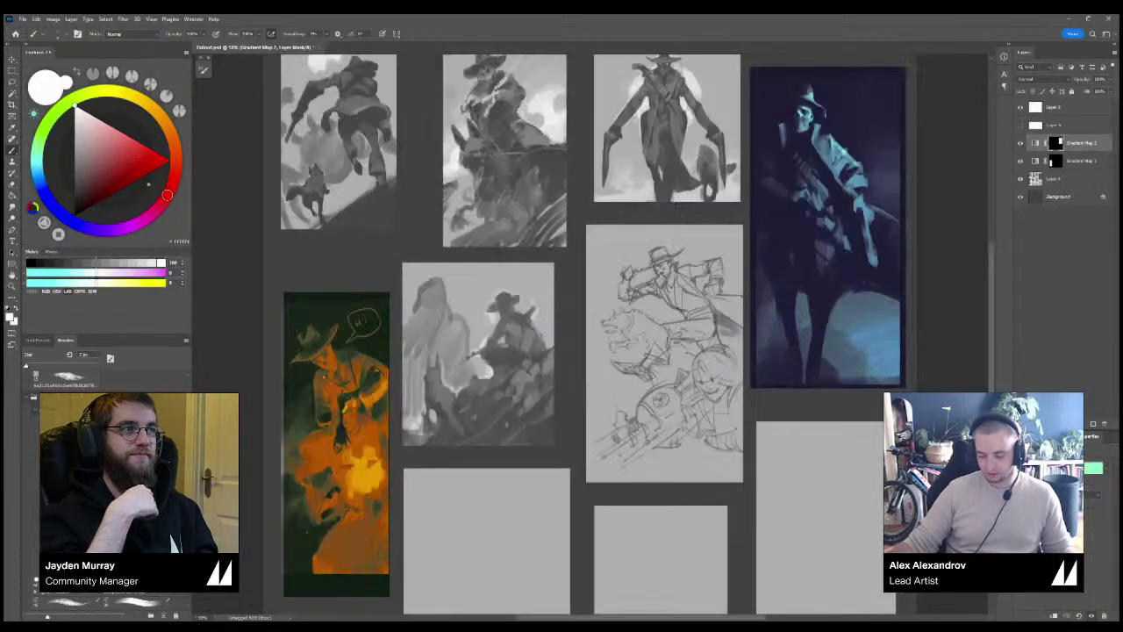
pyautogui.moveTo(579, 315); pyautogui.dragTo(567, 361)
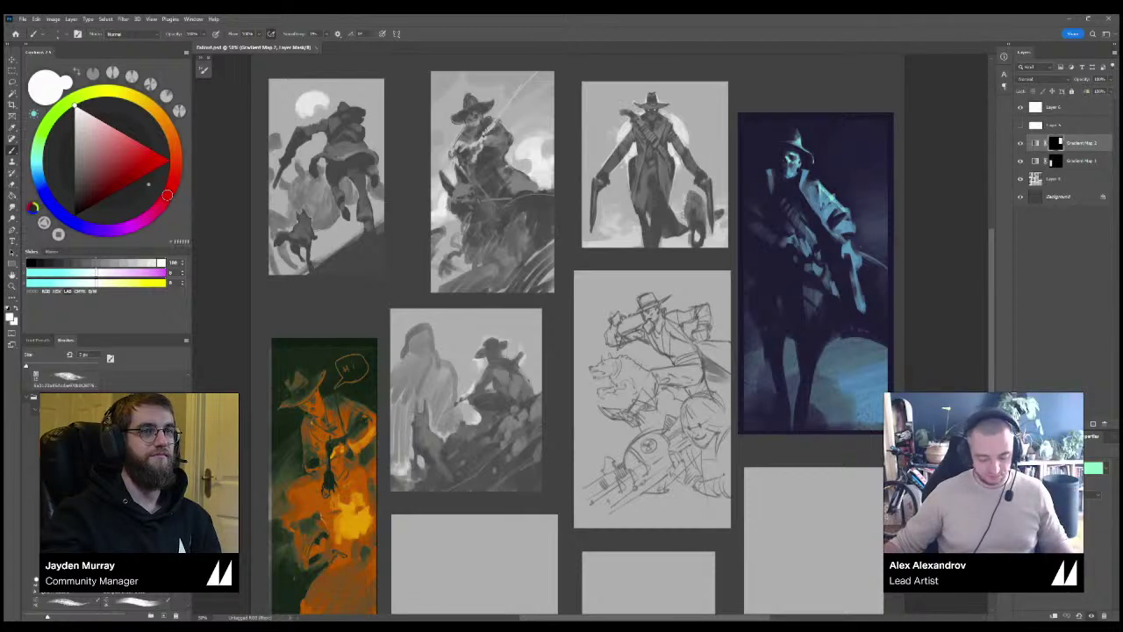
pyautogui.hotkey('ctrl', '-')
pyautogui.hotkey('ctrl', '+')
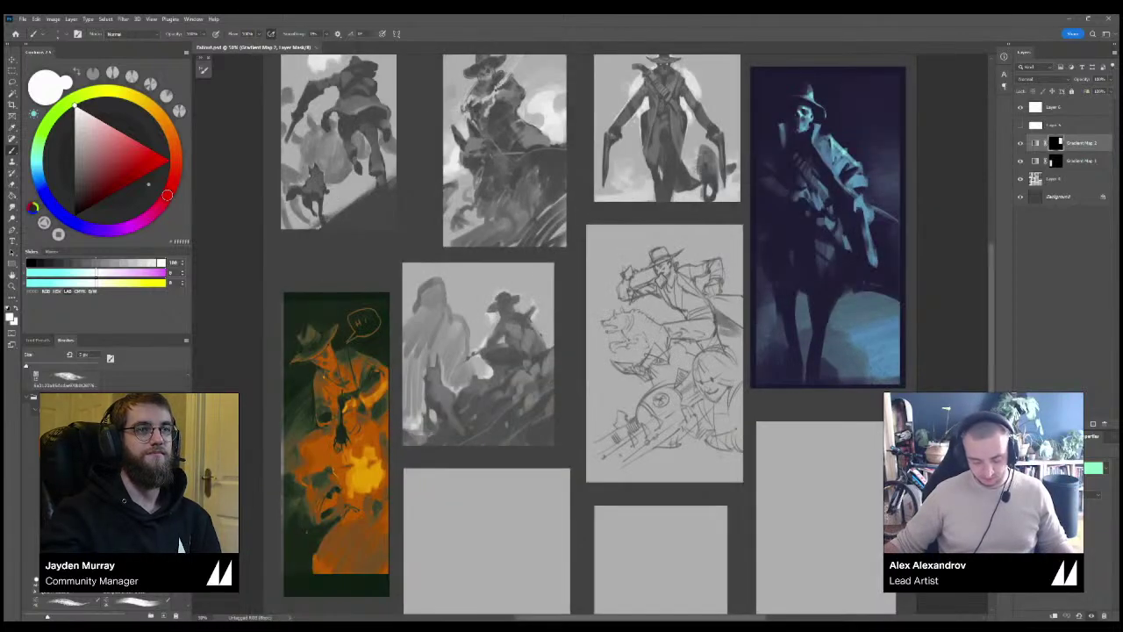
pyautogui.hotkey('ctrl', '-')
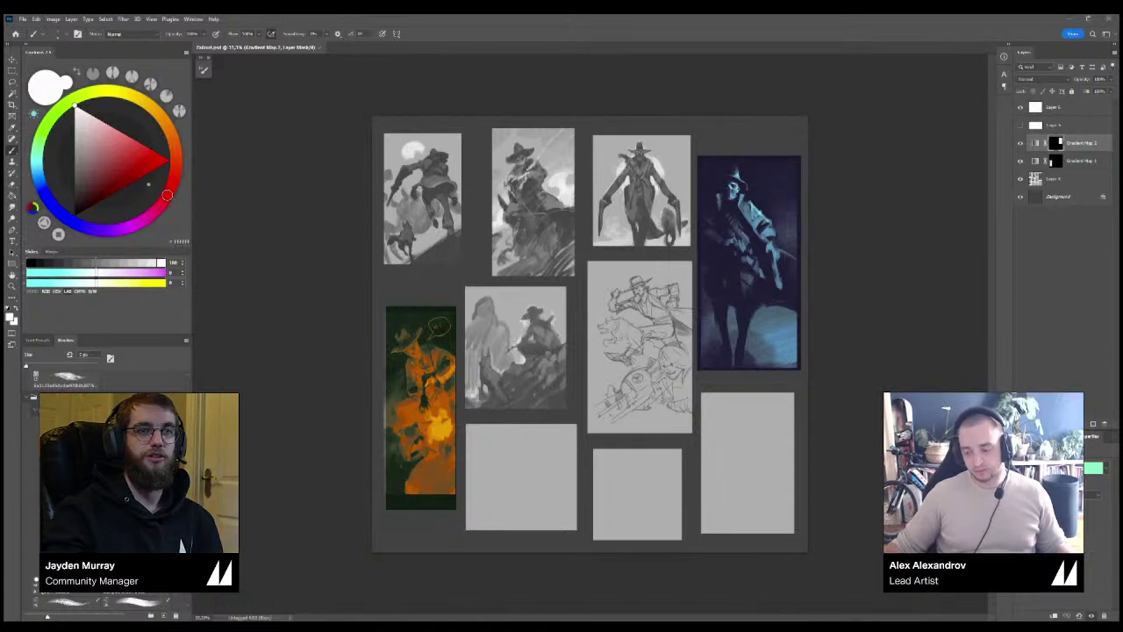
pyautogui.hotkey('ctrl', '+')
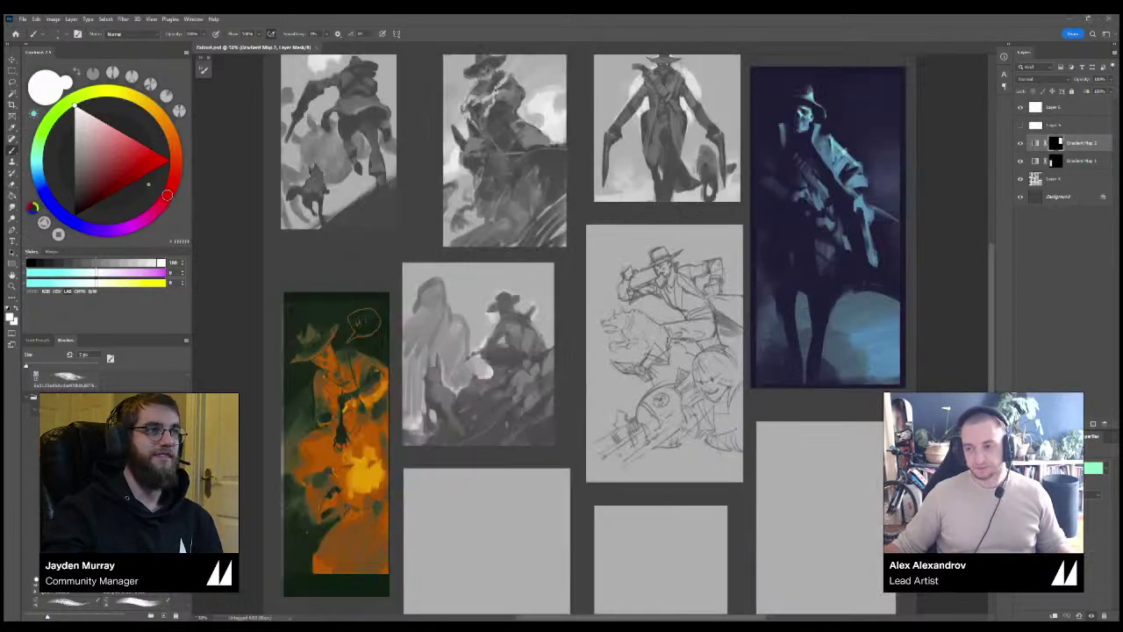